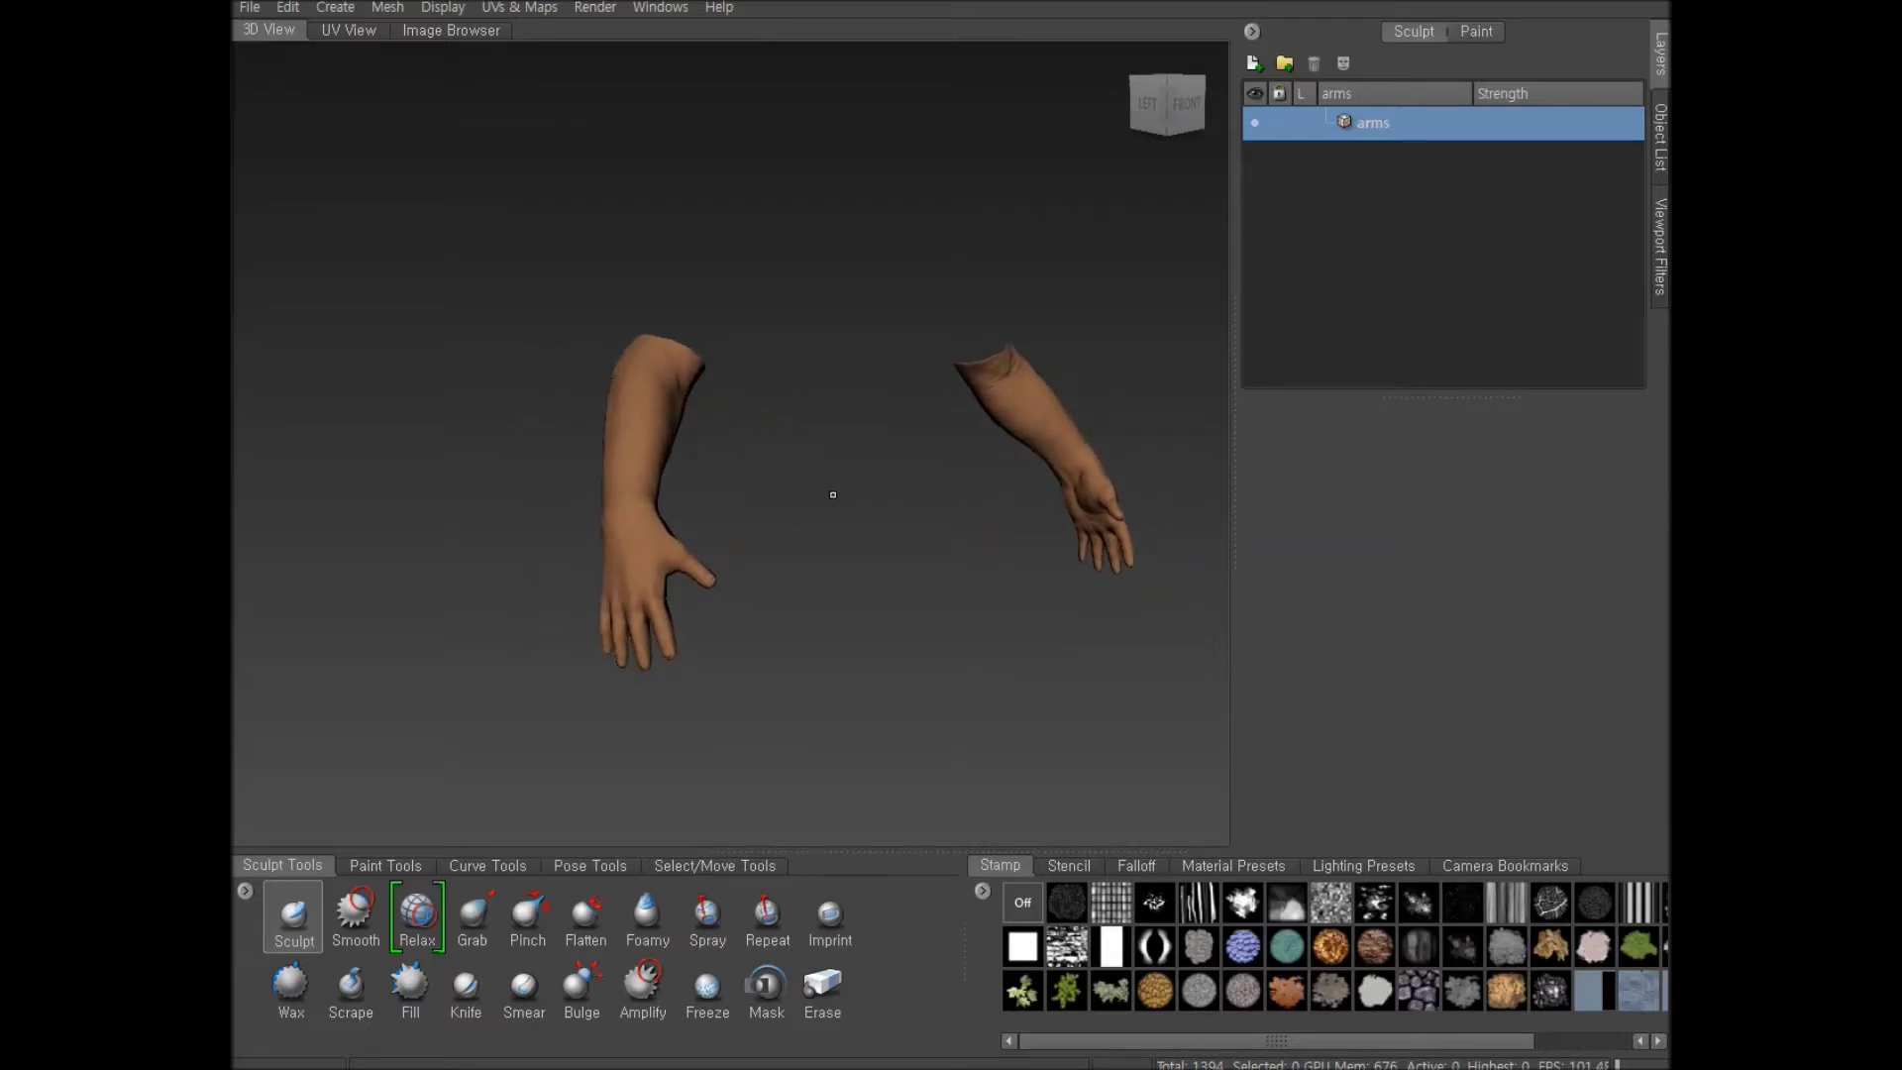
Turn off isolation of the arms to view them on the whole character, and isolate the arms again
{"action": "scroll", "coordinate": [833, 495], "scroll_direction": "up", "scroll_amount": 5}
{"action": "middle_click_drag", "start_coordinate": [758, 498], "coordinate": [808, 370], "text": "alt"}
{"action": "left_click_drag", "start_coordinate": [809, 370], "coordinate": [907, 503], "text": "alt"}
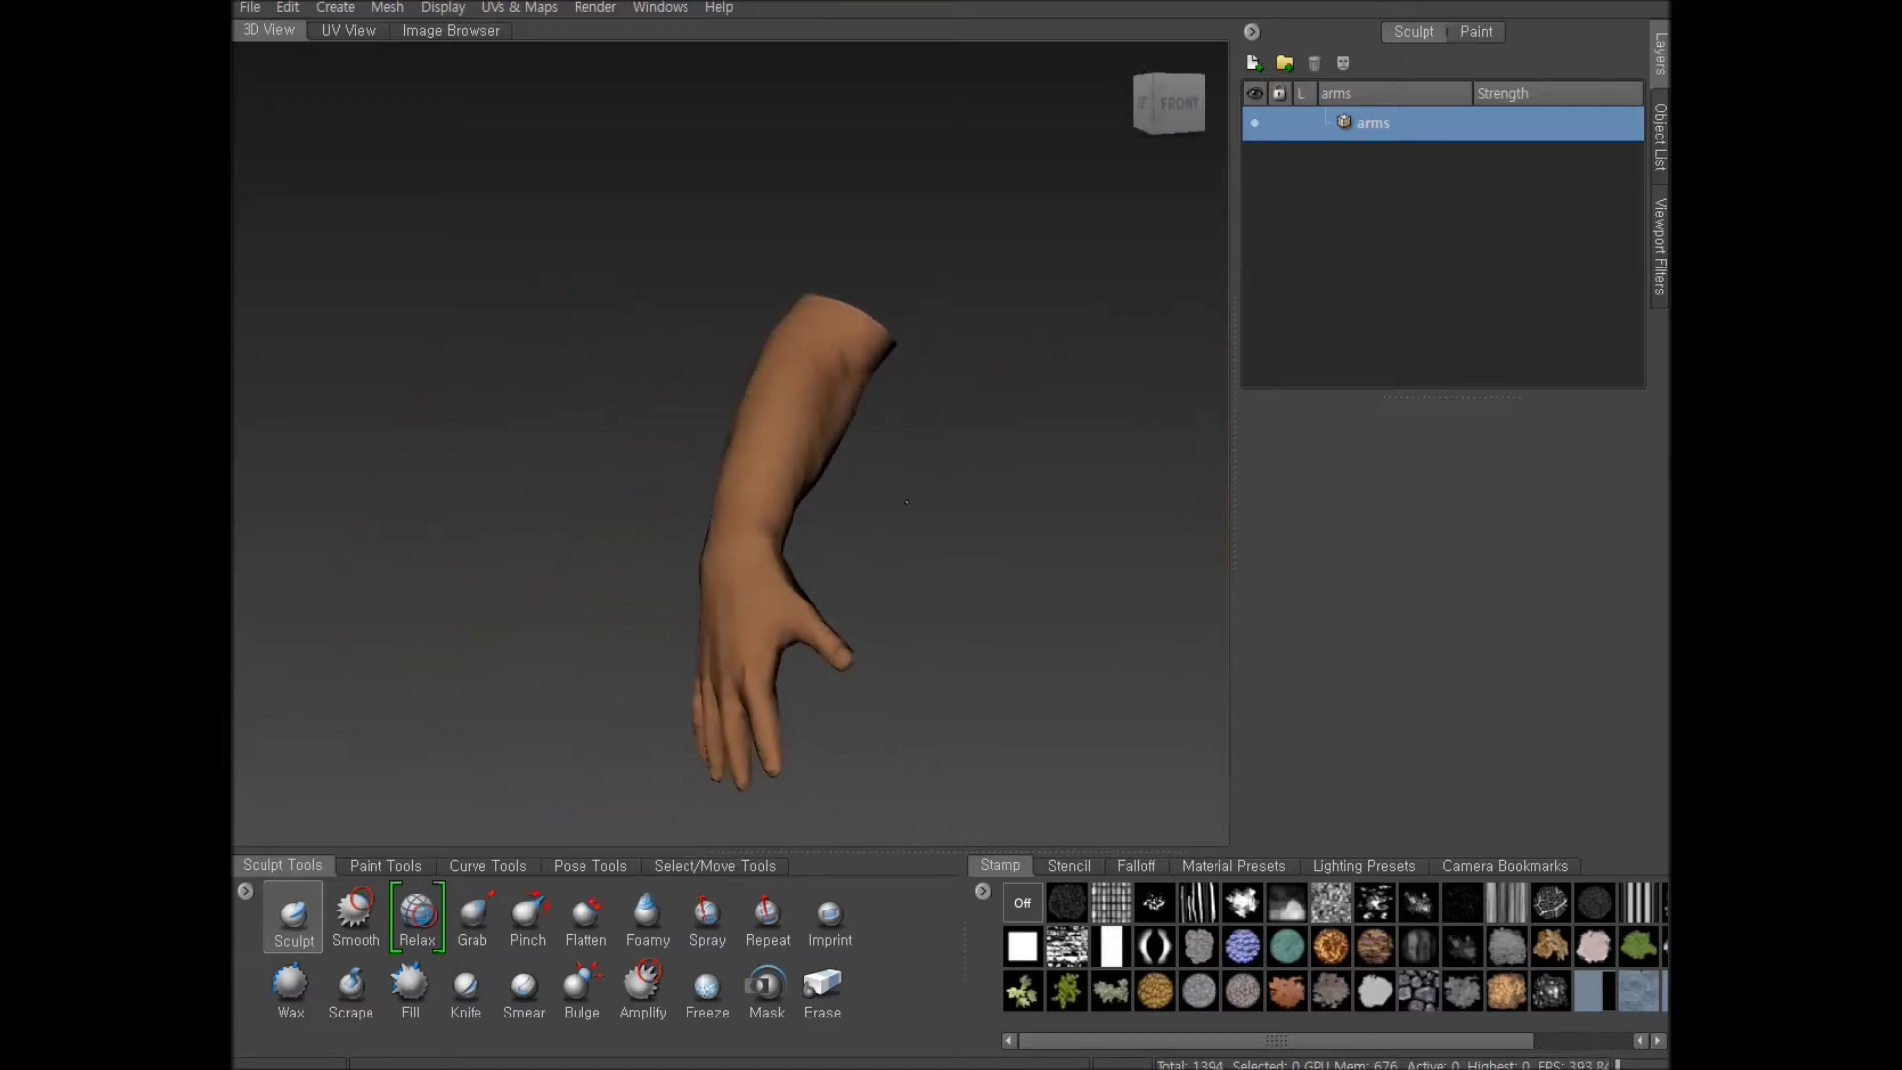
{"action": "left_click_drag", "start_coordinate": [907, 502], "coordinate": [786, 522], "text": "alt"}
{"action": "middle_click_drag", "start_coordinate": [787, 523], "coordinate": [484, 517], "text": "alt"}
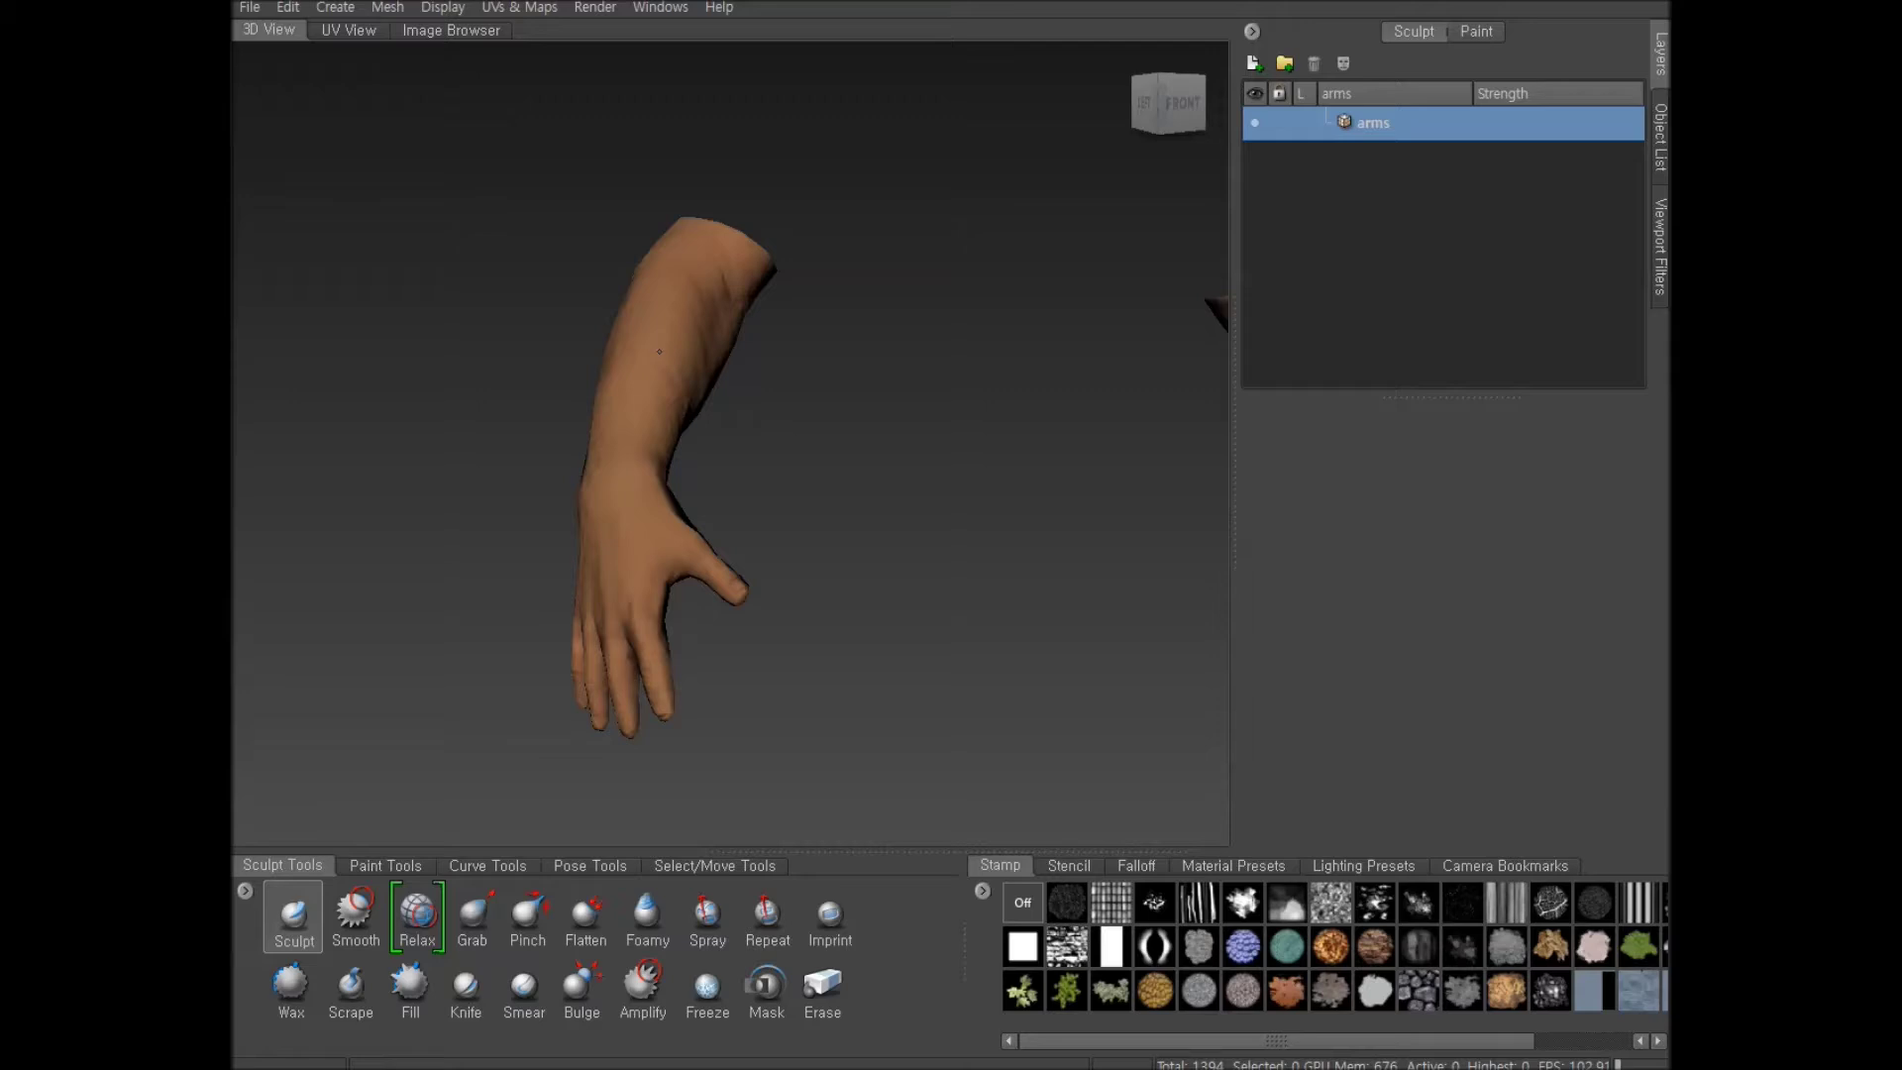
{"action": "left_click_drag", "start_coordinate": [709, 400], "coordinate": [693, 378], "text": "alt"}
{"action": "right_click", "coordinate": [692, 378]}
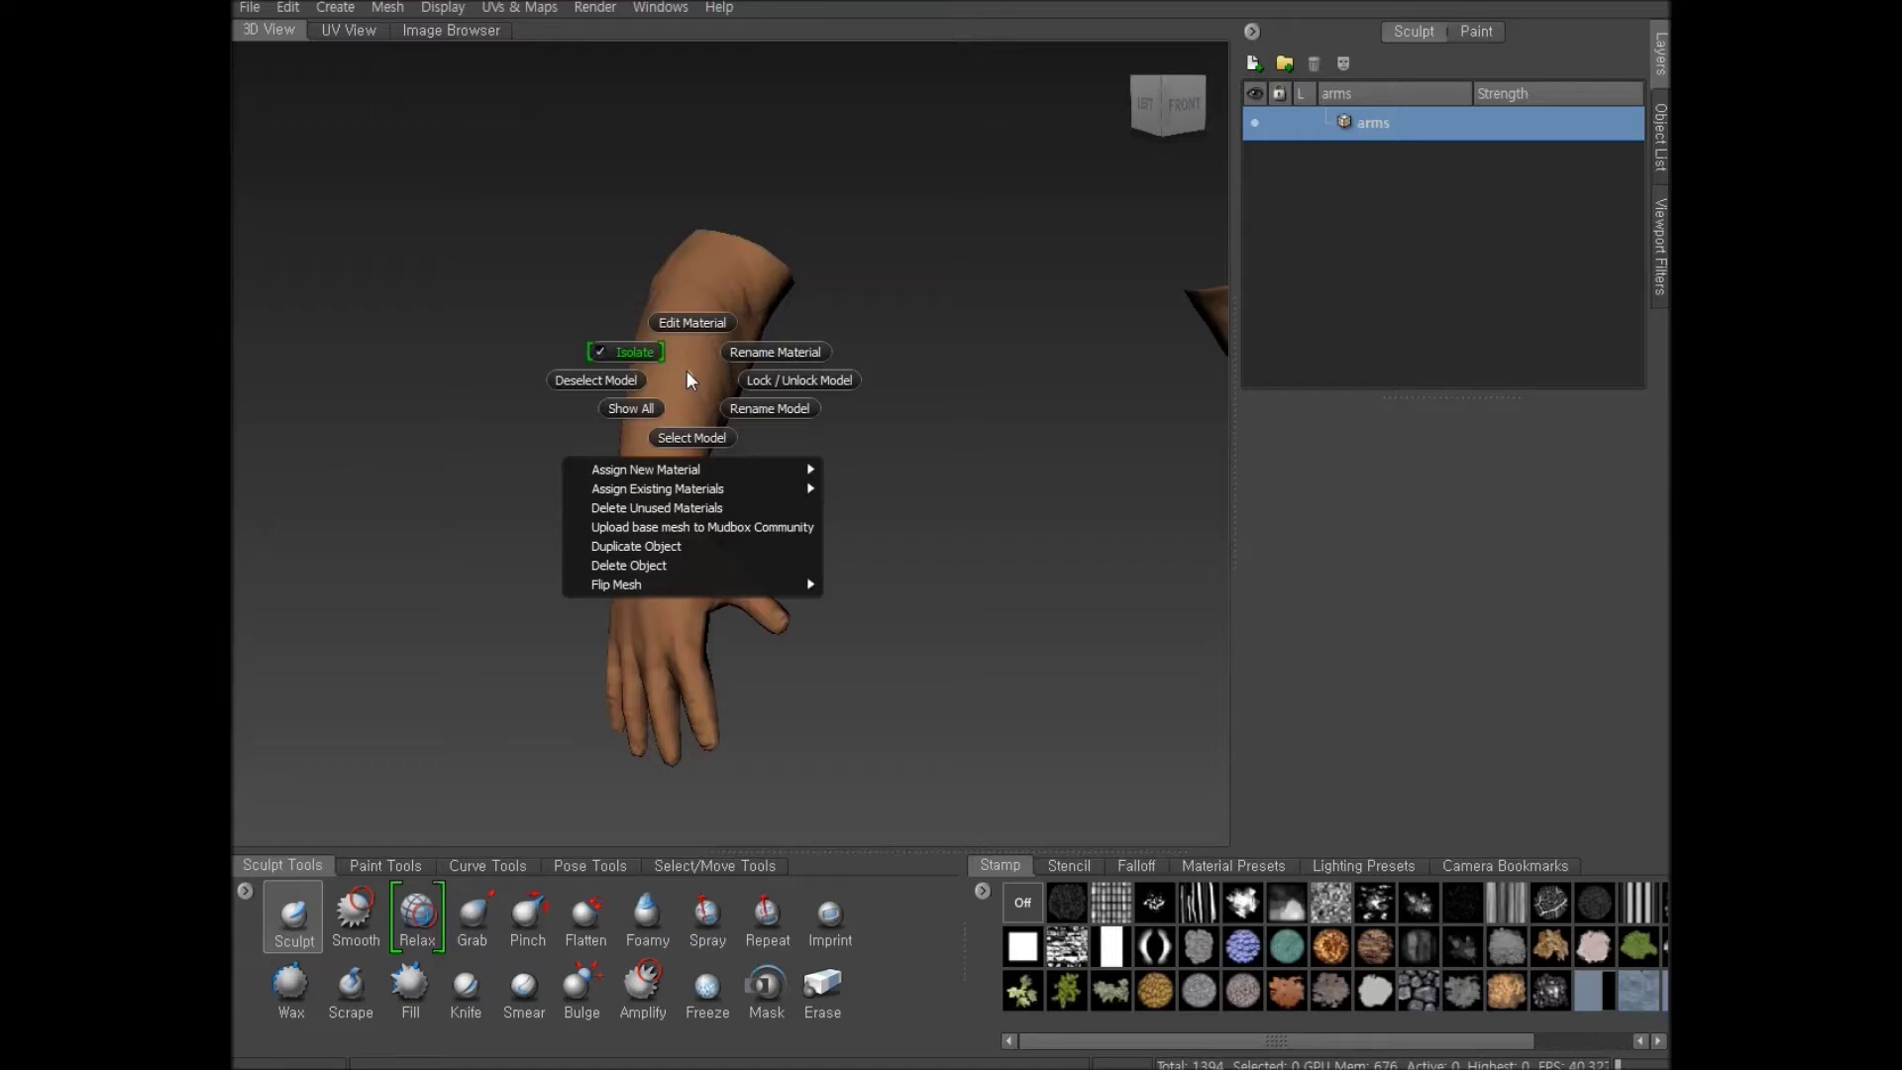
{"action": "left_click", "coordinate": [603, 352]}
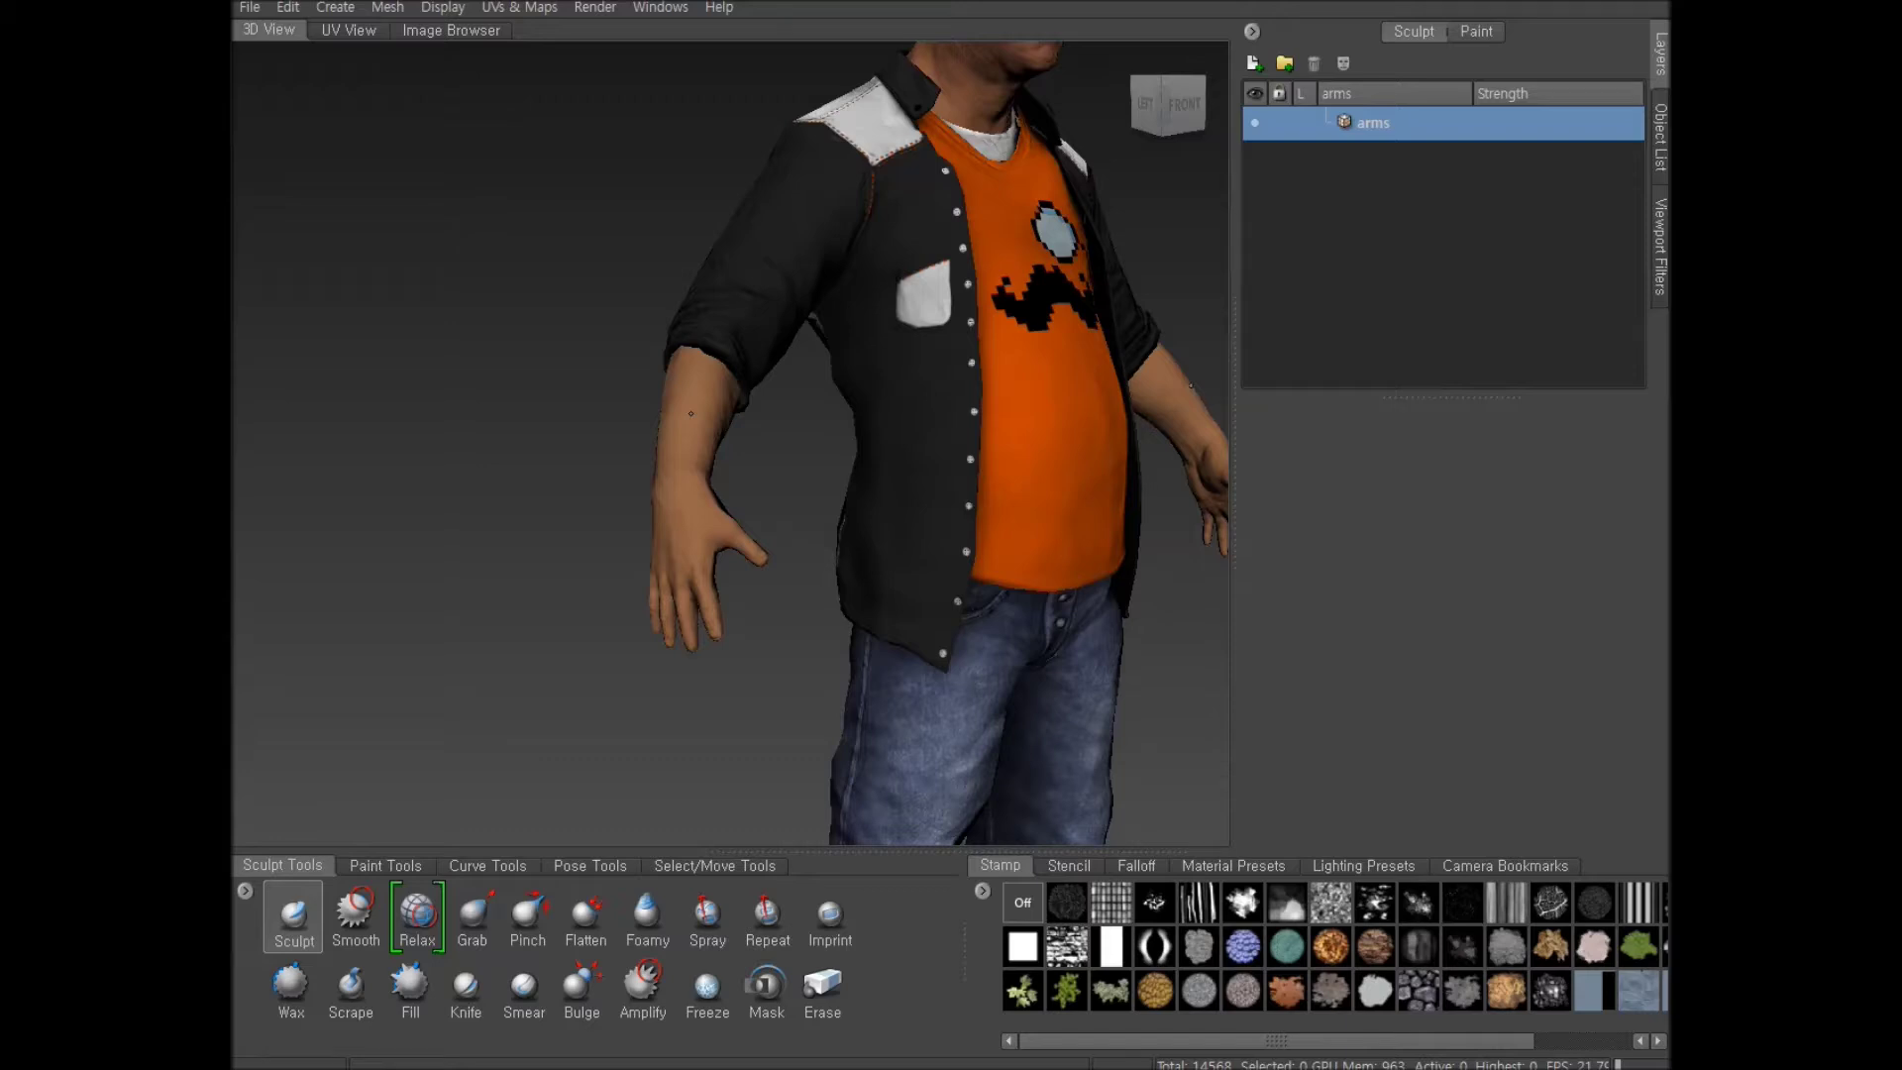
{"action": "right_click_drag", "start_coordinate": [692, 414], "coordinate": [631, 396]}
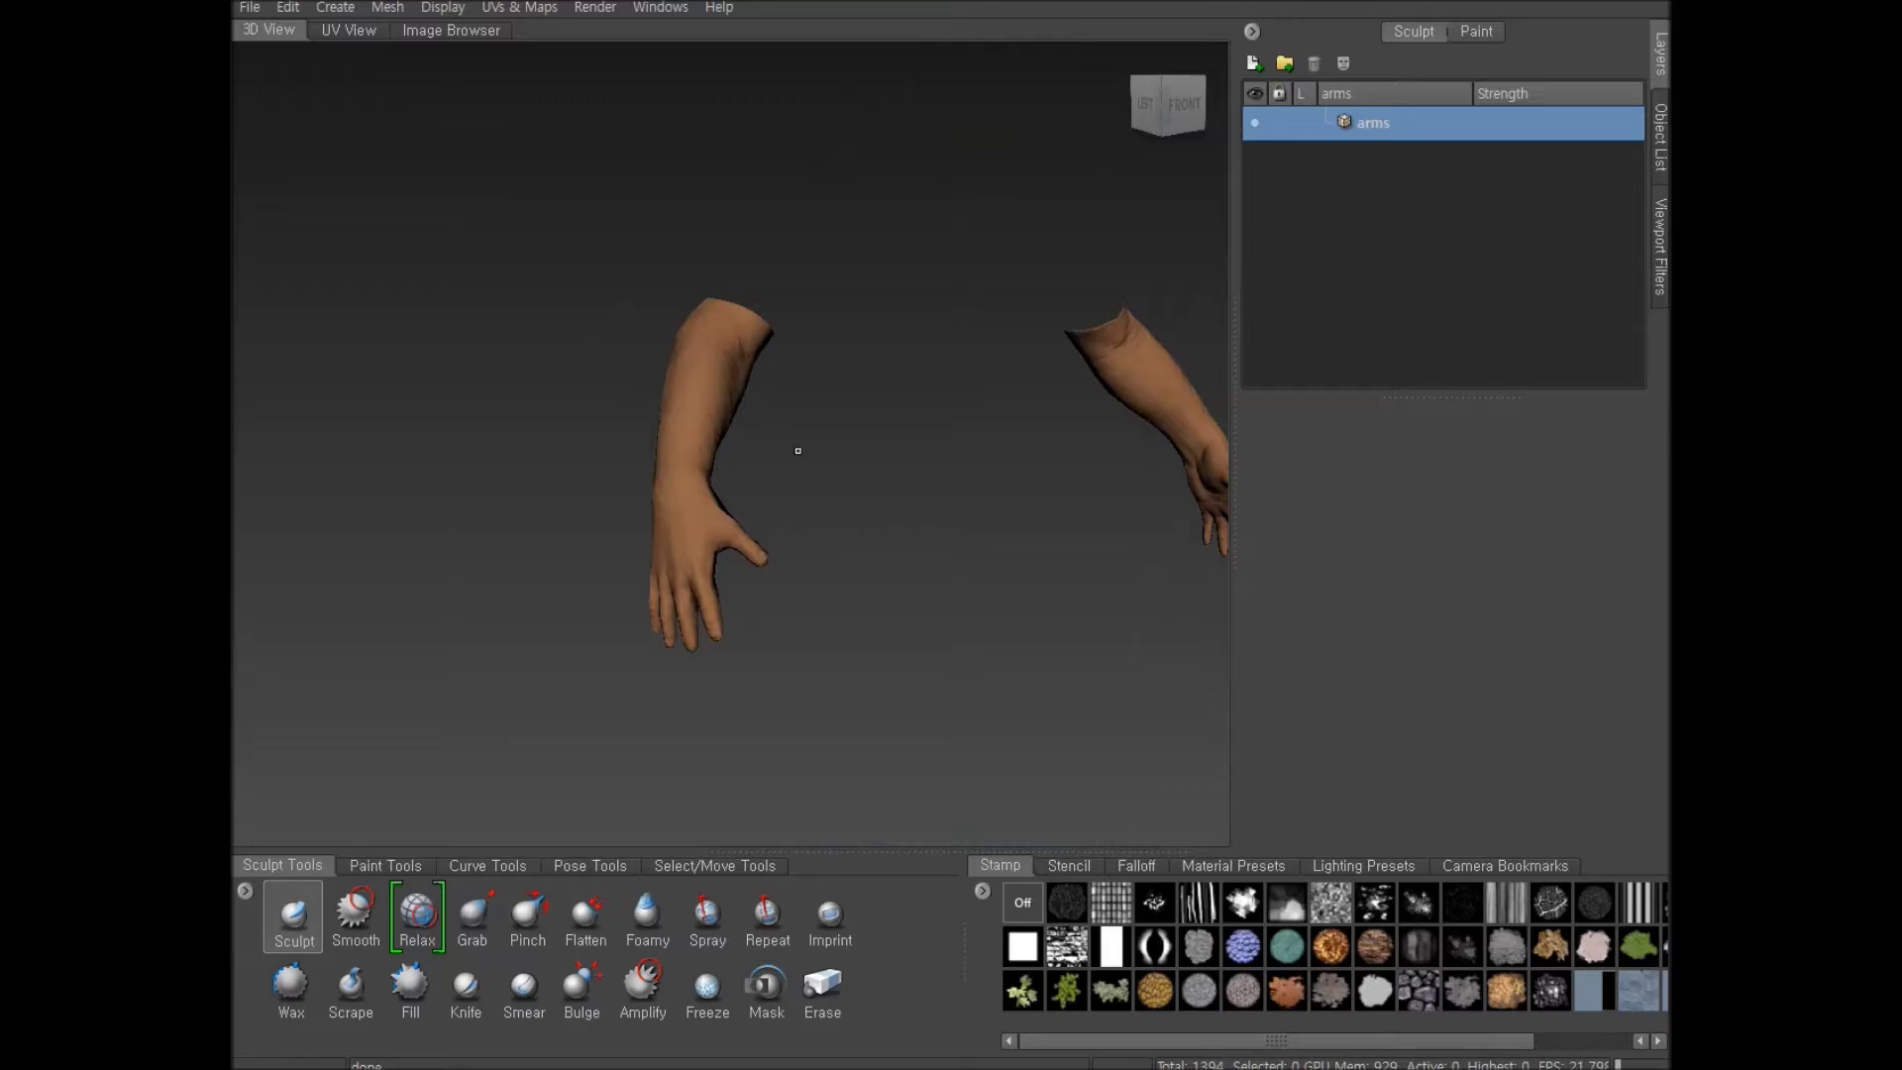
Examine the isolated forearm, wrist, palm and back of the hand from several sides and distances
{"action": "mouse_move", "coordinate": [821, 479]}
{"action": "left_mouse_down", "text": "alt"}
{"action": "mouse_move", "coordinate": [671, 480]}
{"action": "mouse_move", "coordinate": [875, 504]}
{"action": "mouse_move", "coordinate": [889, 523]}
{"action": "left_mouse_up", "text": "alt"}
{"action": "scroll", "coordinate": [872, 504], "scroll_direction": "up", "scroll_amount": 3}
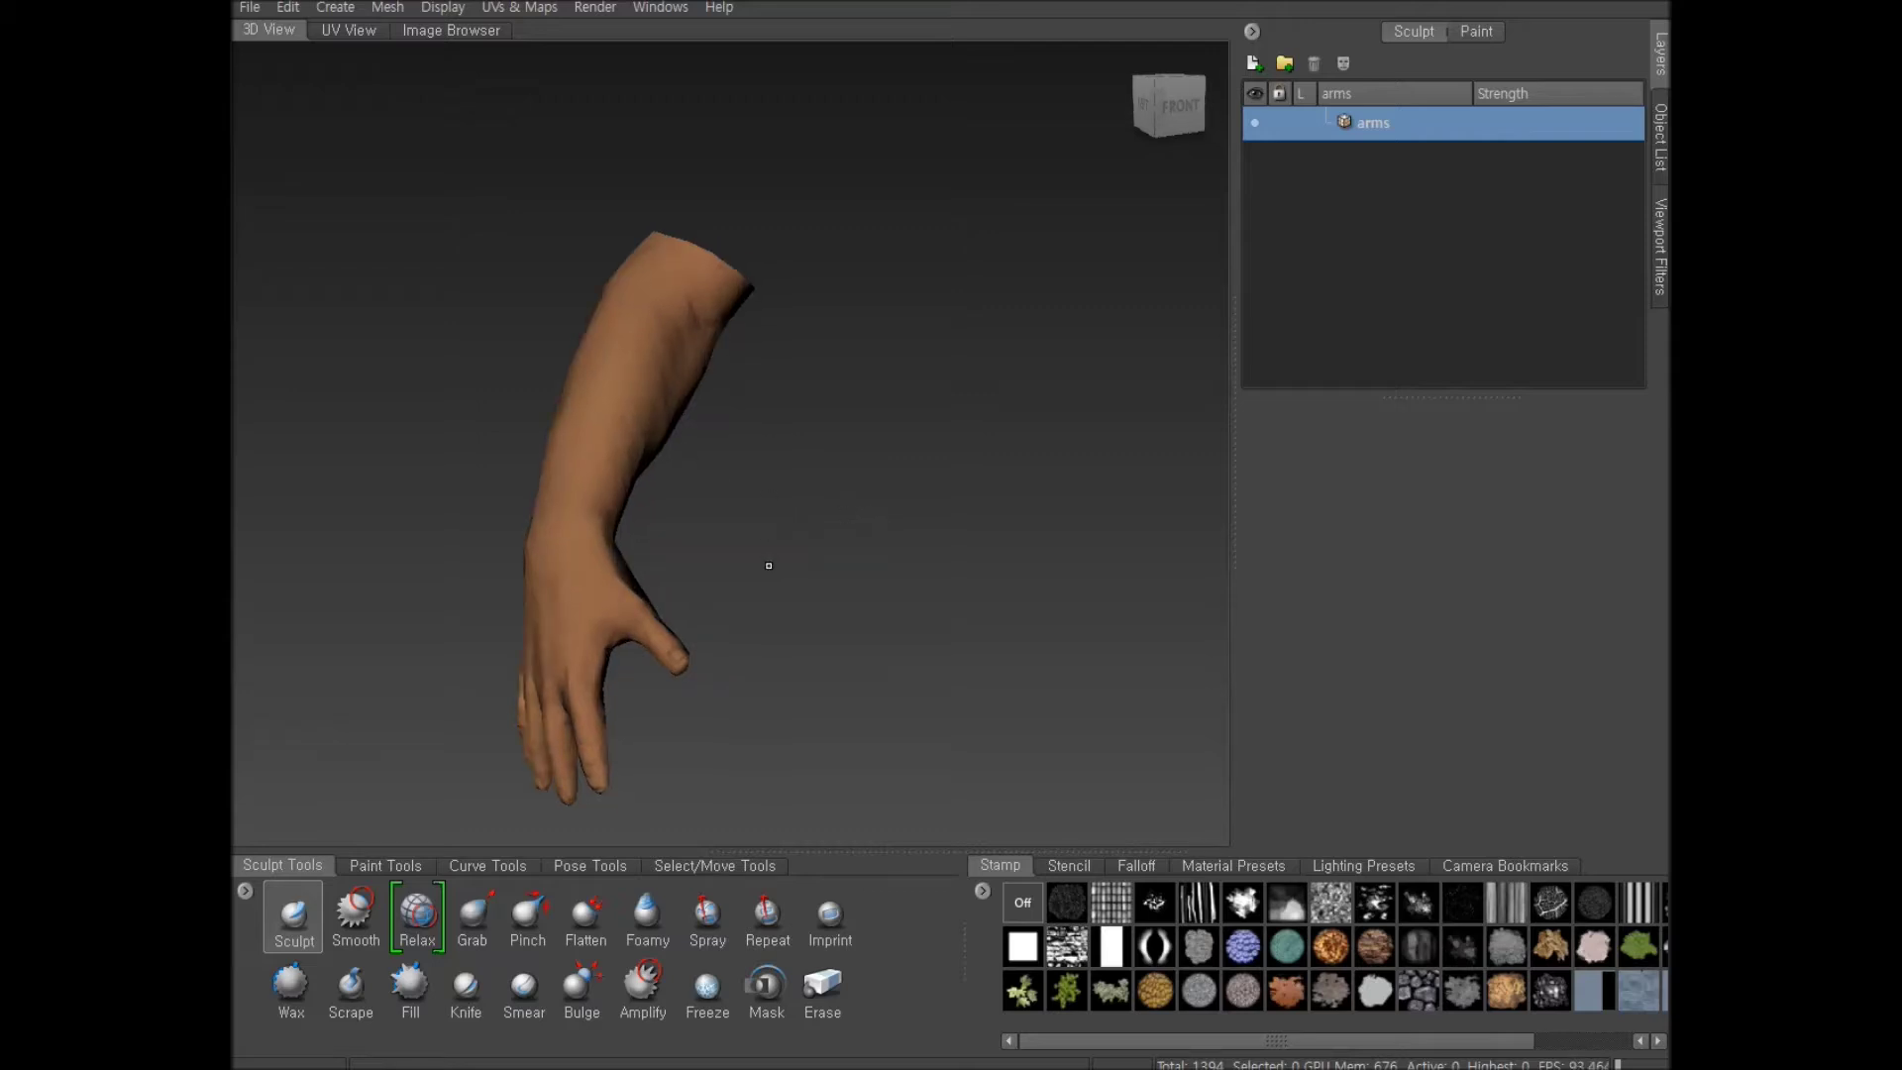
{"action": "left_click_drag", "start_coordinate": [772, 556], "coordinate": [740, 552], "text": "alt"}
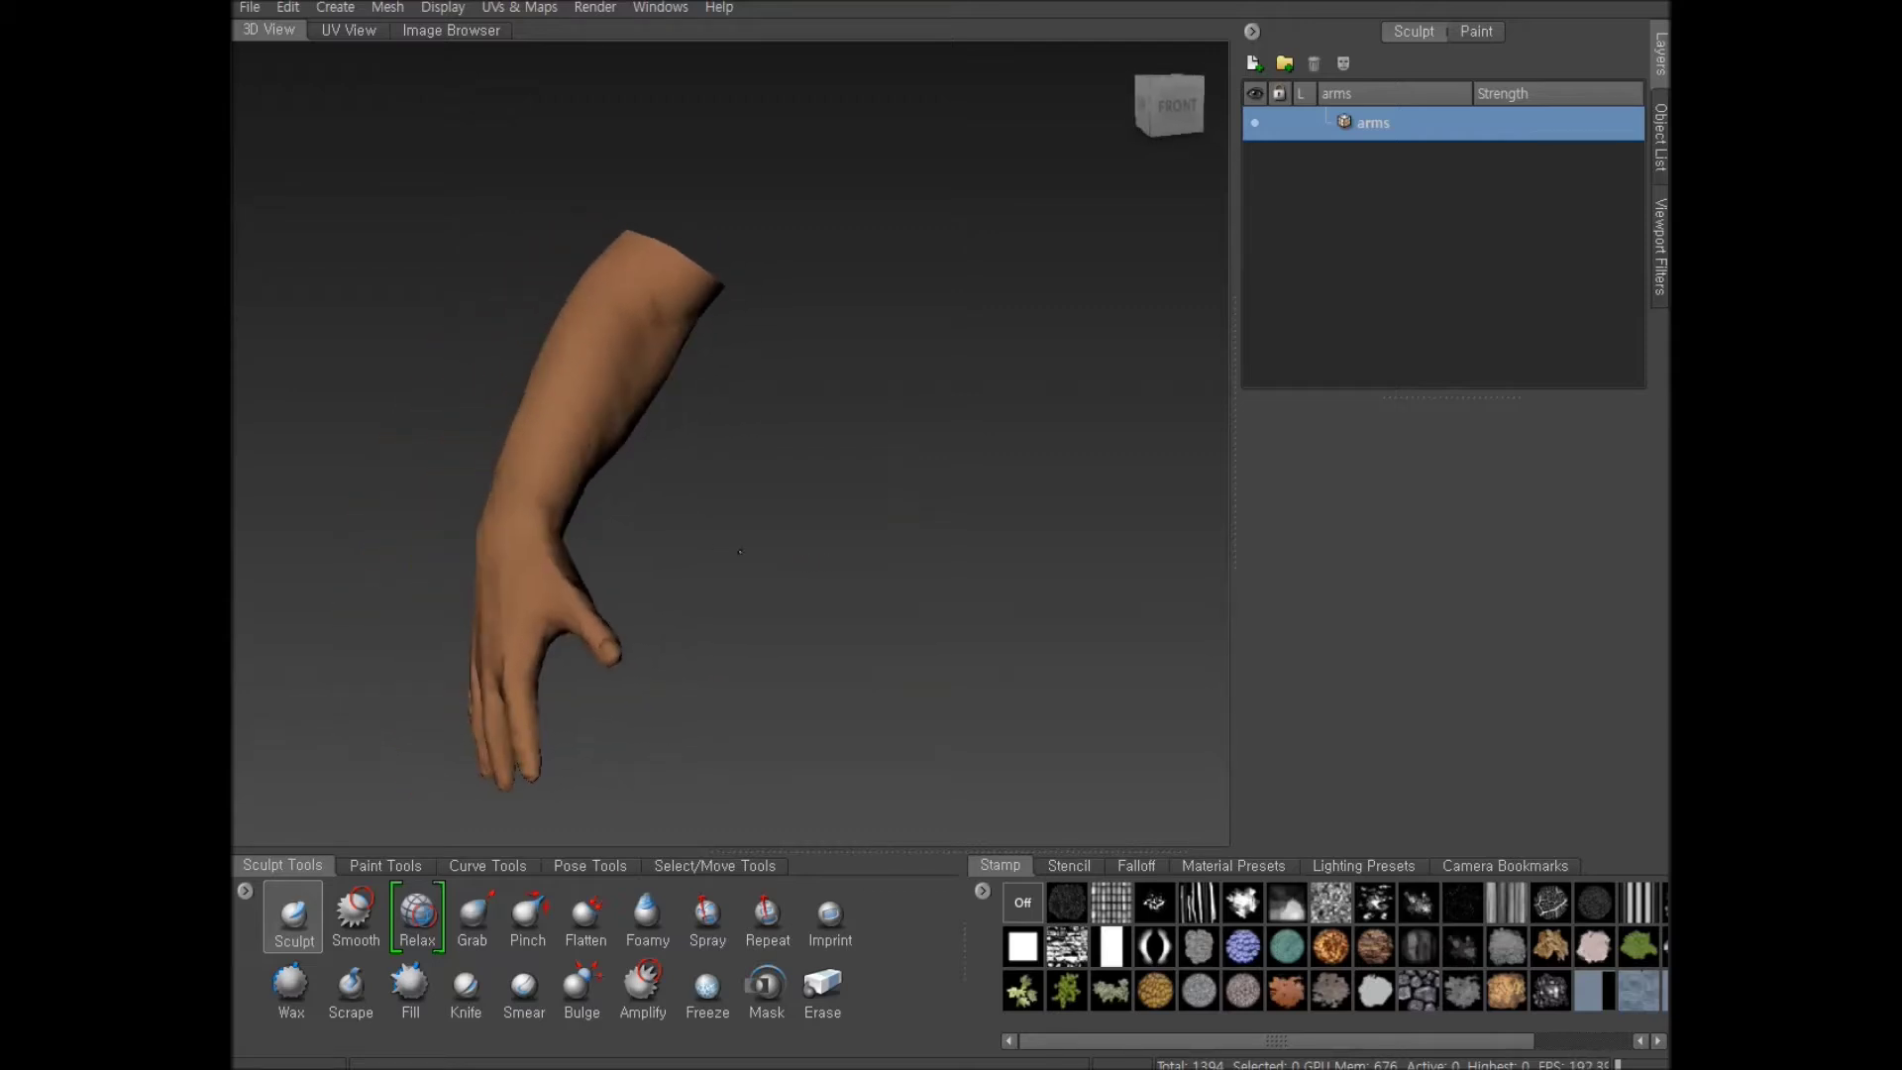
{"action": "scroll", "coordinate": [668, 478], "scroll_direction": "up", "scroll_amount": 5}
{"action": "middle_click_drag", "start_coordinate": [666, 477], "coordinate": [755, 510], "text": "alt"}
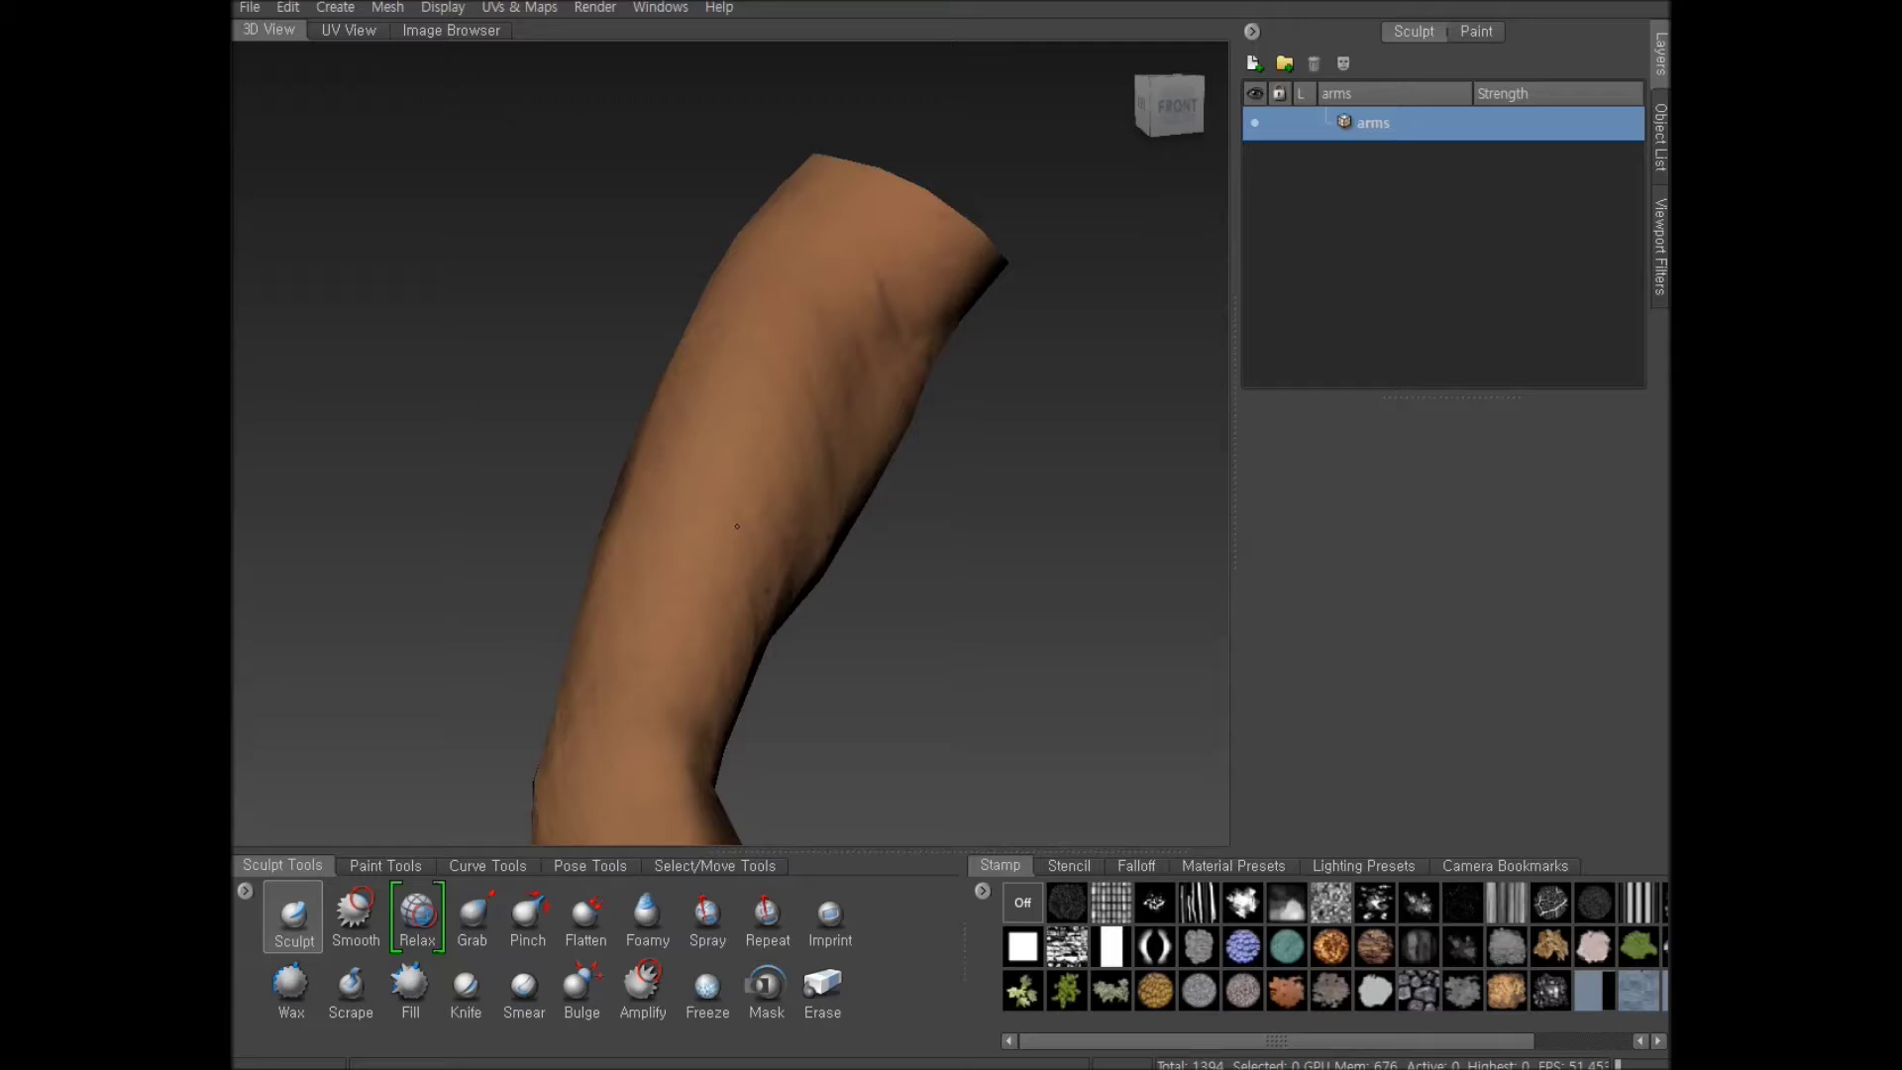
{"action": "left_click_drag", "start_coordinate": [872, 473], "coordinate": [1032, 478], "text": "alt"}
{"action": "middle_click_drag", "start_coordinate": [1033, 478], "coordinate": [836, 473], "text": "alt"}
{"action": "left_click_drag", "start_coordinate": [836, 473], "coordinate": [971, 476], "text": "alt"}
{"action": "scroll", "coordinate": [922, 476], "scroll_direction": "up", "scroll_amount": 4}
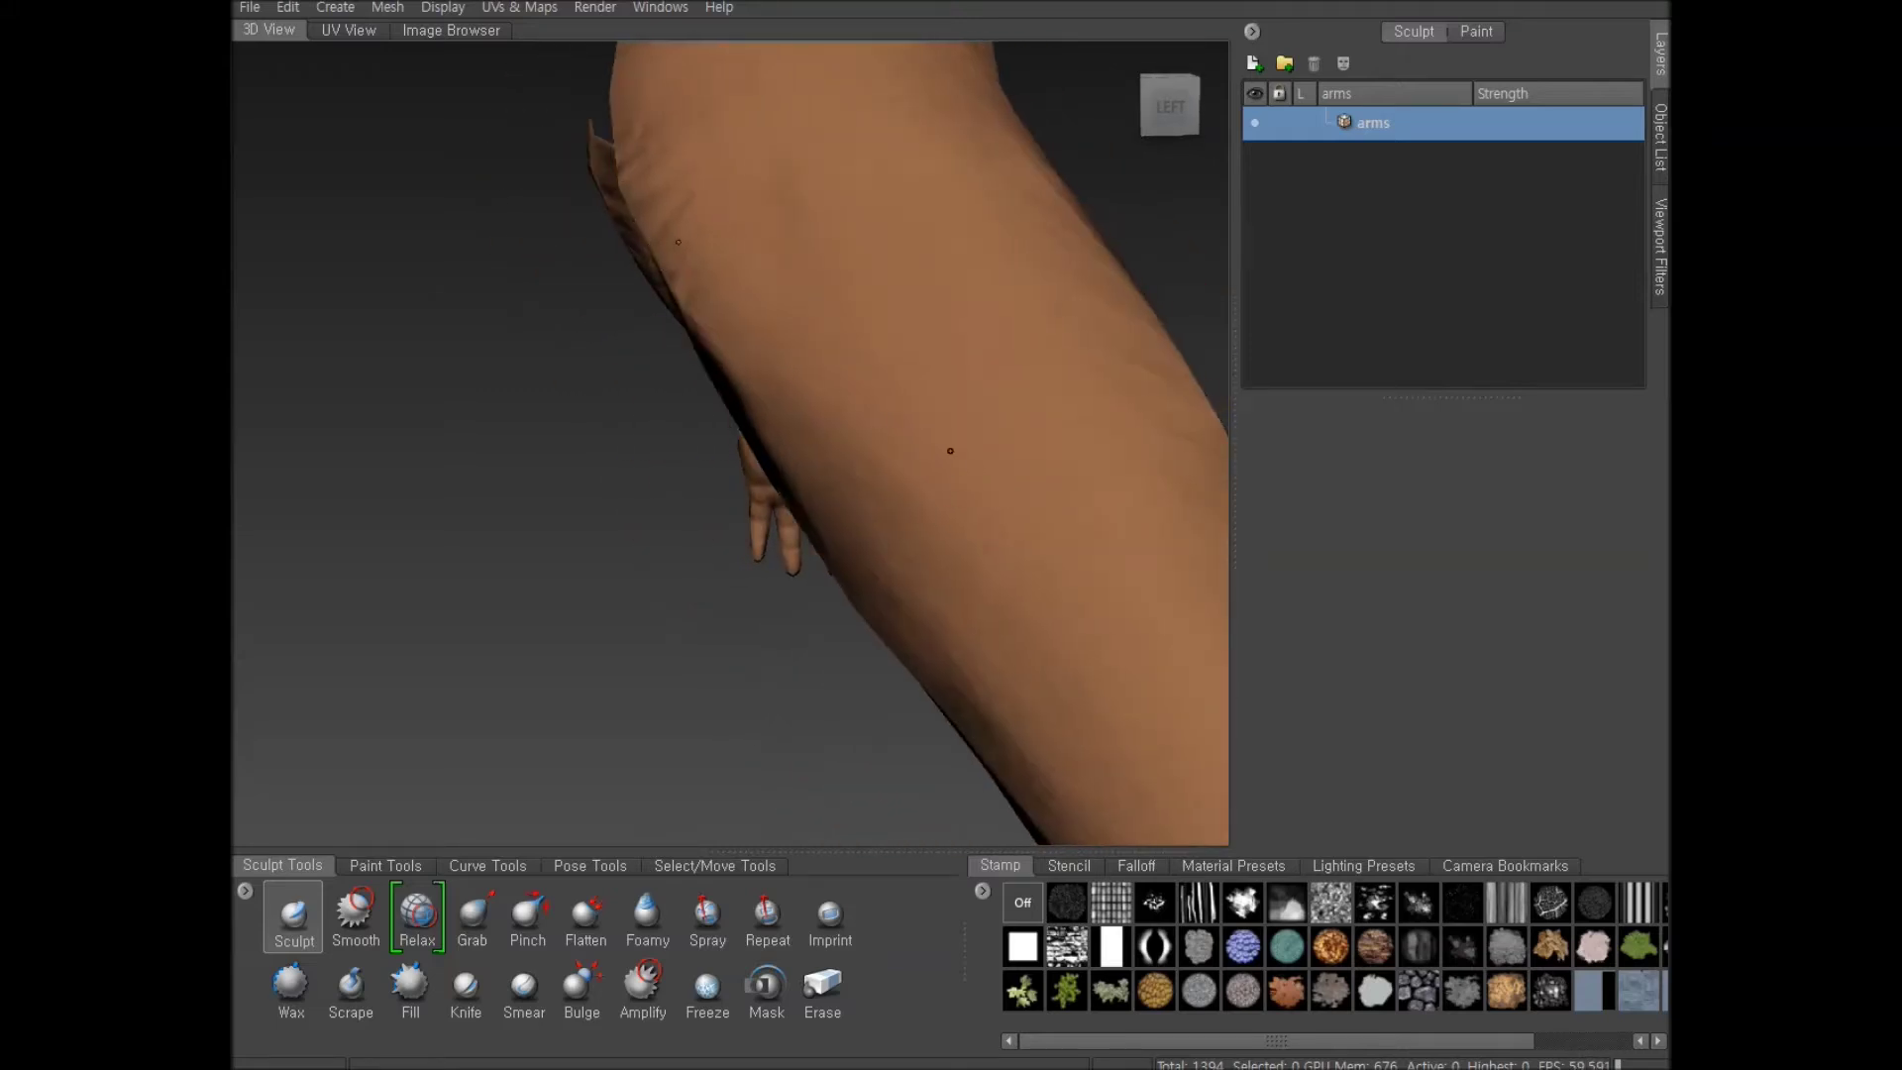
{"action": "left_click_drag", "start_coordinate": [997, 429], "coordinate": [953, 428], "text": "alt"}
{"action": "left_click_drag", "start_coordinate": [769, 396], "coordinate": [850, 385], "text": "alt"}
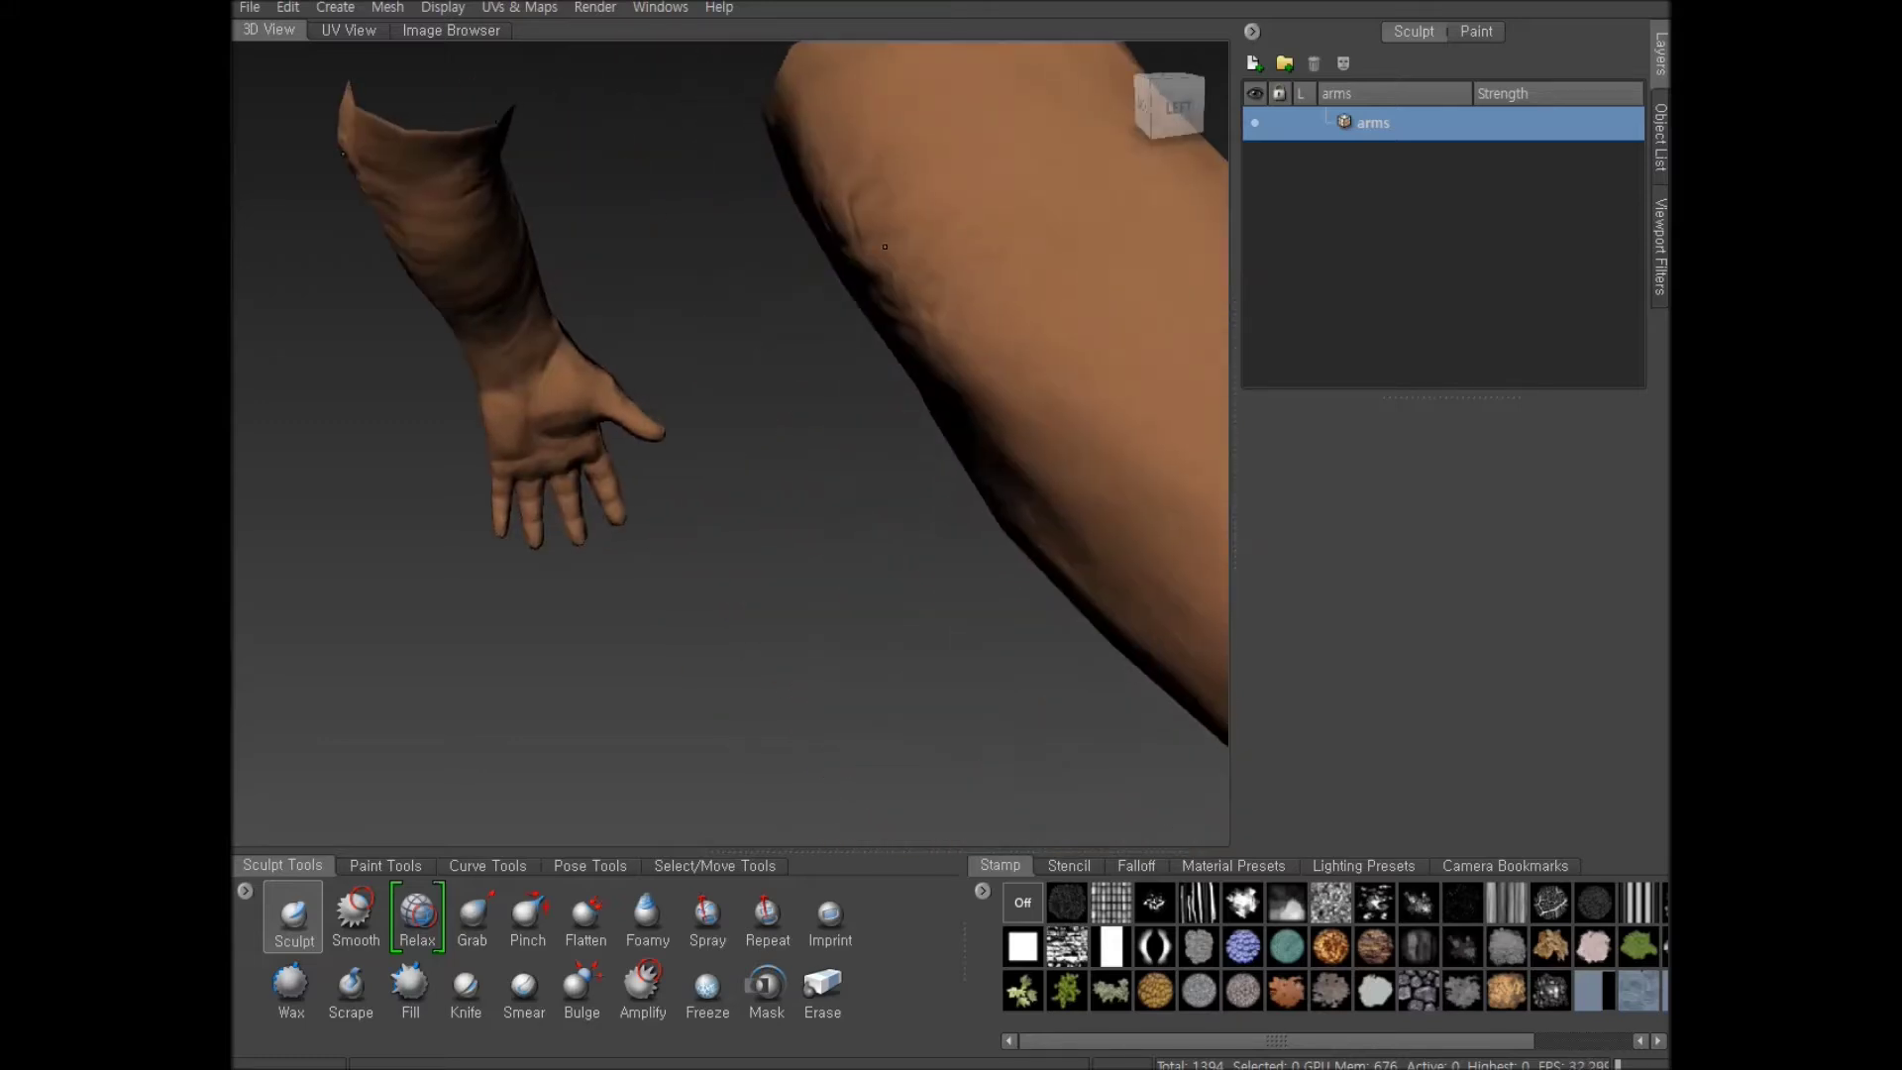
{"action": "left_click_drag", "start_coordinate": [836, 203], "coordinate": [832, 271], "text": "alt"}
{"action": "right_click_drag", "start_coordinate": [833, 271], "coordinate": [922, 188], "text": "alt"}
{"action": "middle_click_drag", "start_coordinate": [916, 148], "coordinate": [755, 443], "text": "alt"}
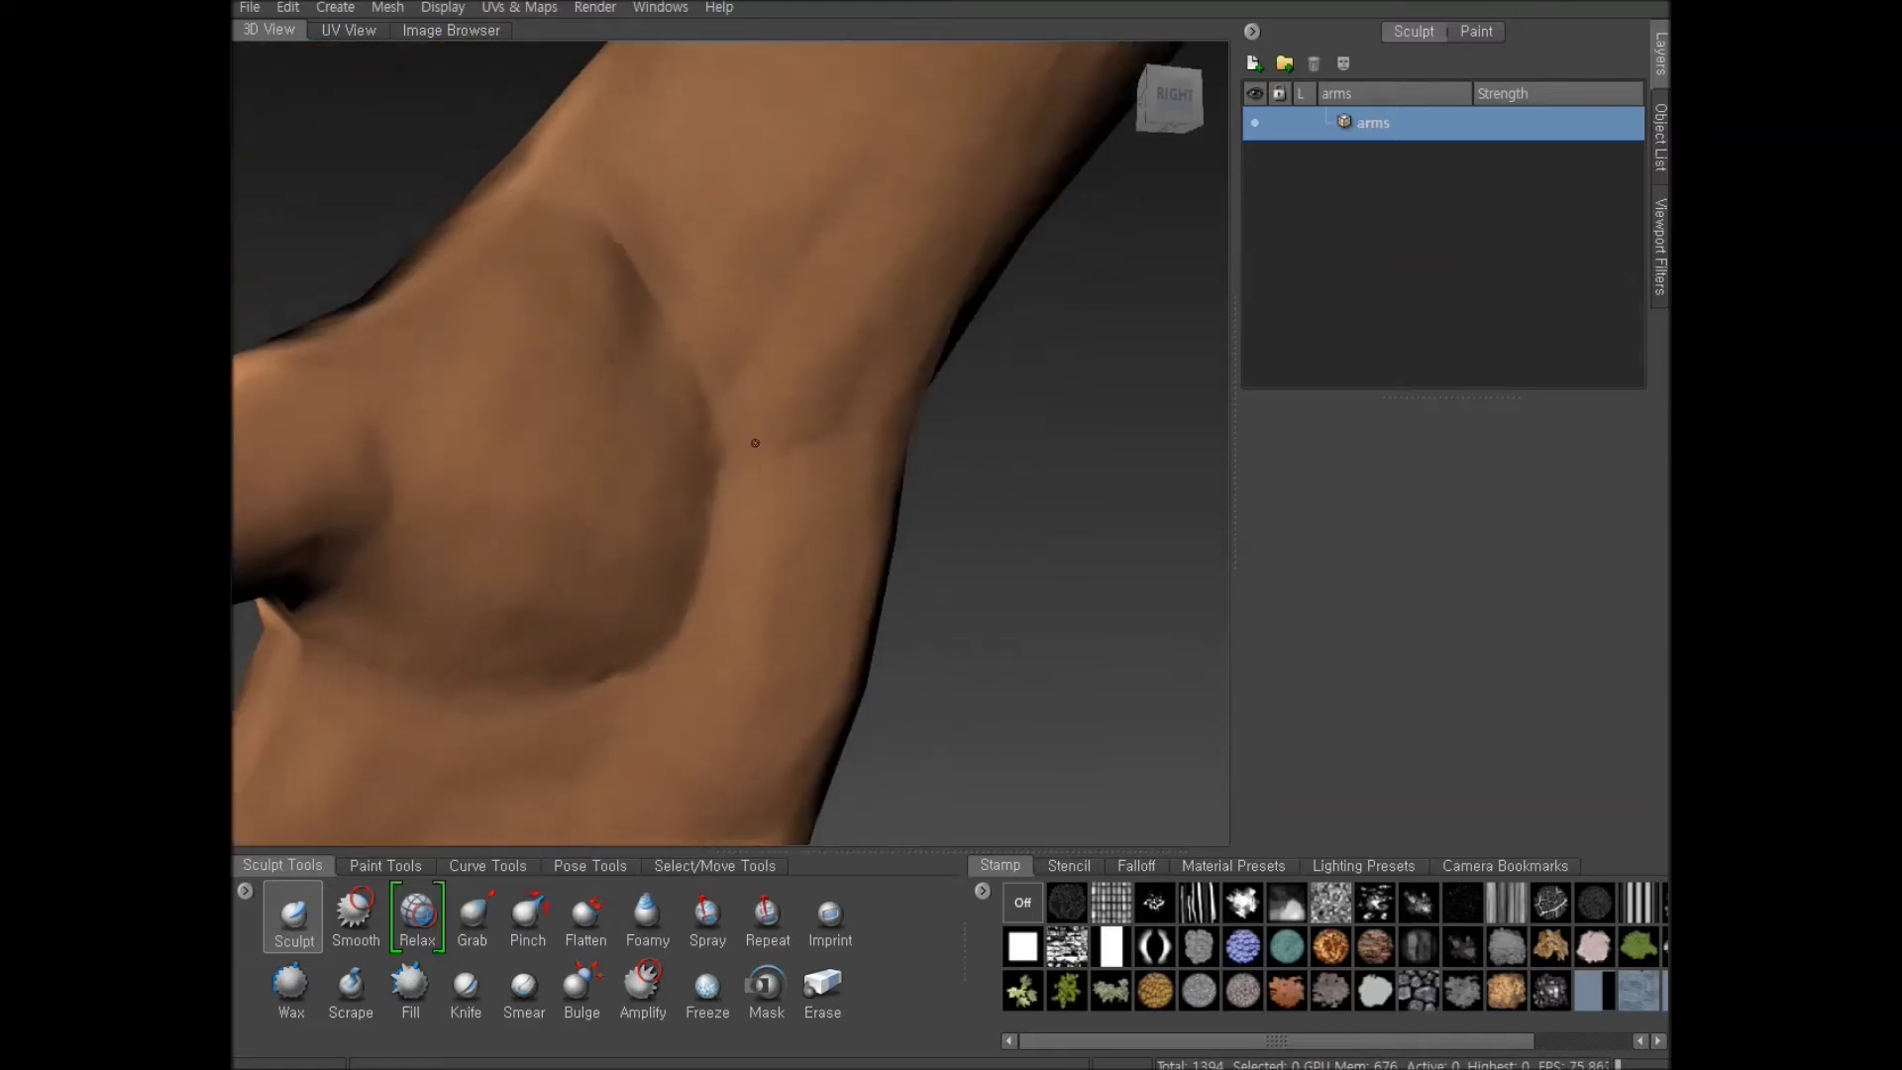
{"action": "right_click_drag", "start_coordinate": [755, 443], "coordinate": [755, 433], "text": "alt"}
{"action": "left_click_drag", "start_coordinate": [697, 400], "coordinate": [899, 505], "text": "alt"}
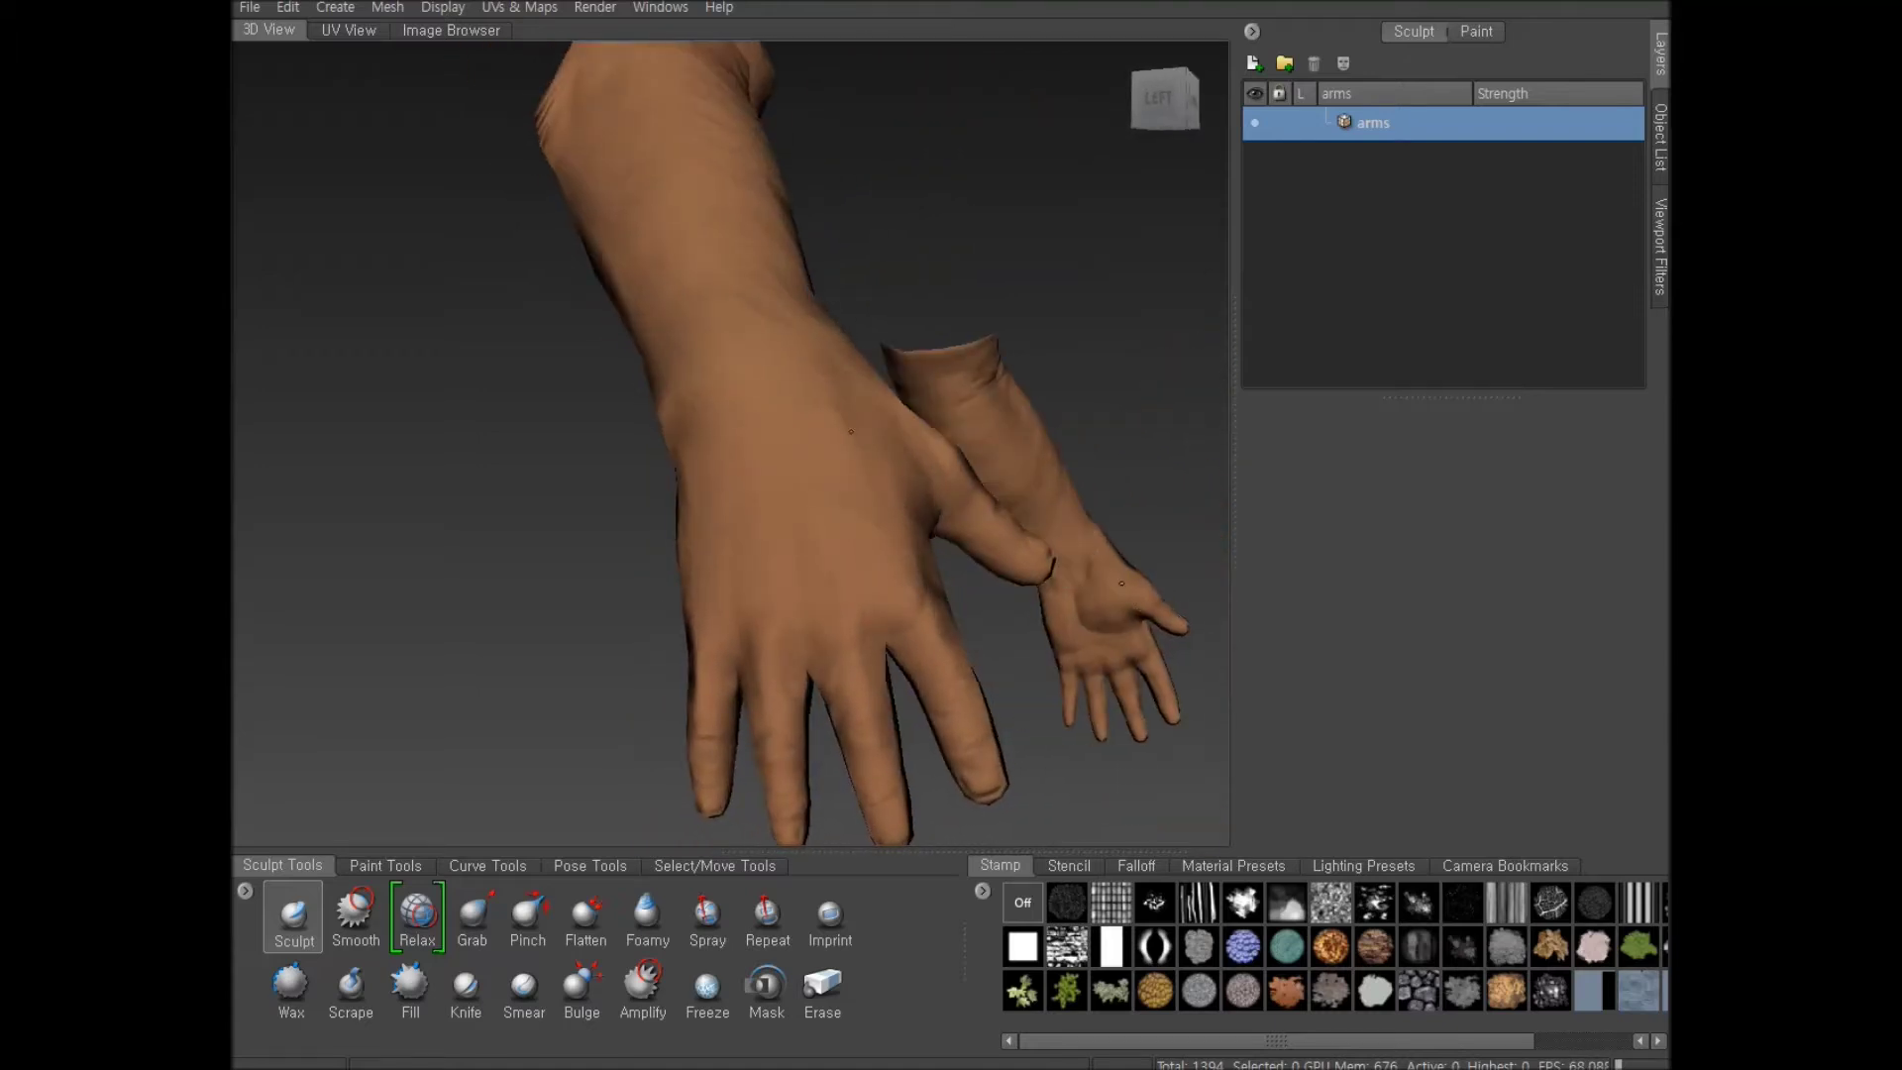
{"action": "right_click_drag", "start_coordinate": [899, 504], "coordinate": [818, 391], "text": "alt"}
{"action": "middle_click_drag", "start_coordinate": [817, 391], "coordinate": [855, 478], "text": "alt"}
{"action": "left_click_drag", "start_coordinate": [855, 478], "coordinate": [903, 510], "text": "alt"}
{"action": "right_click_drag", "start_coordinate": [585, 173], "coordinate": [842, 478], "text": "alt"}
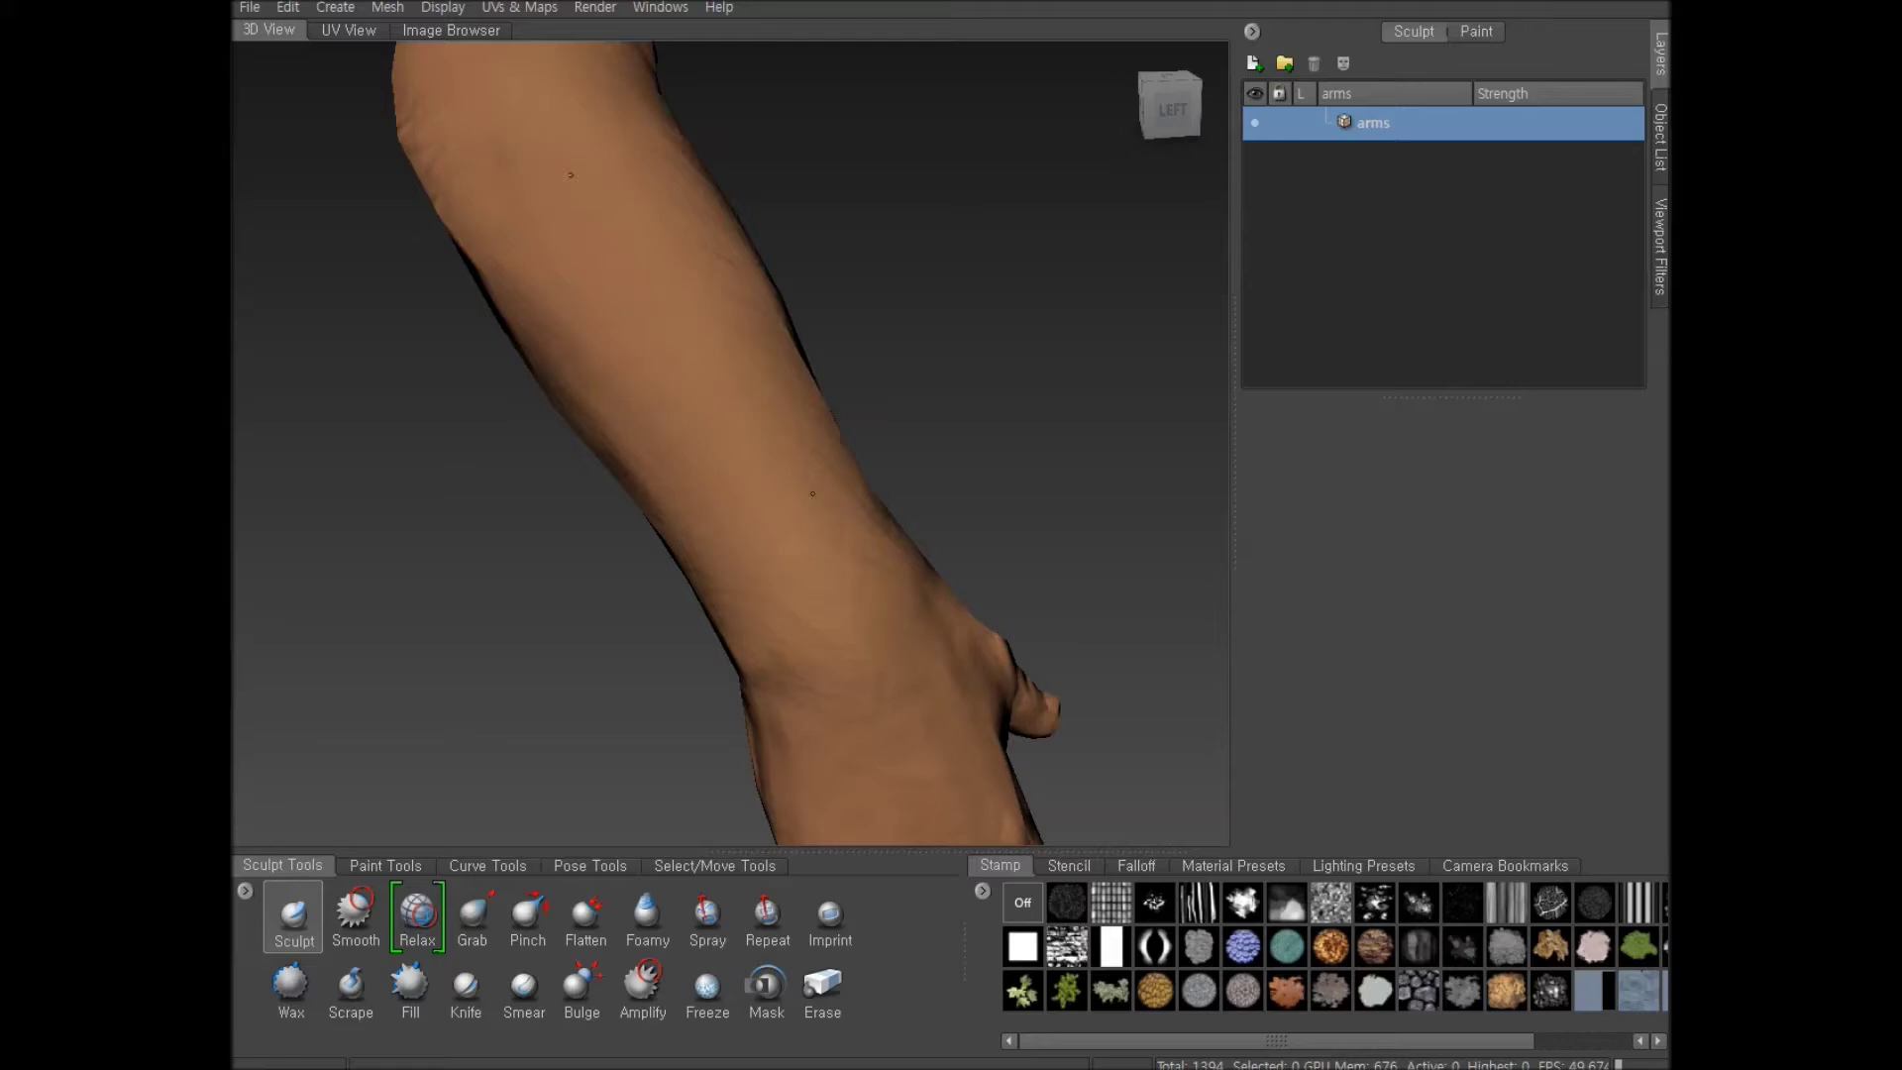
{"action": "left_click_drag", "start_coordinate": [944, 616], "coordinate": [595, 594], "text": "alt"}
{"action": "middle_click_drag", "start_coordinate": [634, 634], "coordinate": [307, 267], "text": "alt"}
{"action": "left_click_drag", "start_coordinate": [744, 532], "coordinate": [605, 503], "text": "alt"}
{"action": "middle_click_drag", "start_coordinate": [476, 535], "coordinate": [1050, 421], "text": "alt"}
{"action": "left_click_drag", "start_coordinate": [872, 458], "coordinate": [883, 592], "text": "alt"}
{"action": "mouse_move", "coordinate": [667, 566]}
{"action": "left_mouse_down", "text": "alt"}
{"action": "mouse_move", "coordinate": [953, 553]}
{"action": "mouse_move", "coordinate": [665, 557]}
{"action": "left_mouse_up", "text": "alt"}
{"action": "left_click_drag", "start_coordinate": [337, 565], "coordinate": [660, 468], "text": "alt"}
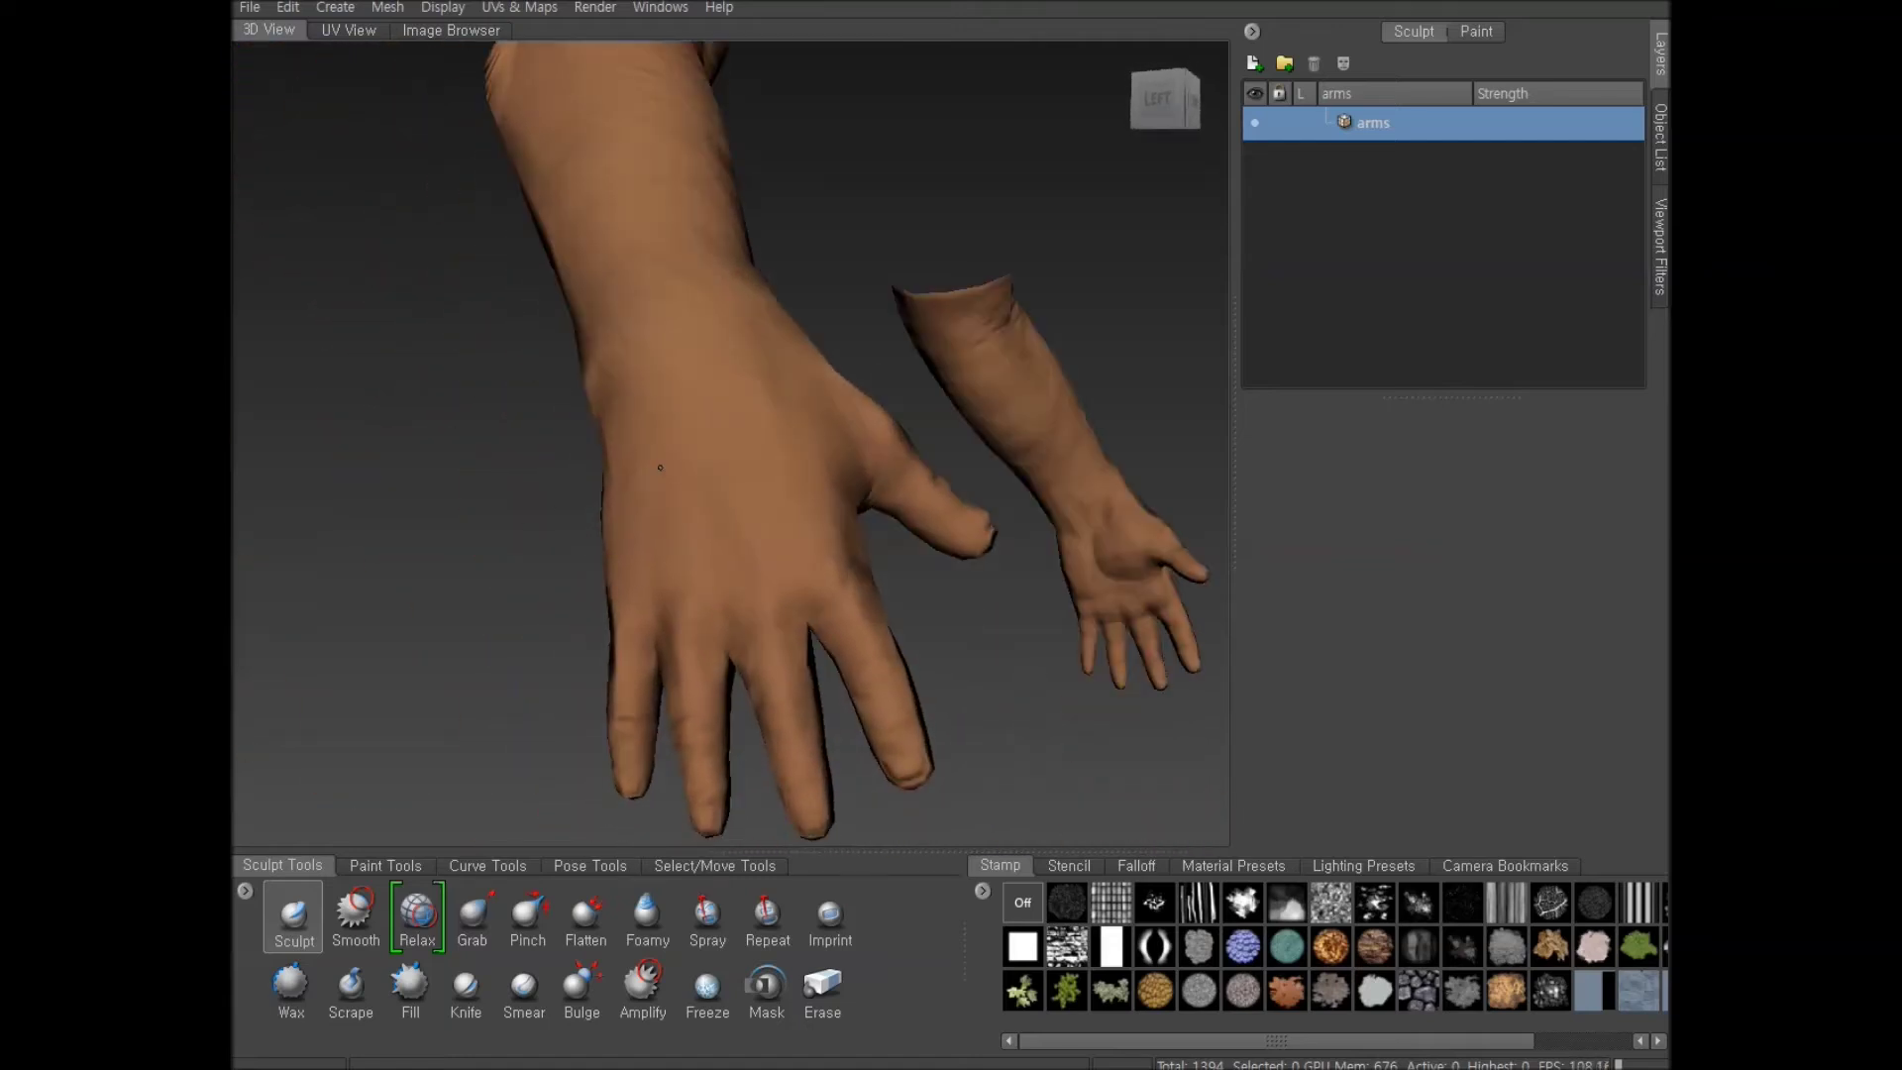
{"action": "mouse_move", "coordinate": [657, 324]}
{"action": "left_mouse_down", "text": "alt"}
{"action": "mouse_move", "coordinate": [798, 360]}
{"action": "mouse_move", "coordinate": [654, 333]}
{"action": "left_mouse_up", "text": "alt"}
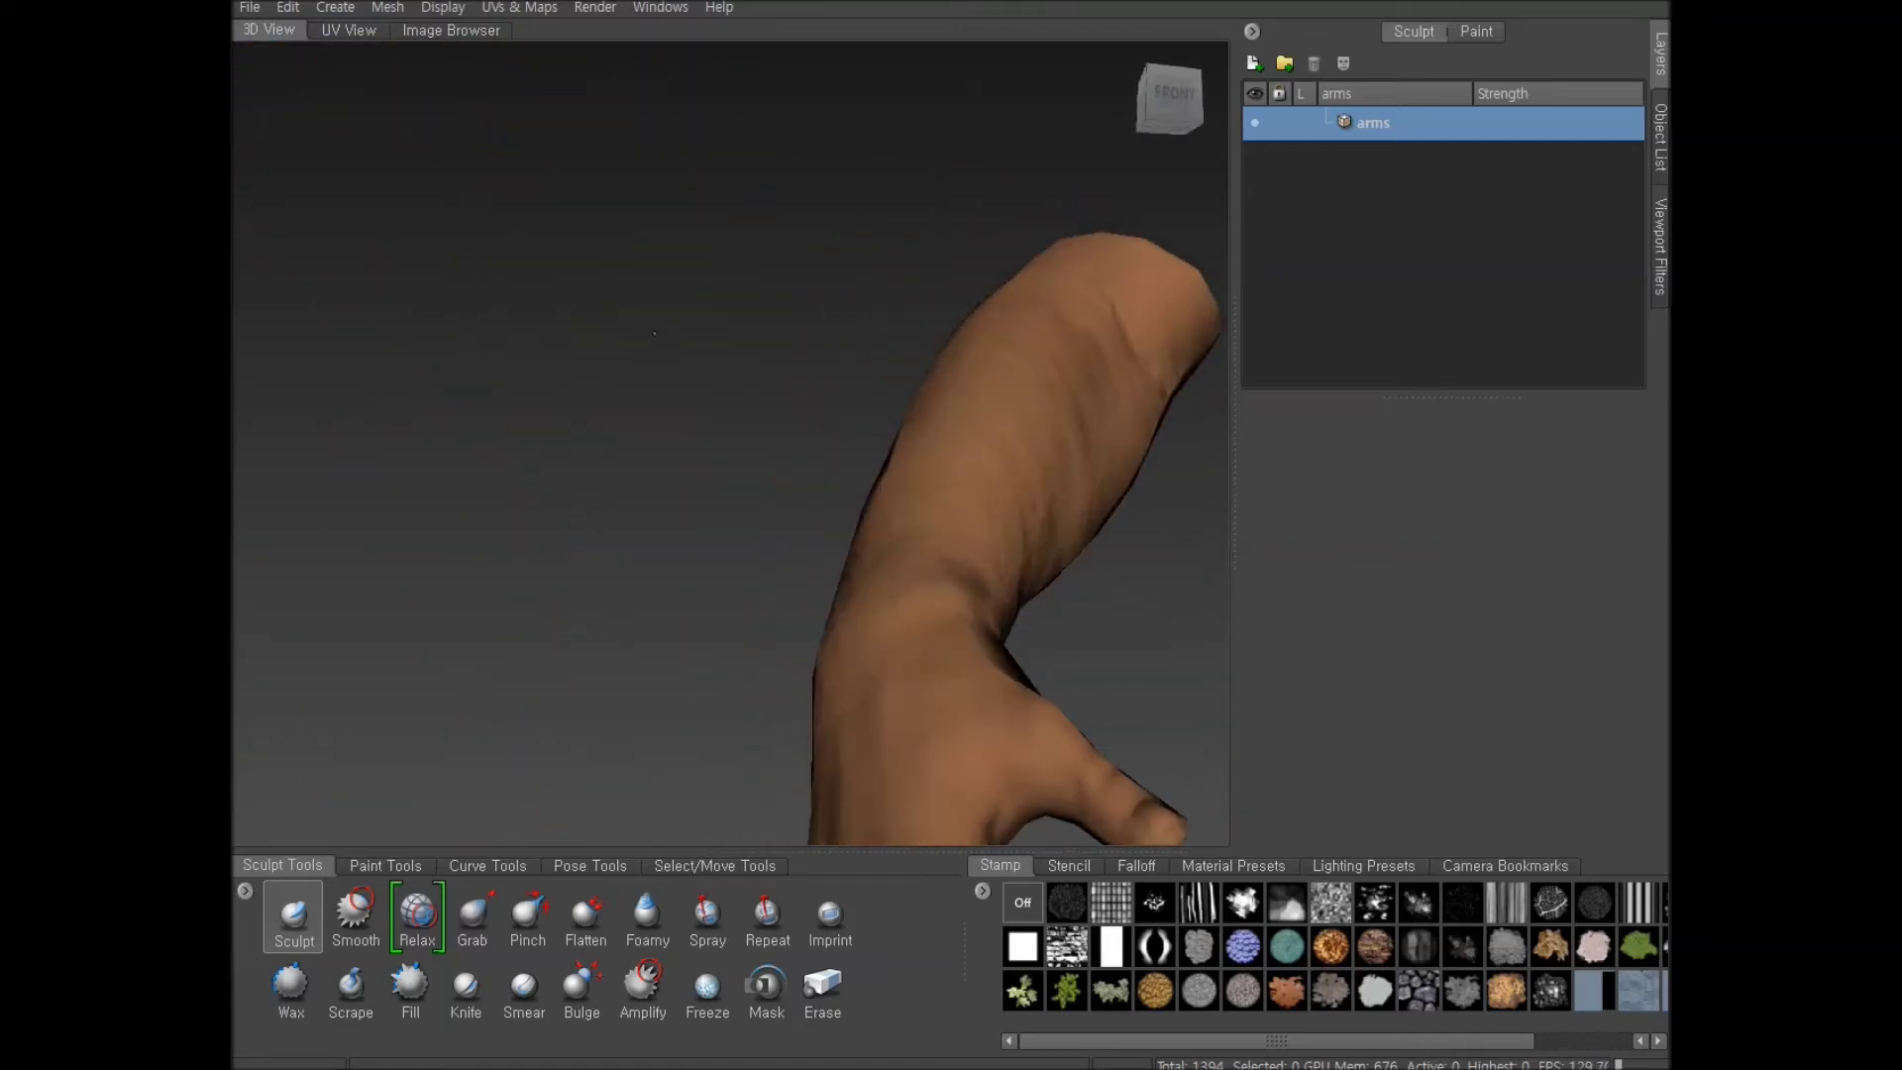
{"action": "left_click_drag", "start_coordinate": [1013, 410], "coordinate": [813, 581], "text": "alt"}
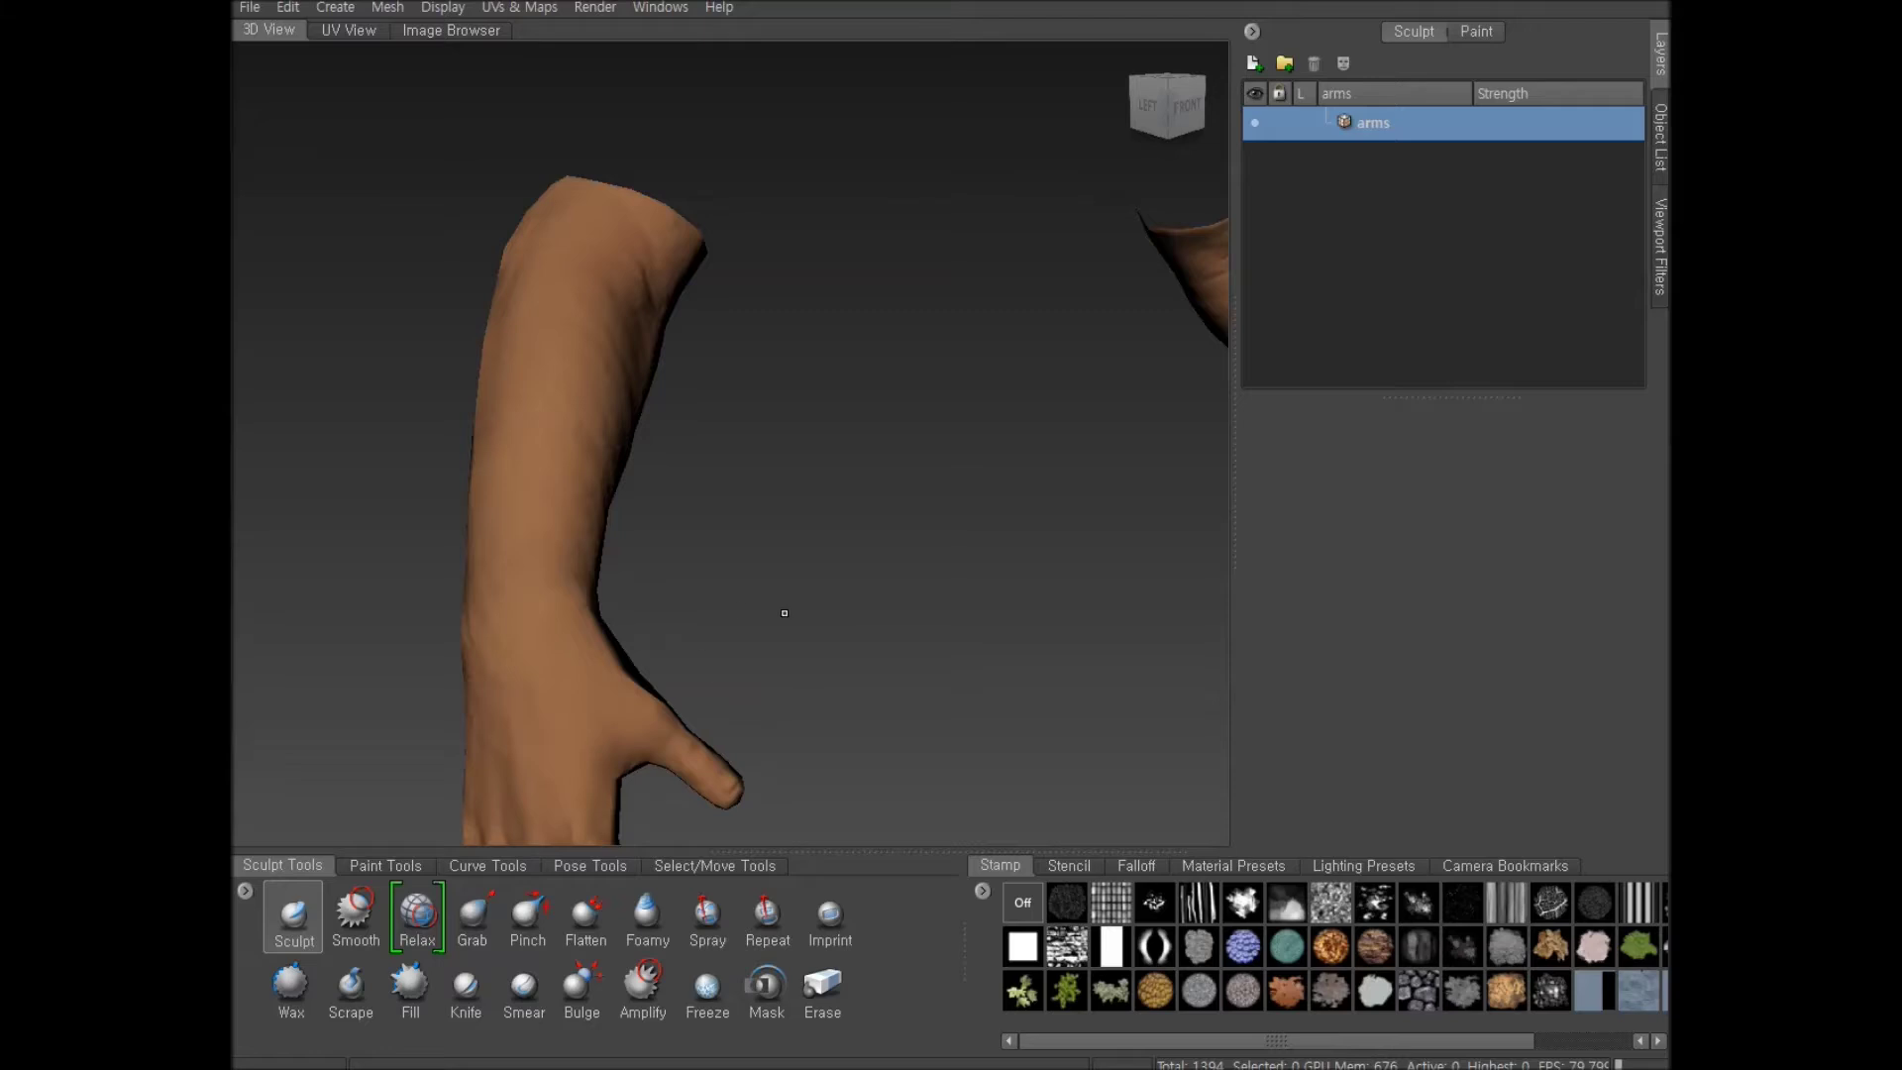
{"action": "mouse_move", "coordinate": [758, 645]}
{"action": "left_mouse_down"}
{"action": "mouse_move", "coordinate": [791, 575]}
{"action": "mouse_move", "coordinate": [730, 629]}
{"action": "left_mouse_up"}
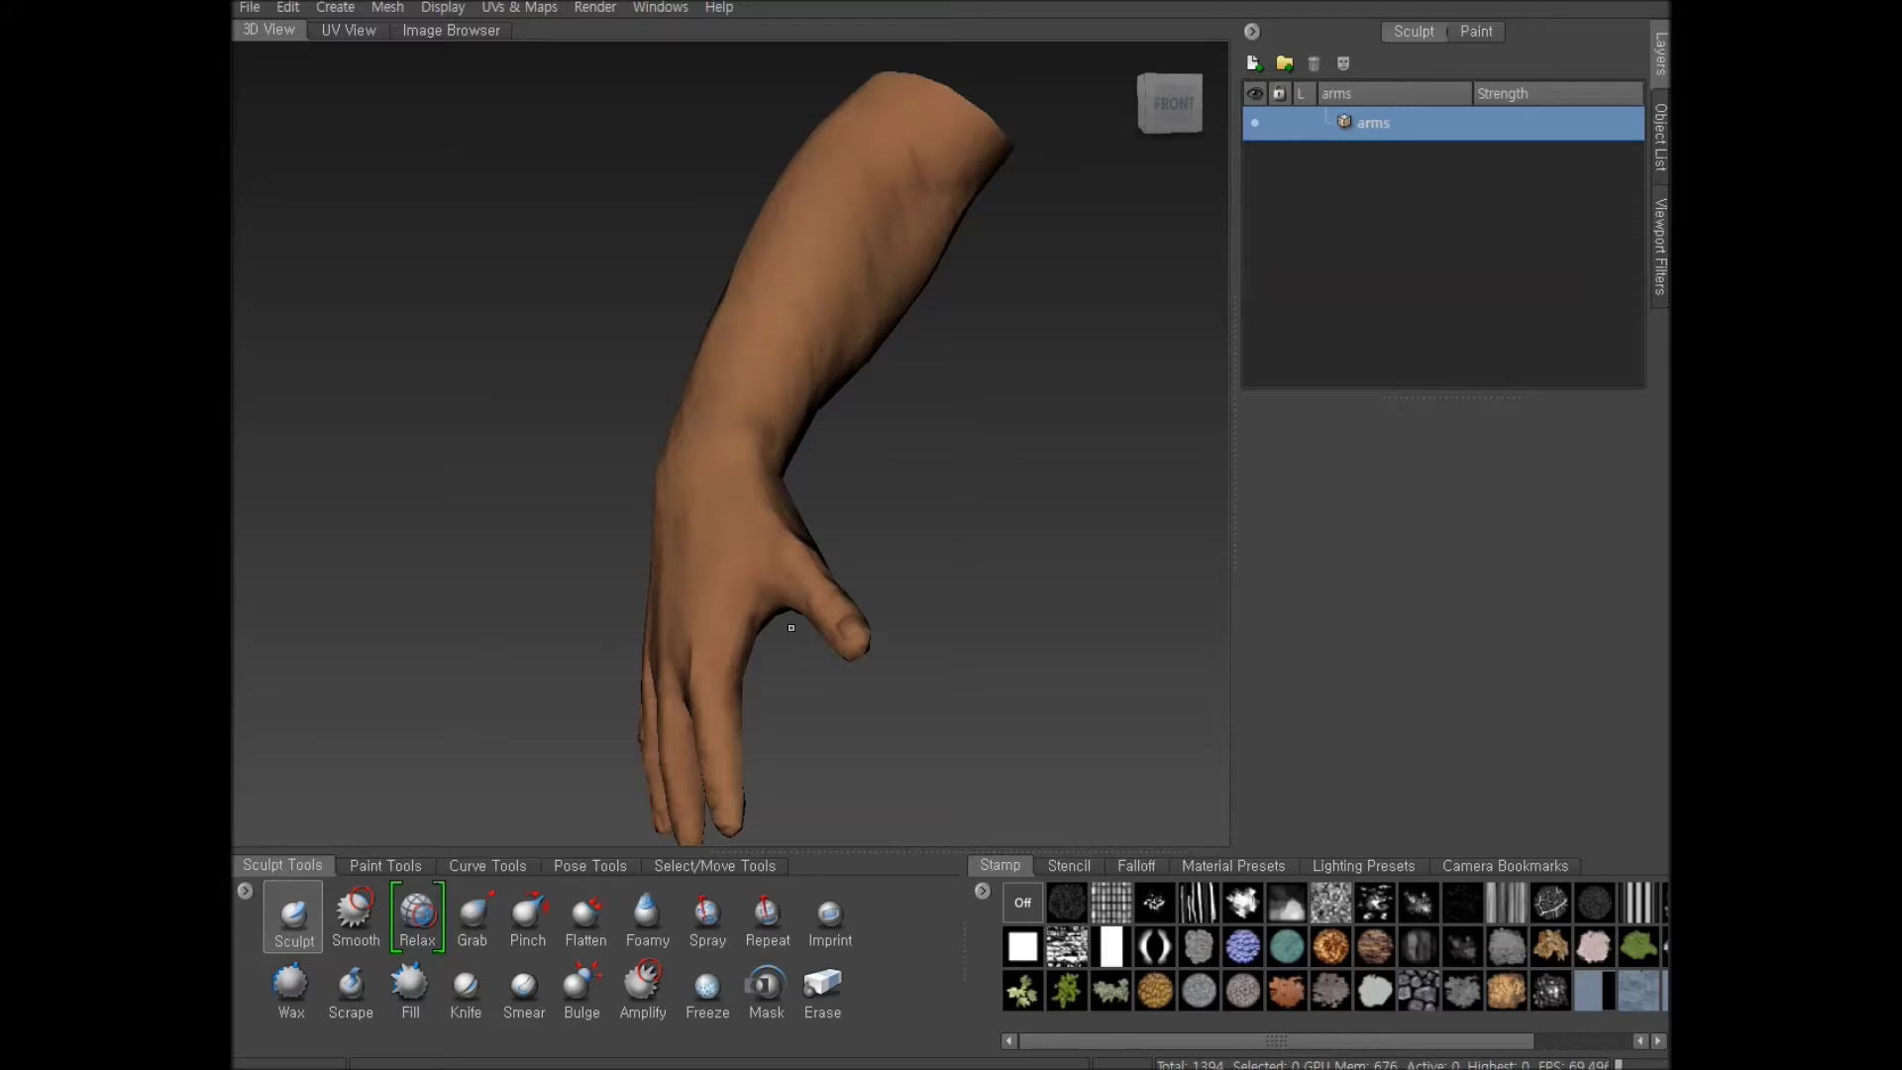
{"action": "middle_click_drag", "start_coordinate": [792, 627], "coordinate": [759, 611]}
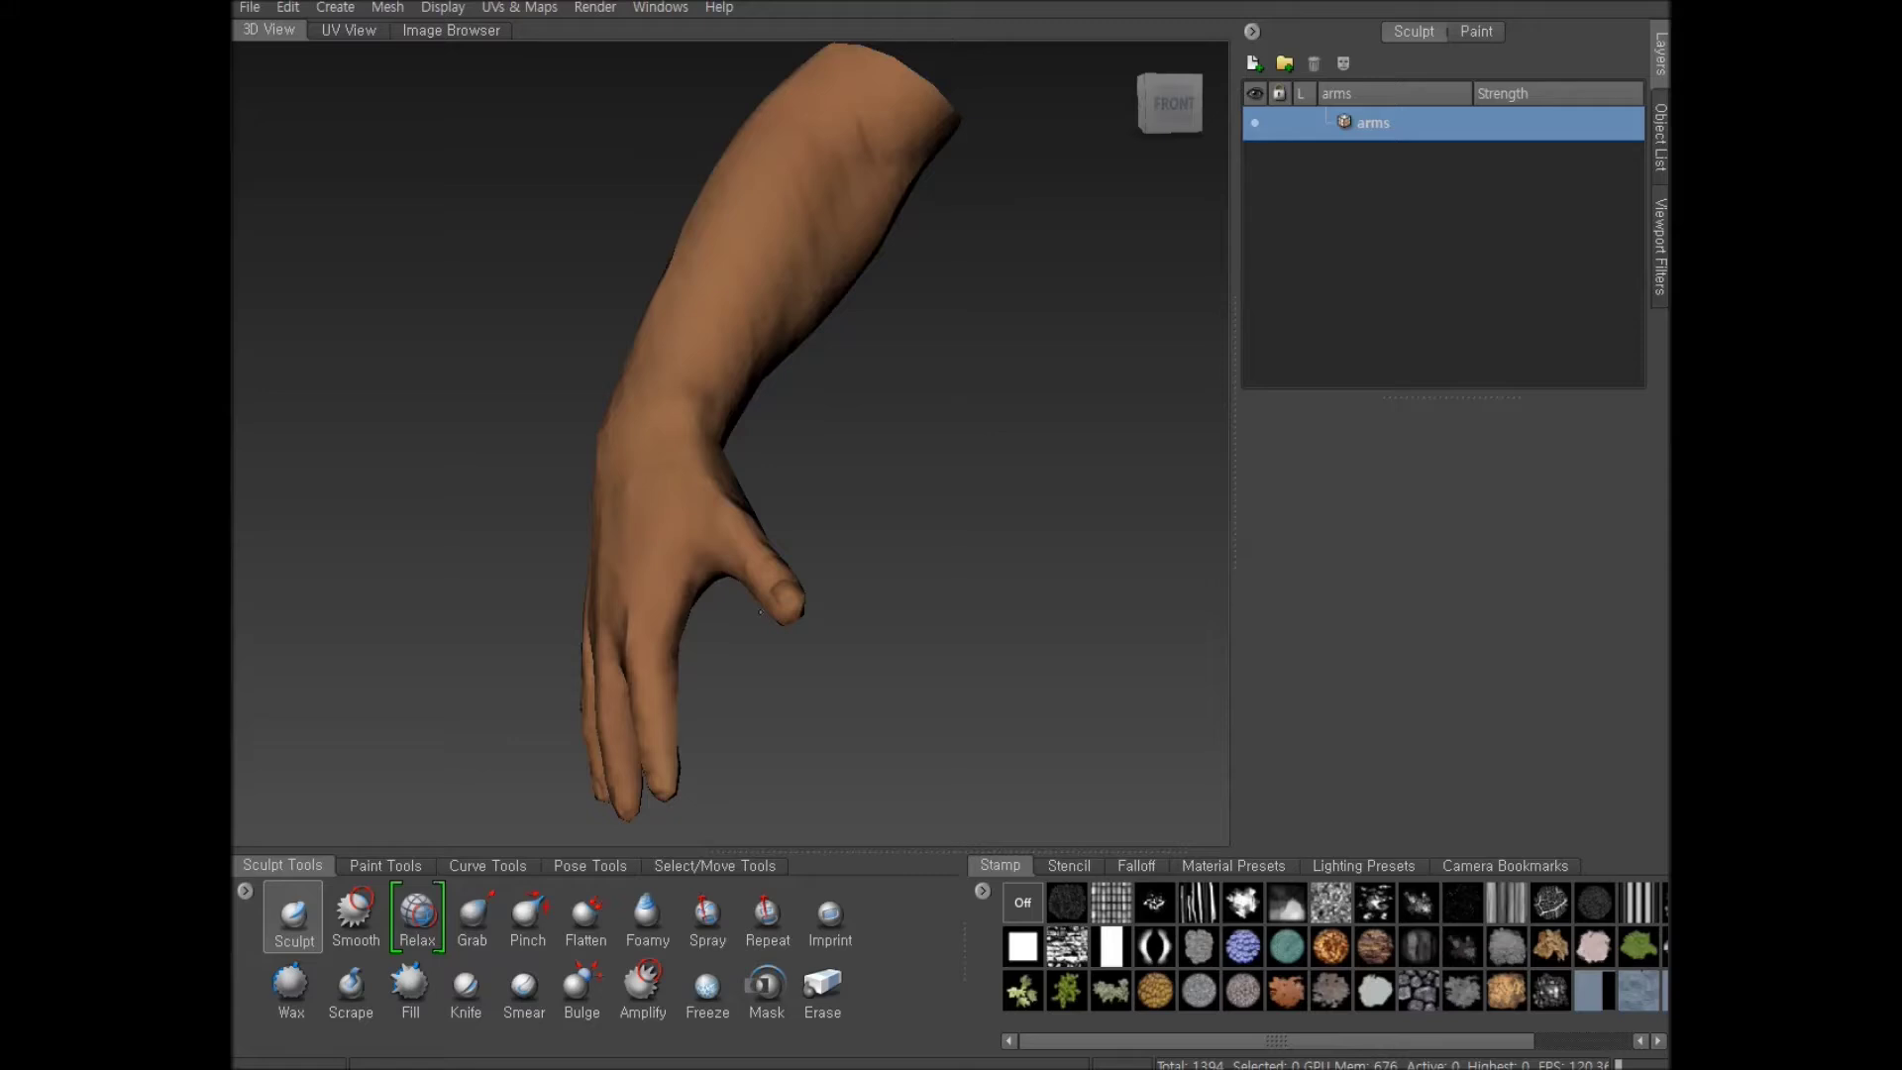
{"action": "middle_click_drag", "start_coordinate": [627, 584], "coordinate": [772, 585]}
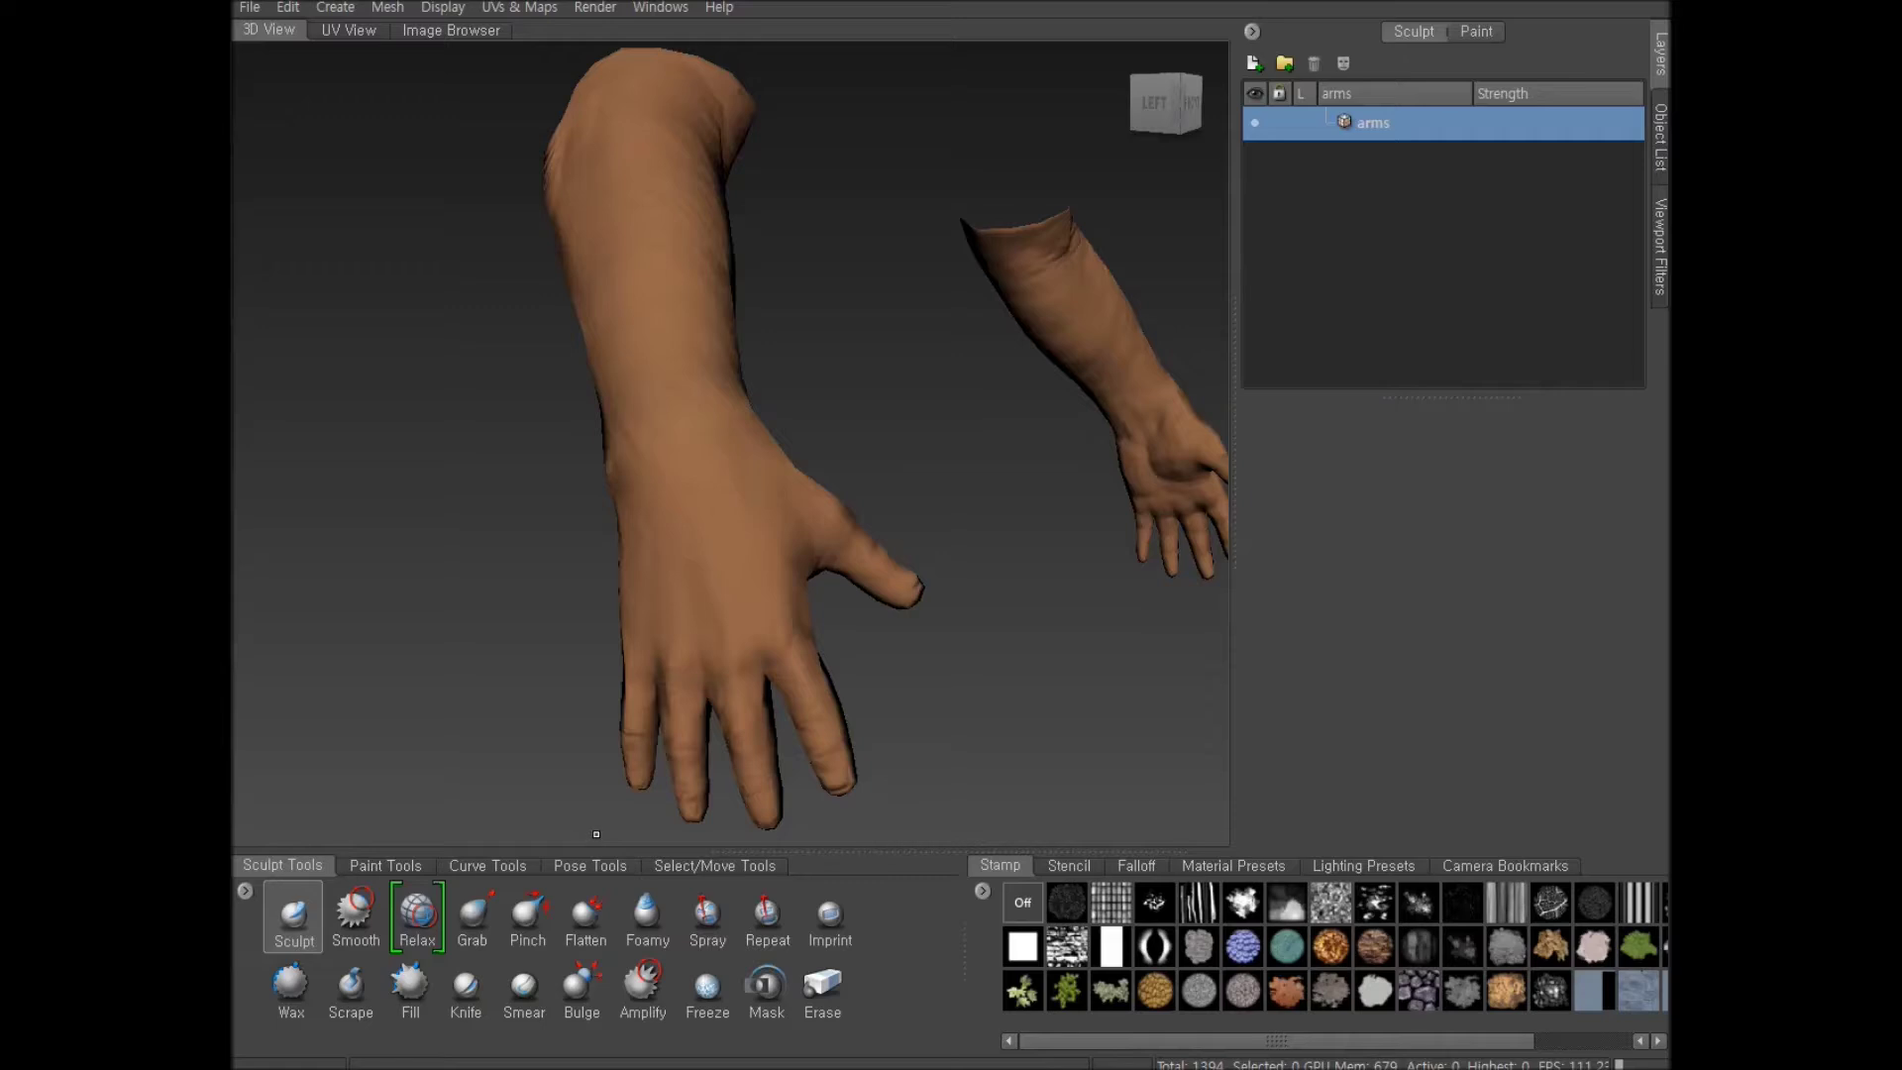
Activate the Paint Brush, widen the layer name column and select the Skin_Color layer in the Diffuse channel
{"action": "left_click", "coordinate": [394, 867]}
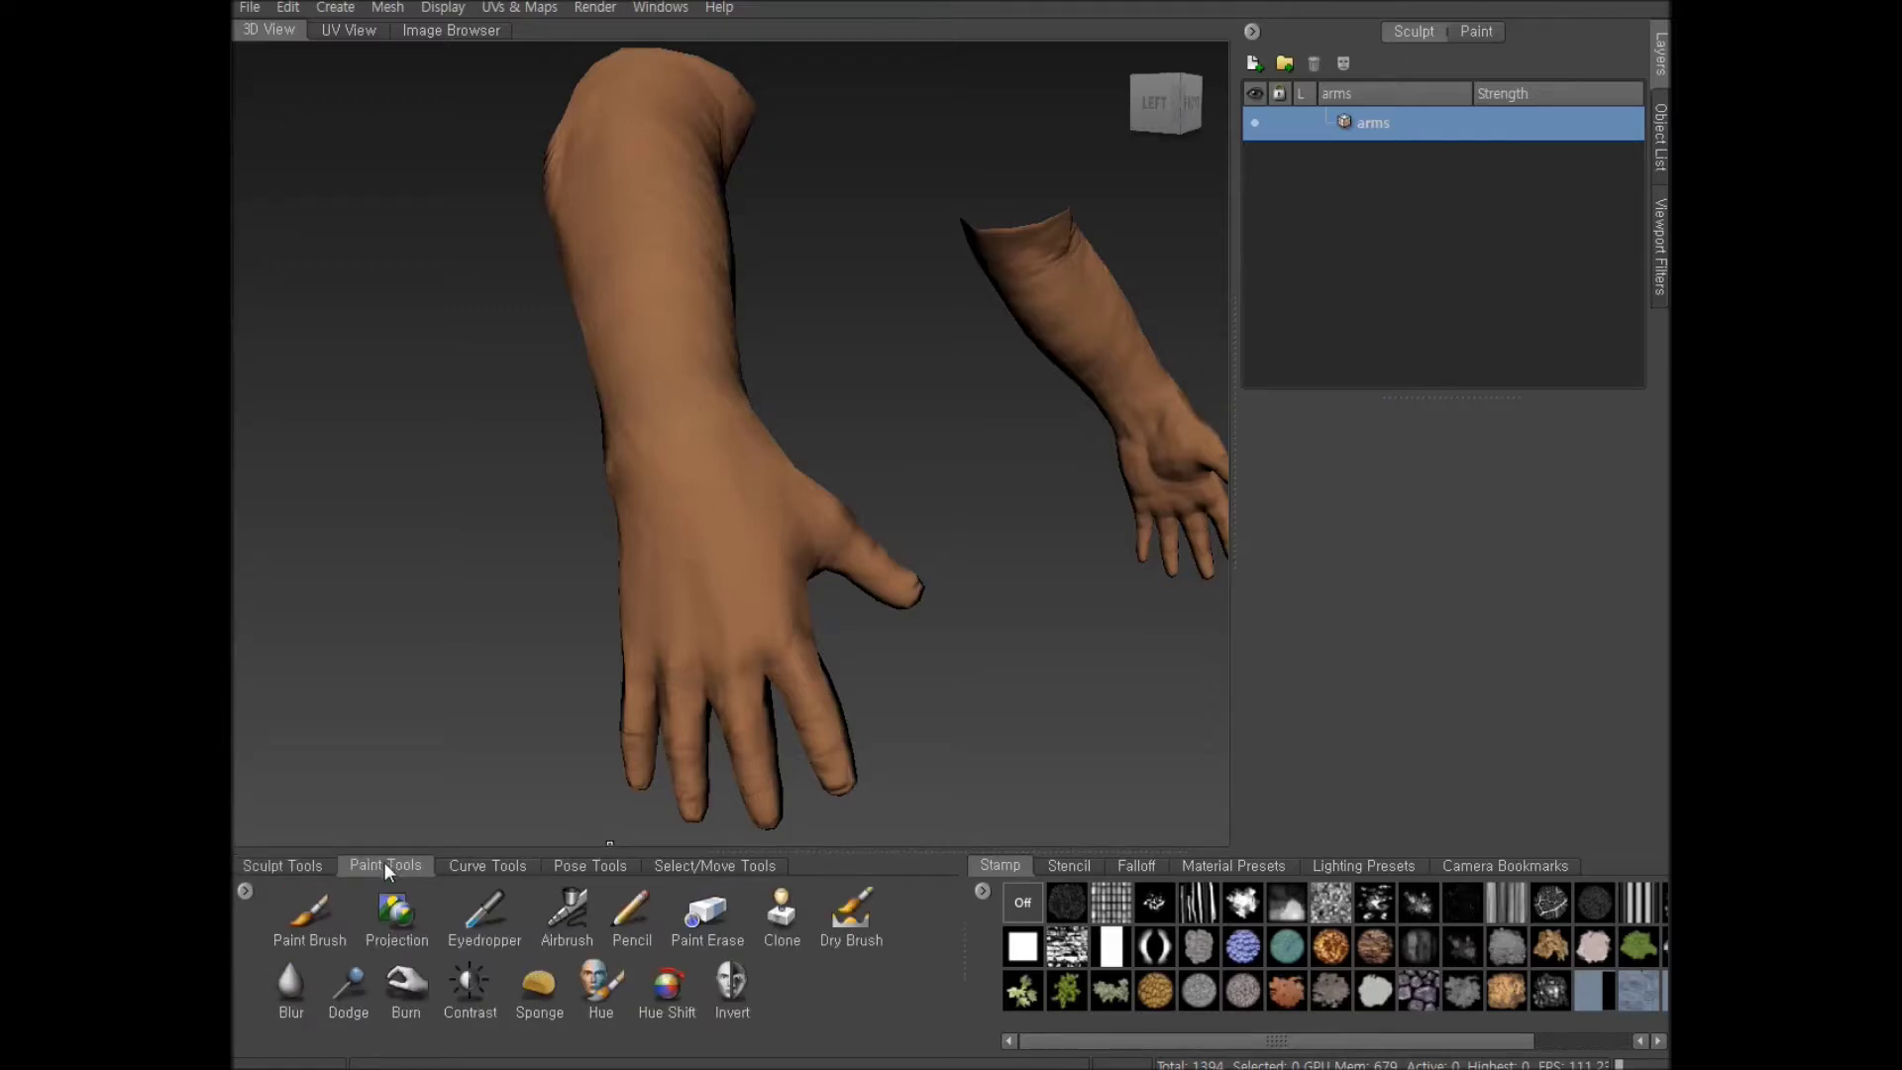
{"action": "left_click", "coordinate": [308, 907]}
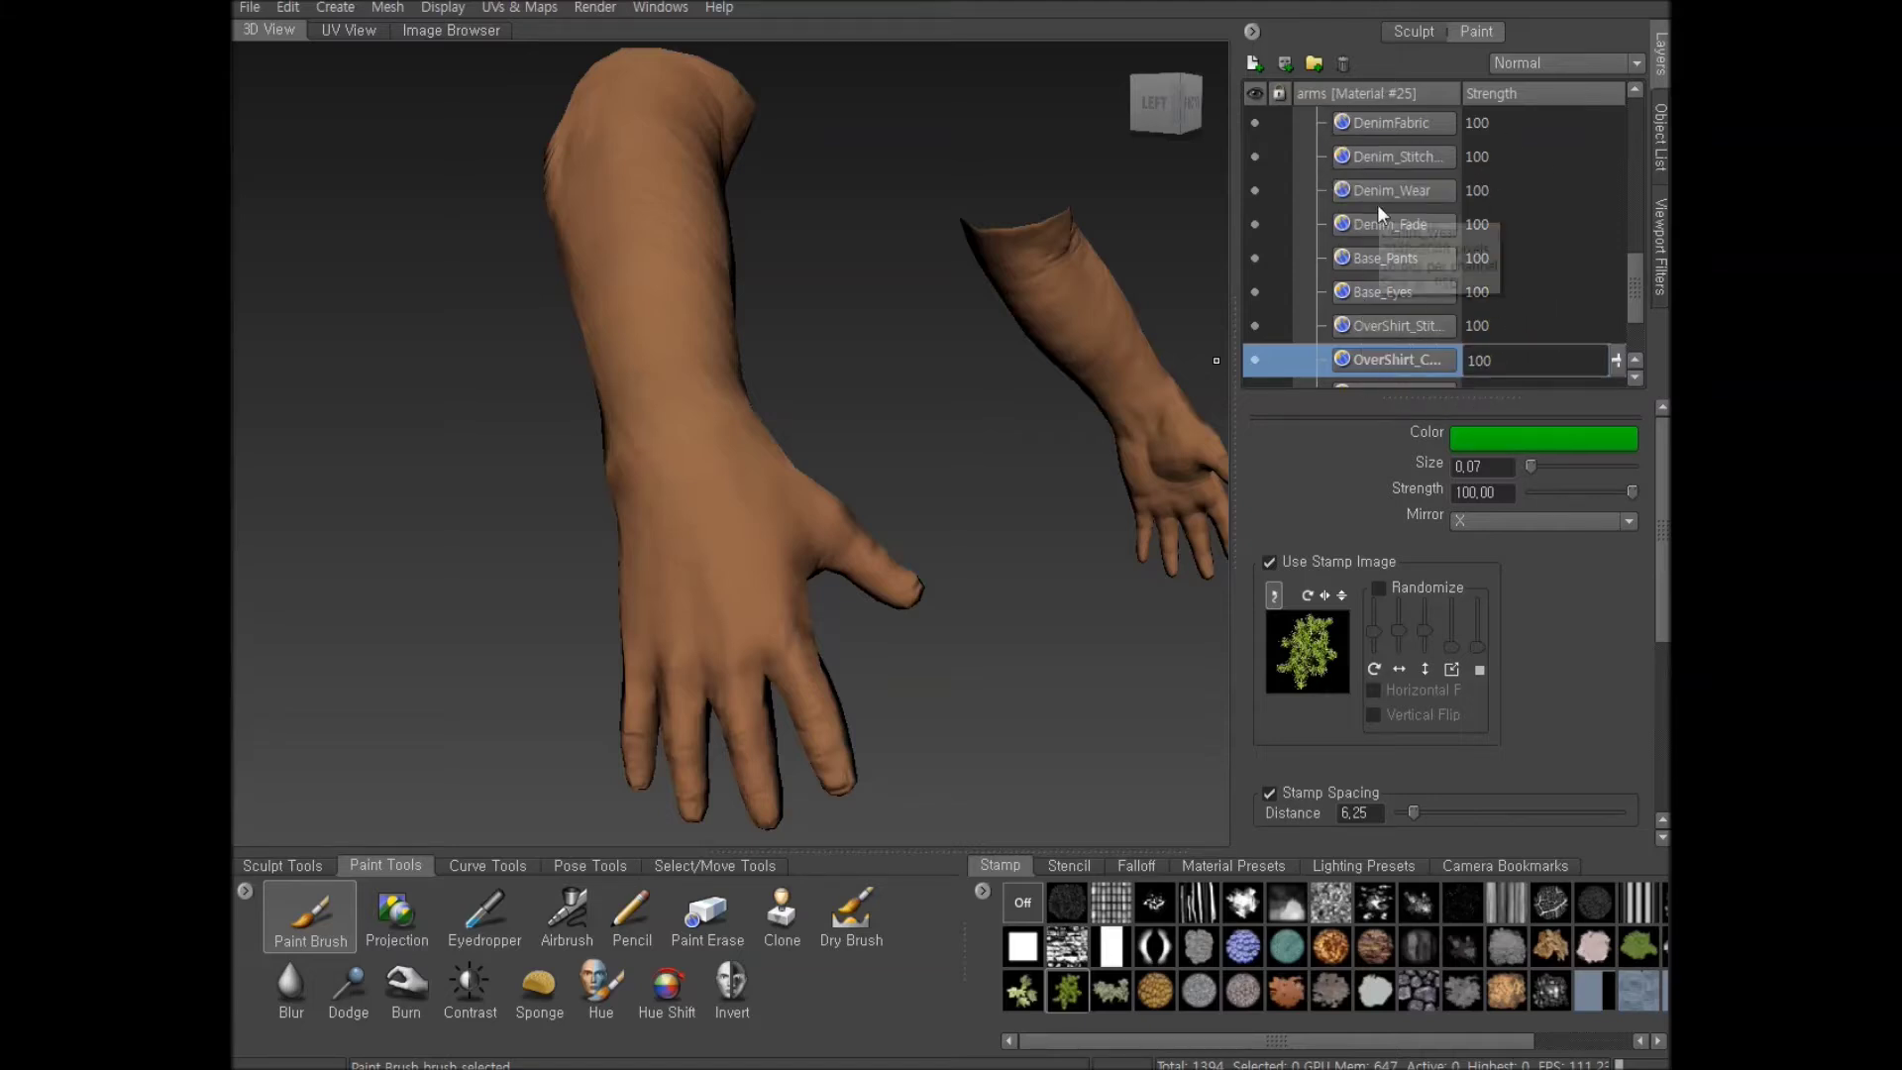
{"action": "scroll", "coordinate": [1551, 332], "scroll_direction": "down", "scroll_amount": 1}
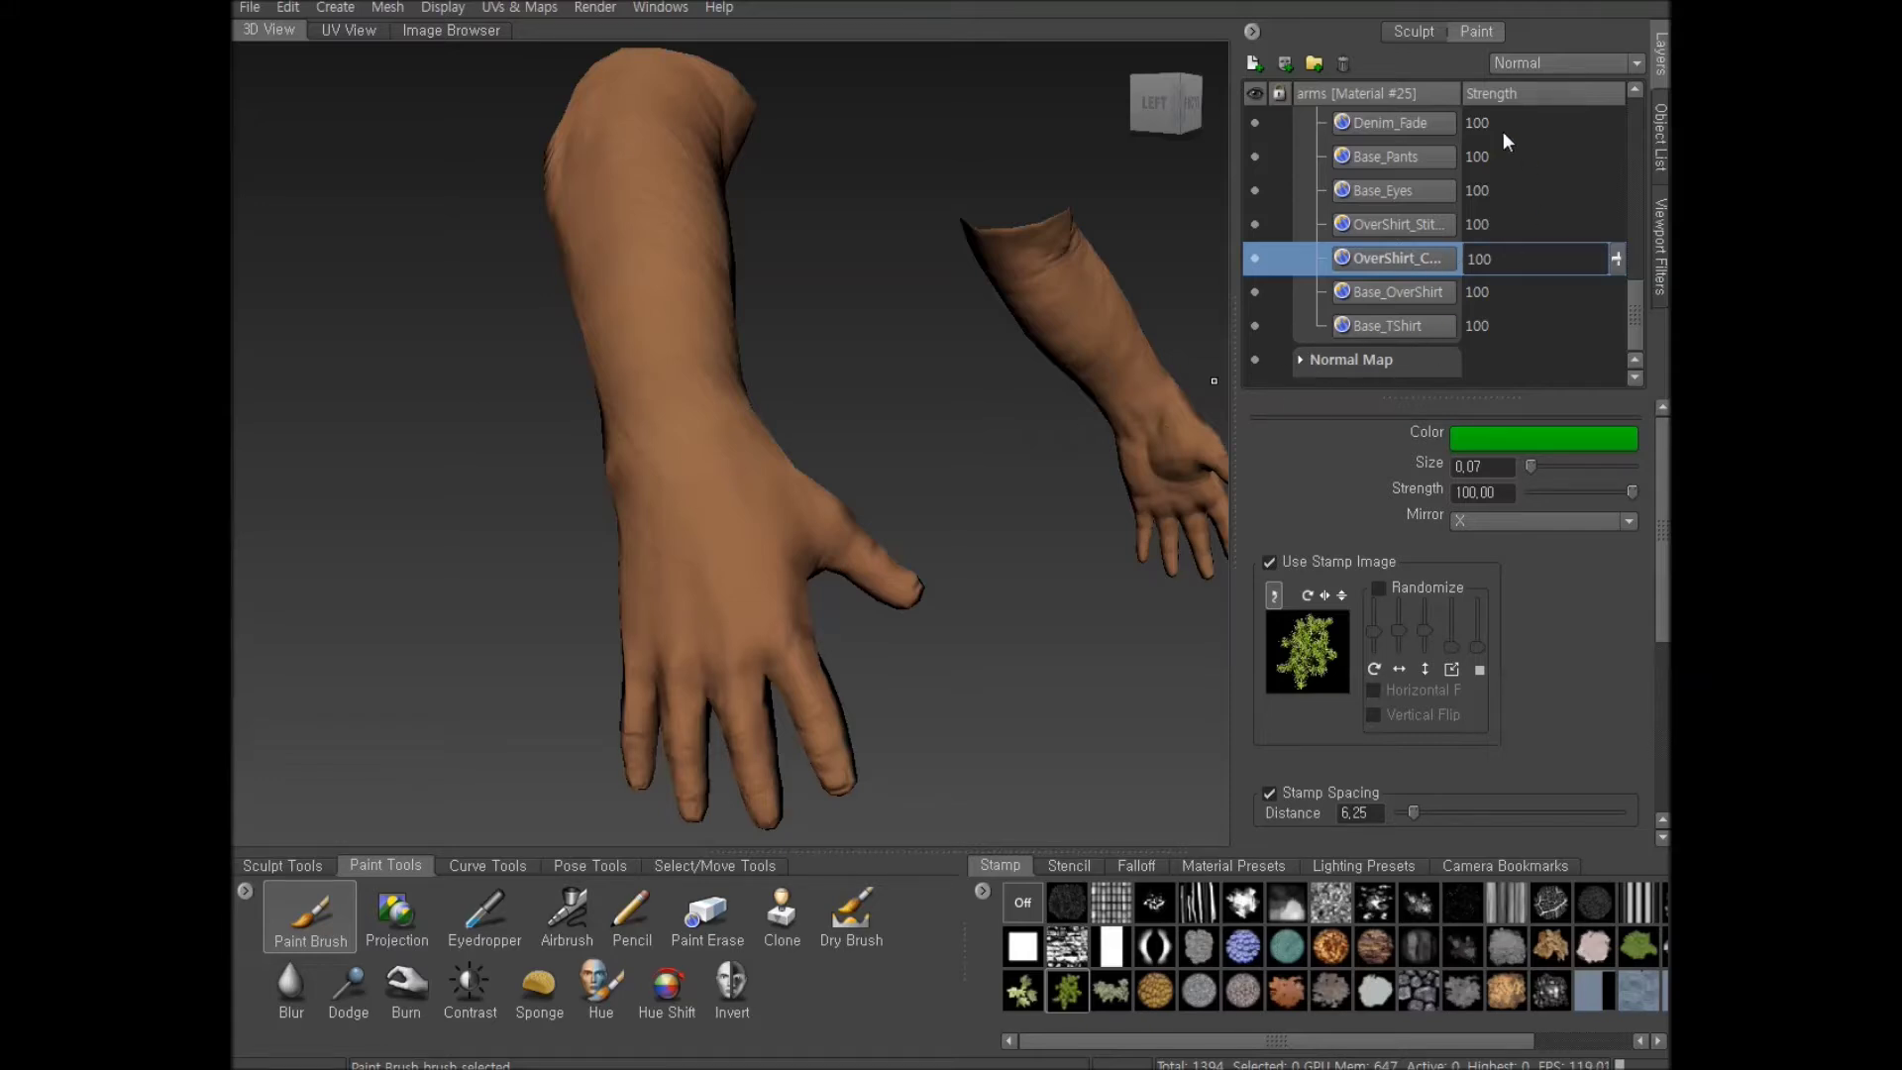
{"action": "left_click_drag", "start_coordinate": [1468, 93], "coordinate": [1505, 98]}
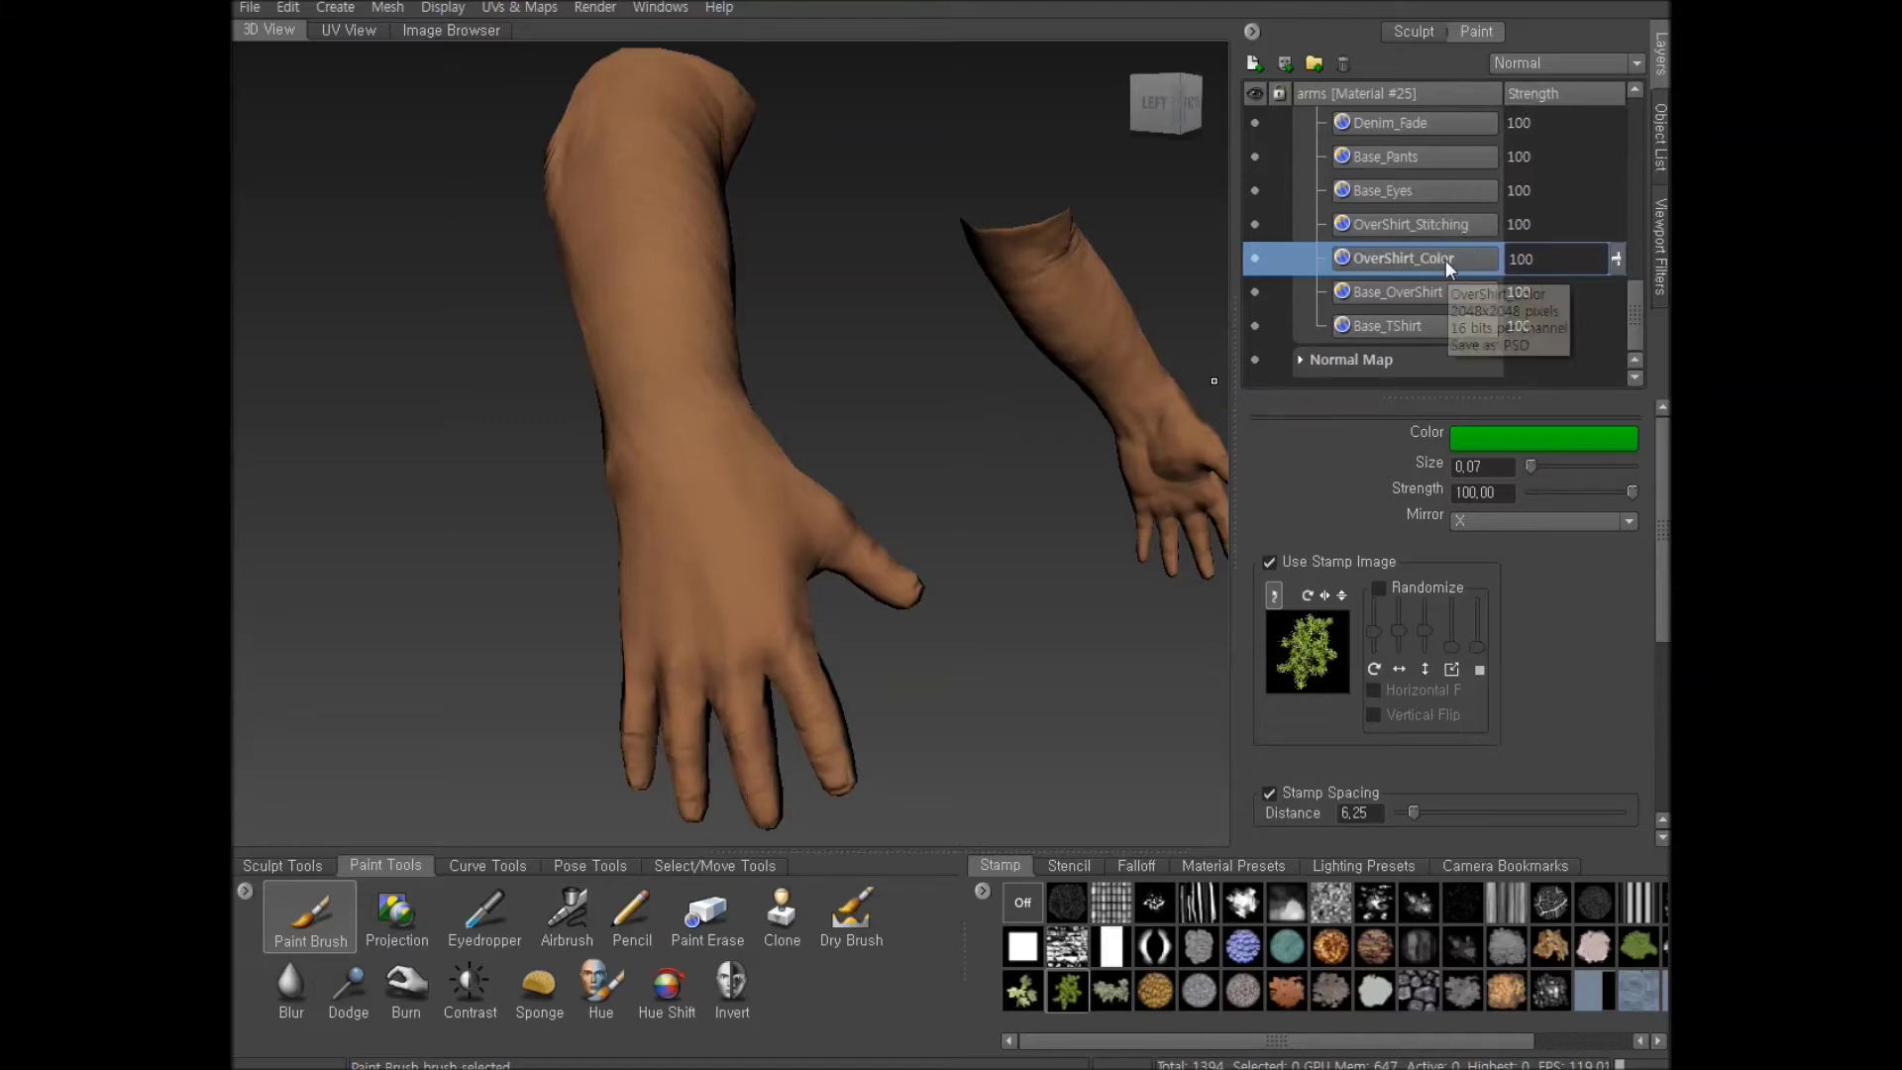
{"action": "scroll", "coordinate": [1453, 275], "scroll_direction": "up", "scroll_amount": 3}
{"action": "scroll", "coordinate": [1453, 276], "scroll_direction": "up", "scroll_amount": 8}
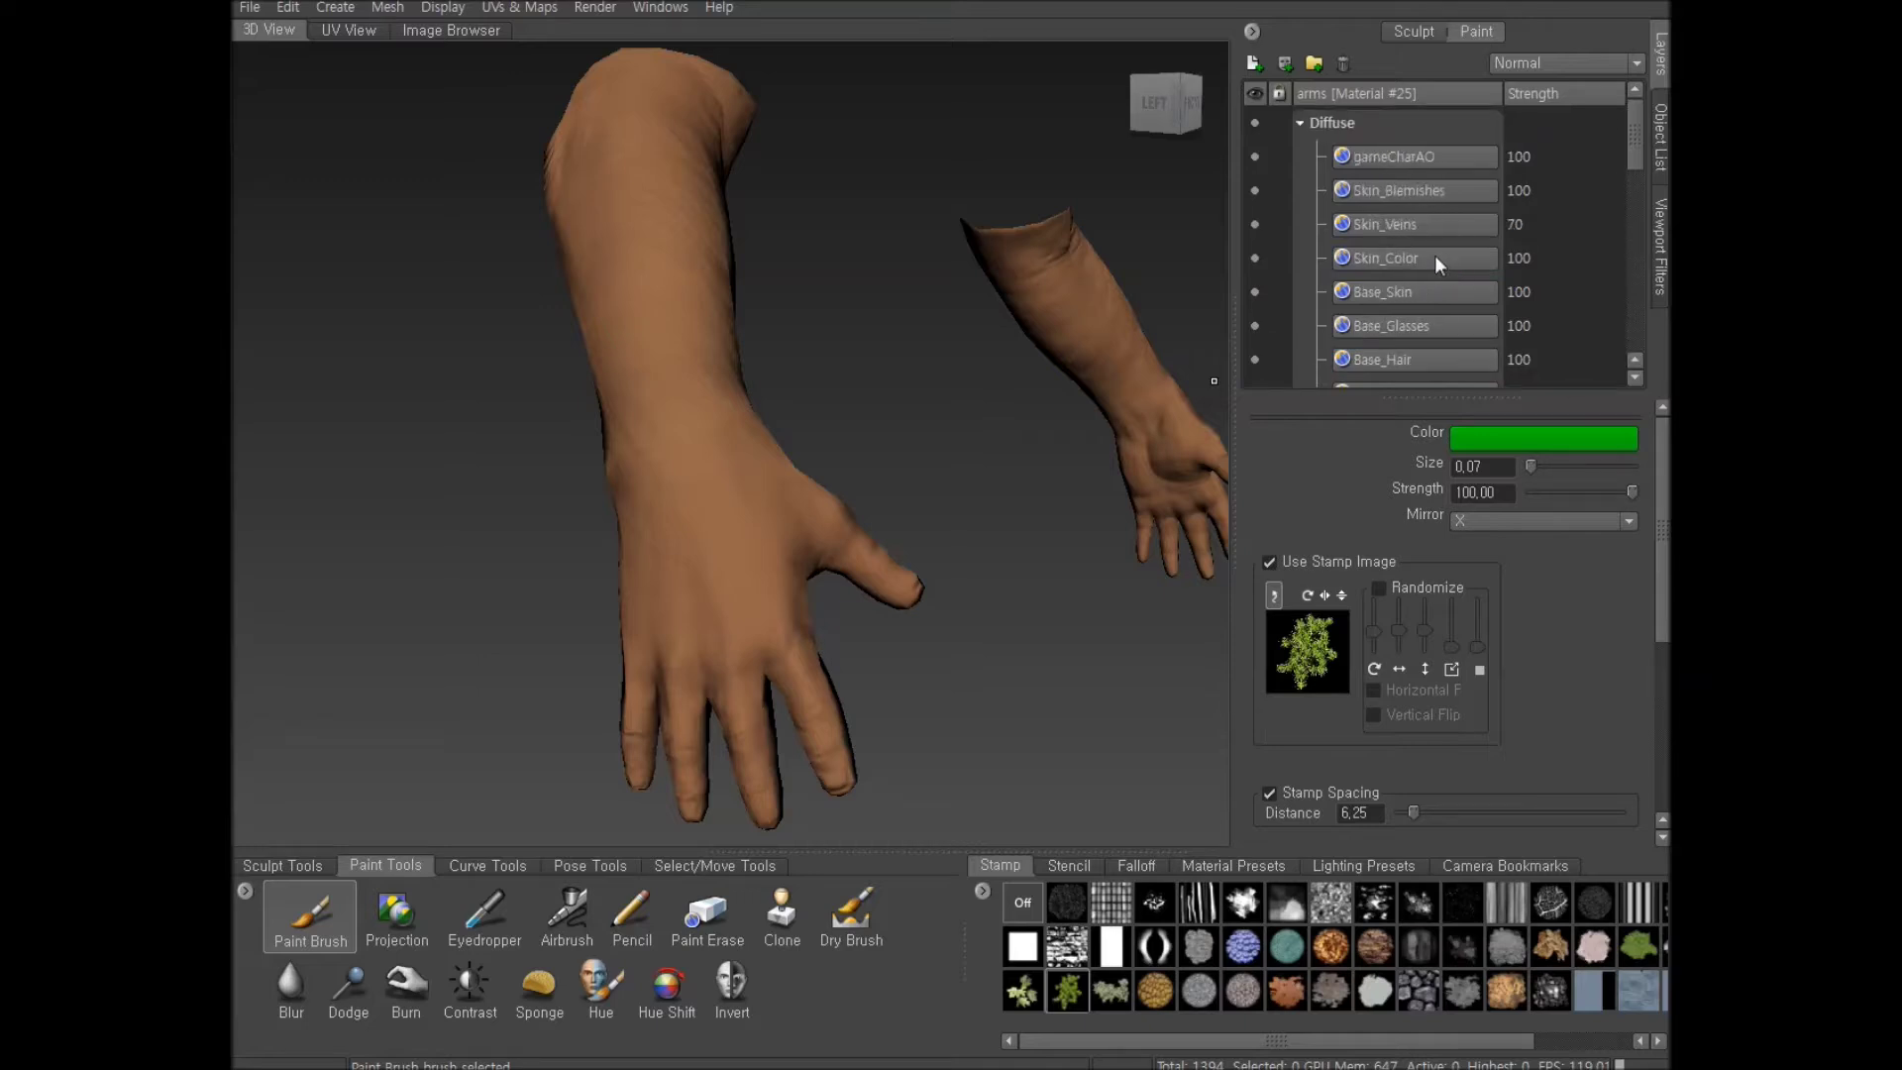
{"action": "left_click", "coordinate": [1422, 261]}
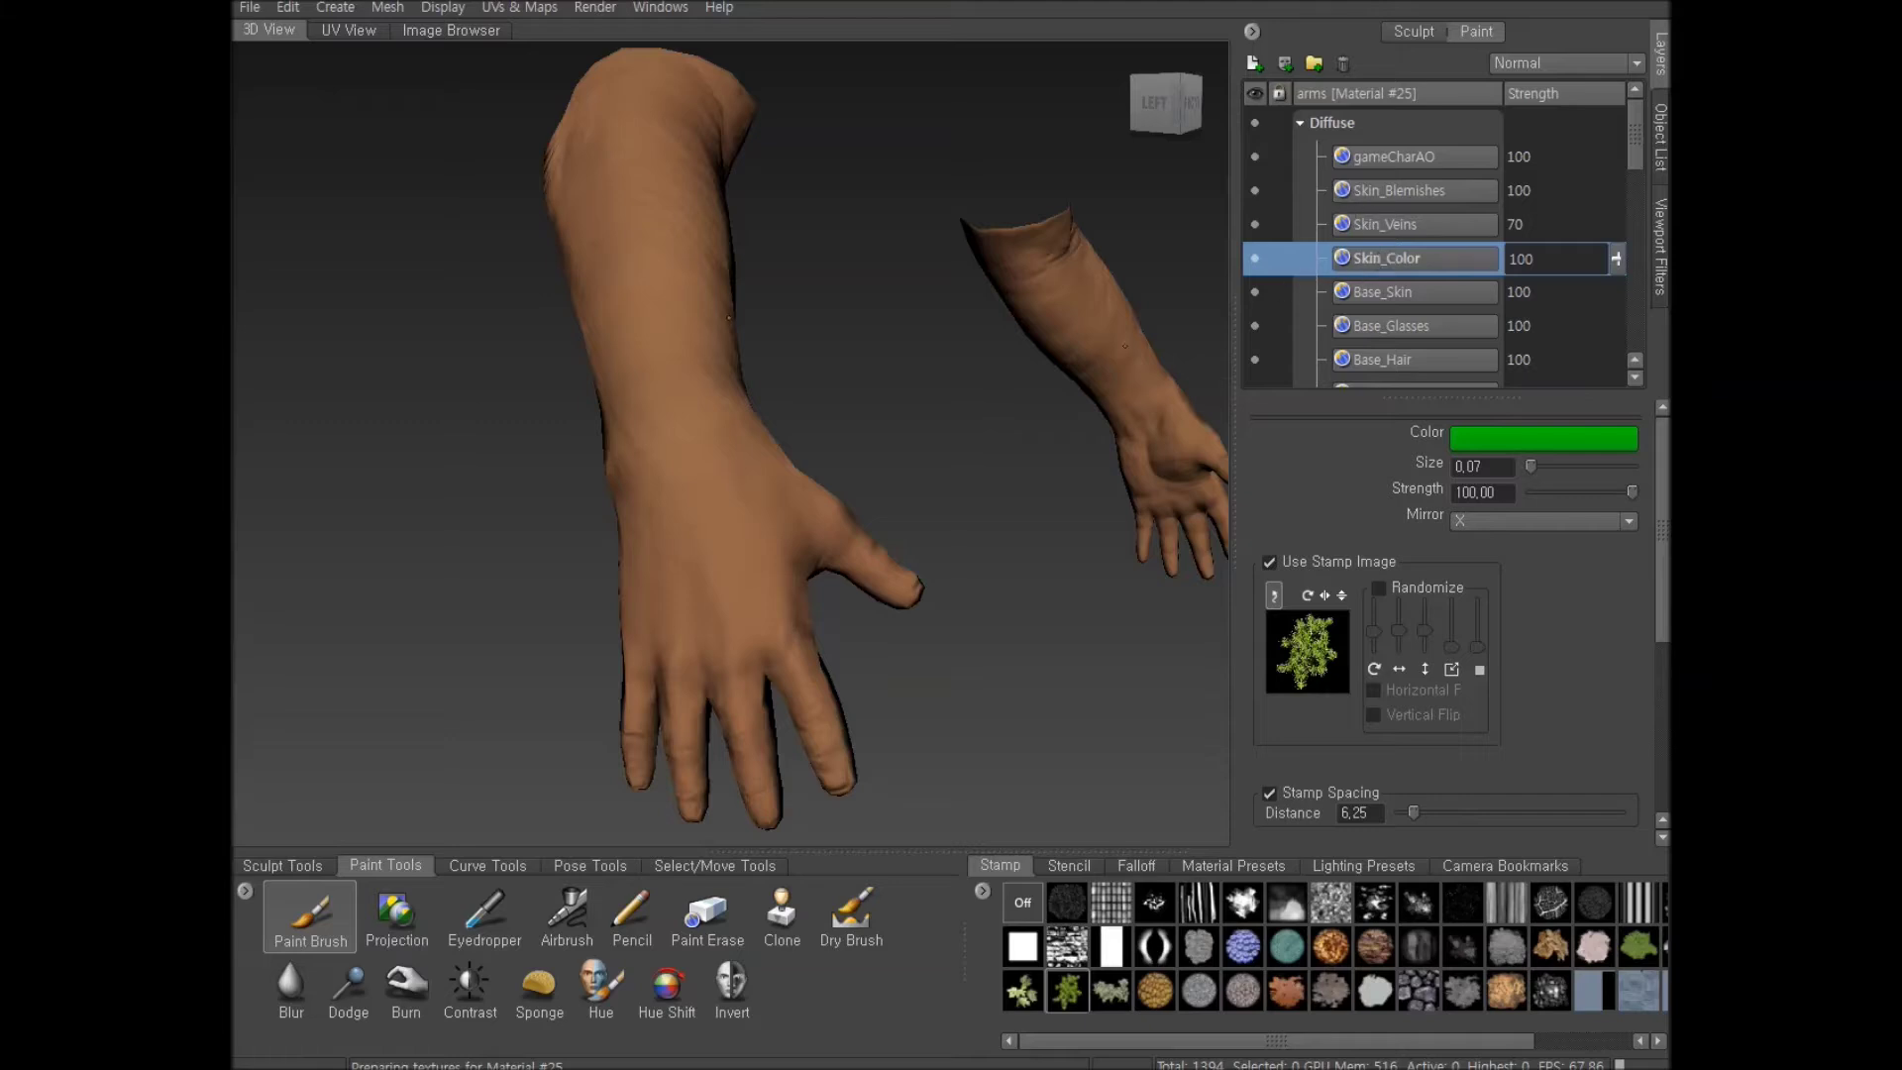
Turn off the stamp image for the Paint Brush
{"action": "left_click_drag", "start_coordinate": [981, 544], "coordinate": [842, 586], "text": "alt"}
{"action": "mouse_move", "coordinate": [842, 587]}
{"action": "middle_mouse_down", "text": "alt"}
{"action": "mouse_move", "coordinate": [1005, 527]}
{"action": "mouse_move", "coordinate": [925, 552]}
{"action": "middle_mouse_up", "text": "alt"}
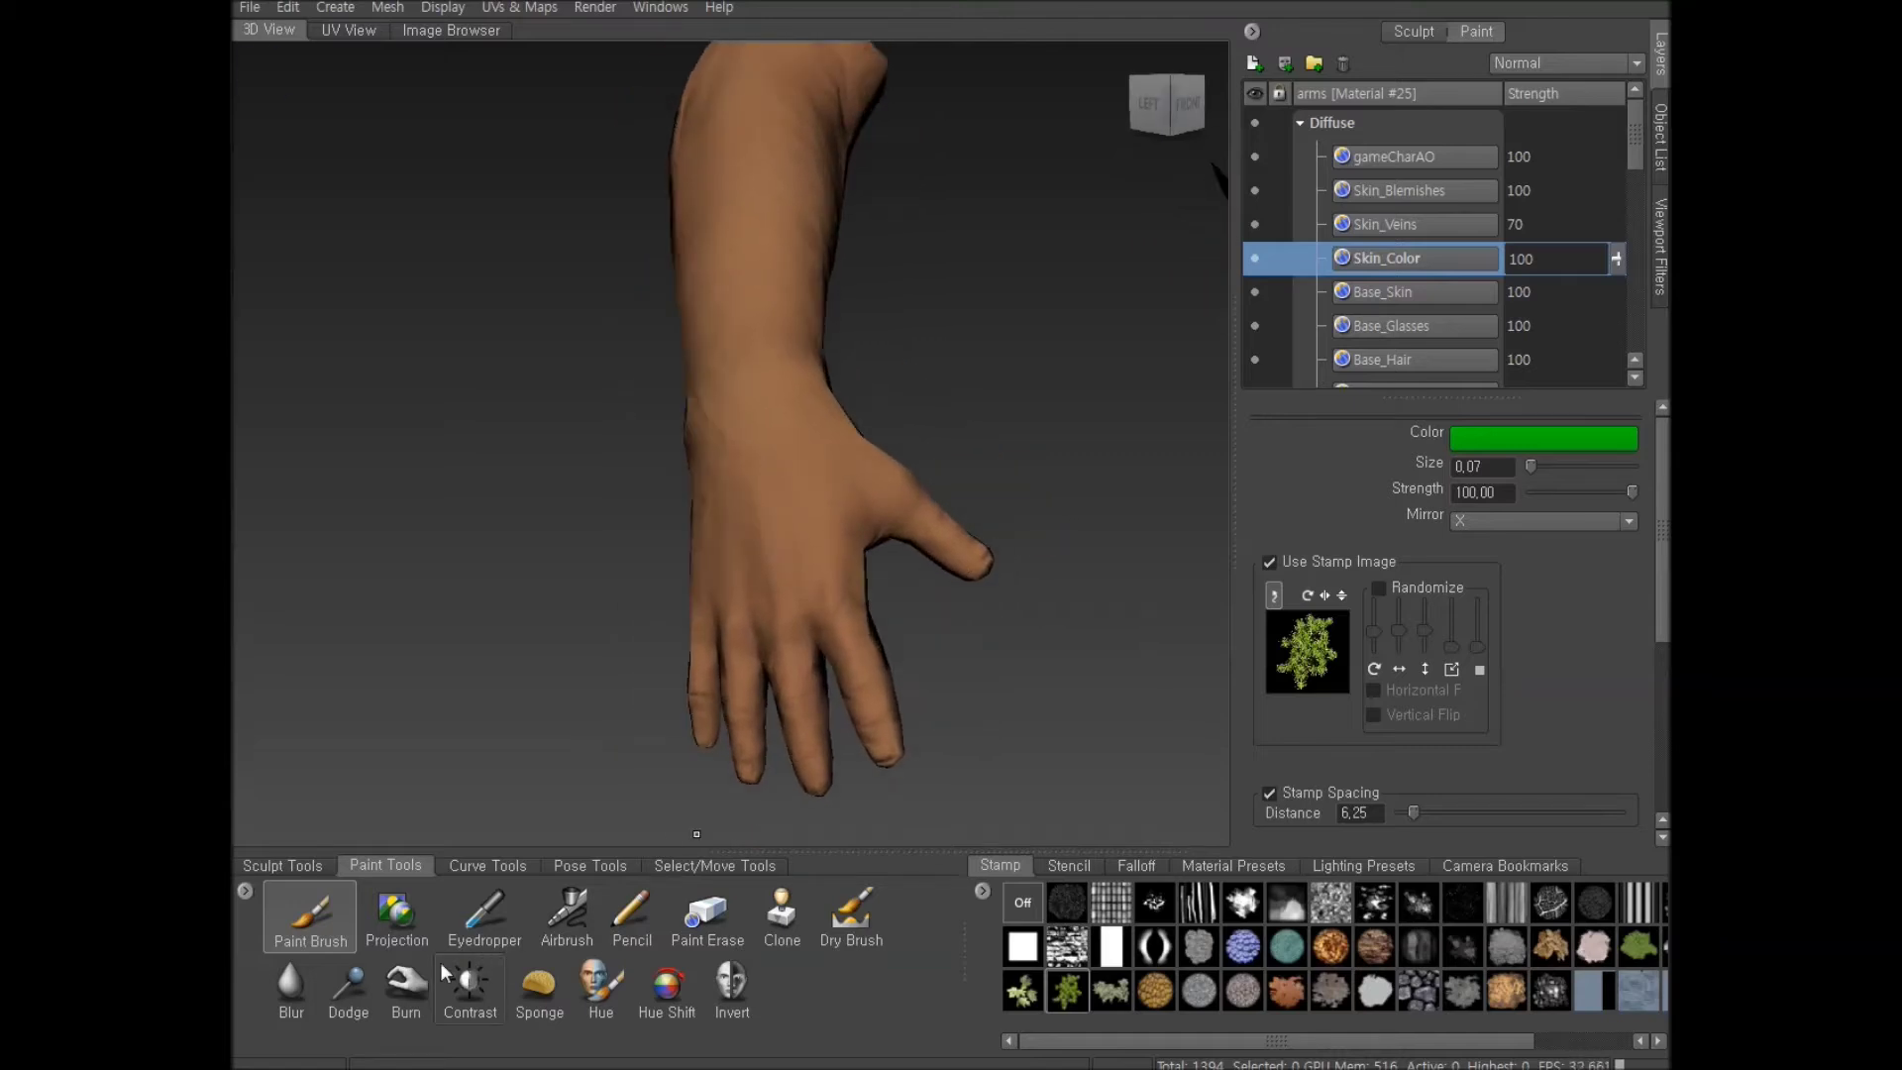
{"action": "left_click", "coordinate": [1327, 563]}
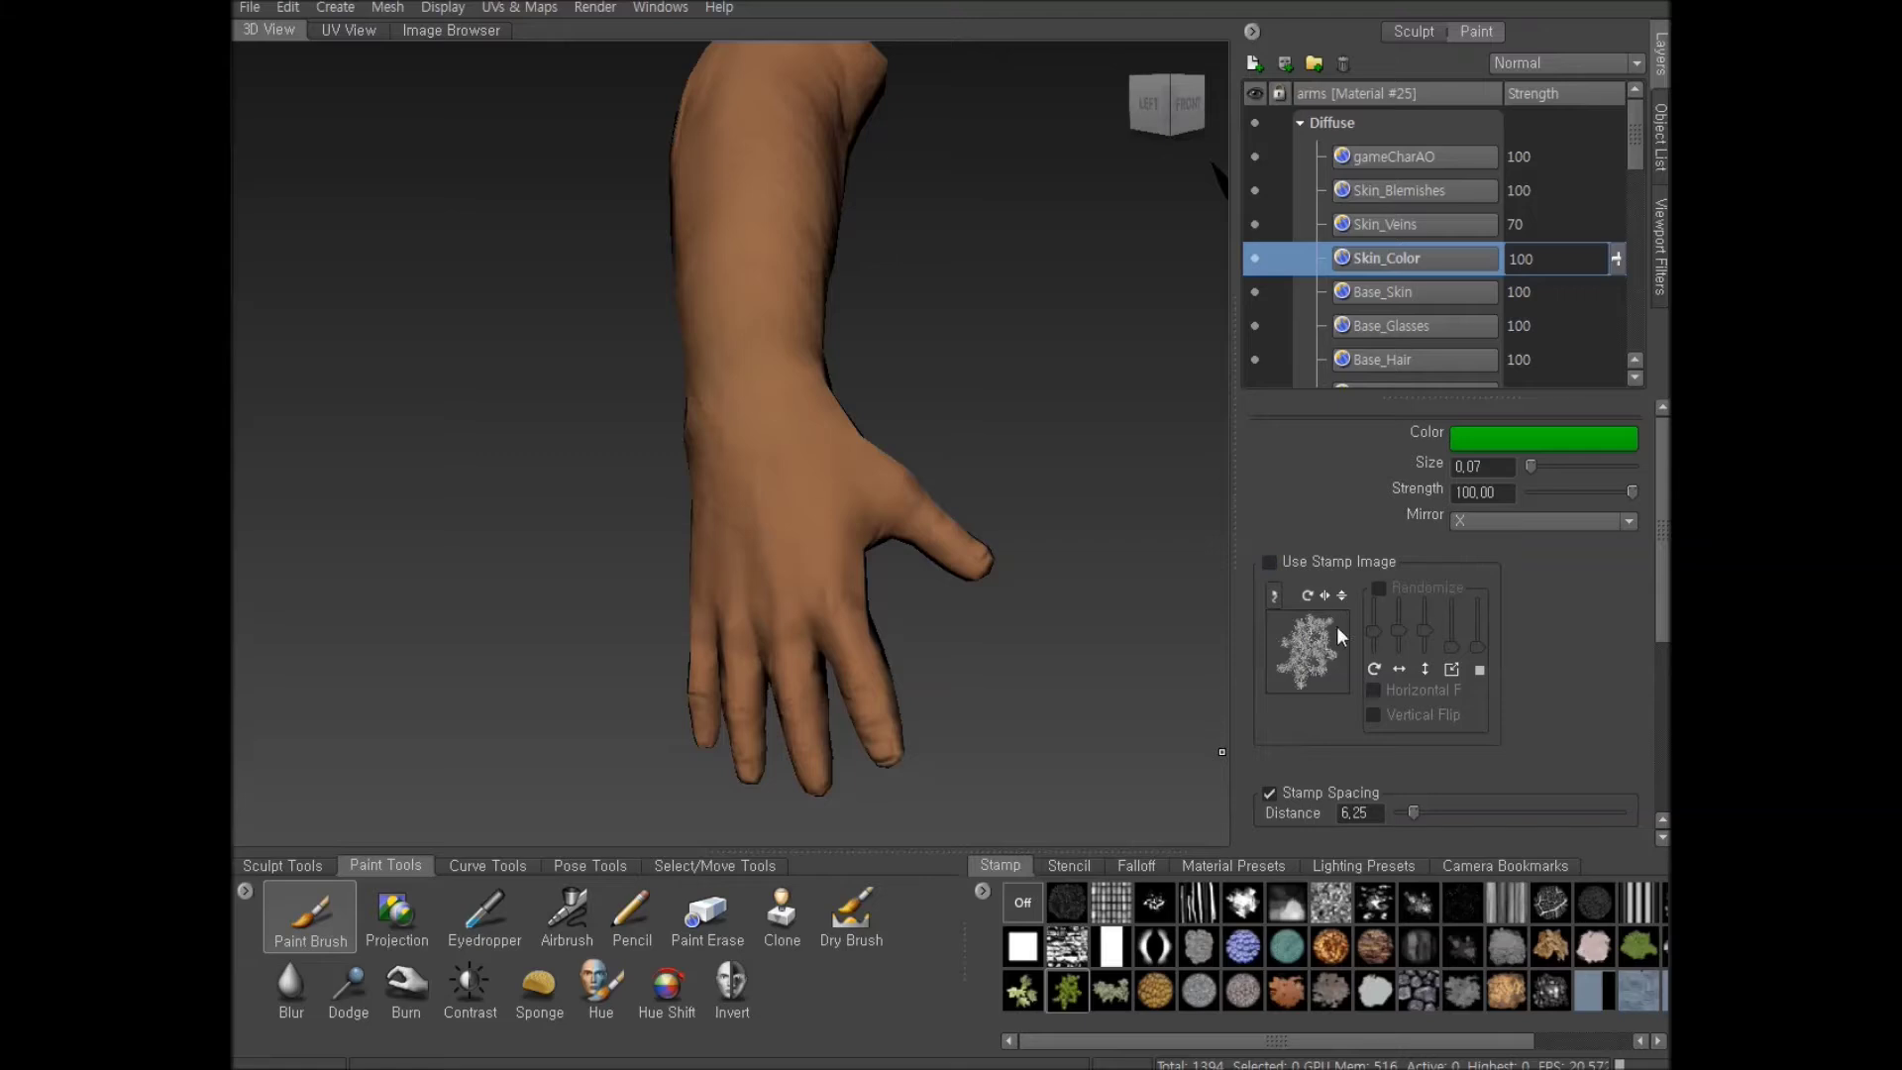
Open the brush color with its numeric values and pick a red of R 0.765, G 0.108, B 0.223
{"action": "left_click", "coordinate": [1472, 446]}
{"action": "left_click_drag", "start_coordinate": [473, 51], "coordinate": [966, 214]}
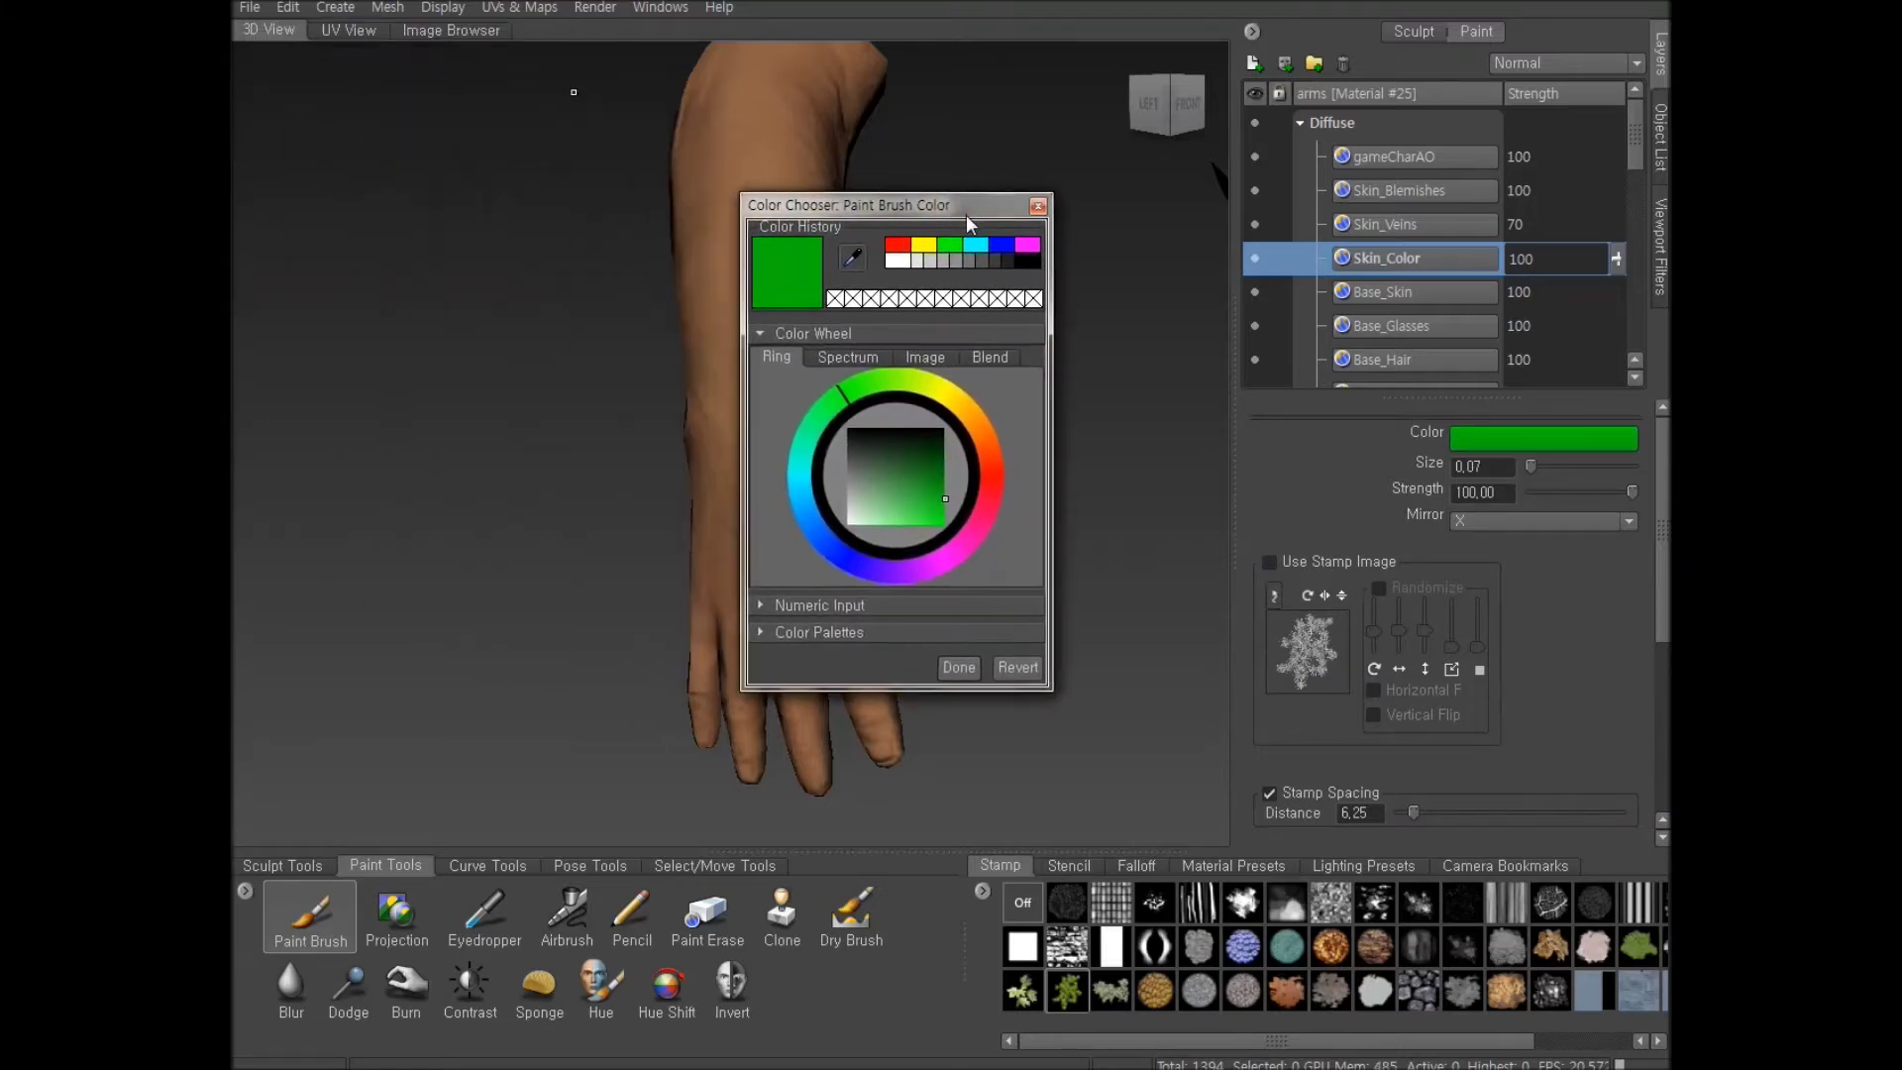
{"action": "left_click", "coordinate": [838, 596]}
{"action": "scroll", "coordinate": [816, 620], "scroll_direction": "down", "scroll_amount": 1}
{"action": "double_click", "coordinate": [818, 622]}
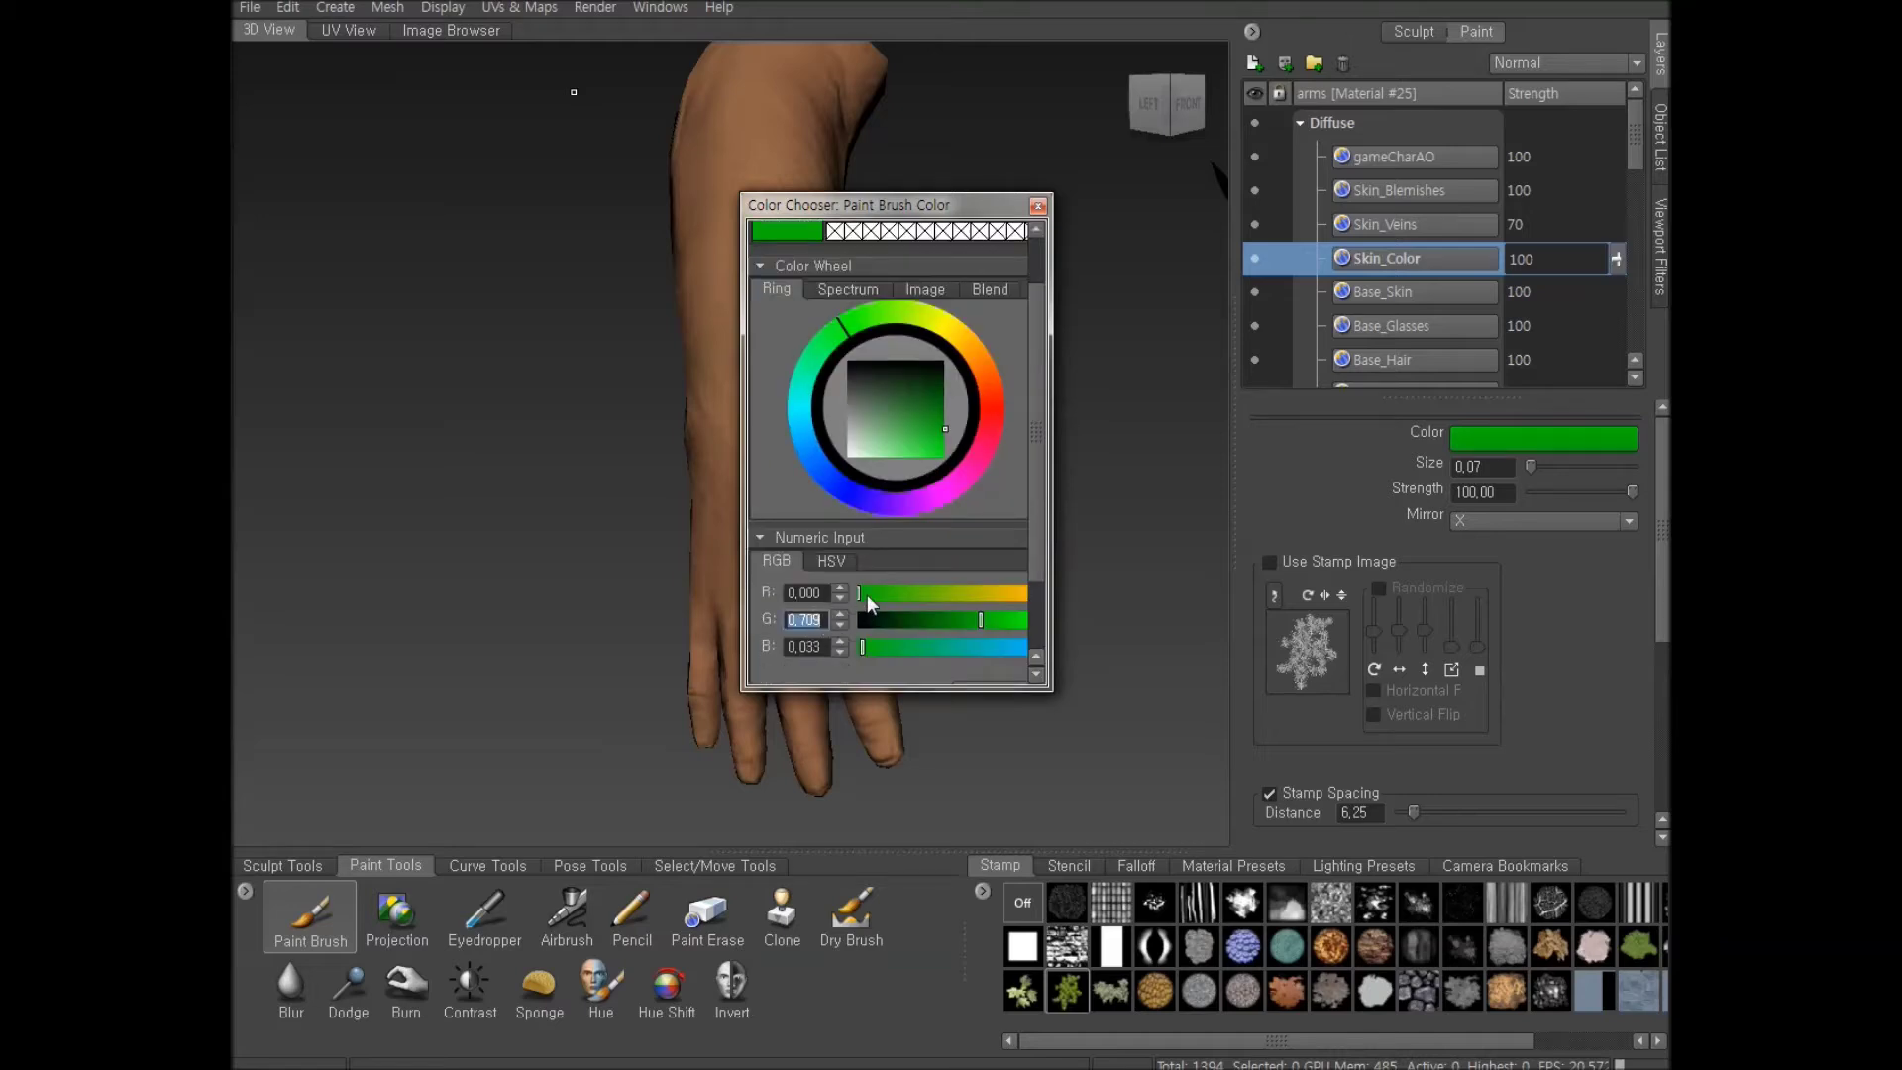
{"action": "left_click", "coordinate": [989, 429]}
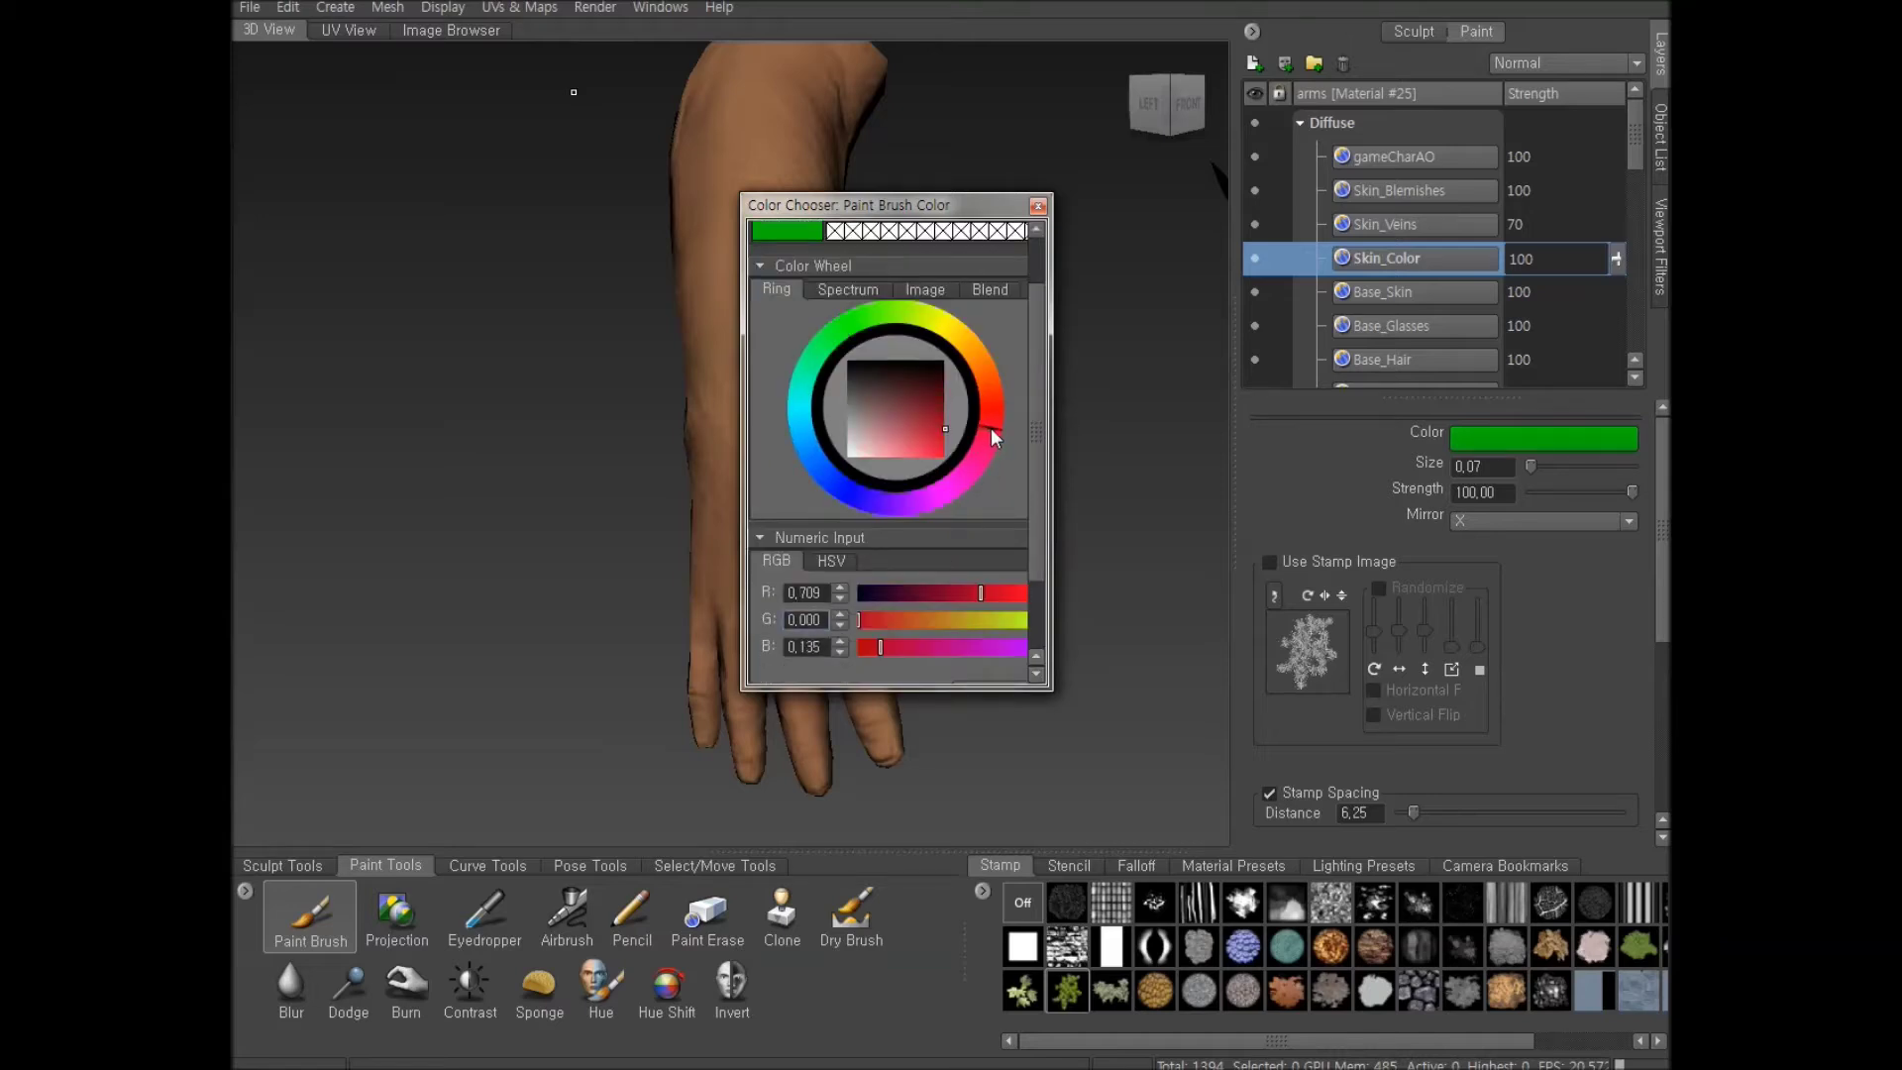
{"action": "mouse_move", "coordinate": [992, 427]}
{"action": "left_mouse_down"}
{"action": "mouse_move", "coordinate": [979, 390]}
{"action": "mouse_move", "coordinate": [973, 424]}
{"action": "mouse_move", "coordinate": [932, 434]}
{"action": "left_mouse_up"}
Set the brush color's RGB values to R 0.670, G 0.319 and B 0.333
{"action": "left_click", "coordinate": [827, 592]}
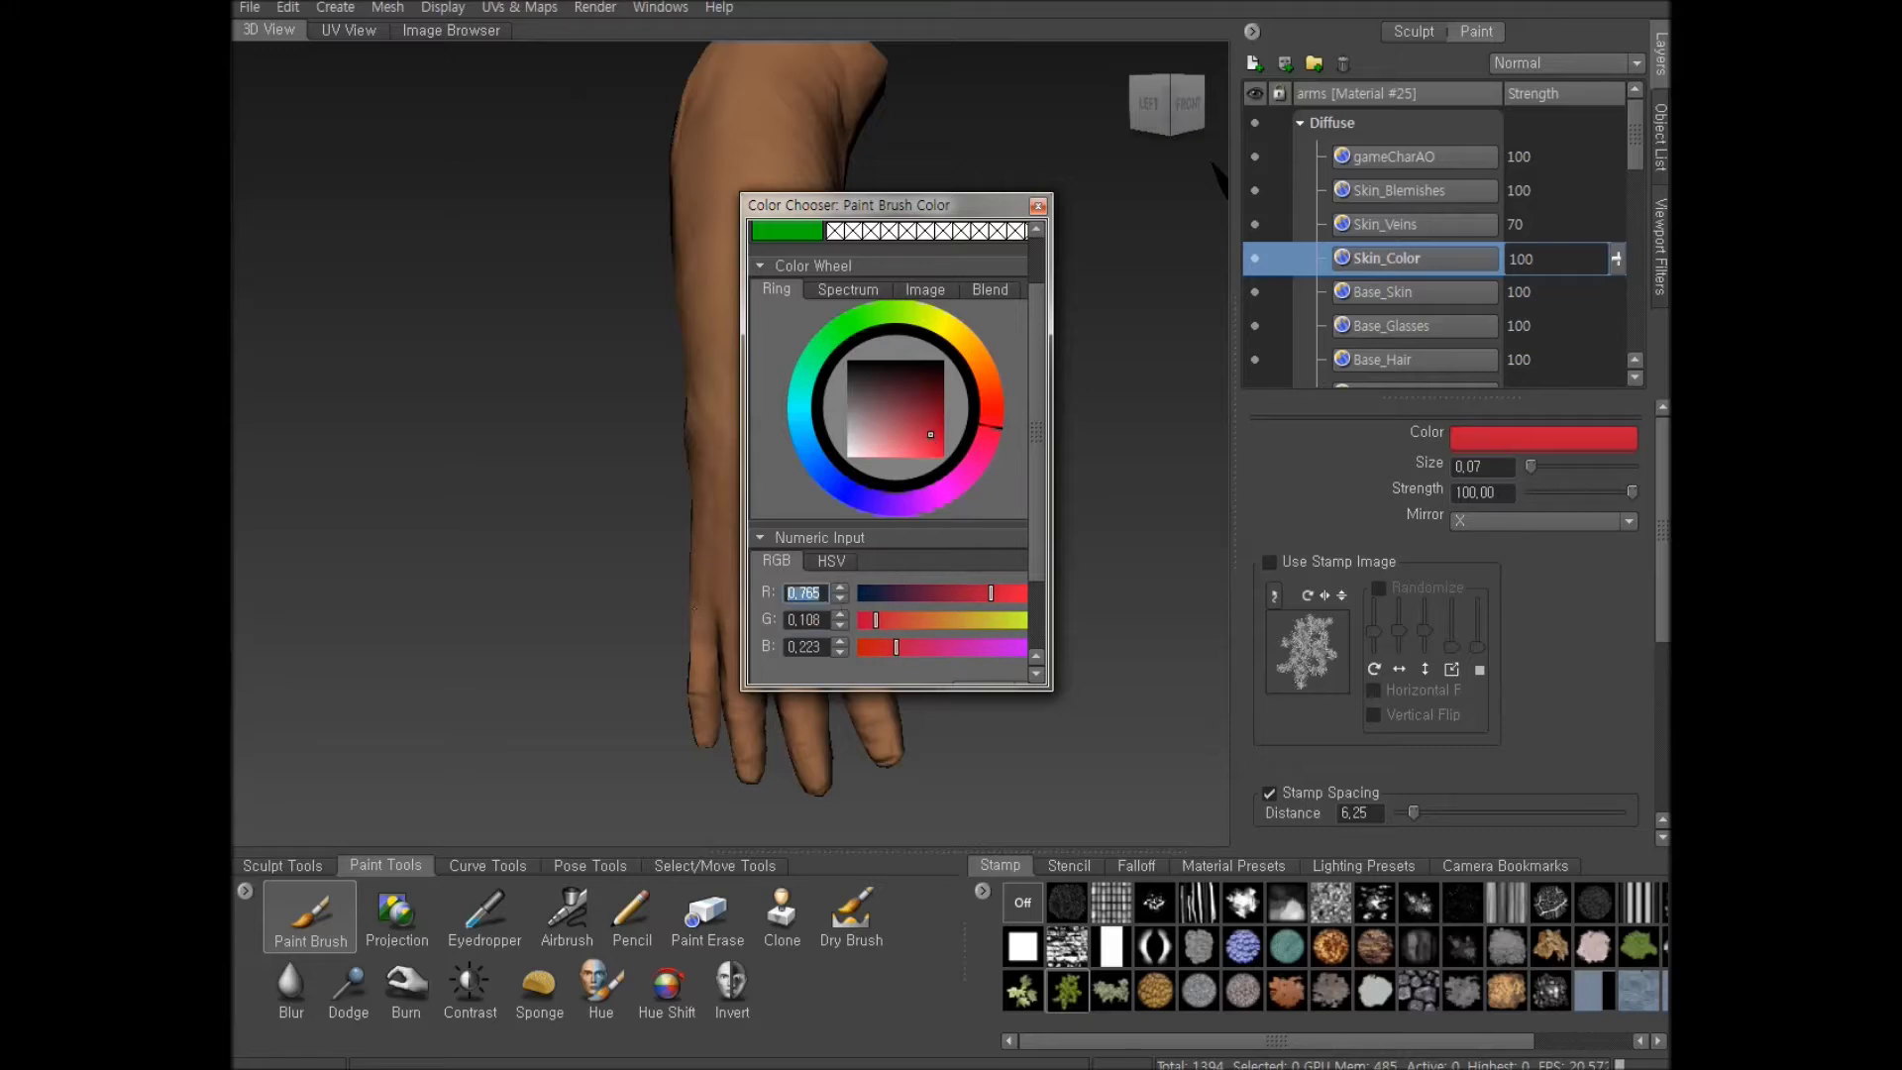
{"action": "type", "text": "0,6"}
{"action": "key", "text": "Return"}
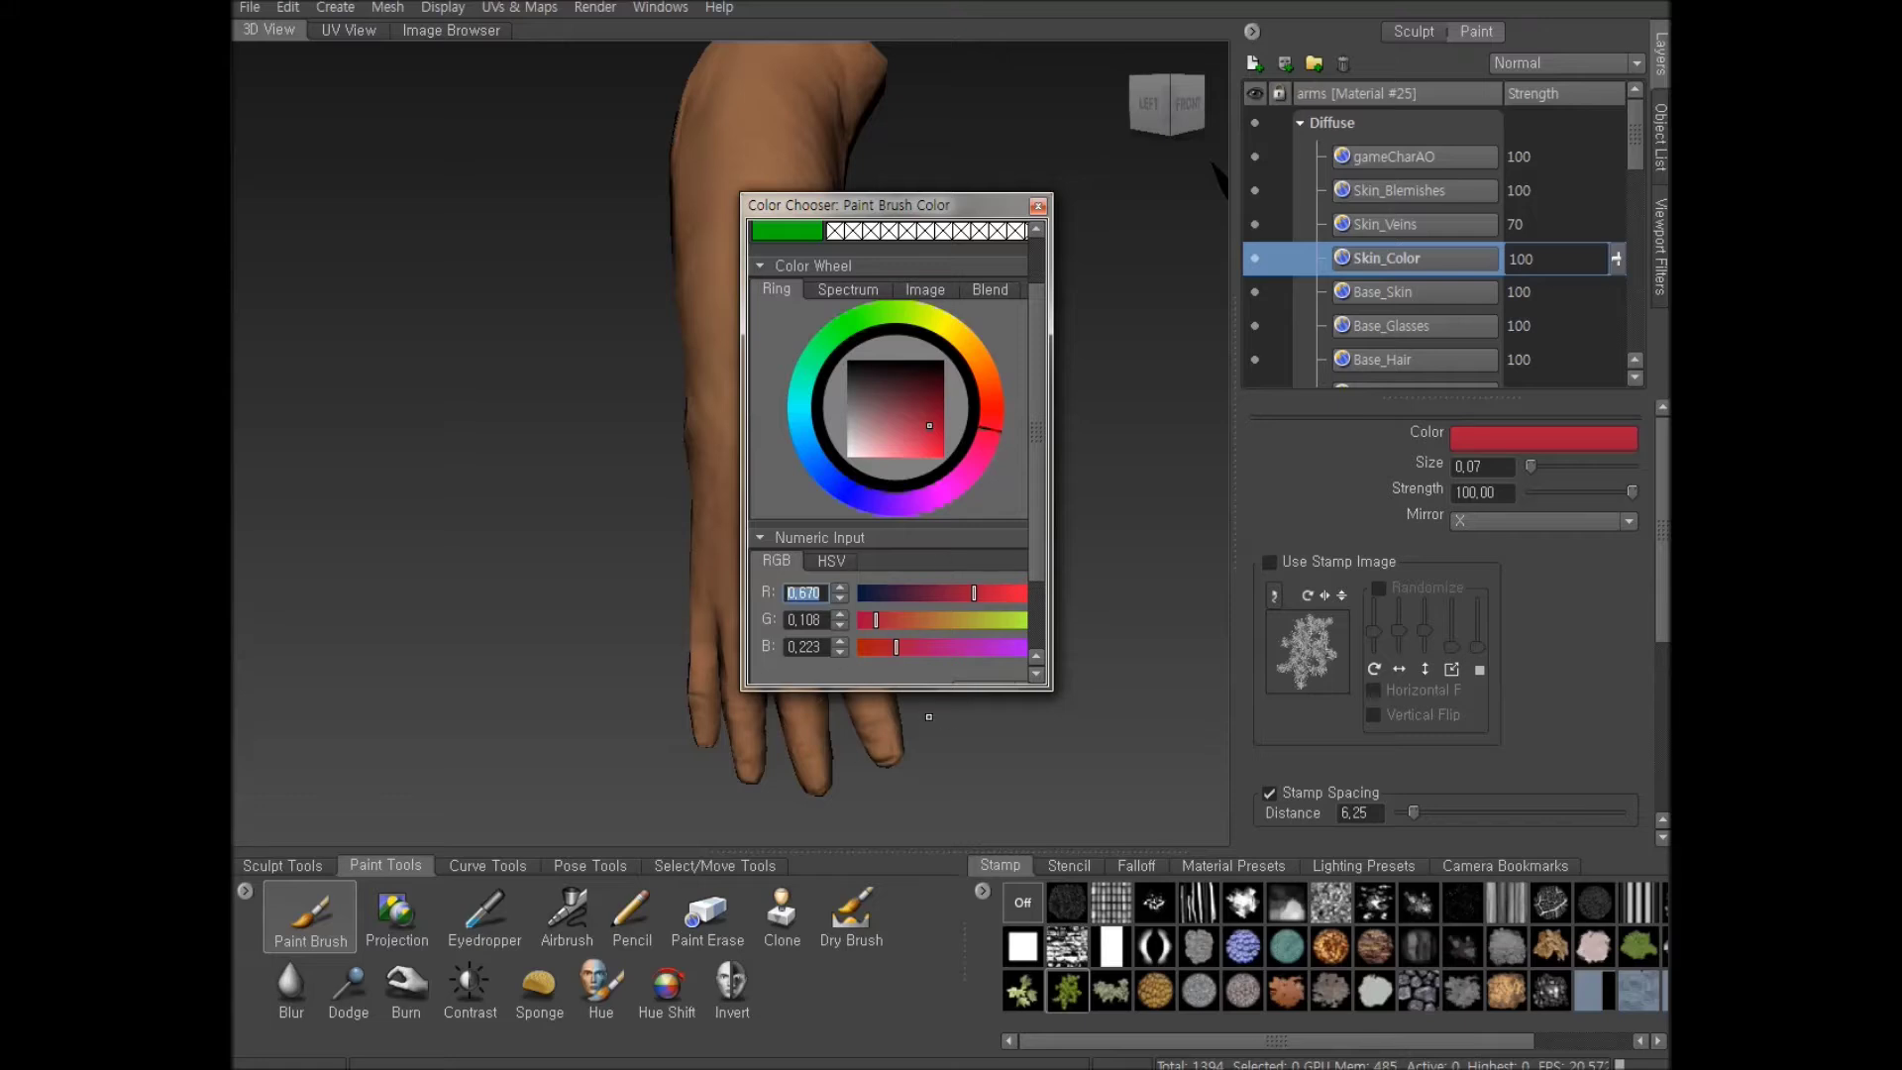
{"action": "left_click_drag", "start_coordinate": [943, 623], "coordinate": [915, 623]}
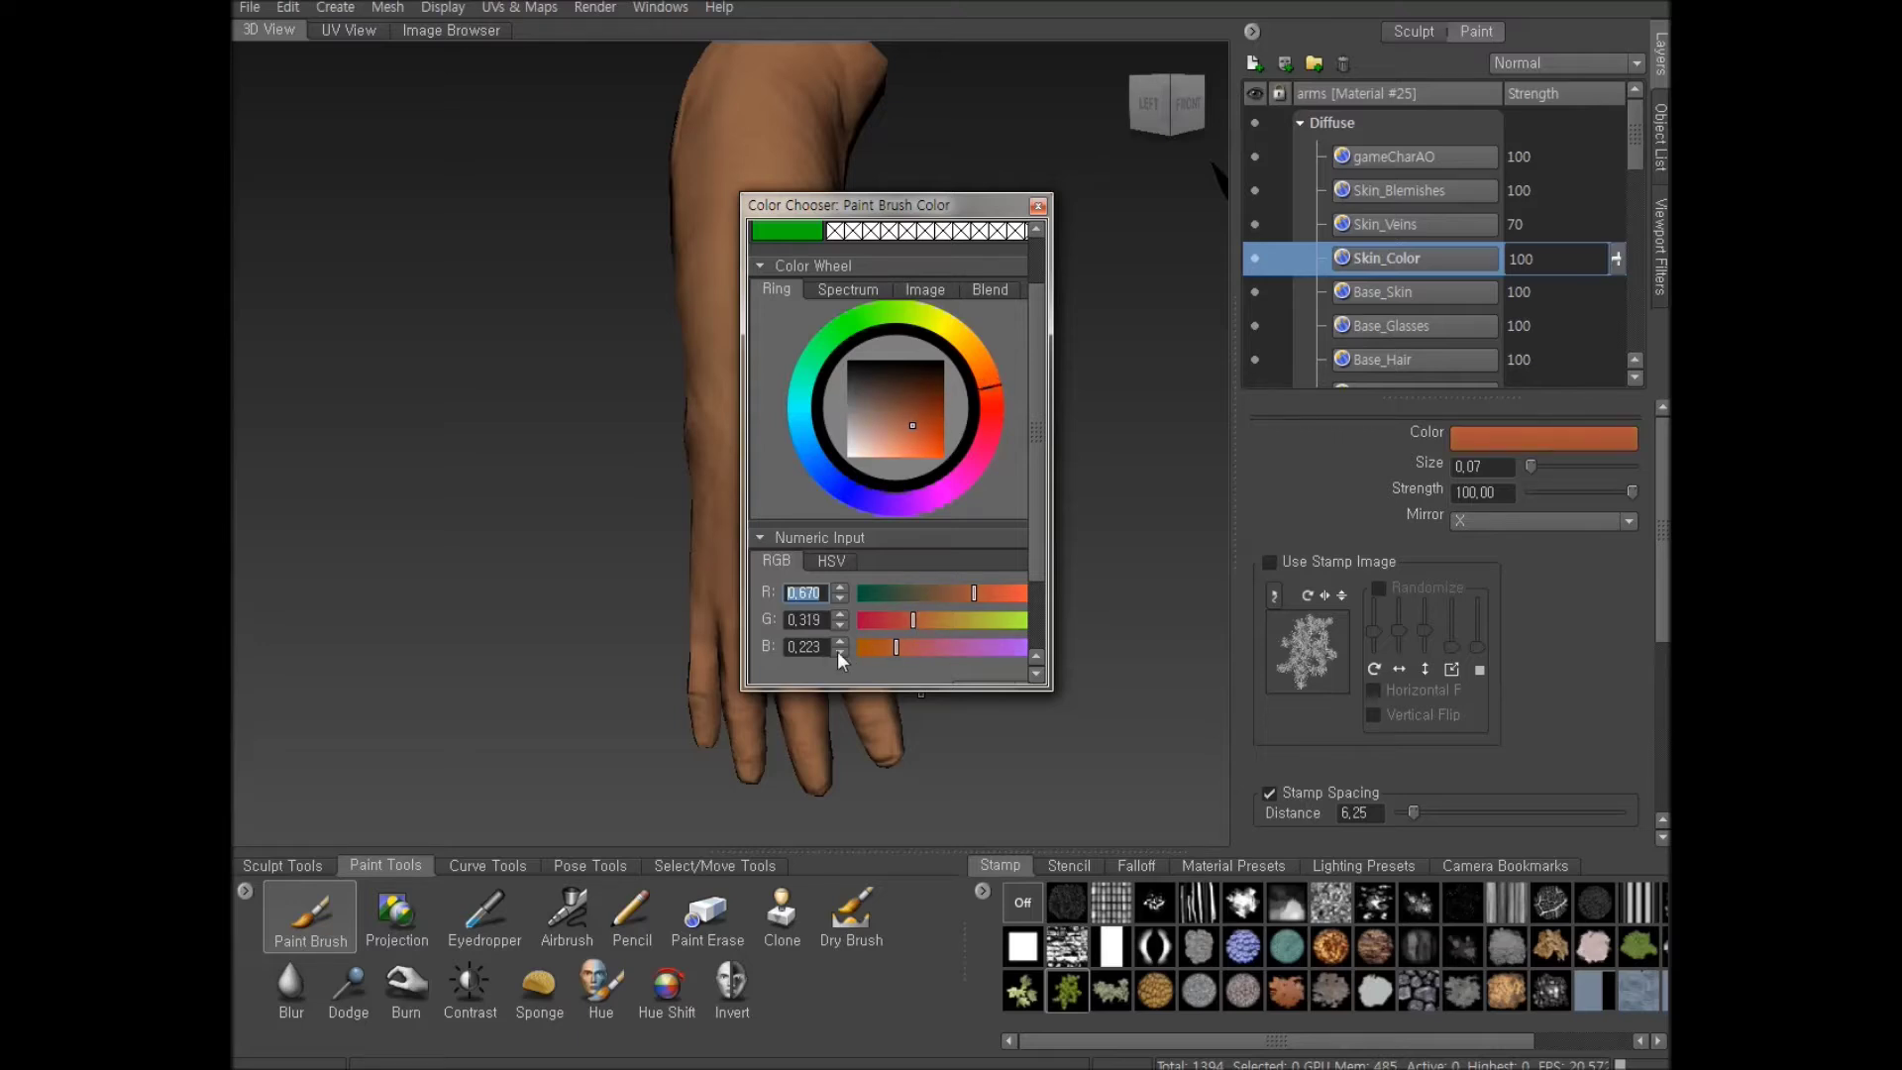
{"action": "left_click_drag", "start_coordinate": [894, 651], "coordinate": [918, 651]}
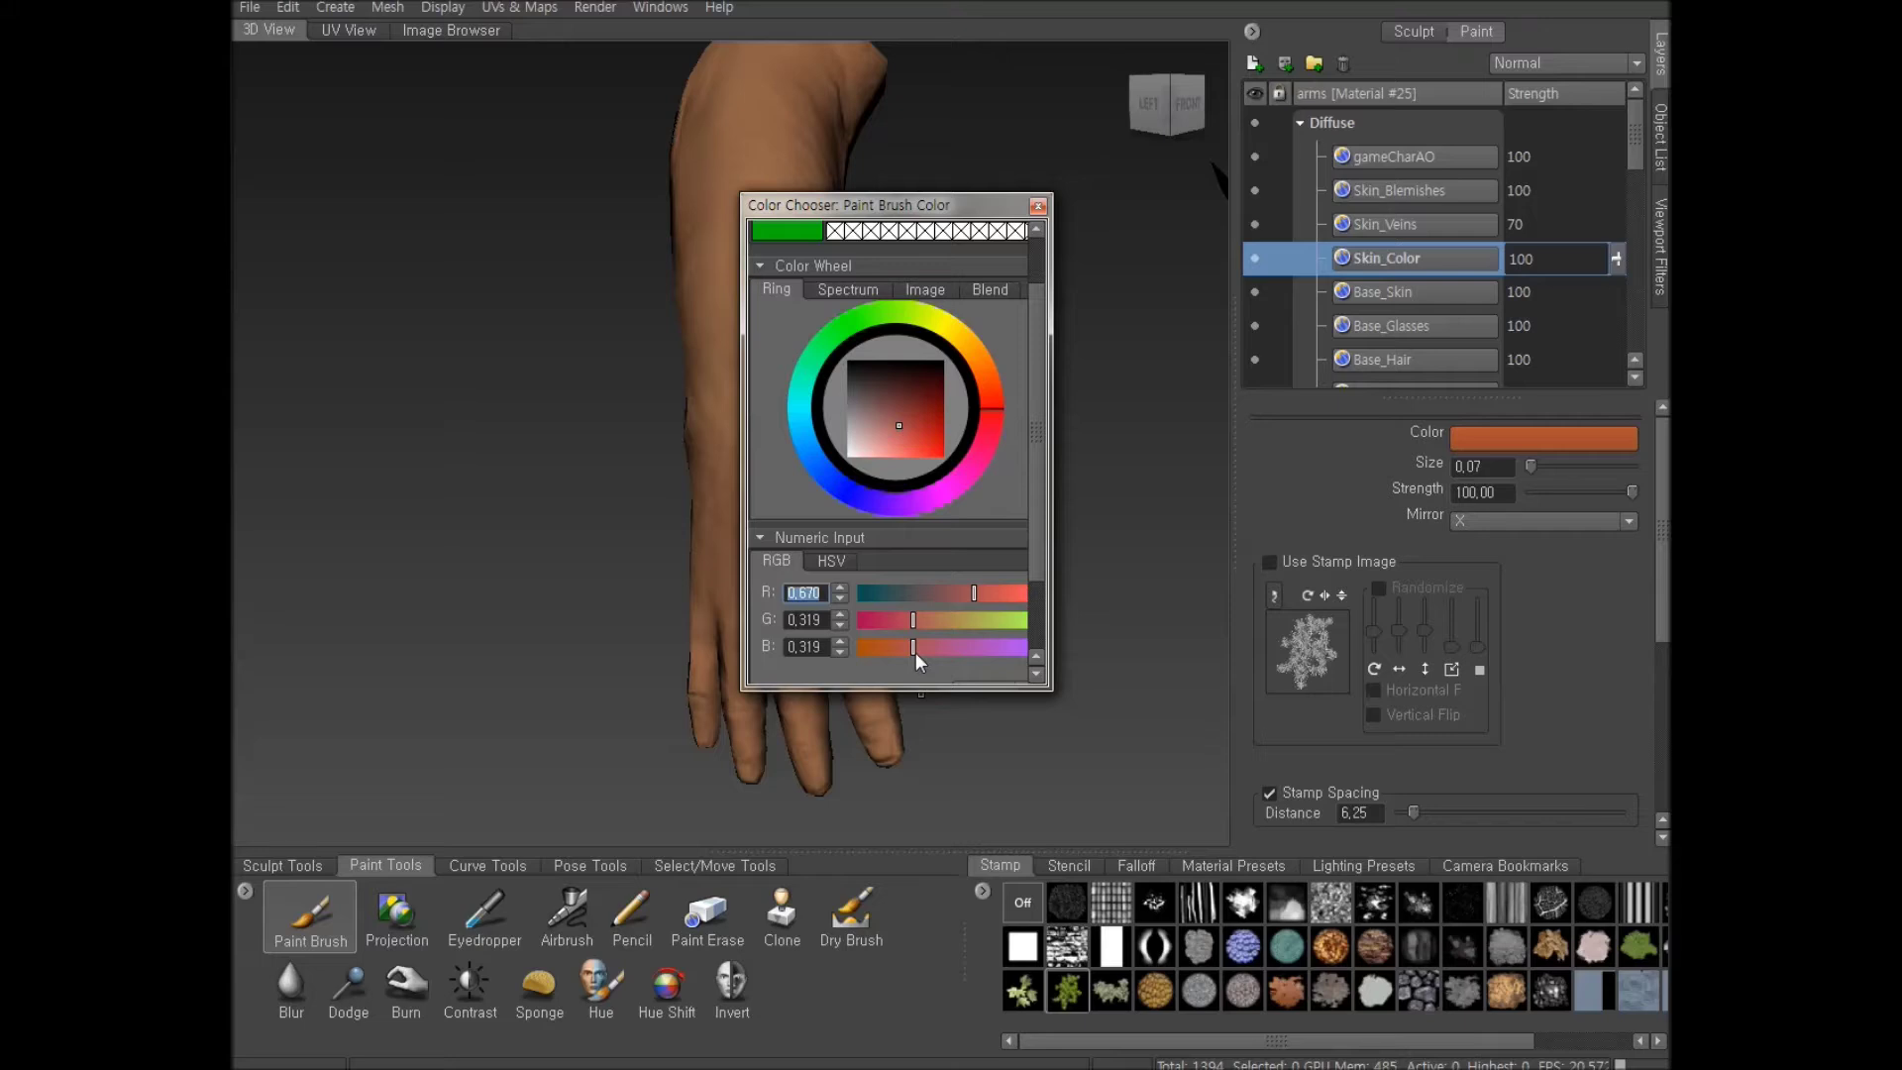
{"action": "left_click_drag", "start_coordinate": [915, 652], "coordinate": [918, 652]}
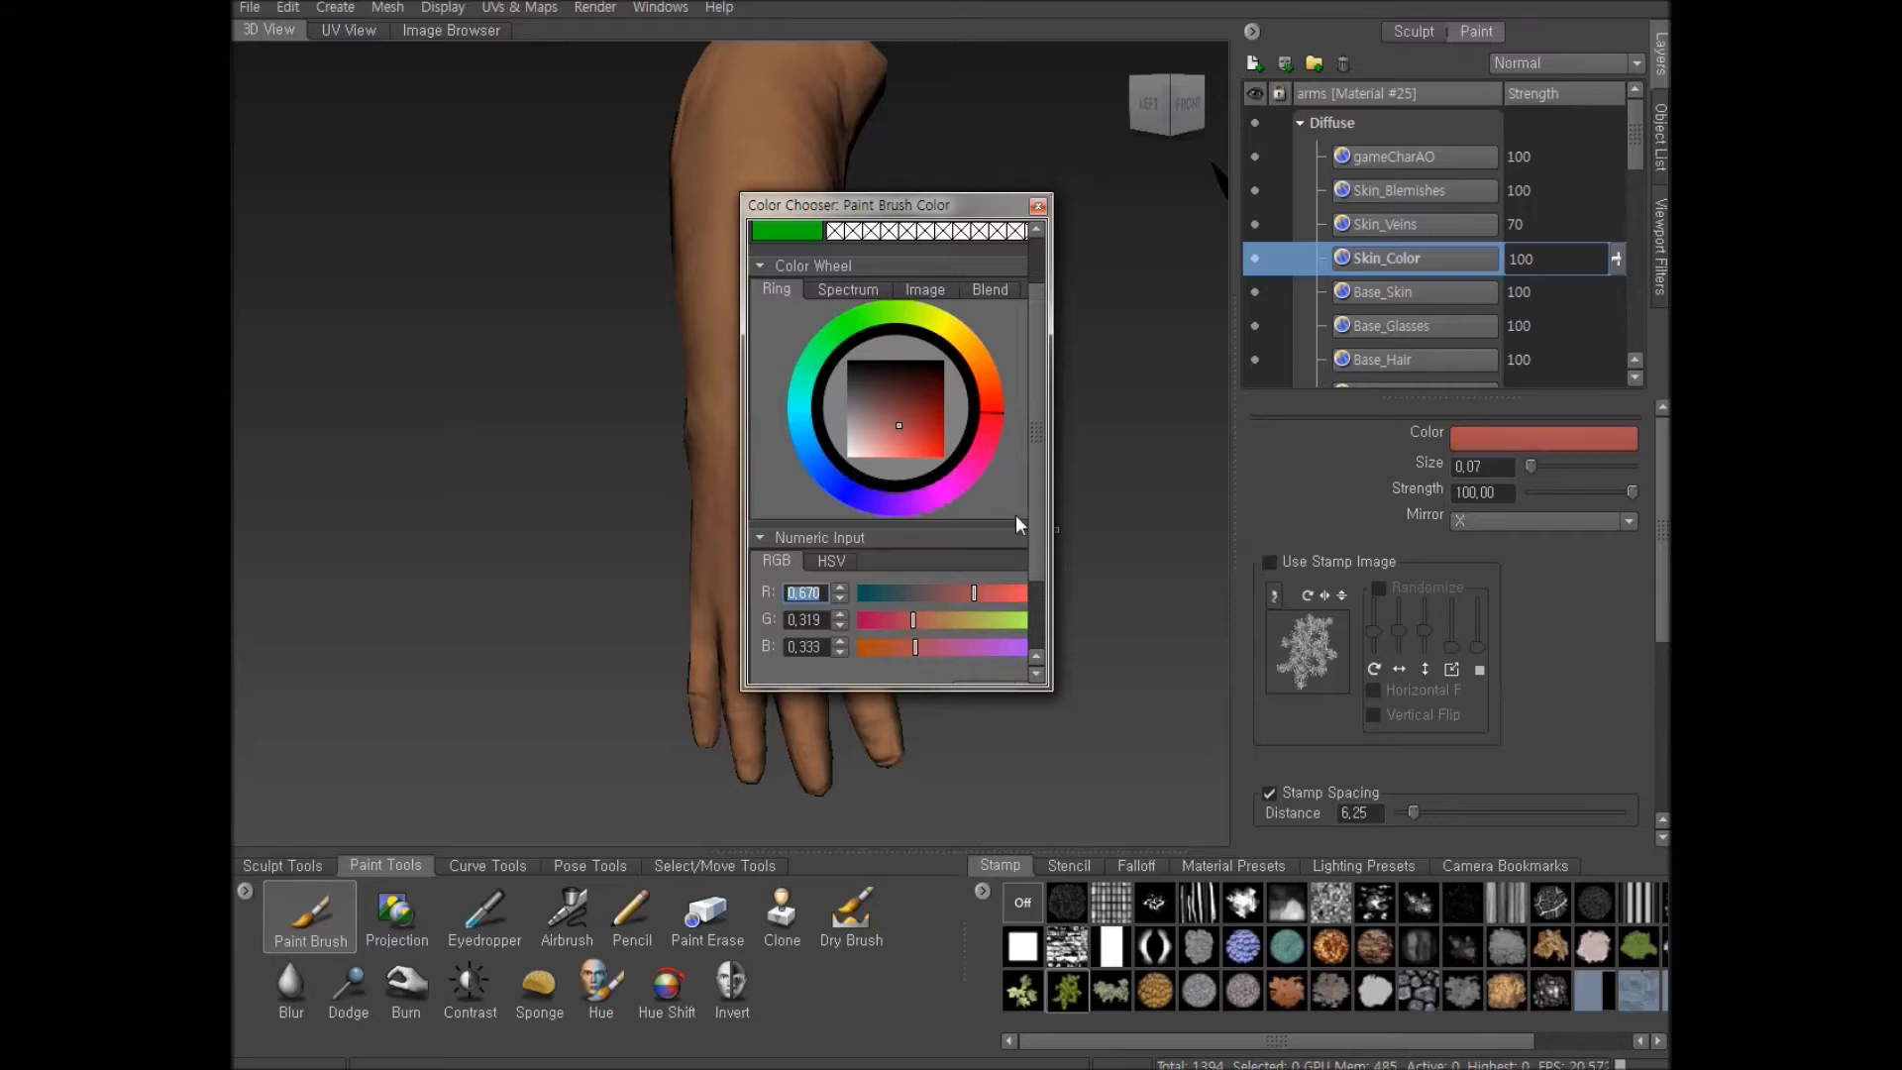
Move the brush color chooser off the arm and close it, keeping the muted red
{"action": "scroll", "coordinate": [1034, 498], "scroll_direction": "up", "scroll_amount": 2}
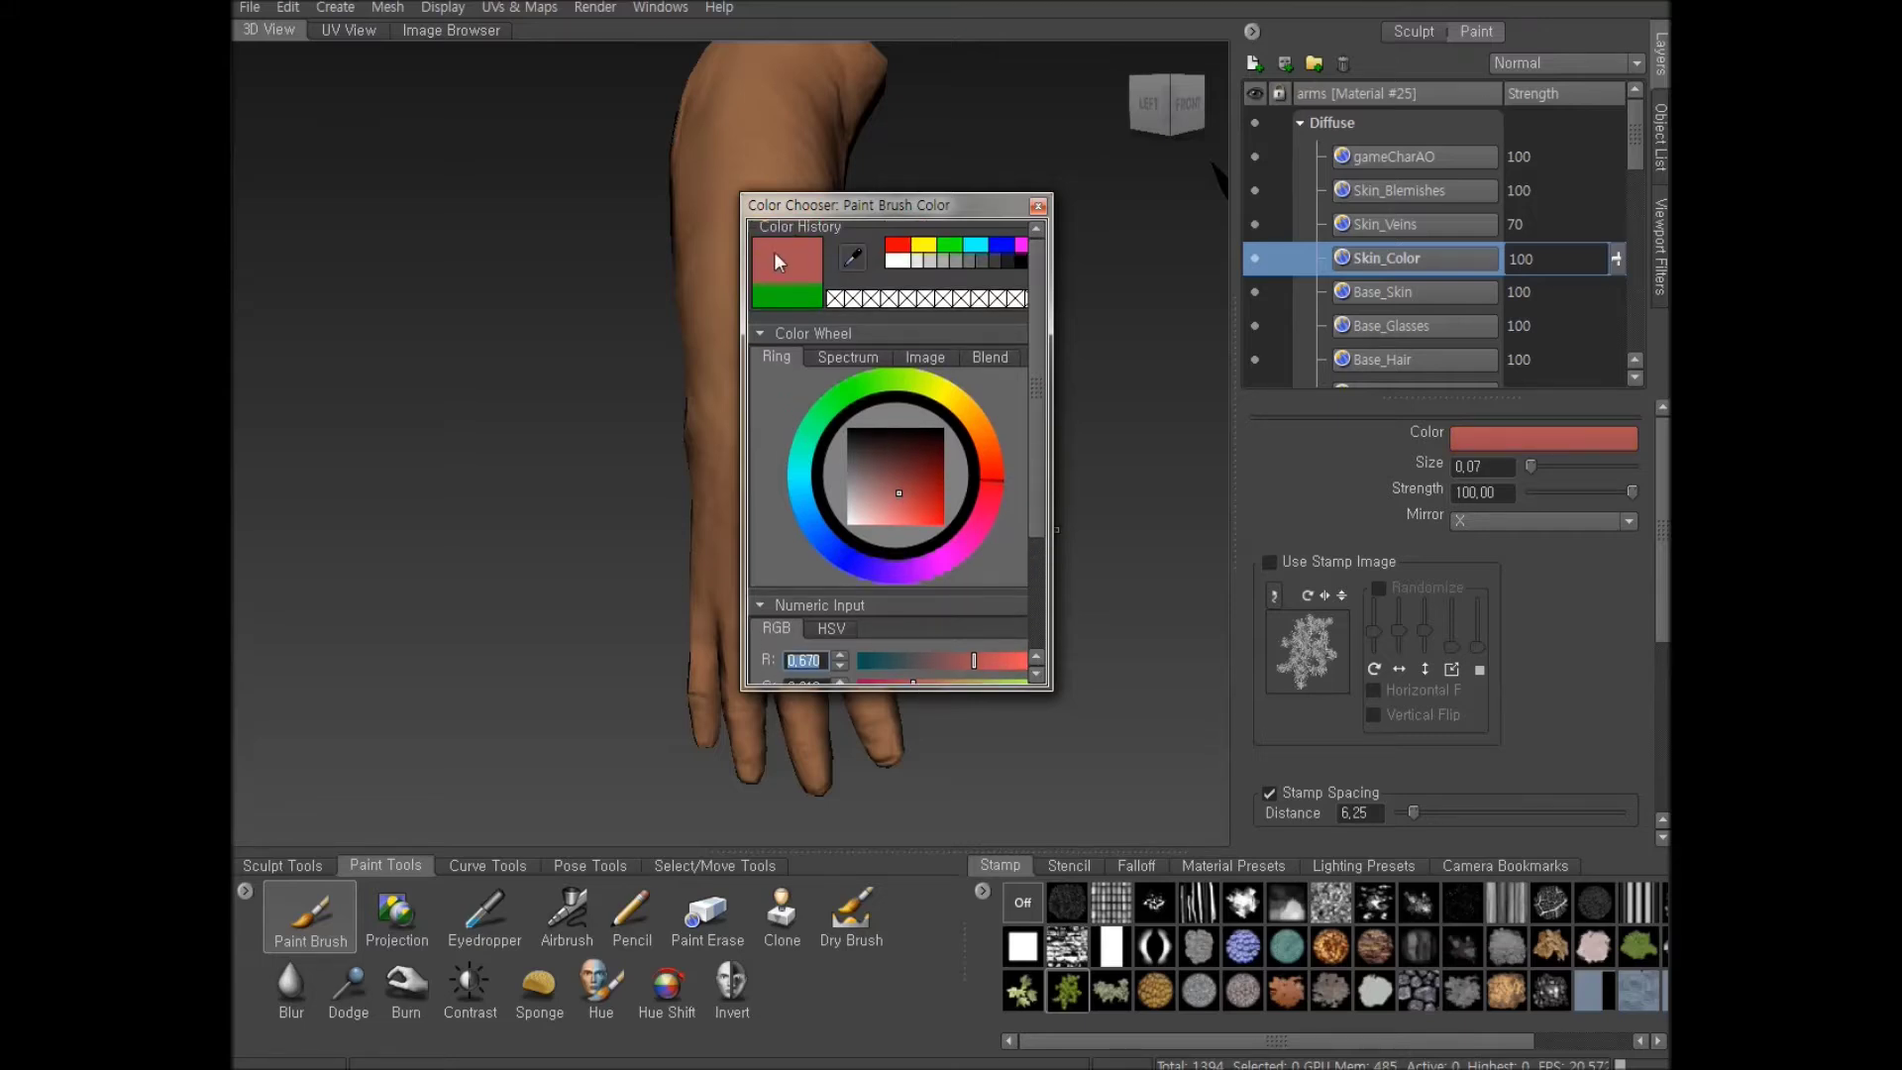
{"action": "left_click_drag", "start_coordinate": [827, 206], "coordinate": [936, 456]}
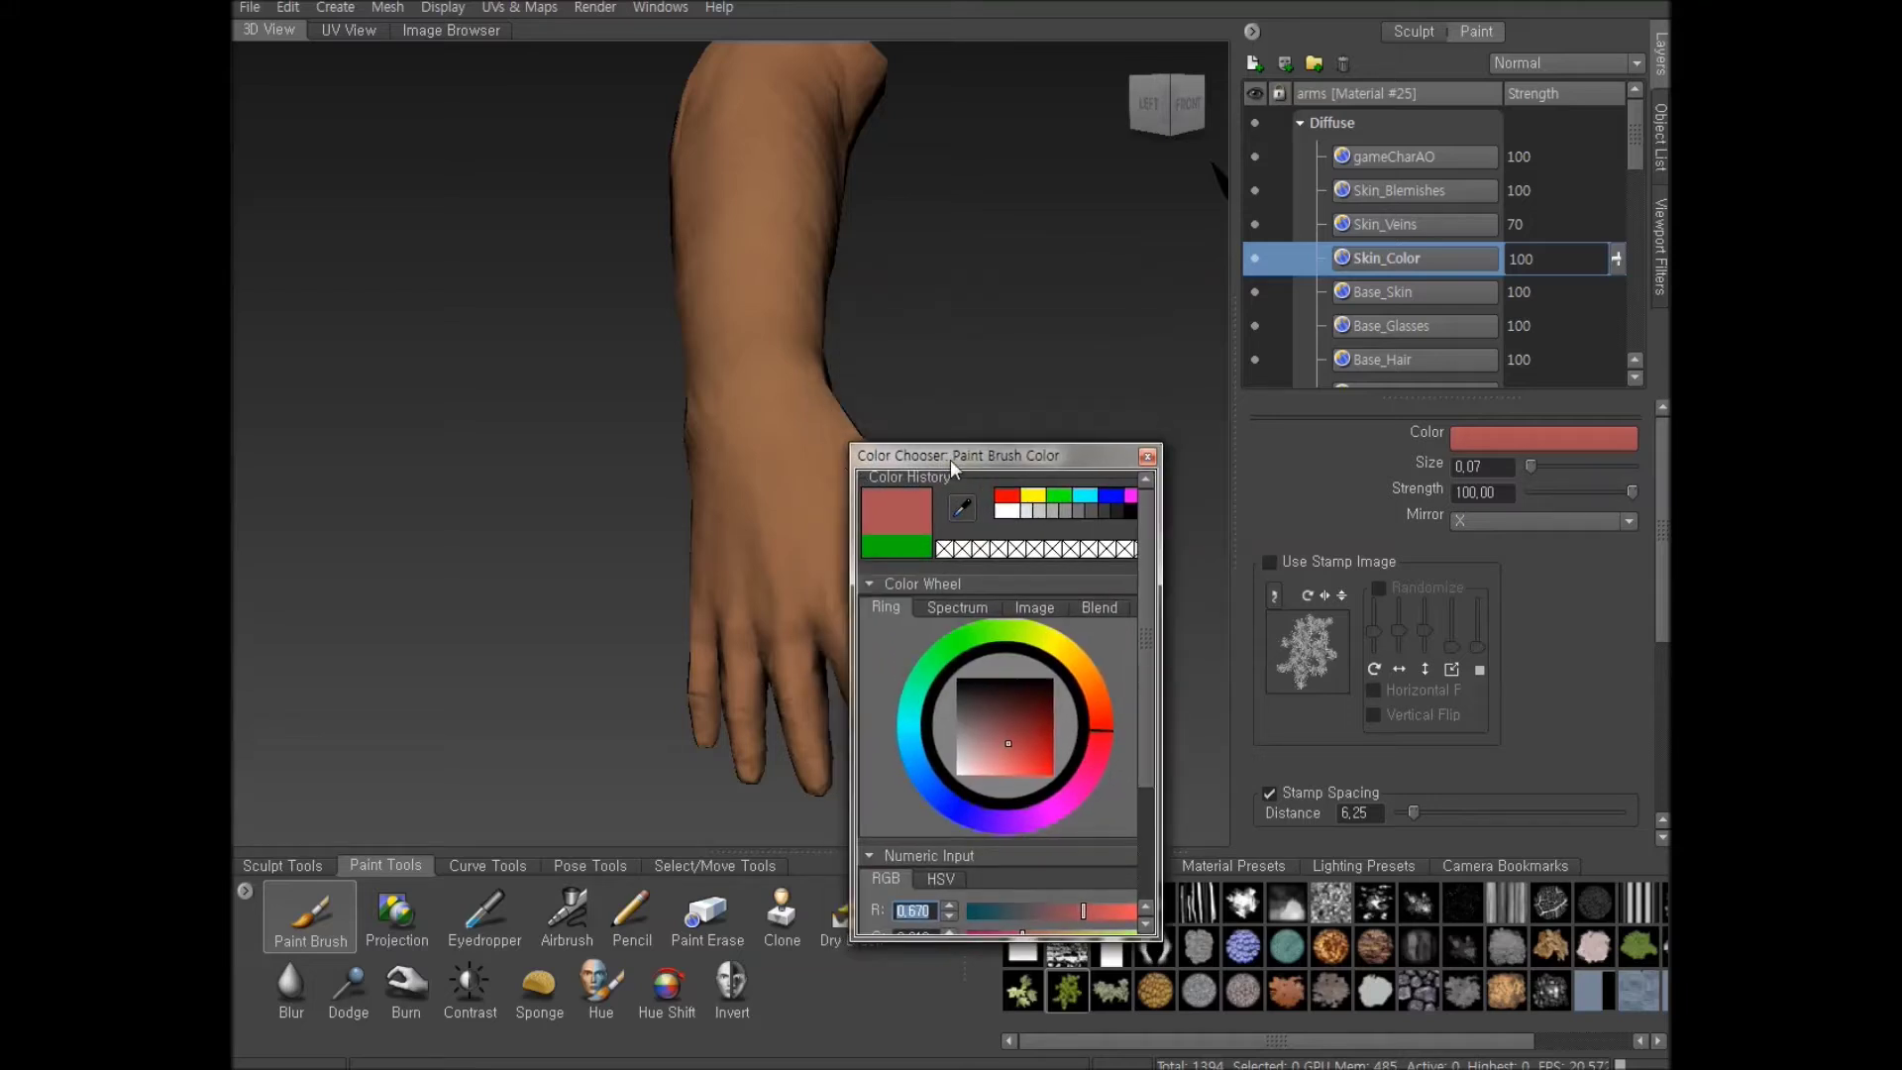
{"action": "left_click_drag", "start_coordinate": [949, 460], "coordinate": [959, 460]}
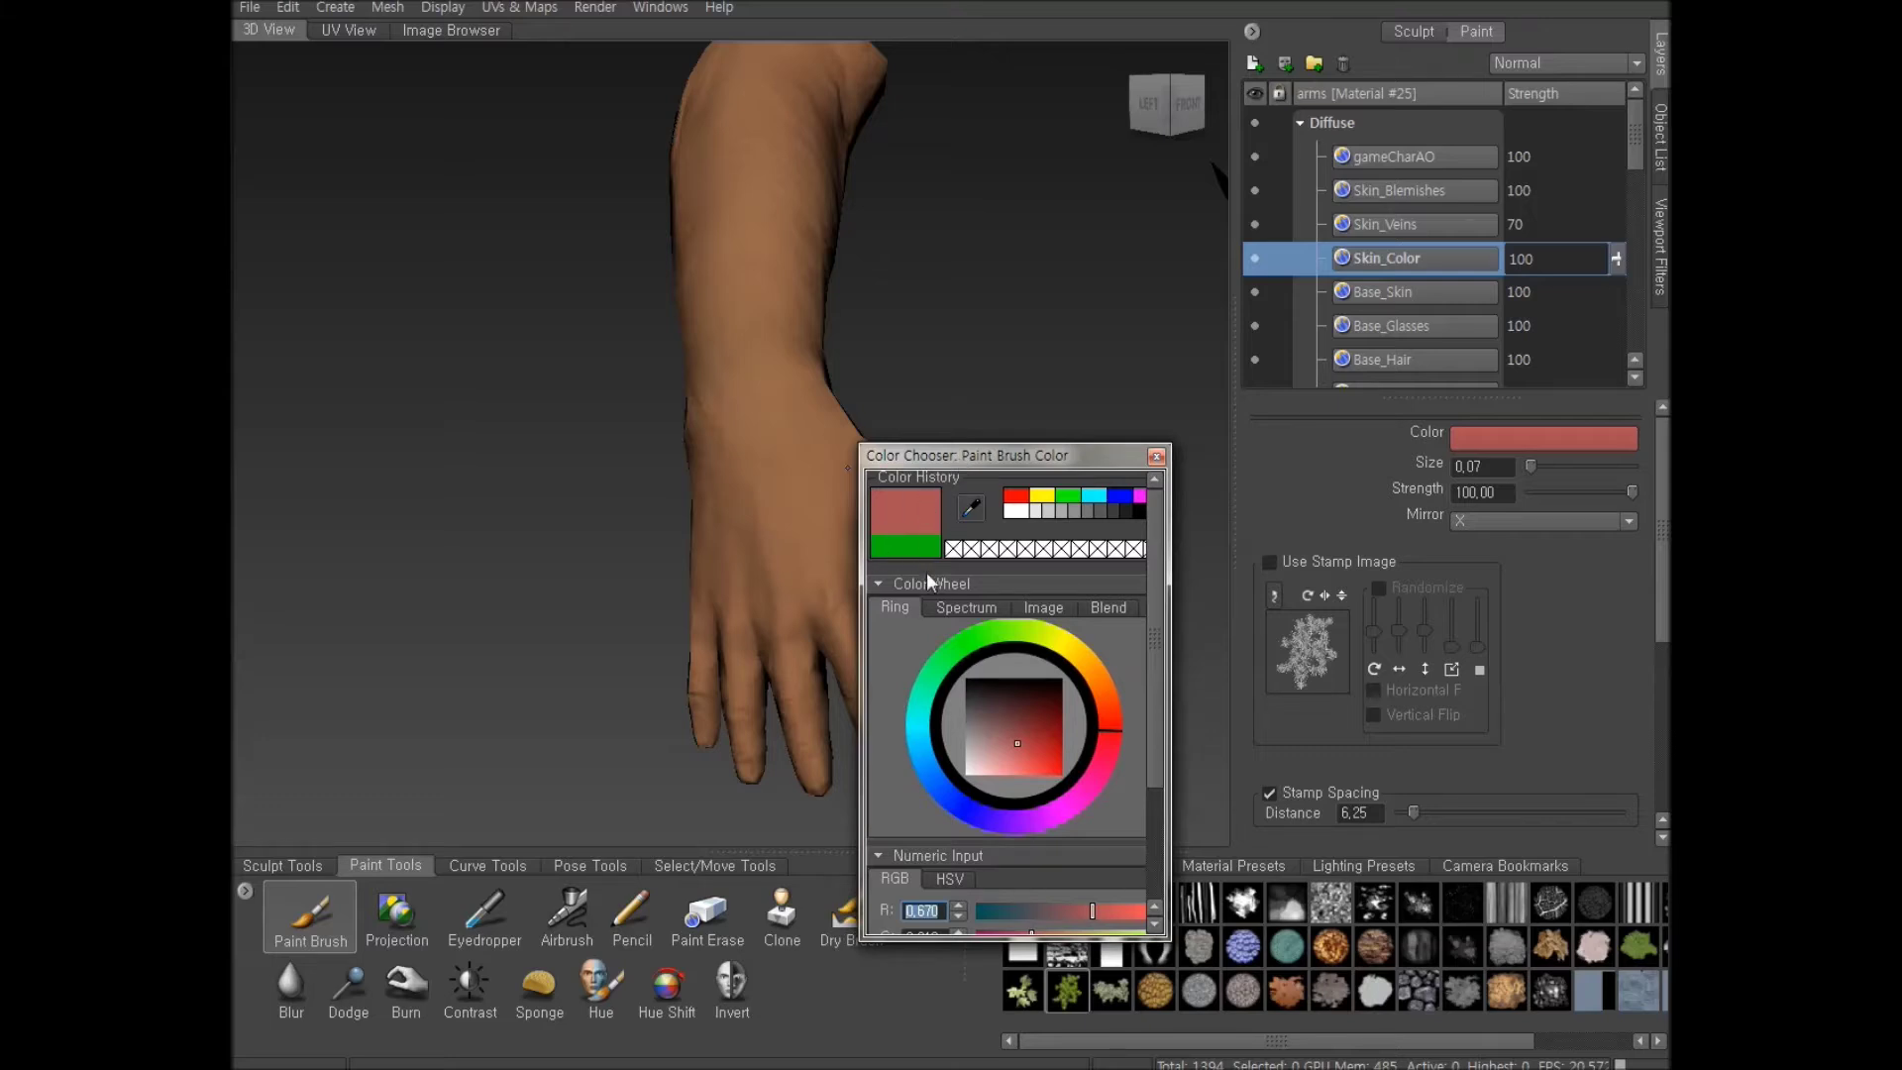
{"action": "left_click", "coordinate": [1156, 456]}
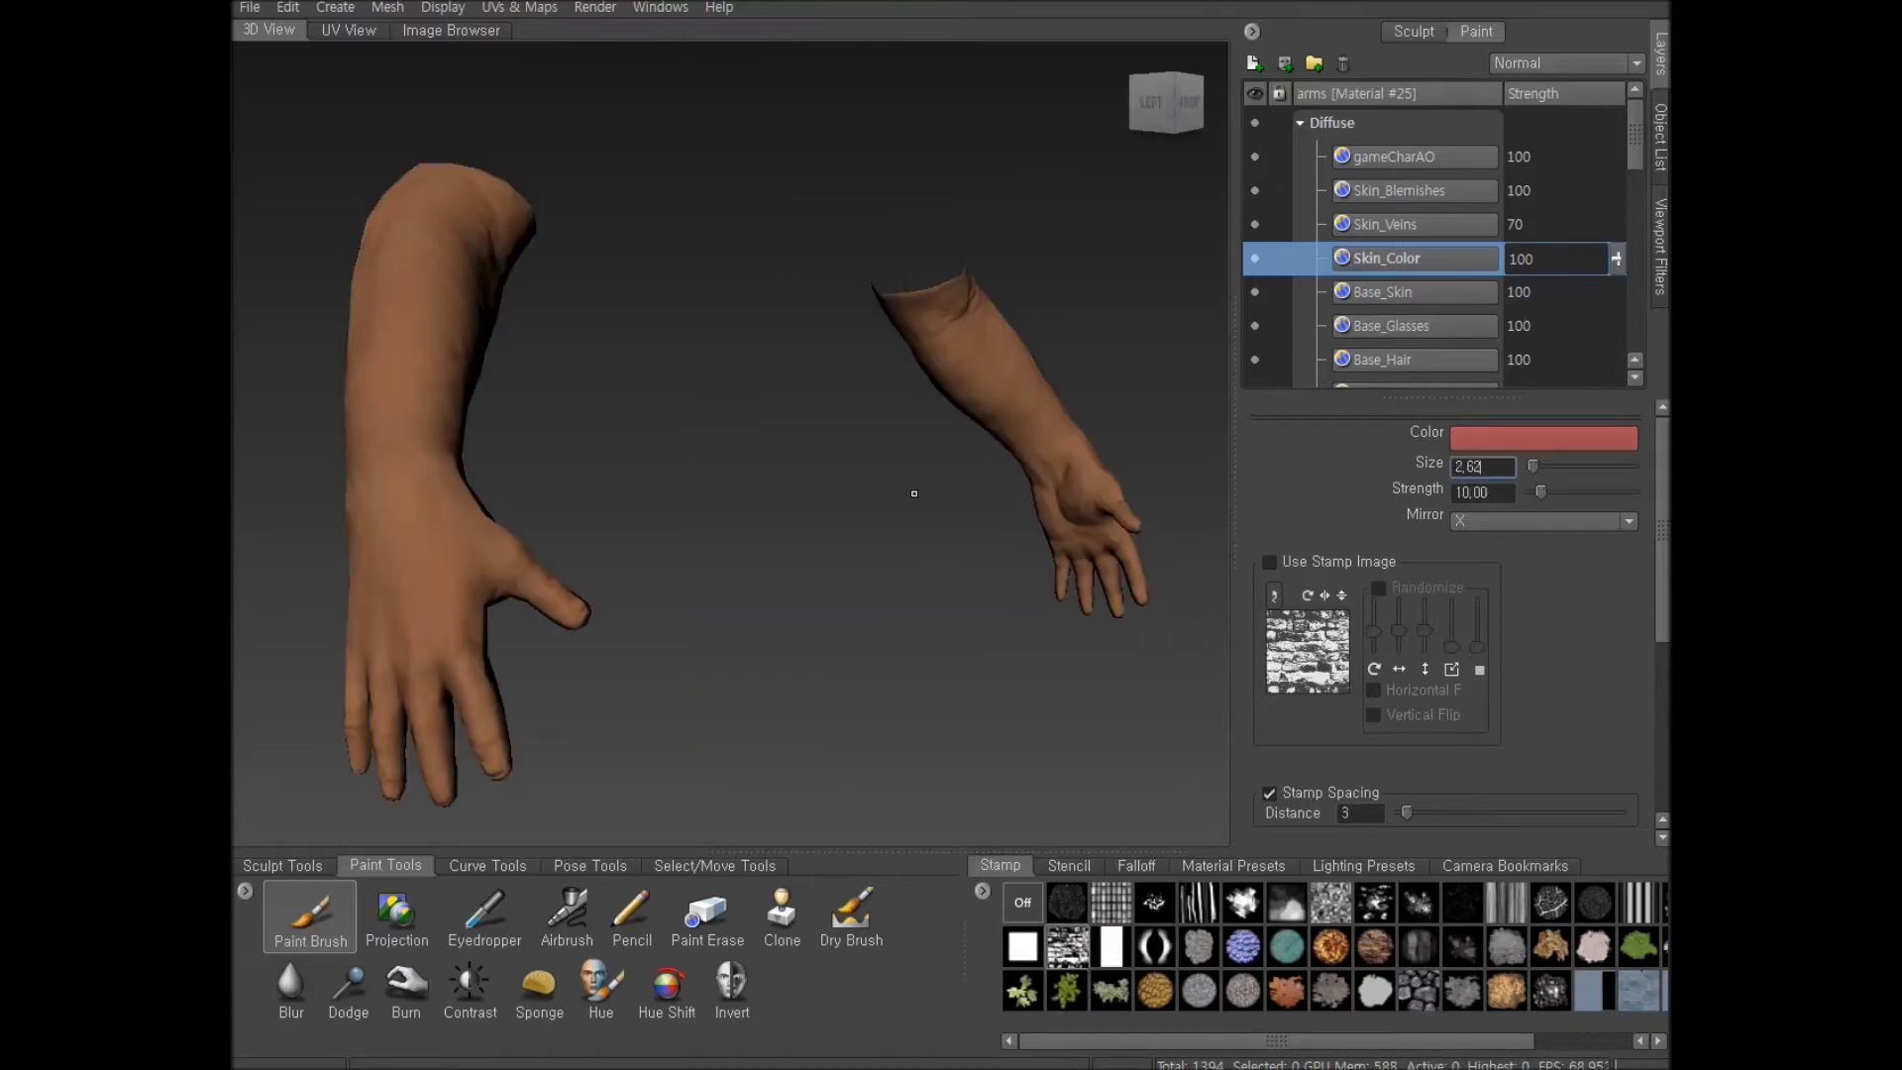
Paint soft red over the finger knuckles on the back of the hand, using brush size 2.62 and strength 10
{"action": "left_click_drag", "start_coordinate": [820, 539], "coordinate": [764, 556], "text": "alt"}
{"action": "middle_click_drag", "start_coordinate": [764, 556], "coordinate": [854, 548], "text": "alt"}
{"action": "left_click_drag", "start_coordinate": [853, 548], "coordinate": [910, 573], "text": "alt"}
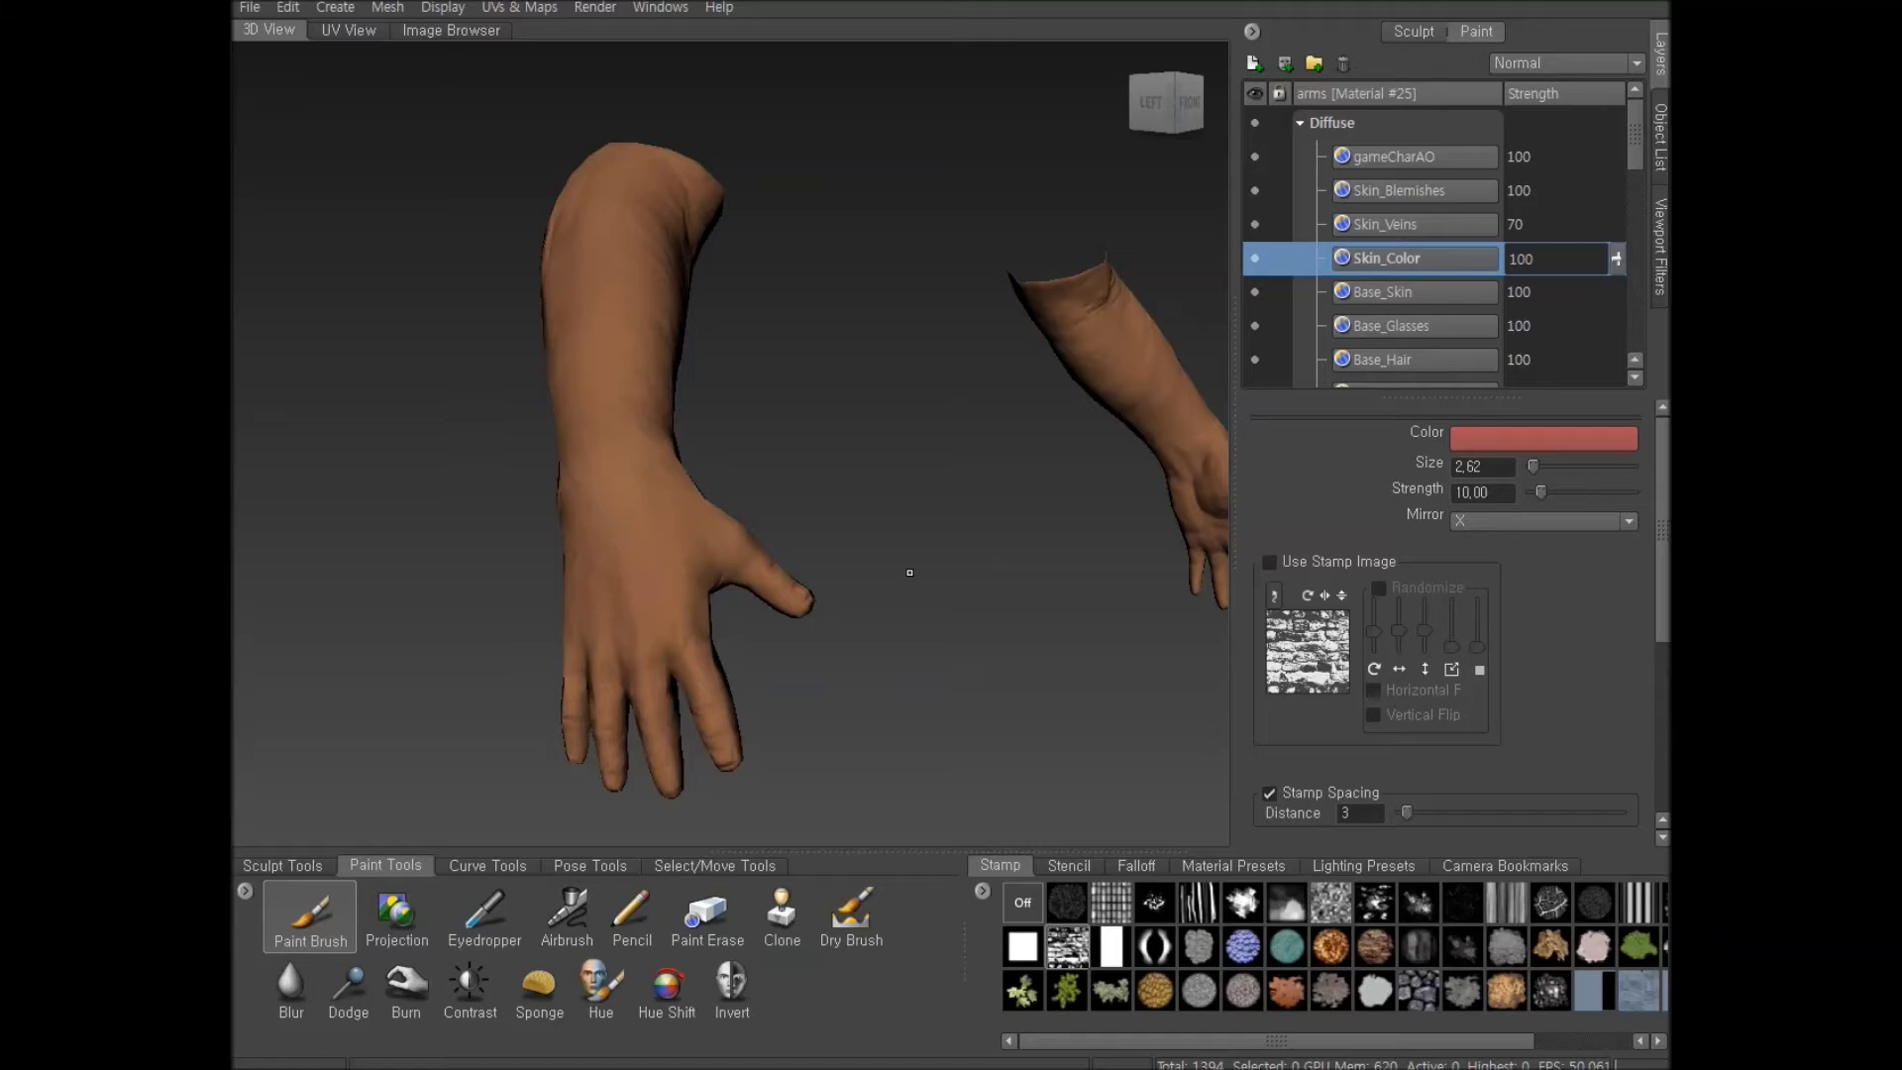
{"action": "left_click_drag", "start_coordinate": [878, 605], "coordinate": [875, 616], "text": "alt"}
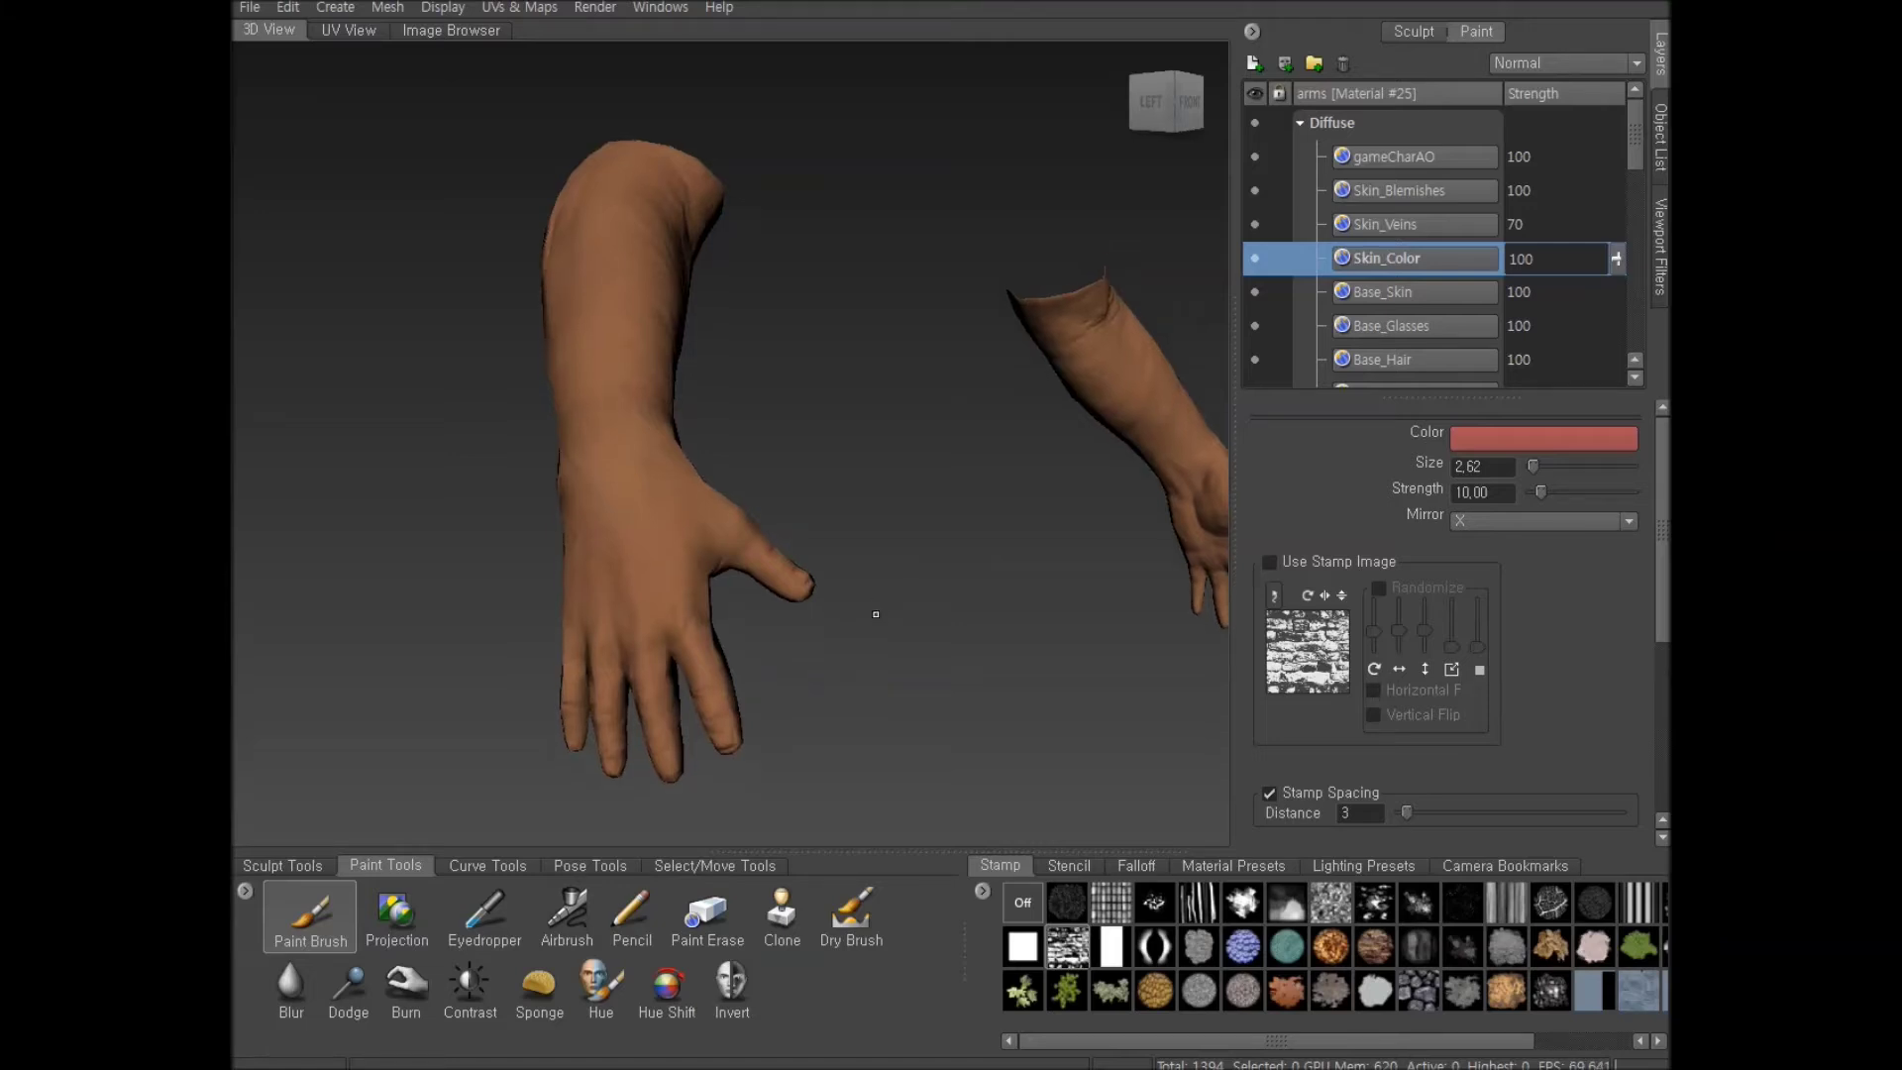
{"action": "middle_click_drag", "start_coordinate": [876, 615], "coordinate": [950, 487], "text": "alt"}
{"action": "right_click_drag", "start_coordinate": [949, 488], "coordinate": [790, 588], "text": "alt"}
{"action": "middle_click_drag", "start_coordinate": [790, 588], "coordinate": [805, 557], "text": "alt"}
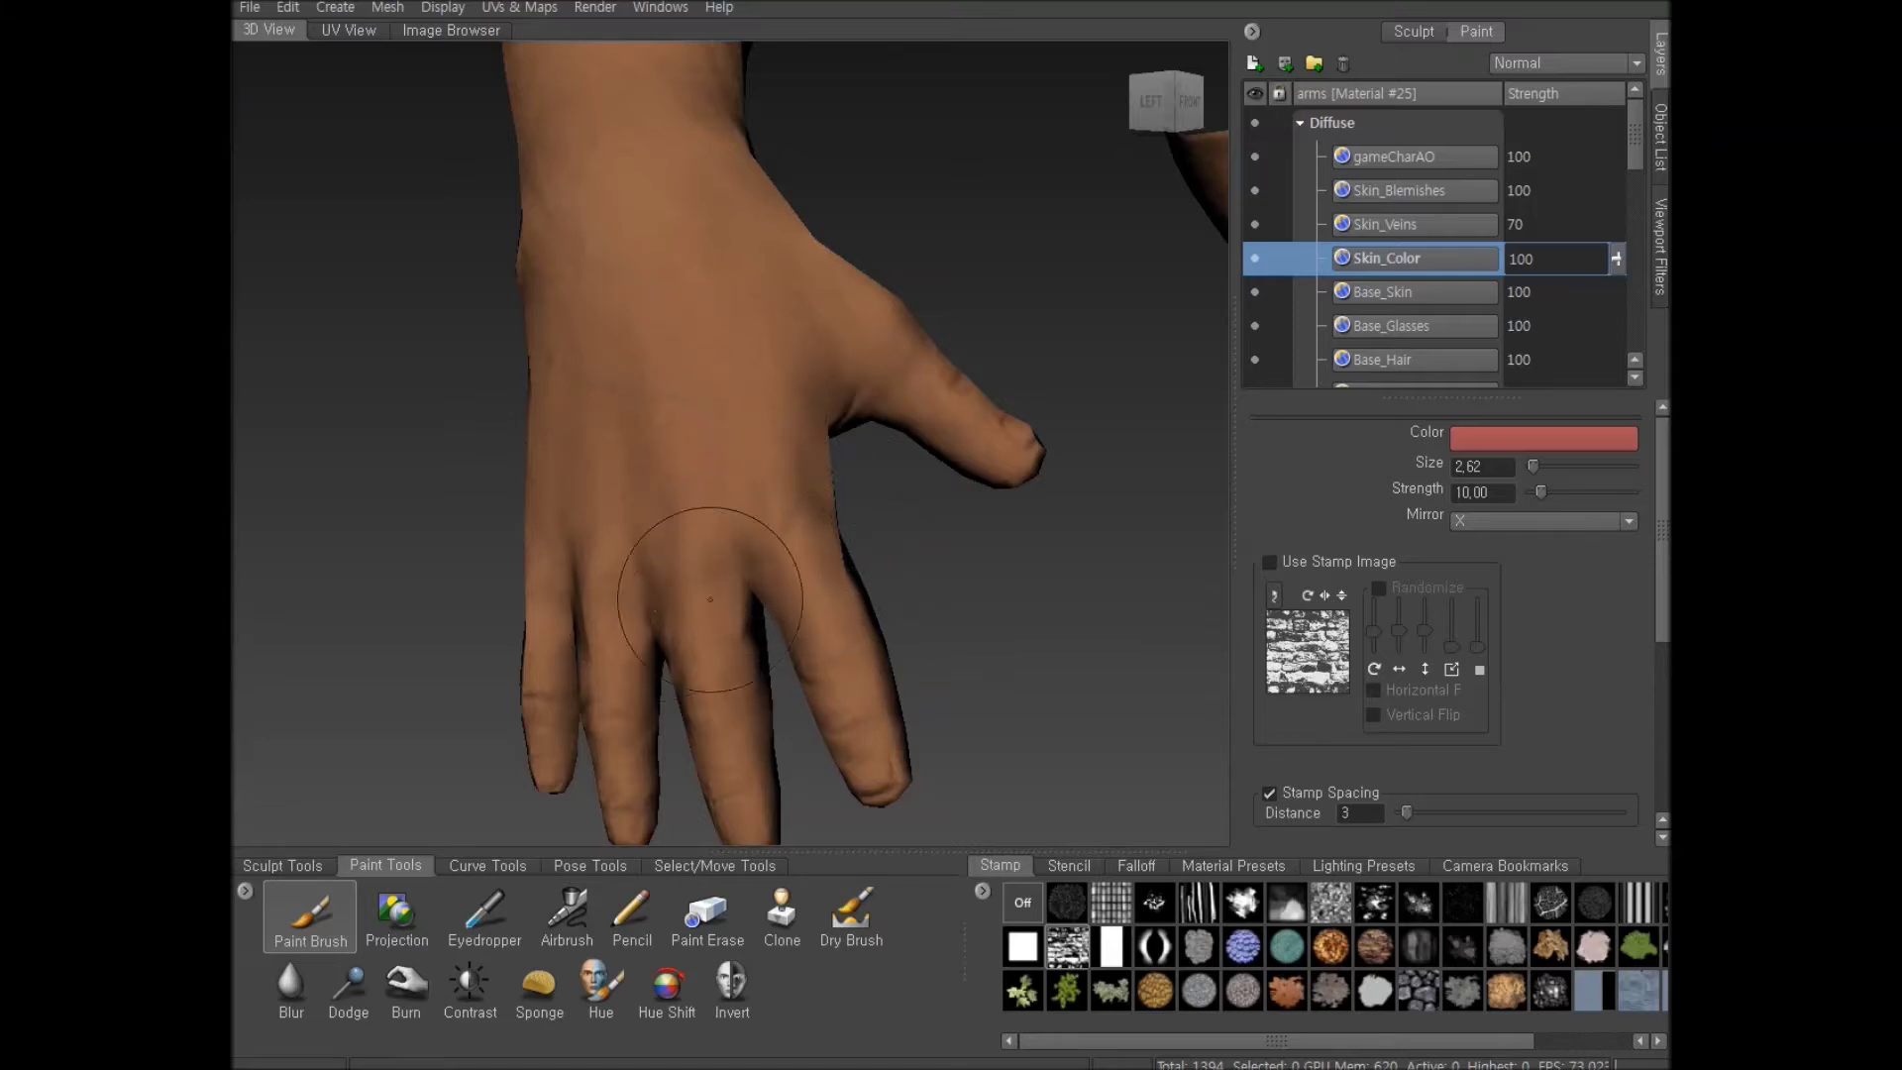
{"action": "left_click_drag", "start_coordinate": [693, 582], "coordinate": [844, 565], "text": "alt"}
{"action": "middle_click_drag", "start_coordinate": [976, 551], "coordinate": [880, 532], "text": "alt"}
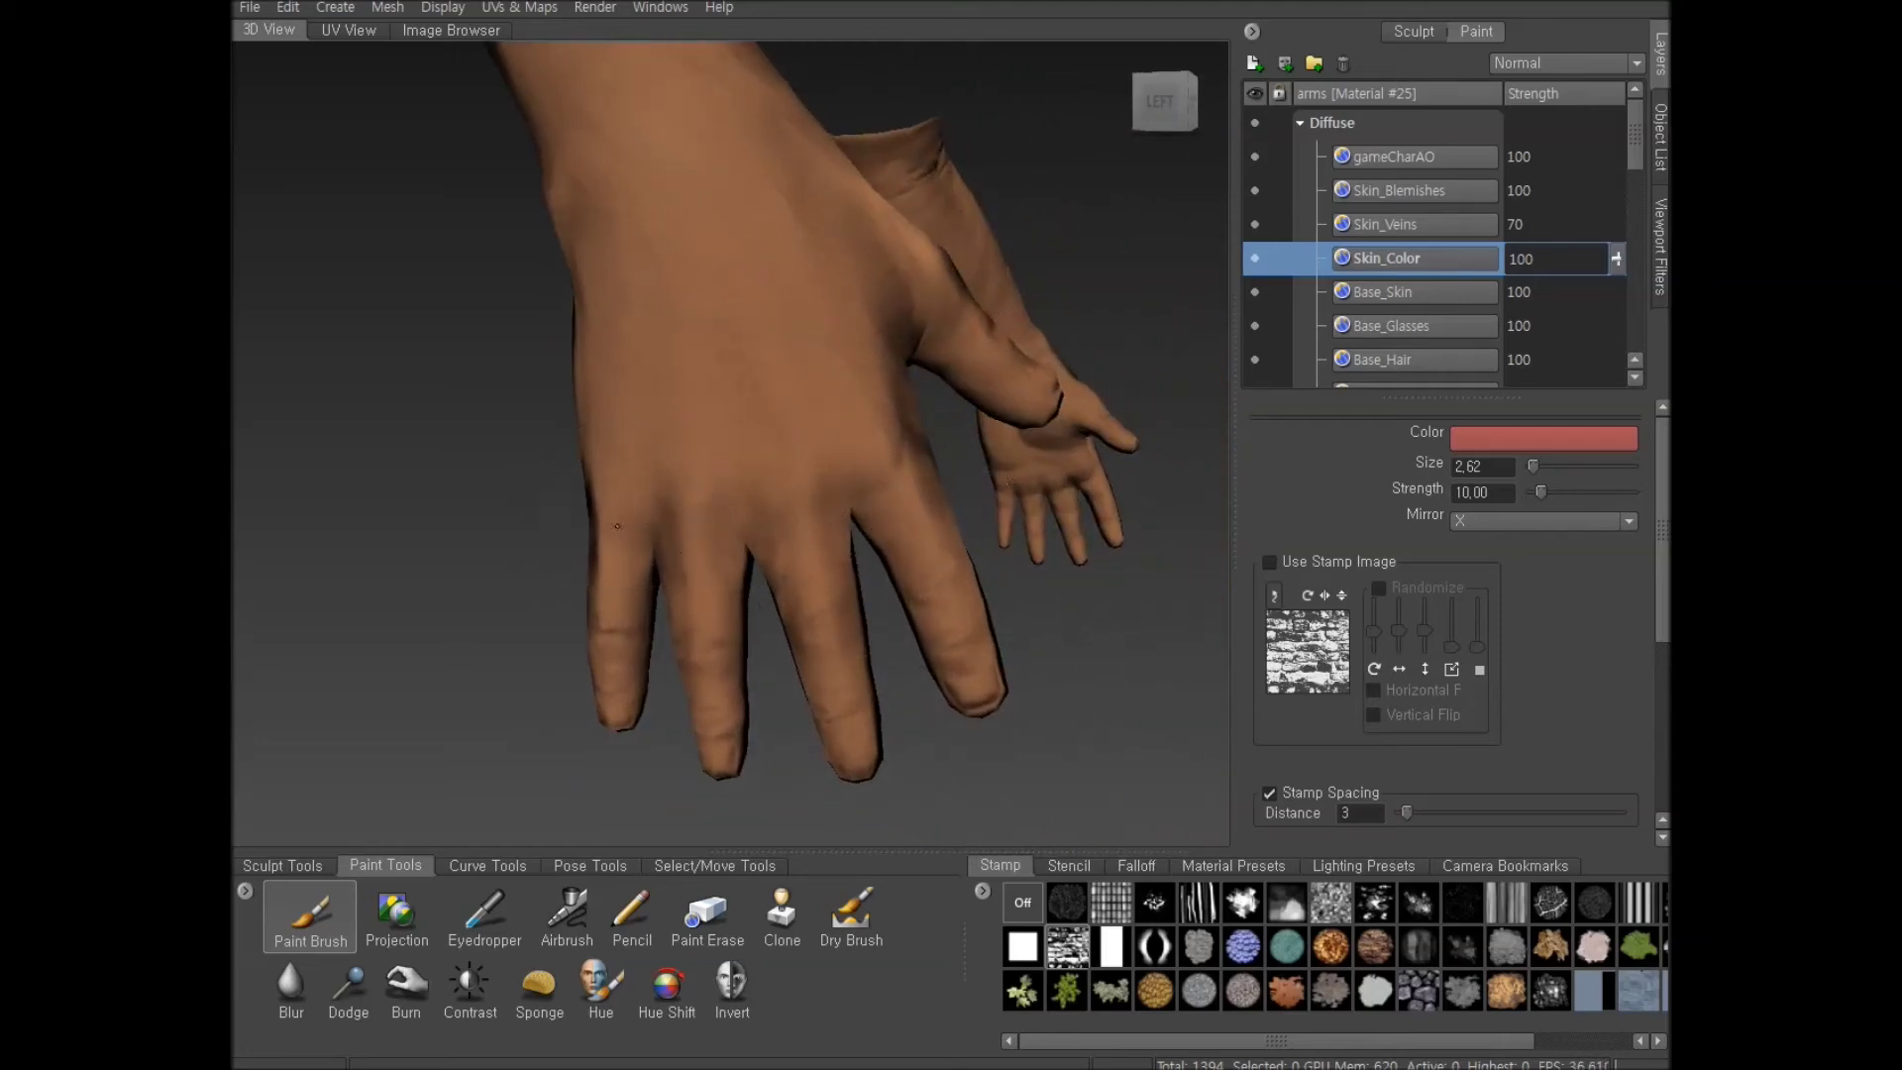
{"action": "mouse_move", "coordinate": [699, 524]}
{"action": "left_mouse_down"}
{"action": "mouse_move", "coordinate": [684, 490]}
{"action": "mouse_move", "coordinate": [773, 476]}
{"action": "left_mouse_up"}
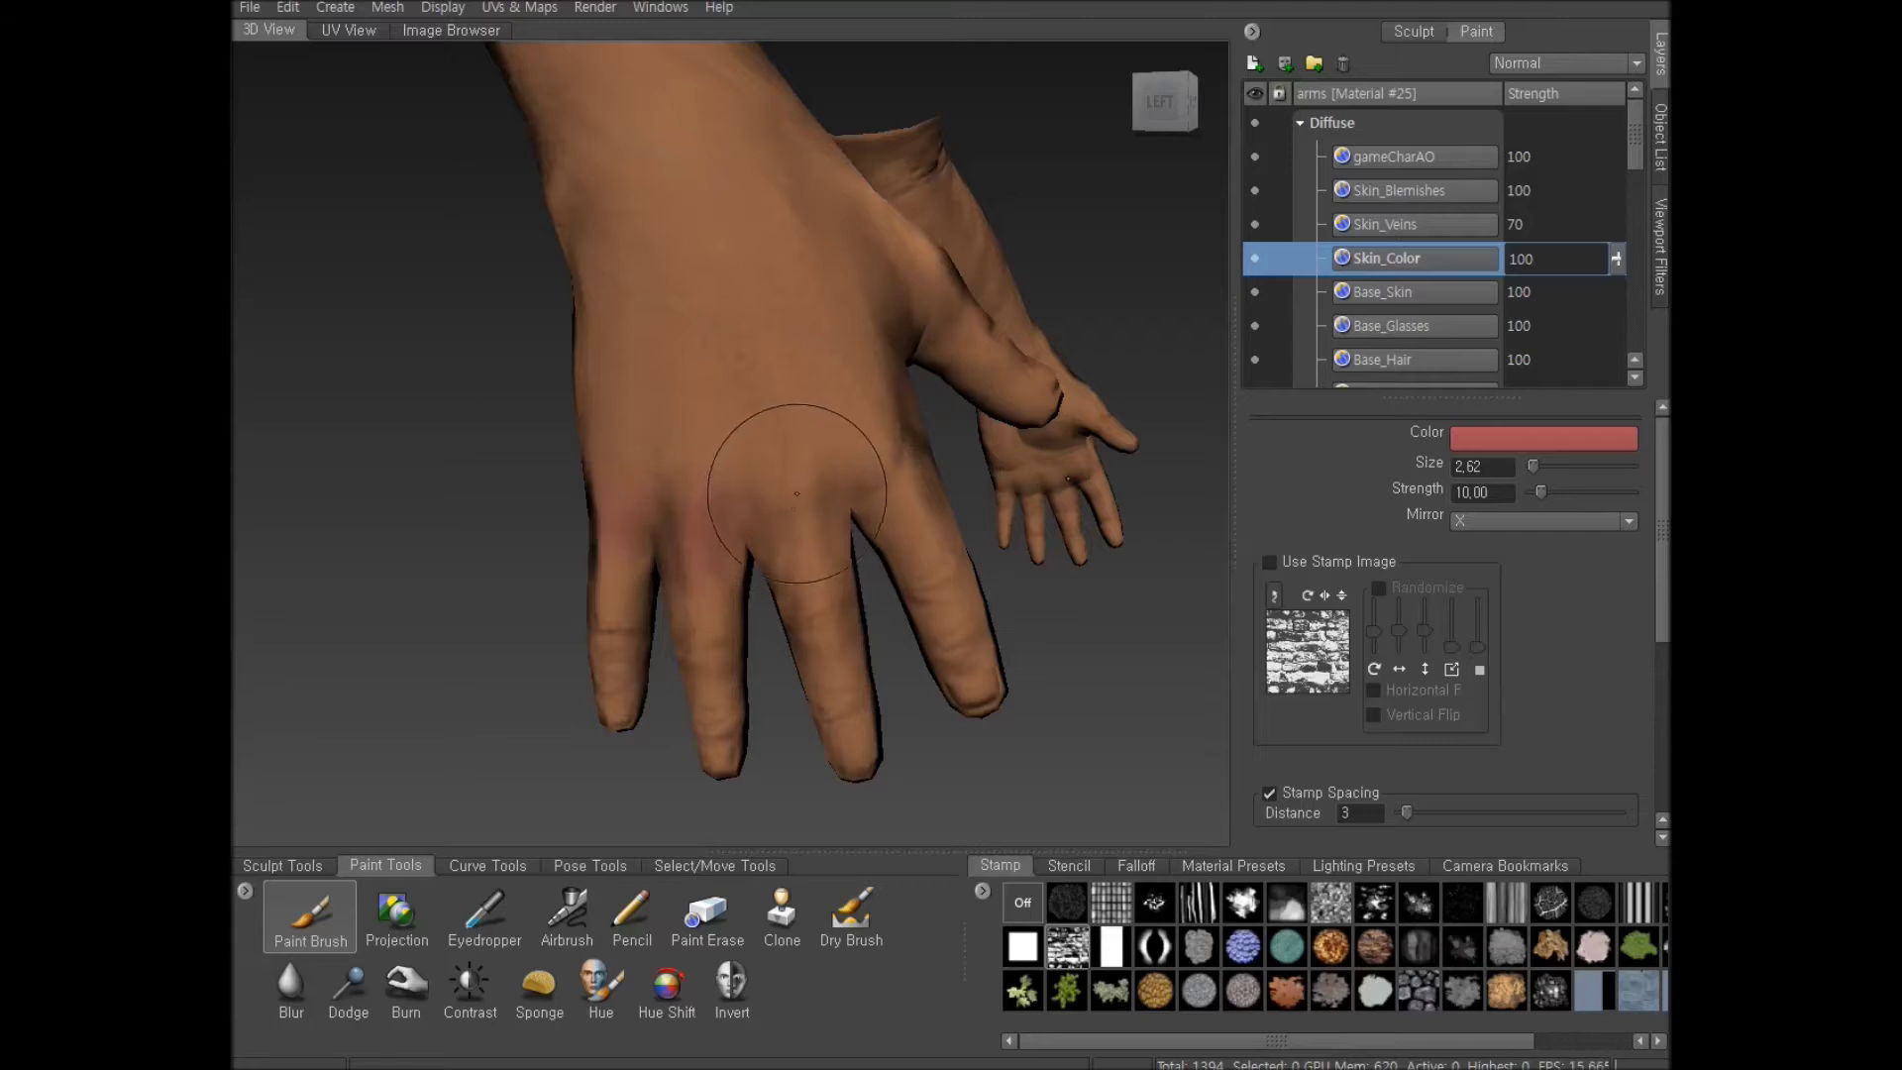
{"action": "mouse_move", "coordinate": [900, 476]}
{"action": "left_mouse_down"}
{"action": "mouse_move", "coordinate": [842, 516]}
{"action": "mouse_move", "coordinate": [778, 474]}
{"action": "left_mouse_up"}
{"action": "left_click_drag", "start_coordinate": [966, 550], "coordinate": [917, 557], "text": "alt"}
{"action": "mouse_move", "coordinate": [662, 514]}
{"action": "left_mouse_down"}
{"action": "mouse_move", "coordinate": [650, 503]}
{"action": "mouse_move", "coordinate": [671, 501]}
{"action": "left_mouse_up"}
{"action": "mouse_move", "coordinate": [871, 542]}
{"action": "left_mouse_down", "text": "alt"}
{"action": "mouse_move", "coordinate": [758, 547]}
{"action": "mouse_move", "coordinate": [868, 543]}
{"action": "left_mouse_up", "text": "alt"}
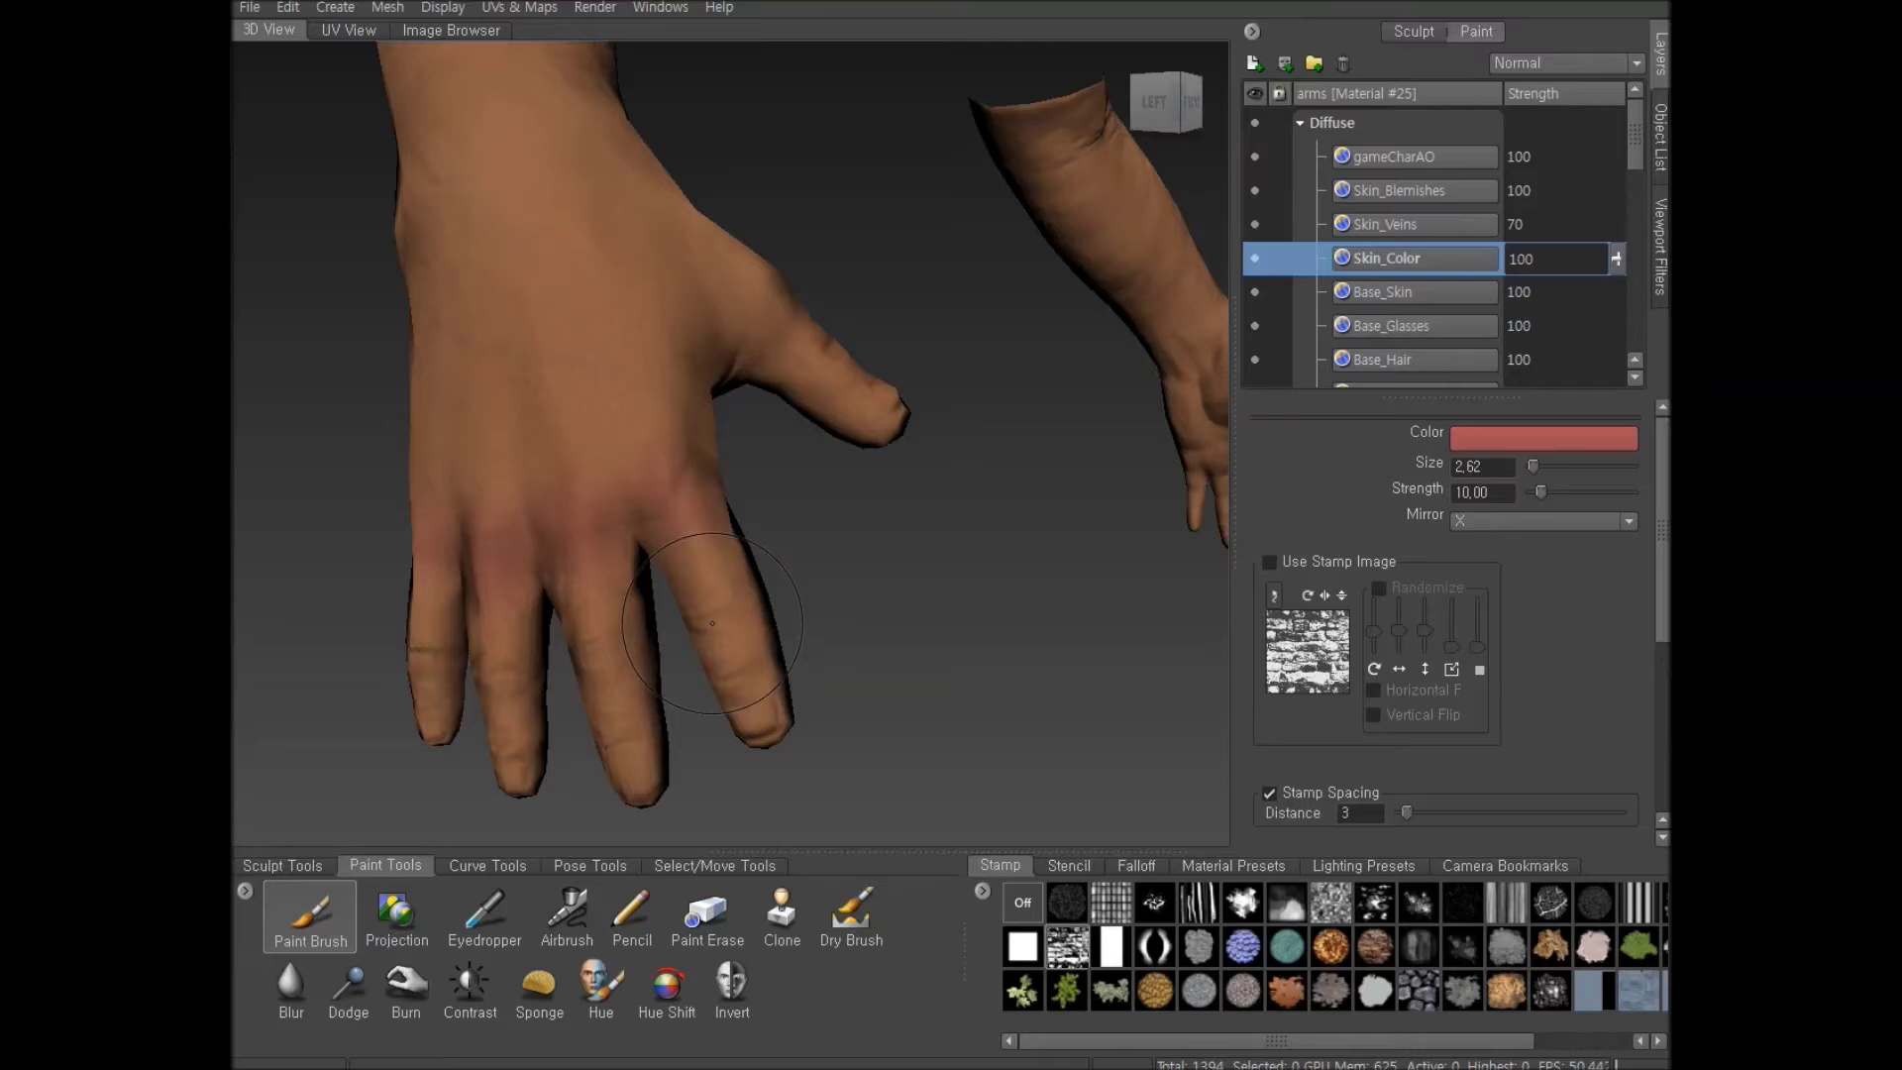
Redden the thumb's base knuckle on the back of the hand with the same brush
{"action": "left_click_drag", "start_coordinate": [773, 603], "coordinate": [629, 614], "text": "alt"}
{"action": "middle_click_drag", "start_coordinate": [295, 369], "coordinate": [548, 484], "text": "alt"}
{"action": "mouse_move", "coordinate": [547, 482]}
{"action": "left_mouse_down"}
{"action": "mouse_move", "coordinate": [580, 463]}
{"action": "mouse_move", "coordinate": [555, 487]}
{"action": "mouse_move", "coordinate": [684, 491]}
{"action": "mouse_move", "coordinate": [745, 517]}
{"action": "left_mouse_up"}
{"action": "right_click_drag", "start_coordinate": [894, 570], "coordinate": [958, 547], "text": "alt"}
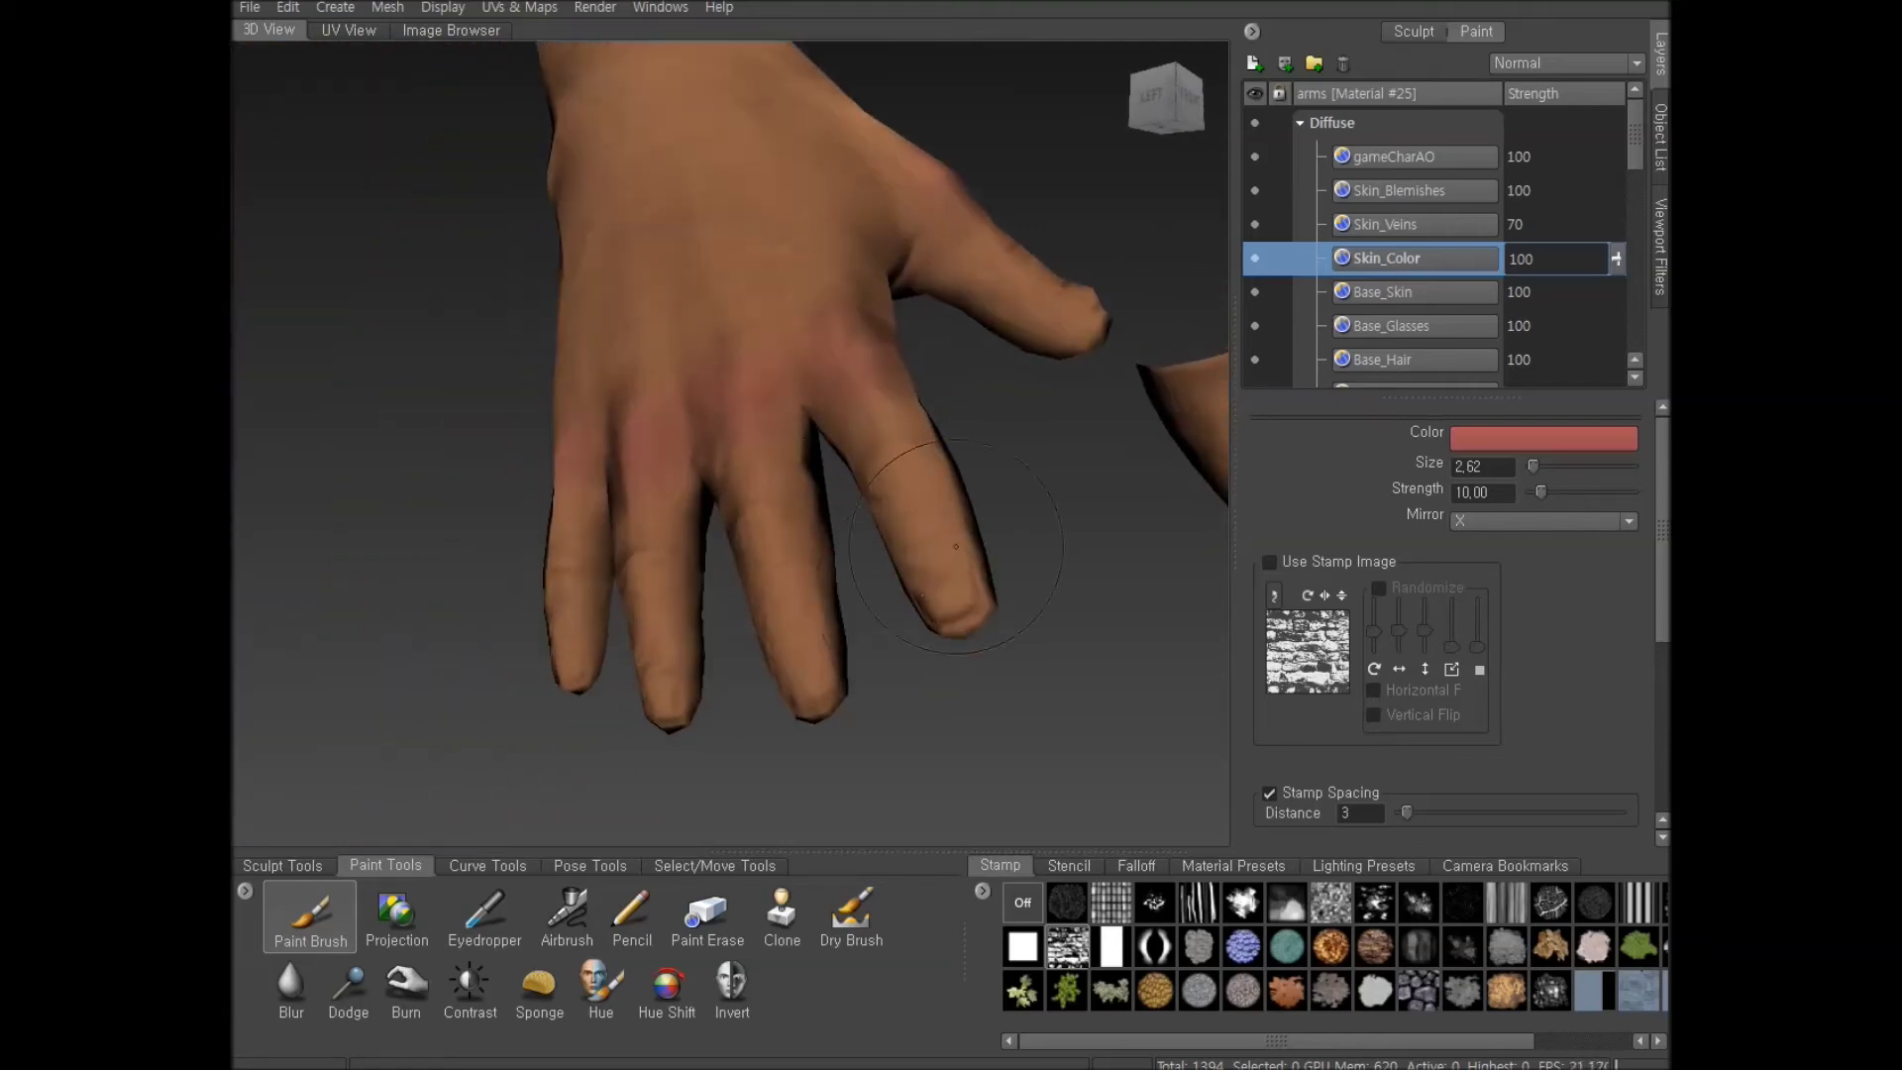
Reduce the brush size to 1.55 and paint red on the middle joints of the fingers and thumb
{"action": "mouse_move", "coordinate": [891, 460]}
{"action": "left_mouse_down", "text": "alt"}
{"action": "mouse_move", "coordinate": [807, 573]}
{"action": "mouse_move", "coordinate": [790, 665]}
{"action": "left_mouse_up", "text": "alt"}
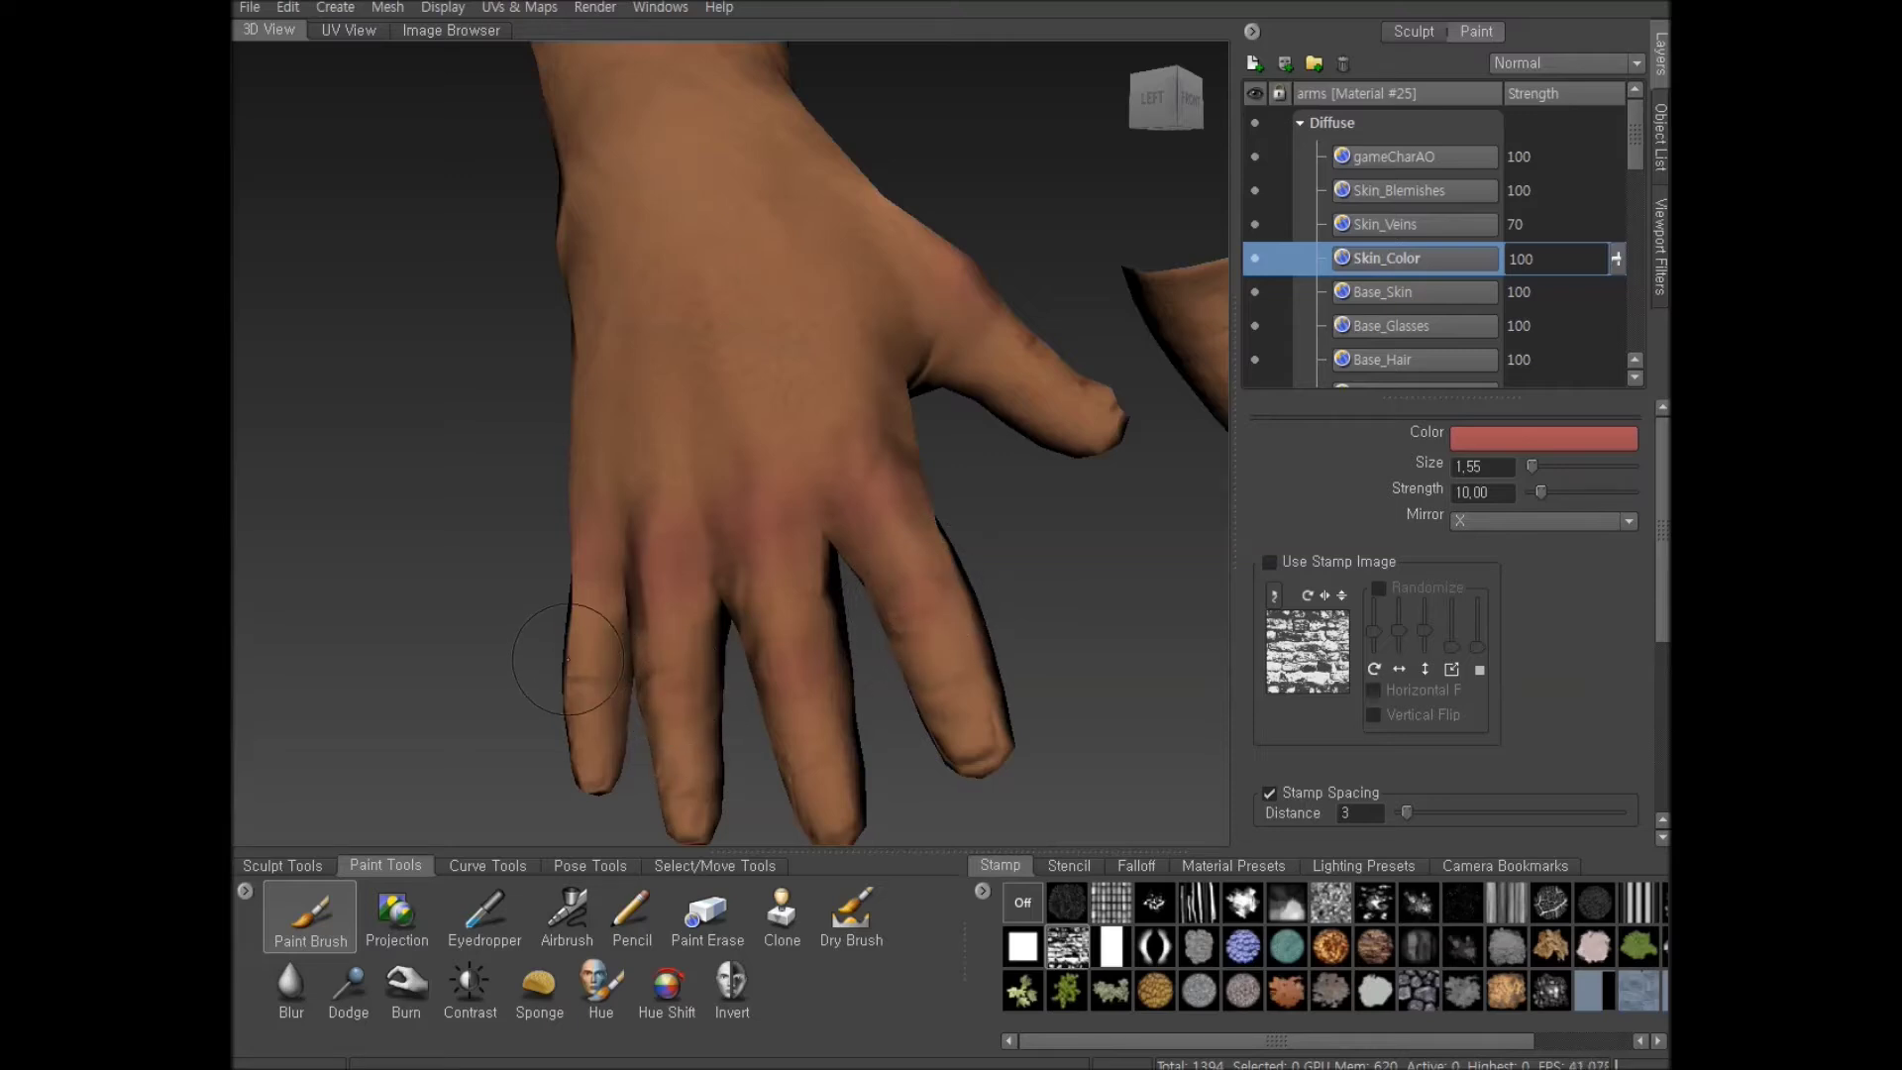
{"action": "left_click_drag", "start_coordinate": [854, 540], "coordinate": [696, 565], "text": "alt"}
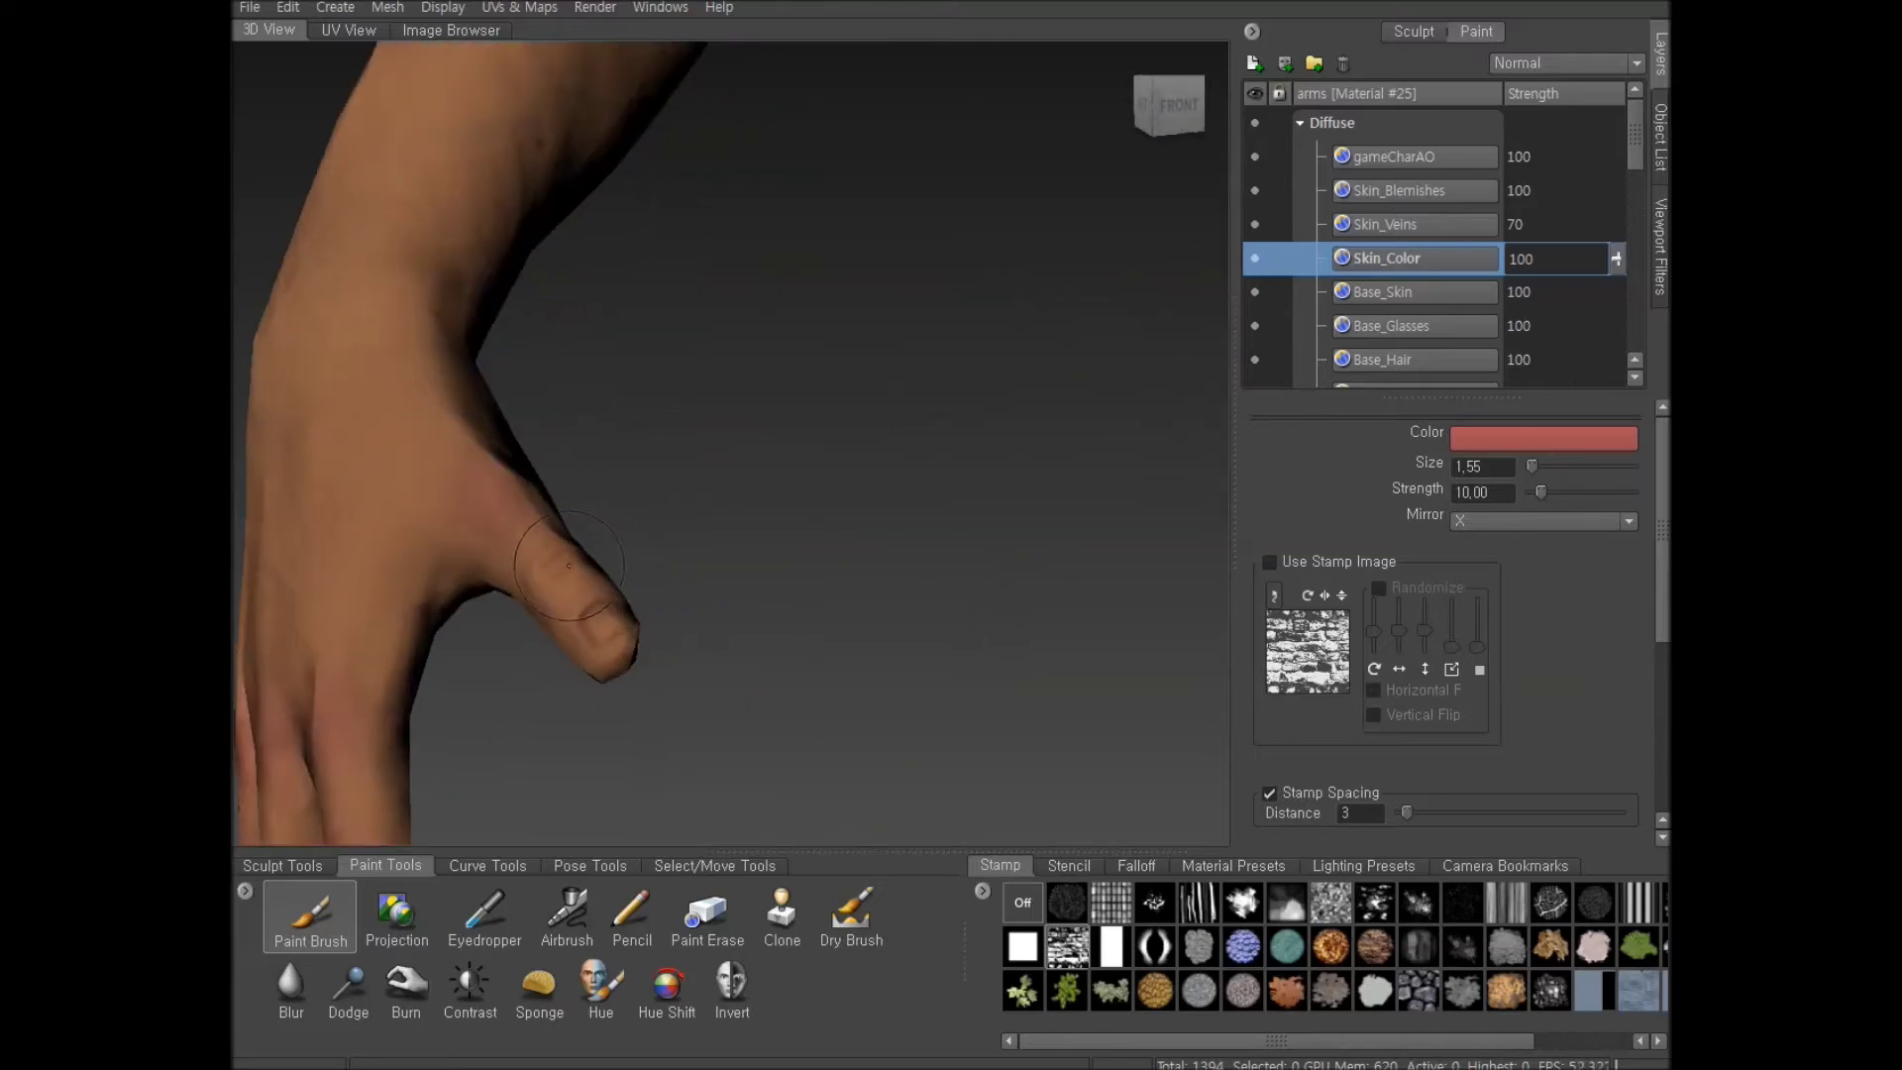
{"action": "mouse_move", "coordinate": [624, 628]}
{"action": "left_mouse_down", "text": "alt"}
{"action": "mouse_move", "coordinate": [726, 593]}
{"action": "mouse_move", "coordinate": [683, 763]}
{"action": "mouse_move", "coordinate": [815, 579]}
{"action": "mouse_move", "coordinate": [805, 406]}
{"action": "mouse_move", "coordinate": [948, 505]}
{"action": "left_mouse_up", "text": "alt"}
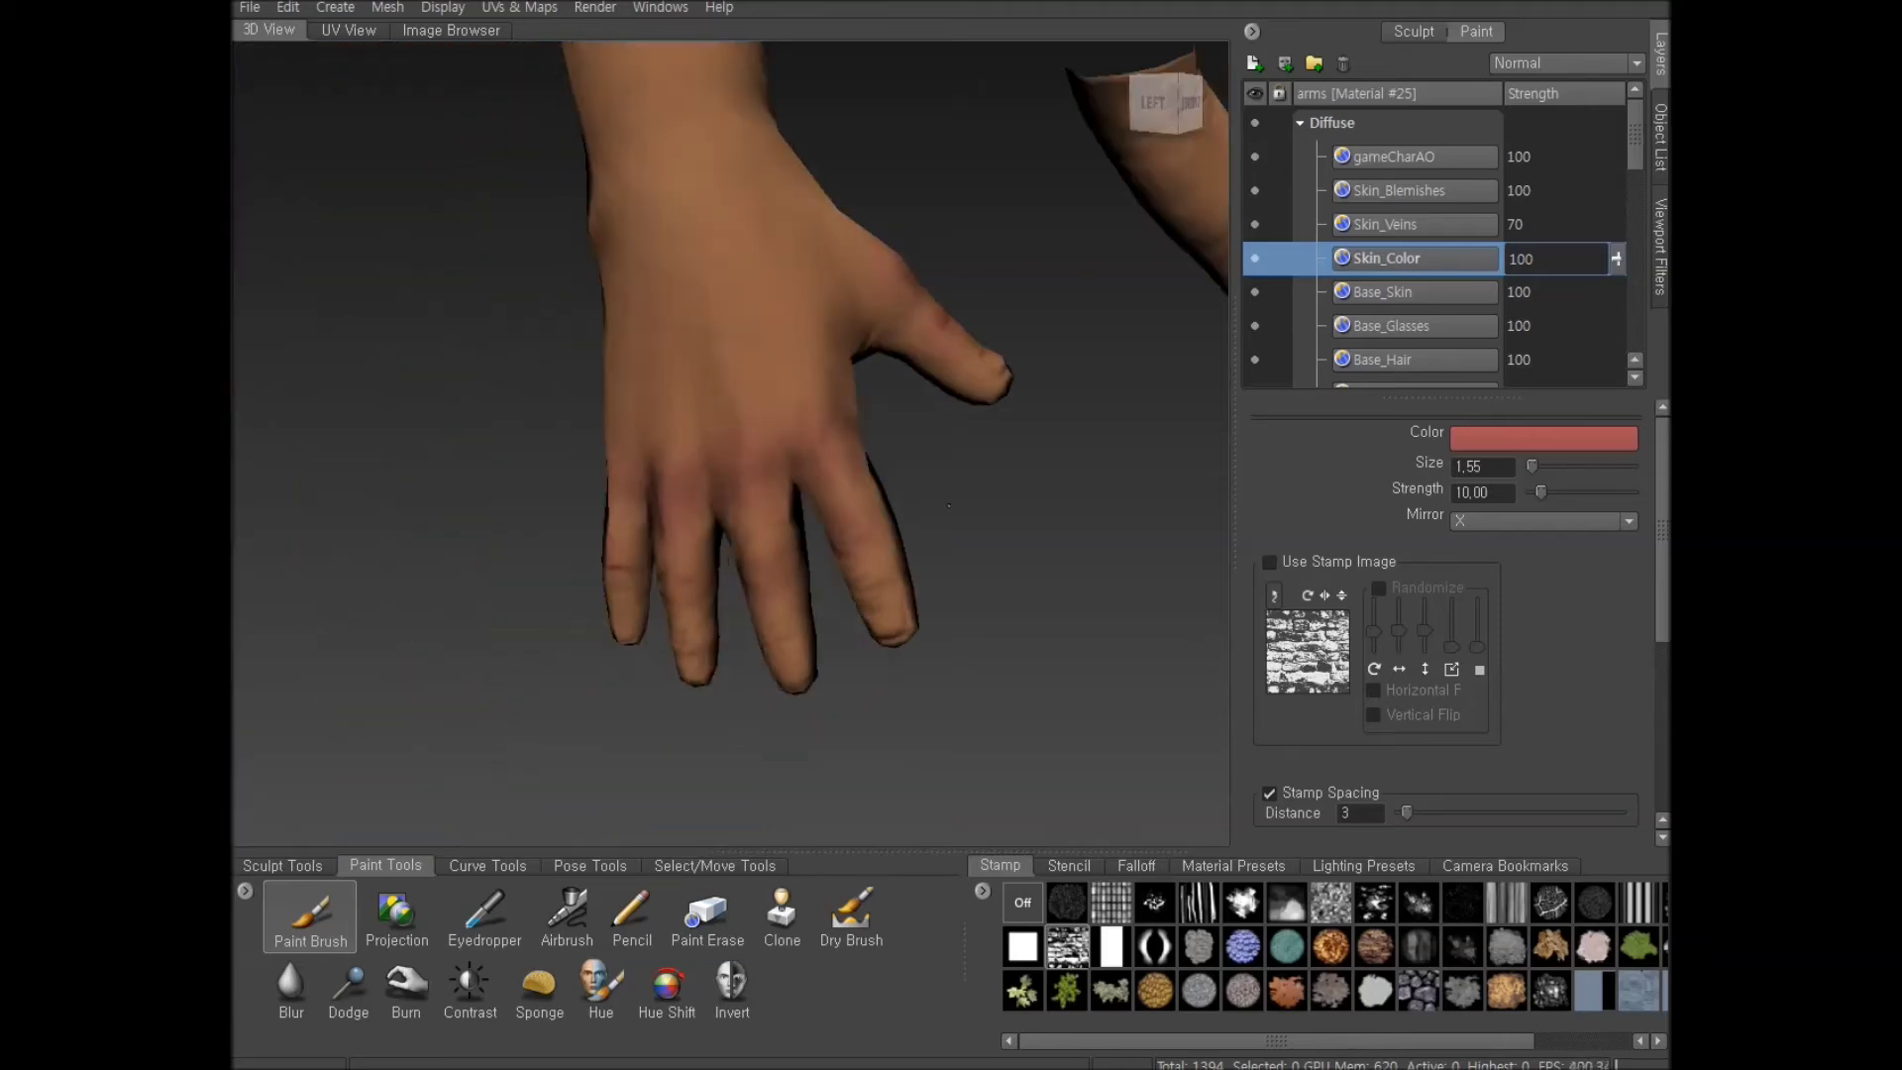
{"action": "left_click_drag", "start_coordinate": [806, 331], "coordinate": [845, 391], "text": "alt"}
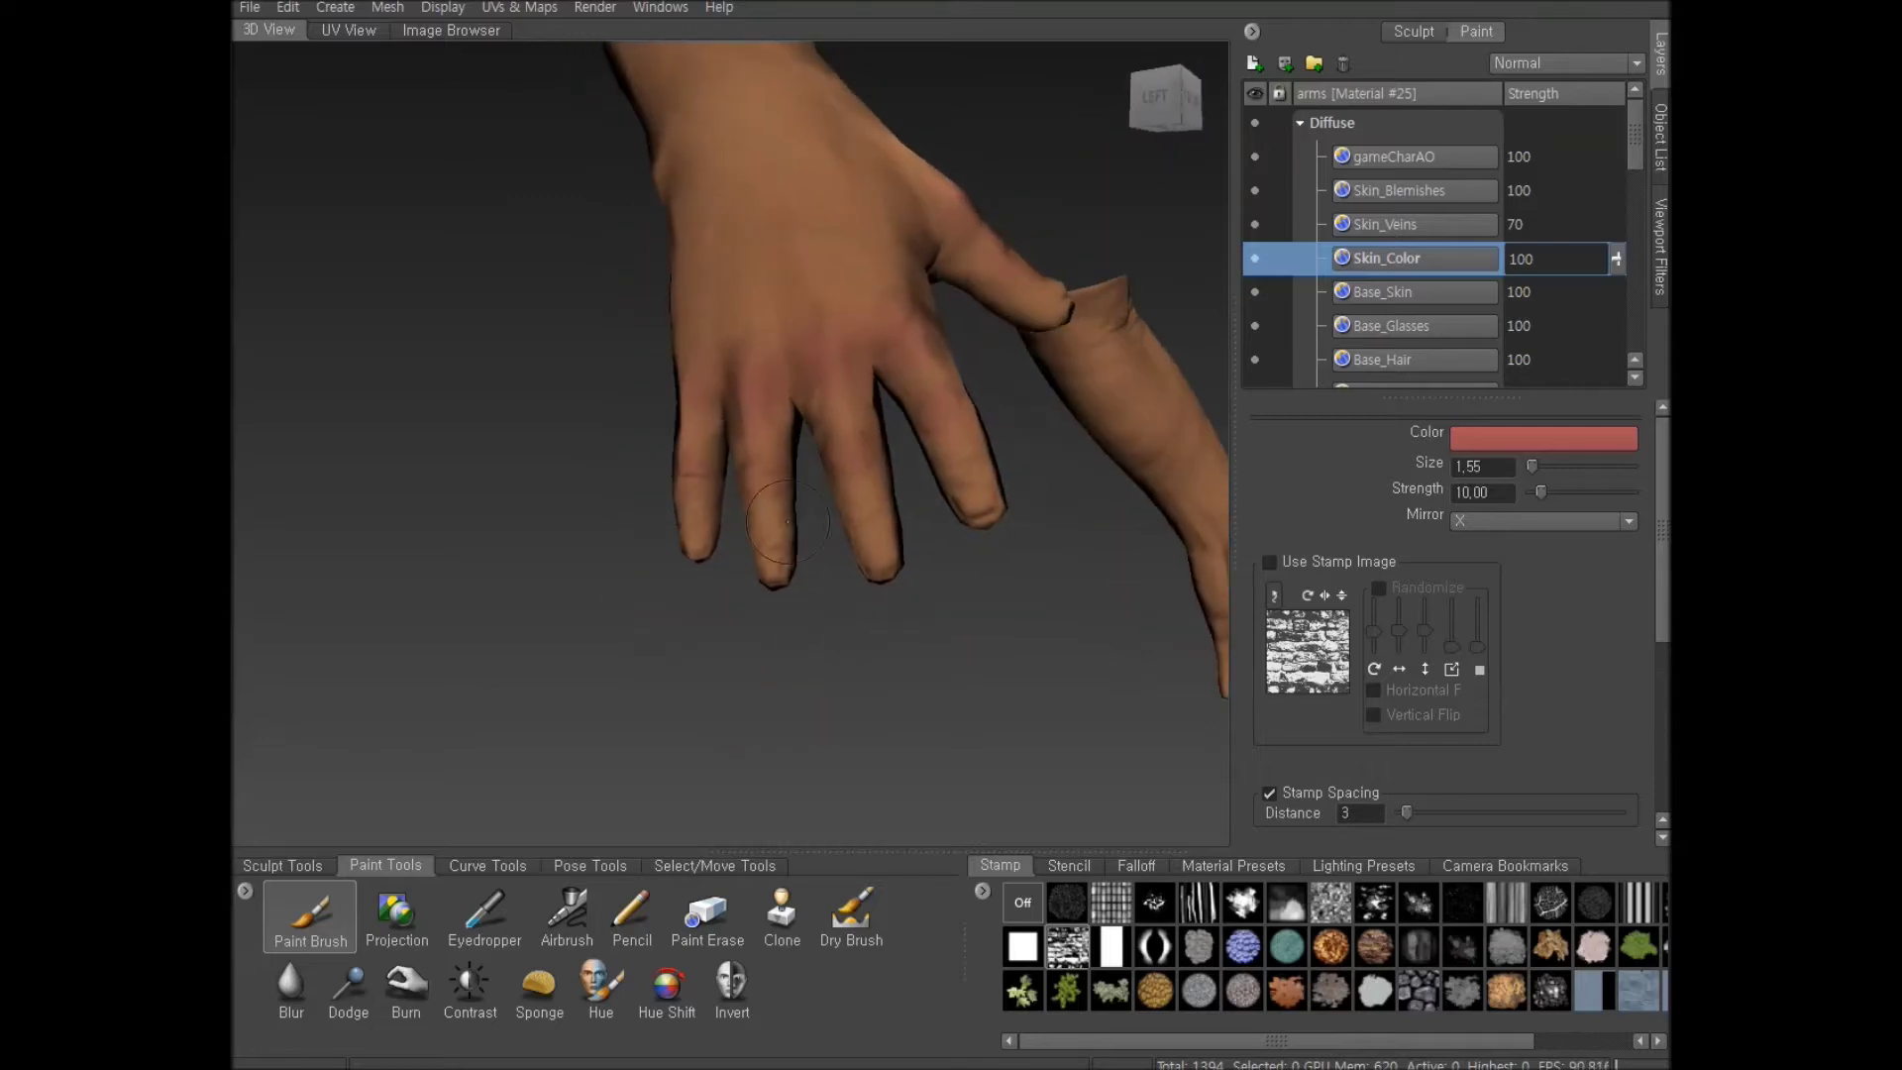
{"action": "right_click_drag", "start_coordinate": [788, 522], "coordinate": [852, 530], "text": "alt"}
{"action": "mouse_move", "coordinate": [703, 511]}
{"action": "left_mouse_down"}
{"action": "mouse_move", "coordinate": [674, 485]}
{"action": "mouse_move", "coordinate": [780, 486]}
{"action": "left_mouse_up"}
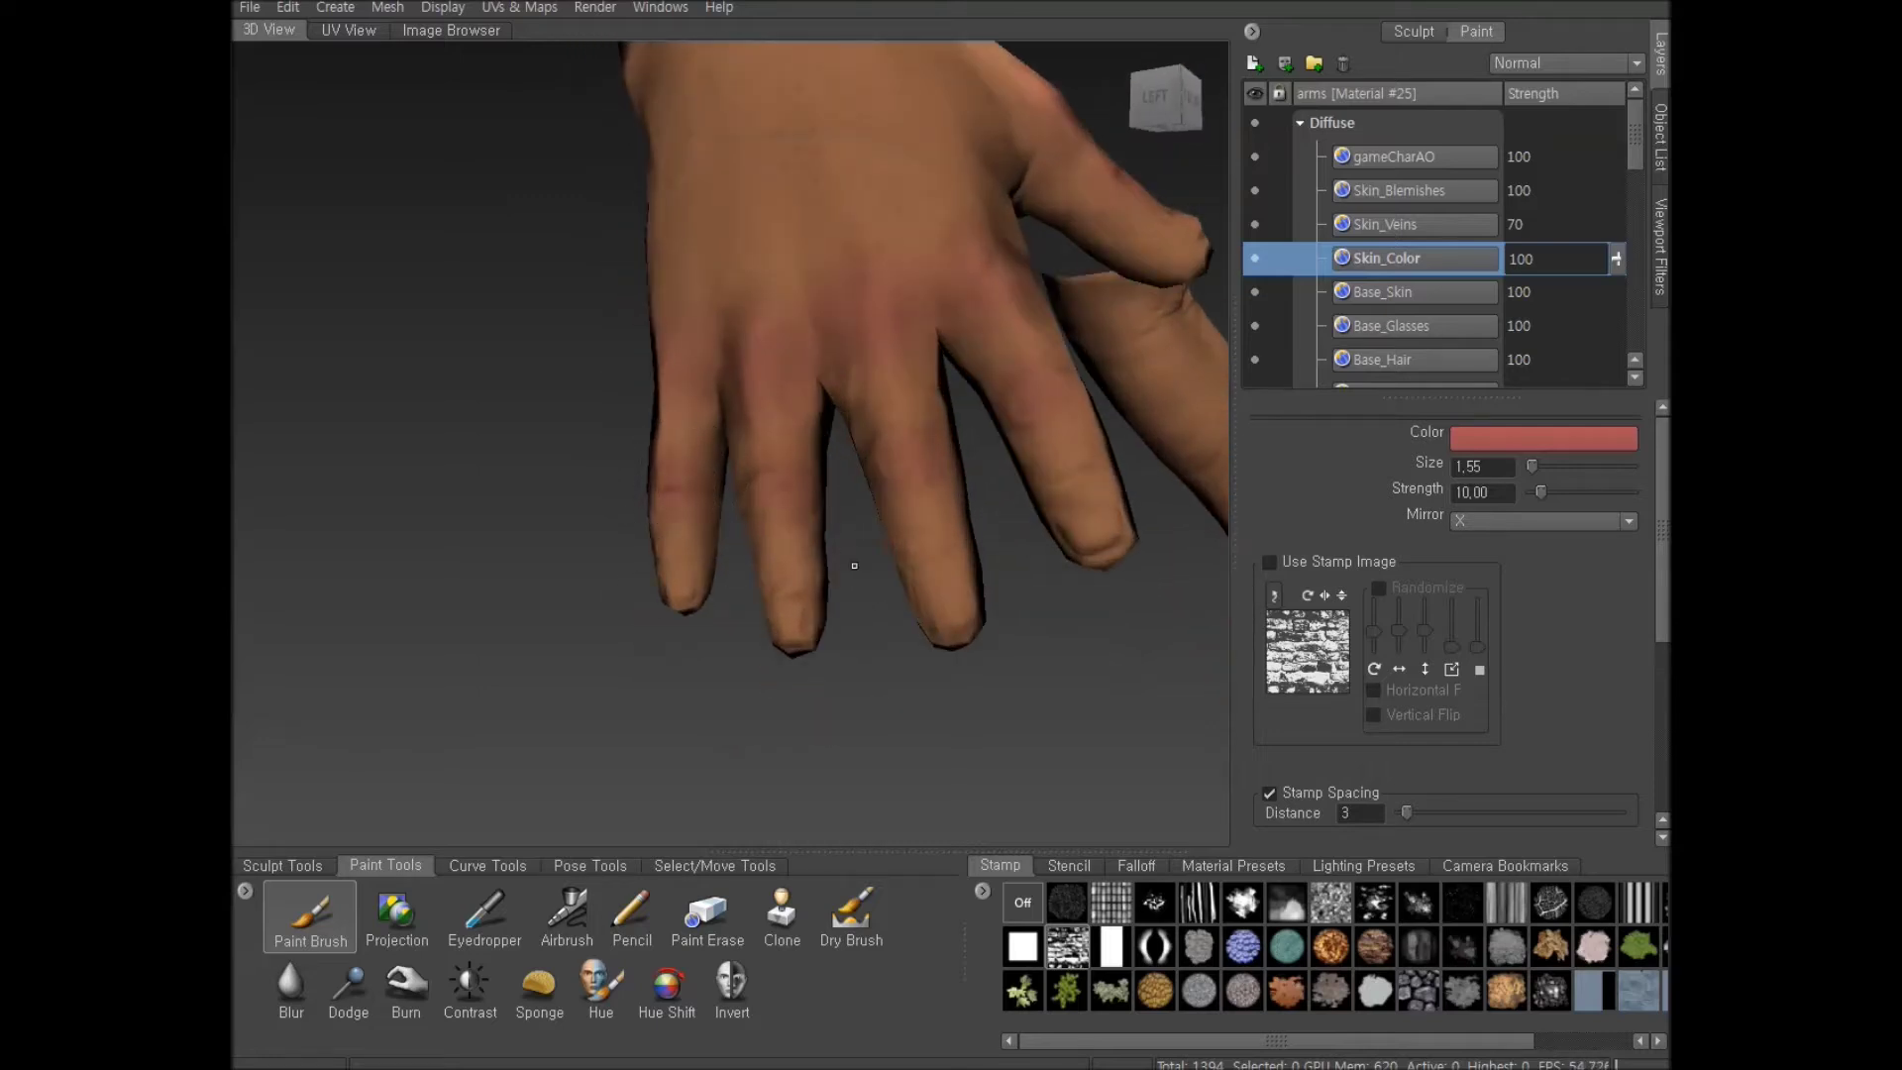
Paint red on the fingertips from the back of the hand, keeping brush size 1.55
{"action": "left_click_drag", "start_coordinate": [854, 566], "coordinate": [692, 561], "text": "alt"}
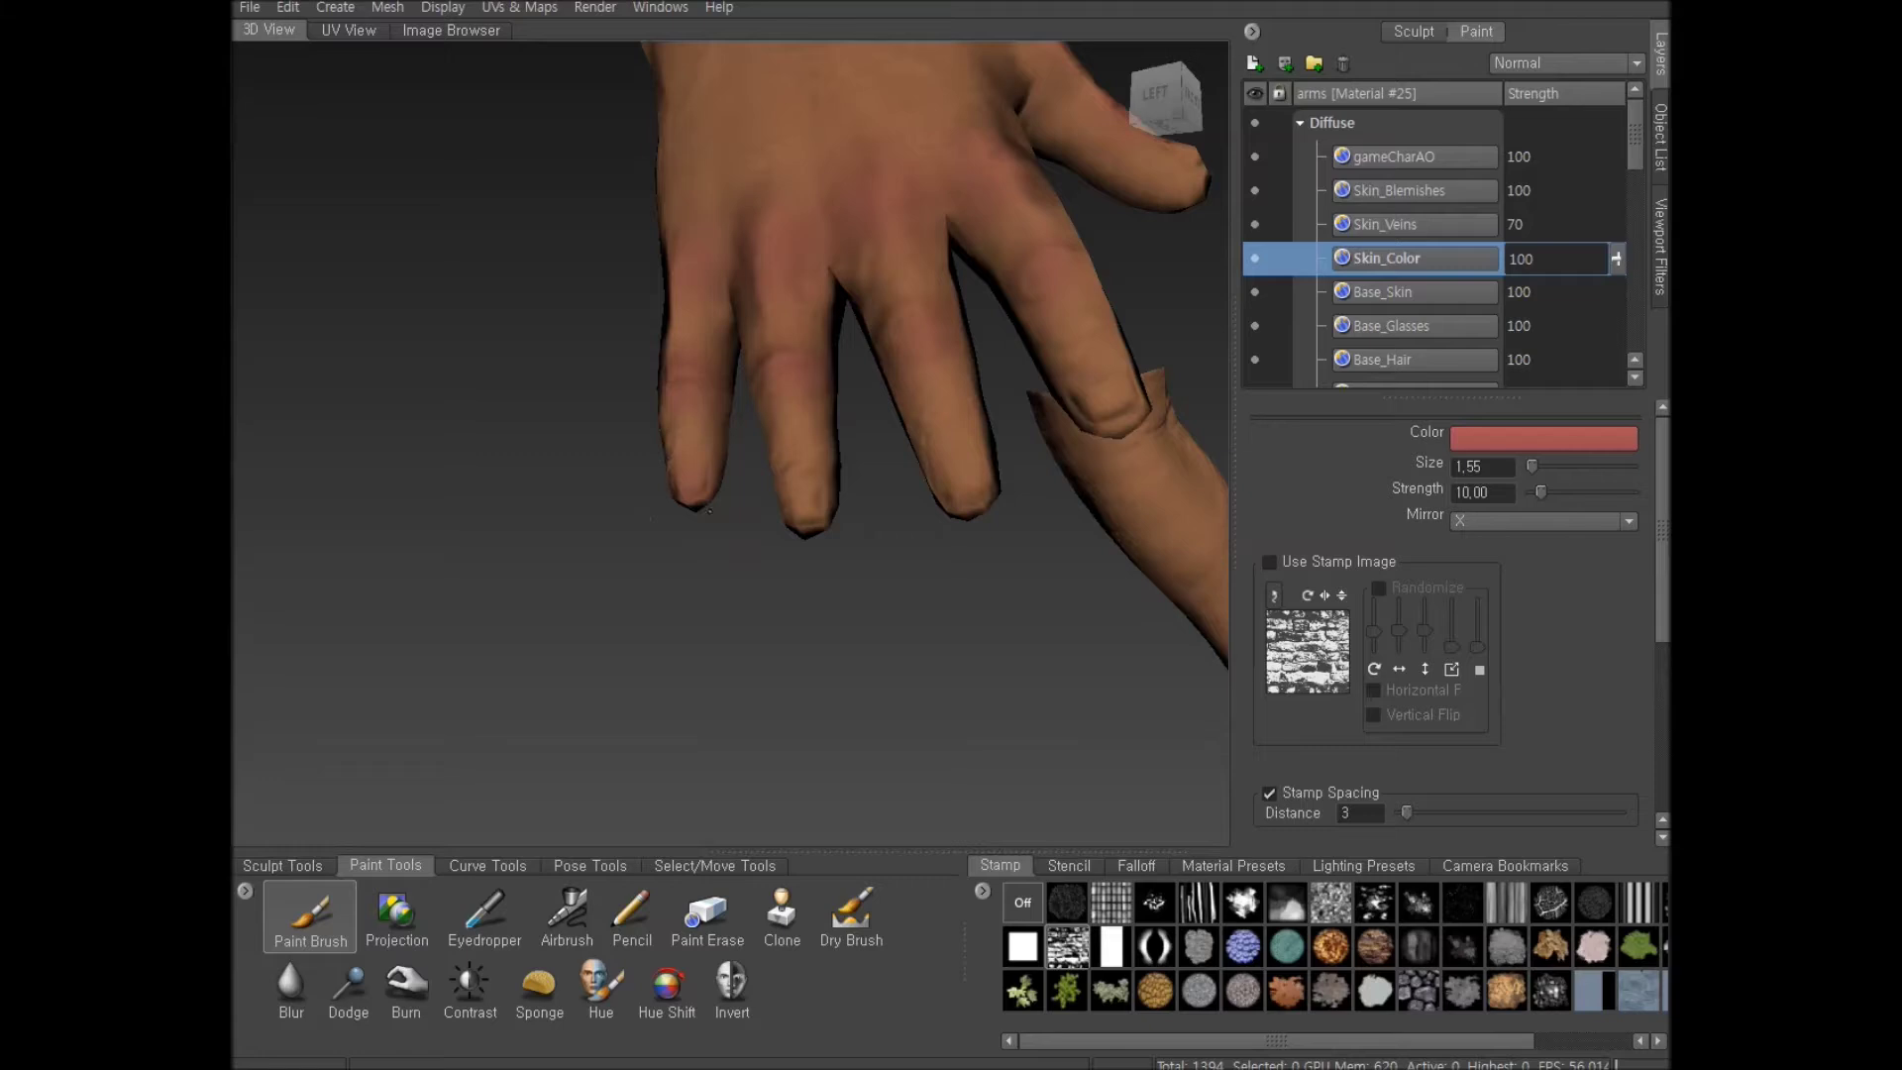
{"action": "left_click_drag", "start_coordinate": [712, 511], "coordinate": [730, 507]}
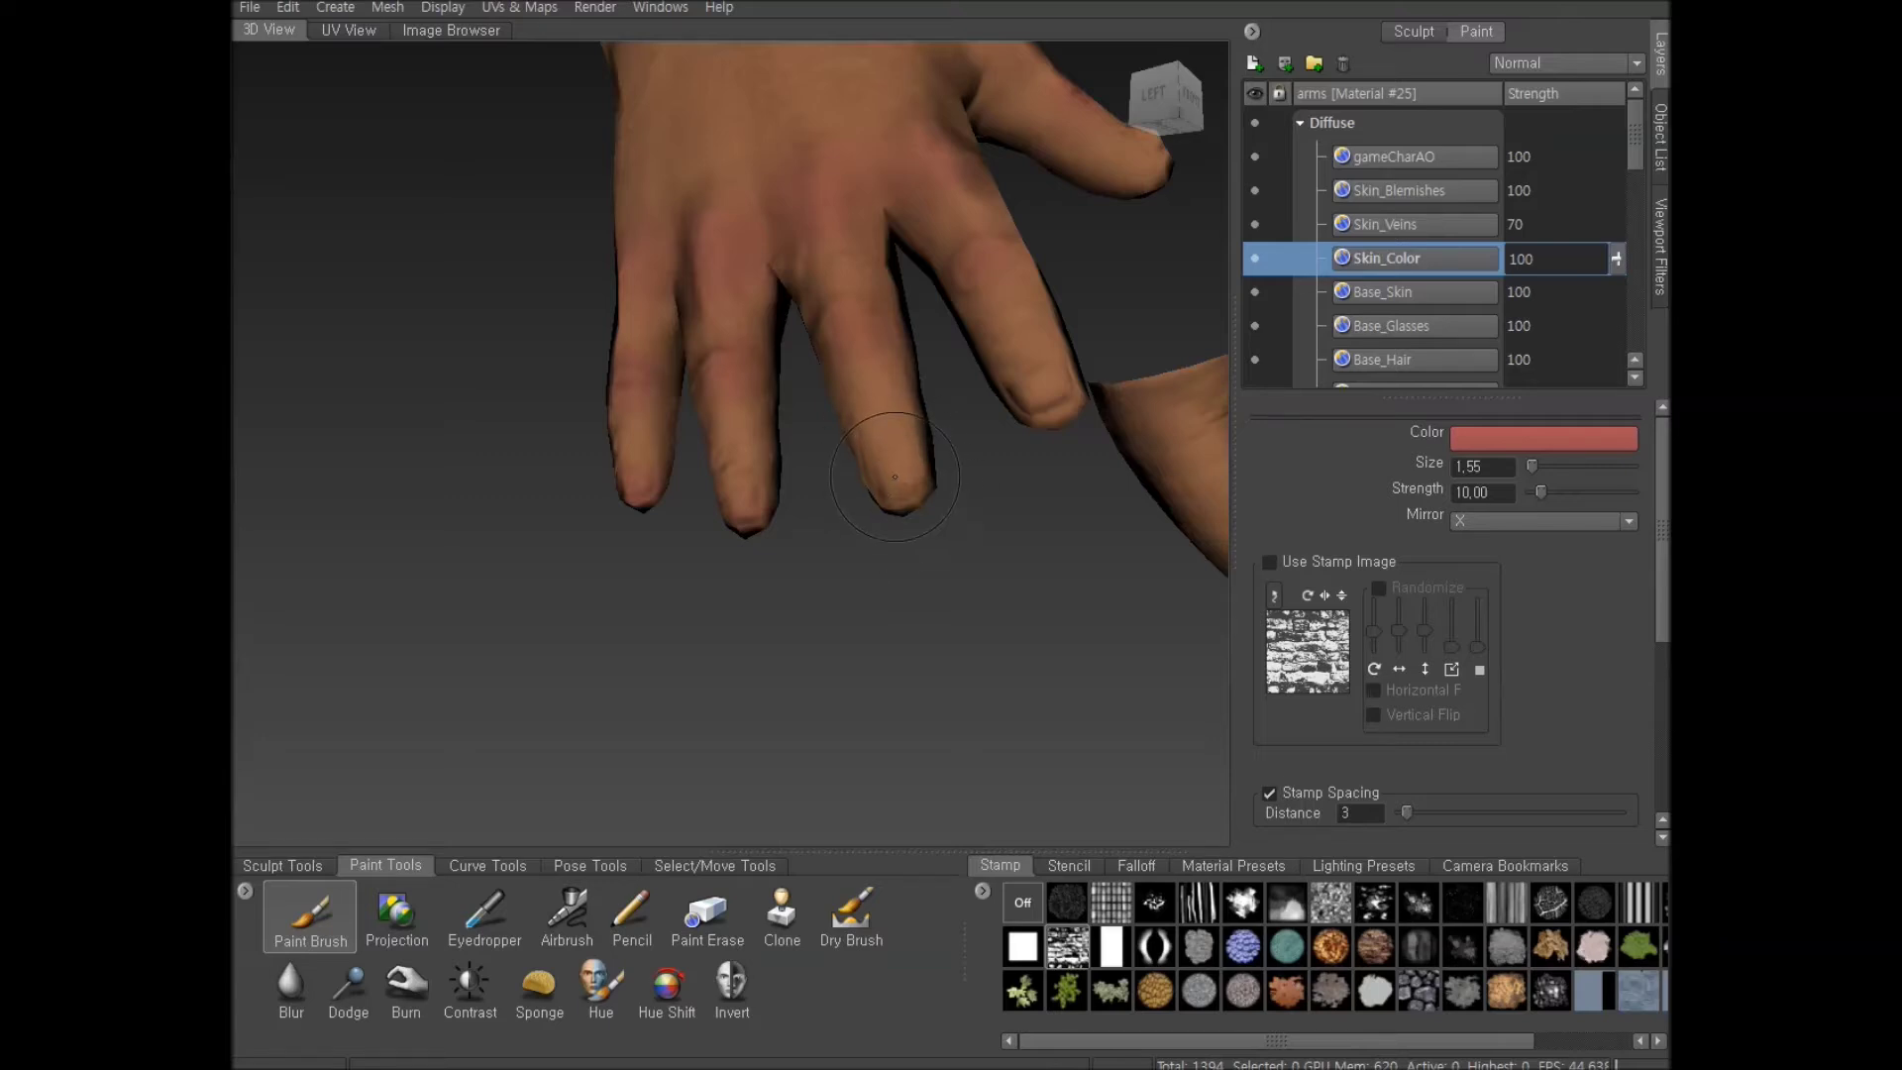
{"action": "left_click_drag", "start_coordinate": [967, 502], "coordinate": [876, 487], "text": "alt"}
{"action": "left_click_drag", "start_coordinate": [799, 566], "coordinate": [762, 456], "text": "alt"}
{"action": "mouse_move", "coordinate": [665, 563]}
{"action": "left_mouse_down", "text": "alt"}
{"action": "mouse_move", "coordinate": [892, 381]}
{"action": "mouse_move", "coordinate": [896, 328]}
{"action": "mouse_move", "coordinate": [942, 390]}
{"action": "mouse_move", "coordinate": [990, 327]}
{"action": "mouse_move", "coordinate": [733, 368]}
{"action": "mouse_move", "coordinate": [874, 313]}
{"action": "mouse_move", "coordinate": [922, 327]}
{"action": "mouse_move", "coordinate": [829, 361]}
{"action": "mouse_move", "coordinate": [863, 269]}
{"action": "mouse_move", "coordinate": [937, 374]}
{"action": "mouse_move", "coordinate": [828, 317]}
{"action": "mouse_move", "coordinate": [782, 396]}
{"action": "left_mouse_up", "text": "alt"}
{"action": "left_click_drag", "start_coordinate": [780, 683], "coordinate": [865, 637], "text": "alt"}
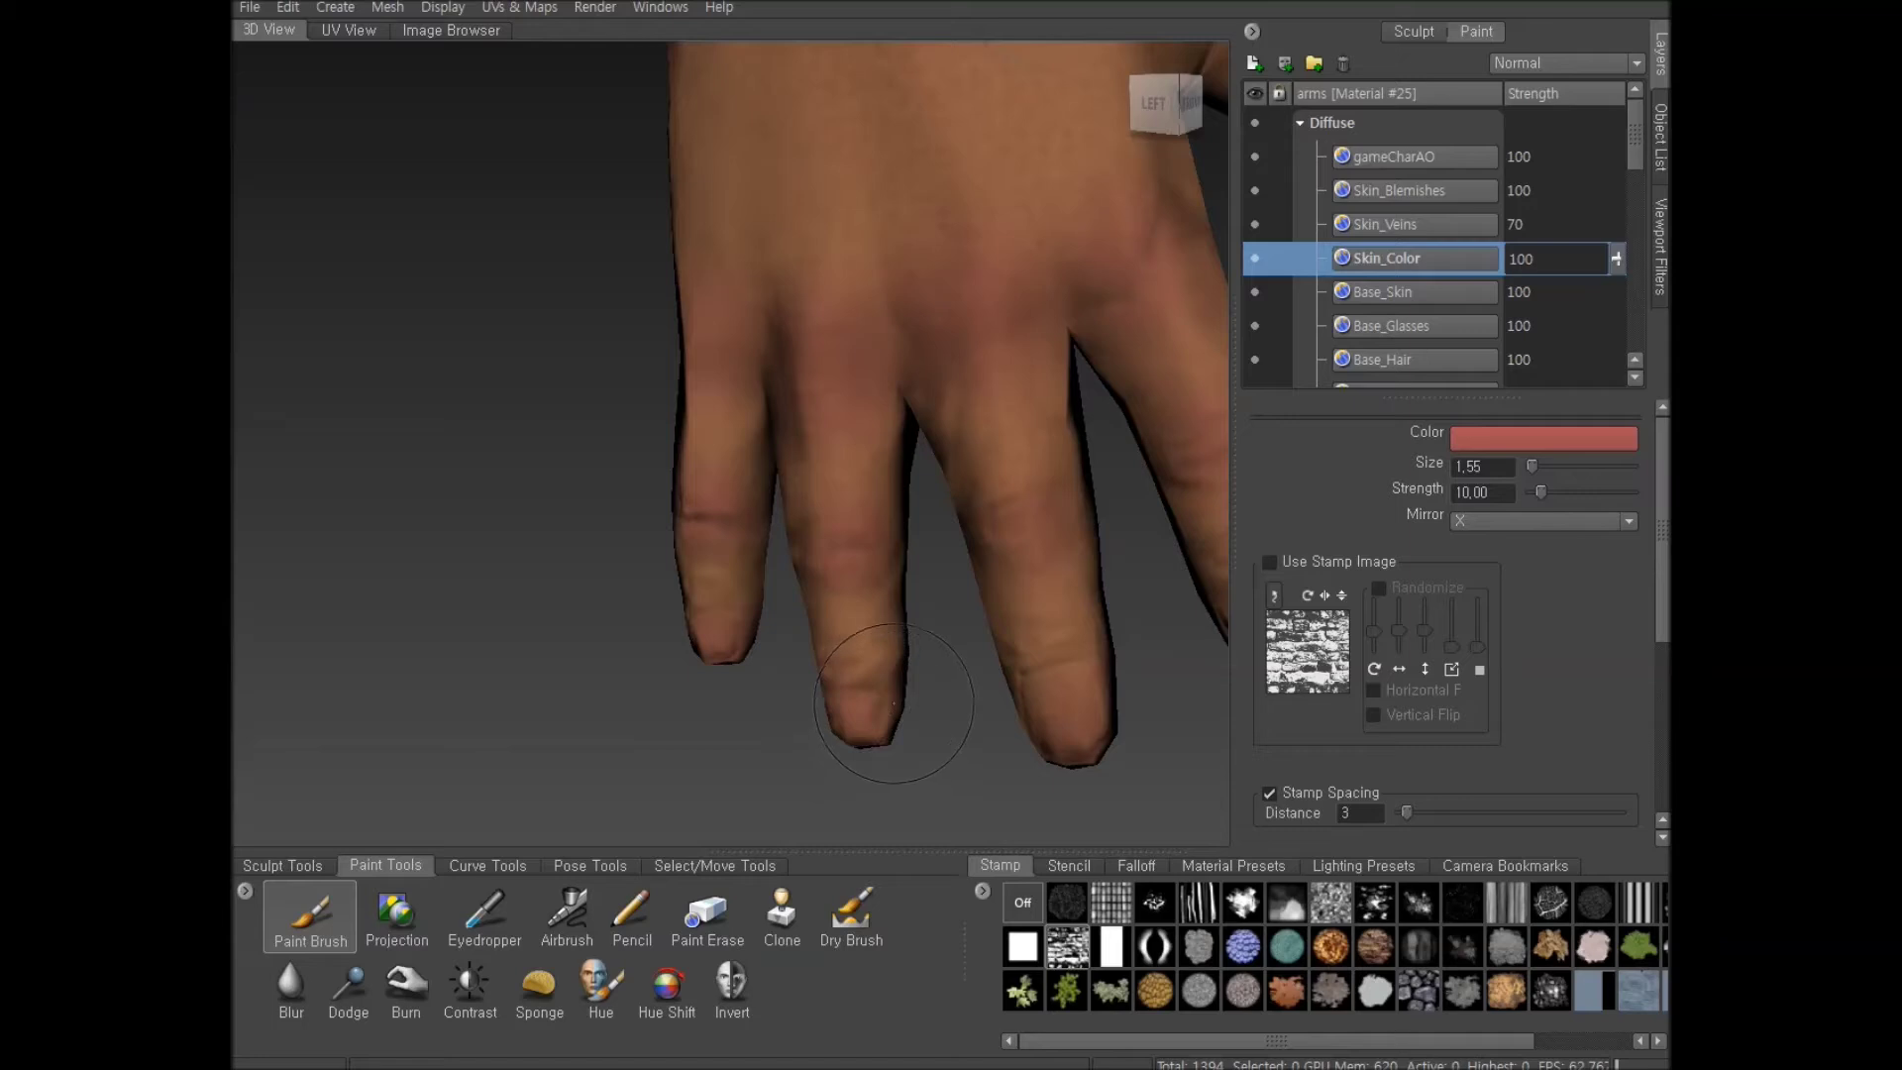
{"action": "scroll", "coordinate": [894, 703], "scroll_direction": "down", "scroll_amount": 5}
{"action": "scroll", "coordinate": [931, 624], "scroll_direction": "up", "scroll_amount": 3}
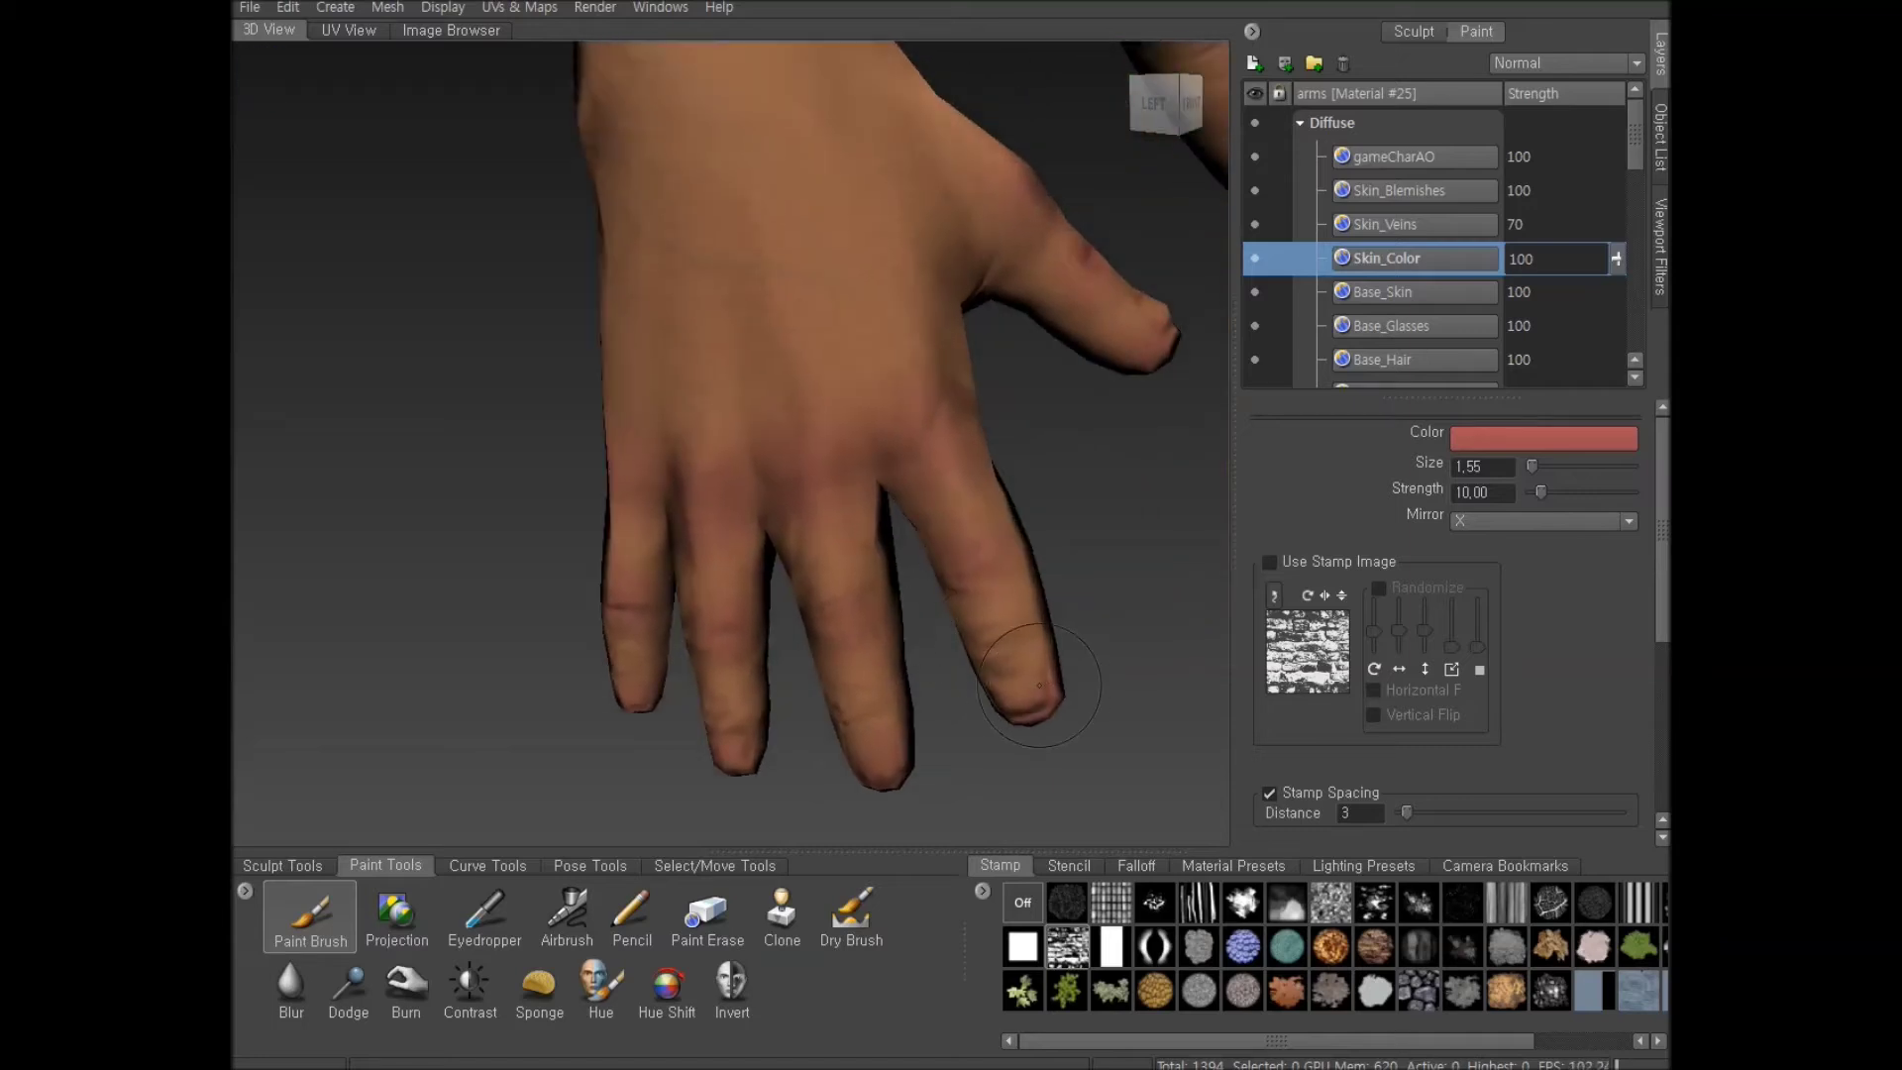
{"action": "scroll", "coordinate": [889, 411], "scroll_direction": "down", "scroll_amount": 2}
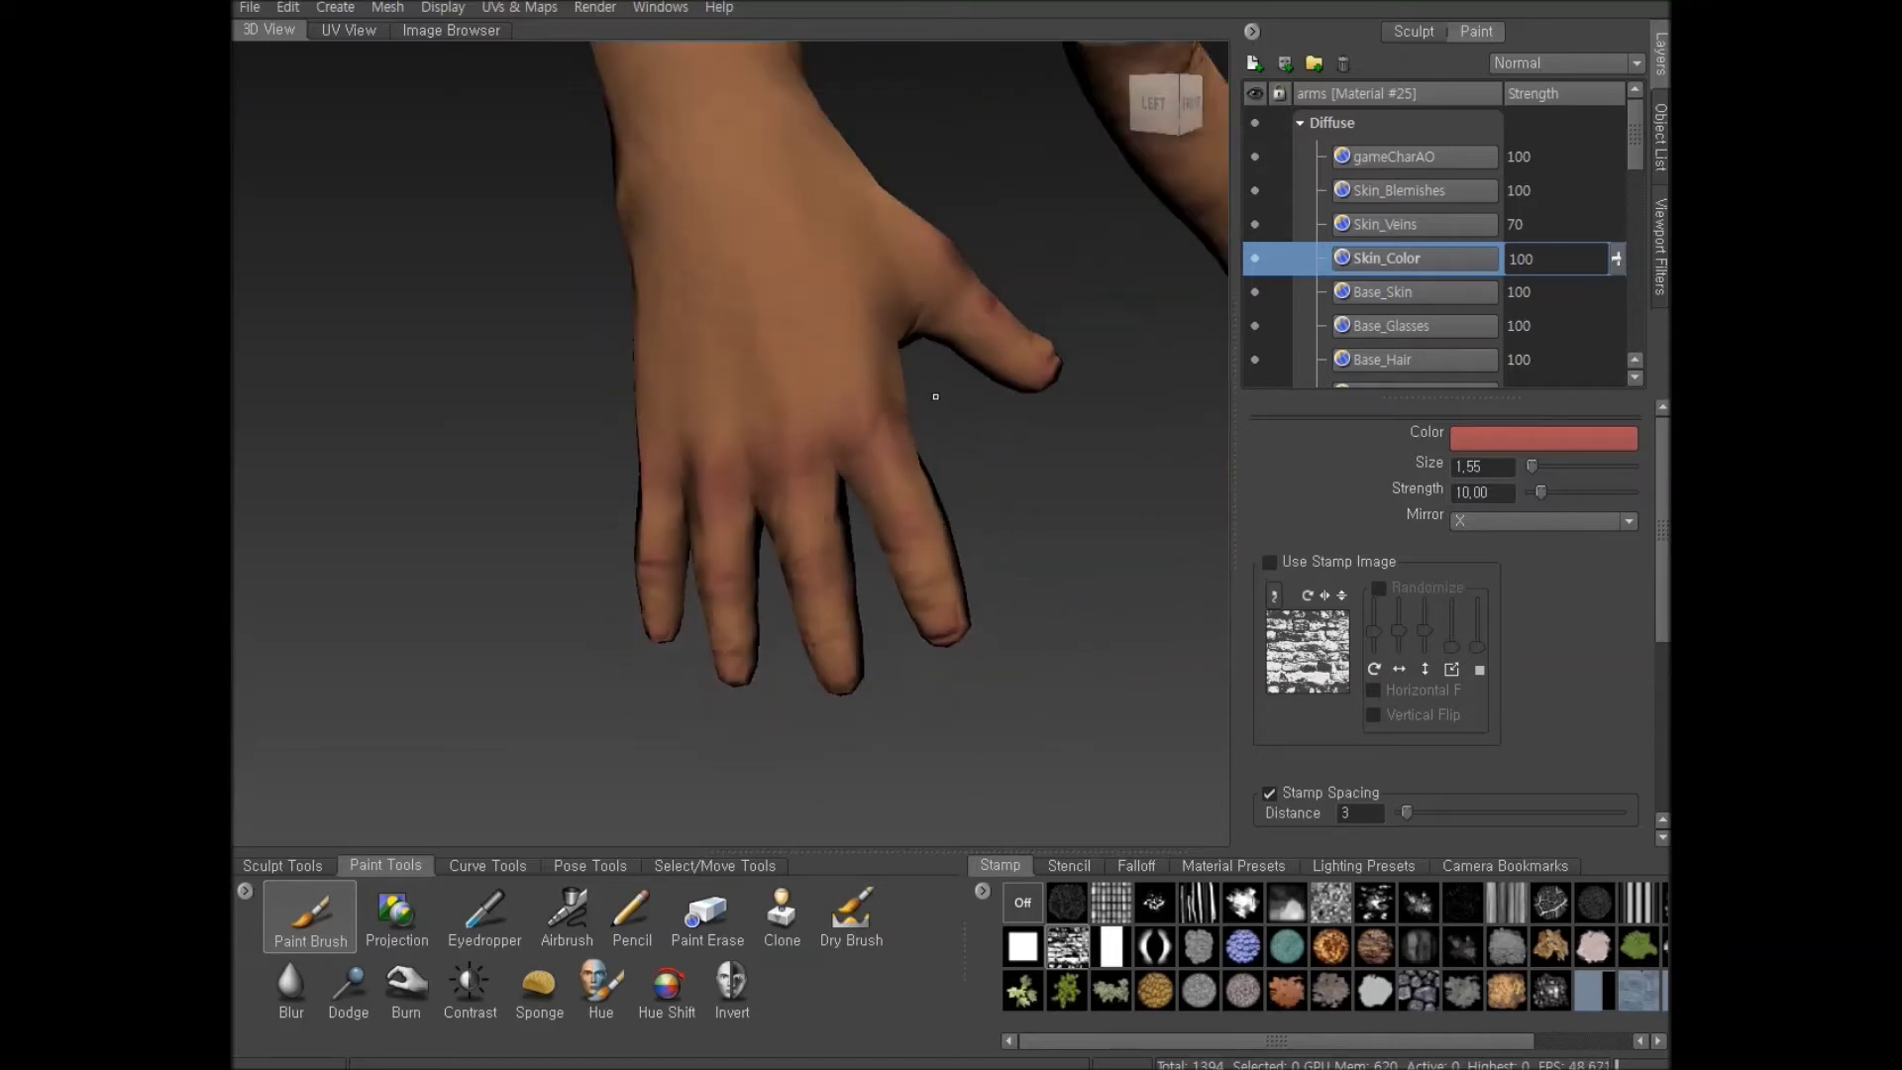
Paint red into the skin web between the thumb and the index finger on the palm side
{"action": "scroll", "coordinate": [918, 397], "scroll_direction": "up", "scroll_amount": 2}
{"action": "left_click_drag", "start_coordinate": [984, 503], "coordinate": [895, 414], "text": "alt"}
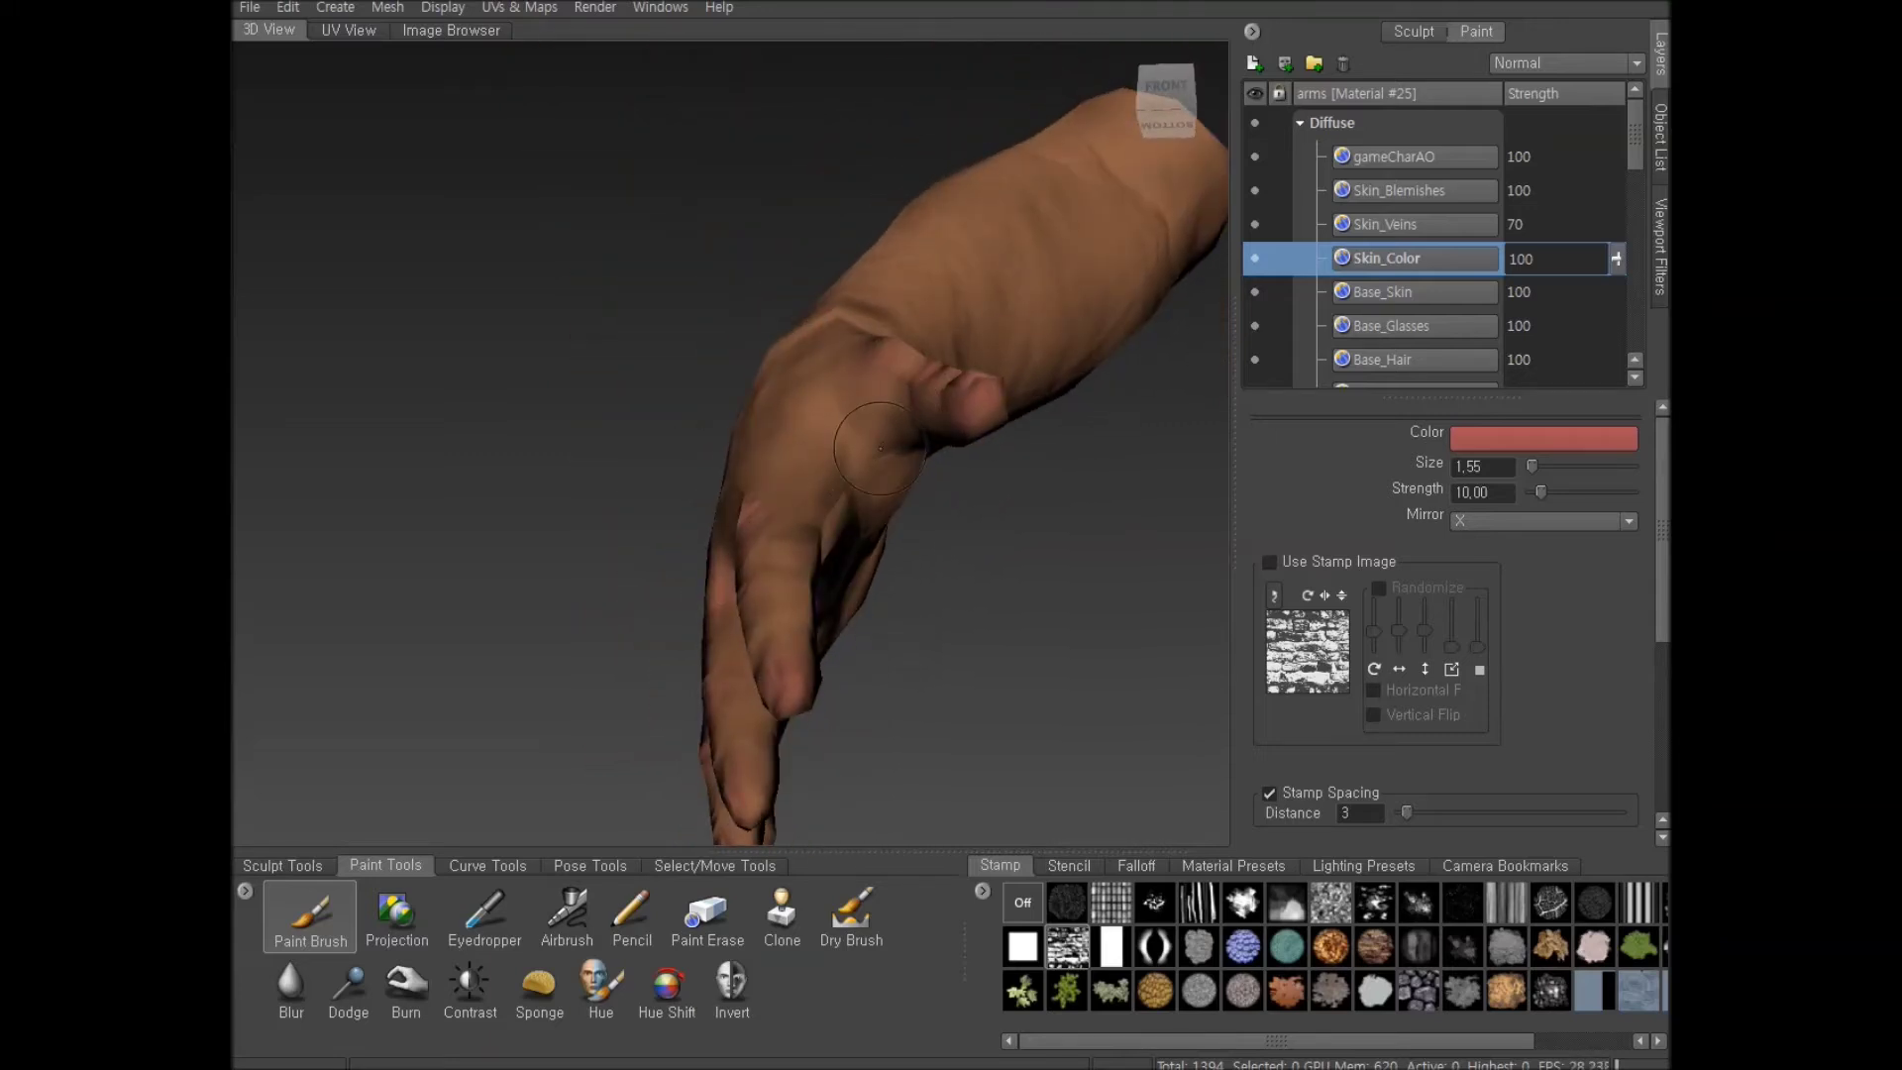
{"action": "scroll", "coordinate": [880, 448], "scroll_direction": "up", "scroll_amount": 5}
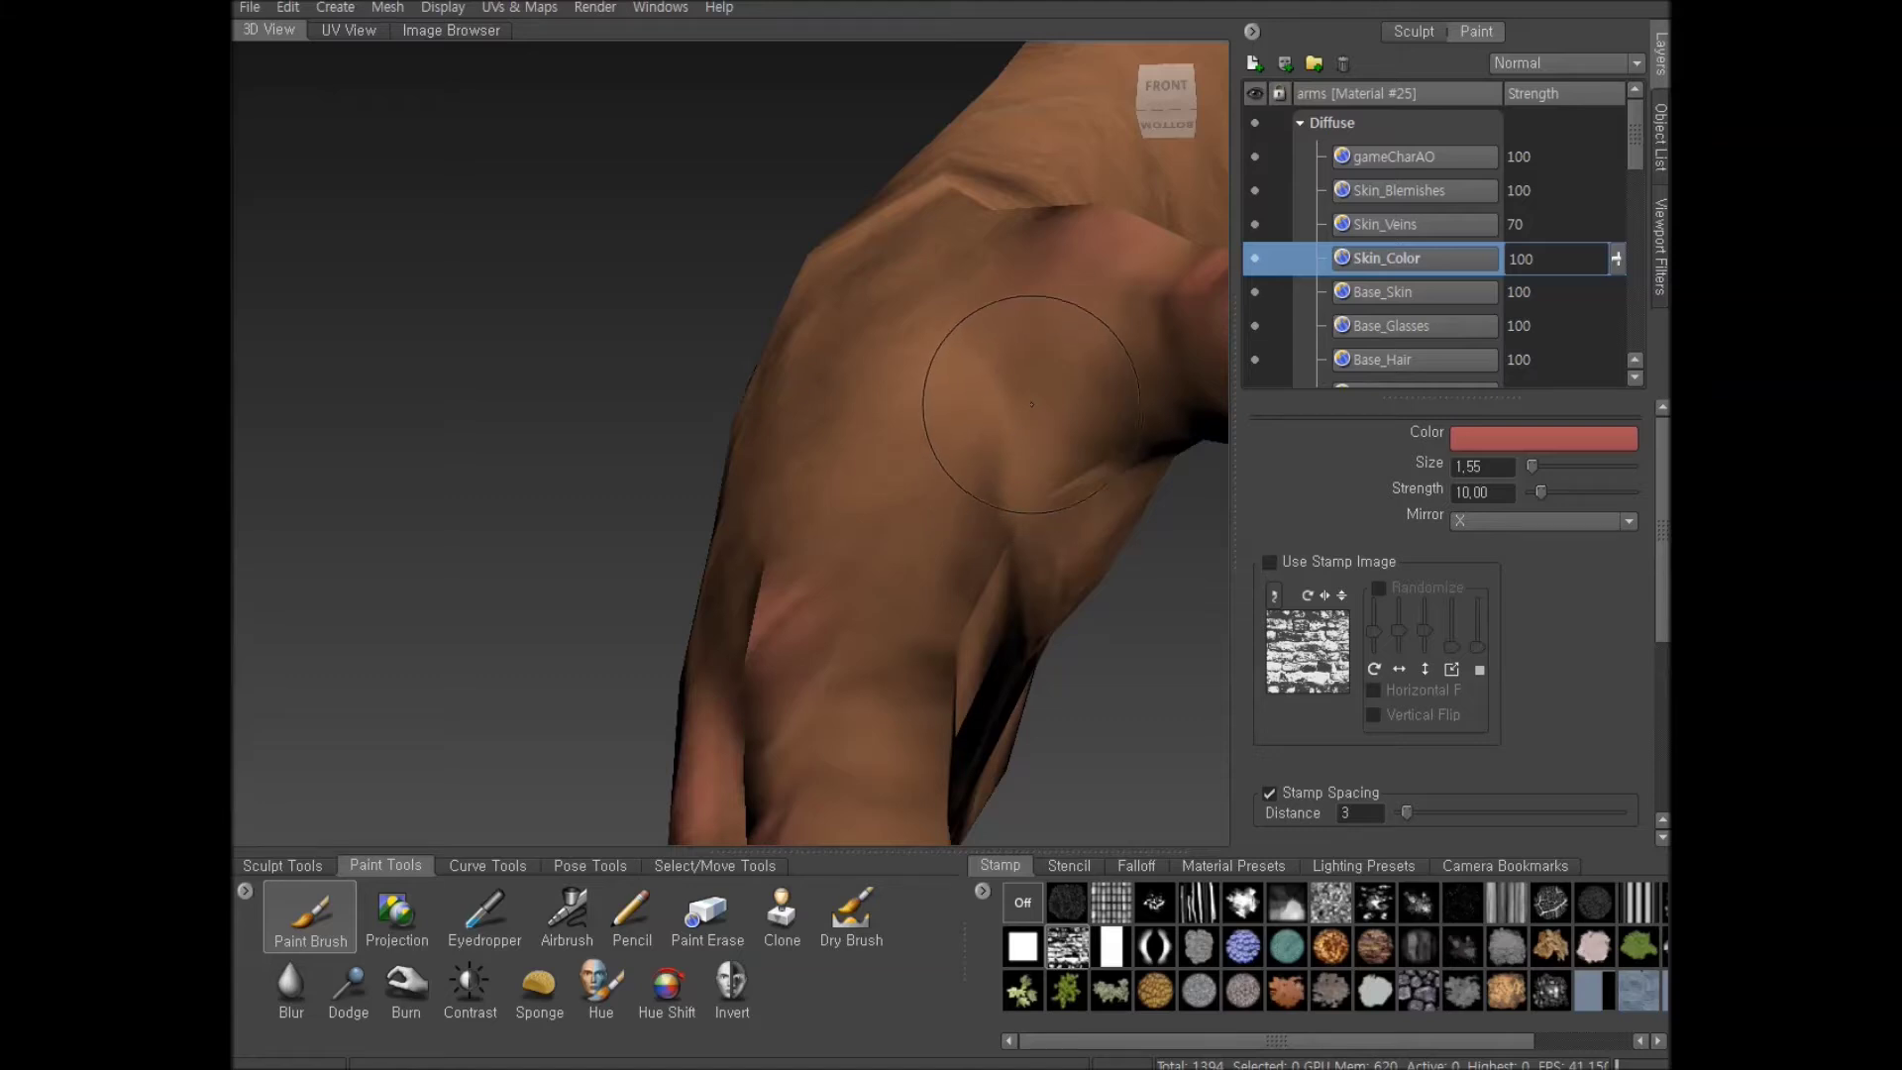
{"action": "scroll", "coordinate": [949, 471], "scroll_direction": "down", "scroll_amount": 2}
{"action": "middle_click_drag", "start_coordinate": [949, 472], "coordinate": [1048, 552]}
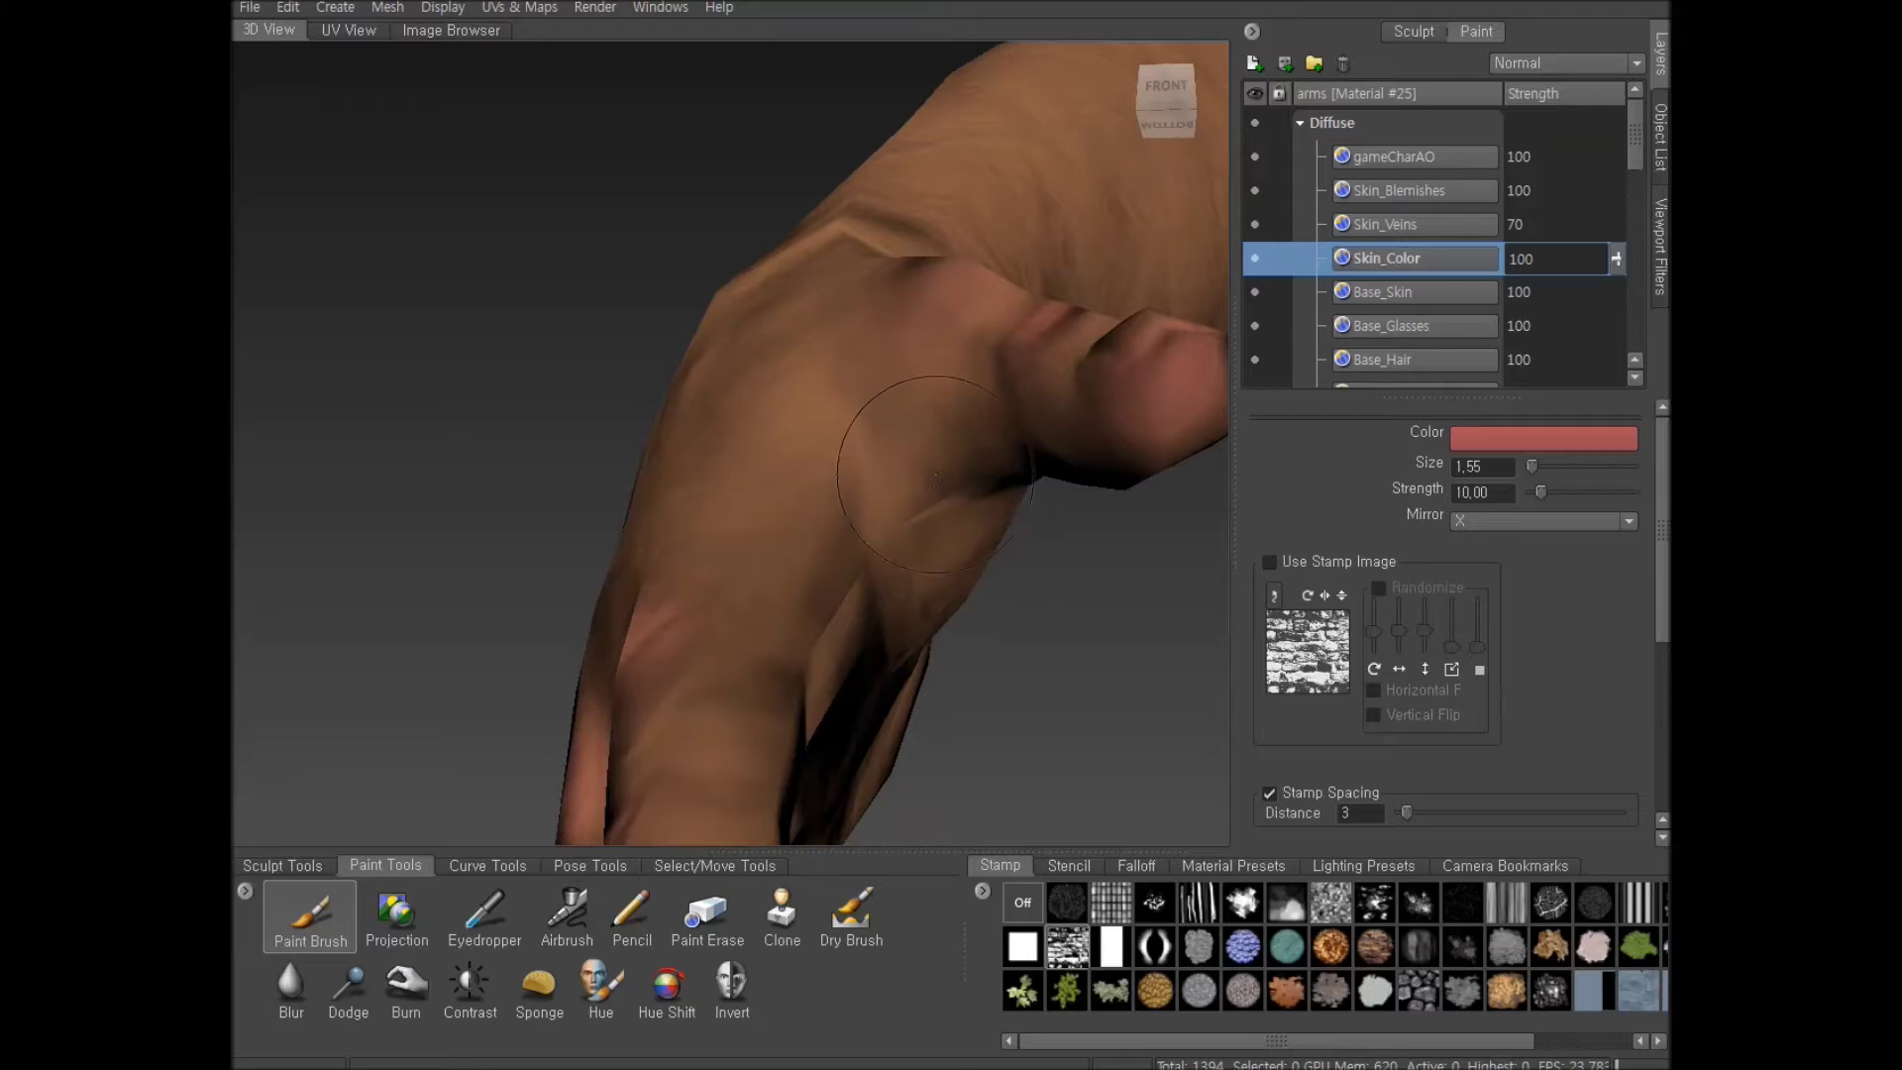
{"action": "mouse_move", "coordinate": [883, 429]}
{"action": "left_mouse_down", "text": "alt"}
{"action": "mouse_move", "coordinate": [1040, 426]}
{"action": "mouse_move", "coordinate": [768, 438]}
{"action": "left_mouse_up", "text": "alt"}
{"action": "mouse_move", "coordinate": [799, 356]}
{"action": "left_mouse_down"}
{"action": "mouse_move", "coordinate": [708, 352]}
{"action": "mouse_move", "coordinate": [743, 318]}
{"action": "mouse_move", "coordinate": [610, 489]}
{"action": "left_mouse_up"}
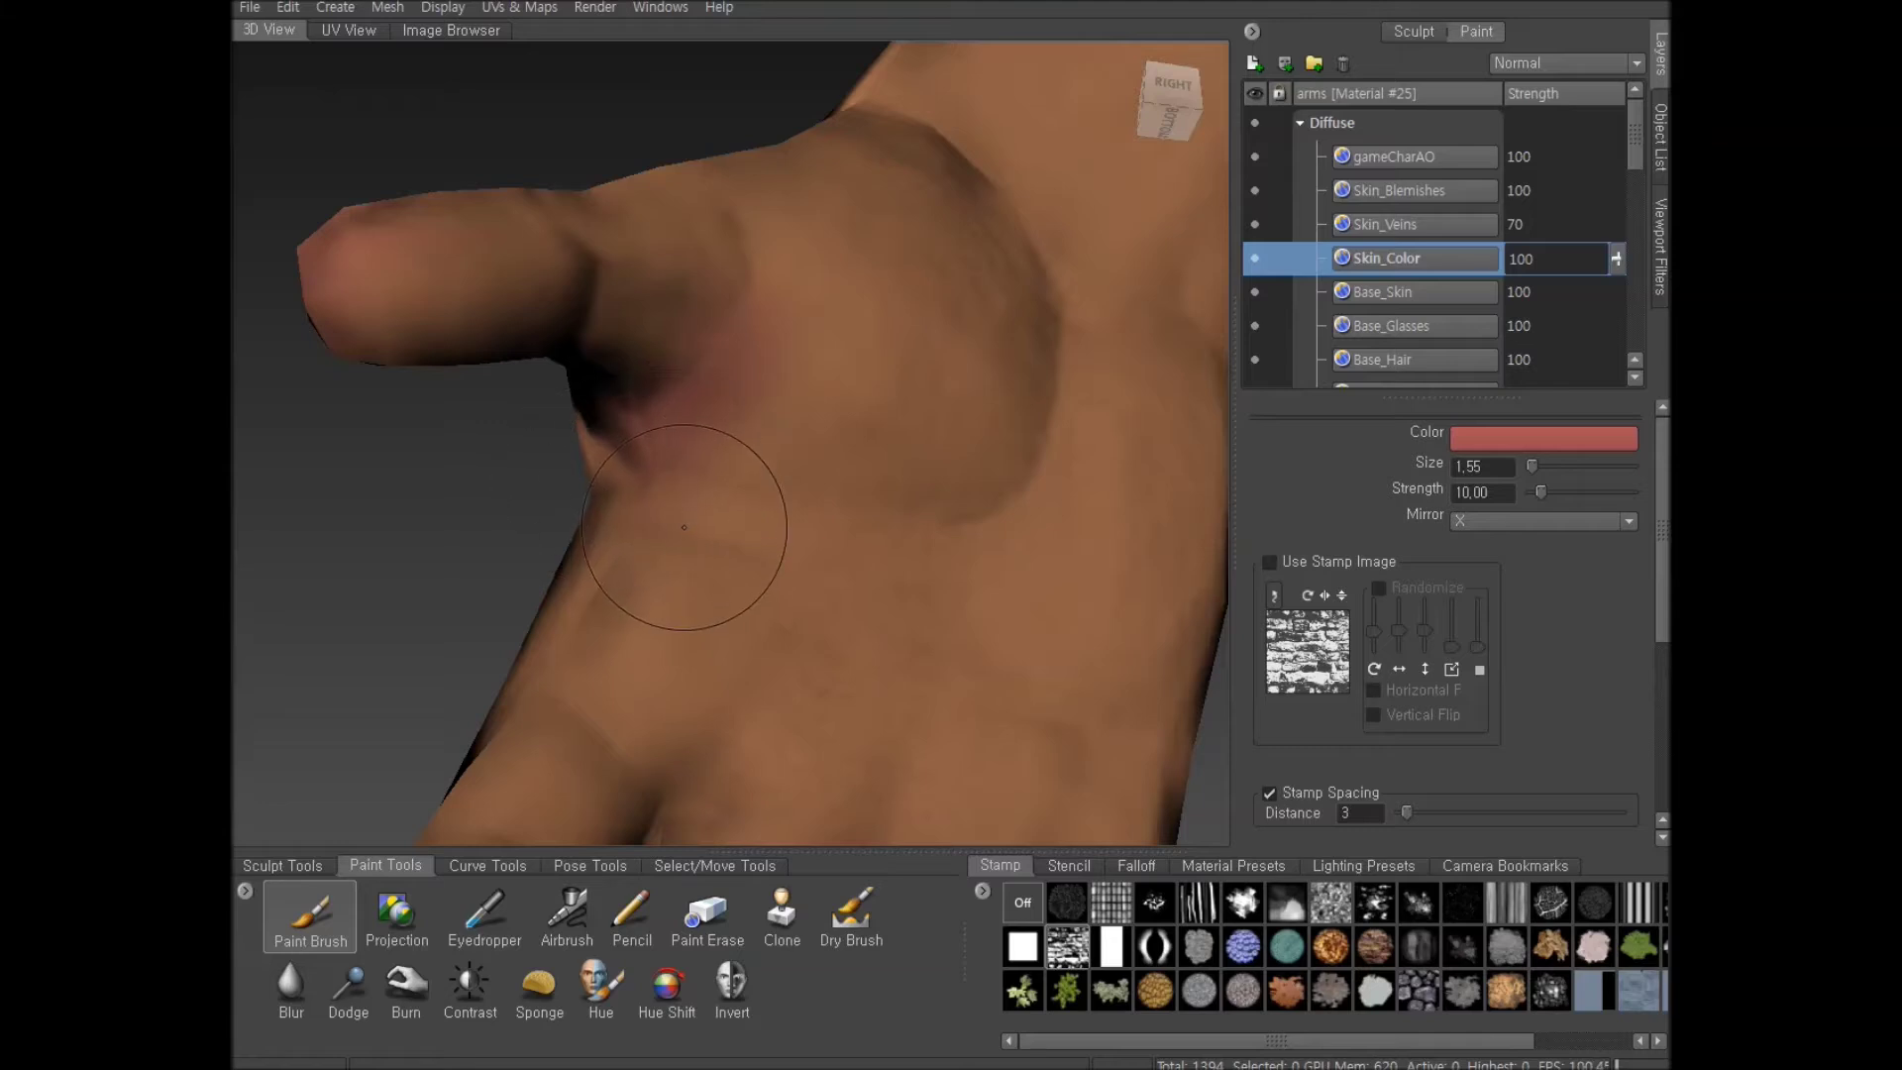
Undo the first palm stroke, and paint red over the finger bases, the palm's outer edge and the thumb mound
{"action": "scroll", "coordinate": [722, 566], "scroll_direction": "down", "scroll_amount": 4}
{"action": "left_click_drag", "start_coordinate": [725, 567], "coordinate": [899, 717], "text": "alt"}
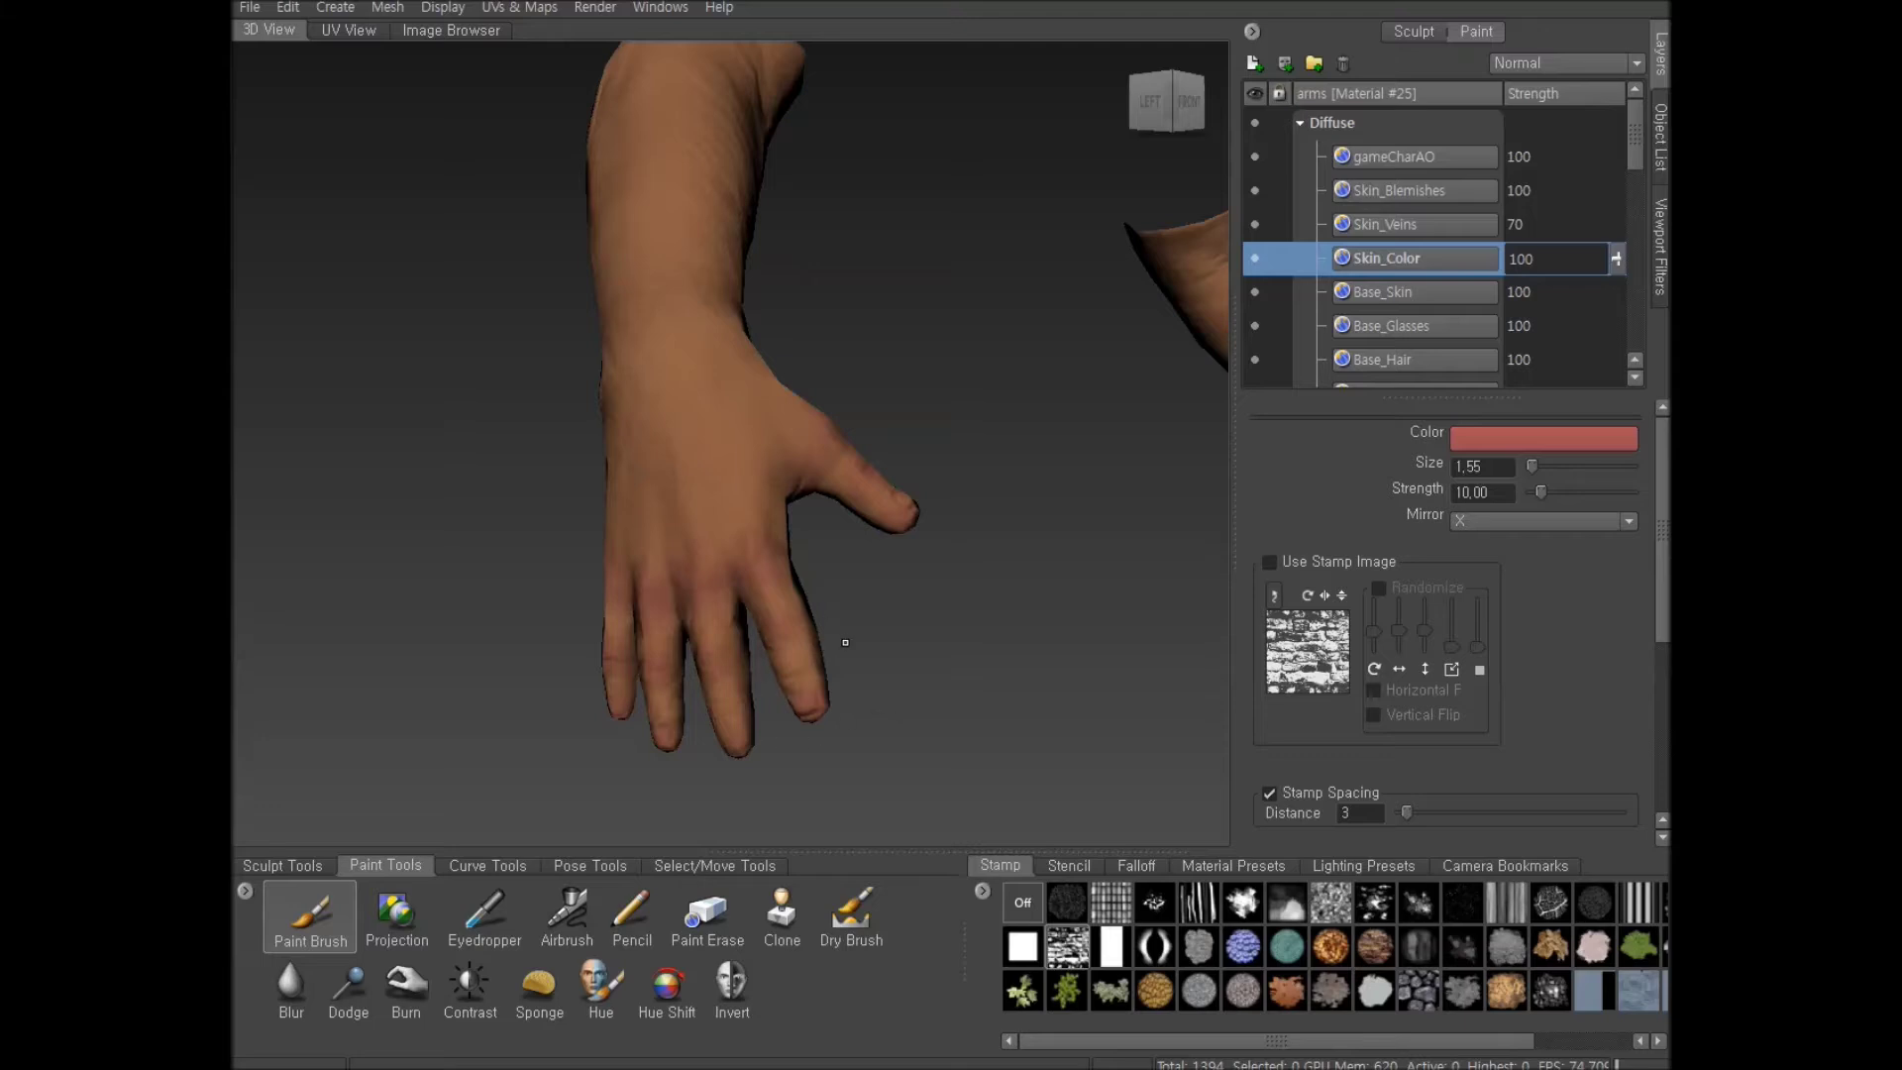
{"action": "left_click_drag", "start_coordinate": [829, 600], "coordinate": [677, 590], "text": "alt"}
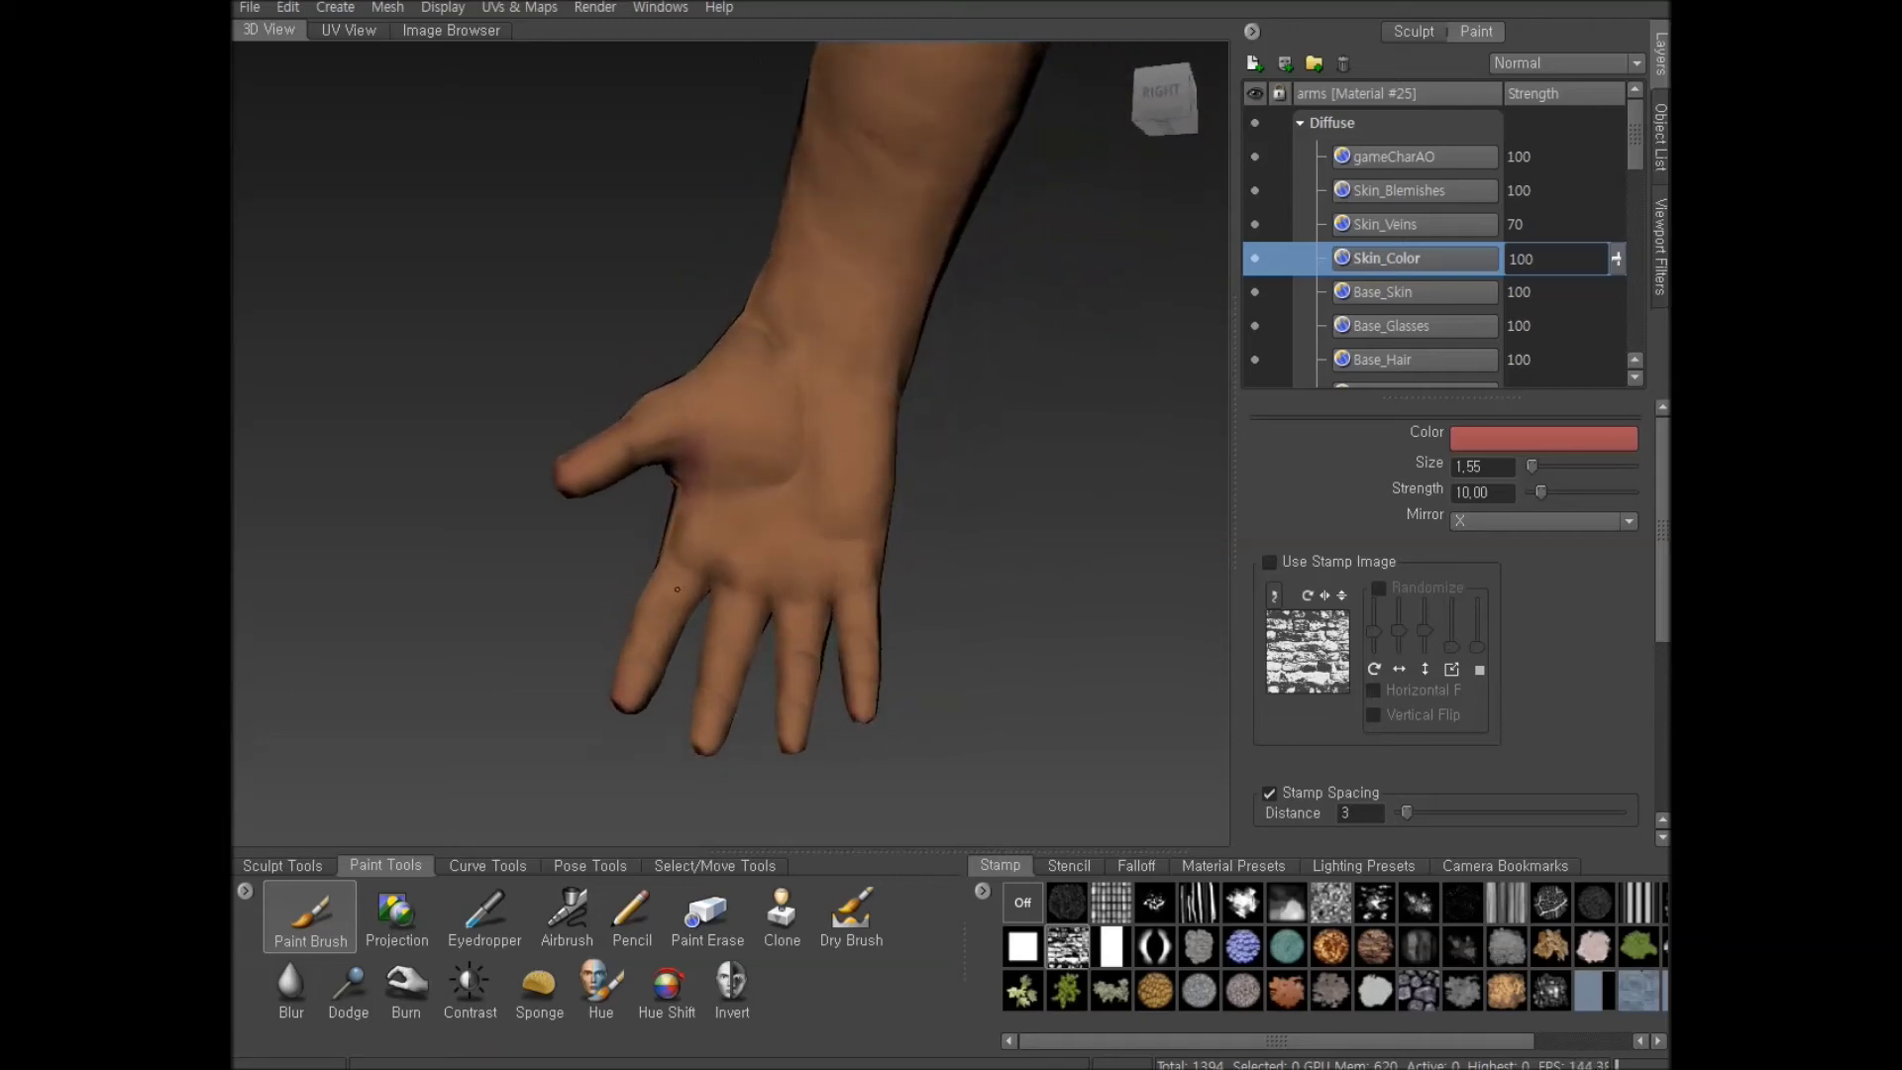
{"action": "left_click_drag", "start_coordinate": [788, 607], "coordinate": [781, 590], "text": "alt"}
{"action": "scroll", "coordinate": [799, 566], "scroll_direction": "up", "scroll_amount": 1}
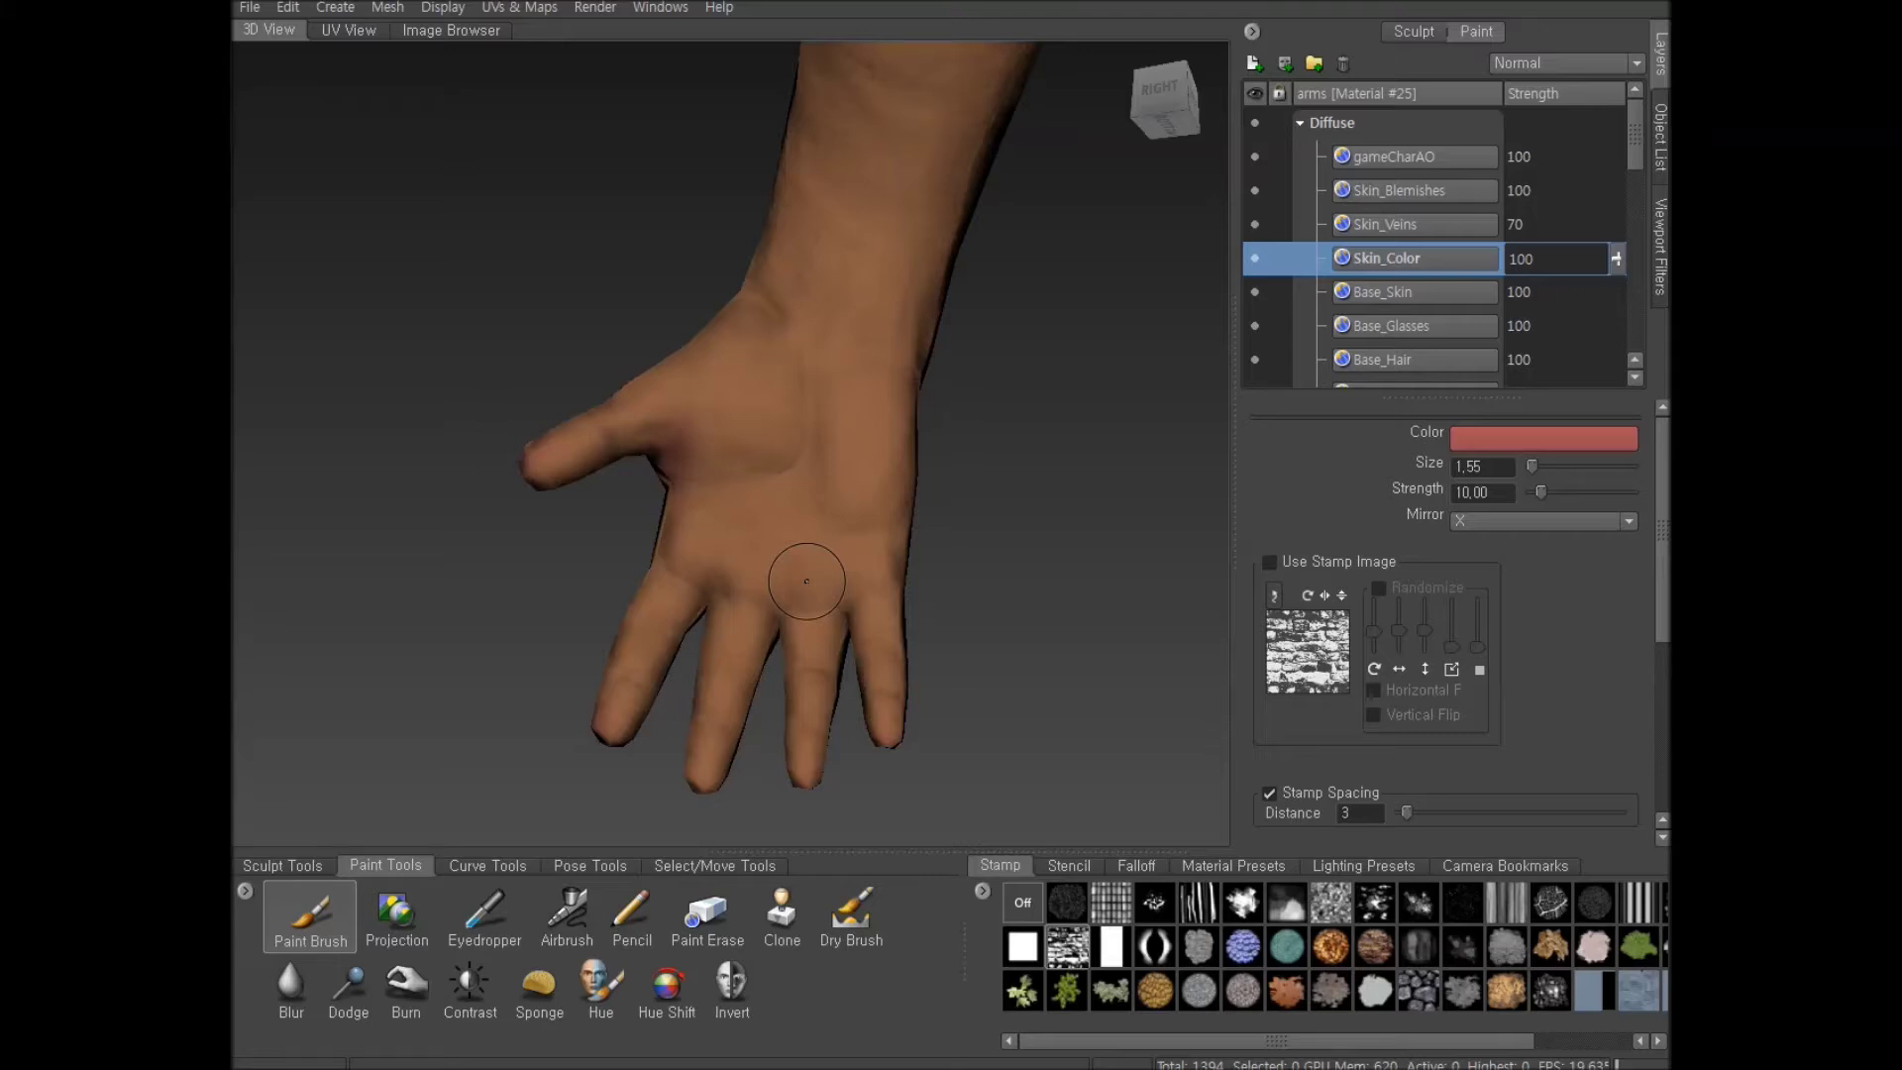
{"action": "mouse_move", "coordinate": [749, 455]}
{"action": "left_mouse_down"}
{"action": "mouse_move", "coordinate": [799, 406]}
{"action": "mouse_move", "coordinate": [722, 459]}
{"action": "mouse_move", "coordinate": [748, 468]}
{"action": "left_mouse_up"}
{"action": "key", "text": "ctrl+z"}
{"action": "left_click_drag", "start_coordinate": [843, 521], "coordinate": [853, 561]}
{"action": "left_click_drag", "start_coordinate": [777, 510], "coordinate": [816, 509]}
{"action": "mouse_move", "coordinate": [698, 538]}
{"action": "left_mouse_down"}
{"action": "mouse_move", "coordinate": [713, 512]}
{"action": "mouse_move", "coordinate": [685, 542]}
{"action": "left_mouse_up"}
{"action": "left_click_drag", "start_coordinate": [854, 491], "coordinate": [848, 428]}
{"action": "mouse_move", "coordinate": [732, 369]}
{"action": "left_mouse_down"}
{"action": "mouse_move", "coordinate": [788, 438]}
{"action": "mouse_move", "coordinate": [866, 431]}
{"action": "mouse_move", "coordinate": [883, 556]}
{"action": "mouse_move", "coordinate": [828, 544]}
{"action": "mouse_move", "coordinate": [786, 475]}
{"action": "mouse_move", "coordinate": [870, 425]}
{"action": "mouse_move", "coordinate": [845, 502]}
{"action": "mouse_move", "coordinate": [695, 444]}
{"action": "mouse_move", "coordinate": [656, 404]}
{"action": "mouse_move", "coordinate": [672, 415]}
{"action": "left_mouse_up"}
Reduce the brush size to 1.40 and deepen the red along the creases and center of the palm
{"action": "key", "text": "b"}
{"action": "left_click_drag", "start_coordinate": [663, 650], "coordinate": [646, 644]}
{"action": "key", "text": "bracketleft"}
{"action": "key", "text": "bracketleft"}
{"action": "right_click_drag", "start_coordinate": [778, 467], "coordinate": [799, 522], "text": "alt"}
{"action": "left_click_drag", "start_coordinate": [827, 462], "coordinate": [917, 552]}
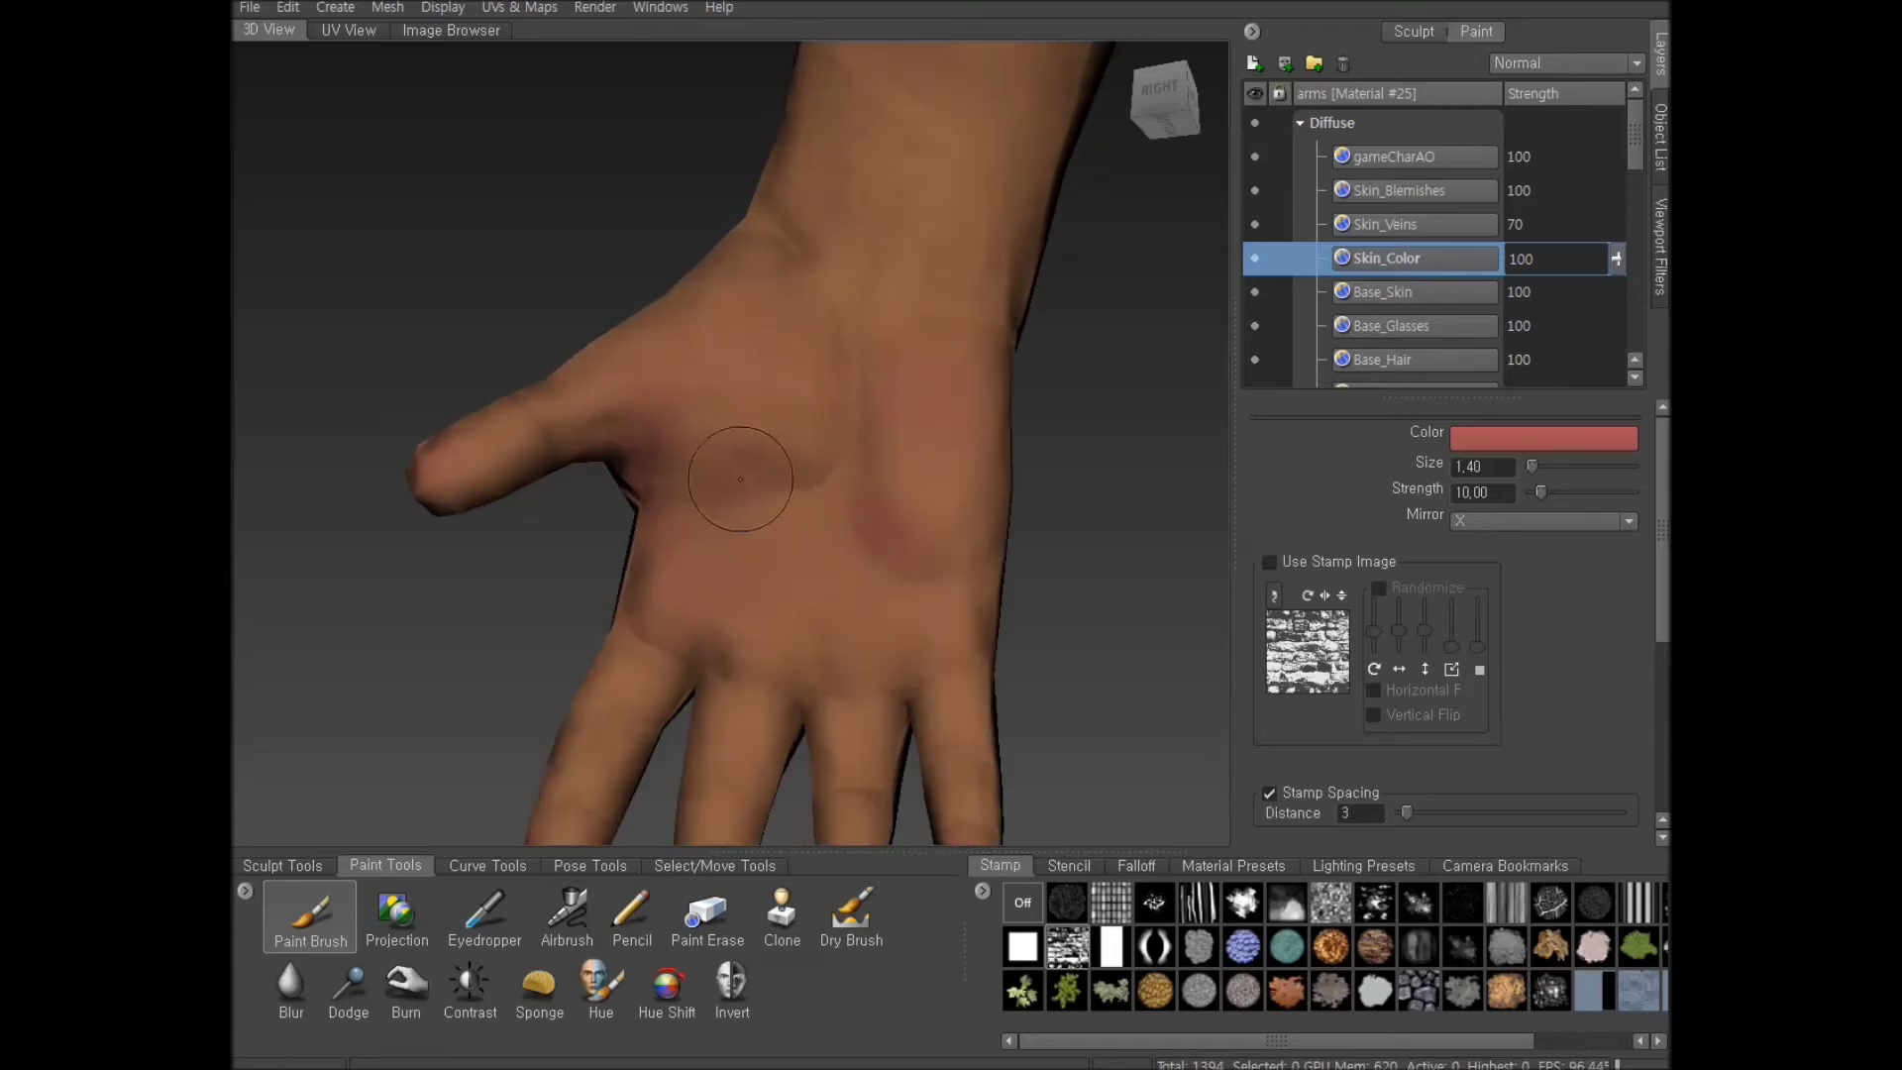
{"action": "left_click_drag", "start_coordinate": [735, 478], "coordinate": [804, 479]}
{"action": "right_click_drag", "start_coordinate": [925, 525], "coordinate": [866, 509], "text": "alt"}
{"action": "left_click_drag", "start_coordinate": [780, 411], "coordinate": [785, 396]}
{"action": "mouse_move", "coordinate": [825, 575]}
{"action": "right_mouse_down", "text": "alt"}
{"action": "mouse_move", "coordinate": [801, 547]}
{"action": "mouse_move", "coordinate": [813, 572]}
{"action": "right_mouse_up", "text": "alt"}
Enlarge the brush to size 2.05 and build up red over the lower palm toward the little-finger side
{"action": "key", "text": "bracketright"}
{"action": "key", "text": "bracketright"}
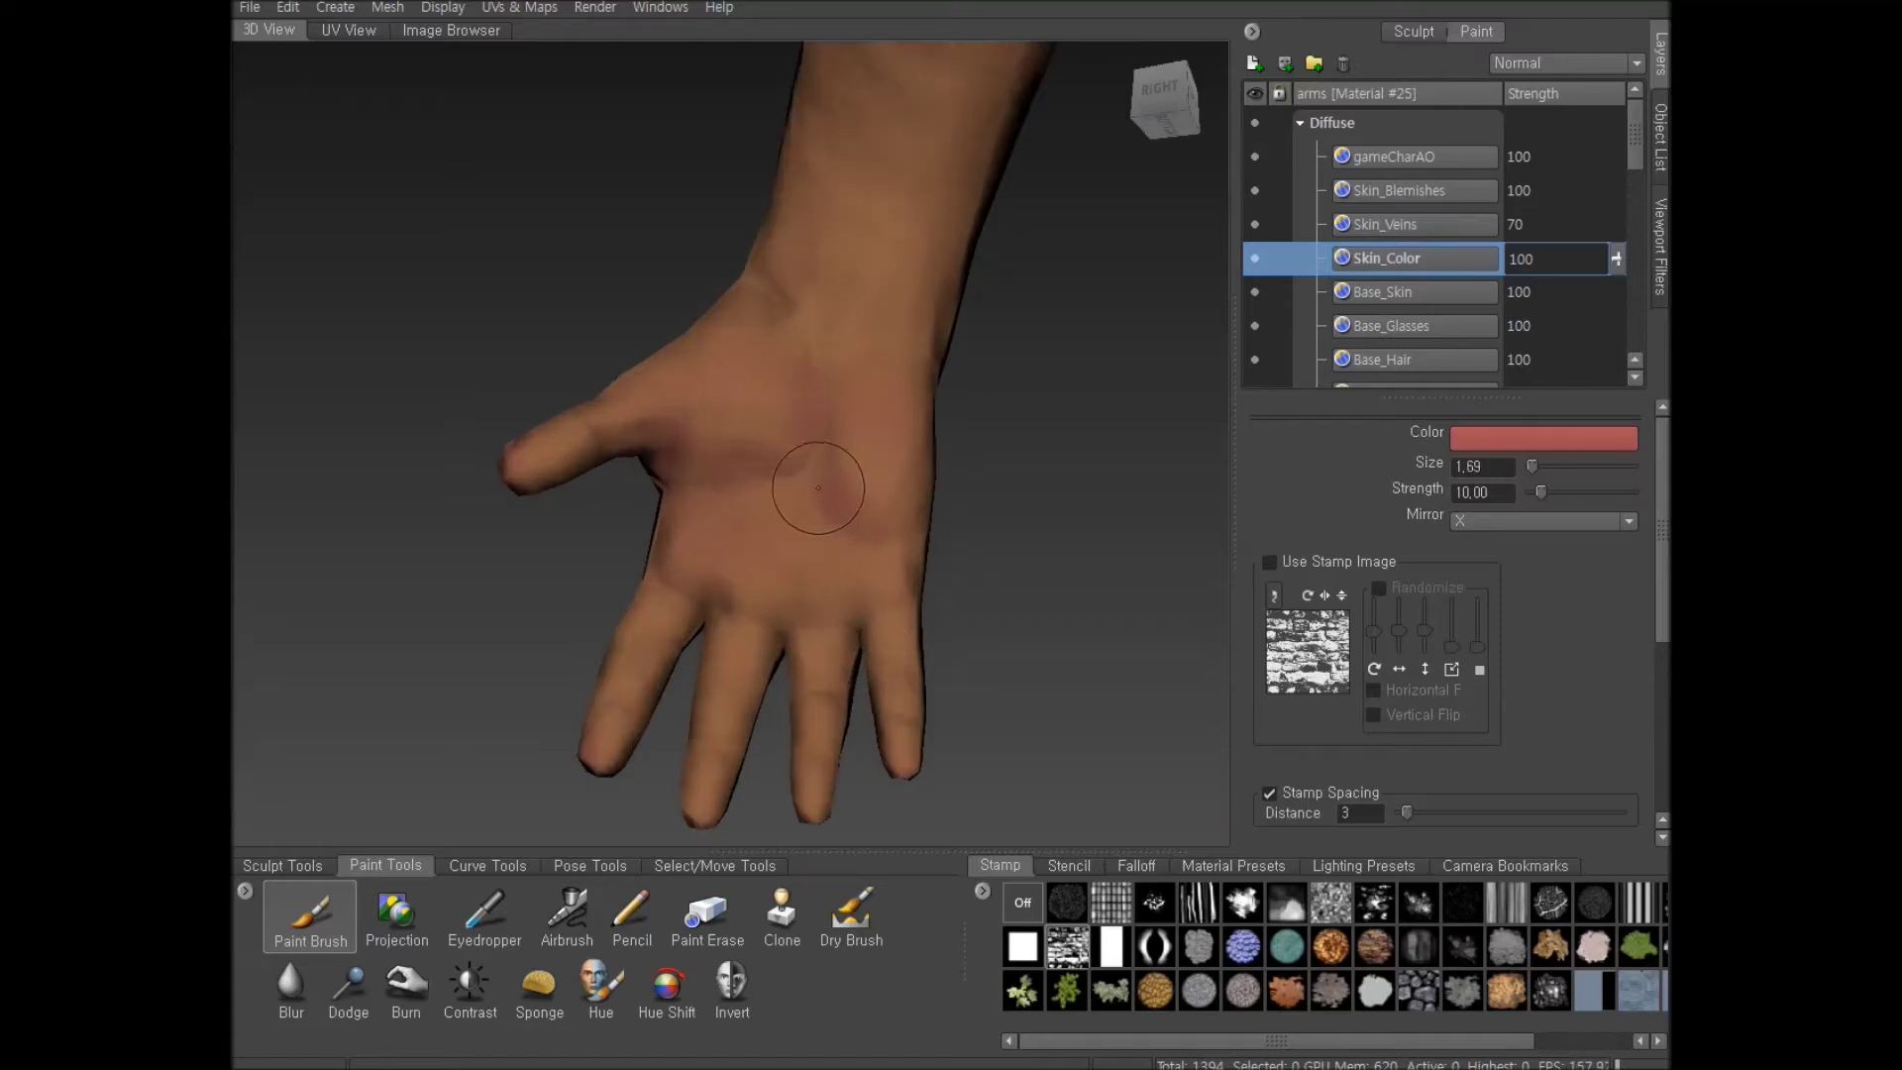
{"action": "right_click_drag", "start_coordinate": [814, 486], "coordinate": [809, 514], "text": "alt"}
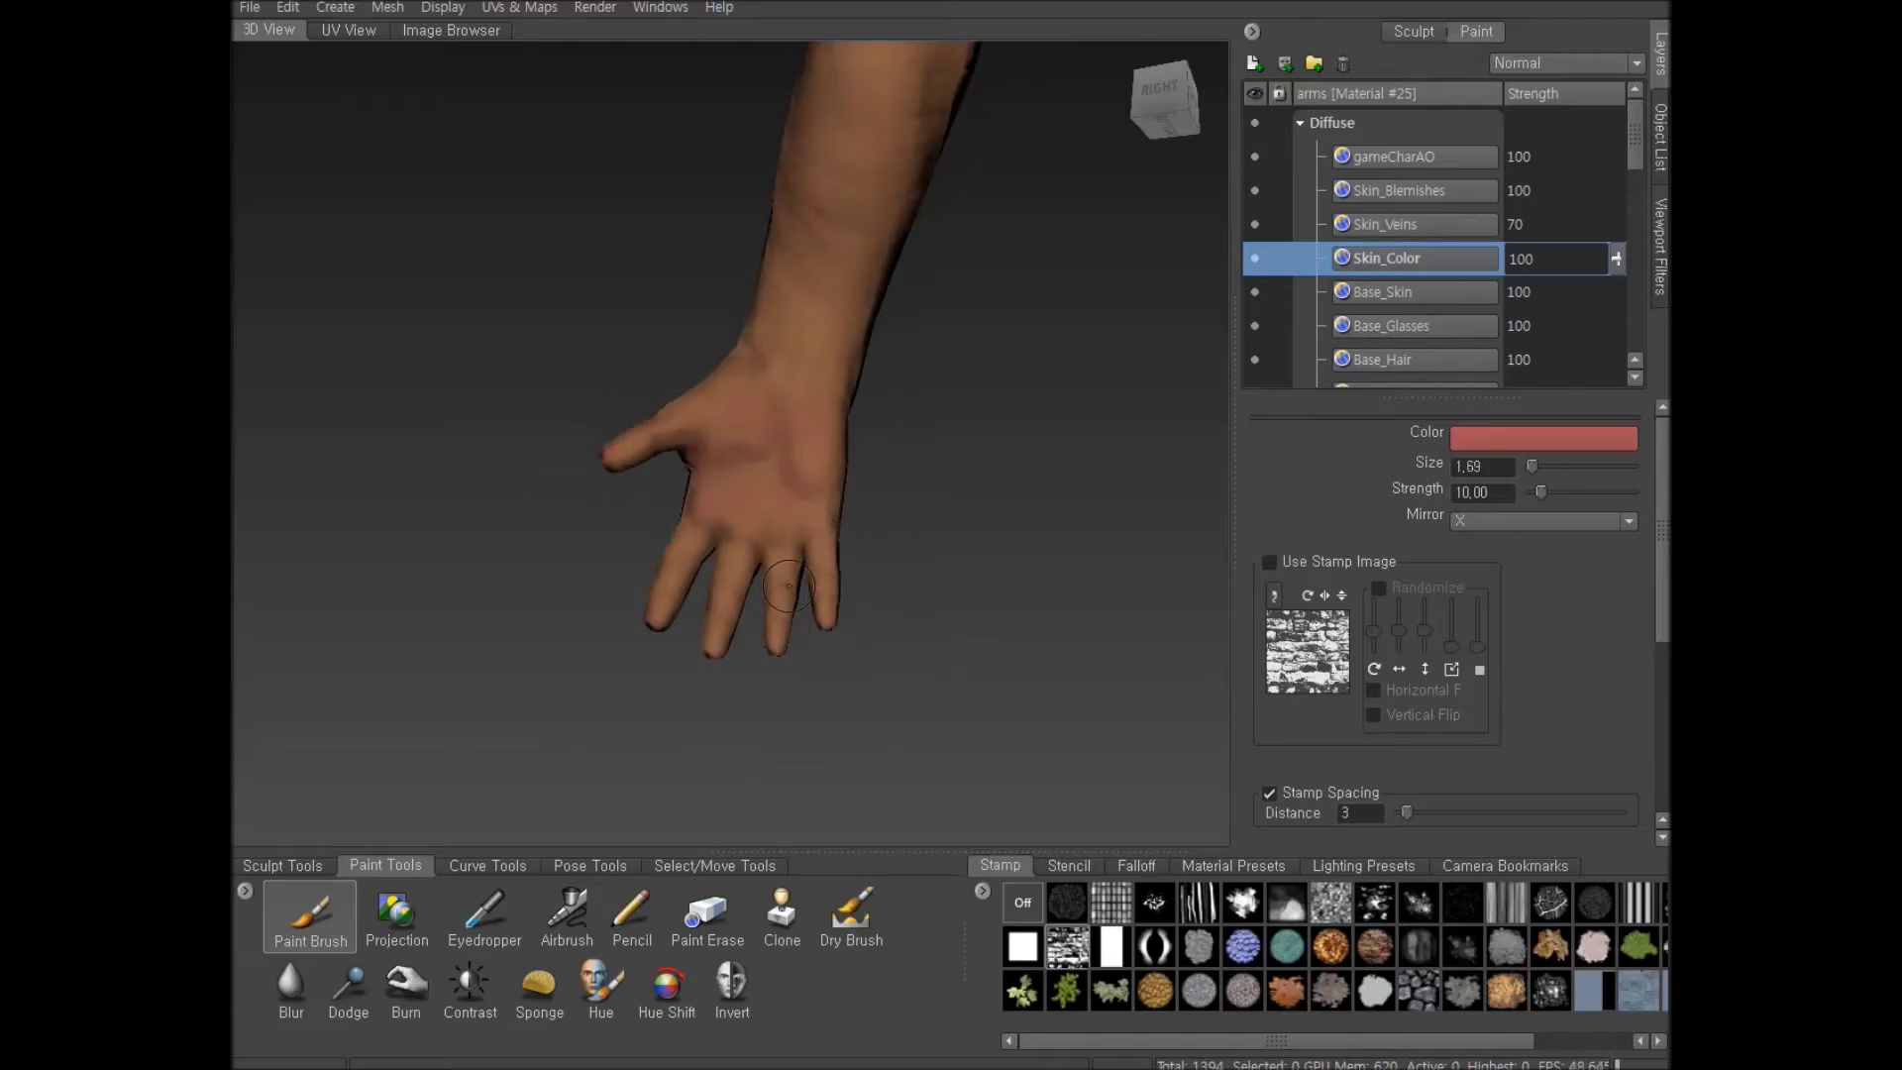
{"action": "right_click_drag", "start_coordinate": [786, 584], "coordinate": [803, 606], "text": "alt"}
{"action": "key", "text": "bracketright"}
{"action": "key", "text": "bracketright"}
{"action": "mouse_move", "coordinate": [788, 541]}
{"action": "left_mouse_down"}
{"action": "mouse_move", "coordinate": [752, 550]}
{"action": "mouse_move", "coordinate": [844, 552]}
{"action": "mouse_move", "coordinate": [850, 600]}
{"action": "left_mouse_up"}
{"action": "right_click_drag", "start_coordinate": [615, 659], "coordinate": [743, 663], "text": "alt"}
{"action": "mouse_move", "coordinate": [870, 566]}
{"action": "left_mouse_down"}
{"action": "mouse_move", "coordinate": [878, 592]}
{"action": "mouse_move", "coordinate": [870, 557]}
{"action": "left_mouse_up"}
{"action": "mouse_move", "coordinate": [870, 557]}
{"action": "left_mouse_down", "text": "alt"}
{"action": "mouse_move", "coordinate": [814, 568]}
{"action": "mouse_move", "coordinate": [830, 571]}
{"action": "left_mouse_up", "text": "alt"}
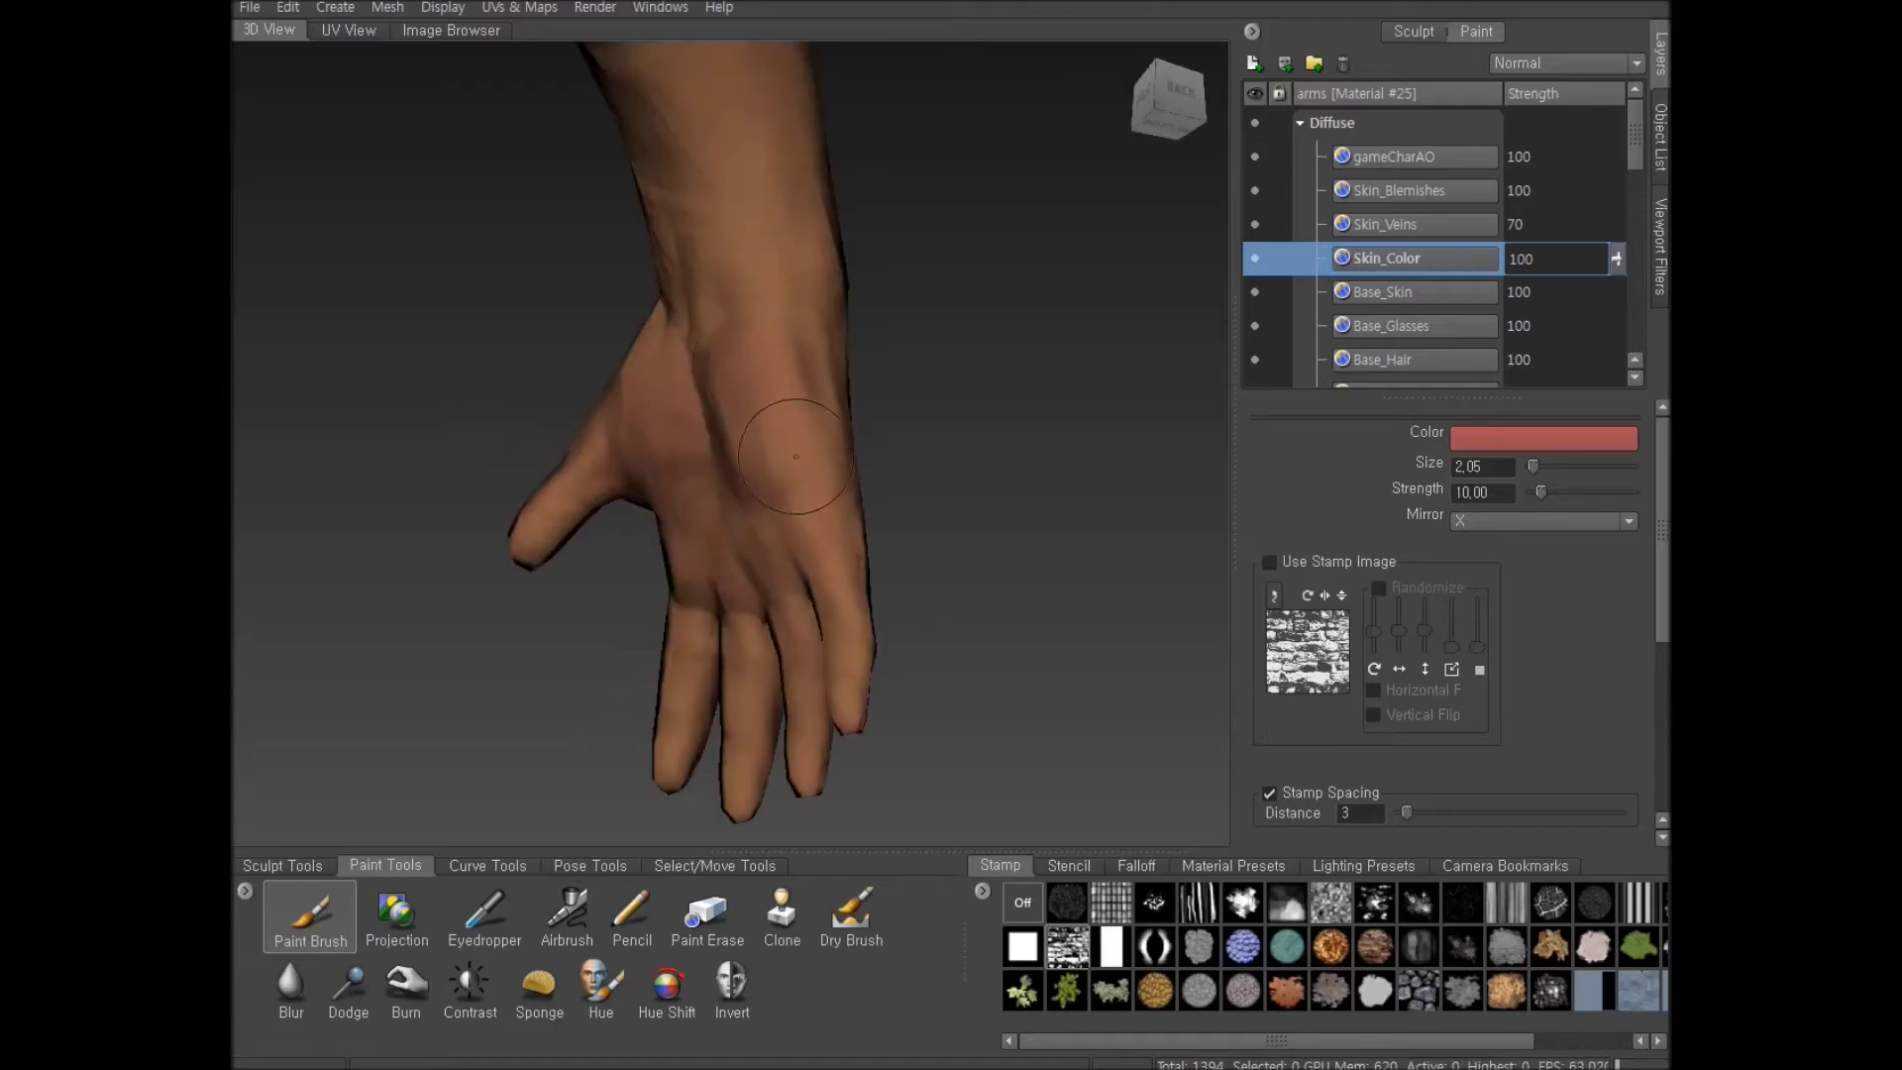
Paint red on the finger pads and fingertips from the palm side, reducing the brush size to 1.09
{"action": "mouse_move", "coordinate": [798, 485]}
{"action": "left_mouse_down", "text": "alt"}
{"action": "mouse_move", "coordinate": [892, 592]}
{"action": "mouse_move", "coordinate": [961, 585]}
{"action": "left_mouse_up", "text": "alt"}
{"action": "right_click_drag", "start_coordinate": [619, 664], "coordinate": [729, 666], "text": "alt"}
{"action": "middle_click_drag", "start_coordinate": [754, 656], "coordinate": [798, 374], "text": "alt"}
{"action": "left_click_drag", "start_coordinate": [797, 374], "coordinate": [777, 404], "text": "alt"}
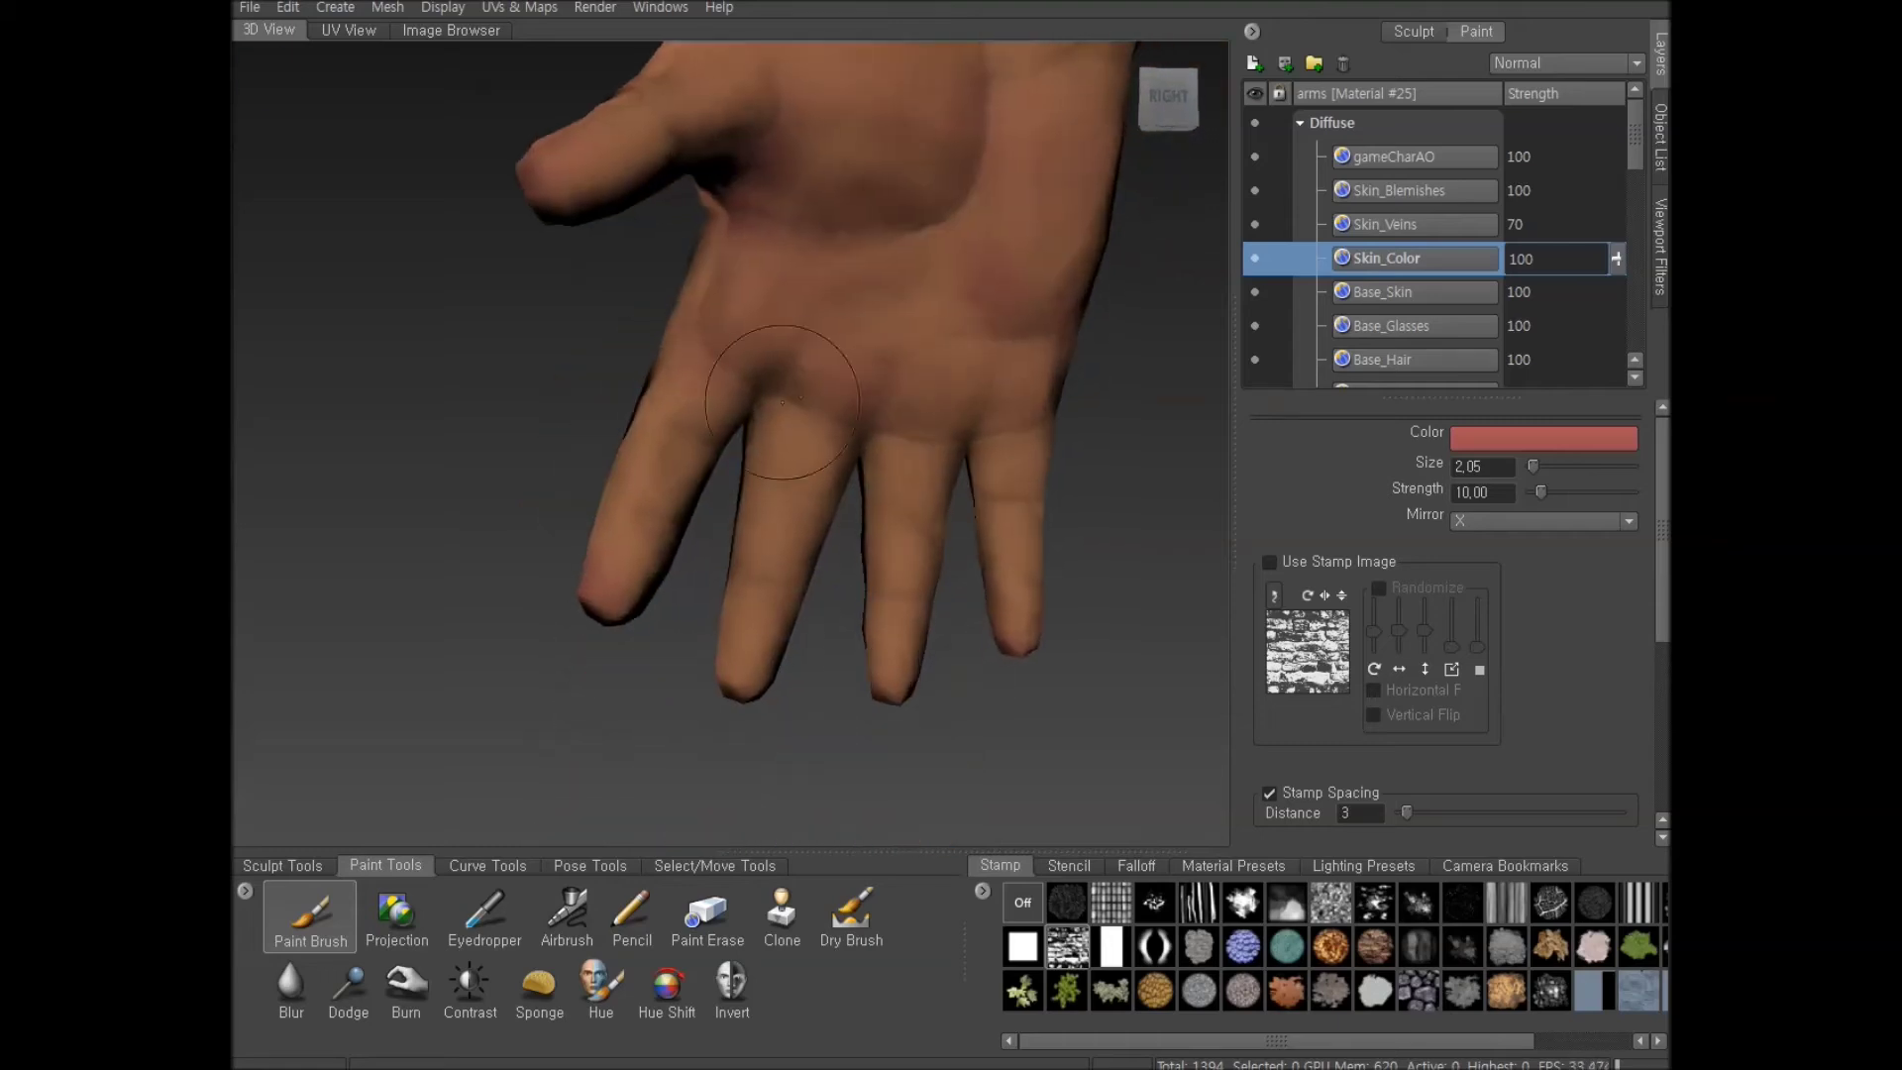
{"action": "mouse_move", "coordinate": [629, 473]}
{"action": "left_mouse_down"}
{"action": "mouse_move", "coordinate": [591, 473]}
{"action": "mouse_move", "coordinate": [650, 515]}
{"action": "left_mouse_up"}
{"action": "left_click_drag", "start_coordinate": [639, 606], "coordinate": [602, 610], "text": "alt"}
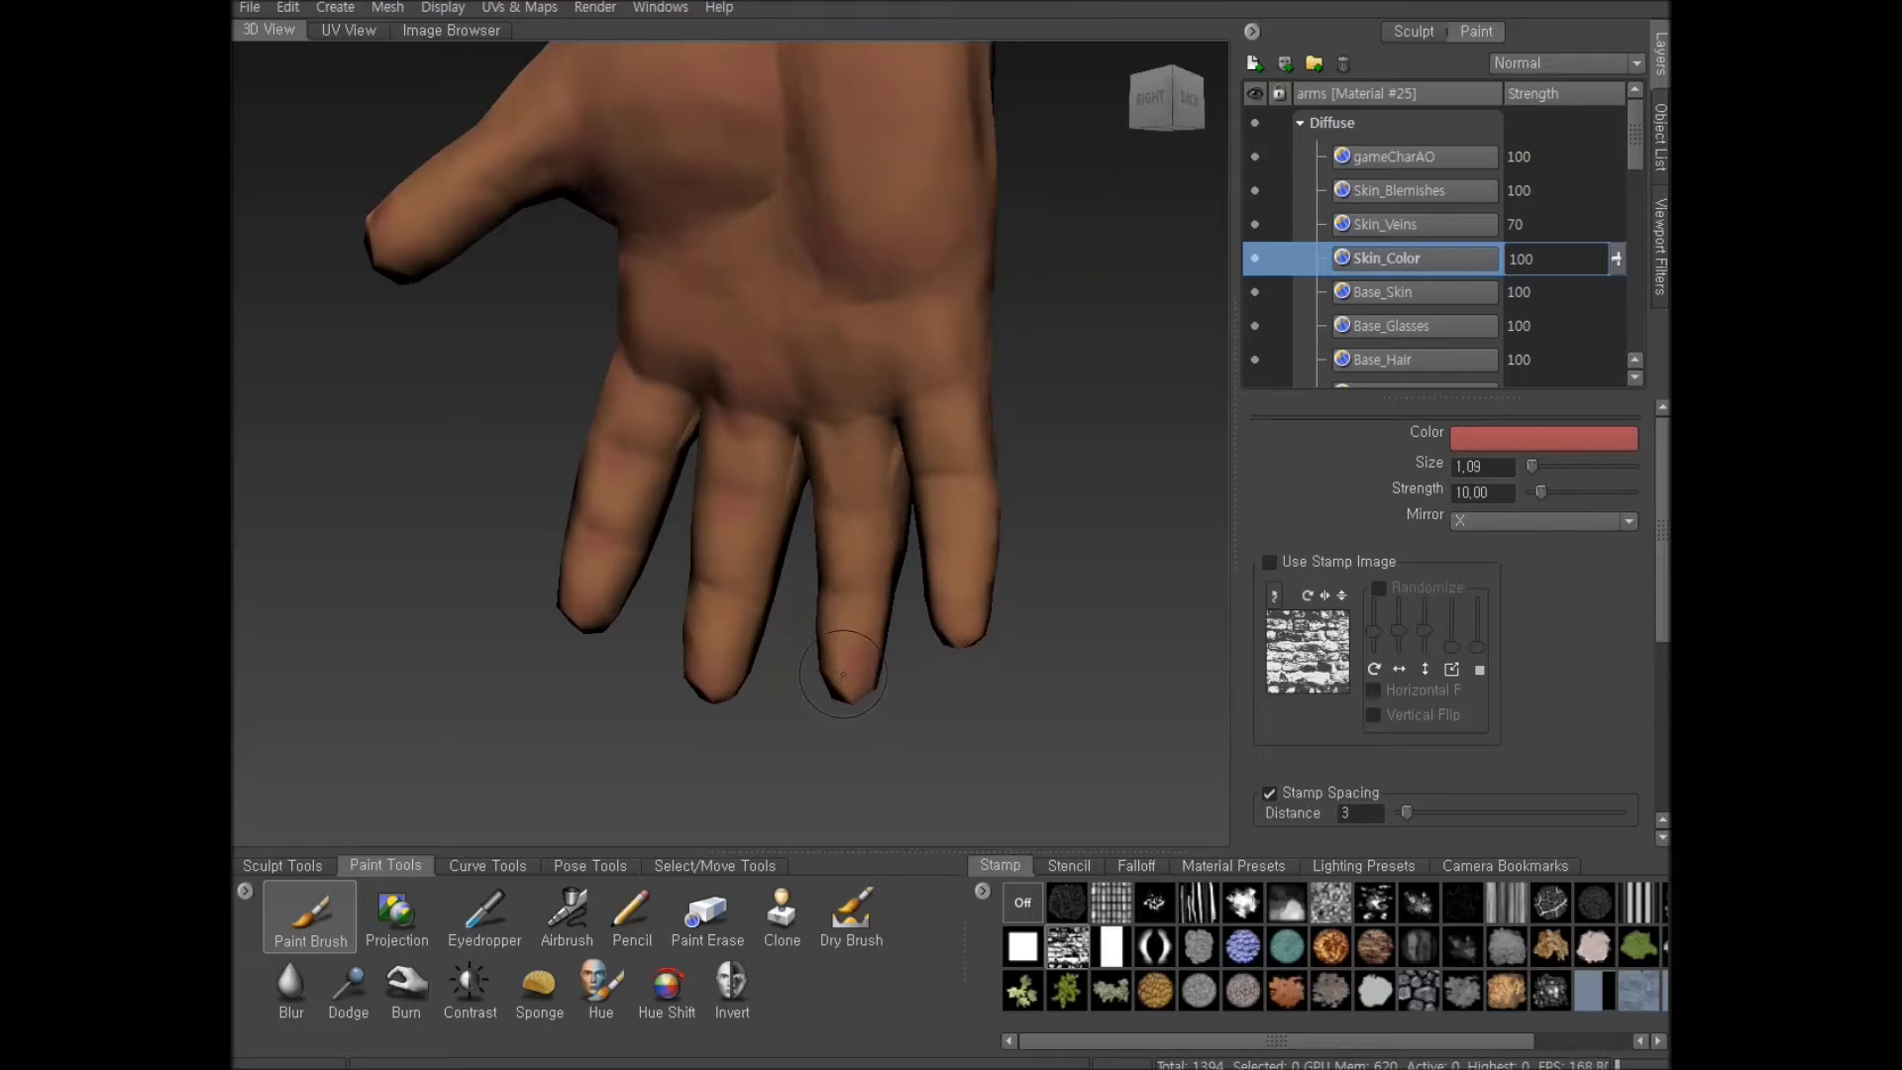
{"action": "mouse_move", "coordinate": [850, 696]}
{"action": "left_mouse_down", "text": "alt"}
{"action": "mouse_move", "coordinate": [897, 705]}
{"action": "mouse_move", "coordinate": [745, 626]}
{"action": "left_mouse_up", "text": "alt"}
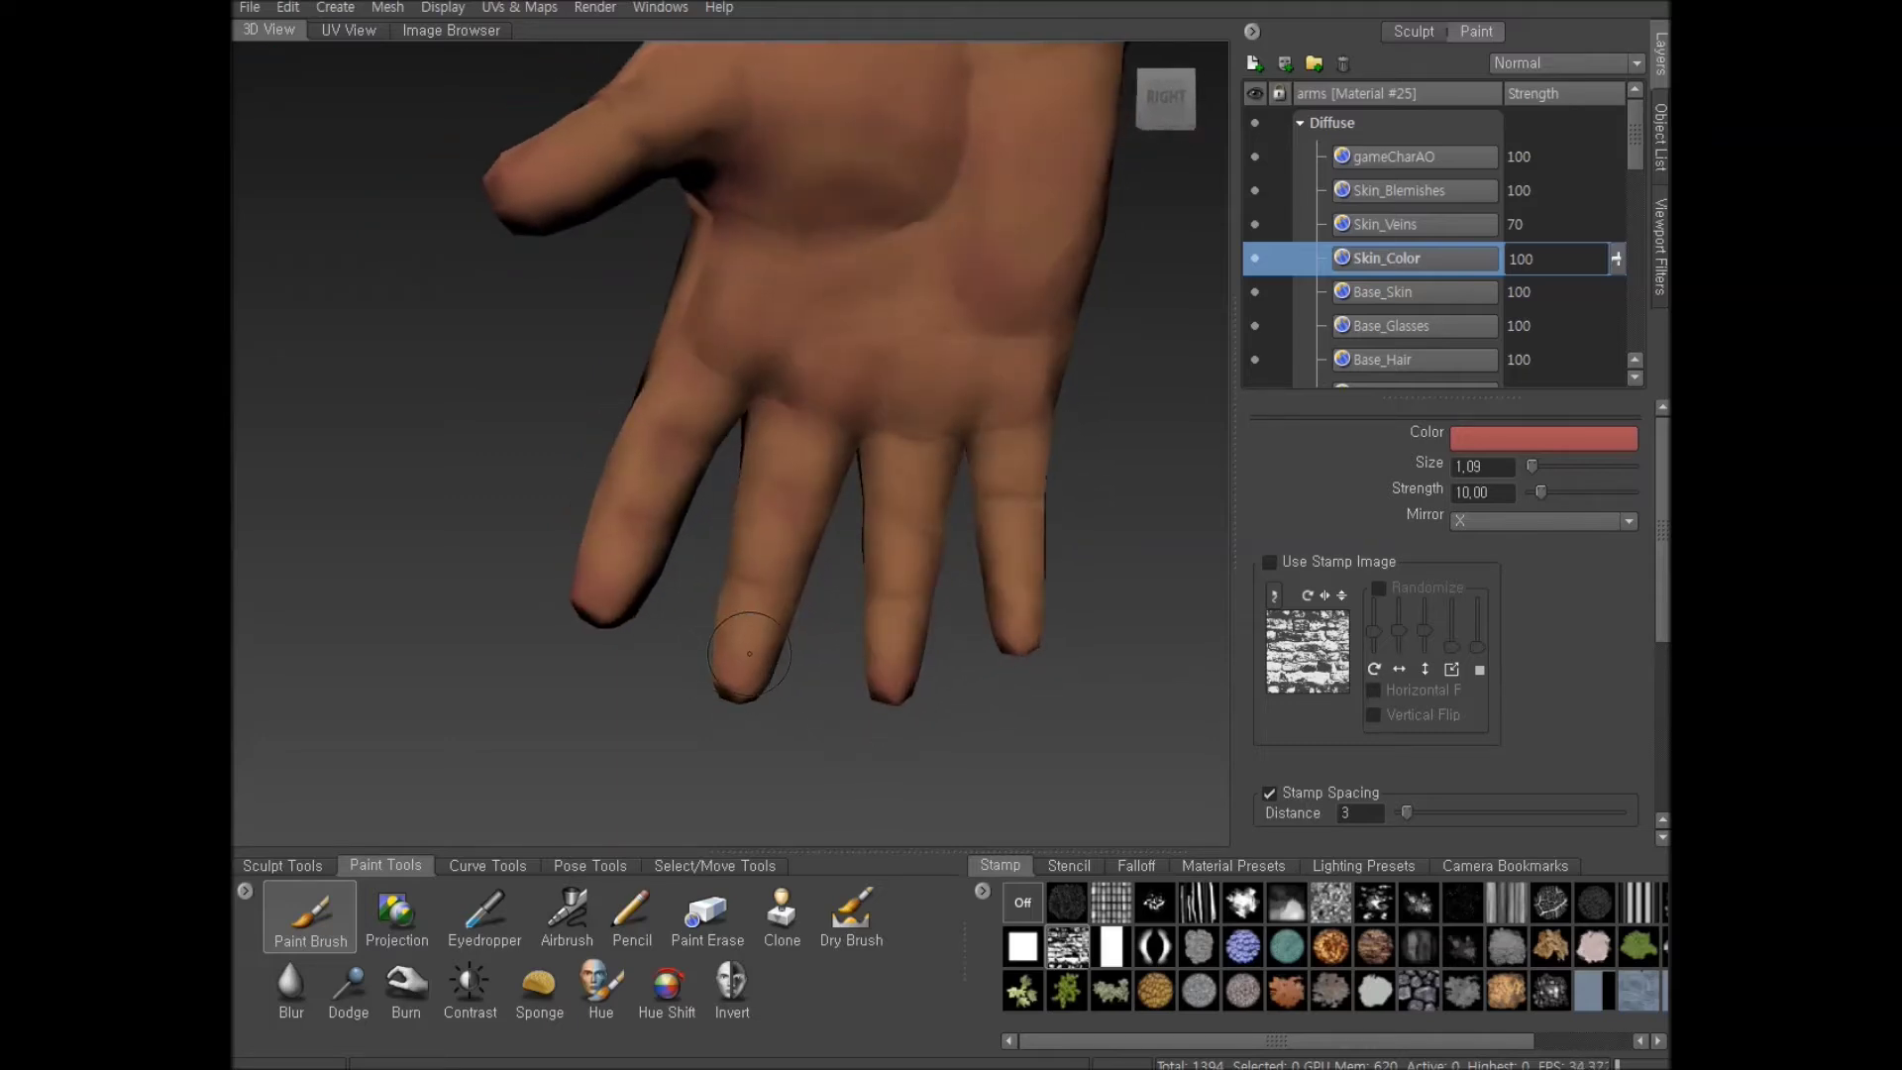
Paint more red along the undersides of the middle, ring and little fingers with the size 1.09 brush
{"action": "left_click_drag", "start_coordinate": [625, 601], "coordinate": [484, 618], "text": "alt"}
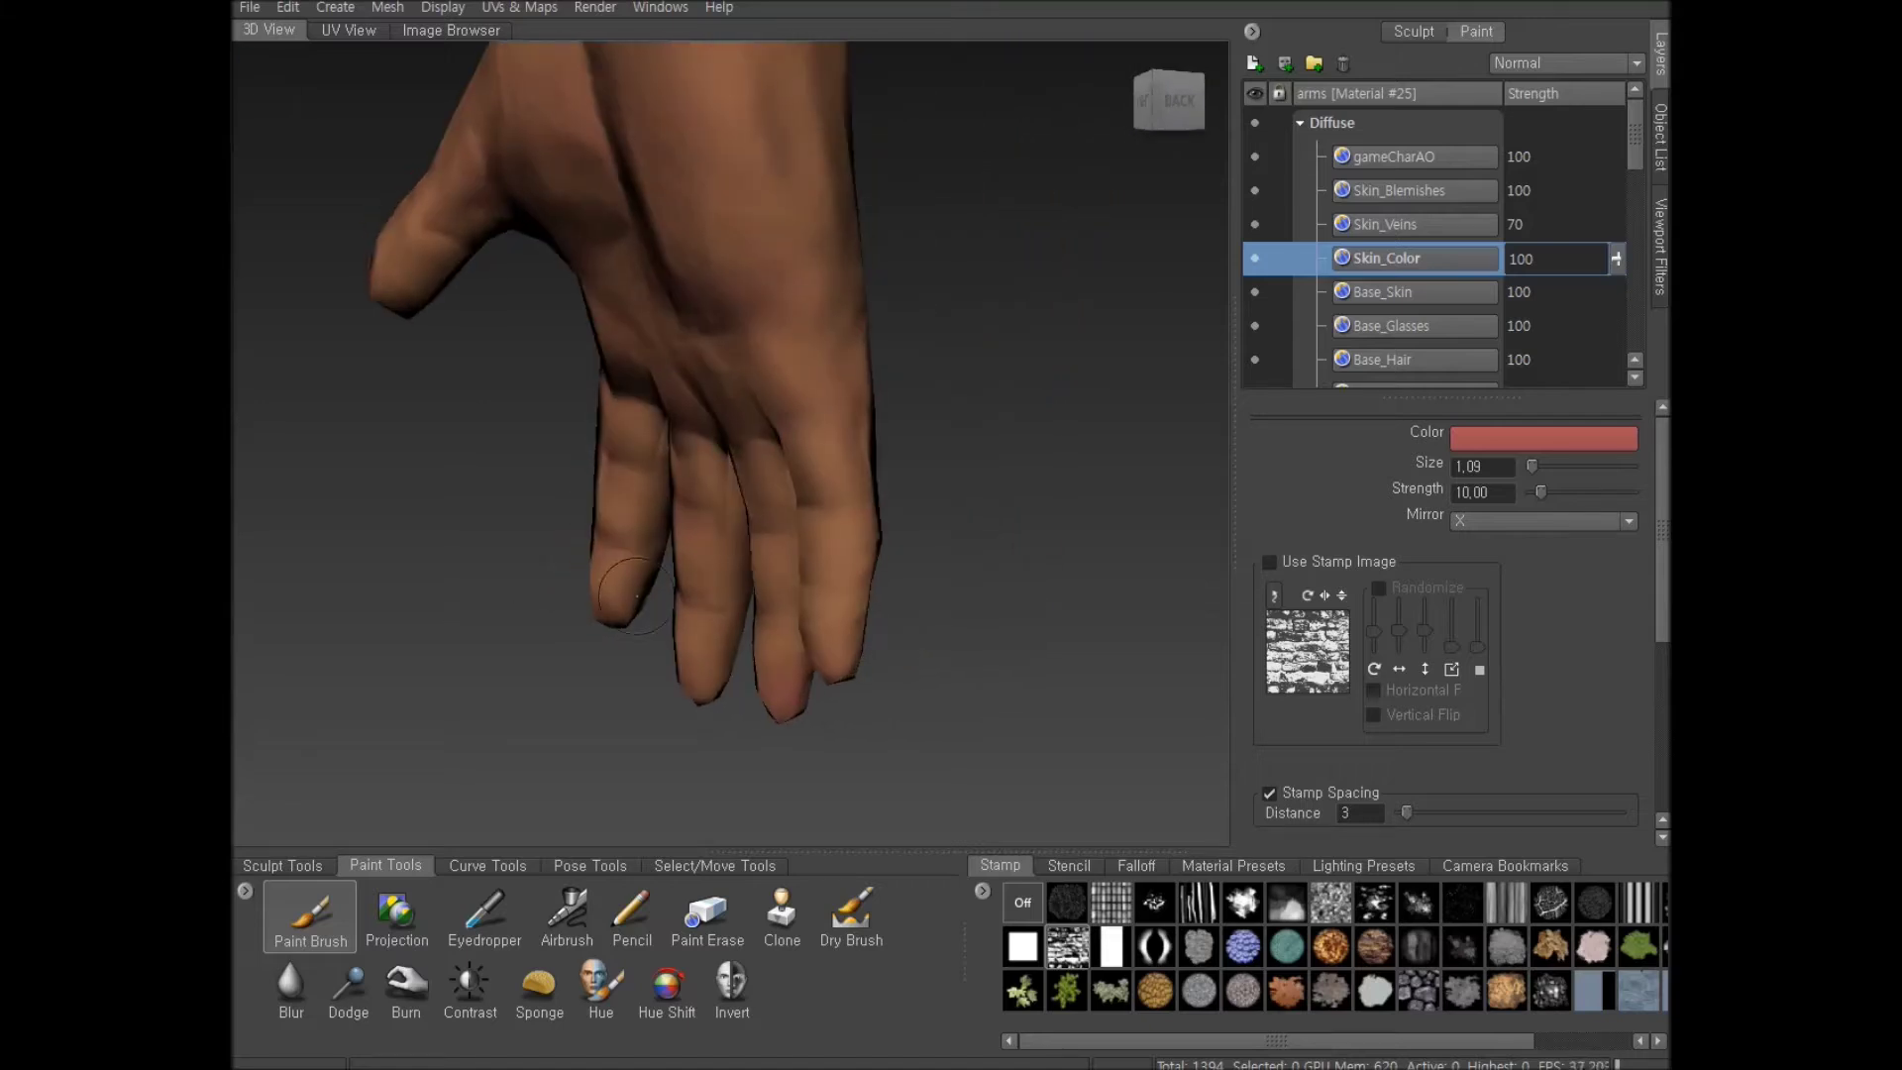
{"action": "mouse_move", "coordinate": [605, 598]}
{"action": "left_mouse_down", "text": "alt"}
{"action": "mouse_move", "coordinate": [793, 555]}
{"action": "mouse_move", "coordinate": [891, 466]}
{"action": "left_mouse_up", "text": "alt"}
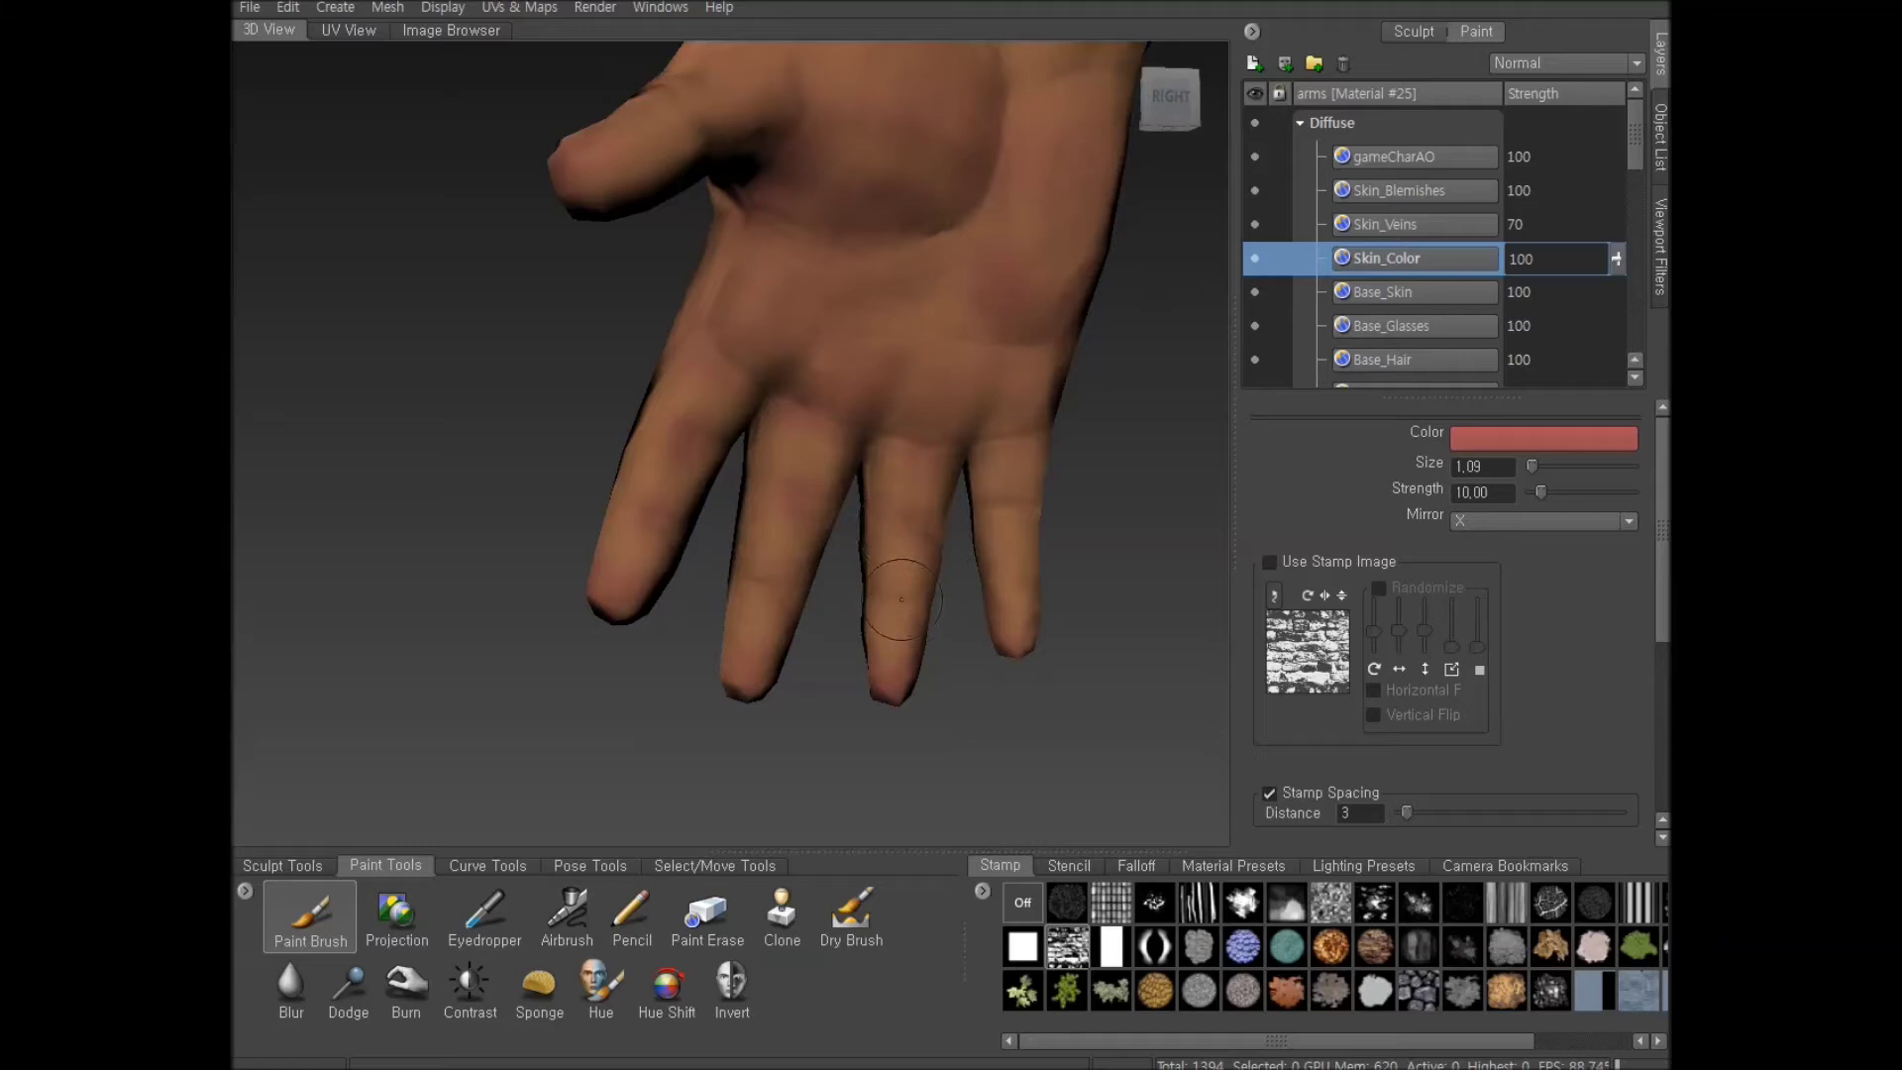
{"action": "mouse_move", "coordinate": [755, 617]}
{"action": "left_mouse_down"}
{"action": "mouse_move", "coordinate": [765, 594]}
{"action": "mouse_move", "coordinate": [870, 604]}
{"action": "left_mouse_up"}
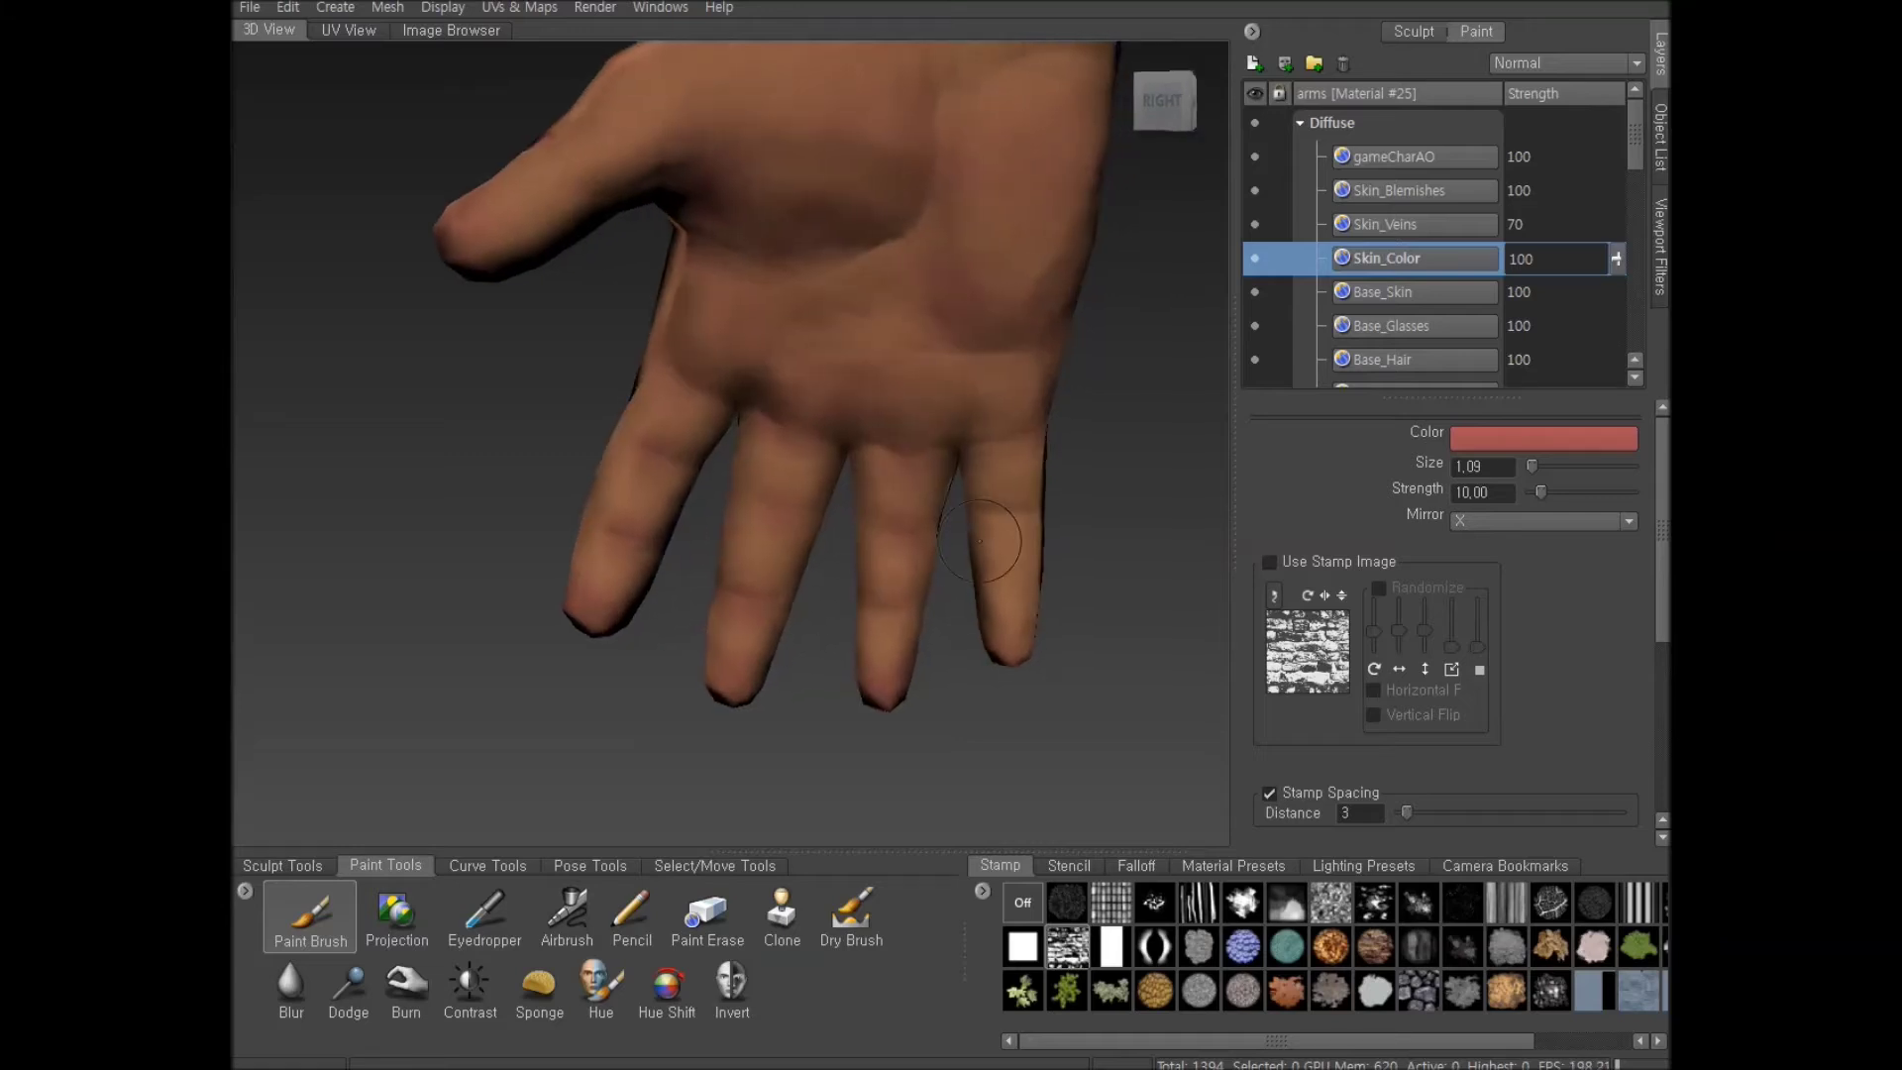
{"action": "middle_click_drag", "start_coordinate": [1007, 543], "coordinate": [845, 518], "text": "alt"}
Enlarge the brush to size 1.59 and paint red on the outer edge of the hand at the little finger's base, redoing one stroke
{"action": "mouse_move", "coordinate": [704, 525]}
{"action": "left_mouse_down"}
{"action": "mouse_move", "coordinate": [695, 627]}
{"action": "mouse_move", "coordinate": [599, 693]}
{"action": "mouse_move", "coordinate": [684, 673]}
{"action": "mouse_move", "coordinate": [741, 631]}
{"action": "mouse_move", "coordinate": [734, 535]}
{"action": "mouse_move", "coordinate": [618, 424]}
{"action": "left_mouse_up"}
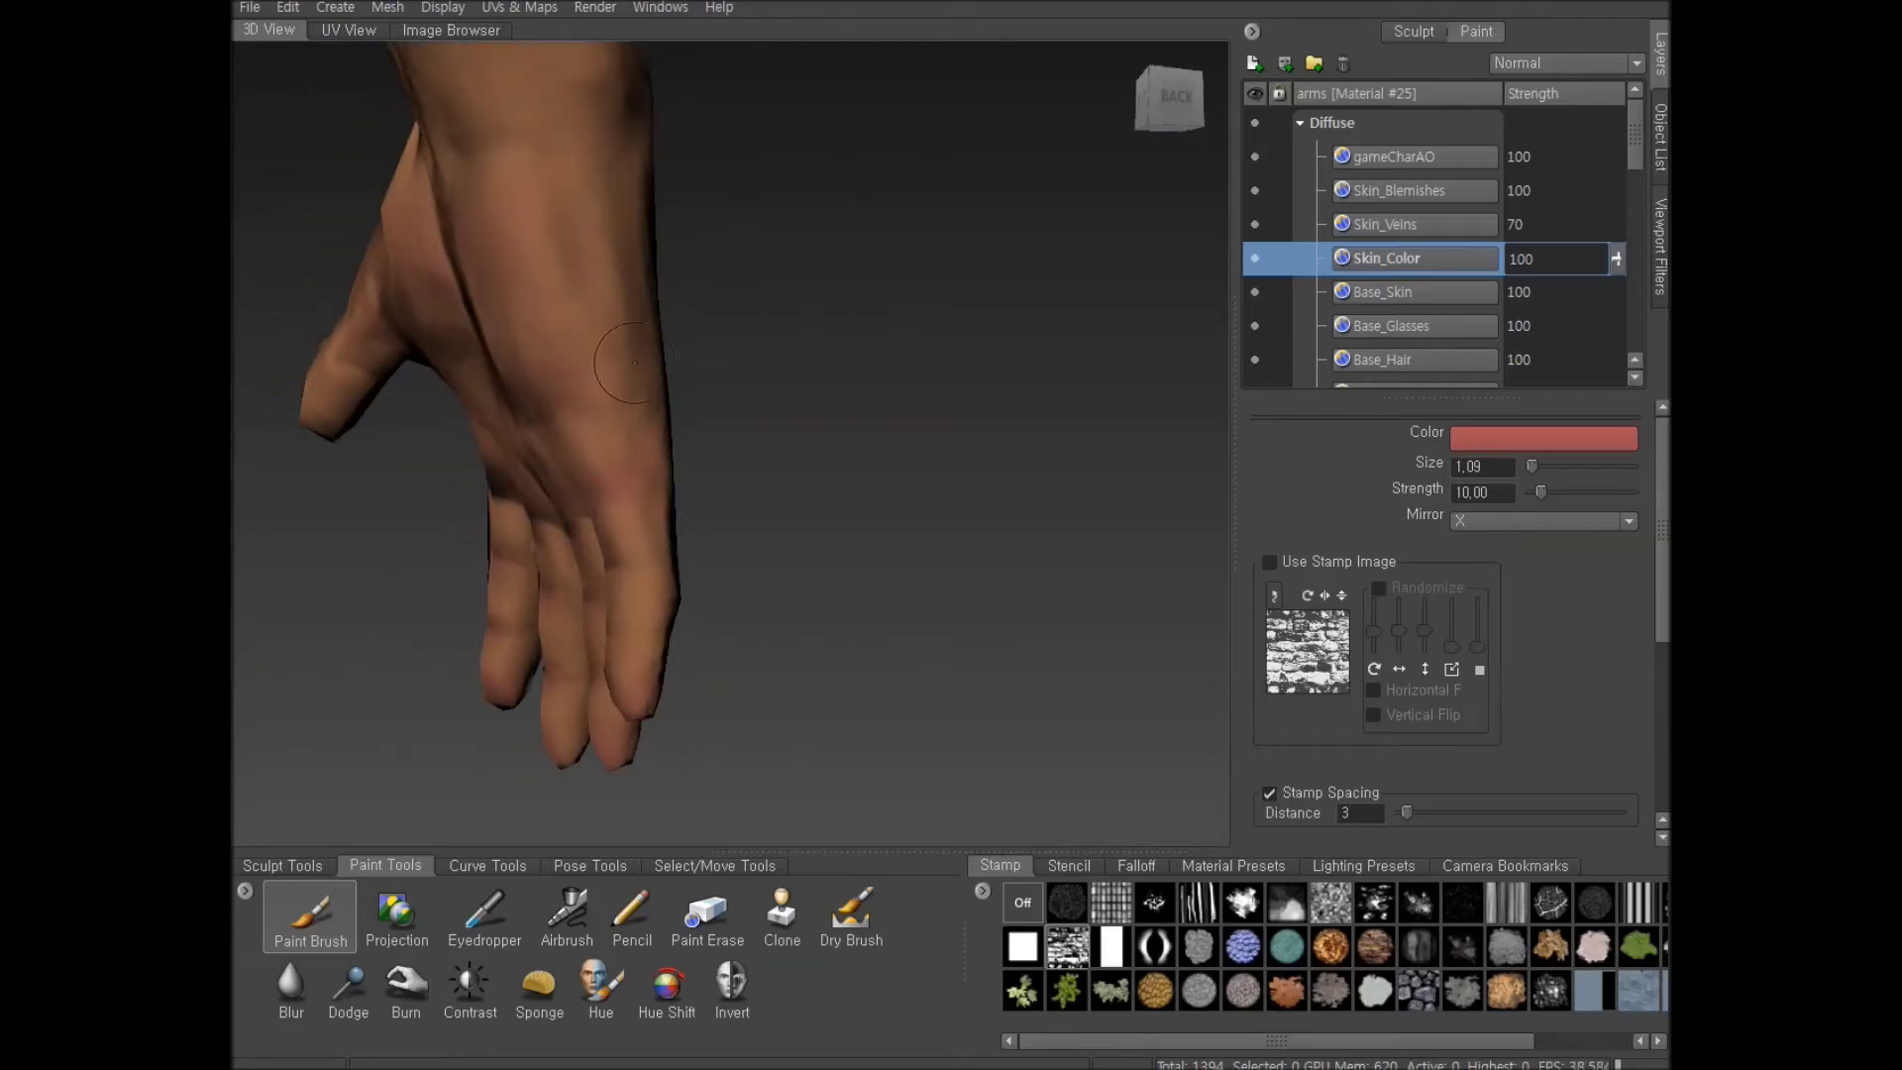
{"action": "right_click_drag", "start_coordinate": [635, 362], "coordinate": [628, 408], "text": "alt"}
{"action": "key", "text": "bracketright"}
{"action": "left_click_drag", "start_coordinate": [644, 510], "coordinate": [647, 564]}
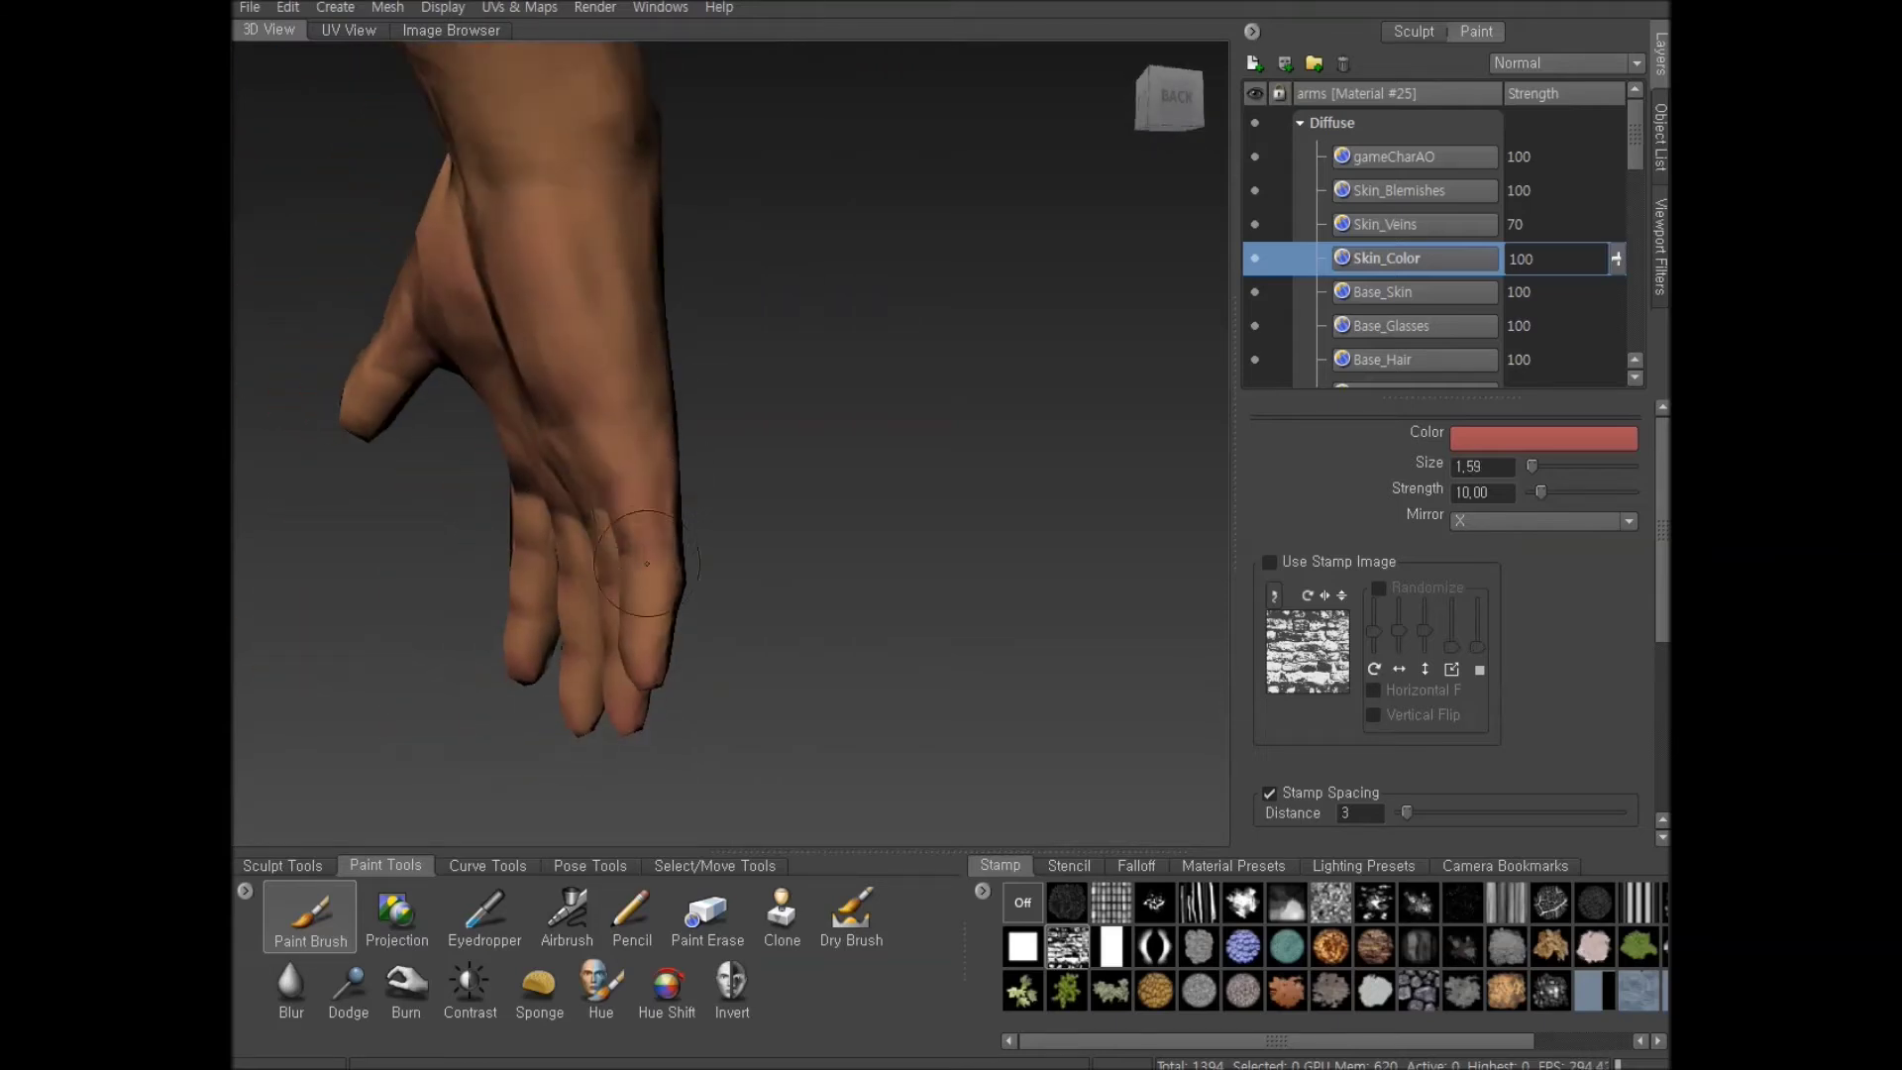
{"action": "key", "text": "ctrl+z"}
{"action": "left_click_drag", "start_coordinate": [634, 498], "coordinate": [628, 537]}
Examine the red color on the palm, thumb and fingers from several angles and distances
{"action": "left_click_drag", "start_coordinate": [695, 617], "coordinate": [537, 489], "text": "alt"}
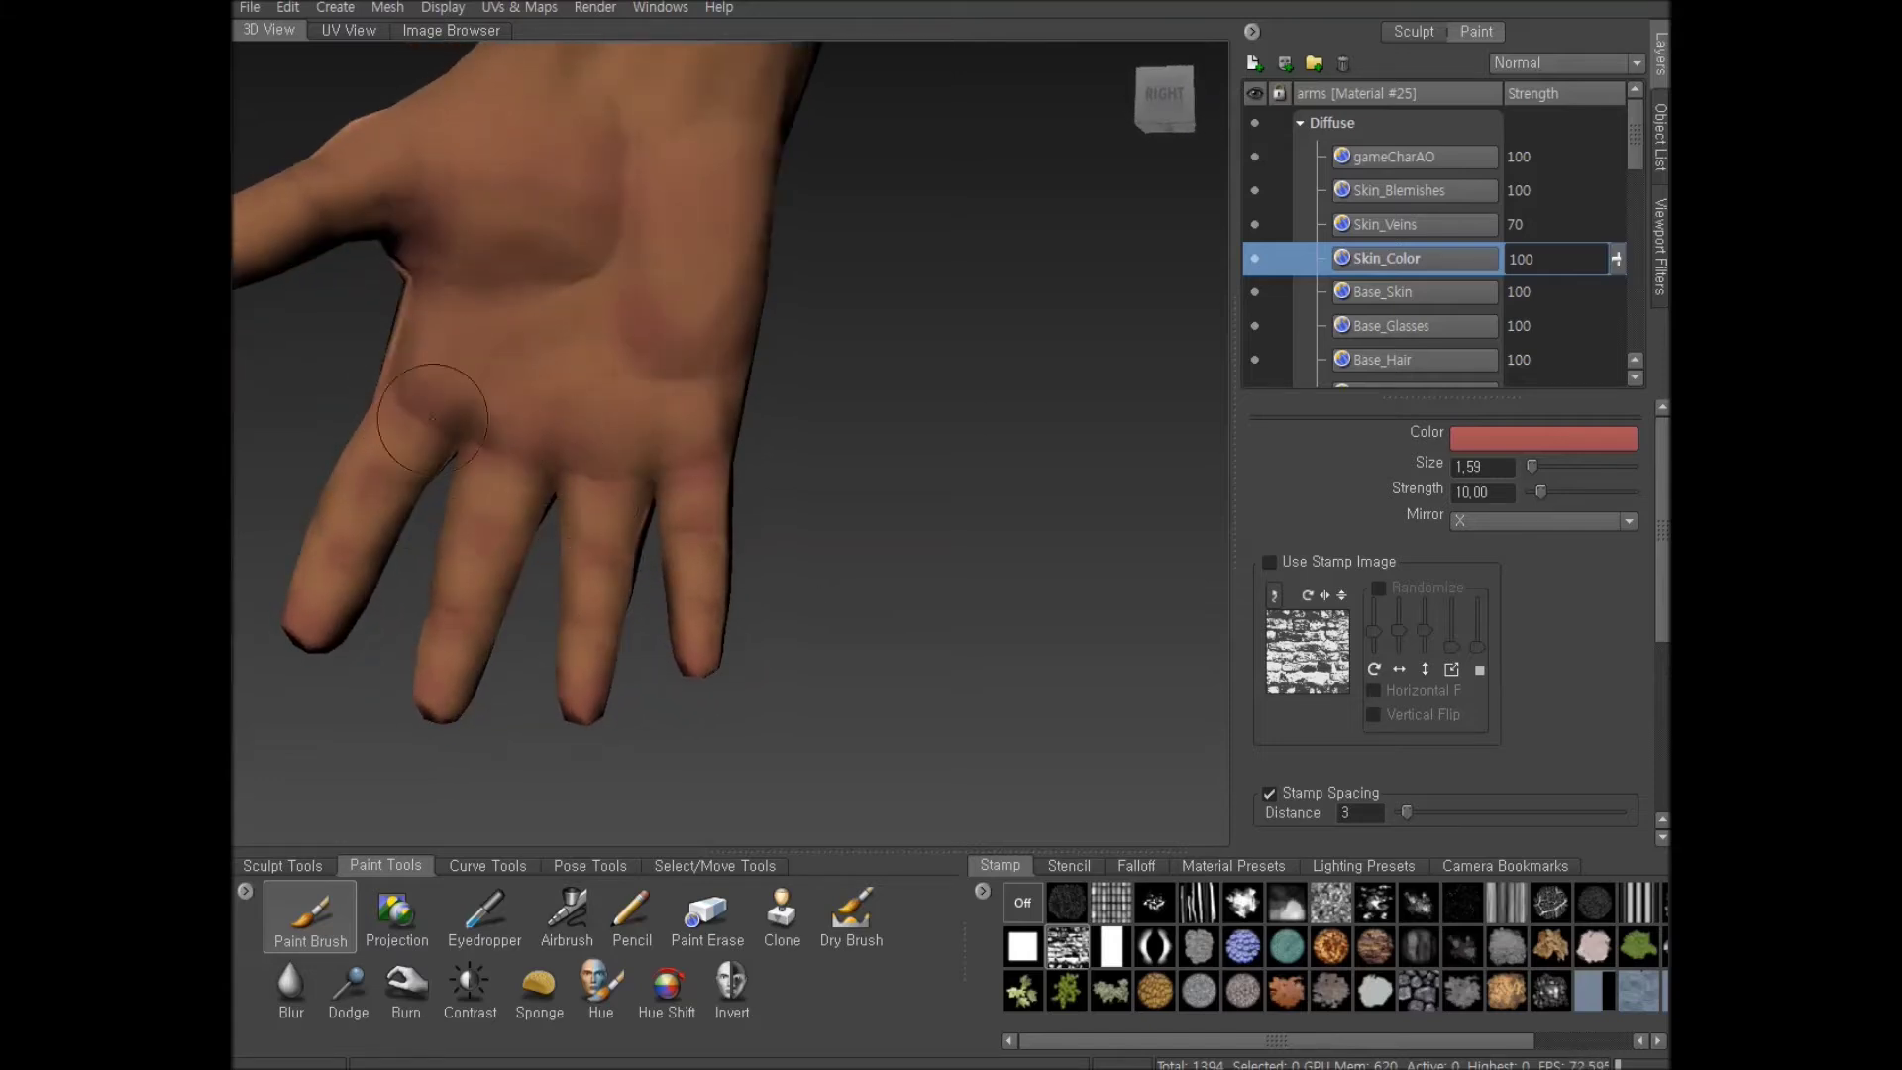
{"action": "right_click_drag", "start_coordinate": [651, 425], "coordinate": [574, 552], "text": "alt"}
{"action": "left_click_drag", "start_coordinate": [574, 552], "coordinate": [606, 593], "text": "alt"}
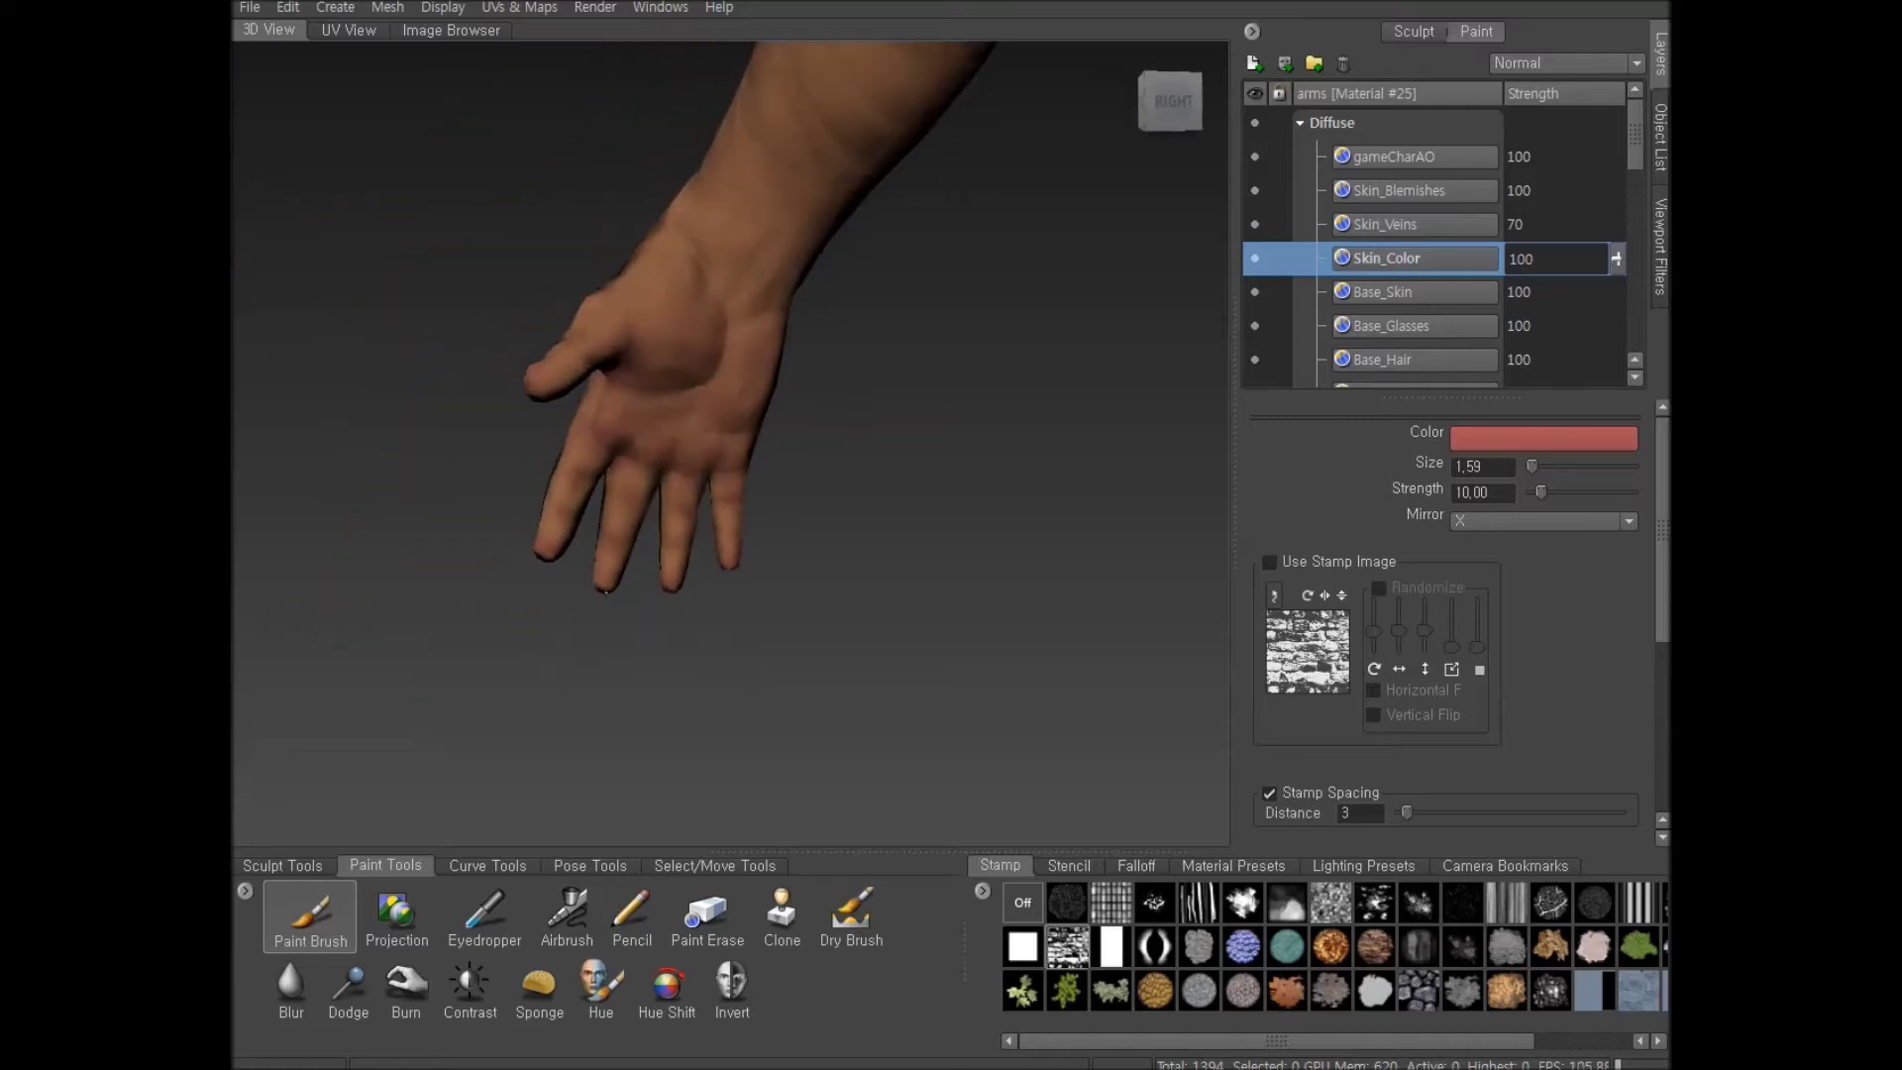
{"action": "right_click_drag", "start_coordinate": [607, 593], "coordinate": [590, 539], "text": "alt"}
{"action": "left_click_drag", "start_coordinate": [590, 539], "coordinate": [624, 533], "text": "alt"}
{"action": "left_click_drag", "start_coordinate": [476, 472], "coordinate": [446, 376], "text": "alt"}
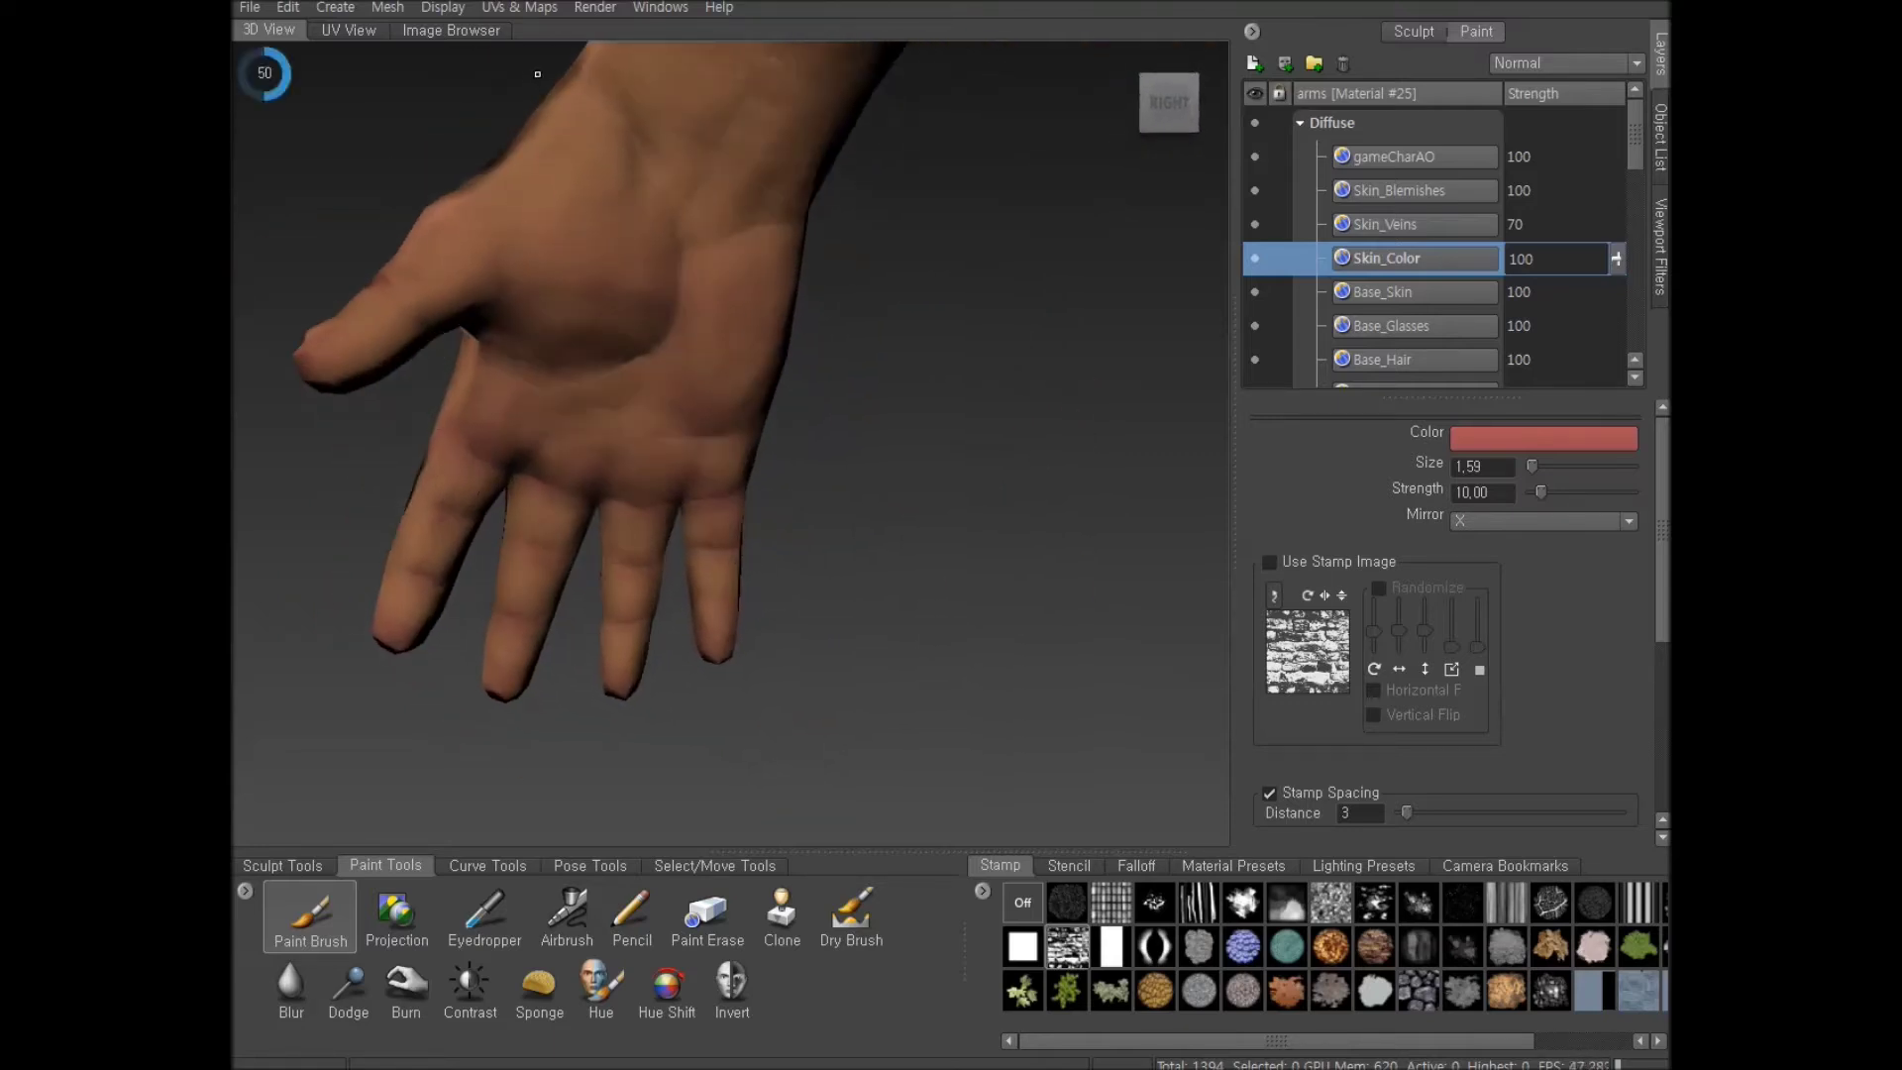
{"action": "left_click_drag", "start_coordinate": [677, 239], "coordinate": [604, 197], "text": "alt"}
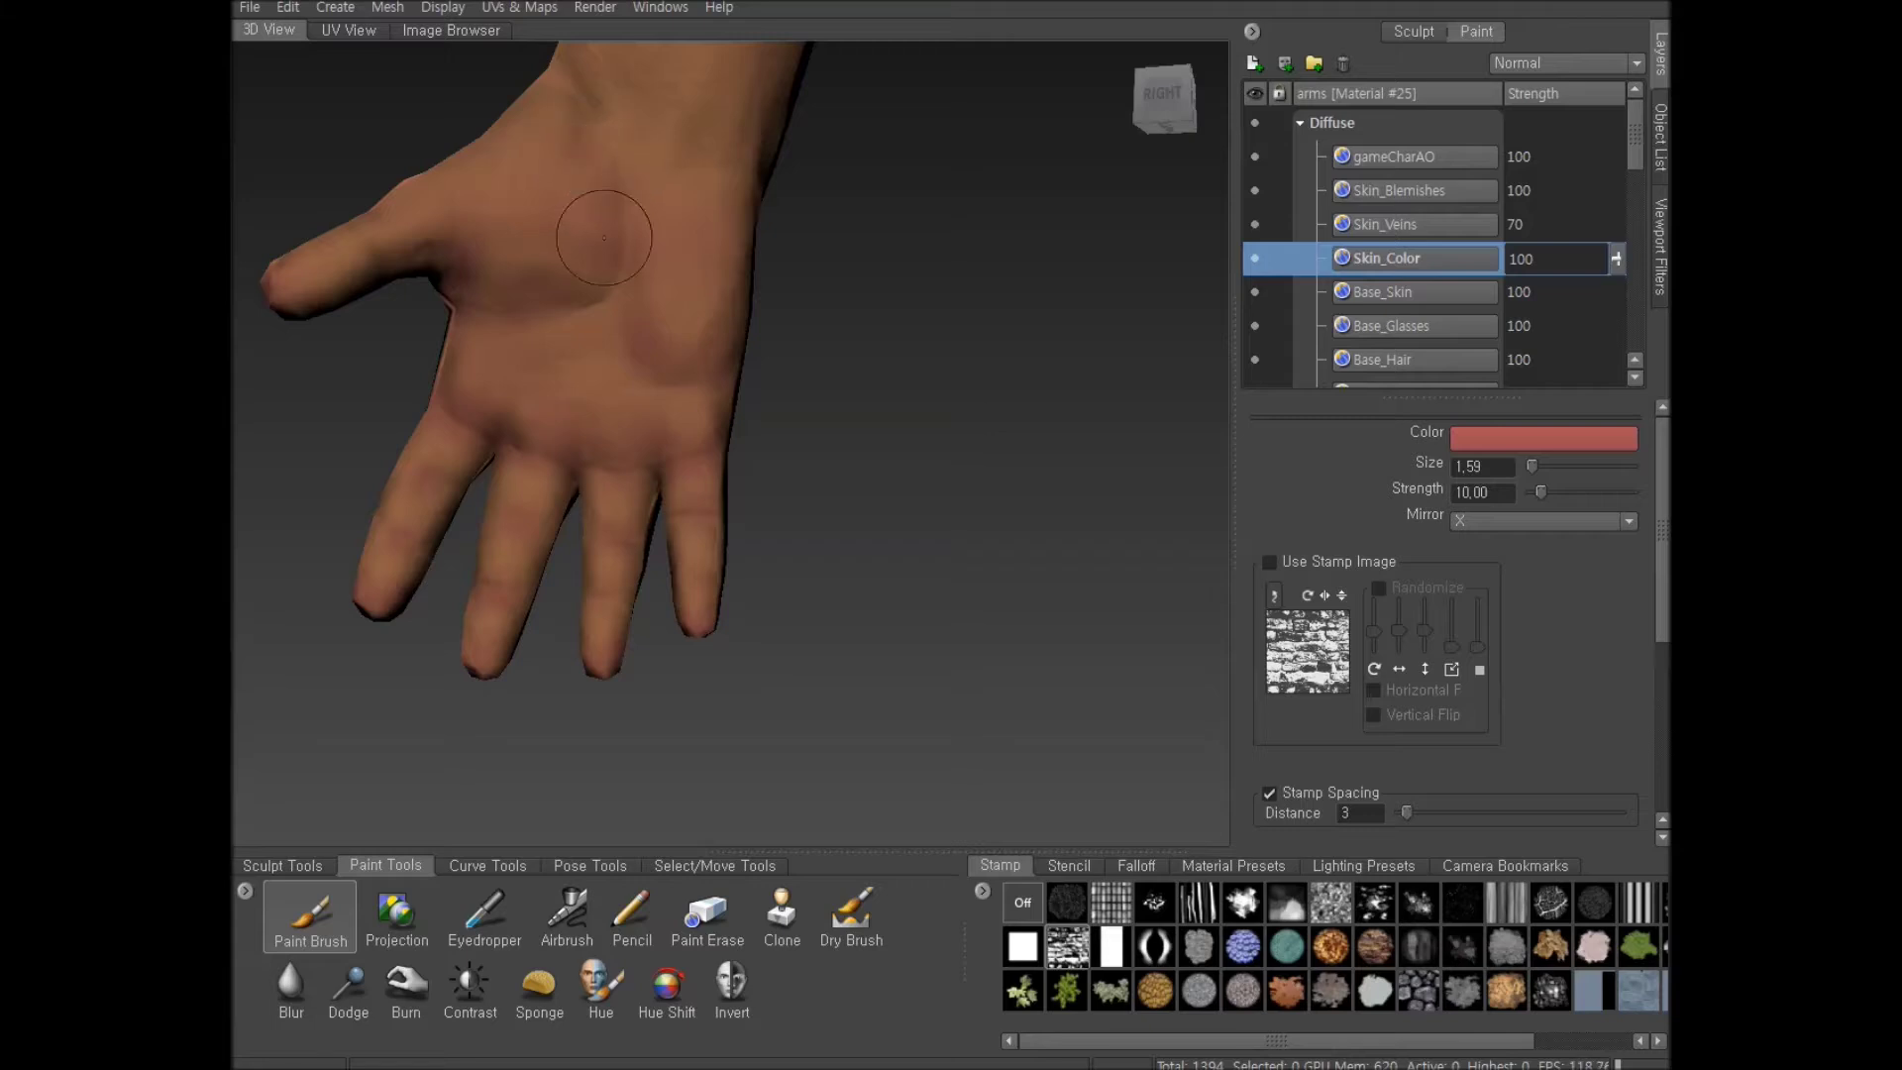
{"action": "left_click_drag", "start_coordinate": [746, 224], "coordinate": [935, 357], "text": "alt"}
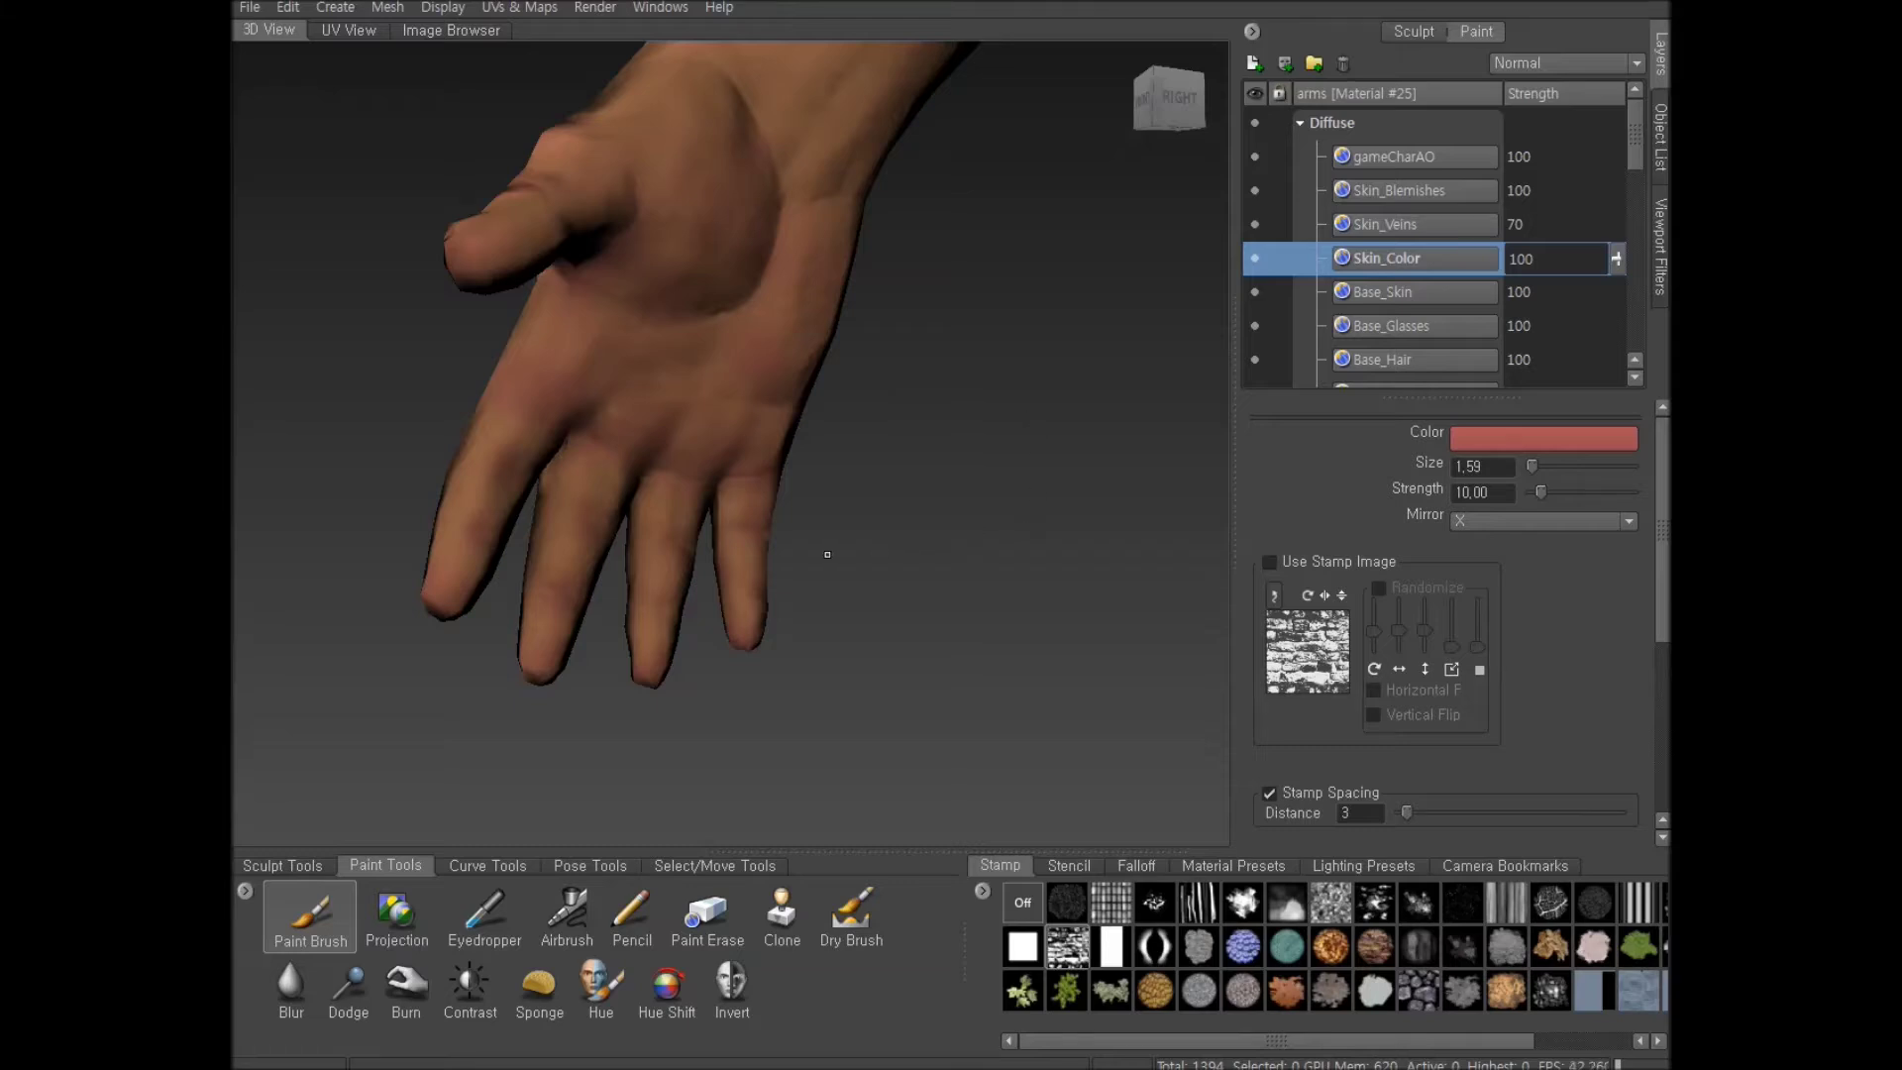
{"action": "left_click_drag", "start_coordinate": [827, 554], "coordinate": [732, 561], "text": "alt"}
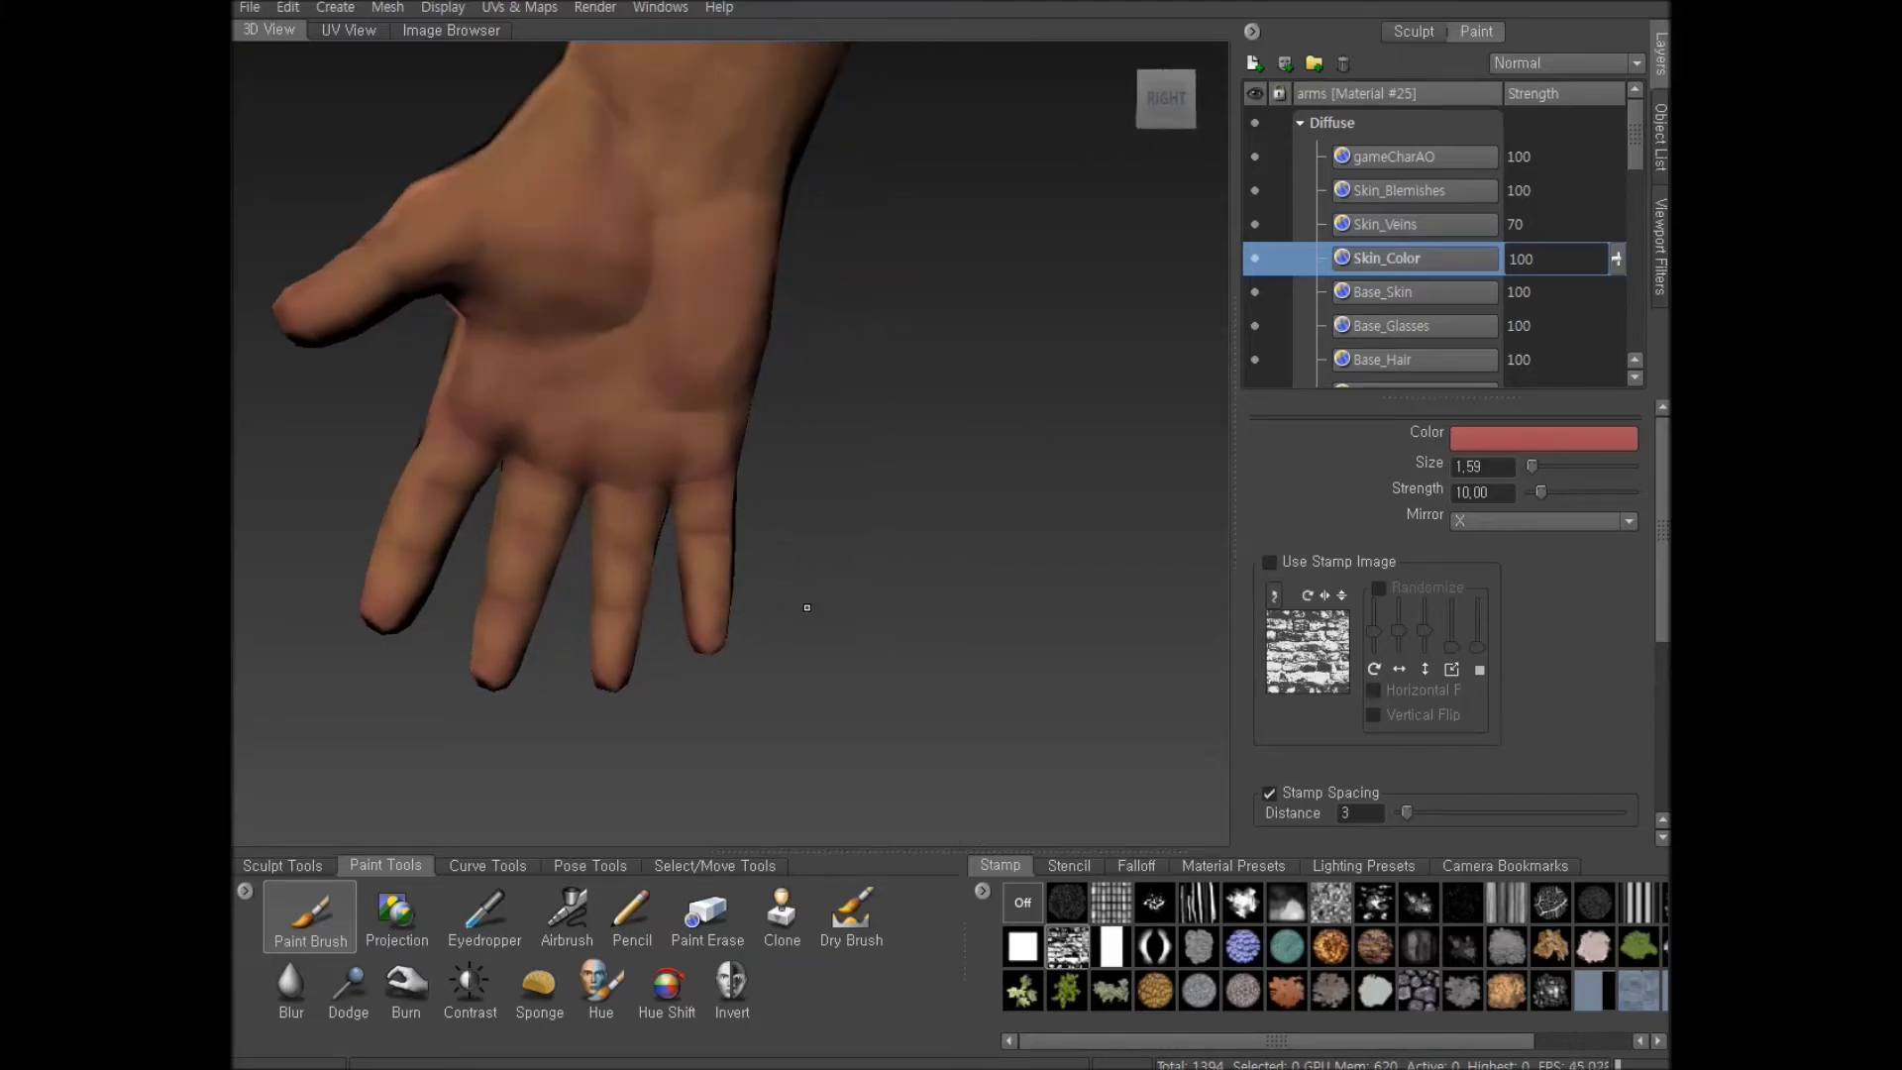
{"action": "left_click_drag", "start_coordinate": [708, 535], "coordinate": [894, 334], "text": "alt"}
Try a red stroke on the inner forearm below the elbow with the size 1.59 brush and undo it
{"action": "middle_click_drag", "start_coordinate": [893, 334], "coordinate": [895, 481], "text": "alt"}
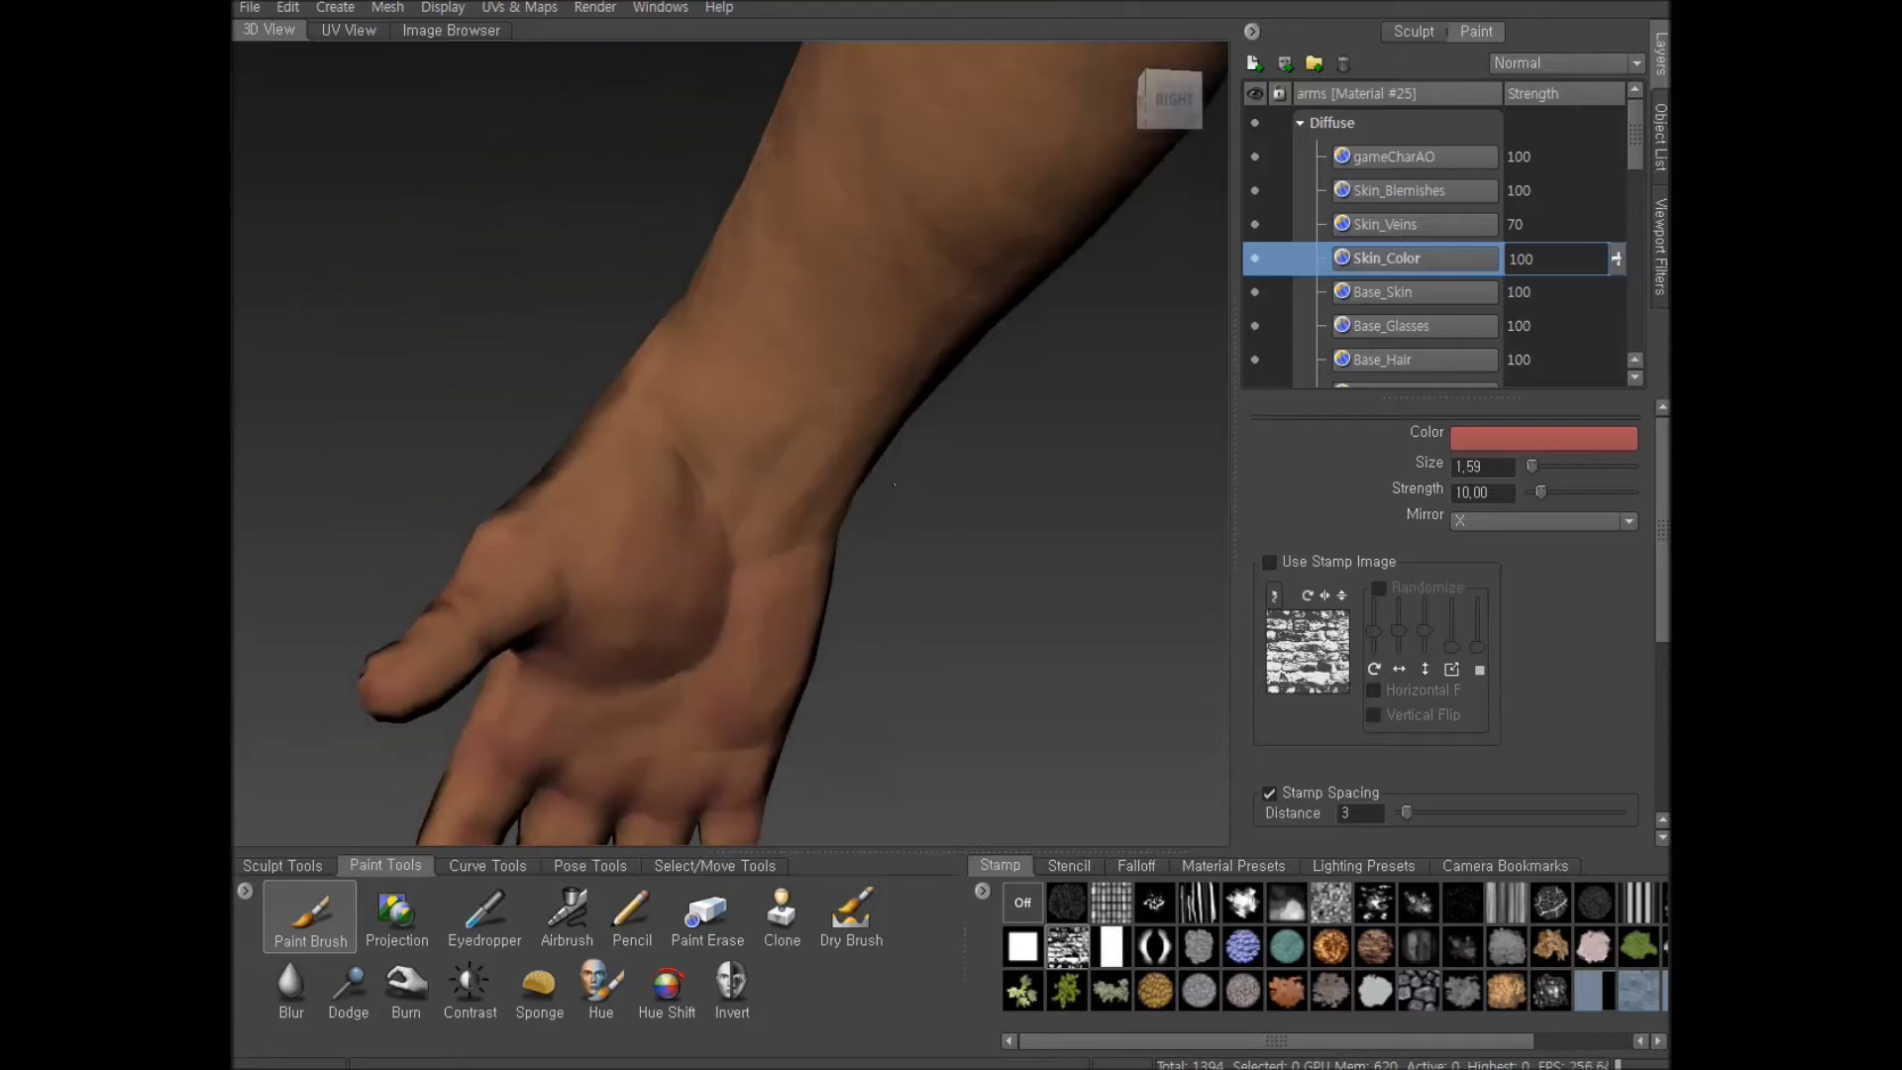
{"action": "scroll", "coordinate": [896, 480], "scroll_direction": "down", "scroll_amount": 1}
{"action": "left_click_drag", "start_coordinate": [896, 479], "coordinate": [894, 368], "text": "alt"}
{"action": "middle_click_drag", "start_coordinate": [895, 368], "coordinate": [878, 451], "text": "alt"}
{"action": "right_click_drag", "start_coordinate": [878, 451], "coordinate": [793, 505], "text": "alt"}
{"action": "middle_click_drag", "start_coordinate": [793, 513], "coordinate": [783, 631], "text": "alt"}
{"action": "left_click_drag", "start_coordinate": [783, 631], "coordinate": [749, 606], "text": "alt"}
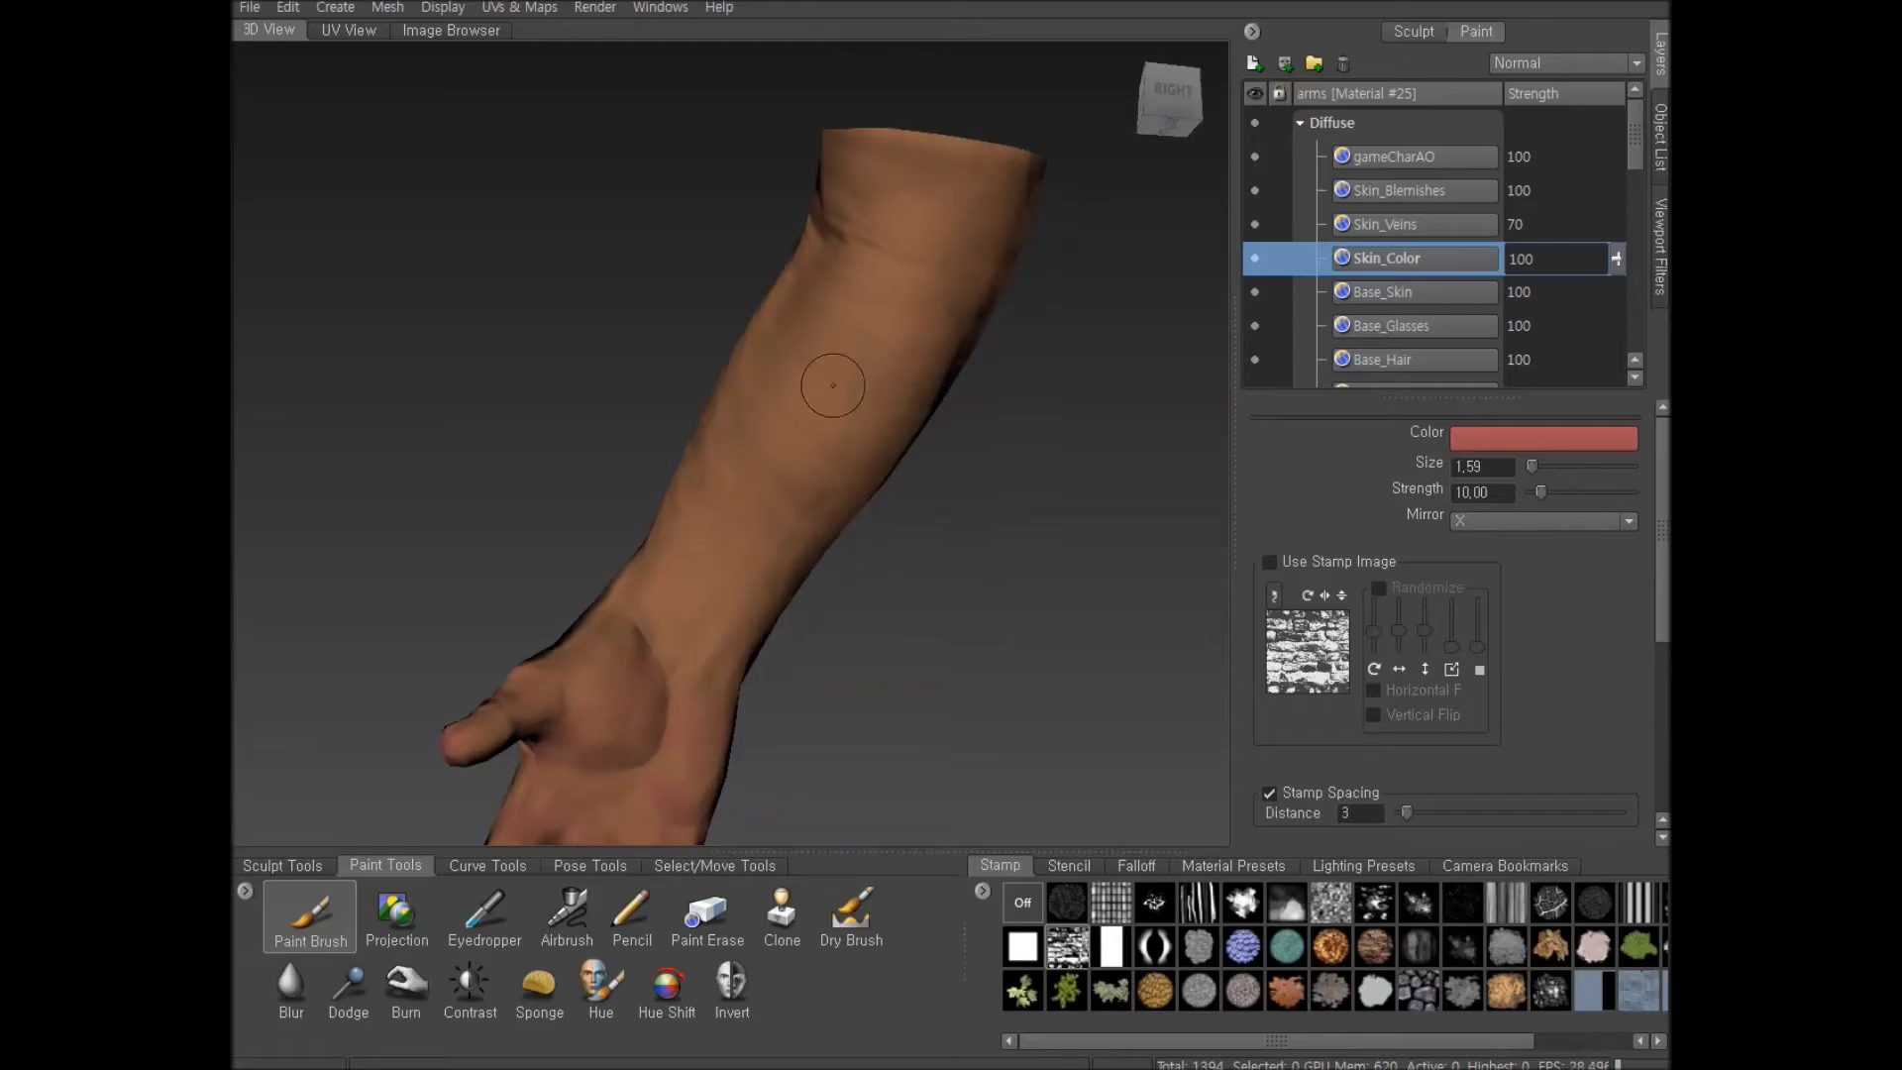
{"action": "left_click_drag", "start_coordinate": [859, 352], "coordinate": [855, 451]}
{"action": "key", "text": "ctrl+z"}
Set the brush strength to 5.60 and size to 2.82, and paint light red over the wrist
{"action": "mouse_move", "coordinate": [716, 556]}
{"action": "left_mouse_down", "text": "alt"}
{"action": "mouse_move", "coordinate": [735, 605]}
{"action": "mouse_move", "coordinate": [639, 663]}
{"action": "mouse_move", "coordinate": [729, 626]}
{"action": "mouse_move", "coordinate": [704, 643]}
{"action": "mouse_move", "coordinate": [758, 519]}
{"action": "left_mouse_up", "text": "alt"}
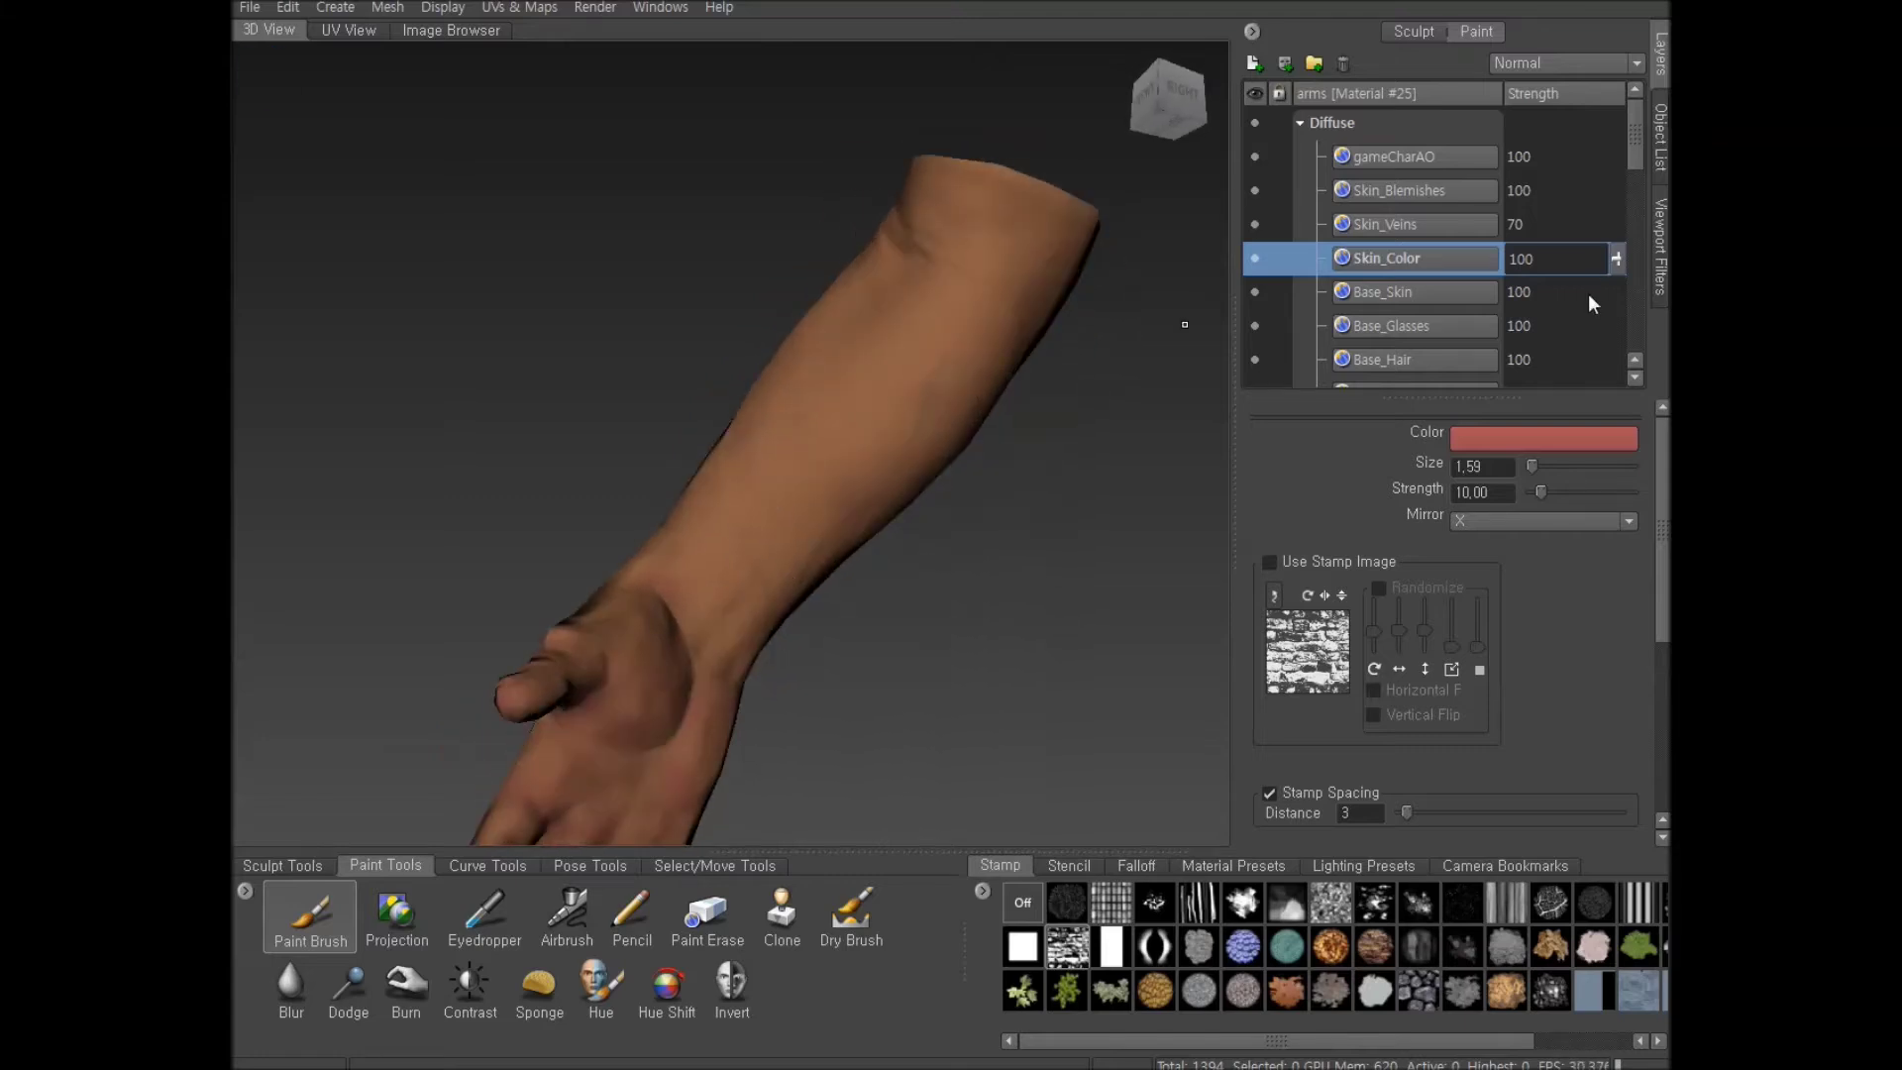
{"action": "left_click", "coordinate": [1538, 489]}
{"action": "scroll", "coordinate": [841, 581], "scroll_direction": "up", "scroll_amount": 3}
{"action": "left_click_drag", "start_coordinate": [730, 595], "coordinate": [656, 630]}
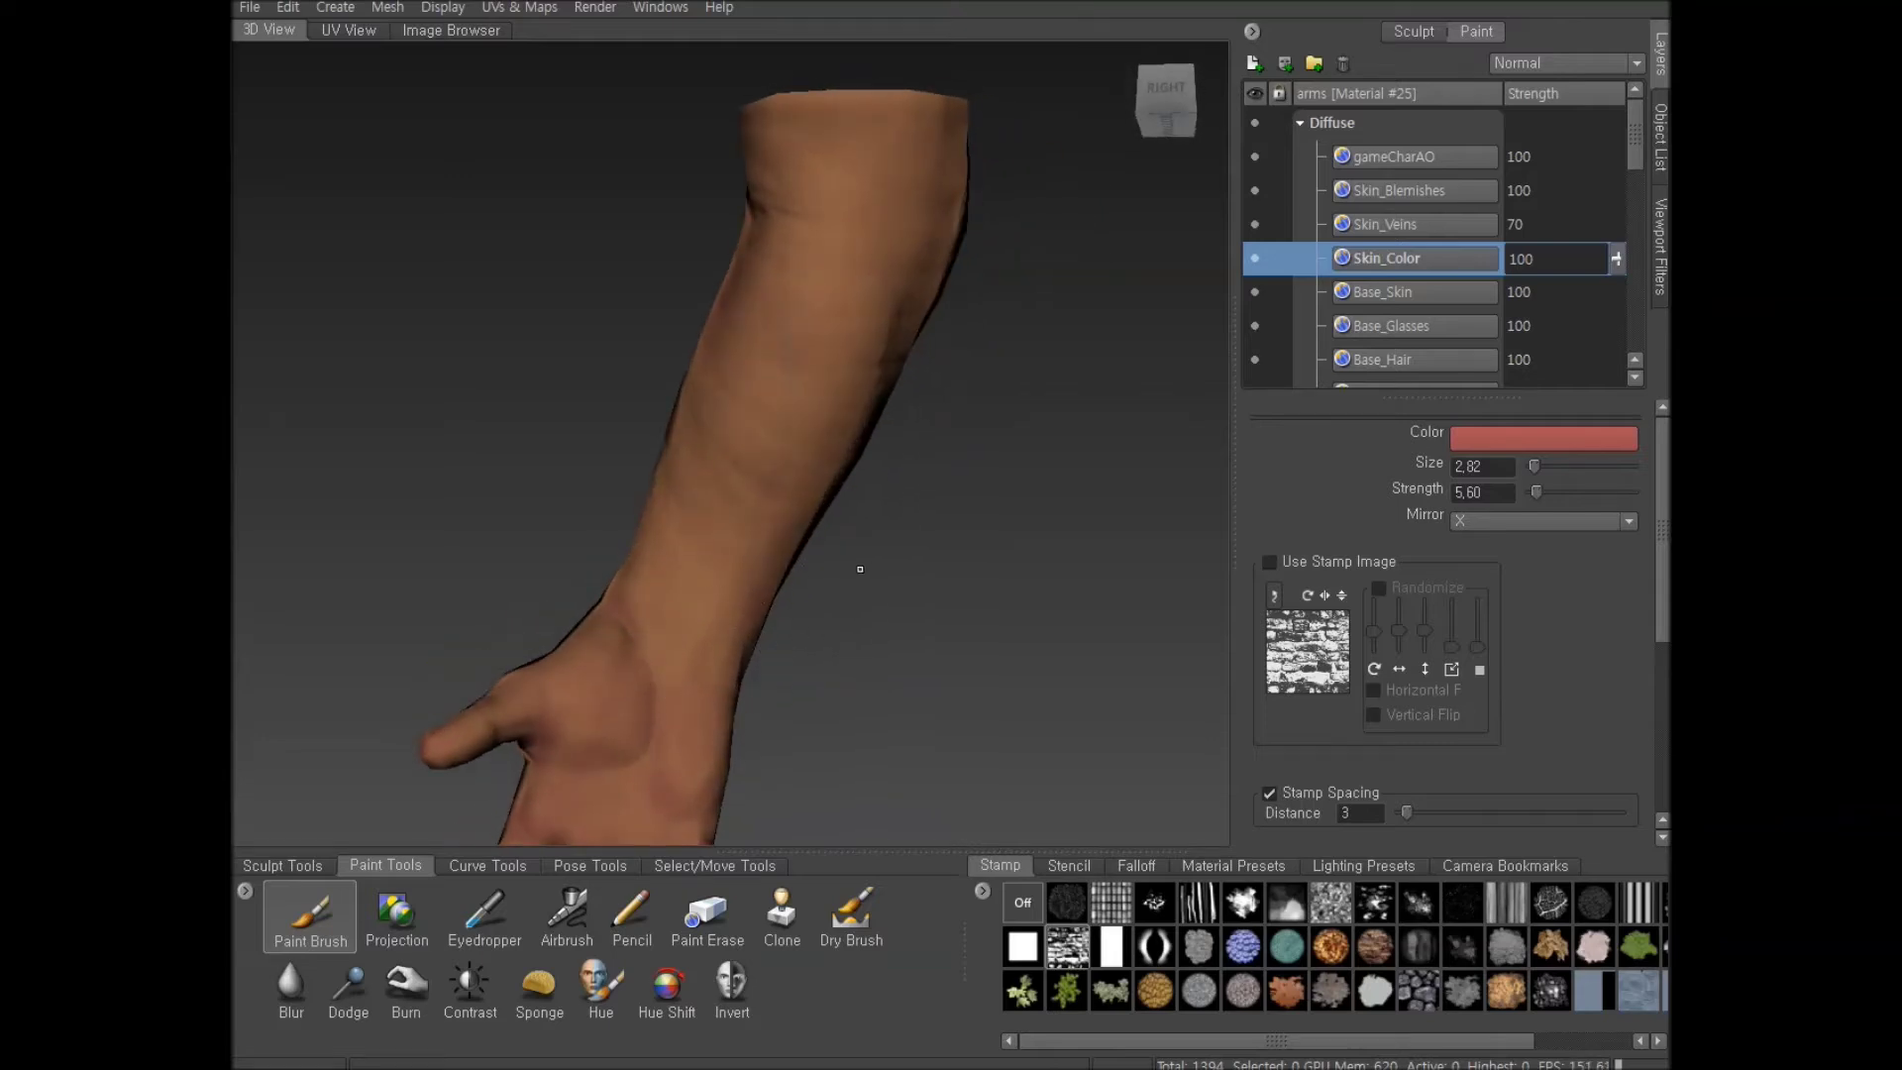
Paint soft red patches on the underside of the forearm above the wrist and below the elbow
{"action": "left_click_drag", "start_coordinate": [860, 569], "coordinate": [763, 578], "text": "alt"}
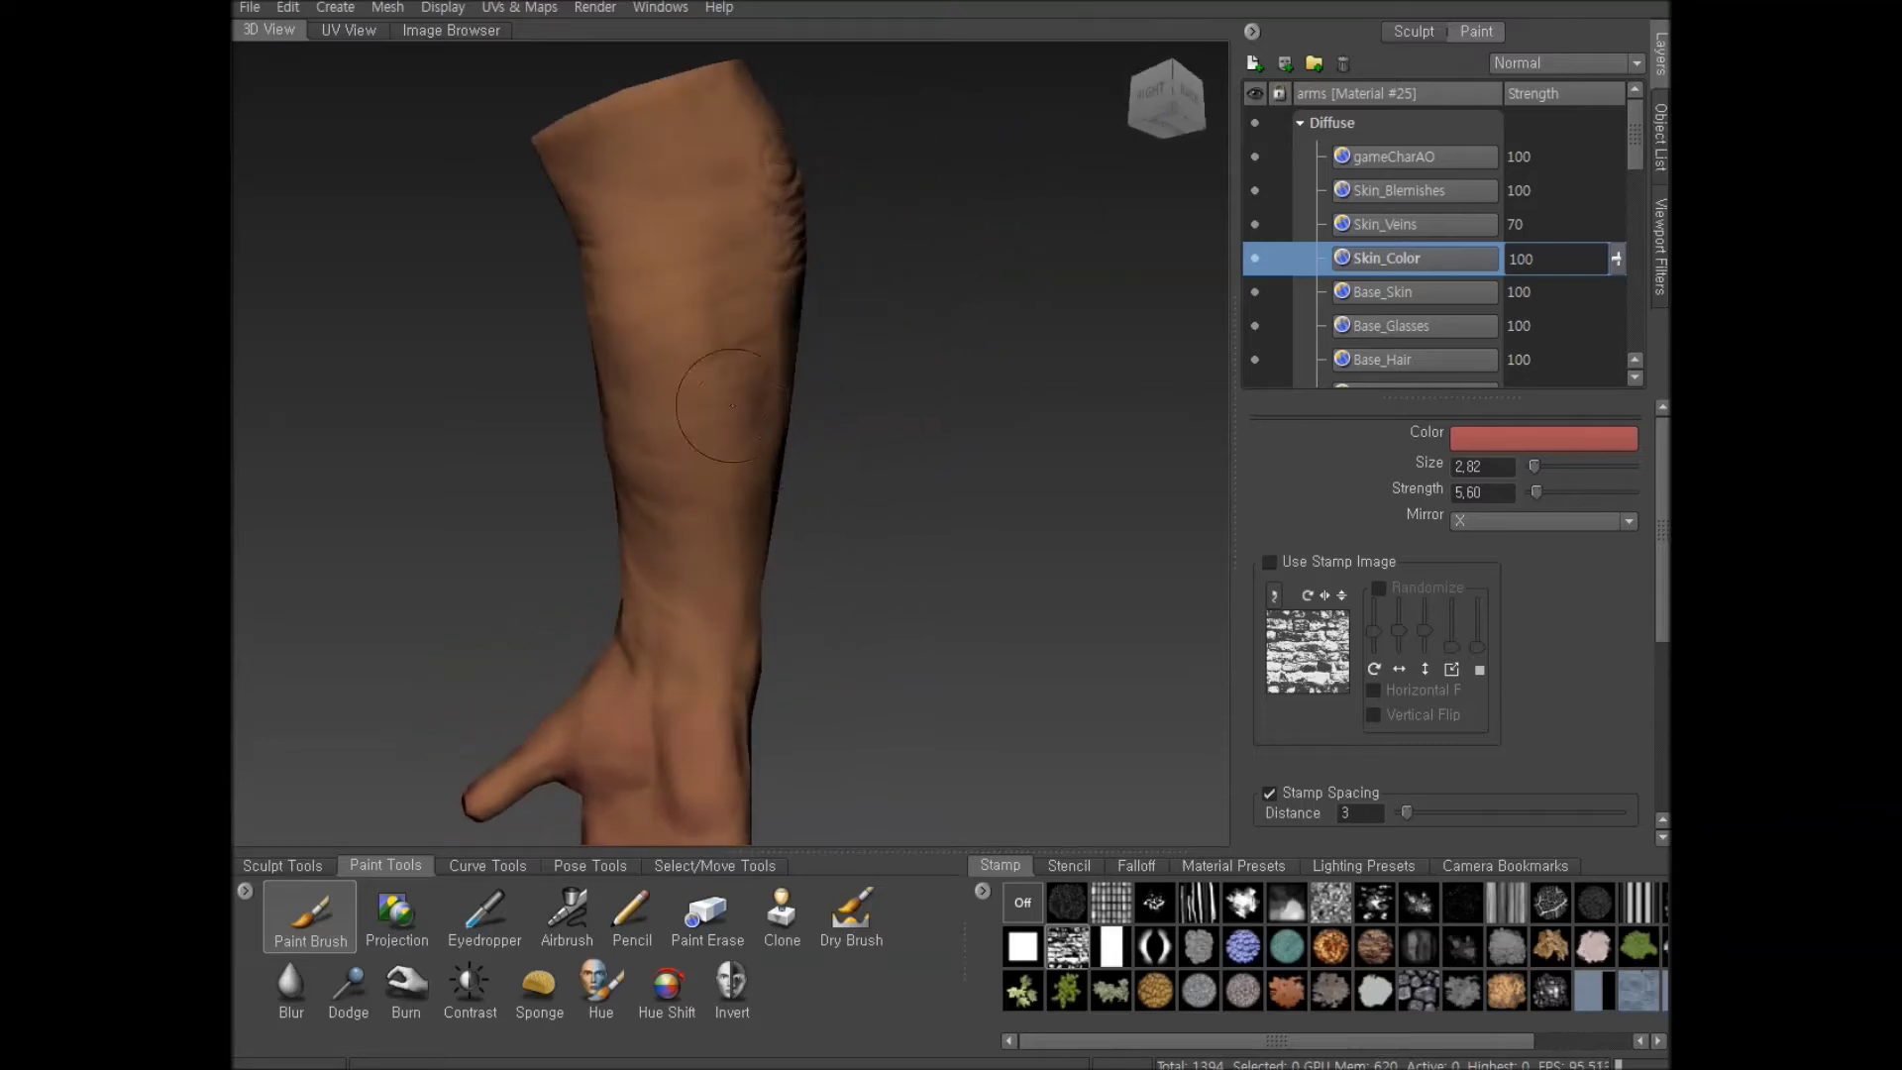
{"action": "mouse_move", "coordinate": [745, 393]}
{"action": "left_mouse_down", "text": "alt"}
{"action": "mouse_move", "coordinate": [662, 342]}
{"action": "mouse_move", "coordinate": [683, 495]}
{"action": "mouse_move", "coordinate": [701, 424]}
{"action": "mouse_move", "coordinate": [706, 508]}
{"action": "mouse_move", "coordinate": [814, 610]}
{"action": "left_mouse_up", "text": "alt"}
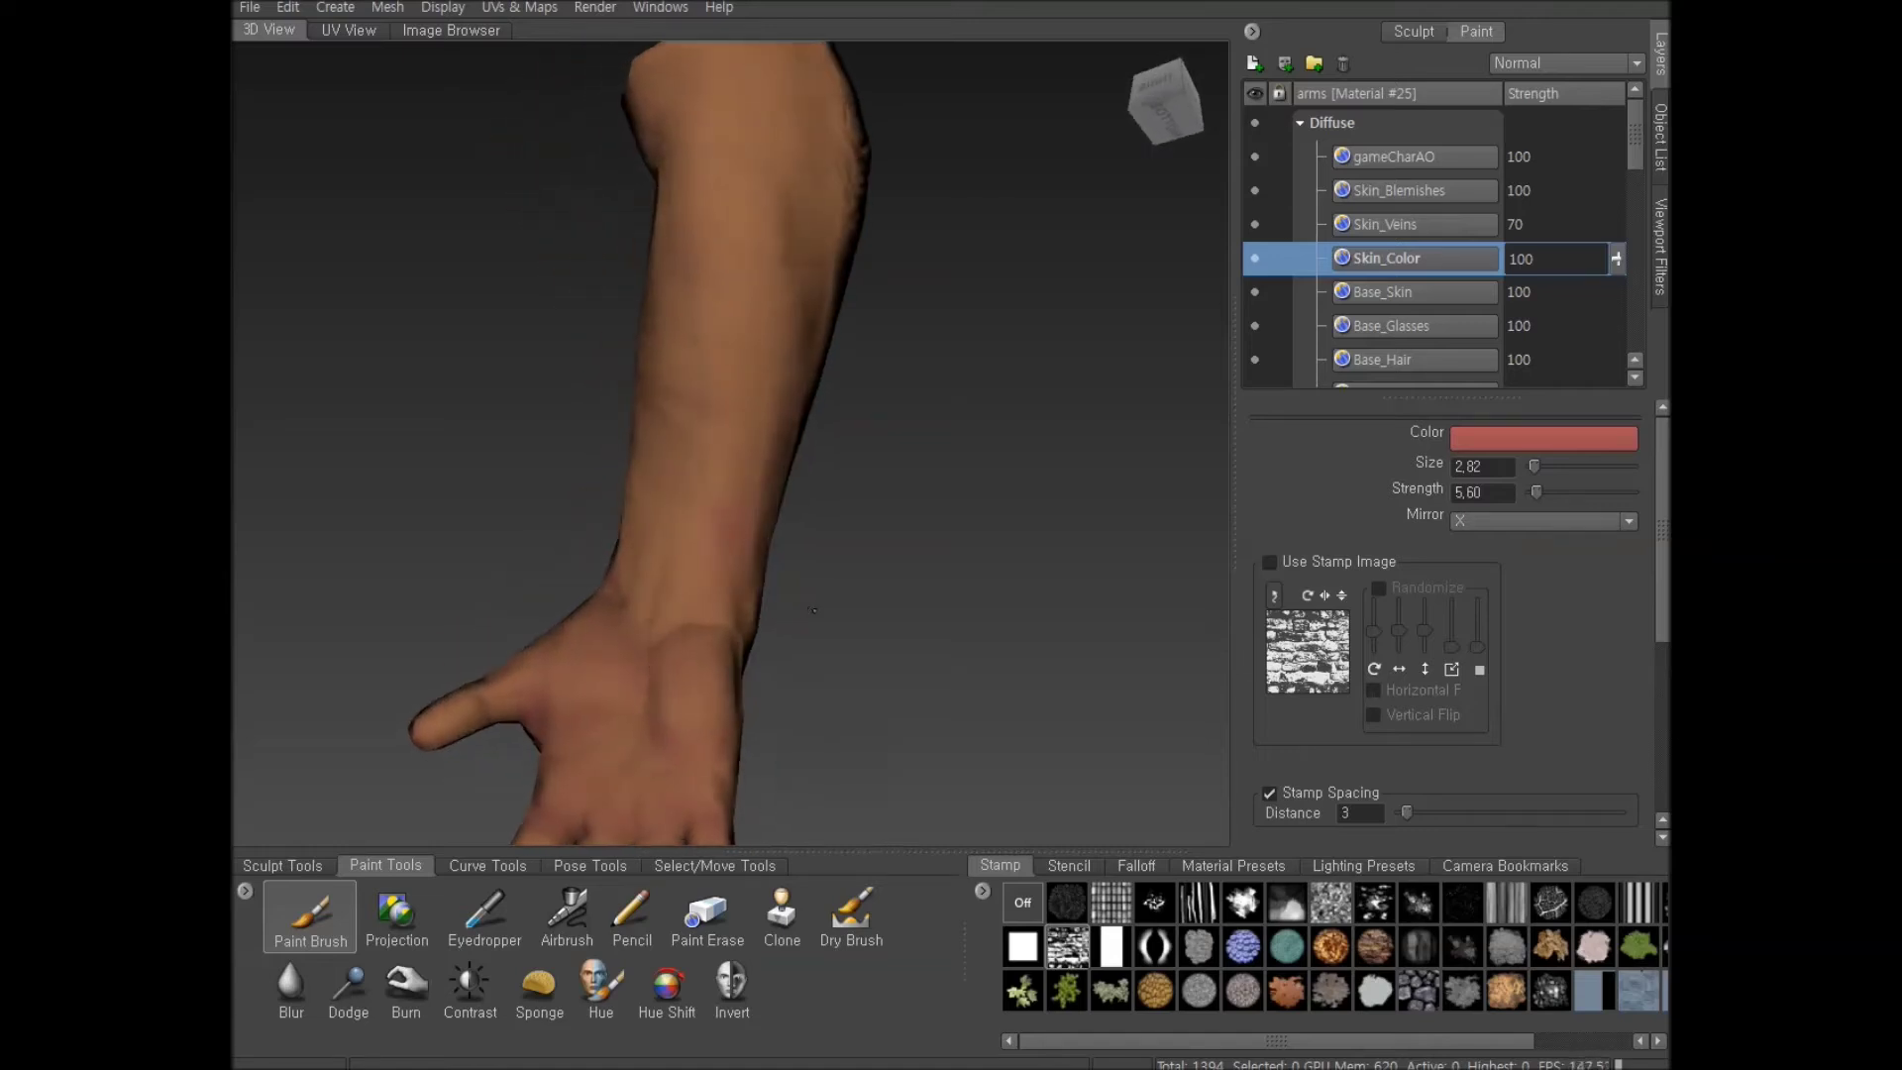
{"action": "left_click_drag", "start_coordinate": [784, 322], "coordinate": [784, 279]}
{"action": "left_click_drag", "start_coordinate": [770, 468], "coordinate": [686, 478], "text": "alt"}
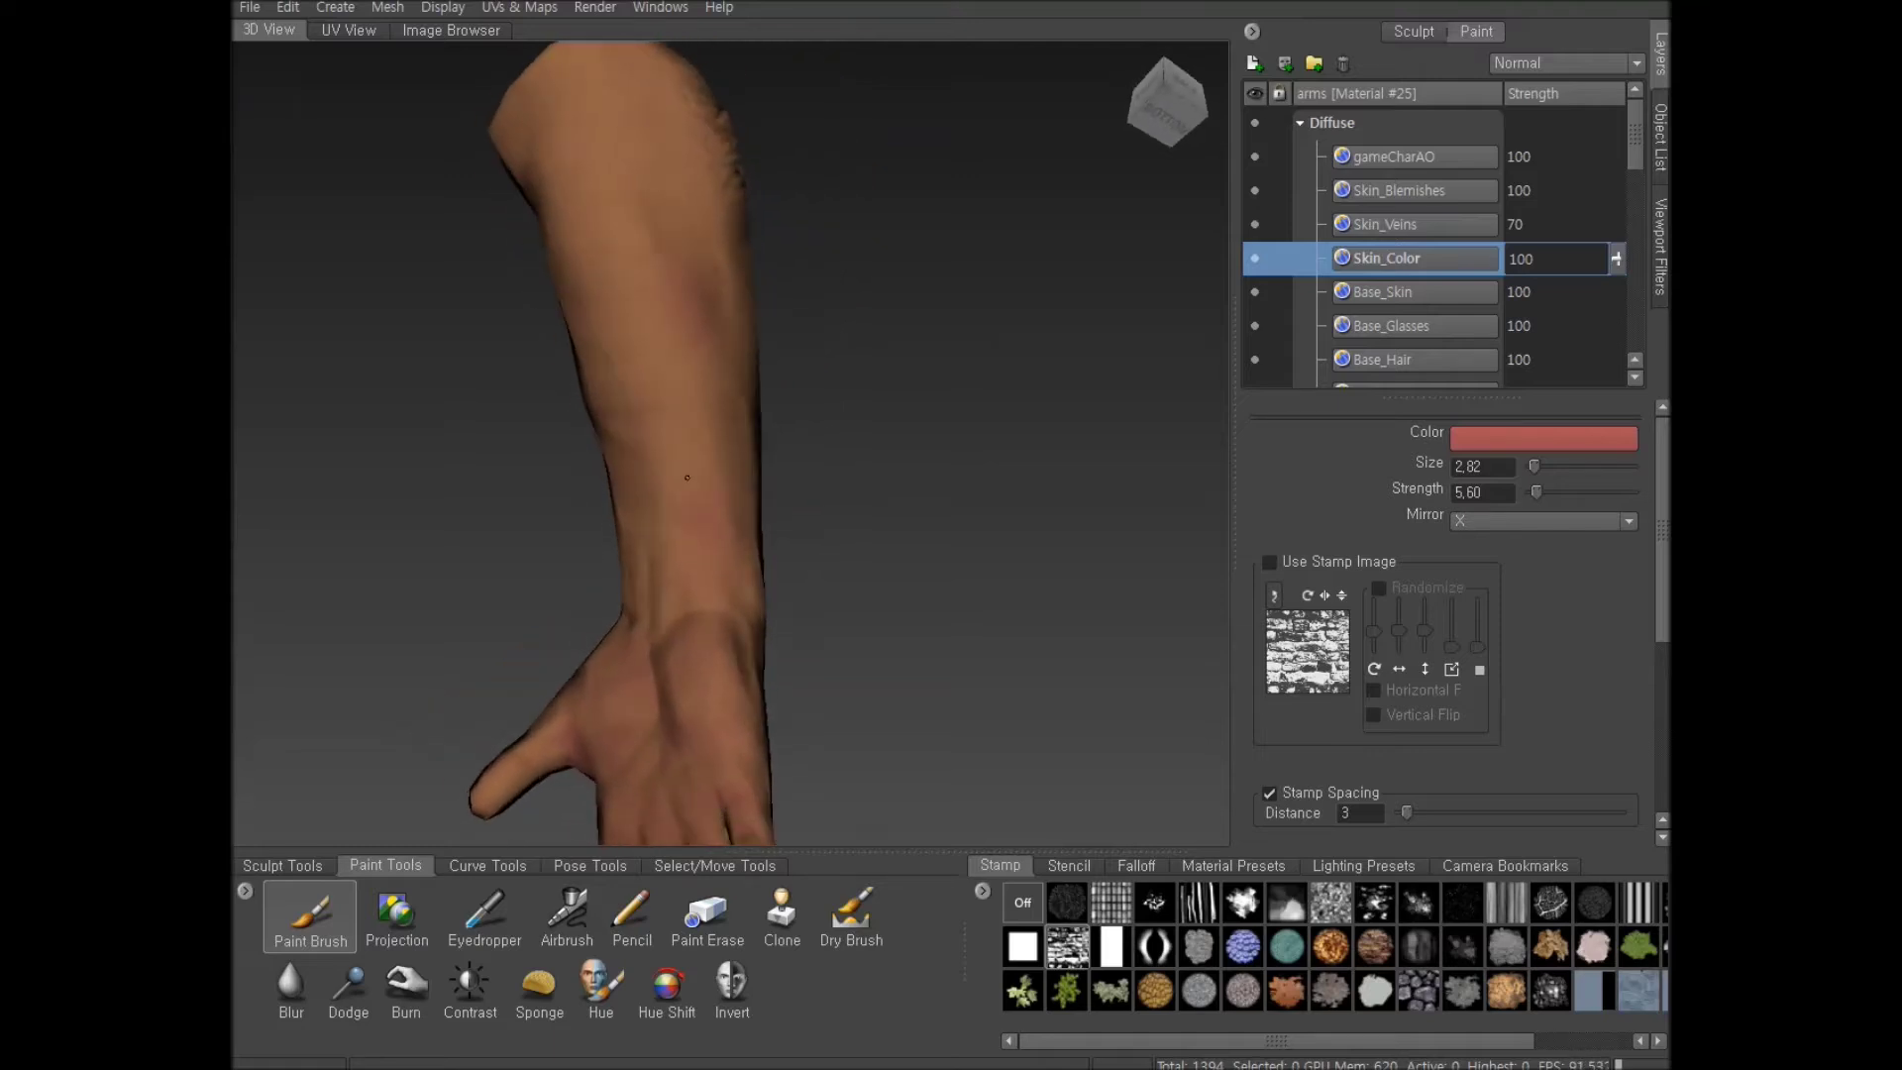
Erase excess red above the wrist with Paint Erase, and brush red onto the inner forearm and the elbow crease
{"action": "left_click", "coordinate": [682, 929]}
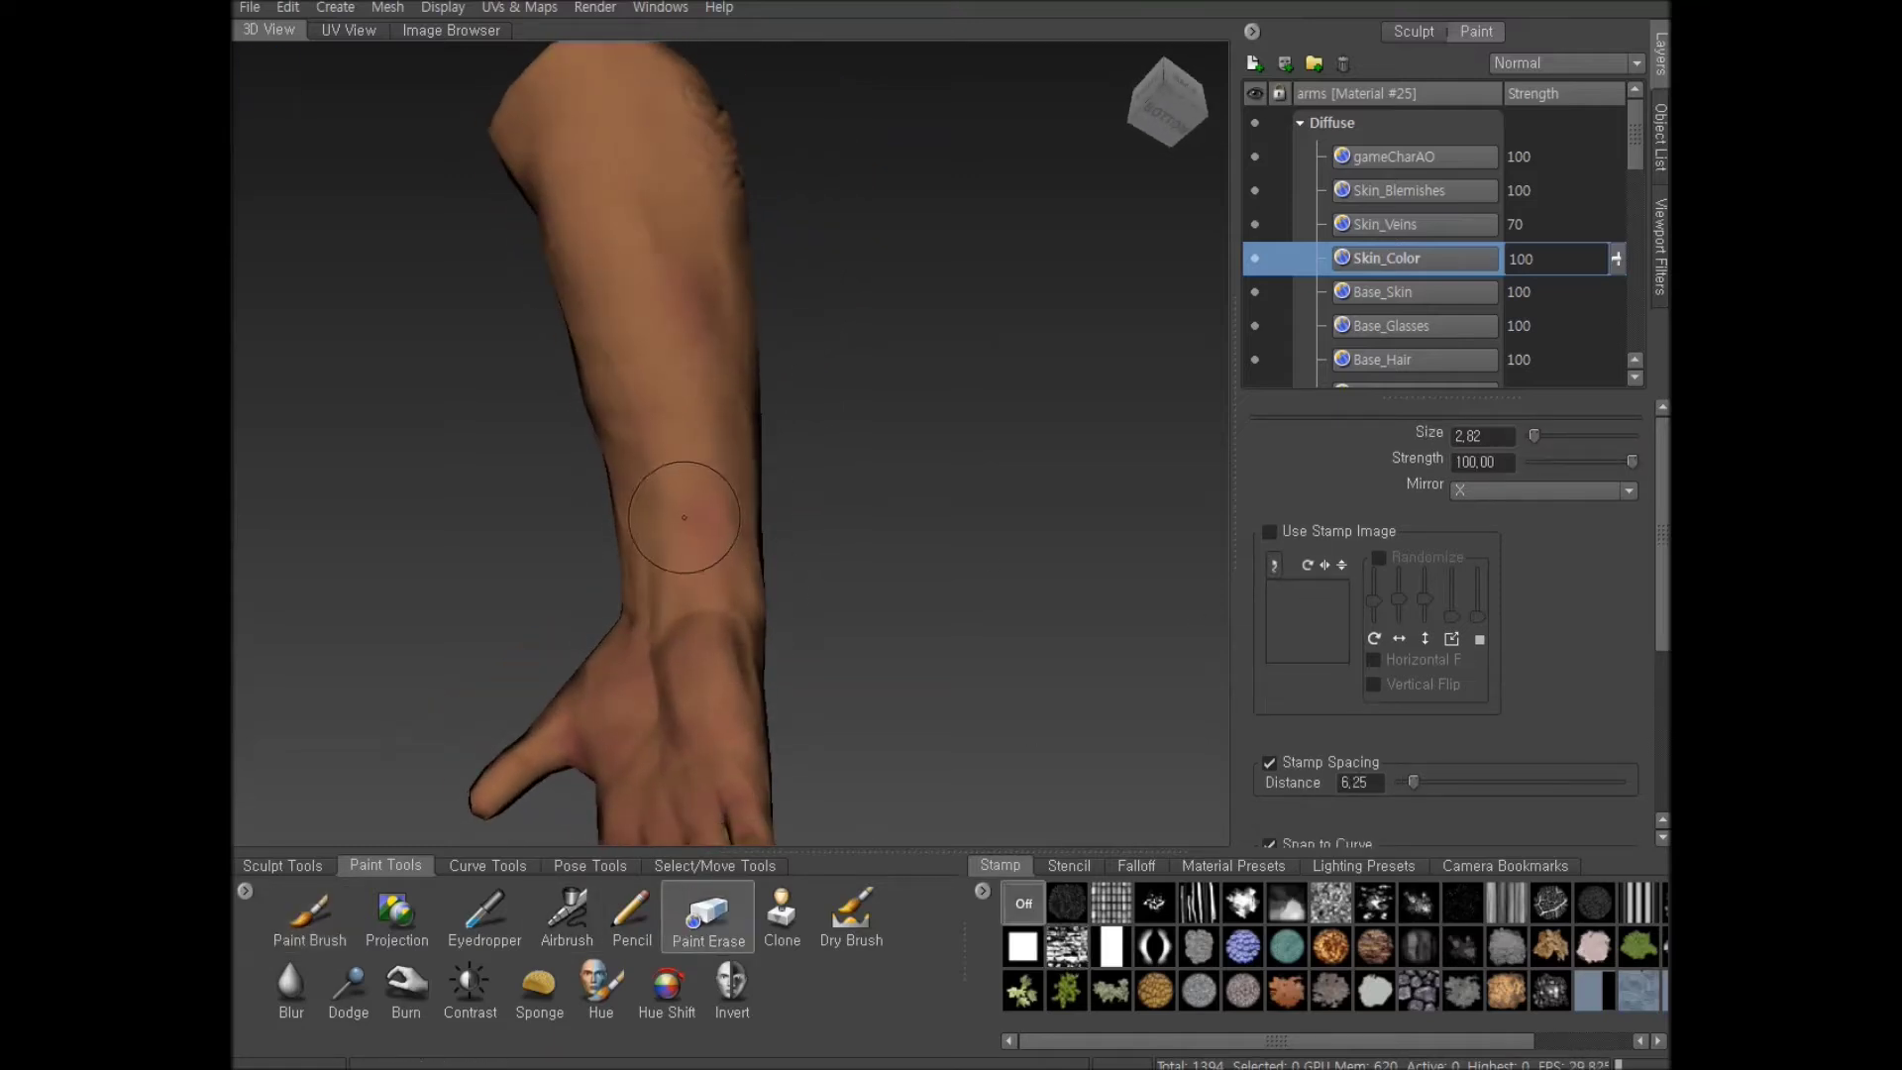
{"action": "left_click", "coordinate": [307, 917]}
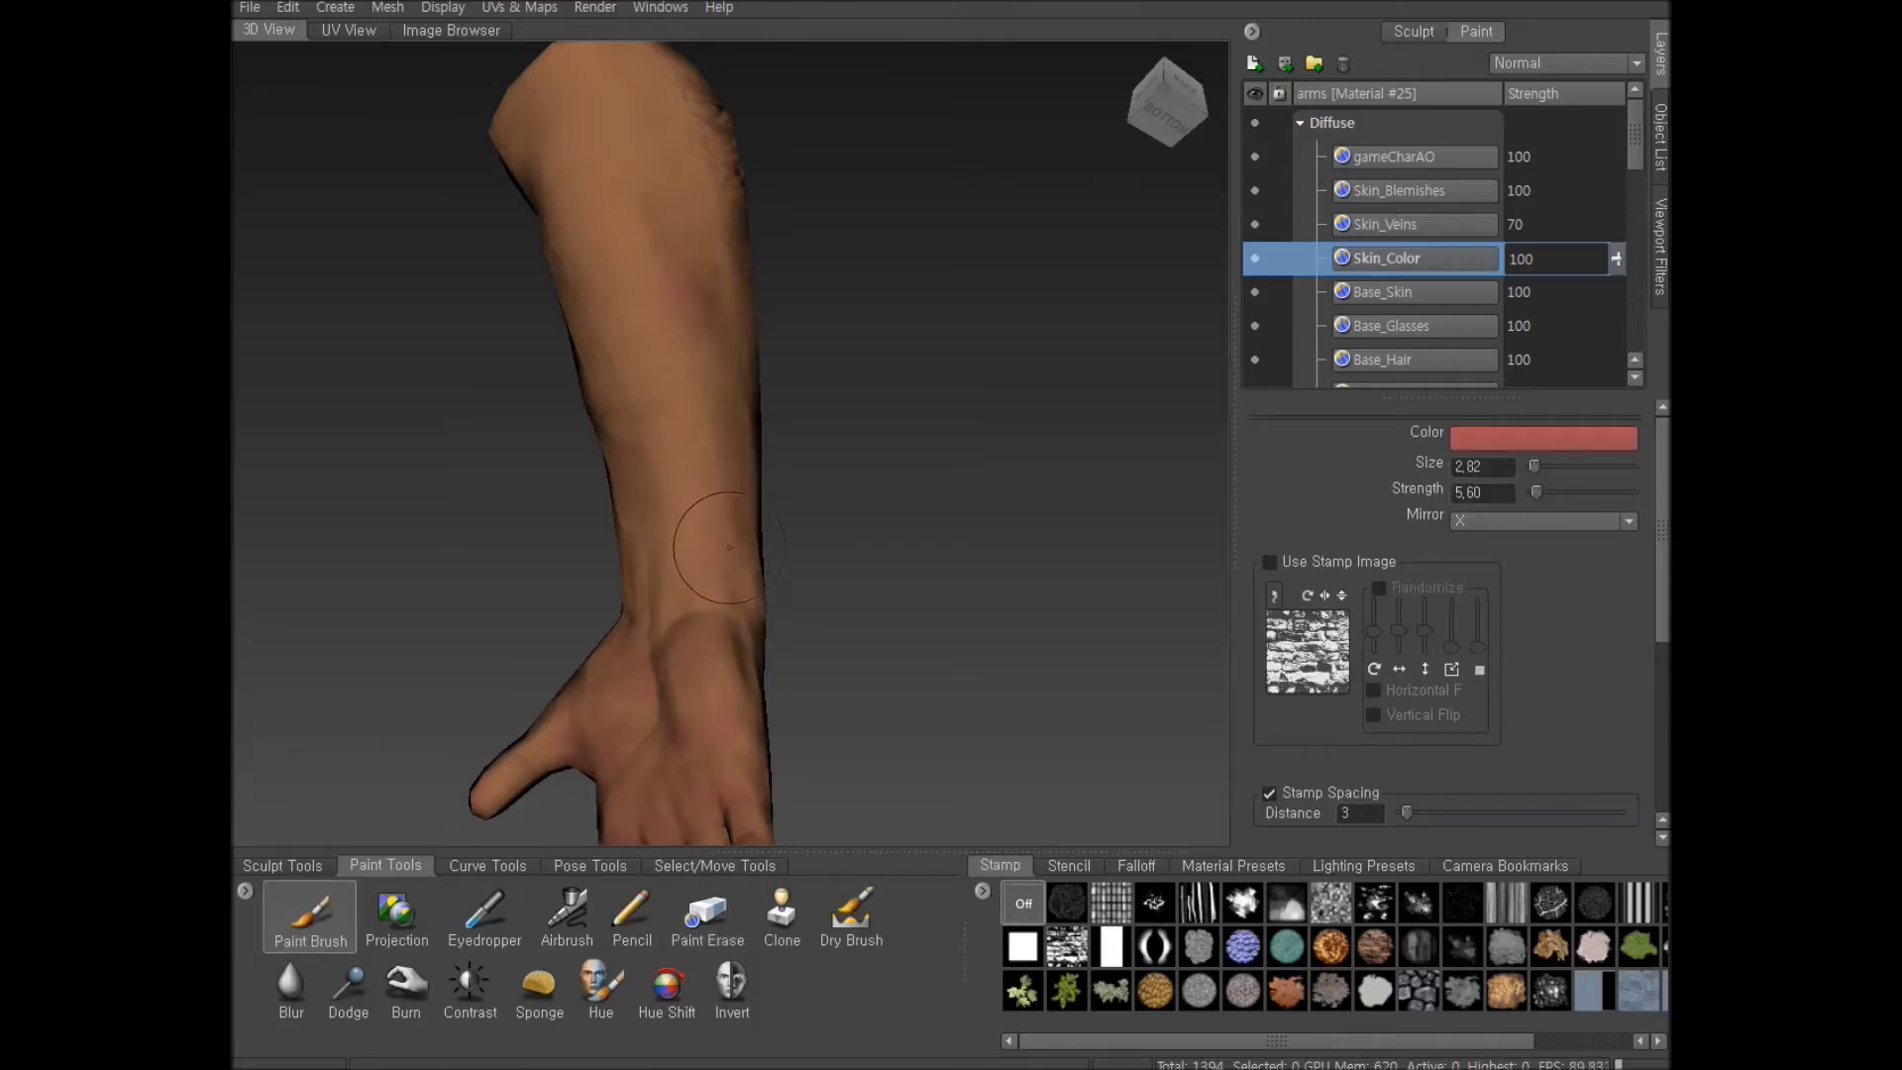
{"action": "mouse_move", "coordinate": [769, 603]}
{"action": "left_mouse_down"}
{"action": "mouse_move", "coordinate": [693, 397]}
{"action": "mouse_move", "coordinate": [615, 276]}
{"action": "mouse_move", "coordinate": [650, 340]}
{"action": "mouse_move", "coordinate": [641, 315]}
{"action": "left_mouse_up"}
{"action": "mouse_move", "coordinate": [753, 407]}
{"action": "left_mouse_down"}
{"action": "mouse_move", "coordinate": [701, 522]}
{"action": "mouse_move", "coordinate": [756, 412]}
{"action": "left_mouse_up"}
{"action": "mouse_move", "coordinate": [836, 489]}
{"action": "left_mouse_down"}
{"action": "mouse_move", "coordinate": [829, 565]}
{"action": "mouse_move", "coordinate": [977, 288]}
{"action": "left_mouse_up"}
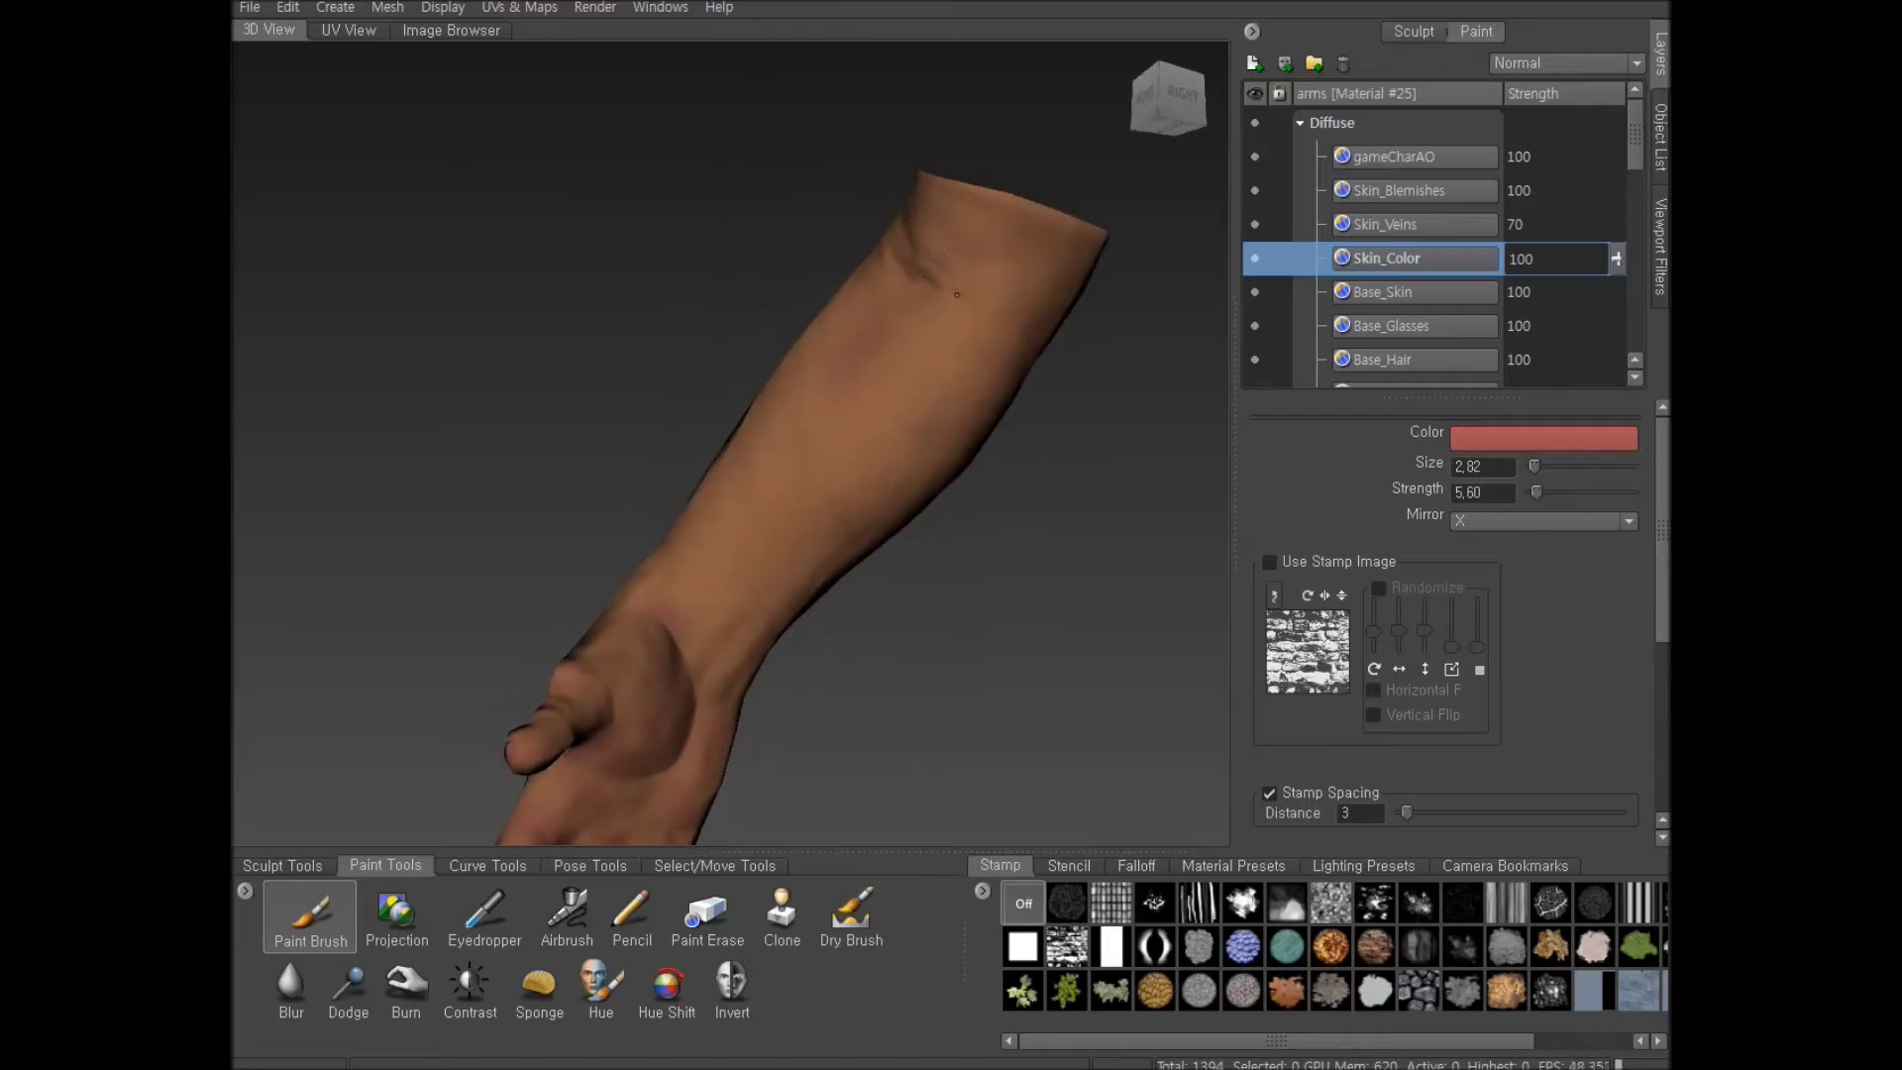
{"action": "left_click_drag", "start_coordinate": [856, 342], "coordinate": [961, 356], "text": "alt"}
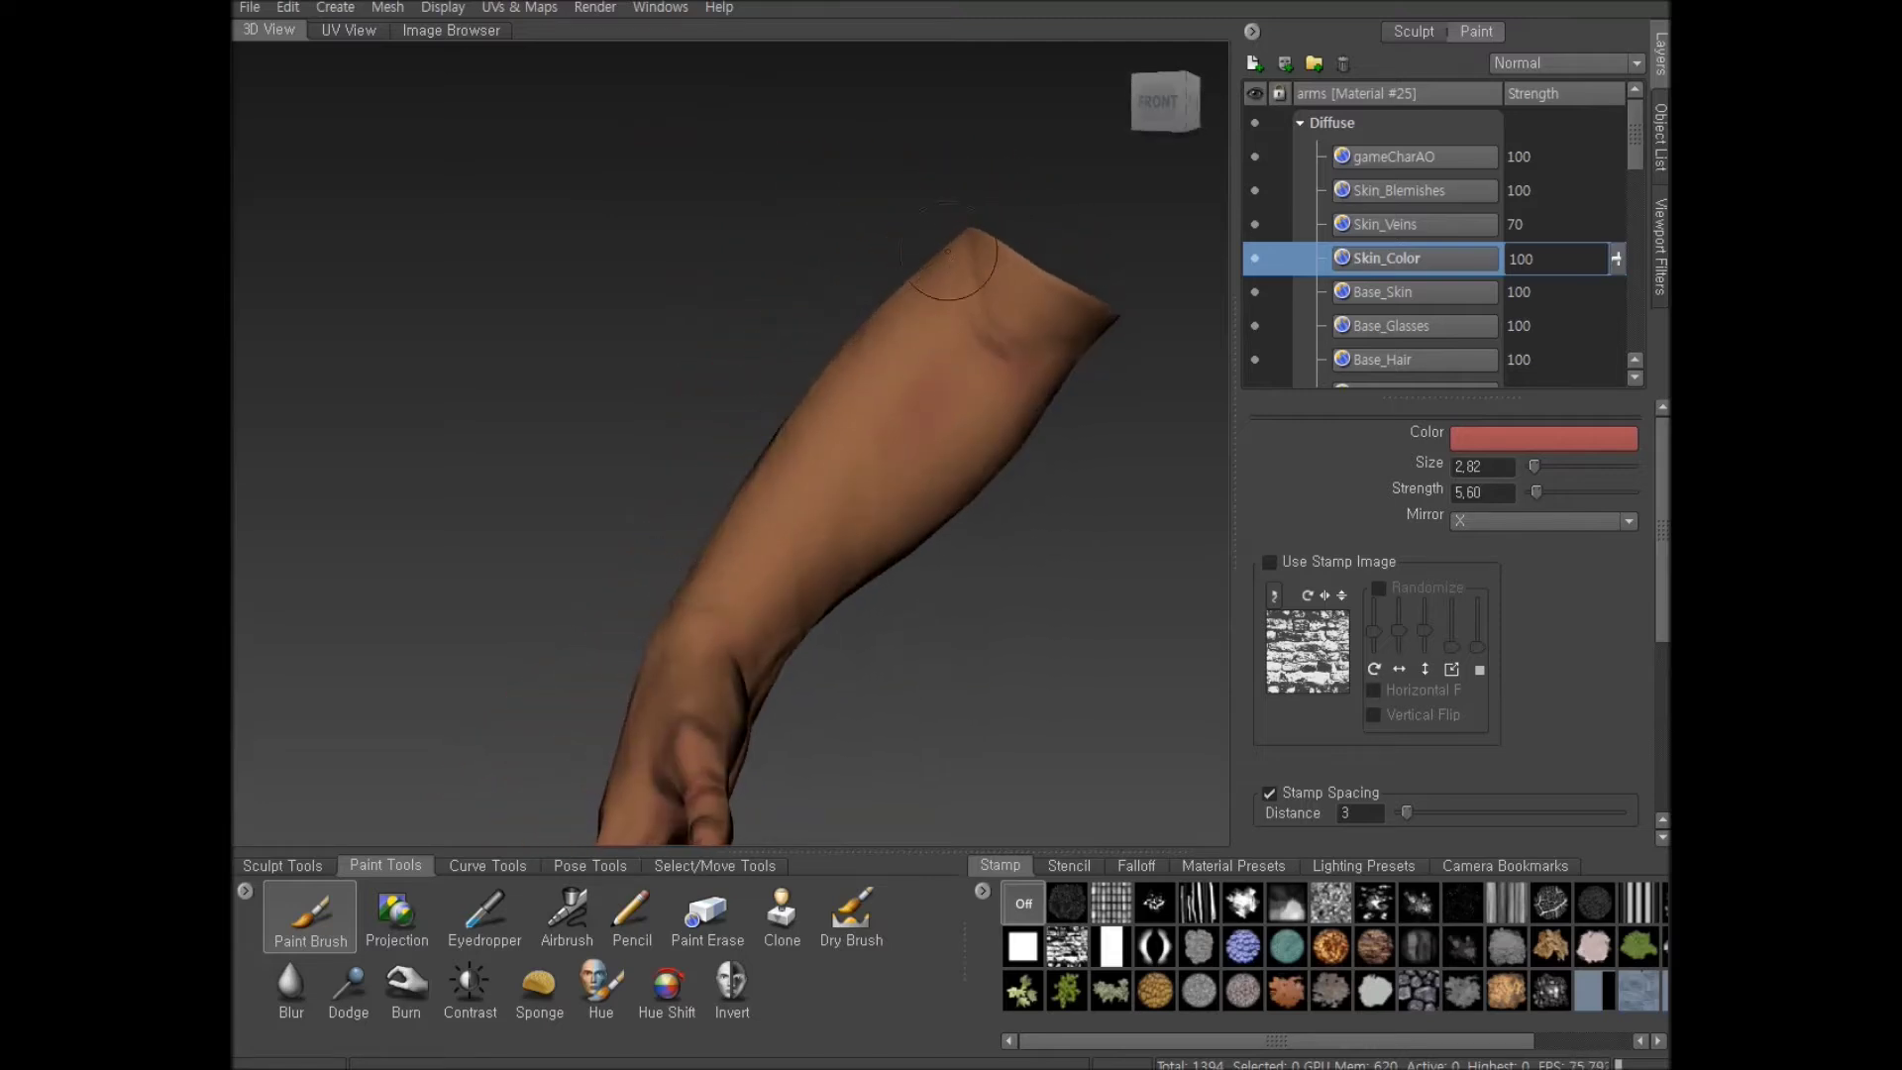
{"action": "left_click_drag", "start_coordinate": [786, 446], "coordinate": [782, 490], "text": "alt"}
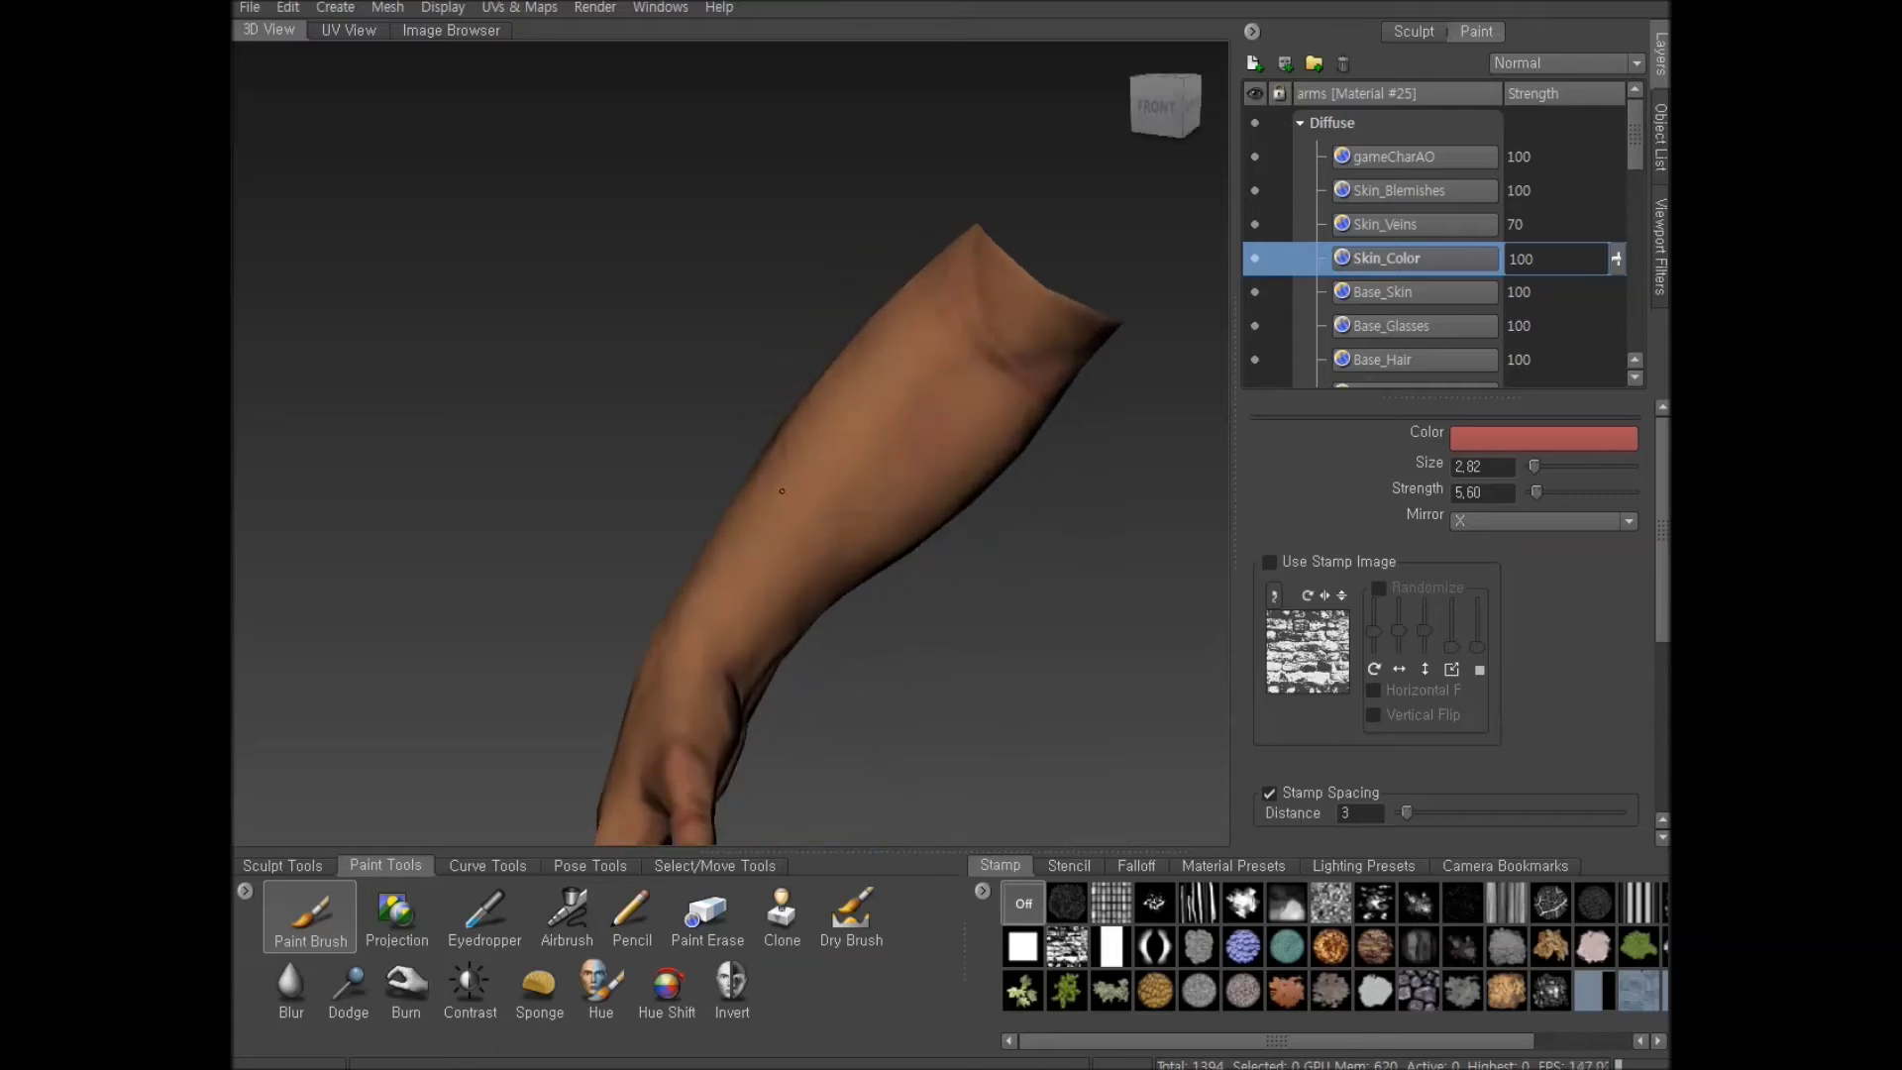
Set the Paint Erase strength to 34.40 and soften the red on the upper inner forearm
{"action": "left_click", "coordinate": [709, 913]}
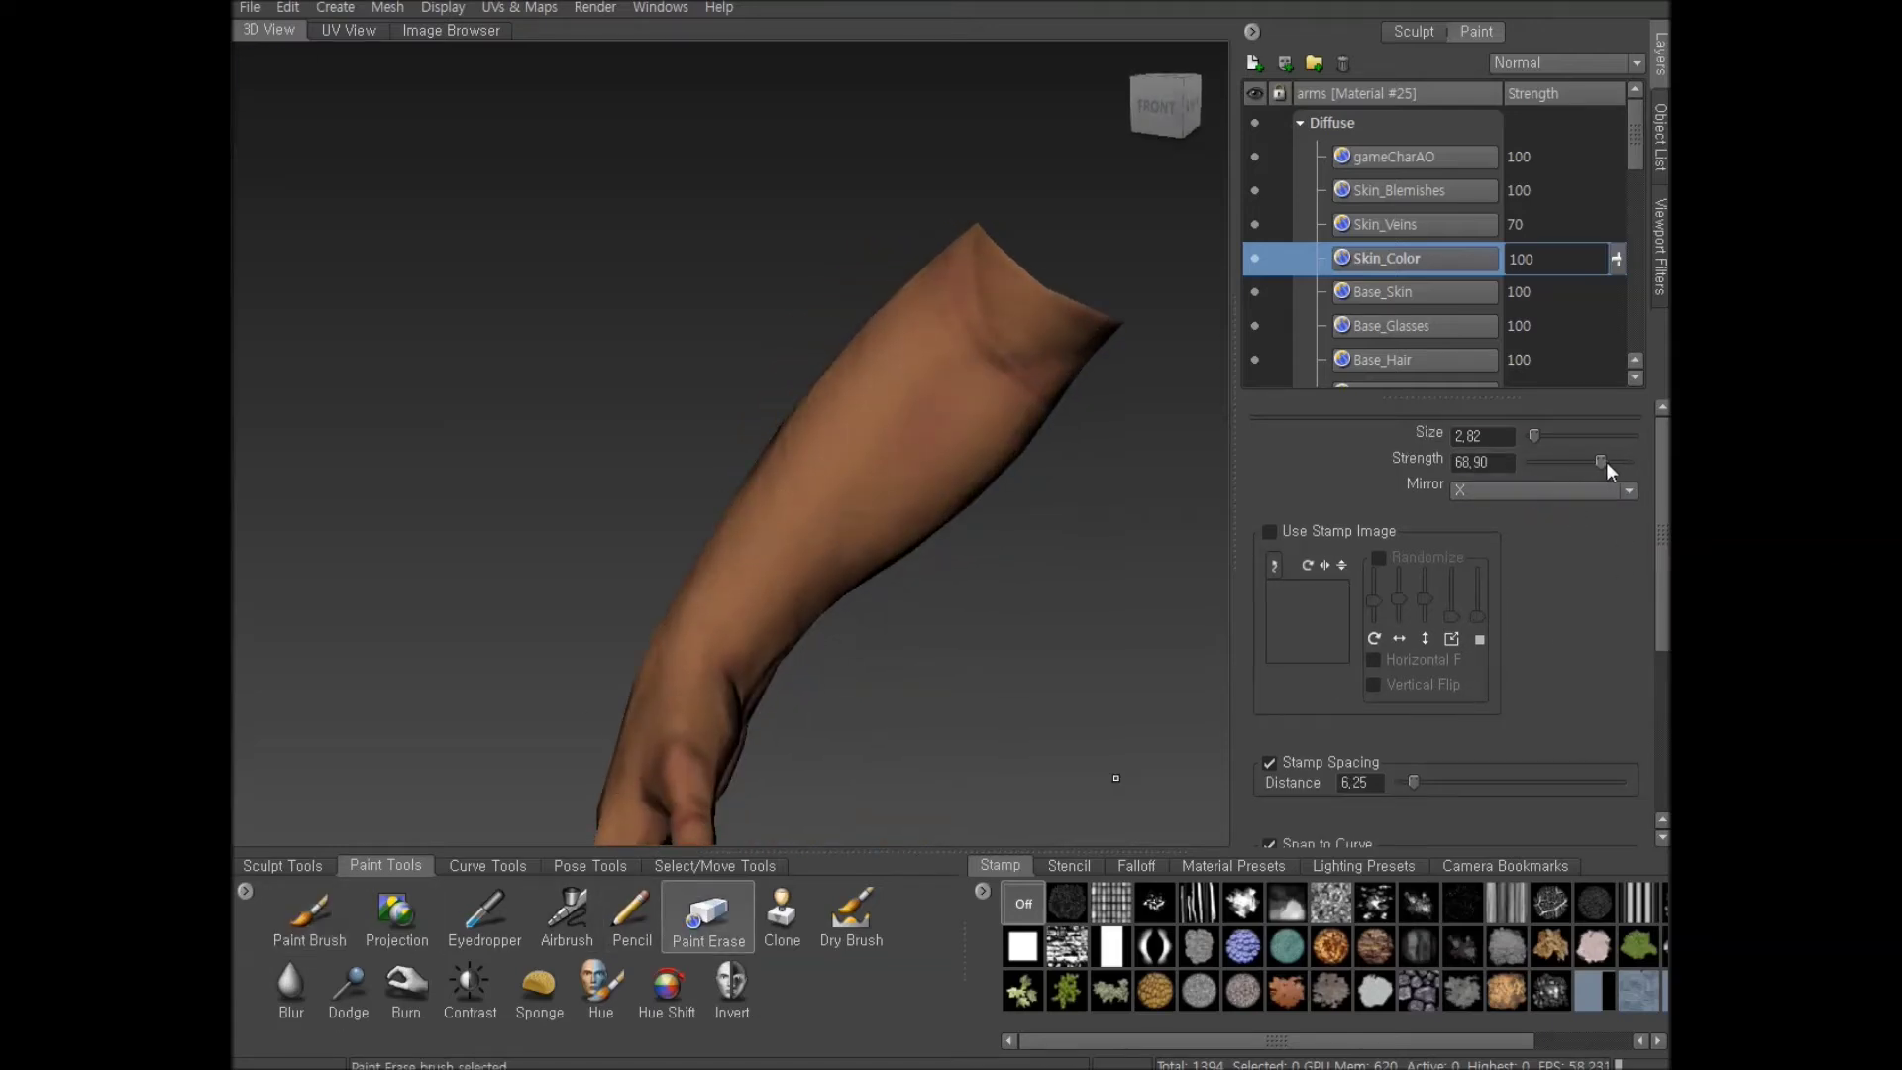
{"action": "left_click_drag", "start_coordinate": [1004, 449], "coordinate": [890, 421]}
{"action": "mouse_move", "coordinate": [814, 672]}
{"action": "left_mouse_down"}
{"action": "mouse_move", "coordinate": [878, 591]}
{"action": "mouse_move", "coordinate": [809, 486]}
{"action": "mouse_move", "coordinate": [899, 437]}
{"action": "left_mouse_up"}
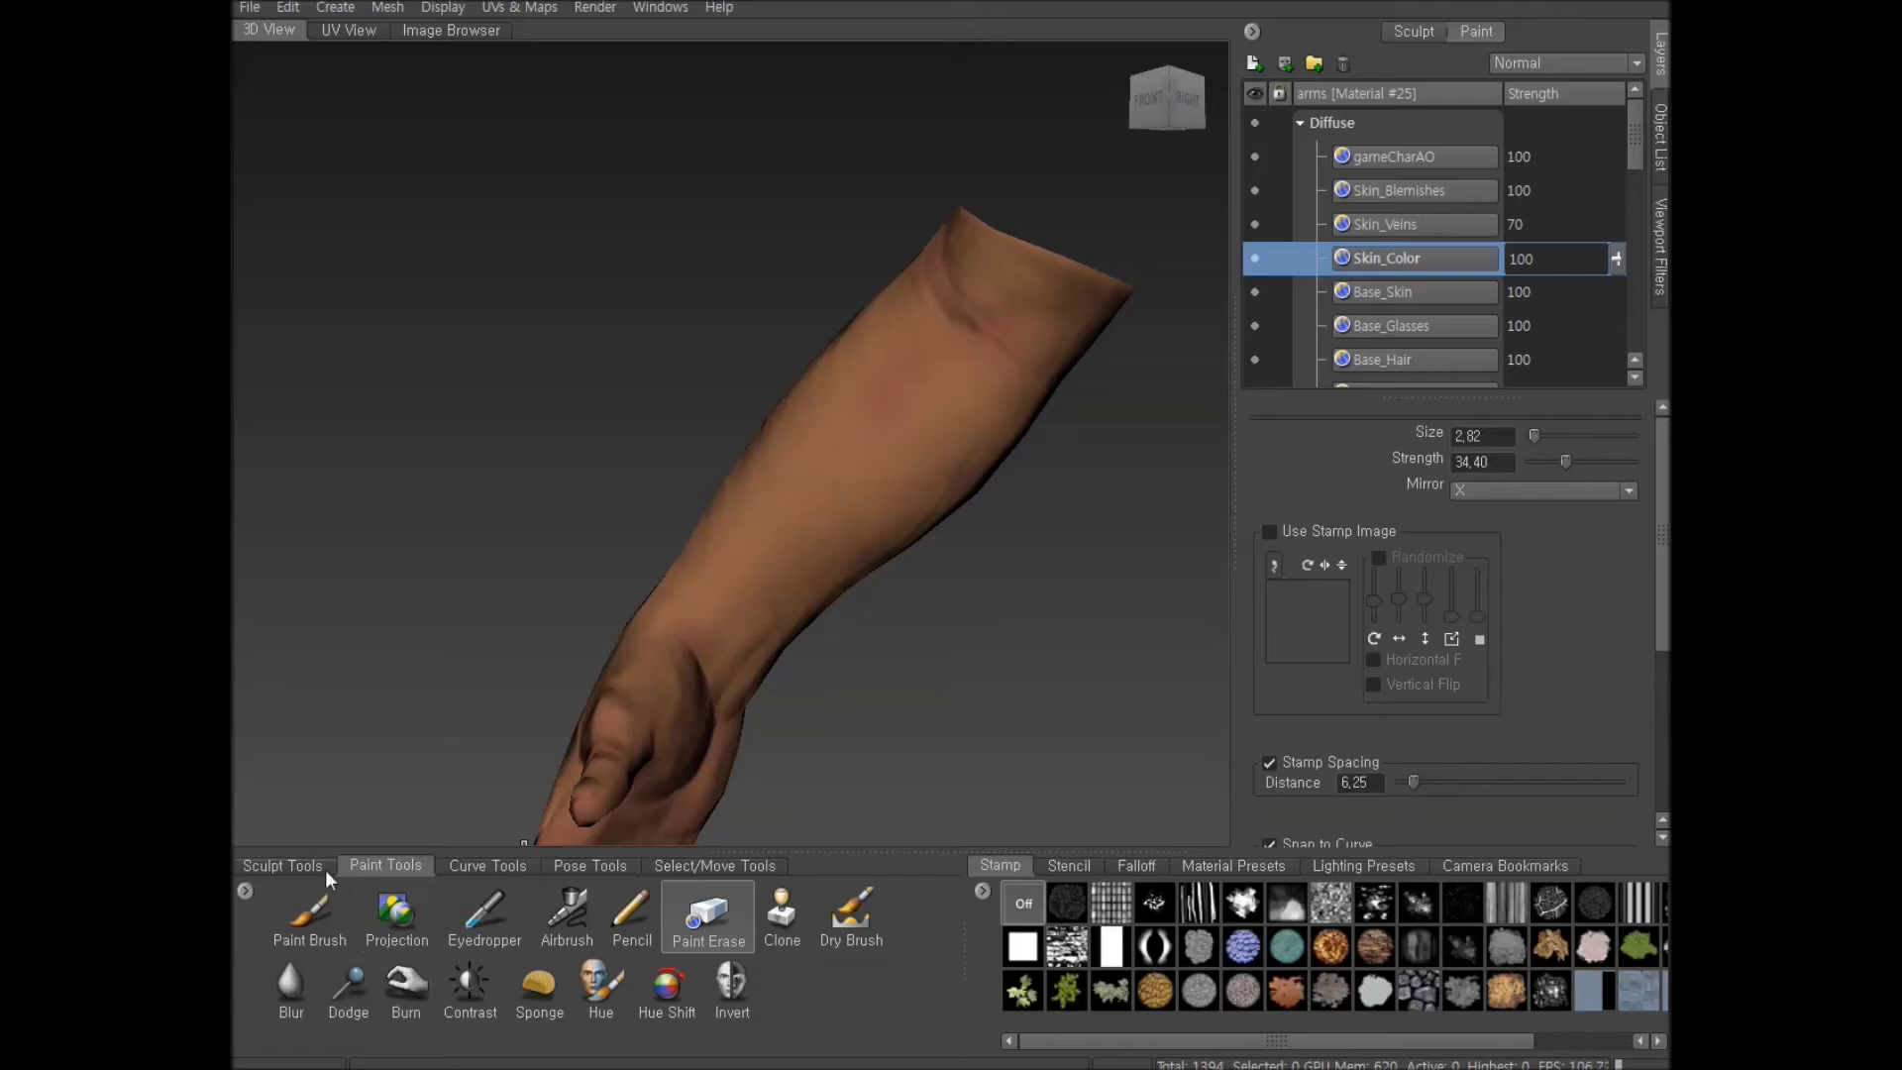
Return to the Paint Brush and paint red along the back and outer side of the forearm toward the wrist
{"action": "left_click", "coordinate": [294, 931]}
{"action": "left_click_drag", "start_coordinate": [614, 730], "coordinate": [857, 784]}
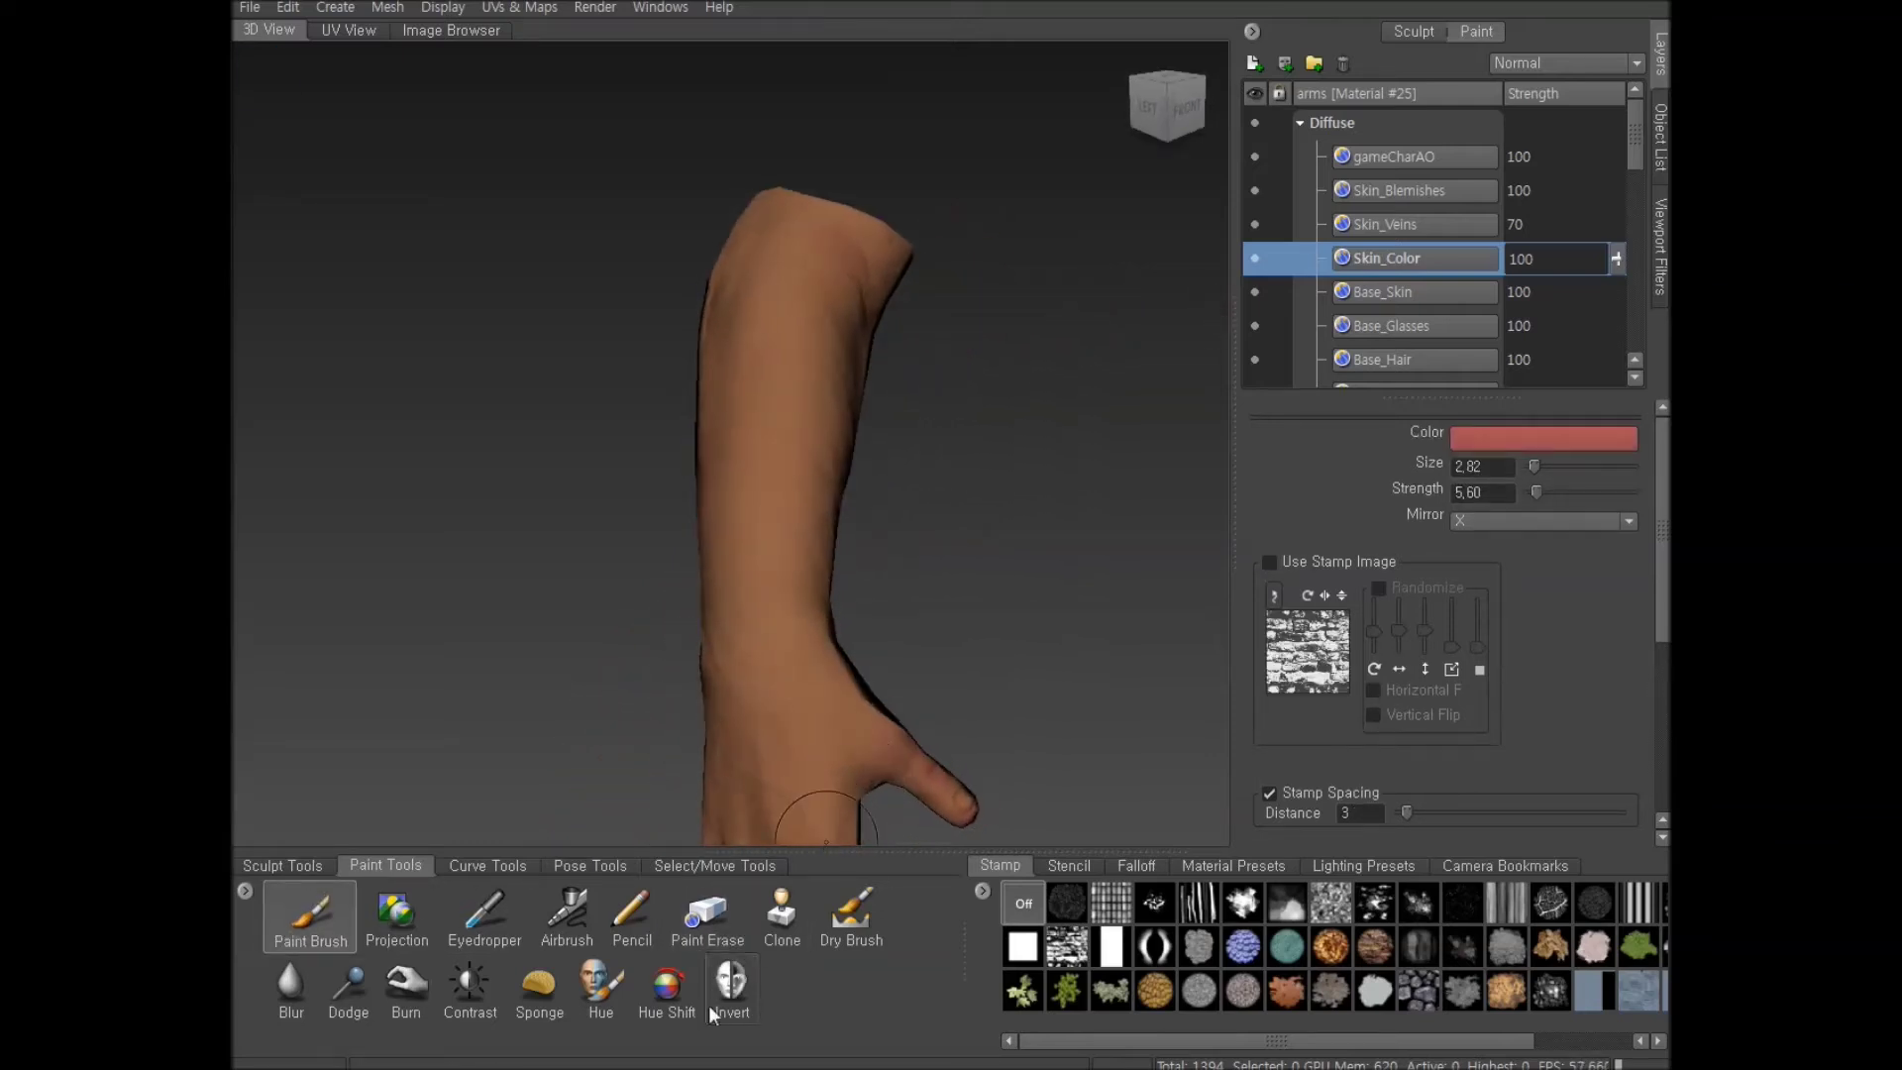
{"action": "left_click_drag", "start_coordinate": [900, 556], "coordinate": [979, 611]}
{"action": "left_click_drag", "start_coordinate": [740, 489], "coordinate": [727, 353]}
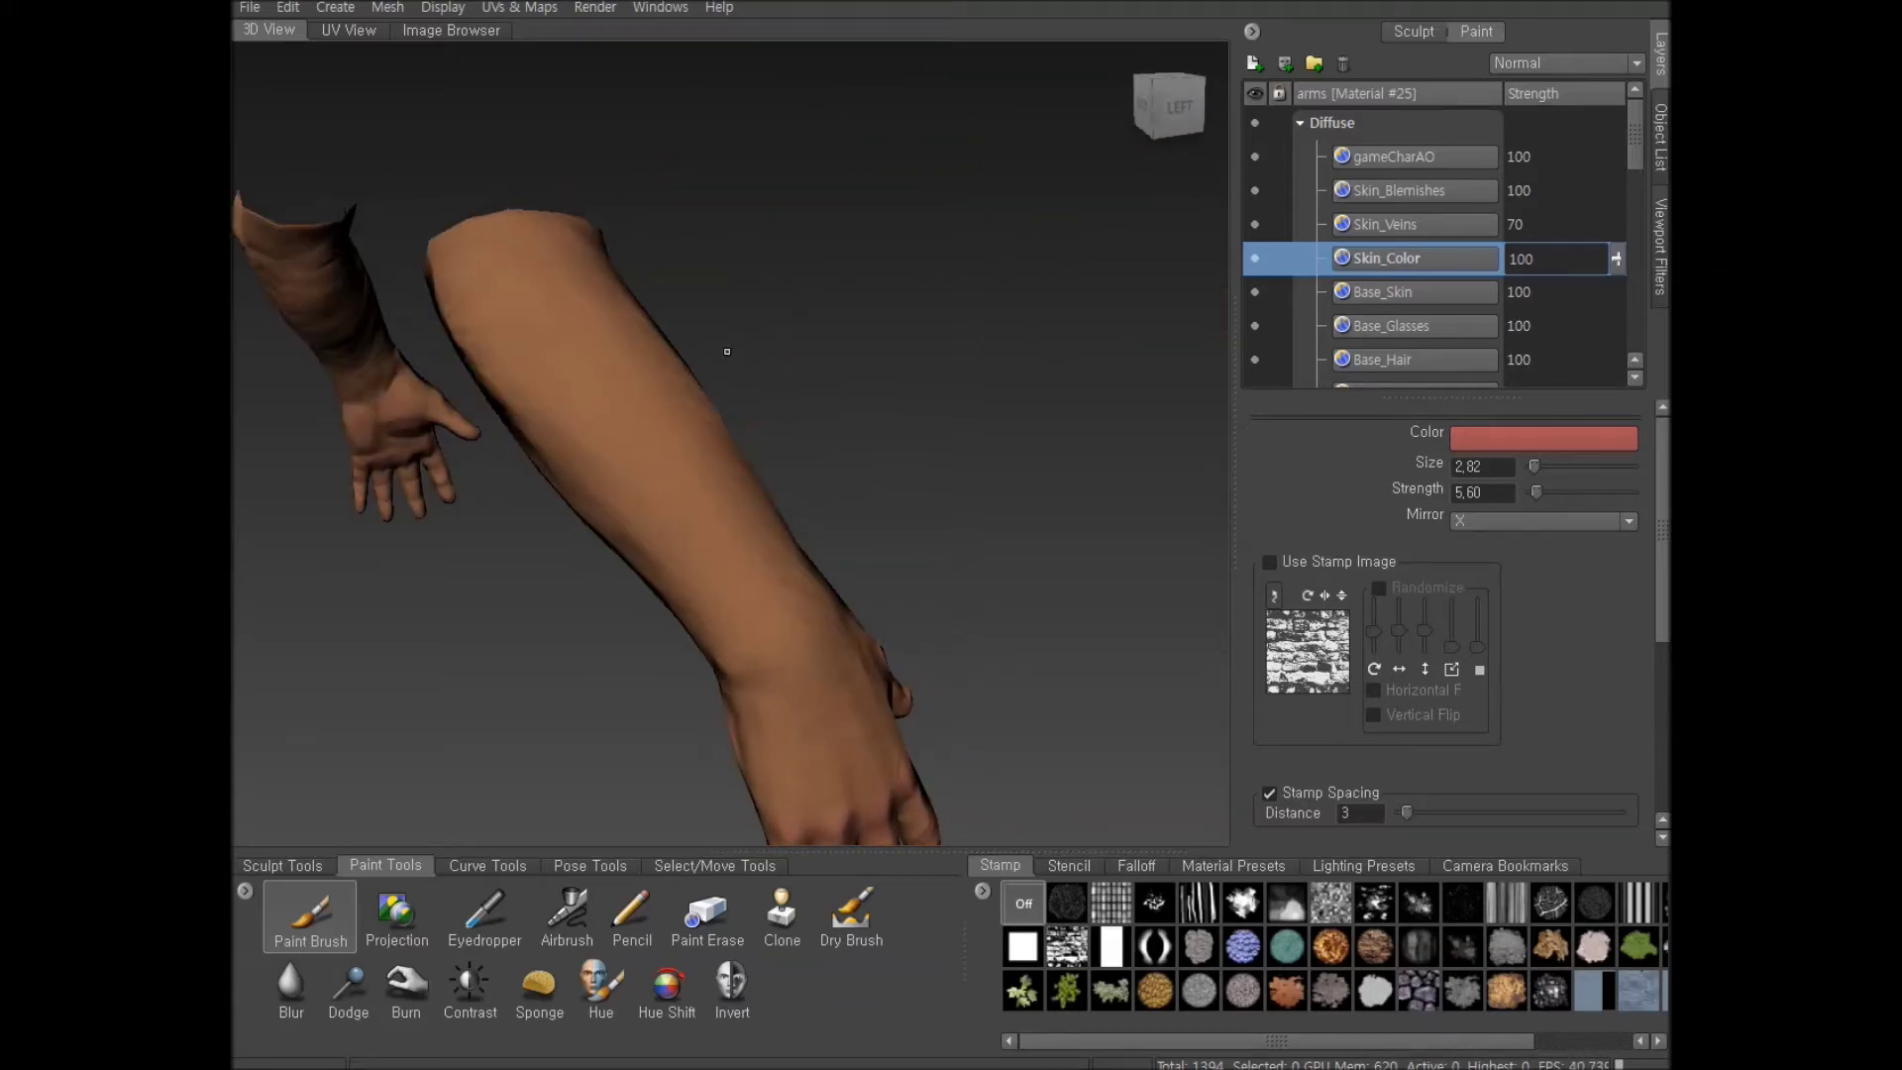
{"action": "left_click_drag", "start_coordinate": [649, 575], "coordinate": [495, 588]}
{"action": "left_click_drag", "start_coordinate": [538, 497], "coordinate": [763, 457]}
{"action": "left_click_drag", "start_coordinate": [672, 516], "coordinate": [744, 552], "text": "alt"}
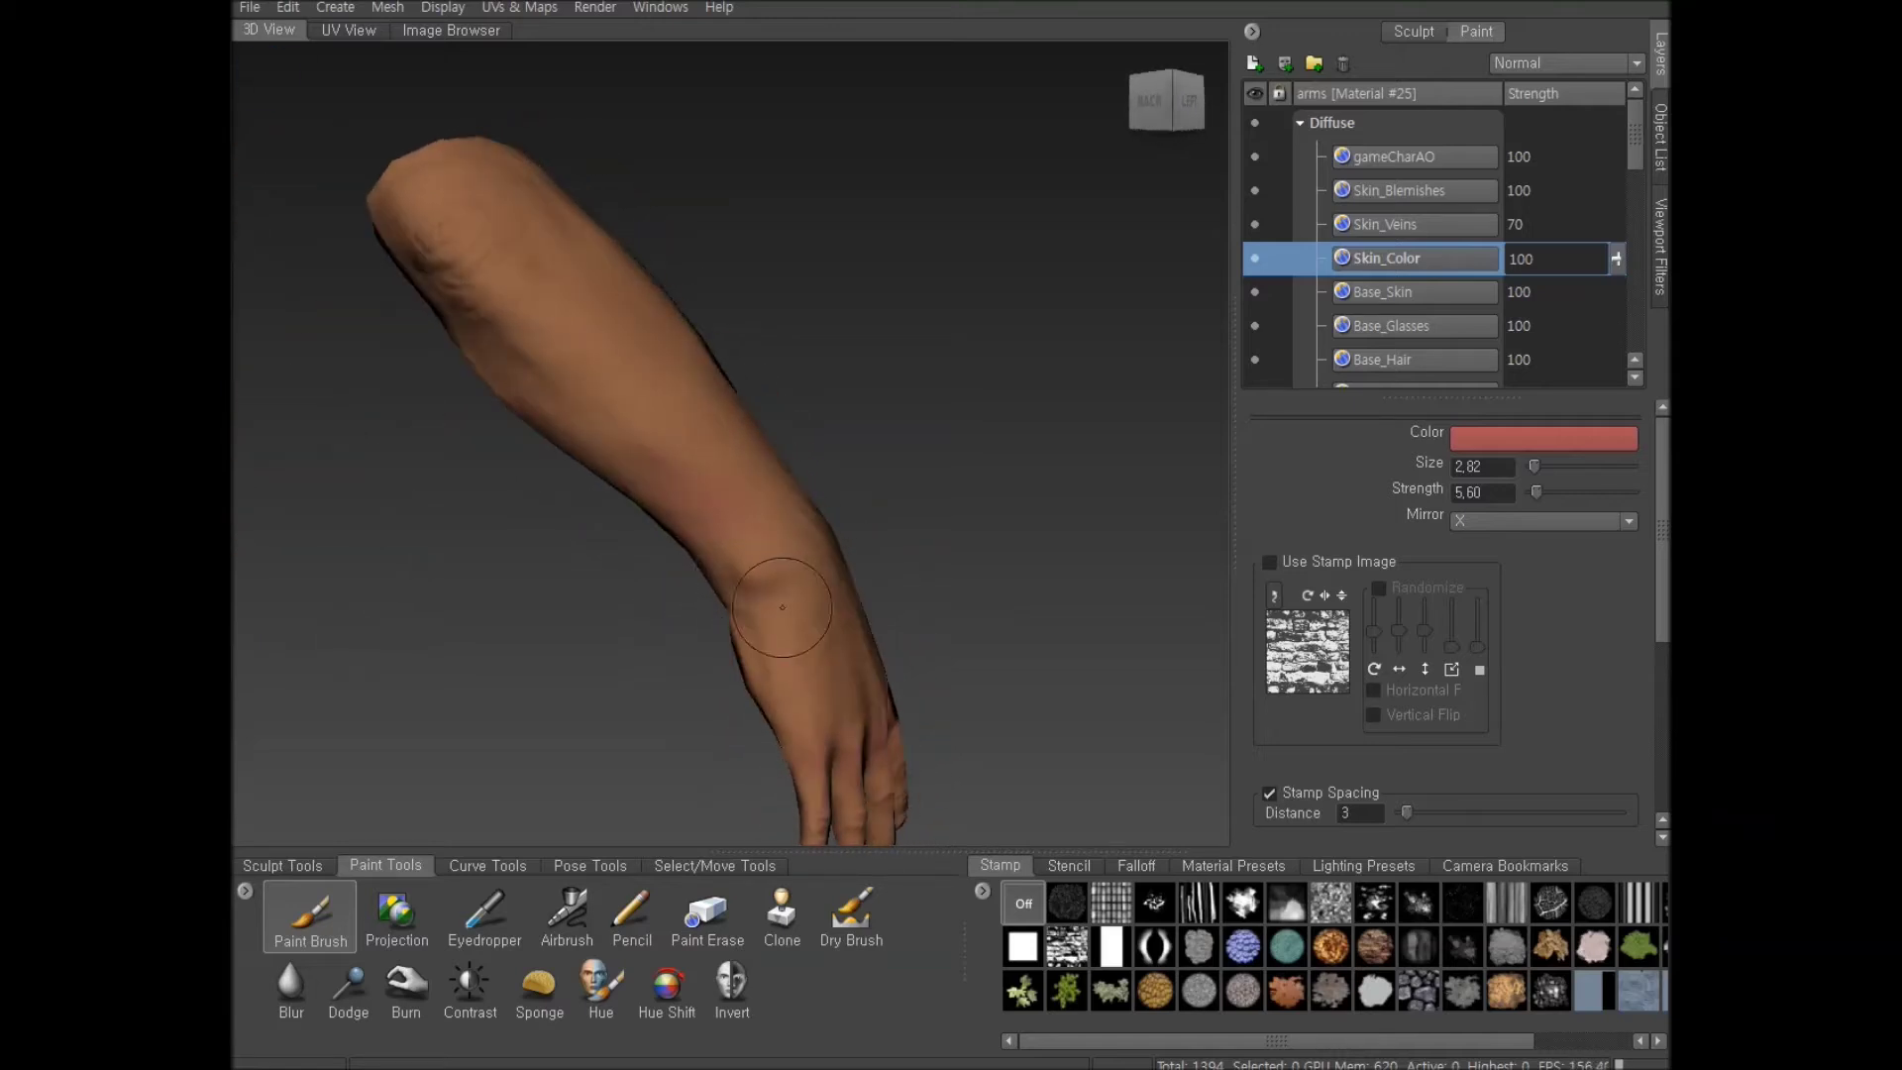
Enlarge the brush to size 5.00 and brush broad, light red over the forearm from all sides
{"action": "left_click_drag", "start_coordinate": [637, 485], "coordinate": [672, 428], "text": "alt"}
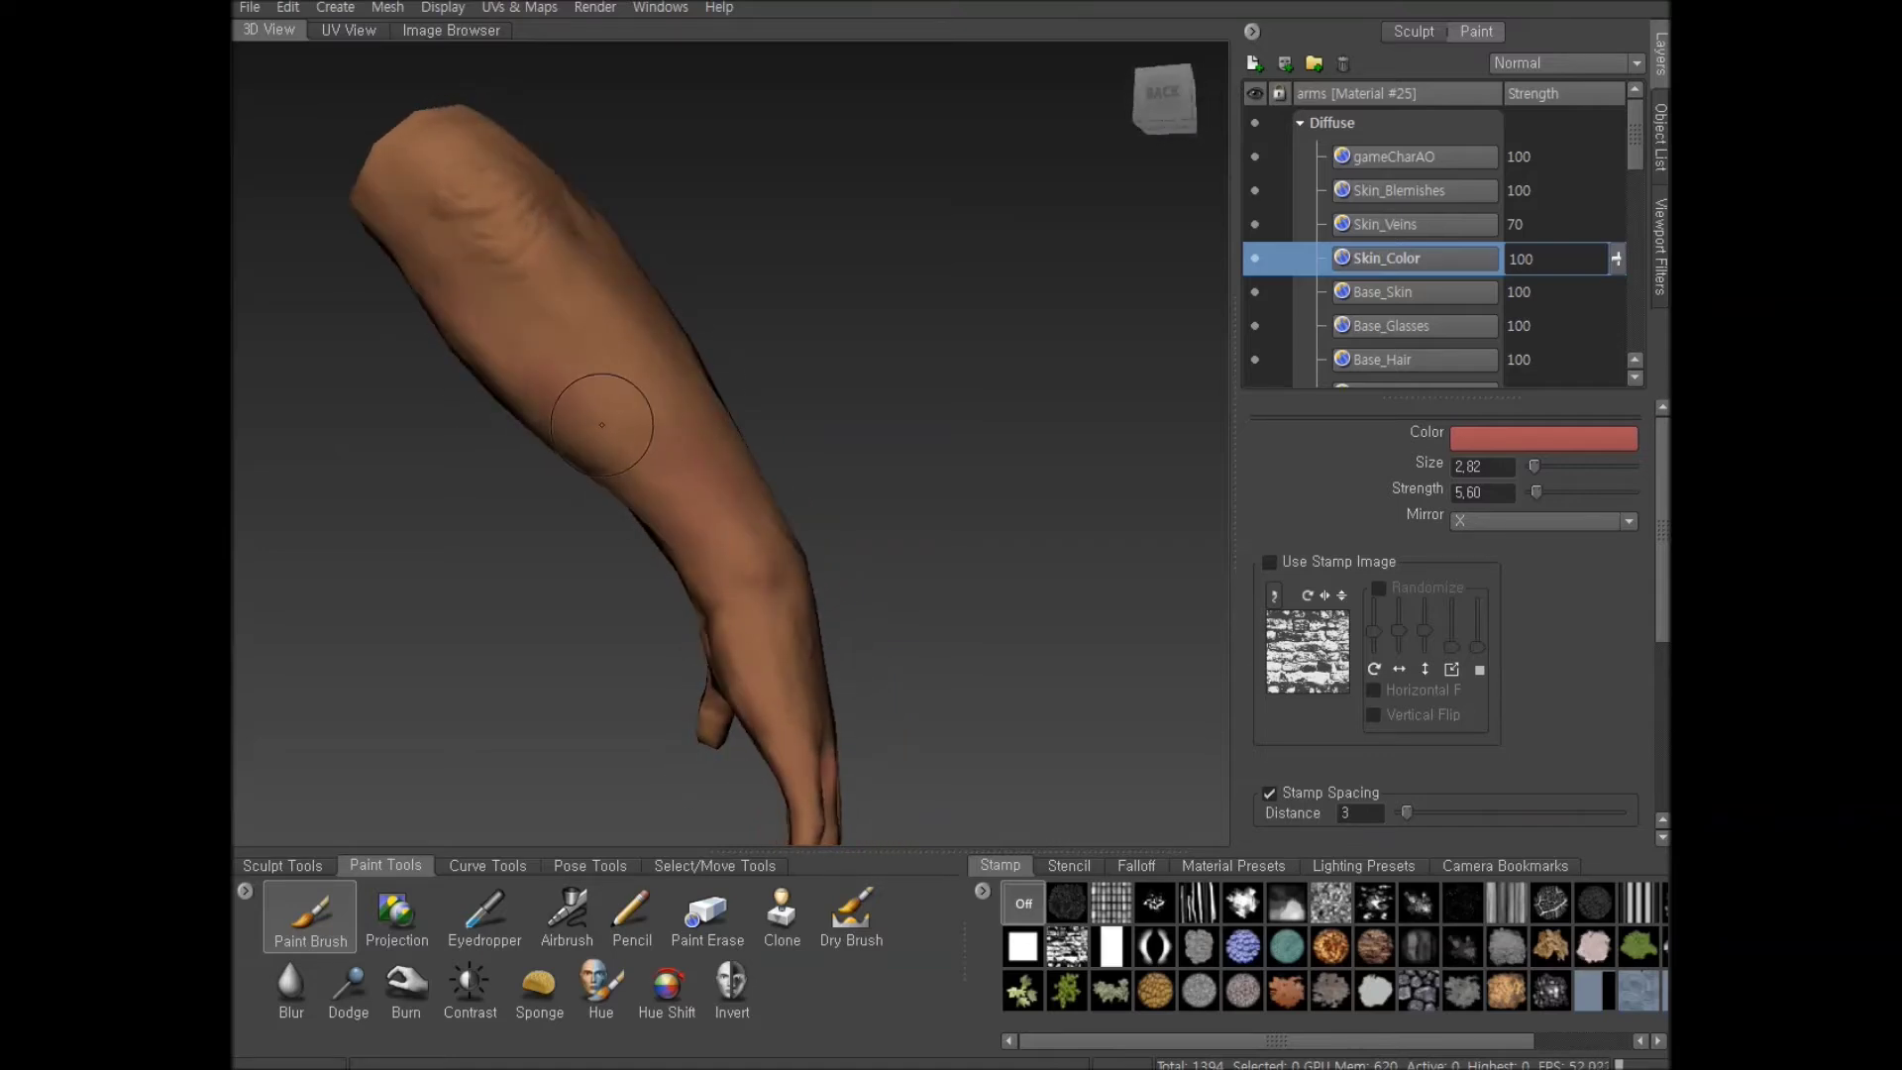
{"action": "left_click_drag", "start_coordinate": [652, 428], "coordinate": [619, 366], "text": "alt"}
{"action": "key", "text": "bracketright"}
{"action": "key", "text": "bracketright"}
{"action": "key", "text": "bracketright"}
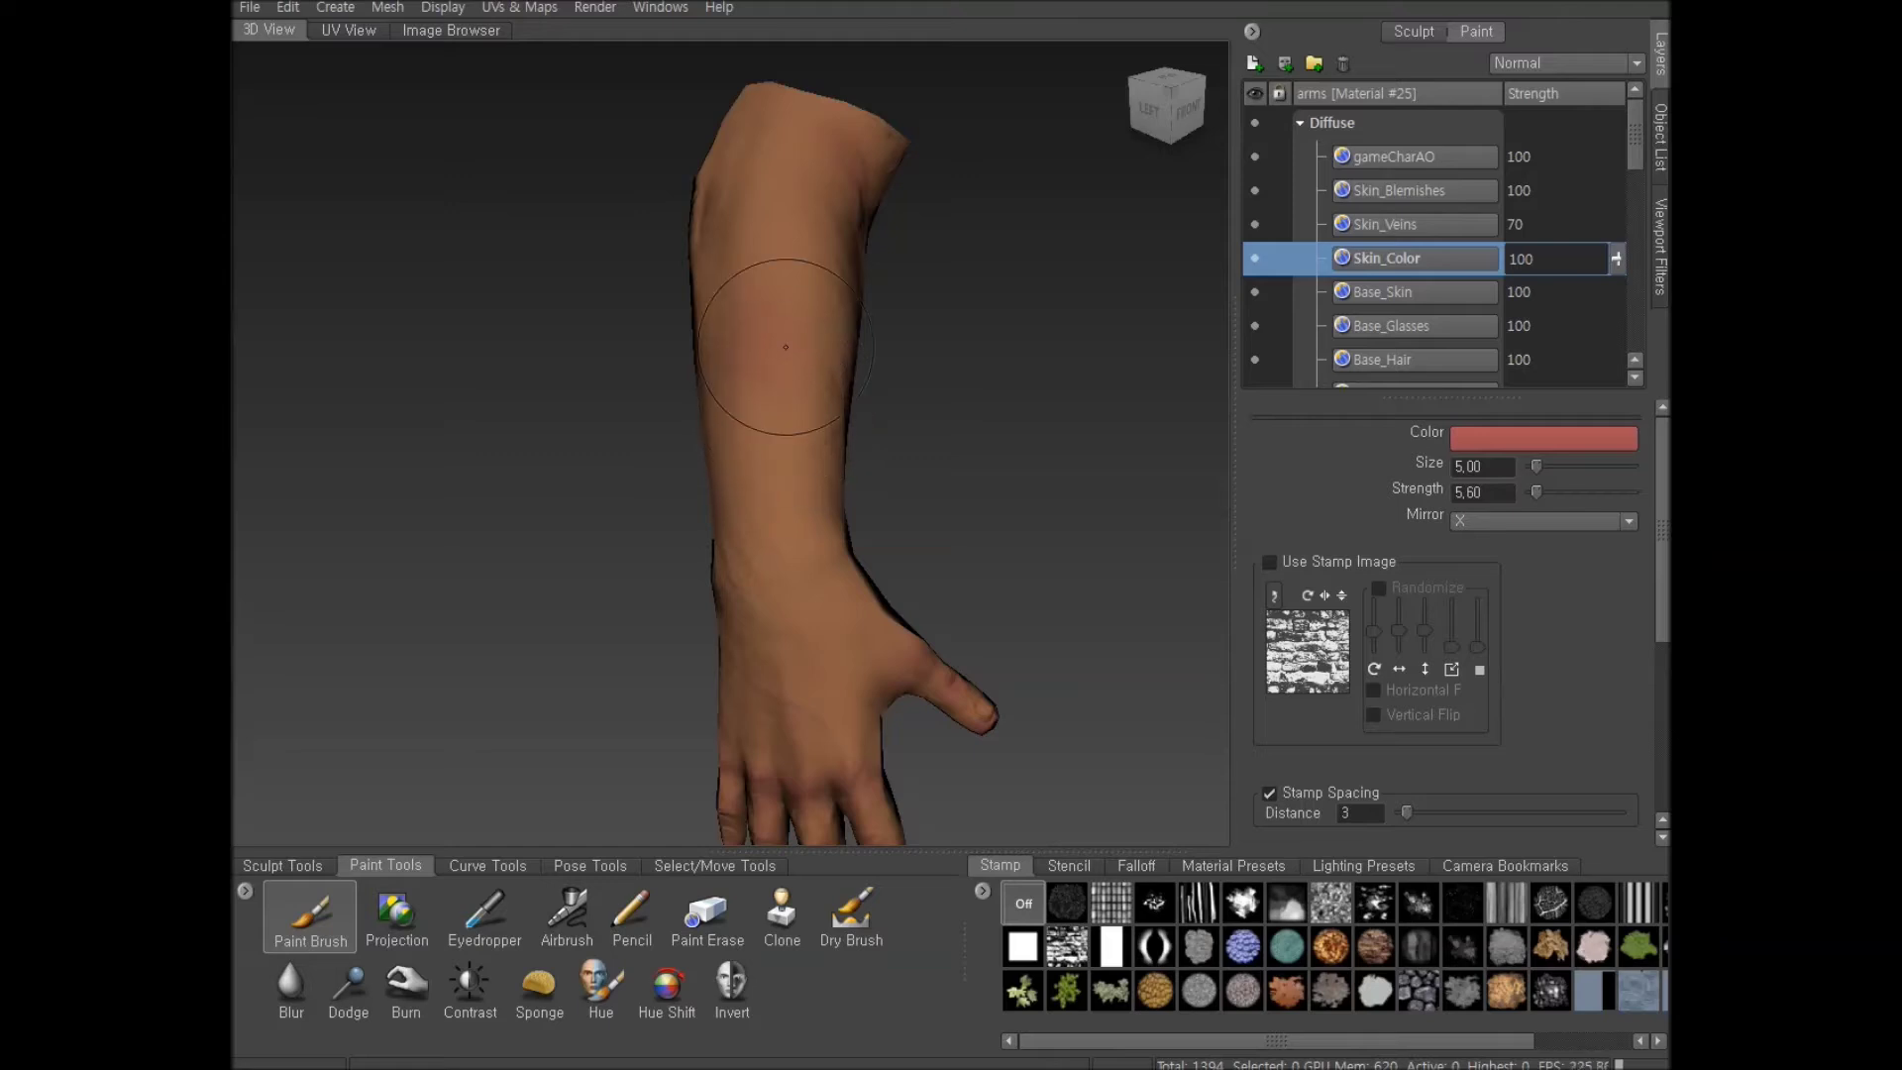
{"action": "left_click_drag", "start_coordinate": [764, 542], "coordinate": [829, 566], "text": "alt"}
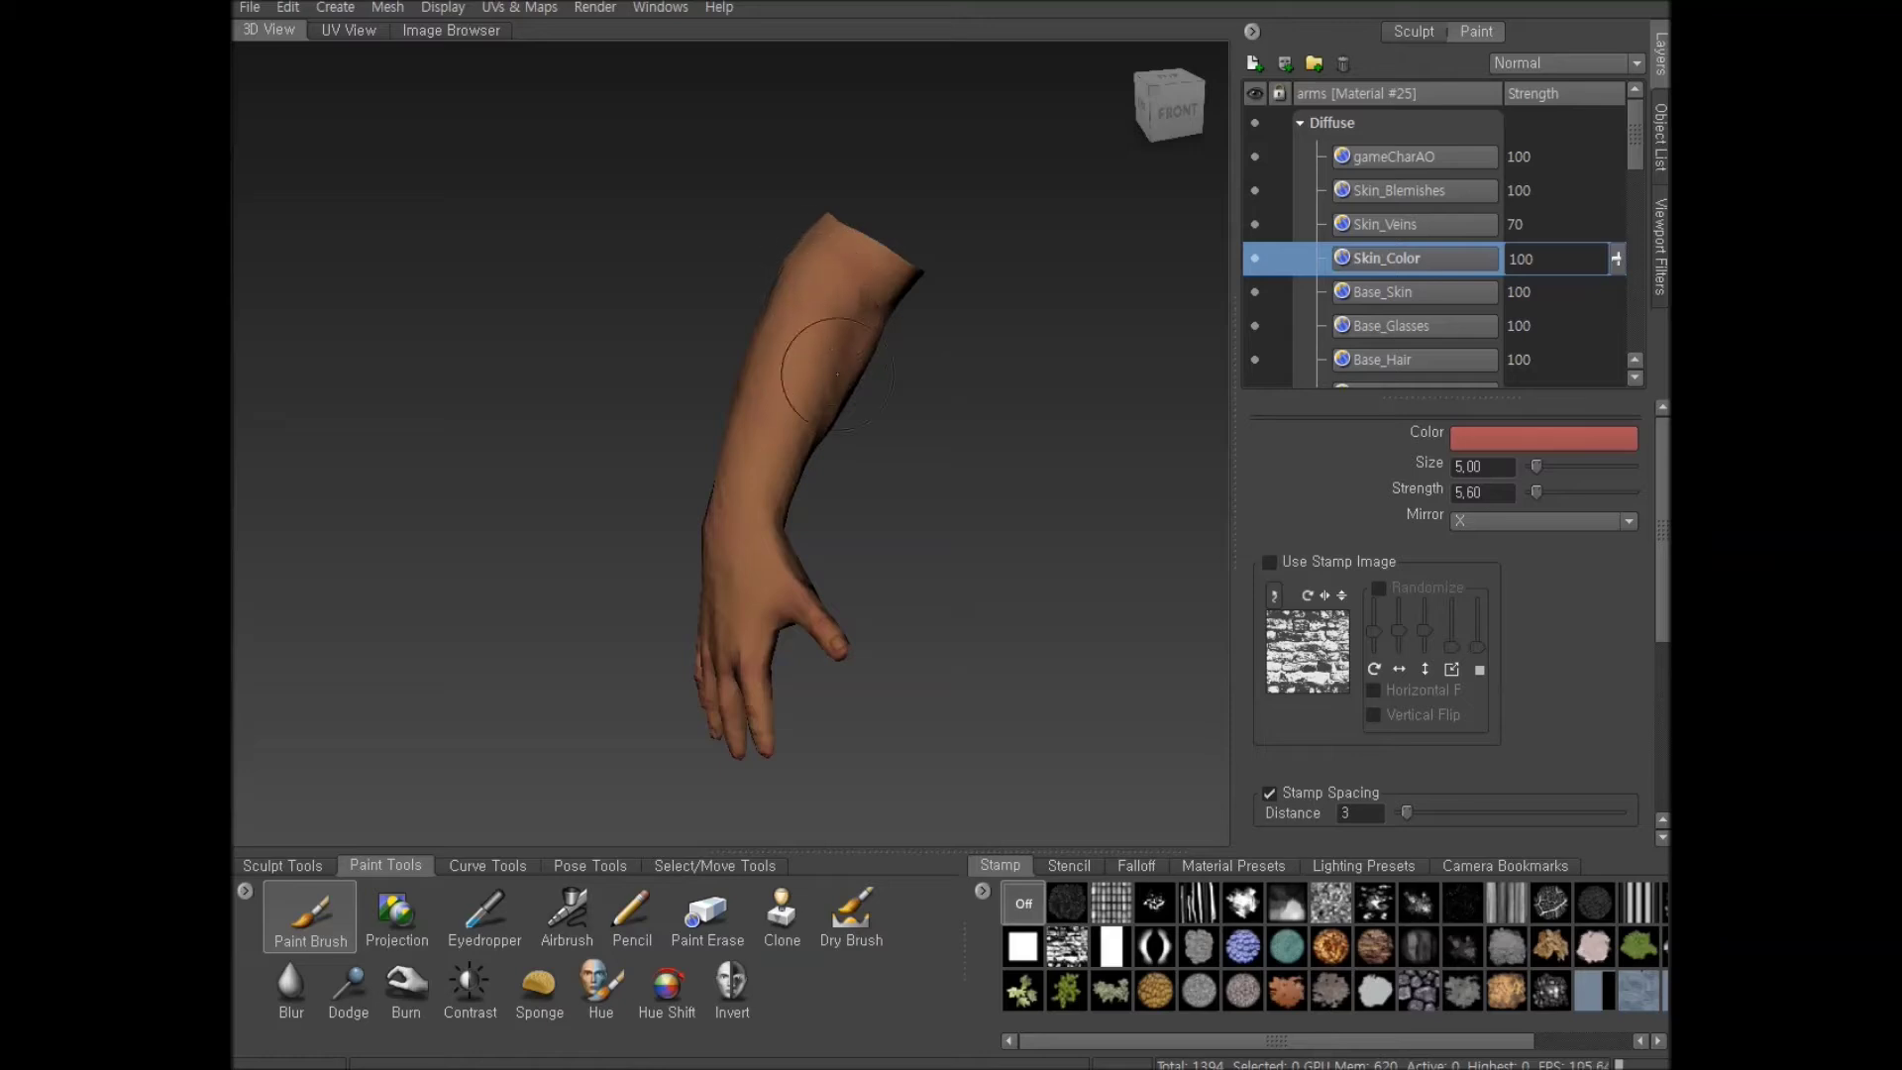
{"action": "left_click_drag", "start_coordinate": [822, 390], "coordinate": [751, 423], "text": "alt"}
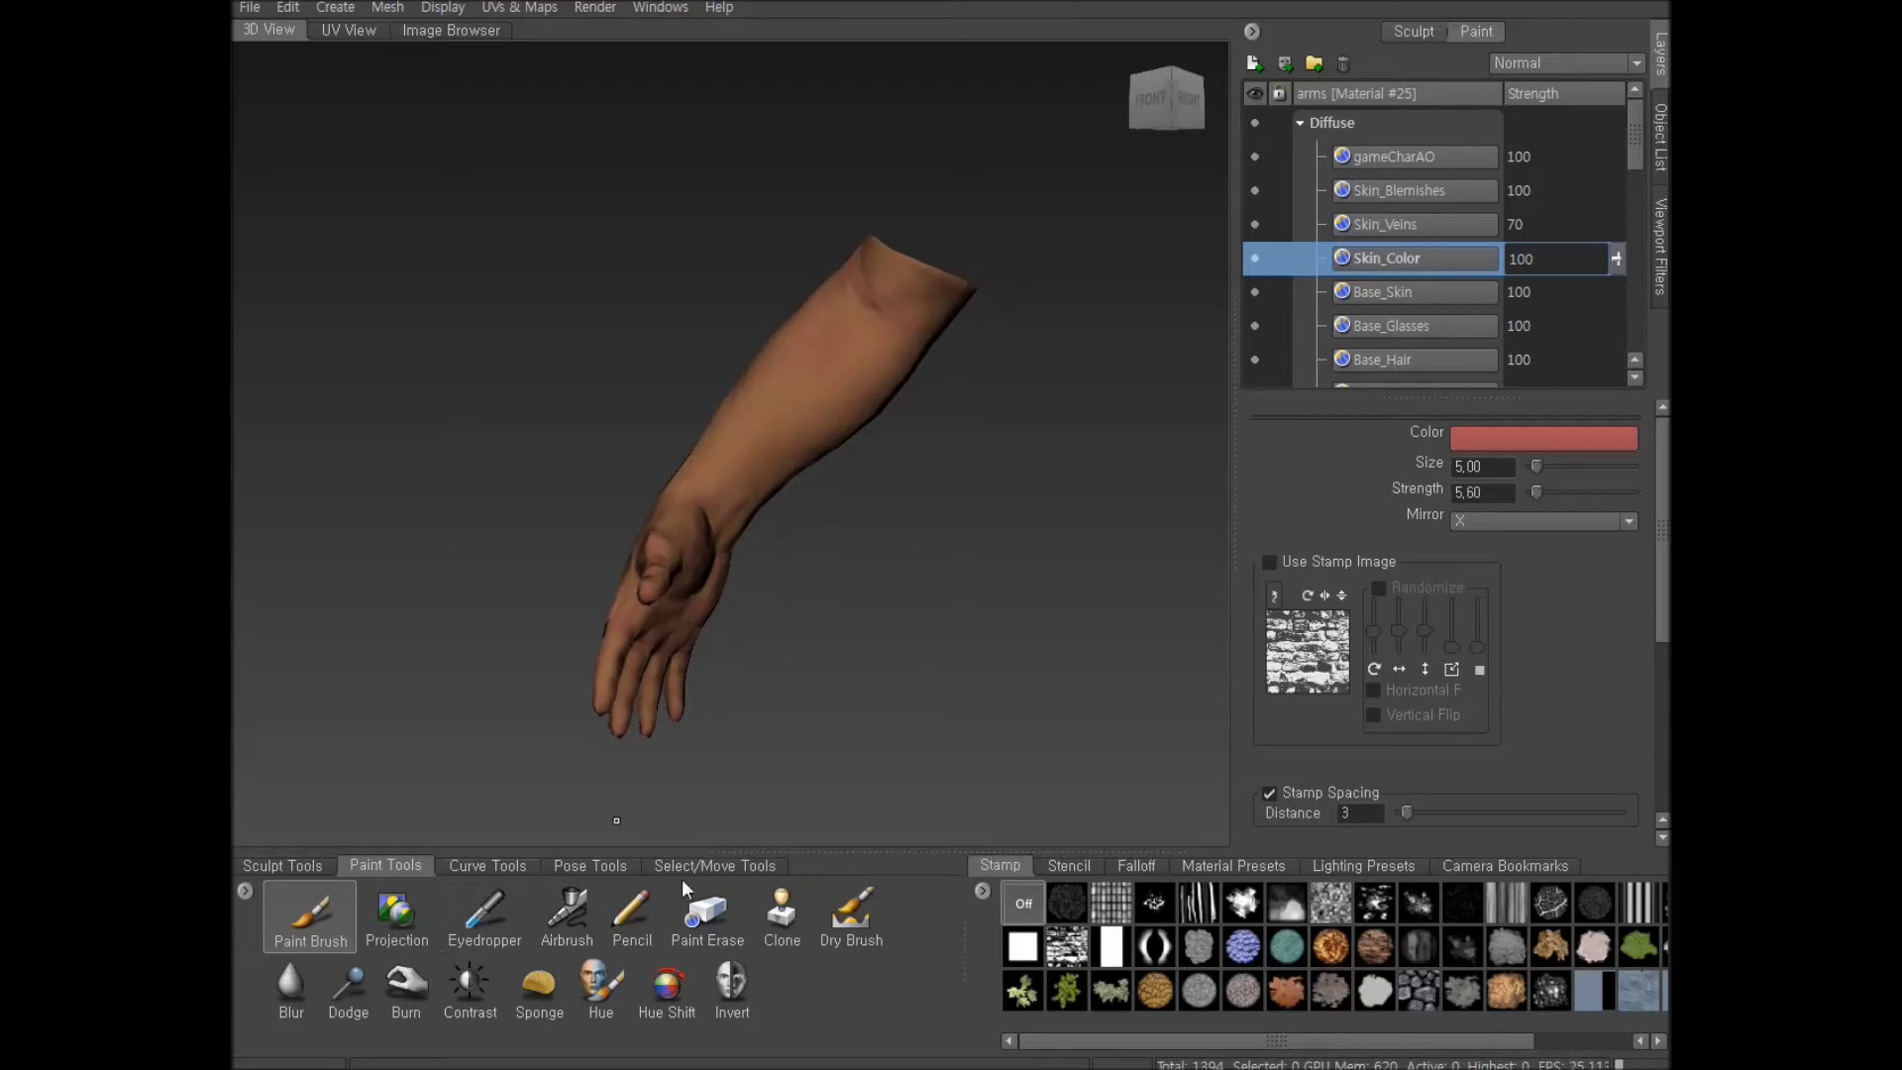
Lightly erase red from the inner forearm, and brush more red onto the back of the forearm
{"action": "left_click", "coordinate": [706, 917]}
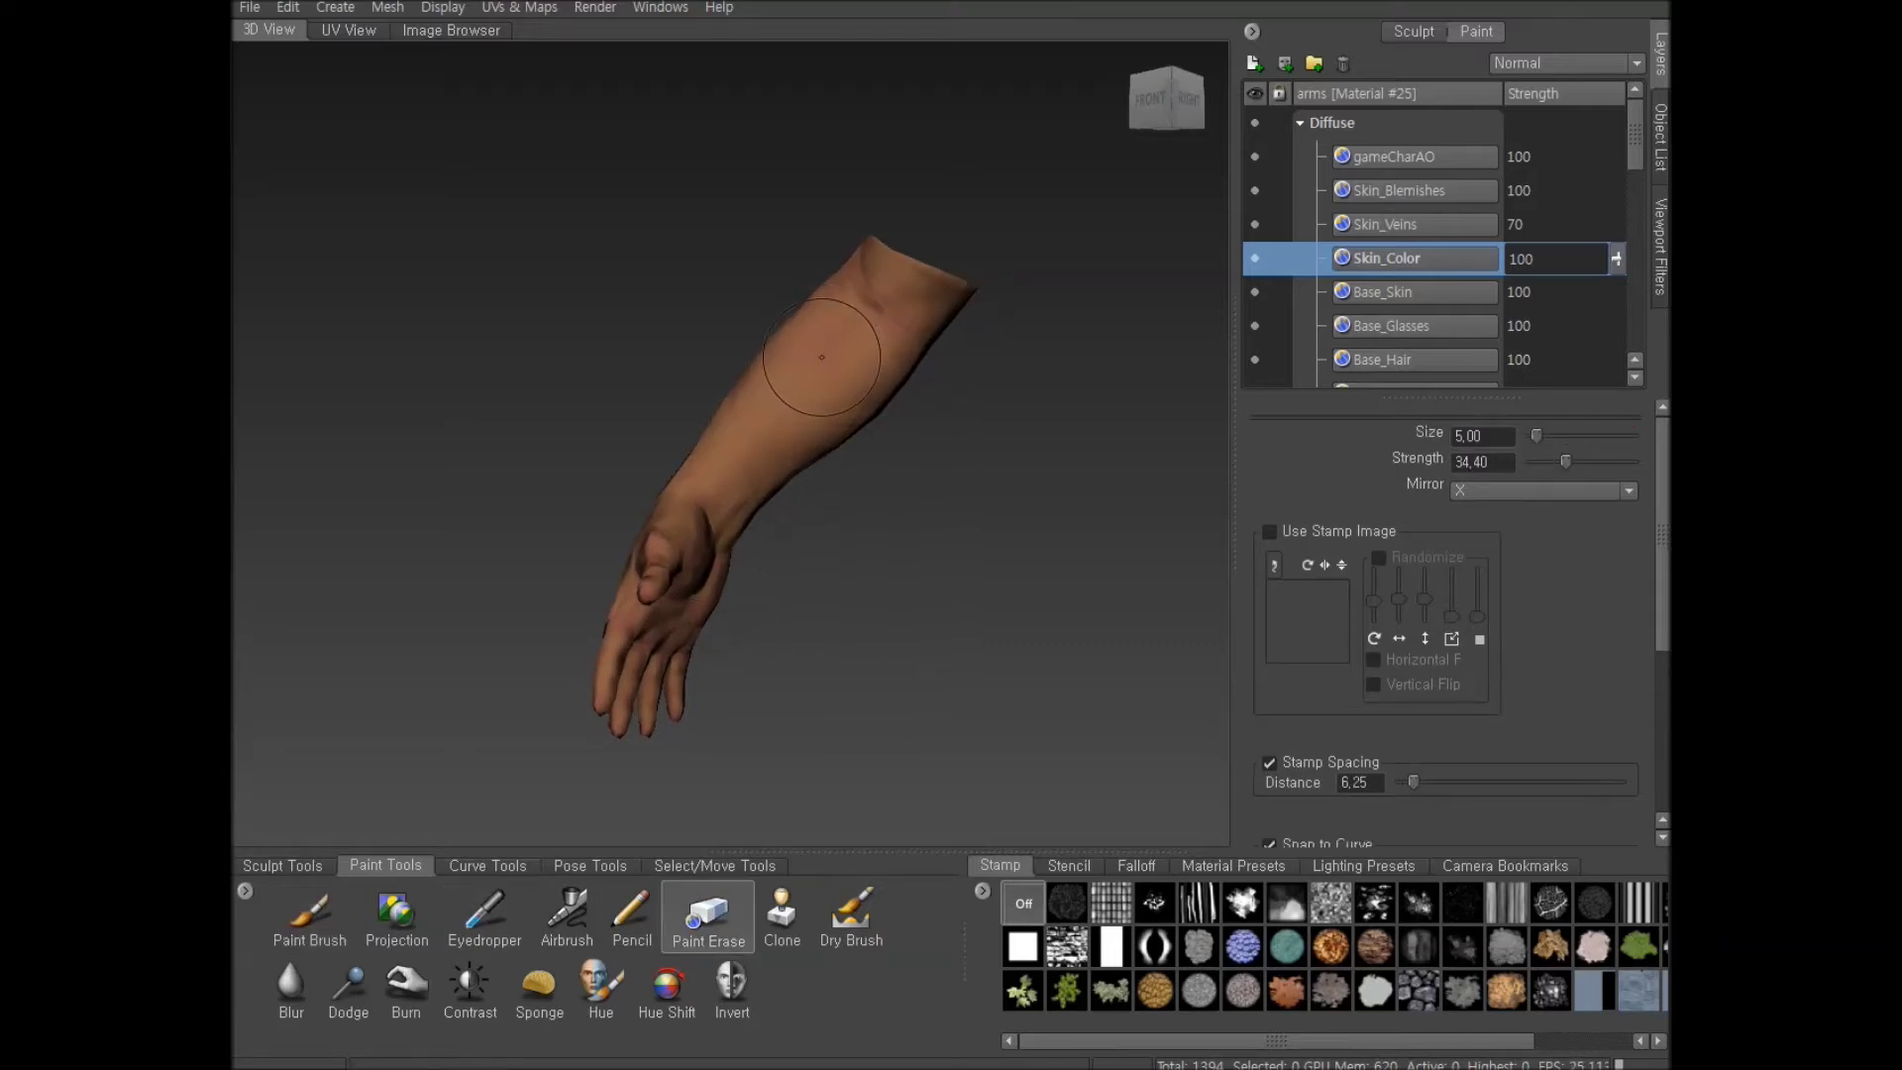
{"action": "left_click", "coordinate": [313, 923]}
{"action": "mouse_move", "coordinate": [936, 629]}
{"action": "left_mouse_down", "text": "alt"}
{"action": "mouse_move", "coordinate": [848, 501]}
{"action": "mouse_move", "coordinate": [844, 313]}
{"action": "mouse_move", "coordinate": [797, 258]}
{"action": "mouse_move", "coordinate": [639, 329]}
{"action": "left_mouse_up", "text": "alt"}
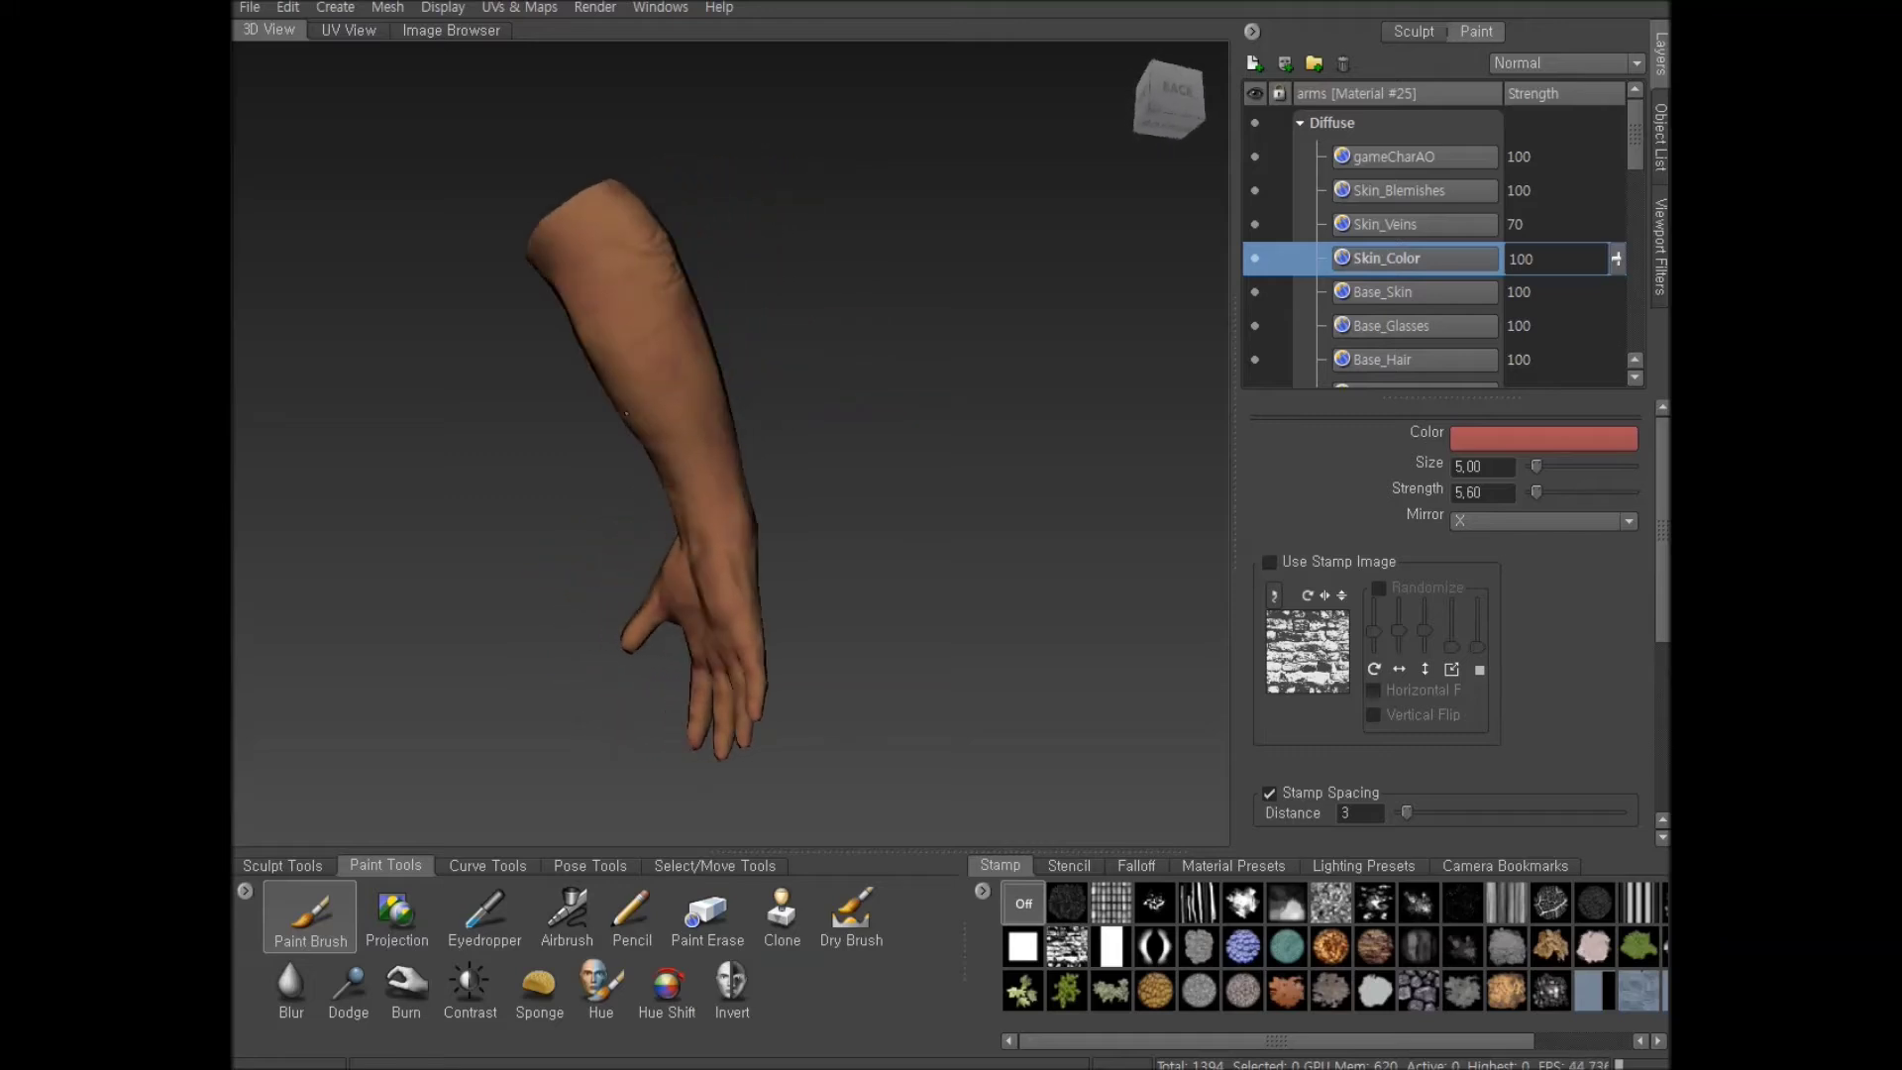
{"action": "left_click_drag", "start_coordinate": [731, 487], "coordinate": [649, 515], "text": "alt"}
{"action": "left_click", "coordinate": [634, 911]}
{"action": "left_click", "coordinate": [612, 374]}
{"action": "key", "text": "ctrl+z"}
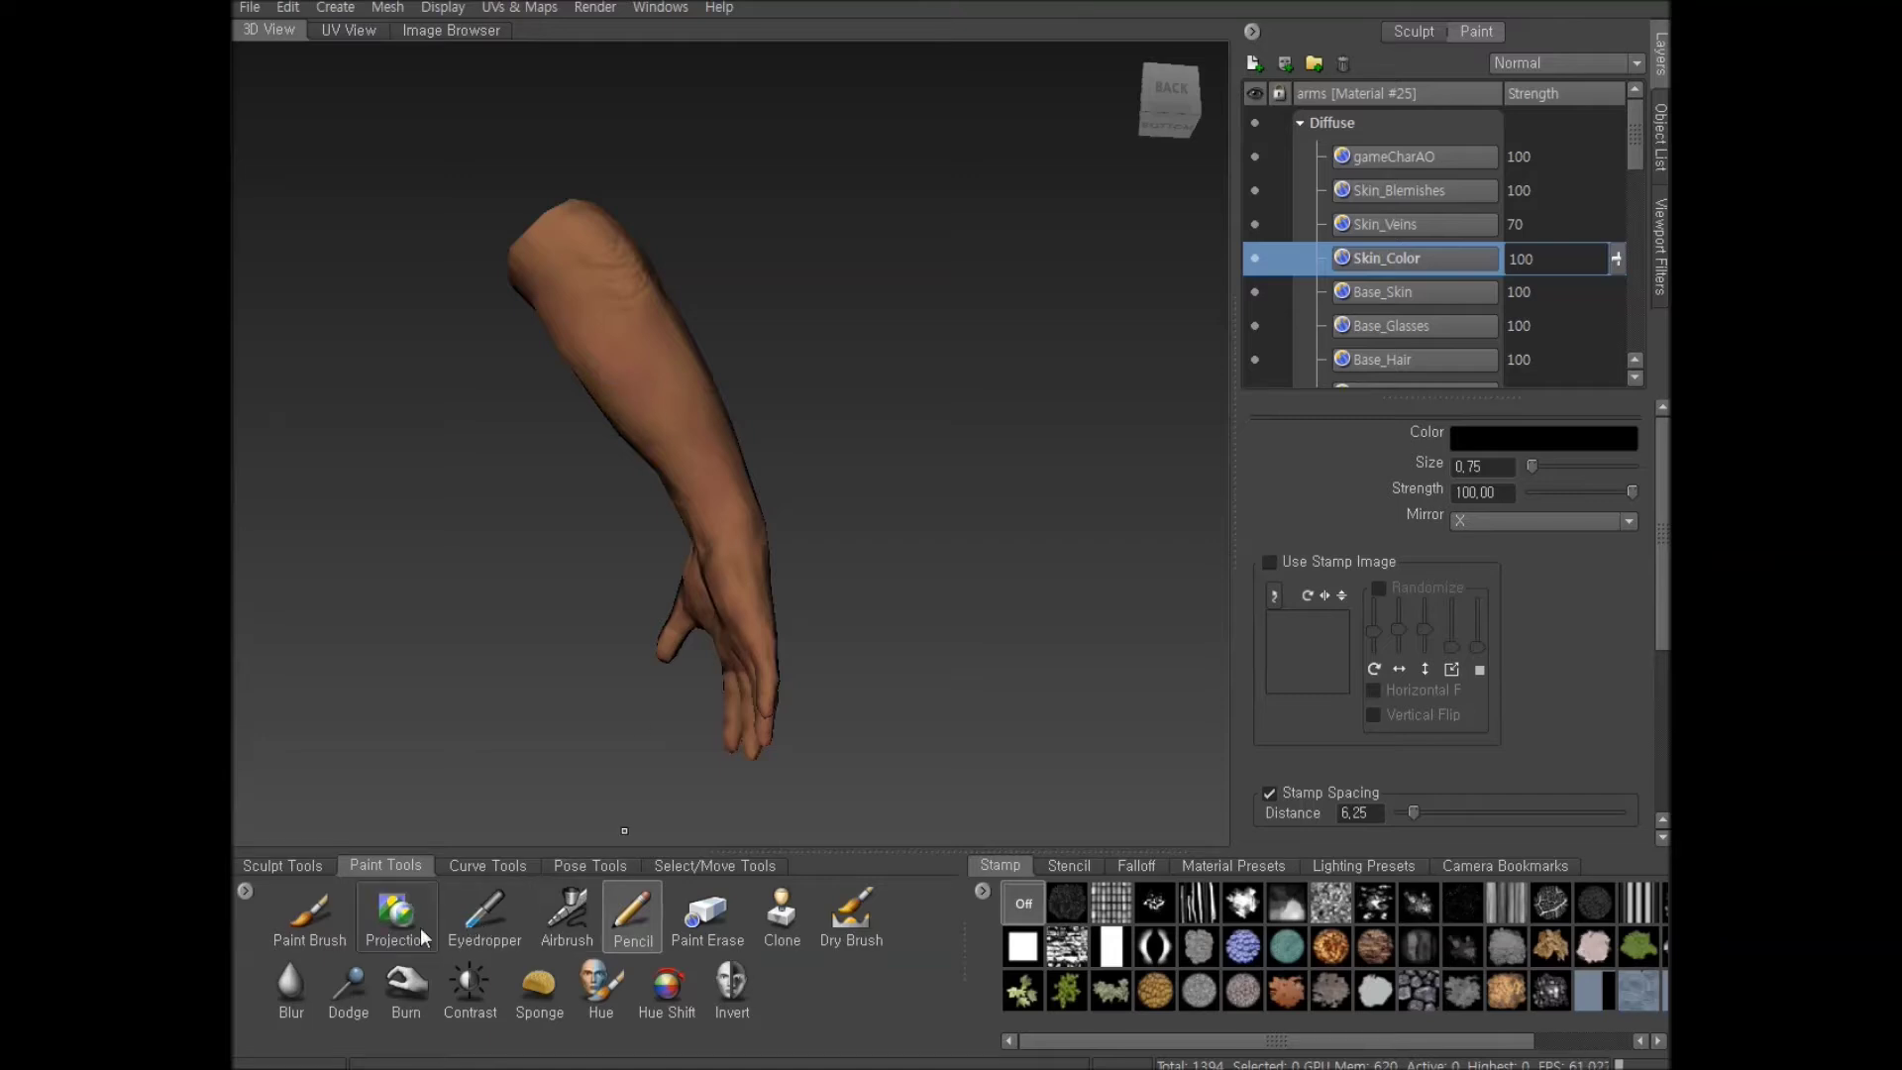
Lightly erase red from the upper forearm with Paint Erase at size 5.00 and strength 34.40
{"action": "left_click", "coordinate": [698, 906]}
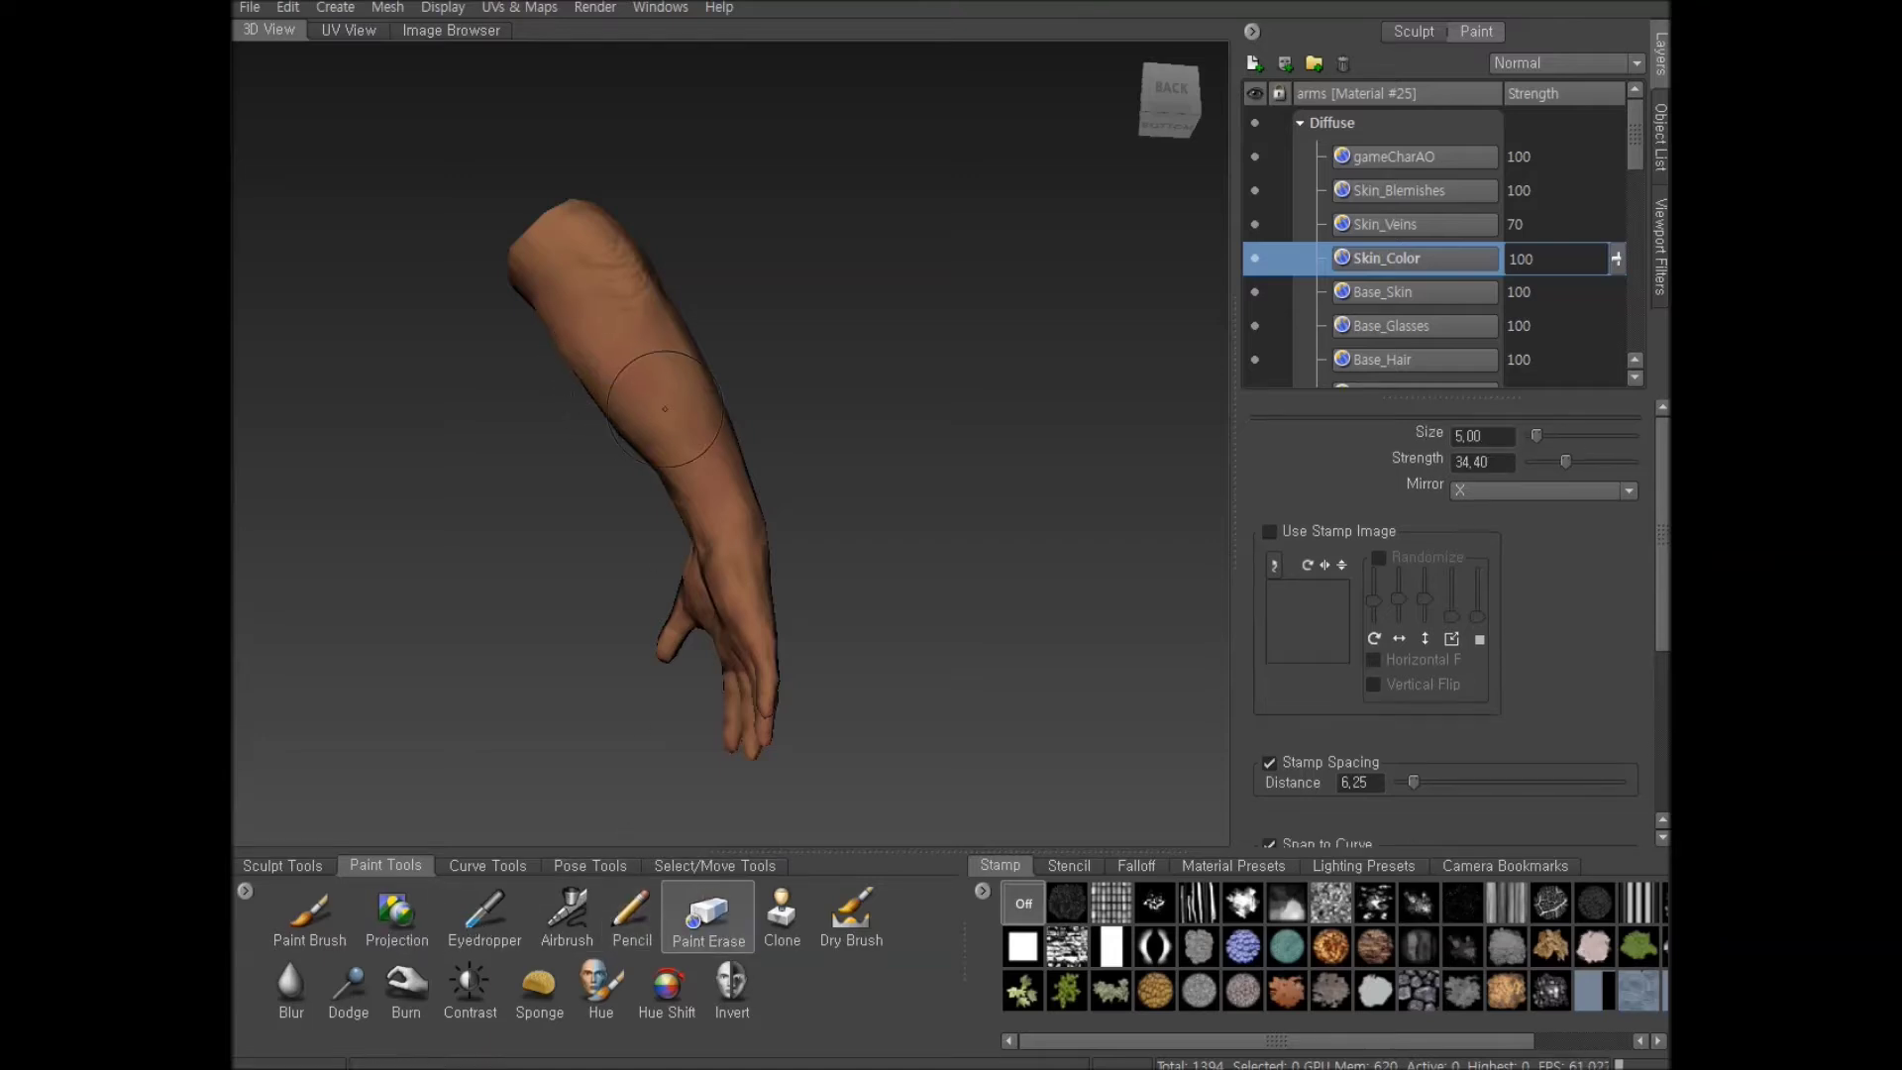
{"action": "left_click_drag", "start_coordinate": [599, 582], "coordinate": [966, 607], "text": "alt"}
{"action": "left_click_drag", "start_coordinate": [767, 530], "coordinate": [936, 561], "text": "alt"}
{"action": "scroll", "coordinate": [841, 539], "scroll_direction": "up", "scroll_amount": 3}
Return to the Paint Brush and brush light red over the front, back and elbow end of the forearm at size 5.00 and strength 5.60
{"action": "left_click", "coordinate": [295, 928]}
{"action": "left_click_drag", "start_coordinate": [768, 555], "coordinate": [769, 466], "text": "alt"}
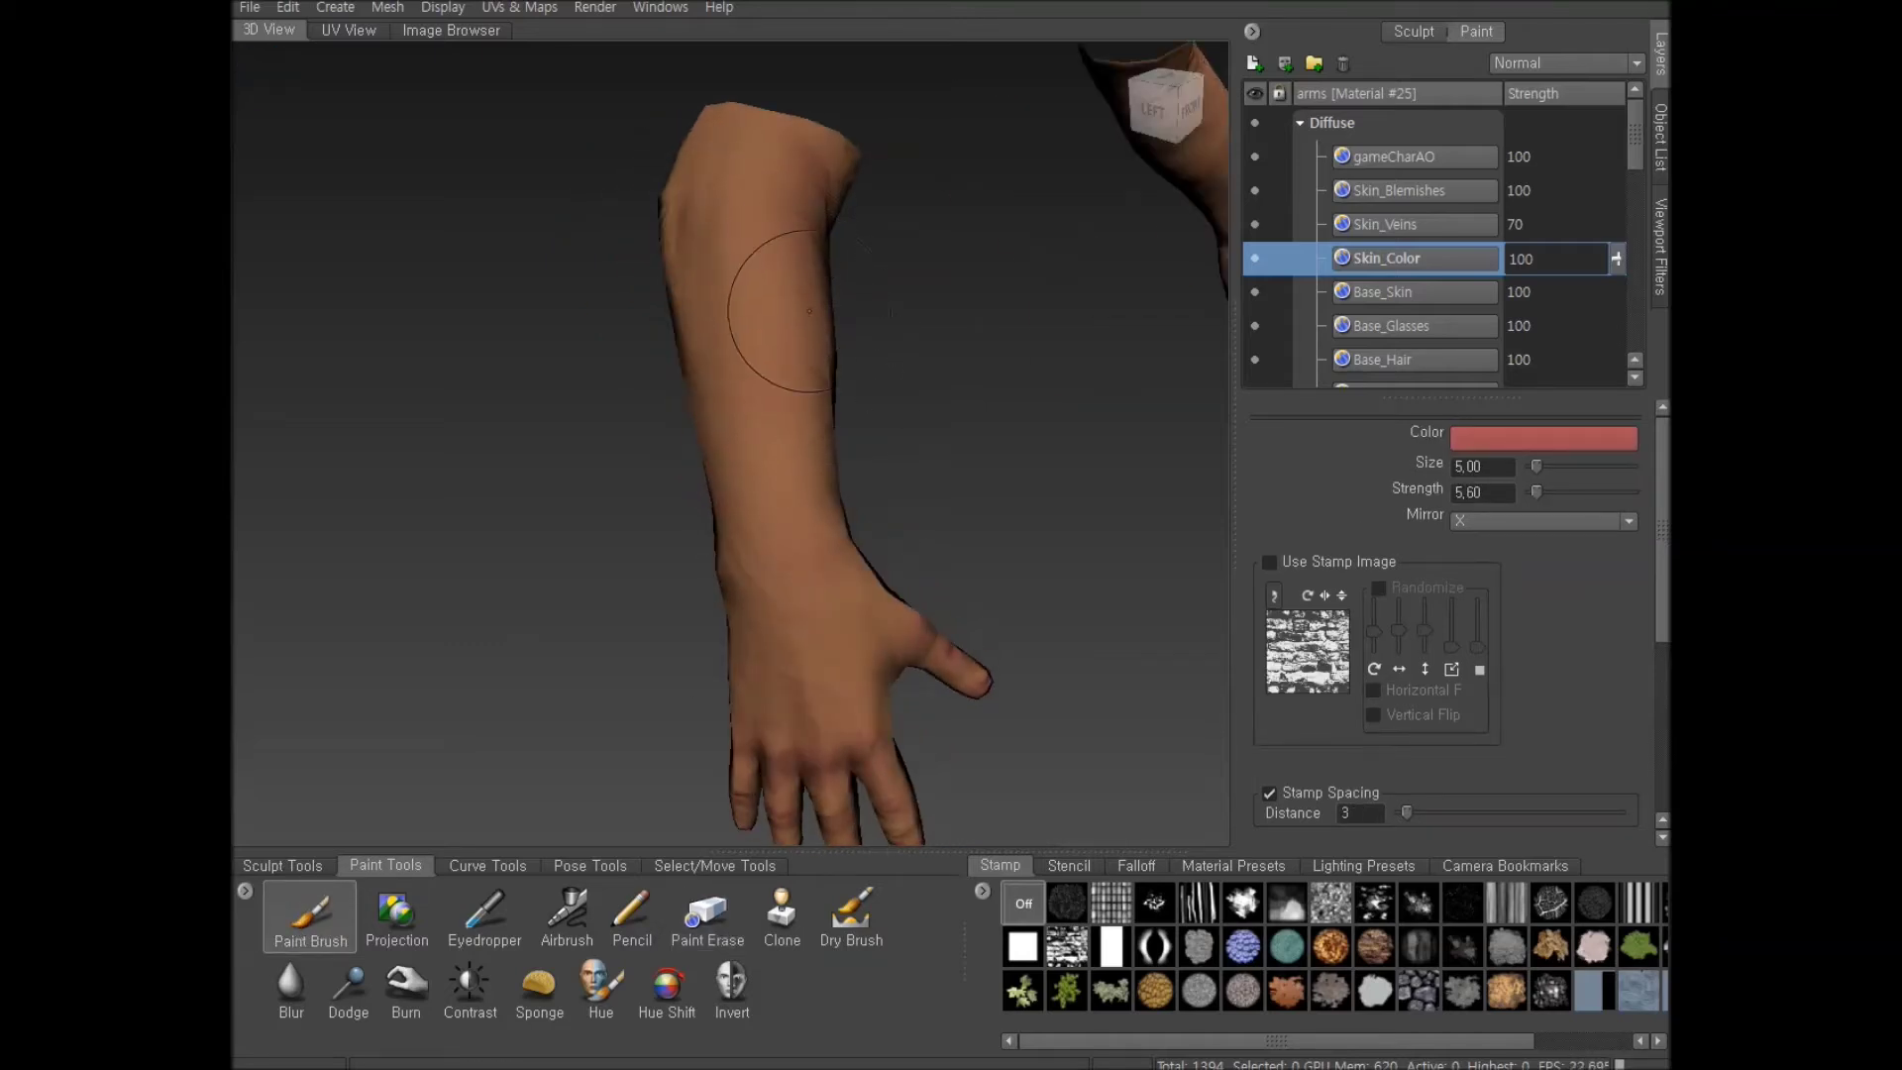
{"action": "left_click_drag", "start_coordinate": [820, 364], "coordinate": [879, 331], "text": "alt"}
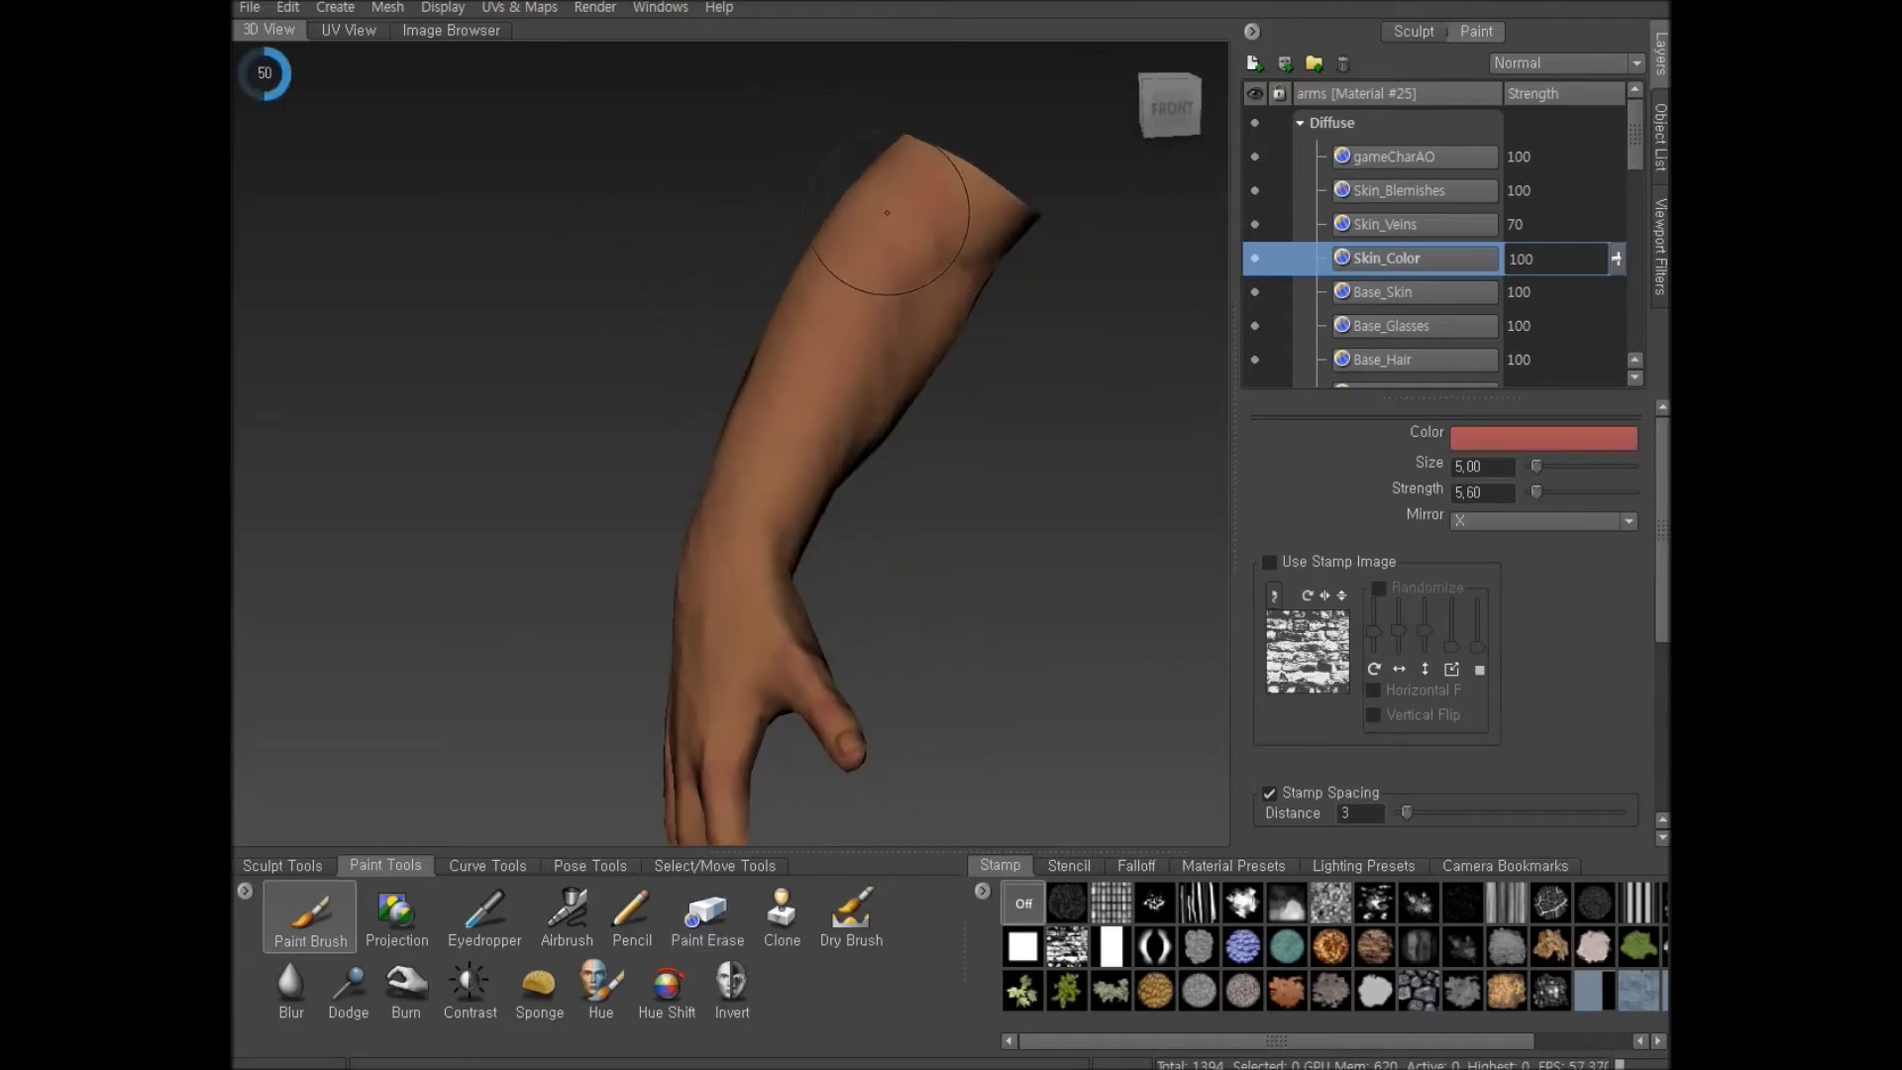
{"action": "left_click_drag", "start_coordinate": [959, 168], "coordinate": [758, 165], "text": "alt"}
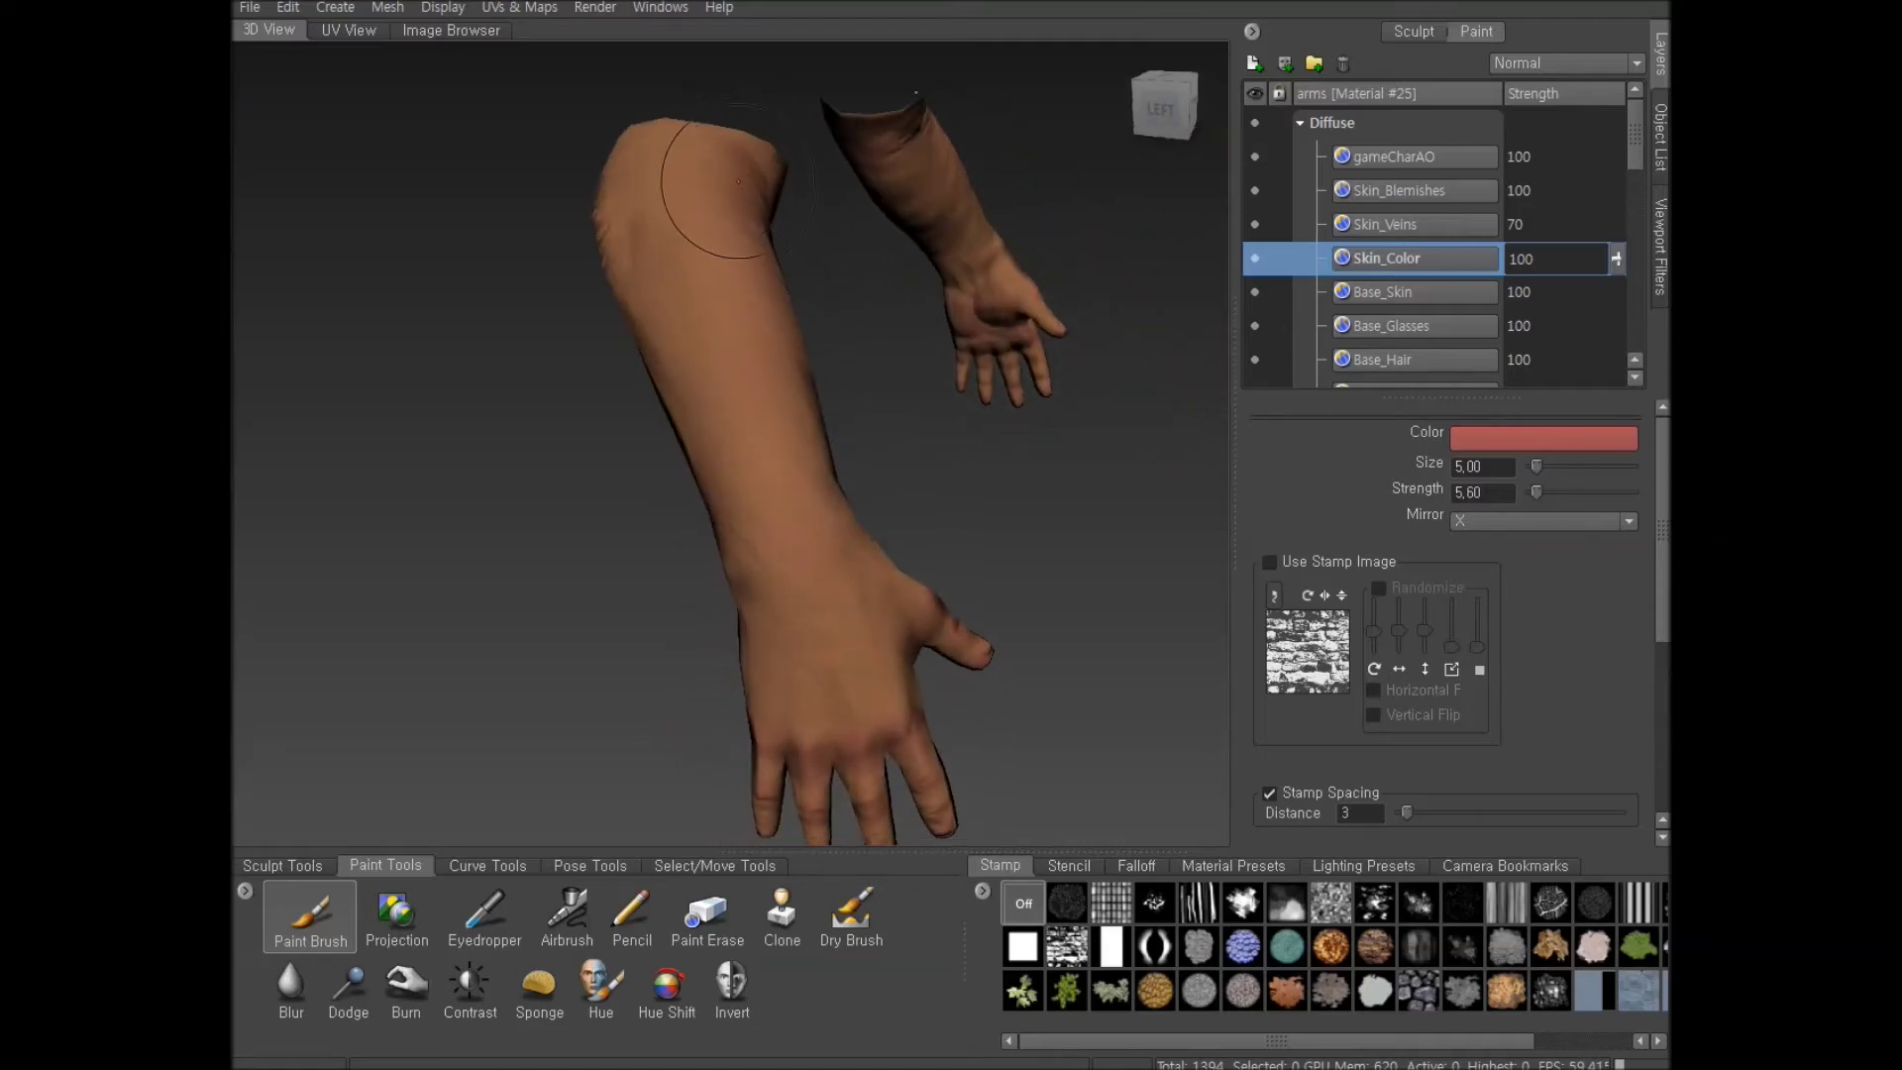
{"action": "left_click_drag", "start_coordinate": [753, 233], "coordinate": [794, 235], "text": "alt"}
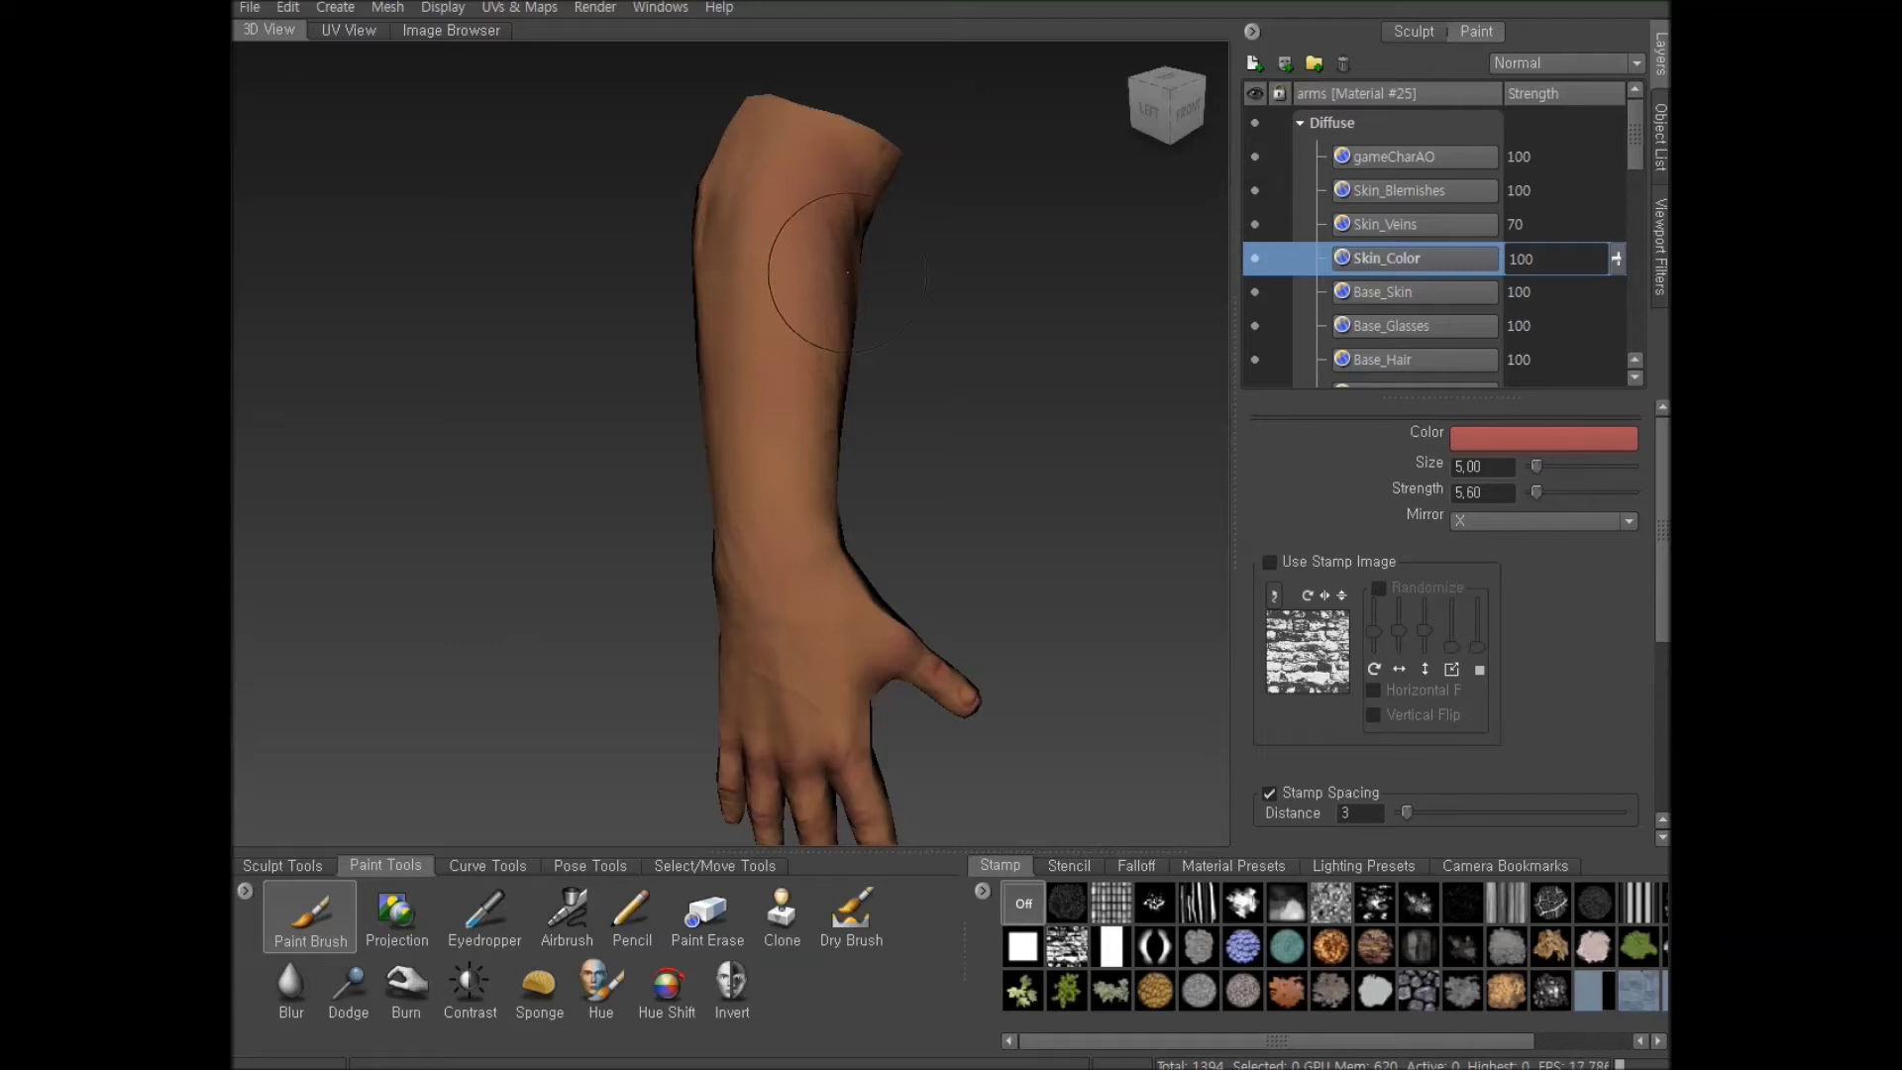
{"action": "mouse_move", "coordinate": [763, 337]}
{"action": "left_mouse_down", "text": "alt"}
{"action": "mouse_move", "coordinate": [685, 460]}
{"action": "mouse_move", "coordinate": [860, 510]}
{"action": "mouse_move", "coordinate": [772, 501]}
{"action": "mouse_move", "coordinate": [758, 584]}
{"action": "left_mouse_up", "text": "alt"}
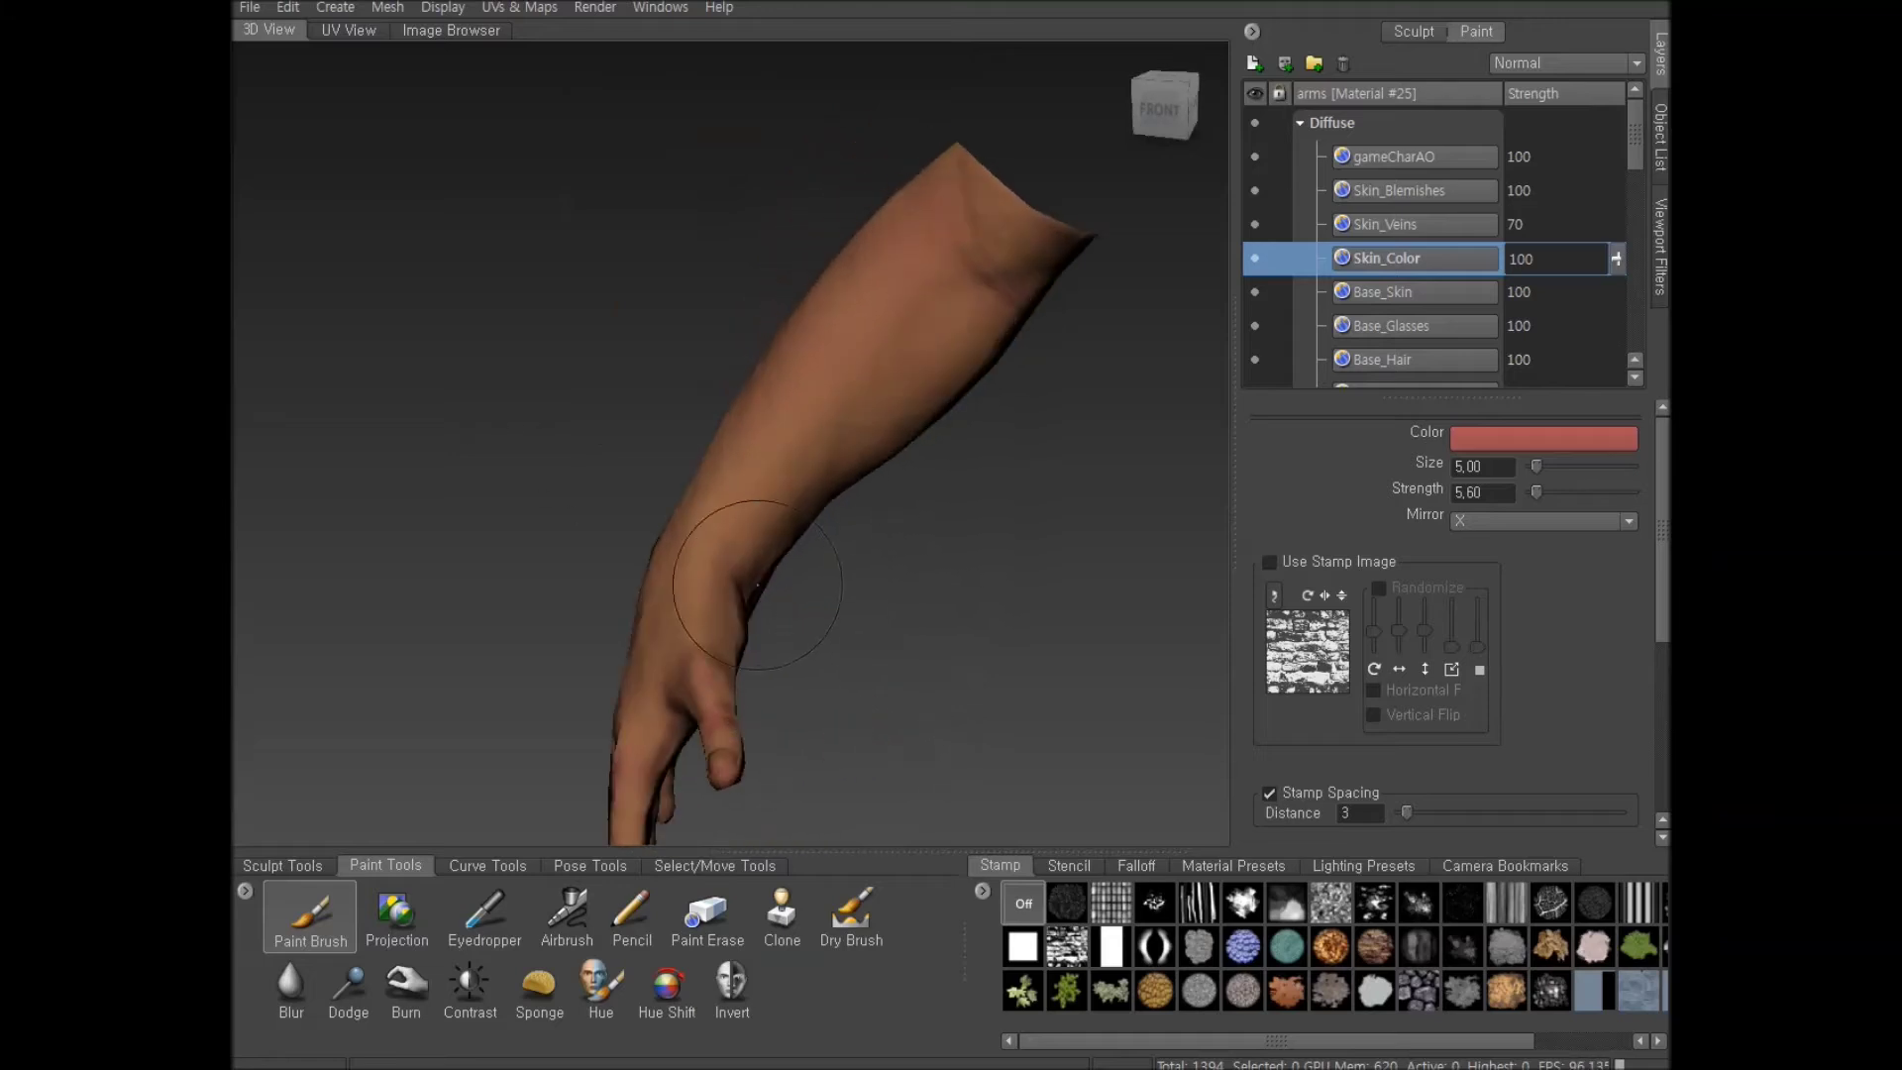
{"action": "mouse_move", "coordinate": [750, 449]}
{"action": "left_mouse_down", "text": "alt"}
{"action": "mouse_move", "coordinate": [634, 327]}
{"action": "mouse_move", "coordinate": [545, 272]}
{"action": "mouse_move", "coordinate": [596, 262]}
{"action": "left_mouse_up", "text": "alt"}
{"action": "mouse_move", "coordinate": [466, 256]}
{"action": "left_mouse_down"}
{"action": "mouse_move", "coordinate": [499, 254]}
{"action": "mouse_move", "coordinate": [422, 269]}
{"action": "mouse_move", "coordinate": [527, 268]}
{"action": "mouse_move", "coordinate": [449, 254]}
{"action": "left_mouse_up"}
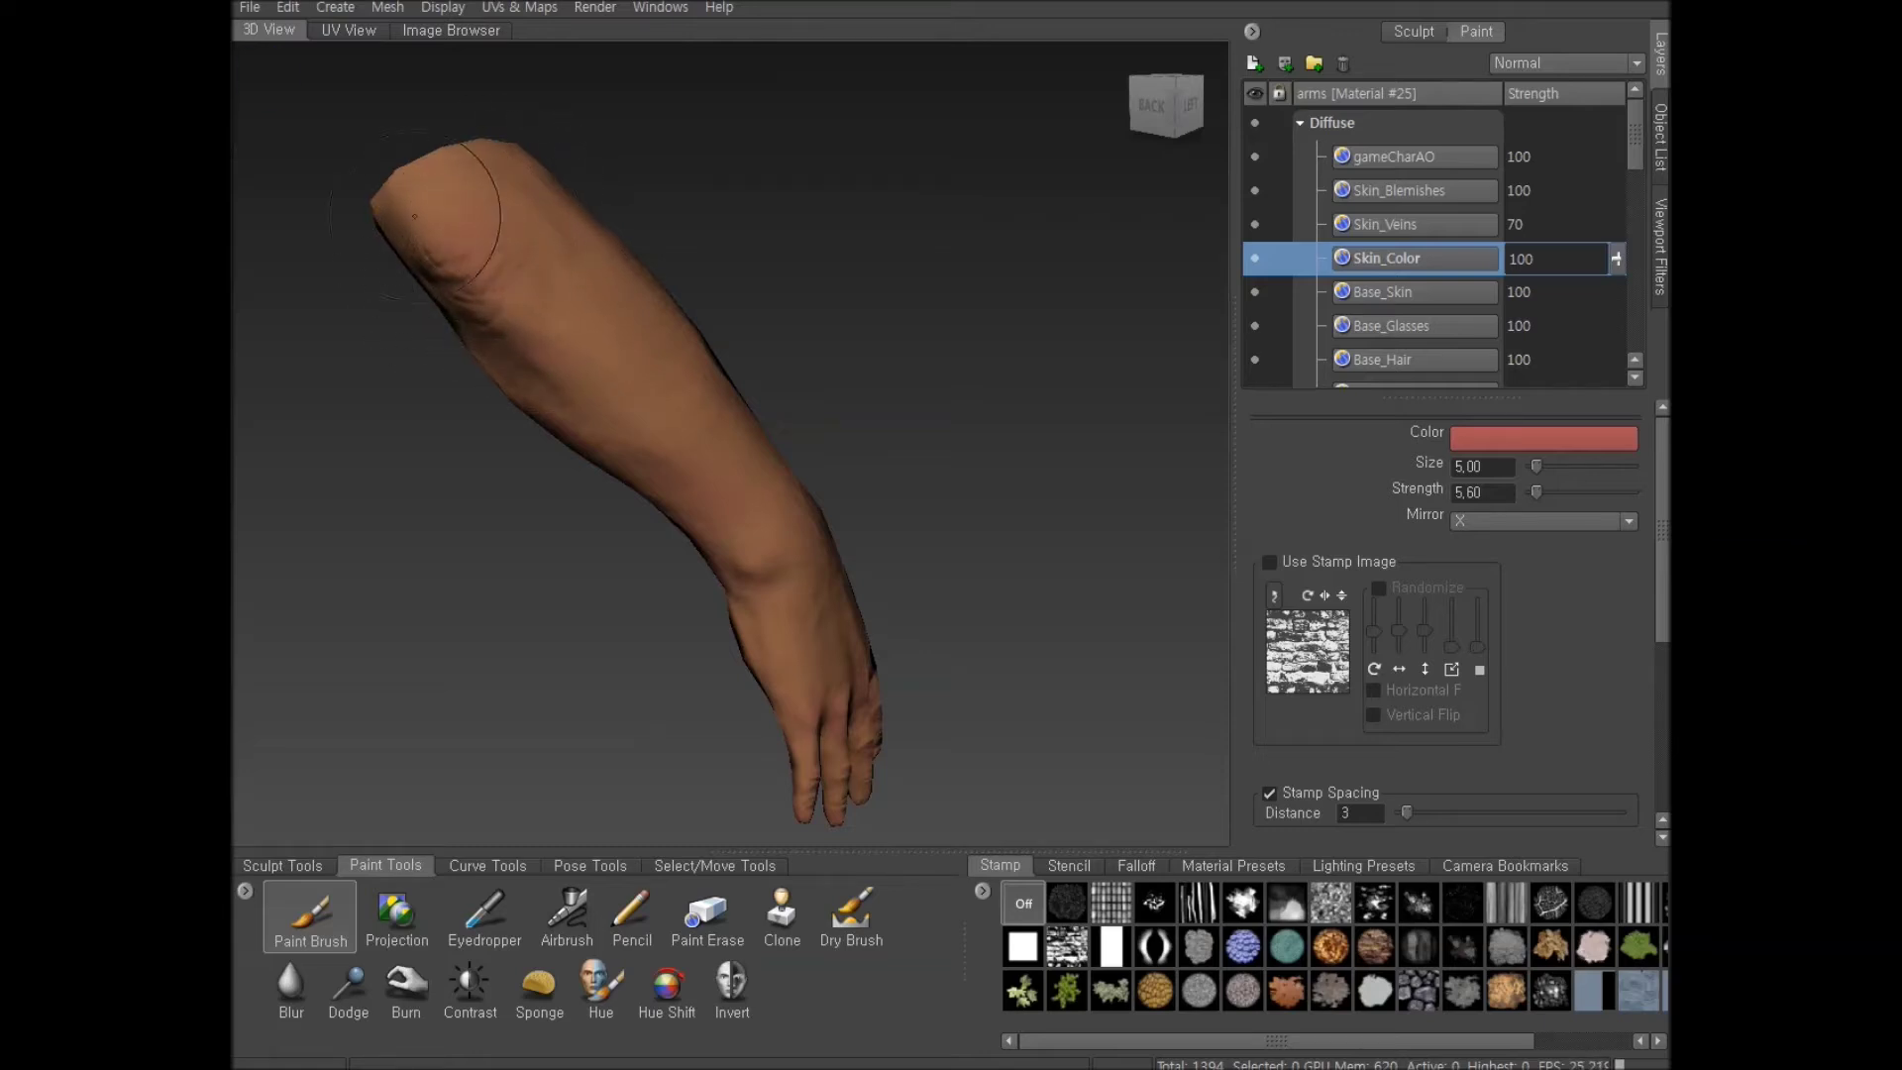
Reduce the Paint Brush size to 2.95 and build up red on the elbow and the outer upper forearm
{"action": "left_click_drag", "start_coordinate": [590, 354], "coordinate": [632, 324], "text": "alt"}
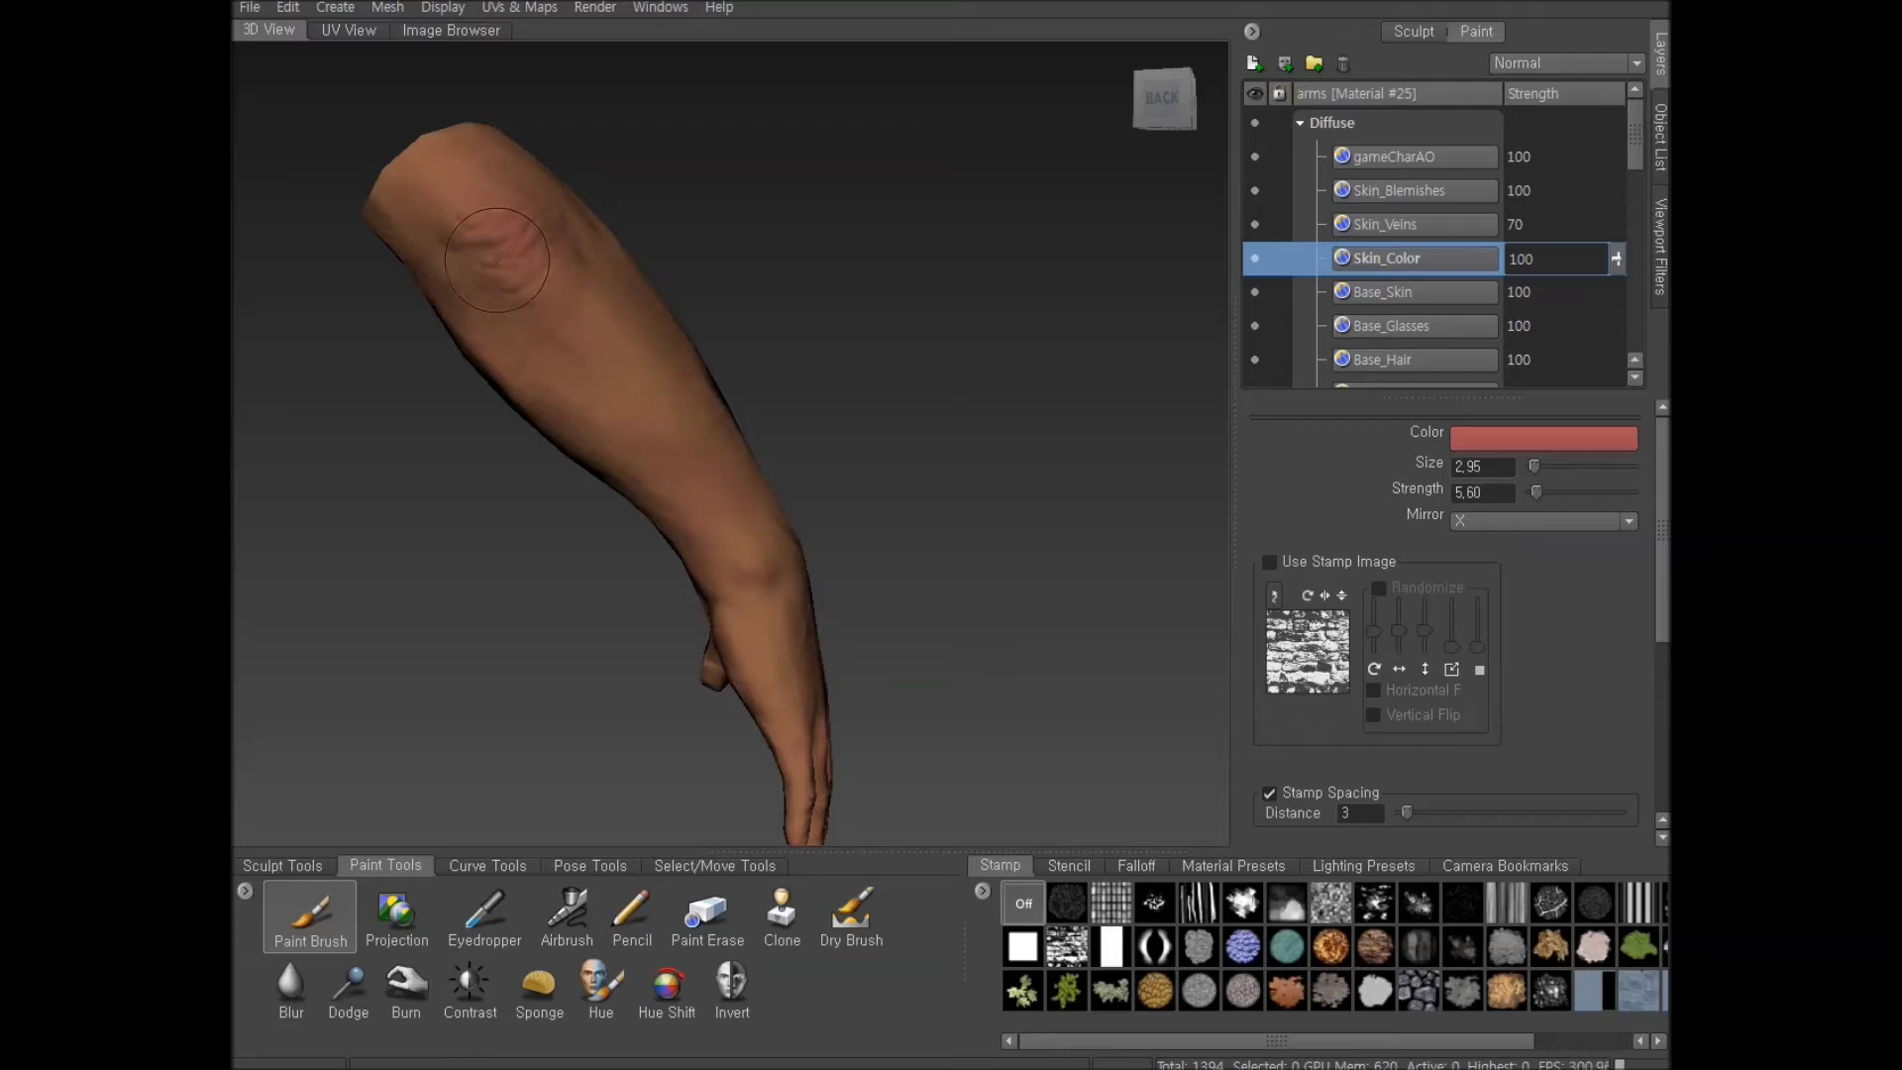
{"action": "left_click_drag", "start_coordinate": [562, 278], "coordinate": [577, 359], "text": "alt"}
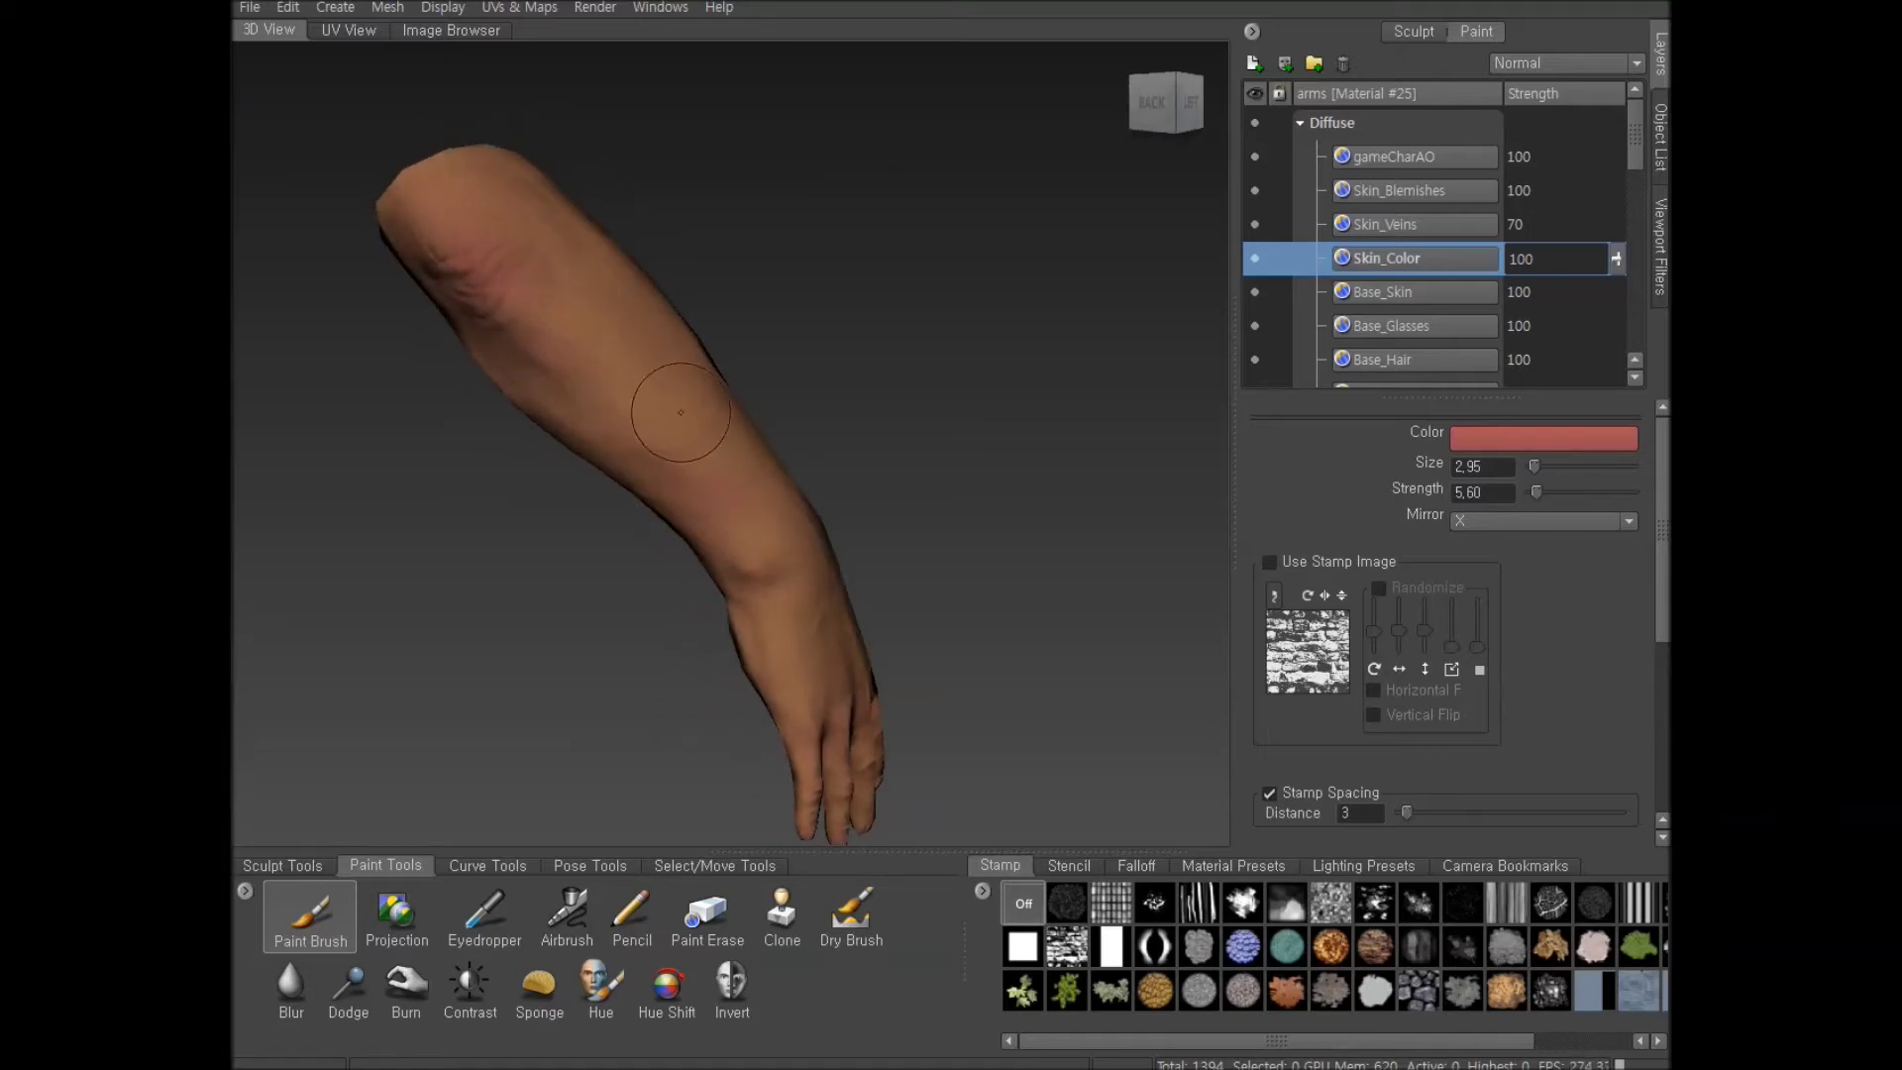
{"action": "left_click_drag", "start_coordinate": [521, 586], "coordinate": [451, 615], "text": "alt"}
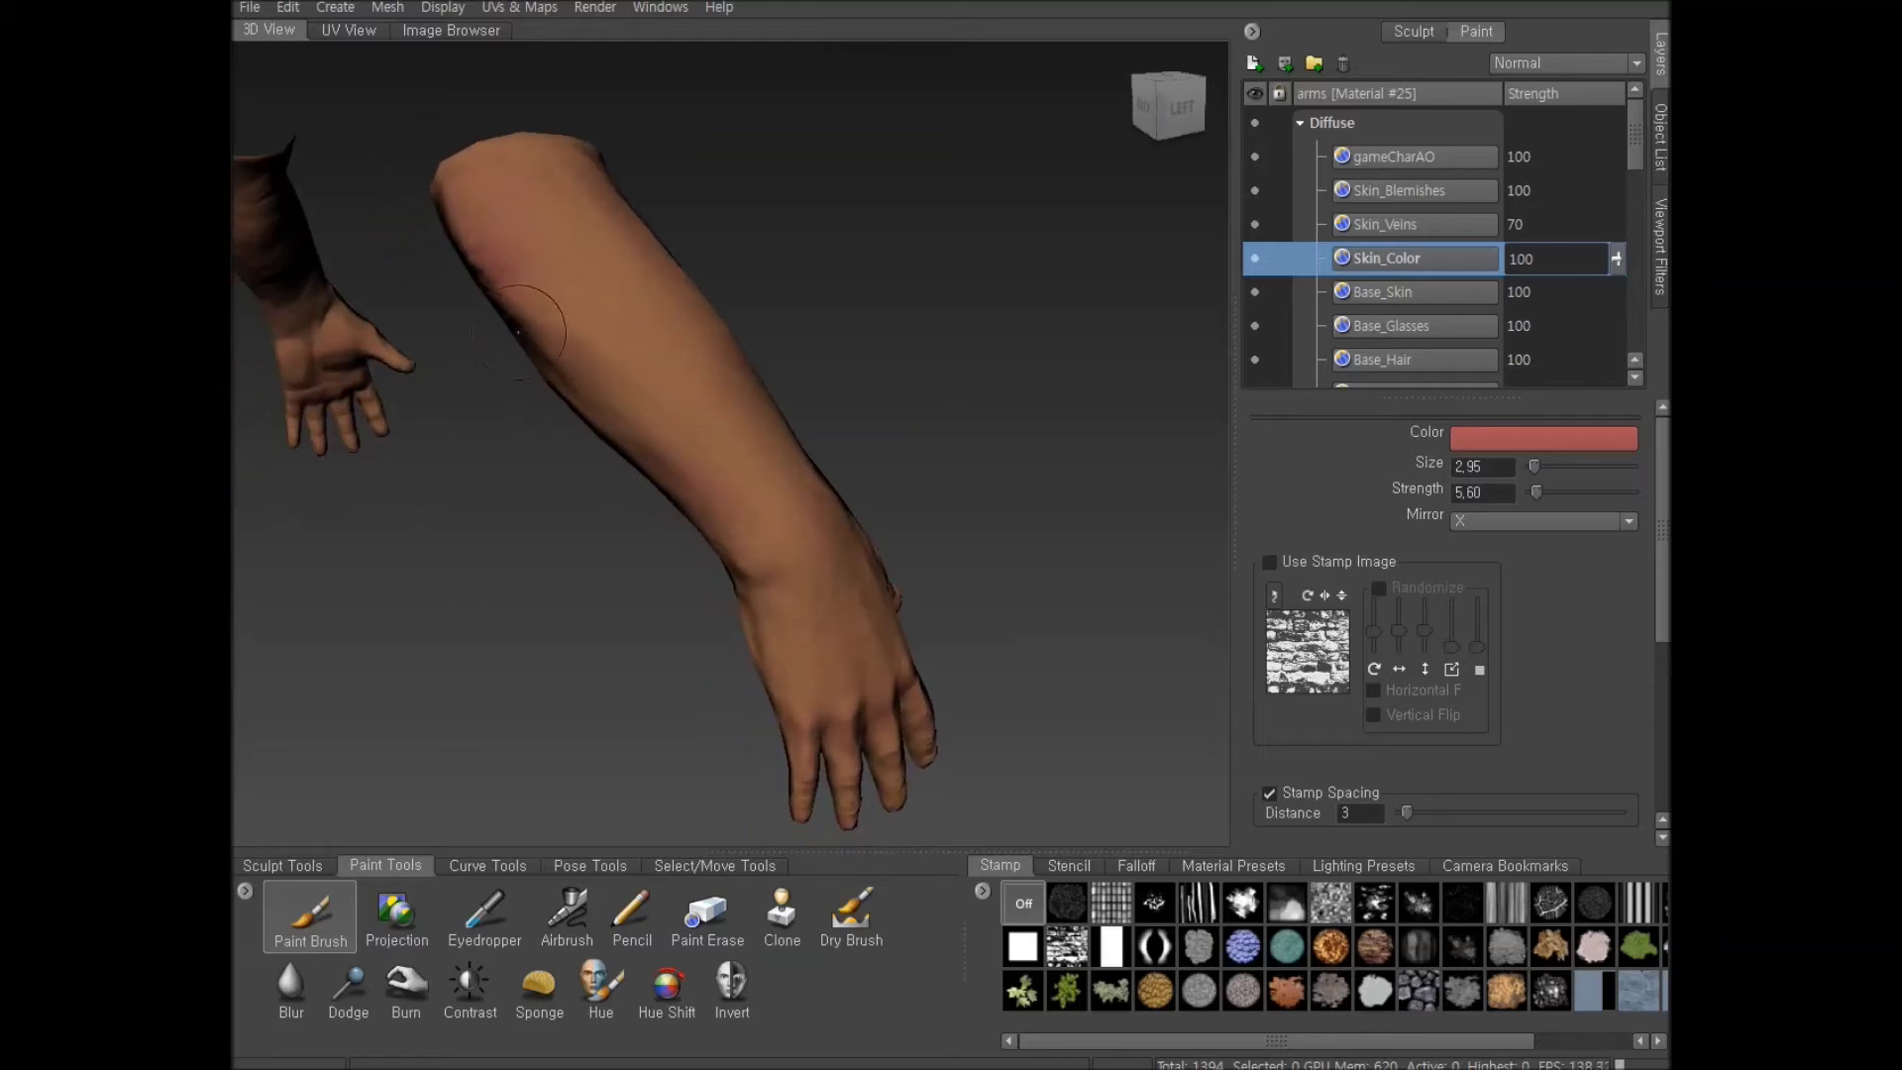
{"action": "mouse_move", "coordinate": [591, 310]}
{"action": "left_mouse_down", "text": "alt"}
{"action": "mouse_move", "coordinate": [574, 361]}
{"action": "mouse_move", "coordinate": [470, 344]}
{"action": "mouse_move", "coordinate": [678, 445]}
{"action": "mouse_move", "coordinate": [660, 436]}
{"action": "left_mouse_up", "text": "alt"}
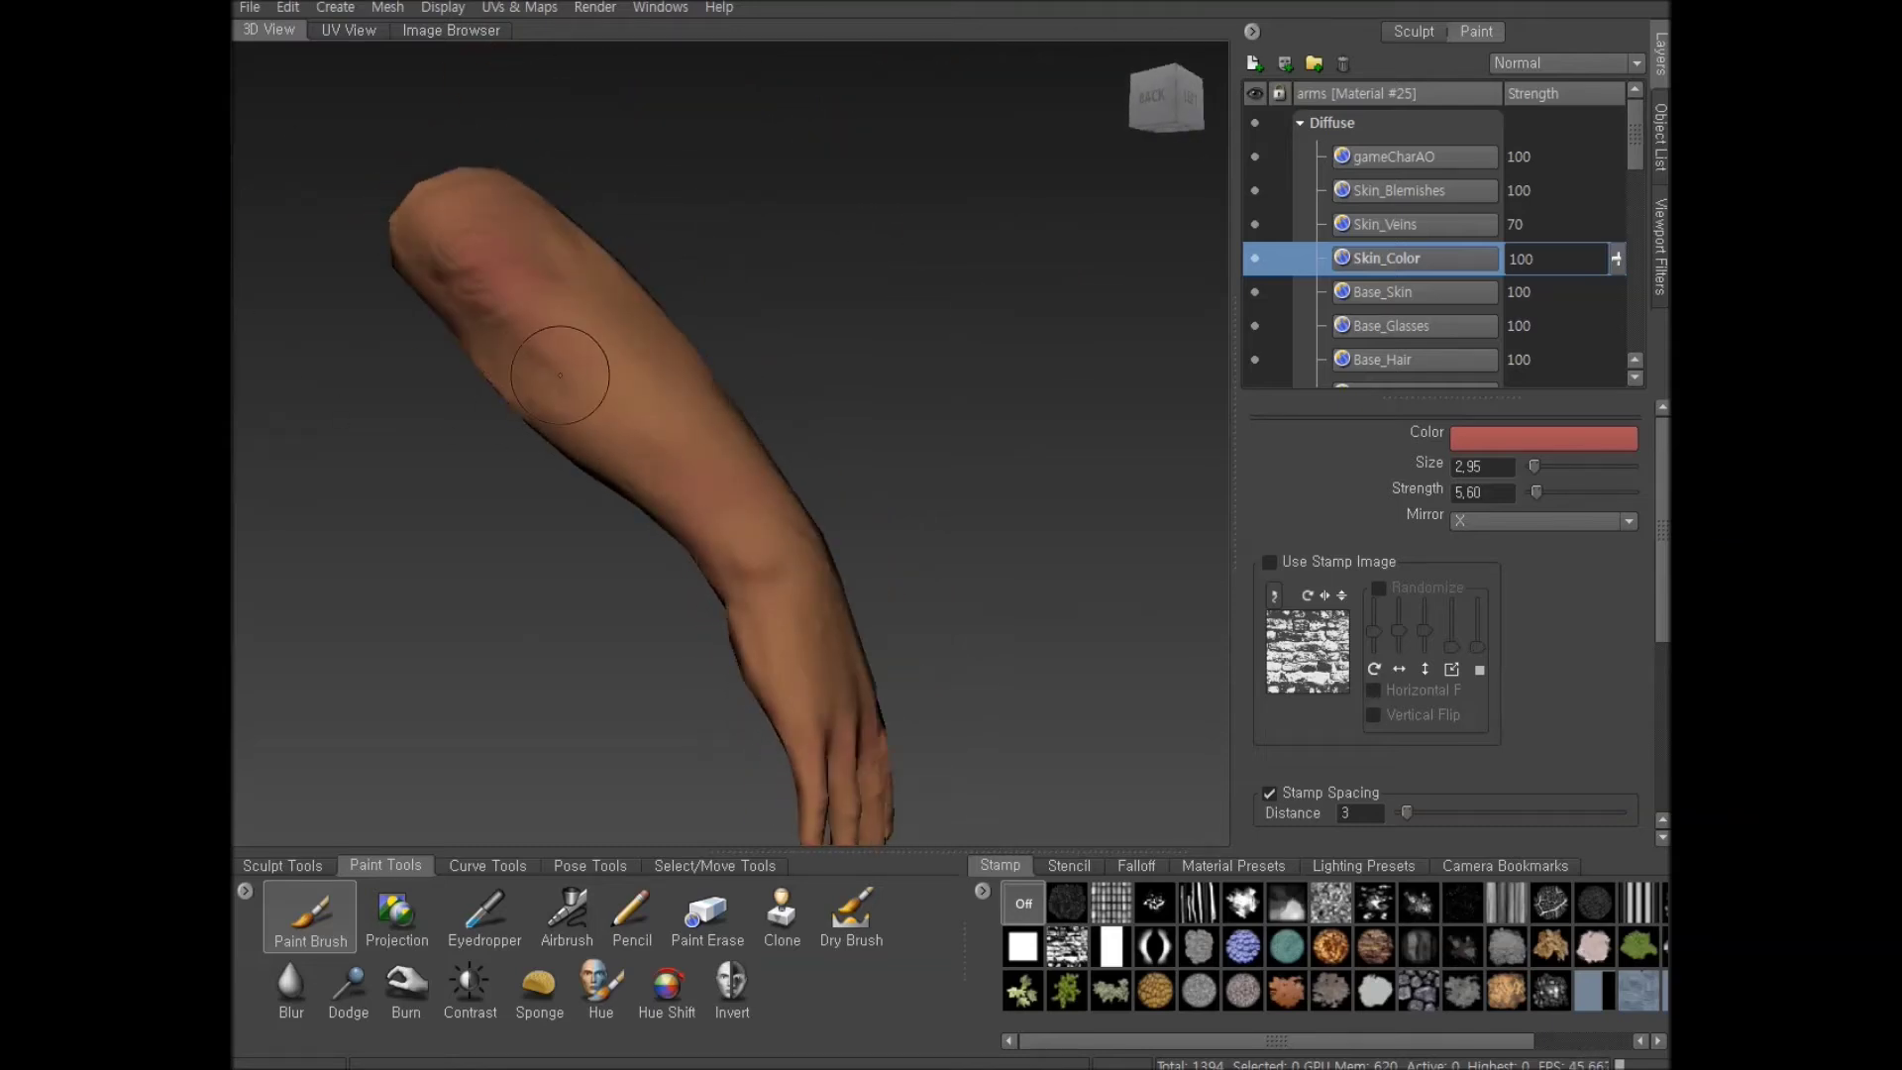
Soften the red on the forearm with Paint Erase, and brush more red around the elbow with the Paint Brush
{"action": "left_click", "coordinate": [725, 913]}
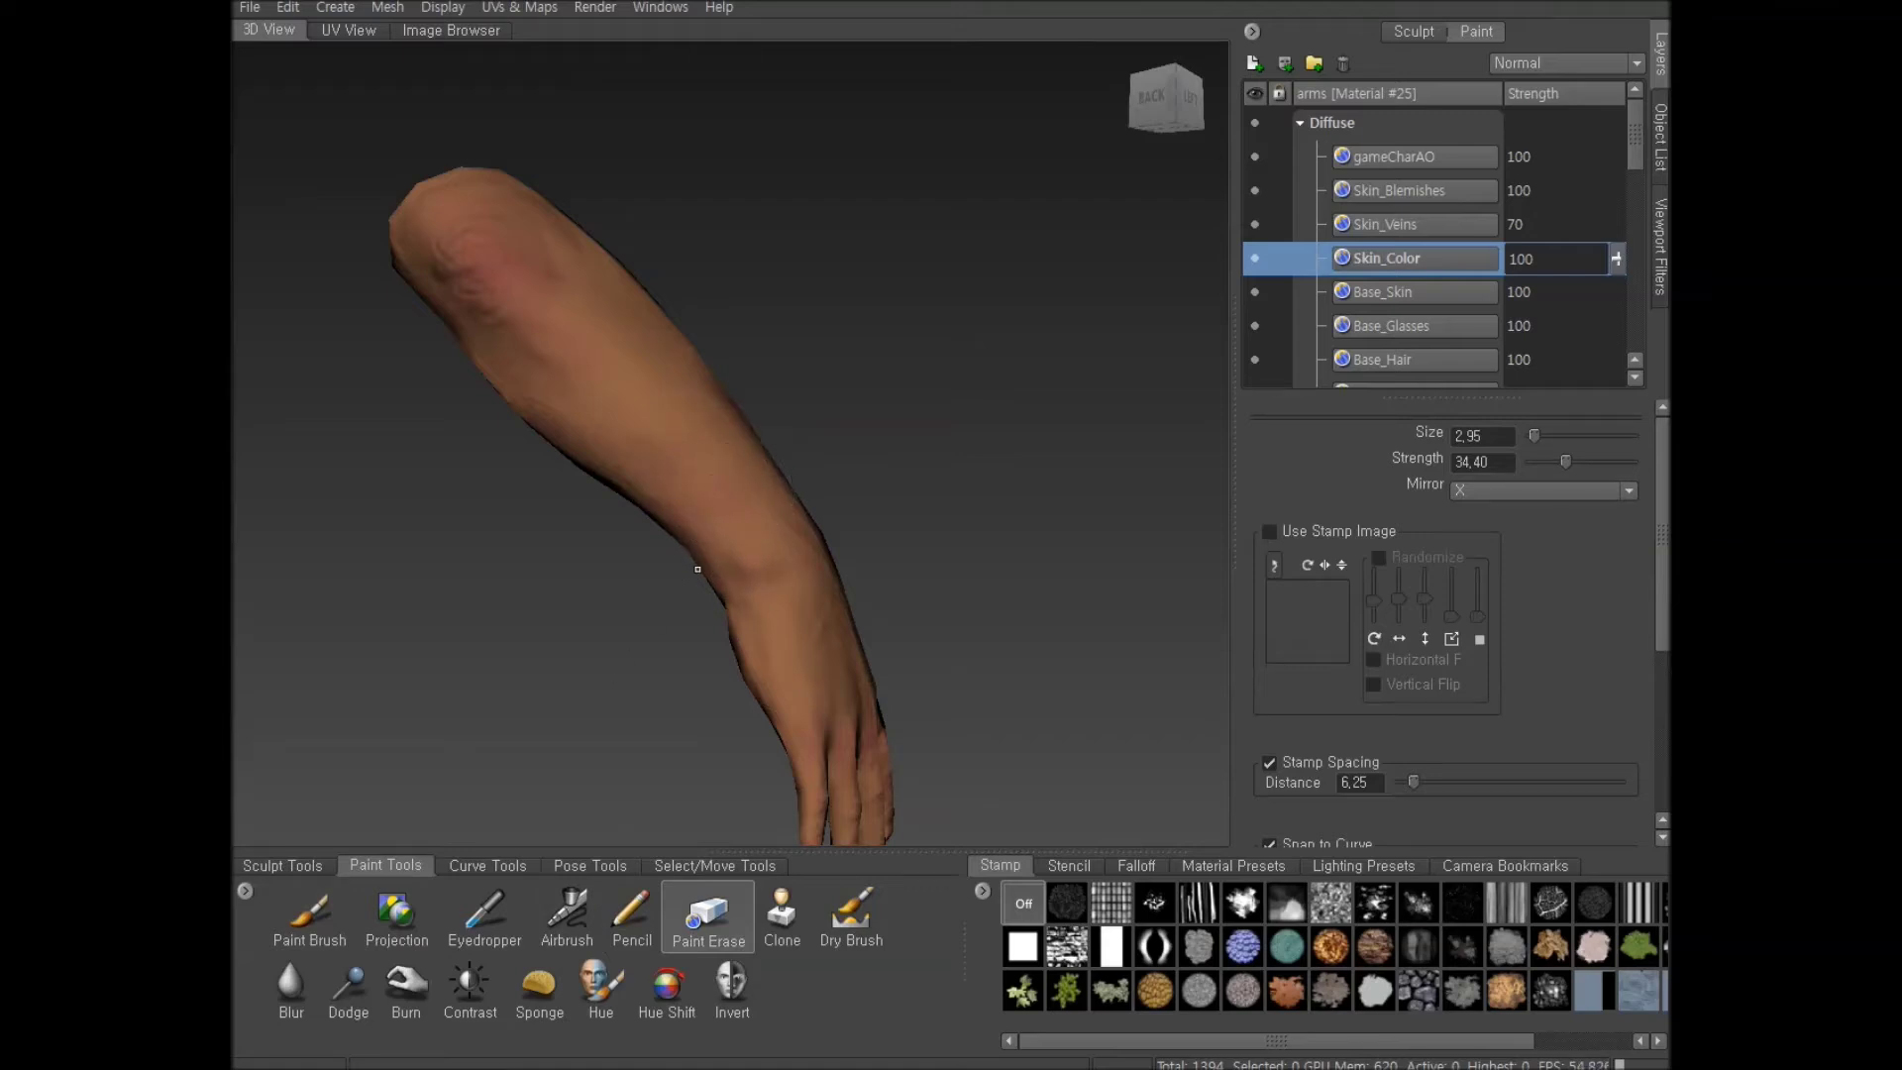
{"action": "mouse_move", "coordinate": [819, 501]}
{"action": "middle_mouse_down"}
{"action": "mouse_move", "coordinate": [750, 590]}
{"action": "mouse_move", "coordinate": [500, 593]}
{"action": "middle_mouse_up"}
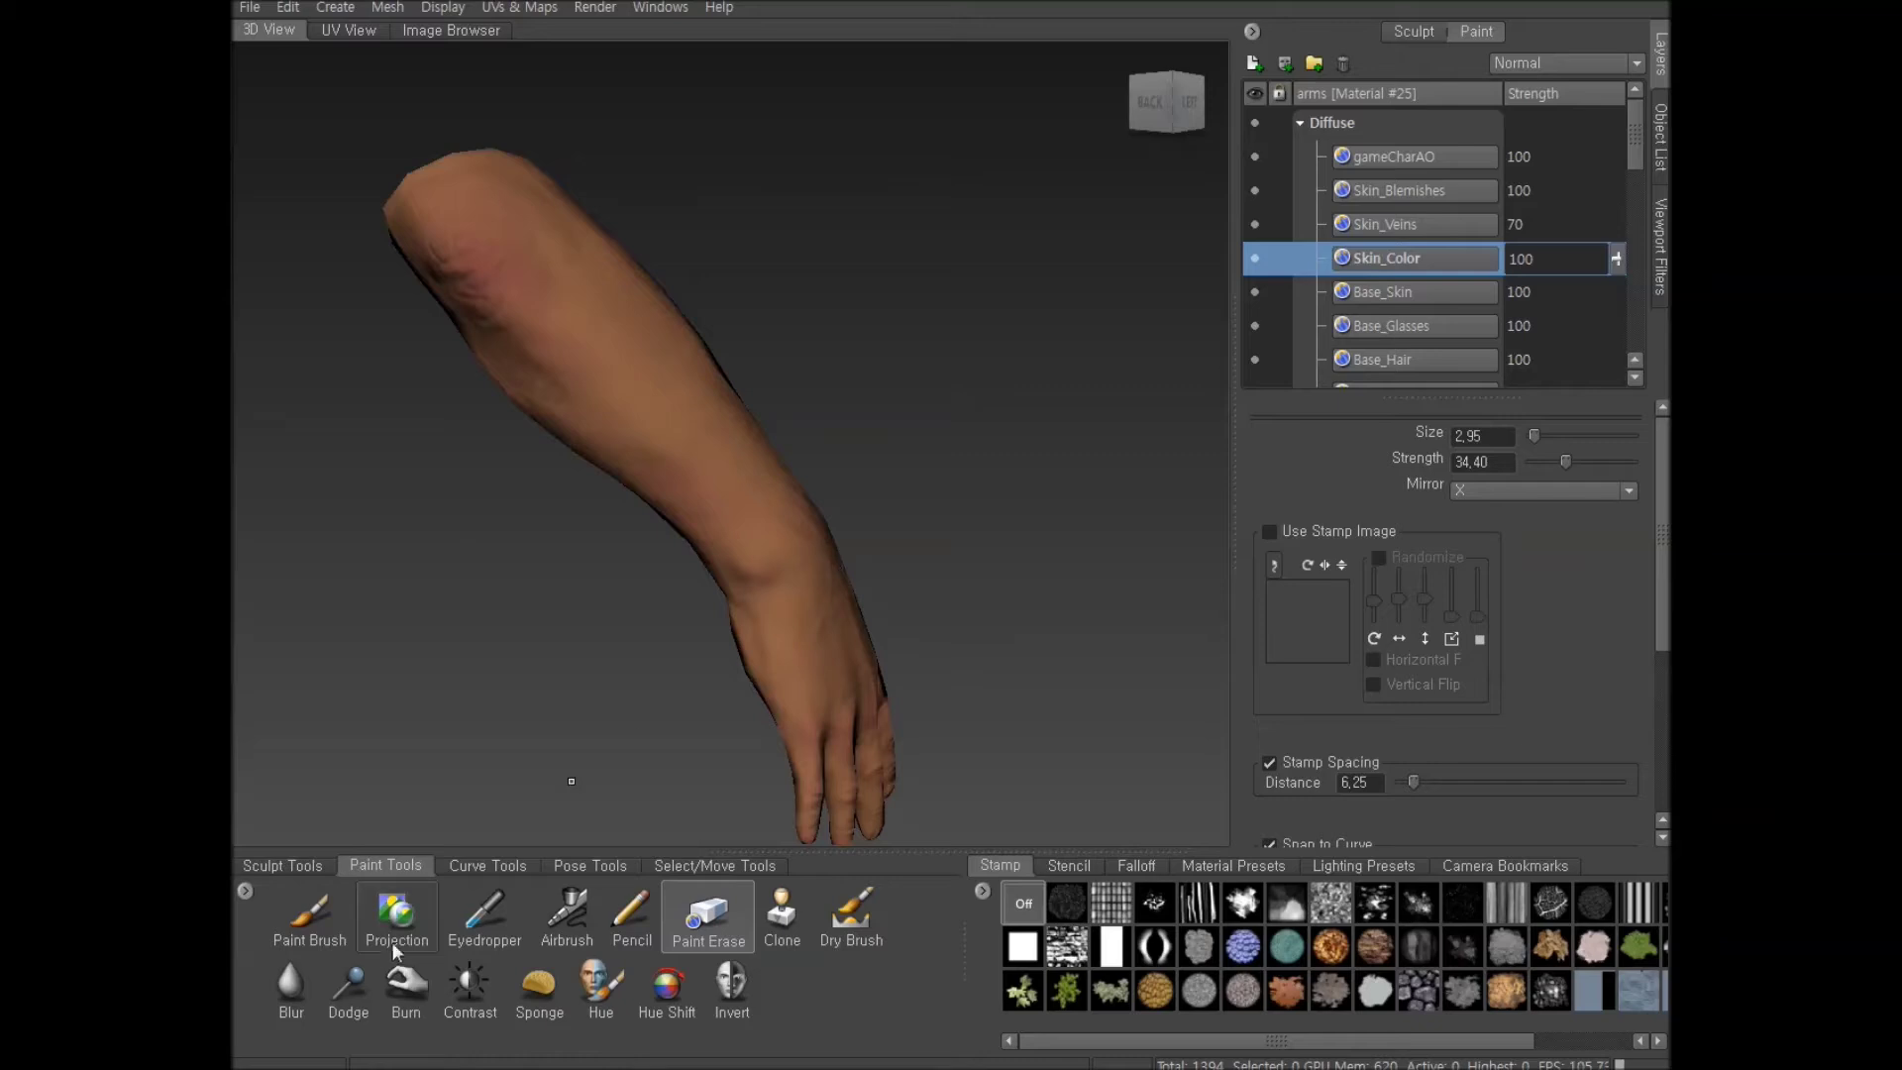
{"action": "left_click", "coordinate": [310, 912]}
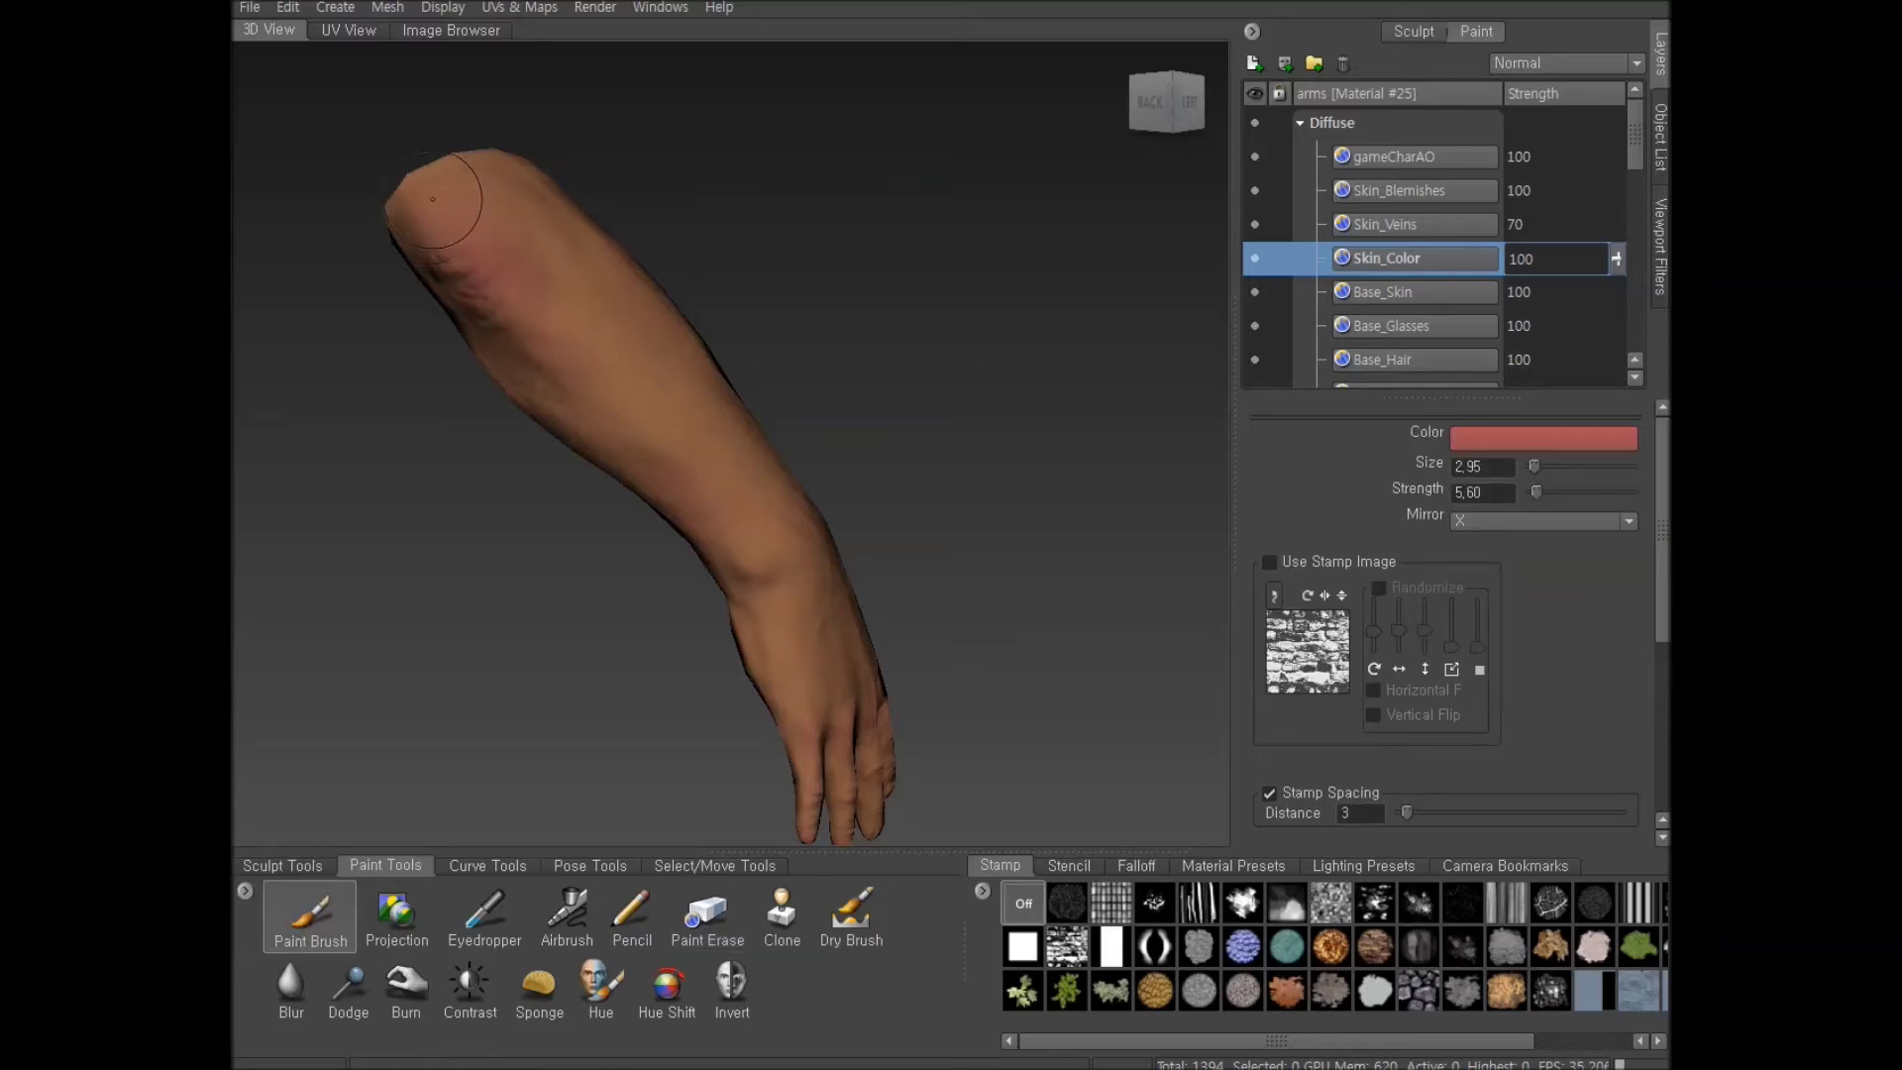
{"action": "middle_click_drag", "start_coordinate": [723, 240], "coordinate": [623, 346]}
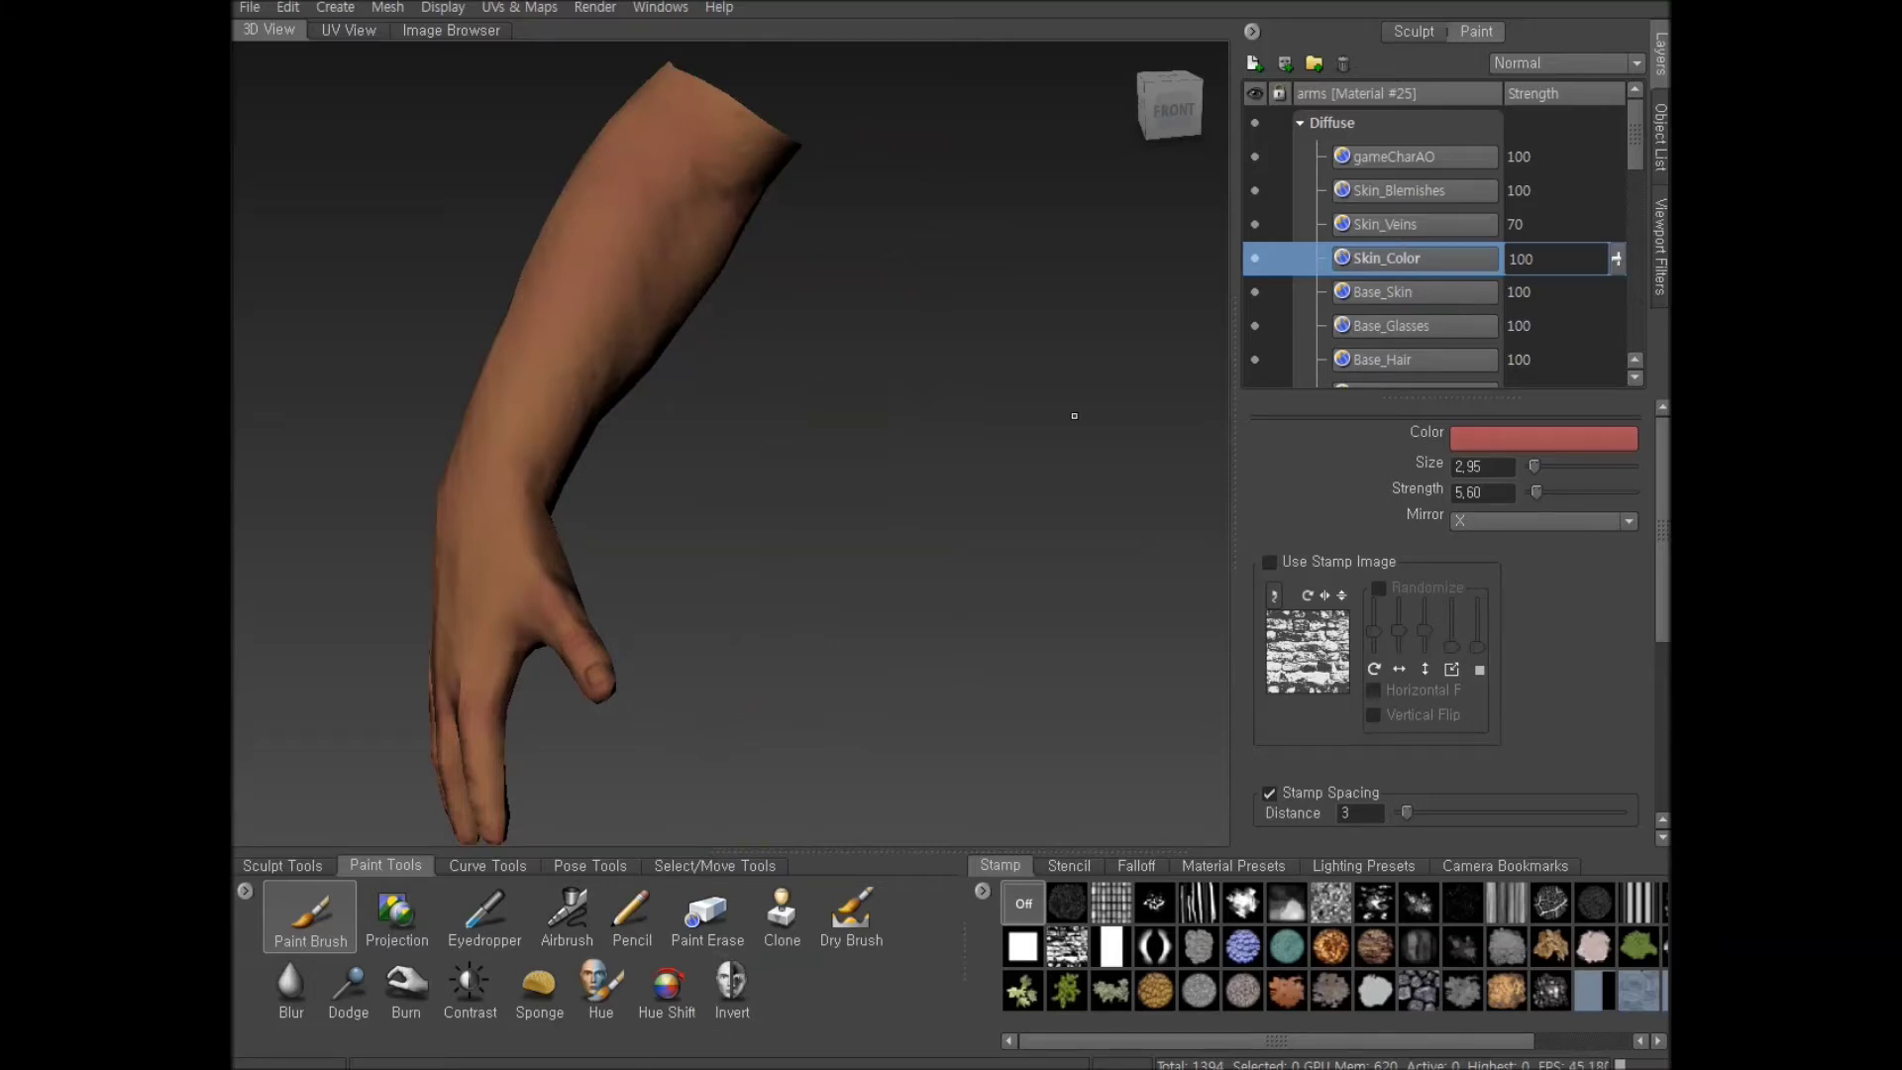
Reduce the Paint Brush size to 1.74 and paint red along the outer side of the wrist and hand
{"action": "middle_click_drag", "start_coordinate": [762, 503], "coordinate": [1135, 445]}
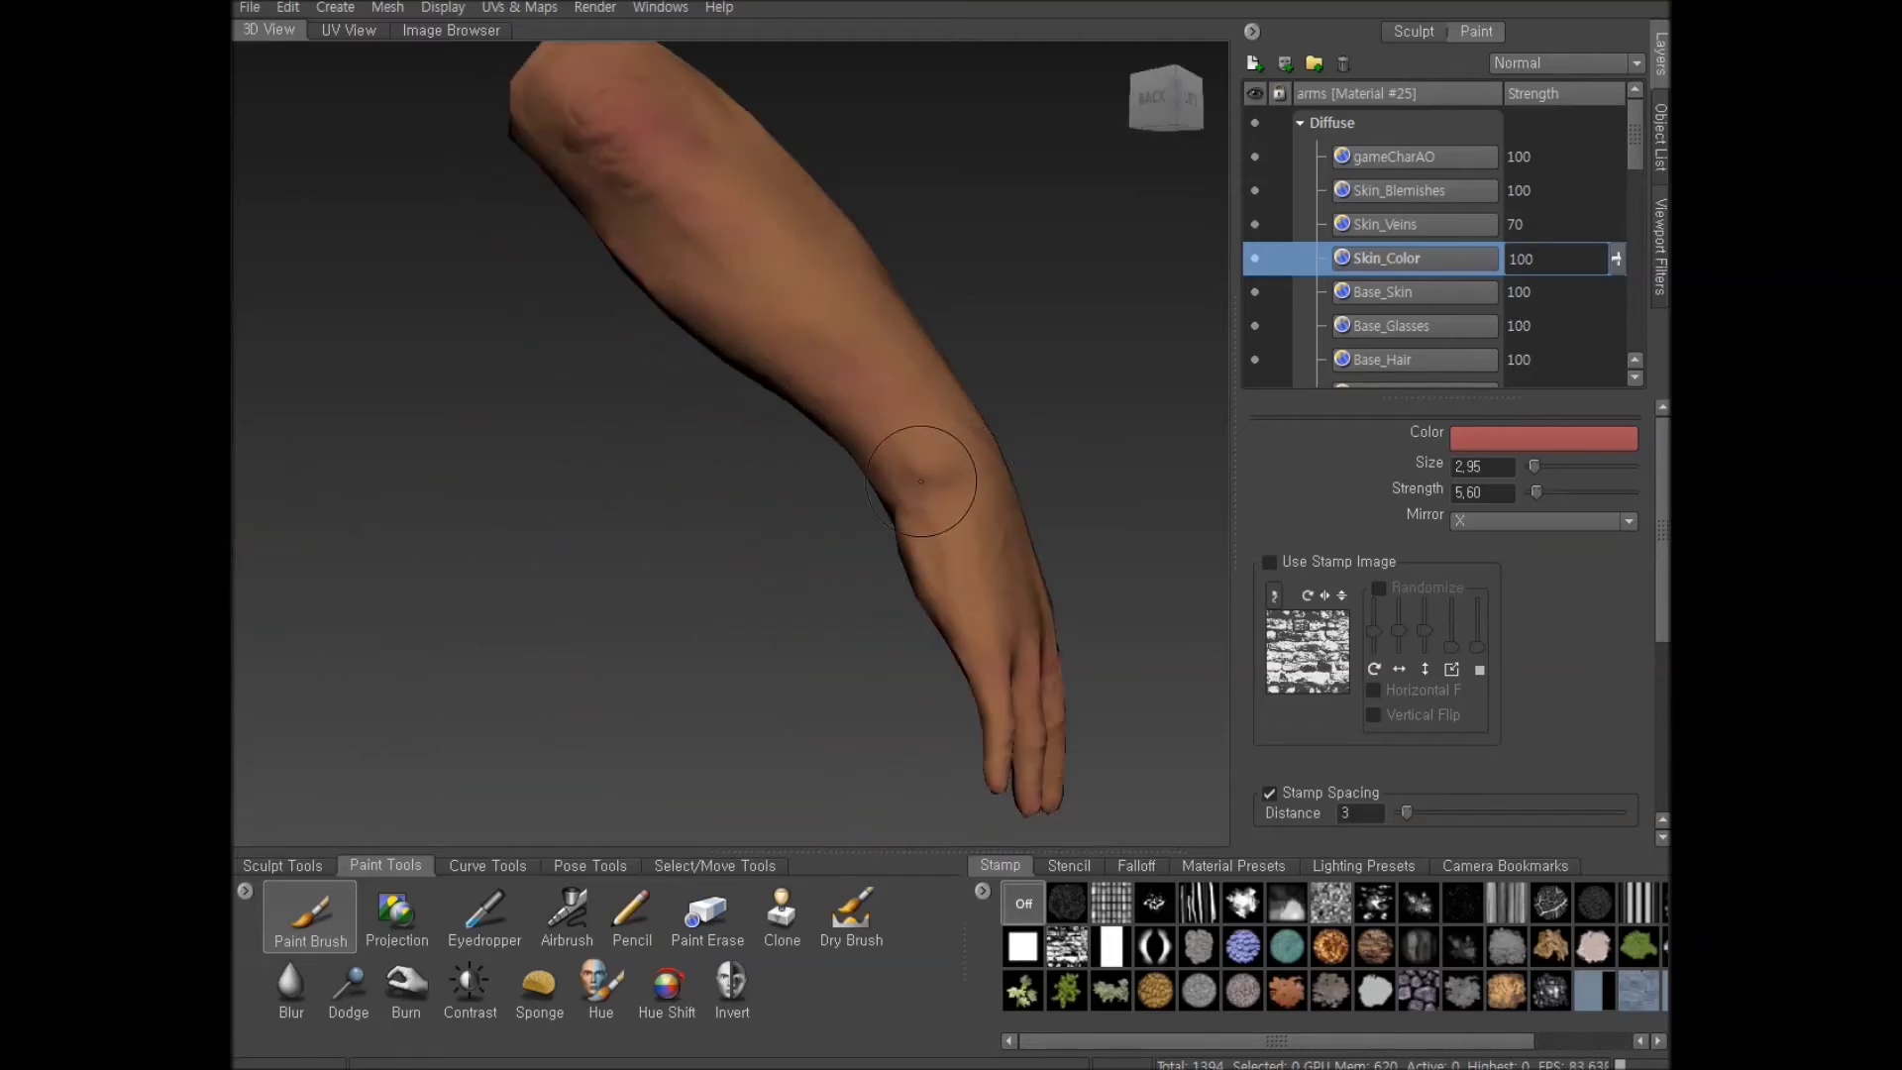
{"action": "scroll", "coordinate": [920, 483], "scroll_direction": "down", "scroll_amount": 3}
{"action": "middle_click_drag", "start_coordinate": [1054, 566], "coordinate": [1000, 387]}
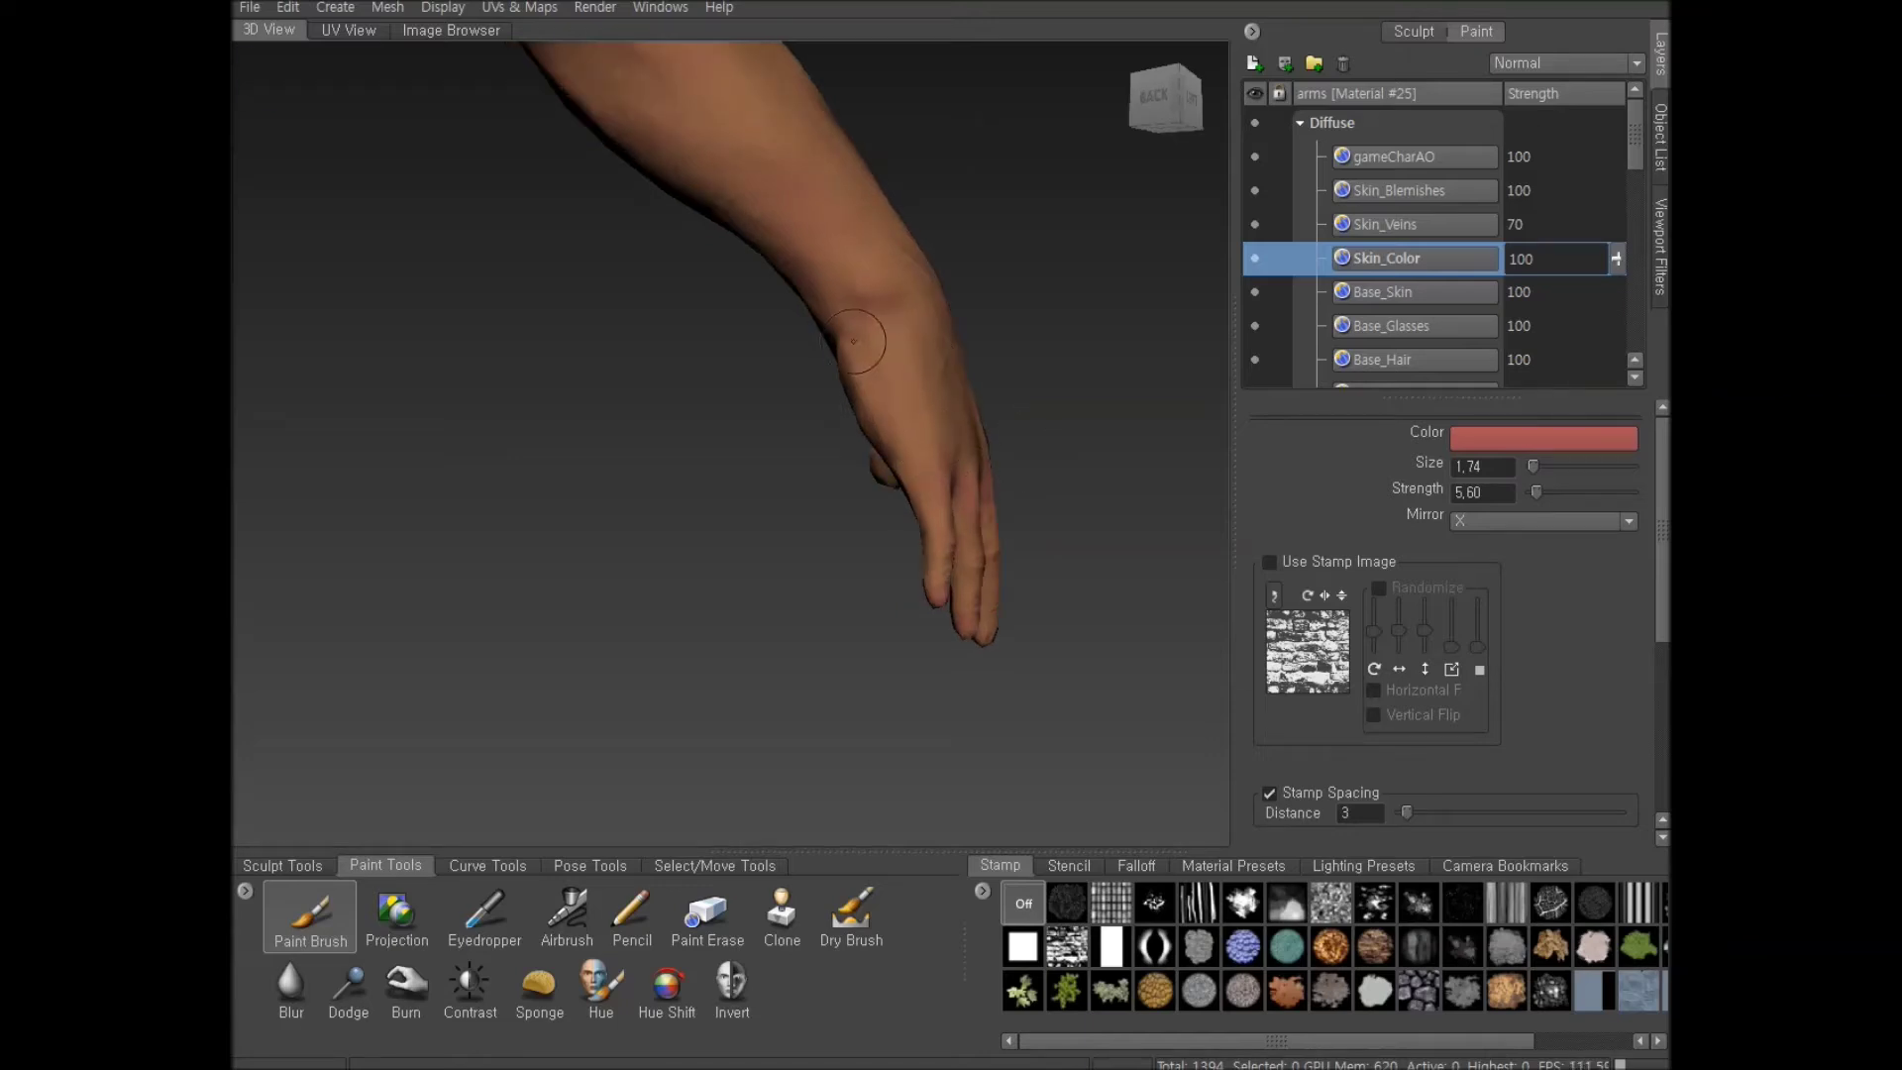
{"action": "left_click_drag", "start_coordinate": [850, 336], "coordinate": [886, 489]}
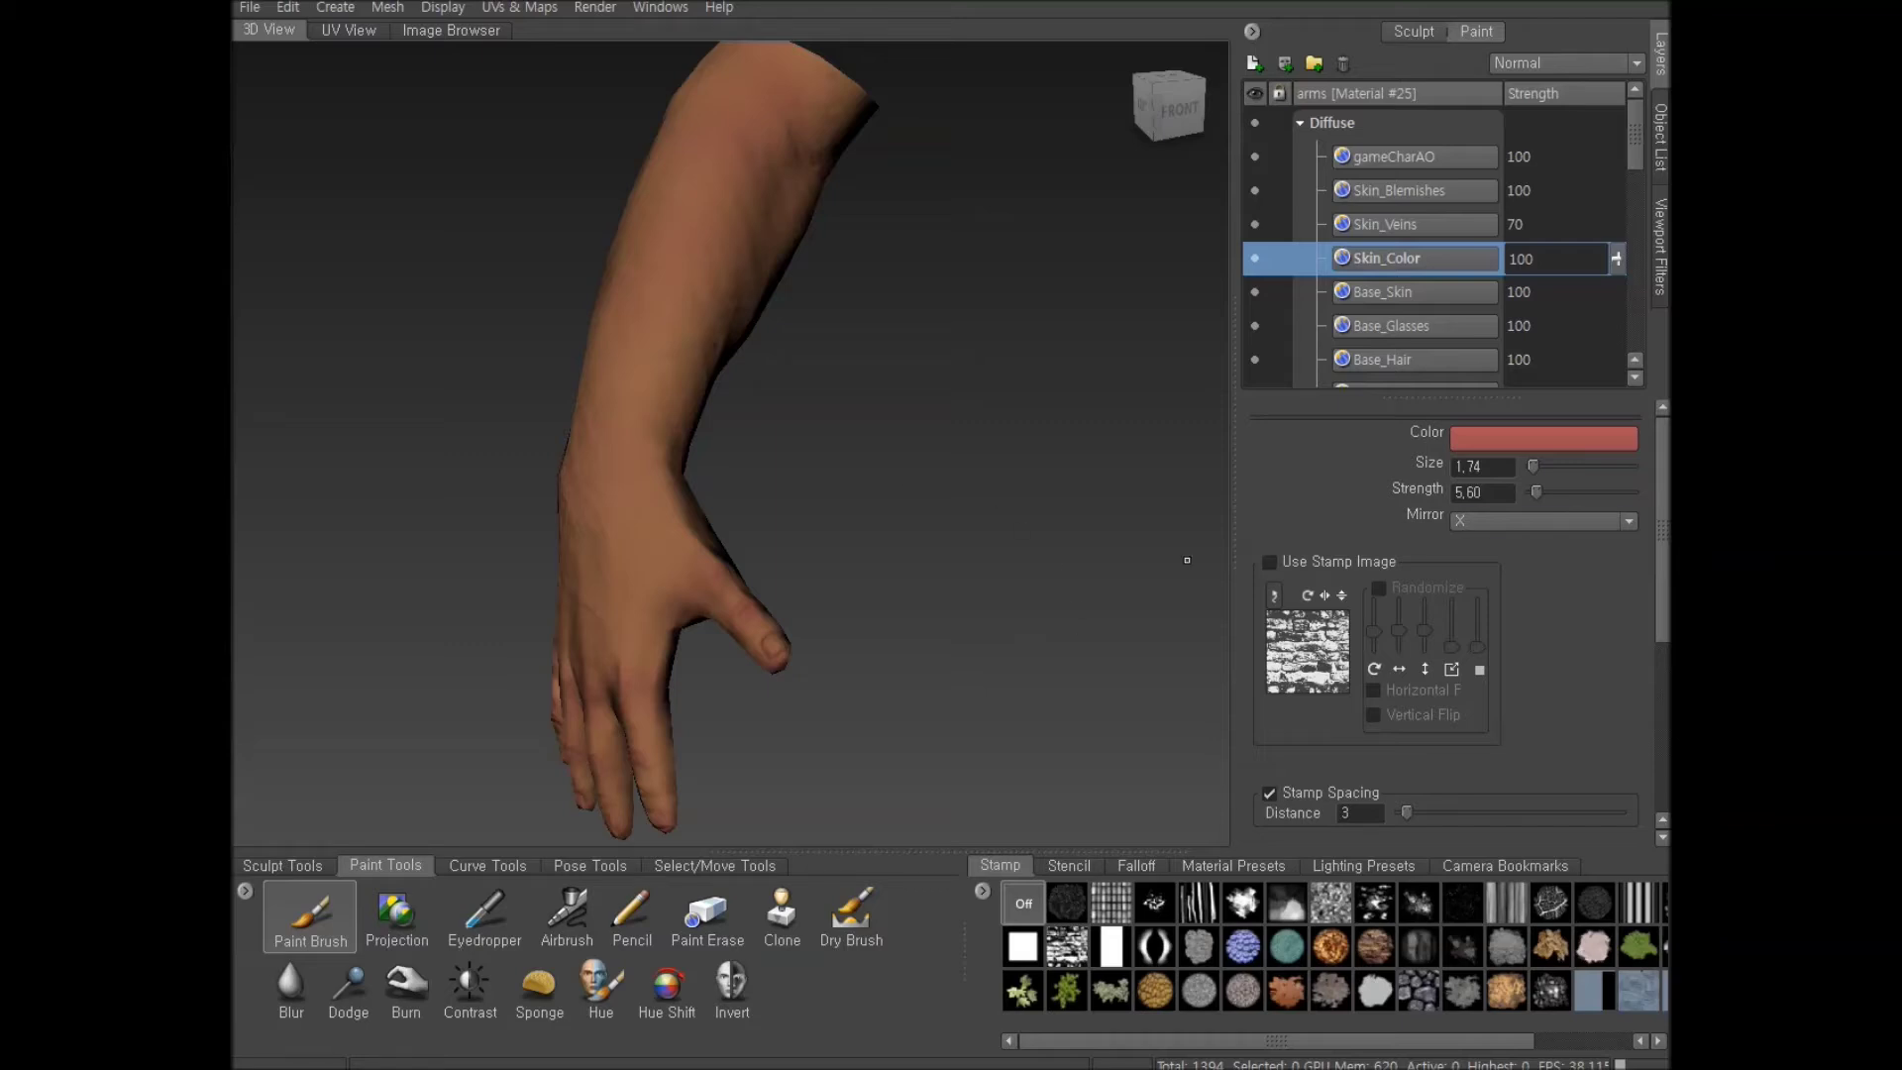
Change the Paint Brush color to a pale cyan on the color ring, closing the pop-up advertisement
{"action": "left_click", "coordinate": [1588, 440]}
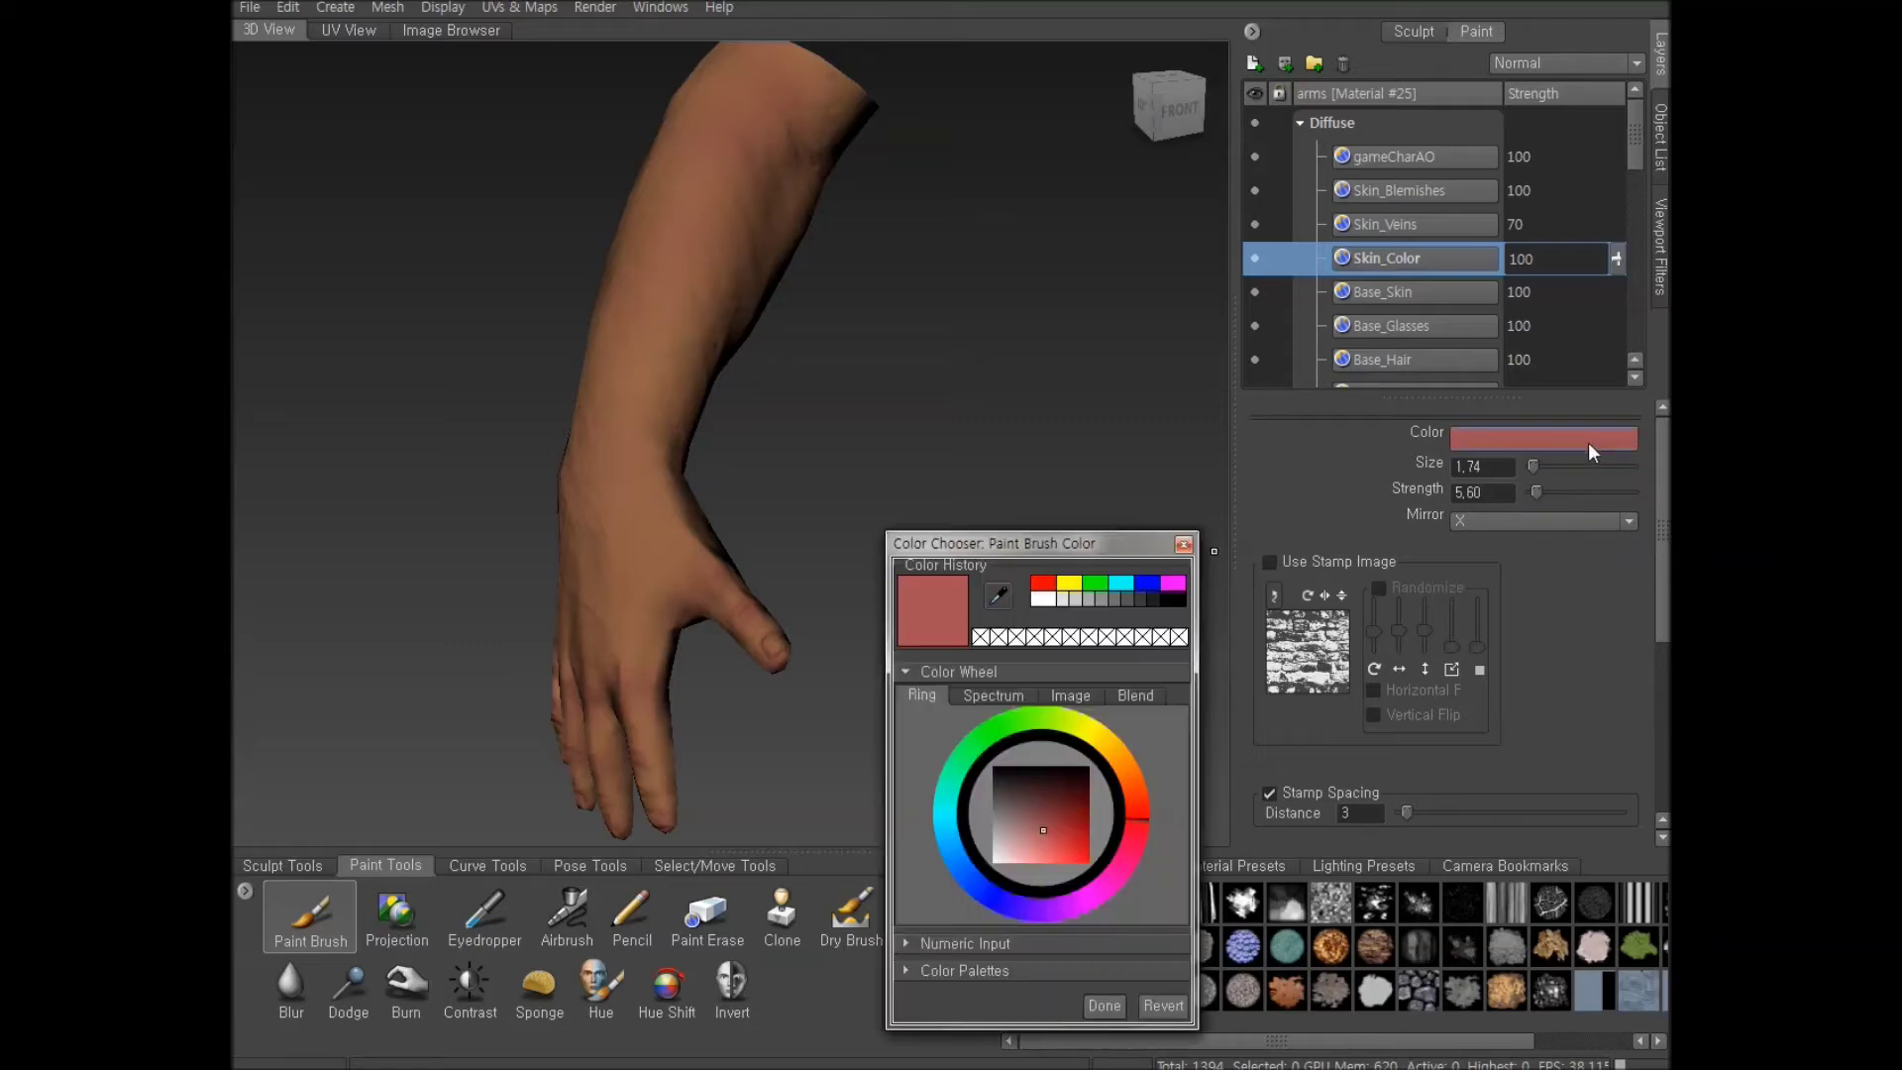
{"action": "left_click", "coordinate": [965, 808]}
{"action": "left_click", "coordinate": [1016, 826]}
{"action": "left_click", "coordinate": [1016, 845]}
{"action": "left_click", "coordinate": [1009, 854]}
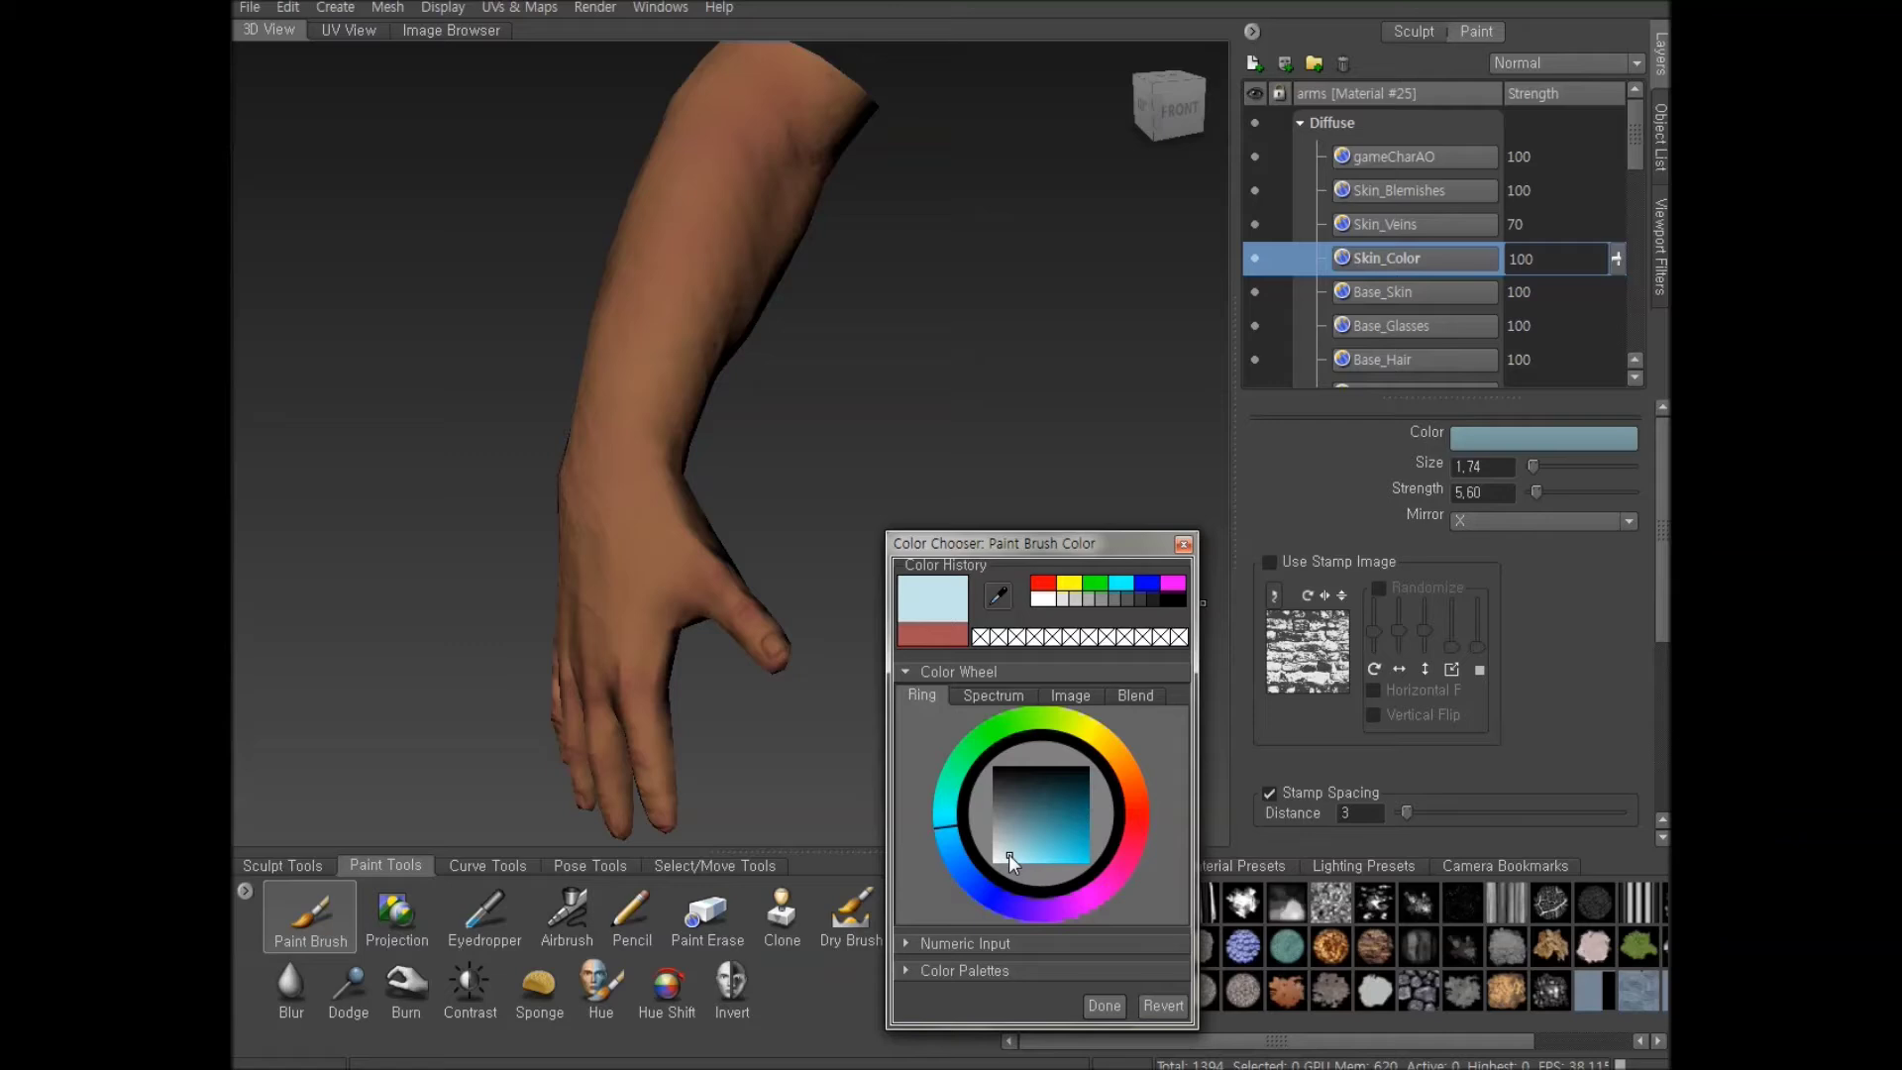
{"action": "left_click_drag", "start_coordinate": [966, 547], "coordinate": [865, 387]}
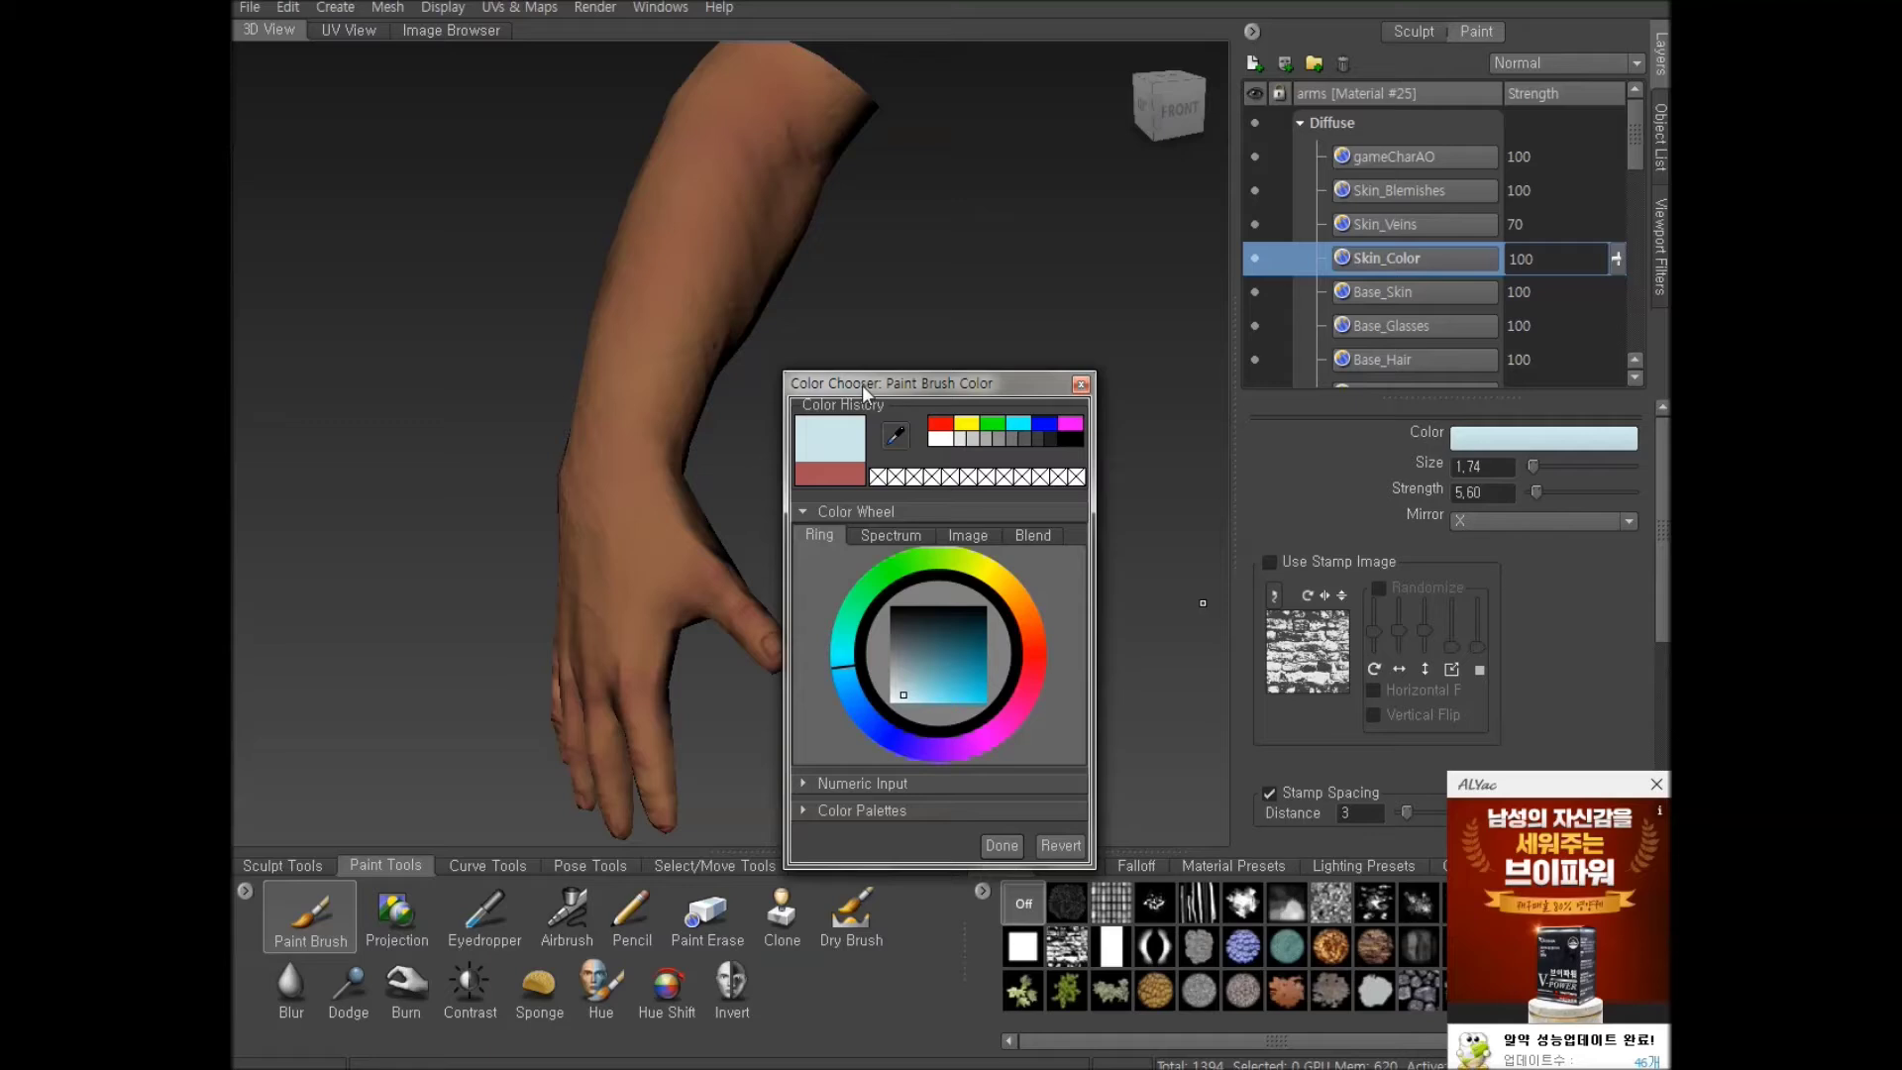
{"action": "left_click", "coordinate": [1658, 782]}
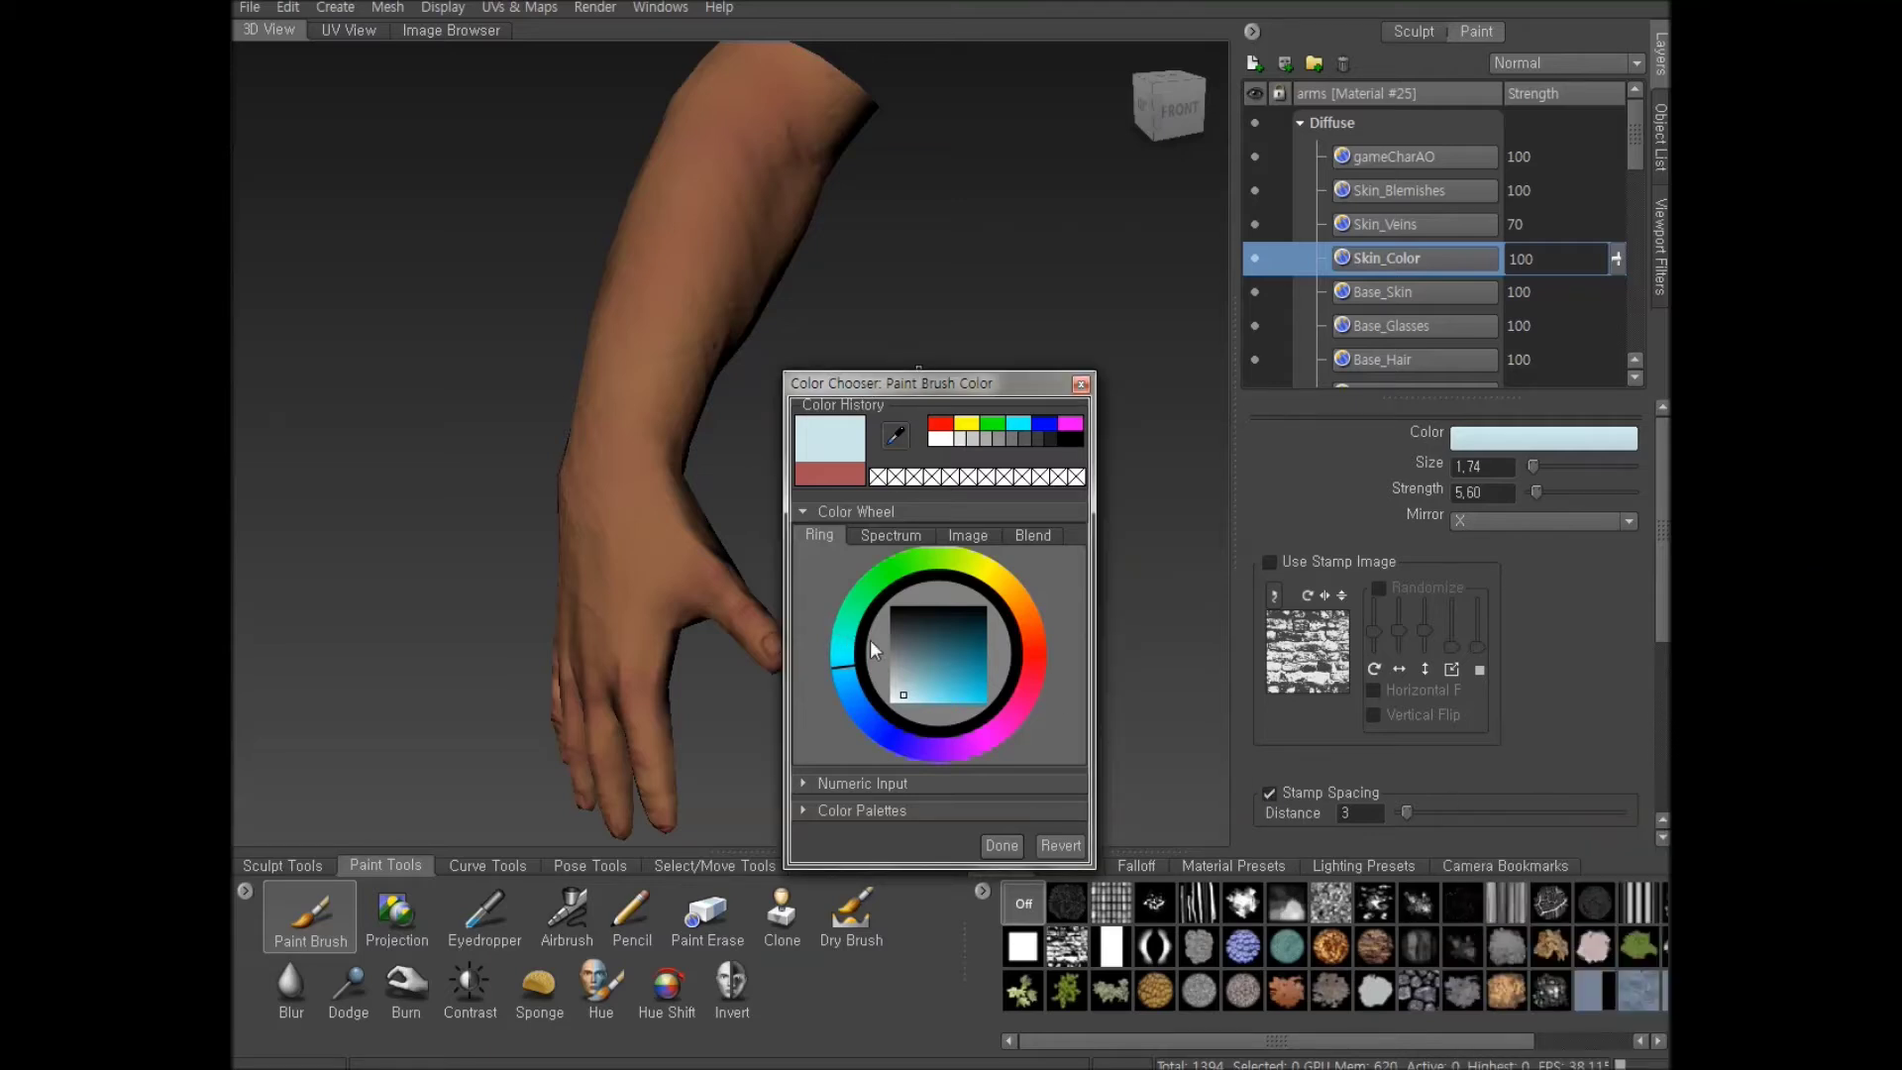
{"action": "left_click_drag", "start_coordinate": [846, 395], "coordinate": [885, 337]}
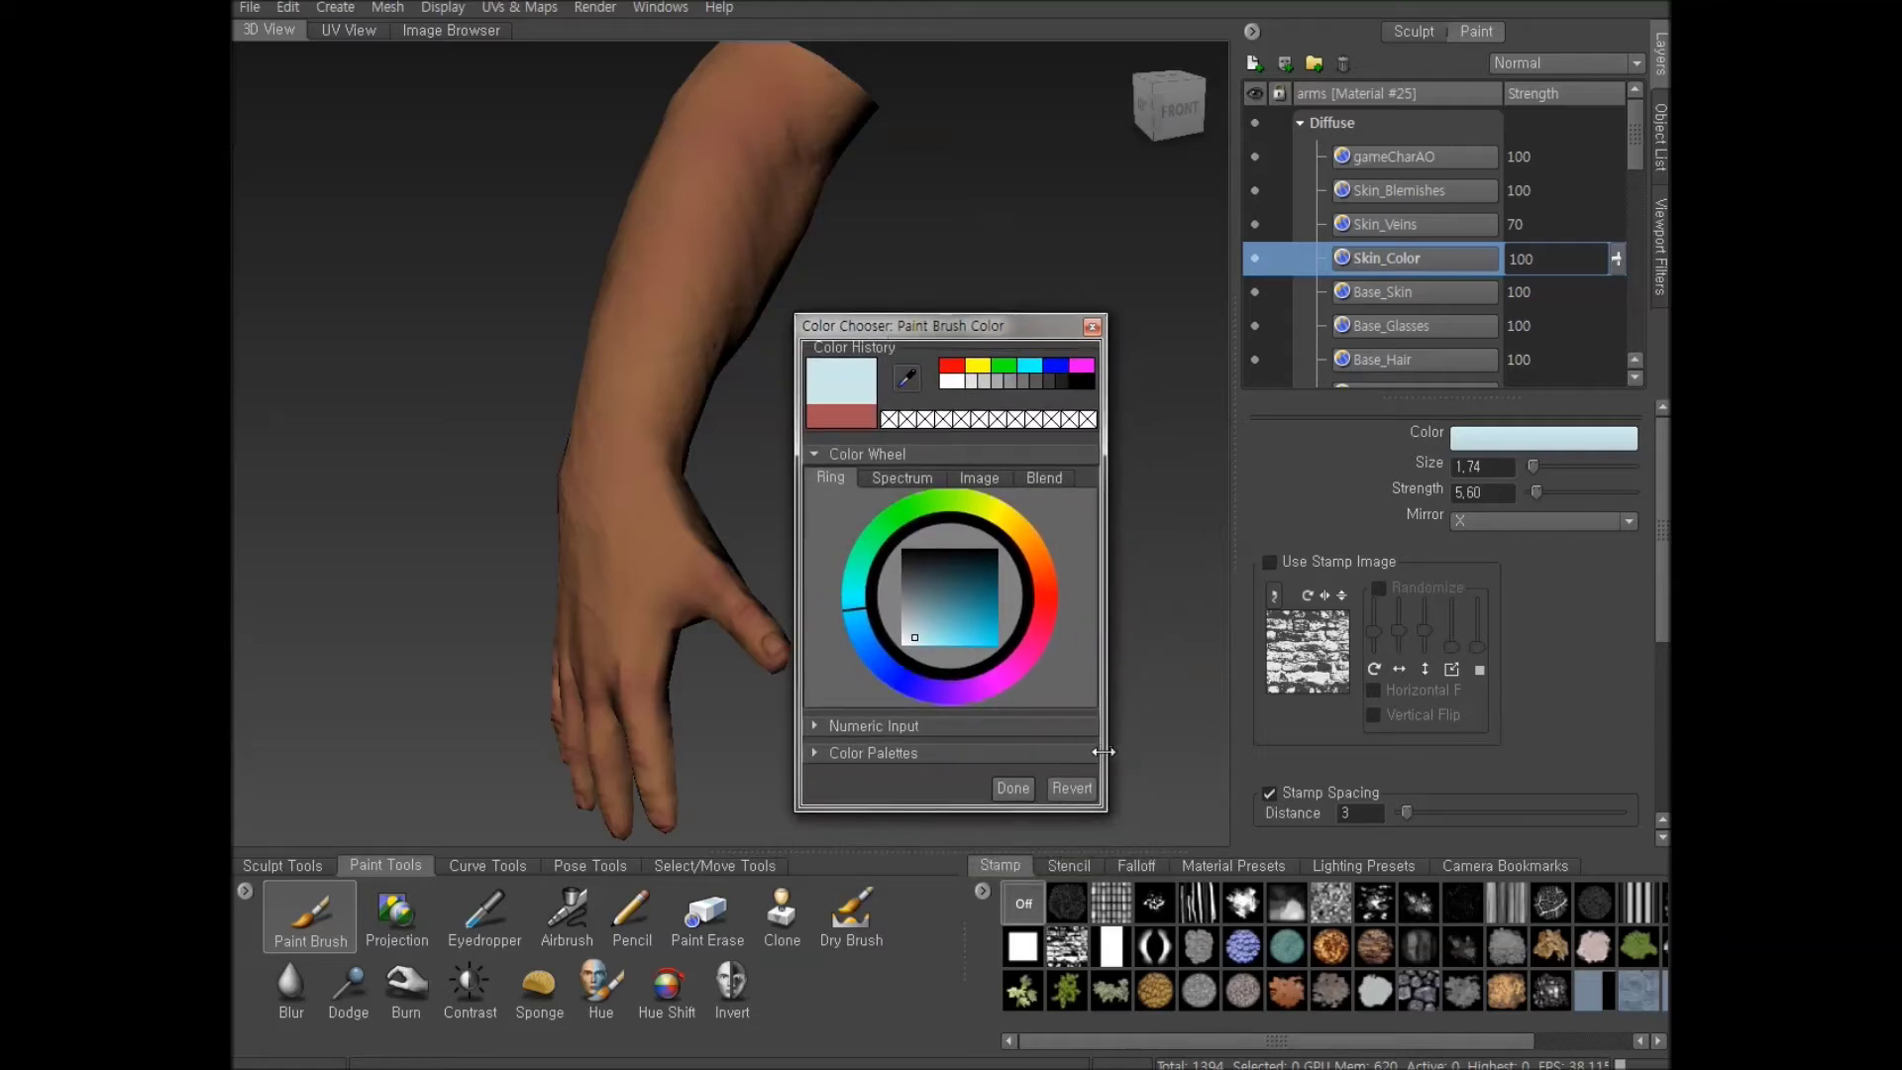
{"action": "left_click", "coordinate": [1016, 790]}
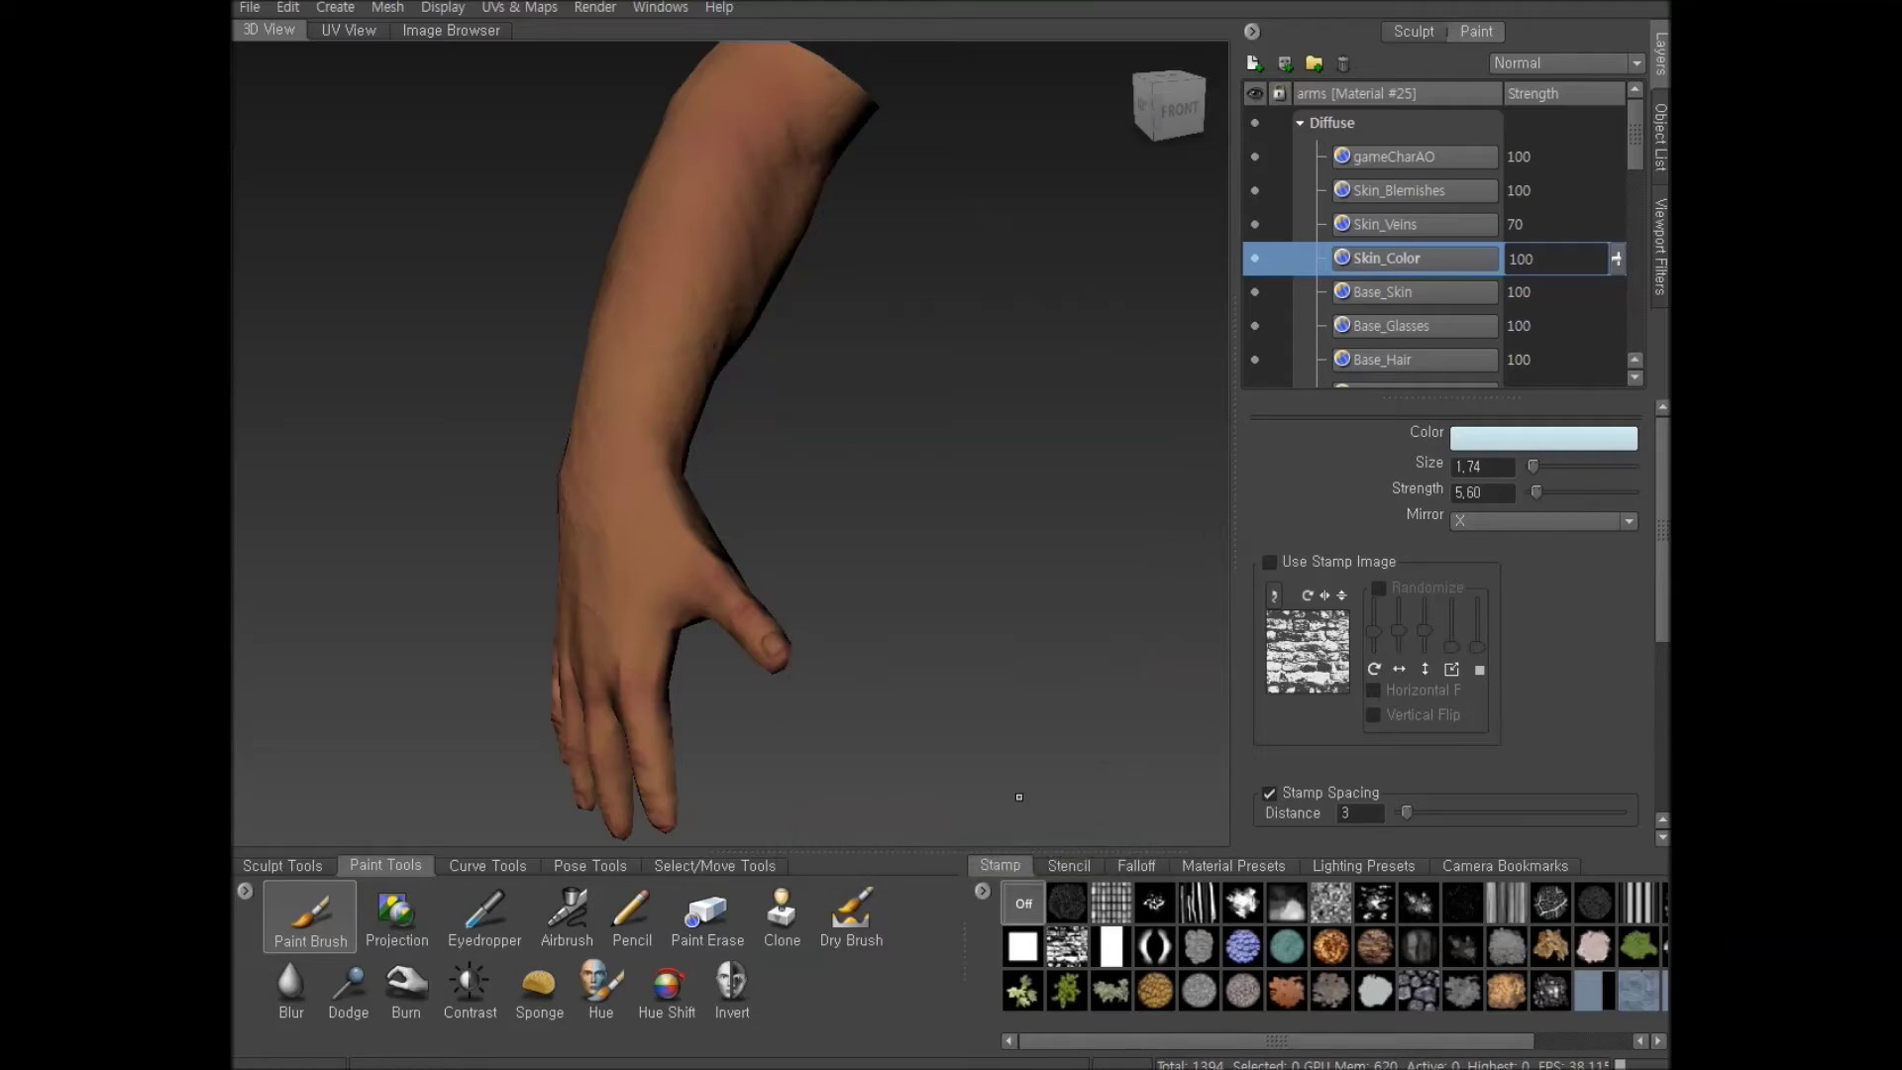
Shift the hue of the Paint Brush color from cyan to a pale blue
{"action": "left_click_drag", "start_coordinate": [927, 567], "coordinate": [939, 567]}
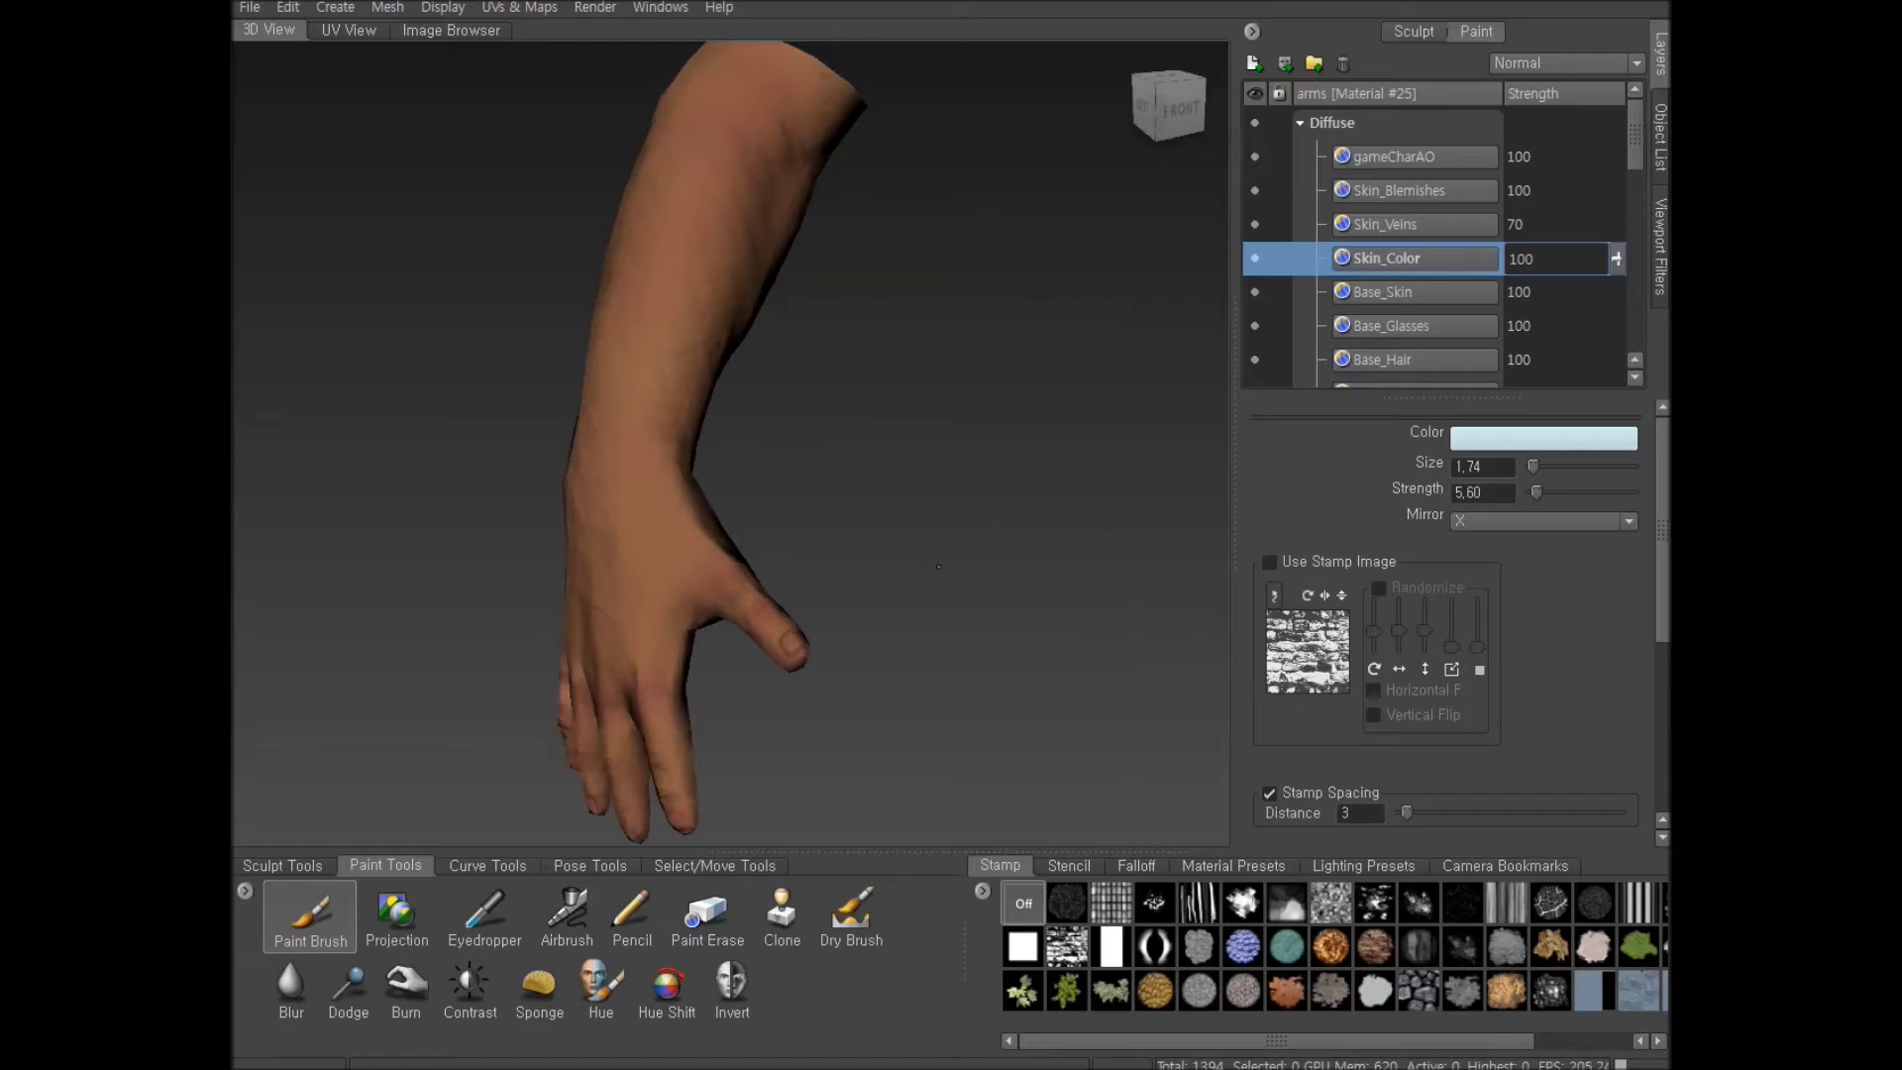
{"action": "left_click", "coordinate": [1497, 445]}
{"action": "mouse_move", "coordinate": [871, 651]}
{"action": "left_mouse_down"}
{"action": "mouse_move", "coordinate": [888, 684]}
{"action": "mouse_move", "coordinate": [868, 675]}
{"action": "left_mouse_up"}
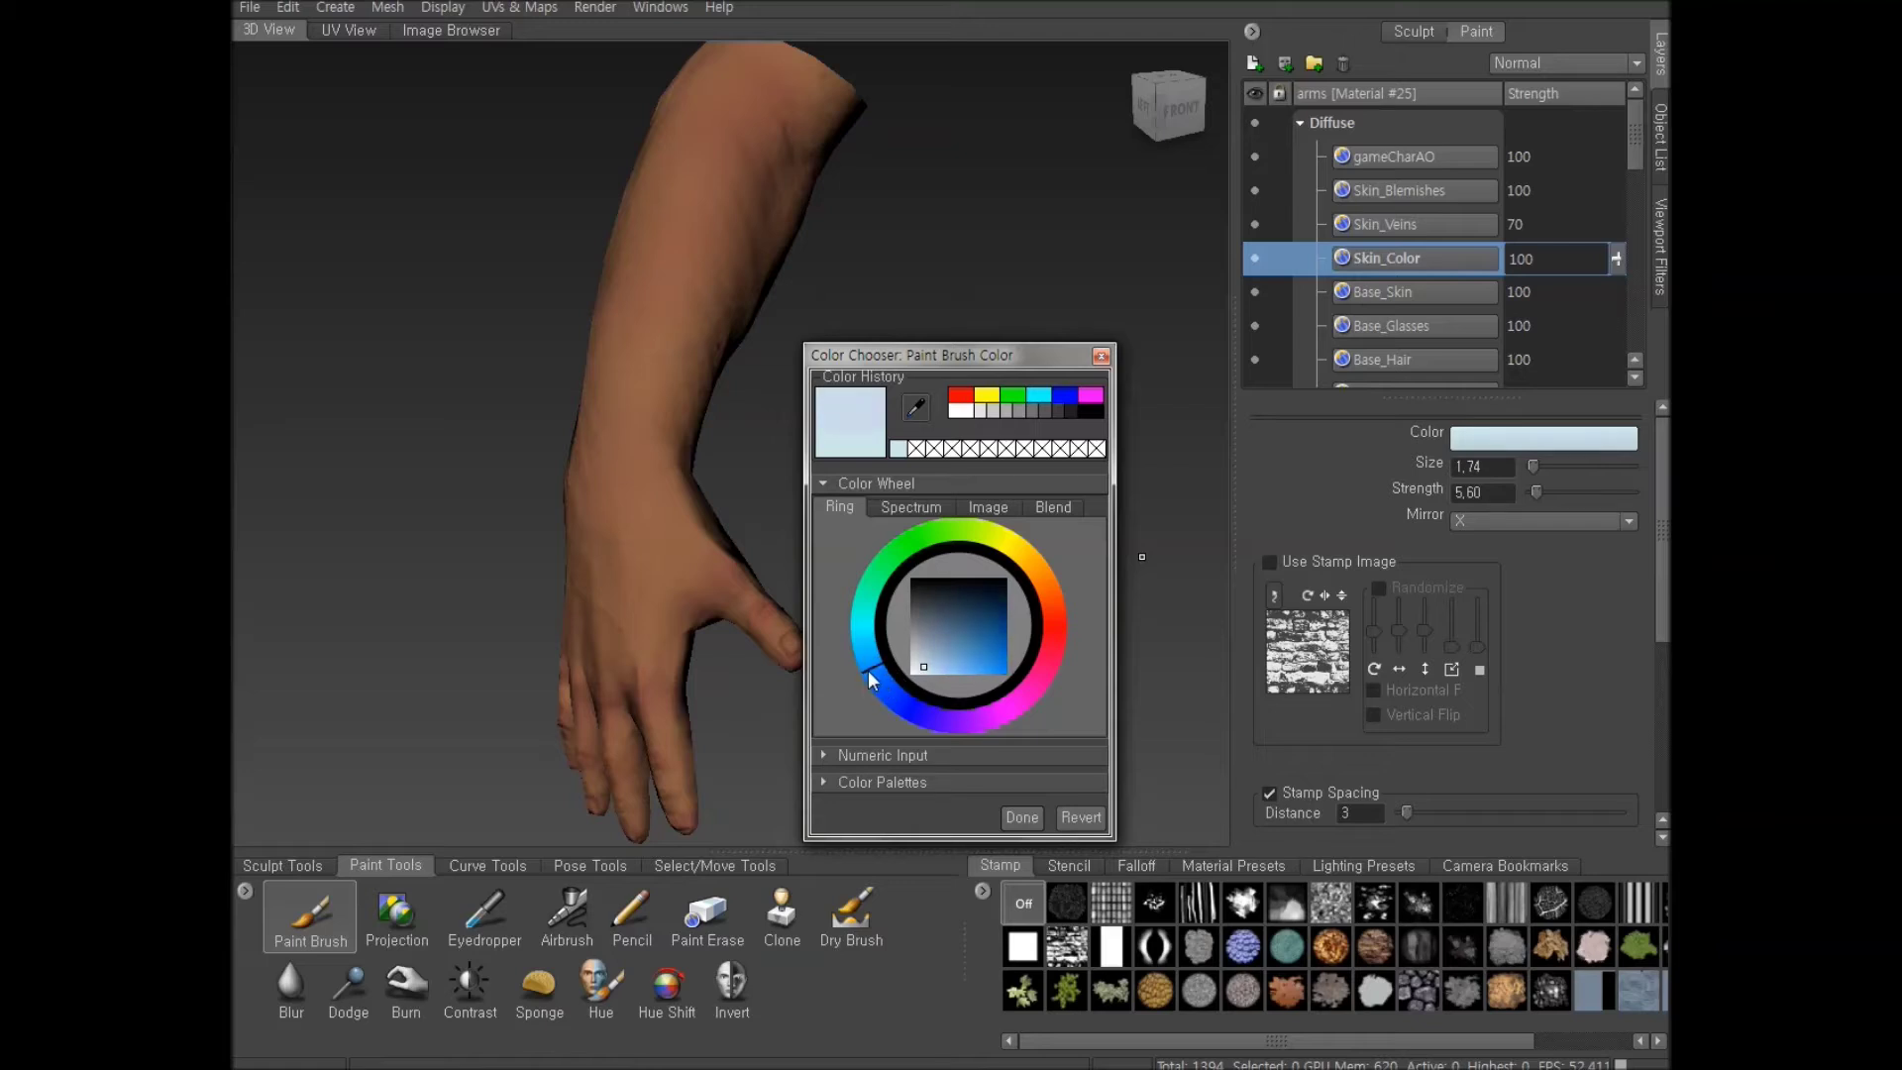
{"action": "left_click", "coordinate": [1022, 816]}
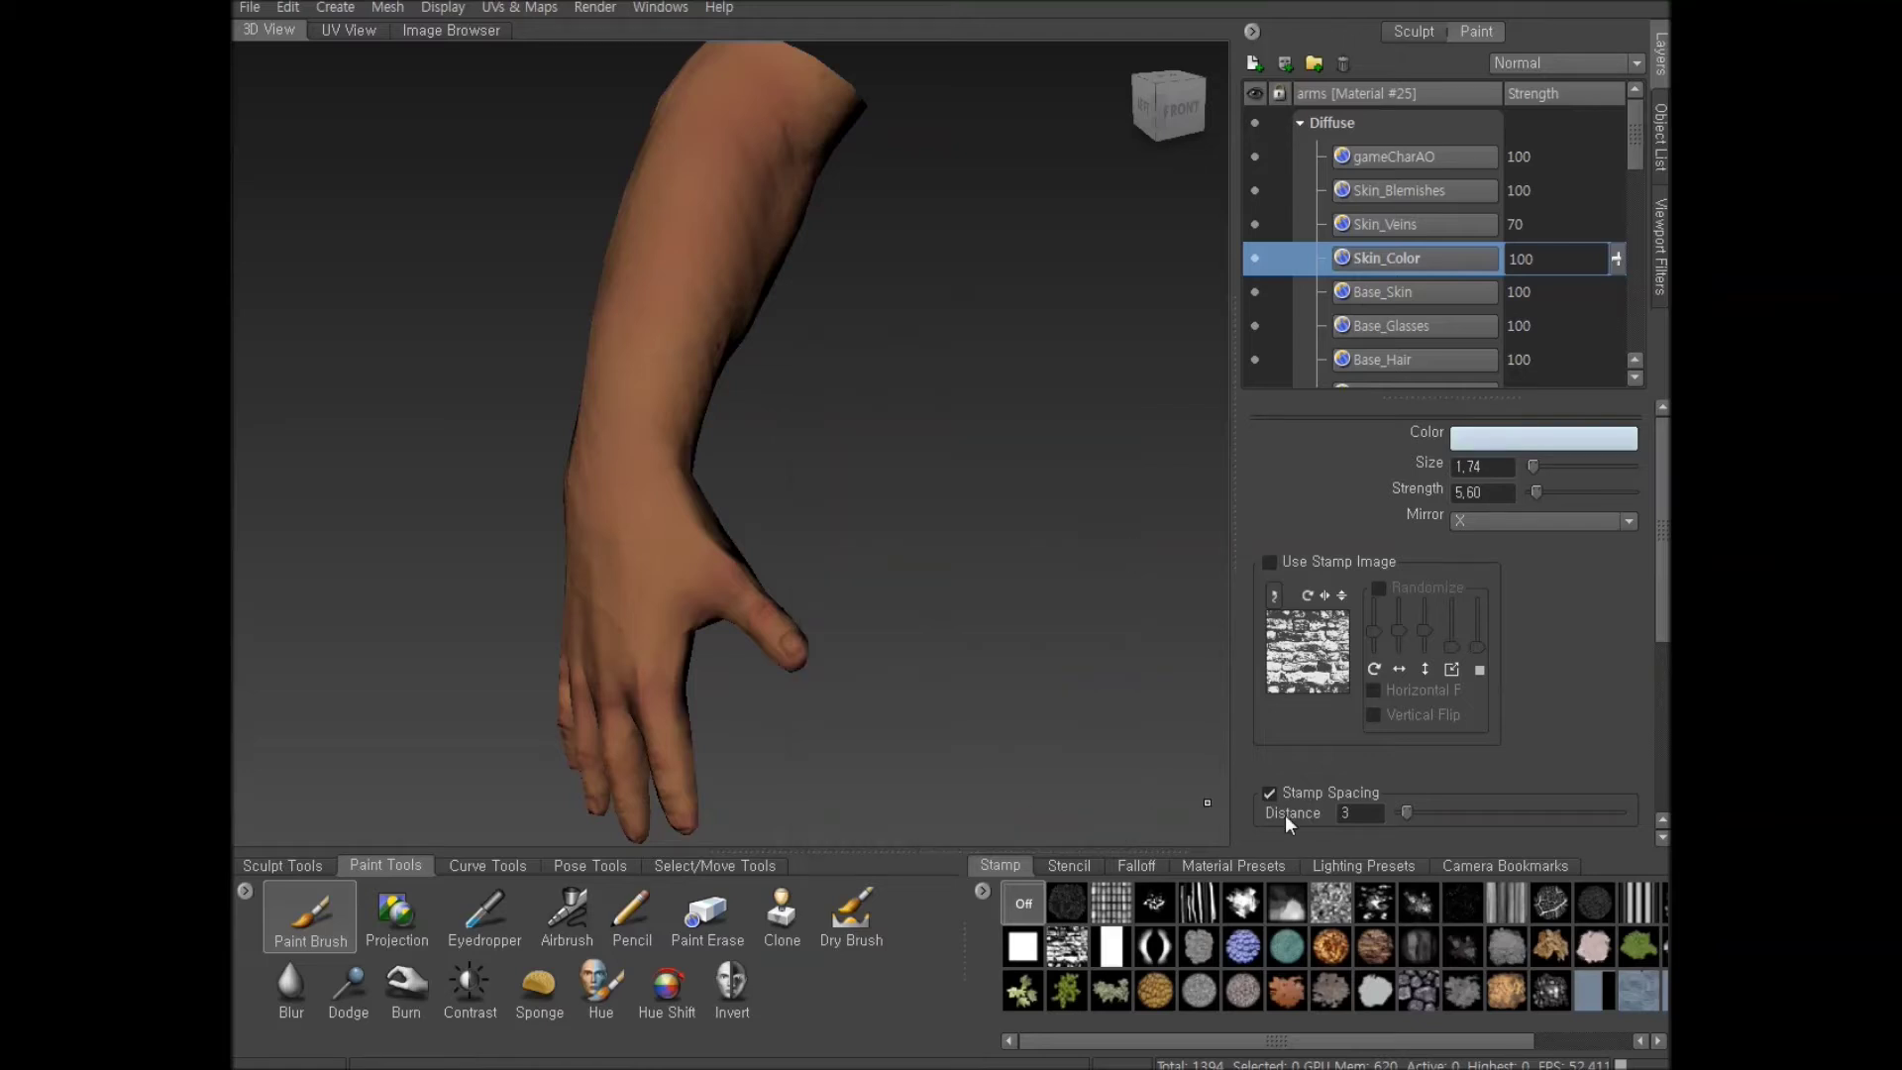
{"action": "left_click_drag", "start_coordinate": [897, 534], "coordinate": [849, 628]}
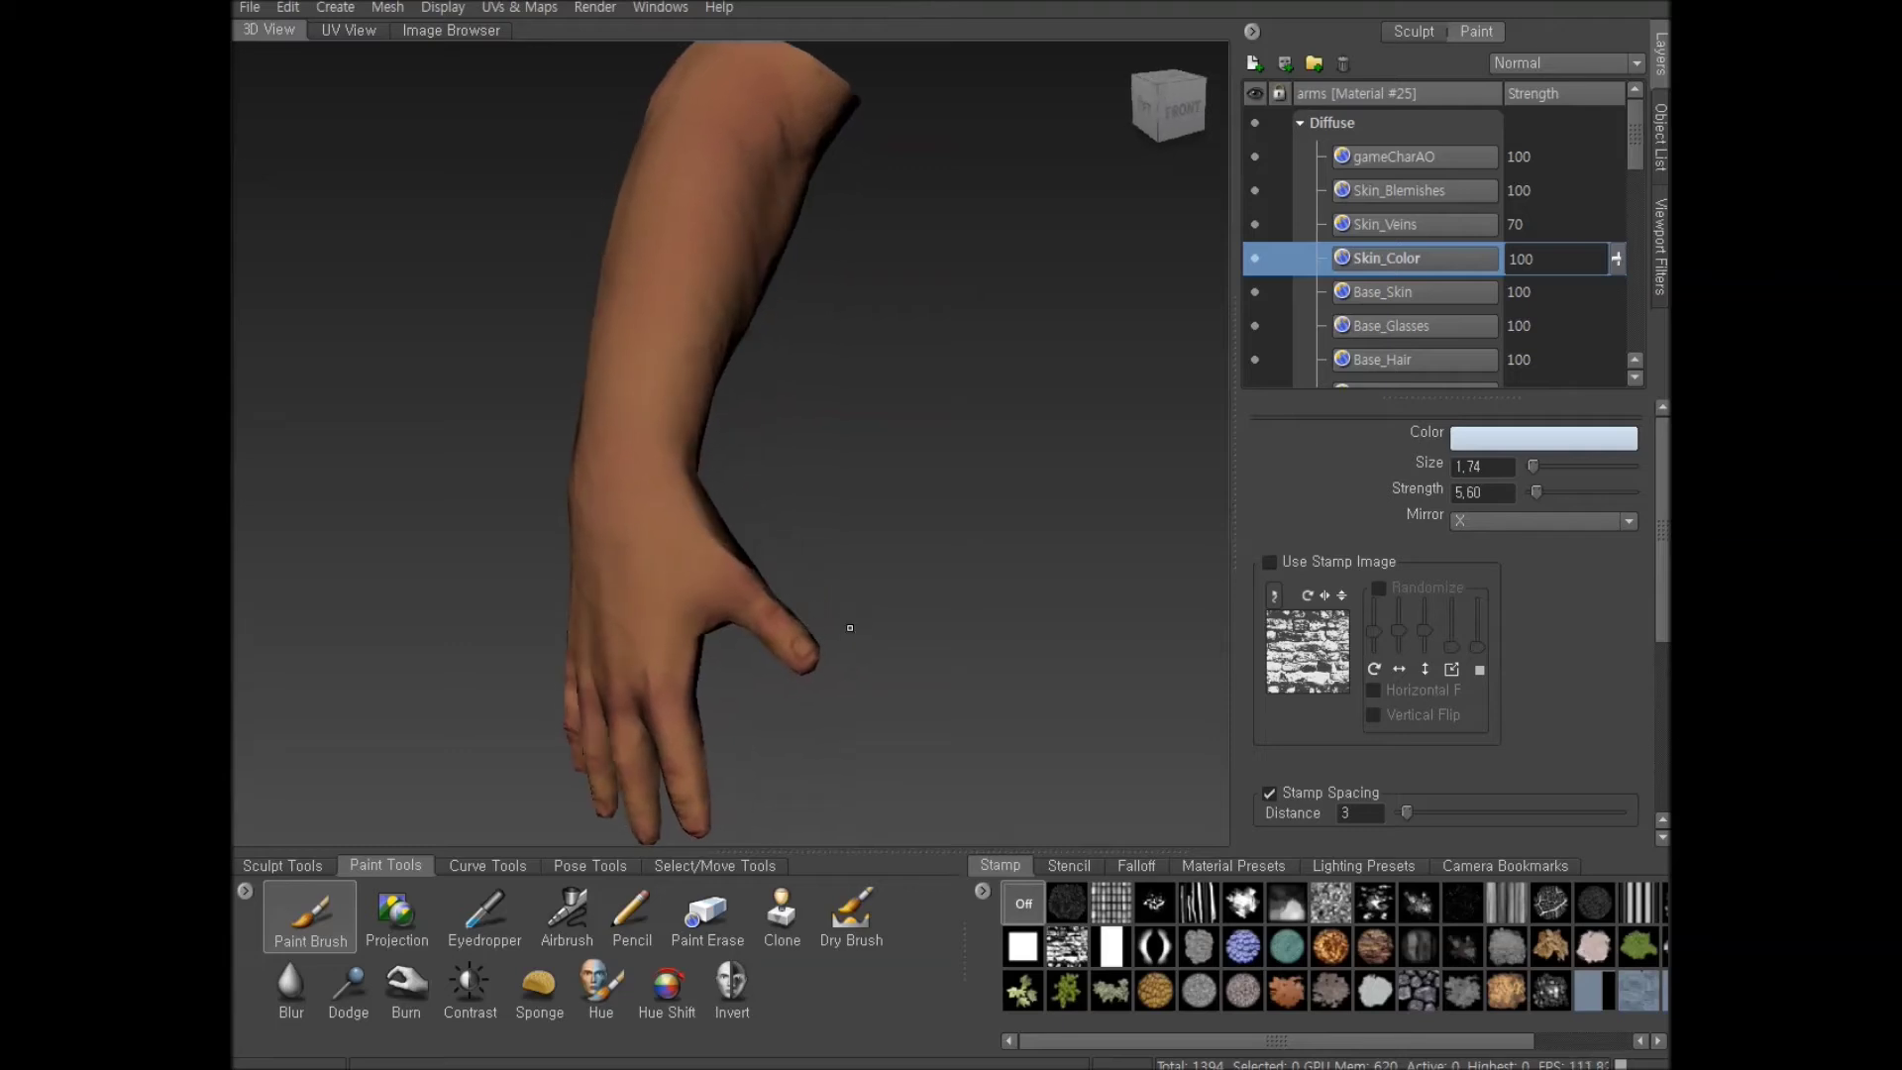
Enlarge the Paint Brush to size 4.78 and examine the back of the hand and the palm
{"action": "left_click", "coordinate": [1483, 467]}
{"action": "left_click", "coordinate": [819, 581]}
{"action": "left_click_drag", "start_coordinate": [964, 551], "coordinate": [1000, 543], "text": "alt"}
{"action": "left_click_drag", "start_coordinate": [686, 600], "coordinate": [730, 597], "text": "alt"}
{"action": "mouse_move", "coordinate": [730, 599]}
{"action": "right_mouse_down", "text": "alt"}
{"action": "mouse_move", "coordinate": [726, 650]}
{"action": "mouse_move", "coordinate": [756, 617]}
{"action": "right_mouse_up", "text": "alt"}
{"action": "middle_click_drag", "start_coordinate": [756, 617], "coordinate": [884, 301], "text": "alt"}
{"action": "left_click_drag", "start_coordinate": [884, 301], "coordinate": [900, 307], "text": "alt"}
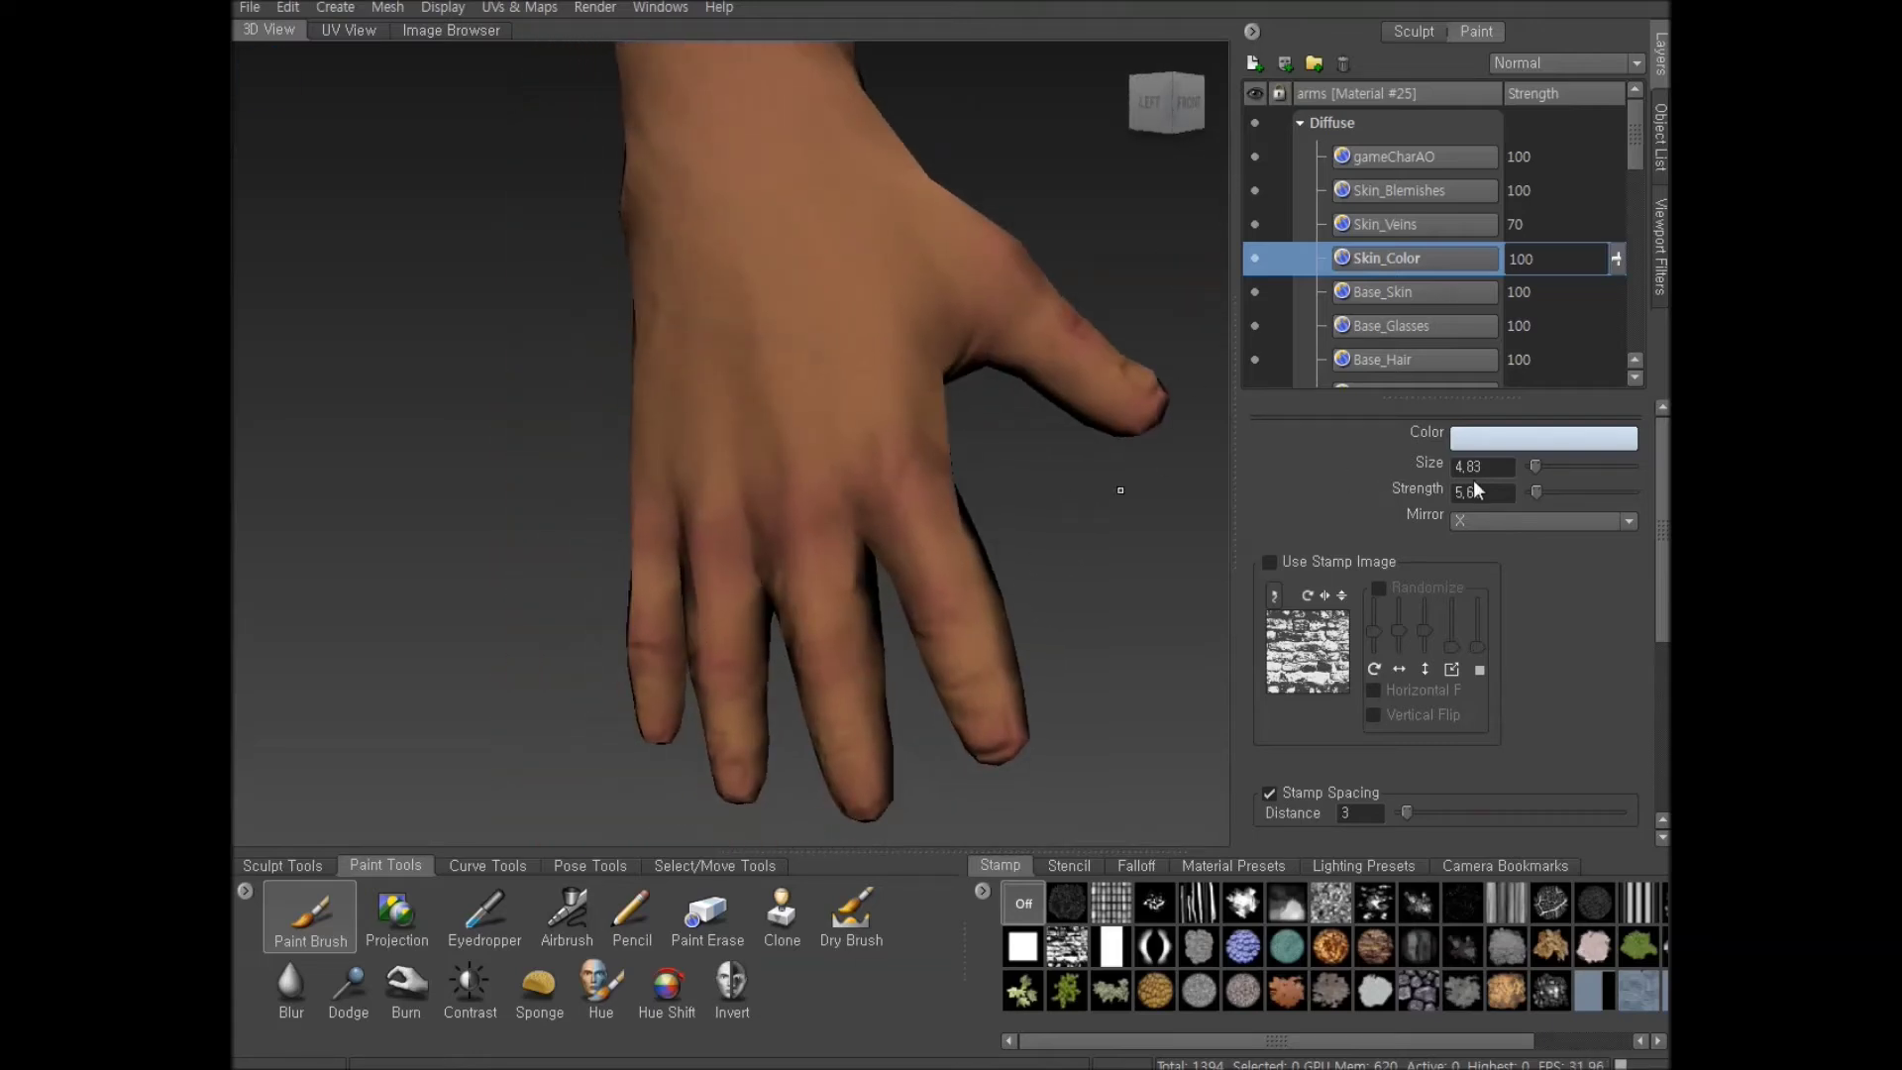
{"action": "key", "text": "bracketleft"}
{"action": "key", "text": "bracketright"}
{"action": "left_click_drag", "start_coordinate": [975, 501], "coordinate": [949, 528], "text": "alt"}
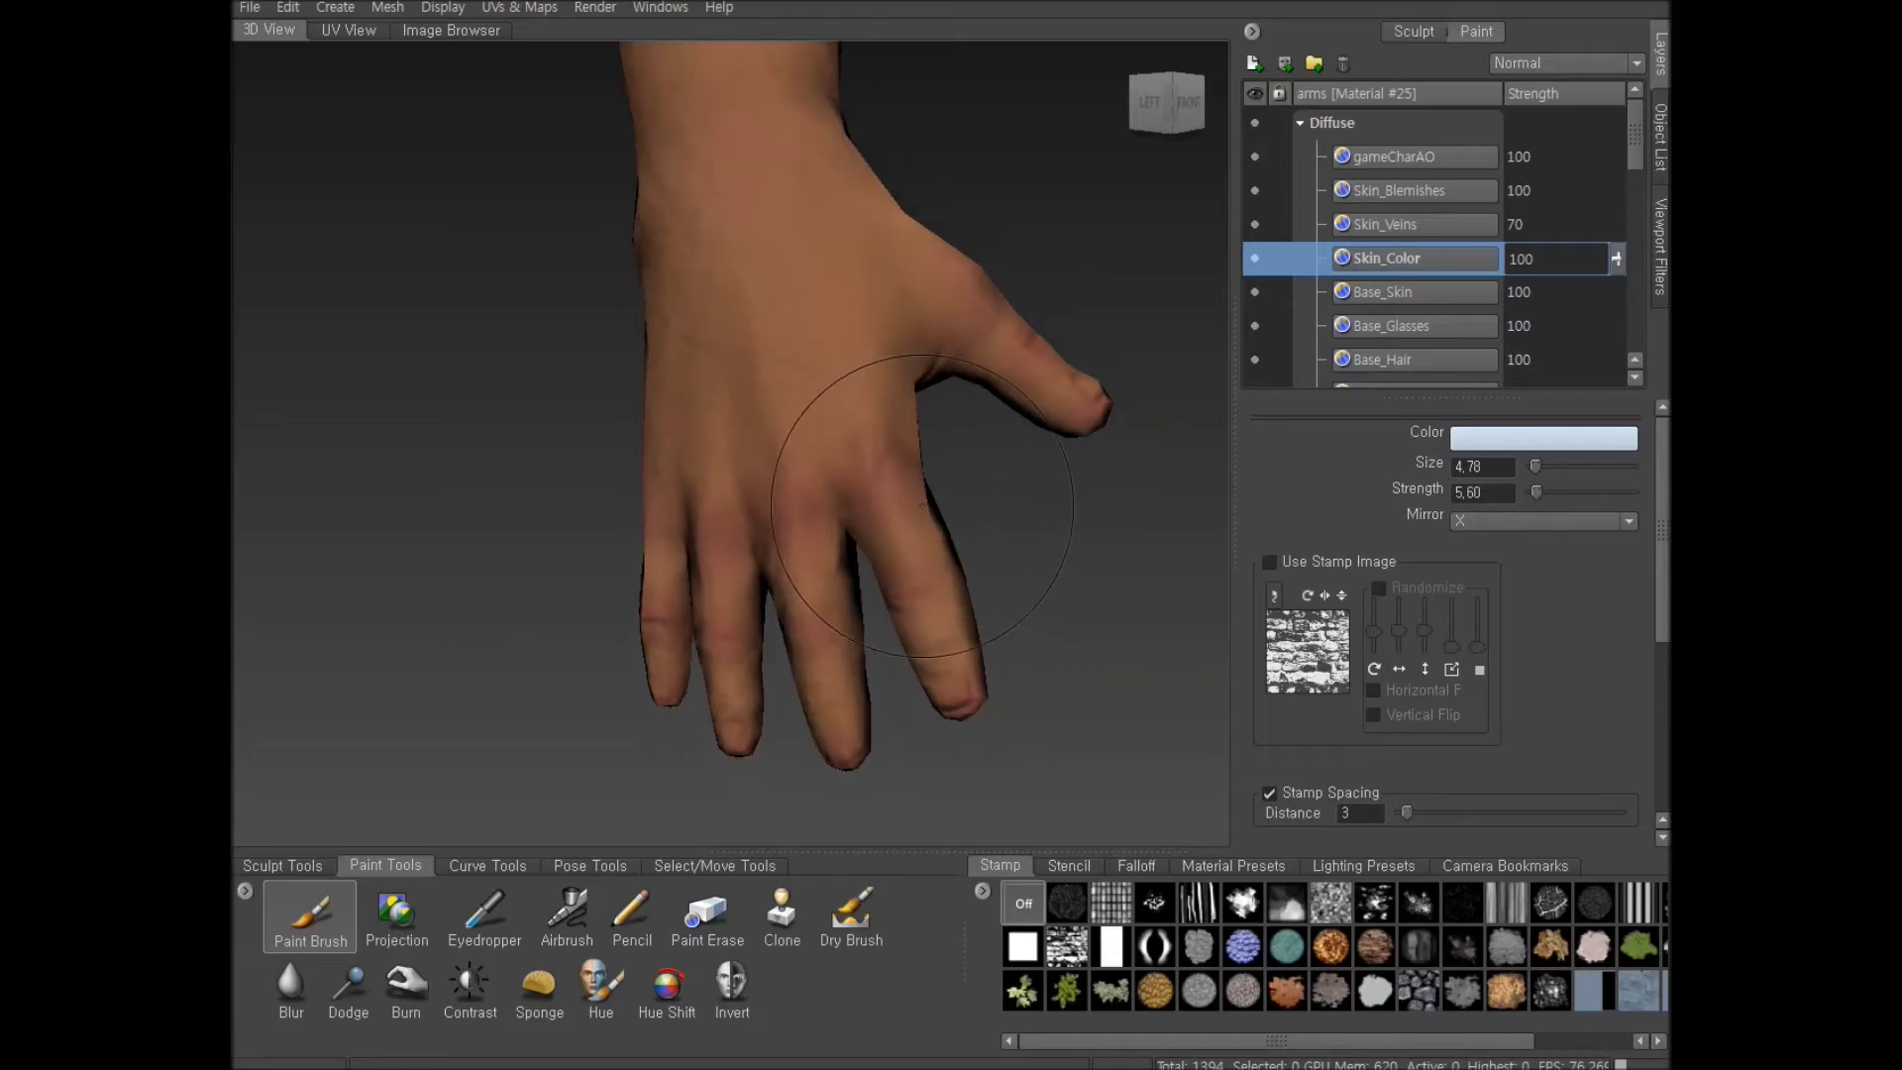
{"action": "mouse_move", "coordinate": [938, 458]}
{"action": "left_mouse_down", "text": "alt"}
{"action": "mouse_move", "coordinate": [681, 508]}
{"action": "mouse_move", "coordinate": [555, 486]}
{"action": "left_mouse_up", "text": "alt"}
{"action": "middle_click_drag", "start_coordinate": [436, 426], "coordinate": [669, 461], "text": "alt"}
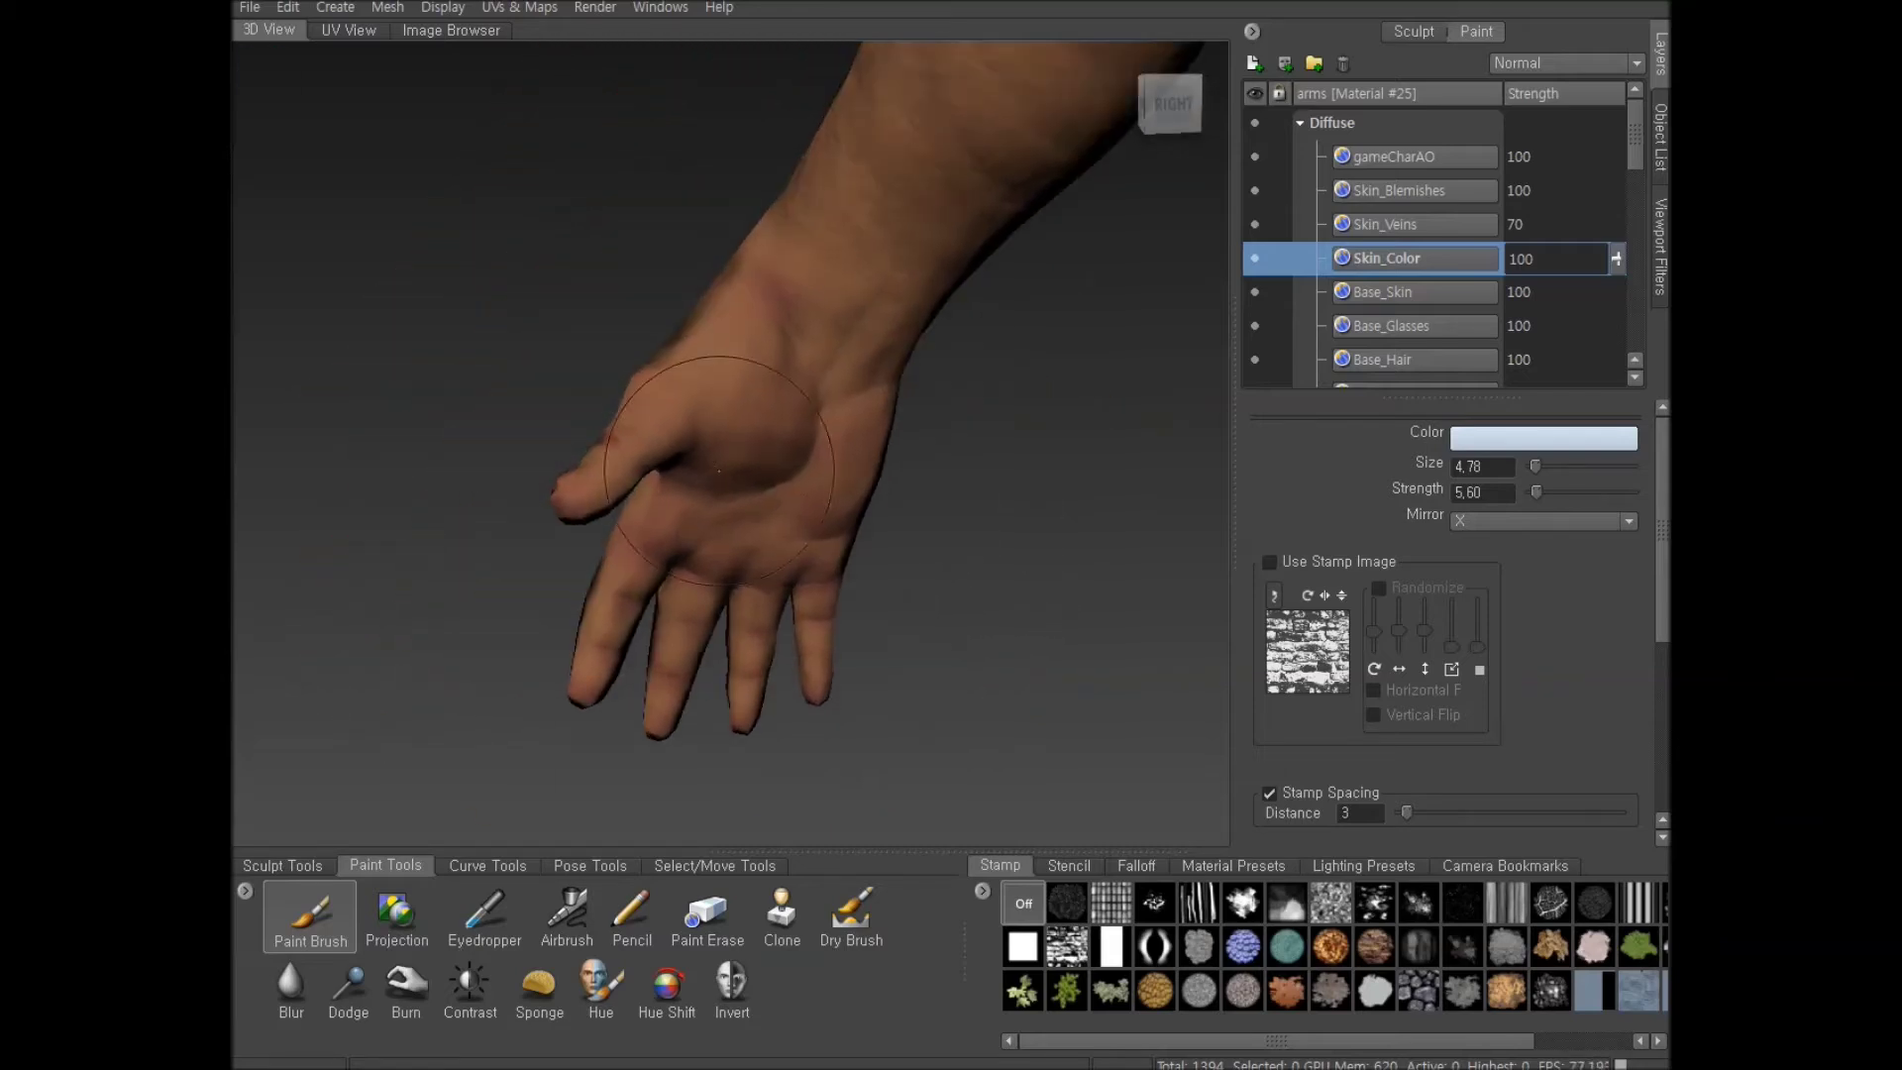
{"action": "left_click_drag", "start_coordinate": [669, 461], "coordinate": [614, 431], "text": "alt"}
{"action": "right_click_drag", "start_coordinate": [619, 423], "coordinate": [758, 495], "text": "alt"}
{"action": "mouse_move", "coordinate": [758, 496]}
{"action": "left_mouse_down", "text": "alt"}
{"action": "mouse_move", "coordinate": [956, 500]}
{"action": "mouse_move", "coordinate": [783, 500]}
{"action": "mouse_move", "coordinate": [826, 505]}
{"action": "left_mouse_up", "text": "alt"}
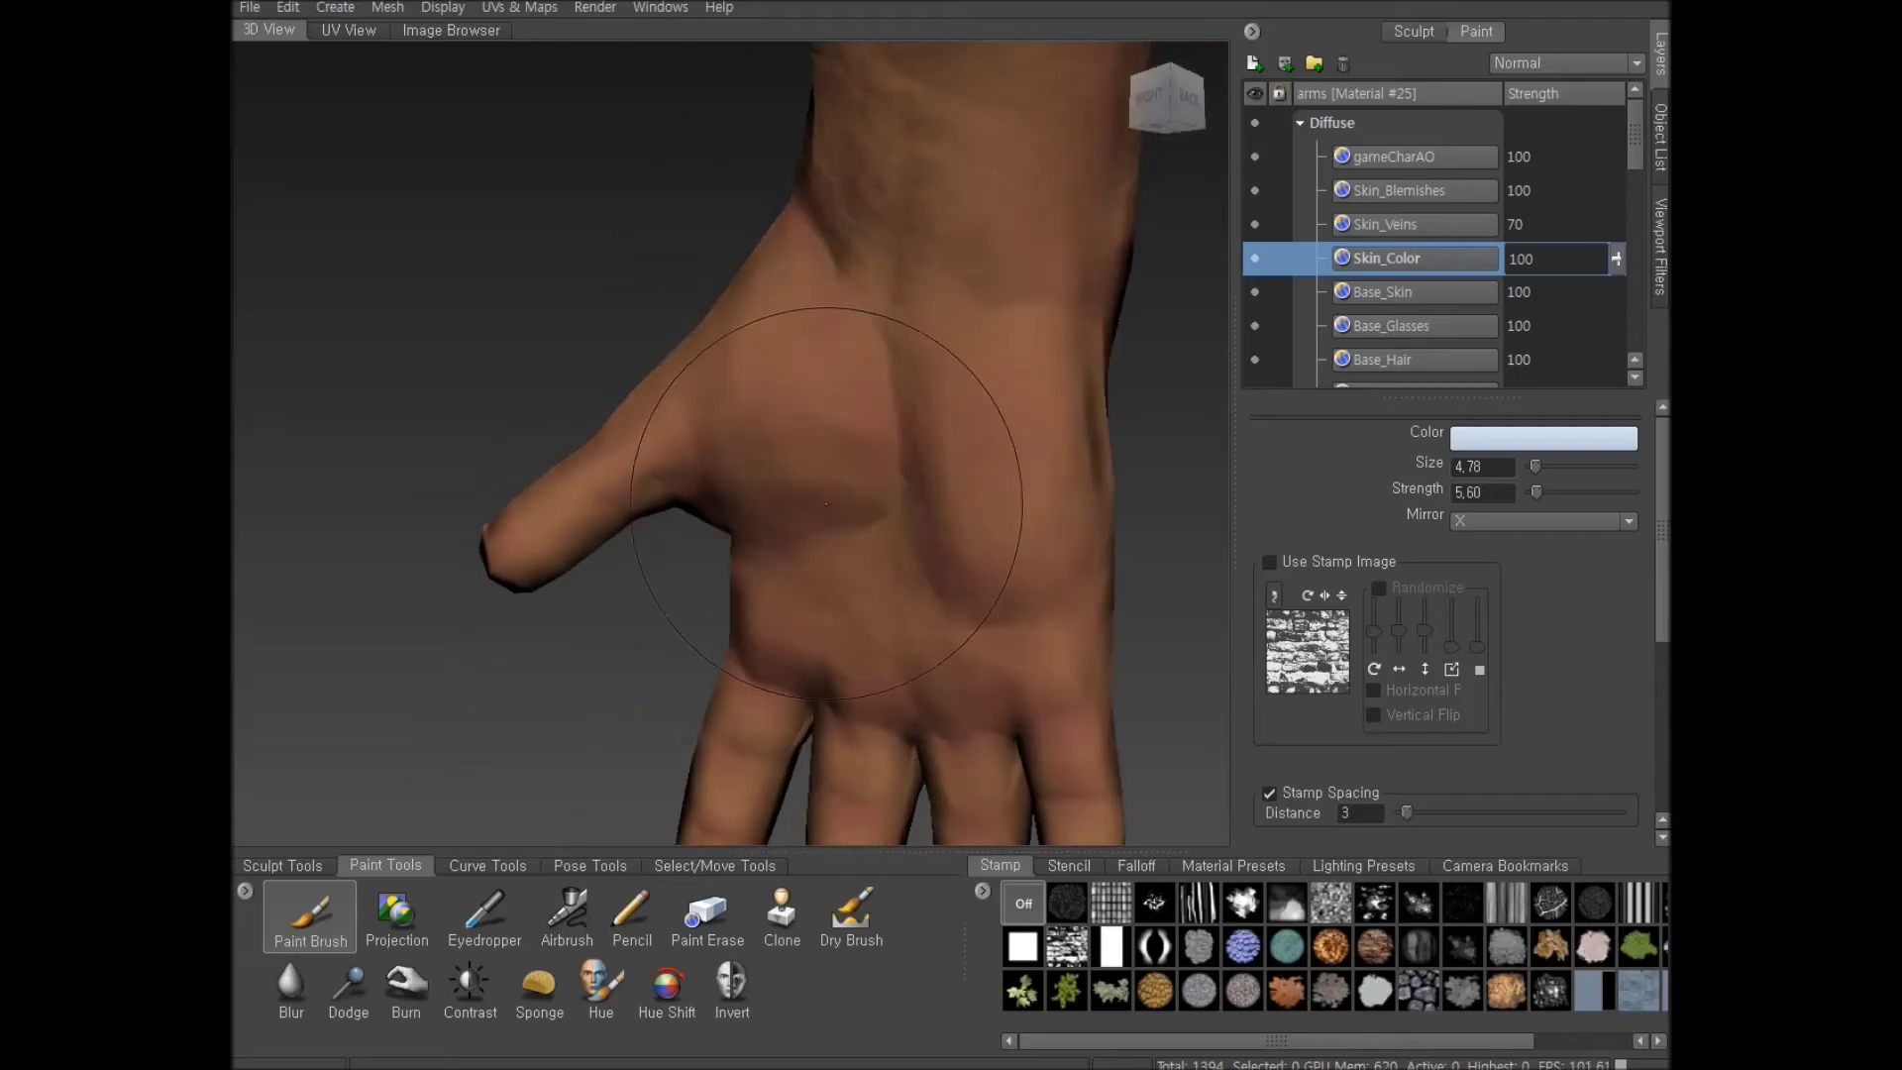
Reduce the Paint Brush size to about 1.63 for the palm
{"action": "key", "text": "bracketleft"}
{"action": "key", "text": "bracketleft"}
{"action": "key", "text": "bracketleft"}
{"action": "key", "text": "bracketleft"}
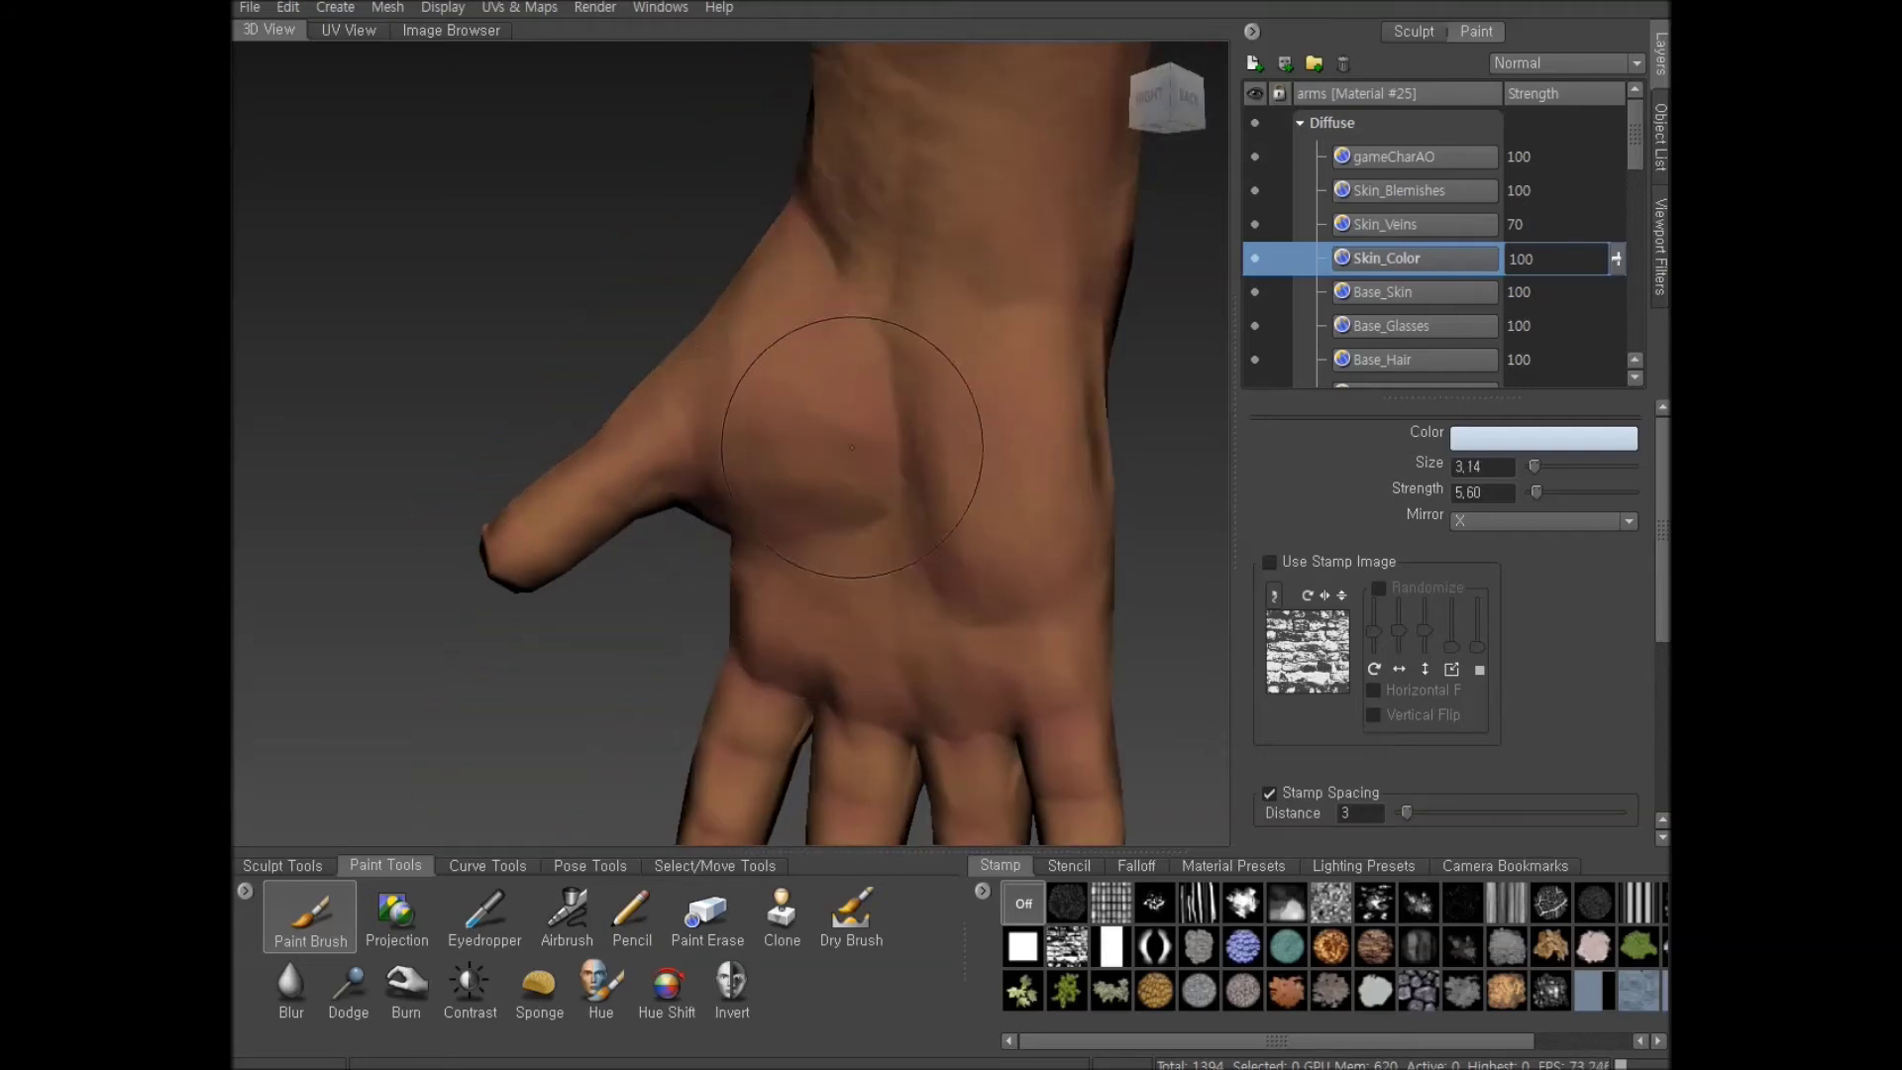
{"action": "key", "text": "bracketleft"}
{"action": "key", "text": "bracketleft"}
{"action": "key", "text": "bracketleft"}
{"action": "key", "text": "bracketleft"}
{"action": "key", "text": "bracketright"}
Try pale blue strokes on the palm, undo them, and lower the Paint Brush strength to 2.20
{"action": "mouse_move", "coordinate": [807, 401]}
{"action": "left_mouse_down"}
{"action": "mouse_move", "coordinate": [786, 425]}
{"action": "mouse_move", "coordinate": [818, 469]}
{"action": "left_mouse_up"}
{"action": "key", "text": "ctrl+z"}
{"action": "right_click_drag", "start_coordinate": [838, 466], "coordinate": [778, 473], "text": "alt"}
{"action": "mouse_move", "coordinate": [778, 473]}
{"action": "left_mouse_down", "text": "alt"}
{"action": "mouse_move", "coordinate": [795, 456]}
{"action": "mouse_move", "coordinate": [816, 489]}
{"action": "mouse_move", "coordinate": [836, 390]}
{"action": "mouse_move", "coordinate": [842, 434]}
{"action": "left_mouse_up", "text": "alt"}
{"action": "left_click_drag", "start_coordinate": [848, 436], "coordinate": [1263, 579], "text": "alt"}
{"action": "key", "text": "ctrl+z"}
{"action": "key", "text": "ctrl+z"}
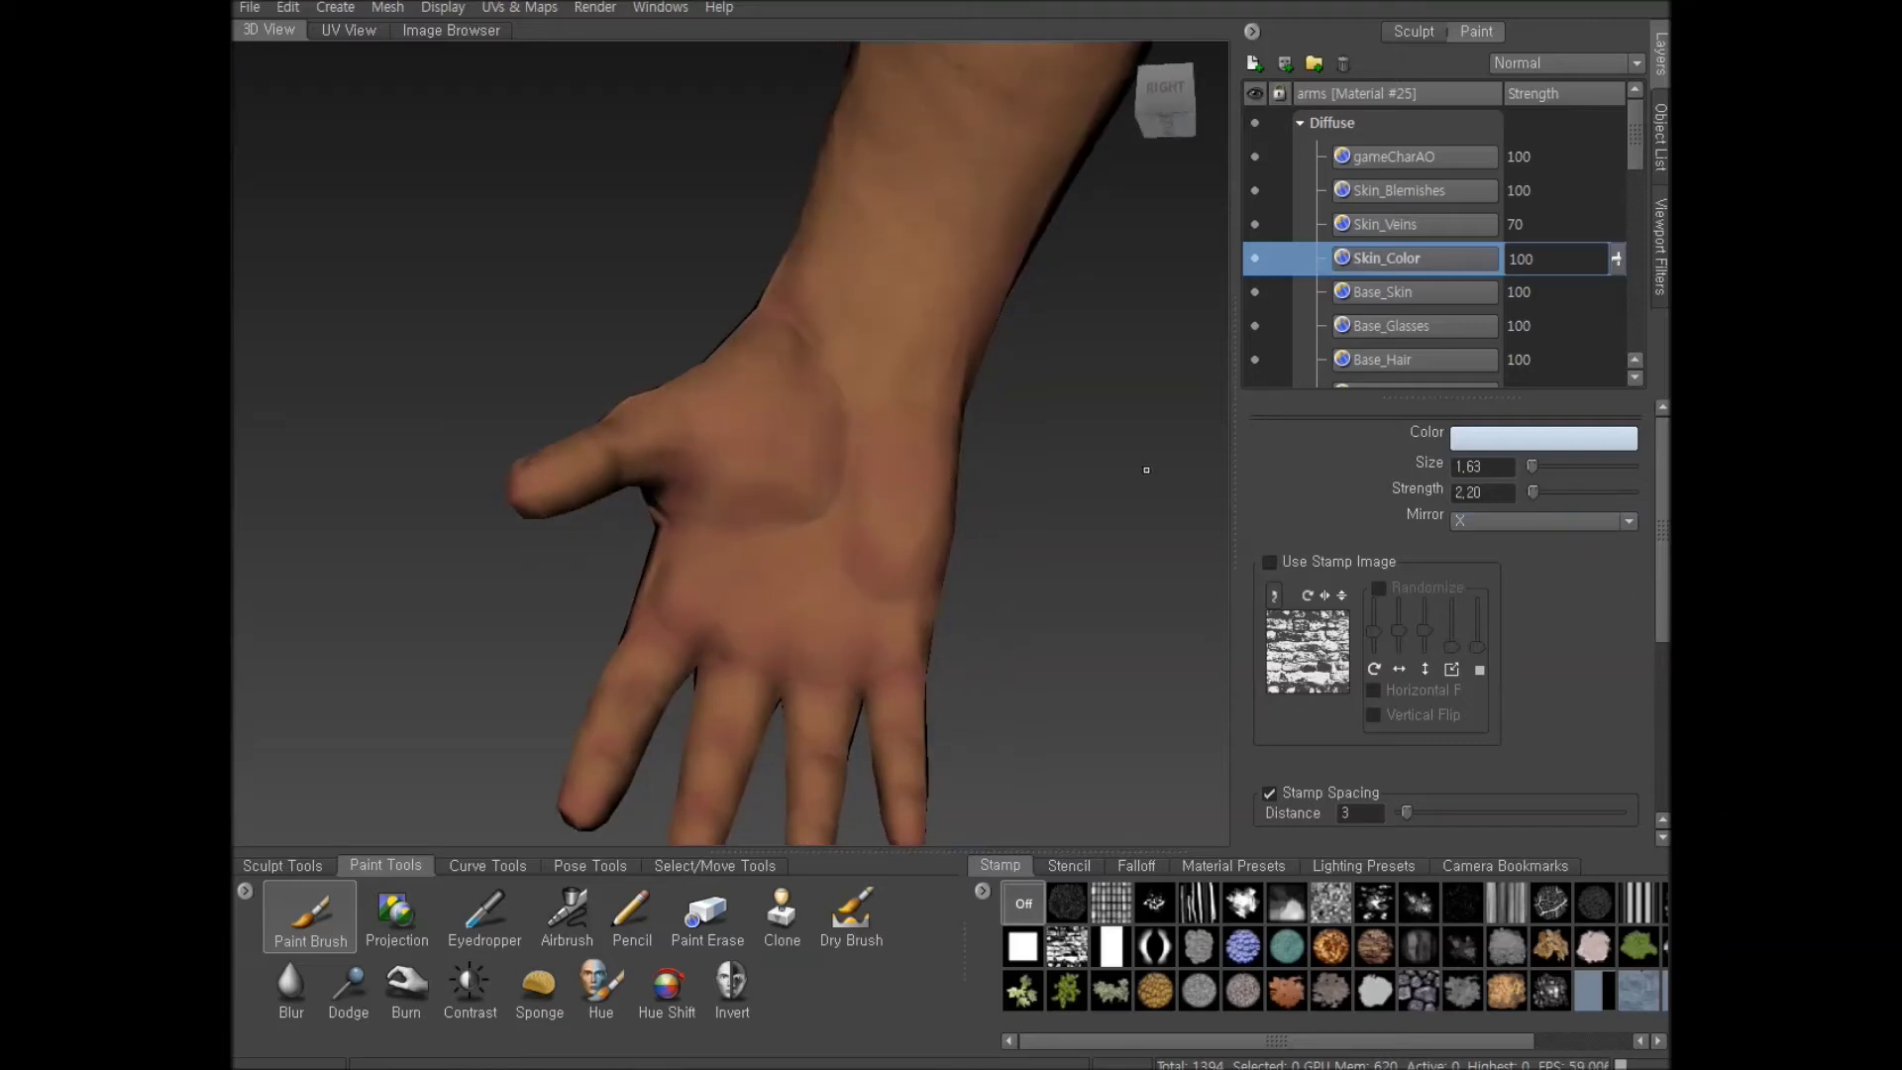
Brush faint pale blue over the thumb mound, the heel of the palm and the pads below the fingers at strength 2.20
{"action": "key", "text": "b"}
{"action": "mouse_move", "coordinate": [799, 444]}
{"action": "left_mouse_down"}
{"action": "mouse_move", "coordinate": [846, 444]}
{"action": "mouse_move", "coordinate": [776, 496]}
{"action": "mouse_move", "coordinate": [807, 486]}
{"action": "mouse_move", "coordinate": [865, 377]}
{"action": "mouse_move", "coordinate": [803, 450]}
{"action": "left_mouse_up"}
{"action": "key", "text": "b"}
{"action": "left_click_drag", "start_coordinate": [862, 551], "coordinate": [845, 551]}
{"action": "mouse_move", "coordinate": [751, 380]}
{"action": "left_mouse_down"}
{"action": "mouse_move", "coordinate": [769, 355]}
{"action": "mouse_move", "coordinate": [815, 393]}
{"action": "mouse_move", "coordinate": [667, 446]}
{"action": "mouse_move", "coordinate": [673, 467]}
{"action": "left_mouse_up"}
{"action": "right_click_drag", "start_coordinate": [850, 683], "coordinate": [812, 634], "text": "alt"}
{"action": "mouse_move", "coordinate": [812, 634]}
{"action": "left_mouse_down", "text": "alt"}
{"action": "mouse_move", "coordinate": [838, 555]}
{"action": "mouse_move", "coordinate": [773, 475]}
{"action": "mouse_move", "coordinate": [803, 399]}
{"action": "left_mouse_up", "text": "alt"}
{"action": "mouse_move", "coordinate": [990, 539]}
{"action": "left_mouse_down", "text": "alt"}
{"action": "mouse_move", "coordinate": [918, 600]}
{"action": "mouse_move", "coordinate": [829, 539]}
{"action": "left_mouse_up", "text": "alt"}
{"action": "left_click_drag", "start_coordinate": [820, 662], "coordinate": [733, 609], "text": "alt"}
{"action": "left_click_drag", "start_coordinate": [864, 470], "coordinate": [961, 487], "text": "alt"}
Brush faint pale blue onto the palm side of the fingers, reducing the Paint Brush size to about 1.11
{"action": "key", "text": "bracketleft"}
{"action": "key", "text": "bracketleft"}
{"action": "key", "text": "bracketleft"}
{"action": "key", "text": "bracketleft"}
{"action": "right_click_drag", "start_coordinate": [689, 666], "coordinate": [691, 706], "text": "alt"}
{"action": "middle_click_drag", "start_coordinate": [759, 670], "coordinate": [784, 443], "text": "alt"}
{"action": "left_click_drag", "start_coordinate": [784, 443], "coordinate": [775, 535], "text": "alt"}
{"action": "right_click_drag", "start_coordinate": [774, 555], "coordinate": [781, 615], "text": "alt"}
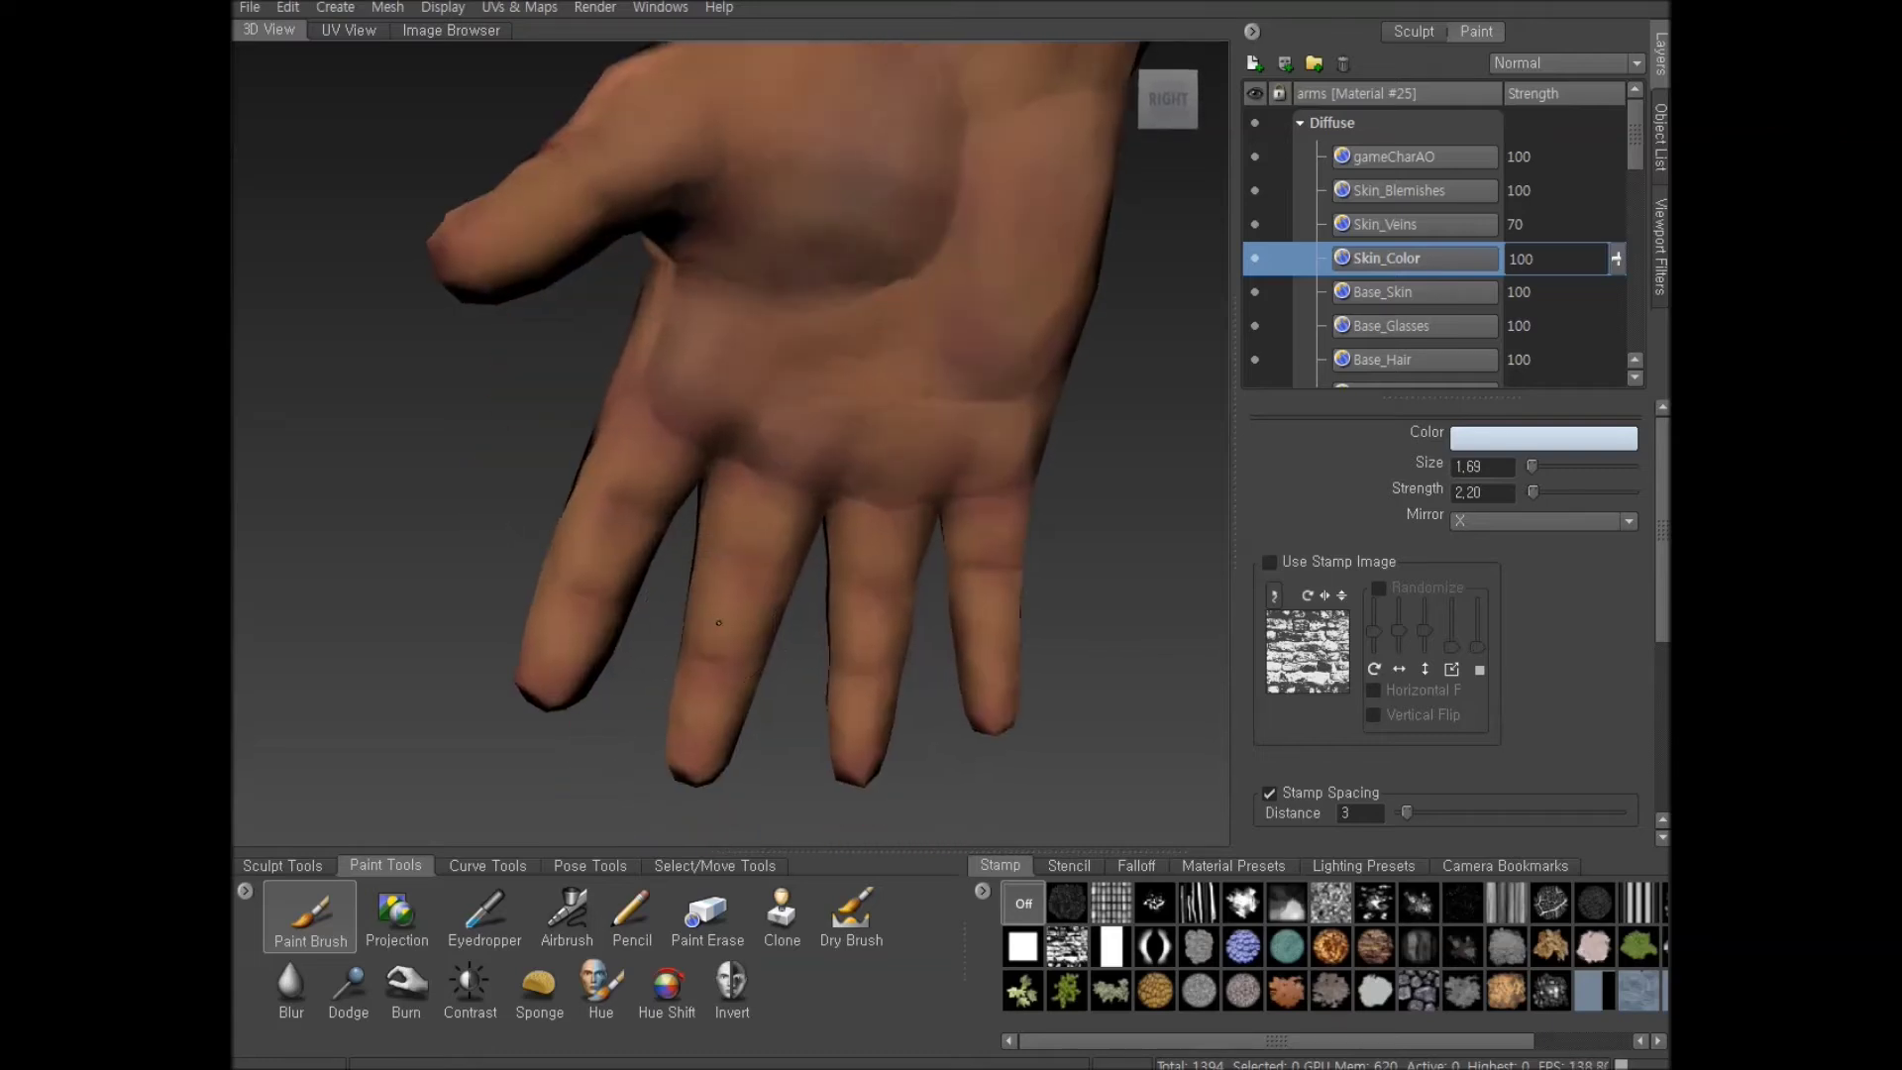
{"action": "left_click_drag", "start_coordinate": [718, 622], "coordinate": [594, 540], "text": "alt"}
{"action": "key", "text": "bracketleft"}
{"action": "key", "text": "bracketleft"}
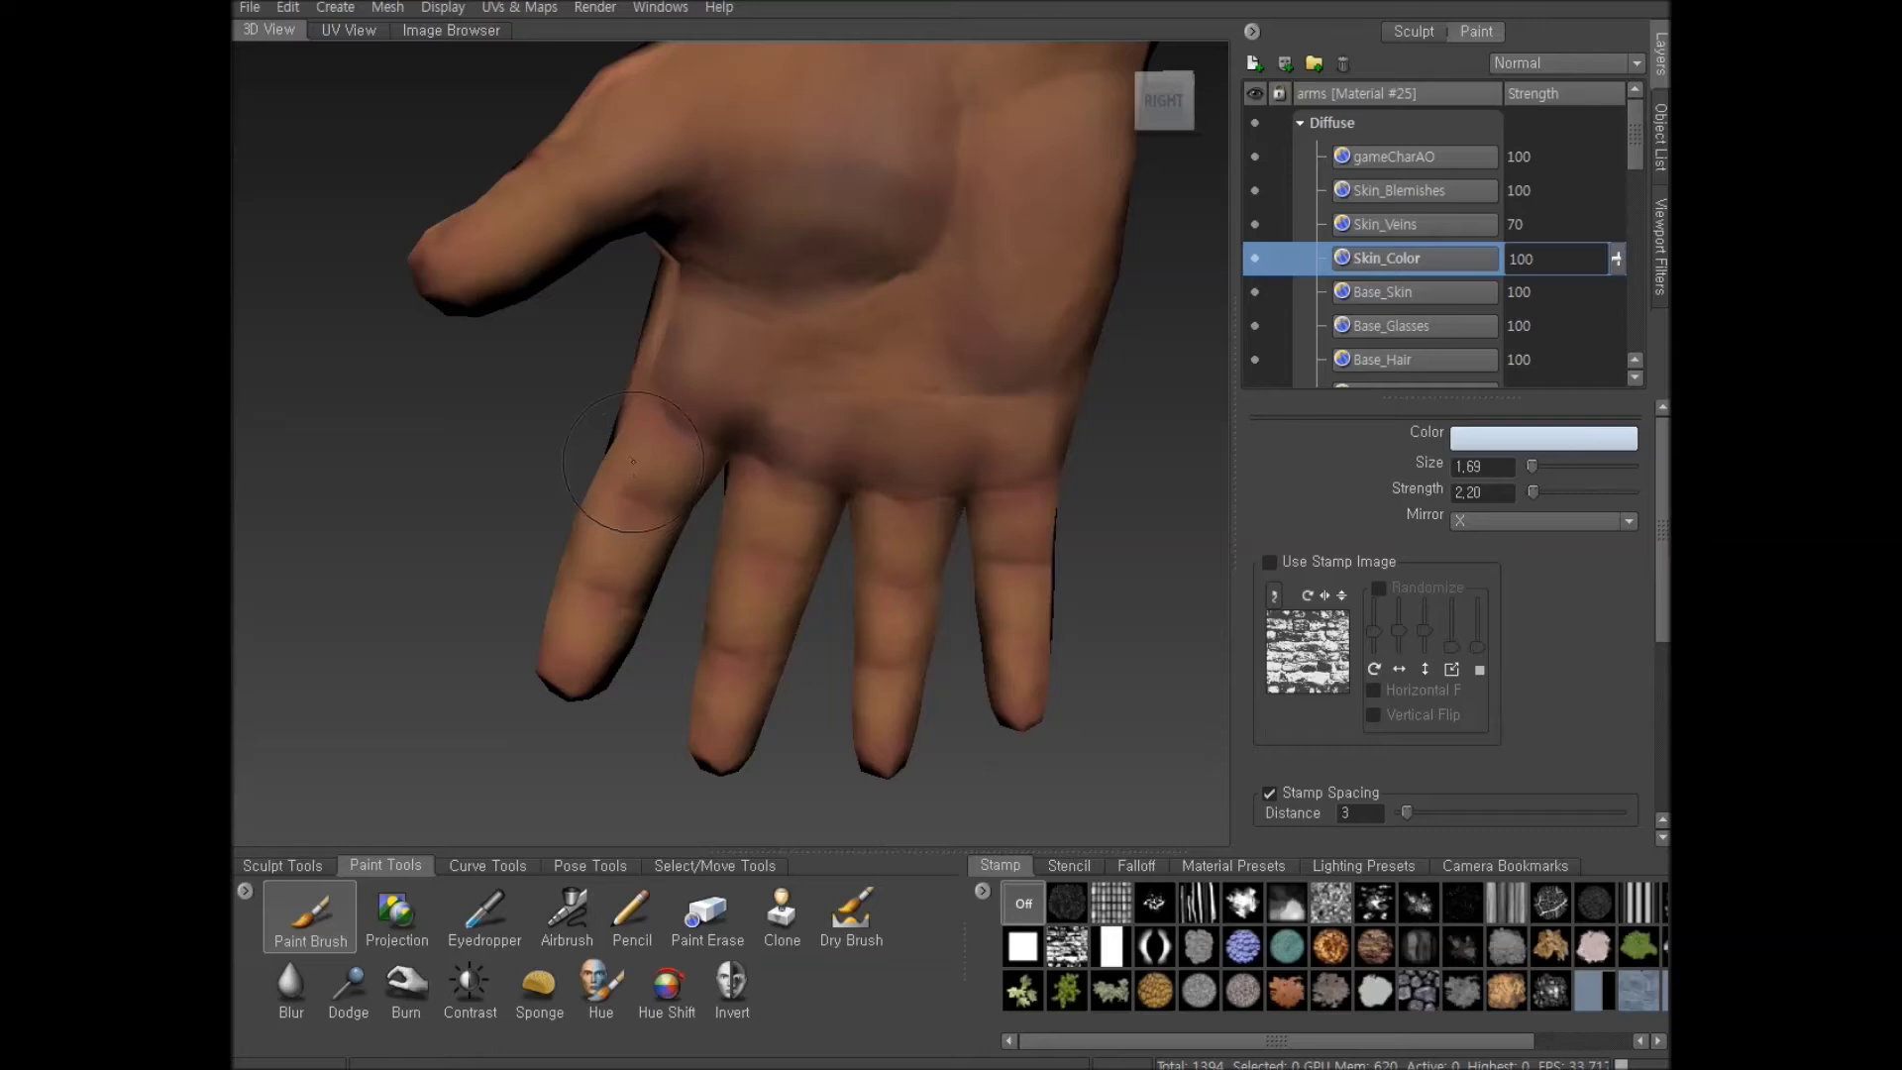
{"action": "left_click_drag", "start_coordinate": [610, 572], "coordinate": [630, 576]}
Set the Paint Brush size to about 1.43 and brush faint pale blue along the outer side of the thumb
{"action": "mouse_move", "coordinate": [728, 472]}
{"action": "left_mouse_down", "text": "alt"}
{"action": "mouse_move", "coordinate": [787, 426]}
{"action": "mouse_move", "coordinate": [872, 496]}
{"action": "mouse_move", "coordinate": [725, 497]}
{"action": "mouse_move", "coordinate": [731, 466]}
{"action": "left_mouse_up", "text": "alt"}
{"action": "scroll", "coordinate": [810, 399], "scroll_direction": "down", "scroll_amount": 6}
{"action": "scroll", "coordinate": [731, 466], "scroll_direction": "up", "scroll_amount": 4}
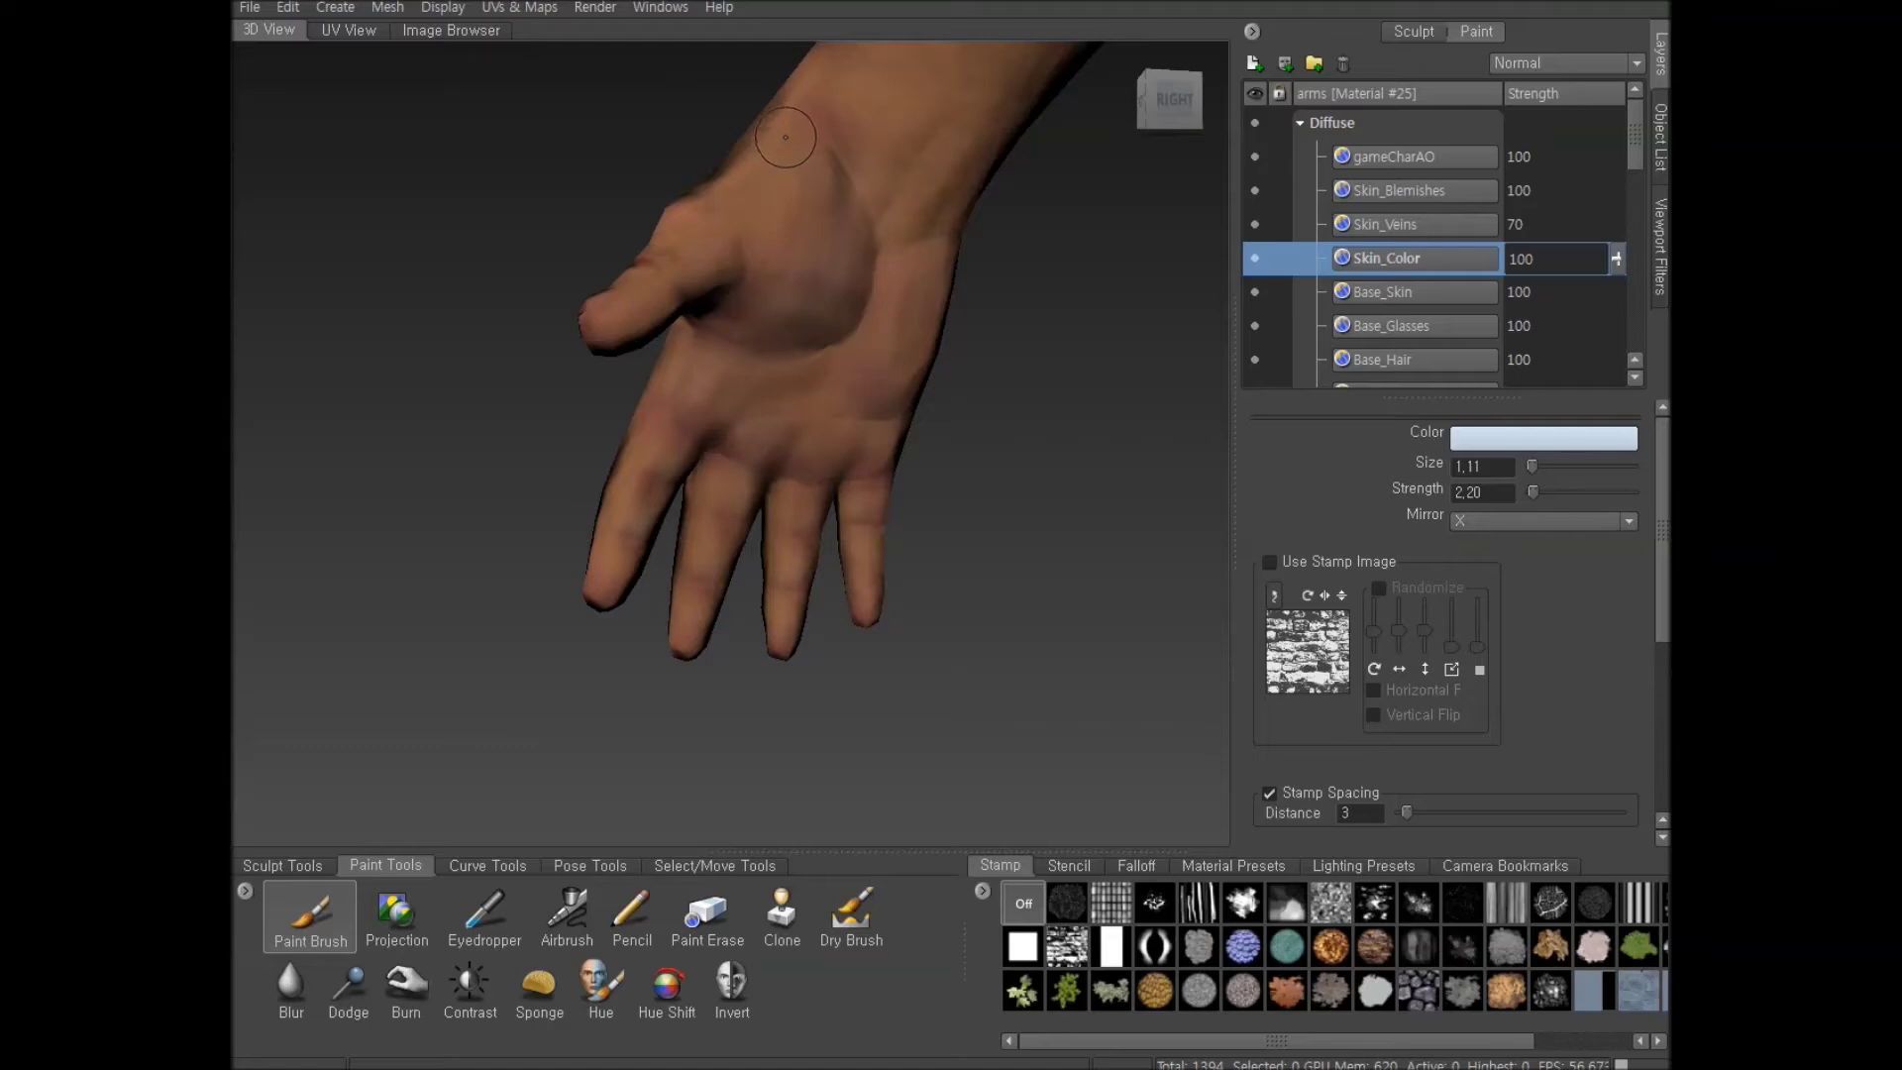
{"action": "mouse_move", "coordinate": [666, 308]}
{"action": "left_mouse_down", "text": "alt"}
{"action": "mouse_move", "coordinate": [715, 365]}
{"action": "mouse_move", "coordinate": [1036, 199]}
{"action": "mouse_move", "coordinate": [986, 453]}
{"action": "mouse_move", "coordinate": [645, 620]}
{"action": "mouse_move", "coordinate": [686, 593]}
{"action": "left_mouse_up", "text": "alt"}
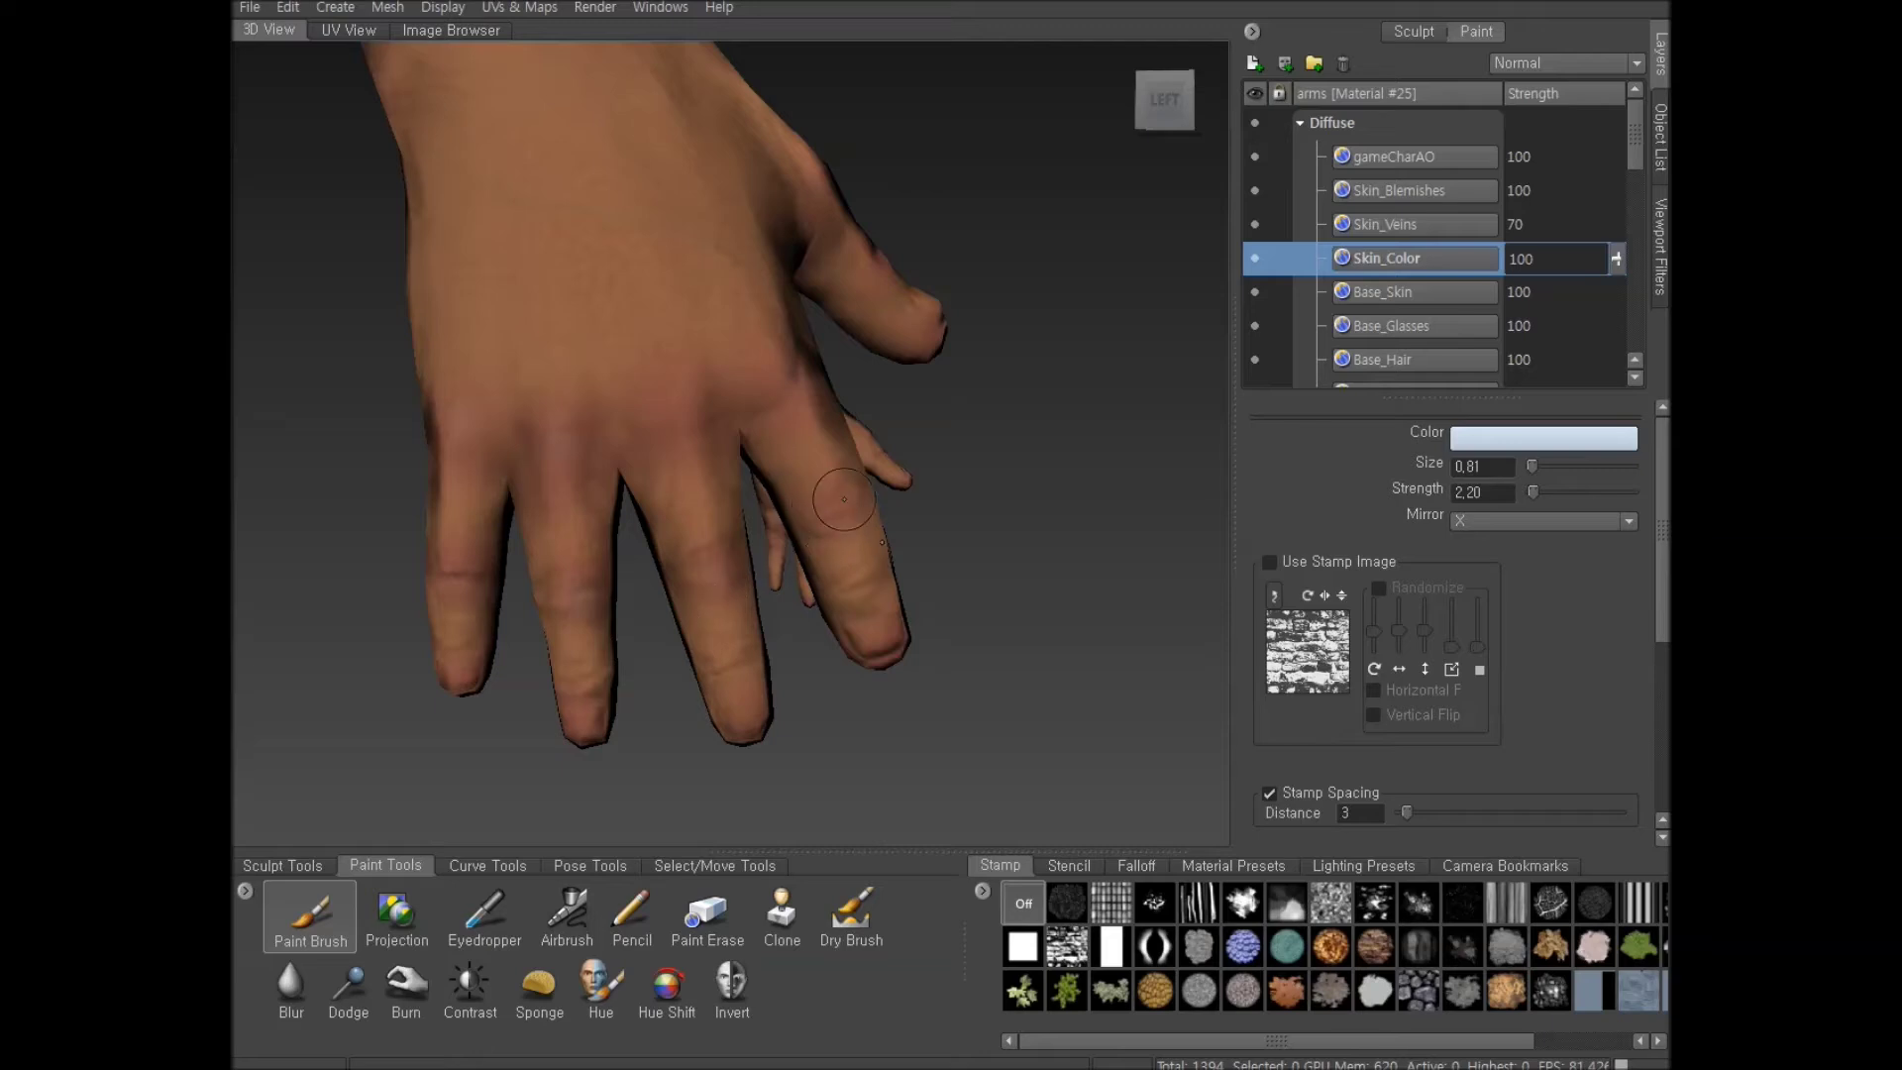
{"action": "middle_click_drag", "start_coordinate": [788, 578], "coordinate": [751, 559]}
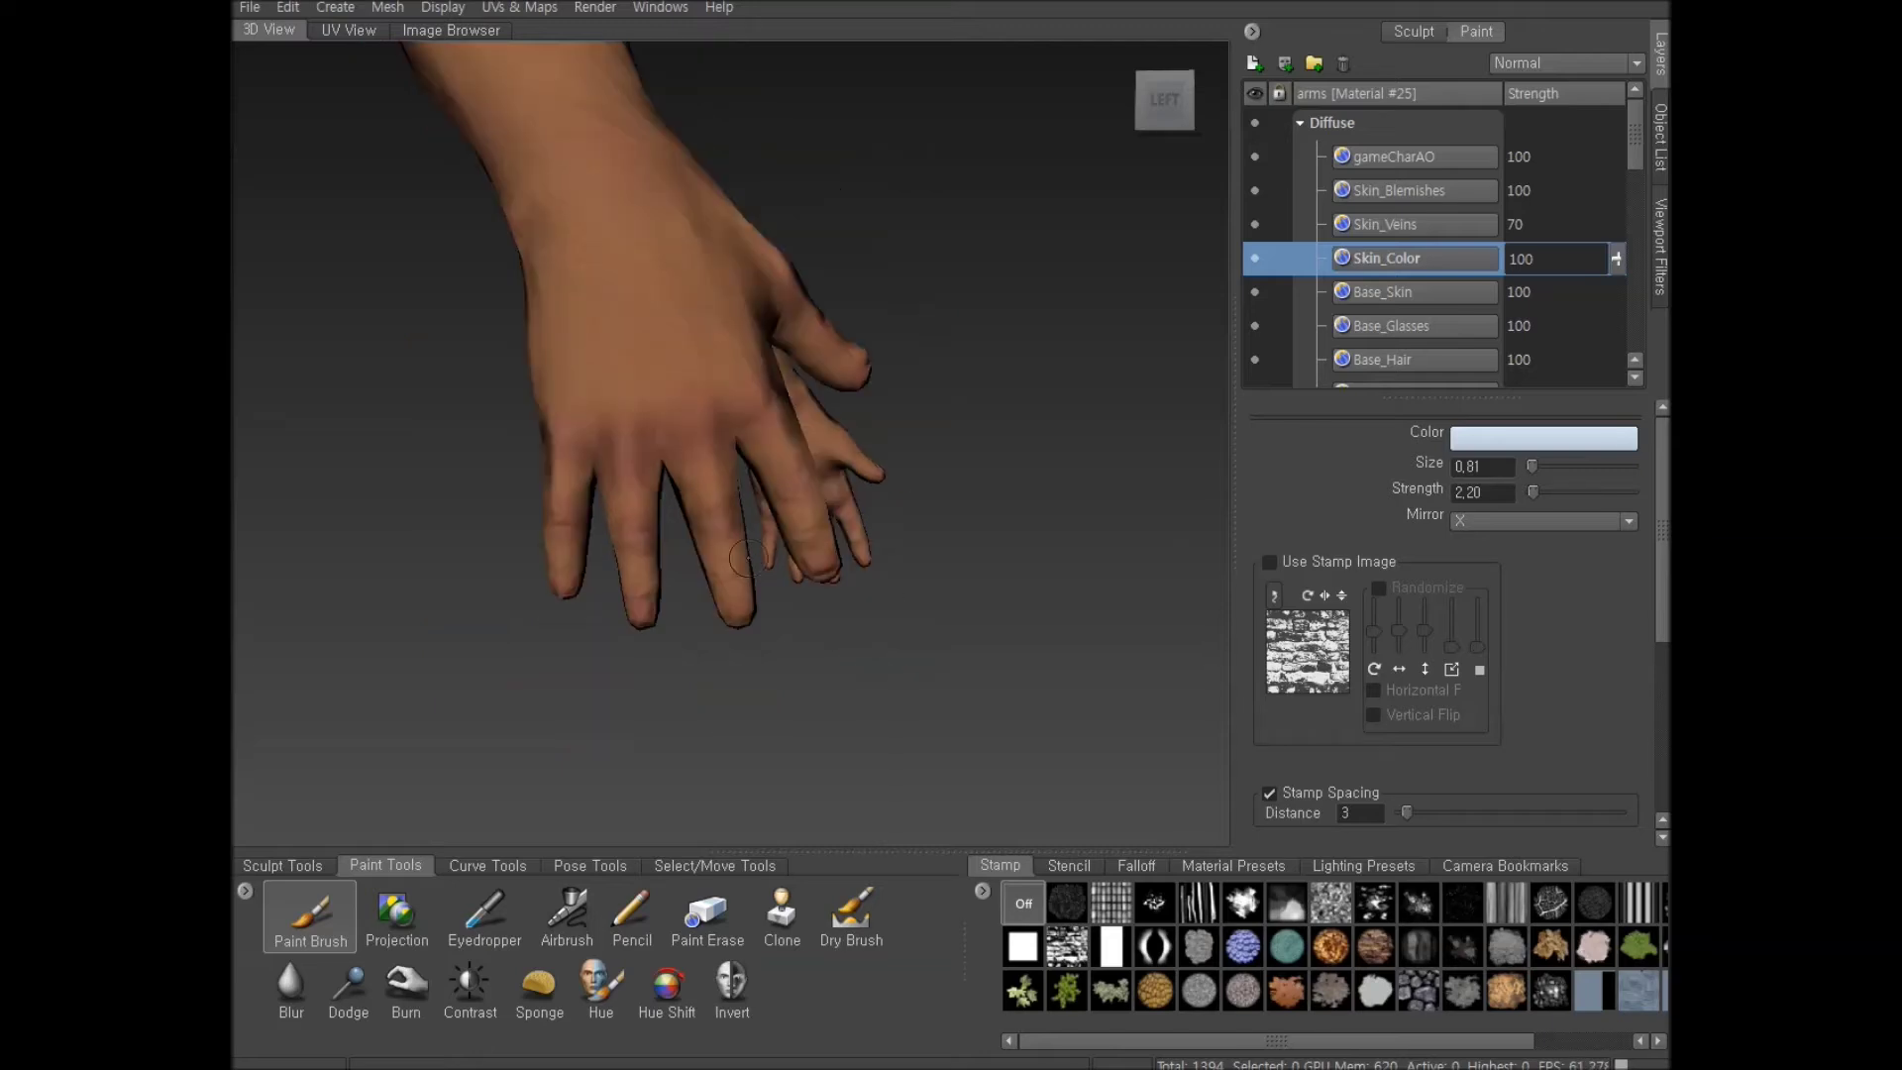
{"action": "middle_click_drag", "start_coordinate": [725, 400], "coordinate": [680, 370]}
{"action": "middle_click_drag", "start_coordinate": [709, 446], "coordinate": [642, 476]}
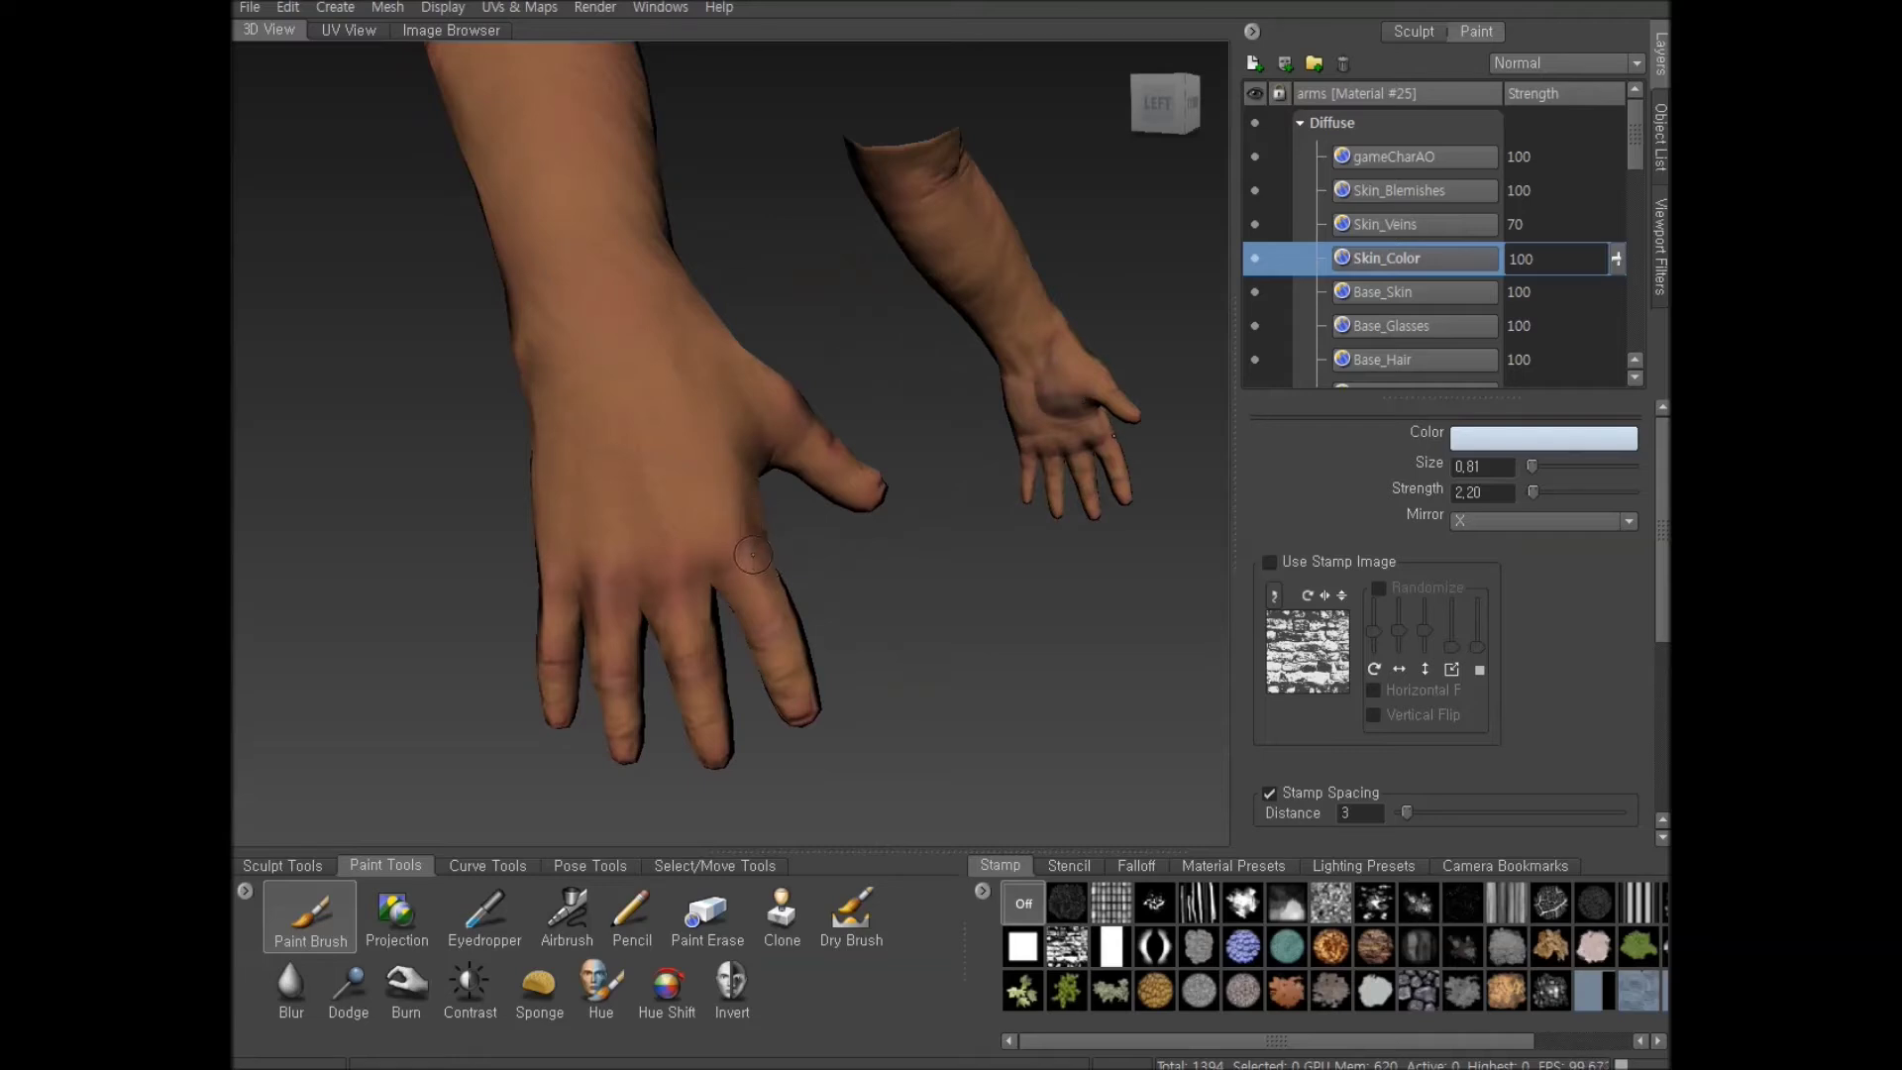
{"action": "middle_click_drag", "start_coordinate": [755, 557], "coordinate": [748, 532]}
{"action": "middle_click_drag", "start_coordinate": [800, 711], "coordinate": [772, 421]}
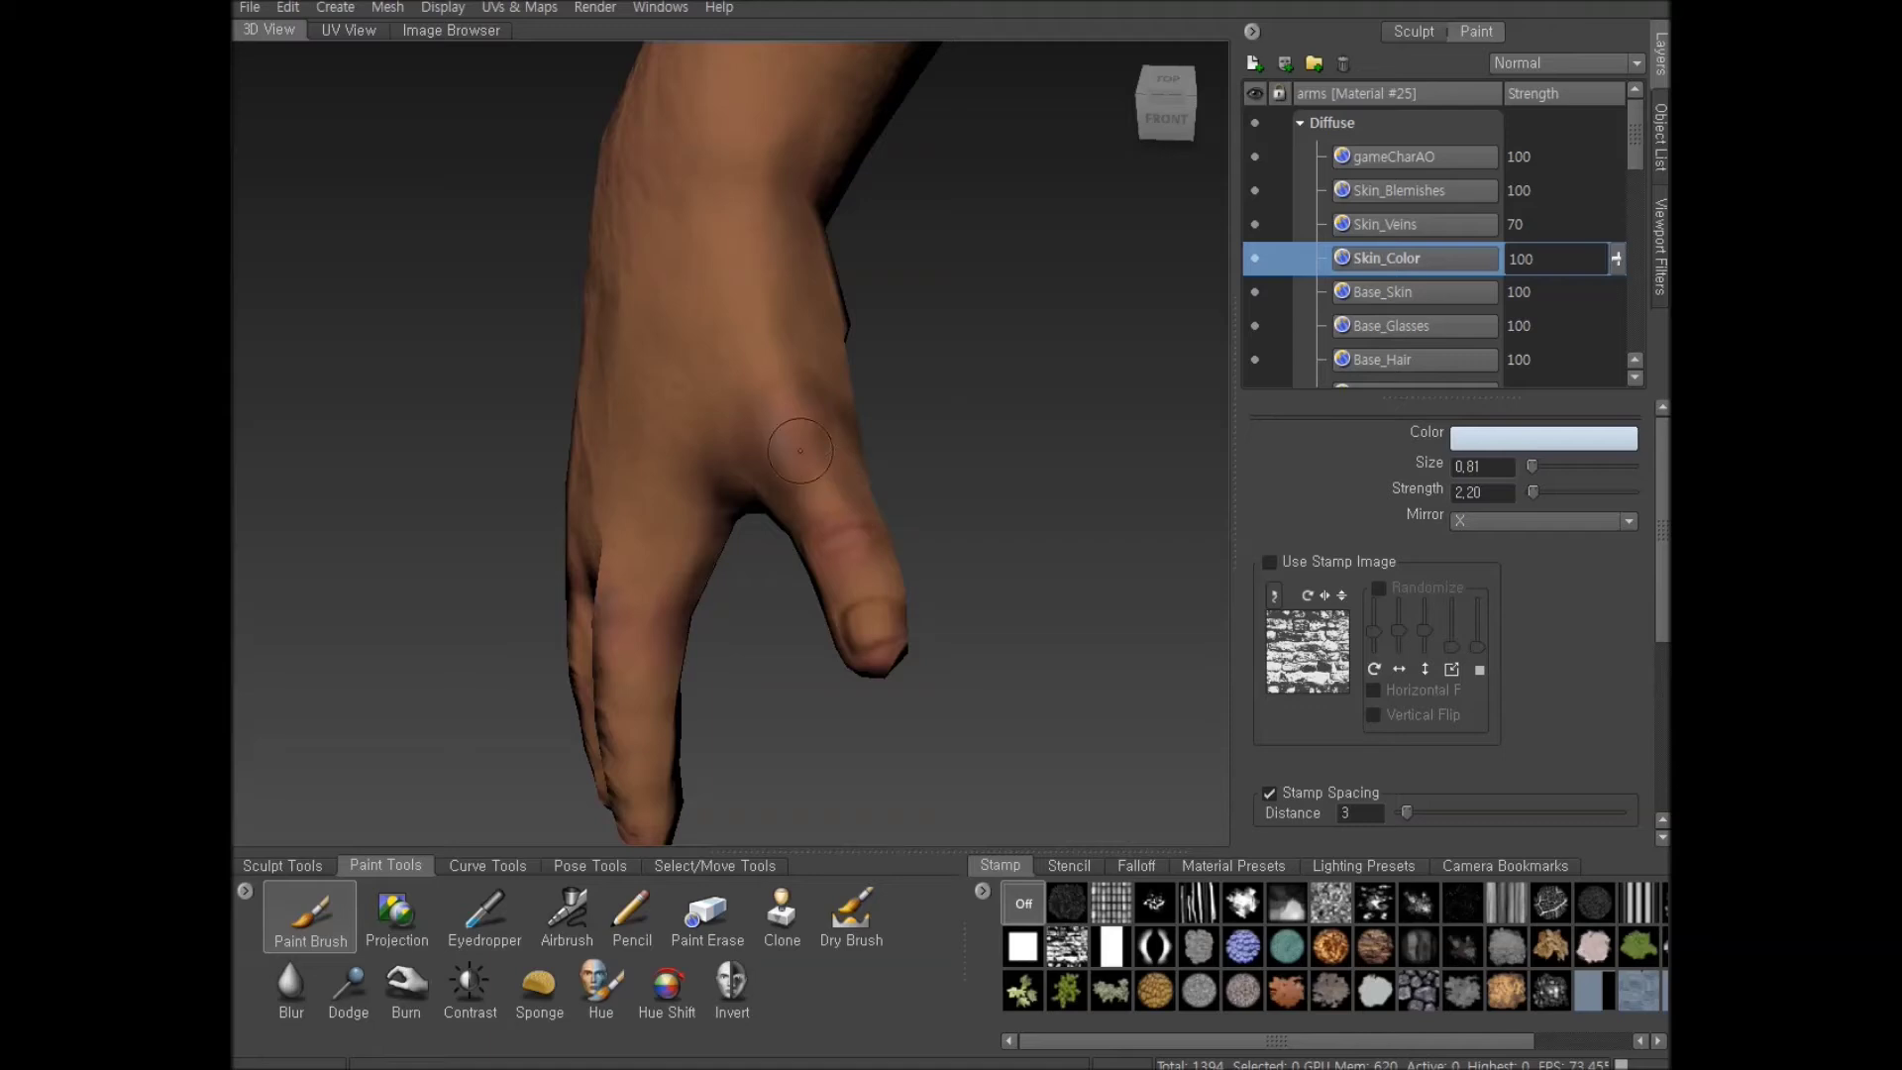
{"action": "middle_click_drag", "start_coordinate": [849, 567], "coordinate": [783, 464]}
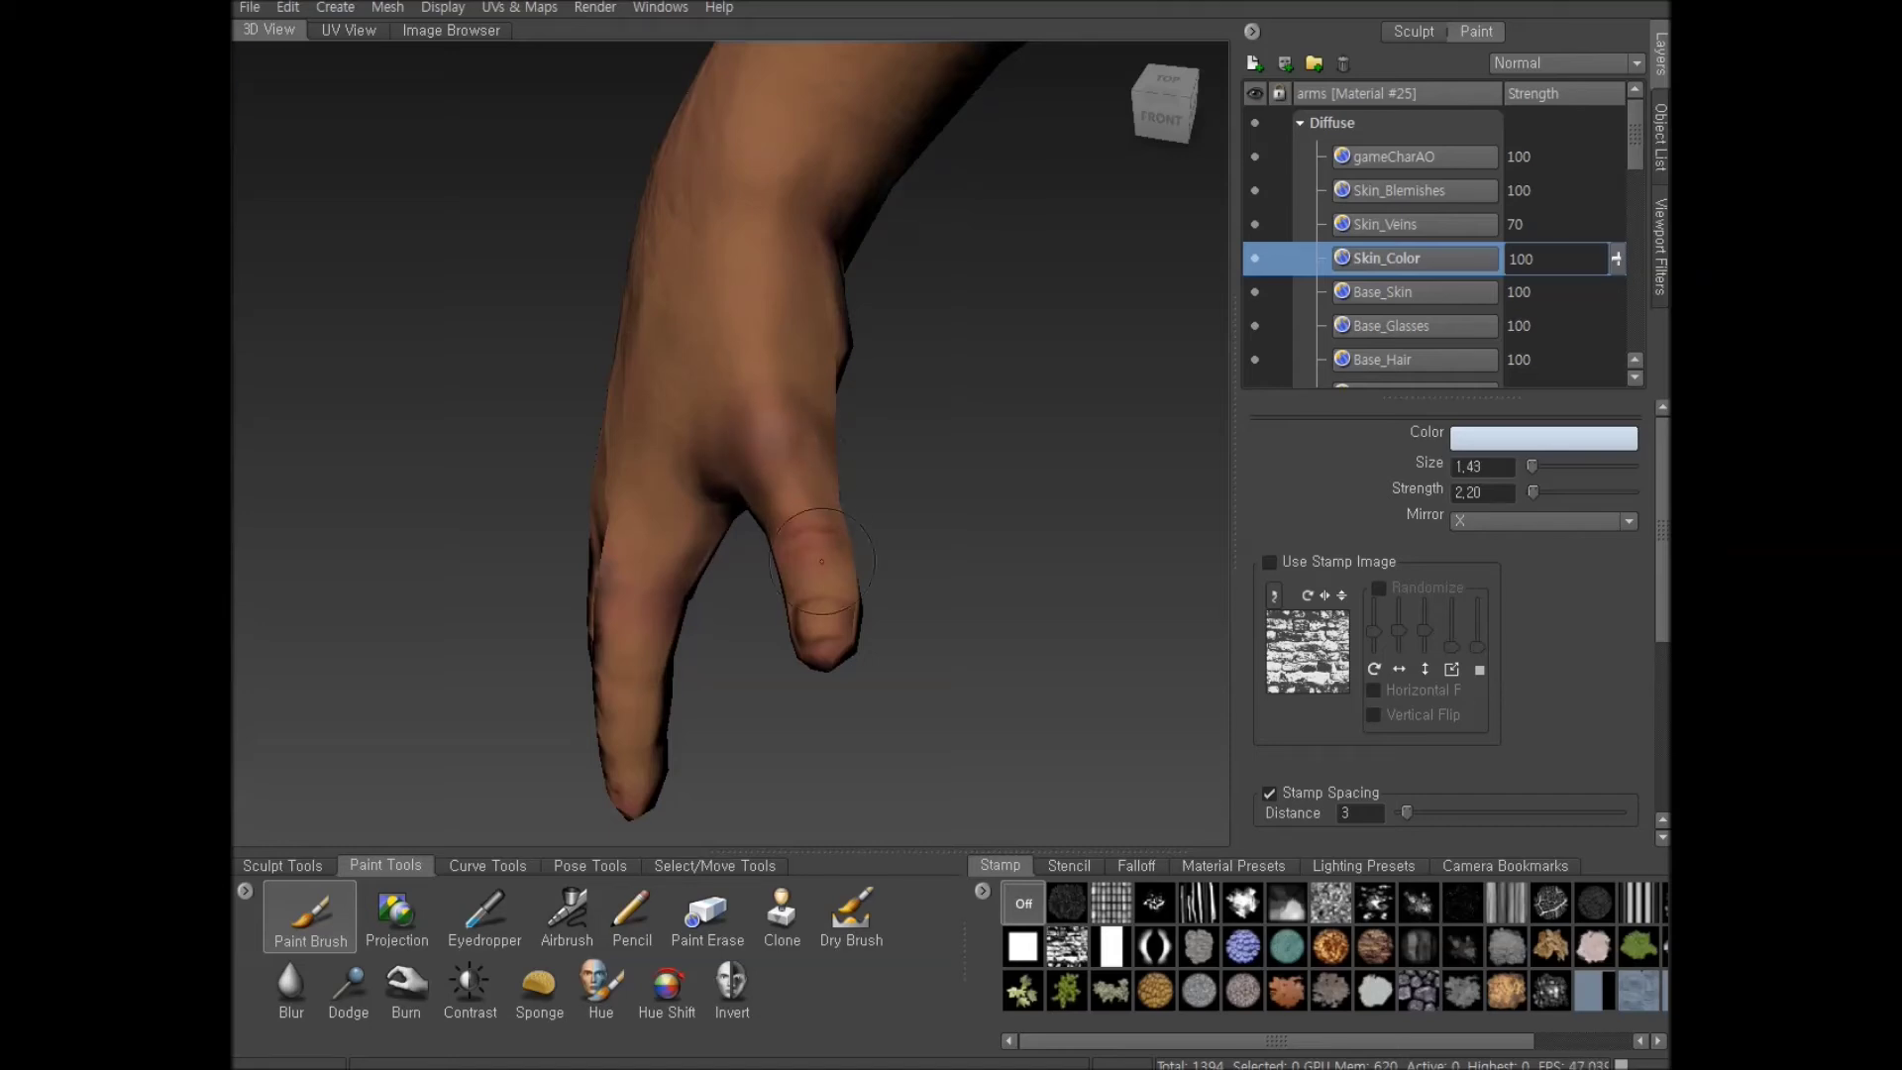
{"action": "left_click_drag", "start_coordinate": [809, 514], "coordinate": [802, 483]}
{"action": "middle_click_drag", "start_coordinate": [795, 531], "coordinate": [776, 646]}
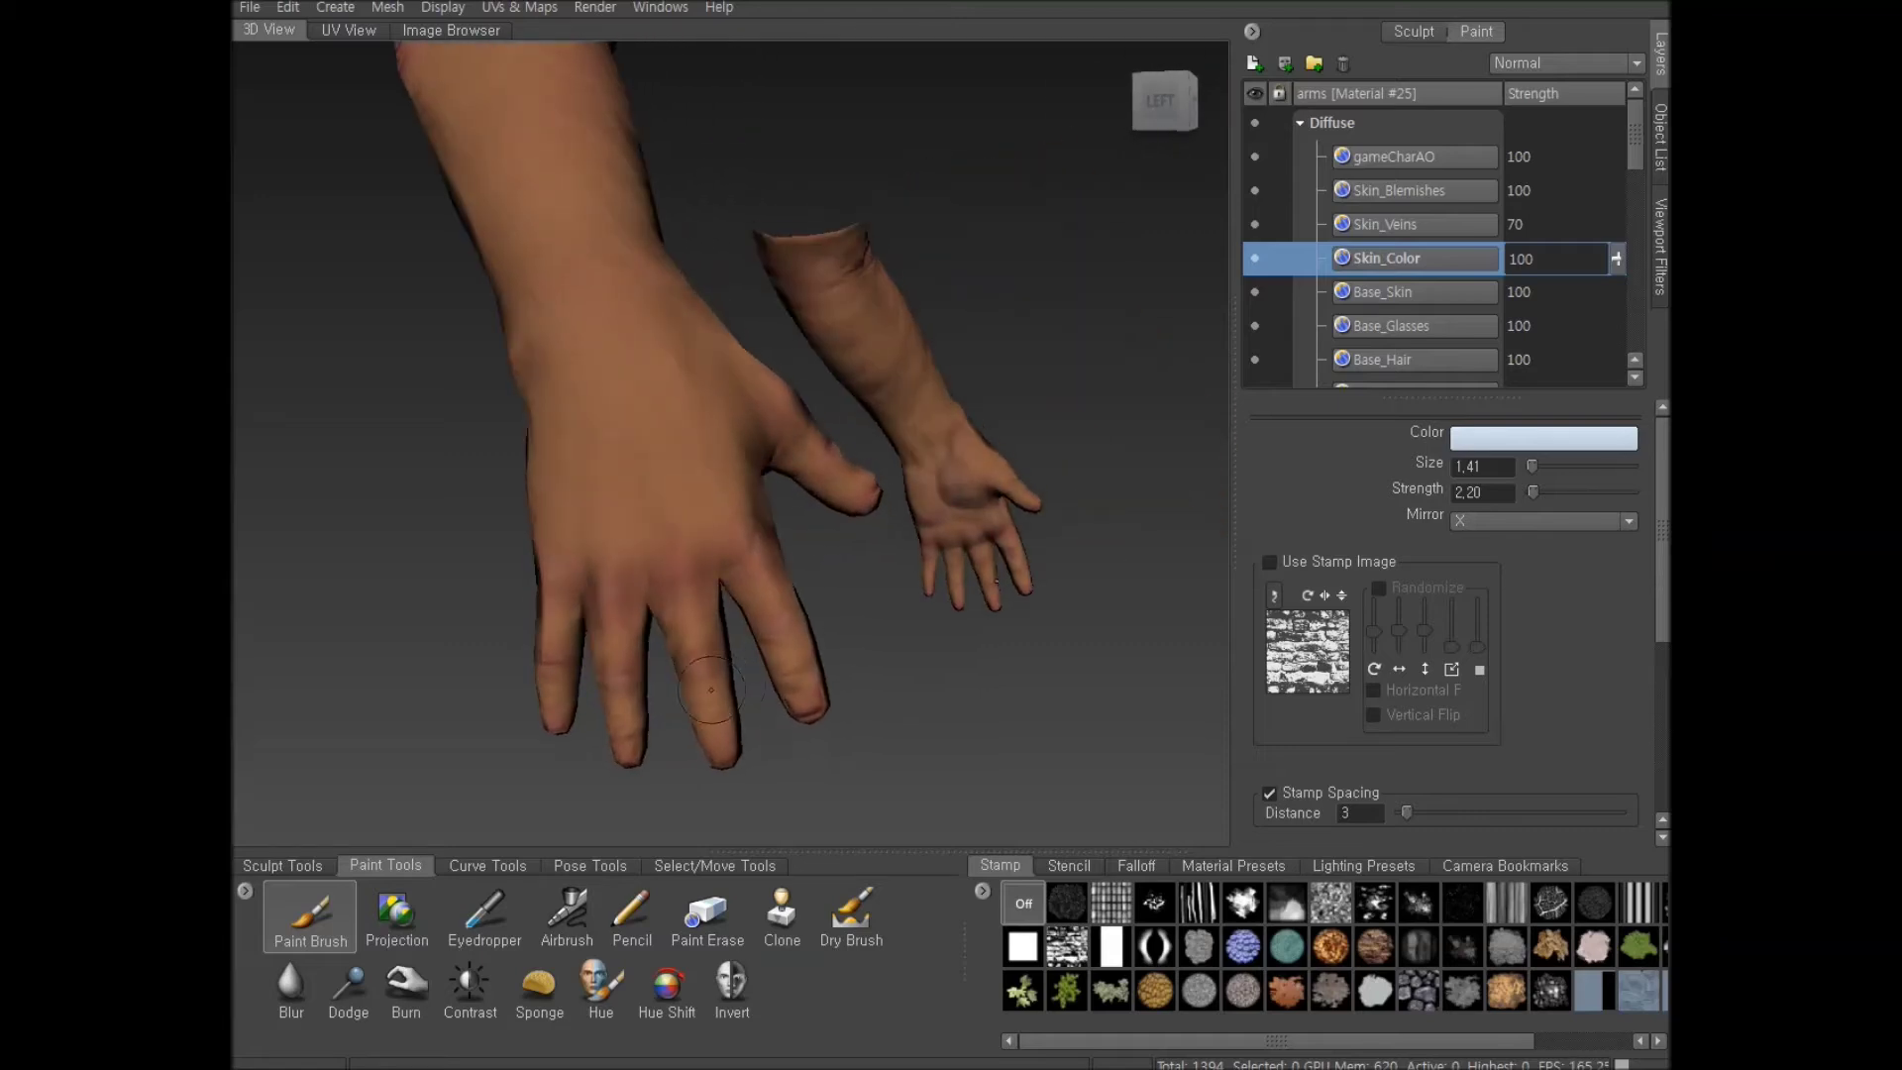
Brush faint pale blue over the knuckles on the back of the hand, enlarging the brush to size 2.06
{"action": "middle_click_drag", "start_coordinate": [603, 691], "coordinate": [639, 682]}
{"action": "scroll", "coordinate": [714, 634], "scroll_direction": "up", "scroll_amount": 4}
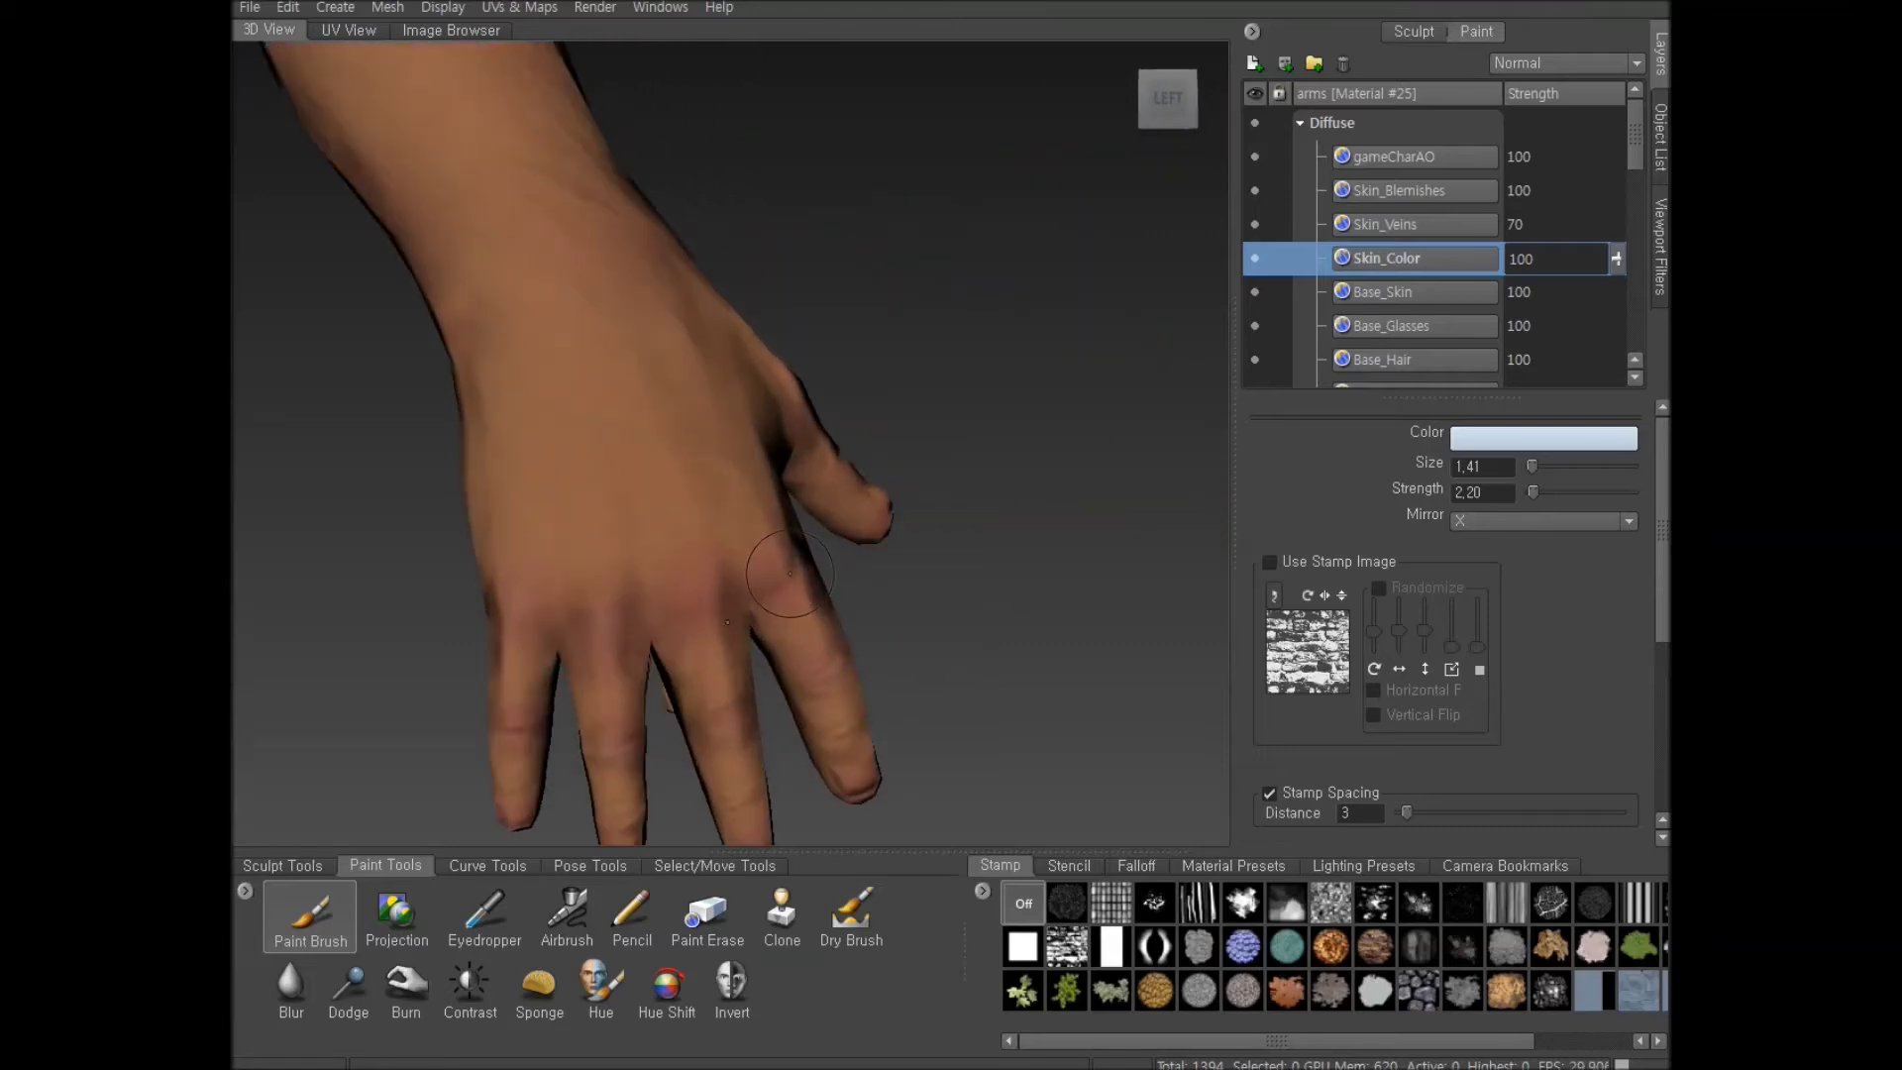
{"action": "left_click_drag", "start_coordinate": [703, 609], "coordinate": [723, 607]}
{"action": "scroll", "coordinate": [753, 609], "scroll_direction": "down", "scroll_amount": 3}
{"action": "middle_click_drag", "start_coordinate": [733, 595], "coordinate": [723, 584]}
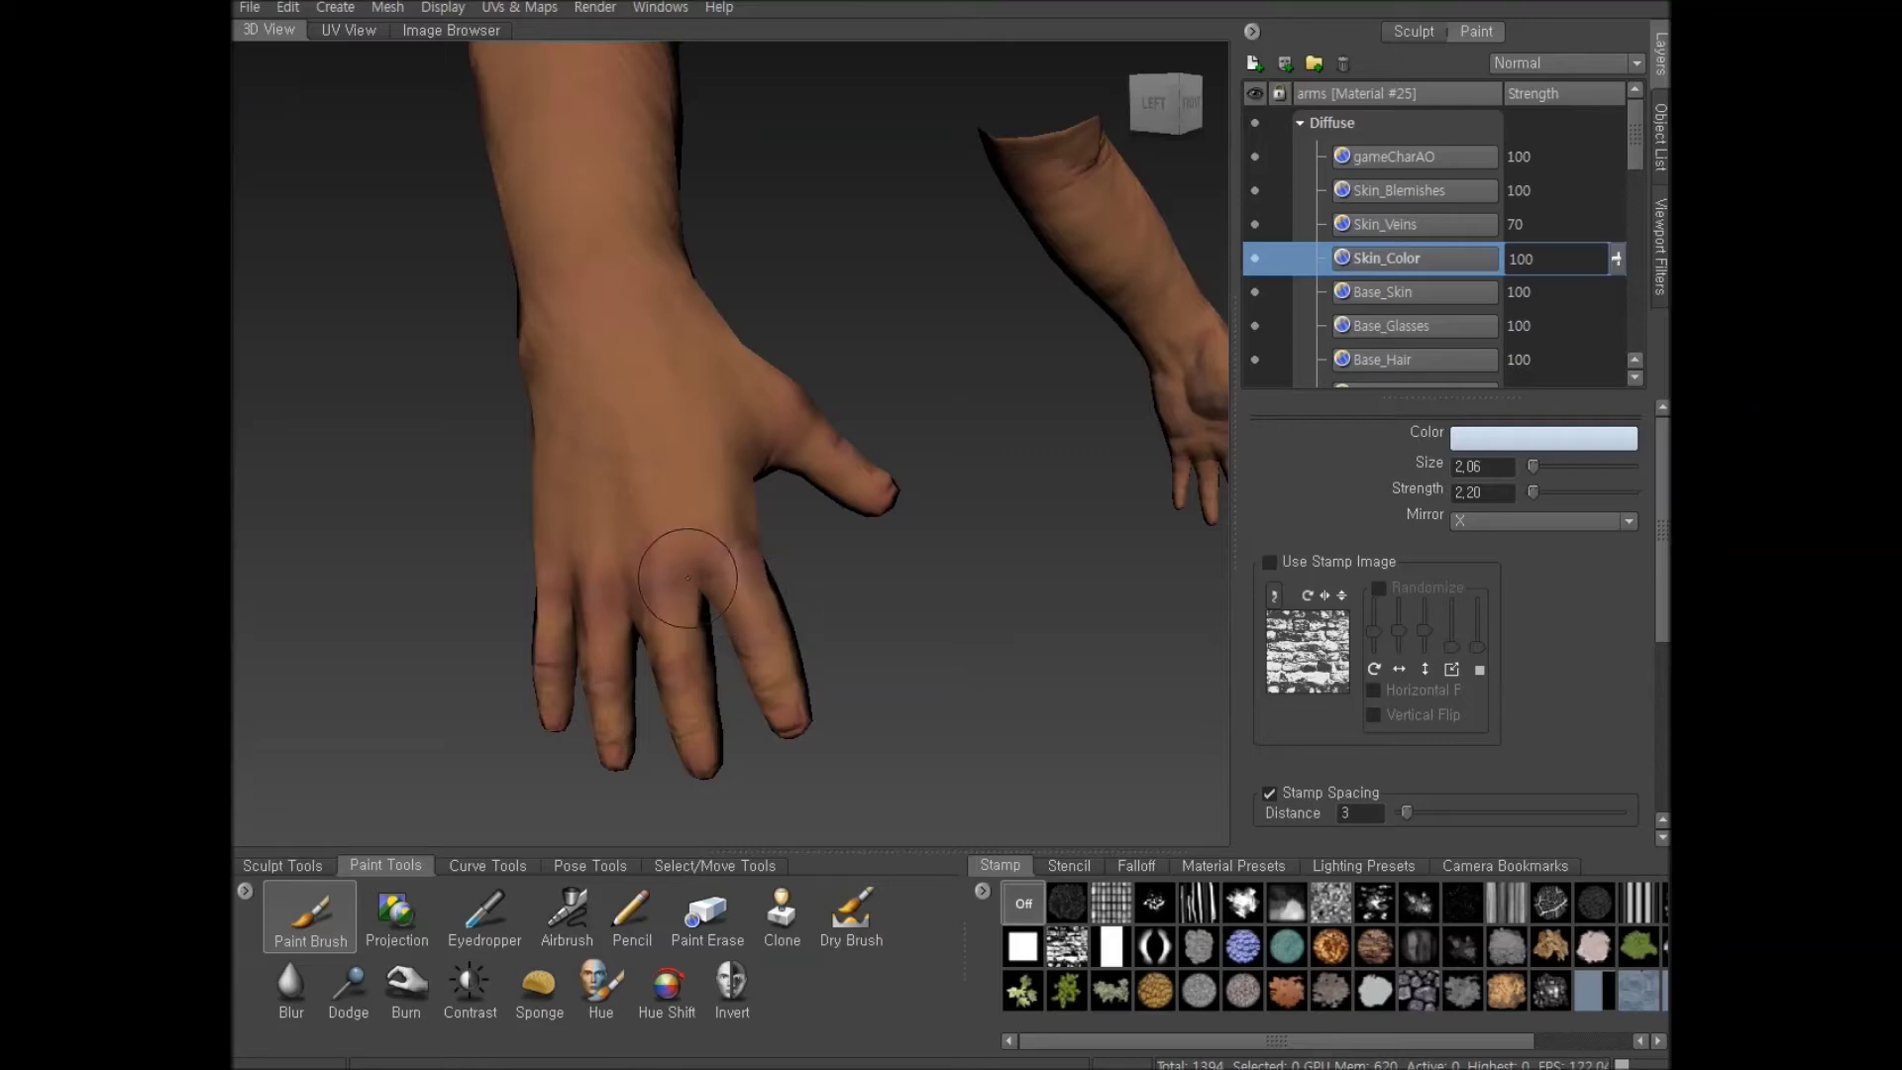
{"action": "middle_click_drag", "start_coordinate": [673, 585], "coordinate": [790, 583]}
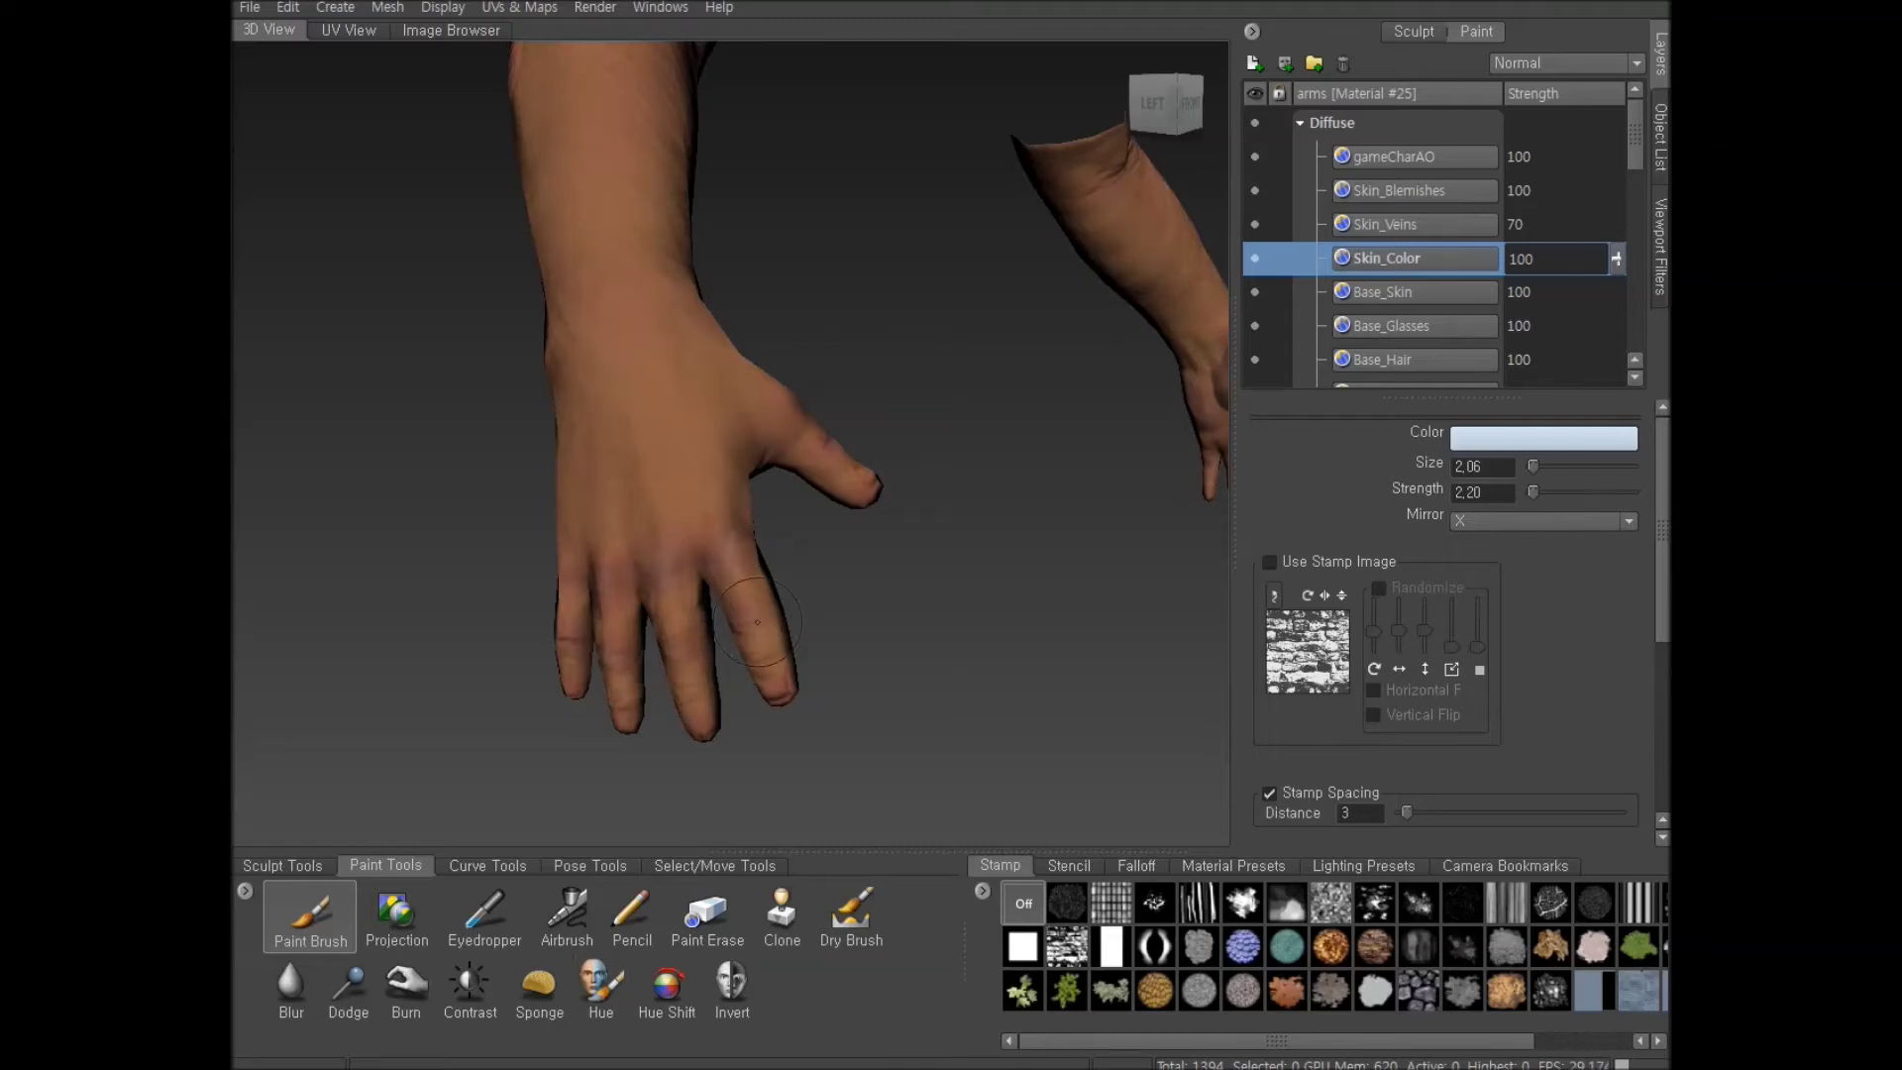
Brush faint pale blue across the inner wrist and the heel of the palm with brush size about 1.85
{"action": "mouse_move", "coordinate": [902, 579]}
{"action": "middle_mouse_down"}
{"action": "mouse_move", "coordinate": [918, 425]}
{"action": "mouse_move", "coordinate": [870, 376]}
{"action": "mouse_move", "coordinate": [852, 392]}
{"action": "middle_mouse_up"}
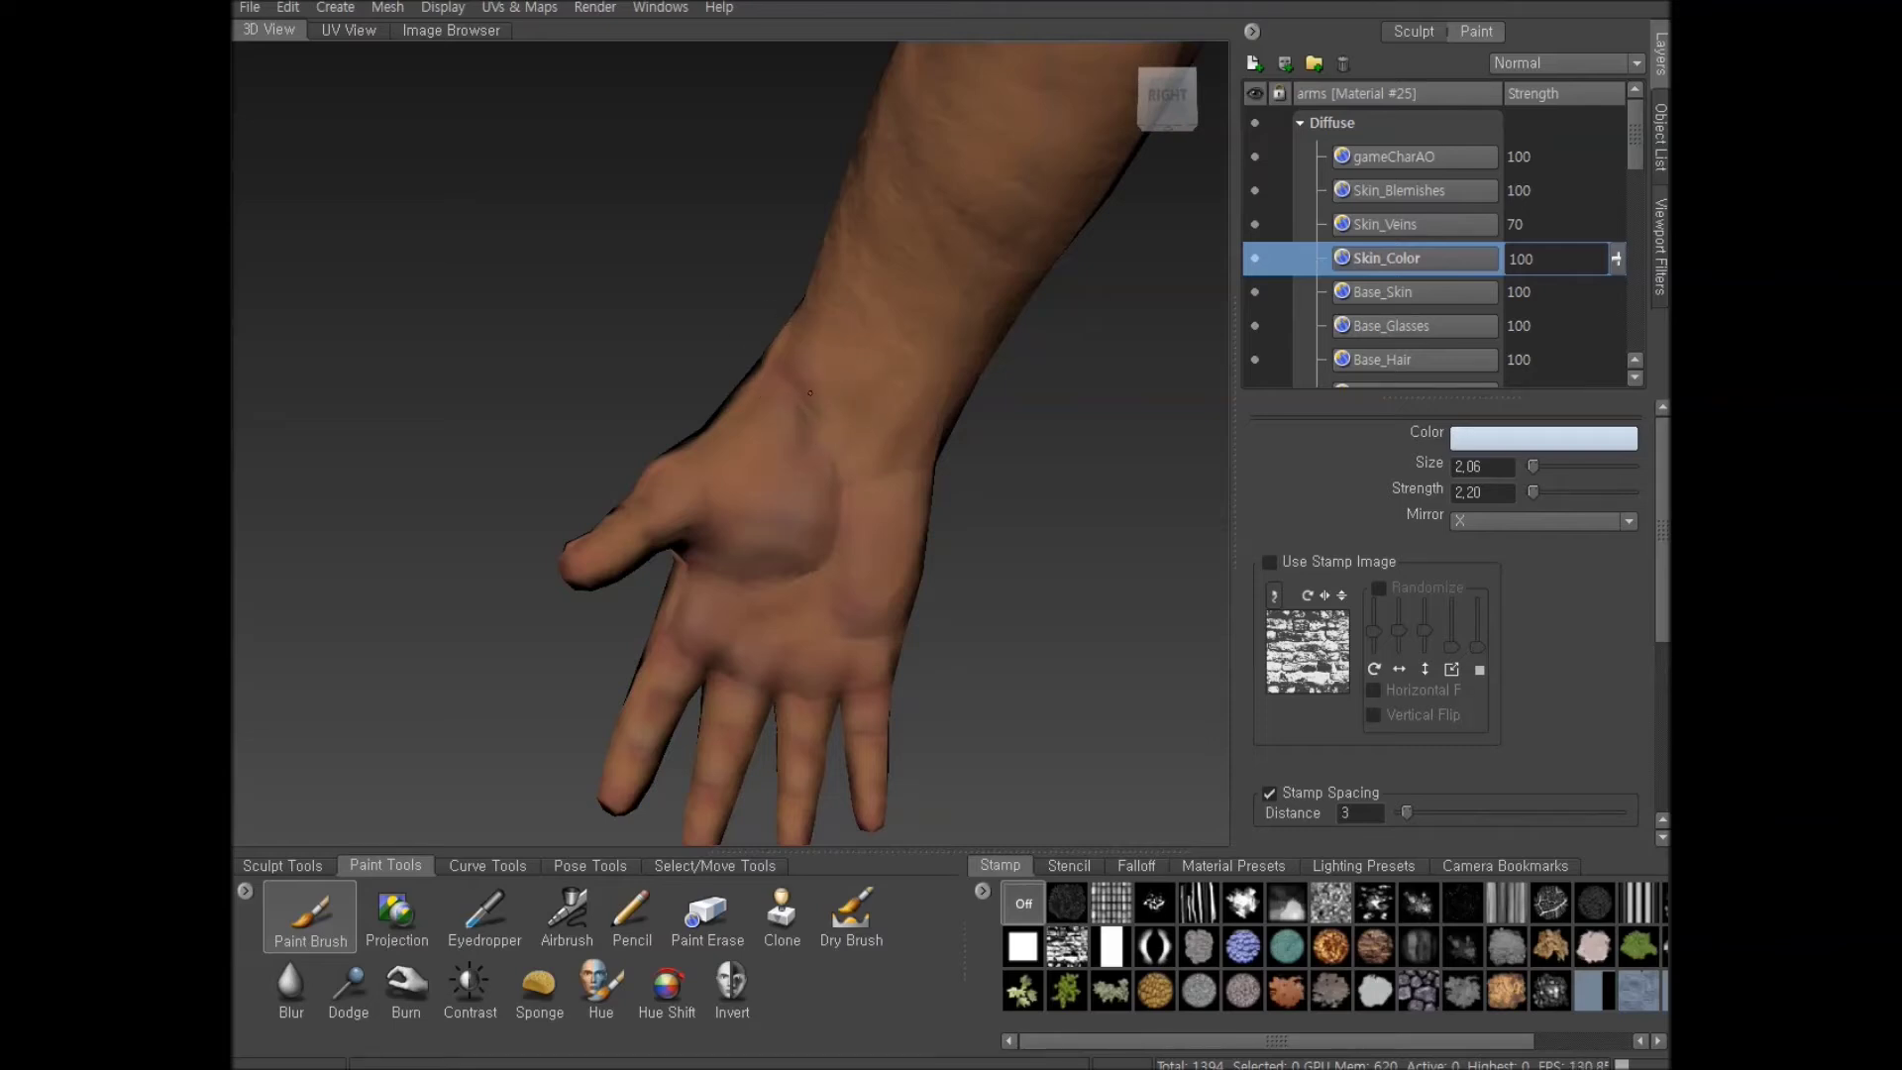
{"action": "mouse_move", "coordinate": [862, 427]}
{"action": "left_mouse_down"}
{"action": "mouse_move", "coordinate": [828, 415]}
{"action": "mouse_move", "coordinate": [834, 566]}
{"action": "left_mouse_up"}
{"action": "mouse_move", "coordinate": [951, 552]}
{"action": "left_mouse_down", "text": "alt"}
{"action": "mouse_move", "coordinate": [1045, 545]}
{"action": "mouse_move", "coordinate": [898, 532]}
{"action": "left_mouse_up", "text": "alt"}
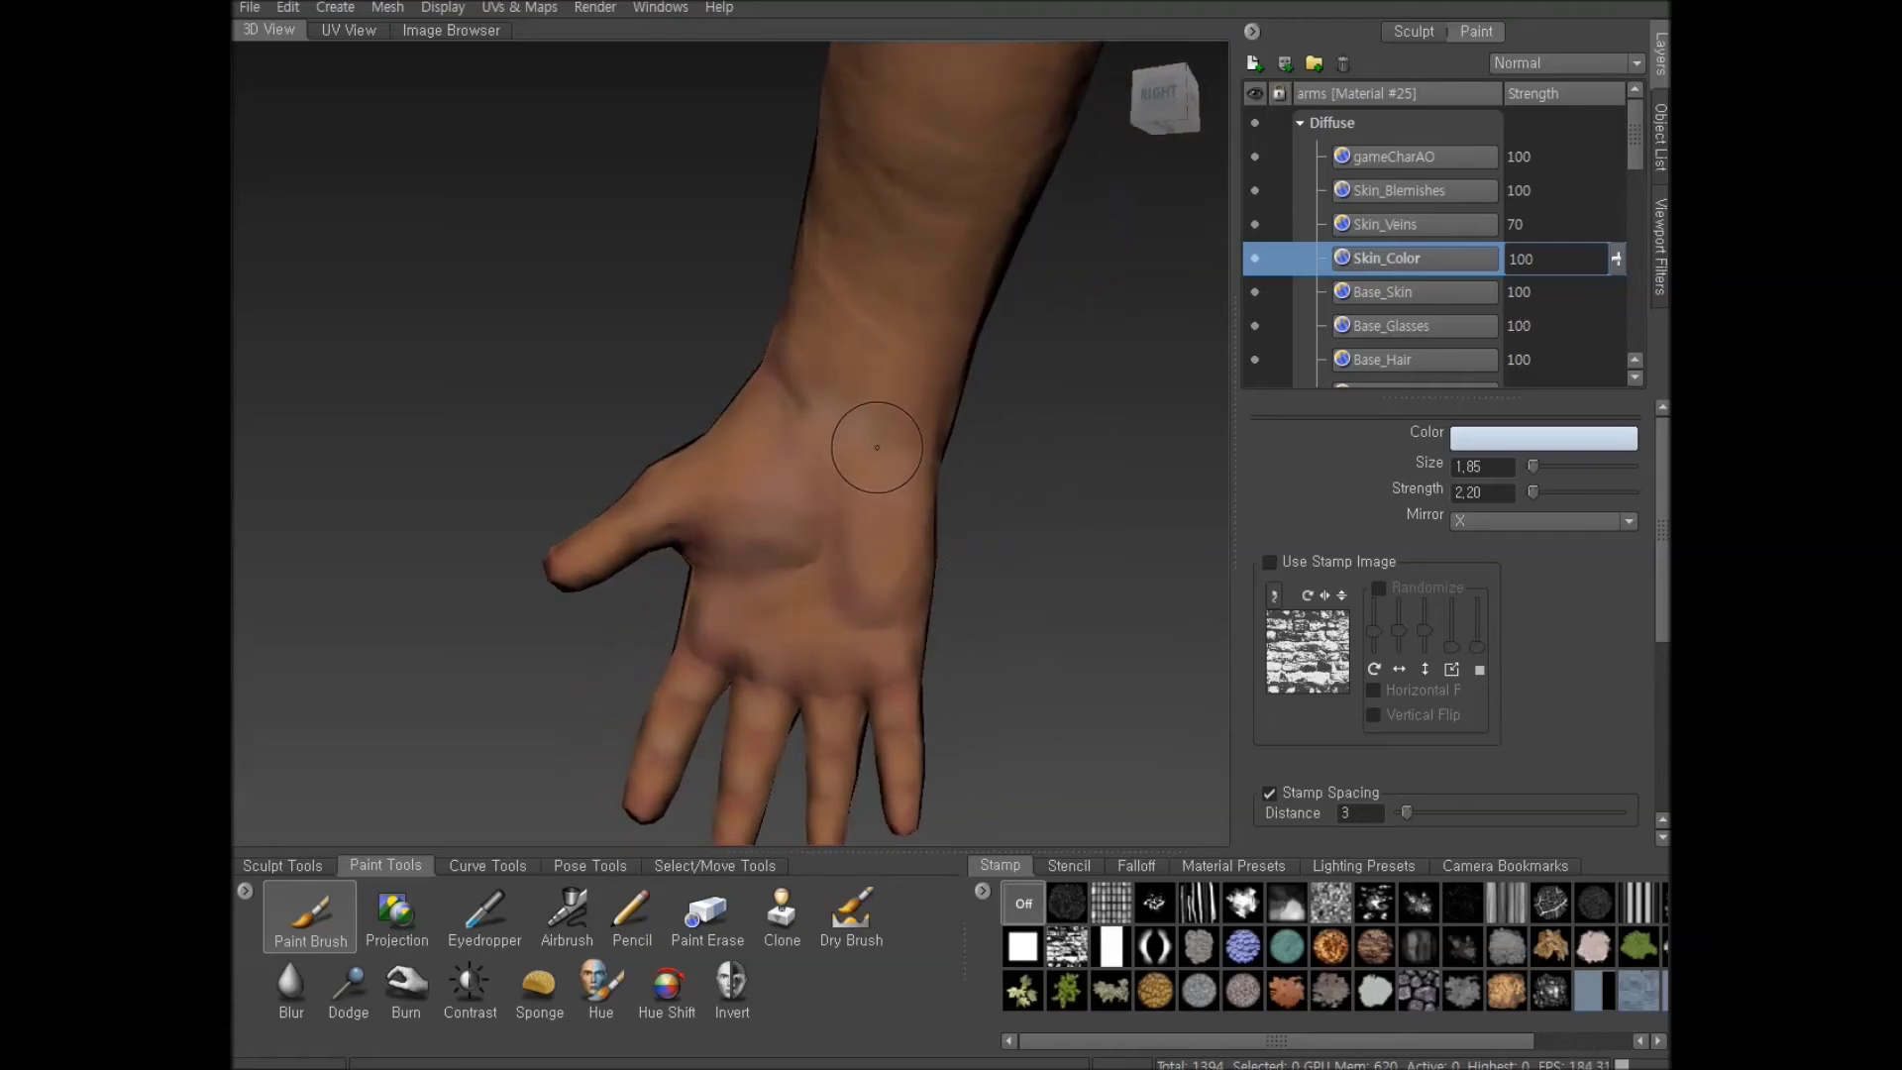
{"action": "left_click_drag", "start_coordinate": [876, 445], "coordinate": [868, 445]}
Reduce the Paint Brush size to 1.21 and brush pale blue onto the palm pads below the fingers
{"action": "key", "text": "bracketleft"}
{"action": "middle_click_drag", "start_coordinate": [898, 734], "coordinate": [955, 670]}
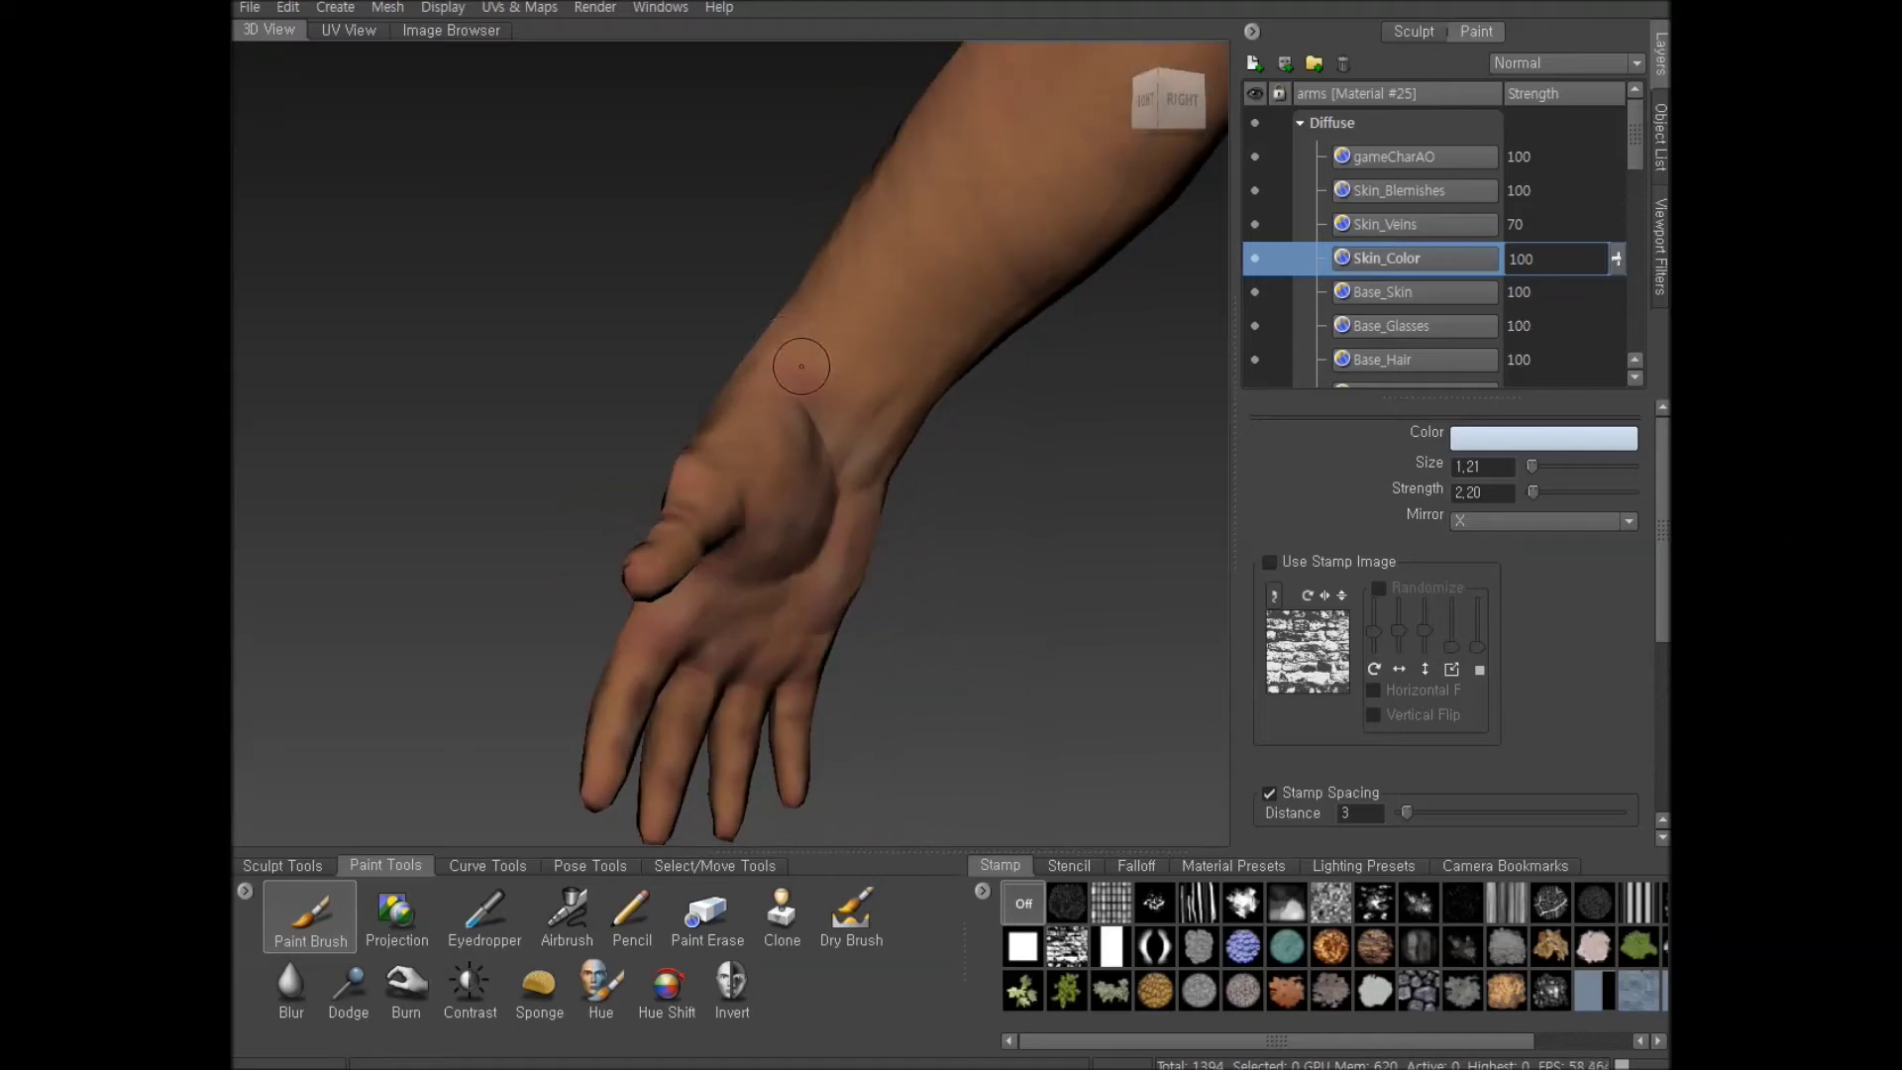
{"action": "mouse_move", "coordinate": [860, 435]}
{"action": "left_mouse_down", "text": "alt"}
{"action": "mouse_move", "coordinate": [819, 432]}
{"action": "mouse_move", "coordinate": [897, 481]}
{"action": "mouse_move", "coordinate": [877, 509]}
{"action": "left_mouse_up", "text": "alt"}
{"action": "mouse_move", "coordinate": [813, 684]}
{"action": "left_mouse_down", "text": "alt"}
{"action": "mouse_move", "coordinate": [762, 716]}
{"action": "mouse_move", "coordinate": [853, 603]}
{"action": "left_mouse_up", "text": "alt"}
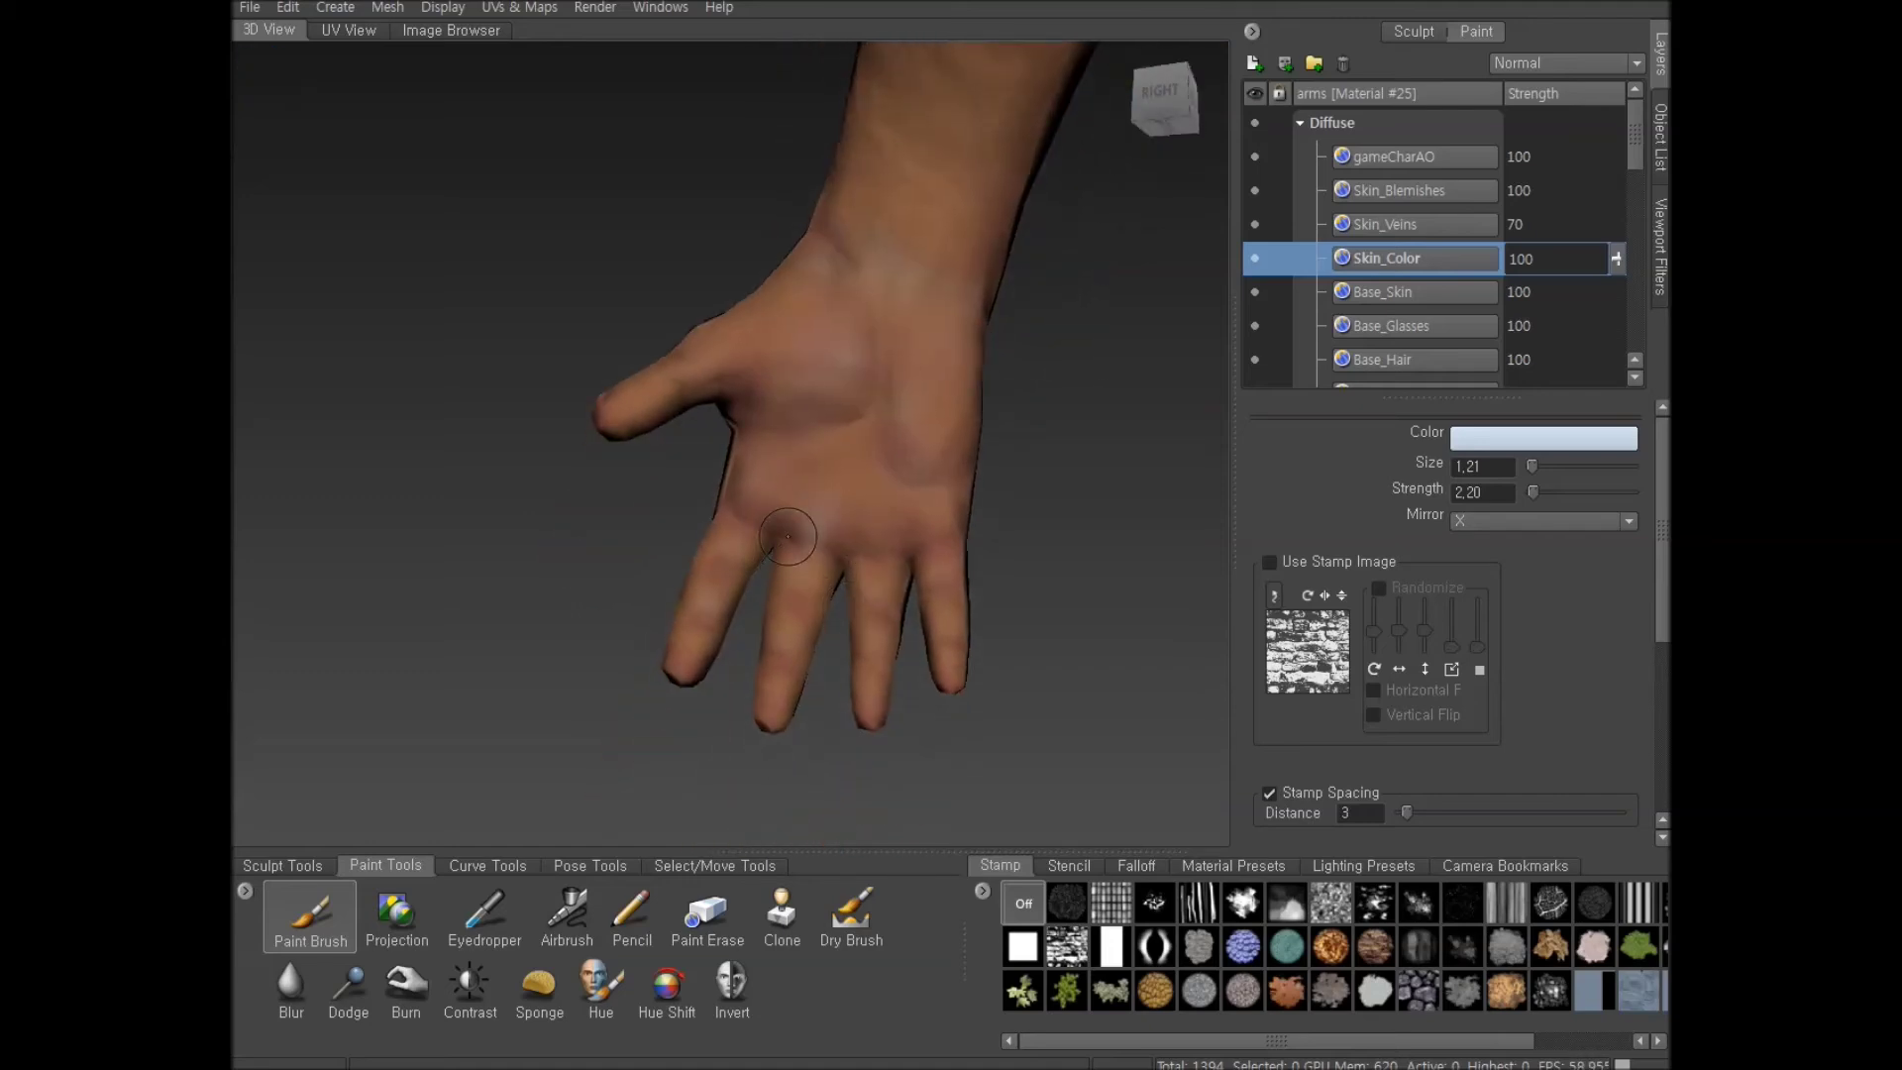
{"action": "scroll", "coordinate": [812, 501], "scroll_direction": "up", "scroll_amount": 3}
{"action": "mouse_move", "coordinate": [851, 507]}
{"action": "left_mouse_down"}
{"action": "mouse_move", "coordinate": [735, 471]}
{"action": "mouse_move", "coordinate": [838, 508]}
{"action": "left_mouse_up"}
{"action": "scroll", "coordinate": [907, 595], "scroll_direction": "down", "scroll_amount": 3}
Set the Paint Brush to size 4.19 and strength 1.10, and brush a light pale blue wash over the palm and inner wrist
{"action": "mouse_move", "coordinate": [875, 645]}
{"action": "left_mouse_down", "text": "alt"}
{"action": "mouse_move", "coordinate": [1001, 639]}
{"action": "mouse_move", "coordinate": [842, 694]}
{"action": "left_mouse_up", "text": "alt"}
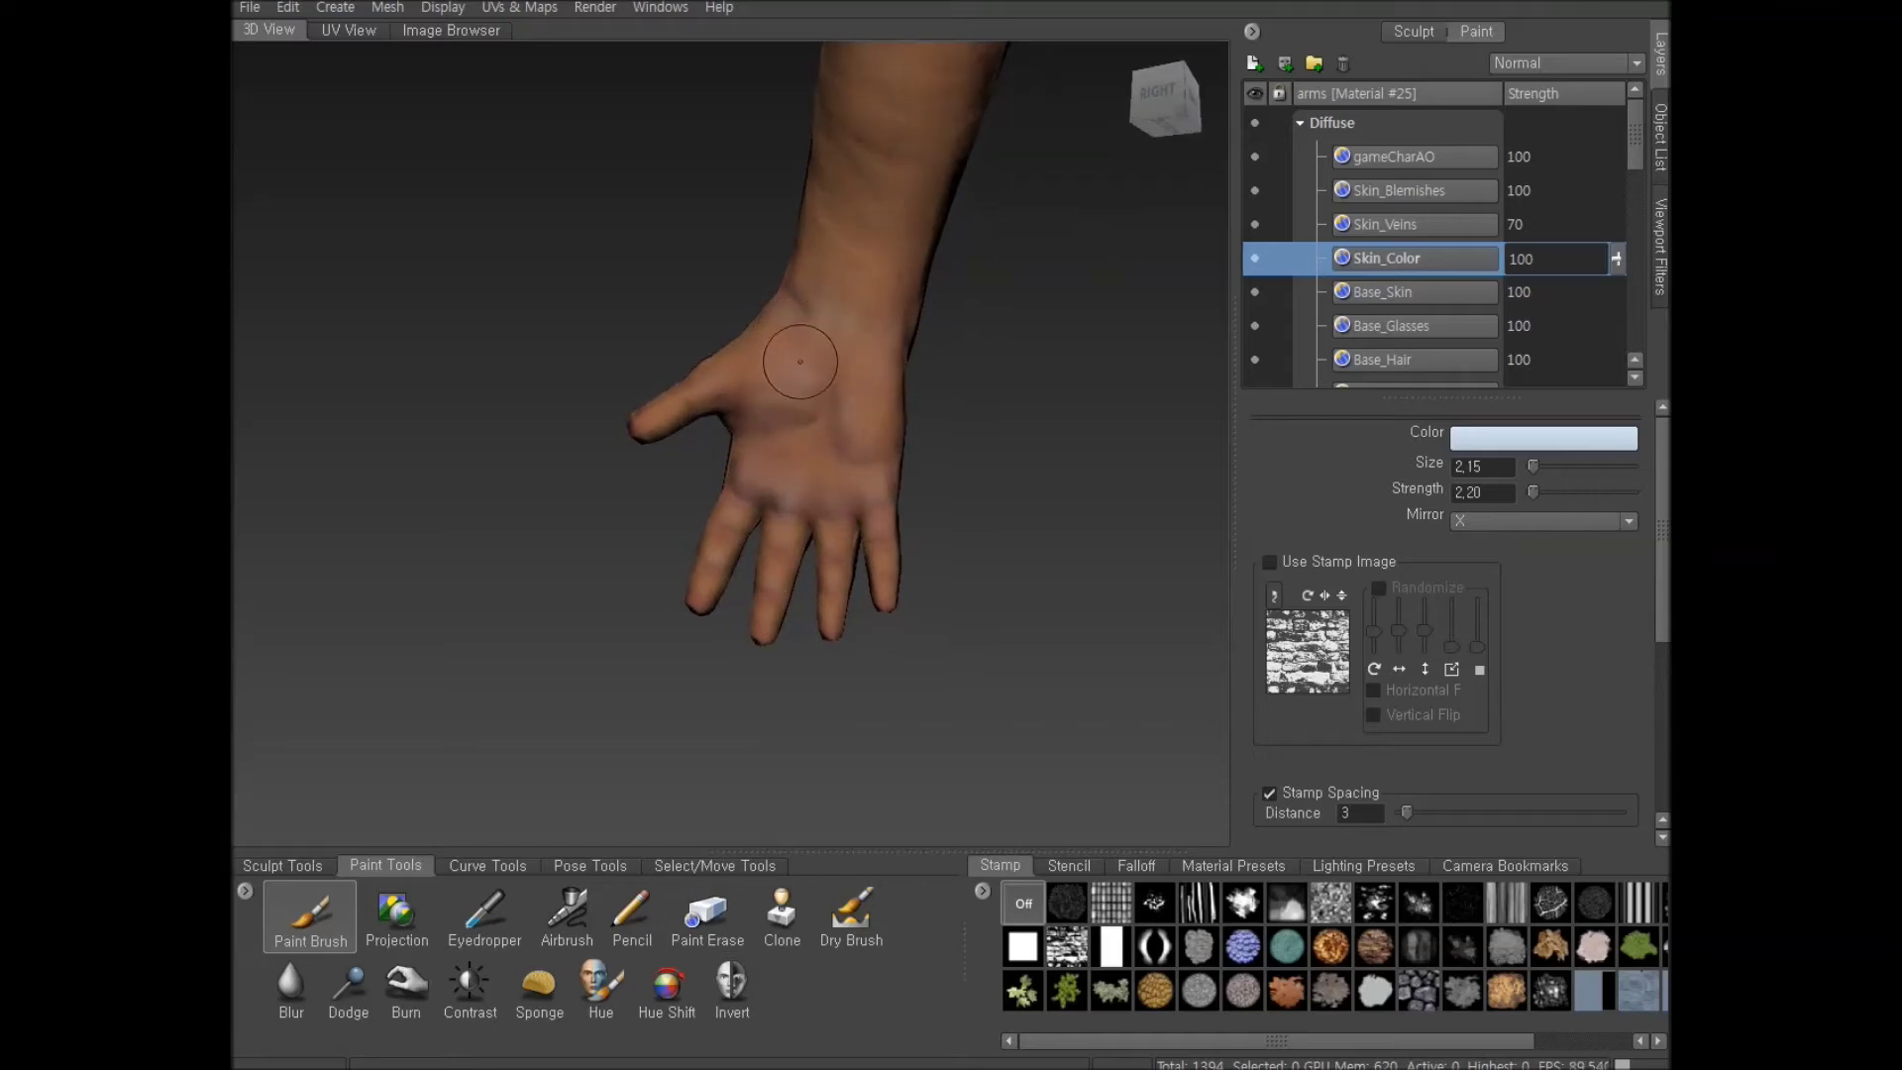
{"action": "left_click_drag", "start_coordinate": [795, 401], "coordinate": [810, 399]}
{"action": "left_click", "coordinate": [1546, 472]}
{"action": "left_click_drag", "start_coordinate": [1534, 493], "coordinate": [1532, 492]}
{"action": "mouse_move", "coordinate": [795, 402]}
{"action": "left_mouse_down"}
{"action": "mouse_move", "coordinate": [853, 307]}
{"action": "mouse_move", "coordinate": [834, 301]}
{"action": "mouse_move", "coordinate": [847, 278]}
{"action": "left_mouse_up"}
{"action": "mouse_move", "coordinate": [899, 428]}
{"action": "left_mouse_down"}
{"action": "mouse_move", "coordinate": [870, 464]}
{"action": "mouse_move", "coordinate": [822, 448]}
{"action": "mouse_move", "coordinate": [841, 319]}
{"action": "left_mouse_up"}
{"action": "right_click_drag", "start_coordinate": [1044, 455], "coordinate": [925, 514], "text": "alt"}
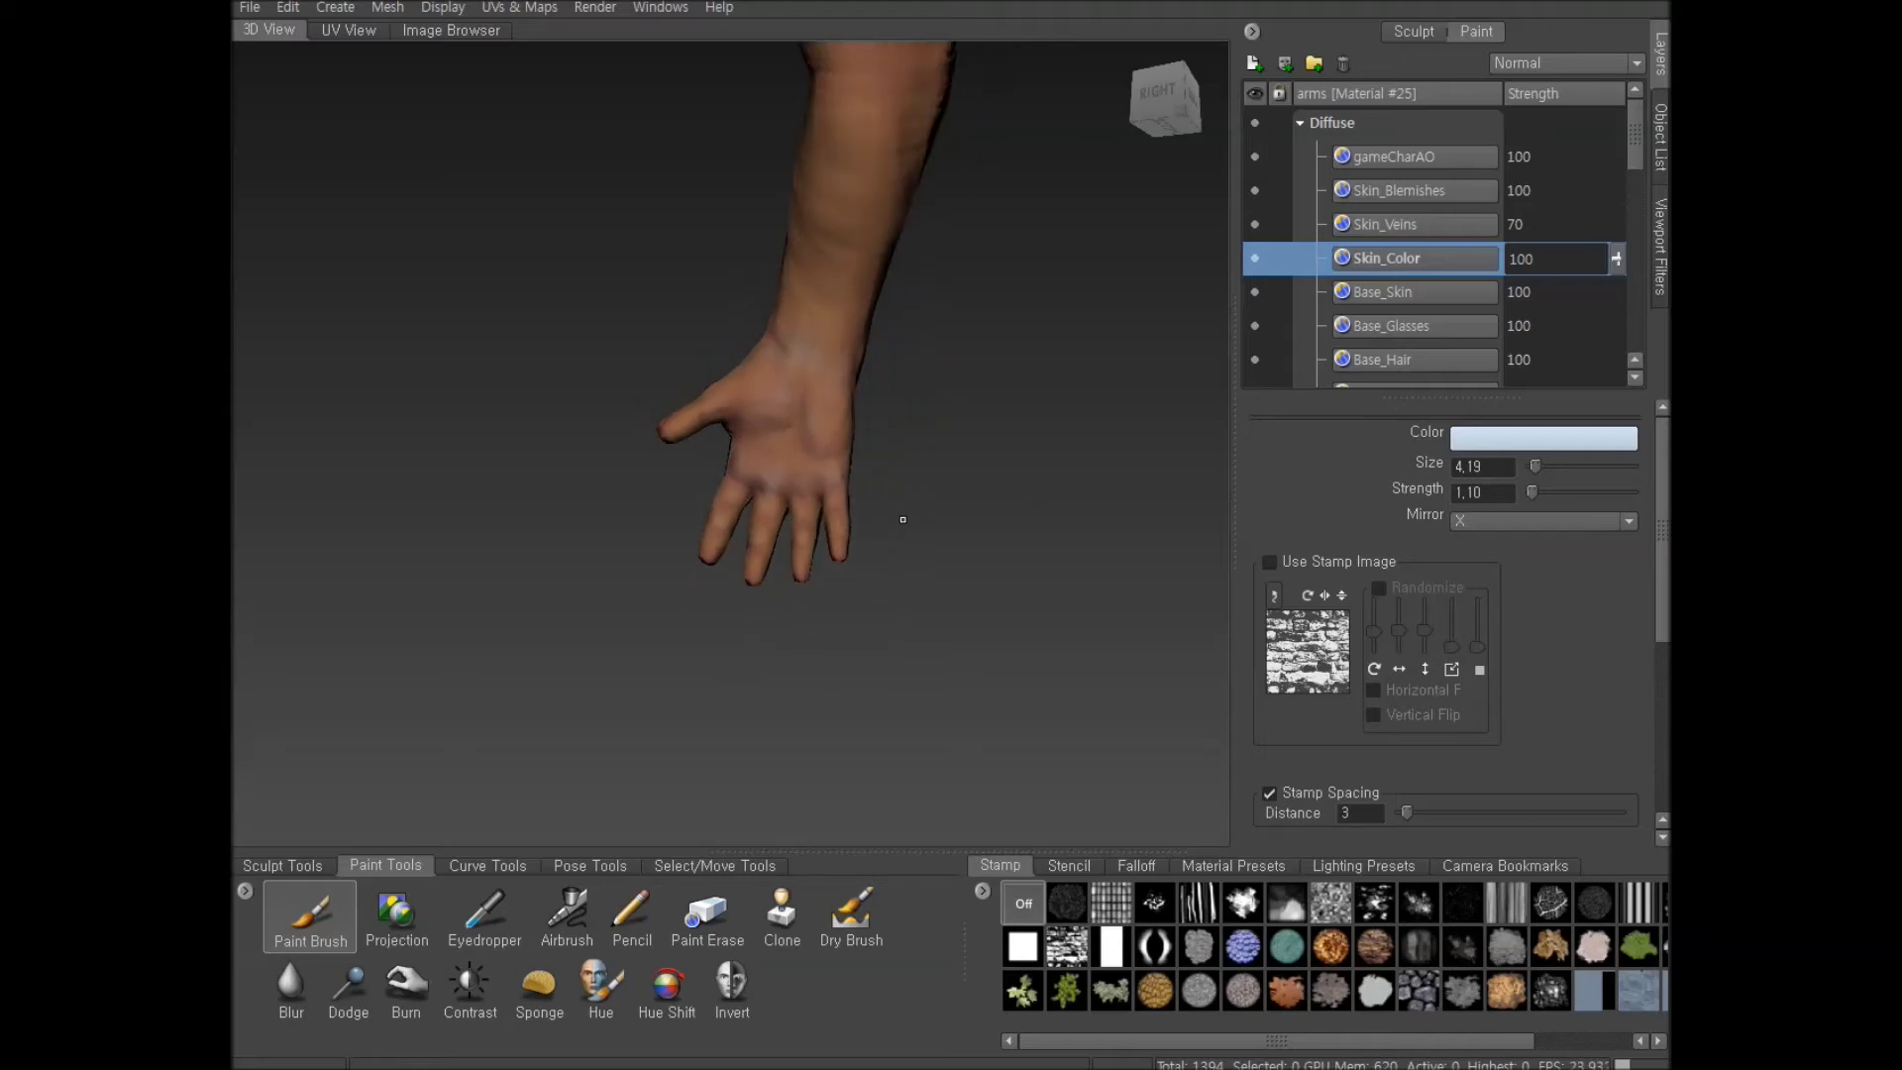
{"action": "left_click_drag", "start_coordinate": [926, 514], "coordinate": [967, 529], "text": "alt"}
{"action": "left_click_drag", "start_coordinate": [822, 373], "coordinate": [829, 370]}
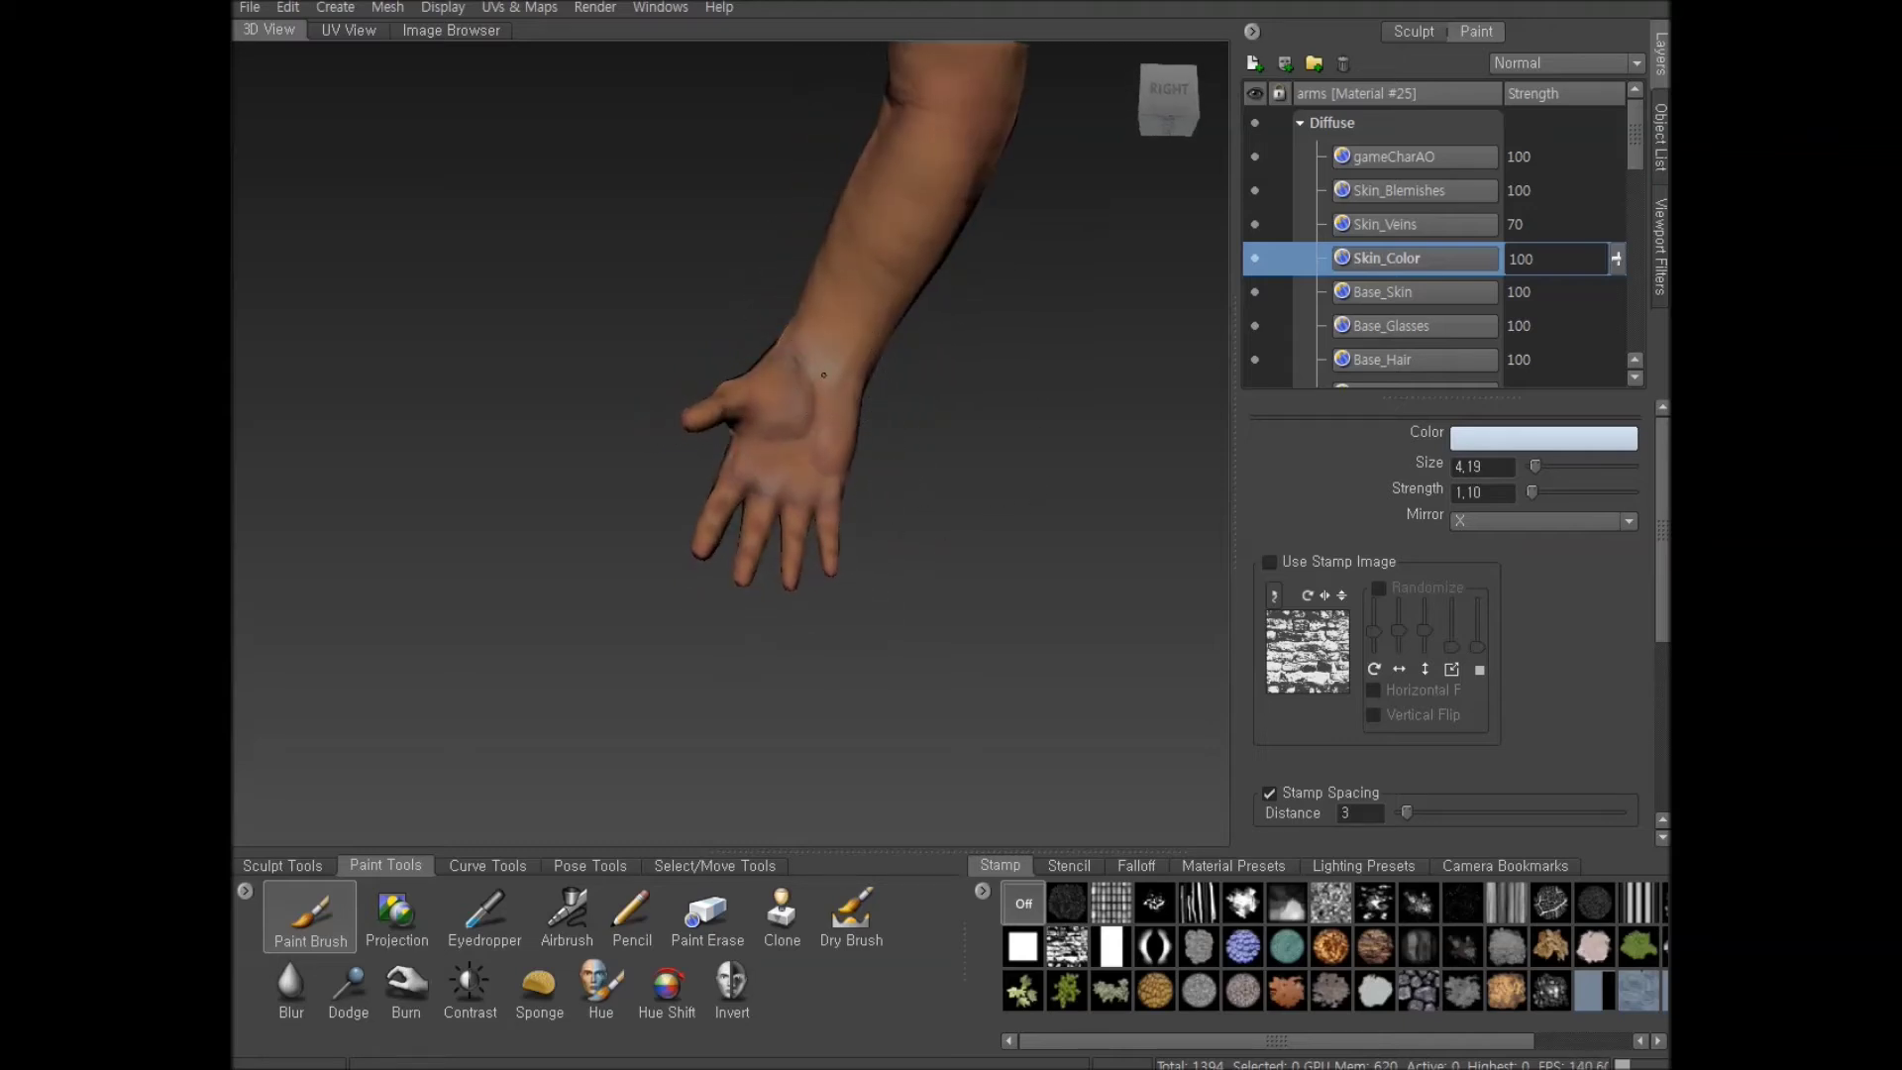
{"action": "right_click_drag", "start_coordinate": [830, 396], "coordinate": [890, 469], "text": "alt"}
{"action": "left_click_drag", "start_coordinate": [890, 469], "coordinate": [868, 495], "text": "alt"}
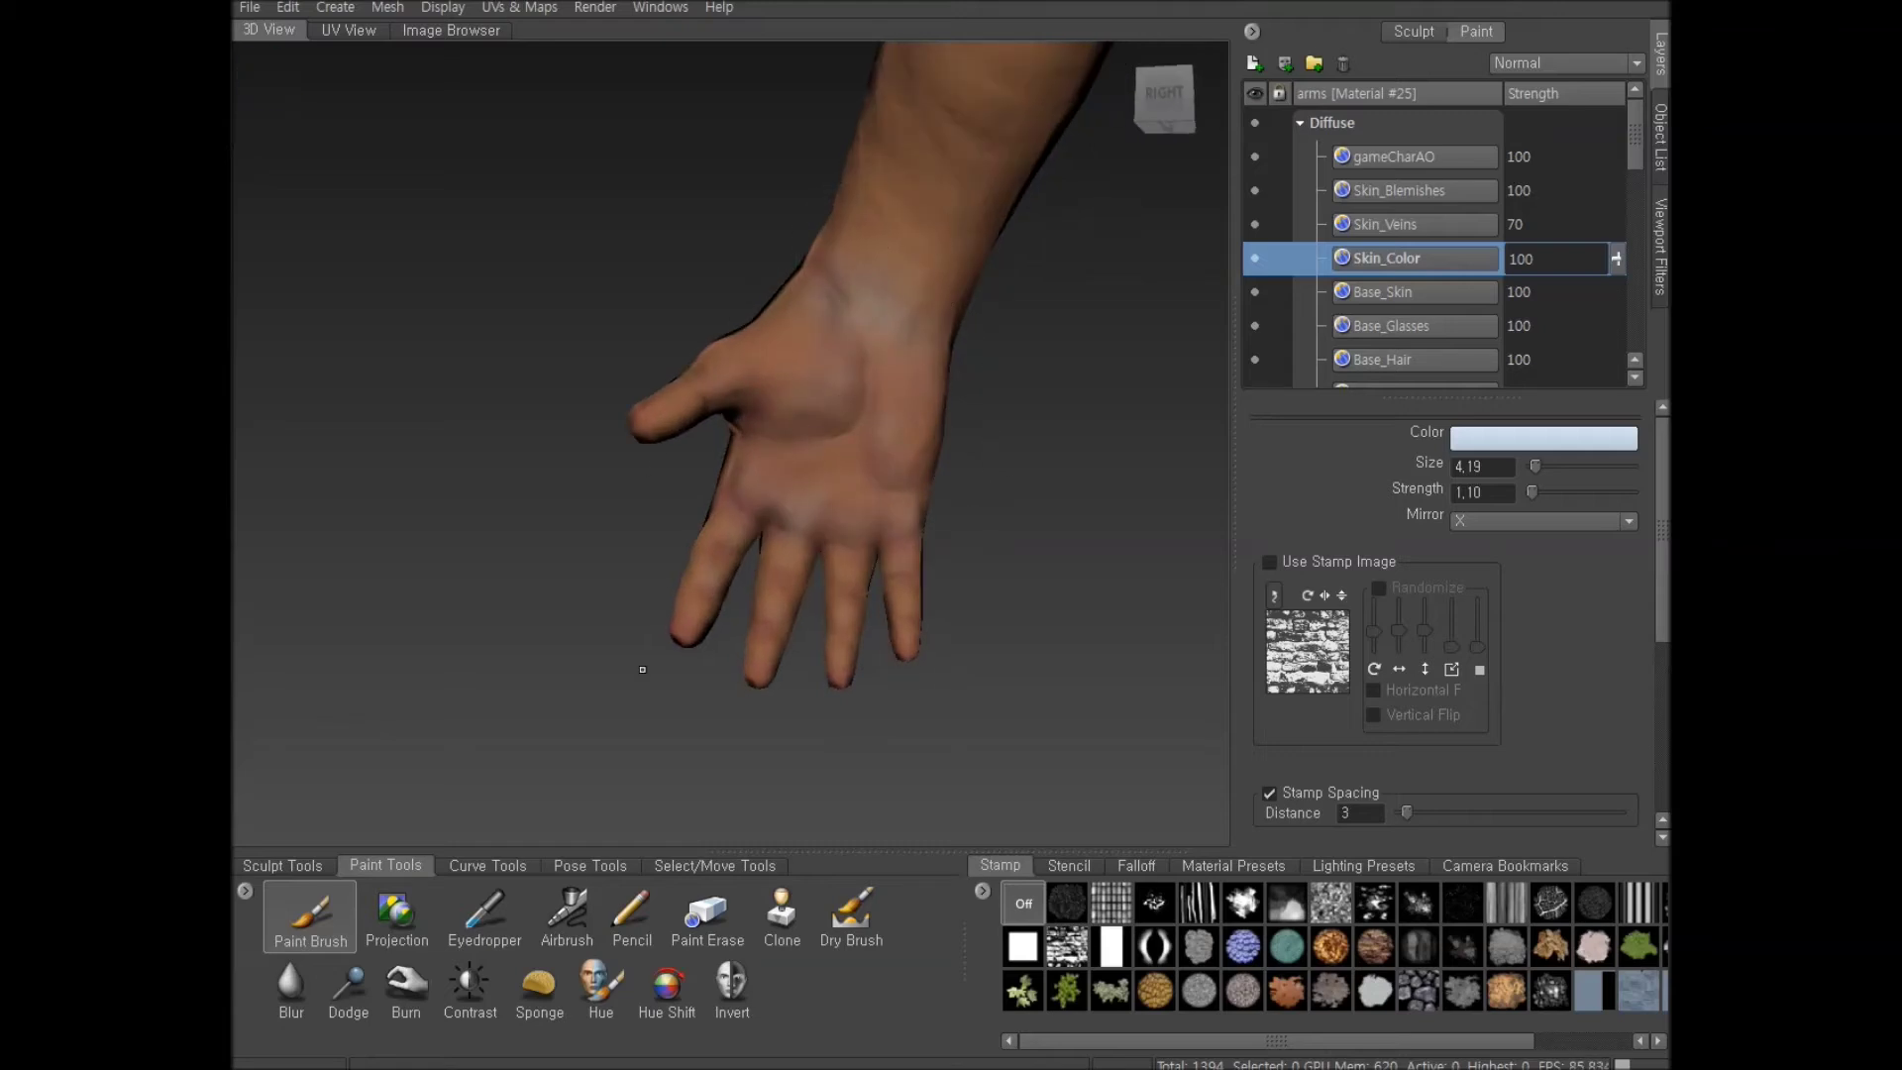
Soften the pale blue on the inner wrist and below the fingers with Paint Erase at reduced strength, and return to the Paint Brush
{"action": "left_click", "coordinate": [720, 937]}
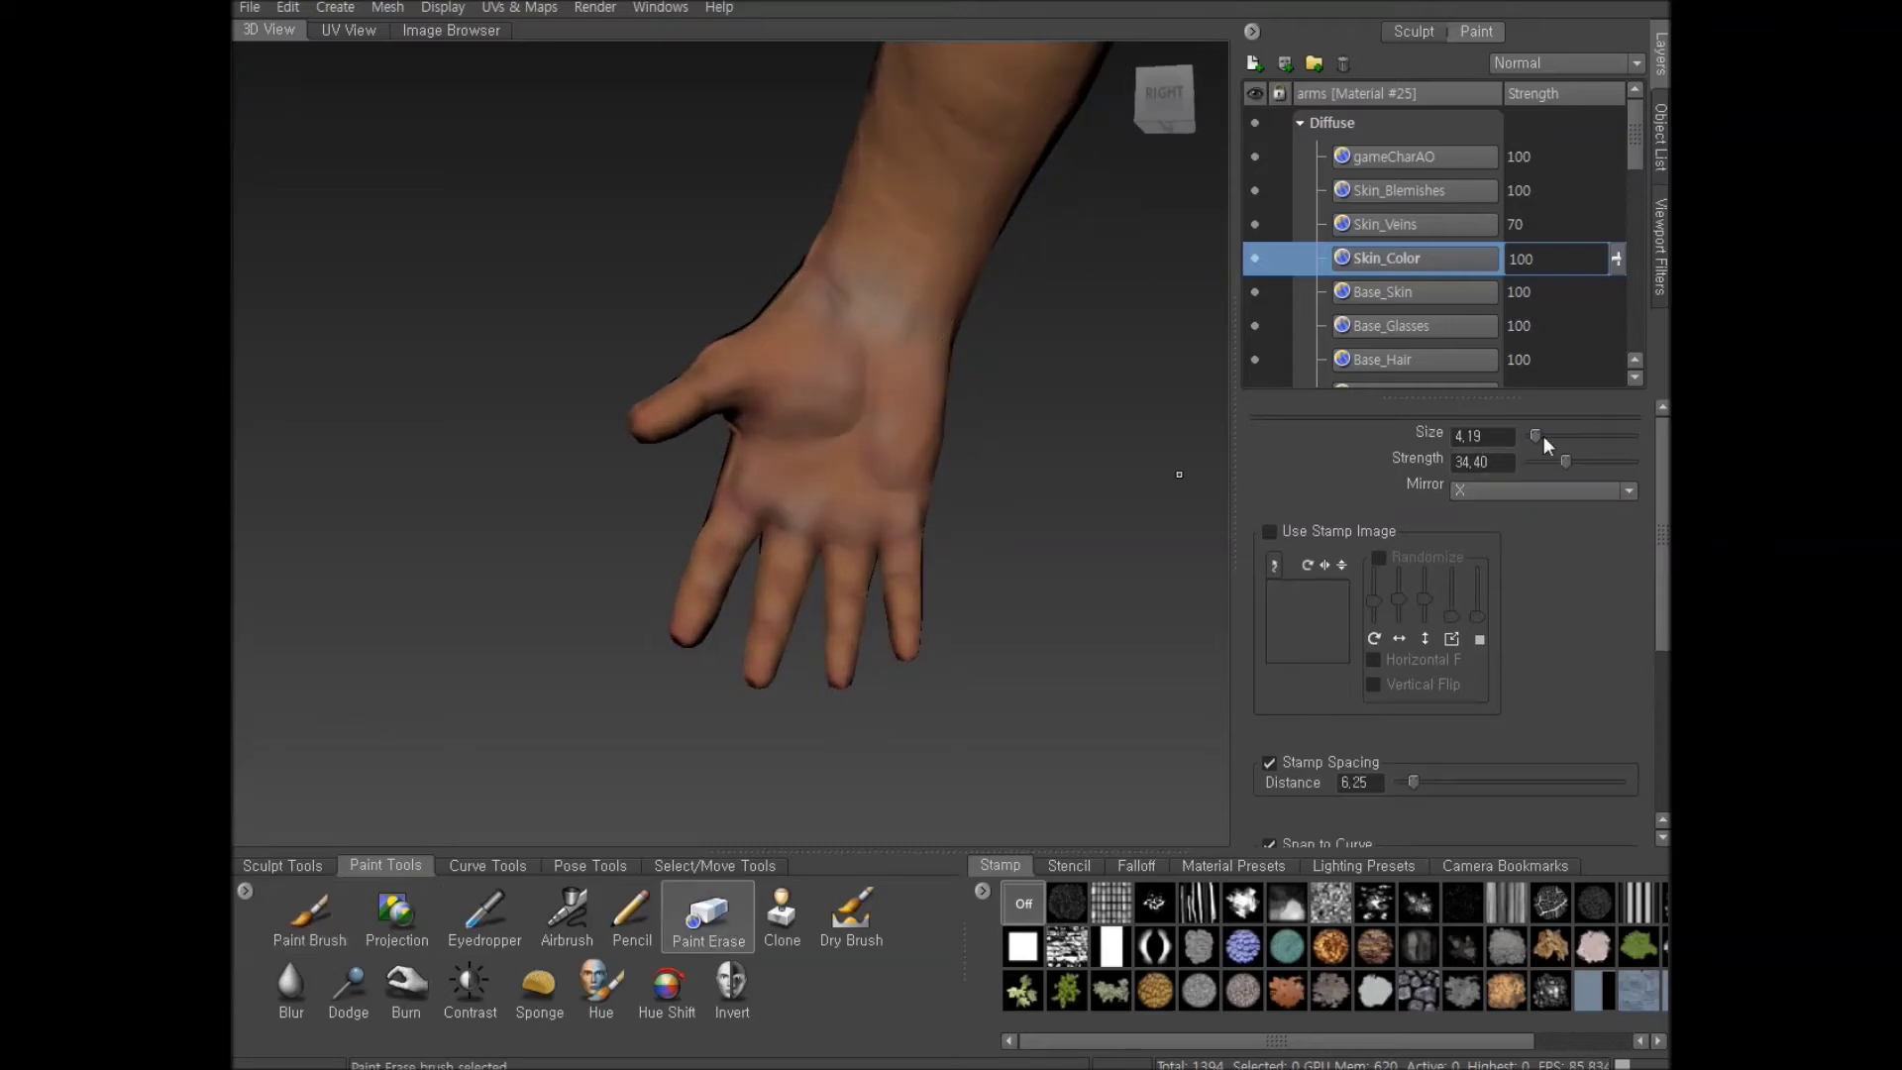
{"action": "left_click_drag", "start_coordinate": [1567, 459], "coordinate": [1538, 459]}
{"action": "mouse_move", "coordinate": [869, 243]}
{"action": "left_mouse_down"}
{"action": "mouse_move", "coordinate": [864, 333]}
{"action": "mouse_move", "coordinate": [864, 283]}
{"action": "mouse_move", "coordinate": [870, 304]}
{"action": "left_mouse_up"}
{"action": "left_click_drag", "start_coordinate": [860, 507], "coordinate": [811, 504]}
{"action": "left_click", "coordinate": [309, 916]}
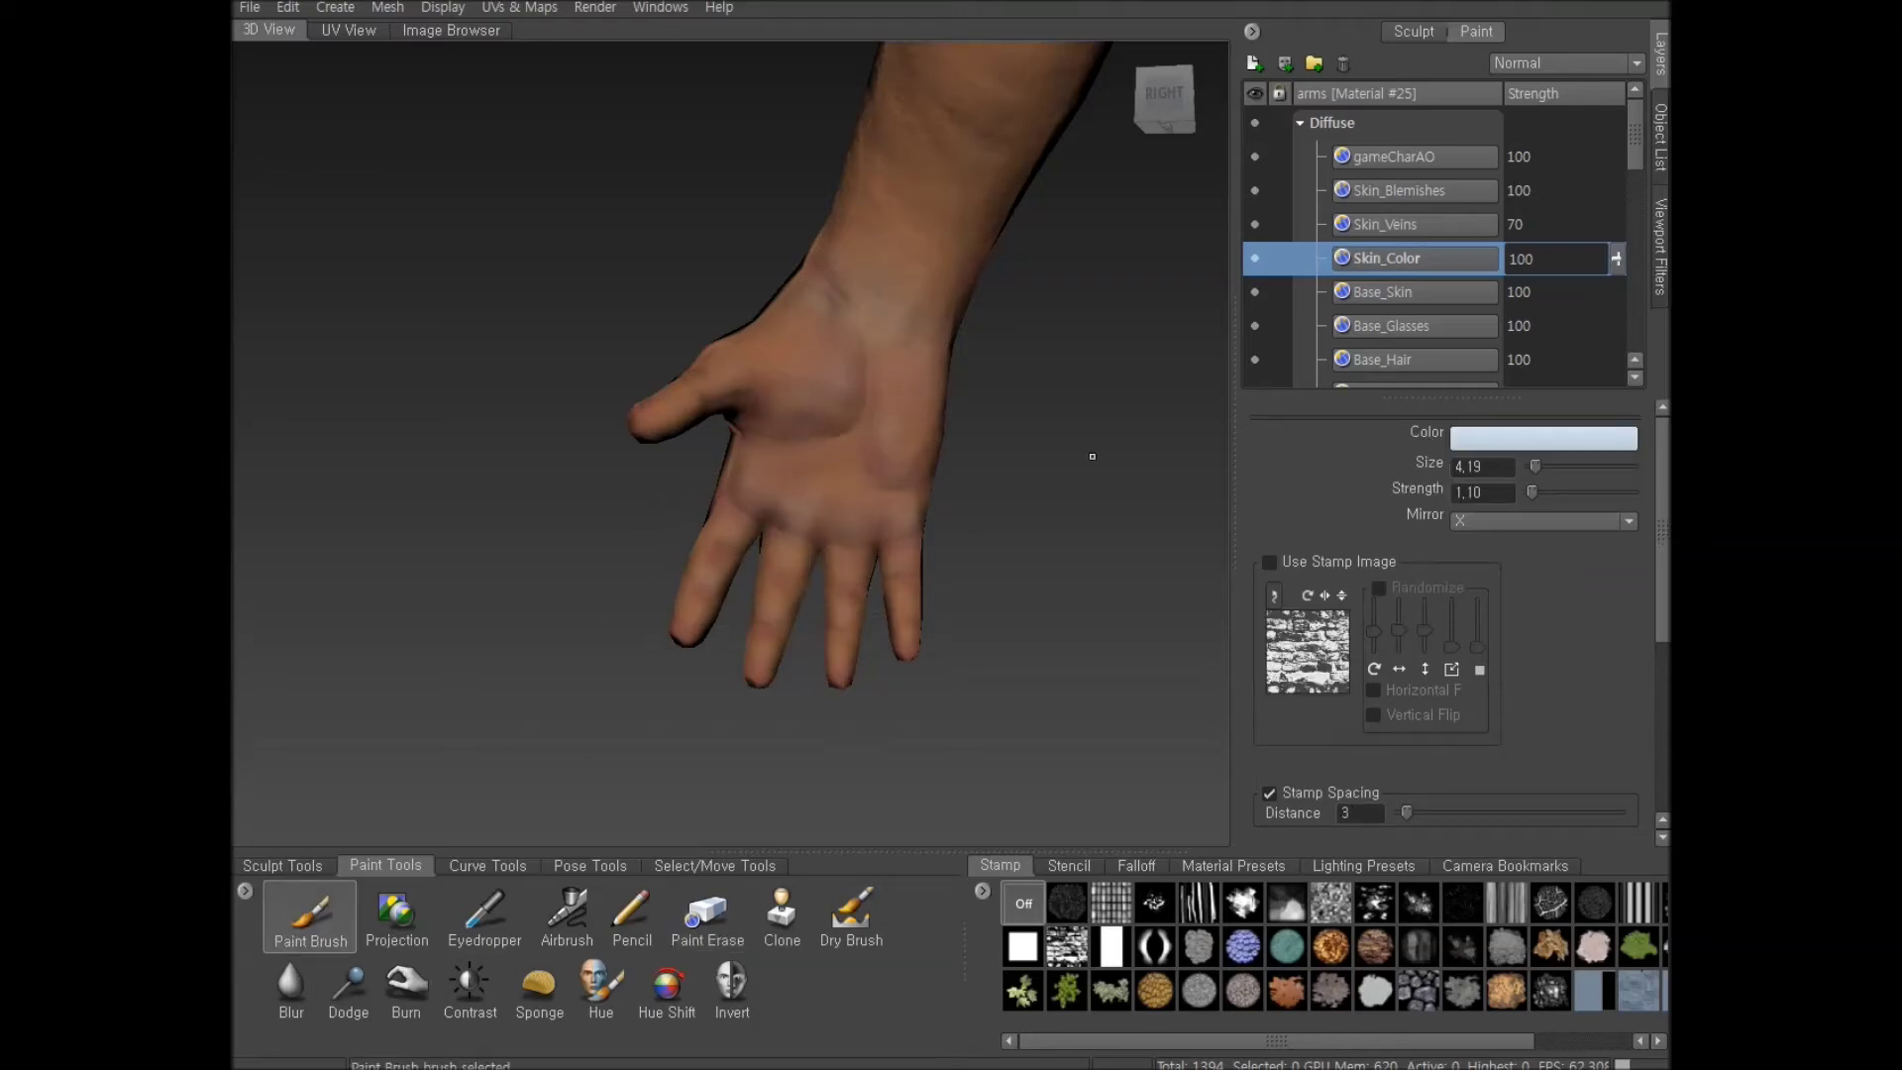
Try pale blue strokes at strength 6.70 on the little-finger side of the palm and undo the last stroke
{"action": "scroll", "coordinate": [968, 531], "scroll_direction": "up", "scroll_amount": 3}
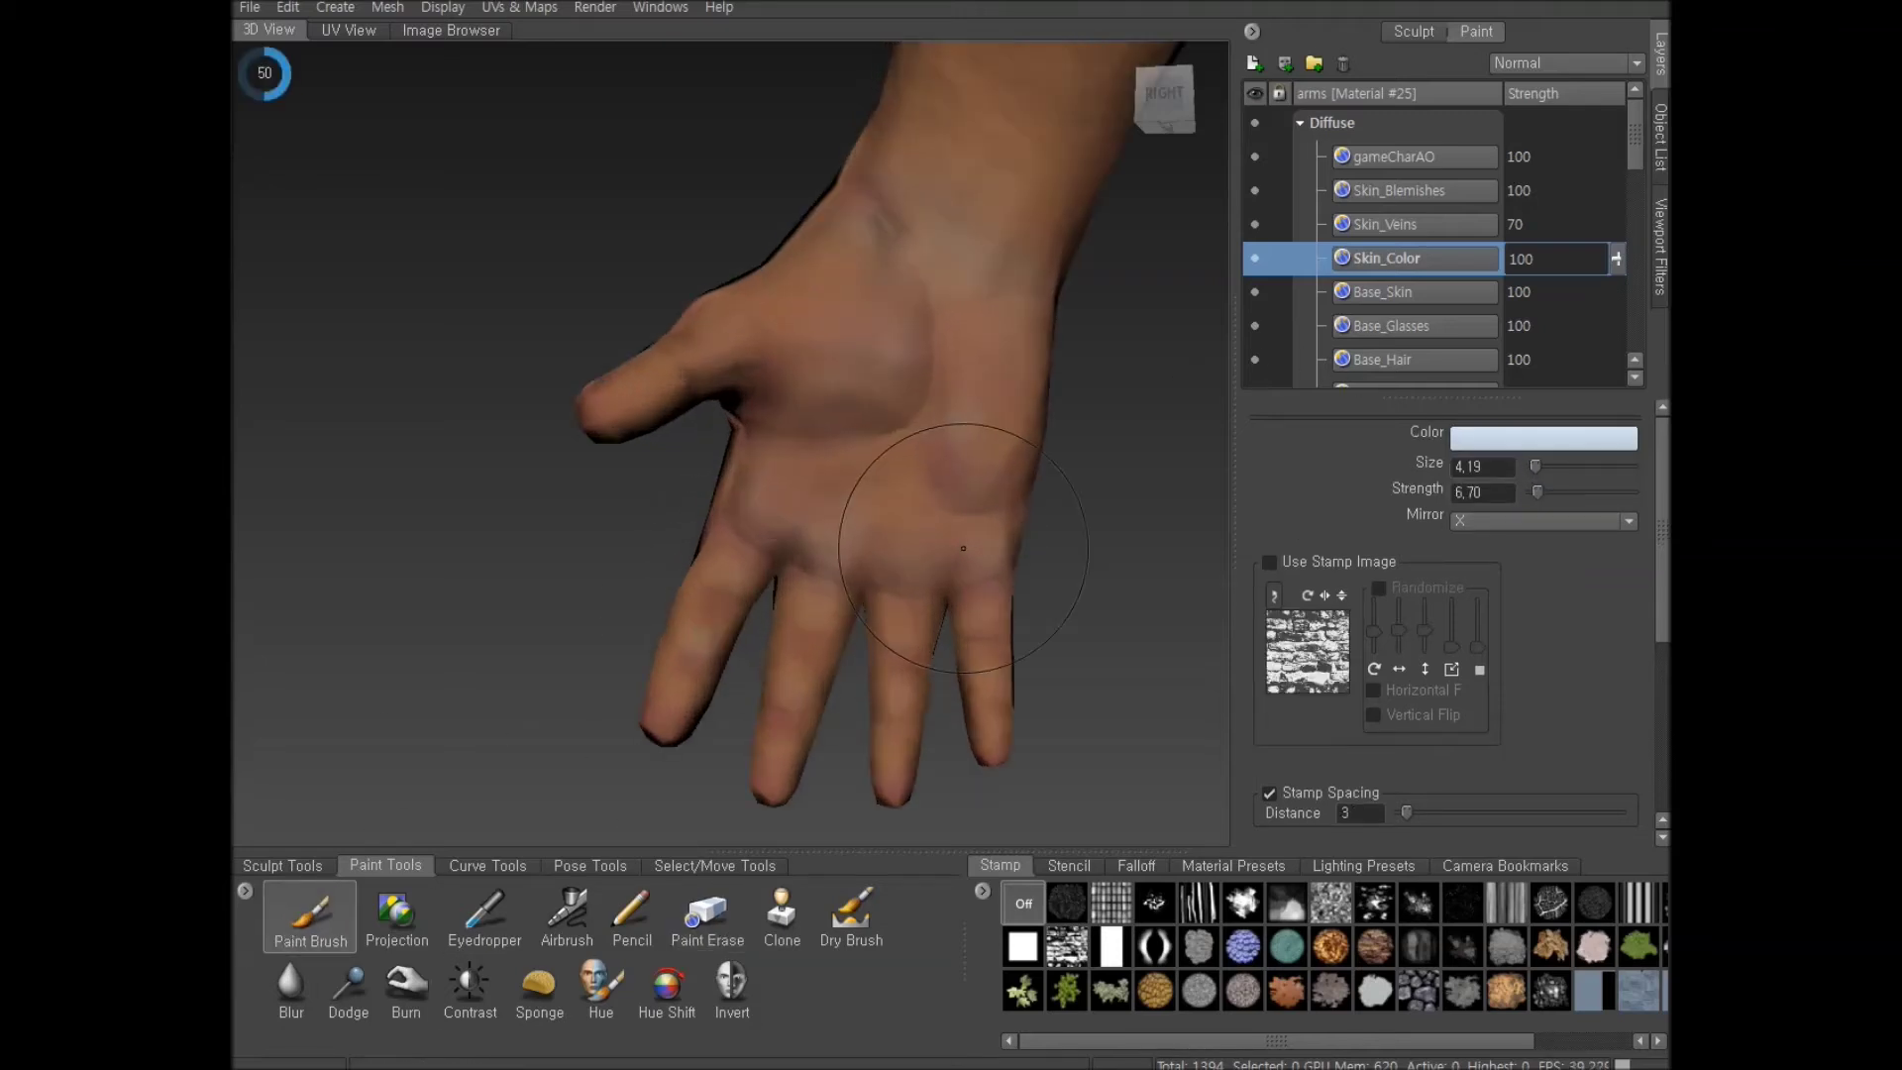
{"action": "mouse_move", "coordinate": [879, 603]}
{"action": "left_mouse_down", "text": "alt"}
{"action": "mouse_move", "coordinate": [792, 610]}
{"action": "mouse_move", "coordinate": [802, 629]}
{"action": "mouse_move", "coordinate": [711, 625]}
{"action": "left_mouse_up", "text": "alt"}
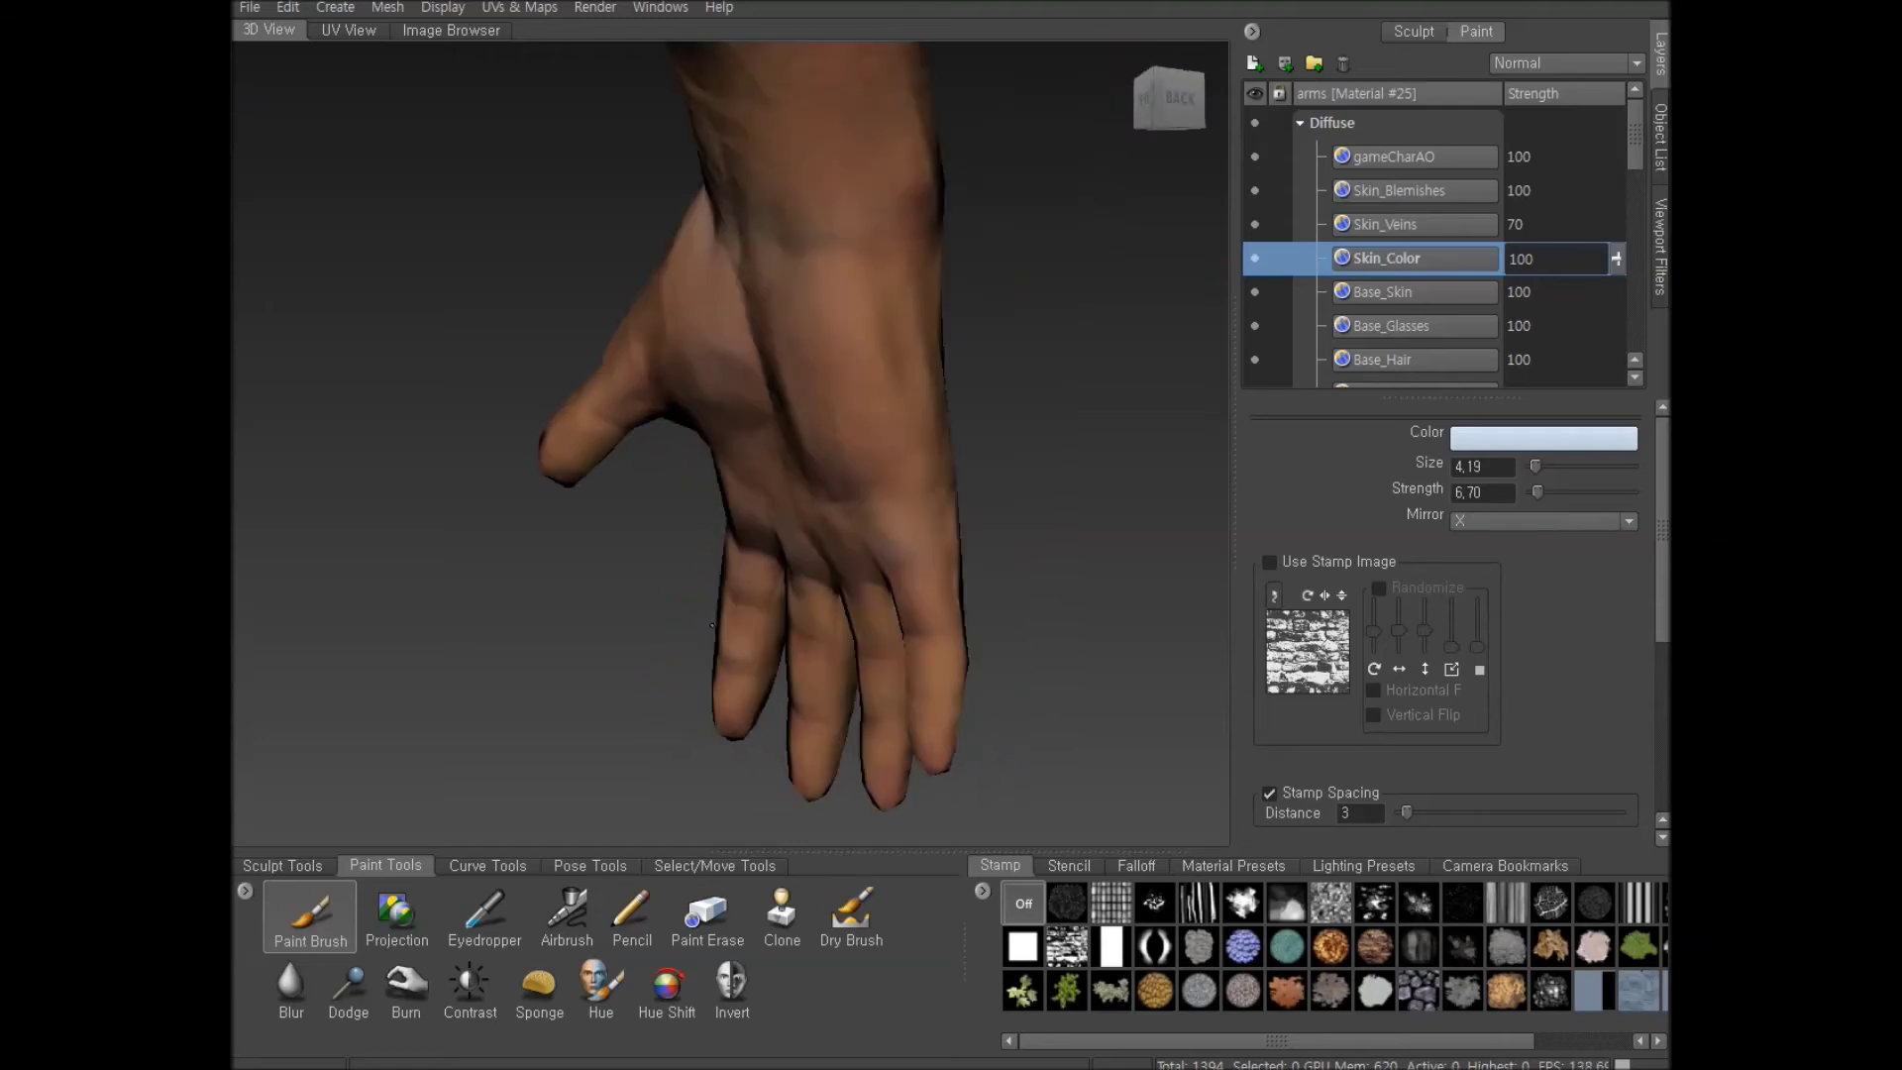
{"action": "left_click_drag", "start_coordinate": [860, 468], "coordinate": [813, 464]}
{"action": "left_click_drag", "start_coordinate": [868, 384], "coordinate": [894, 432]}
{"action": "key", "text": "ctrl+z"}
Set the Paint Brush to strength 2.20 and size 2.14, and brush faint pale blue on the palm below the little finger
{"action": "left_click_drag", "start_coordinate": [1537, 495], "coordinate": [1531, 494]}
{"action": "mouse_move", "coordinate": [943, 448]}
{"action": "left_mouse_down"}
{"action": "mouse_move", "coordinate": [885, 419]}
{"action": "mouse_move", "coordinate": [981, 480]}
{"action": "mouse_move", "coordinate": [930, 459]}
{"action": "mouse_move", "coordinate": [942, 513]}
{"action": "mouse_move", "coordinate": [918, 531]}
{"action": "left_mouse_up"}
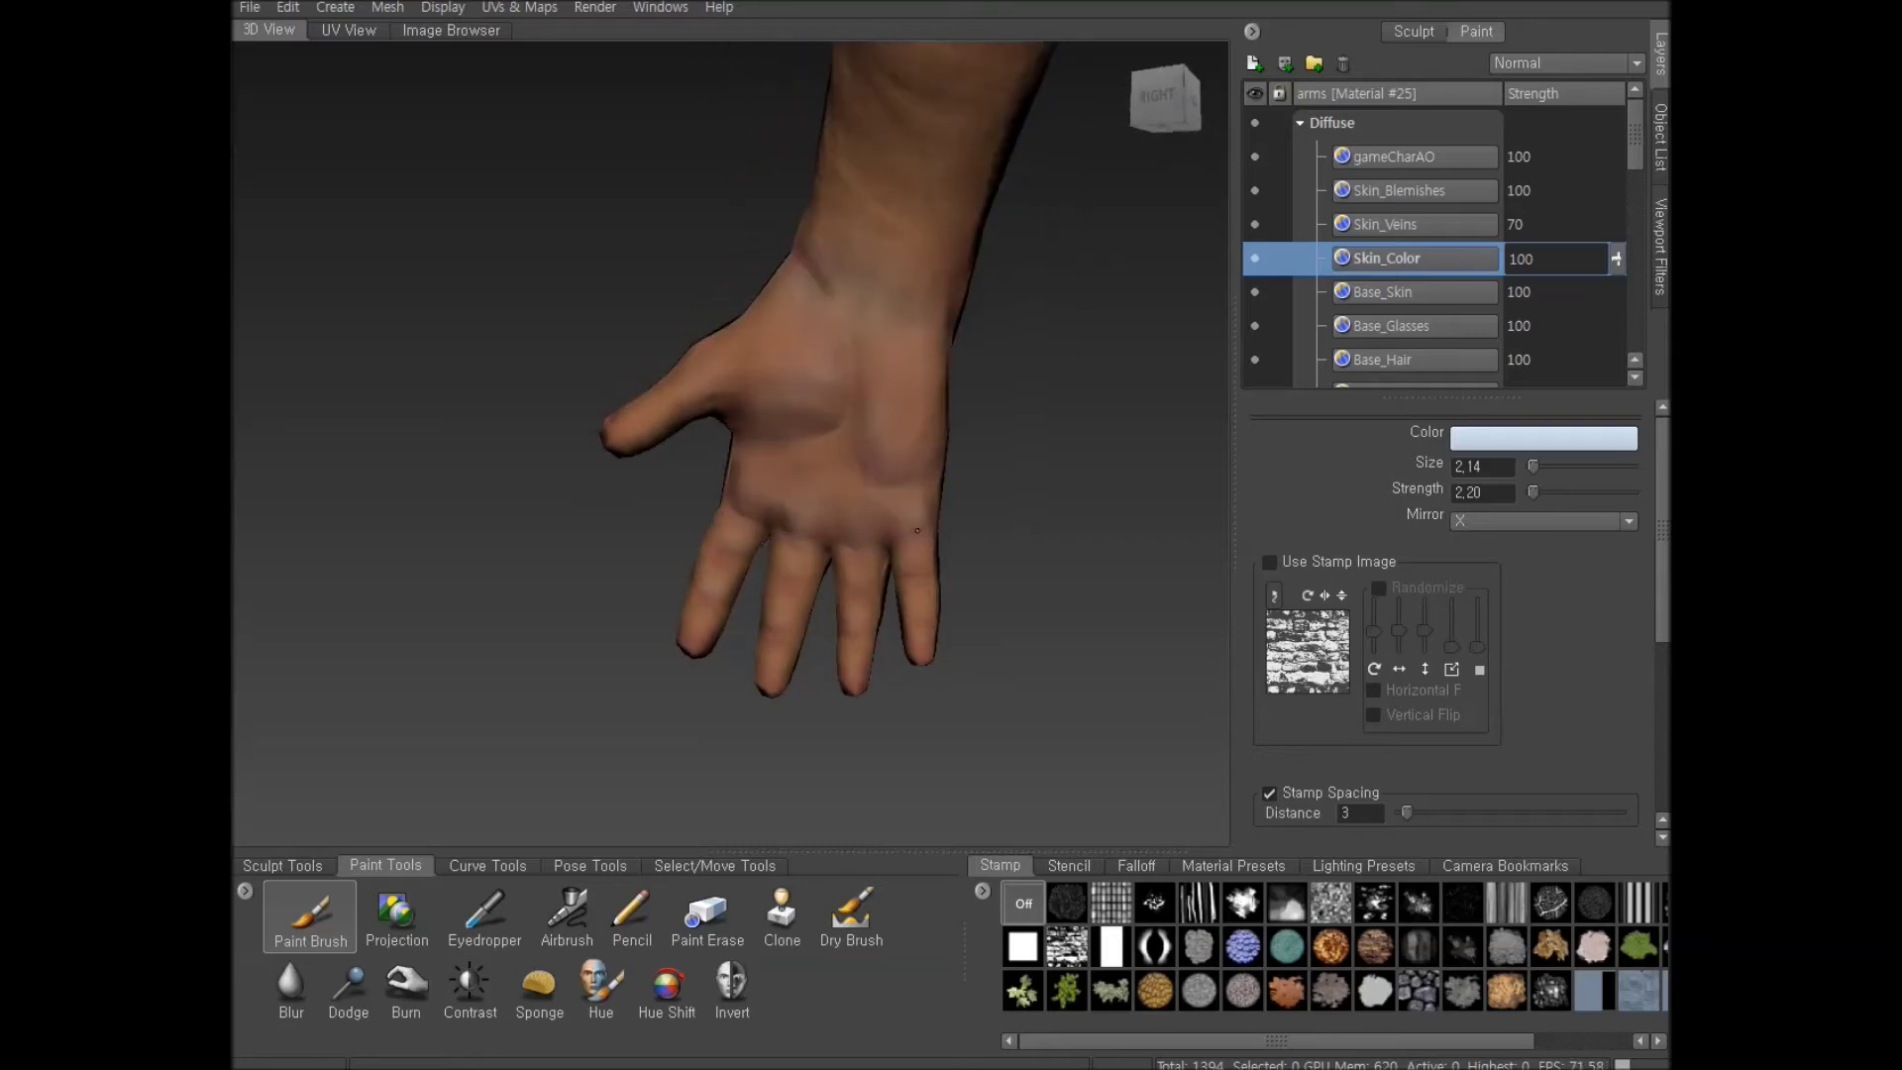
{"action": "left_click_drag", "start_coordinate": [836, 318], "coordinate": [793, 441], "text": "alt"}
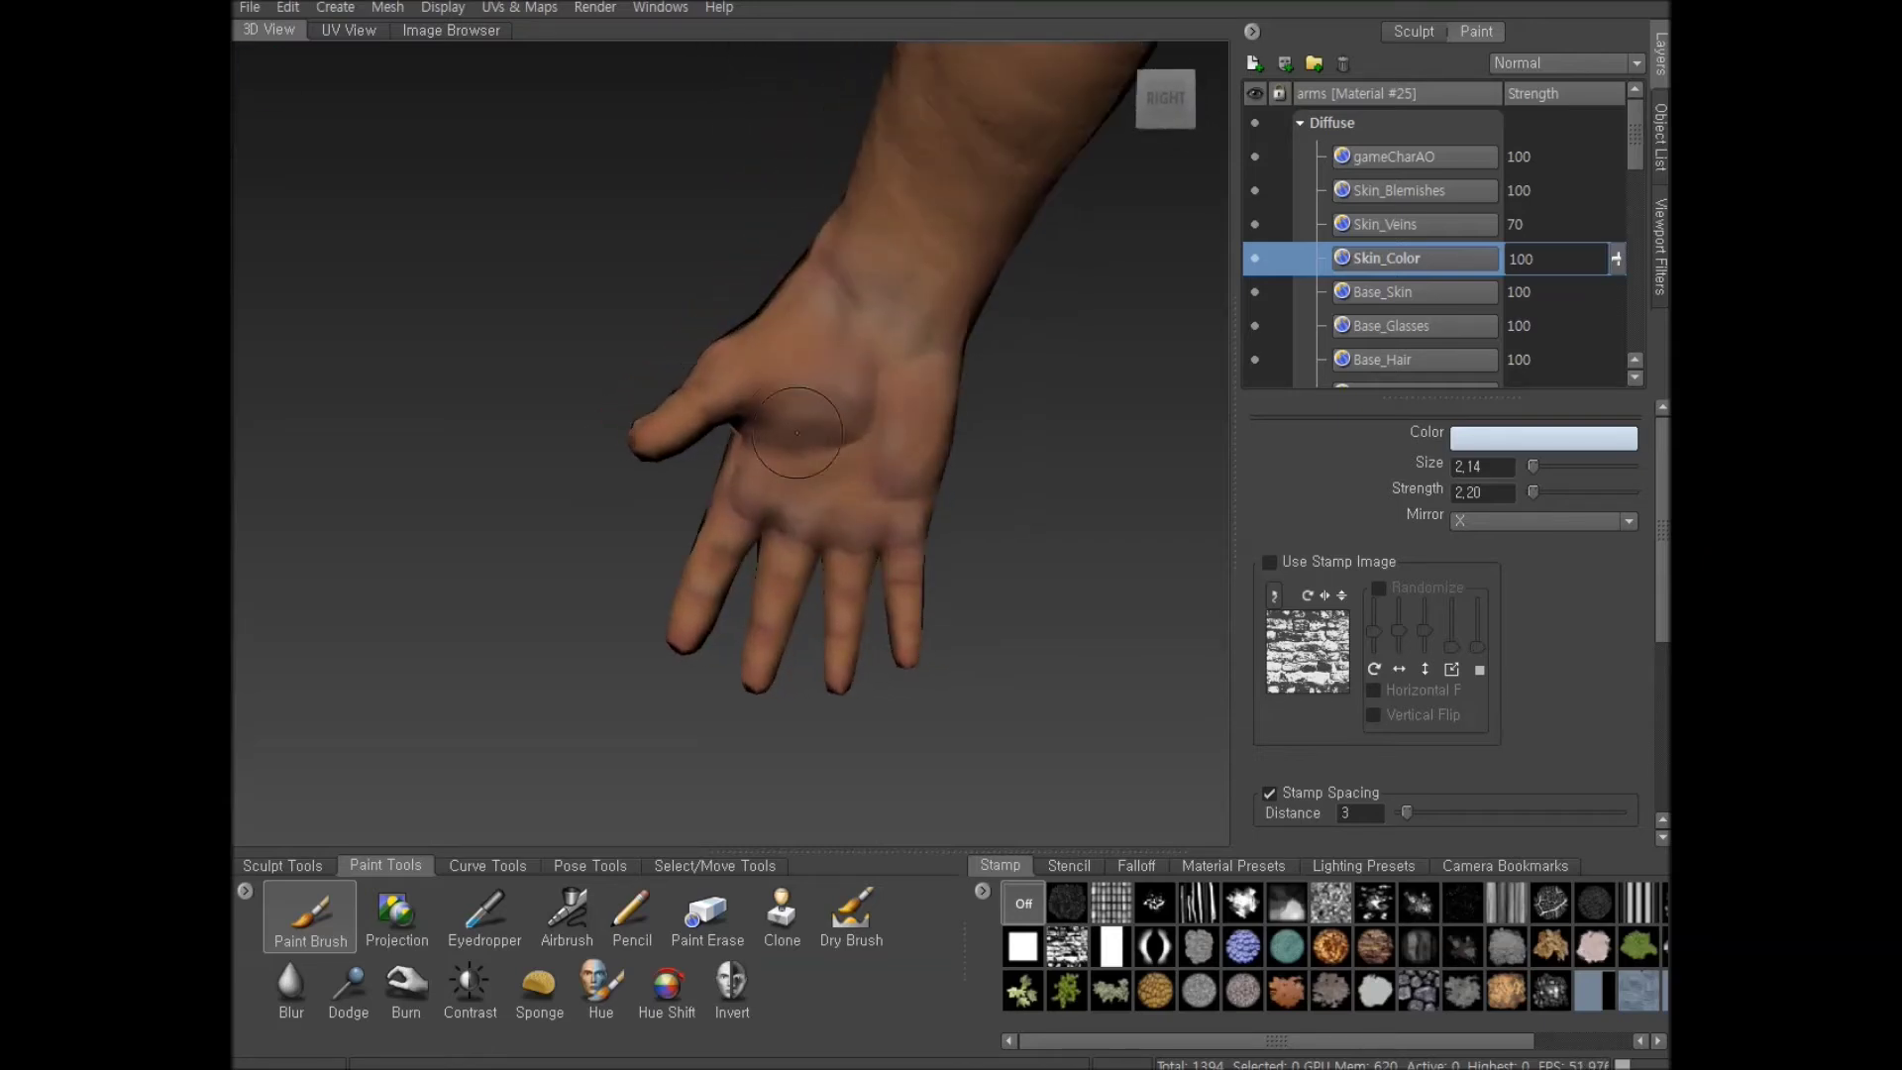
{"action": "mouse_move", "coordinate": [620, 439]}
{"action": "left_mouse_down", "text": "alt"}
{"action": "mouse_move", "coordinate": [741, 463]}
{"action": "mouse_move", "coordinate": [627, 429]}
{"action": "mouse_move", "coordinate": [783, 500]}
{"action": "mouse_move", "coordinate": [785, 466]}
{"action": "mouse_move", "coordinate": [942, 552]}
{"action": "mouse_move", "coordinate": [820, 597]}
{"action": "mouse_move", "coordinate": [892, 465]}
{"action": "mouse_move", "coordinate": [852, 476]}
{"action": "mouse_move", "coordinate": [927, 362]}
{"action": "mouse_move", "coordinate": [872, 277]}
{"action": "left_mouse_up", "text": "alt"}
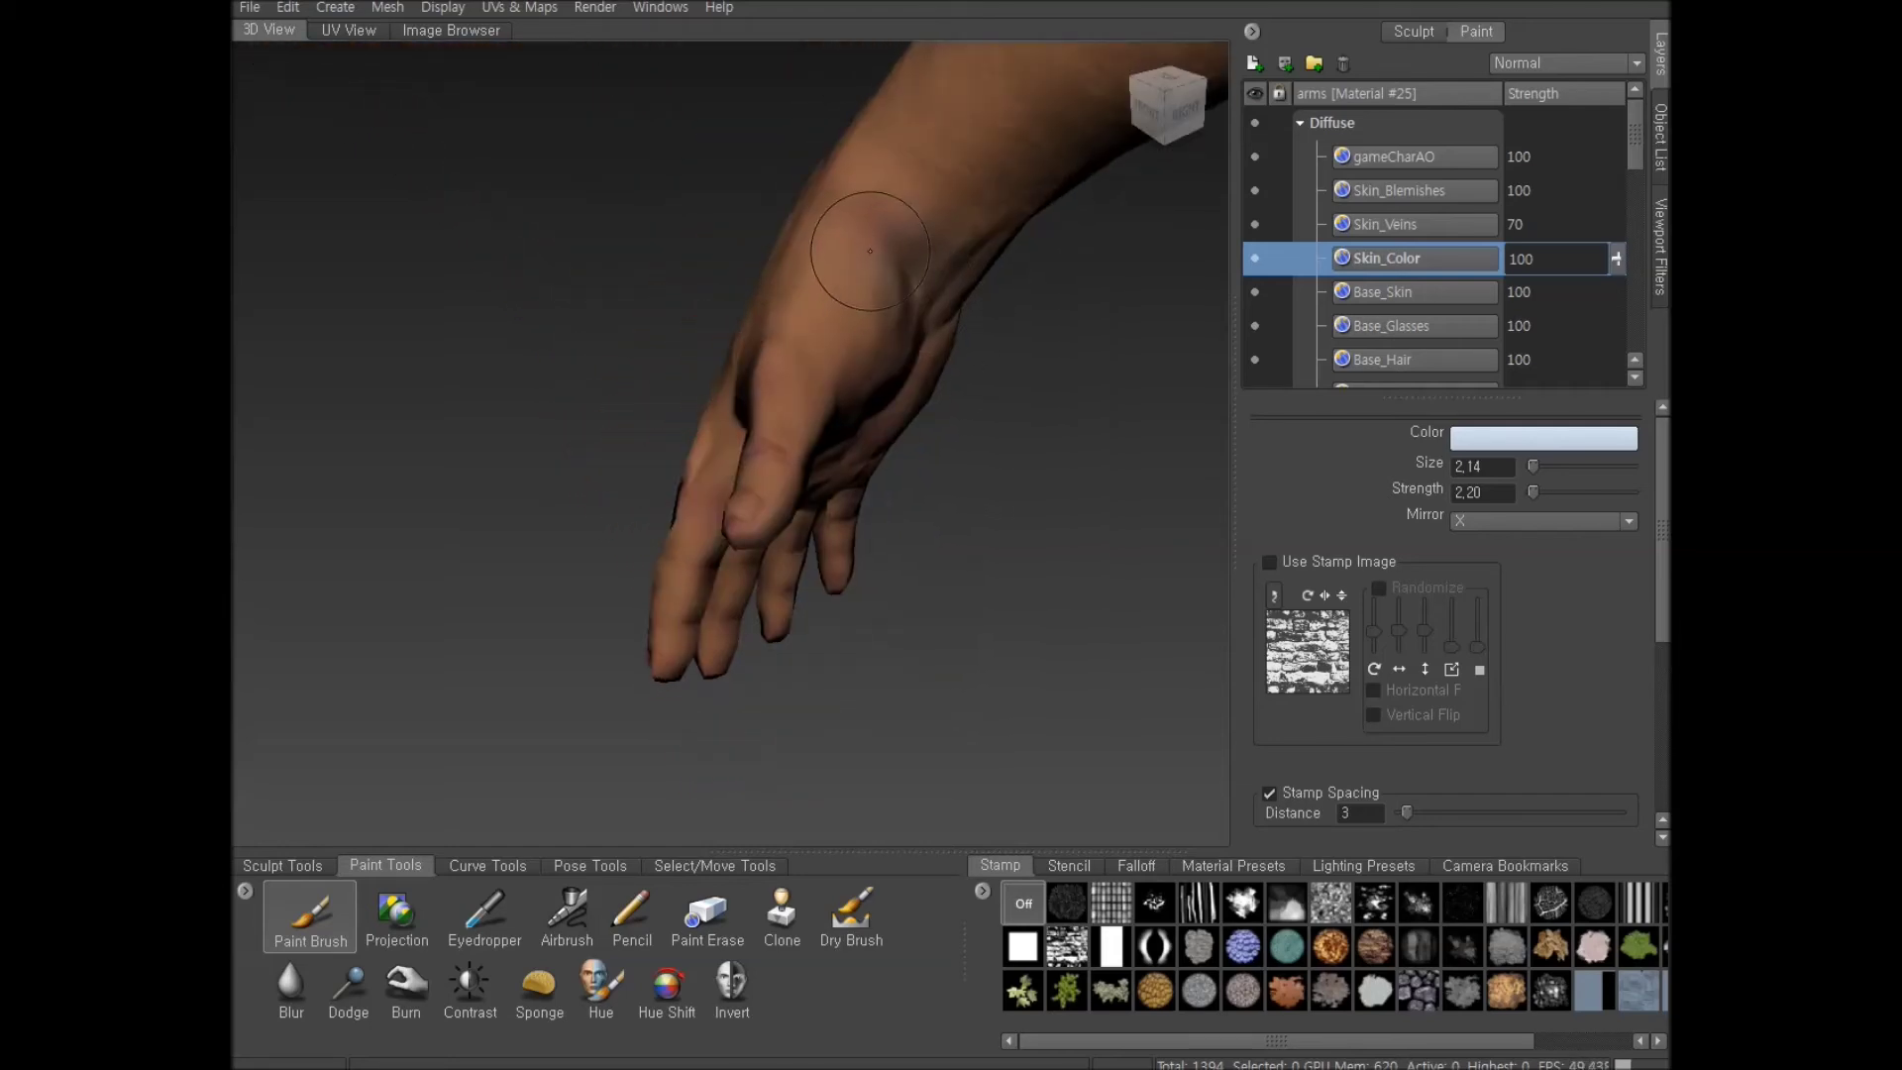
{"action": "left_click_drag", "start_coordinate": [789, 470], "coordinate": [248, 550], "text": "alt"}
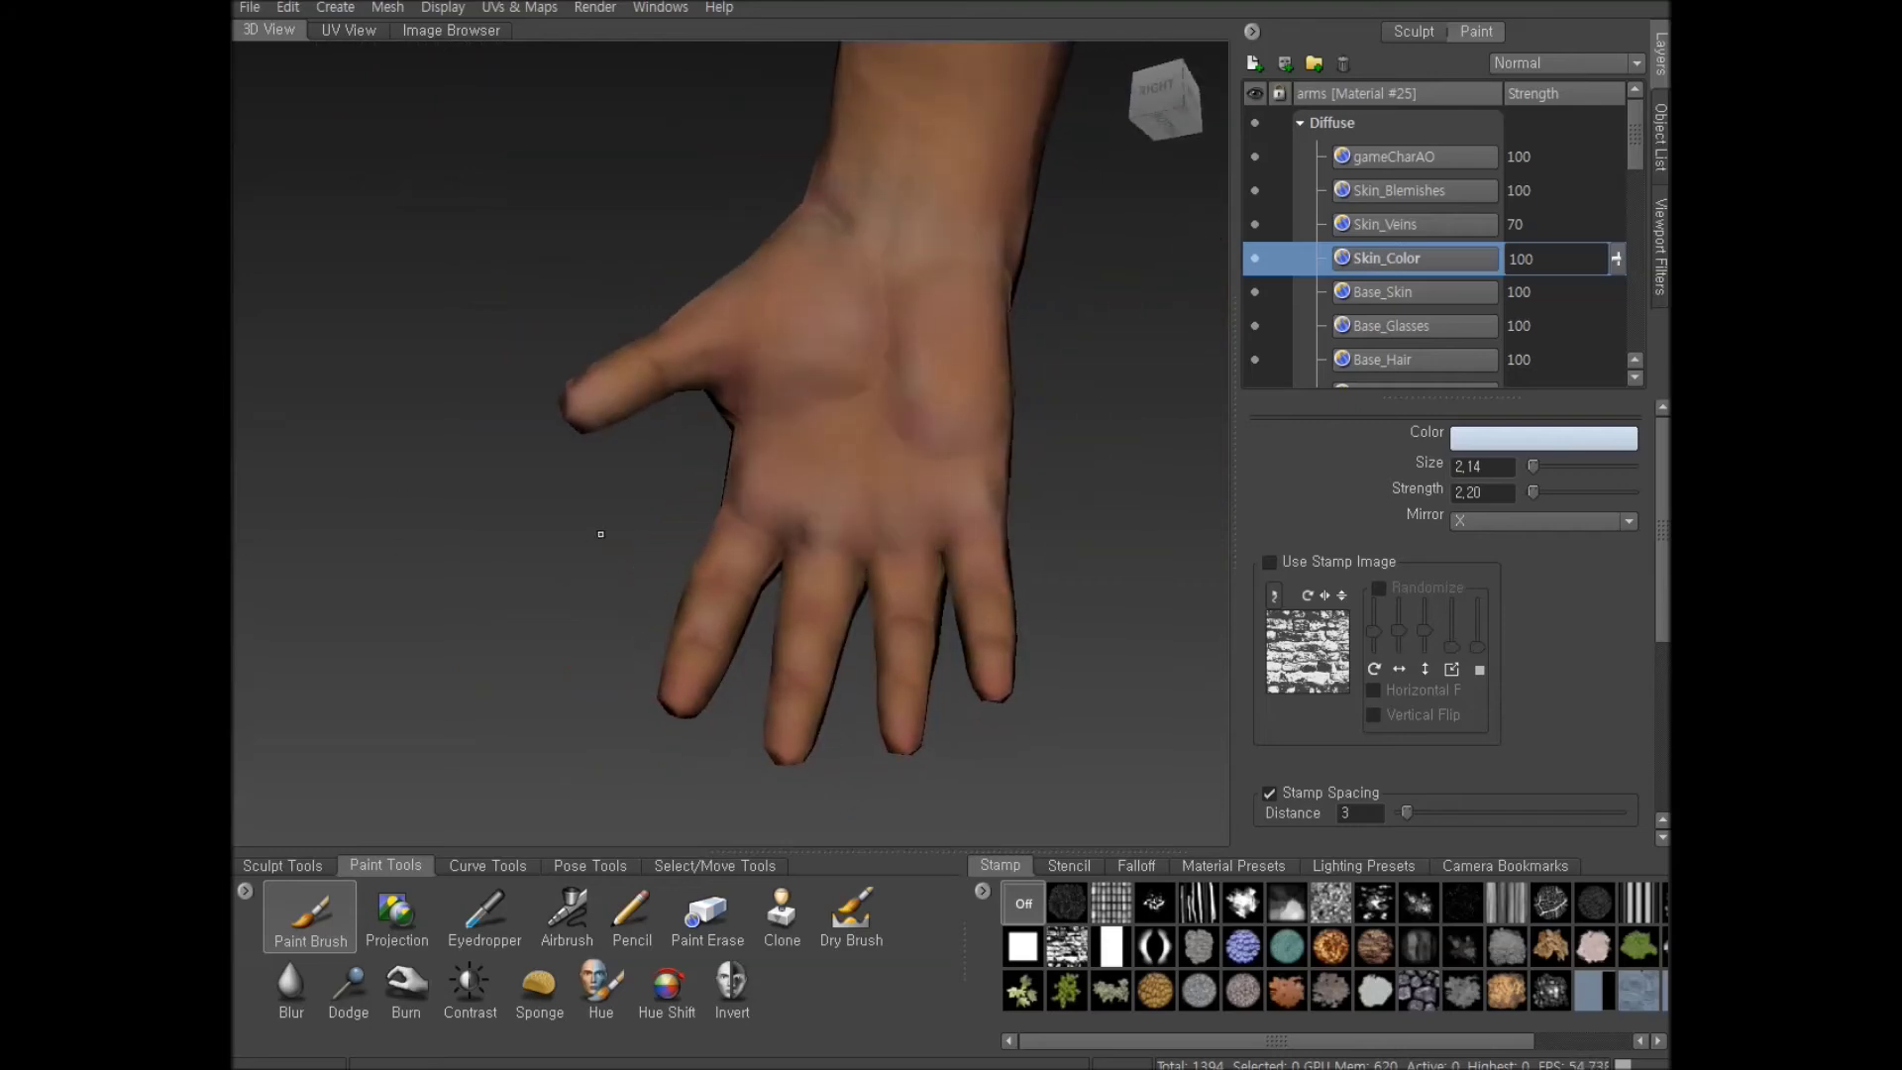
{"action": "scroll", "coordinate": [634, 527], "scroll_direction": "down", "scroll_amount": 5}
{"action": "left_click_drag", "start_coordinate": [679, 518], "coordinate": [789, 536], "text": "alt"}
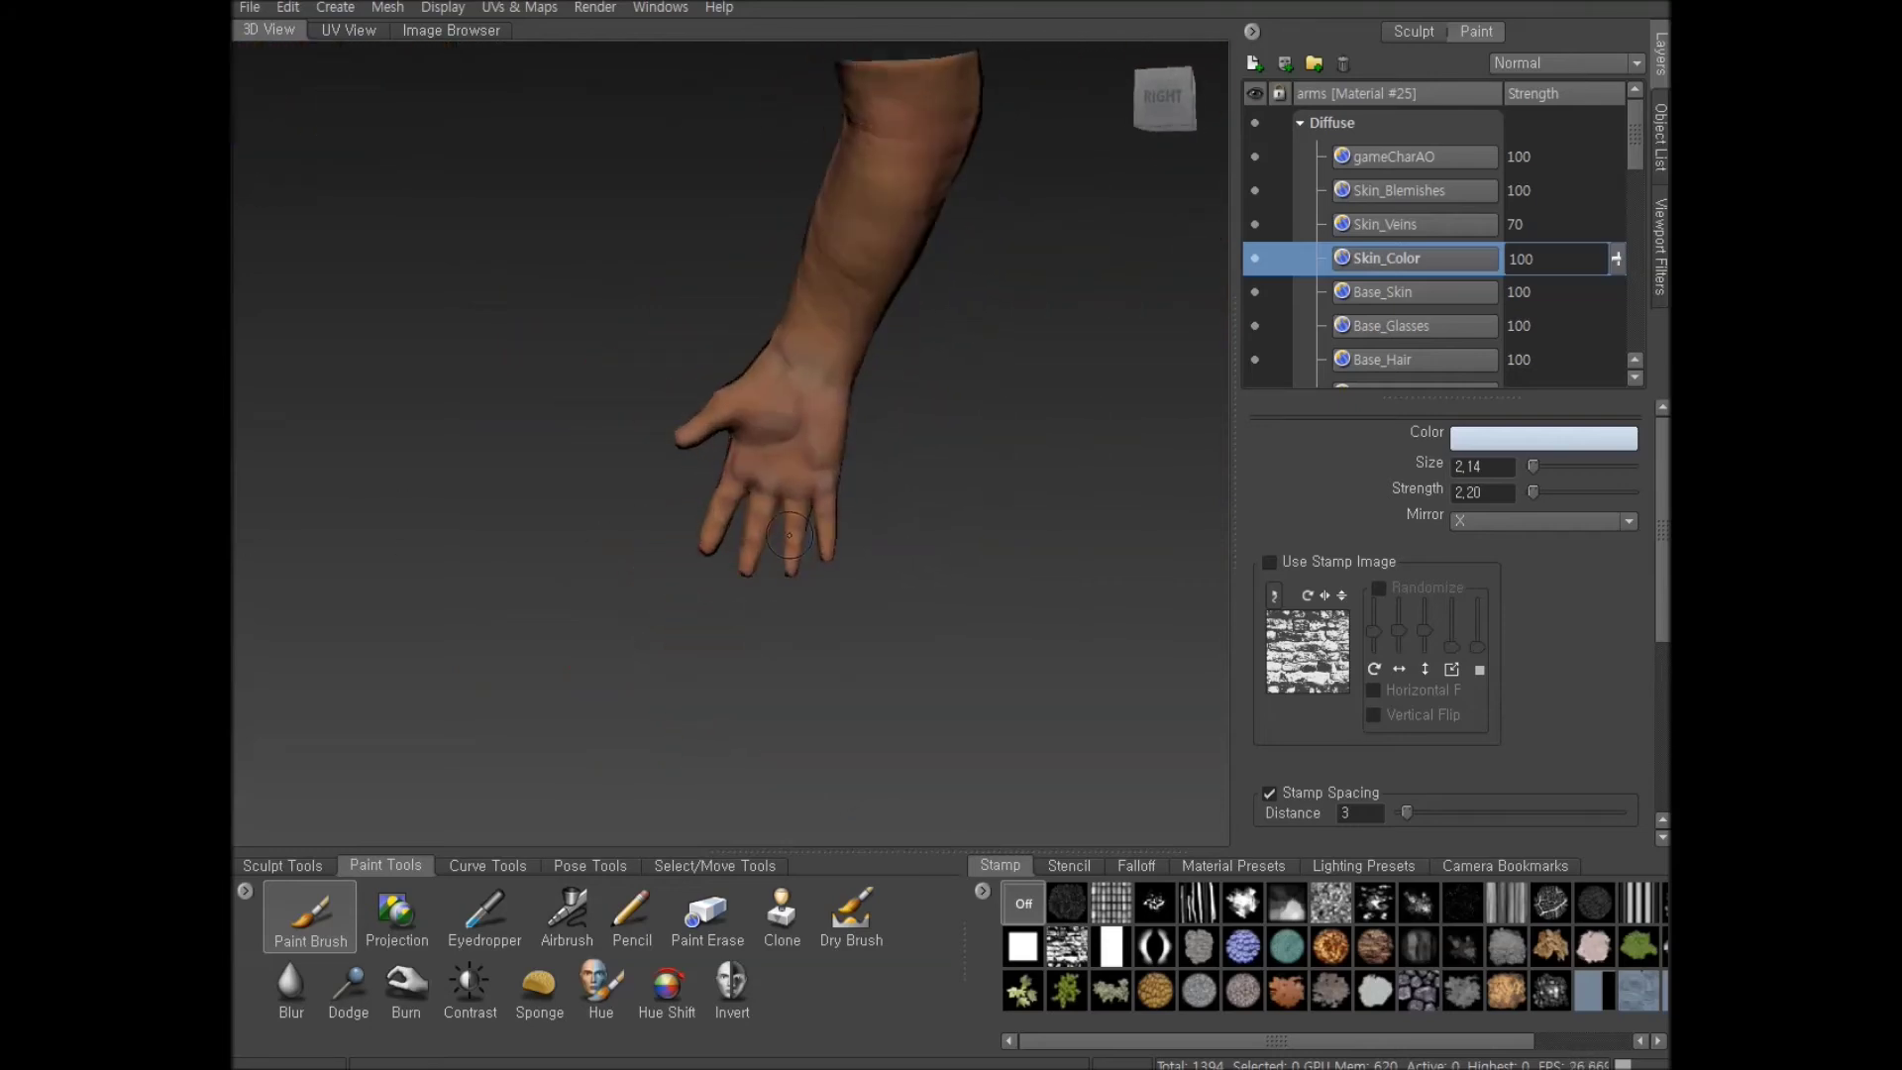
{"action": "scroll", "coordinate": [790, 536], "scroll_direction": "up", "scroll_amount": 4}
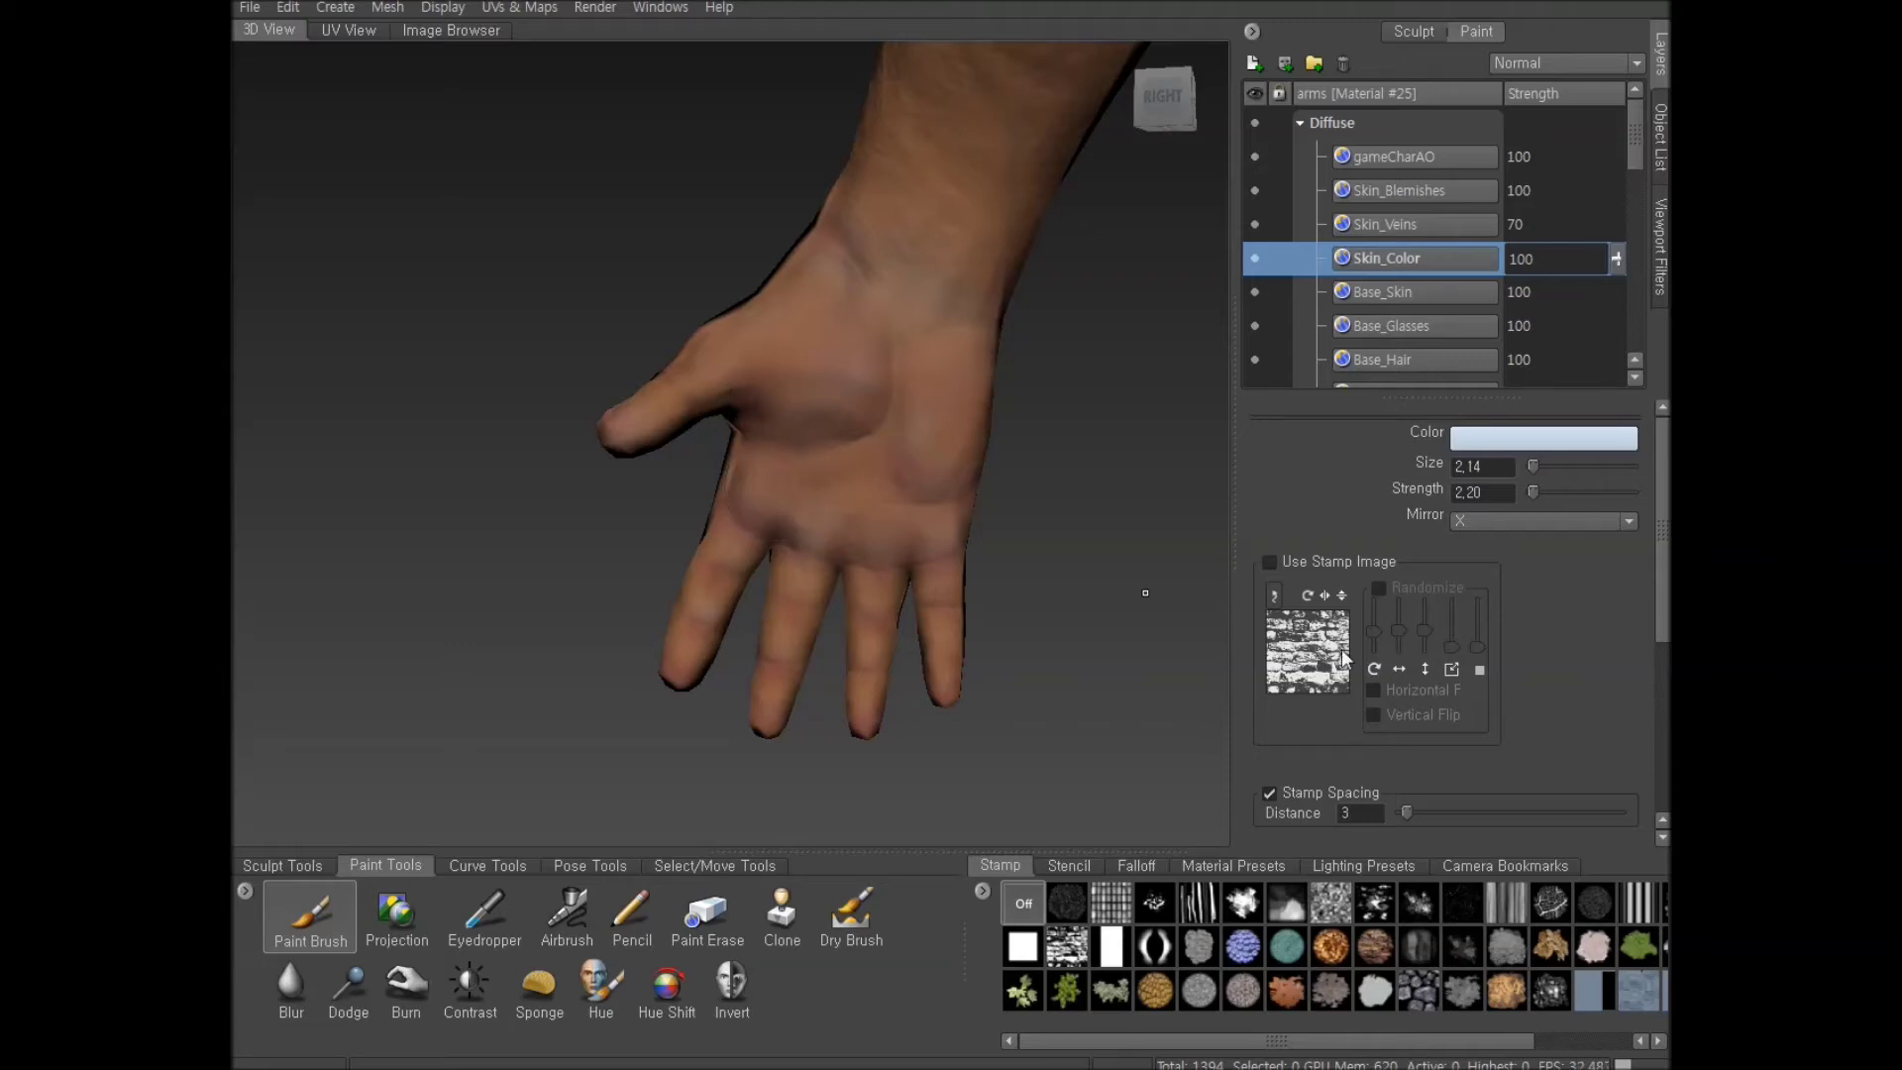
Brush pale blue over the middle and index knuckles on the back of the hand at size 2.14
{"action": "left_click_drag", "start_coordinate": [464, 229], "coordinate": [783, 480], "text": "alt"}
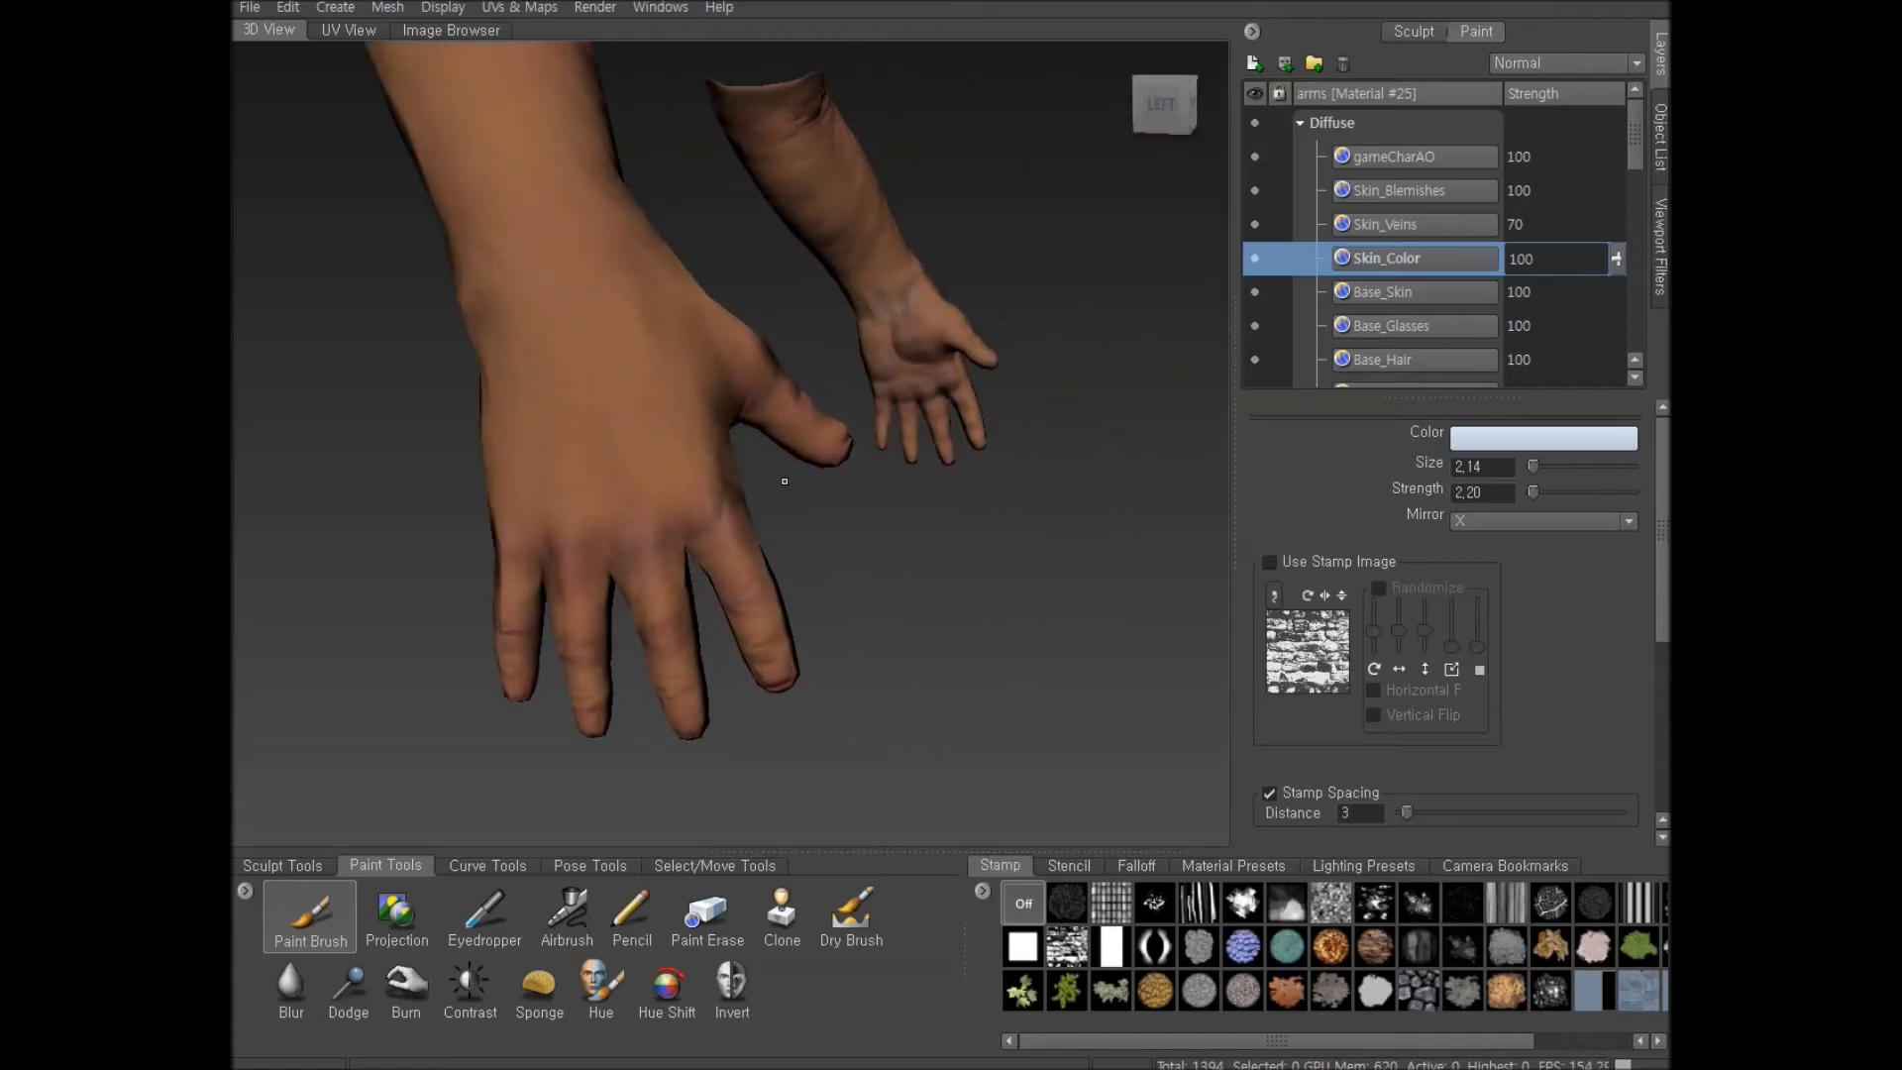
{"action": "middle_click_drag", "start_coordinate": [784, 482], "coordinate": [854, 414], "text": "alt"}
{"action": "right_click_drag", "start_coordinate": [854, 414], "coordinate": [839, 572], "text": "alt"}
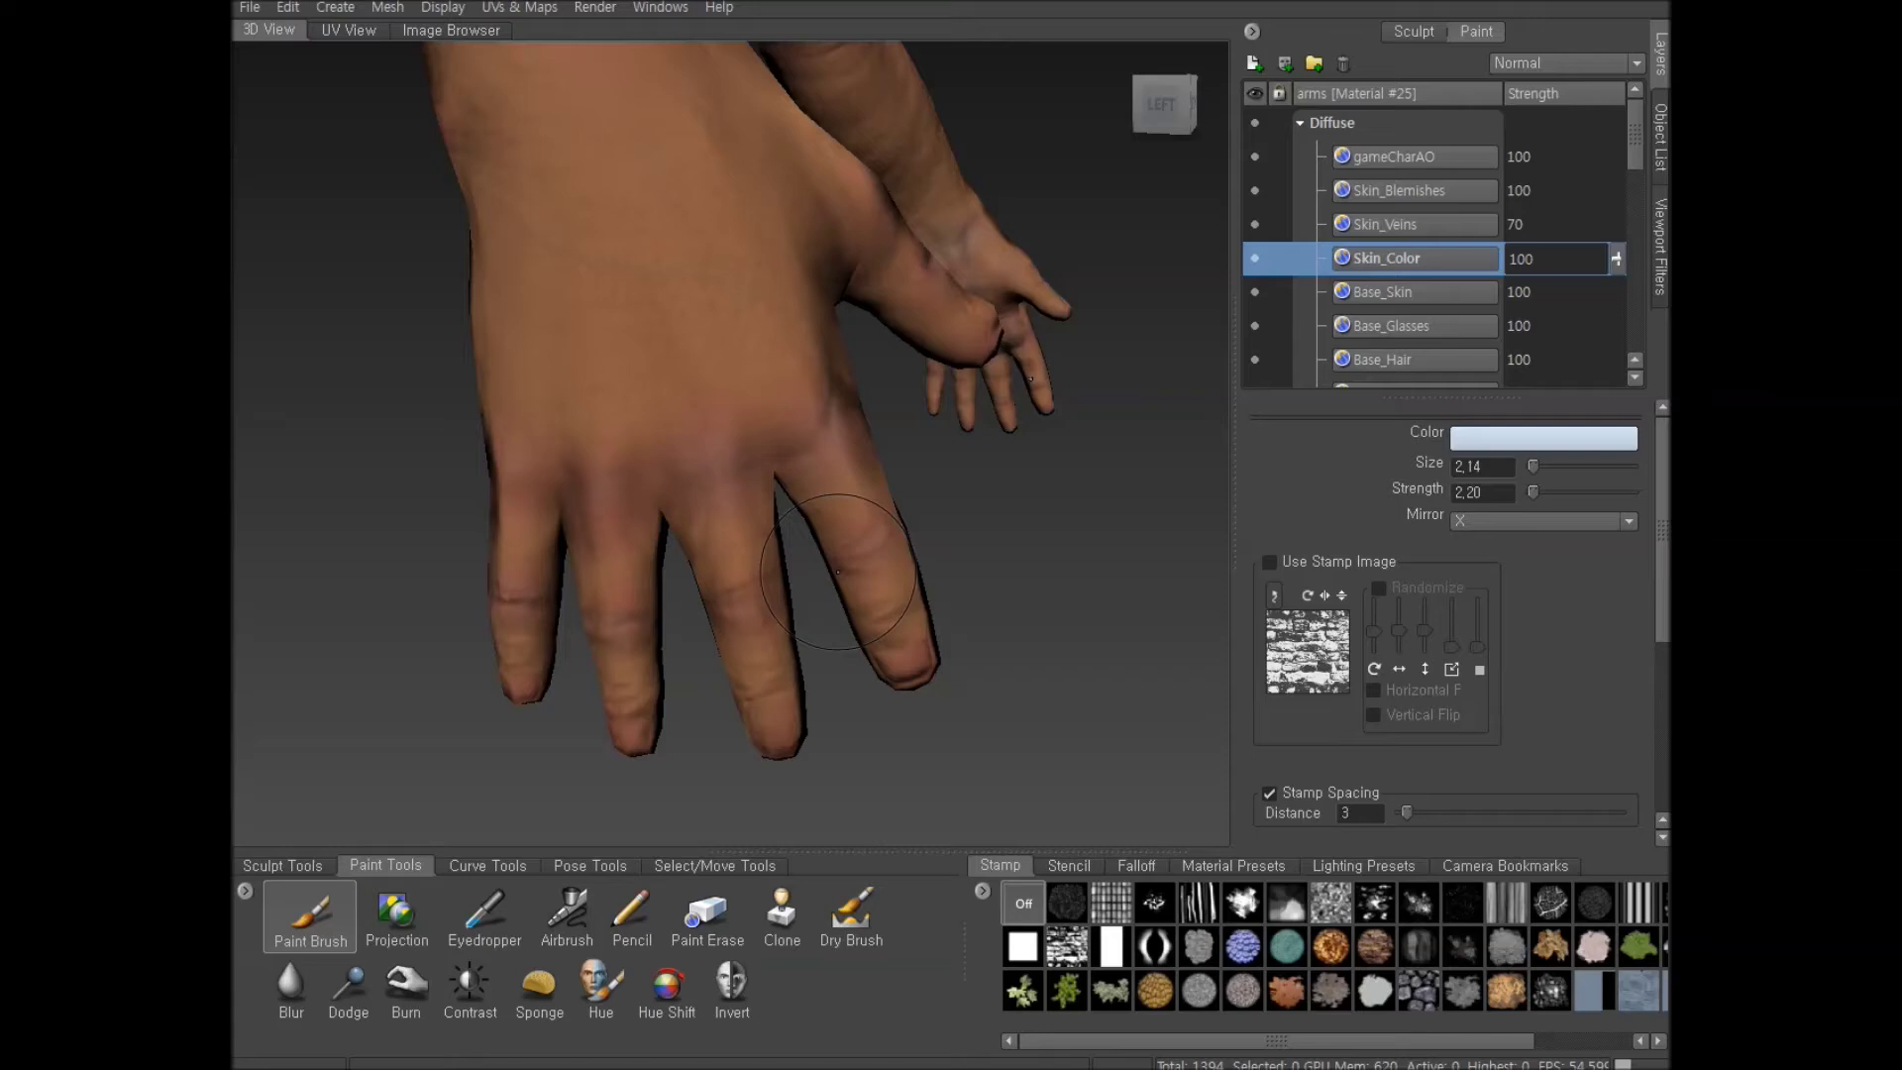
{"action": "mouse_move", "coordinate": [739, 488]}
{"action": "left_mouse_down"}
{"action": "mouse_move", "coordinate": [694, 465]}
{"action": "mouse_move", "coordinate": [695, 512]}
{"action": "mouse_move", "coordinate": [642, 422]}
{"action": "mouse_move", "coordinate": [783, 412]}
{"action": "left_mouse_up"}
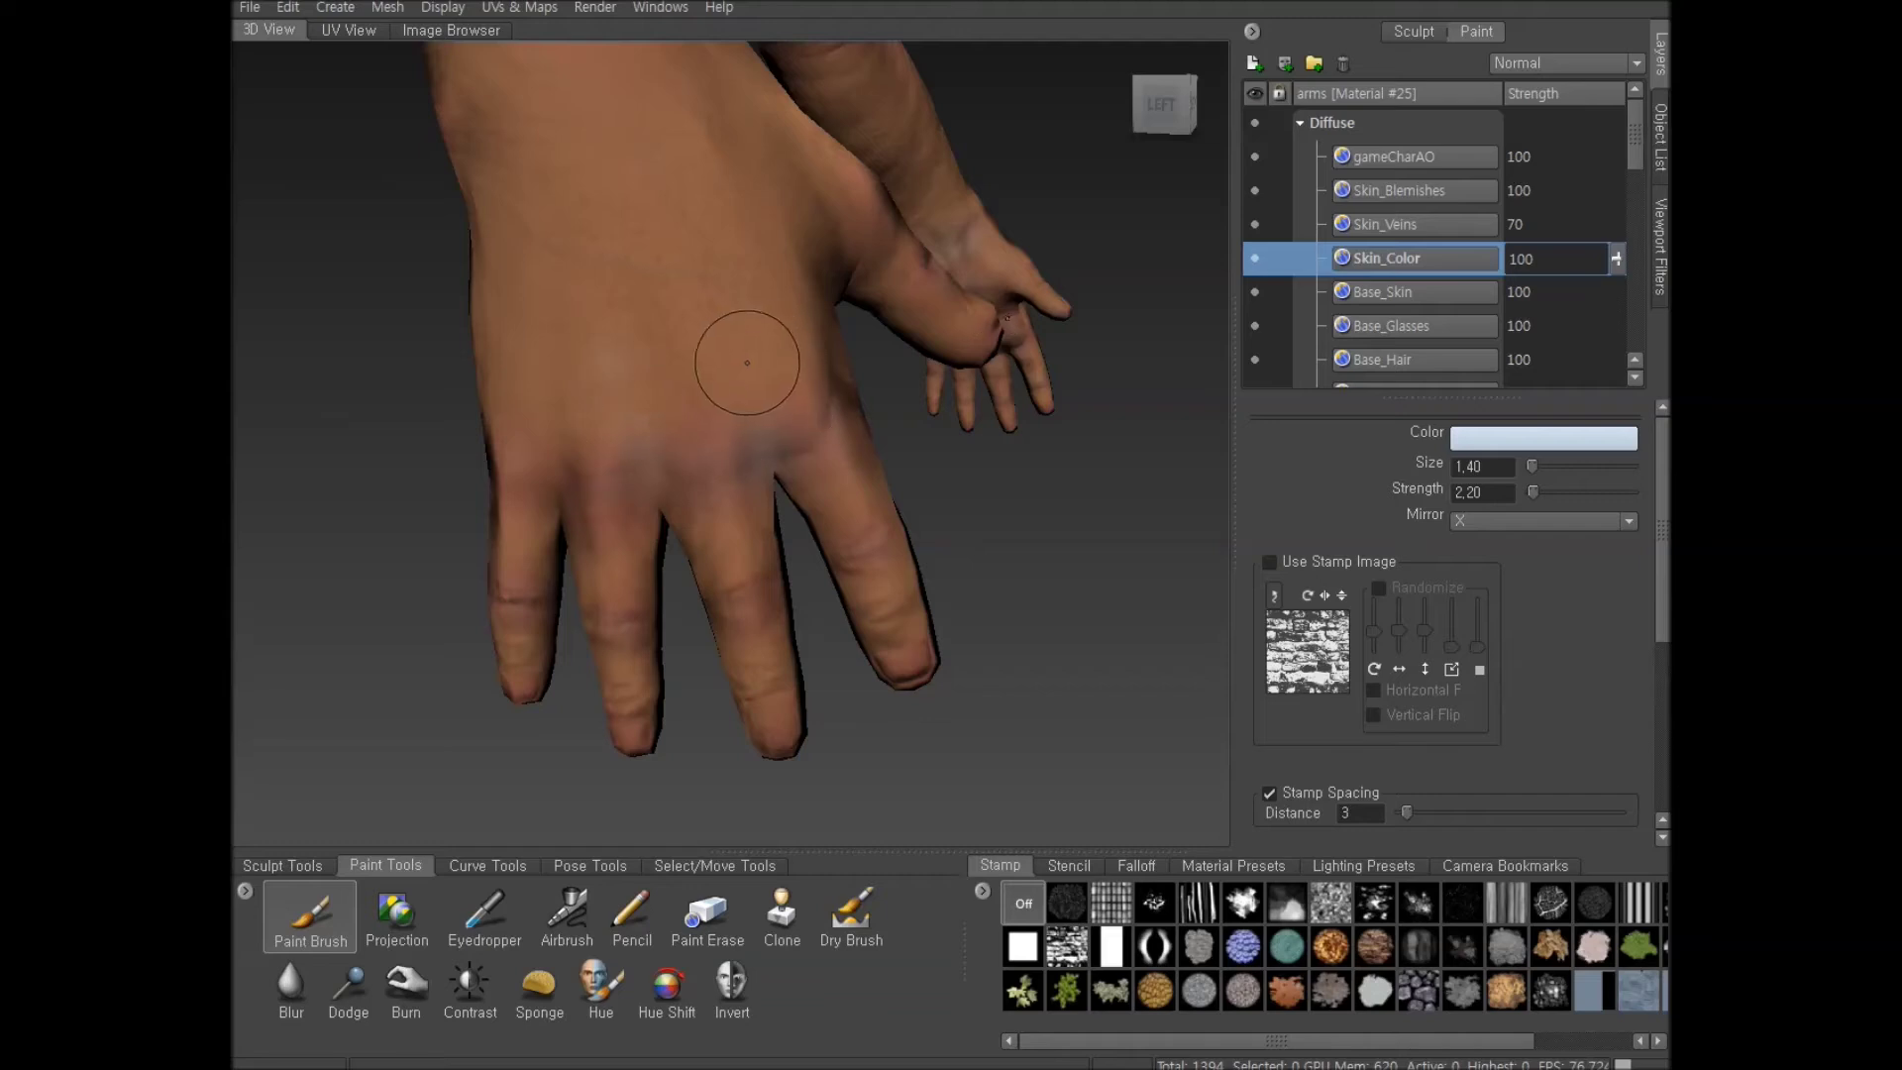
Brush faint pale blue over the ring and little finger knuckles and the outer back of the hand at brush size 1.40
{"action": "left_click_drag", "start_coordinate": [570, 459], "coordinate": [578, 459]}
{"action": "left_click_drag", "start_coordinate": [578, 458], "coordinate": [617, 469], "text": "alt"}
{"action": "mouse_move", "coordinate": [563, 347]}
{"action": "left_mouse_down"}
{"action": "mouse_move", "coordinate": [555, 409]}
{"action": "mouse_move", "coordinate": [549, 340]}
{"action": "mouse_move", "coordinate": [570, 433]}
{"action": "left_mouse_up"}
{"action": "right_click_drag", "start_coordinate": [748, 429], "coordinate": [705, 436], "text": "alt"}
{"action": "mouse_move", "coordinate": [792, 421]}
{"action": "left_mouse_down", "text": "alt"}
{"action": "mouse_move", "coordinate": [714, 407]}
{"action": "mouse_move", "coordinate": [747, 377]}
{"action": "mouse_move", "coordinate": [783, 397]}
{"action": "left_mouse_up", "text": "alt"}
{"action": "right_click_drag", "start_coordinate": [767, 486], "coordinate": [804, 476], "text": "alt"}
{"action": "left_click_drag", "start_coordinate": [743, 465], "coordinate": [796, 473], "text": "alt"}
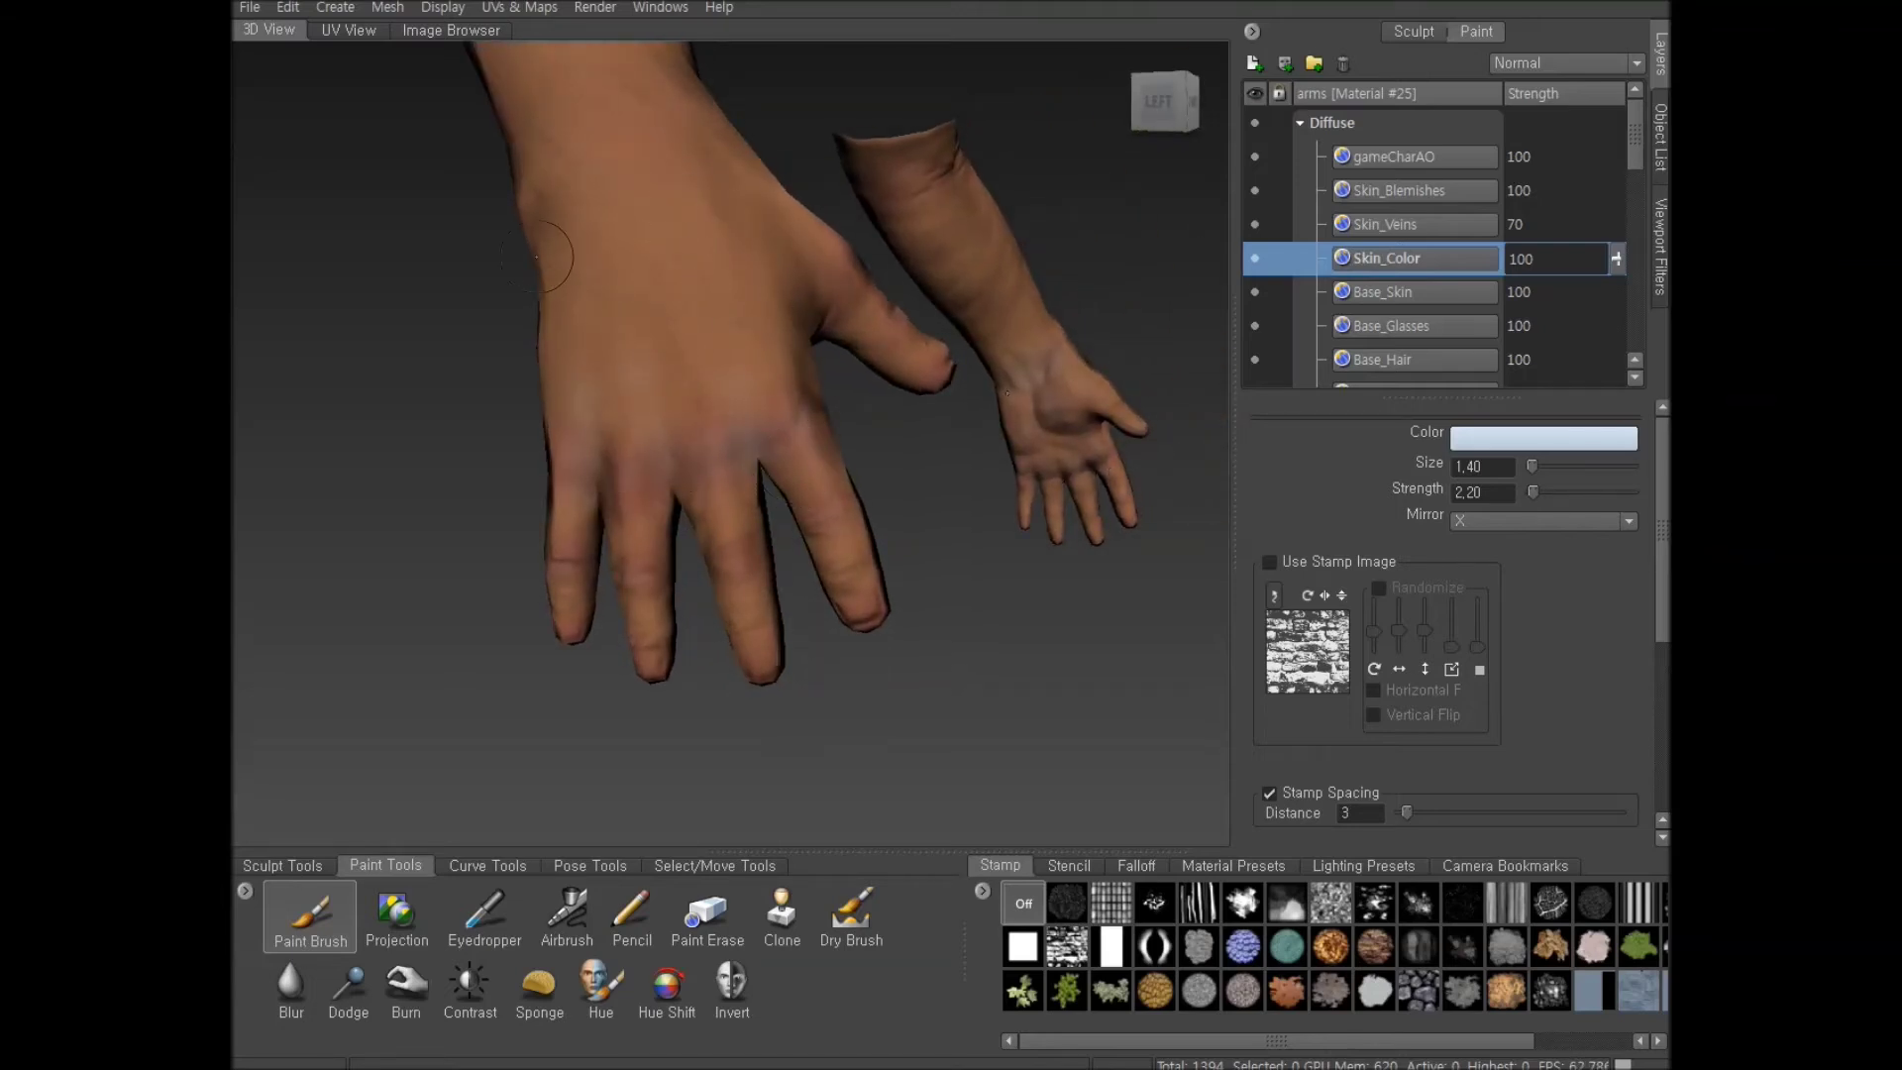
{"action": "mouse_move", "coordinate": [552, 191]}
{"action": "left_mouse_down", "text": "alt"}
{"action": "mouse_move", "coordinate": [828, 406]}
{"action": "mouse_move", "coordinate": [575, 457]}
{"action": "left_mouse_up", "text": "alt"}
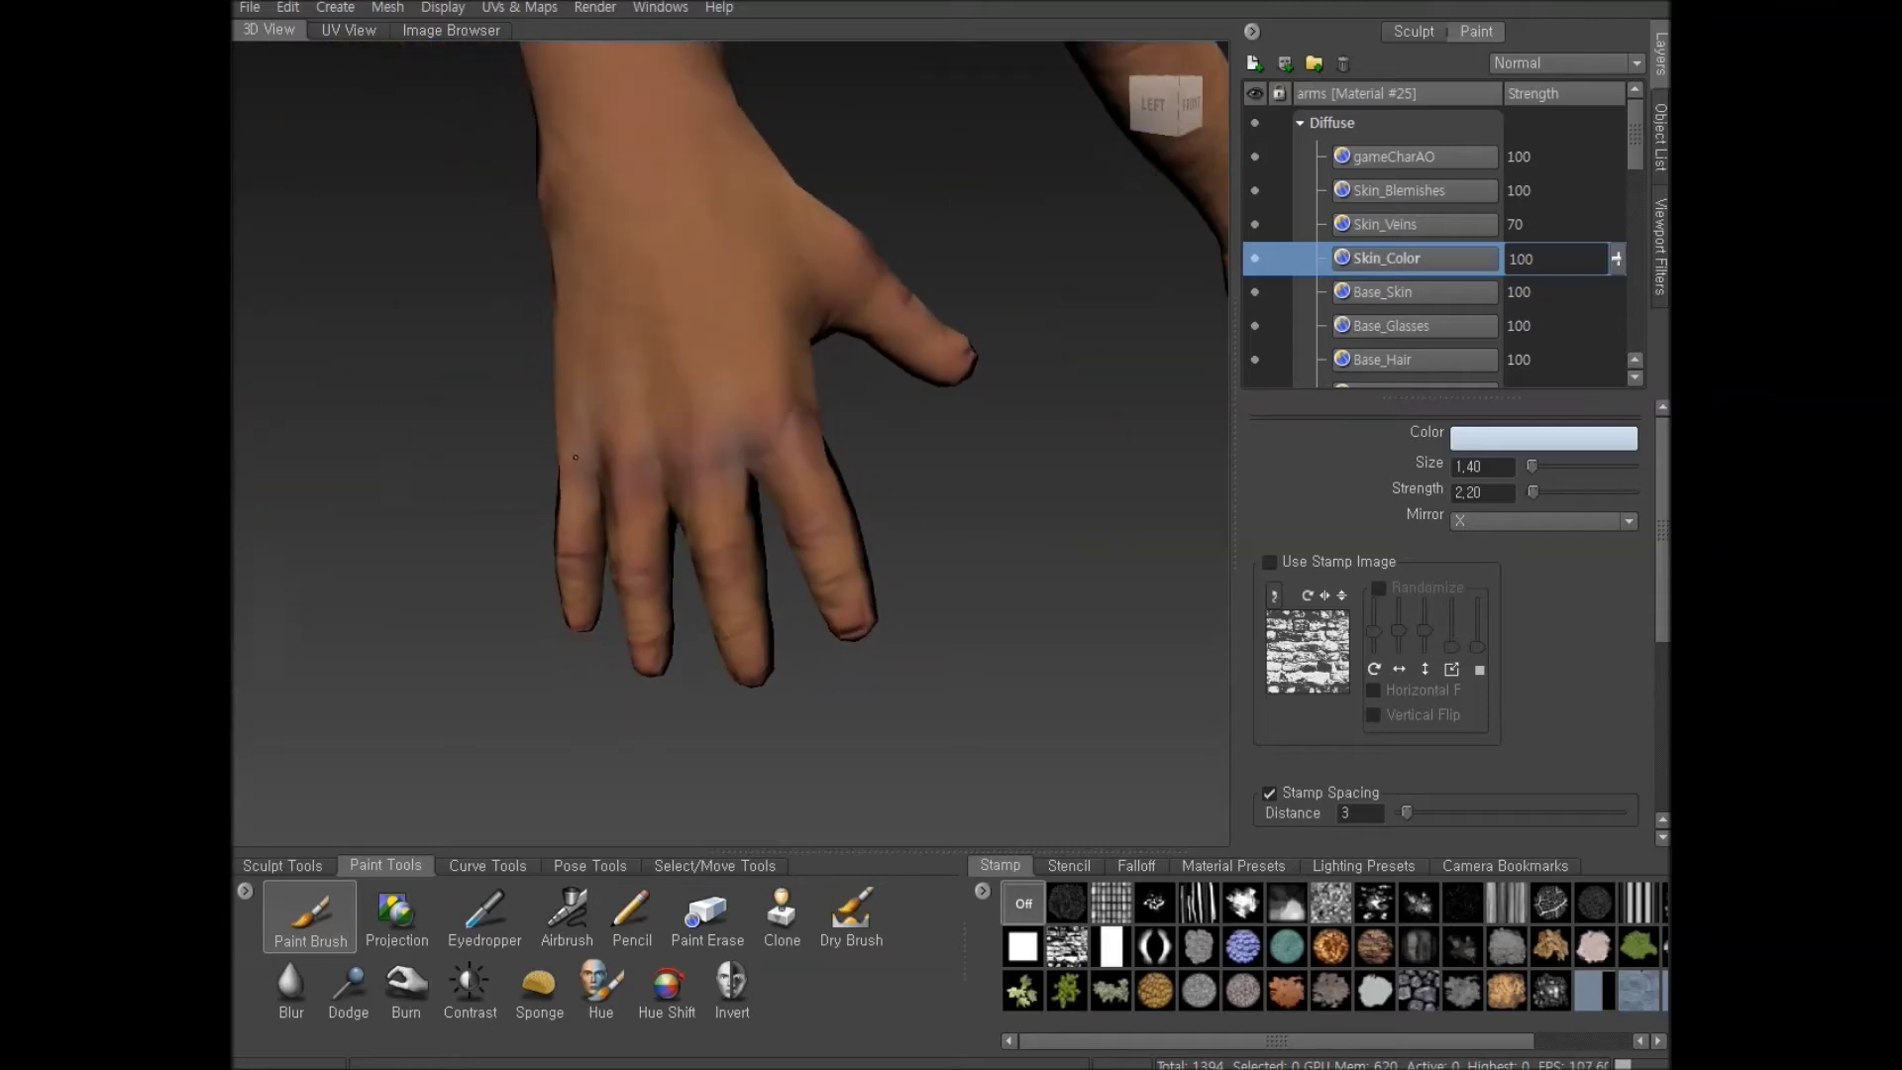
Examine the pale blue tint on the knuckles, fingers and back of the hand from several angles and distances
{"action": "left_click_drag", "start_coordinate": [743, 369], "coordinate": [781, 318], "text": "alt"}
{"action": "scroll", "coordinate": [836, 437], "scroll_direction": "down", "scroll_amount": 5}
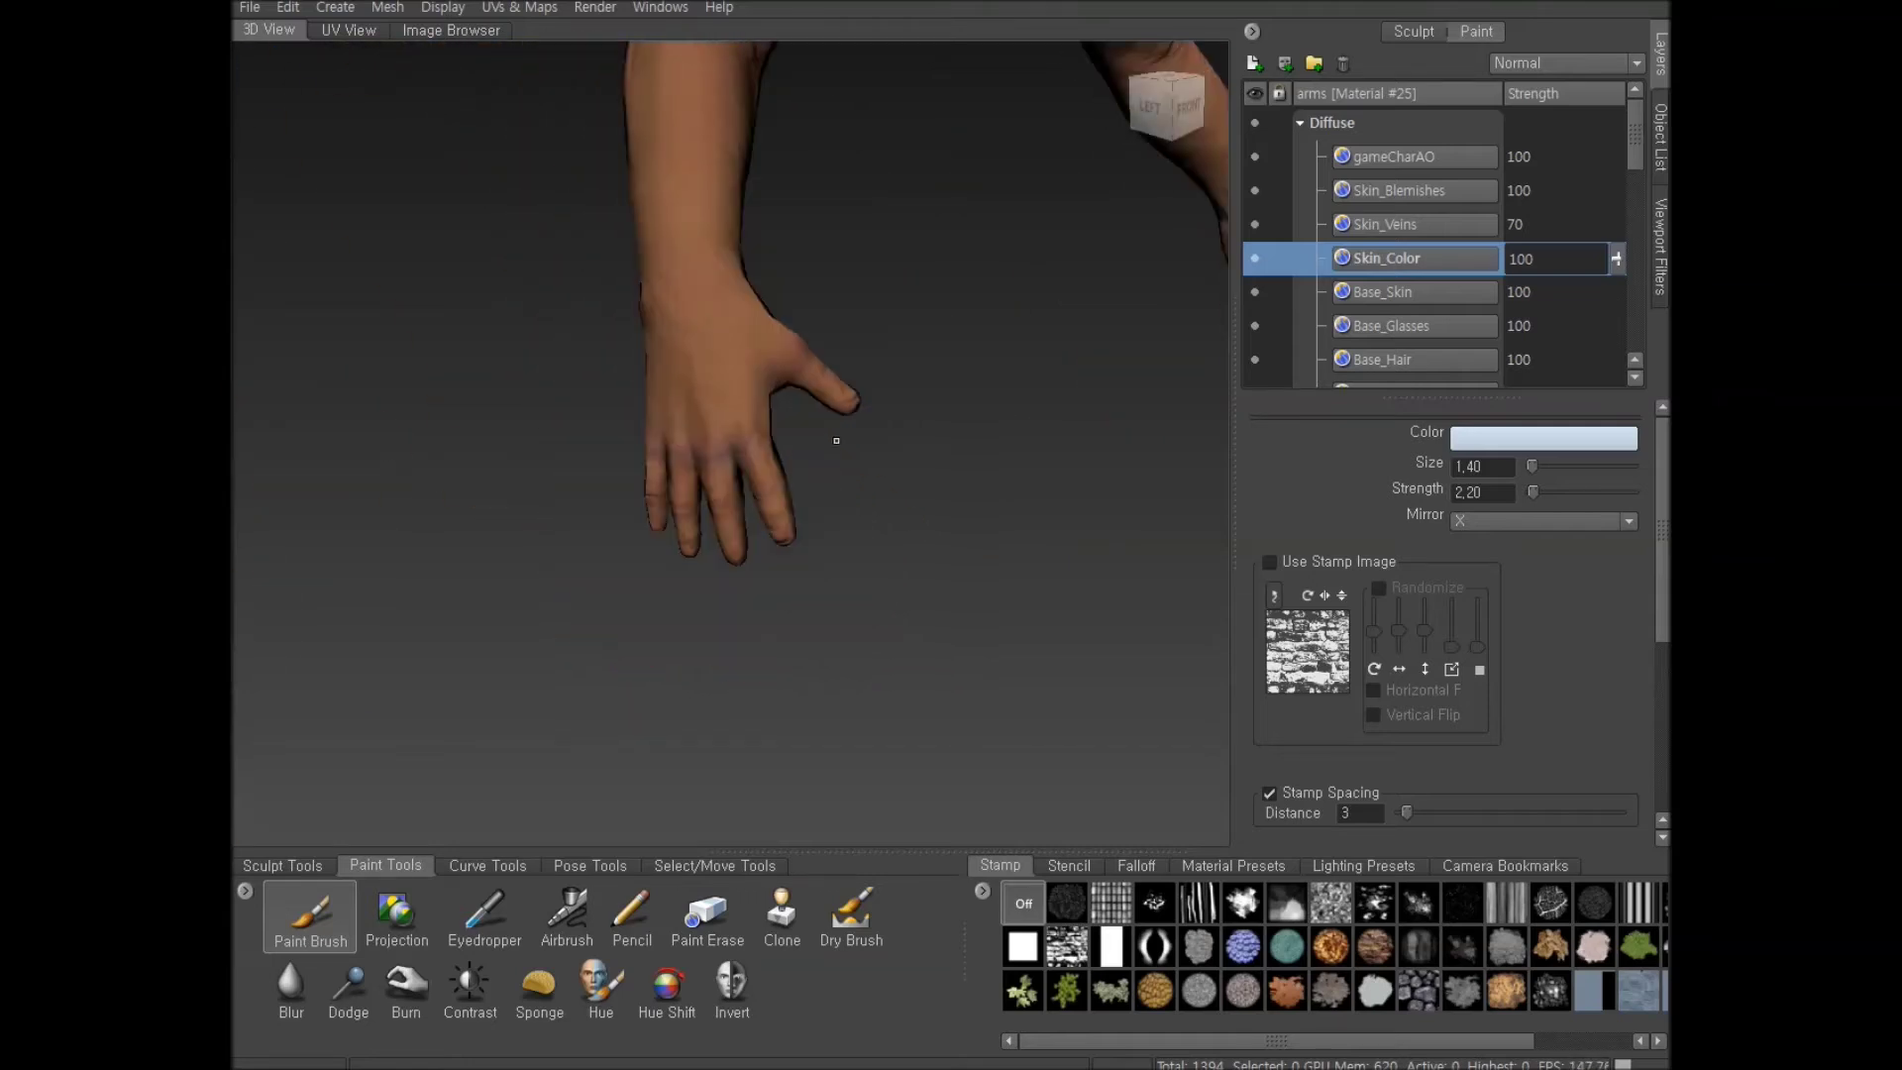
{"action": "mouse_move", "coordinate": [836, 437]}
{"action": "left_mouse_down", "text": "alt"}
{"action": "mouse_move", "coordinate": [743, 451]}
{"action": "mouse_move", "coordinate": [893, 458]}
{"action": "mouse_move", "coordinate": [852, 416]}
{"action": "left_mouse_up", "text": "alt"}
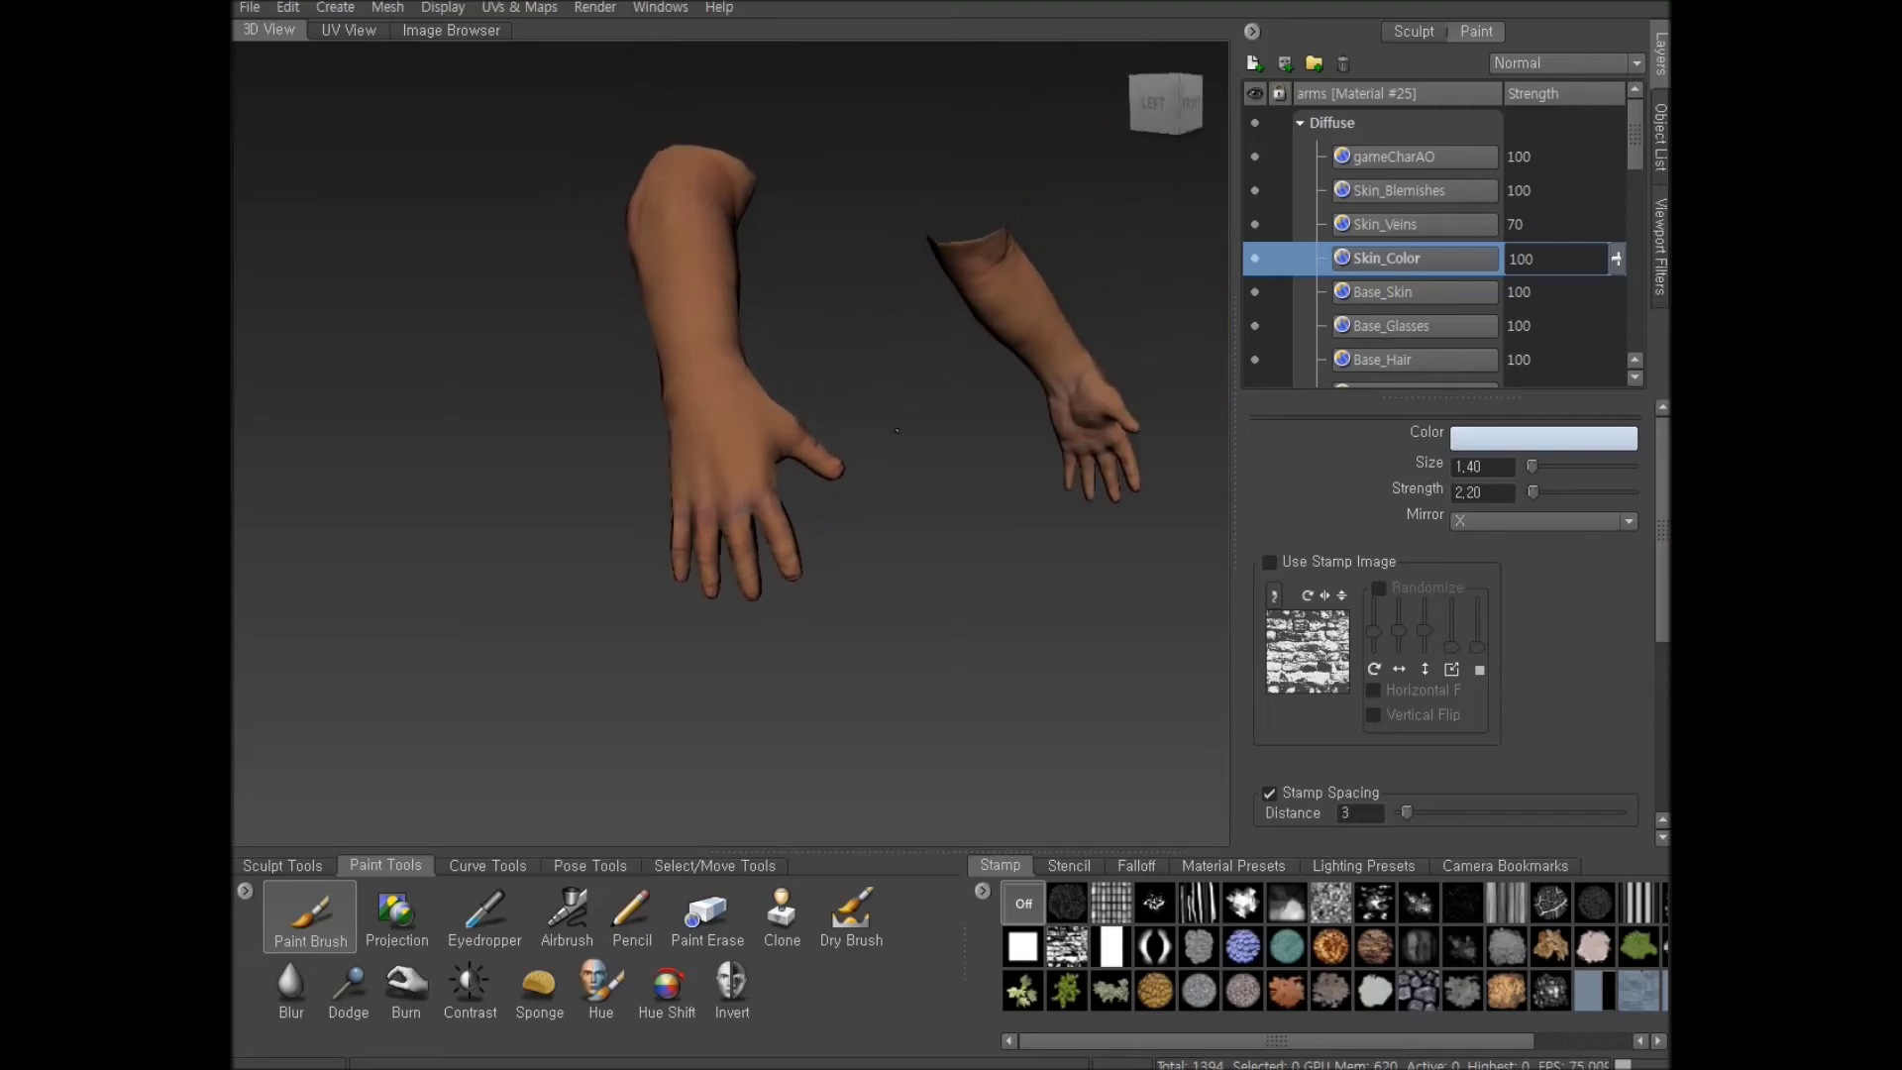
{"action": "scroll", "coordinate": [783, 370], "scroll_direction": "up", "scroll_amount": 5}
{"action": "scroll", "coordinate": [783, 369], "scroll_direction": "down", "scroll_amount": 4}
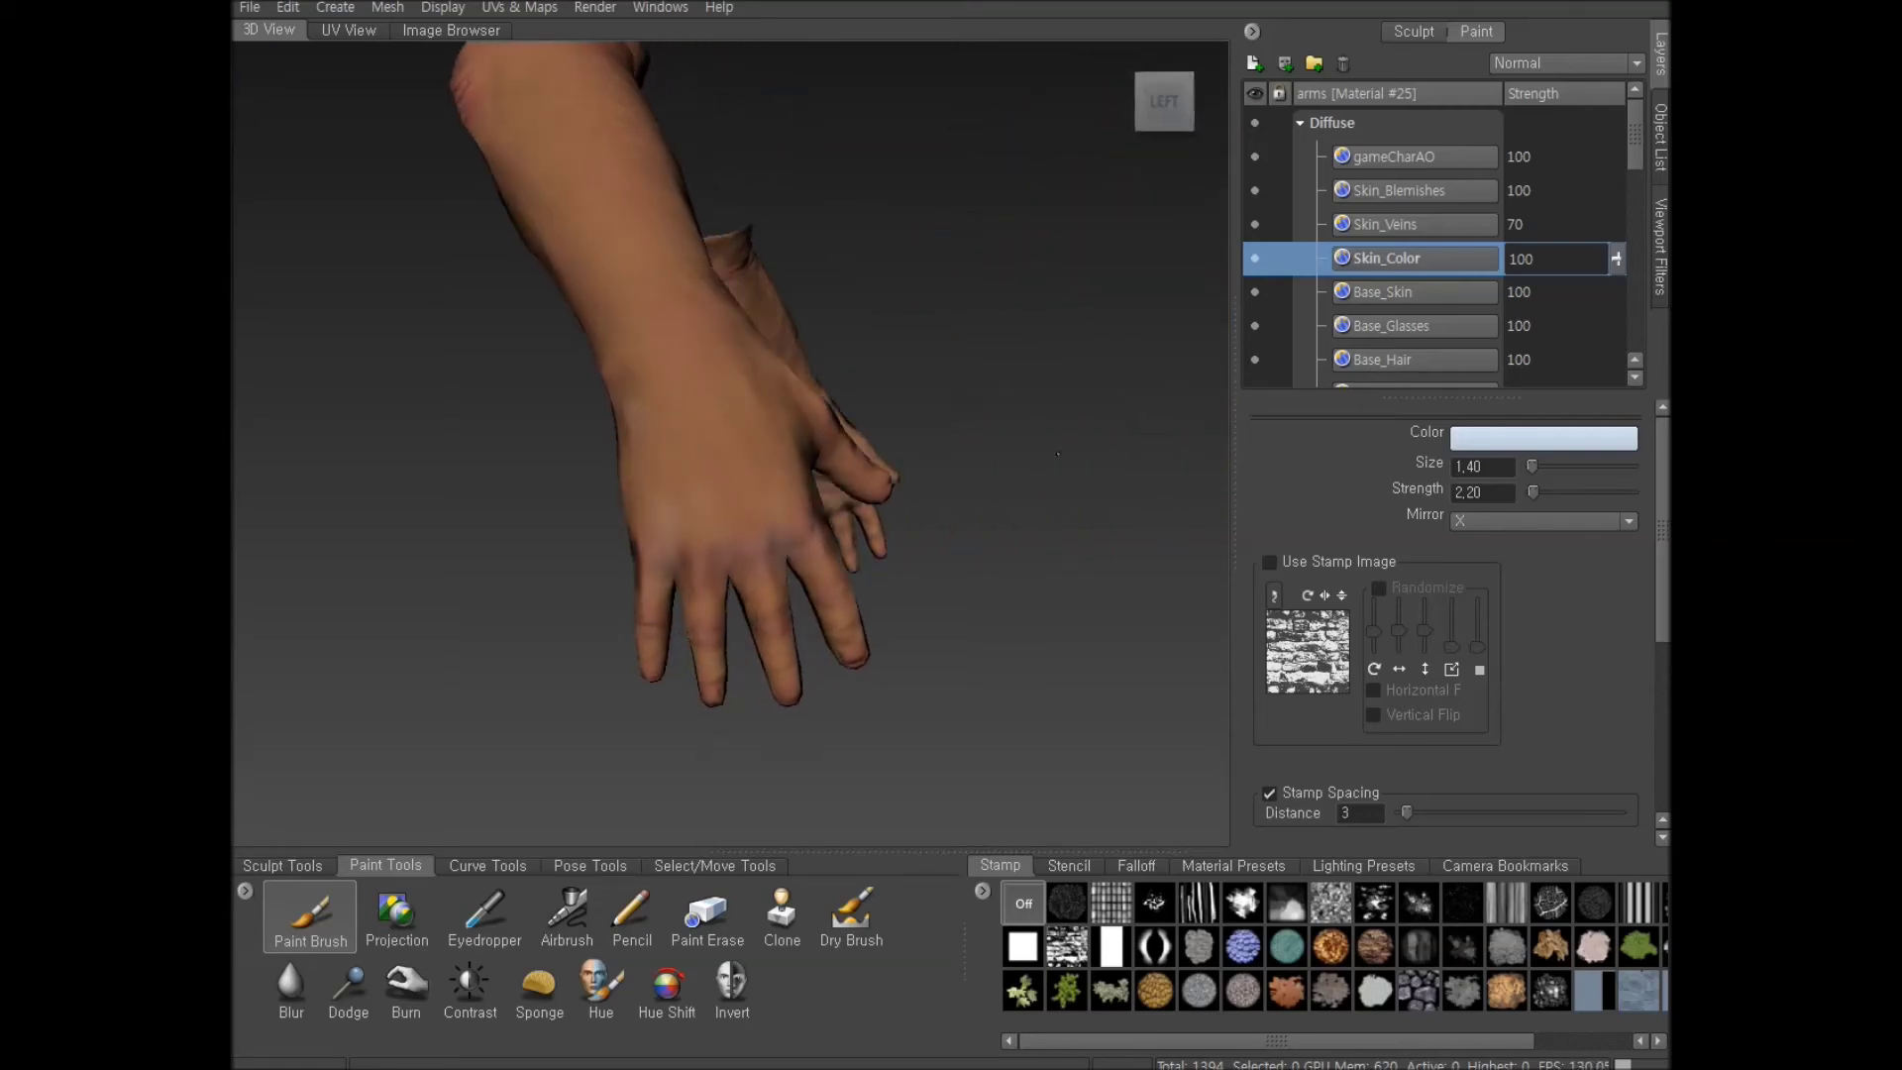
{"action": "scroll", "coordinate": [1007, 482], "scroll_direction": "up", "scroll_amount": 3}
{"action": "left_click_drag", "start_coordinate": [1007, 482], "coordinate": [901, 451], "text": "alt"}
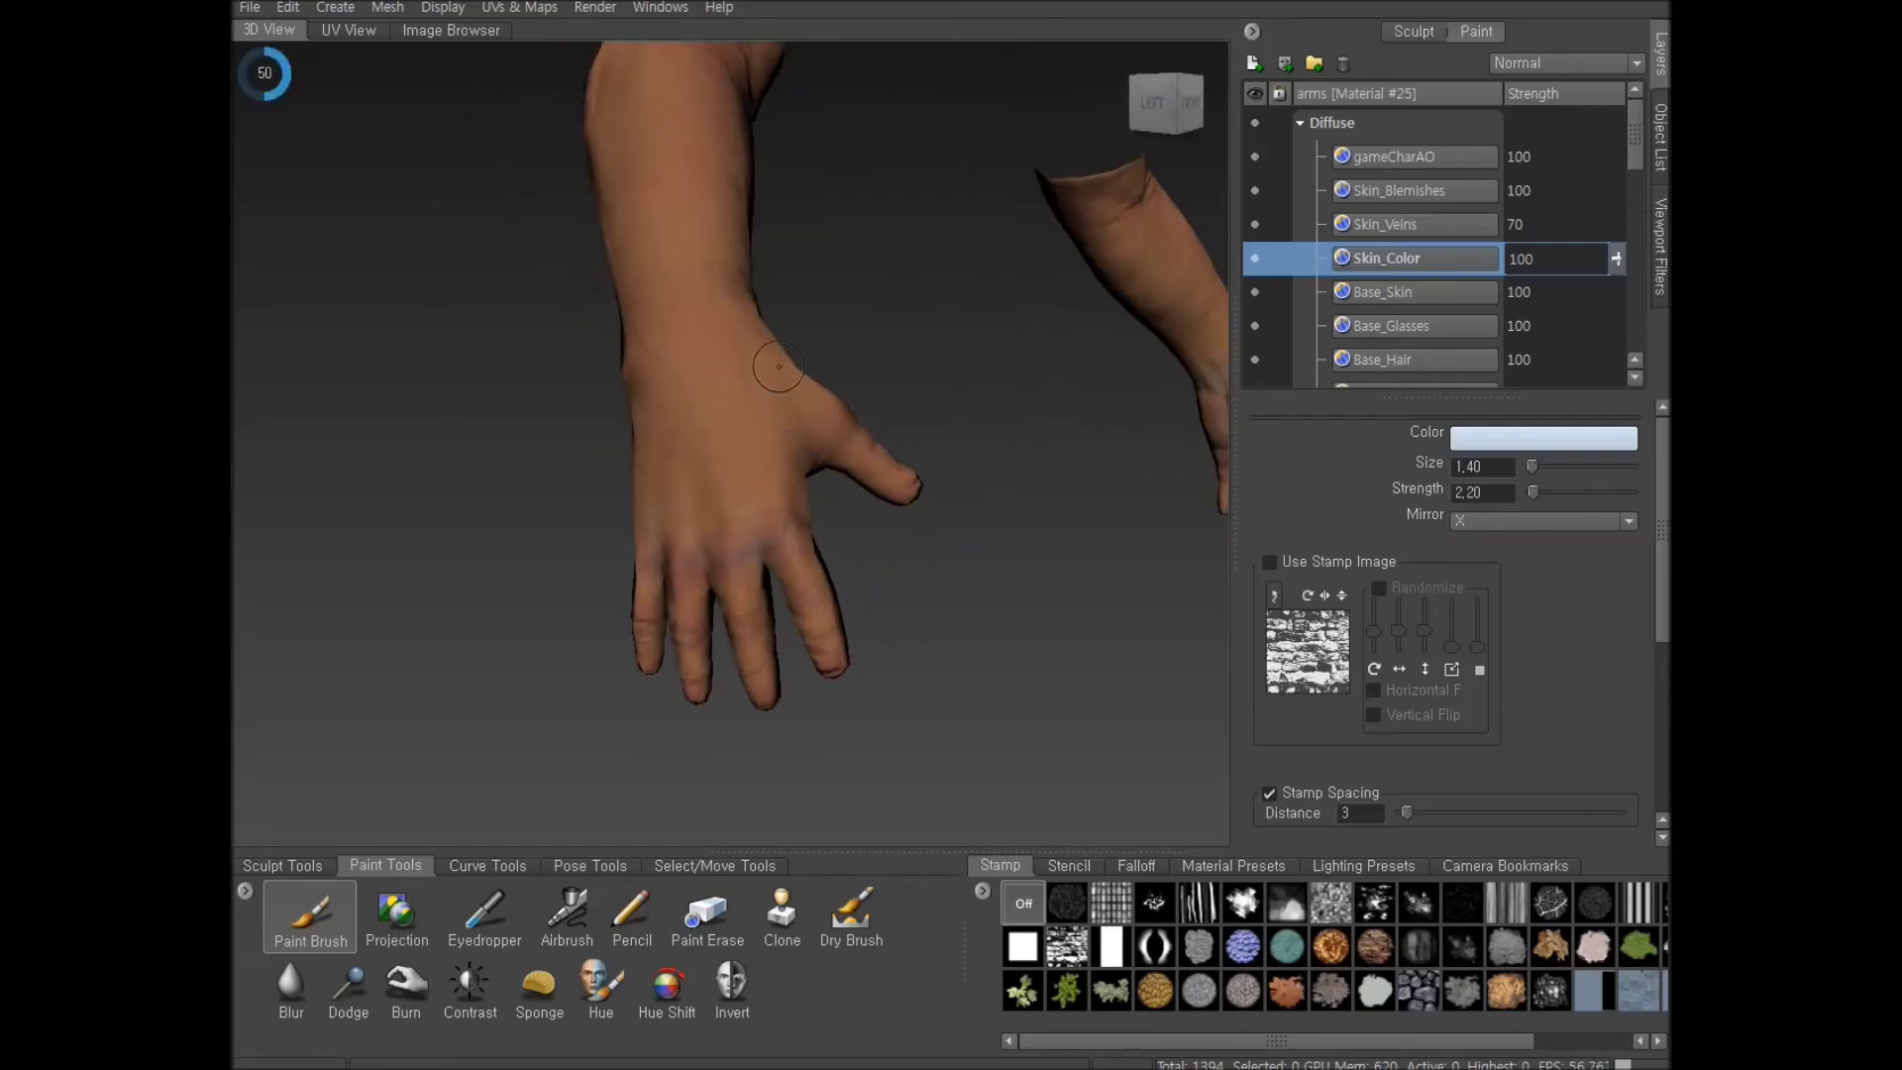
{"action": "left_click_drag", "start_coordinate": [937, 490], "coordinate": [879, 438], "text": "alt"}
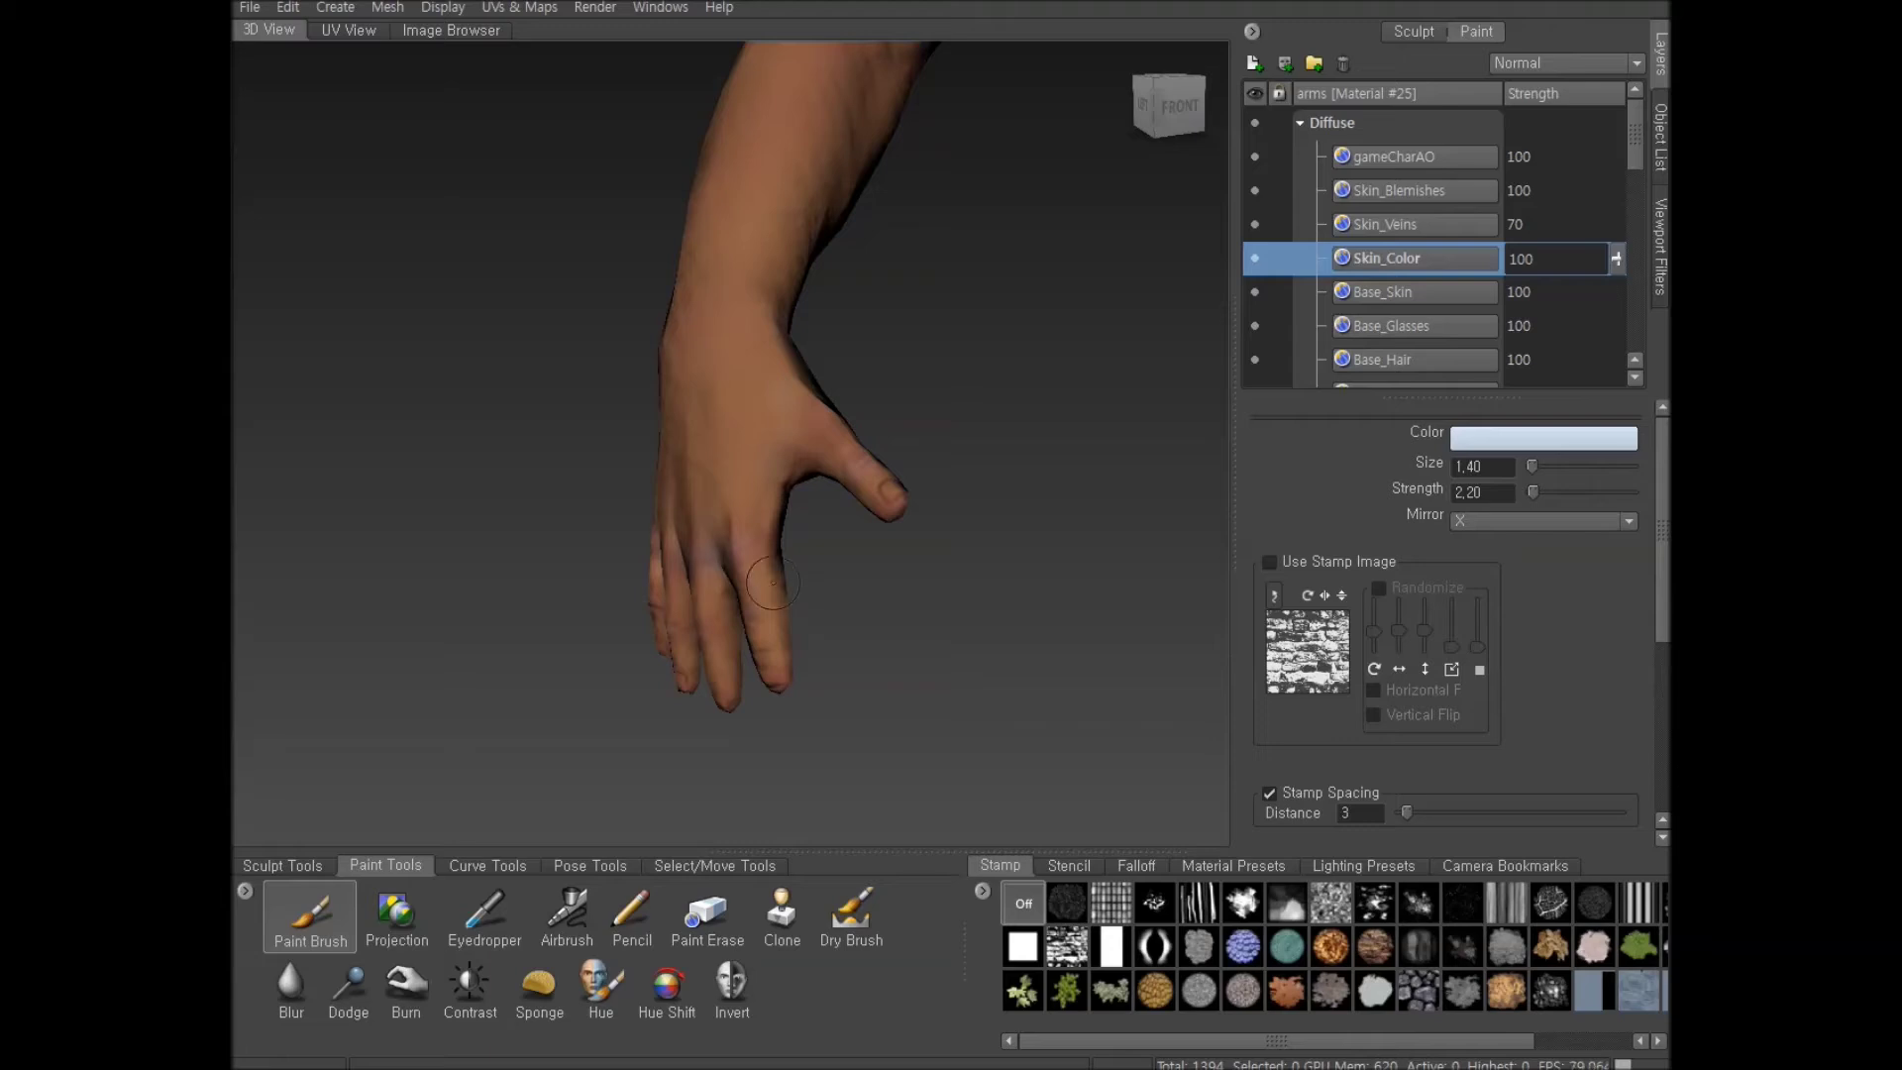
{"action": "left_click_drag", "start_coordinate": [441, 371], "coordinate": [625, 540], "text": "alt"}
{"action": "left_click_drag", "start_coordinate": [841, 670], "coordinate": [658, 531], "text": "alt"}
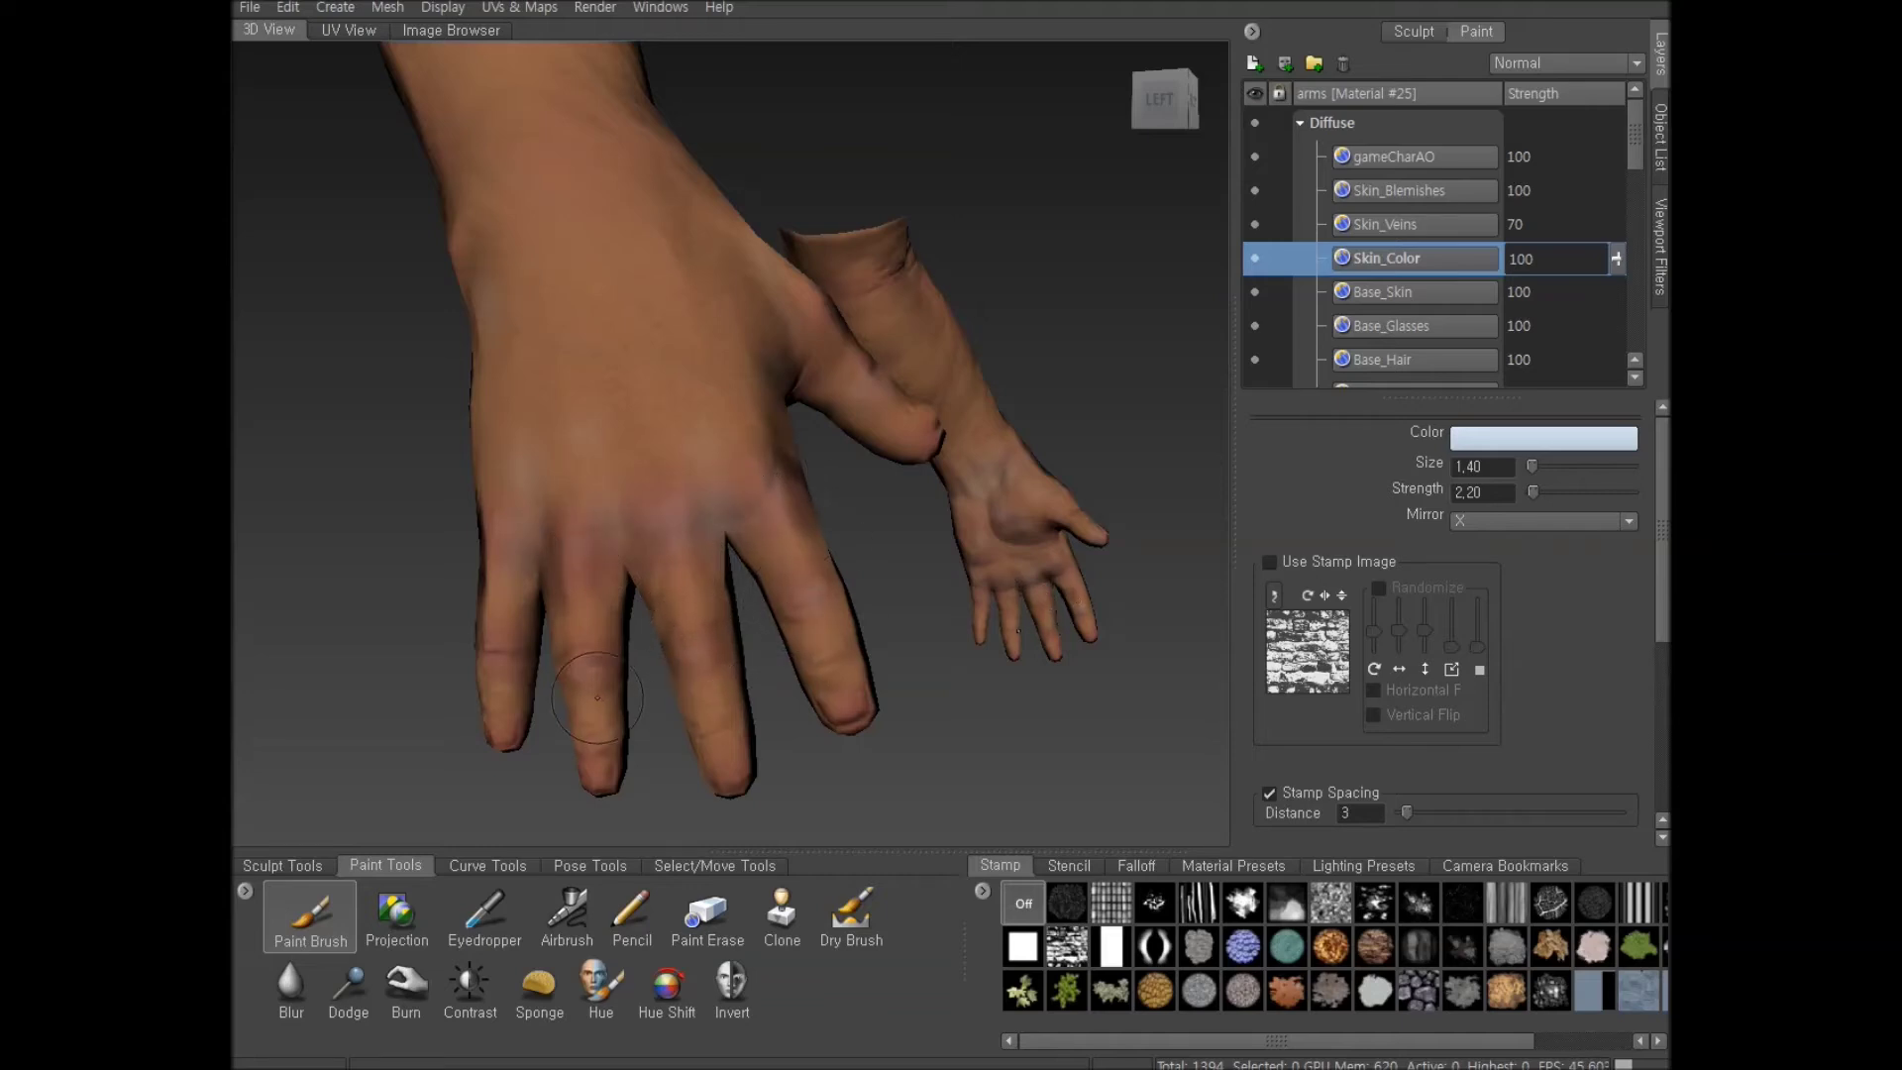
{"action": "left_click_drag", "start_coordinate": [515, 614], "coordinate": [832, 716], "text": "alt"}
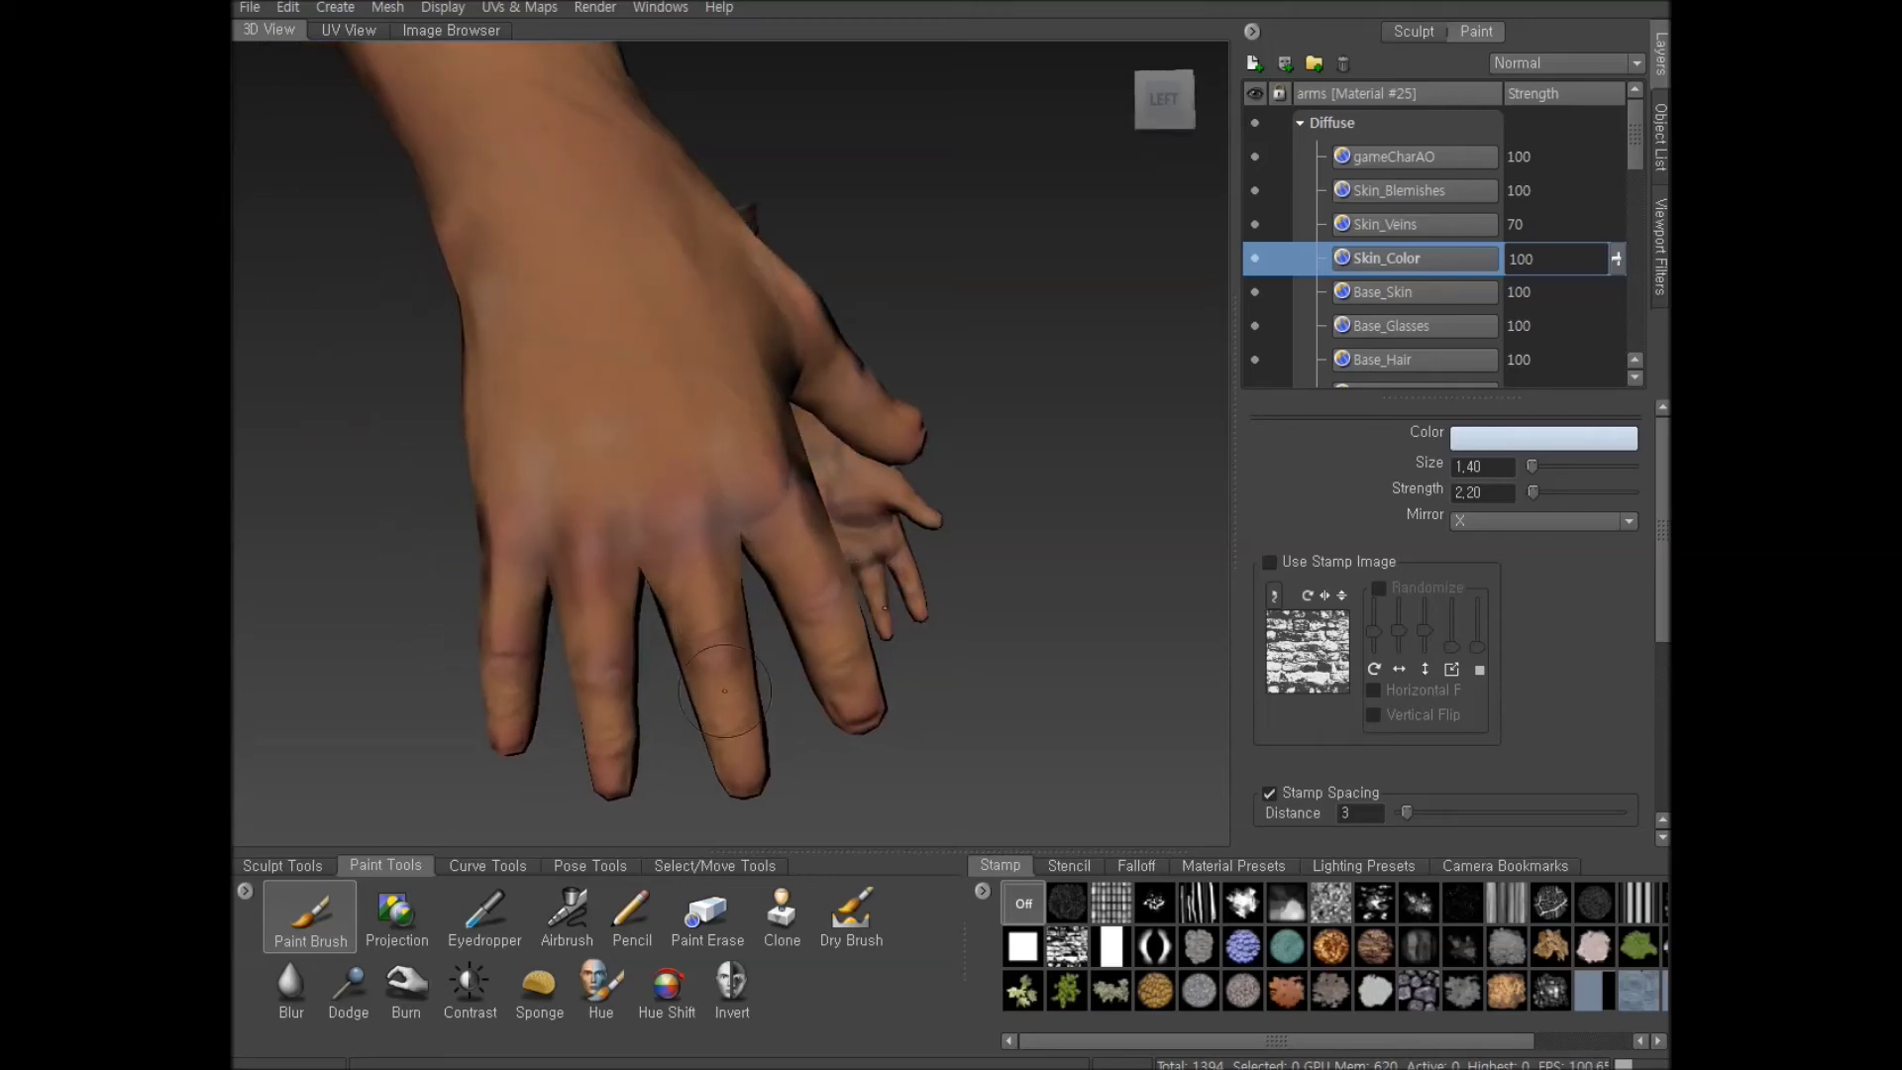
{"action": "left_click_drag", "start_coordinate": [937, 599], "coordinate": [896, 610], "text": "alt"}
{"action": "scroll", "coordinate": [896, 610], "scroll_direction": "up", "scroll_amount": 3}
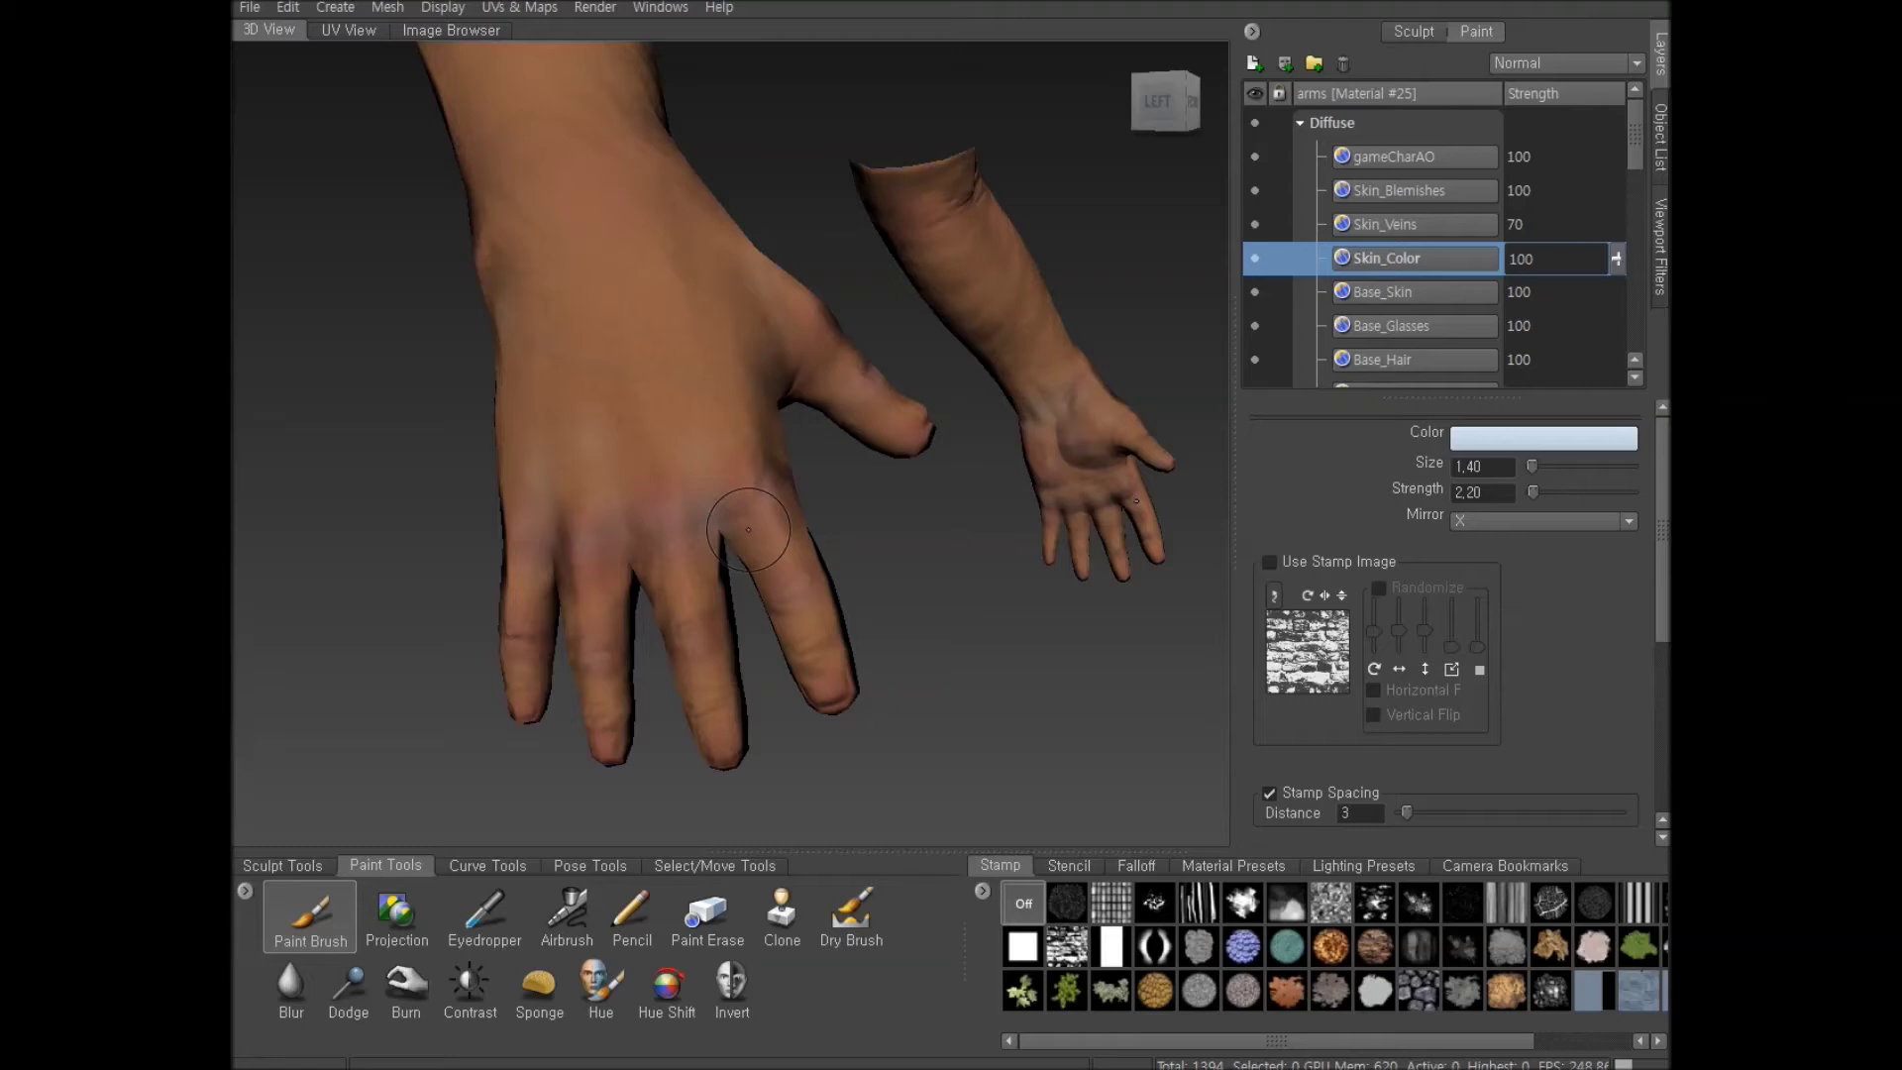
Brush faint pale blue over the inner elbow crease with the Paint Brush at size 1.40 and strength 2.20
{"action": "right_click_drag", "start_coordinate": [748, 529], "coordinate": [909, 230]}
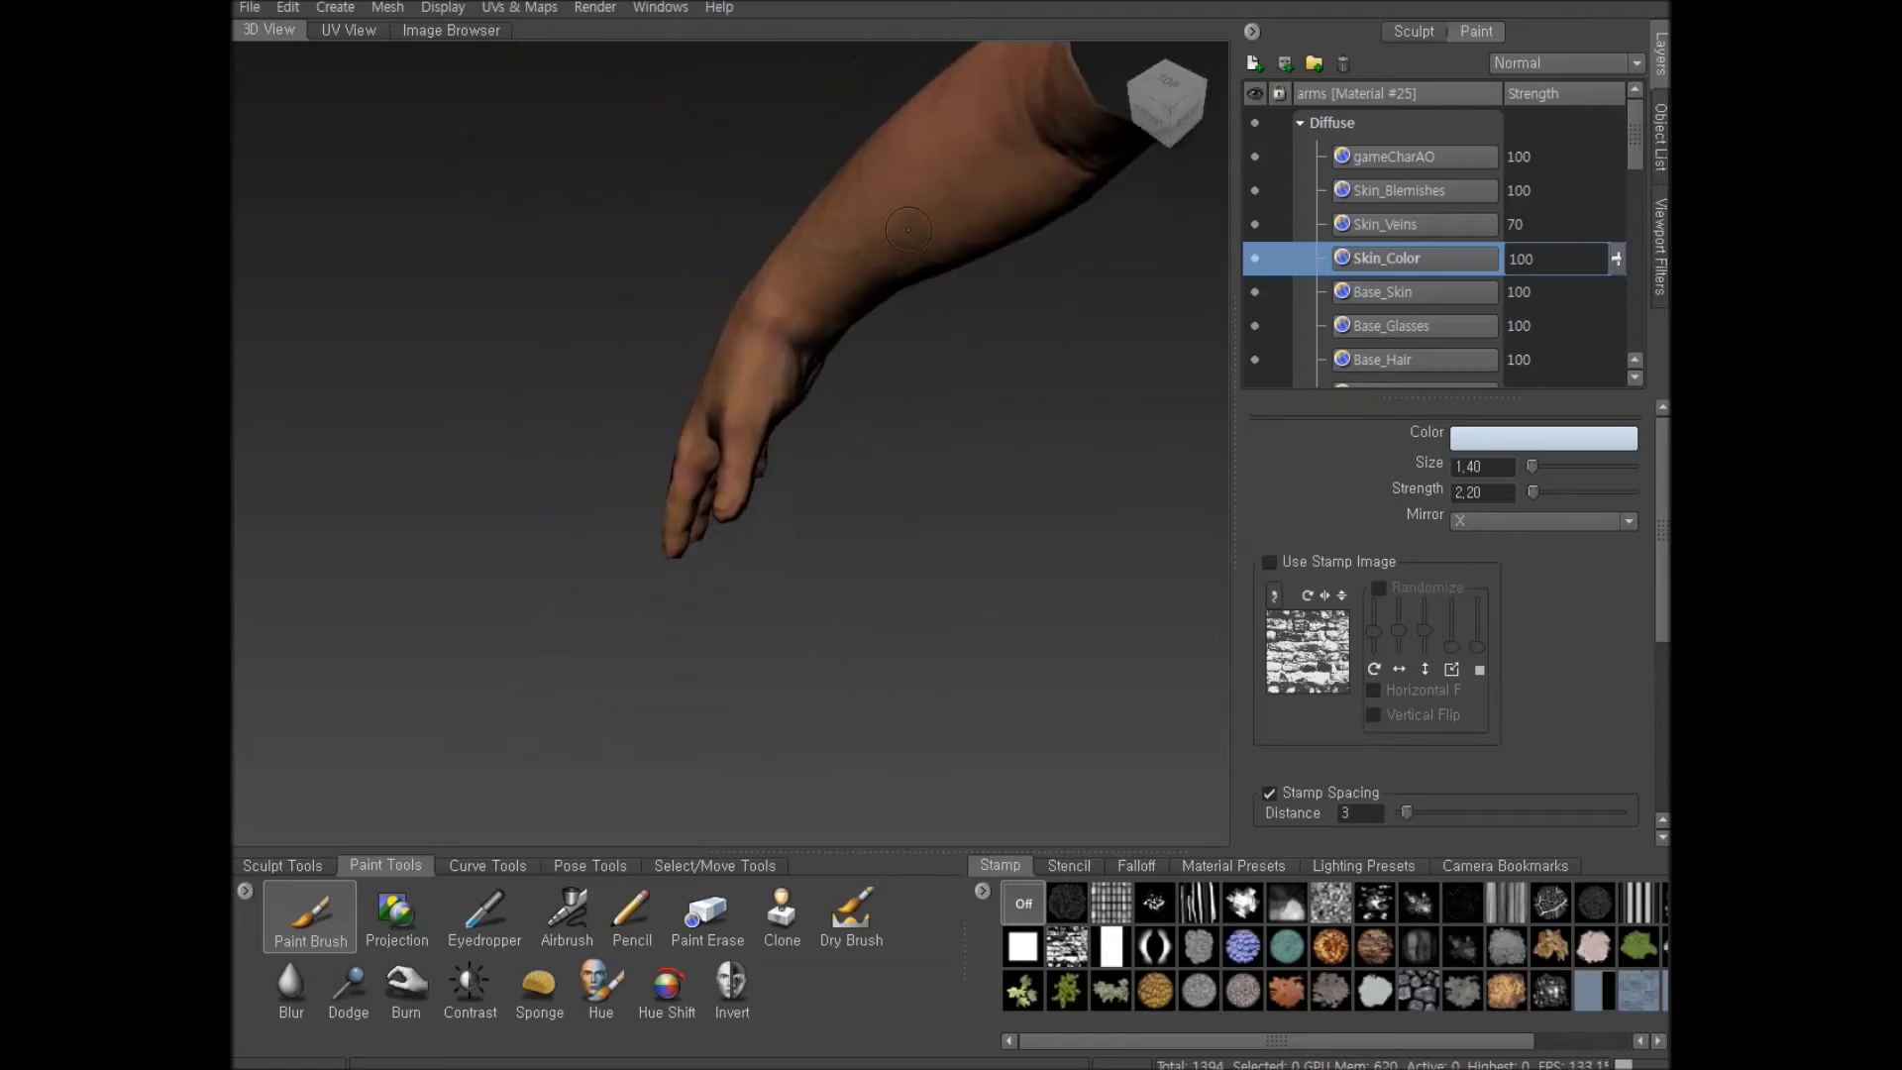
{"action": "middle_click_drag", "start_coordinate": [908, 230], "coordinate": [639, 630], "text": "alt"}
{"action": "left_click_drag", "start_coordinate": [639, 630], "coordinate": [928, 377], "text": "alt"}
{"action": "right_click_drag", "start_coordinate": [928, 377], "coordinate": [953, 359], "text": "alt"}
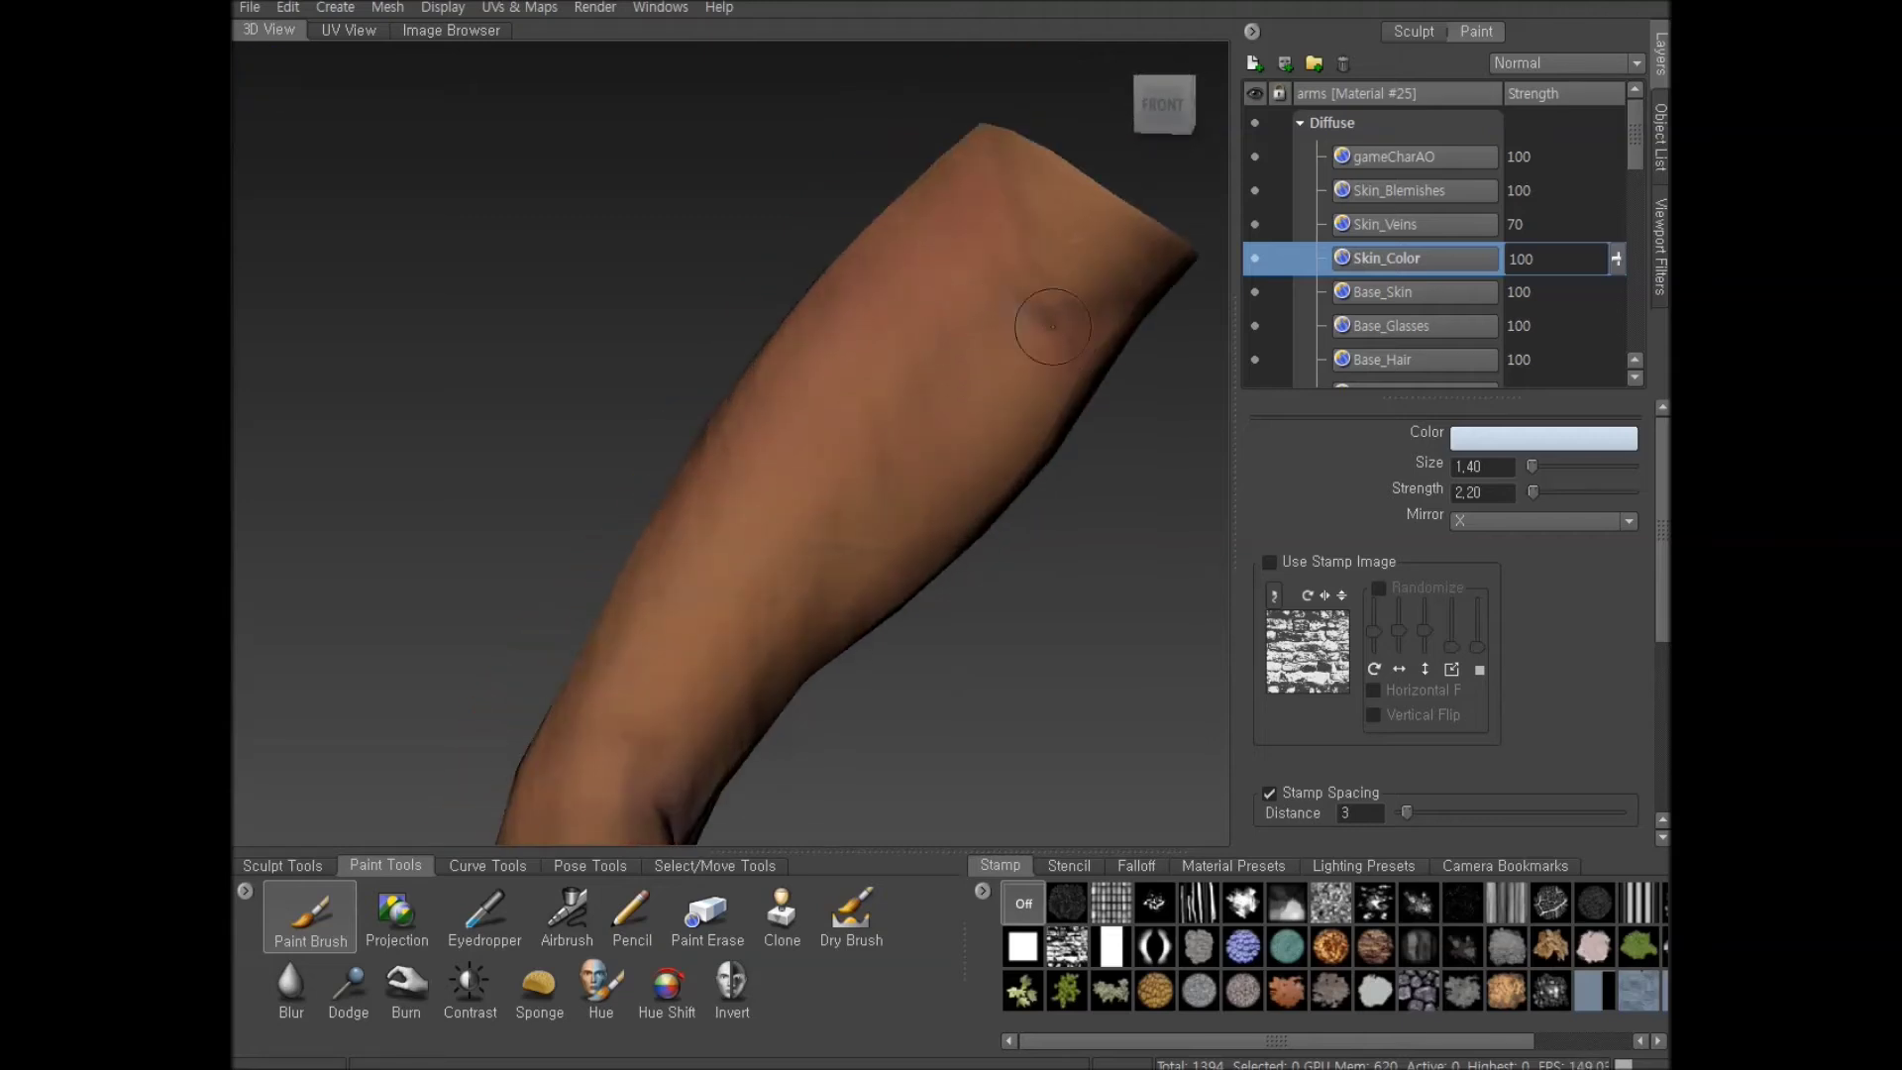
{"action": "left_click_drag", "start_coordinate": [971, 185], "coordinate": [1018, 342]}
{"action": "right_click_drag", "start_coordinate": [1019, 342], "coordinate": [981, 412], "text": "alt"}
{"action": "left_click_drag", "start_coordinate": [981, 412], "coordinate": [896, 391], "text": "alt"}
{"action": "right_click_drag", "start_coordinate": [897, 391], "coordinate": [921, 337], "text": "alt"}
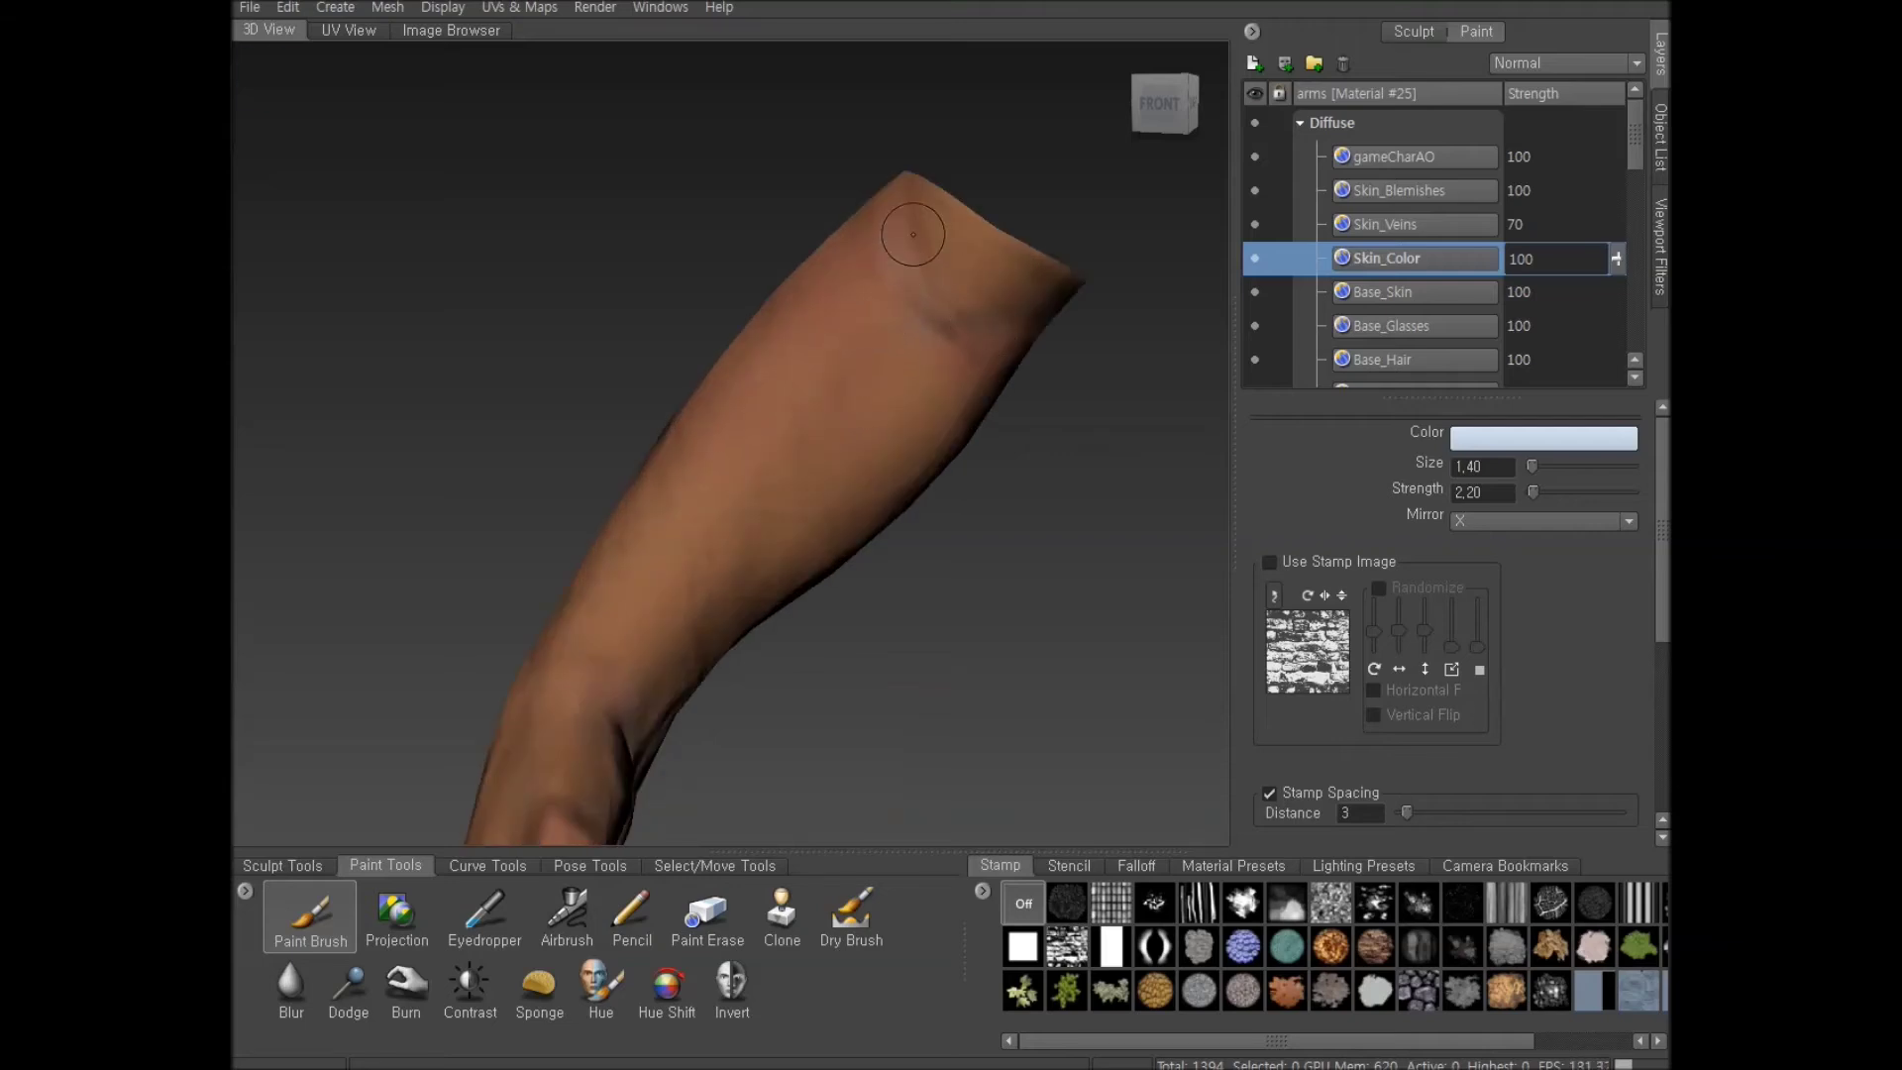
Extend the pale blue tint along the elbow crease near the cut end of the forearm
{"action": "mouse_move", "coordinate": [991, 406]}
{"action": "right_mouse_down", "text": "alt"}
{"action": "mouse_move", "coordinate": [981, 436]}
{"action": "mouse_move", "coordinate": [990, 396]}
{"action": "right_mouse_up", "text": "alt"}
{"action": "left_click_drag", "start_coordinate": [991, 396], "coordinate": [1028, 373], "text": "alt"}
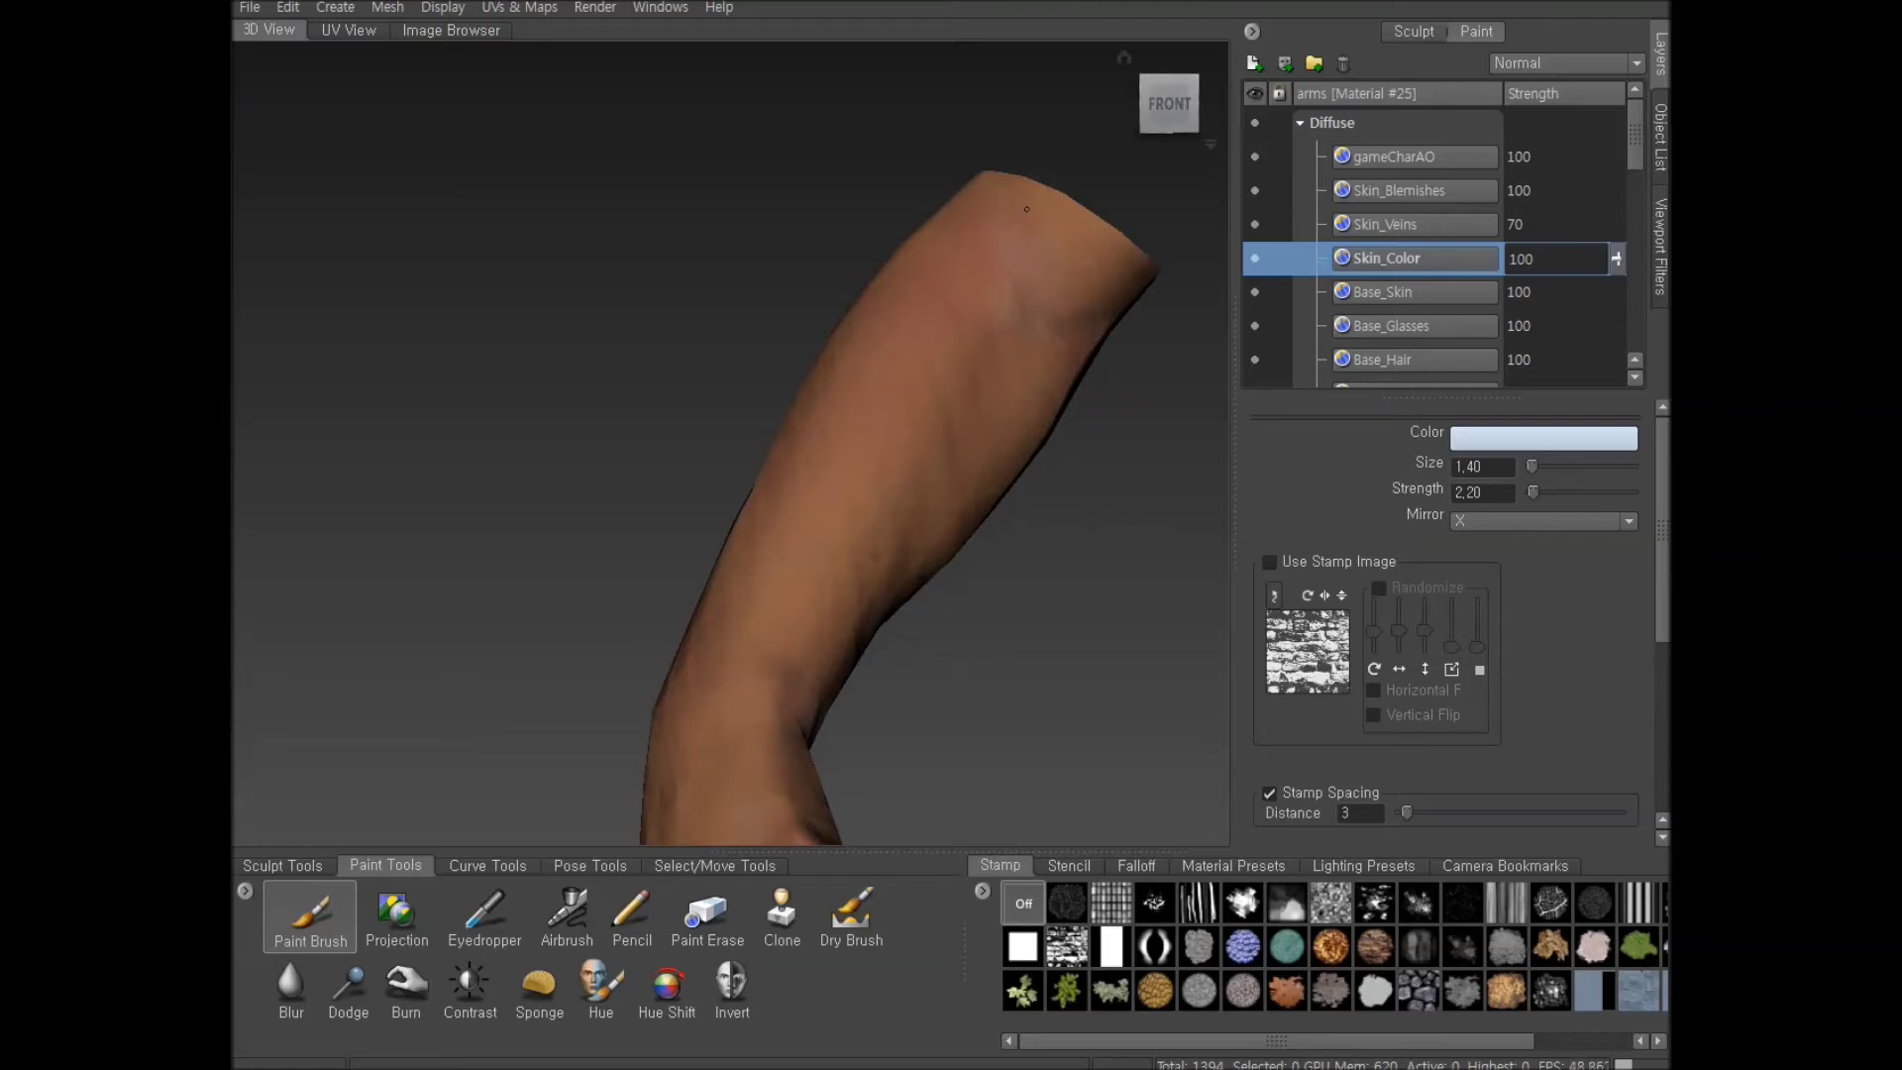
{"action": "left_click_drag", "start_coordinate": [1086, 355], "coordinate": [991, 395], "text": "alt"}
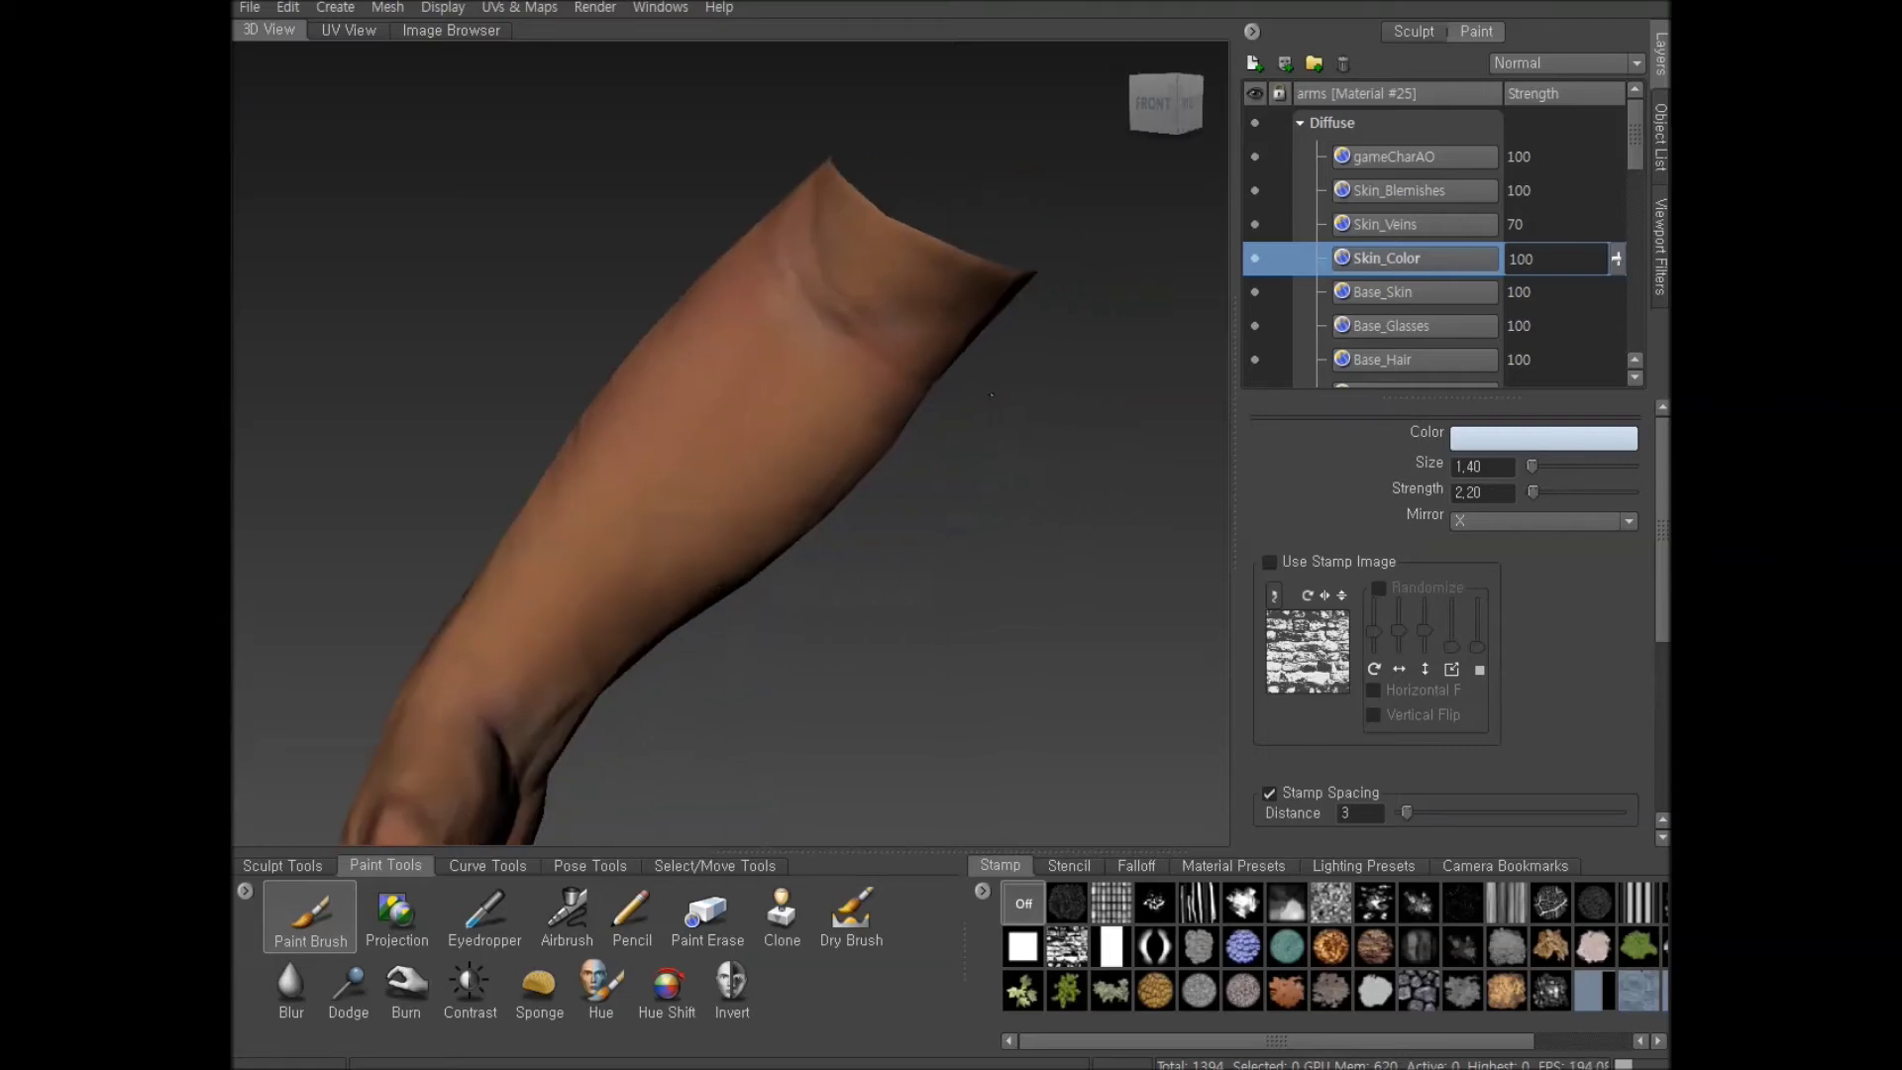
{"action": "mouse_move", "coordinate": [893, 322]}
{"action": "left_mouse_down"}
{"action": "mouse_move", "coordinate": [807, 310]}
{"action": "mouse_move", "coordinate": [900, 297]}
{"action": "mouse_move", "coordinate": [815, 348]}
{"action": "mouse_move", "coordinate": [858, 306]}
{"action": "mouse_move", "coordinate": [847, 327]}
{"action": "left_mouse_up"}
{"action": "scroll", "coordinate": [951, 425], "scroll_direction": "down", "scroll_amount": 5}
{"action": "left_click_drag", "start_coordinate": [951, 425], "coordinate": [910, 550], "text": "alt"}
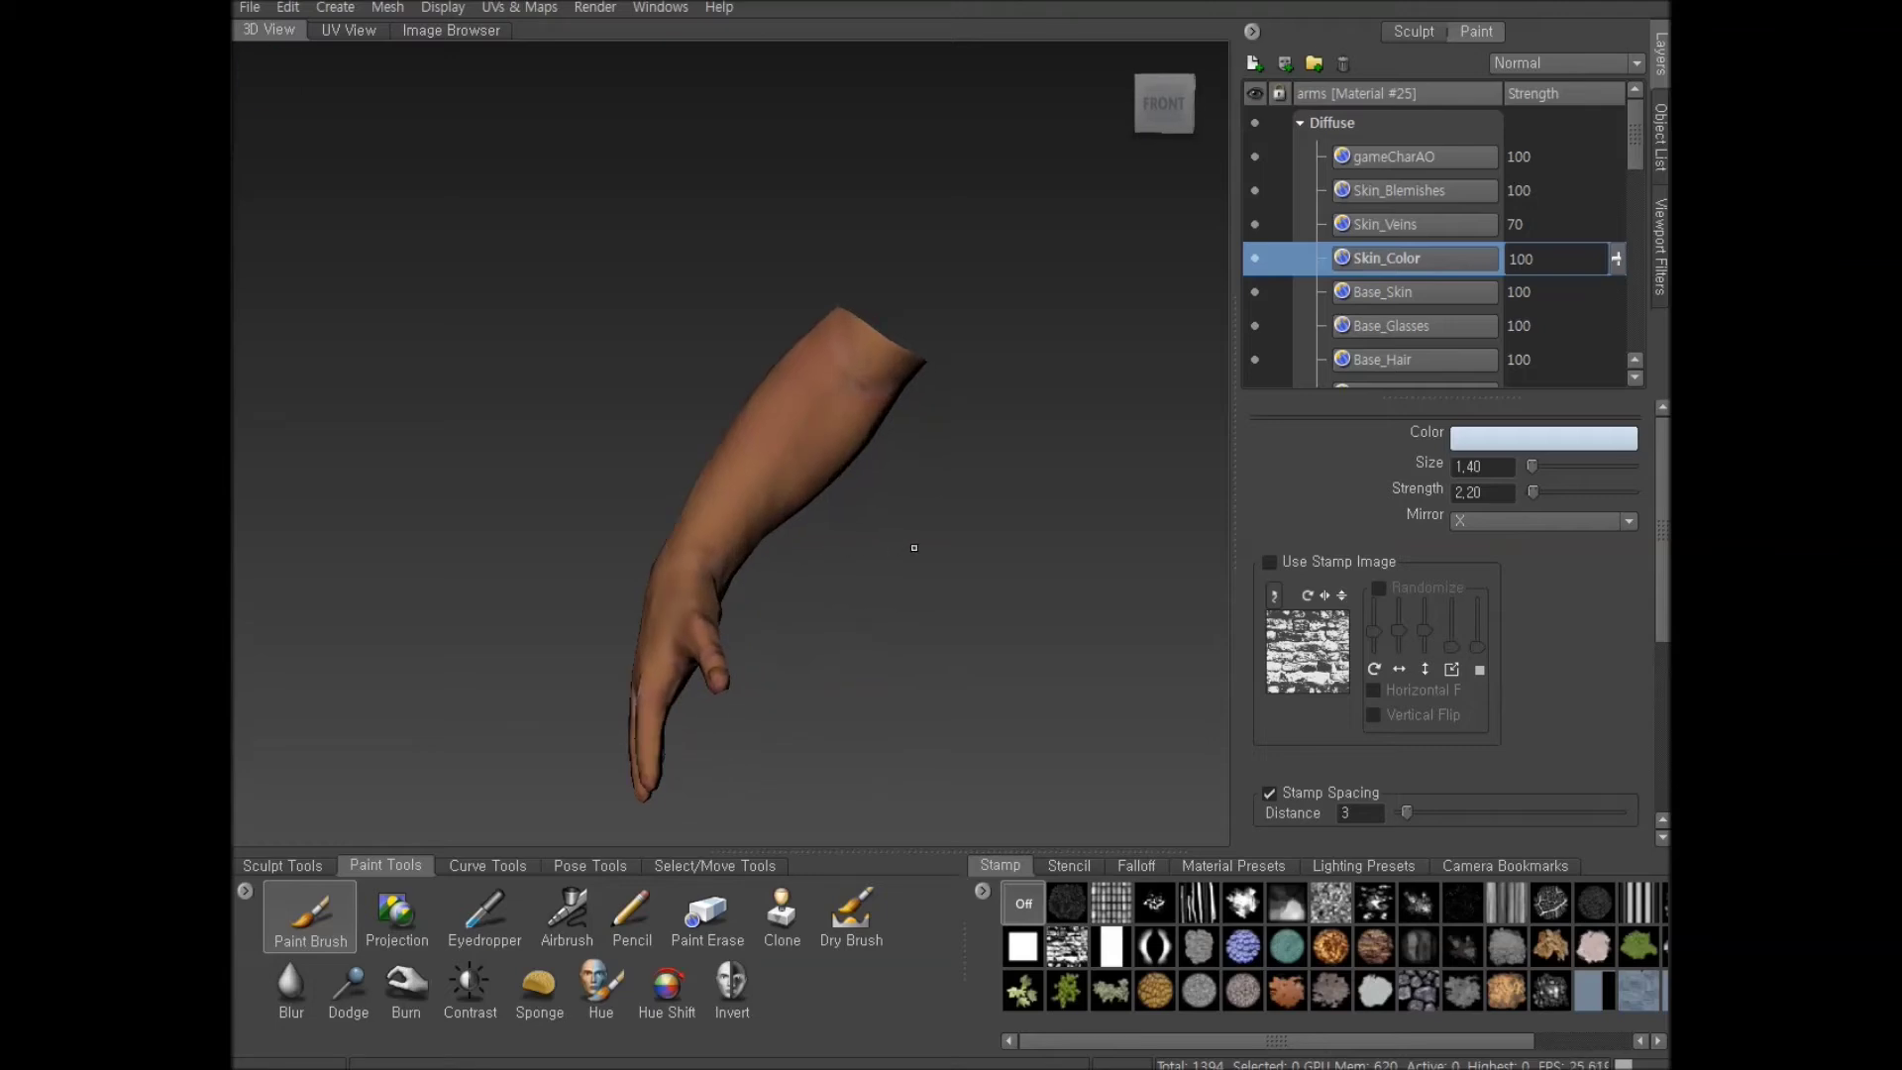
Change the Paint Brush color to a muted red with RGB values 0.660, 0.320 and 0.333
{"action": "left_click_drag", "start_coordinate": [752, 408], "coordinate": [955, 570], "text": "alt"}
{"action": "right_click_drag", "start_coordinate": [955, 570], "coordinate": [930, 598], "text": "alt"}
{"action": "middle_click_drag", "start_coordinate": [931, 598], "coordinate": [828, 446], "text": "alt"}
{"action": "left_click_drag", "start_coordinate": [744, 503], "coordinate": [609, 476], "text": "alt"}
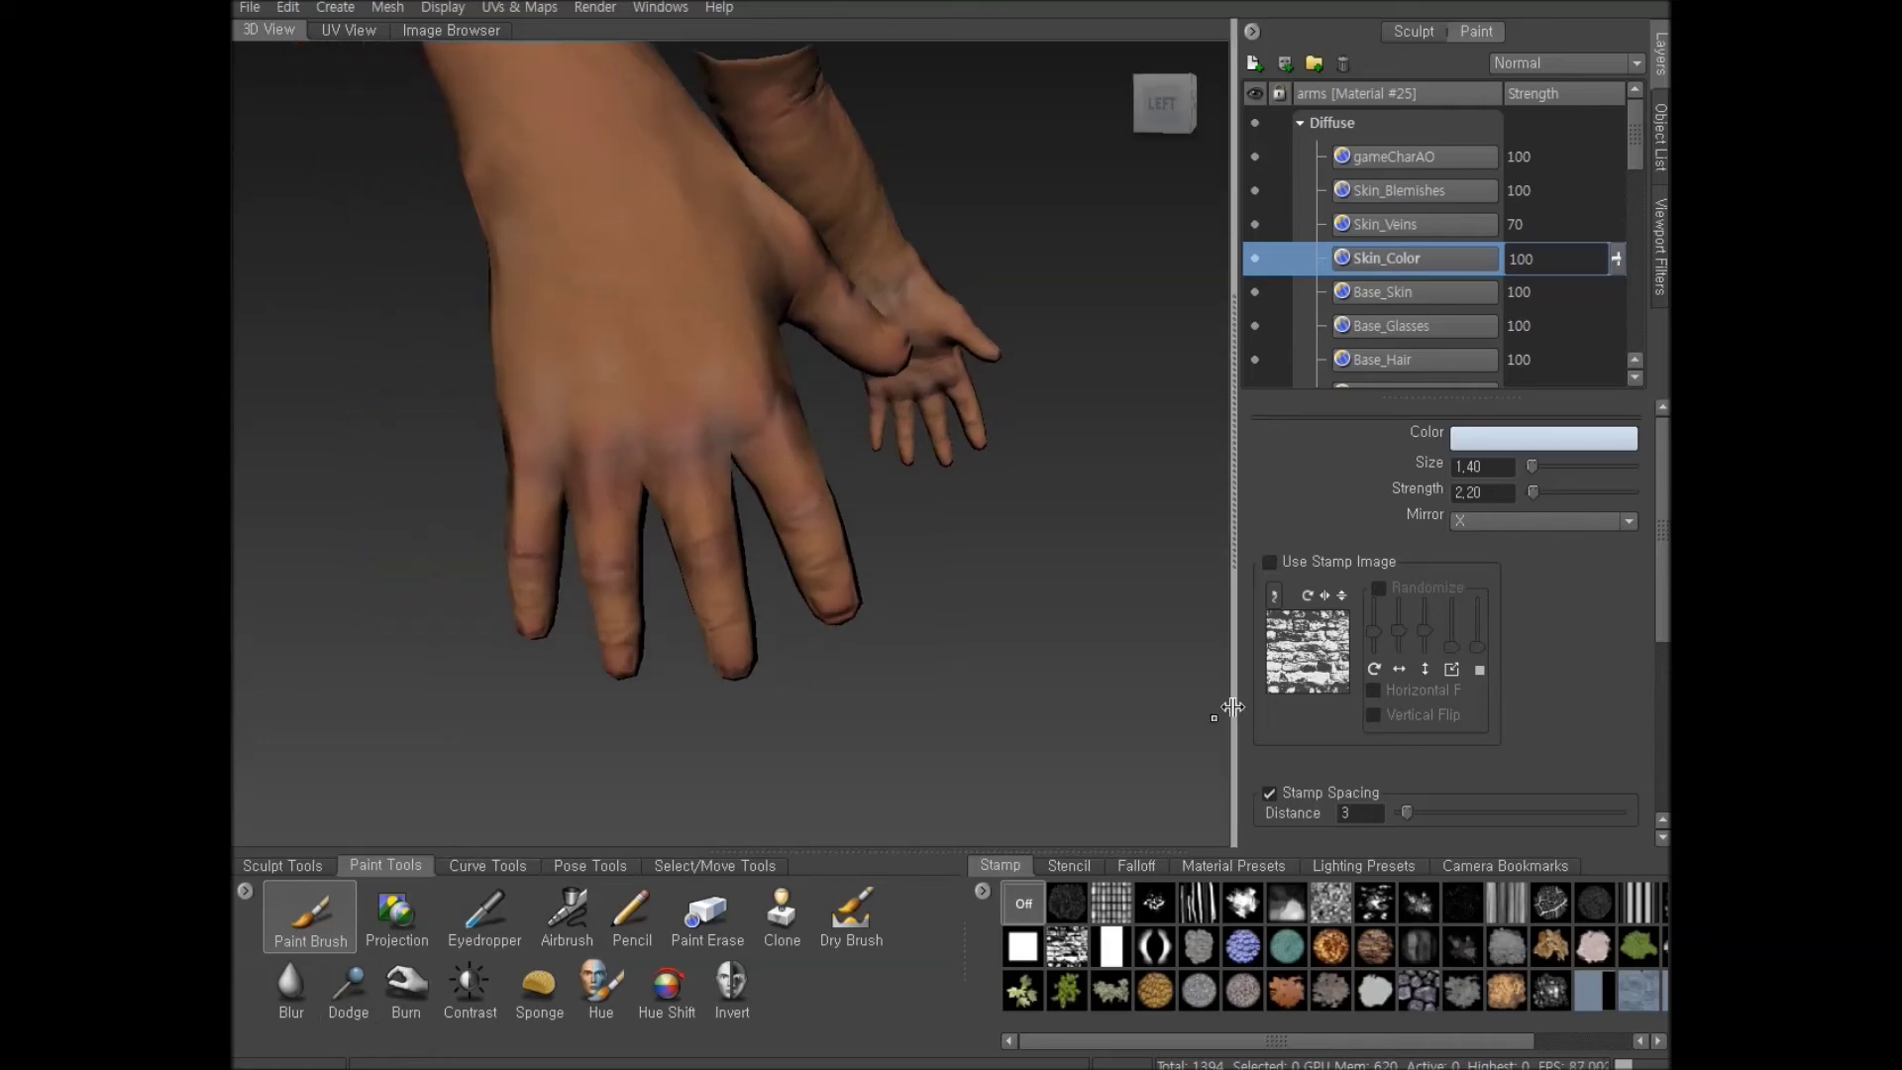
{"action": "left_click", "coordinate": [1477, 438]}
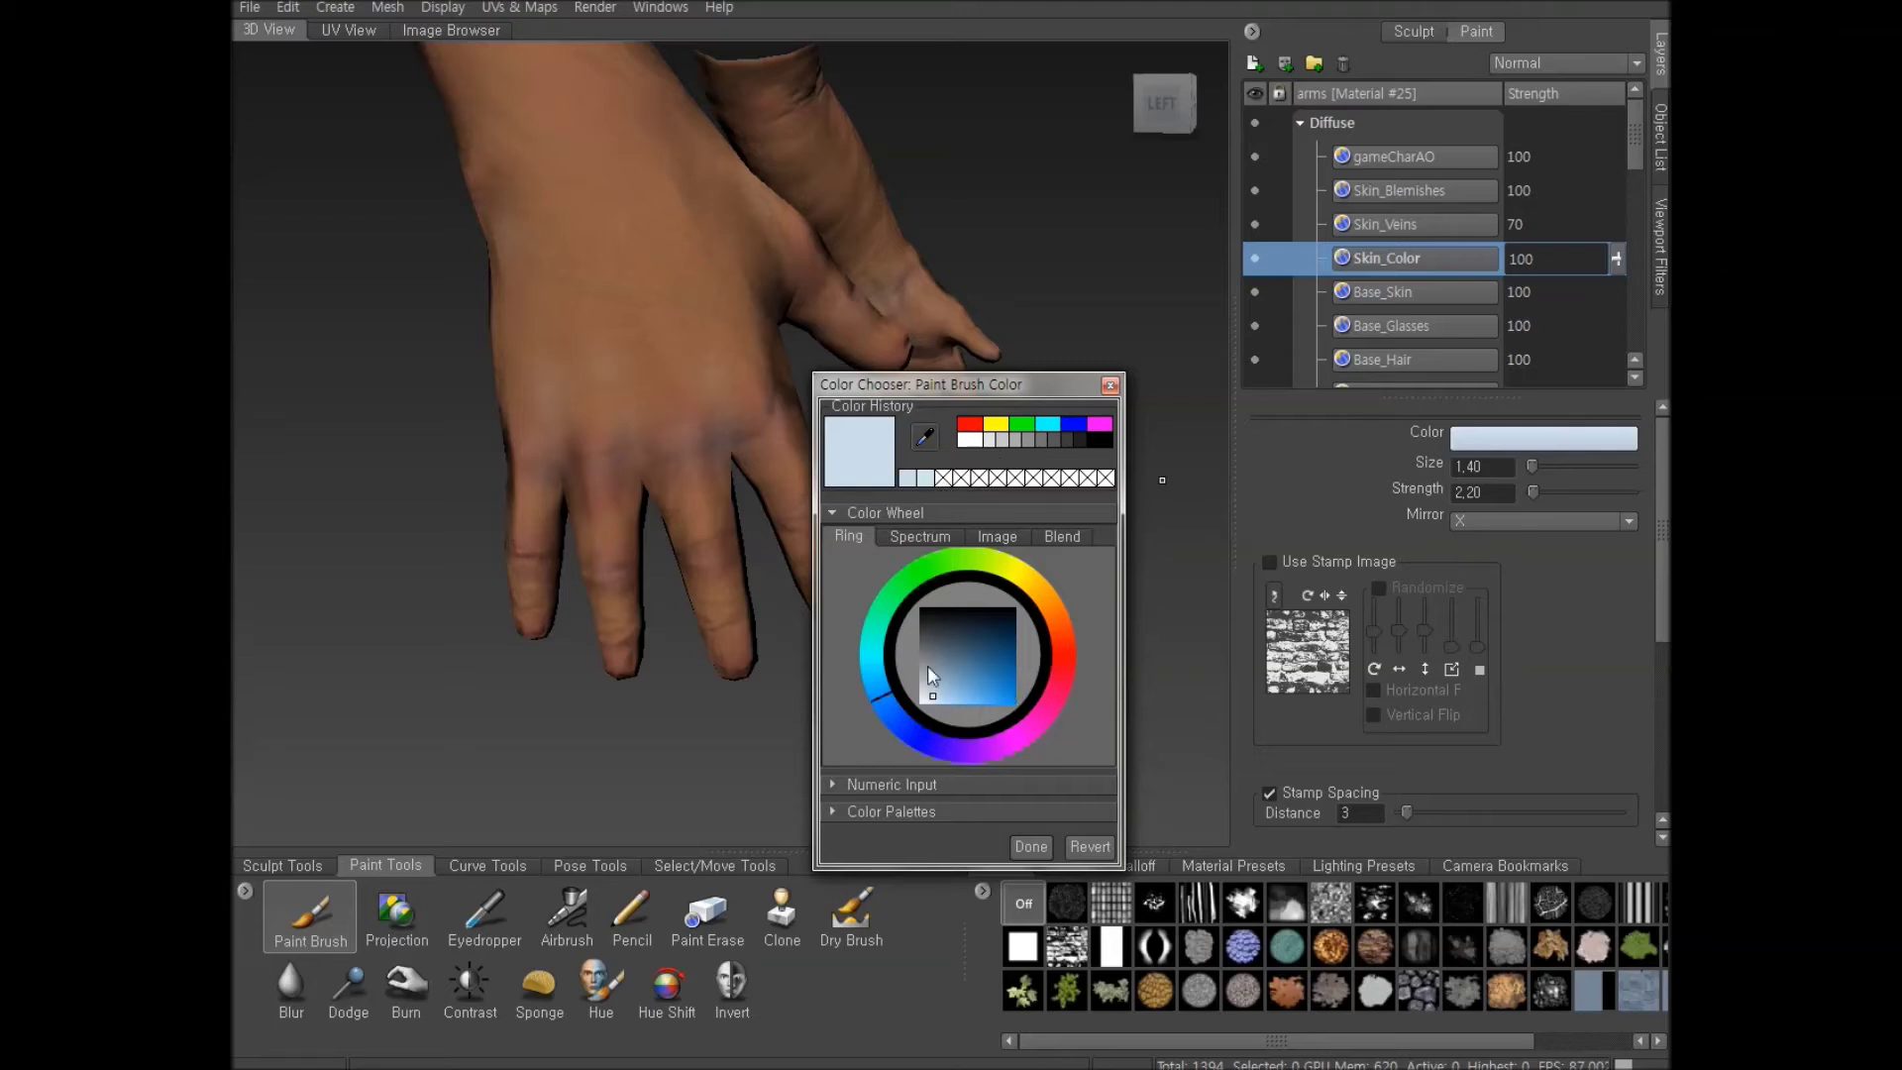
{"action": "left_click", "coordinate": [890, 783]}
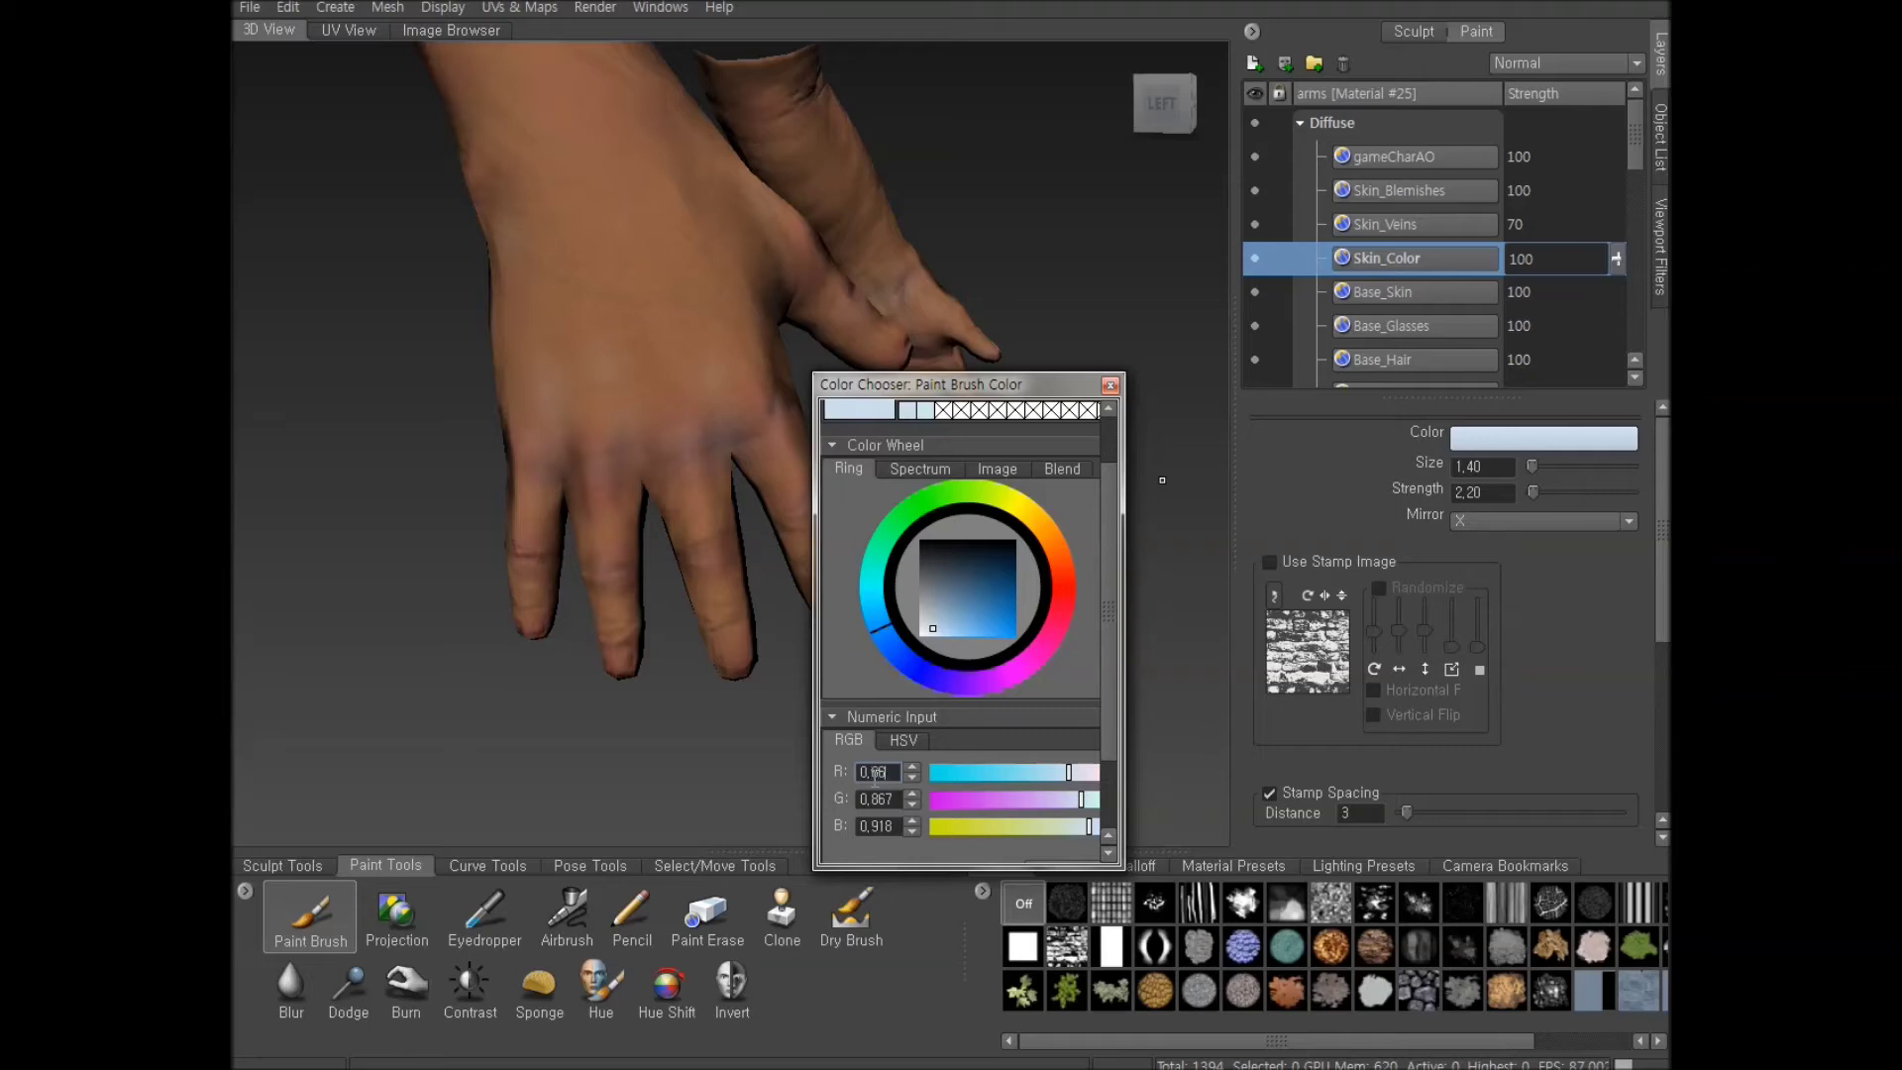
{"action": "key", "text": "Tab"}
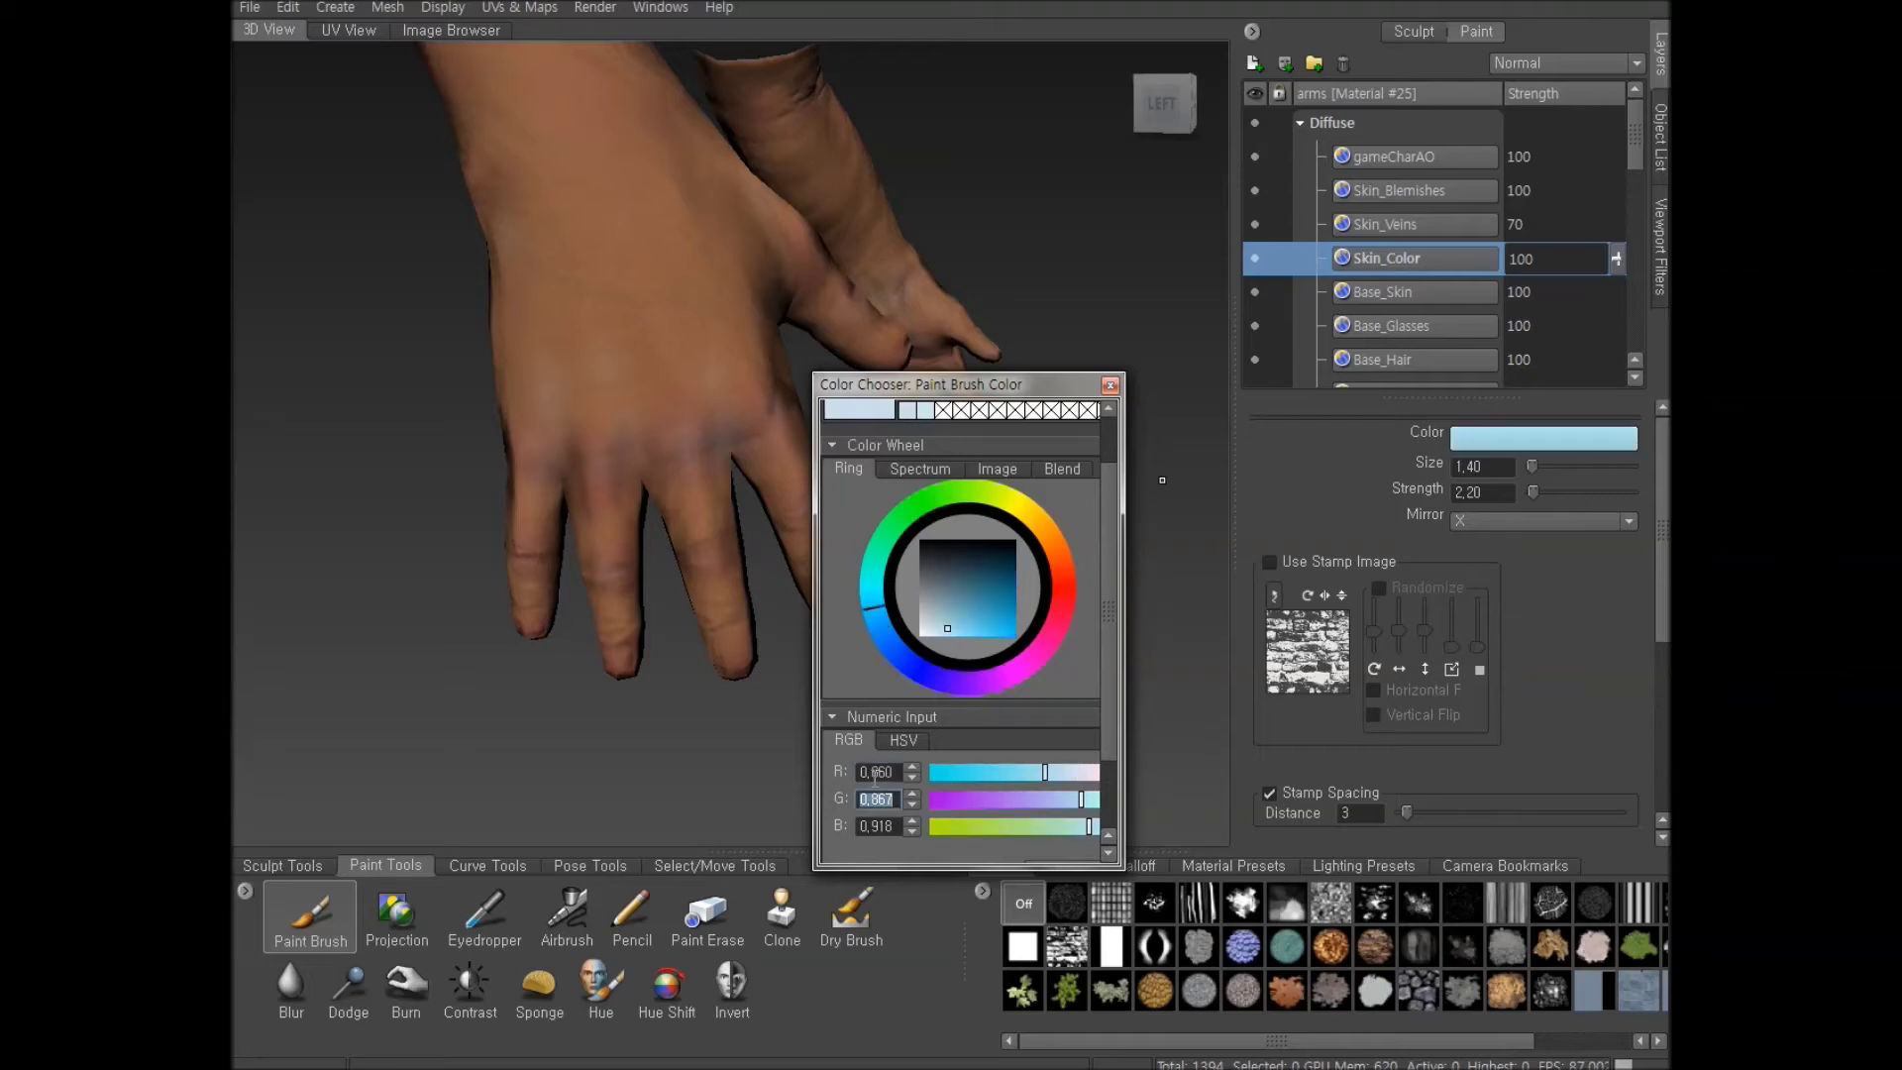
{"action": "key", "text": "End"}
{"action": "key", "text": "Return"}
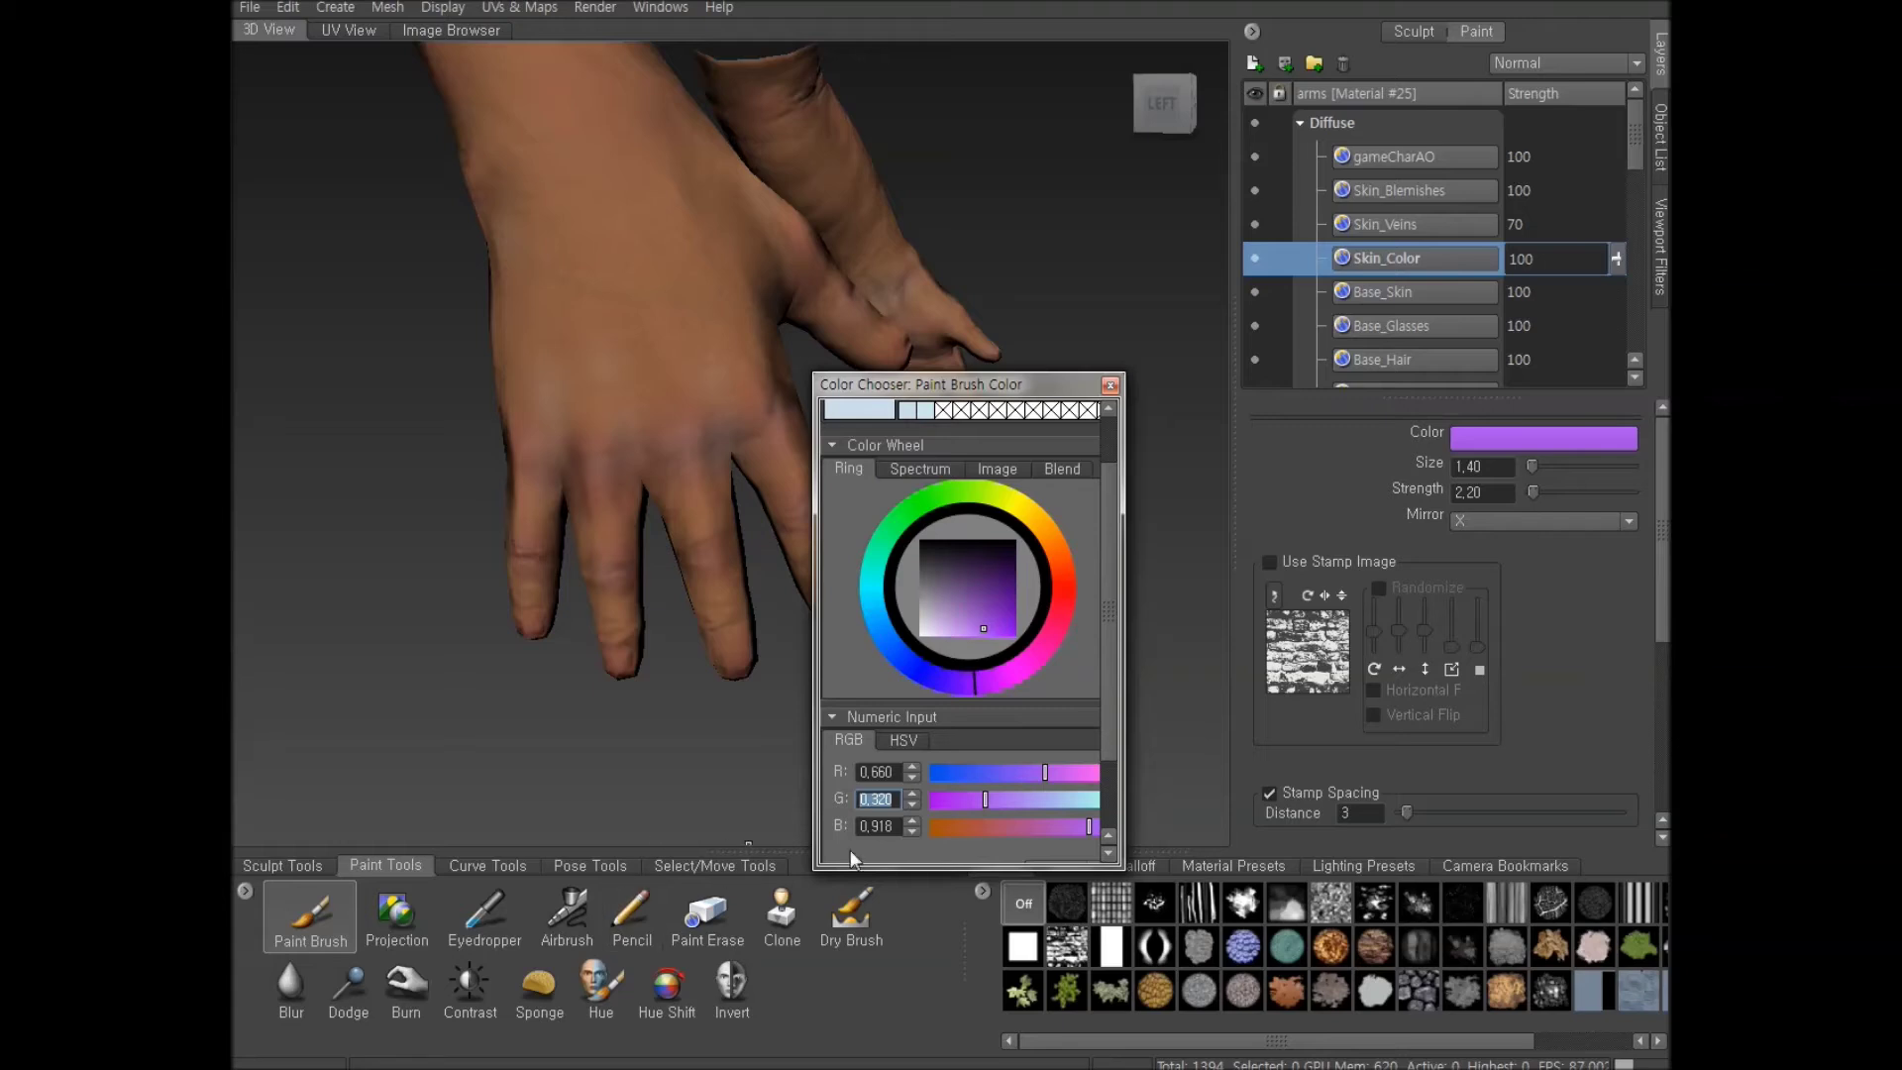
{"action": "left_click_drag", "start_coordinate": [900, 826], "coordinate": [876, 827]}
{"action": "type", "text": "333"}
{"action": "key", "text": "Return"}
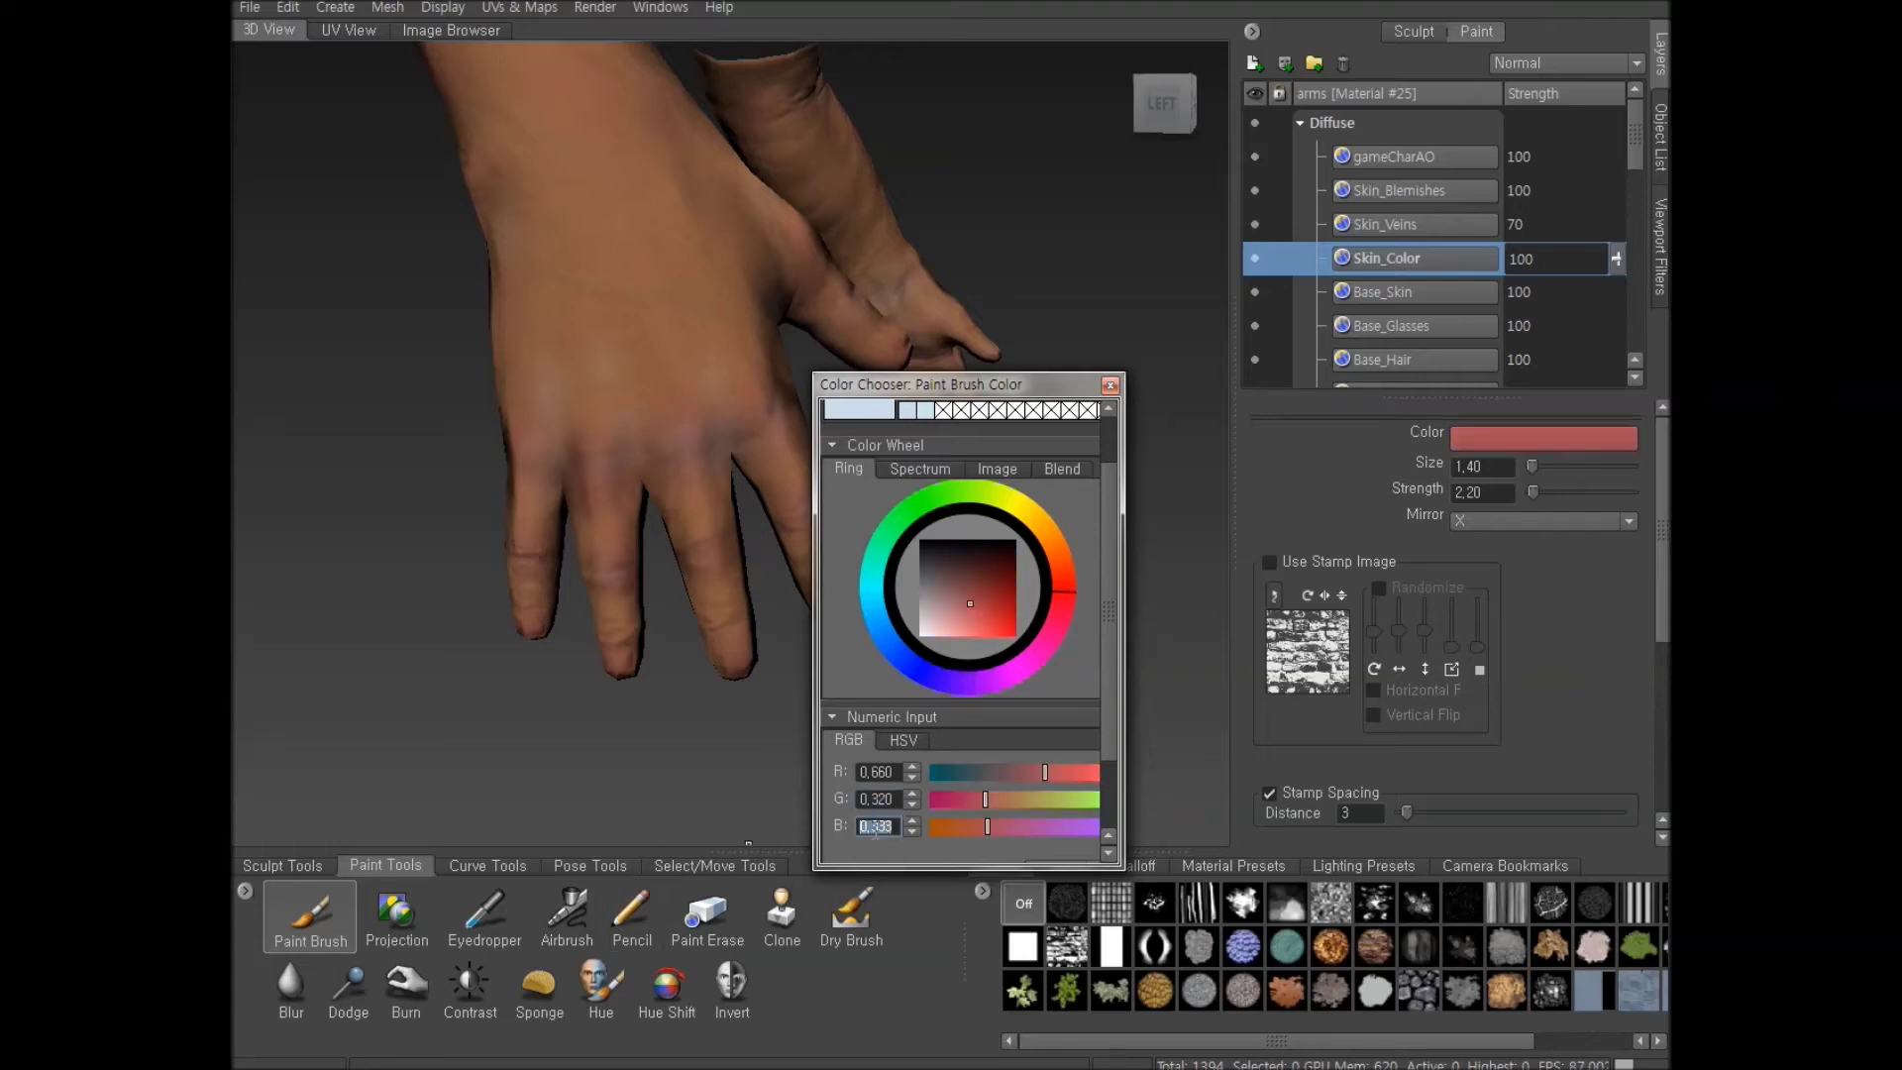
{"action": "left_click", "coordinate": [1109, 386]}
Brush faint red over the knuckles and fingers on the back of the hand at brush size 0.92 and strength 2.20
{"action": "left_click_drag", "start_coordinate": [746, 783], "coordinate": [595, 413], "text": "alt"}
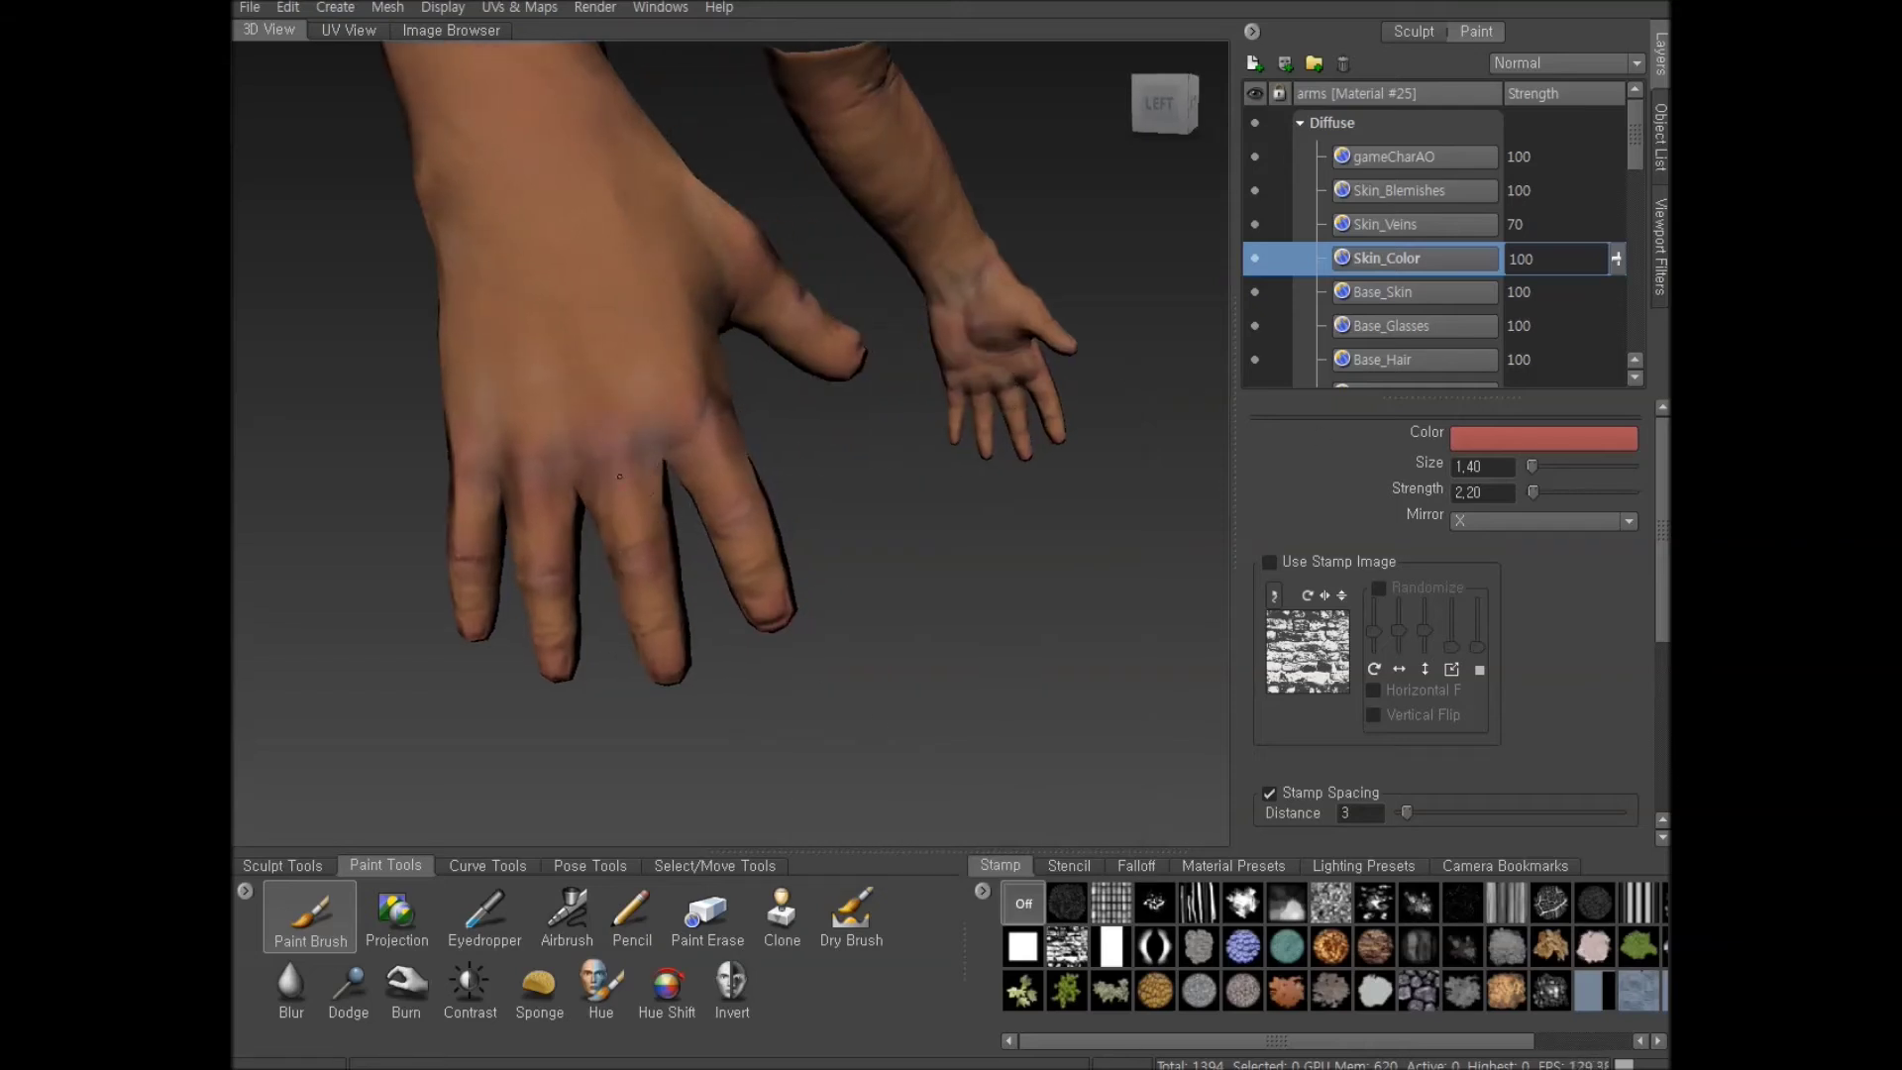
{"action": "mouse_move", "coordinate": [661, 576]}
{"action": "left_mouse_down", "text": "alt"}
{"action": "mouse_move", "coordinate": [639, 525]}
{"action": "mouse_move", "coordinate": [659, 491]}
{"action": "mouse_move", "coordinate": [736, 475]}
{"action": "left_mouse_up", "text": "alt"}
{"action": "left_click_drag", "start_coordinate": [854, 418], "coordinate": [837, 431]}
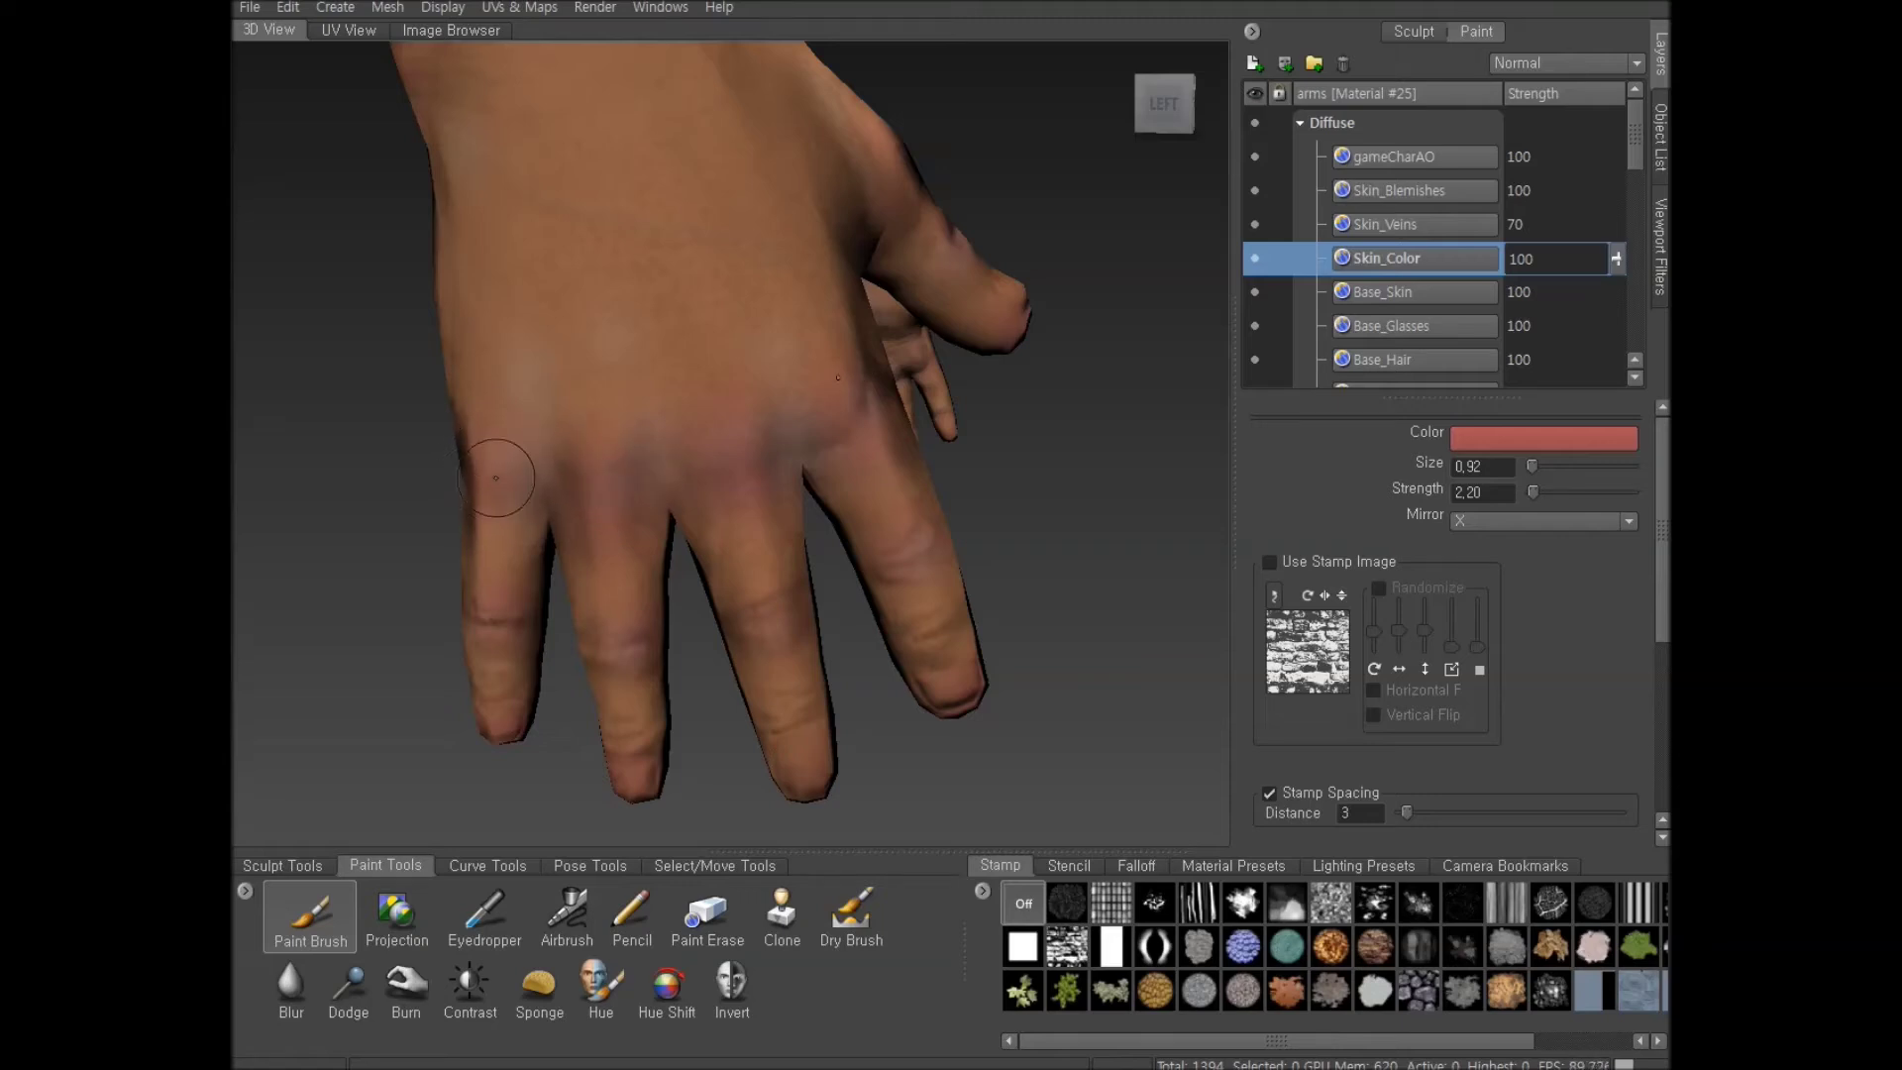
{"action": "scroll", "coordinate": [798, 555], "scroll_direction": "down", "scroll_amount": 4}
{"action": "scroll", "coordinate": [778, 515], "scroll_direction": "up", "scroll_amount": 3}
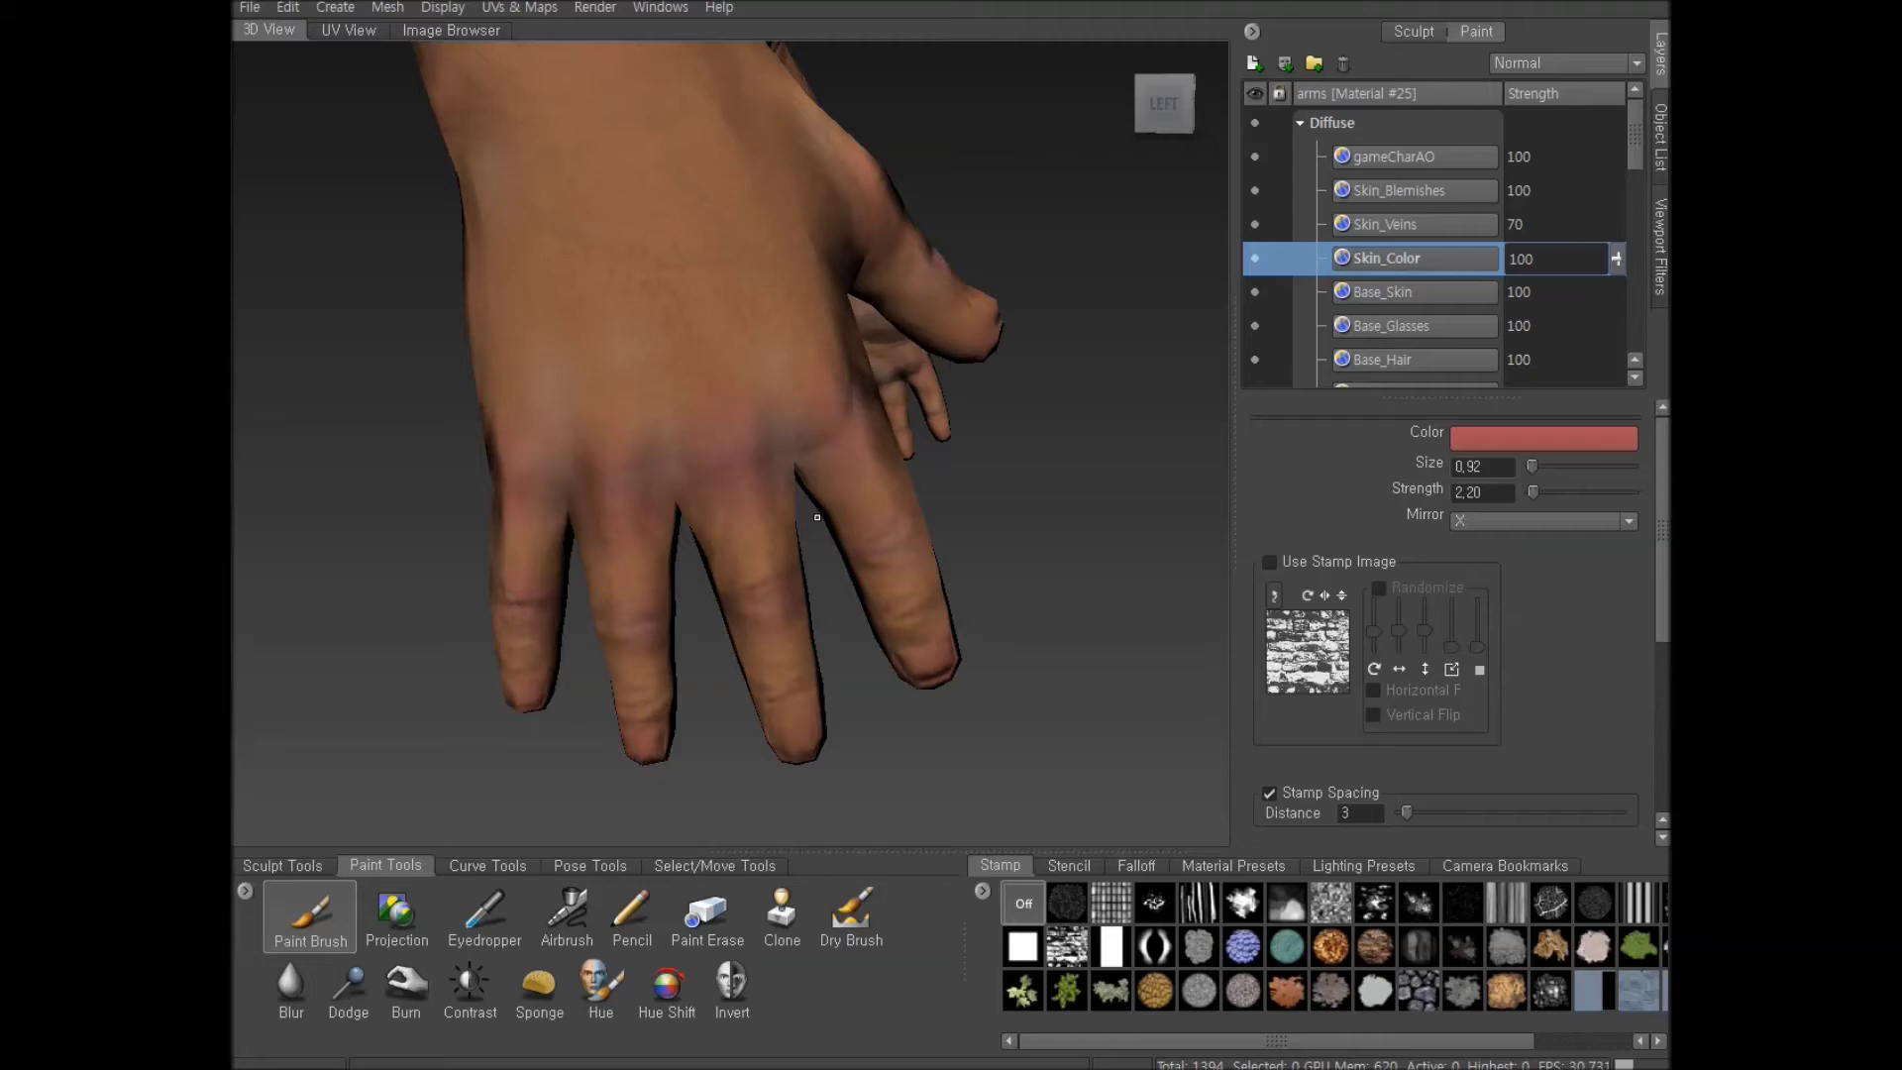
{"action": "scroll", "coordinate": [639, 694], "scroll_direction": "up", "scroll_amount": 2}
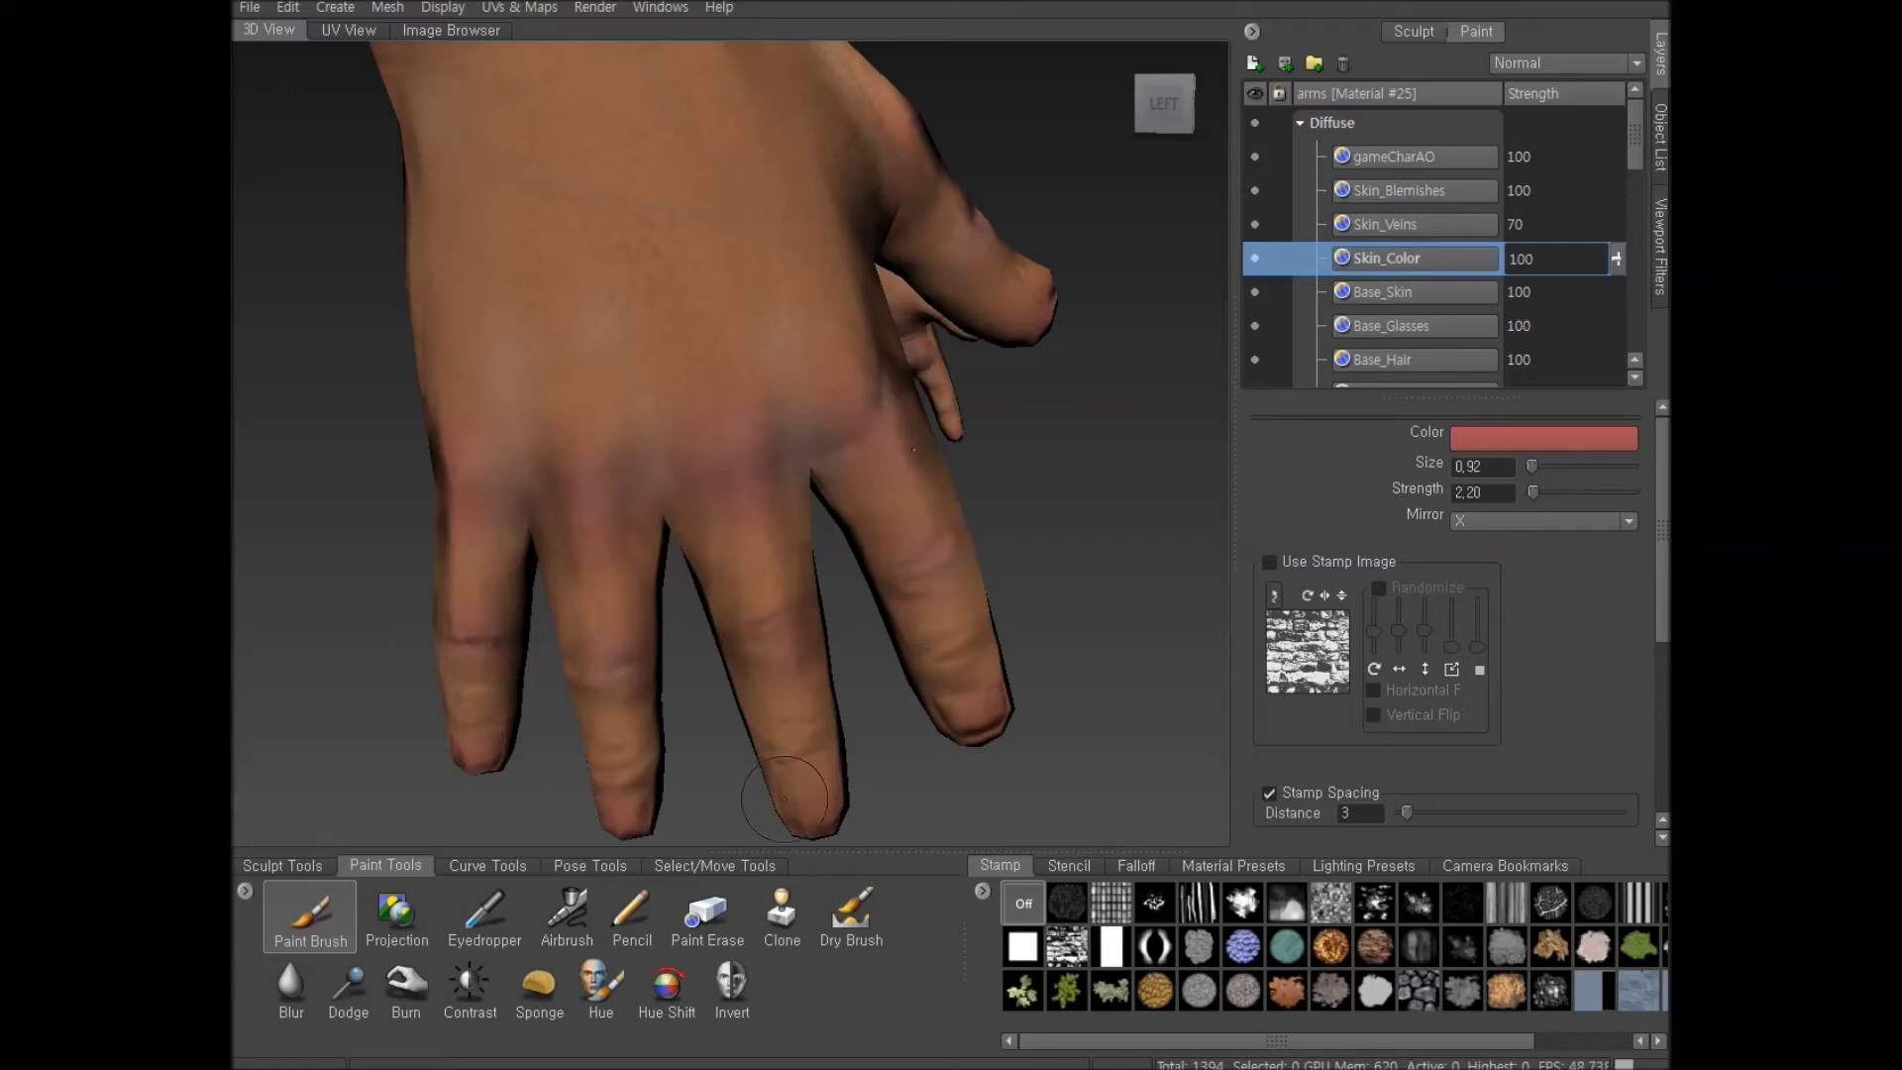
{"action": "right_click_drag", "start_coordinate": [941, 565], "coordinate": [836, 586], "text": "alt"}
{"action": "left_click_drag", "start_coordinate": [956, 530], "coordinate": [912, 527], "text": "alt"}
{"action": "right_click_drag", "start_coordinate": [729, 406], "coordinate": [704, 433], "text": "alt"}
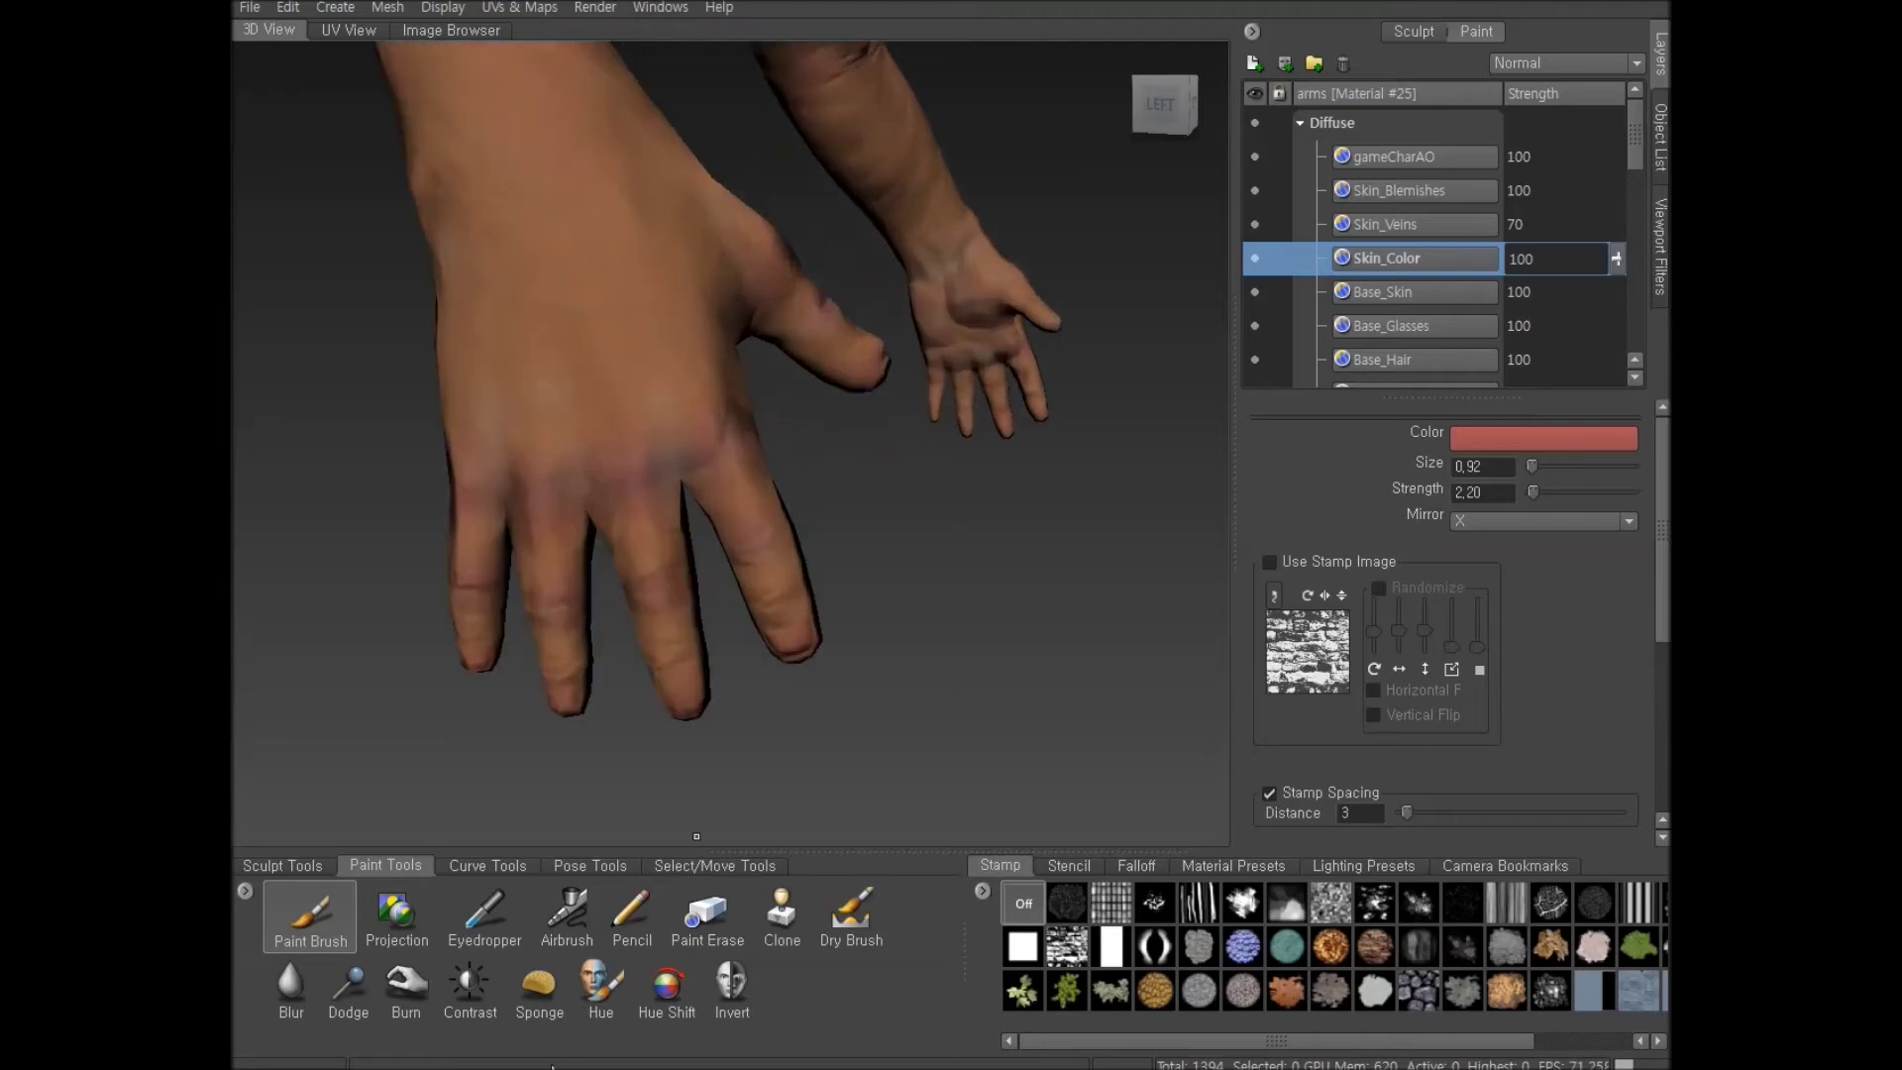
{"action": "left_click", "coordinate": [707, 912]}
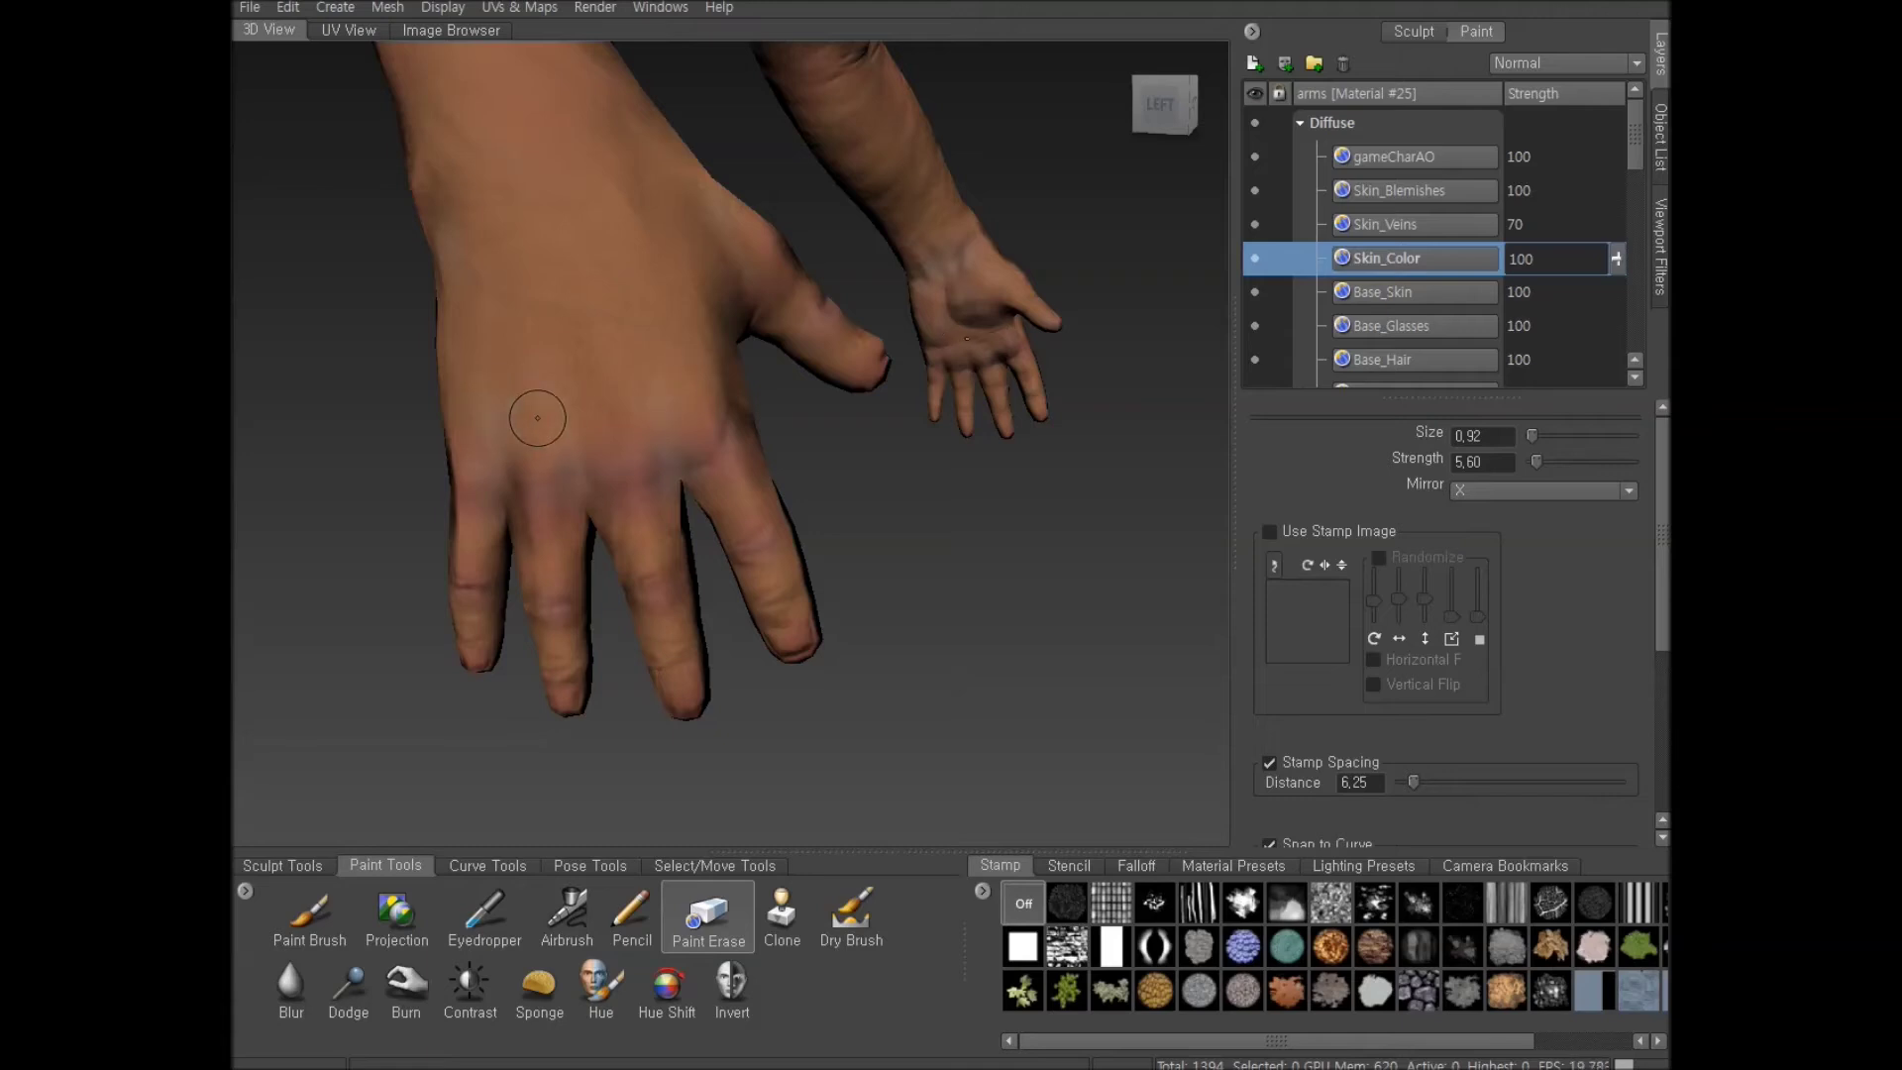
{"action": "left_click_drag", "start_coordinate": [527, 417], "coordinate": [583, 355], "text": "alt"}
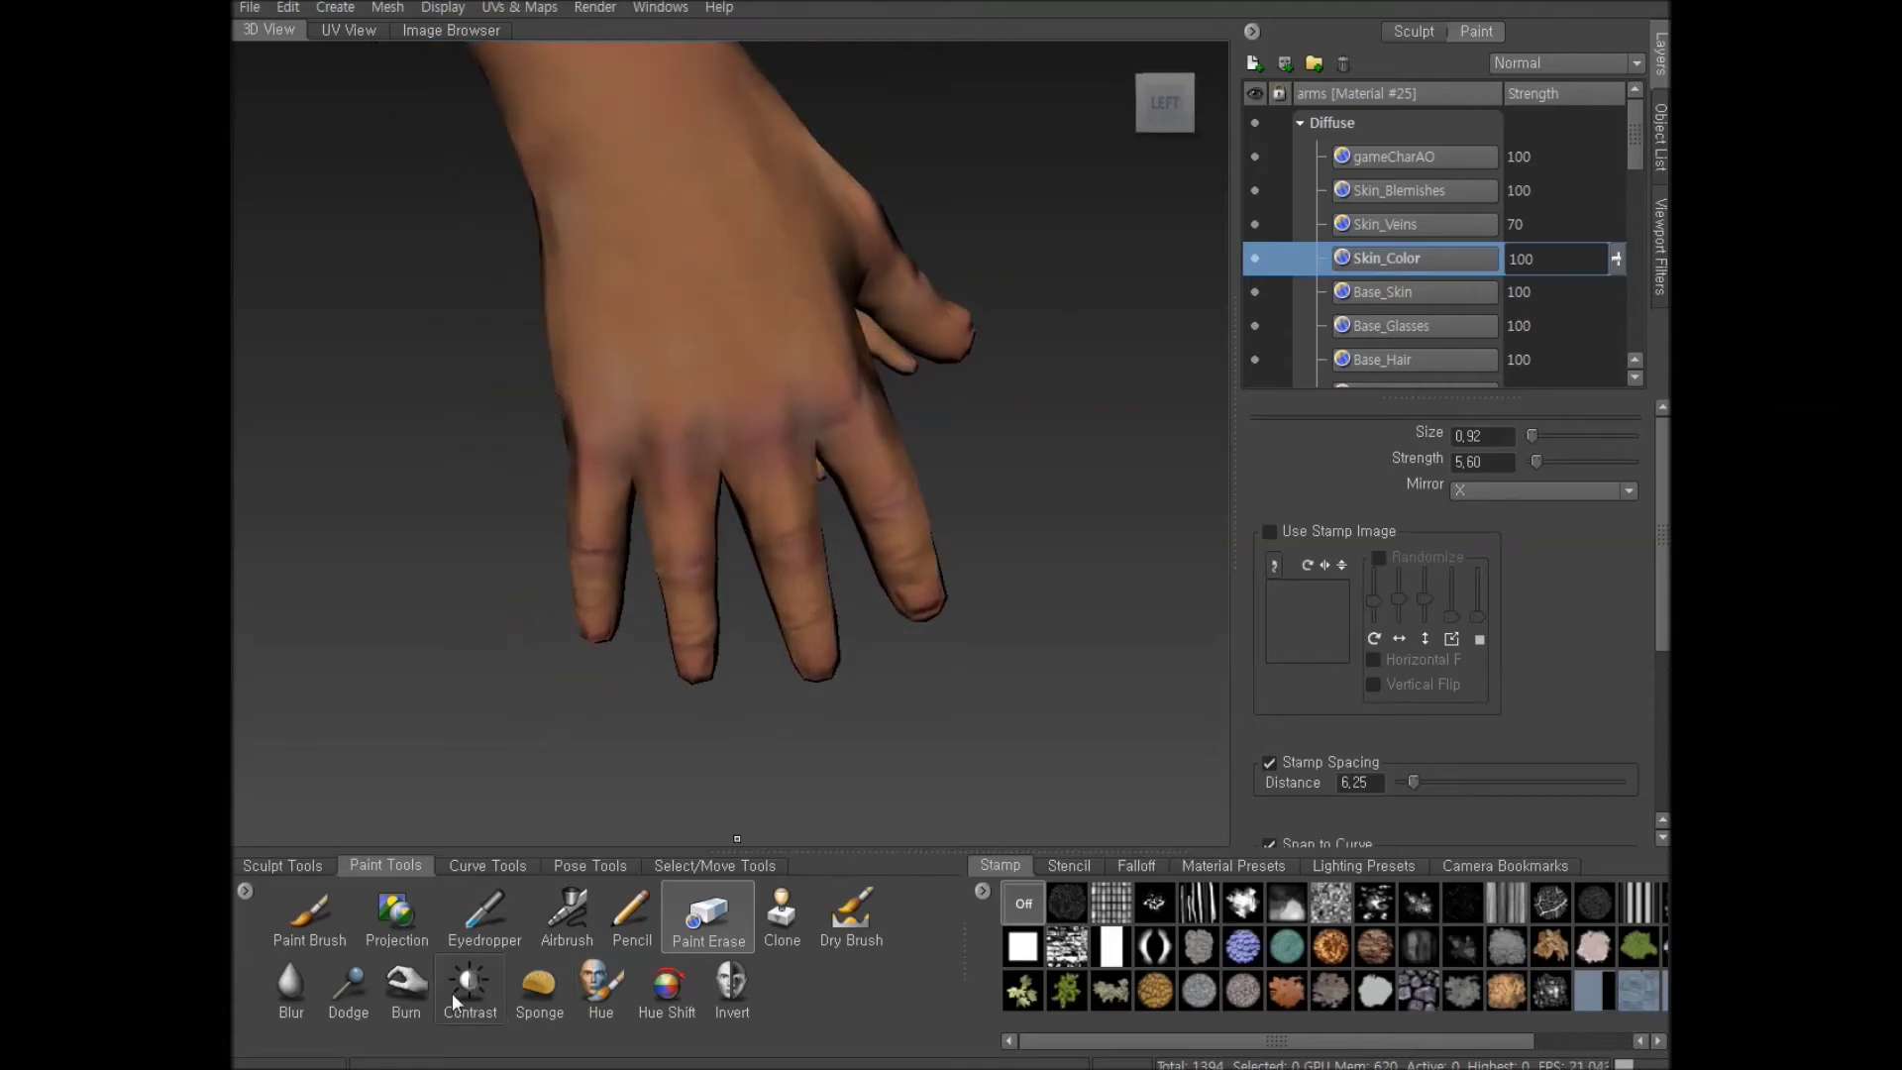
{"action": "left_click", "coordinate": [320, 924]}
Enlarge the Paint Brush to size 1.80 and brush faint red over the inner wrist and heel of the palm
{"action": "mouse_move", "coordinate": [997, 556]}
{"action": "left_mouse_down", "text": "alt"}
{"action": "mouse_move", "coordinate": [634, 456]}
{"action": "mouse_move", "coordinate": [407, 567]}
{"action": "left_mouse_up", "text": "alt"}
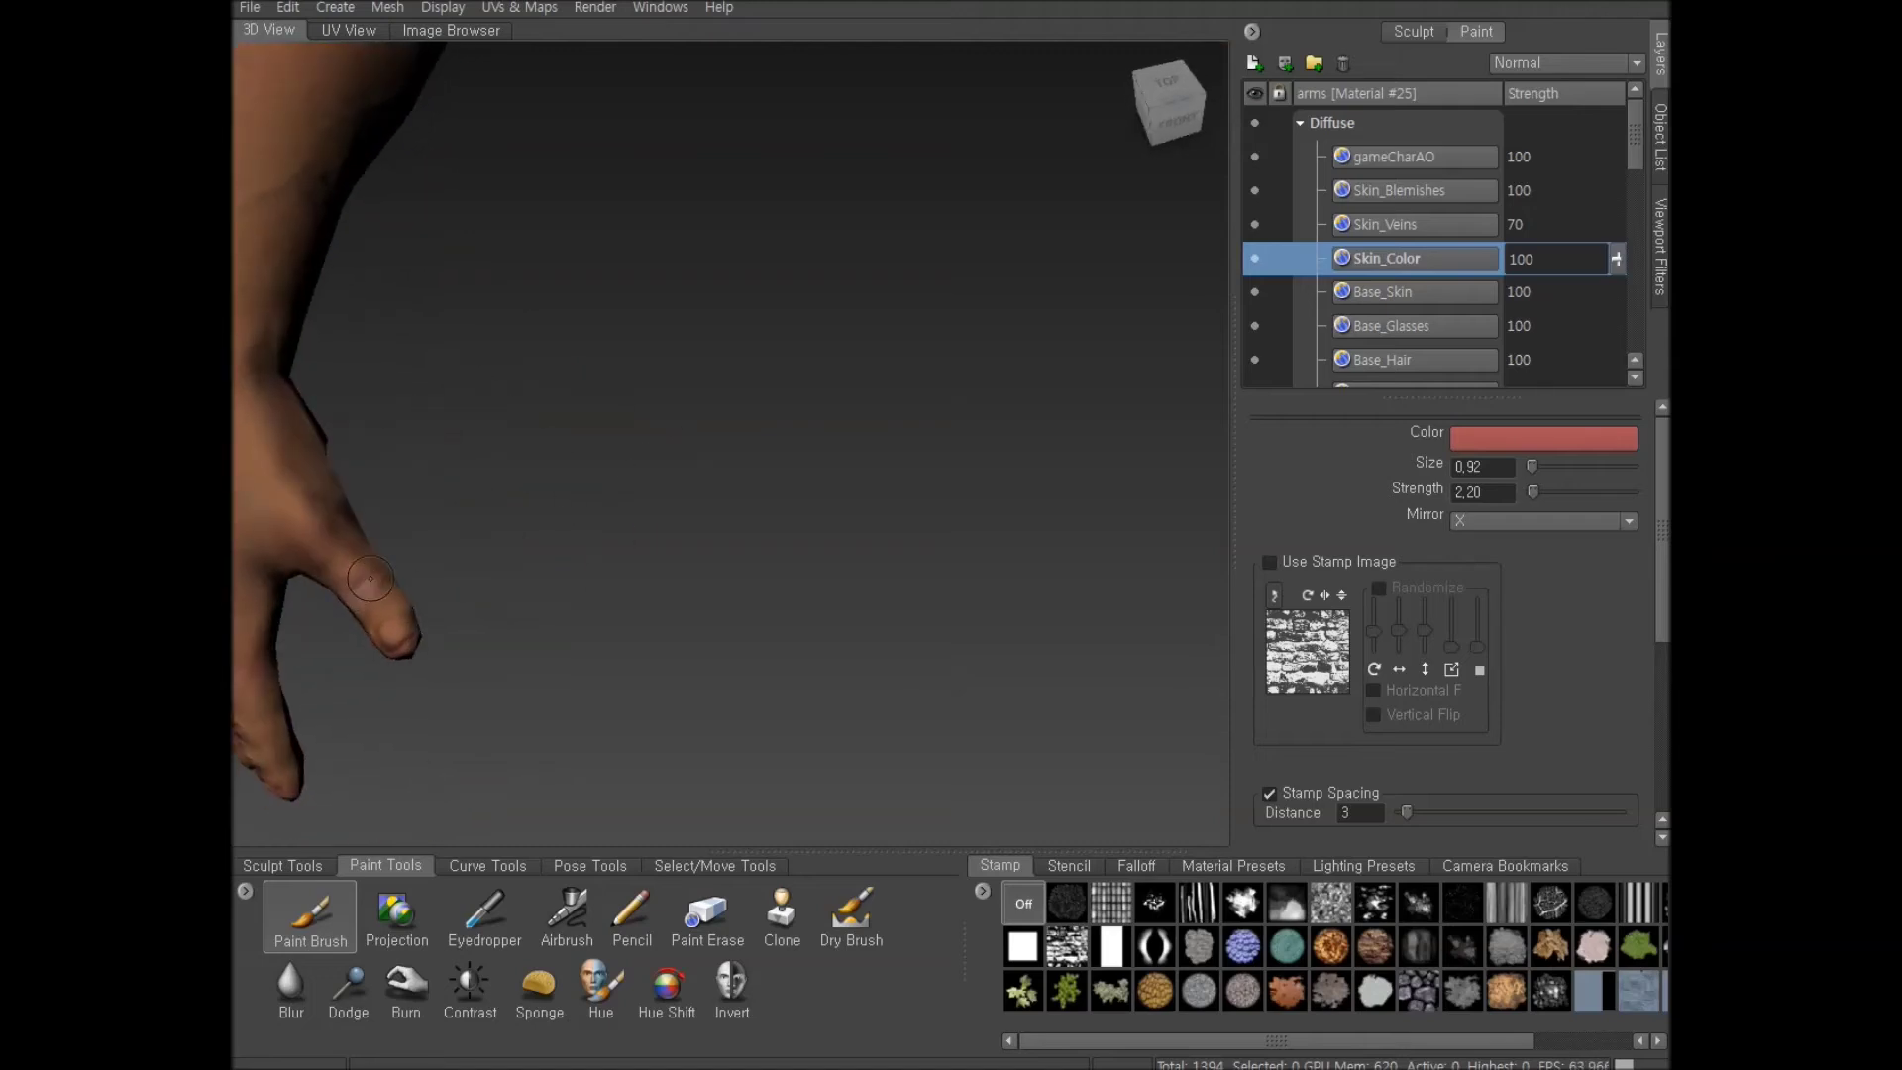
{"action": "left_click_drag", "start_coordinate": [335, 512], "coordinate": [548, 438], "text": "alt"}
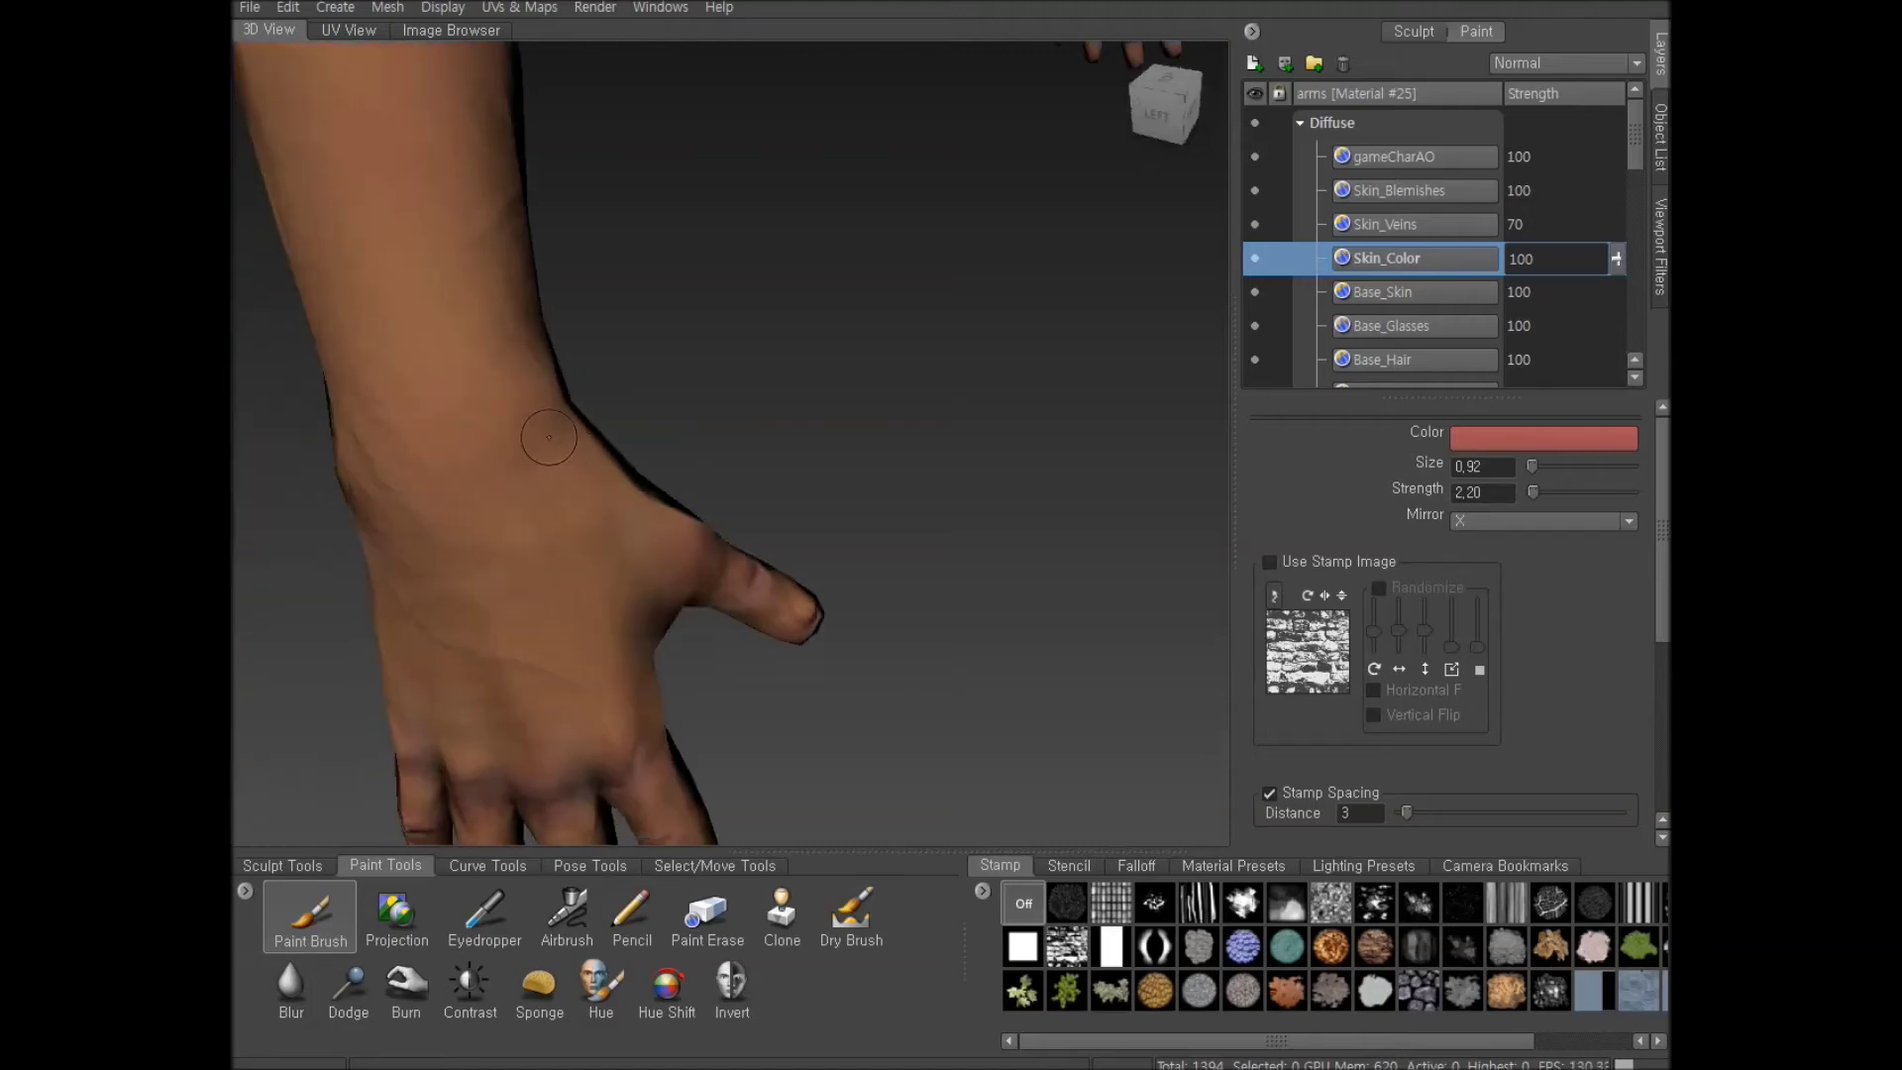
{"action": "left_click_drag", "start_coordinate": [669, 451], "coordinate": [416, 397], "text": "alt"}
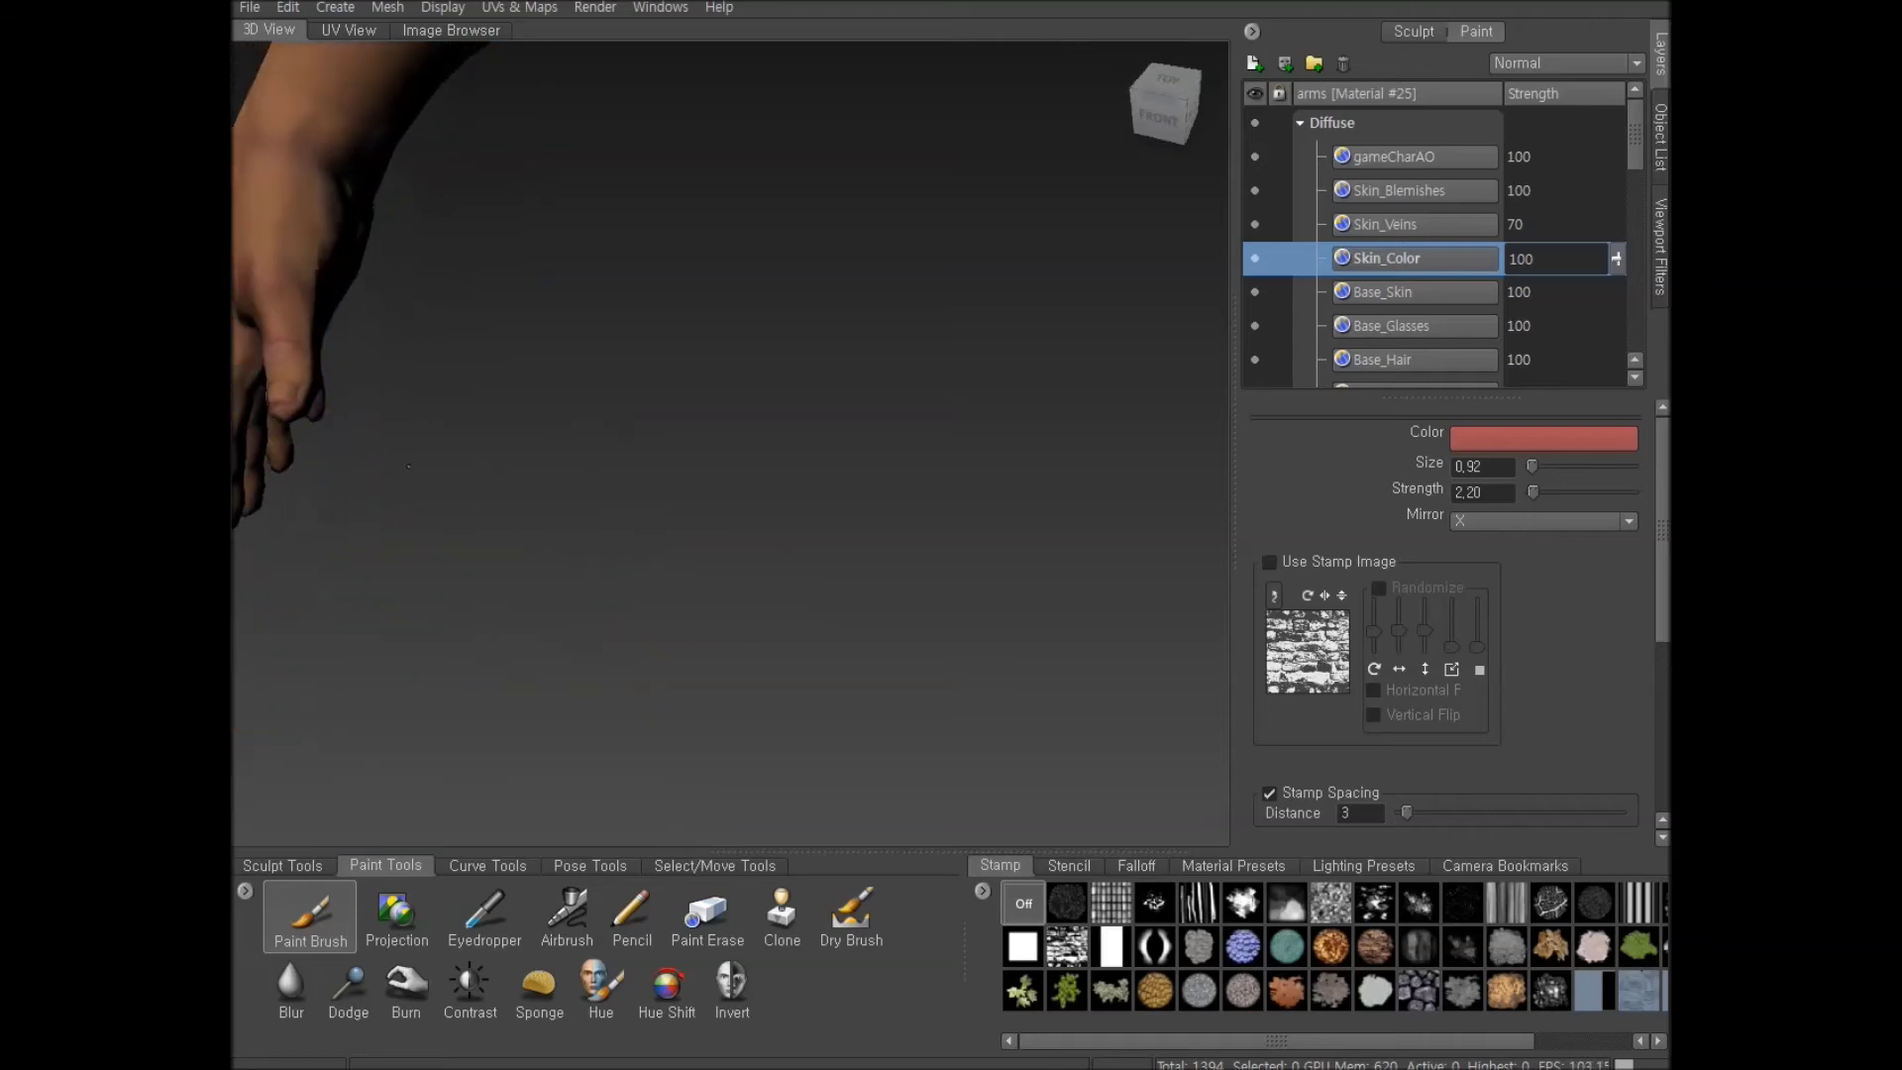
{"action": "middle_click_drag", "start_coordinate": [397, 327], "coordinate": [577, 455], "text": "alt"}
{"action": "right_click_drag", "start_coordinate": [578, 455], "coordinate": [610, 506], "text": "alt"}
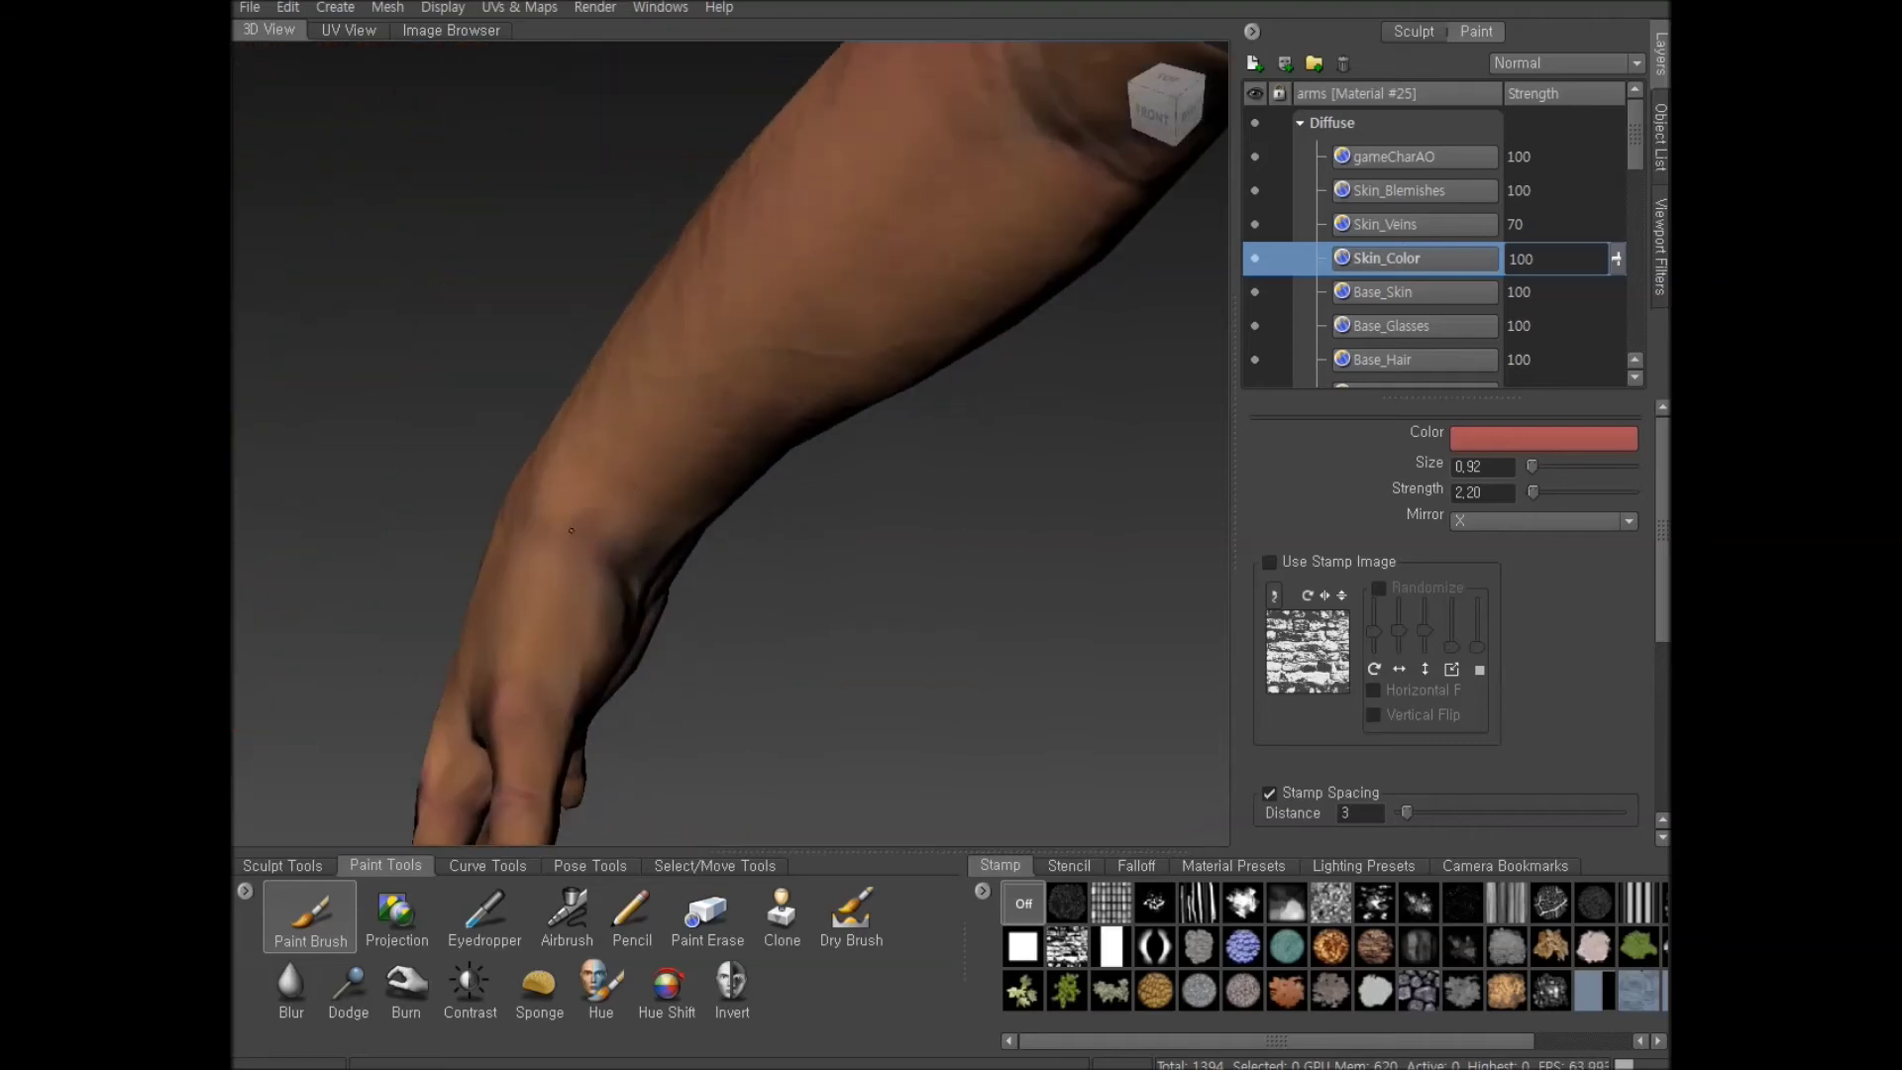
{"action": "left_click_drag", "start_coordinate": [612, 491], "coordinate": [597, 531], "text": "alt"}
{"action": "left_click_drag", "start_coordinate": [677, 581], "coordinate": [578, 521], "text": "alt"}
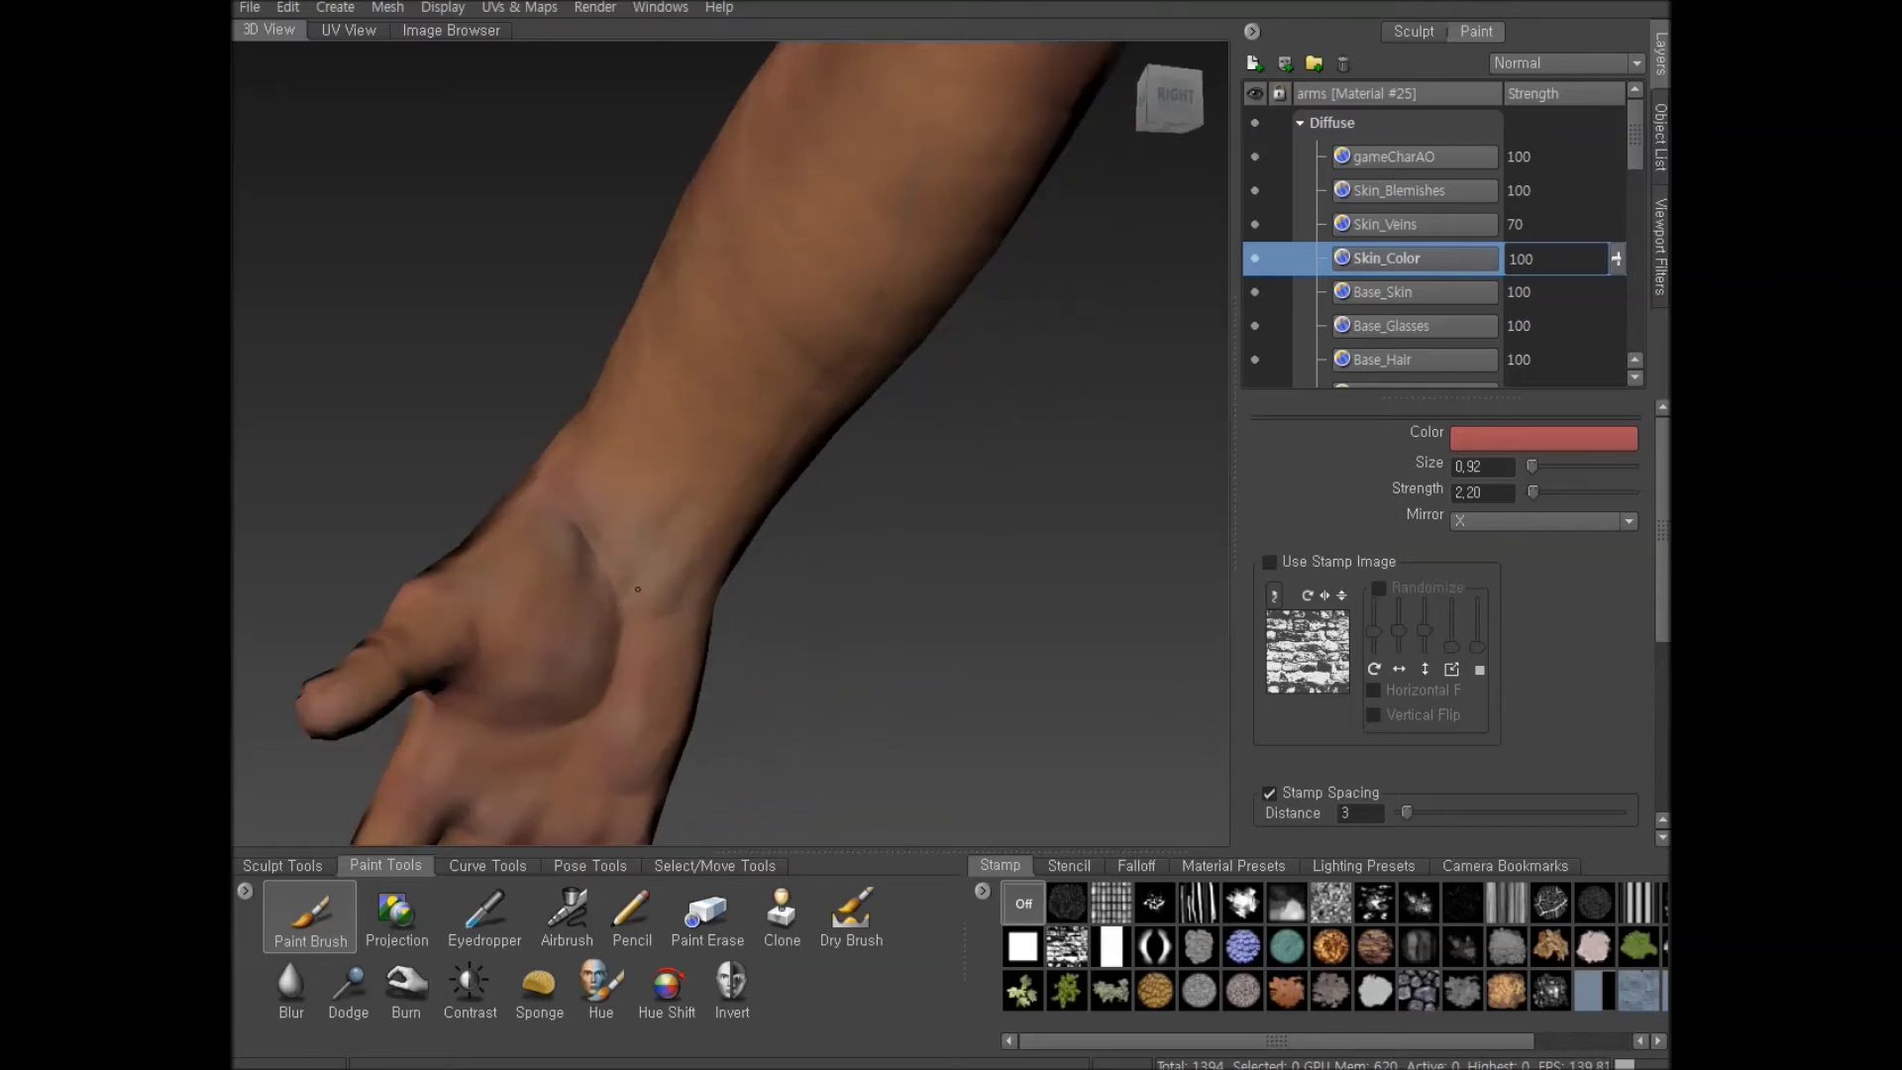
{"action": "key", "text": "bracketright"}
{"action": "key", "text": "bracketright"}
{"action": "key", "text": "bracketright"}
{"action": "key", "text": "bracketright"}
{"action": "key", "text": "bracketright"}
{"action": "key", "text": "bracketright"}
{"action": "key", "text": "bracketright"}
{"action": "key", "text": "bracketright"}
{"action": "right_click_drag", "start_coordinate": [597, 659], "coordinate": [722, 586], "text": "alt"}
{"action": "left_click_drag", "start_coordinate": [722, 585], "coordinate": [704, 541], "text": "alt"}
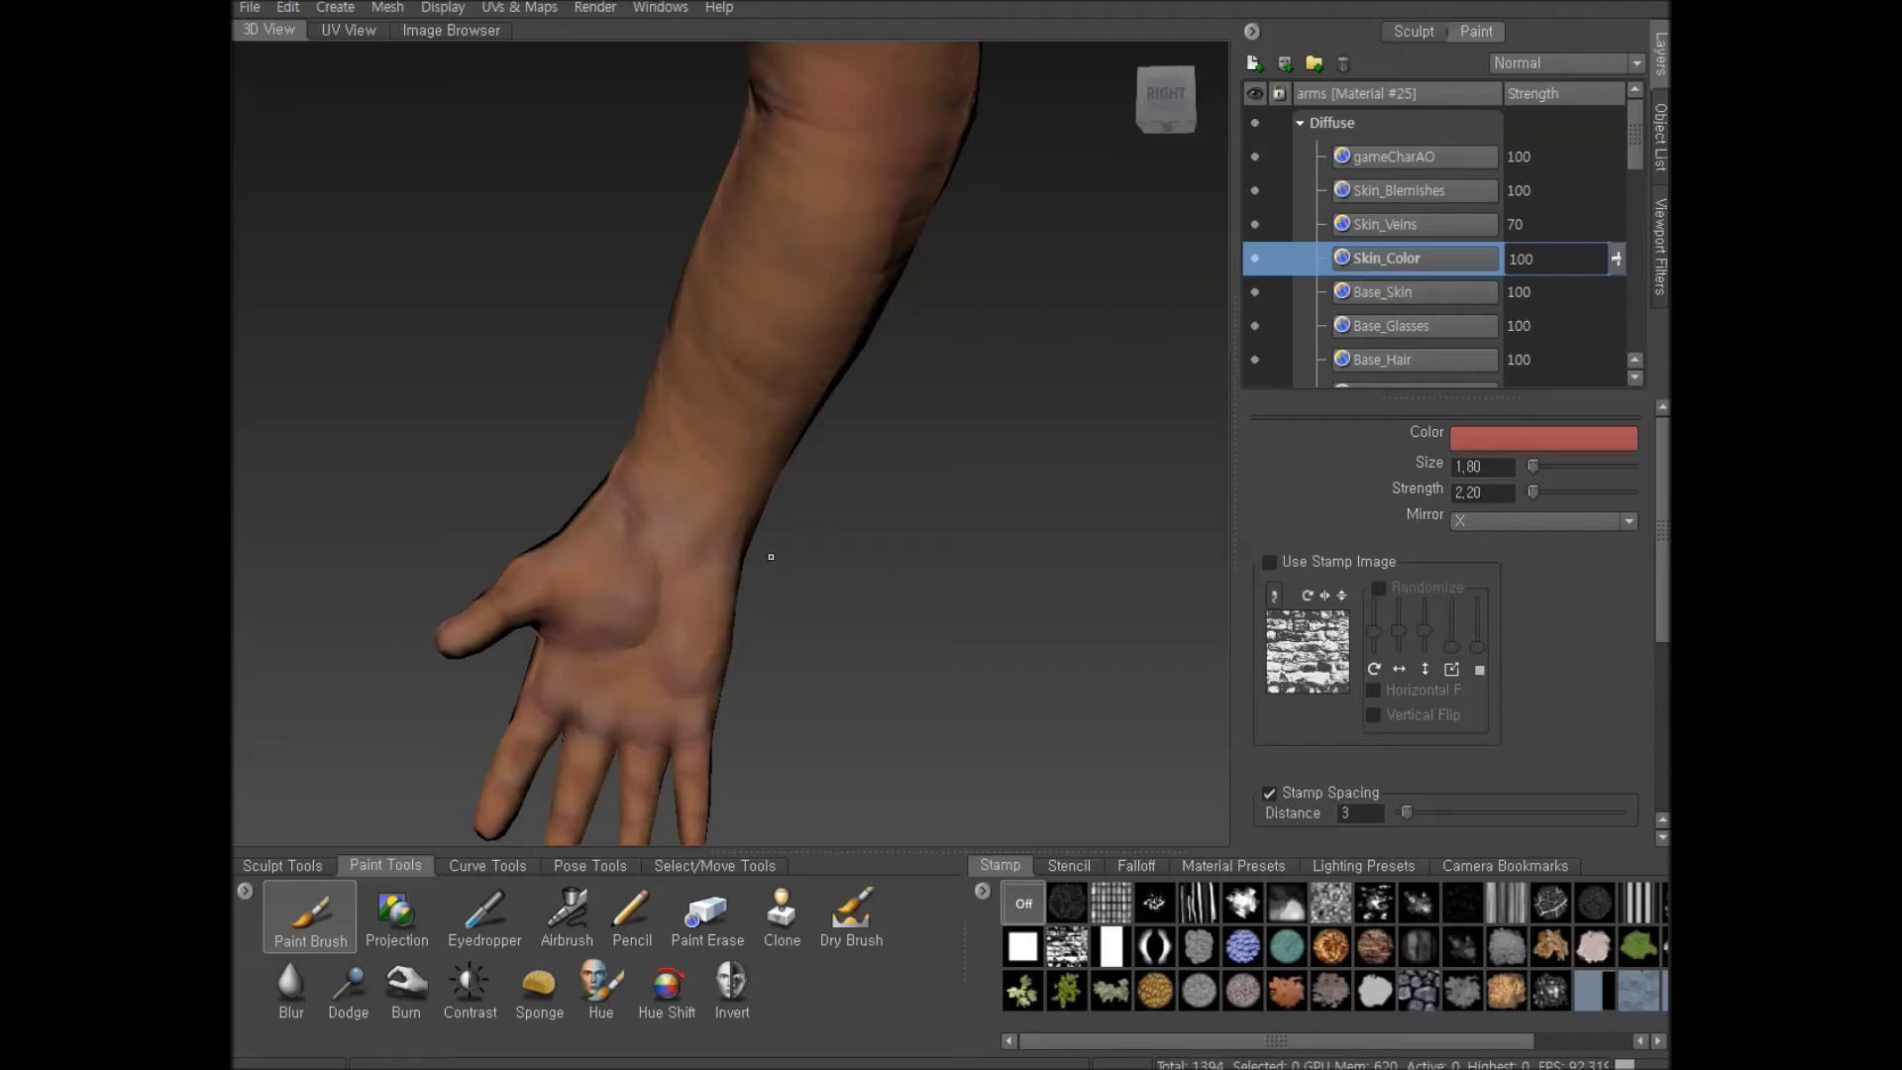
{"action": "mouse_move", "coordinate": [586, 672]}
{"action": "left_mouse_down", "text": "alt"}
{"action": "mouse_move", "coordinate": [670, 684]}
{"action": "mouse_move", "coordinate": [605, 661]}
{"action": "mouse_move", "coordinate": [628, 644]}
{"action": "left_mouse_up", "text": "alt"}
{"action": "right_click_drag", "start_coordinate": [628, 644], "coordinate": [597, 748], "text": "alt"}
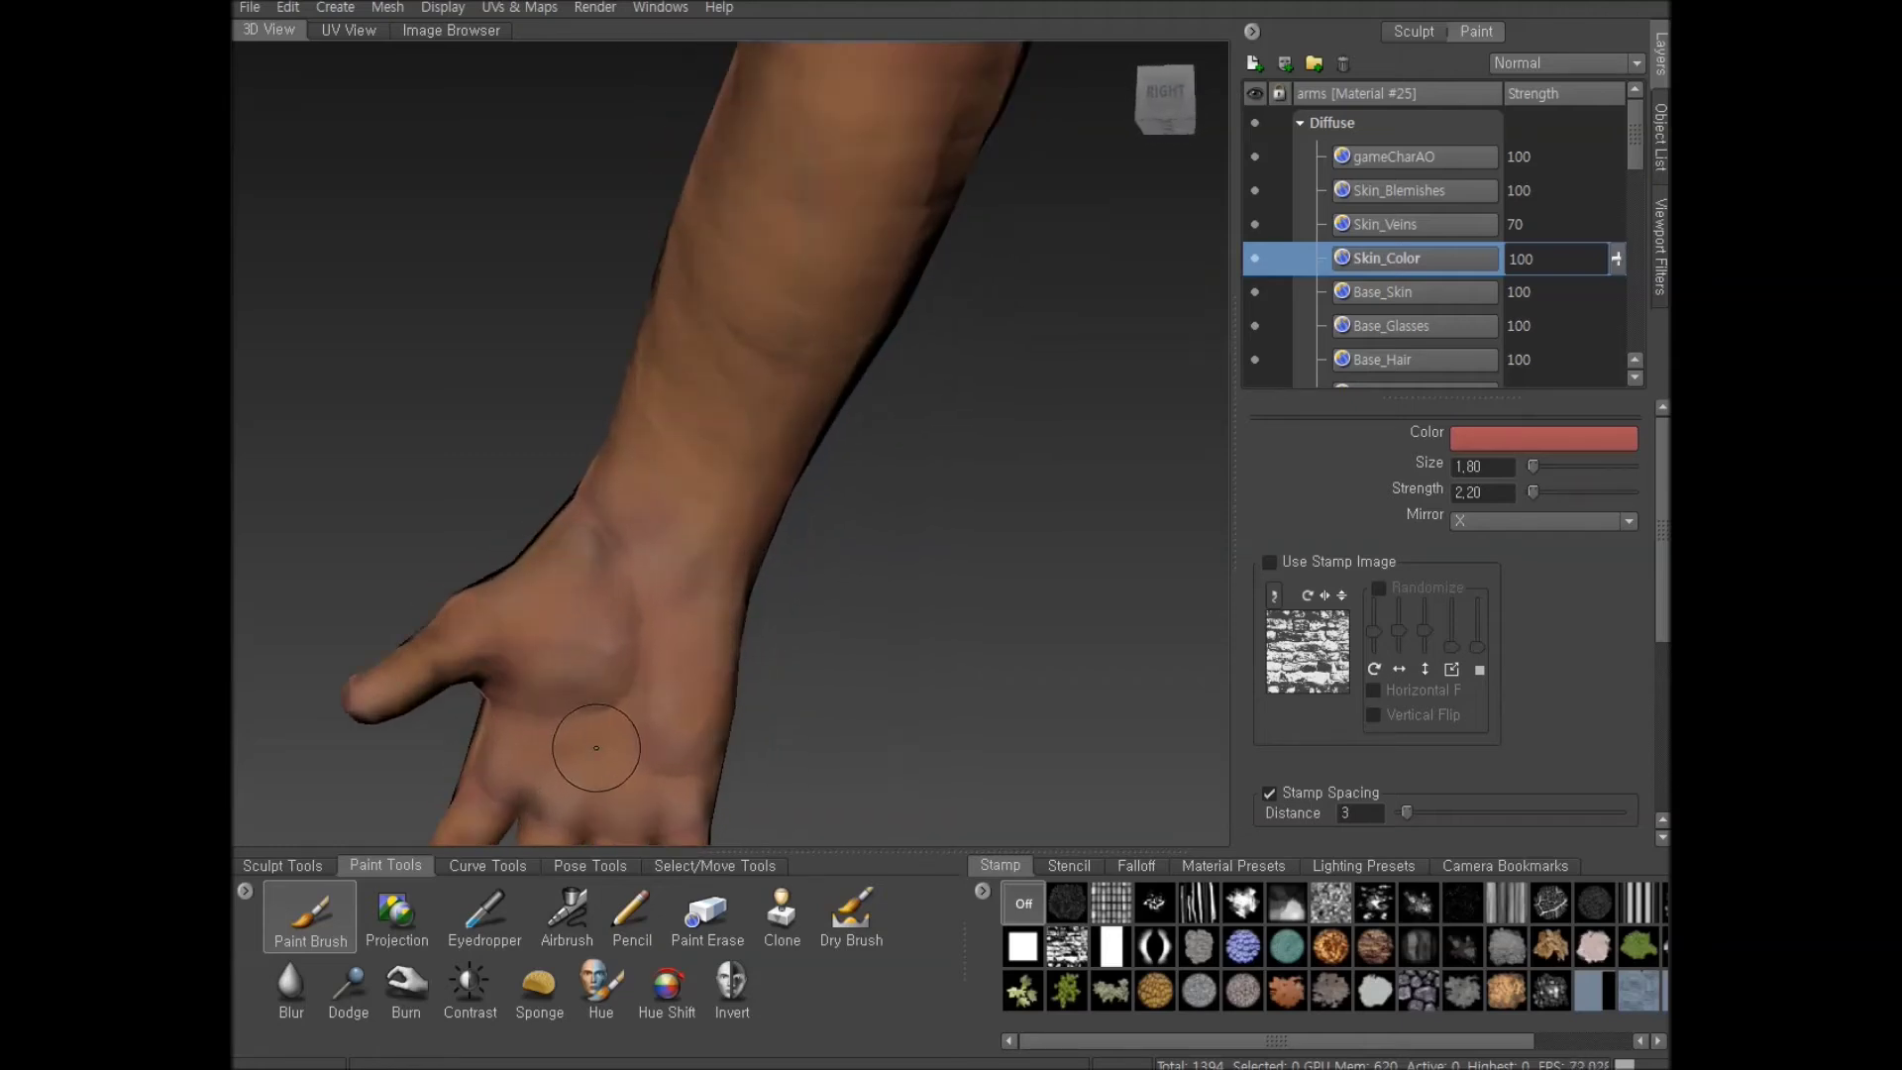
Enlarge the Paint Brush to size 2.69 and brush faint red across the palm below the fingers
{"action": "key", "text": "bracketright"}
{"action": "key", "text": "bracketright"}
{"action": "key", "text": "bracketright"}
{"action": "key", "text": "bracketright"}
{"action": "mouse_move", "coordinate": [588, 648]}
{"action": "left_mouse_down"}
{"action": "mouse_move", "coordinate": [618, 657]}
{"action": "mouse_move", "coordinate": [572, 596]}
{"action": "mouse_move", "coordinate": [616, 619]}
{"action": "mouse_move", "coordinate": [654, 722]}
{"action": "left_mouse_up"}
{"action": "key", "text": "bracketright"}
{"action": "mouse_move", "coordinate": [677, 747]}
{"action": "right_mouse_down", "text": "alt"}
{"action": "mouse_move", "coordinate": [660, 682]}
{"action": "mouse_move", "coordinate": [658, 711]}
{"action": "right_mouse_up", "text": "alt"}
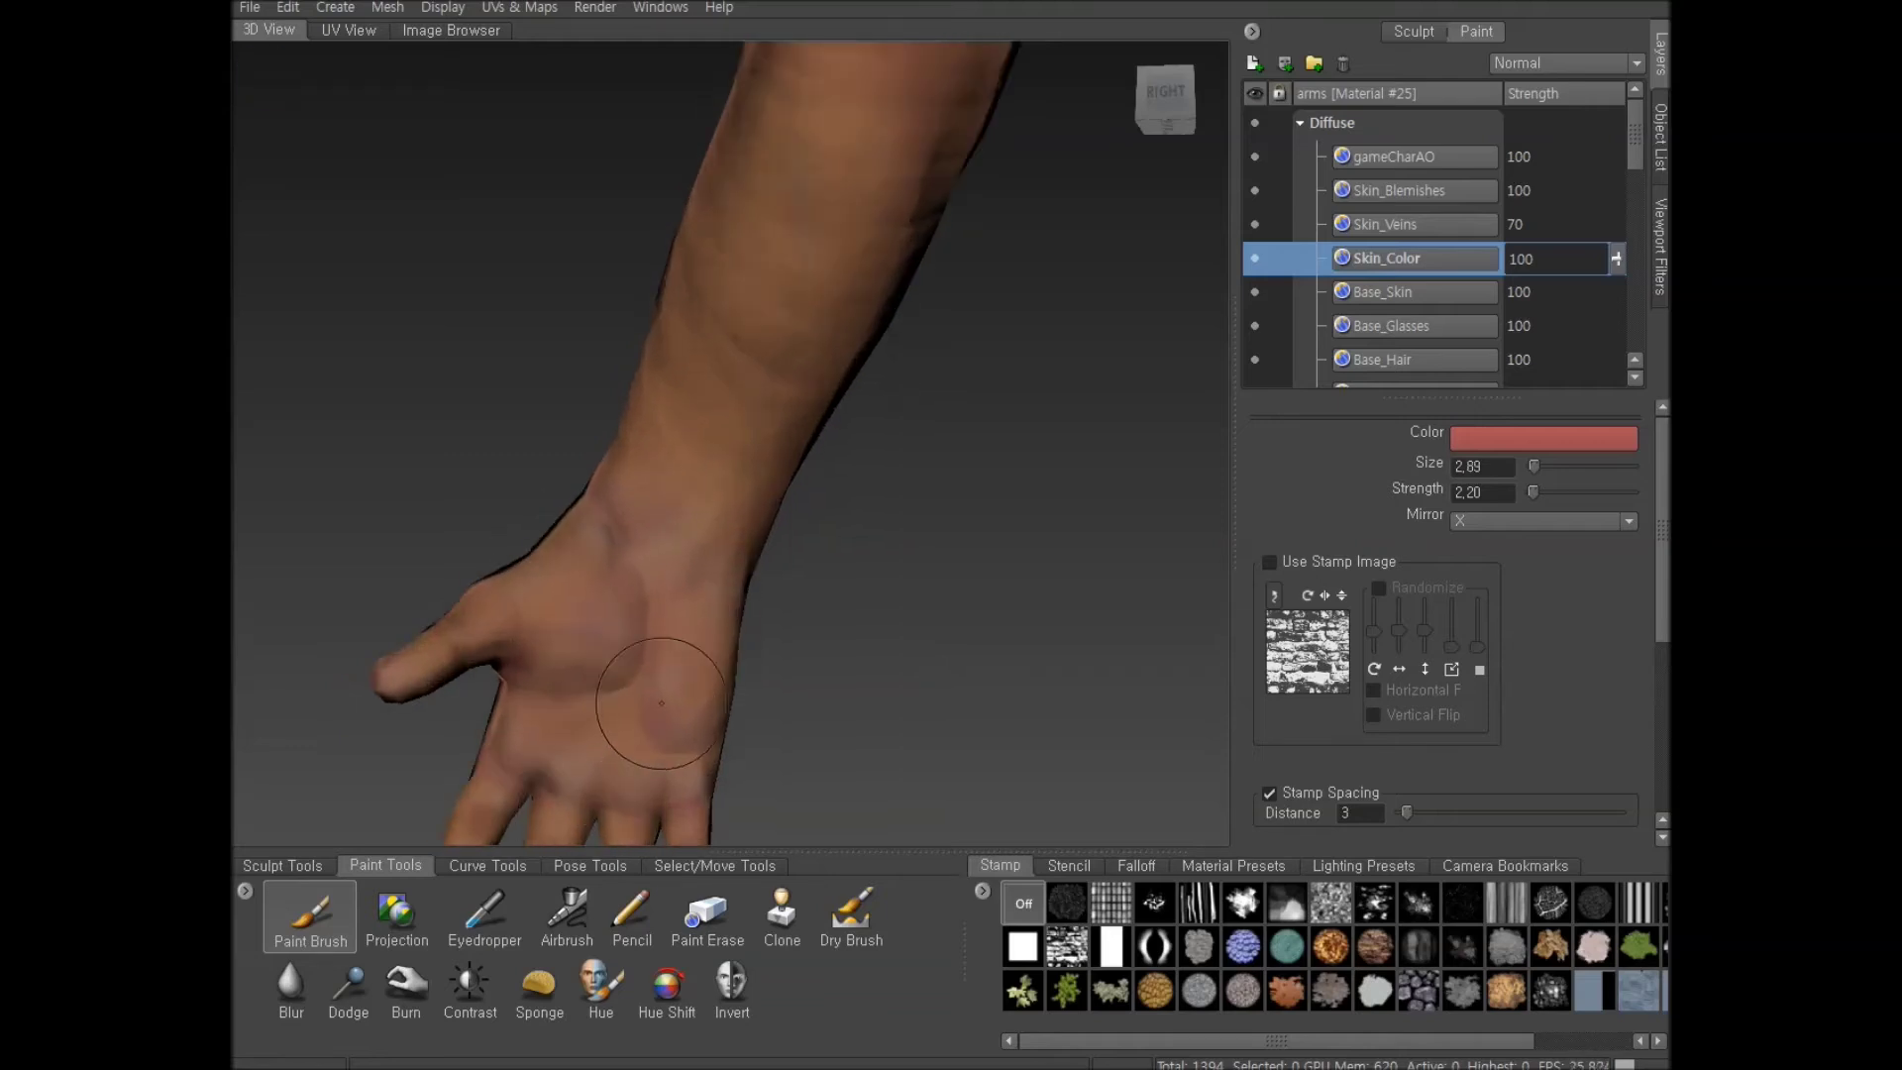
Brush faint red down the outer edge of the palm below the little finger
{"action": "left_click_drag", "start_coordinate": [665, 683], "coordinate": [676, 749]}
{"action": "key", "text": "bracketleft"}
{"action": "key", "text": "bracketleft"}
{"action": "key", "text": "bracketleft"}
{"action": "right_click_drag", "start_coordinate": [792, 725], "coordinate": [730, 645], "text": "alt"}
{"action": "middle_click_drag", "start_coordinate": [730, 645], "coordinate": [771, 608], "text": "alt"}
{"action": "right_click_drag", "start_coordinate": [771, 608], "coordinate": [708, 692], "text": "alt"}
Reduce the Paint Brush to size 1.38 and brush faint red over the palm and the undersides of the fingers
{"action": "key", "text": "bracketleft"}
{"action": "key", "text": "bracketleft"}
{"action": "key", "text": "bracketleft"}
{"action": "key", "text": "bracketleft"}
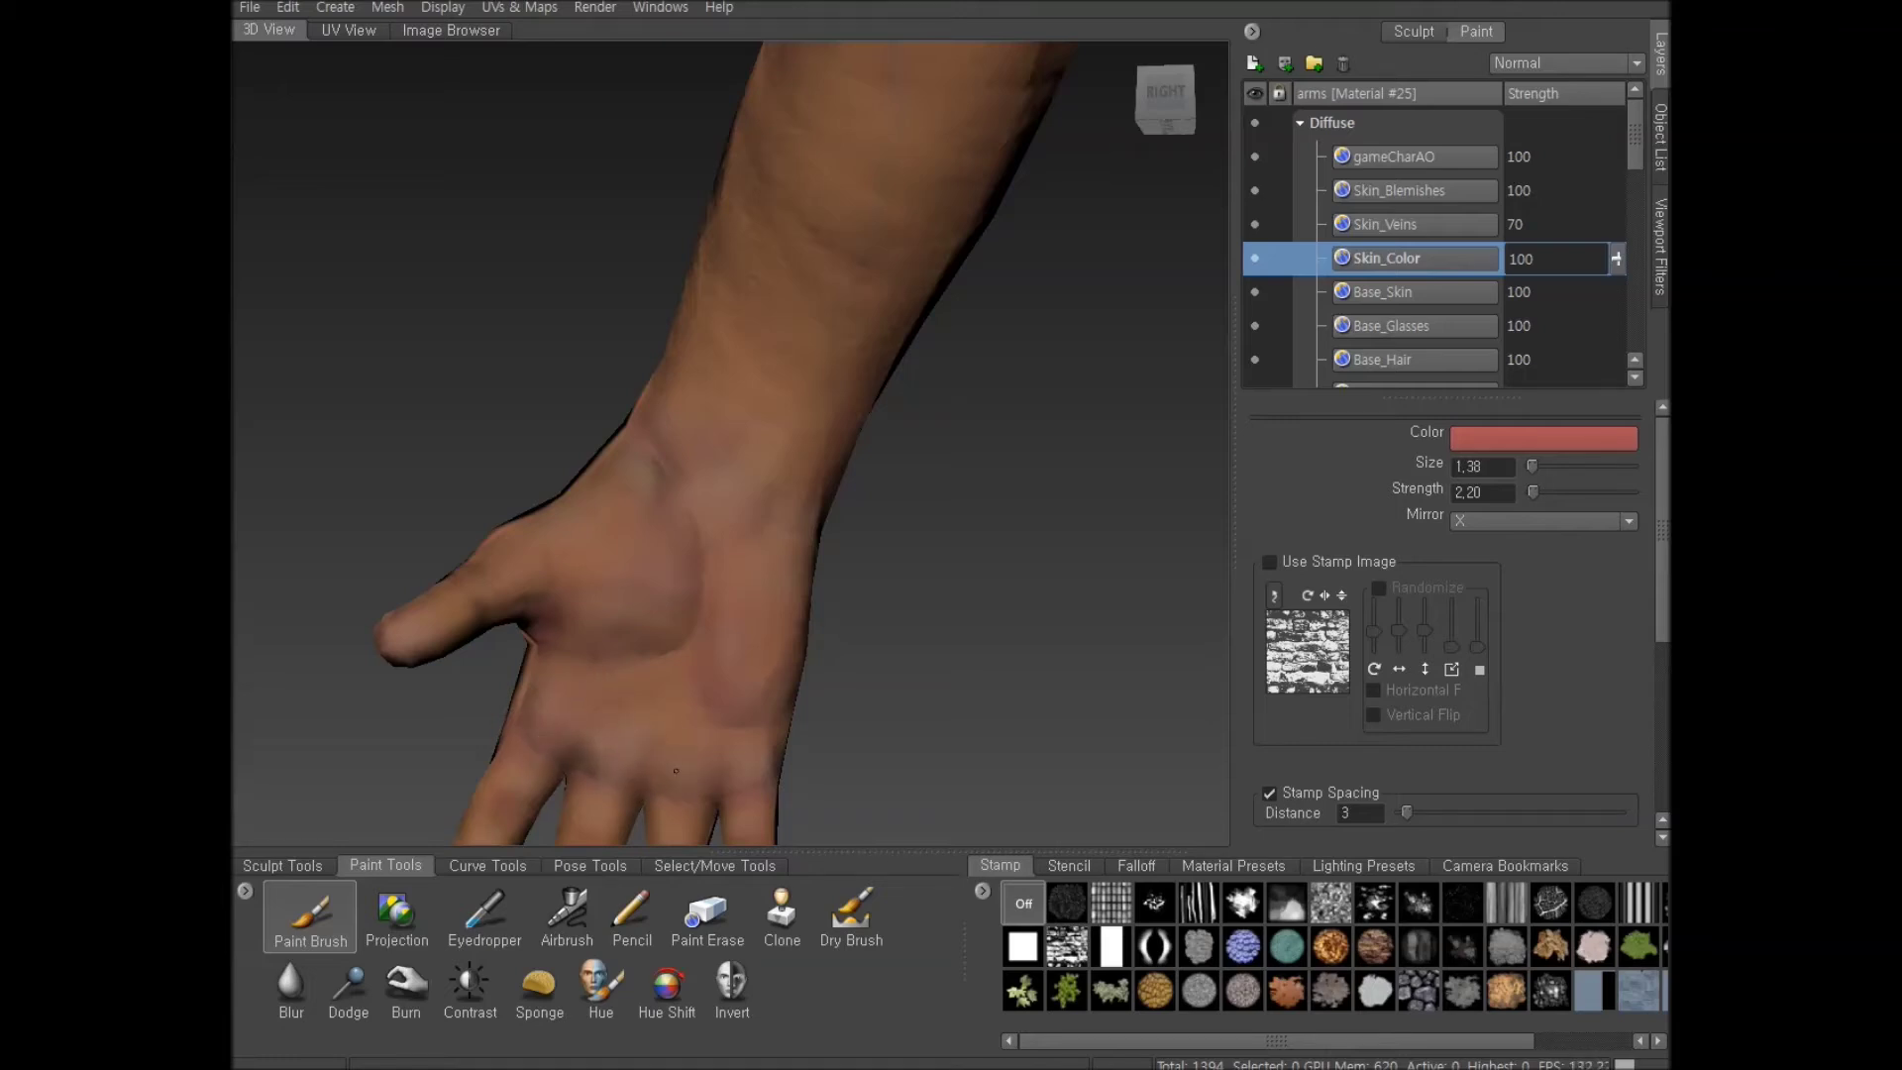
{"action": "scroll", "coordinate": [660, 763], "scroll_direction": "down", "scroll_amount": 2}
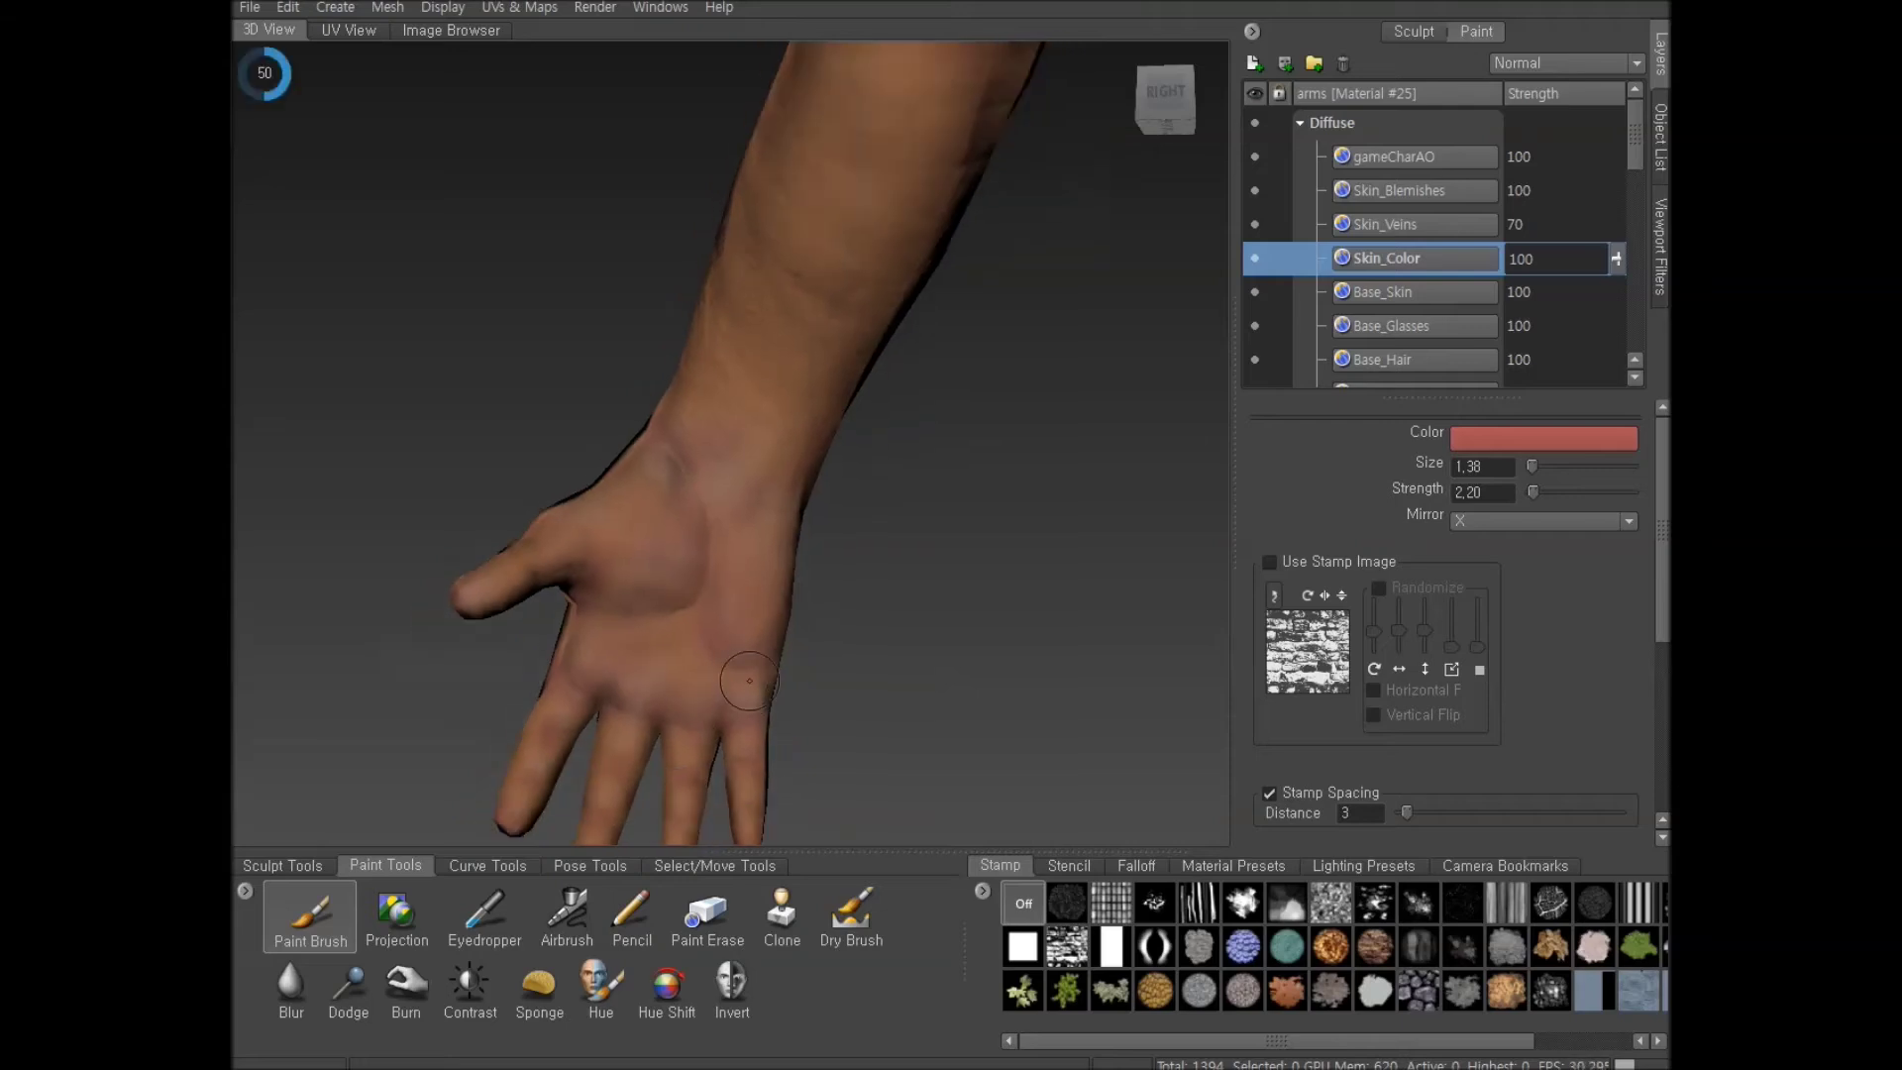
{"action": "middle_click_drag", "start_coordinate": [730, 678], "coordinate": [709, 600], "text": "alt"}
{"action": "mouse_move", "coordinate": [719, 655]}
{"action": "left_mouse_down", "text": "alt"}
{"action": "mouse_move", "coordinate": [689, 639]}
{"action": "mouse_move", "coordinate": [664, 565]}
{"action": "mouse_move", "coordinate": [573, 526]}
{"action": "left_mouse_up", "text": "alt"}
{"action": "scroll", "coordinate": [758, 610], "scroll_direction": "up", "scroll_amount": 1}
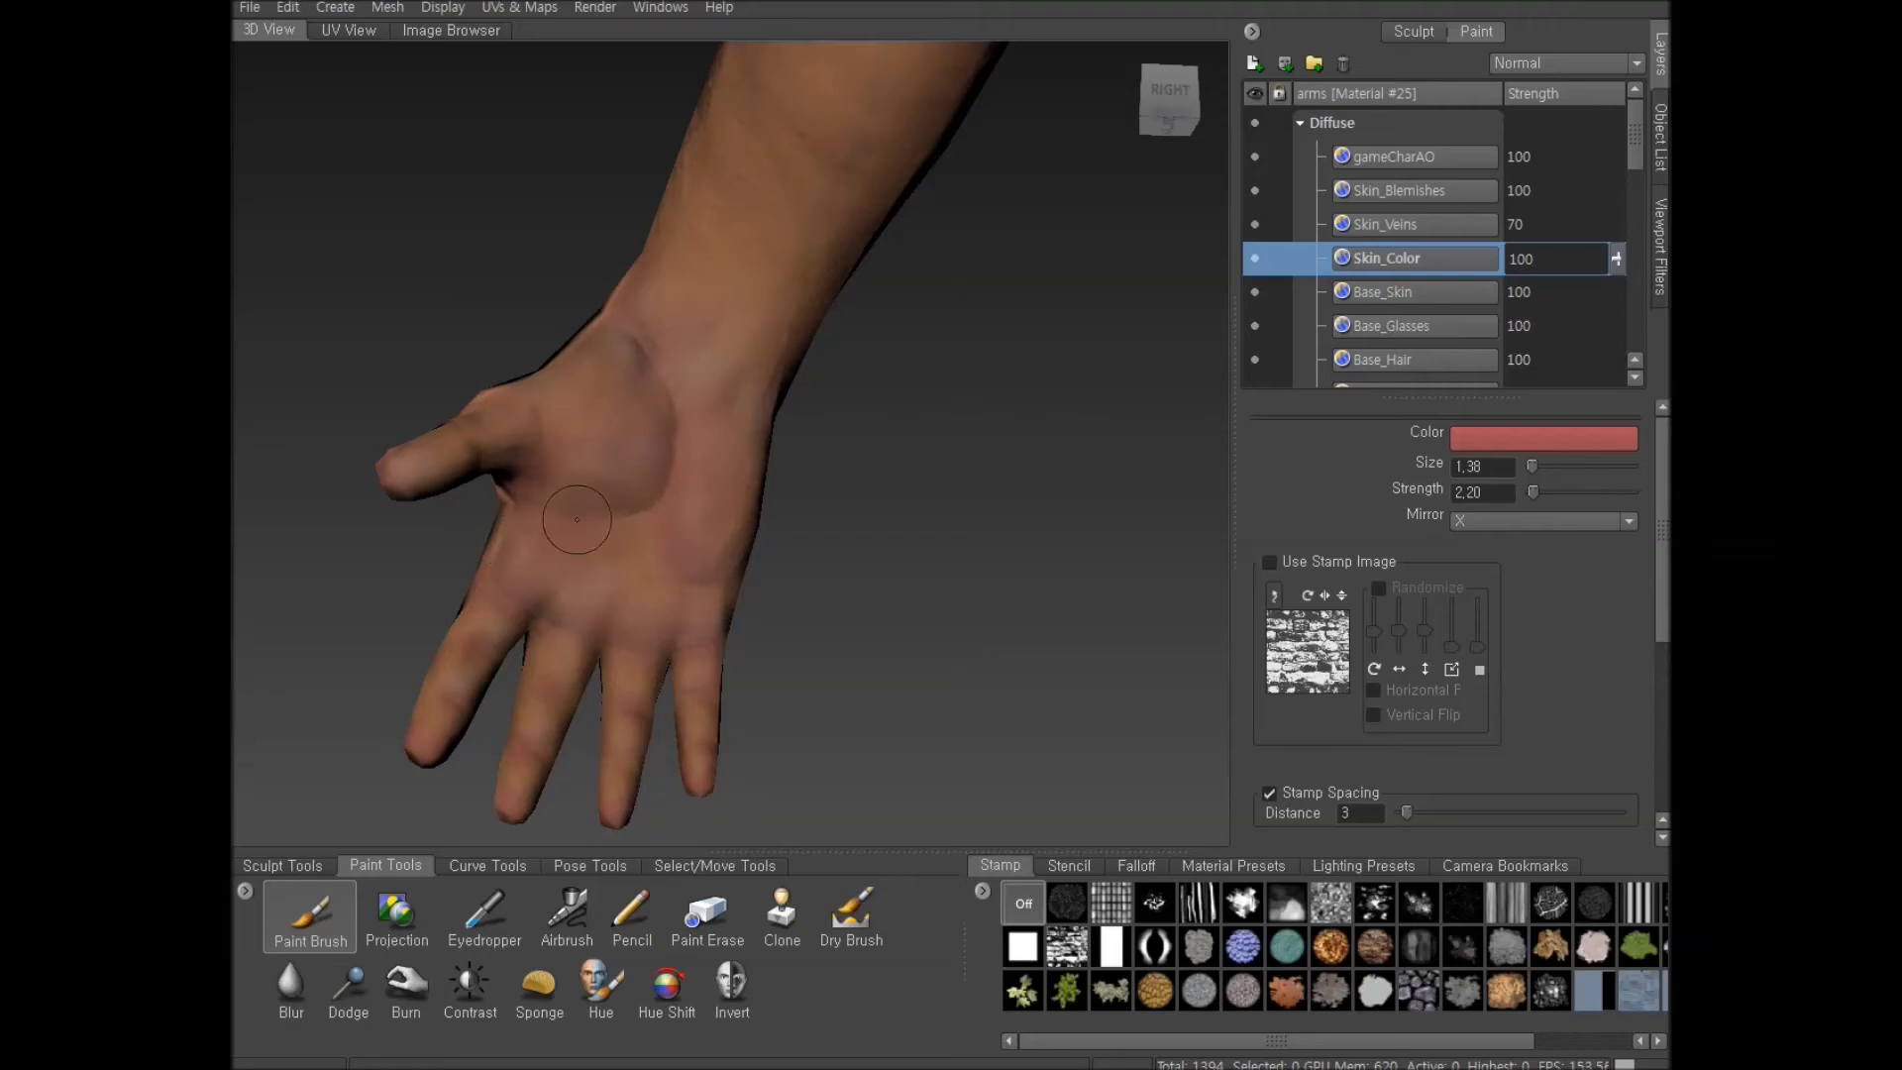
{"action": "mouse_move", "coordinate": [535, 557]}
{"action": "left_mouse_down", "text": "alt"}
{"action": "mouse_move", "coordinate": [658, 543]}
{"action": "mouse_move", "coordinate": [649, 632]}
{"action": "mouse_move", "coordinate": [772, 473]}
{"action": "left_mouse_up", "text": "alt"}
{"action": "left_click_drag", "start_coordinate": [781, 542], "coordinate": [714, 392], "text": "alt"}
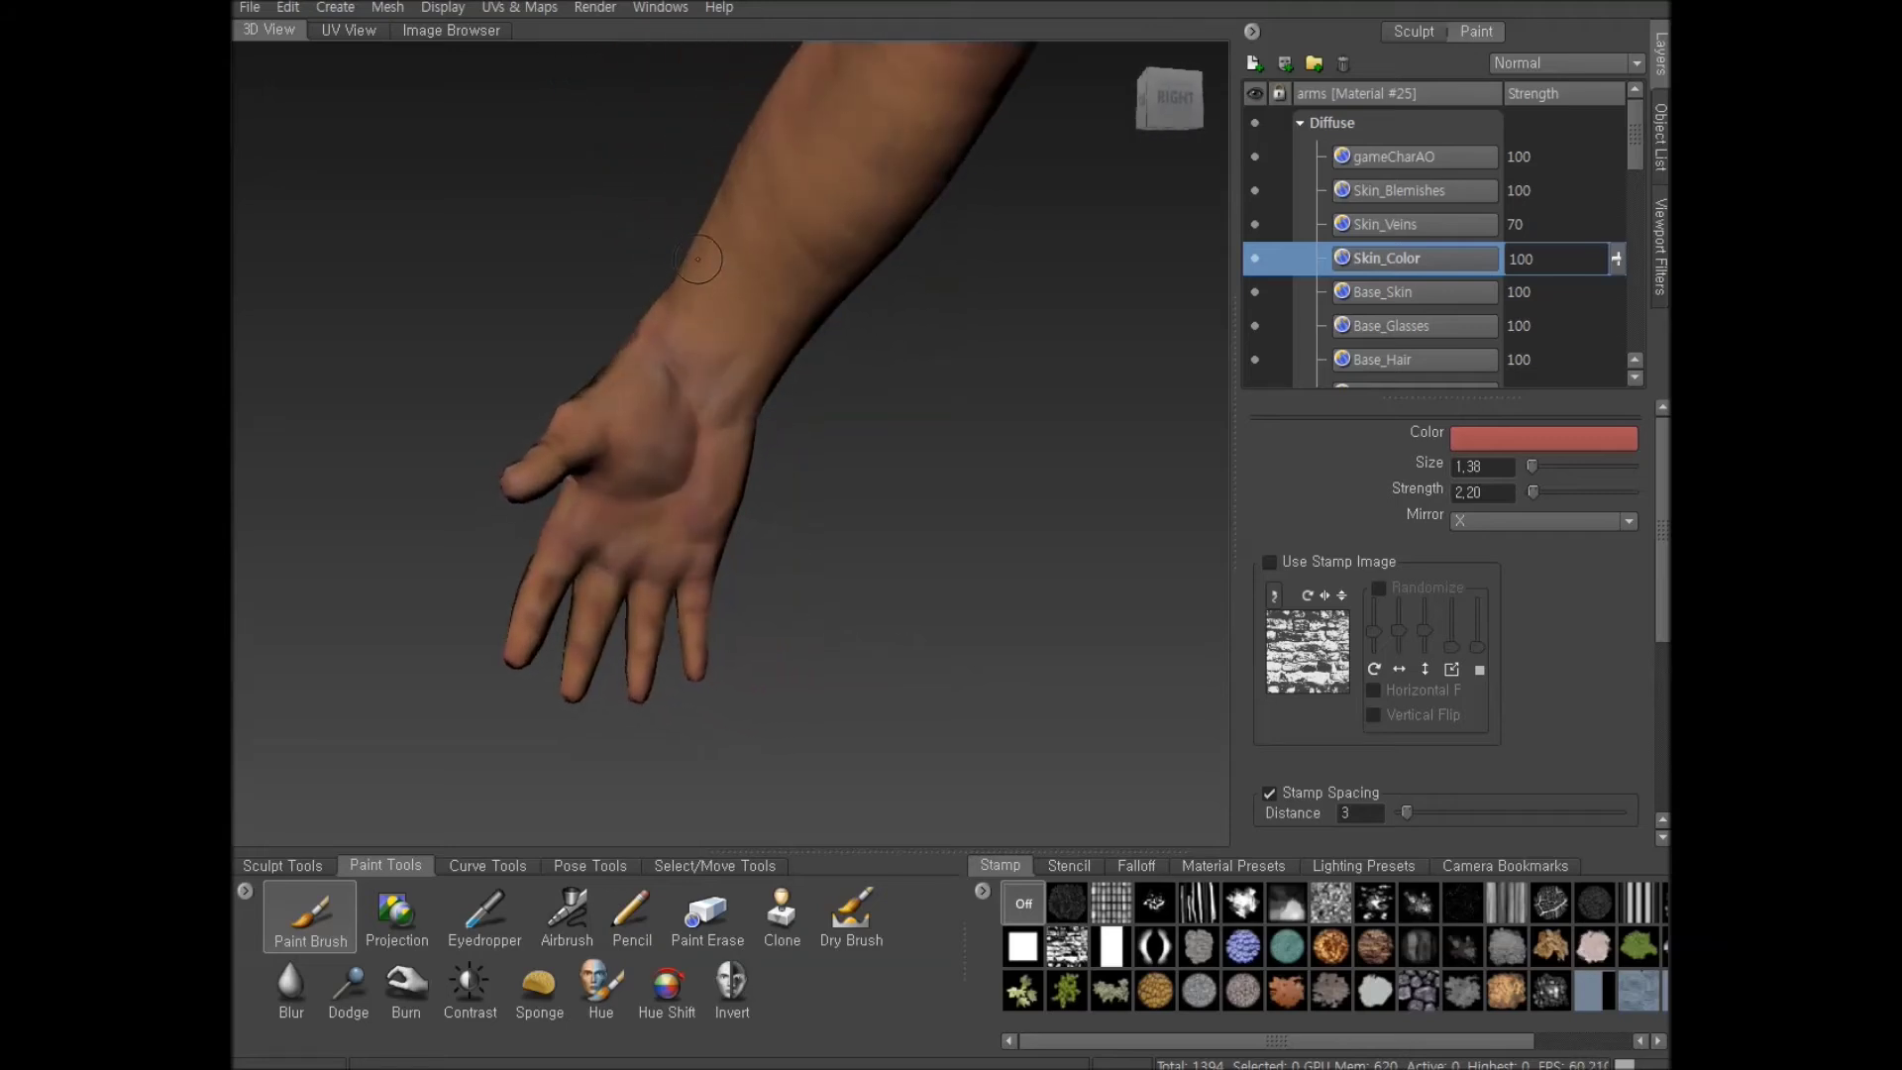
Examine the skin color variation on the hand, wrist and forearm from all sides
{"action": "mouse_move", "coordinate": [684, 287]}
{"action": "left_mouse_down", "text": "alt"}
{"action": "mouse_move", "coordinate": [835, 460]}
{"action": "mouse_move", "coordinate": [815, 519]}
{"action": "mouse_move", "coordinate": [746, 440]}
{"action": "mouse_move", "coordinate": [776, 560]}
{"action": "left_mouse_up", "text": "alt"}
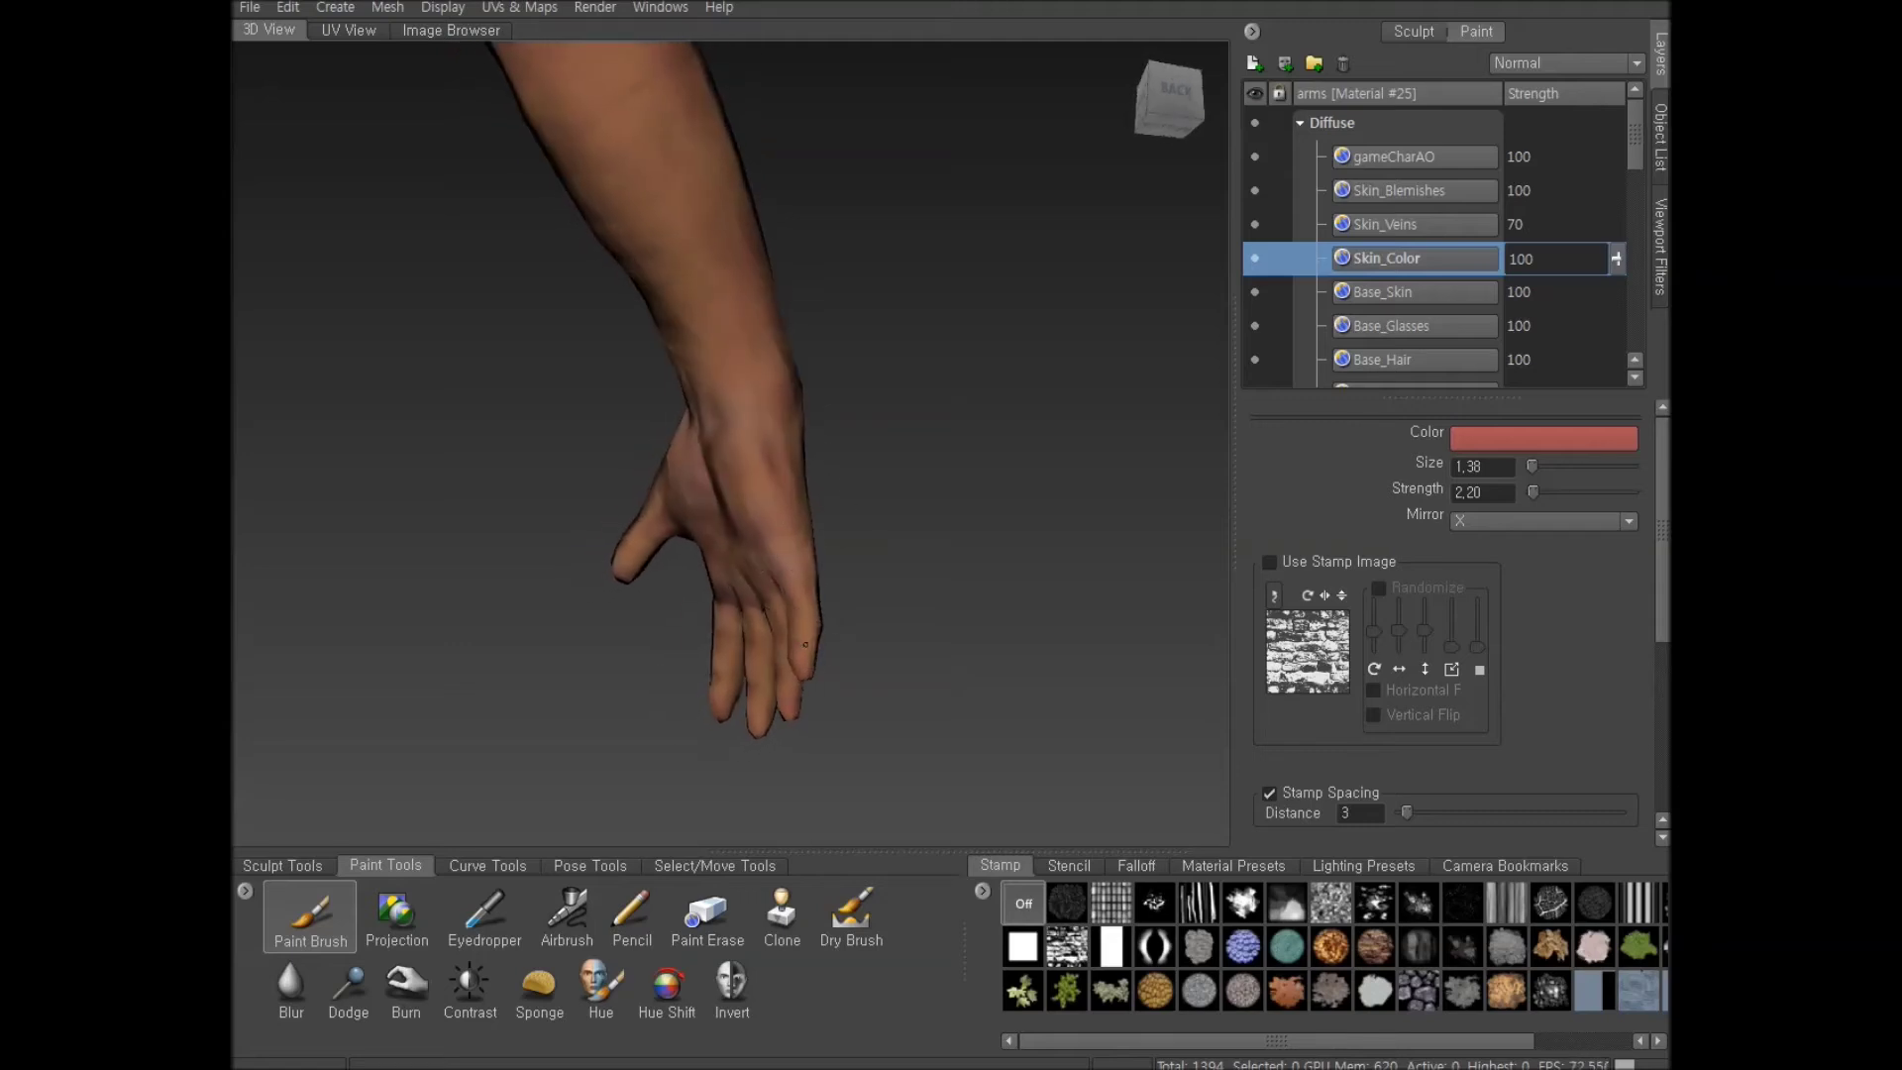
{"action": "left_click_drag", "start_coordinate": [800, 636], "coordinate": [810, 603], "text": "alt"}
{"action": "mouse_move", "coordinate": [654, 707]}
{"action": "left_mouse_down", "text": "alt"}
{"action": "mouse_move", "coordinate": [680, 528]}
{"action": "mouse_move", "coordinate": [824, 544]}
{"action": "mouse_move", "coordinate": [738, 451]}
{"action": "mouse_move", "coordinate": [780, 453]}
{"action": "left_mouse_up", "text": "alt"}
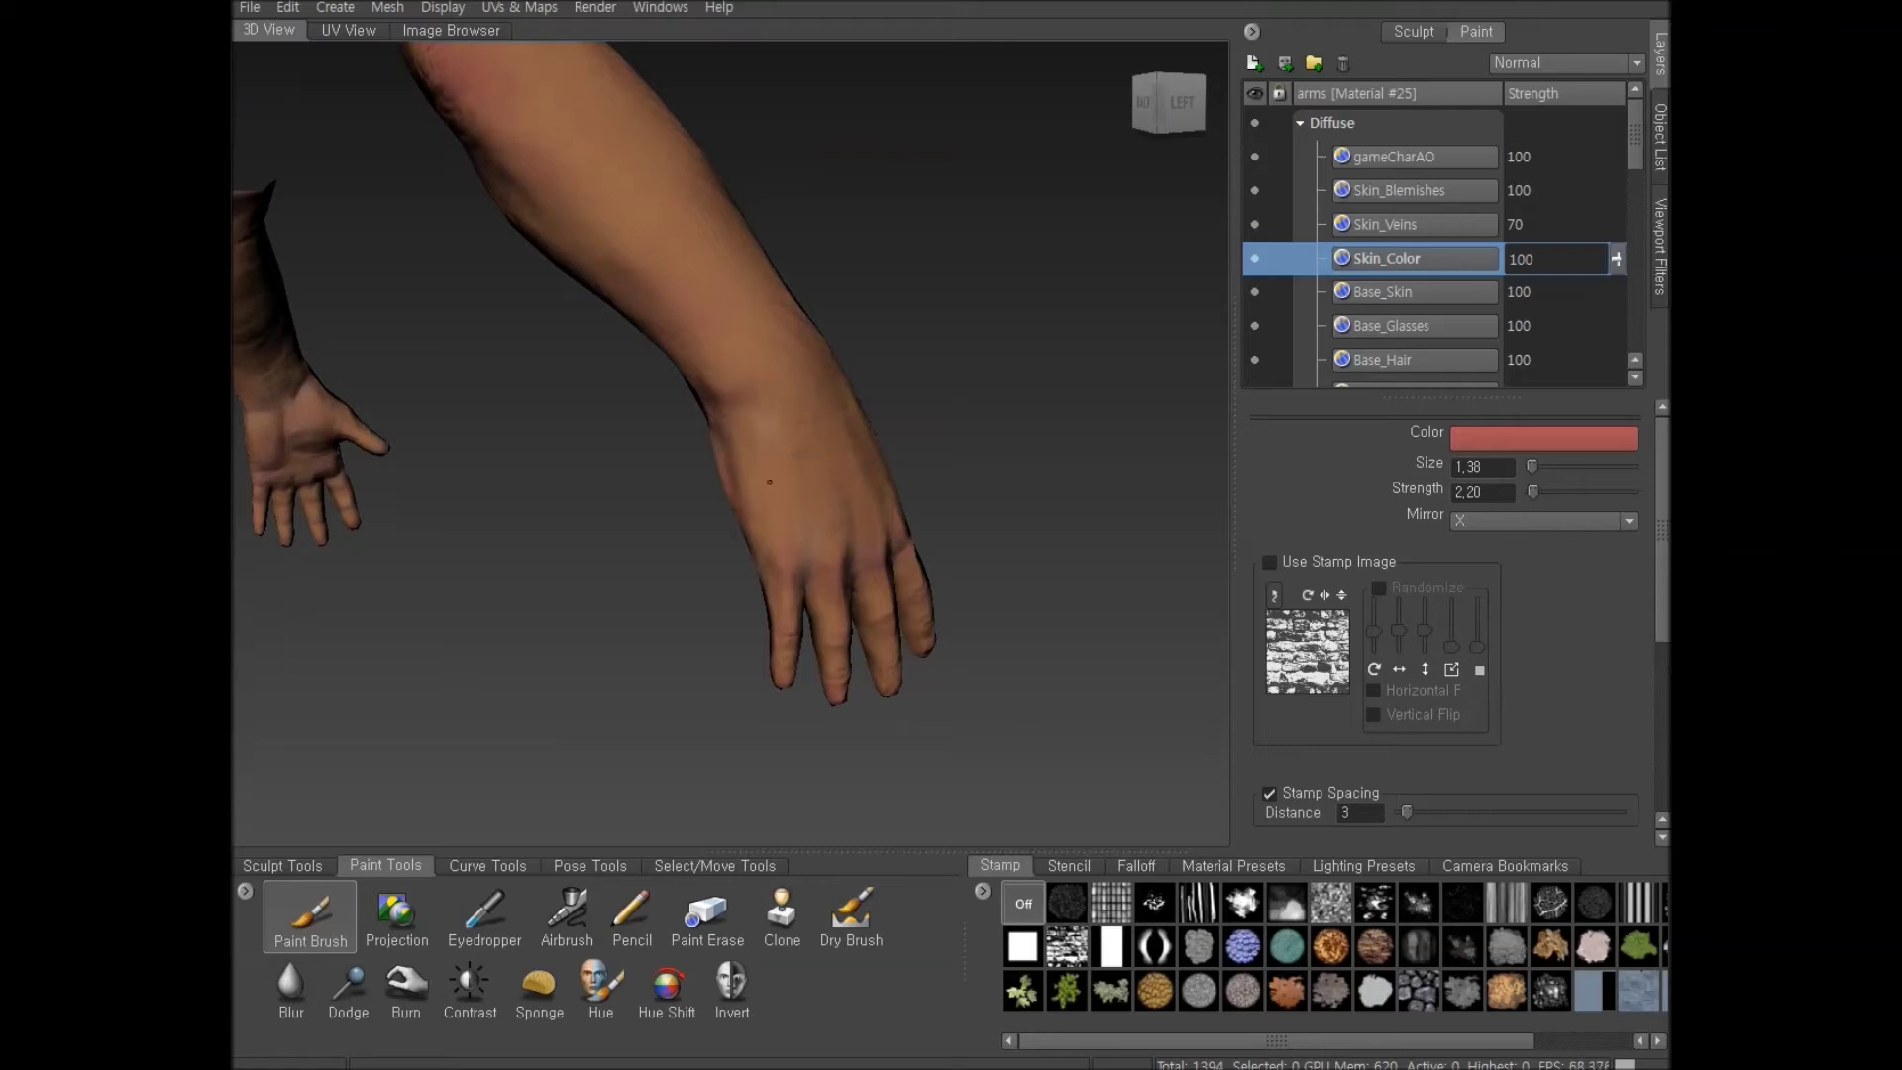
{"action": "left_click_drag", "start_coordinate": [770, 541], "coordinate": [735, 544], "text": "alt"}
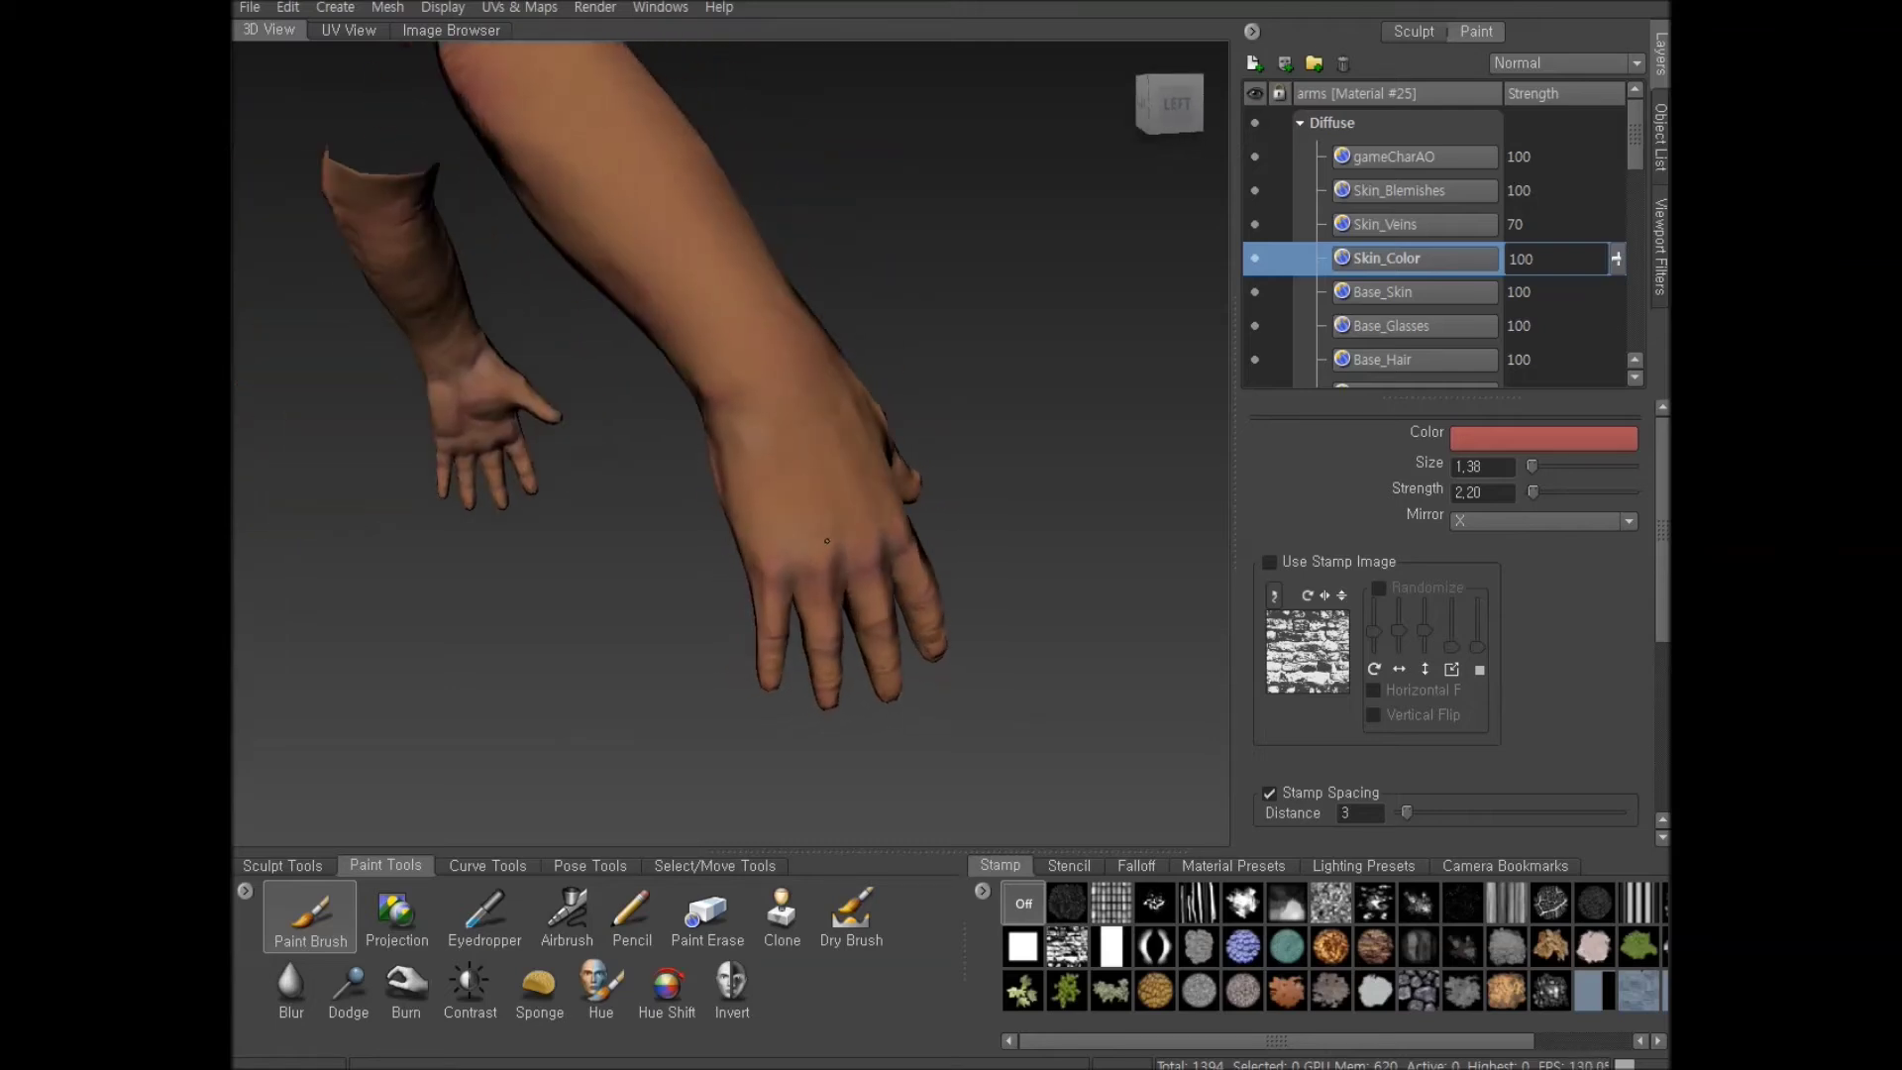
{"action": "mouse_move", "coordinate": [828, 518]}
{"action": "left_mouse_down", "text": "alt"}
{"action": "mouse_move", "coordinate": [724, 438]}
{"action": "mouse_move", "coordinate": [852, 443]}
{"action": "mouse_move", "coordinate": [820, 519]}
{"action": "mouse_move", "coordinate": [762, 212]}
{"action": "mouse_move", "coordinate": [743, 240]}
{"action": "mouse_move", "coordinate": [817, 213]}
{"action": "mouse_move", "coordinate": [832, 152]}
{"action": "left_mouse_up", "text": "alt"}
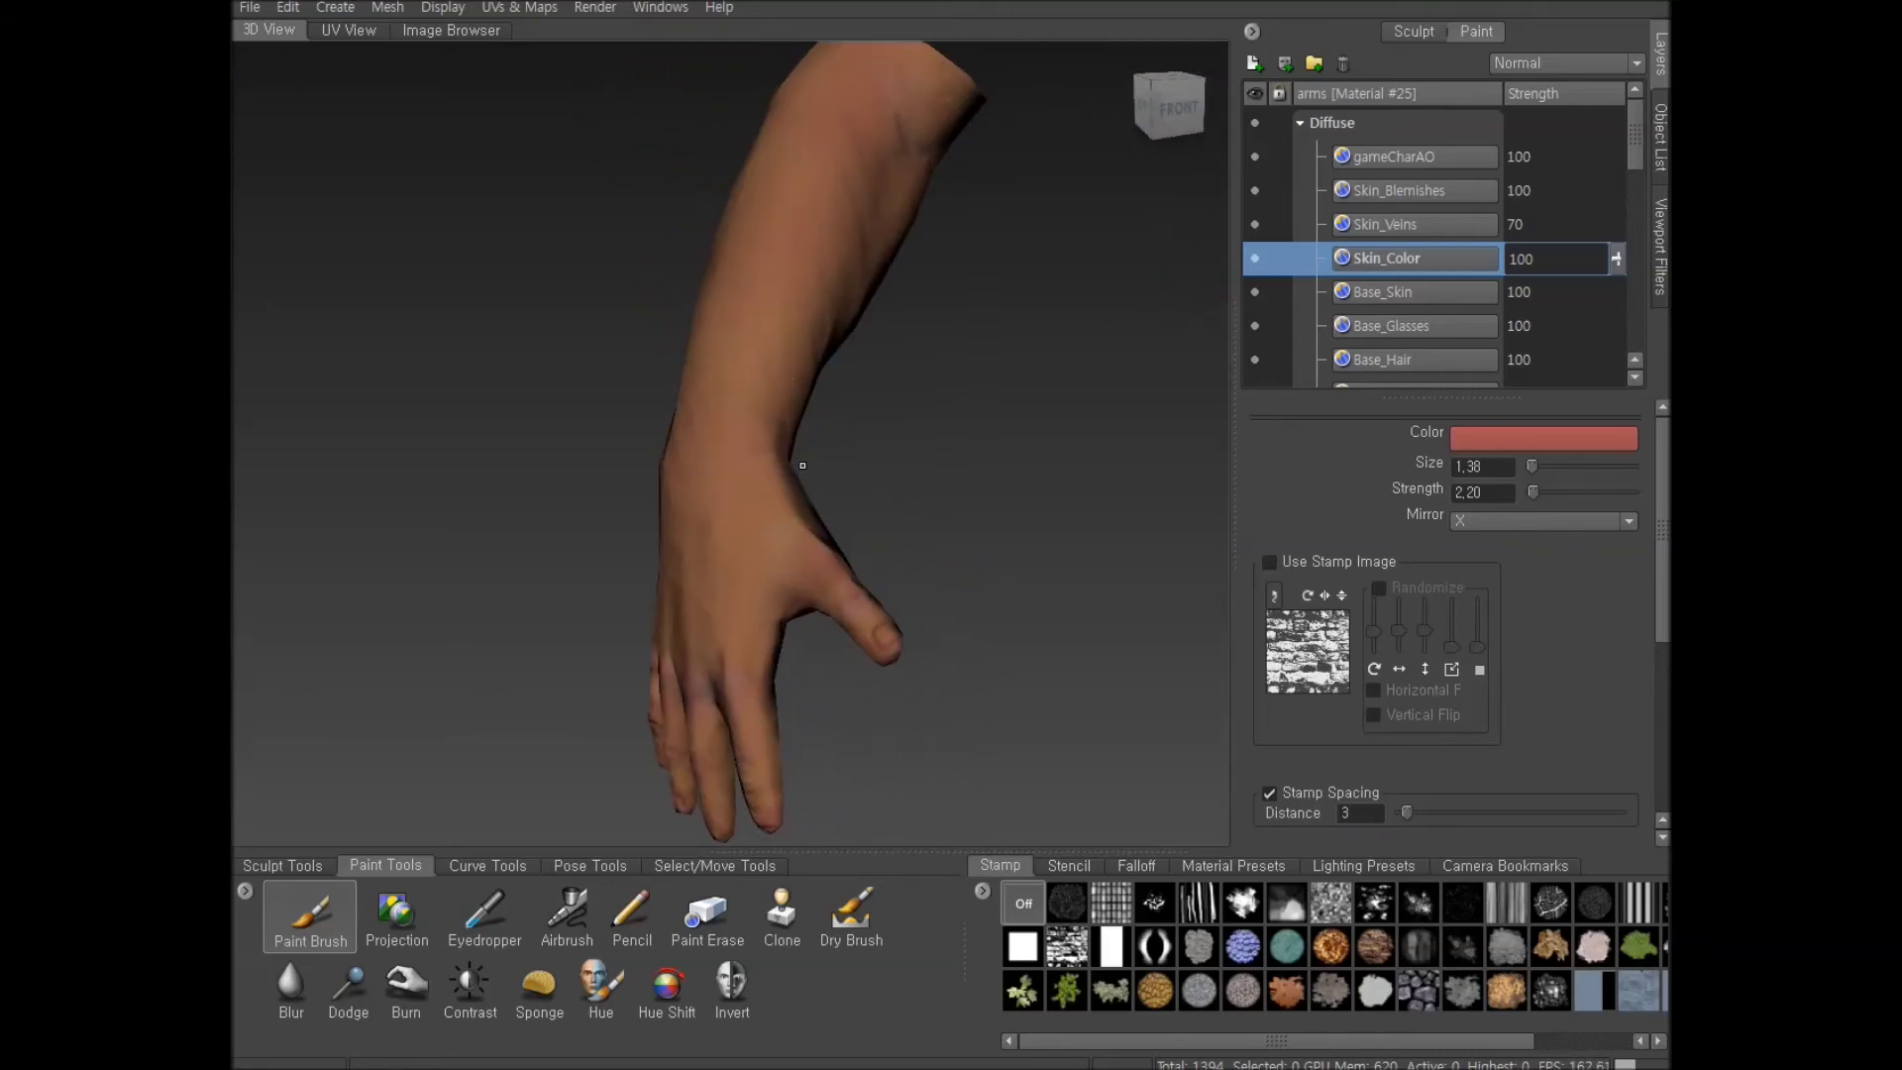
{"action": "left_click_drag", "start_coordinate": [803, 493], "coordinate": [734, 490], "text": "alt"}
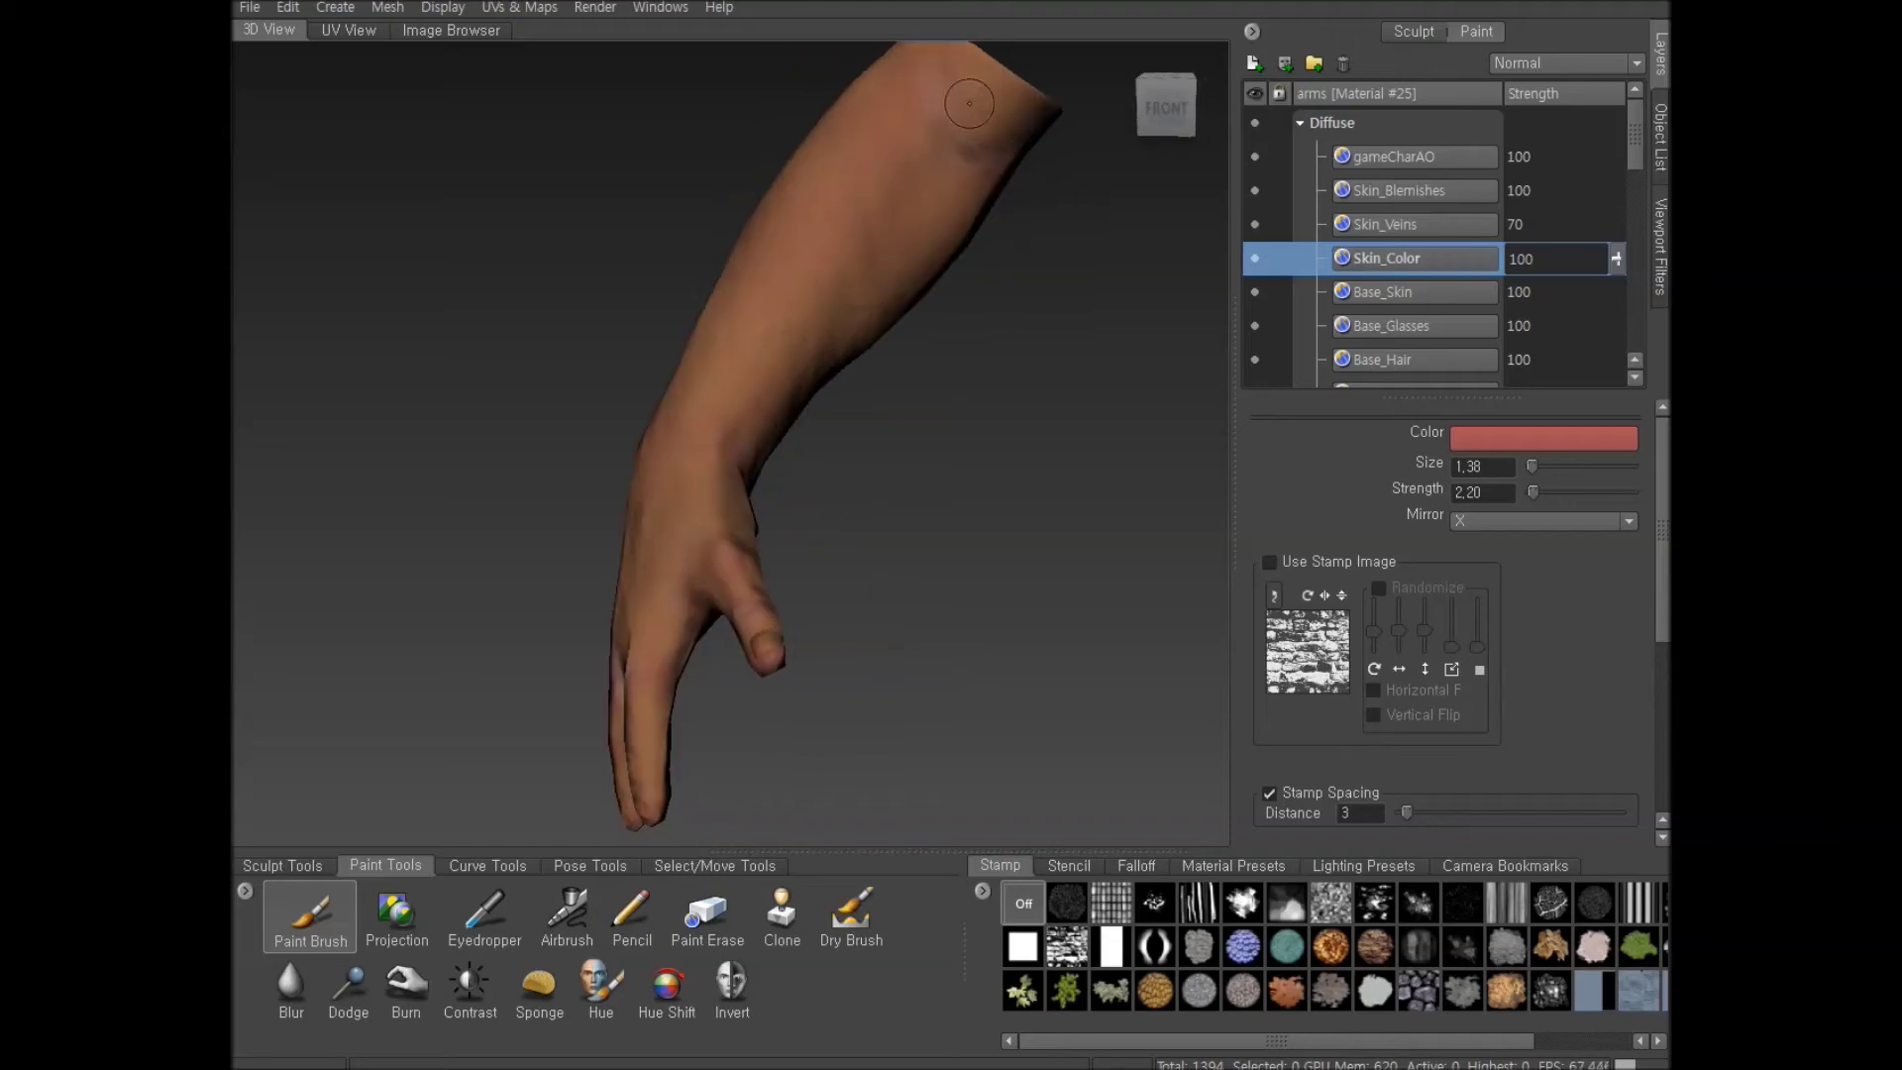
{"action": "left_click_drag", "start_coordinate": [994, 162], "coordinate": [911, 310], "text": "alt"}
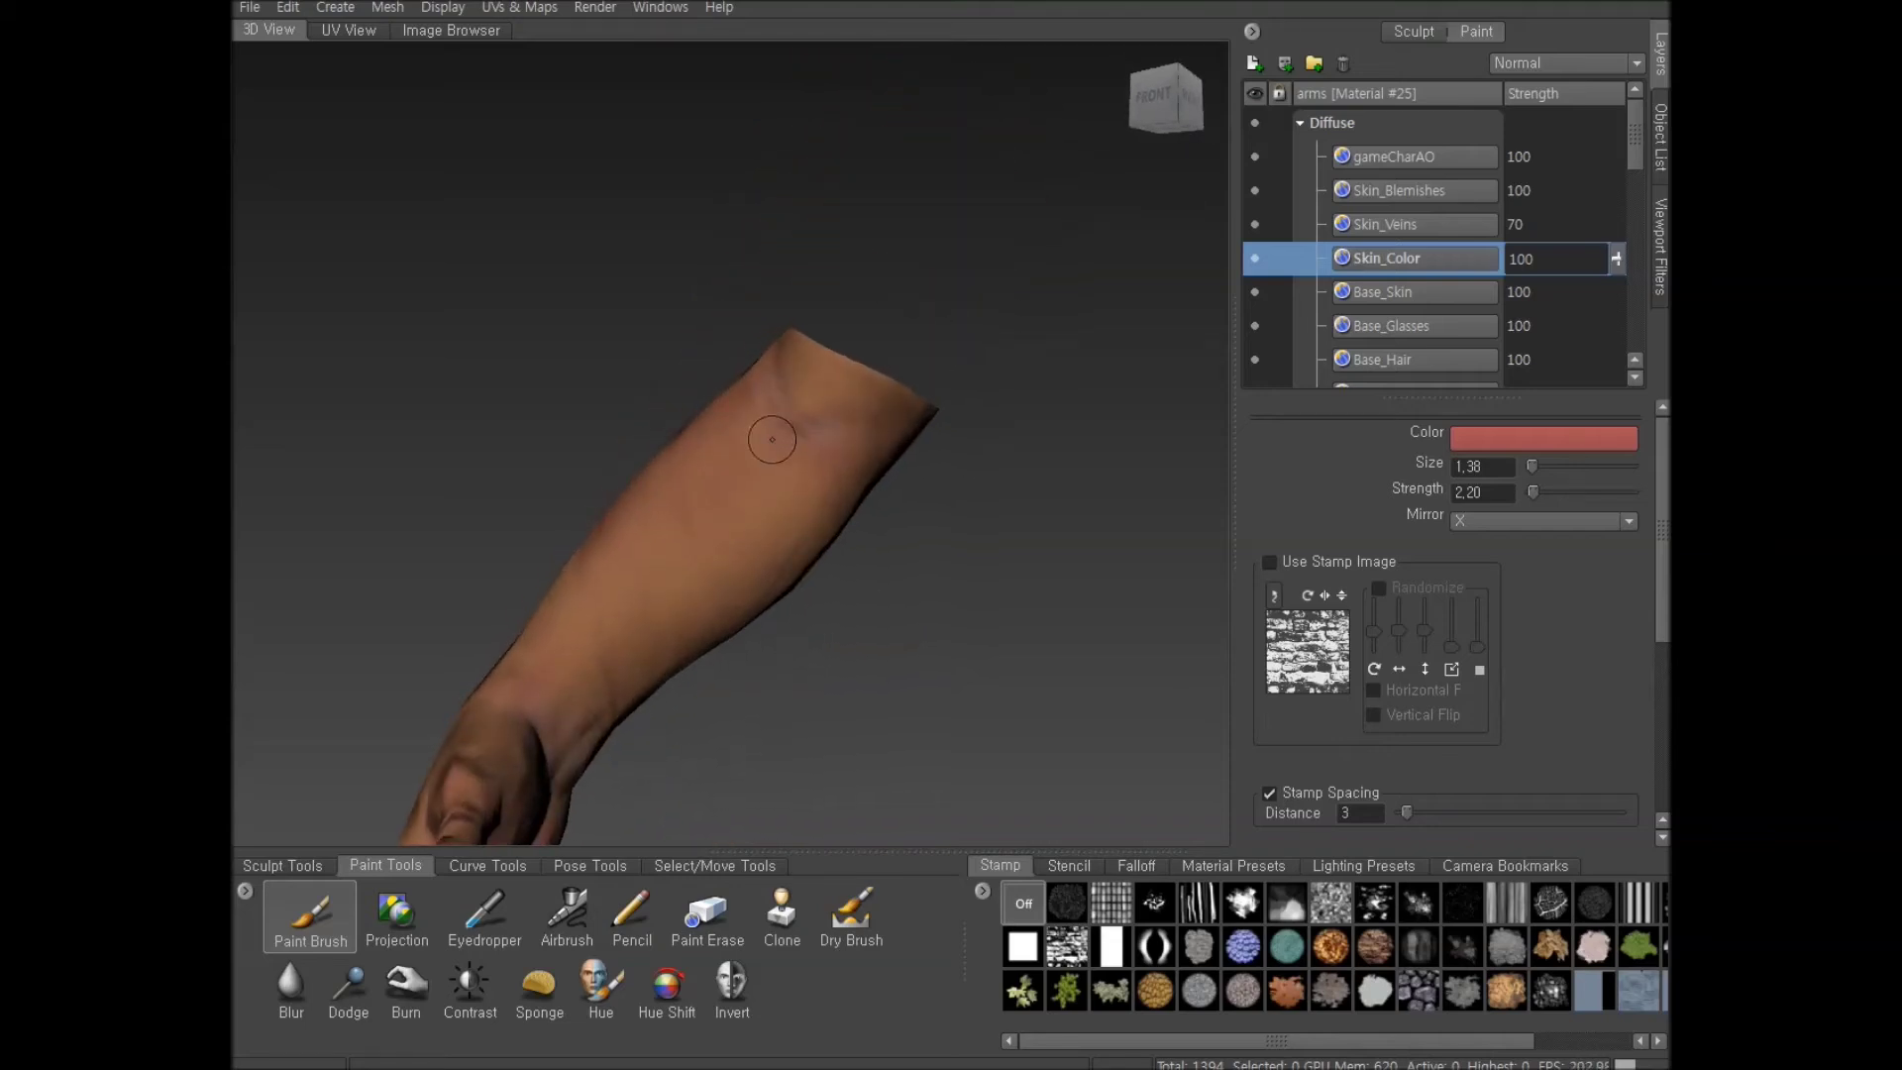
{"action": "left_click_drag", "start_coordinate": [782, 450], "coordinate": [819, 526], "text": "alt"}
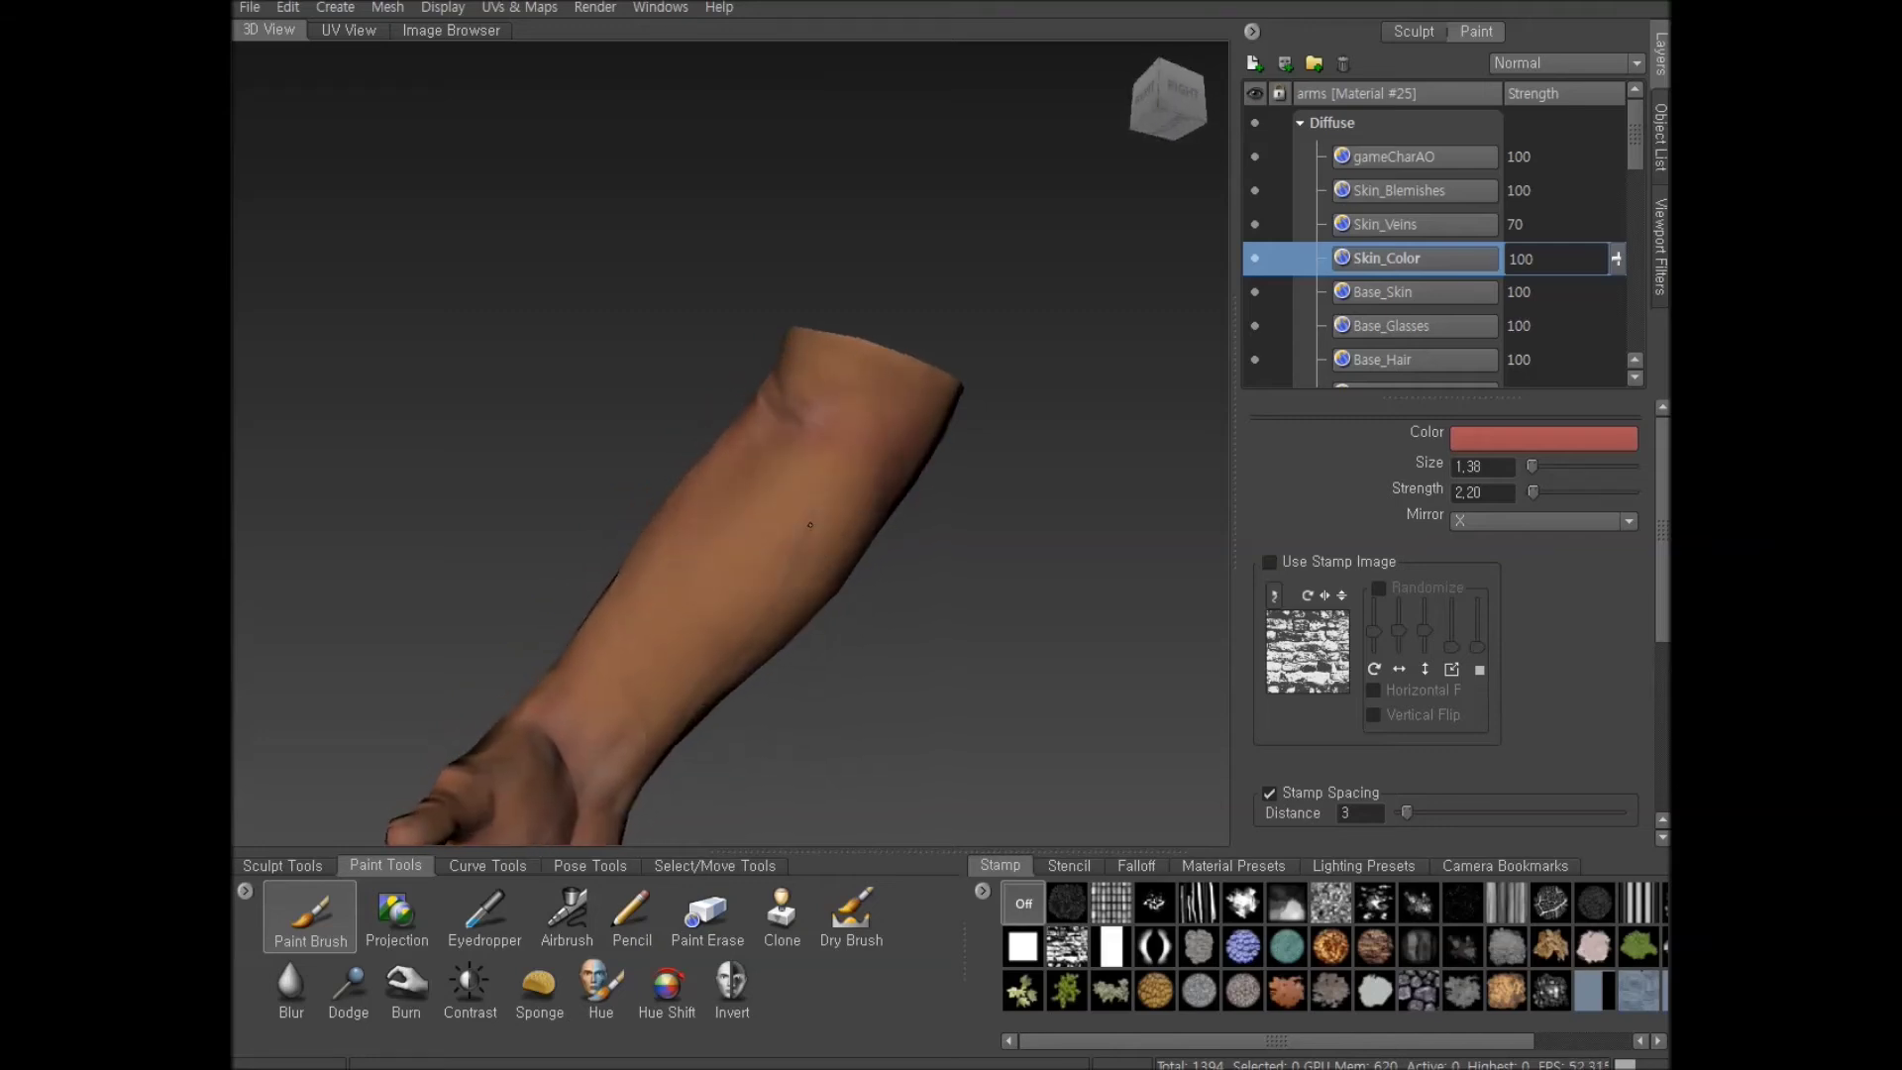
{"action": "left_click_drag", "start_coordinate": [719, 646], "coordinate": [560, 626], "text": "alt"}
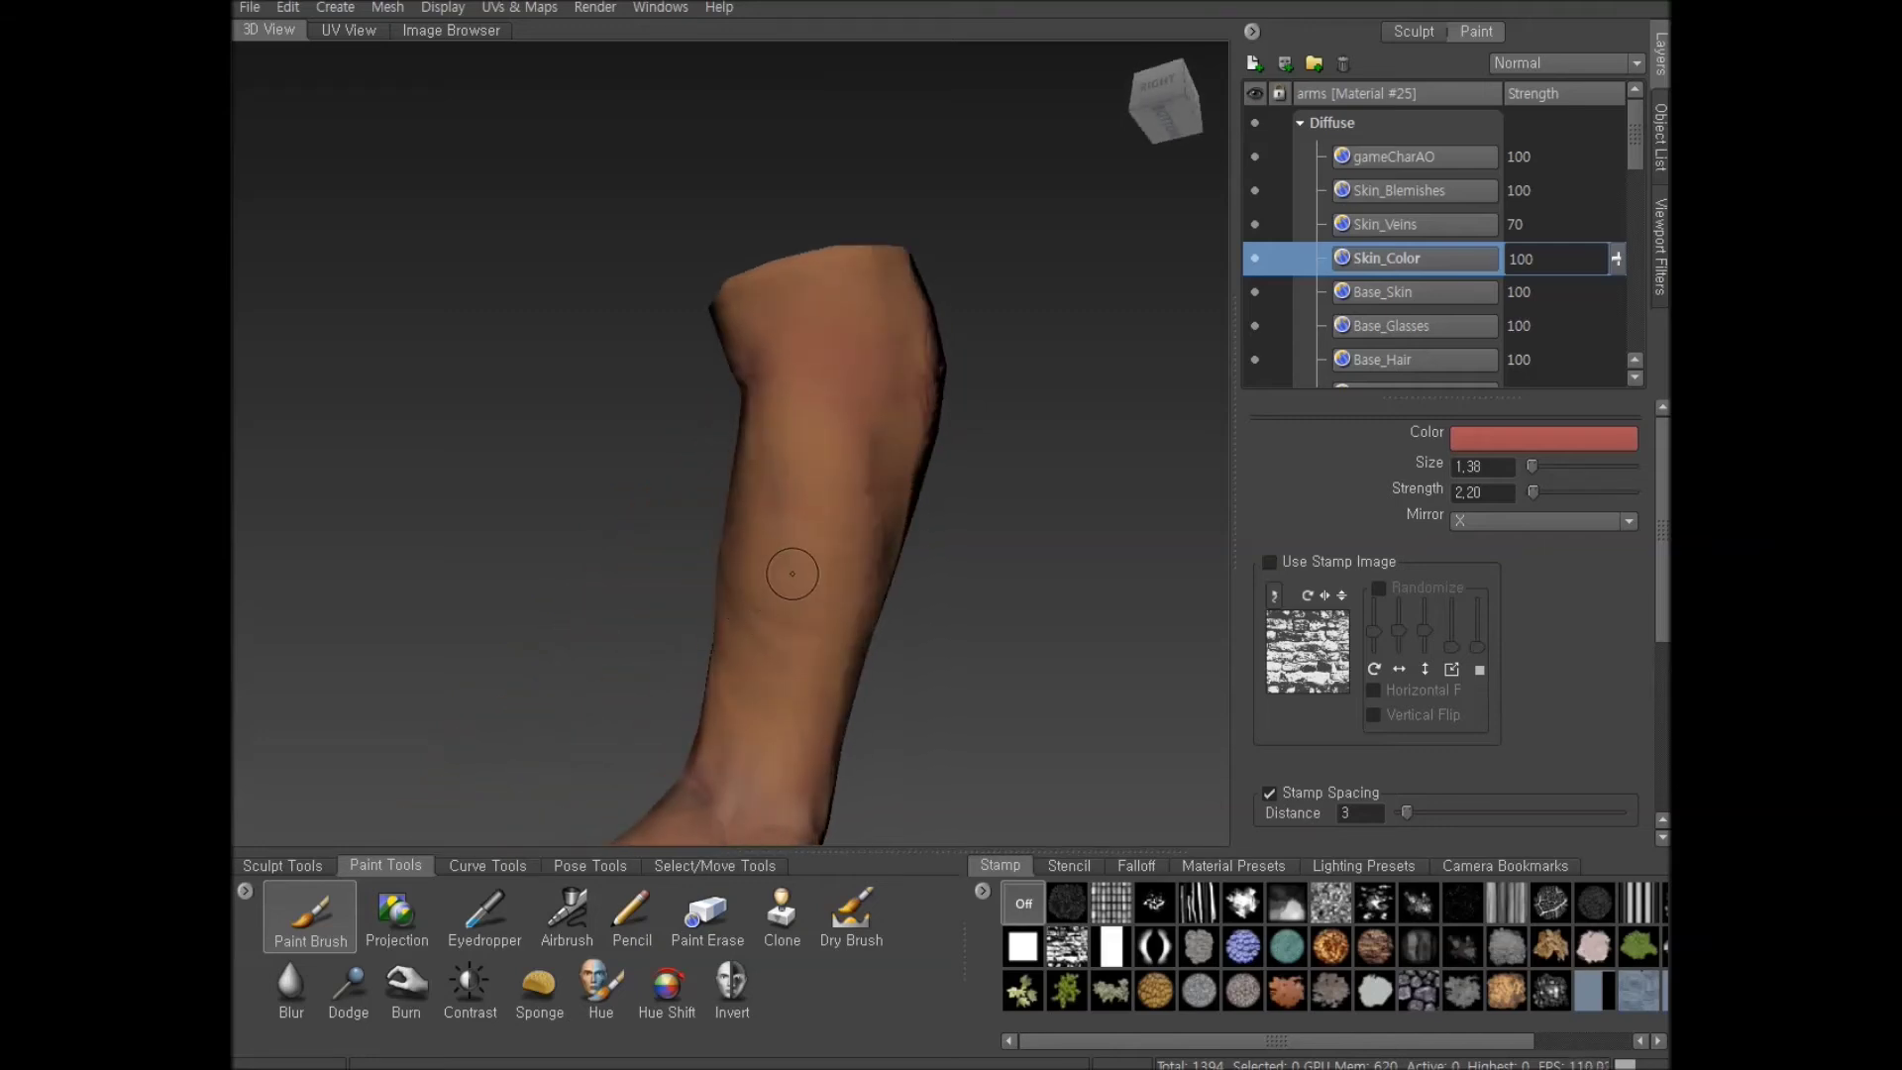
Brush faint red over the elbow at brush size 1.38 and strength 2.20
{"action": "mouse_move", "coordinate": [826, 663]}
{"action": "left_mouse_down", "text": "alt"}
{"action": "mouse_move", "coordinate": [758, 723]}
{"action": "mouse_move", "coordinate": [694, 693]}
{"action": "mouse_move", "coordinate": [654, 573]}
{"action": "mouse_move", "coordinate": [856, 579]}
{"action": "mouse_move", "coordinate": [758, 570]}
{"action": "mouse_move", "coordinate": [831, 547]}
{"action": "left_mouse_up", "text": "alt"}
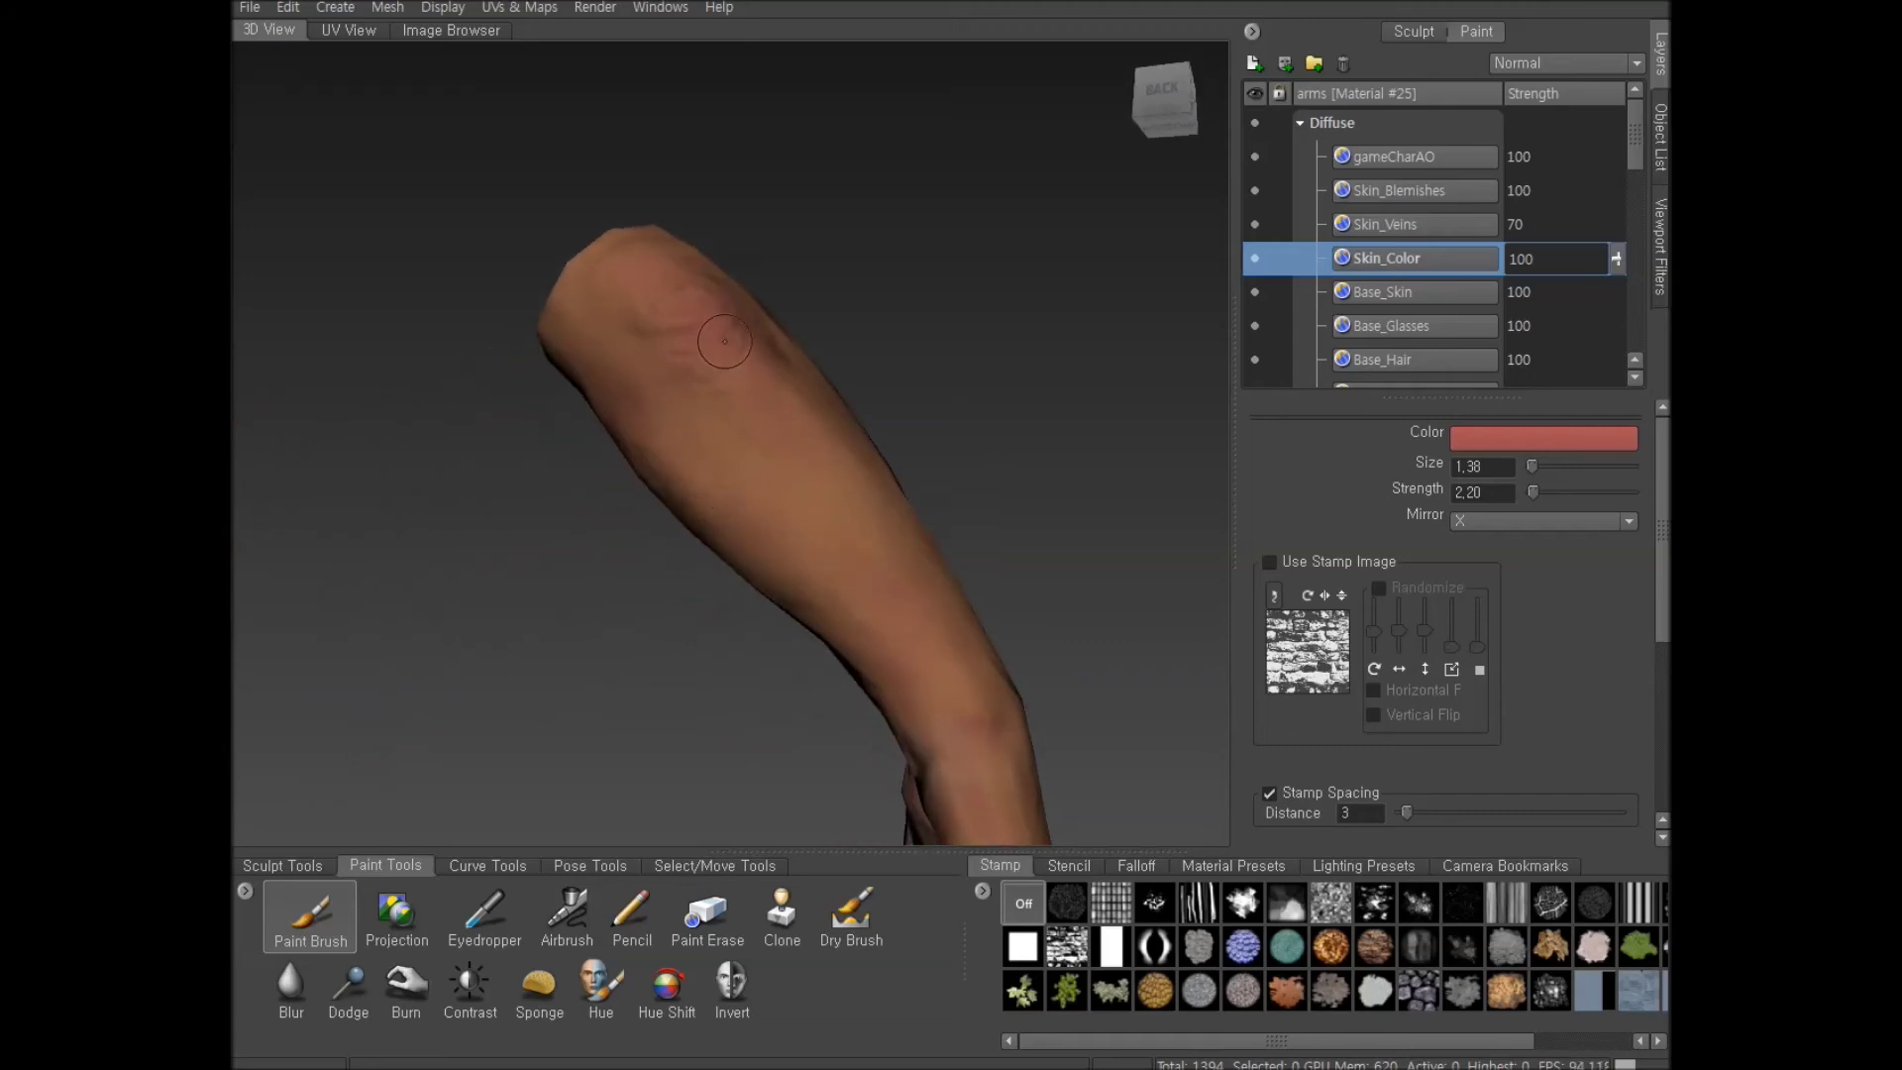
{"action": "mouse_move", "coordinate": [664, 415]}
{"action": "left_mouse_down", "text": "alt"}
{"action": "mouse_move", "coordinate": [664, 312]}
{"action": "mouse_move", "coordinate": [768, 426]}
{"action": "mouse_move", "coordinate": [639, 563]}
{"action": "mouse_move", "coordinate": [659, 495]}
{"action": "left_mouse_up", "text": "alt"}
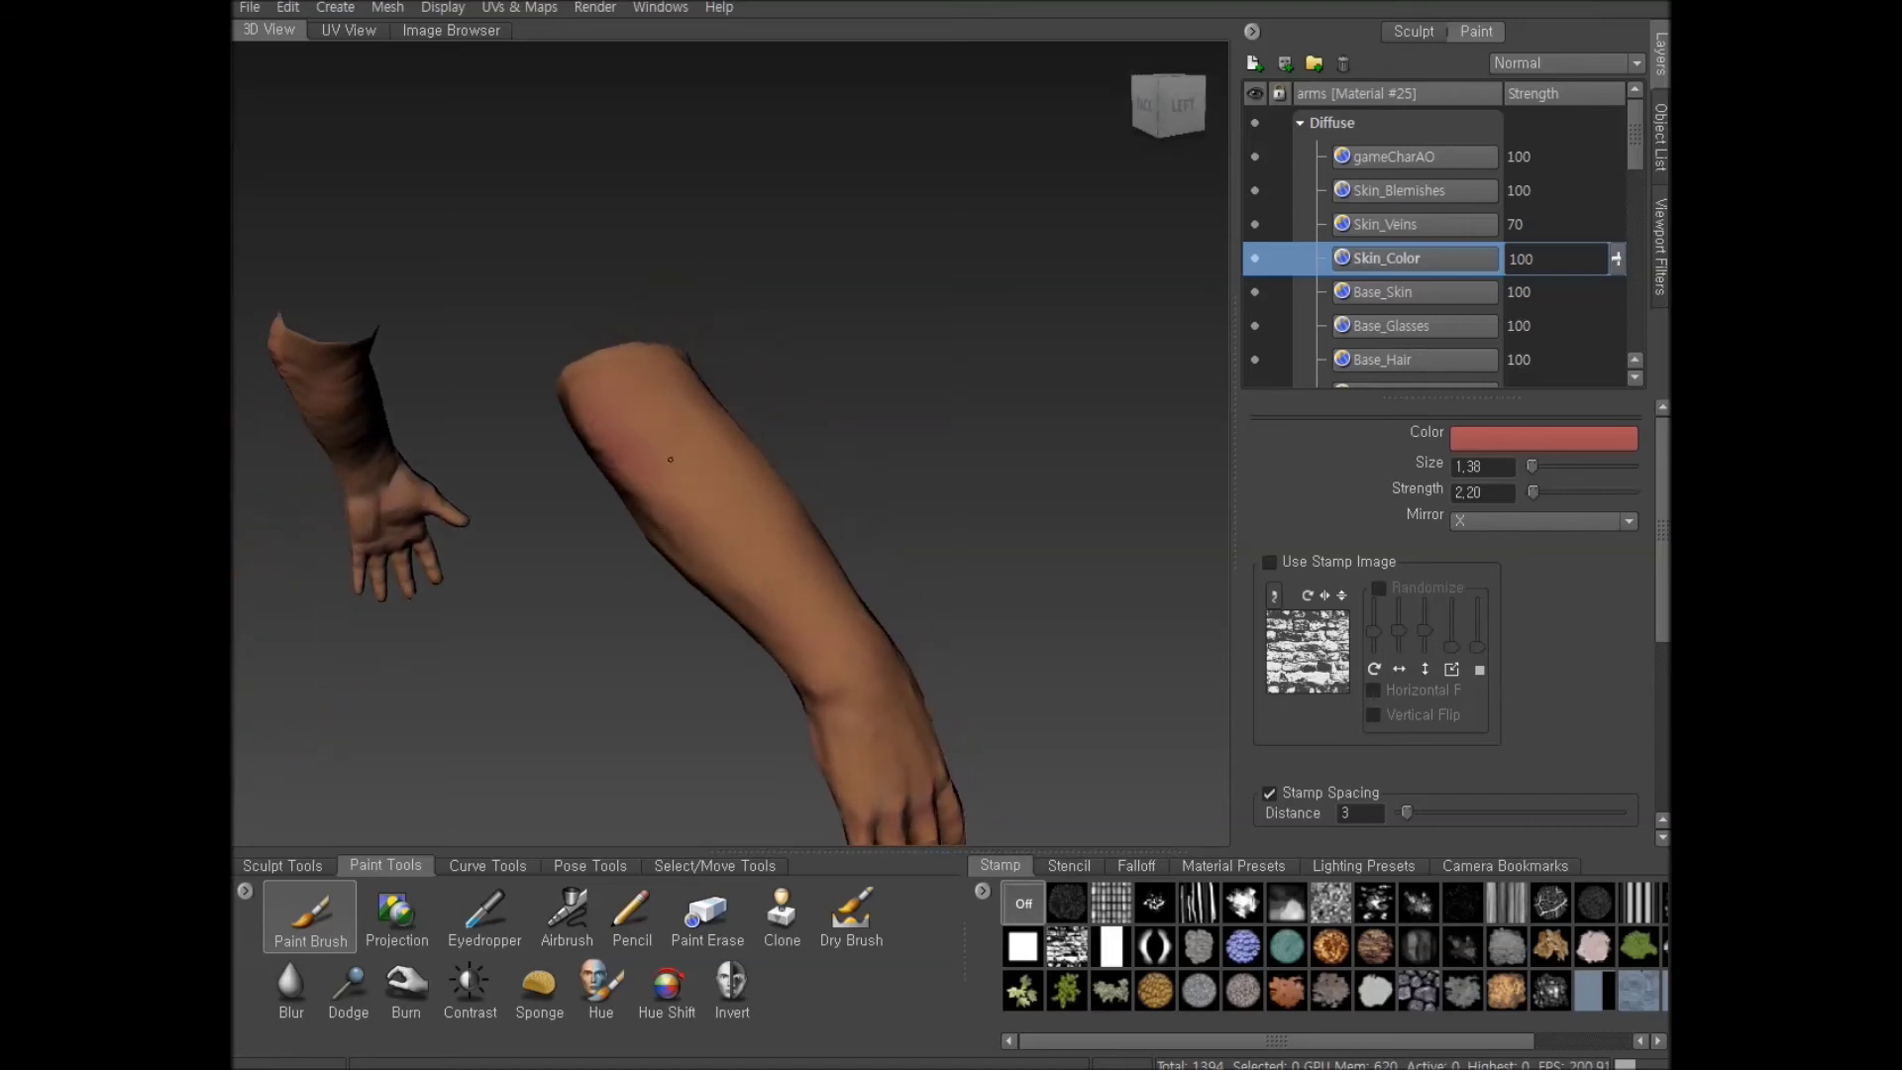
{"action": "left_click_drag", "start_coordinate": [704, 531], "coordinate": [624, 479], "text": "alt"}
{"action": "left_click_drag", "start_coordinate": [722, 535], "coordinate": [688, 439], "text": "alt"}
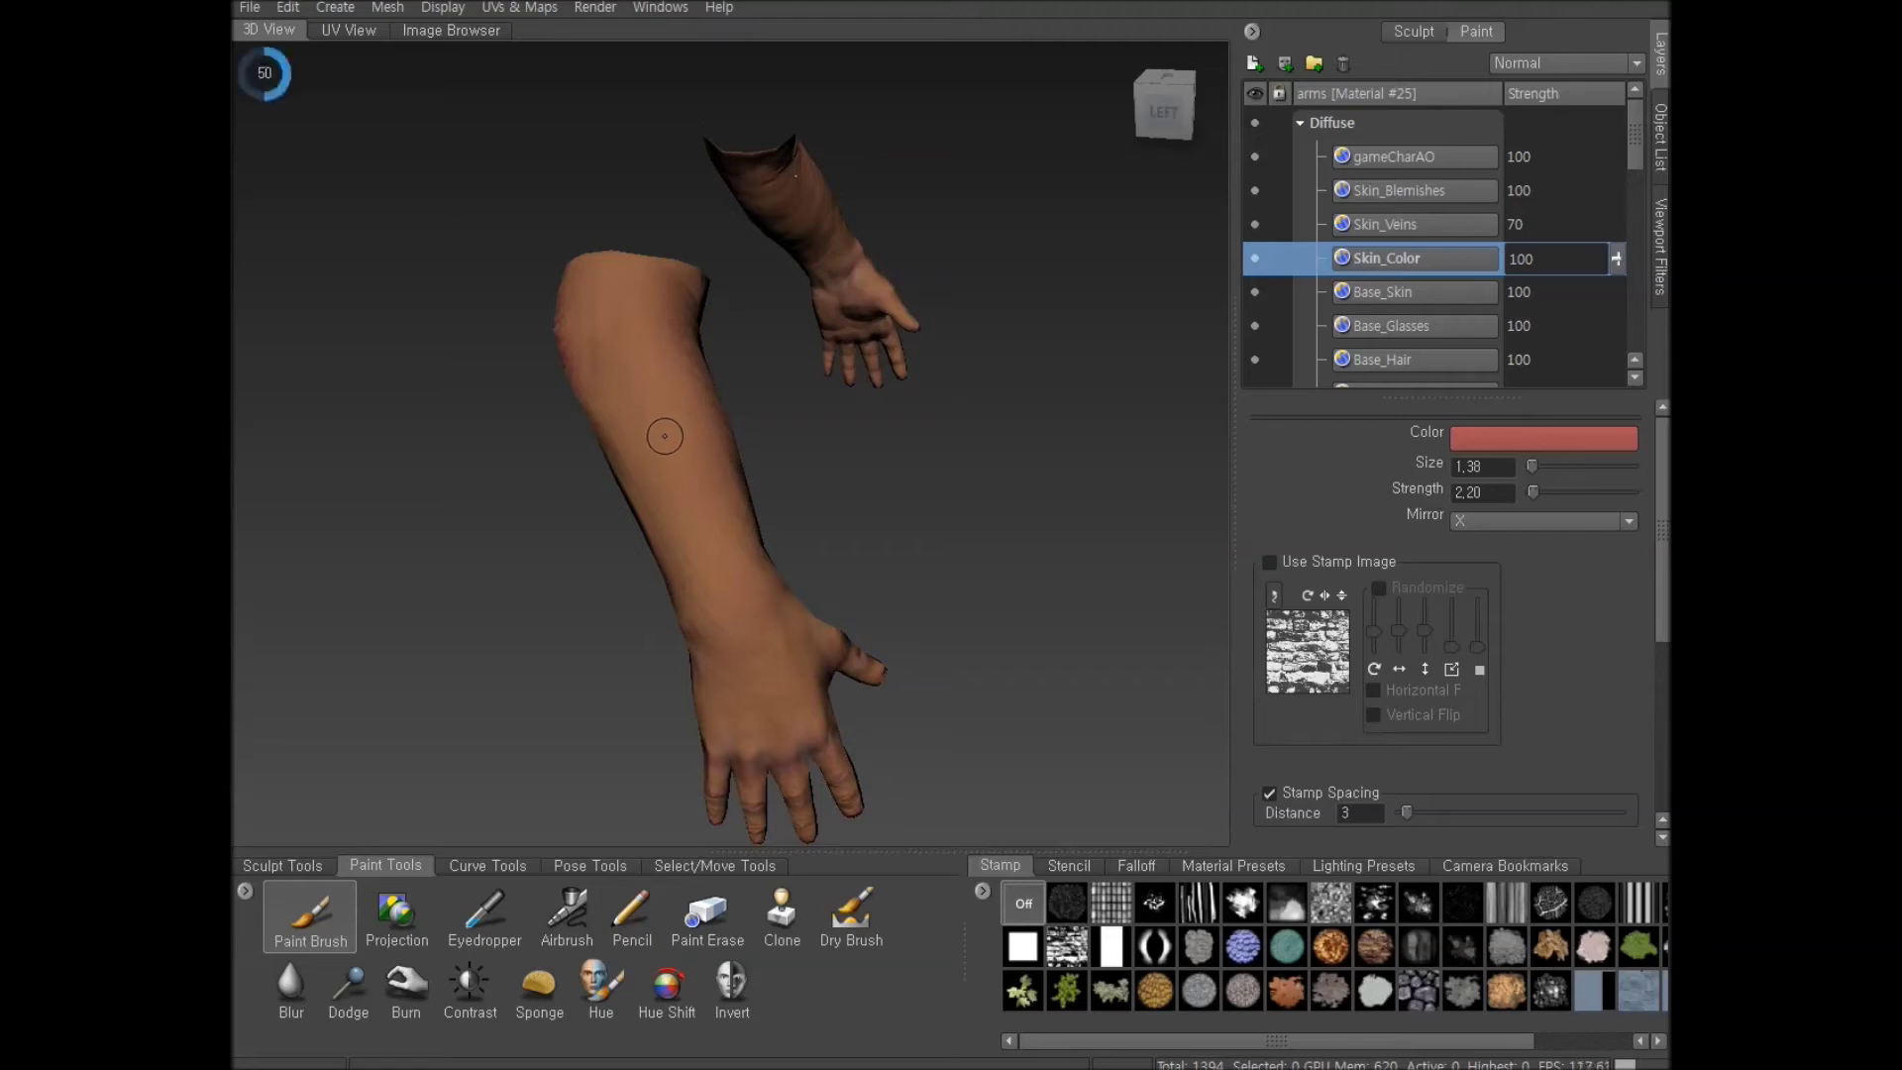
Enlarge the Paint Brush to size 3.26 and brush faint red over the upper forearm and the back of the hand
{"action": "mouse_move", "coordinate": [651, 293]}
{"action": "left_mouse_down"}
{"action": "mouse_move", "coordinate": [686, 292]}
{"action": "mouse_move", "coordinate": [659, 295]}
{"action": "left_mouse_up"}
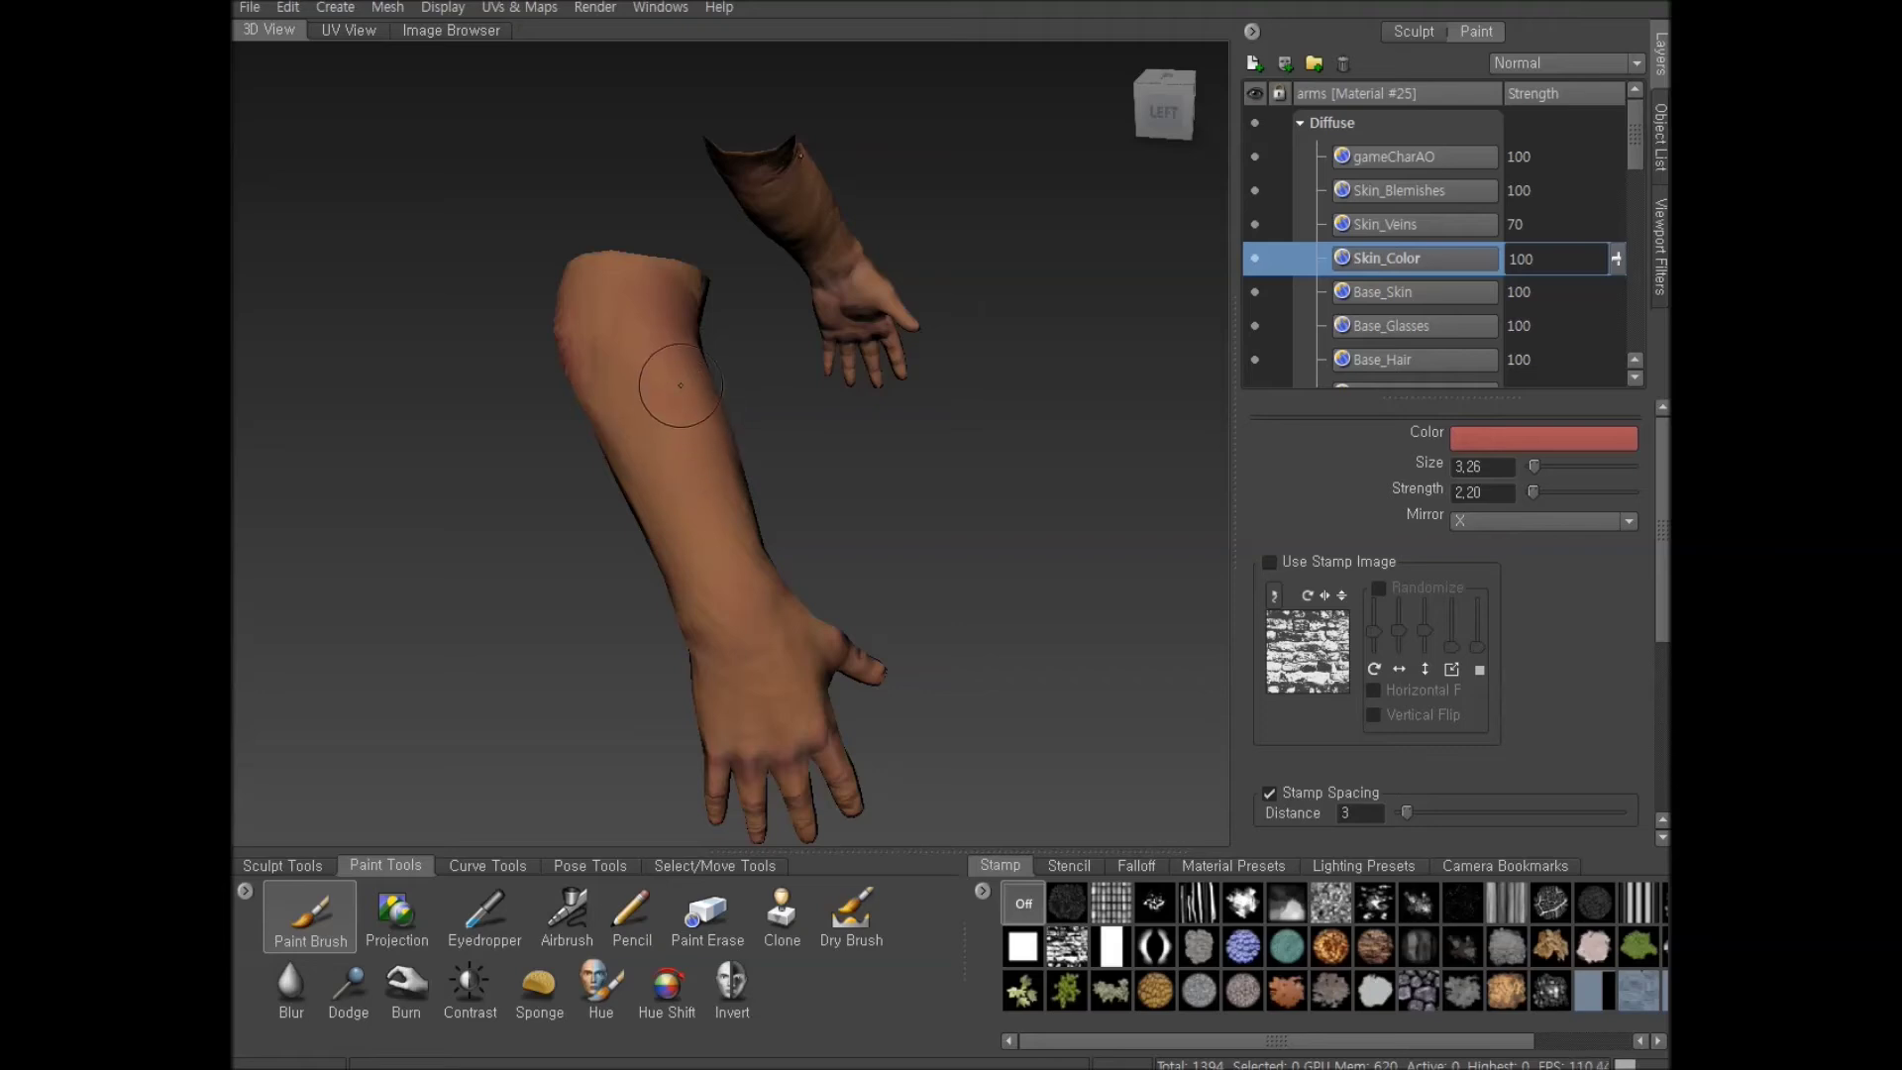
{"action": "mouse_move", "coordinate": [842, 505]}
{"action": "left_mouse_down", "text": "alt"}
{"action": "mouse_move", "coordinate": [653, 540]}
{"action": "mouse_move", "coordinate": [812, 461]}
{"action": "left_mouse_up", "text": "alt"}
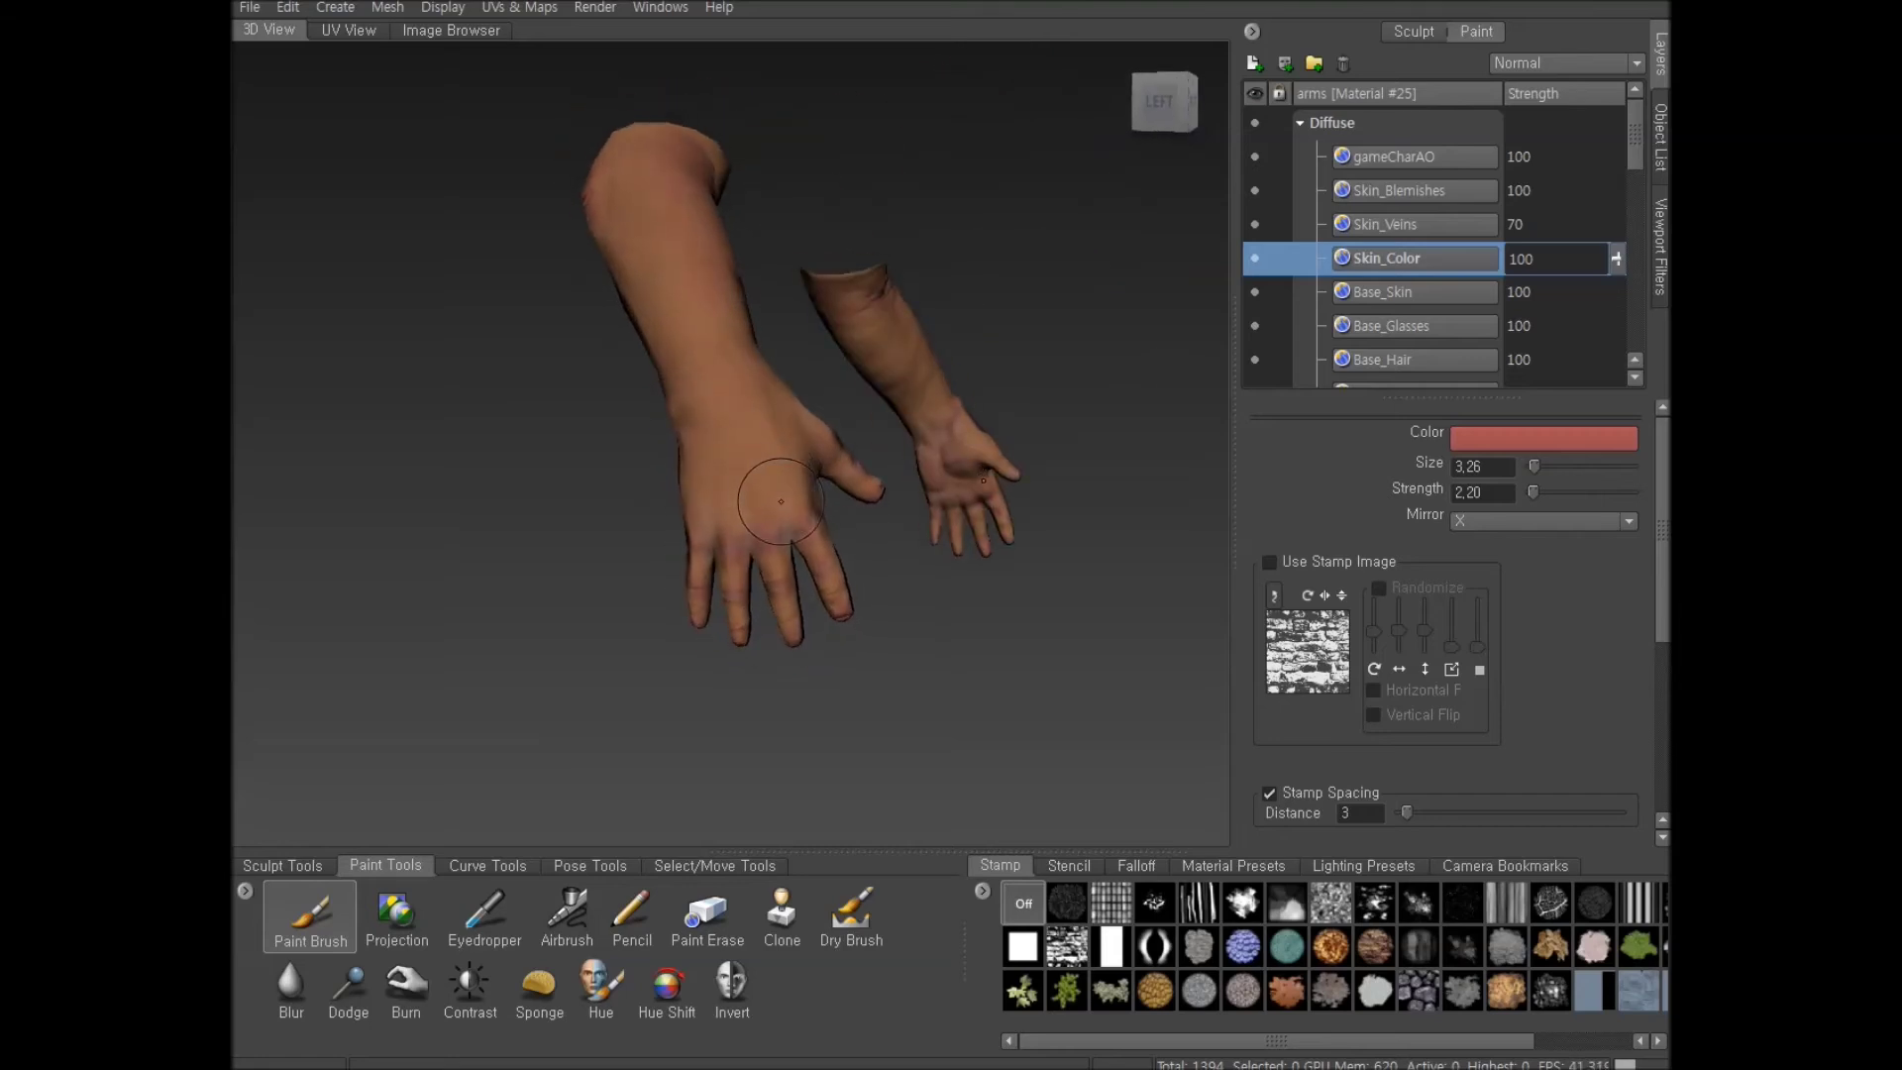
{"action": "scroll", "coordinate": [777, 516], "scroll_direction": "up", "scroll_amount": 5}
{"action": "left_click_drag", "start_coordinate": [685, 599], "coordinate": [665, 667]}
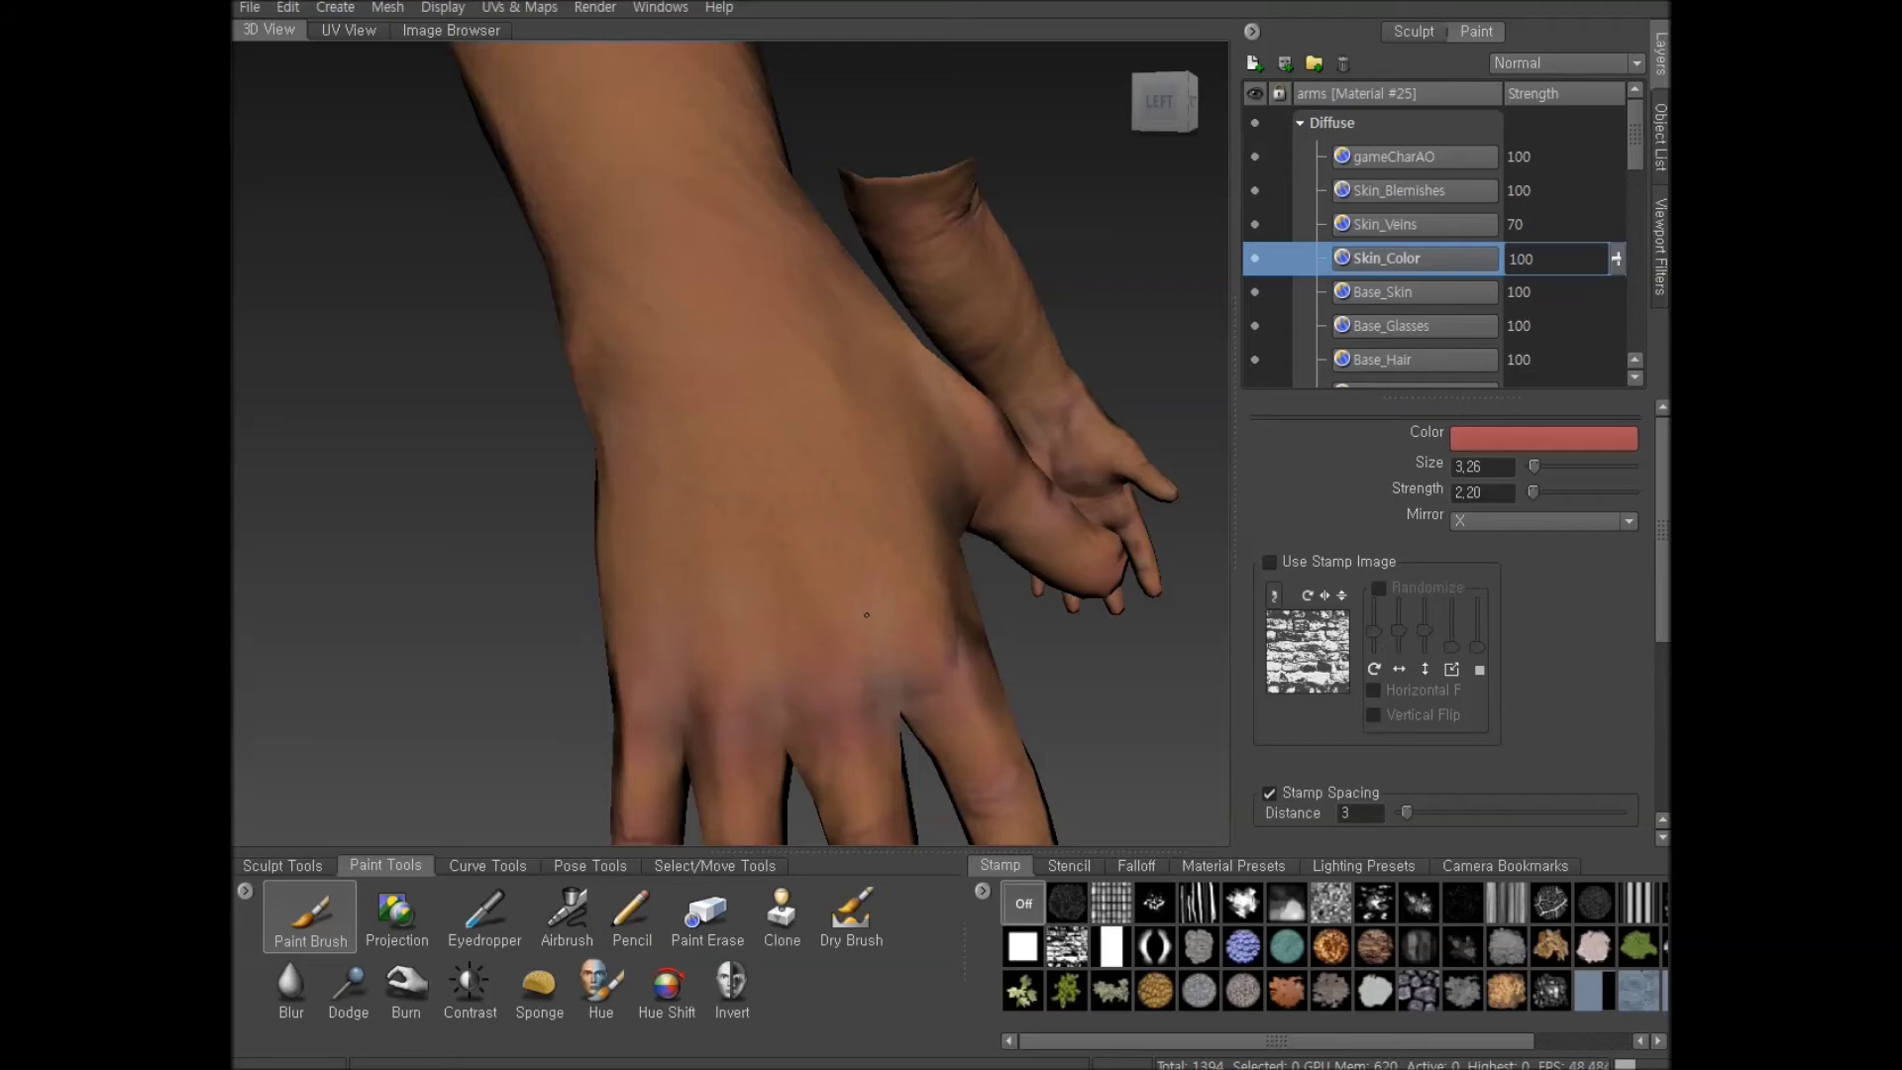
{"action": "scroll", "coordinate": [867, 515], "scroll_direction": "down", "scroll_amount": 5}
{"action": "mouse_move", "coordinate": [789, 509]}
{"action": "left_mouse_down", "text": "alt"}
{"action": "mouse_move", "coordinate": [841, 497]}
{"action": "mouse_move", "coordinate": [805, 493]}
{"action": "left_mouse_up", "text": "alt"}
{"action": "scroll", "coordinate": [811, 493], "scroll_direction": "down", "scroll_amount": 2}
{"action": "left_click_drag", "start_coordinate": [895, 541], "coordinate": [815, 560], "text": "alt"}
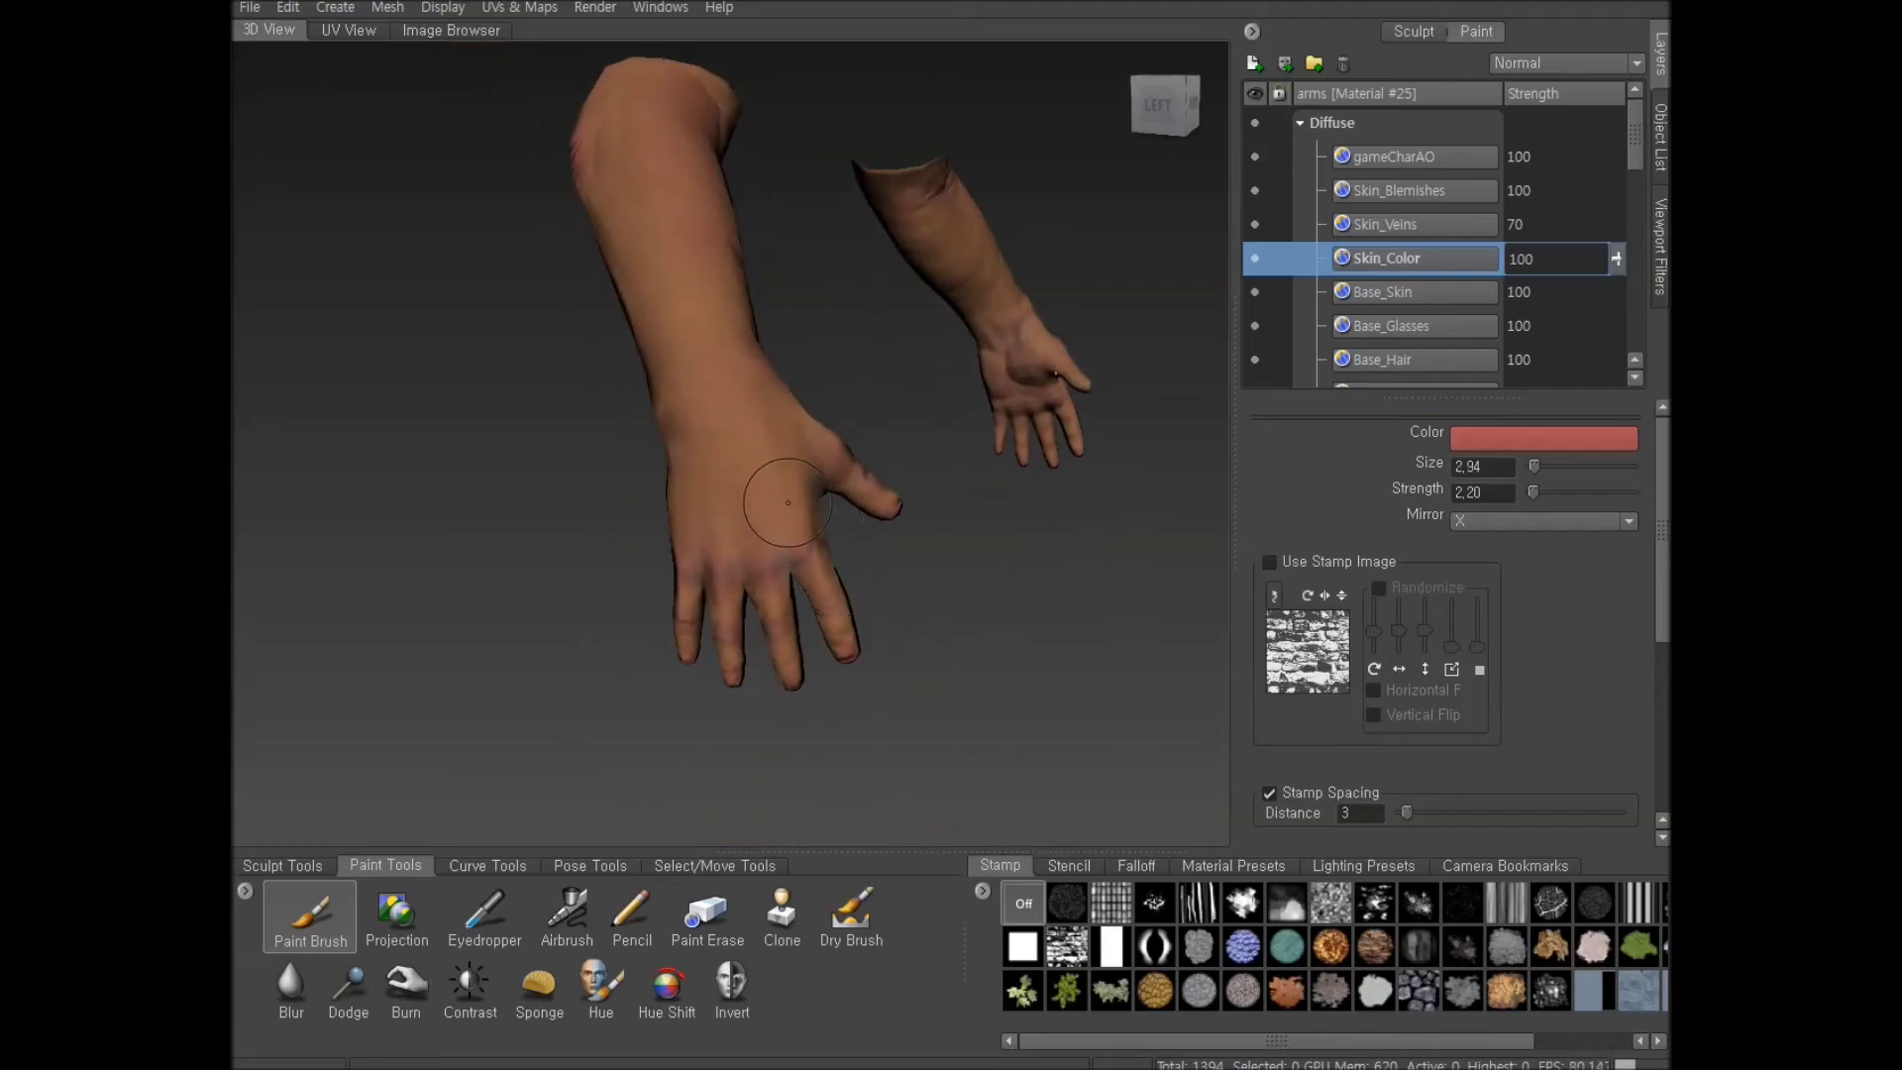
Reduce the Paint Brush to size 1.93 and brush faint red around the back of the wrist and the base of the thumb
{"action": "scroll", "coordinate": [781, 594], "scroll_direction": "up", "scroll_amount": 2}
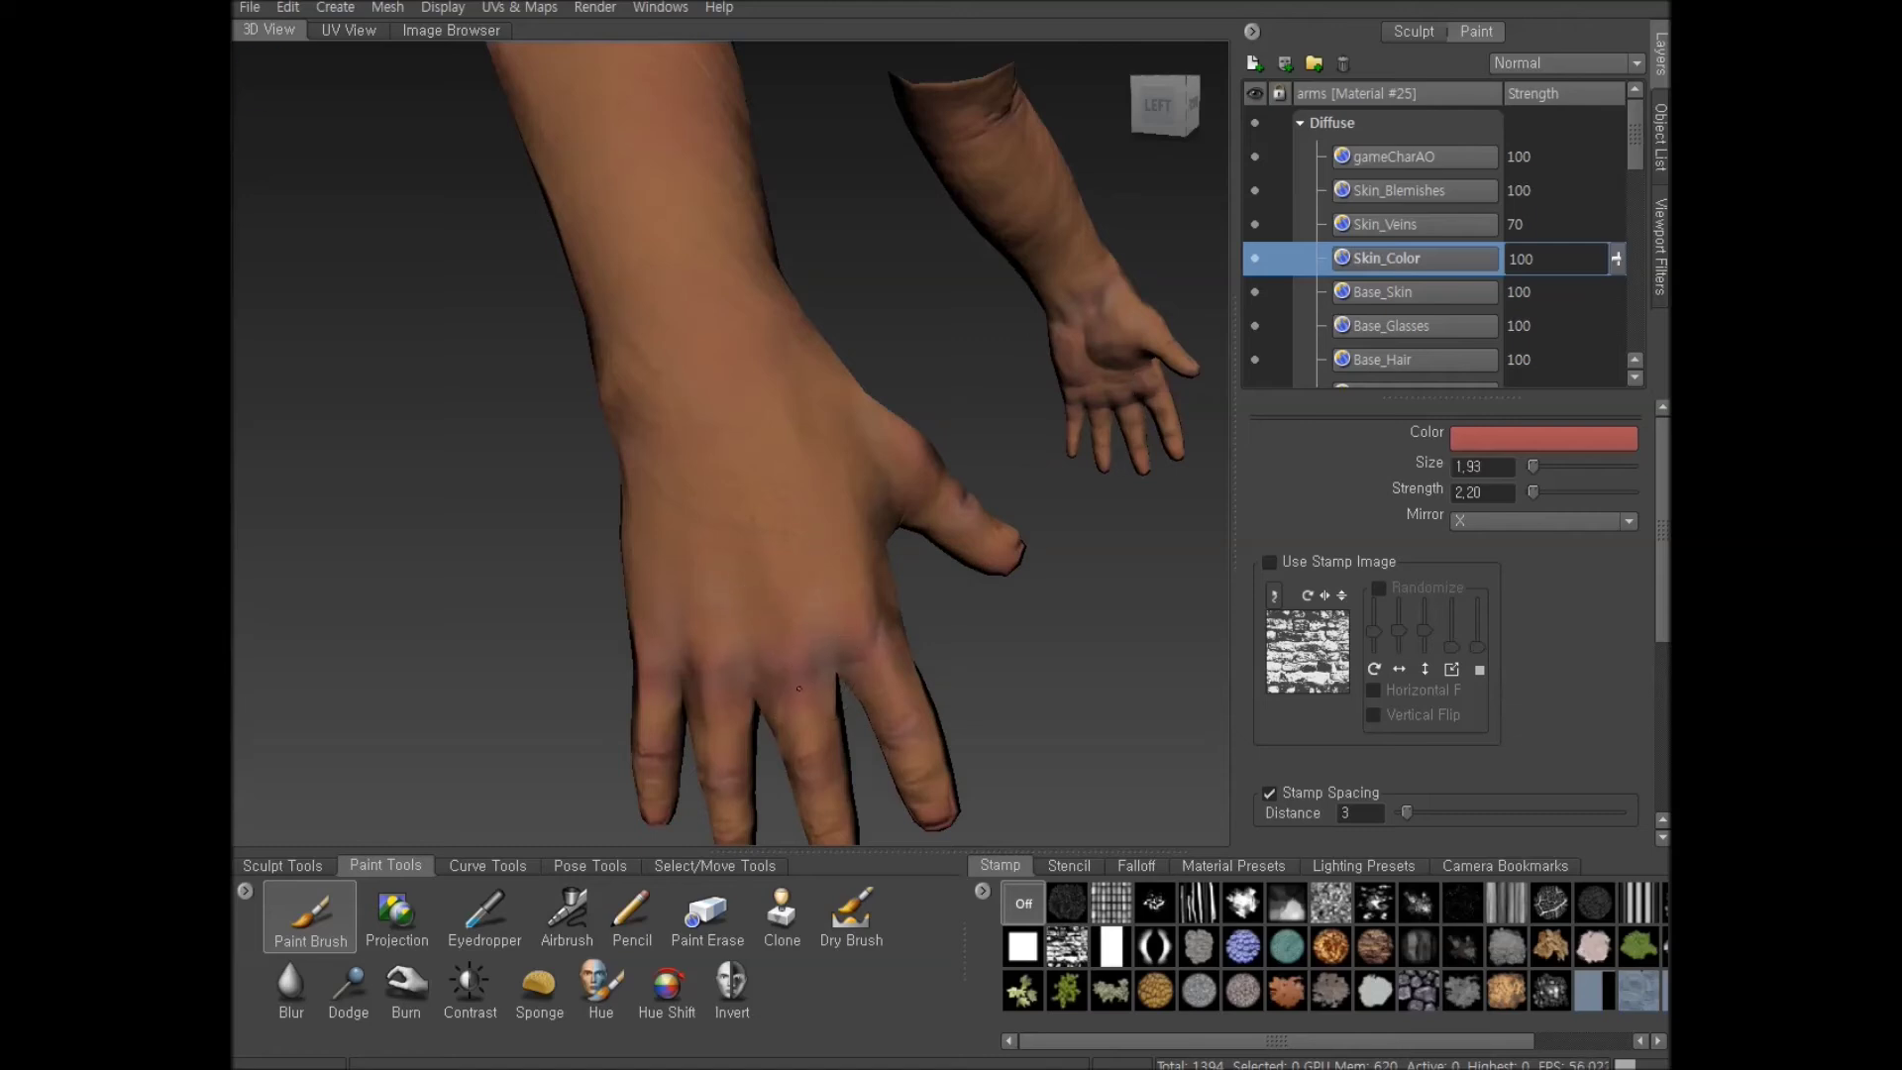
{"action": "scroll", "coordinate": [863, 547], "scroll_direction": "up", "scroll_amount": 1}
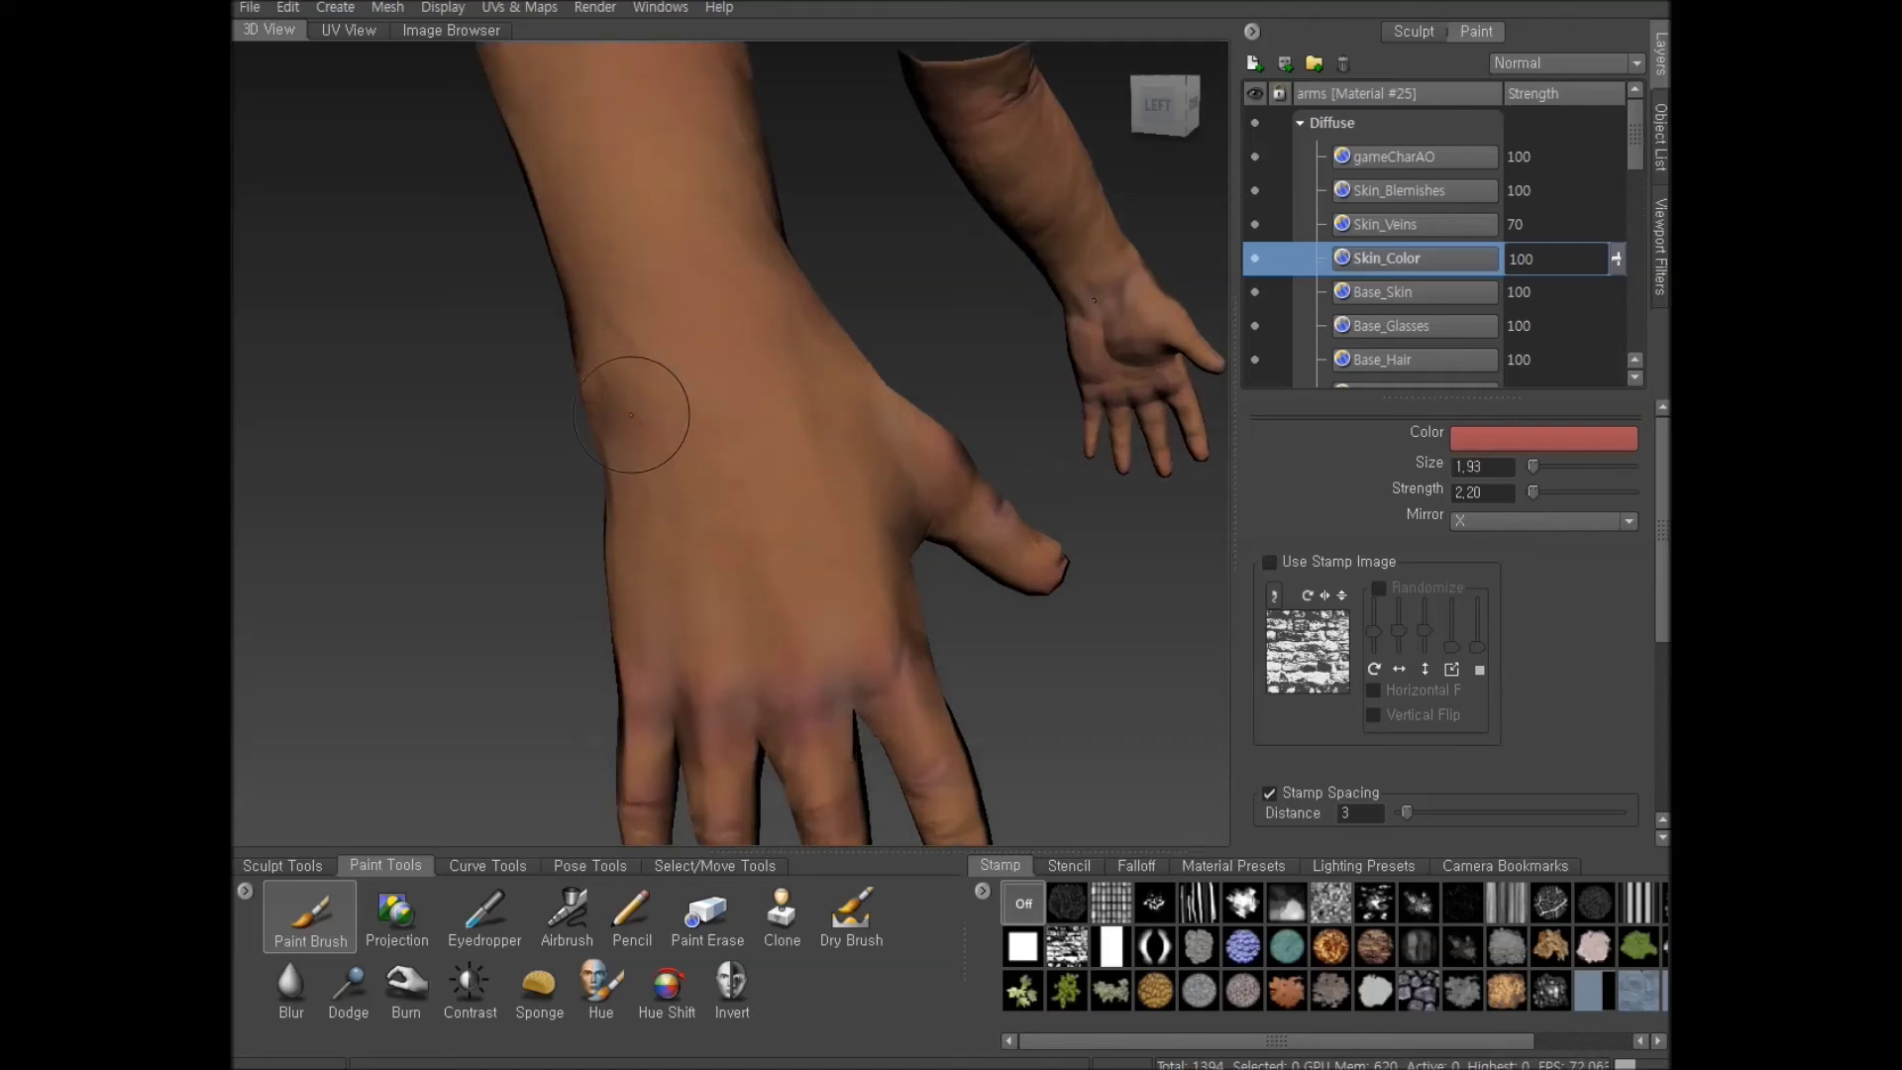
{"action": "scroll", "coordinate": [790, 478], "scroll_direction": "down", "scroll_amount": 3}
{"action": "left_click_drag", "start_coordinate": [808, 555], "coordinate": [783, 513], "text": "alt"}
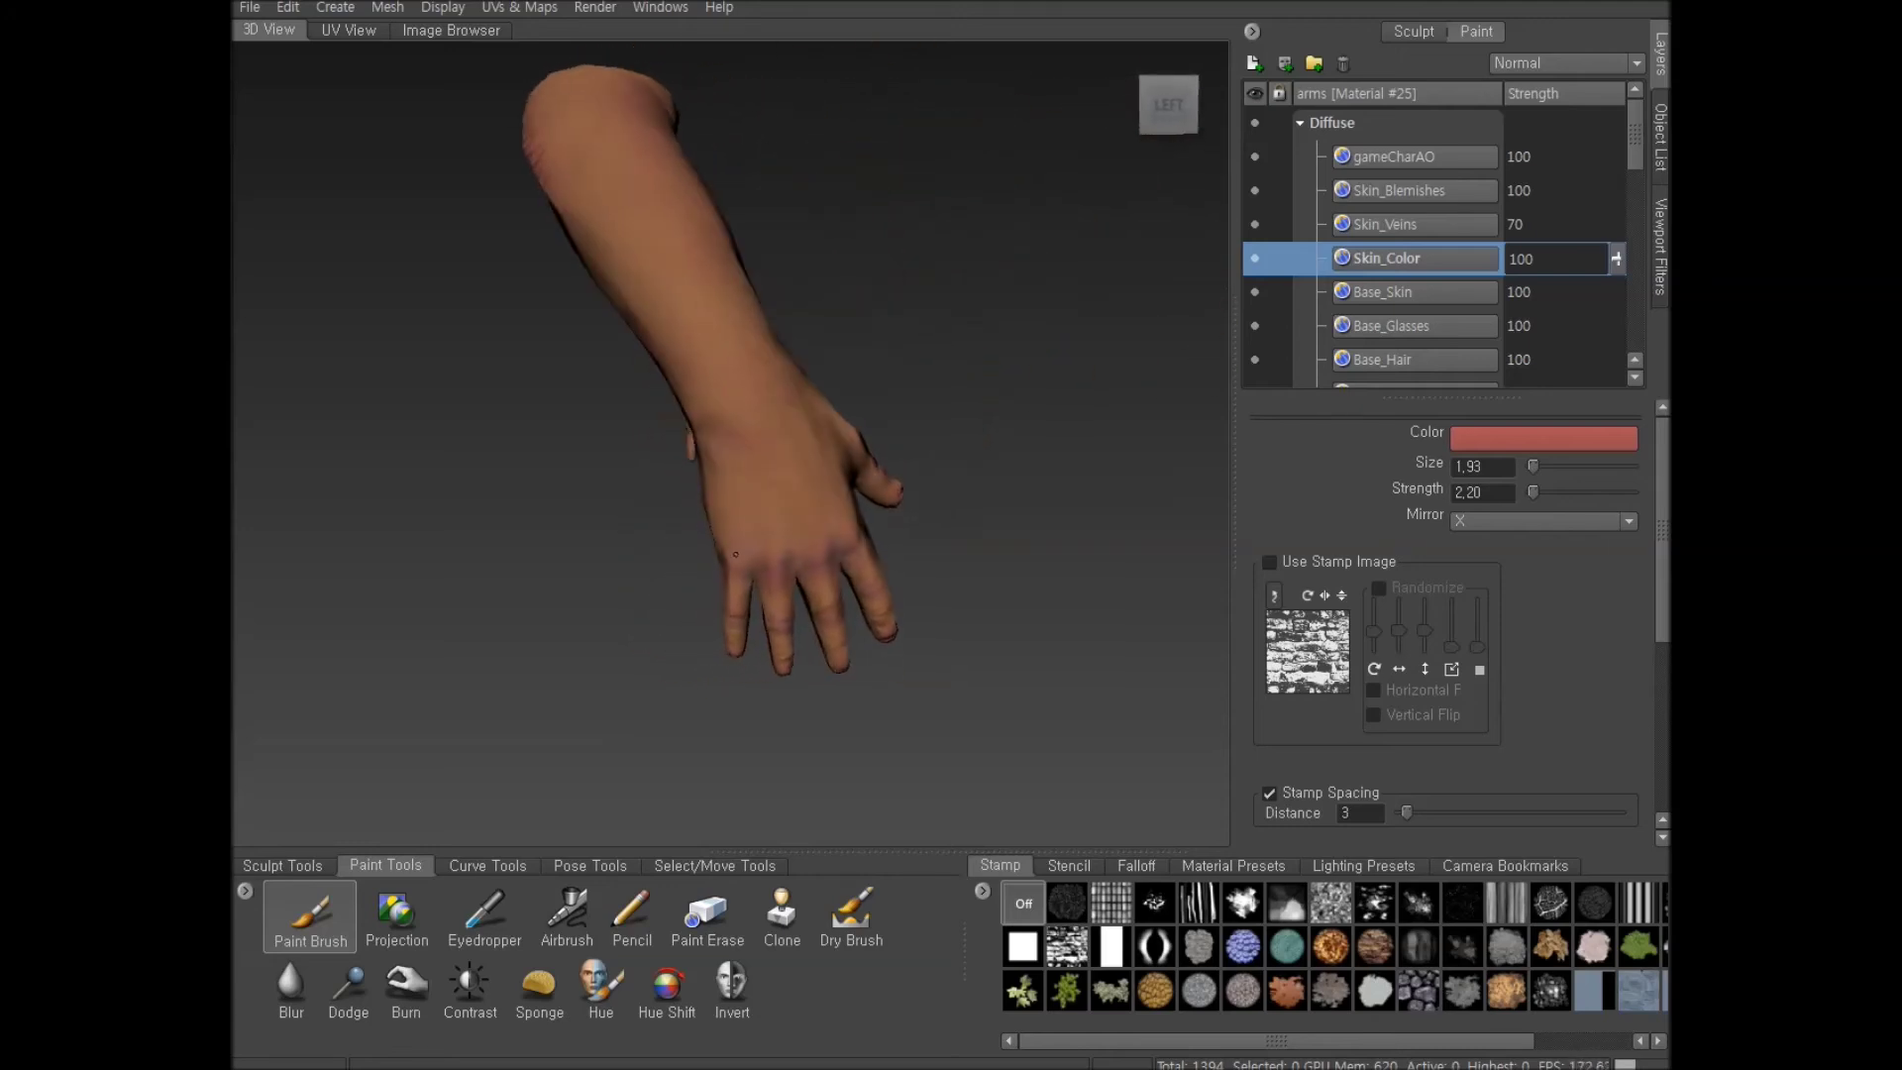
{"action": "scroll", "coordinate": [781, 509], "scroll_direction": "up", "scroll_amount": 3}
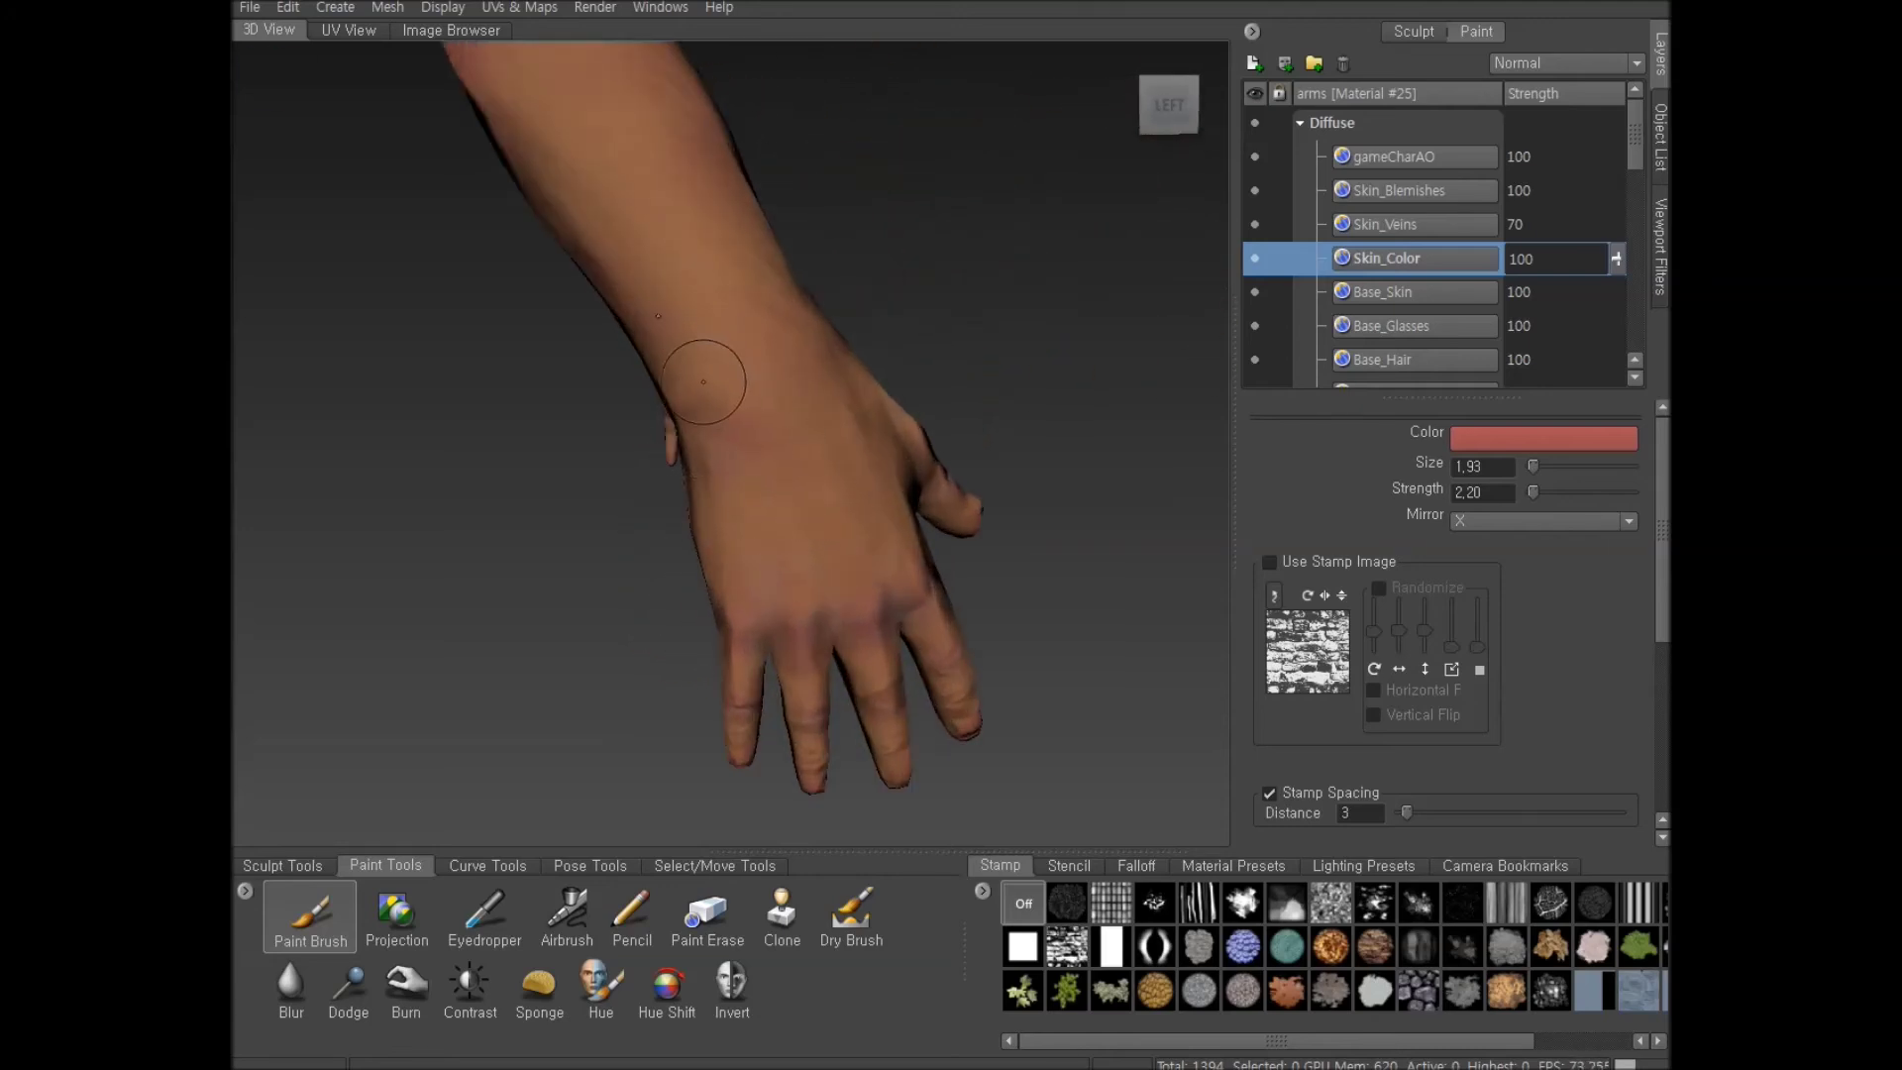
{"action": "scroll", "coordinate": [846, 499], "scroll_direction": "down", "scroll_amount": 3}
{"action": "left_click_drag", "start_coordinate": [842, 501], "coordinate": [694, 499], "text": "alt"}
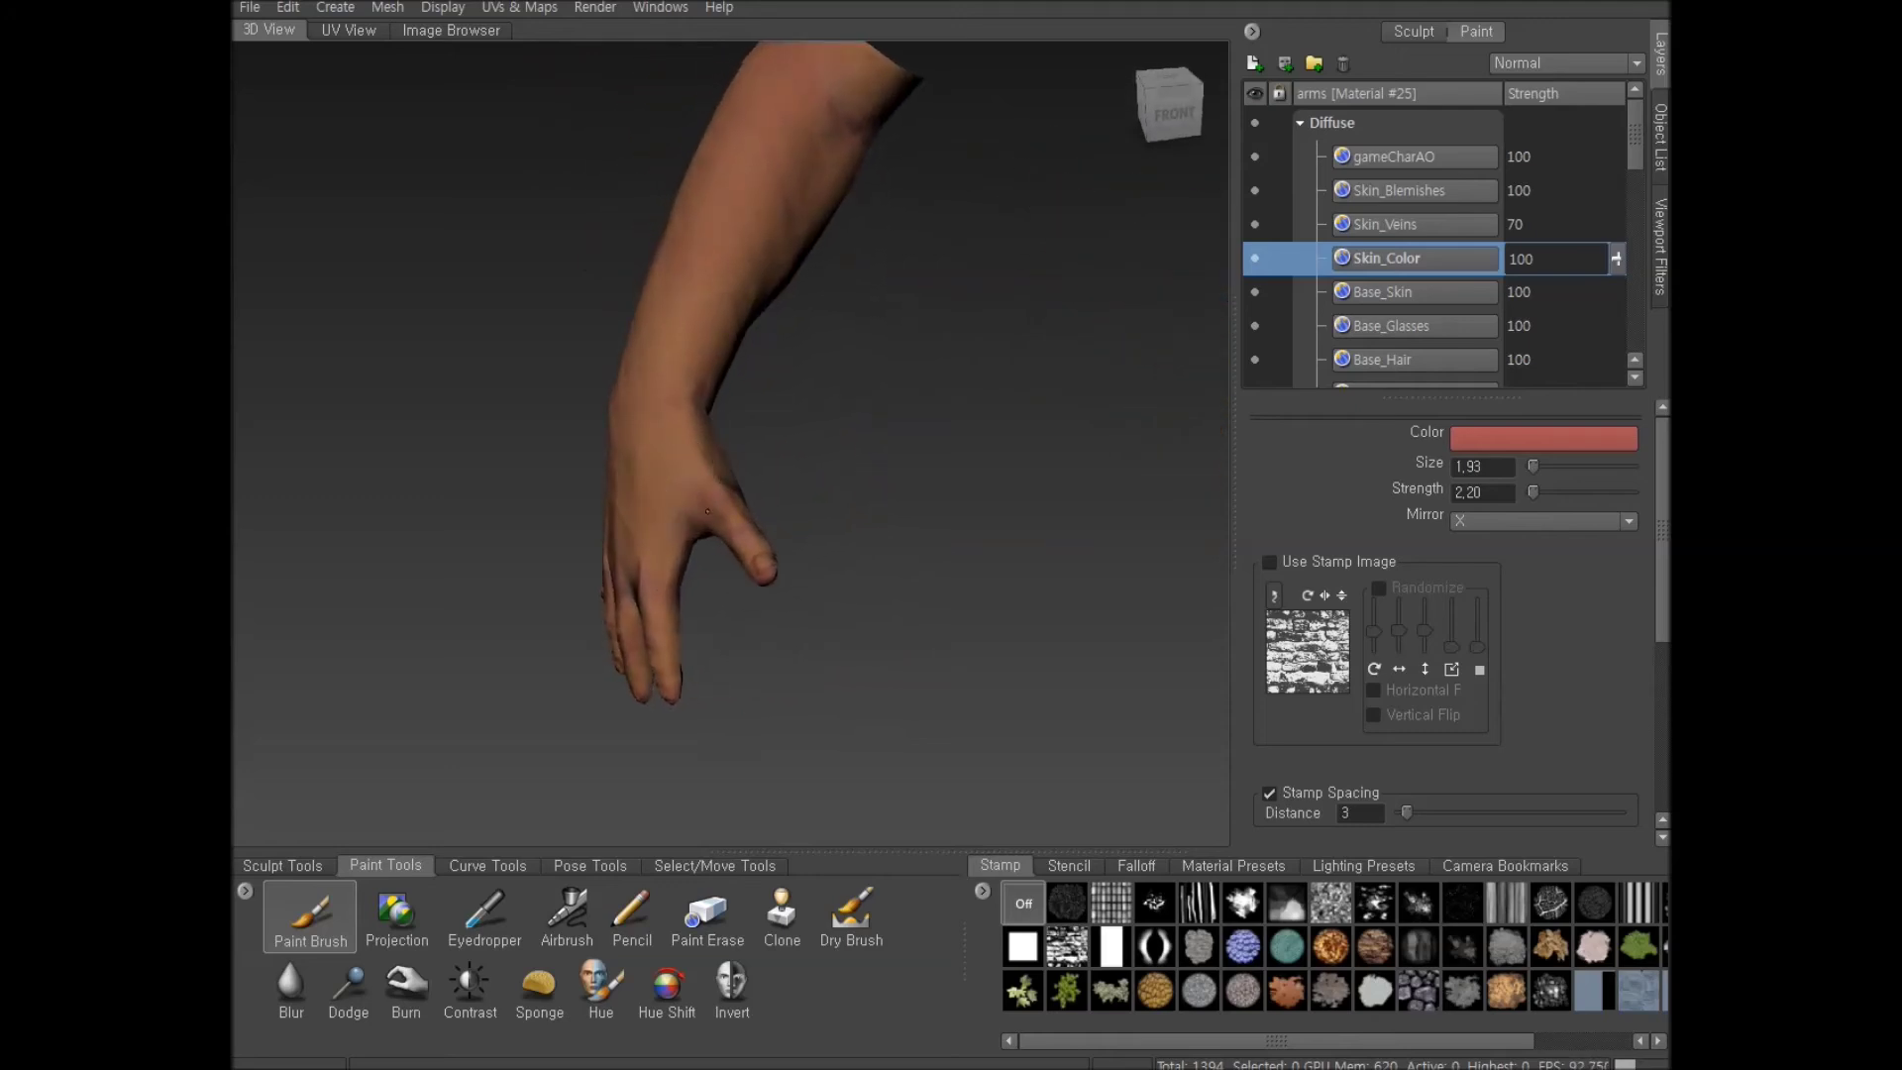
{"action": "scroll", "coordinate": [705, 508], "scroll_direction": "up", "scroll_amount": 2}
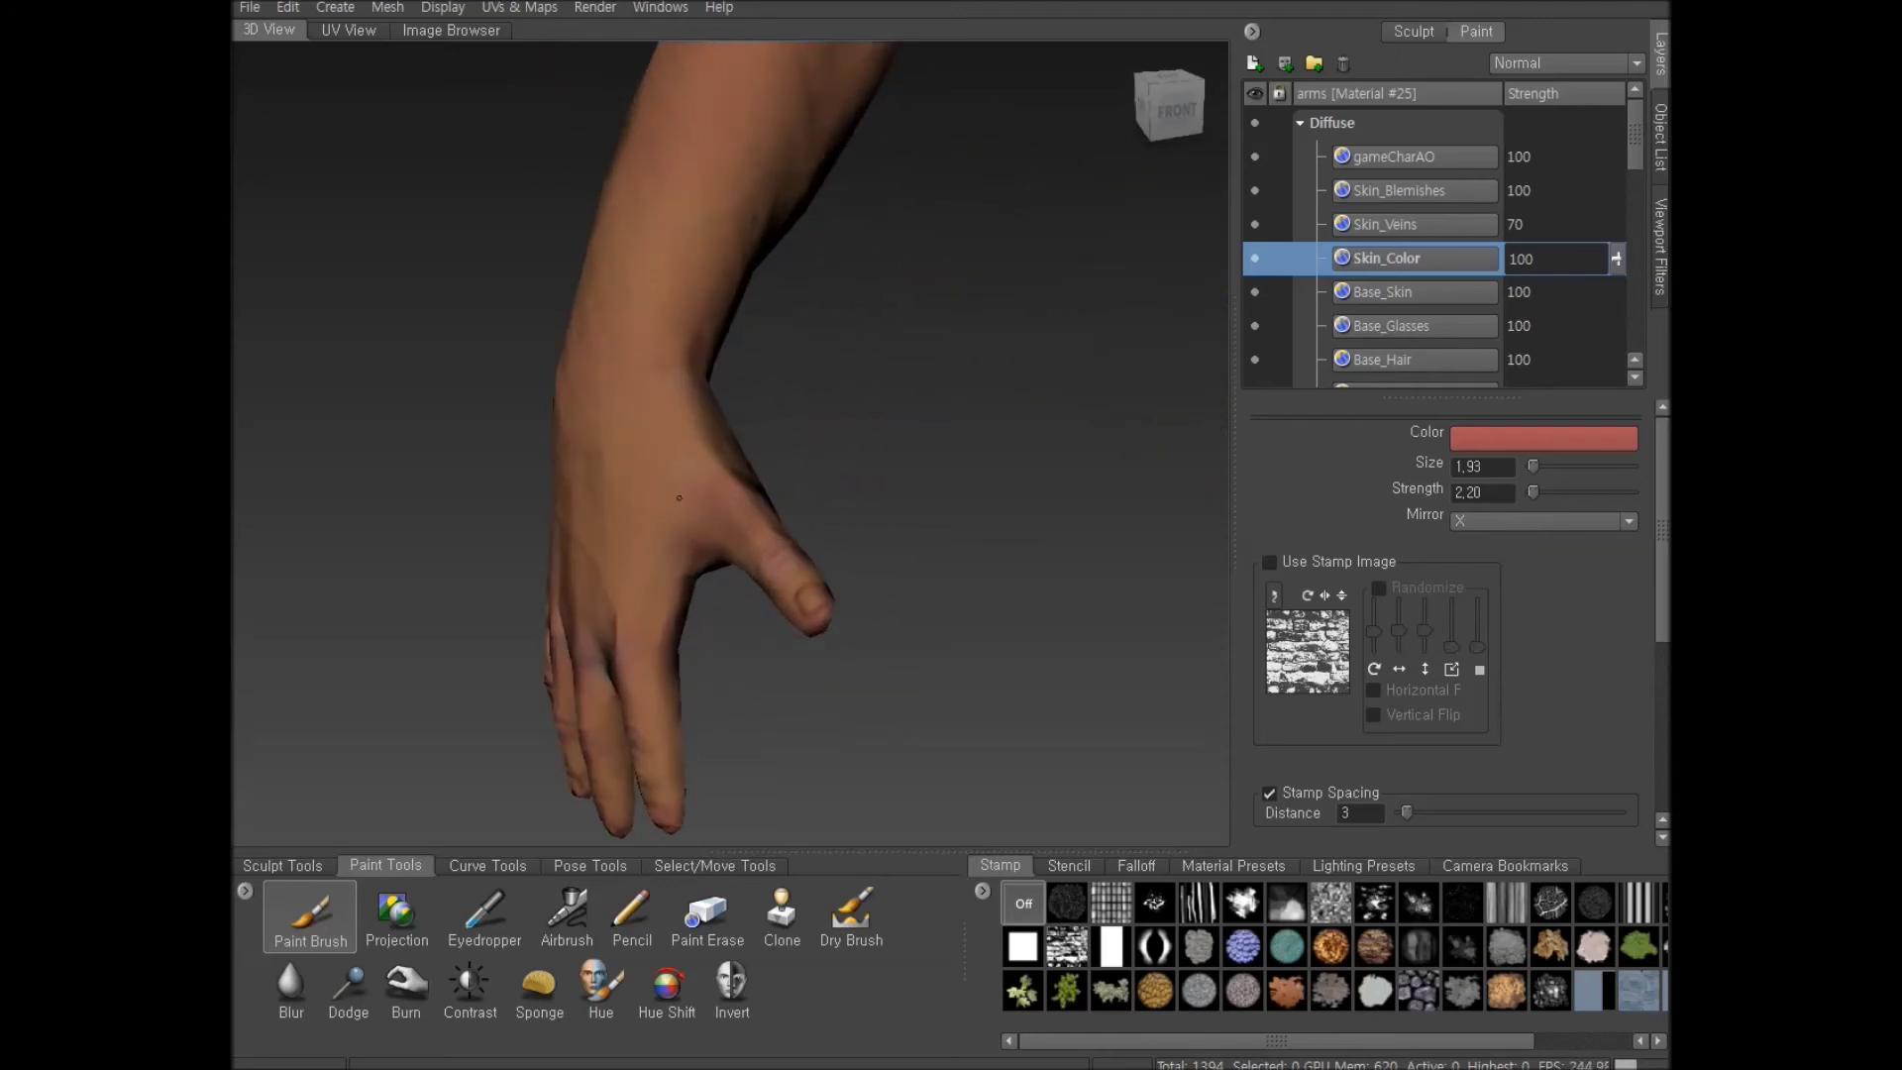
Reduce the Paint Brush to size 1.26 and brush faint red over the knuckles on the back of the hand
{"action": "scroll", "coordinate": [799, 637], "scroll_direction": "down", "scroll_amount": 3}
{"action": "left_click_drag", "start_coordinate": [798, 637], "coordinate": [924, 622], "text": "alt"}
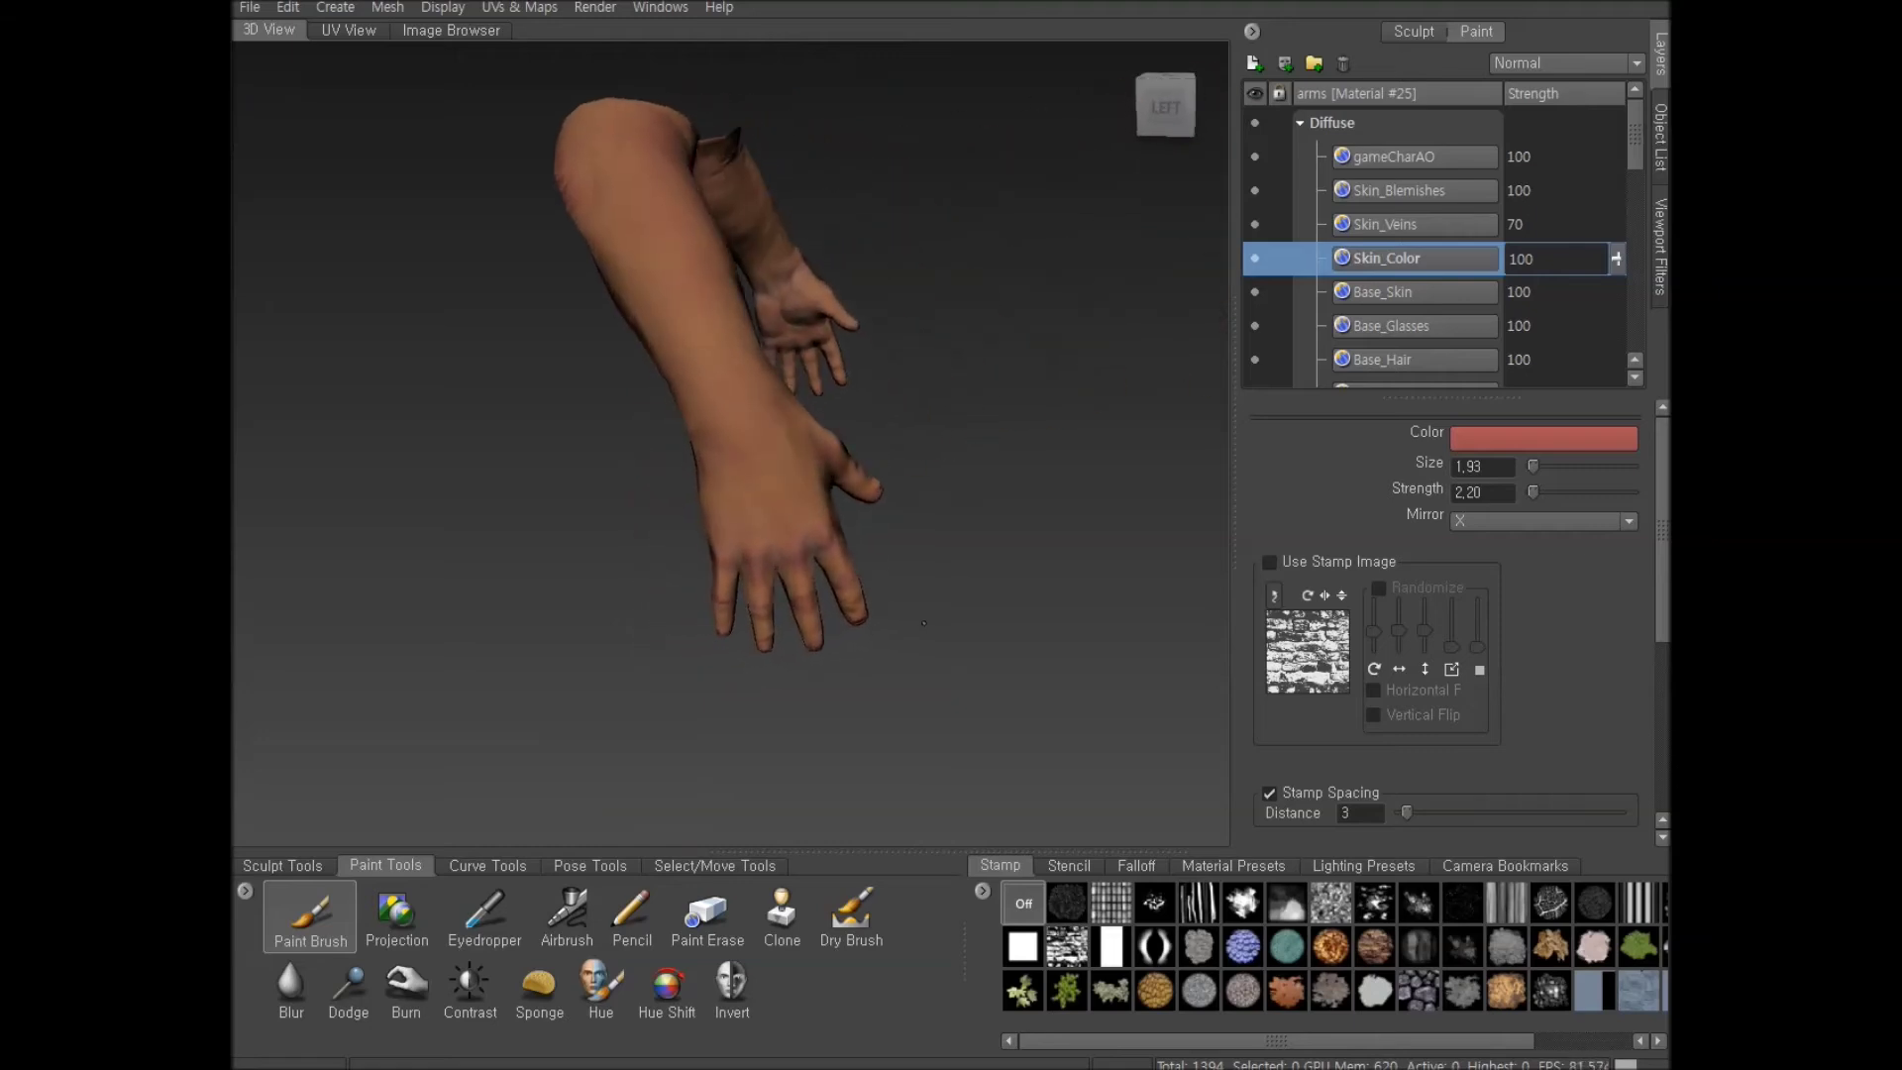
{"action": "scroll", "coordinate": [923, 622], "scroll_direction": "down", "scroll_amount": 2}
{"action": "left_click_drag", "start_coordinate": [864, 473], "coordinate": [741, 483], "text": "alt"}
{"action": "scroll", "coordinate": [751, 531], "scroll_direction": "up", "scroll_amount": 4}
{"action": "left_click_drag", "start_coordinate": [809, 579], "coordinate": [805, 553], "text": "alt"}
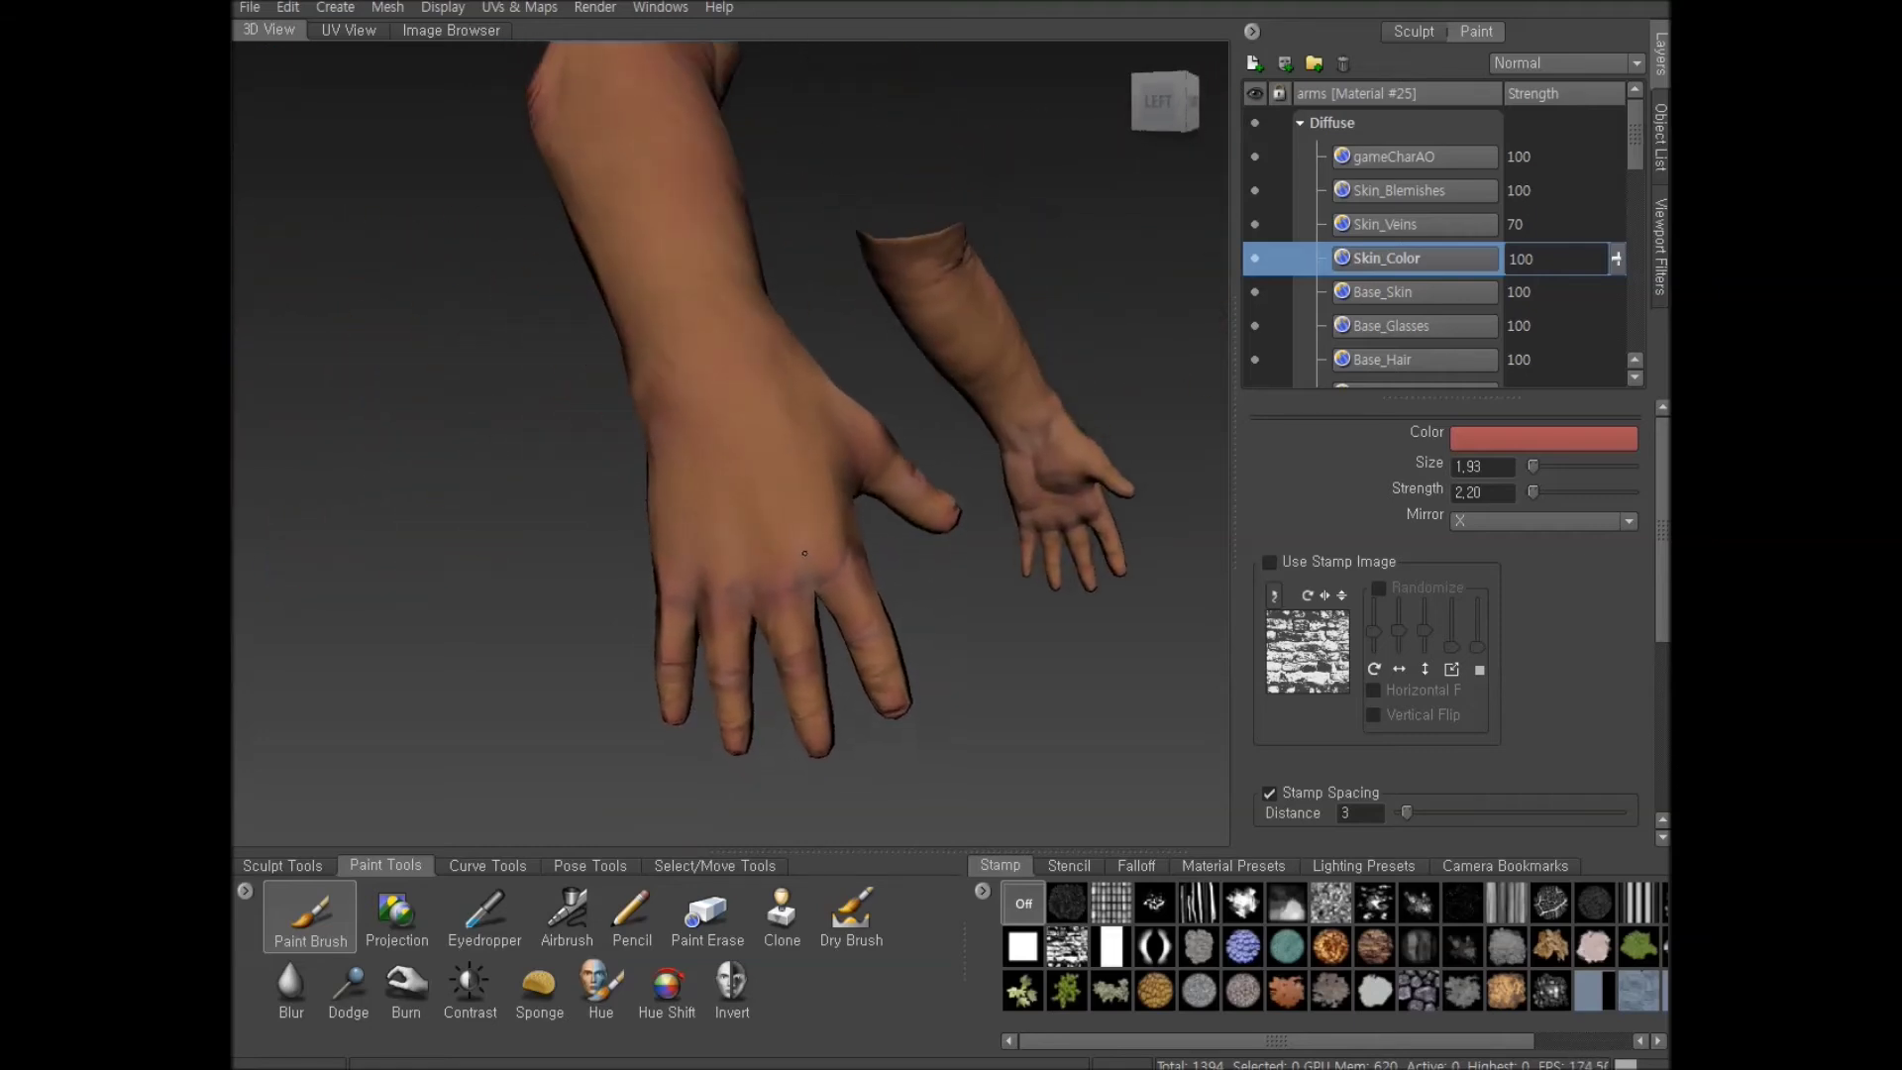
{"action": "scroll", "coordinate": [845, 642], "scroll_direction": "up", "scroll_amount": 3}
{"action": "mouse_move", "coordinate": [849, 650]}
{"action": "left_mouse_down", "text": "alt"}
{"action": "mouse_move", "coordinate": [811, 569]}
{"action": "mouse_move", "coordinate": [870, 601]}
{"action": "mouse_move", "coordinate": [783, 566]}
{"action": "mouse_move", "coordinate": [795, 586]}
{"action": "left_mouse_up", "text": "alt"}
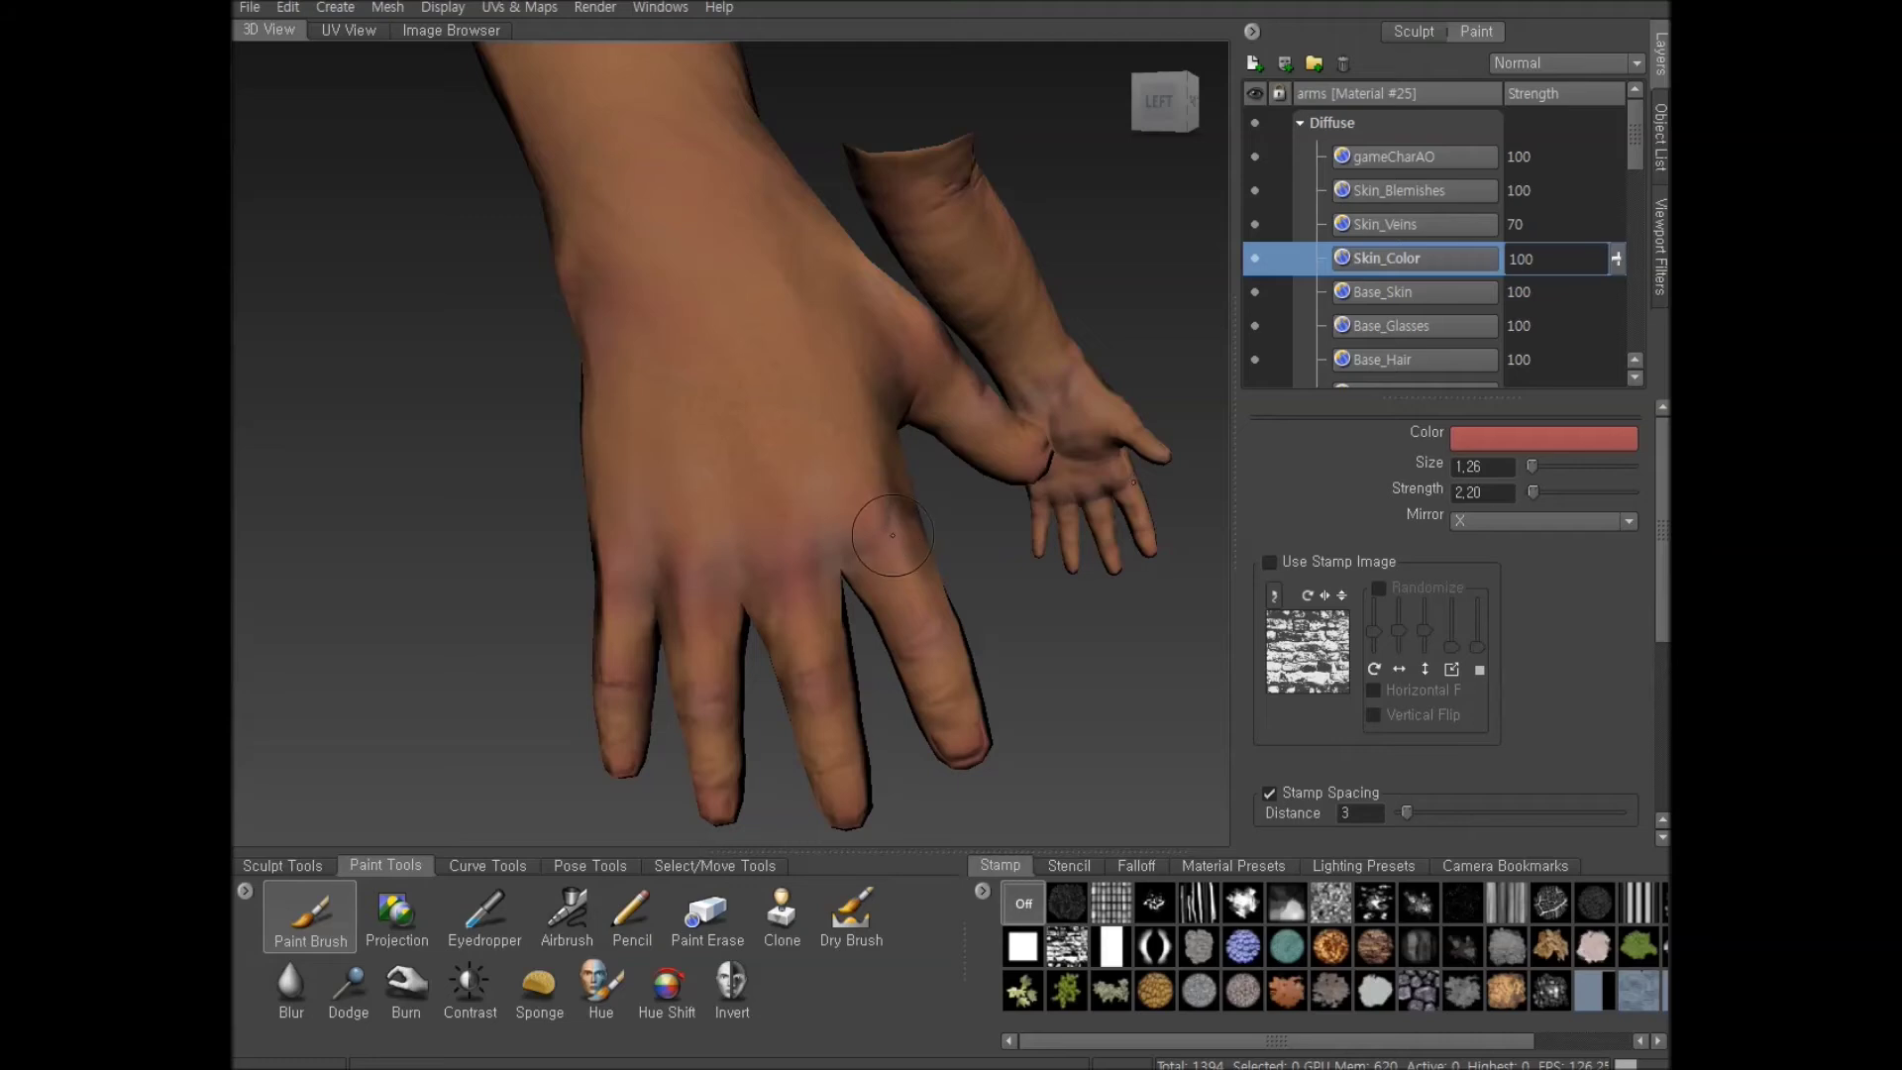
Brush more faint red over the finger joints and the little finger's knuckle at brush size 1.26
{"action": "scroll", "coordinate": [1013, 592], "scroll_direction": "down", "scroll_amount": 2}
{"action": "mouse_move", "coordinate": [1012, 592]}
{"action": "left_mouse_down", "text": "alt"}
{"action": "mouse_move", "coordinate": [891, 626]}
{"action": "mouse_move", "coordinate": [1028, 622]}
{"action": "left_mouse_up", "text": "alt"}
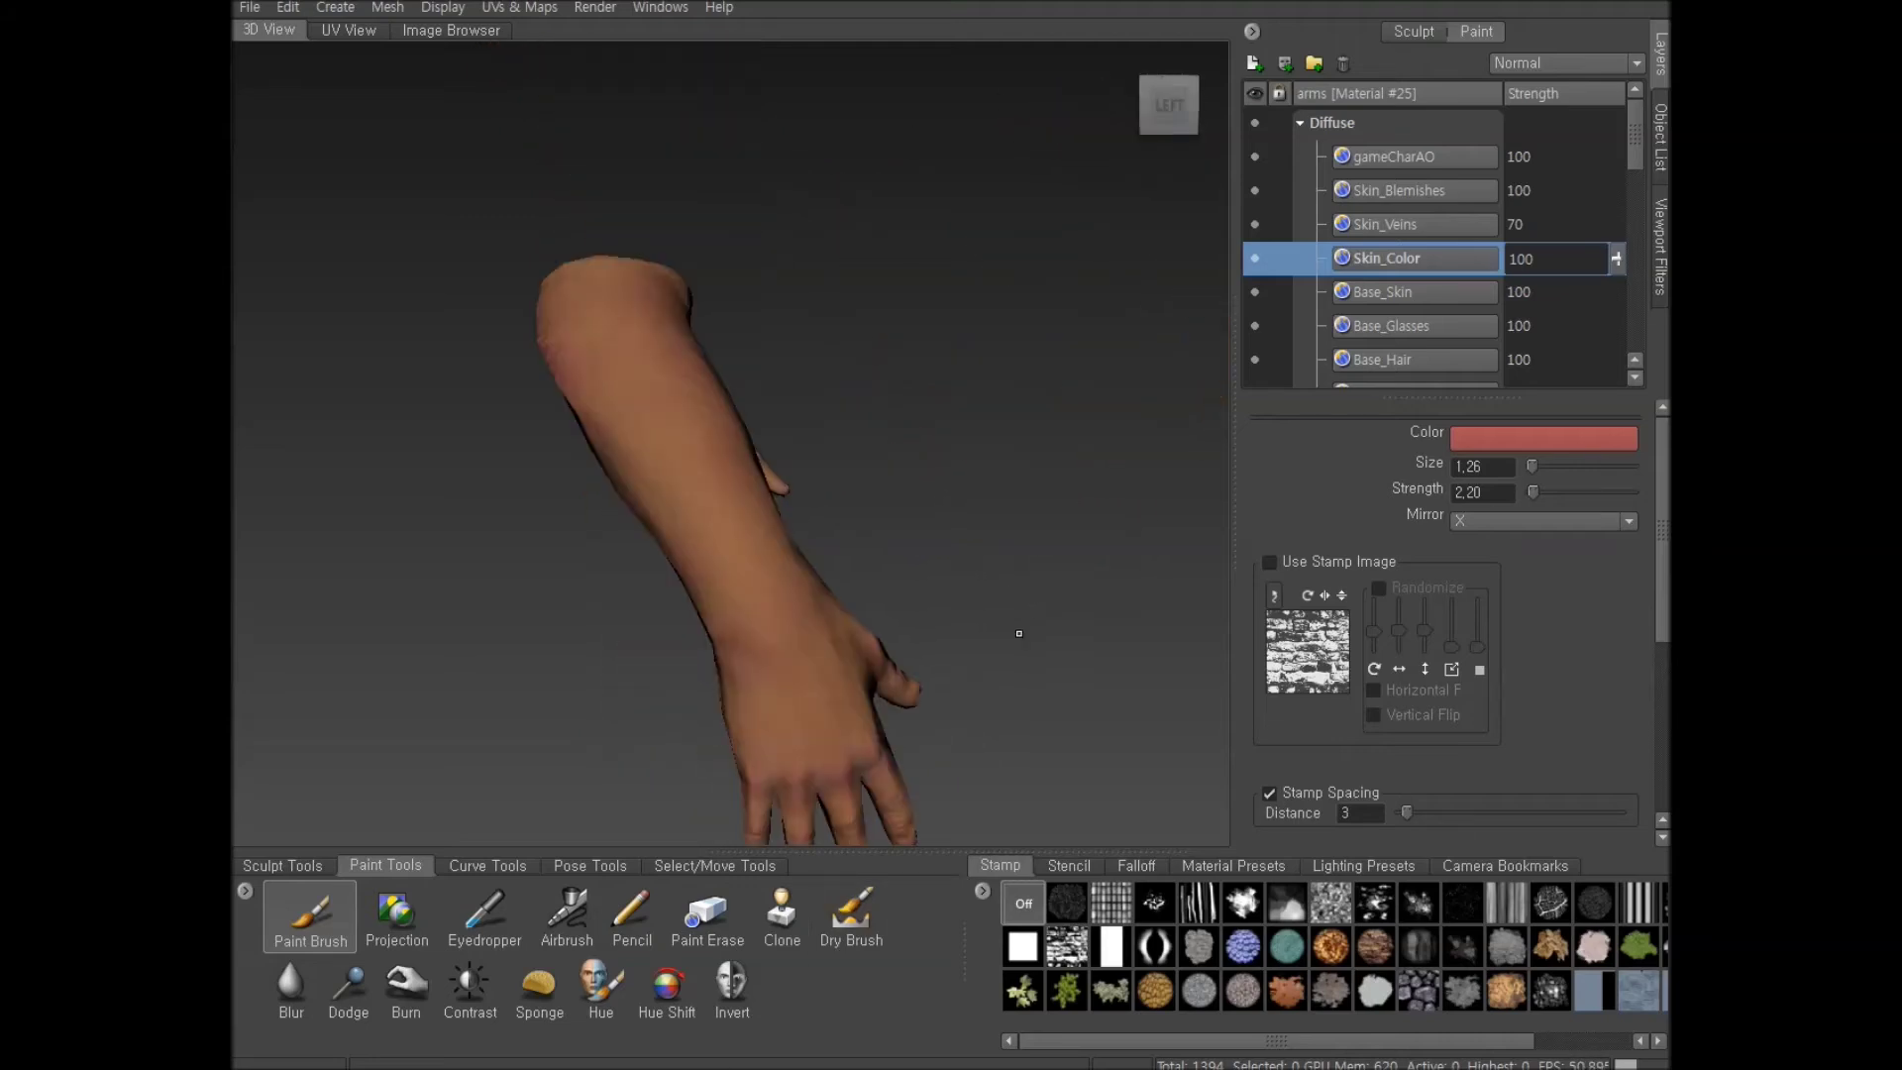
{"action": "middle_click_drag", "start_coordinate": [913, 746], "coordinate": [937, 534], "text": "alt"}
{"action": "right_click_drag", "start_coordinate": [922, 739], "coordinate": [979, 680], "text": "alt"}
{"action": "left_click_drag", "start_coordinate": [979, 680], "coordinate": [844, 535], "text": "alt"}
{"action": "right_click_drag", "start_coordinate": [840, 510], "coordinate": [897, 525], "text": "alt"}
{"action": "left_click_drag", "start_coordinate": [922, 533], "coordinate": [798, 510], "text": "alt"}
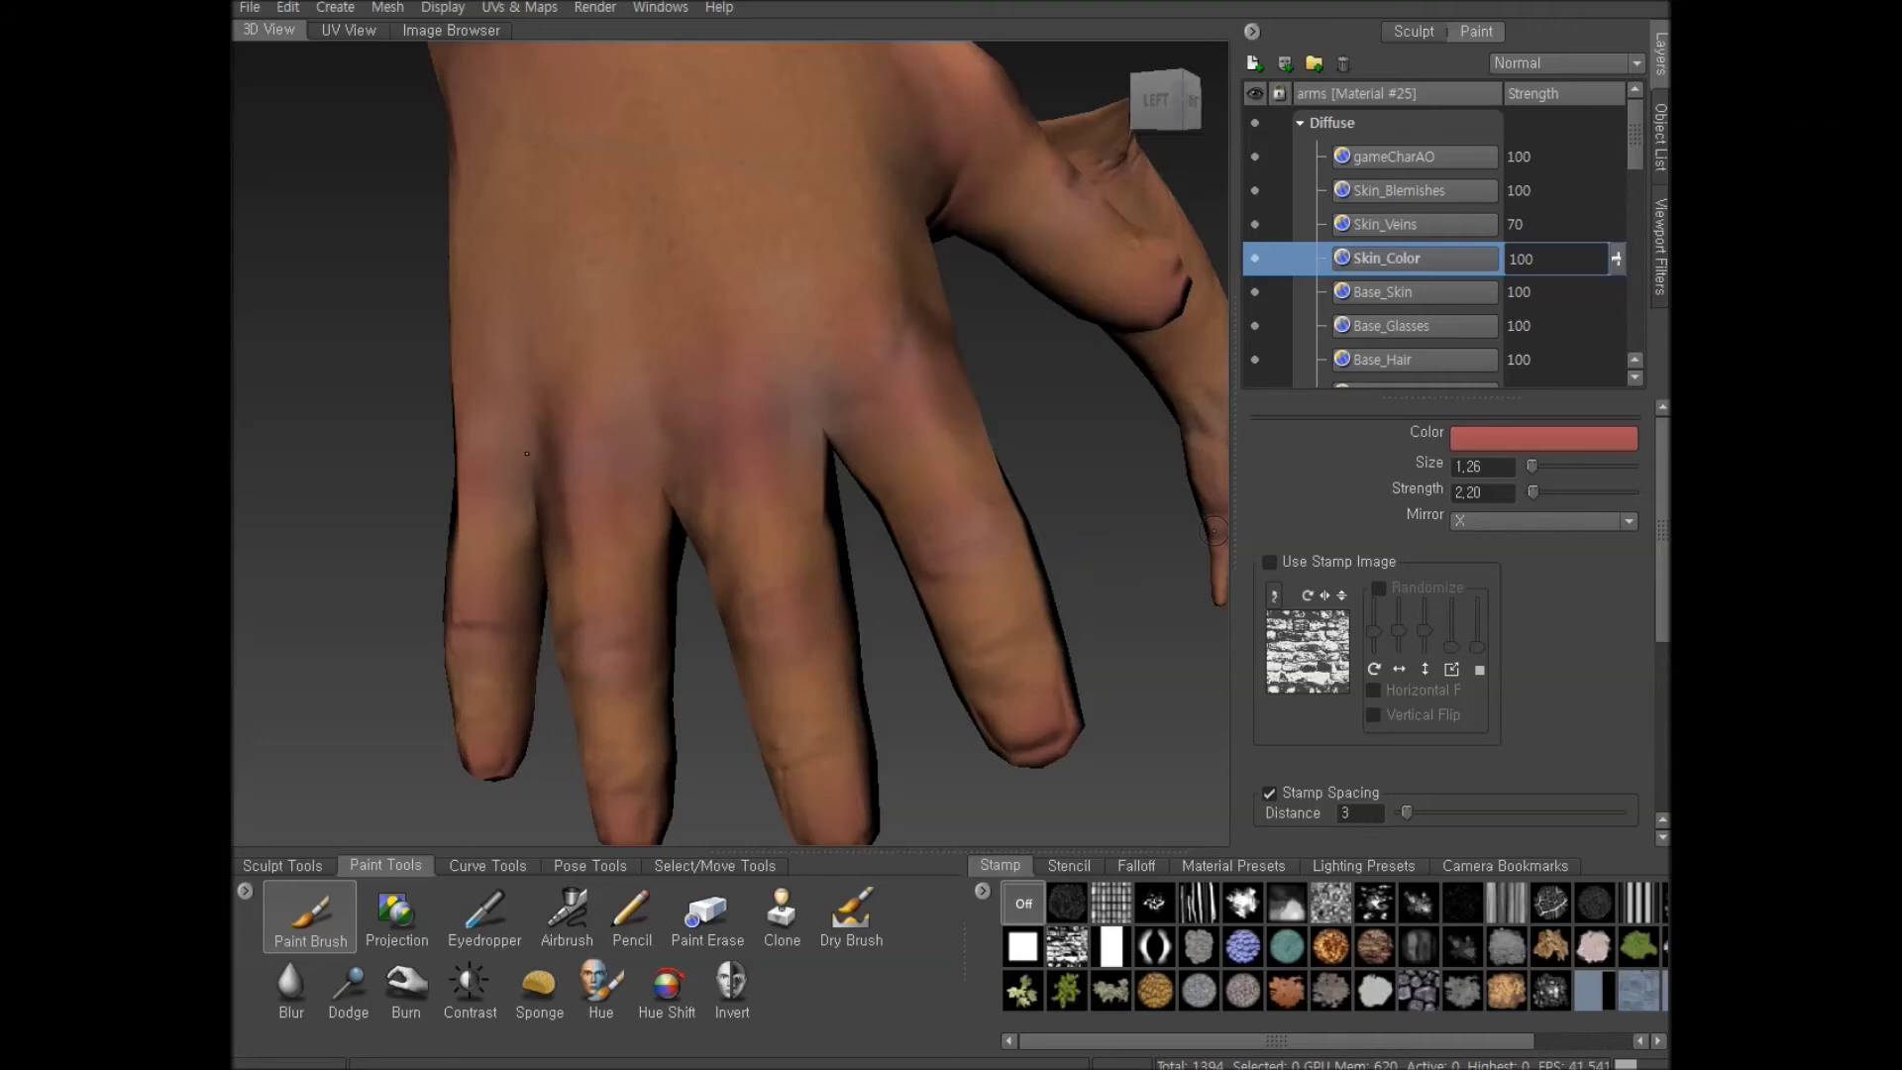
Set the Paint Brush to size 0.21 and strength 10.00 and brush finer red detail into the knuckles and finger creases
{"action": "mouse_move", "coordinate": [1301, 514]}
{"action": "left_mouse_down"}
{"action": "mouse_move", "coordinate": [1394, 484]}
{"action": "mouse_move", "coordinate": [1354, 491]}
{"action": "left_mouse_up"}
{"action": "middle_click_drag", "start_coordinate": [914, 663], "coordinate": [1024, 612], "text": "alt"}
{"action": "right_click_drag", "start_coordinate": [1024, 611], "coordinate": [904, 553], "text": "alt"}
{"action": "left_click_drag", "start_coordinate": [904, 553], "coordinate": [947, 556], "text": "alt"}
{"action": "middle_click_drag", "start_coordinate": [947, 556], "coordinate": [1030, 592], "text": "alt"}
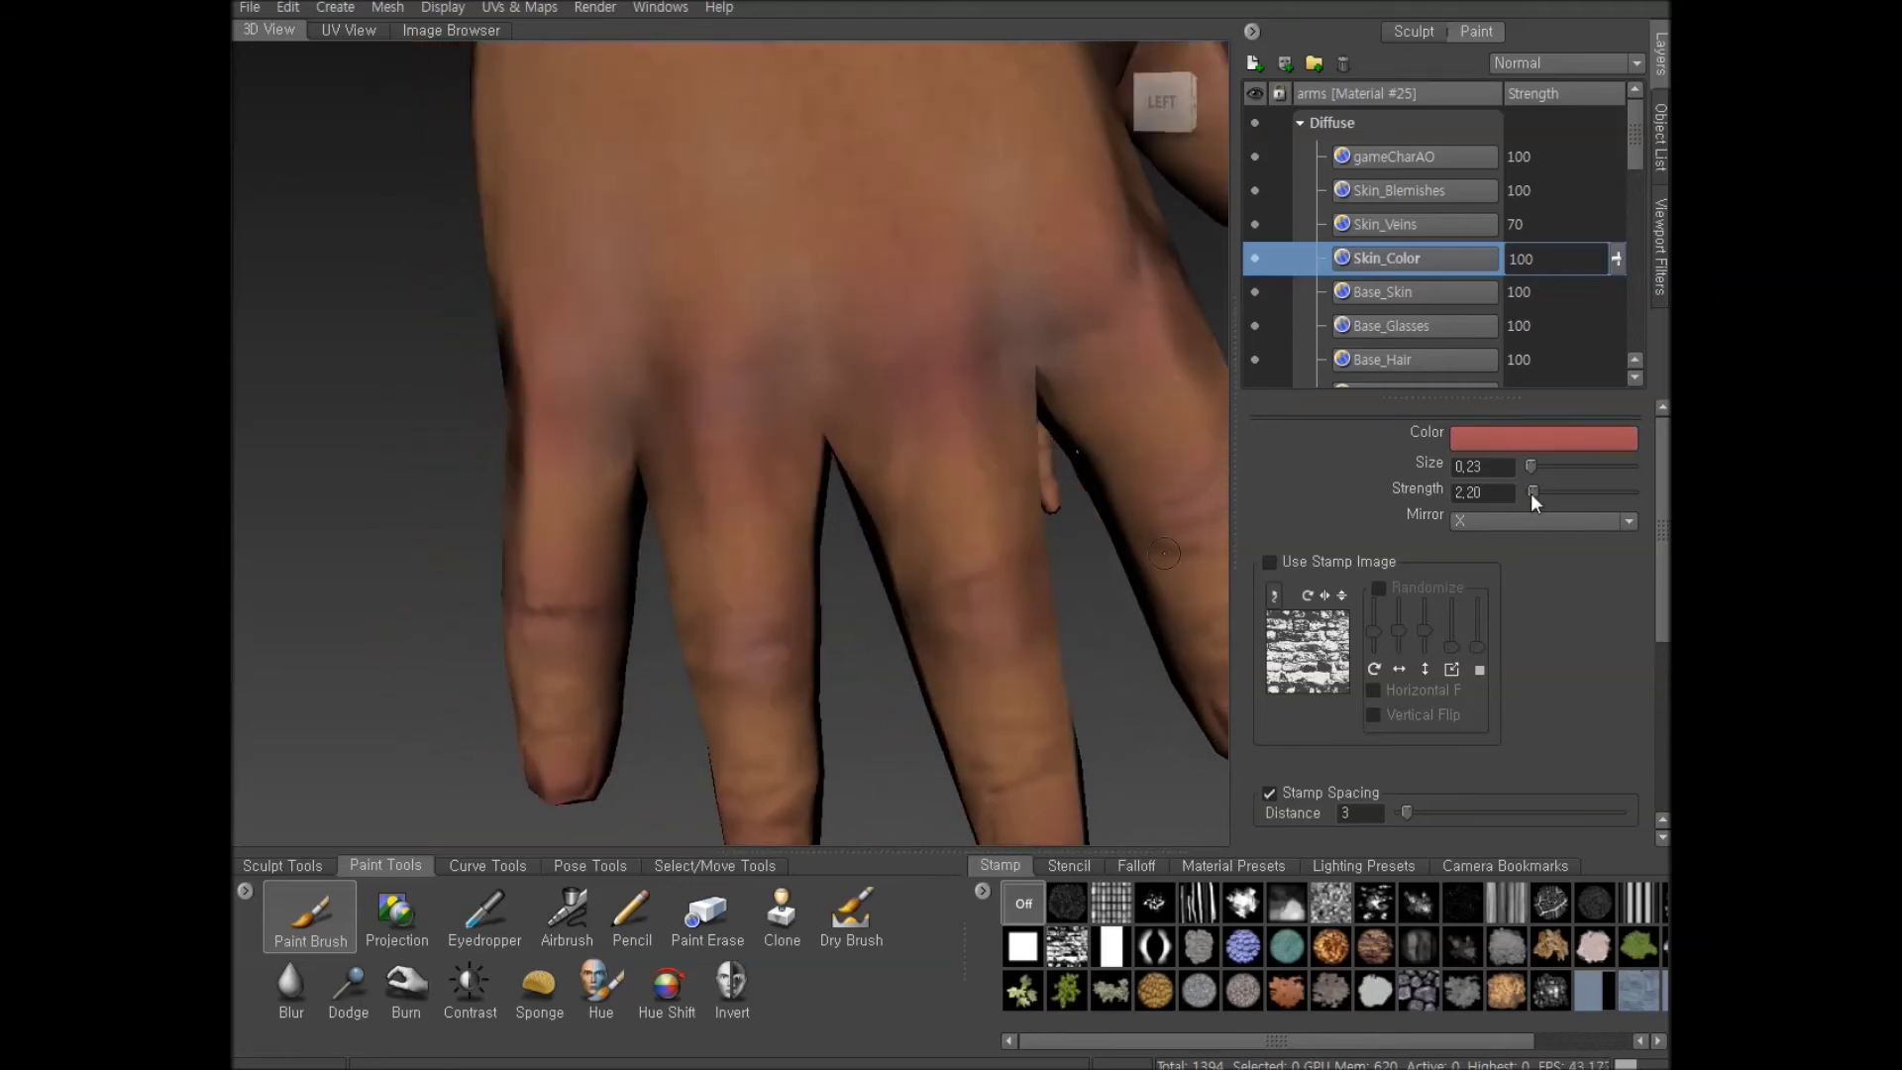
{"action": "left_click_drag", "start_coordinate": [1543, 497], "coordinate": [1537, 496]}
{"action": "scroll", "coordinate": [1009, 642], "scroll_direction": "down", "scroll_amount": 3}
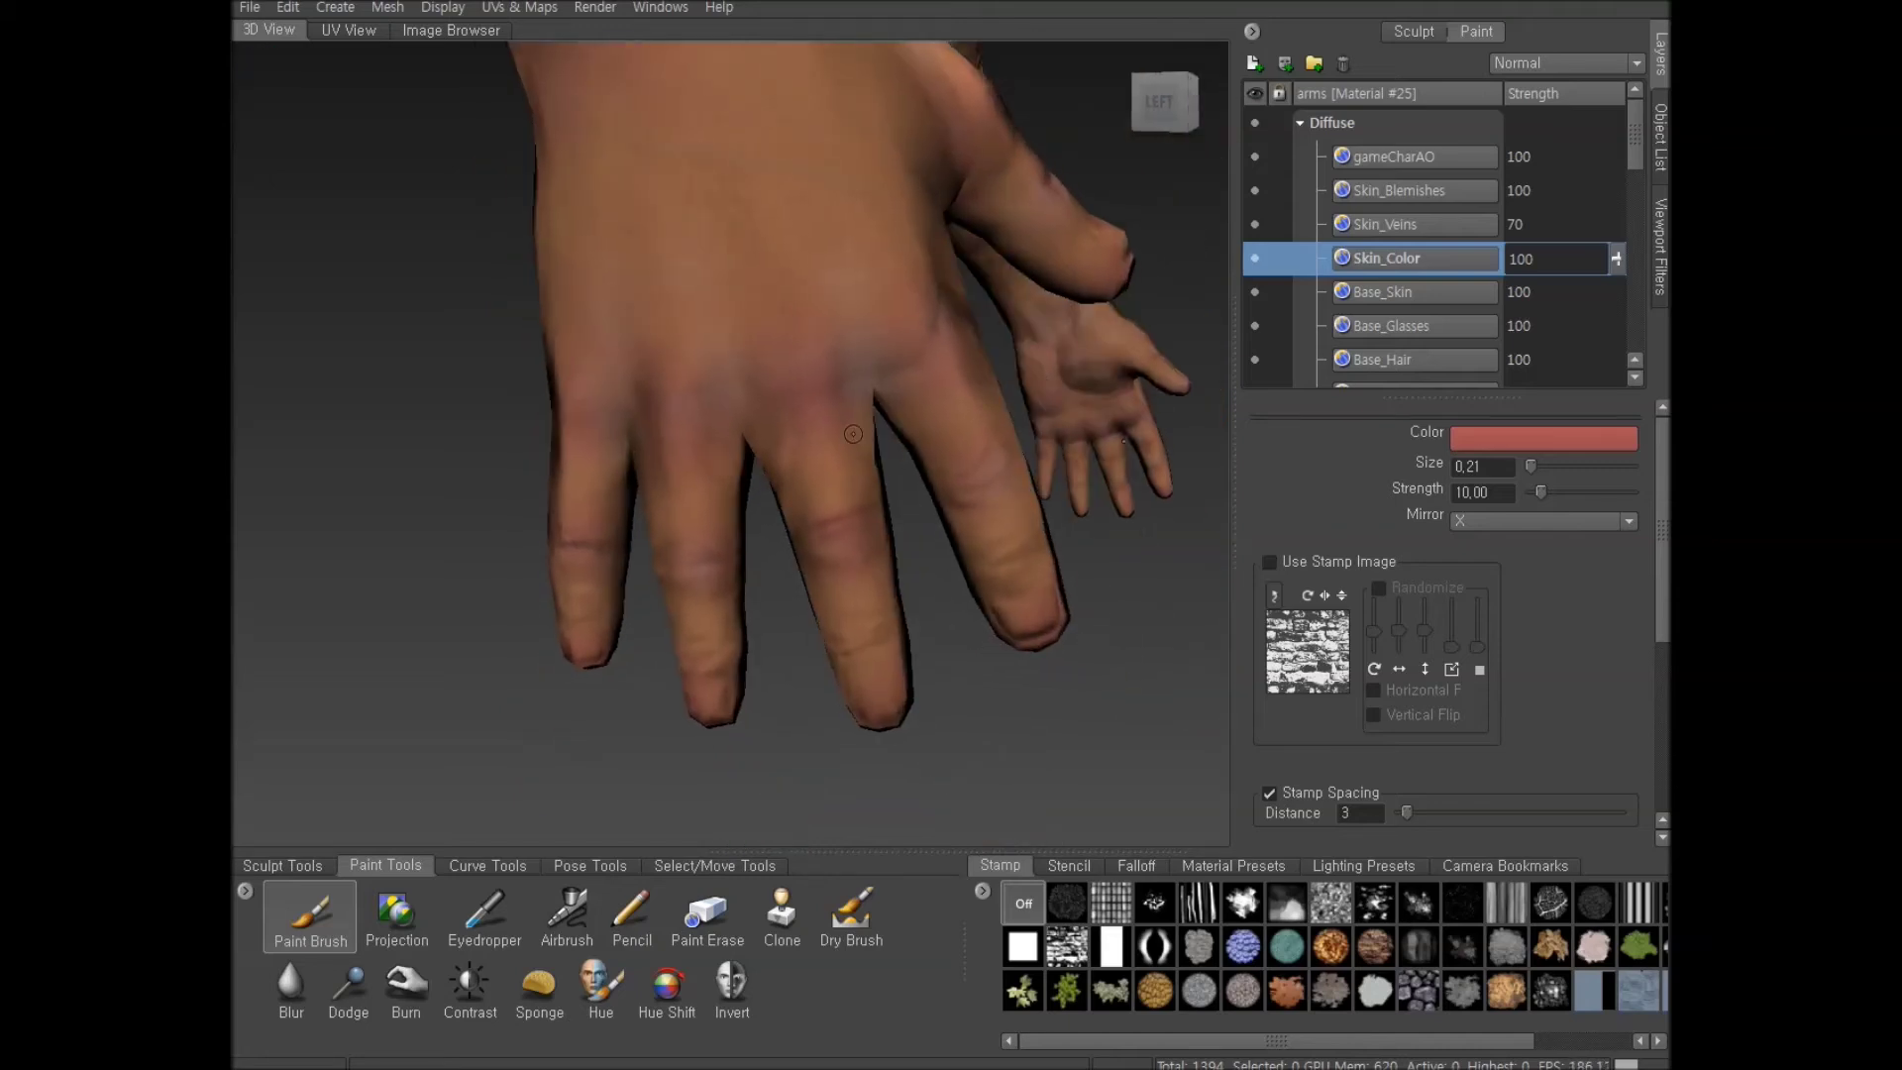
{"action": "scroll", "coordinate": [853, 434], "scroll_direction": "up", "scroll_amount": 3}
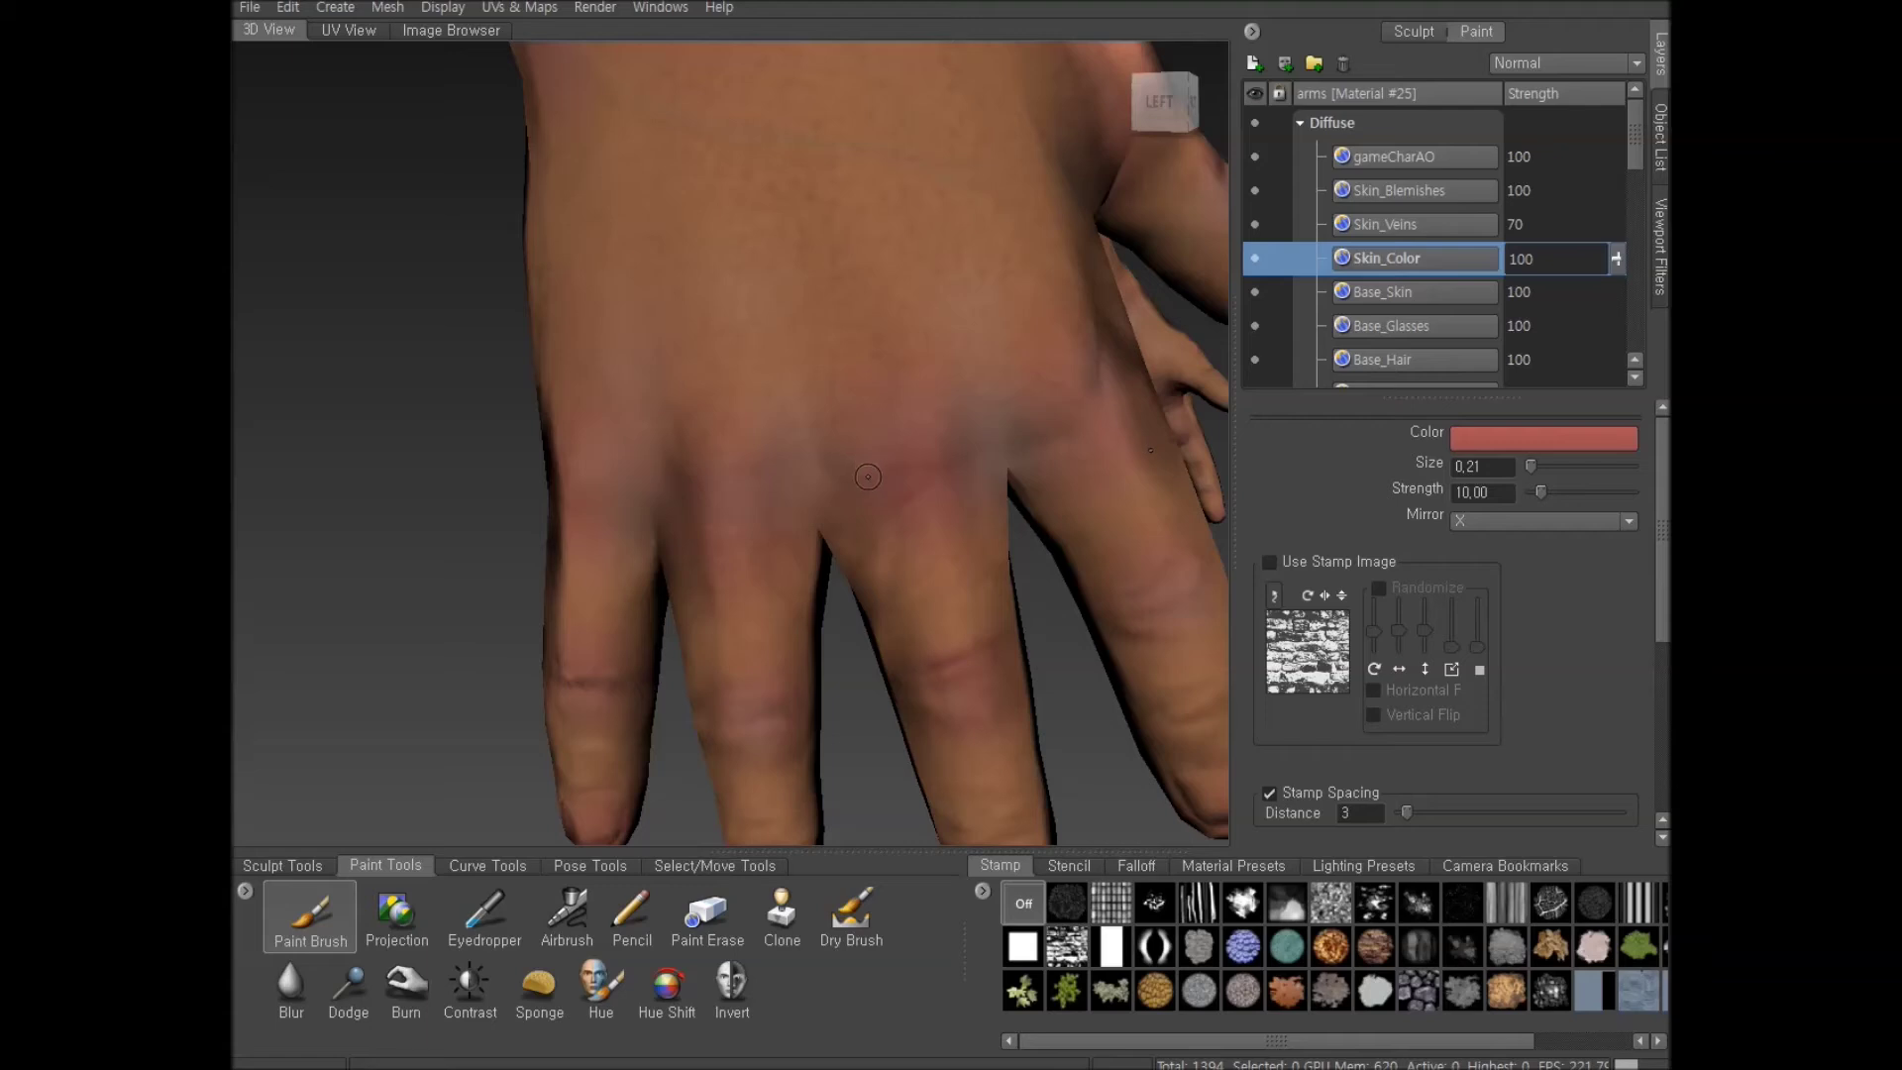
{"action": "mouse_move", "coordinate": [963, 538]}
{"action": "left_mouse_down", "text": "alt"}
{"action": "mouse_move", "coordinate": [1065, 510]}
{"action": "mouse_move", "coordinate": [935, 498]}
{"action": "left_mouse_up", "text": "alt"}
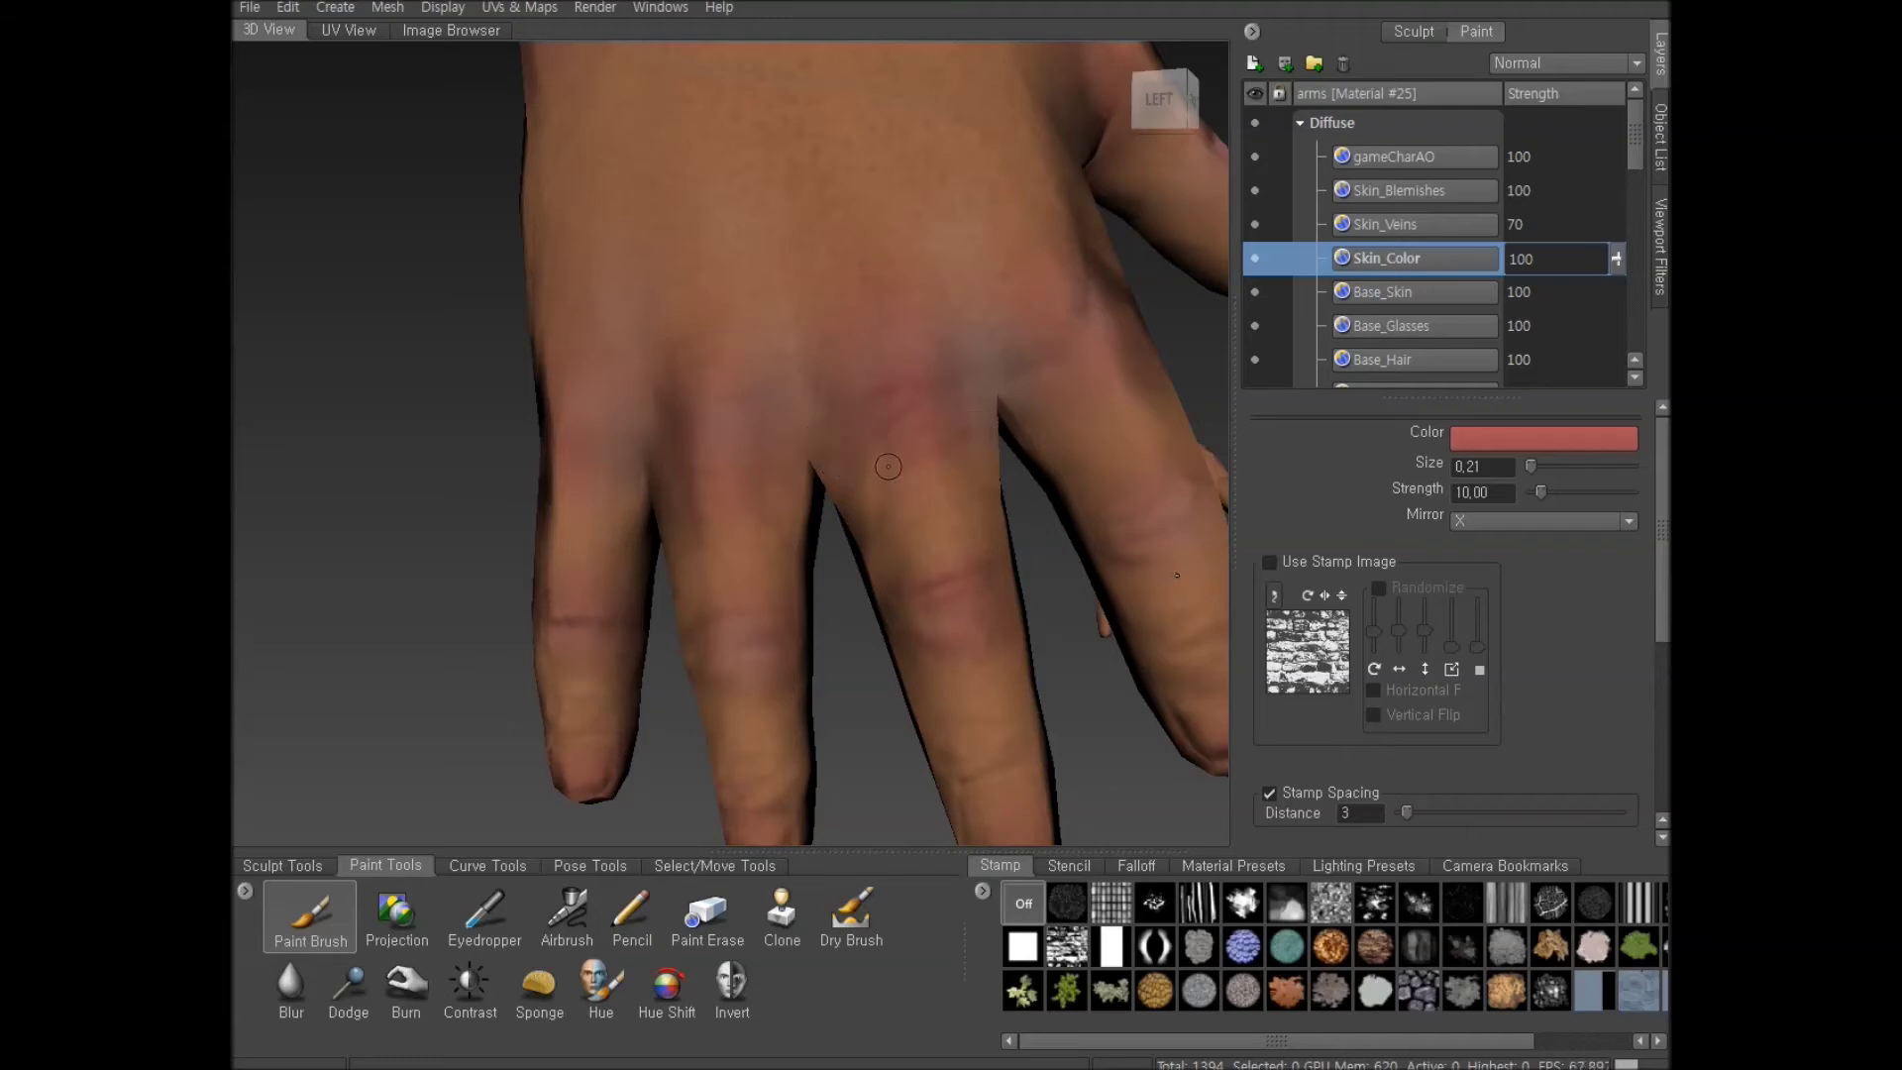
{"action": "mouse_move", "coordinate": [847, 444]}
{"action": "left_mouse_down", "text": "alt"}
{"action": "mouse_move", "coordinate": [922, 465]}
{"action": "mouse_move", "coordinate": [891, 484]}
{"action": "mouse_move", "coordinate": [944, 504]}
{"action": "left_mouse_up", "text": "alt"}
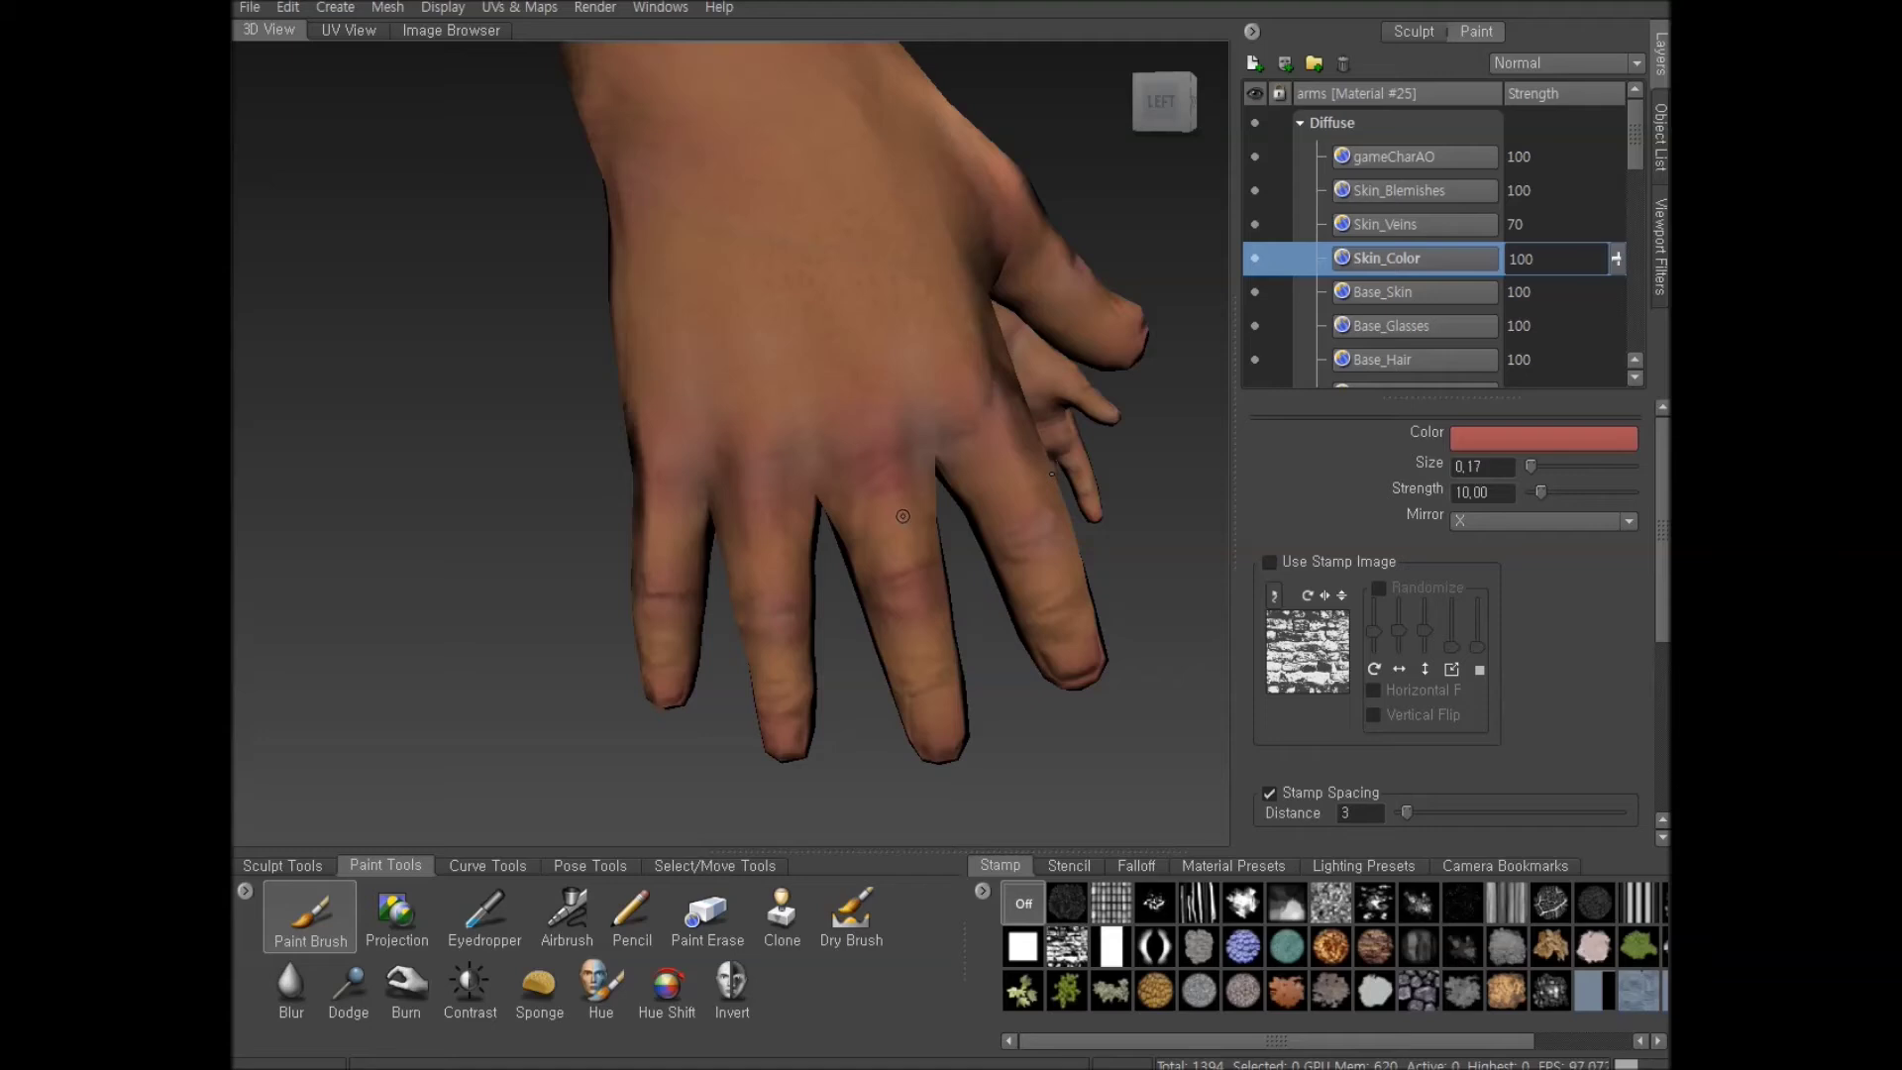
Reduce the Paint Brush to size 0.11 and brush thin red crease lines across the knuckles on the back of the hand
{"action": "left_click_drag", "start_coordinate": [903, 517], "coordinate": [949, 502], "text": "alt"}
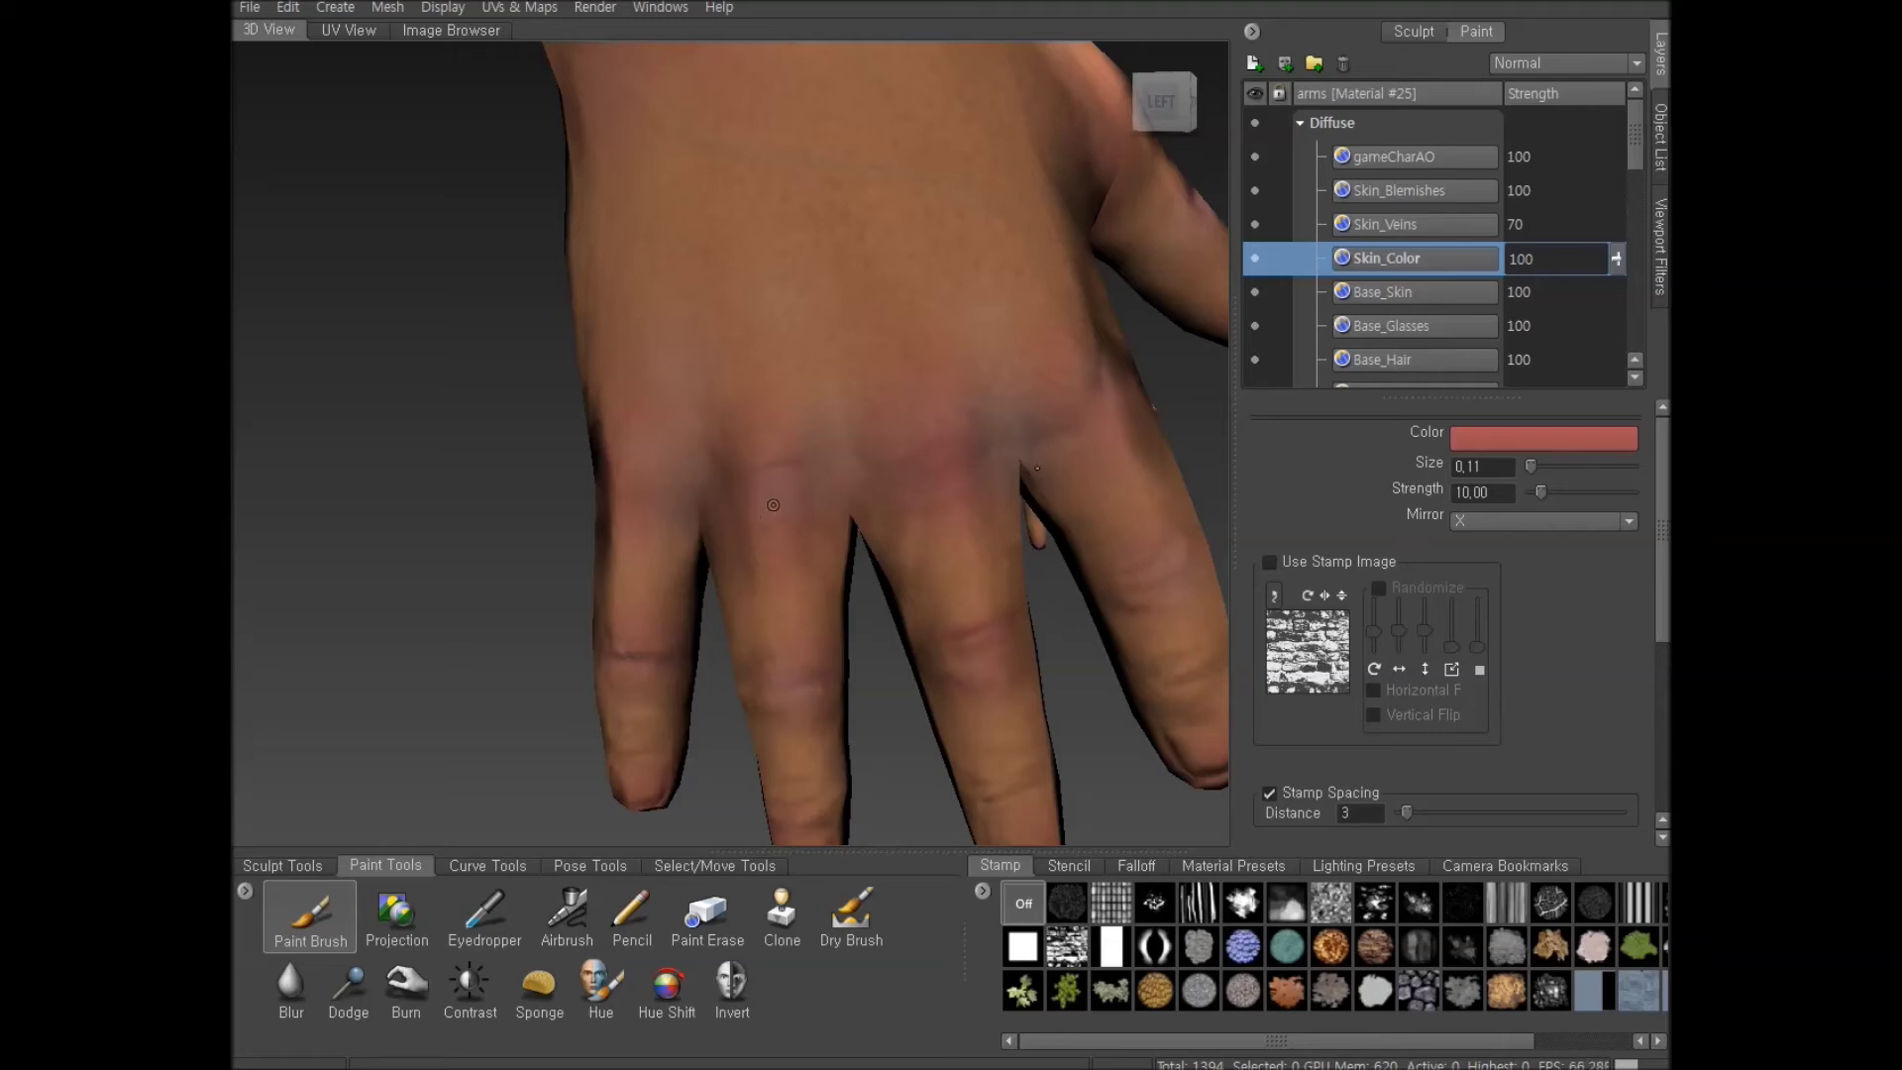
{"action": "left_click_drag", "start_coordinate": [794, 486], "coordinate": [773, 471], "text": "alt"}
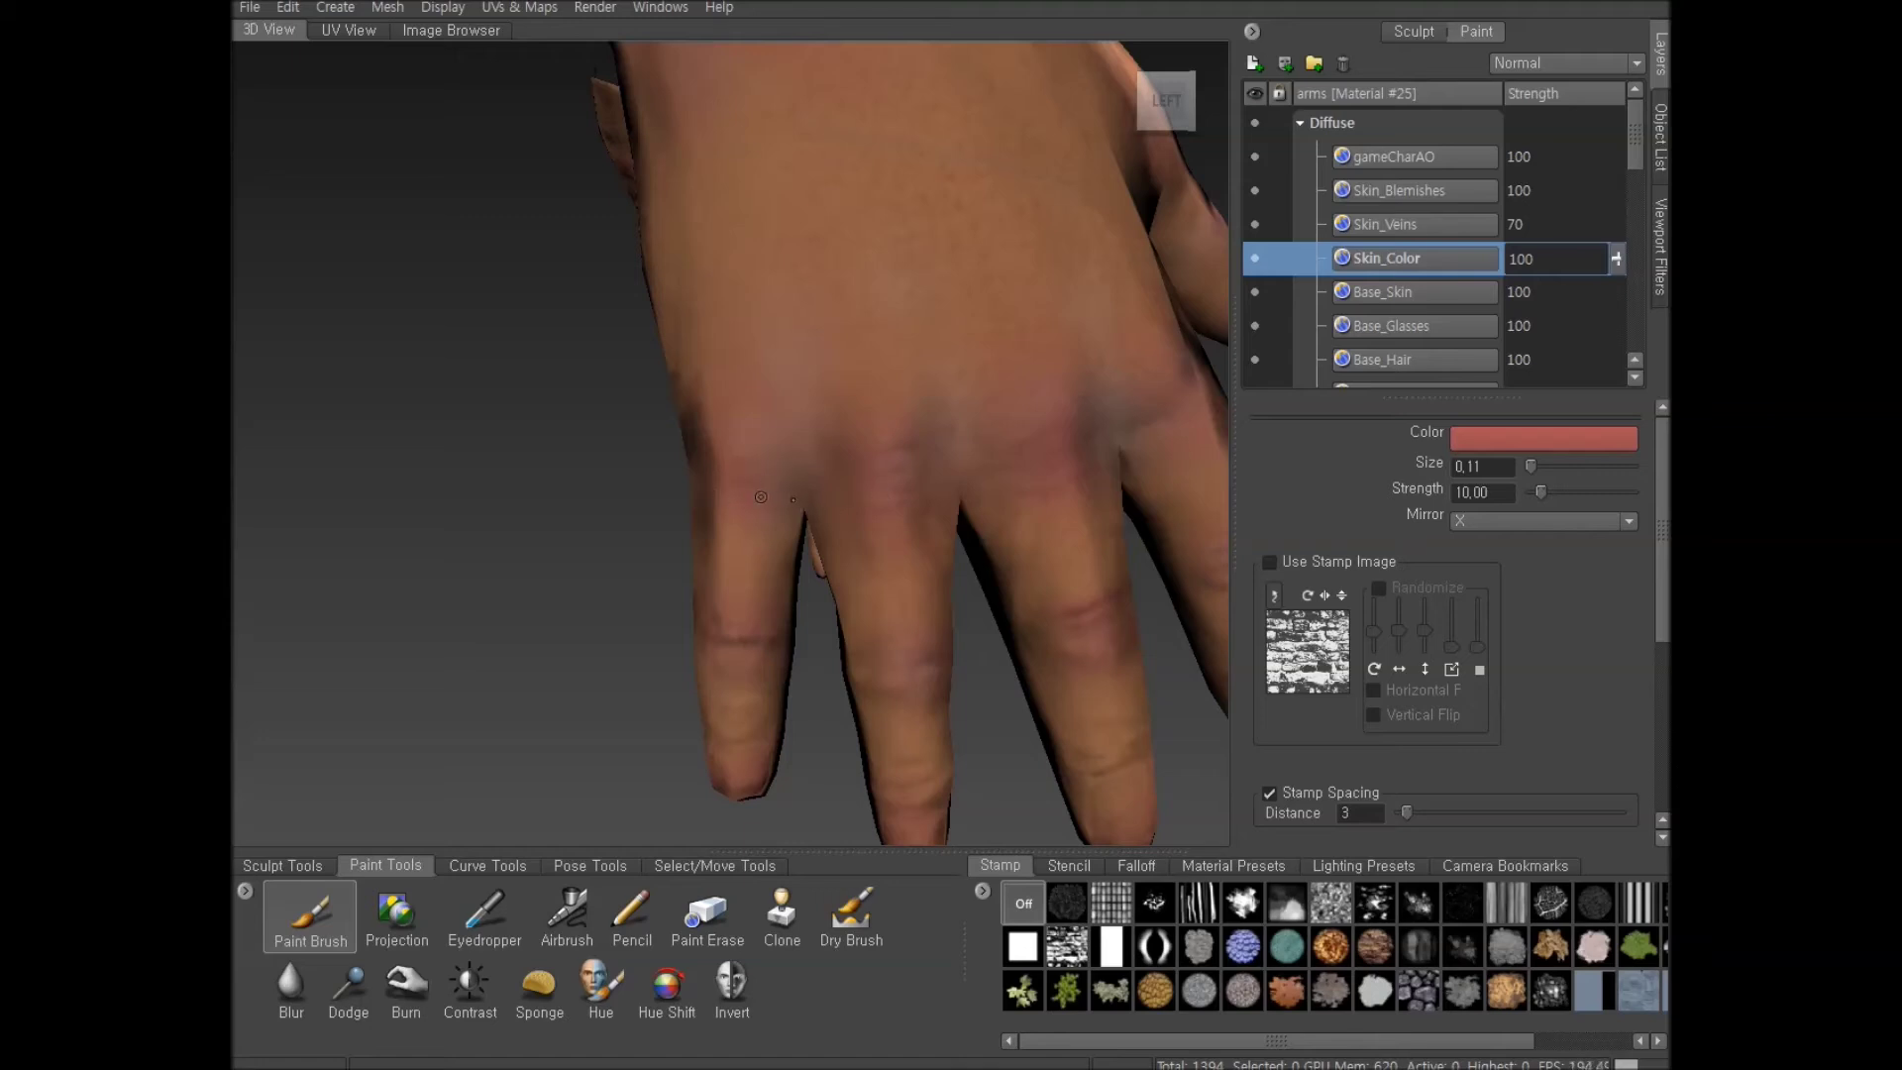
{"action": "mouse_move", "coordinate": [763, 499]}
{"action": "left_mouse_down", "text": "alt"}
{"action": "mouse_move", "coordinate": [813, 523]}
{"action": "mouse_move", "coordinate": [972, 462]}
{"action": "mouse_move", "coordinate": [896, 449]}
{"action": "left_mouse_up", "text": "alt"}
{"action": "scroll", "coordinate": [804, 502], "scroll_direction": "up", "scroll_amount": 4}
{"action": "left_click_drag", "start_coordinate": [827, 504], "coordinate": [897, 483], "text": "alt"}
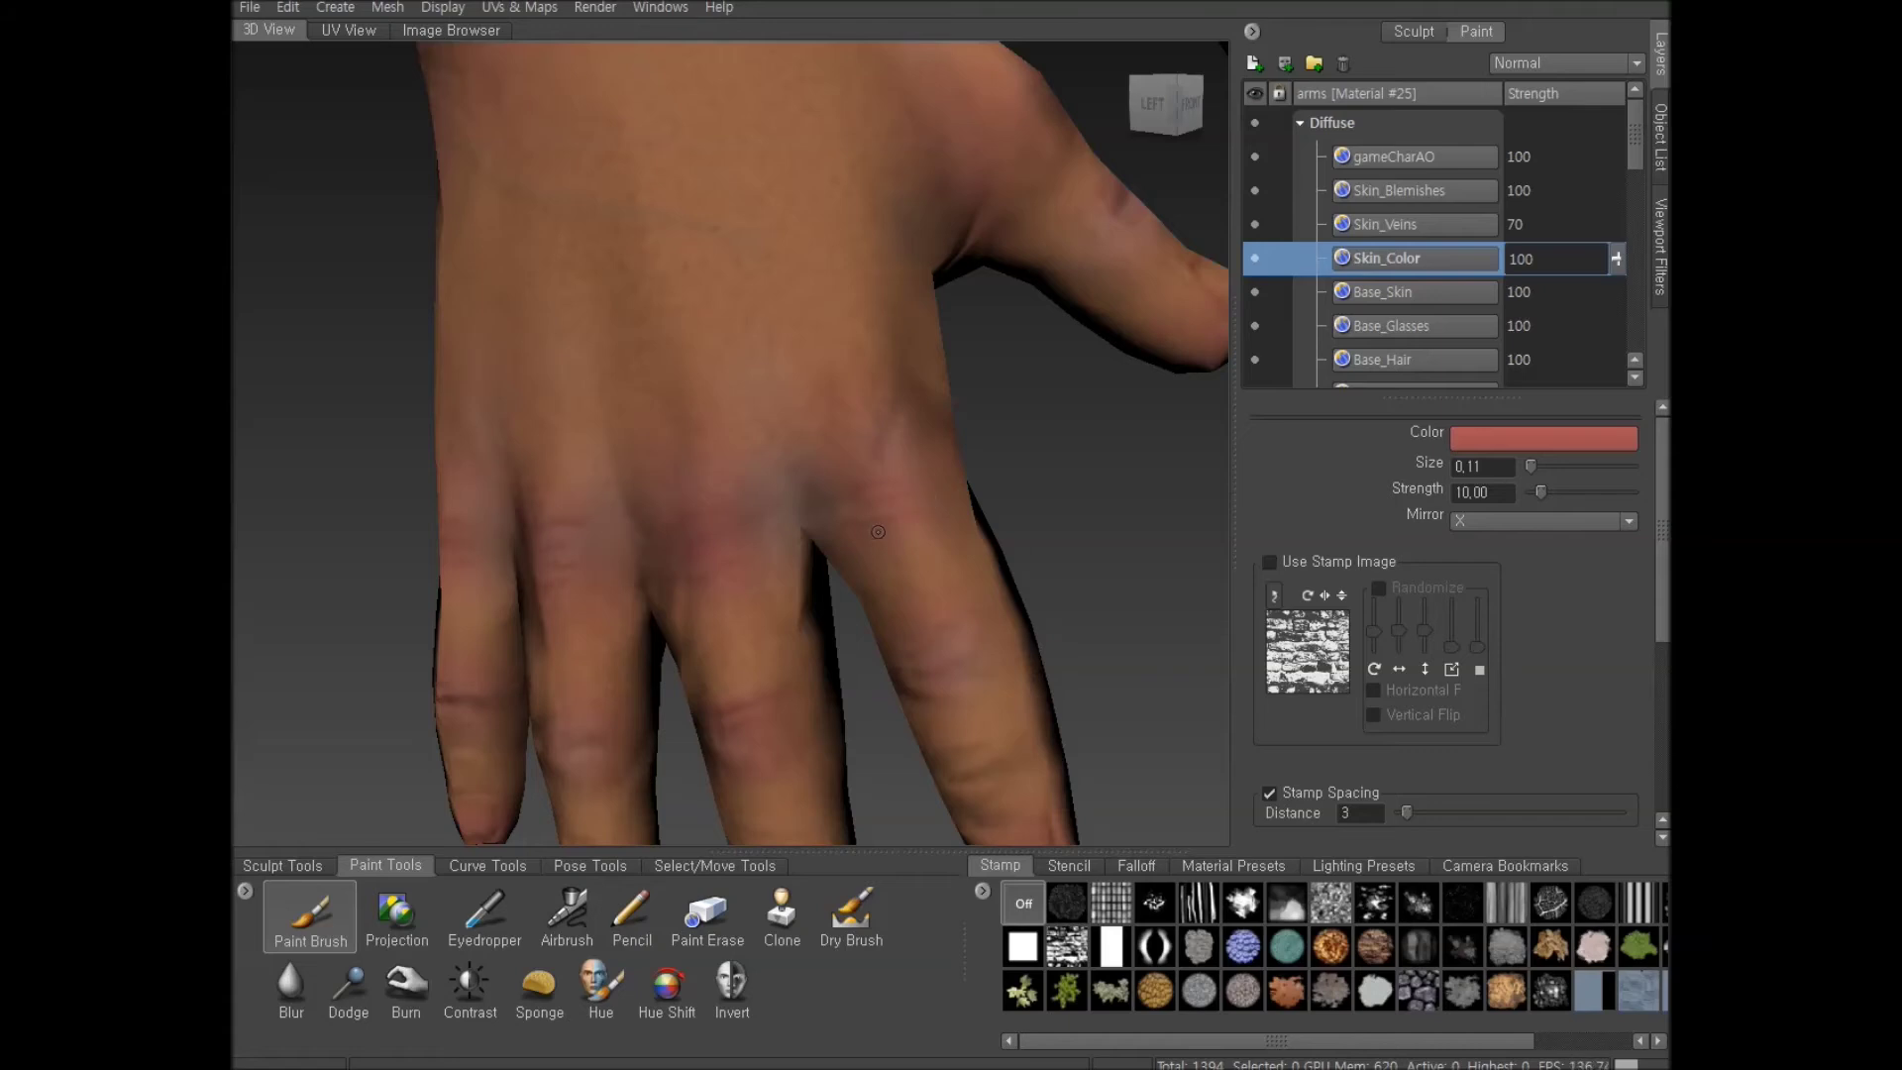
{"action": "scroll", "coordinate": [878, 532], "scroll_direction": "down", "scroll_amount": 3}
{"action": "left_click_drag", "start_coordinate": [931, 552], "coordinate": [1014, 521], "text": "alt"}
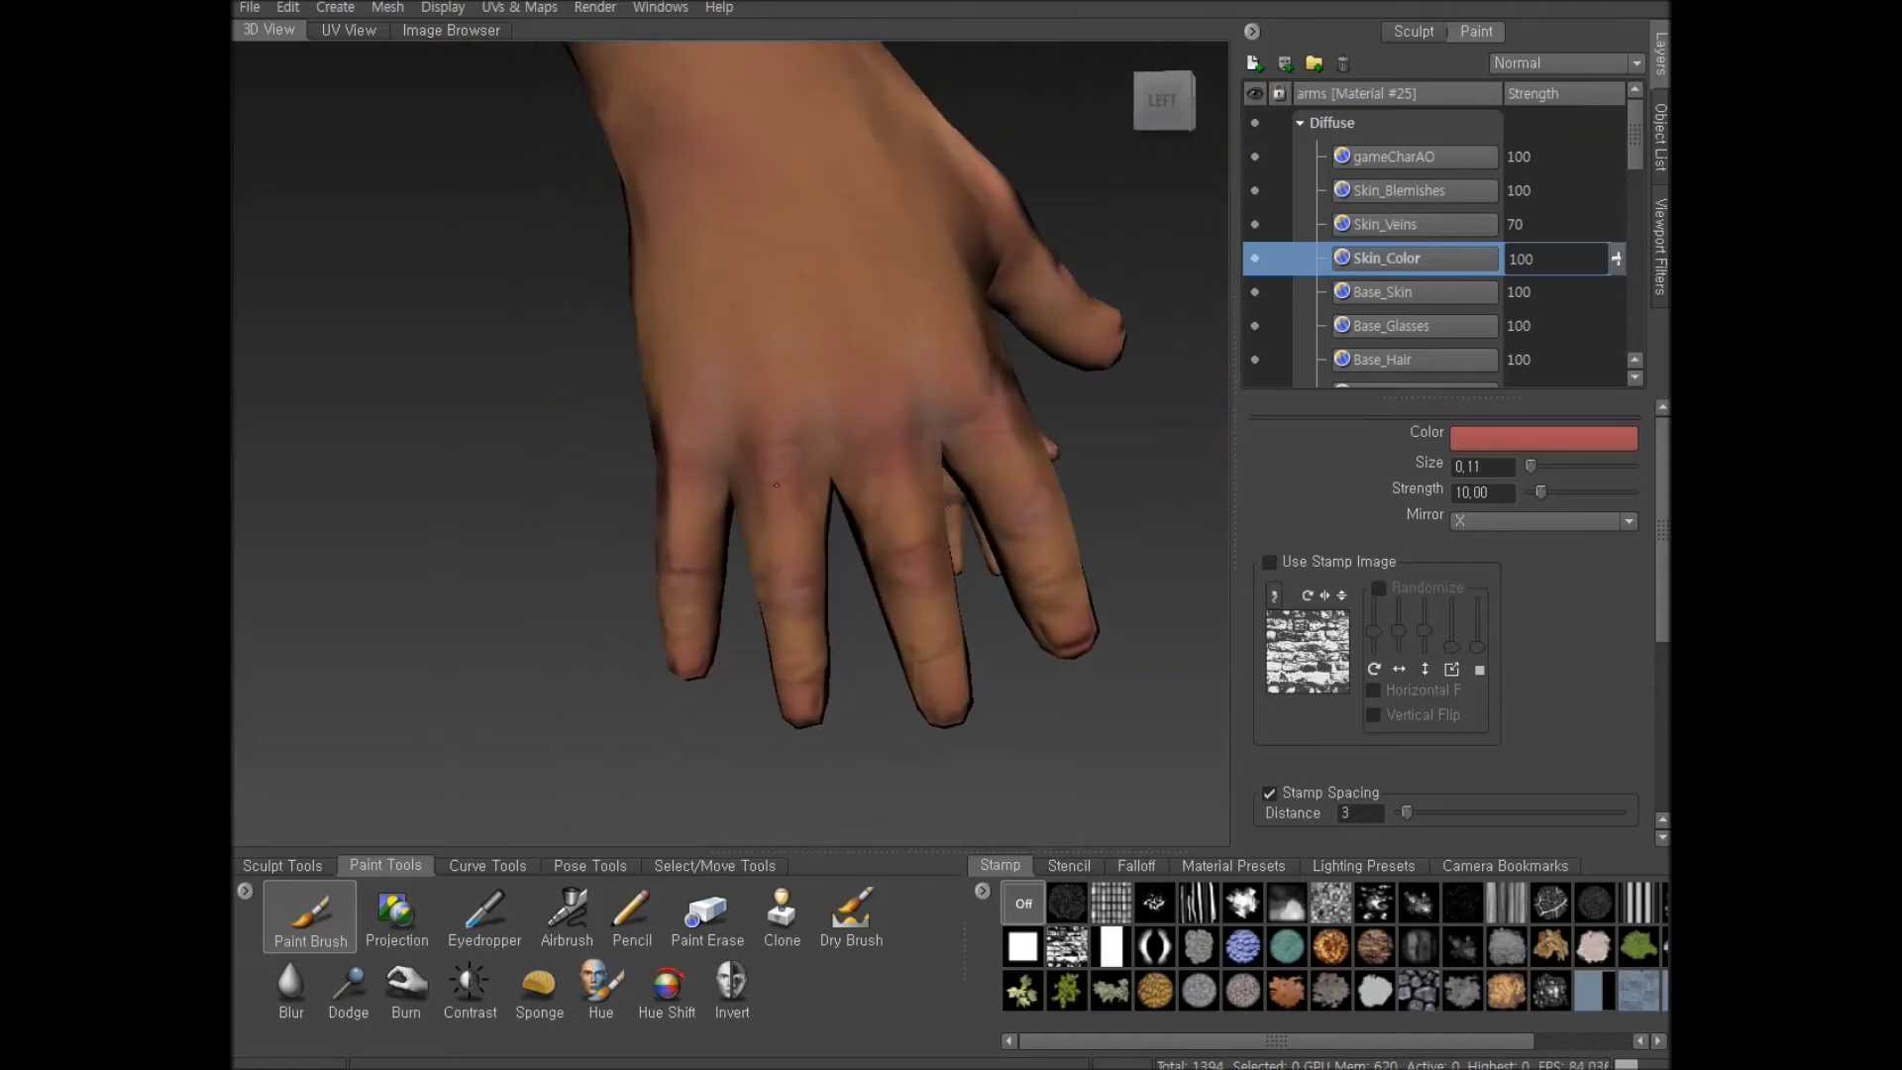
Soften the red around the middle finger's knuckle with Paint Erase at size 1.09 and strength 5.60
{"action": "left_click_drag", "start_coordinate": [776, 484], "coordinate": [872, 526], "text": "alt"}
{"action": "left_click", "coordinate": [706, 916]}
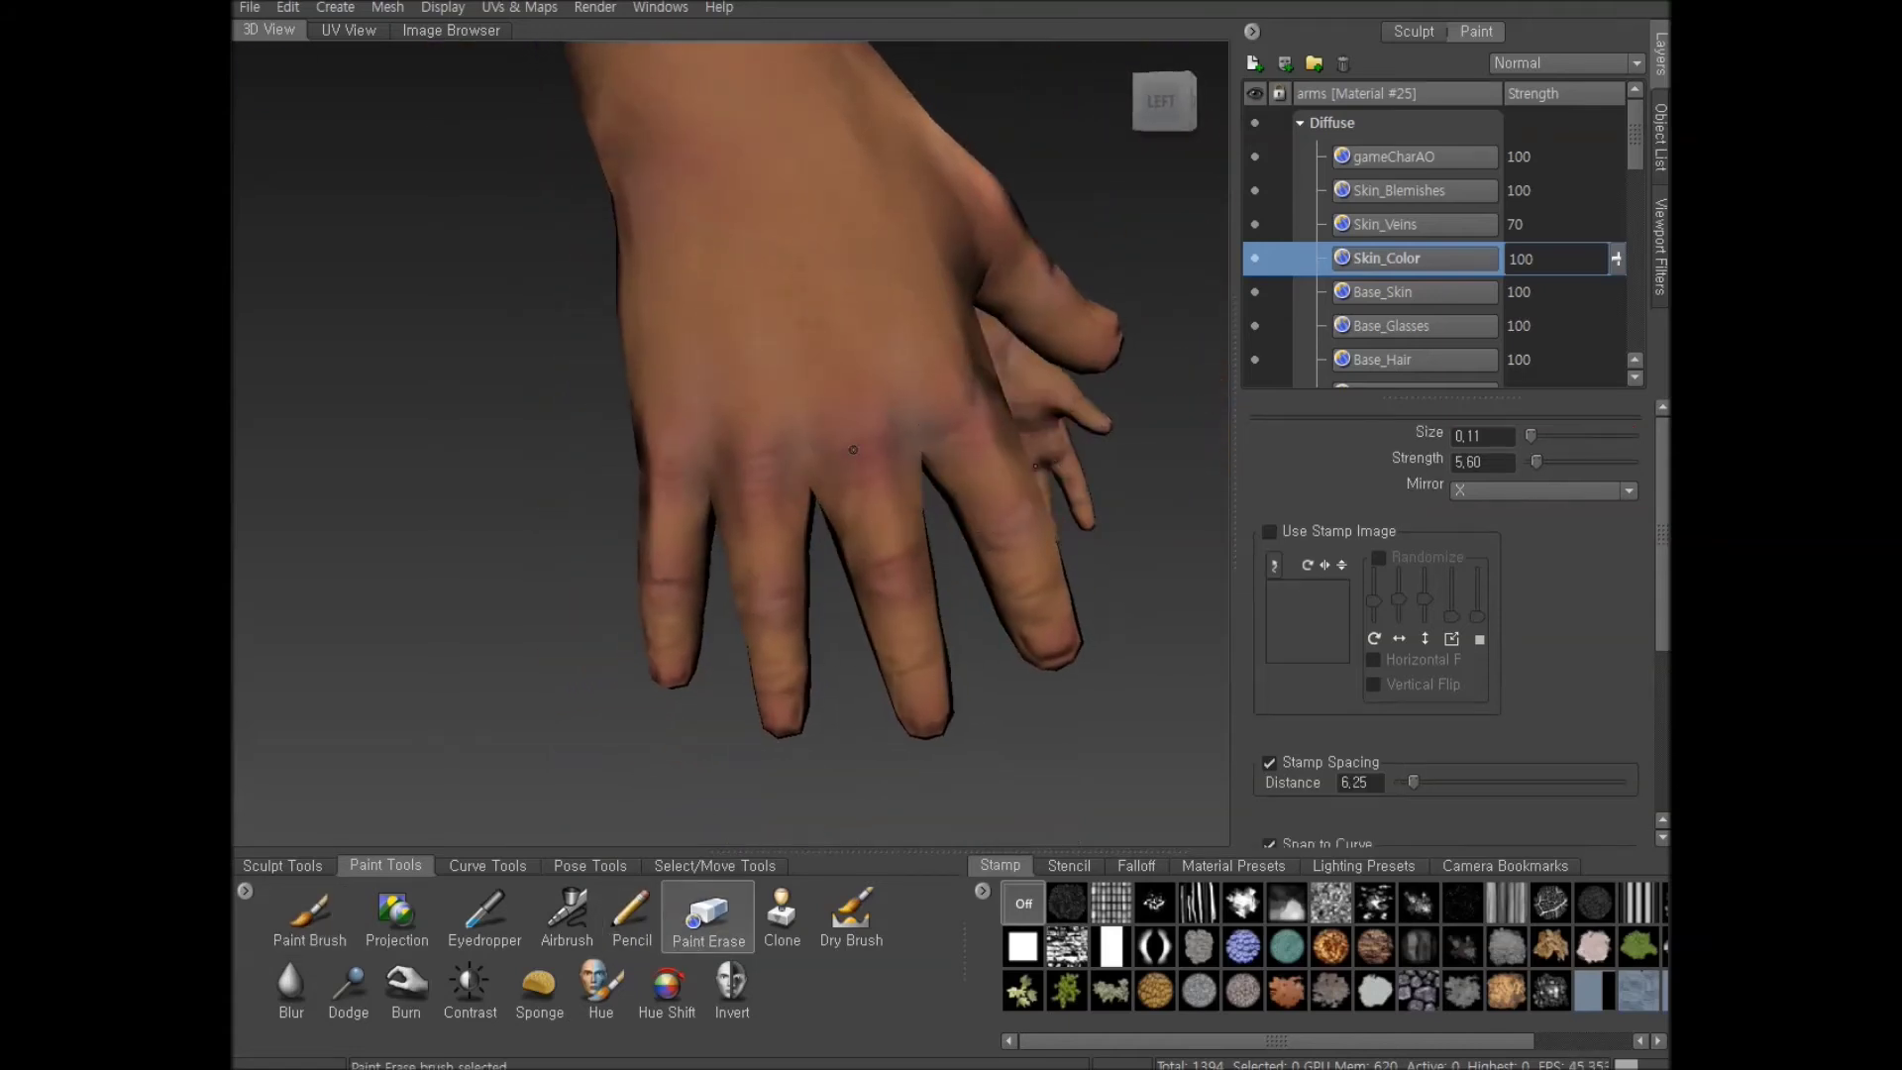
{"action": "mouse_move", "coordinate": [858, 457]}
{"action": "right_mouse_down"}
{"action": "mouse_move", "coordinate": [876, 448]}
{"action": "mouse_move", "coordinate": [843, 450]}
{"action": "right_mouse_up"}
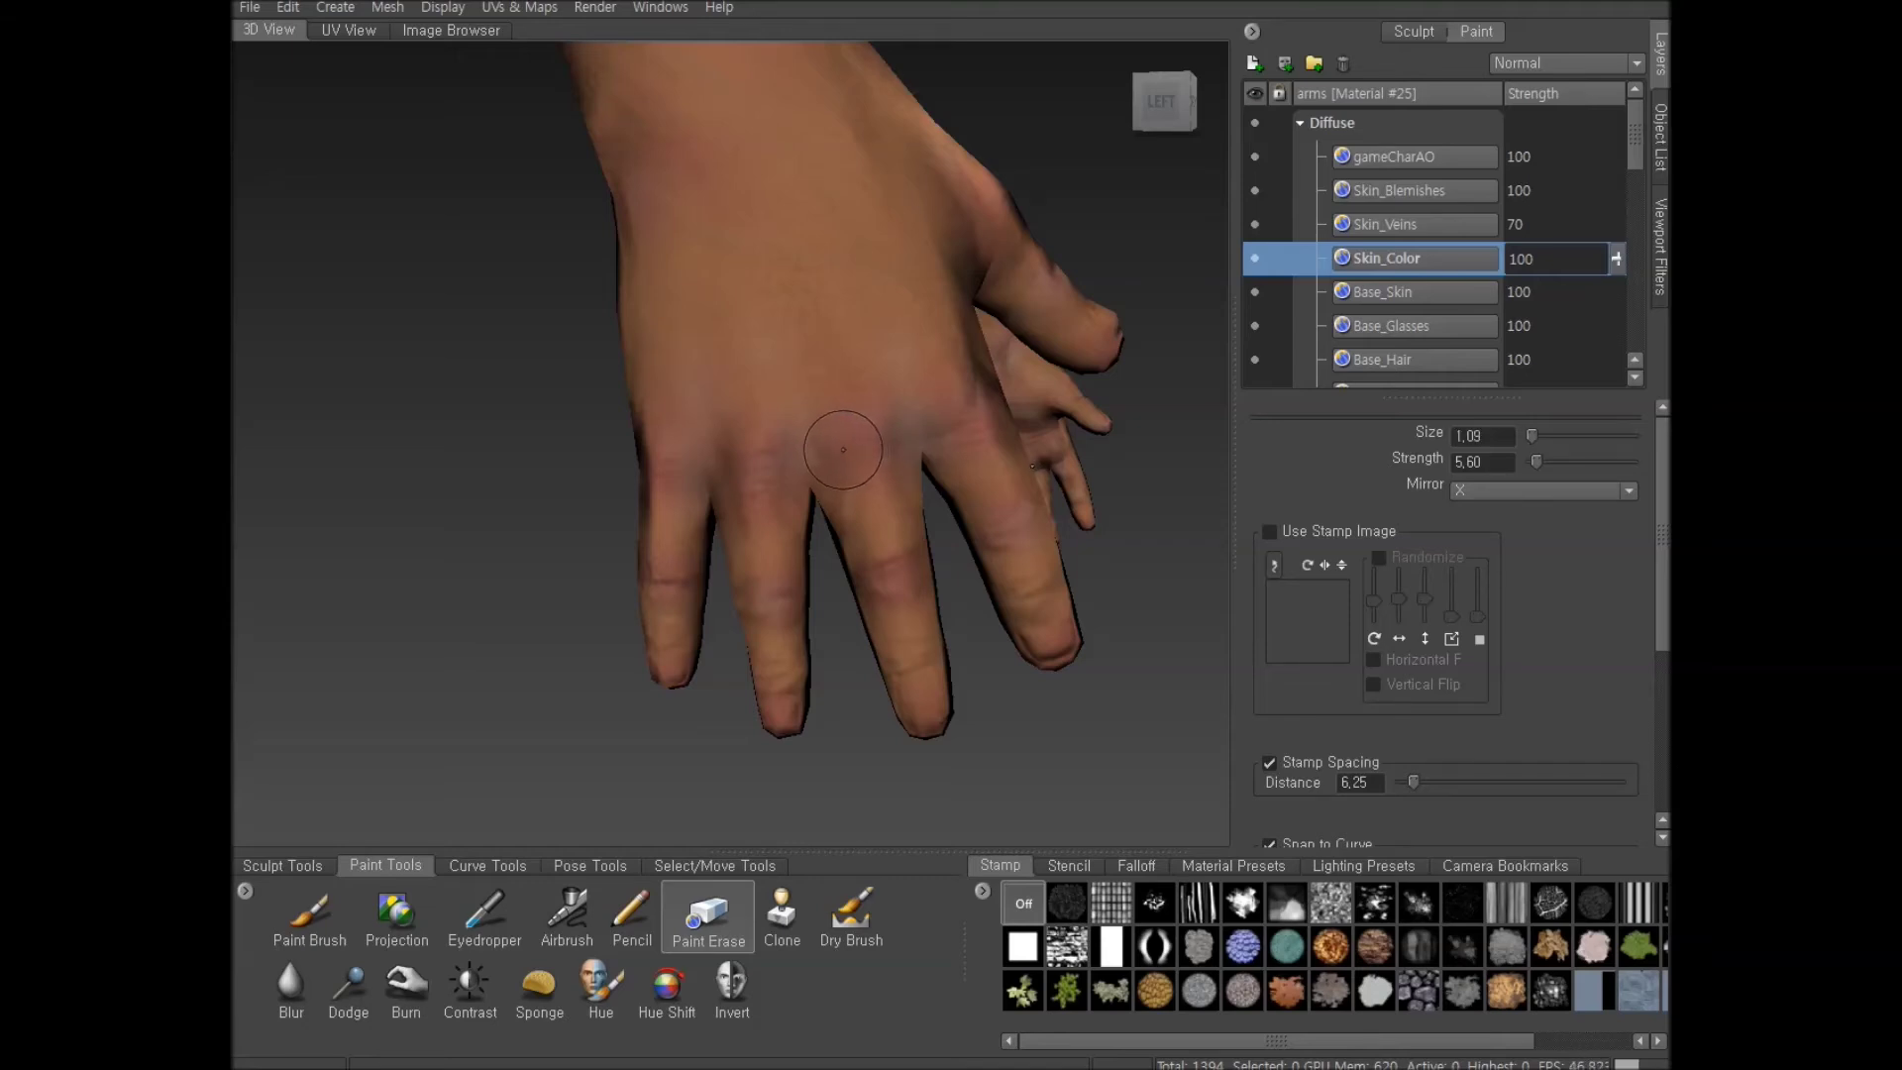
Return to the Paint Brush at size 0.12 and brush fine red creases over the knuckles and the middle finger's middle joint
{"action": "left_click", "coordinate": [310, 917]}
{"action": "scroll", "coordinate": [857, 524], "scroll_direction": "up", "scroll_amount": 2}
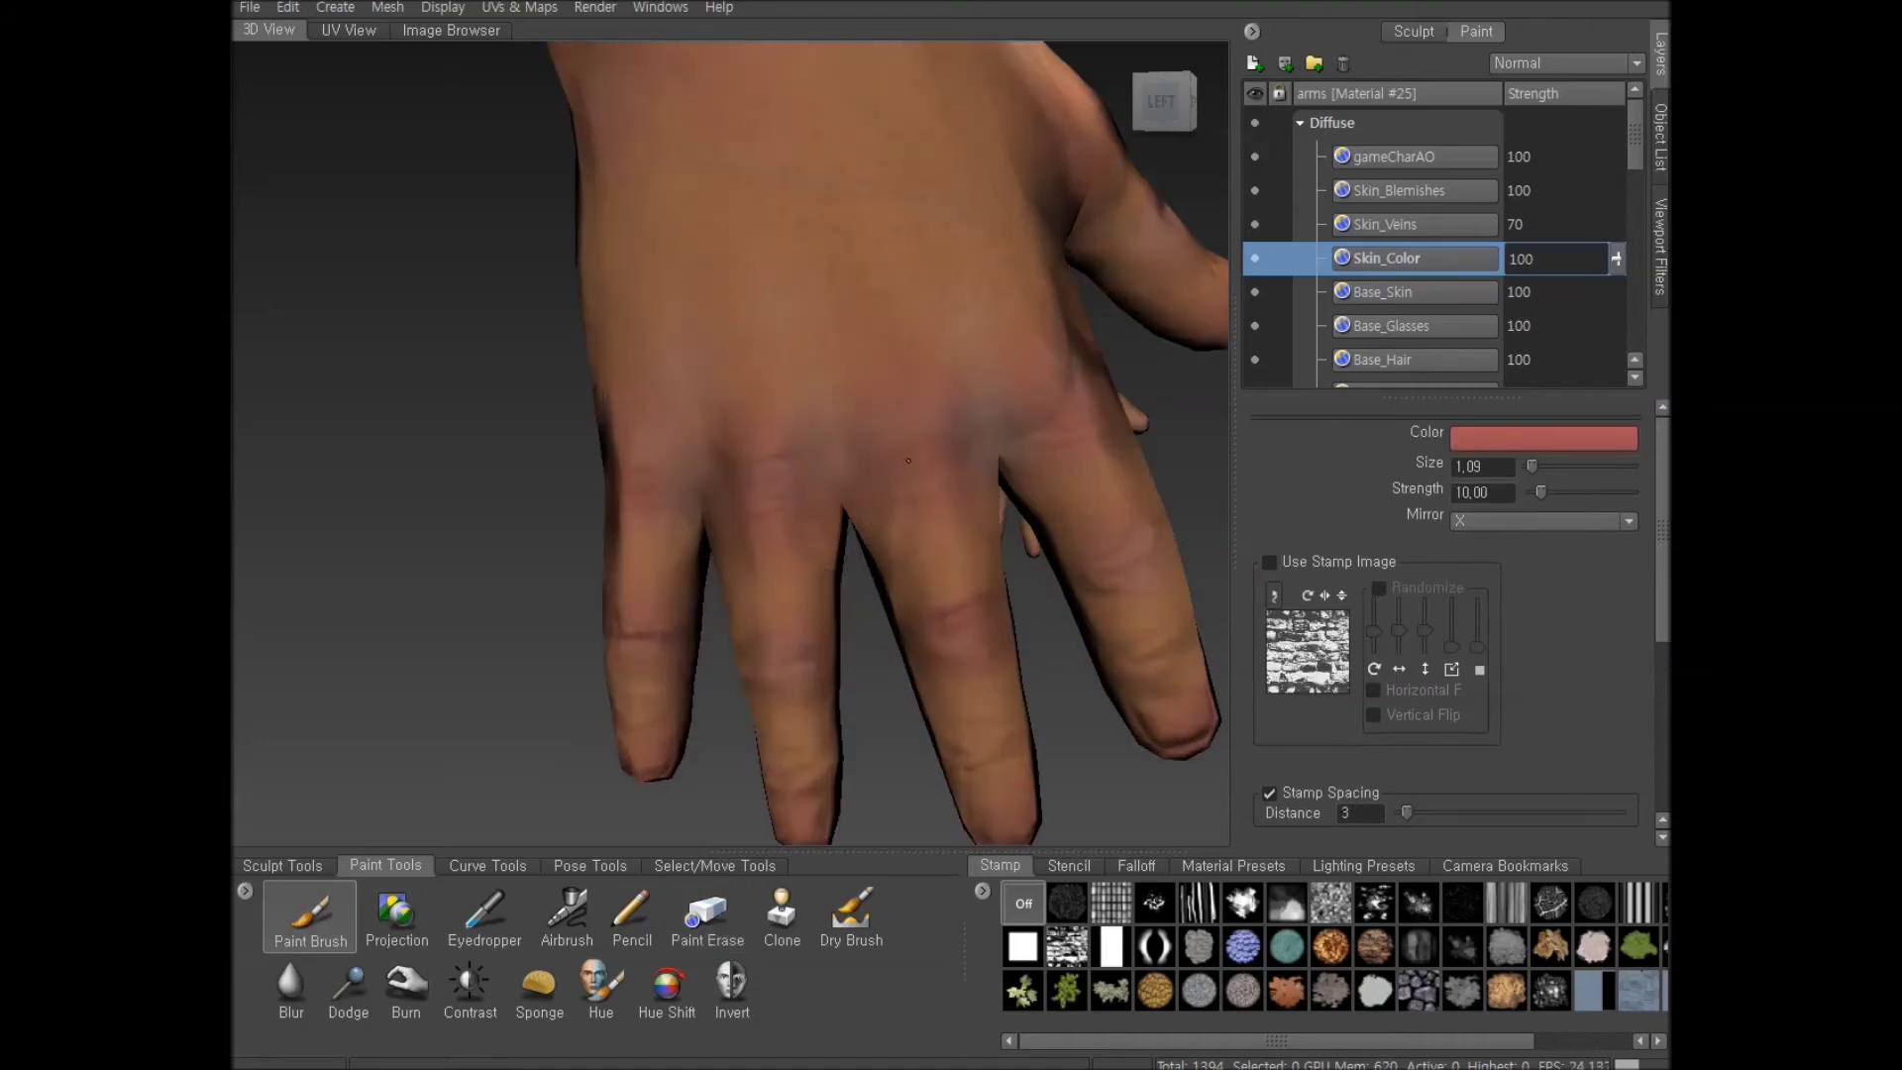
{"action": "mouse_move", "coordinate": [962, 462]}
{"action": "right_mouse_down"}
{"action": "mouse_move", "coordinate": [886, 436]}
{"action": "mouse_move", "coordinate": [936, 445]}
{"action": "mouse_move", "coordinate": [897, 449]}
{"action": "right_mouse_up"}
{"action": "right_click_drag", "start_coordinate": [1087, 477], "coordinate": [1011, 502], "text": "alt"}
{"action": "left_click_drag", "start_coordinate": [1011, 502], "coordinate": [878, 593], "text": "alt"}
{"action": "right_click_drag", "start_coordinate": [877, 592], "coordinate": [938, 605], "text": "alt"}
{"action": "left_click_drag", "start_coordinate": [939, 606], "coordinate": [944, 599], "text": "alt"}
{"action": "right_click_drag", "start_coordinate": [889, 611], "coordinate": [980, 613], "text": "alt"}
{"action": "left_click_drag", "start_coordinate": [980, 613], "coordinate": [1021, 684], "text": "alt"}
{"action": "right_click_drag", "start_coordinate": [1021, 683], "coordinate": [950, 617], "text": "alt"}
{"action": "mouse_move", "coordinate": [950, 617]}
{"action": "left_mouse_down"}
{"action": "mouse_move", "coordinate": [972, 648]}
{"action": "mouse_move", "coordinate": [983, 635]}
{"action": "mouse_move", "coordinate": [981, 606]}
{"action": "mouse_move", "coordinate": [944, 635]}
{"action": "left_mouse_up"}
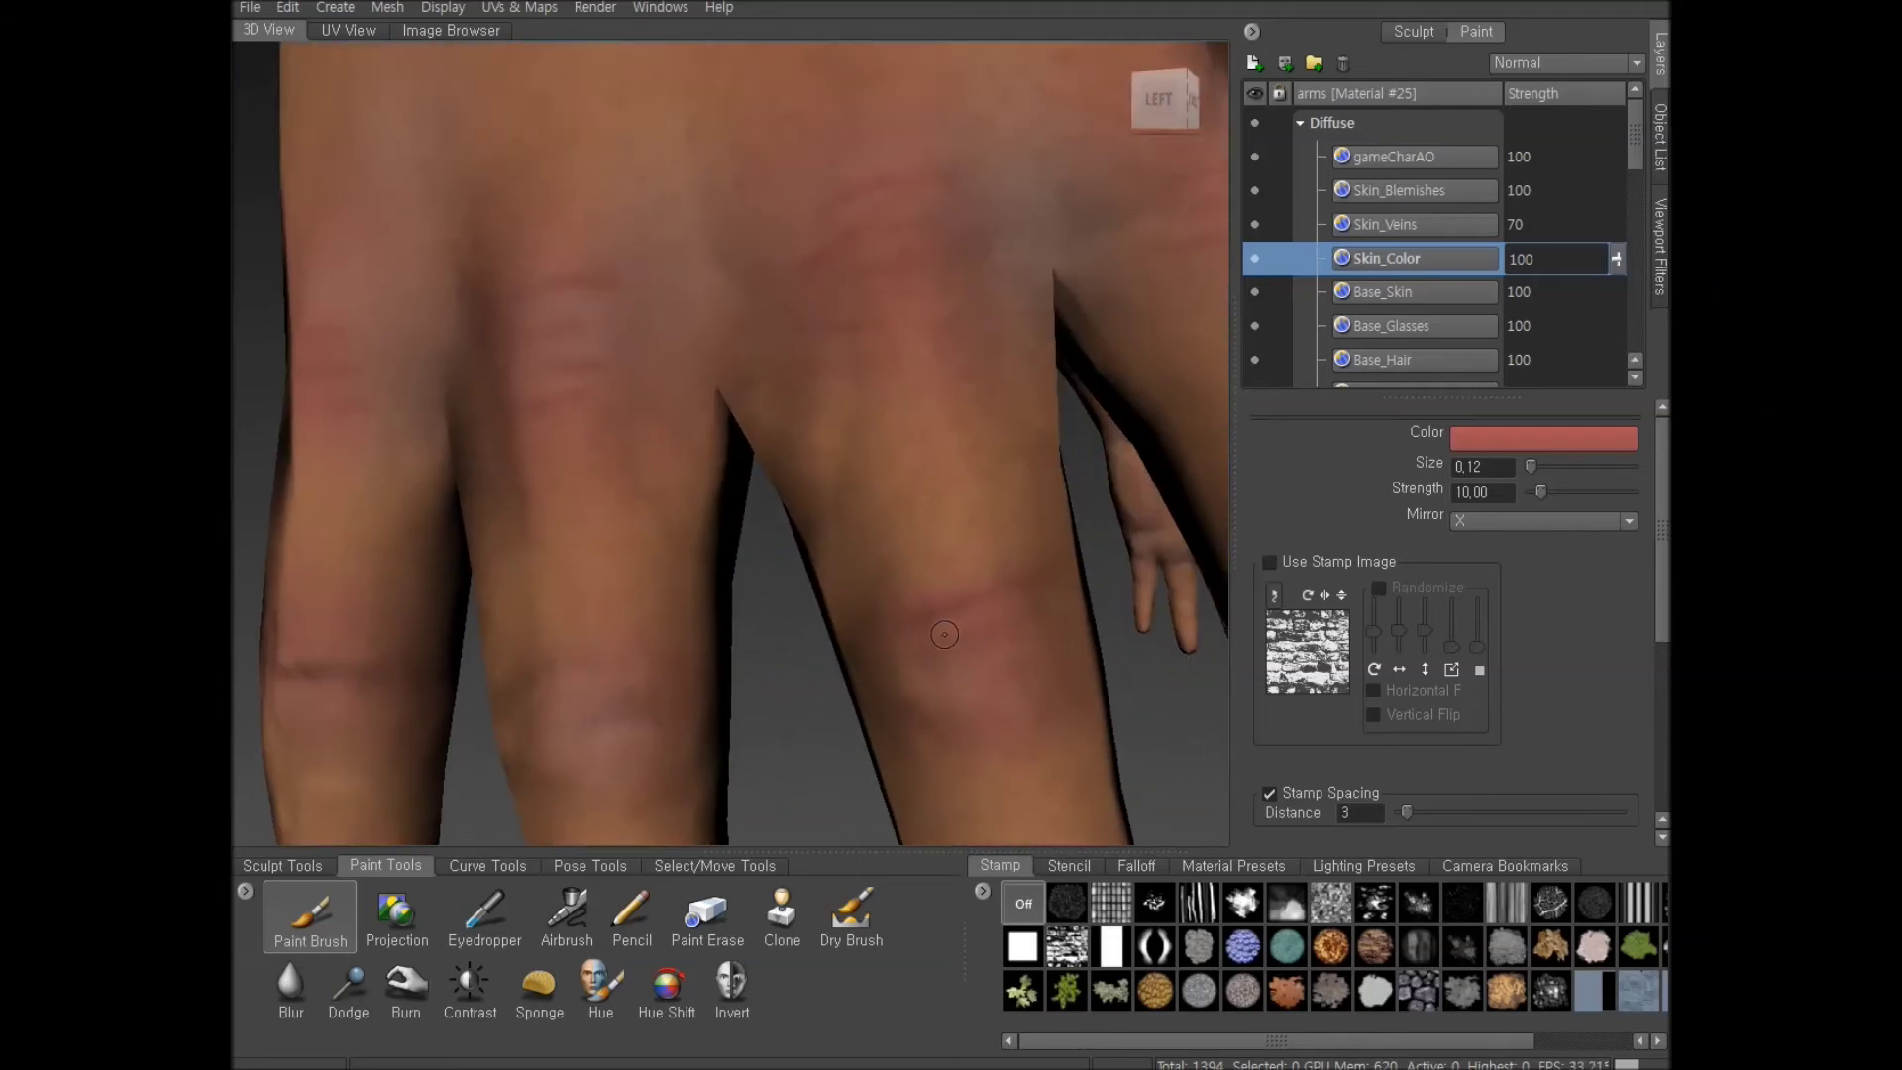
Brush fine red creases across the index finger's middle joint at brush size 0.12 and strength 10.00
{"action": "right_click_drag", "start_coordinate": [1053, 673], "coordinate": [1039, 710], "text": "alt"}
{"action": "right_click_drag", "start_coordinate": [850, 502], "coordinate": [1129, 455], "text": "alt"}
{"action": "left_click_drag", "start_coordinate": [1129, 456], "coordinate": [1096, 478], "text": "alt"}
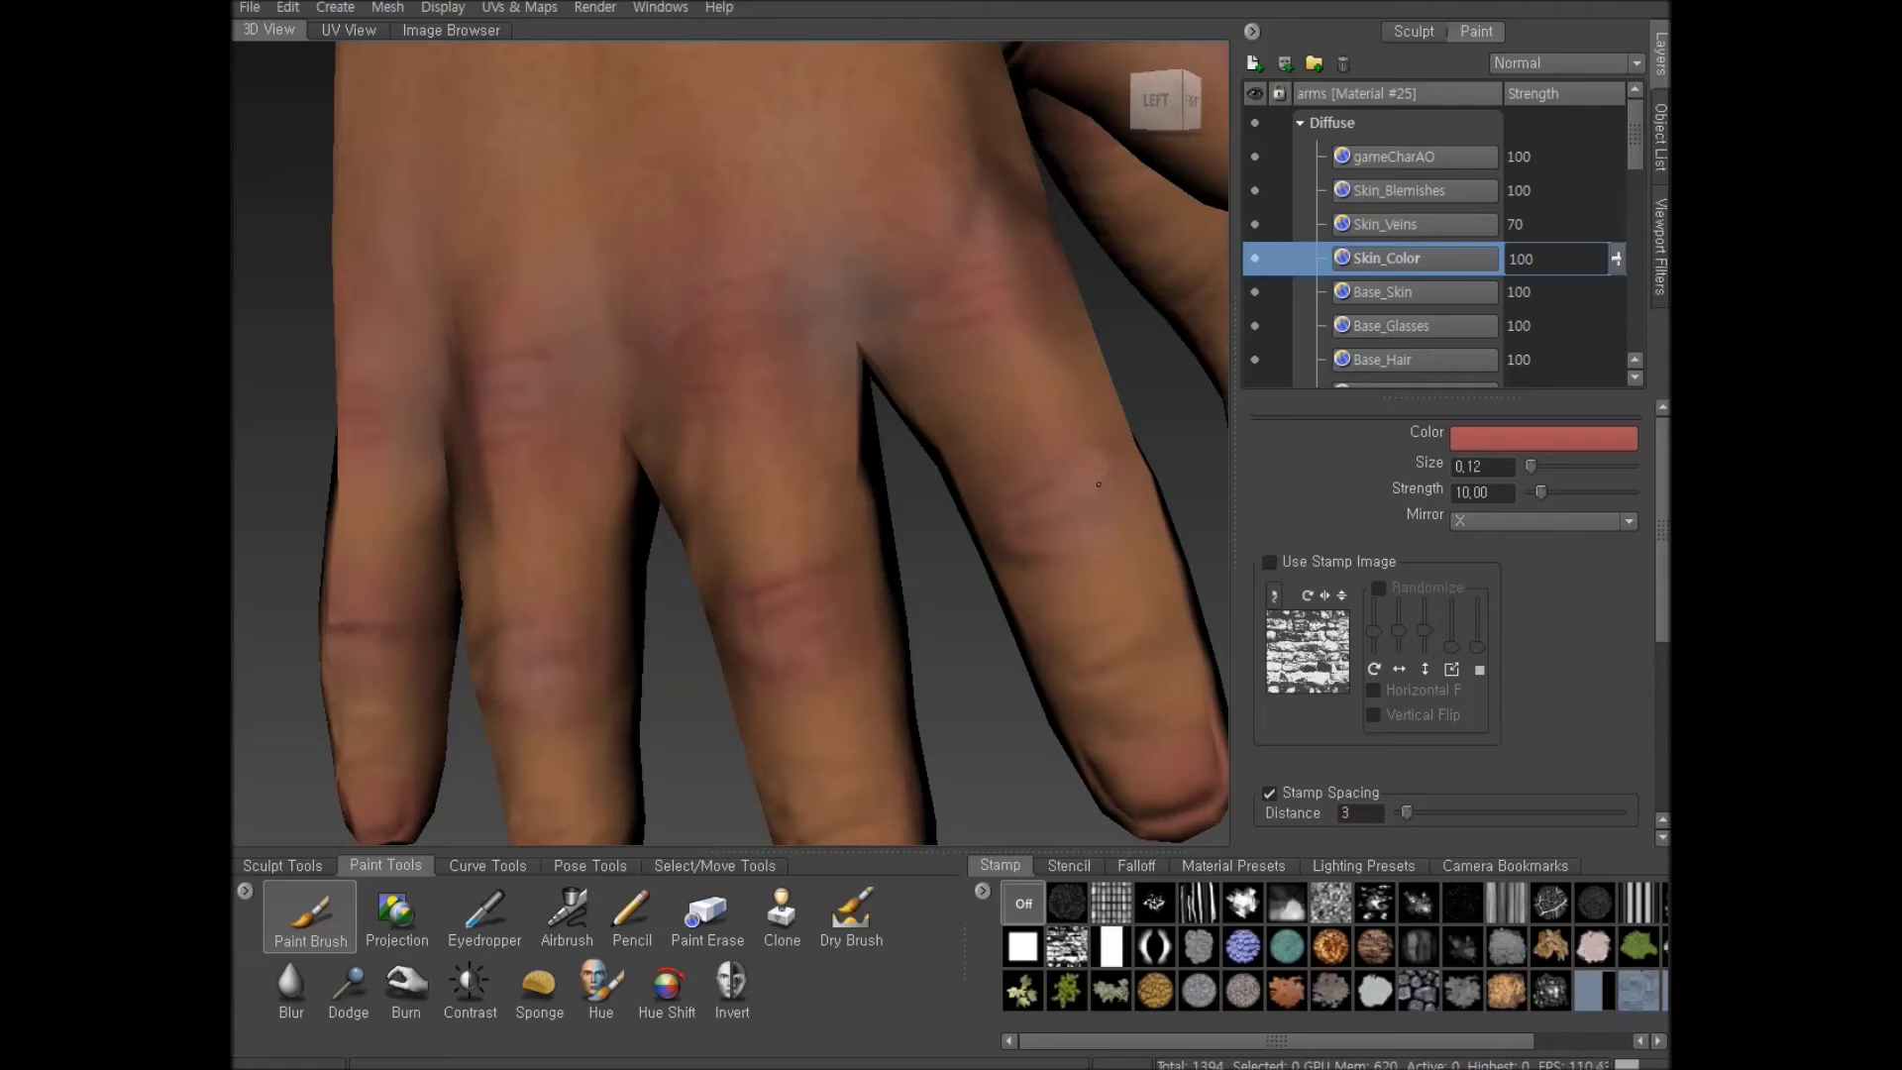
{"action": "left_click_drag", "start_coordinate": [1032, 536], "coordinate": [1111, 491]}
{"action": "right_click_drag", "start_coordinate": [1103, 568], "coordinate": [916, 505], "text": "alt"}
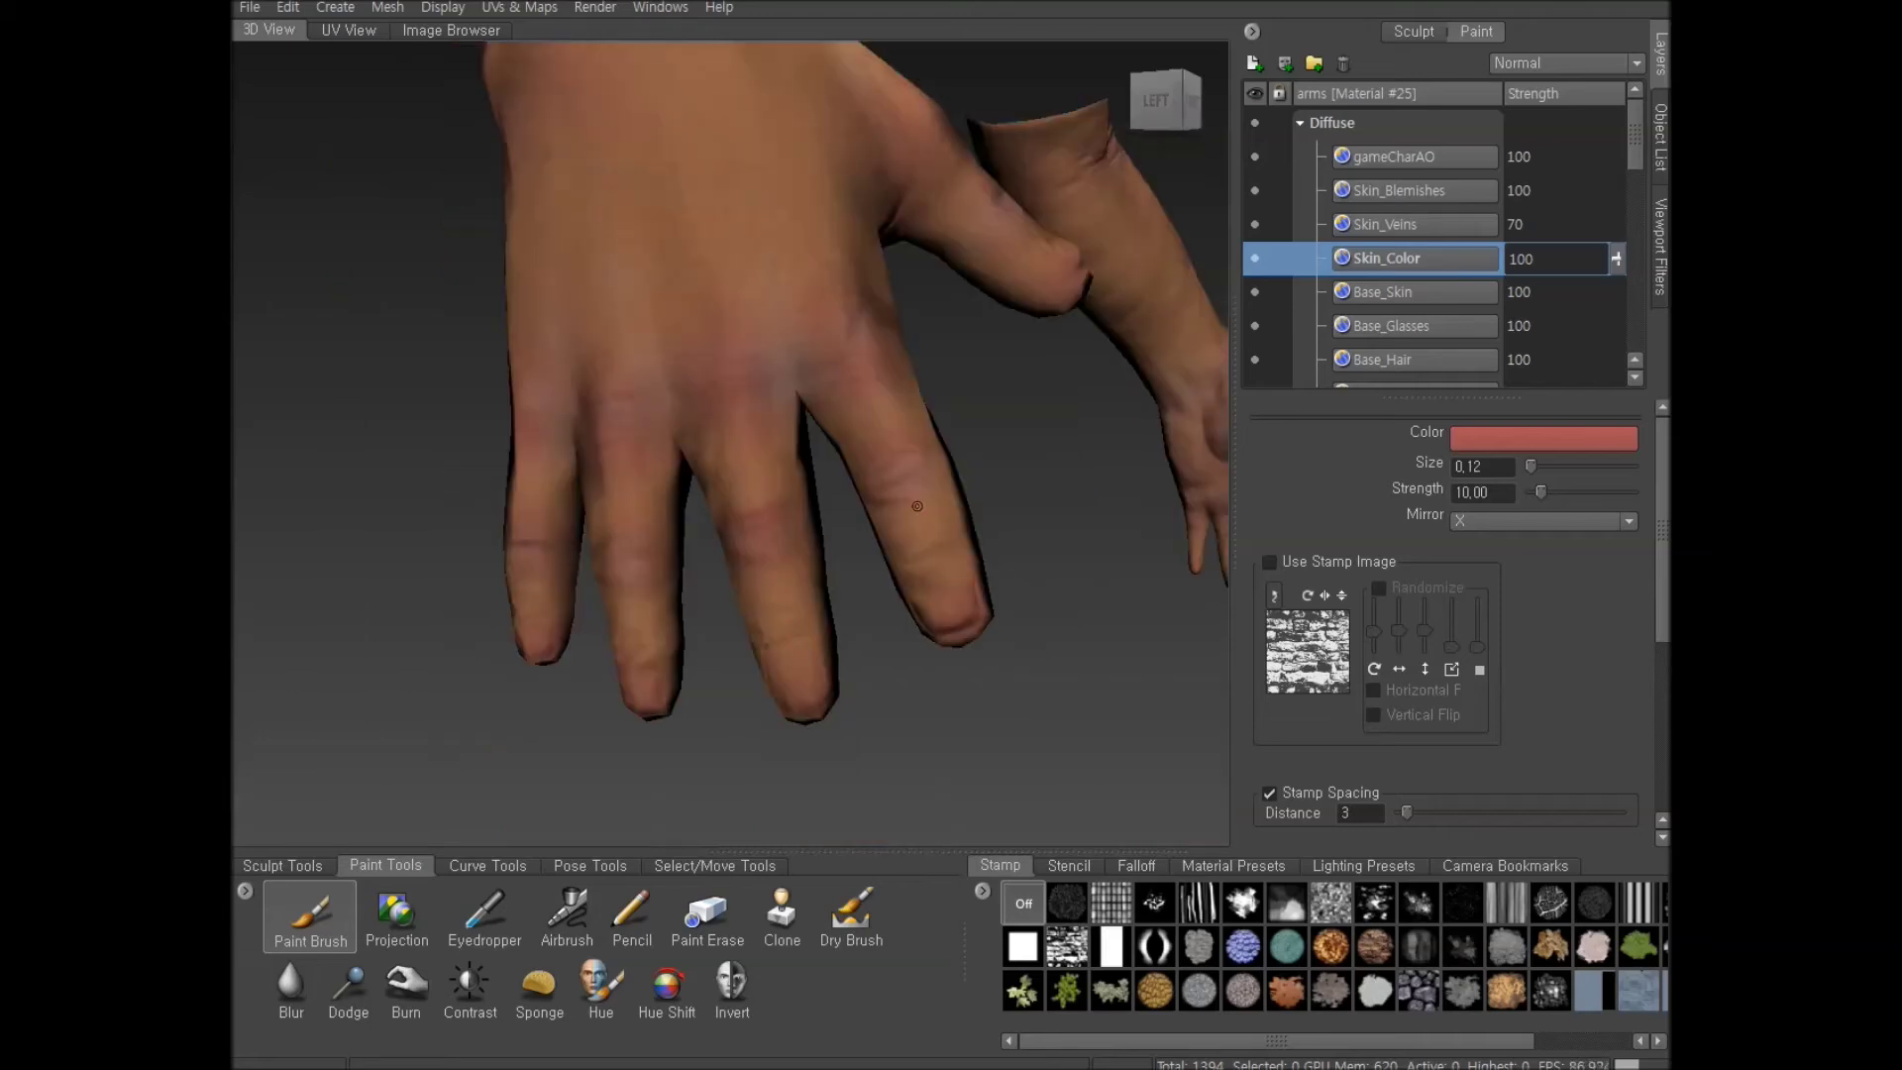
Brush fine red creases across the ring finger's middle joint at brush size 0.12
{"action": "left_click_drag", "start_coordinate": [917, 505], "coordinate": [1040, 601], "text": "alt"}
{"action": "scroll", "coordinate": [892, 610], "scroll_direction": "up", "scroll_amount": 3}
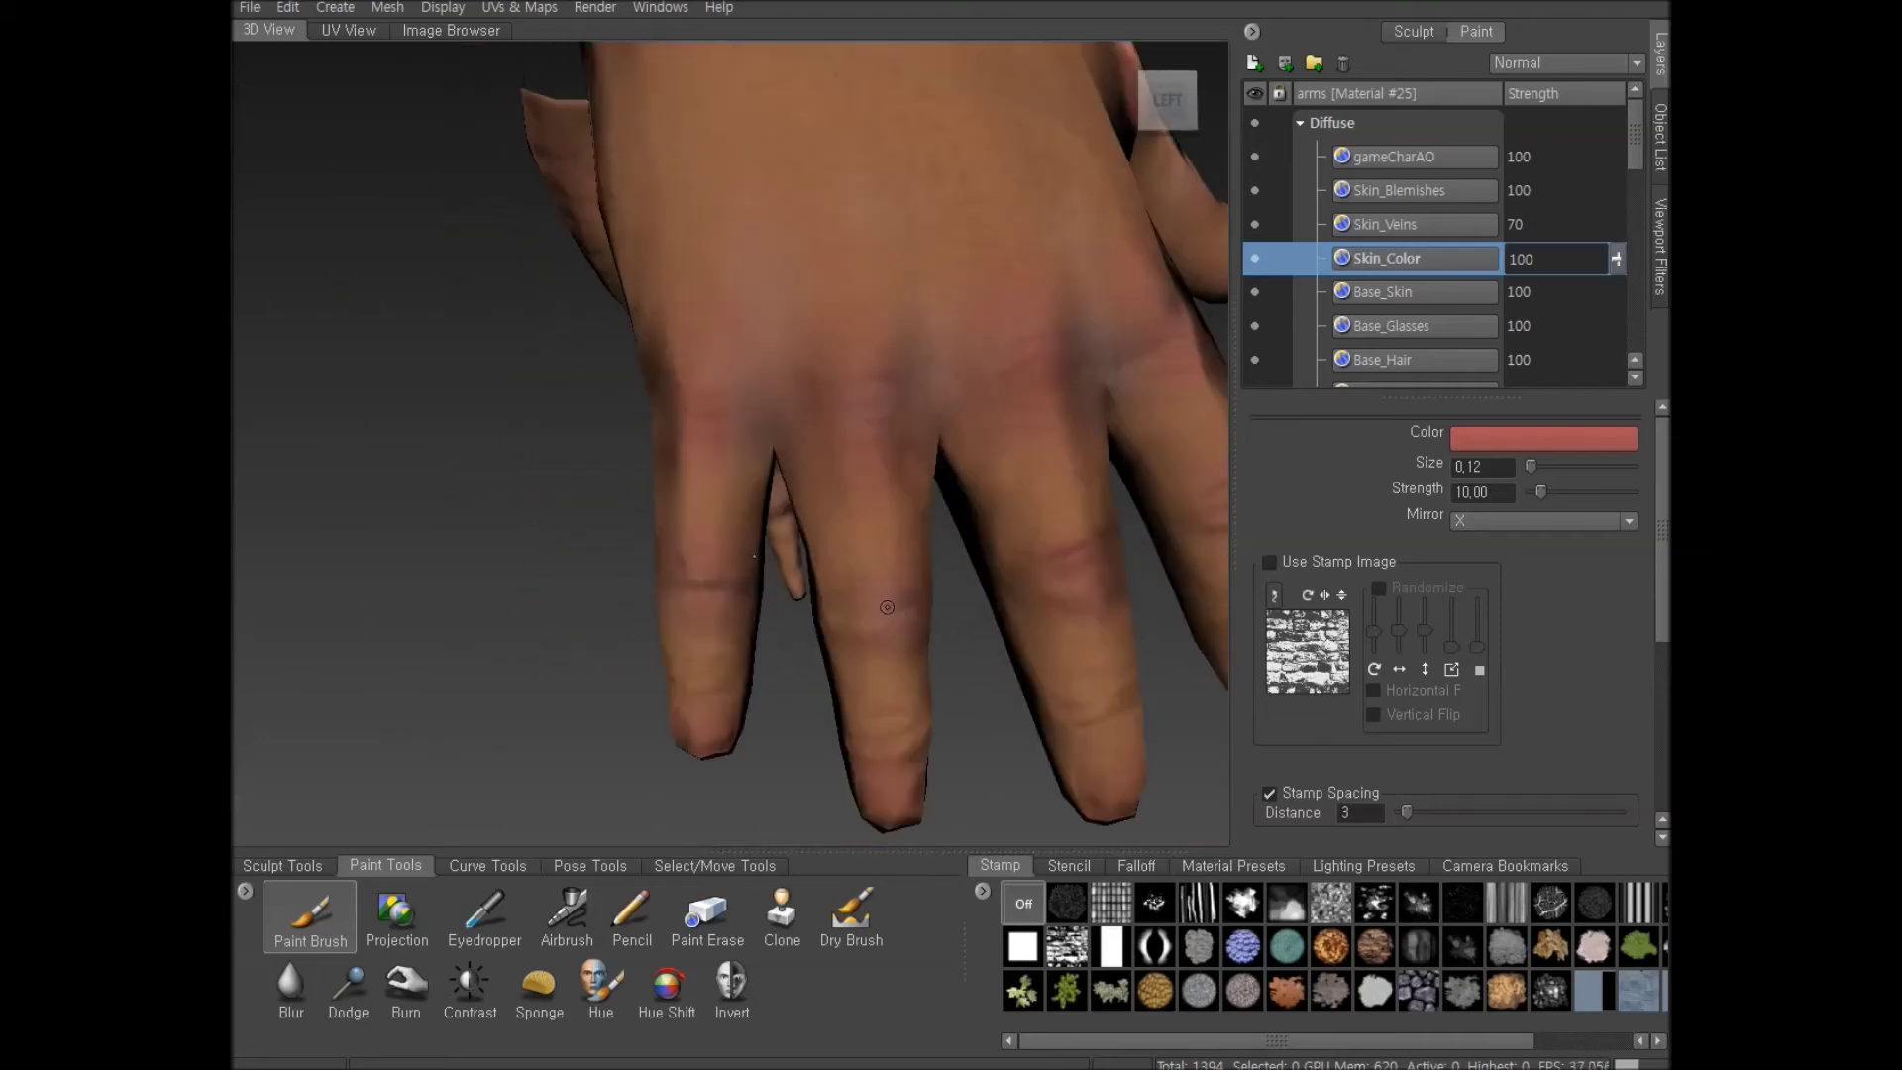
{"action": "scroll", "coordinate": [852, 611], "scroll_direction": "up", "scroll_amount": 2}
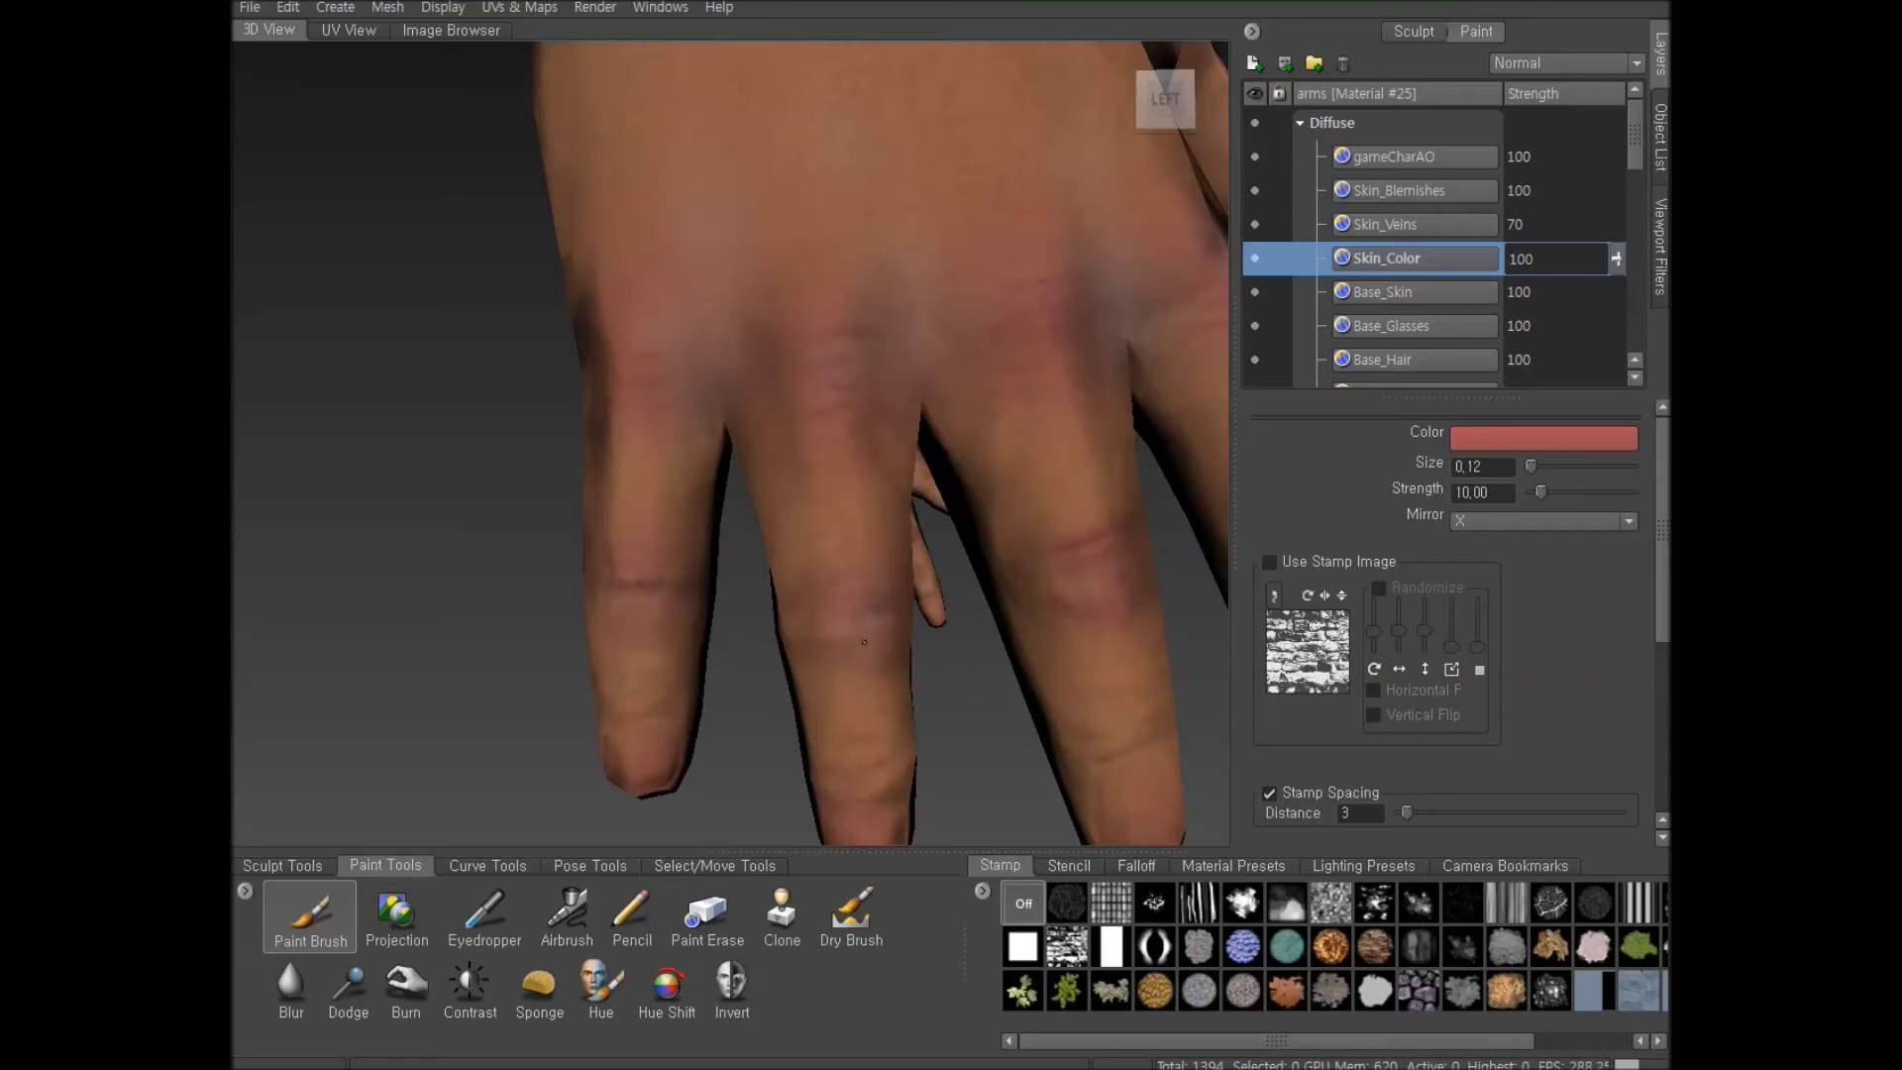
{"action": "left_click_drag", "start_coordinate": [898, 636], "coordinate": [805, 659], "text": "alt"}
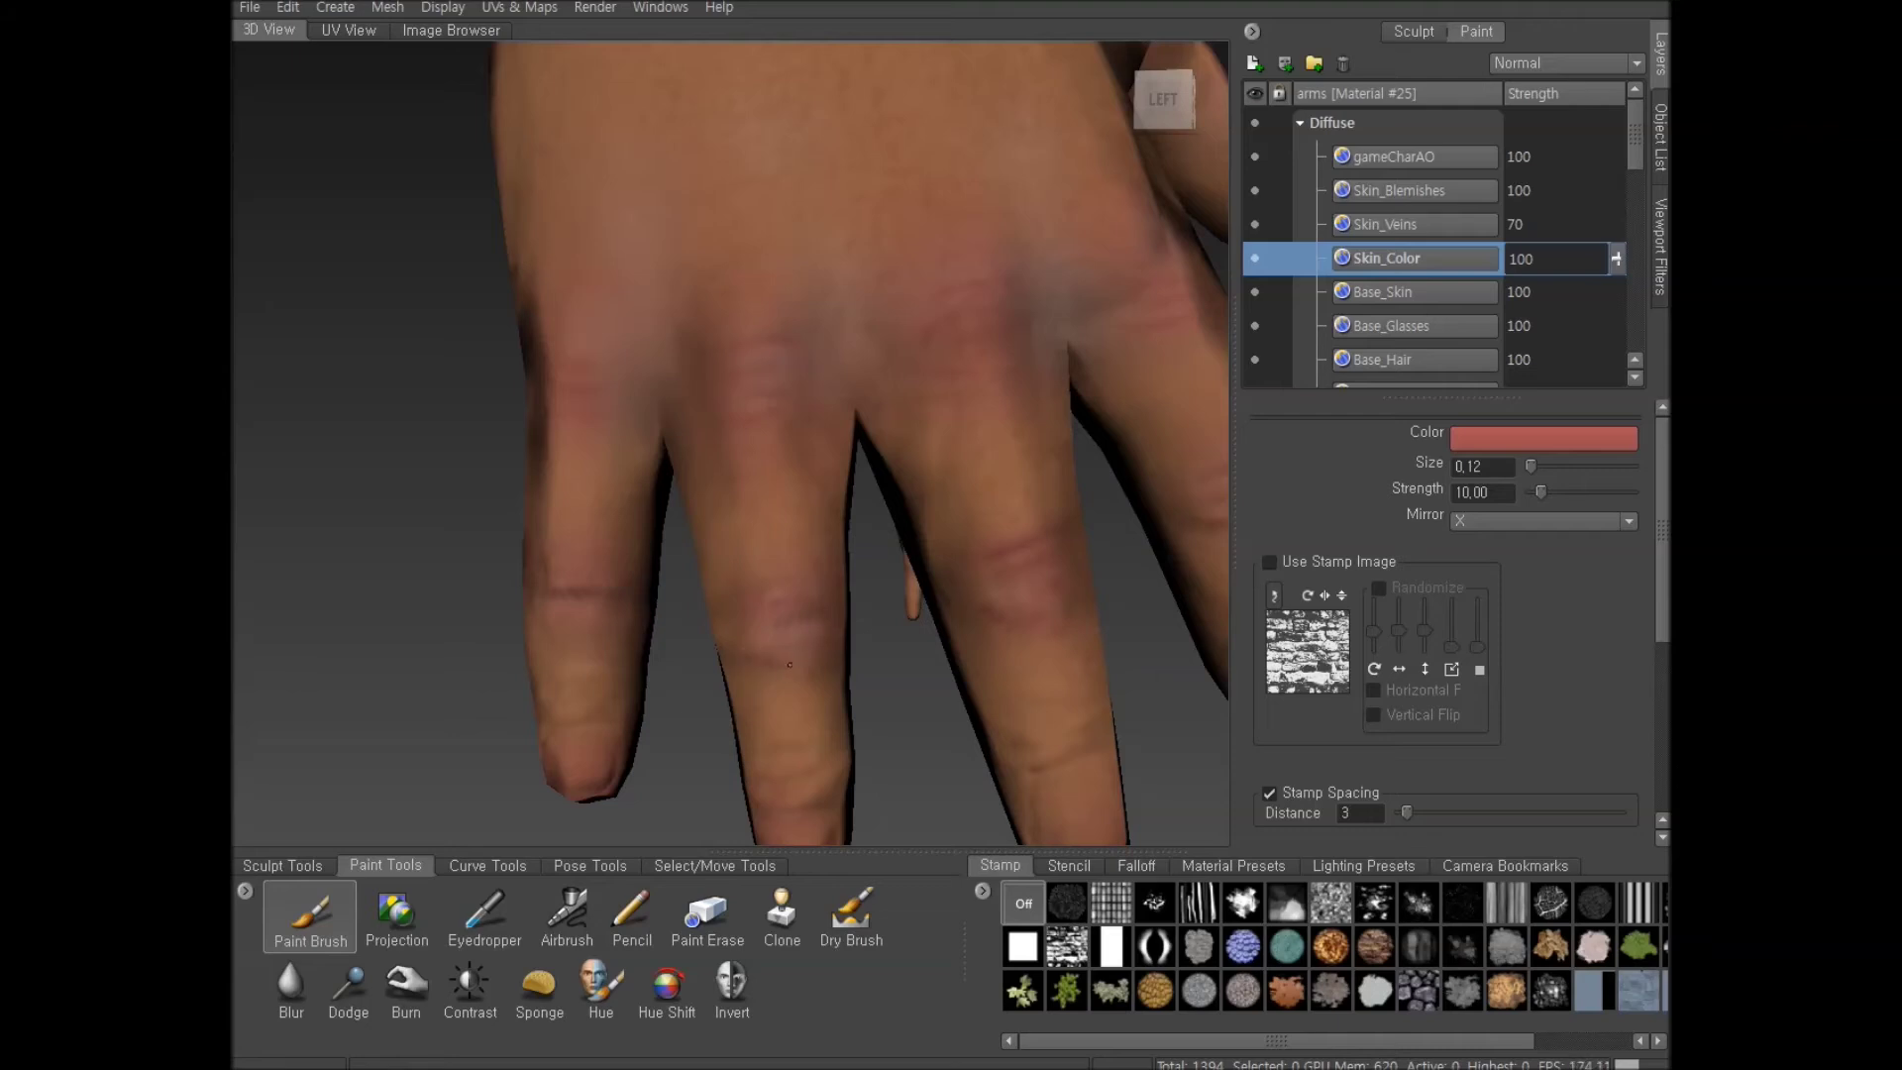
{"action": "left_click_drag", "start_coordinate": [840, 612], "coordinate": [1027, 524], "text": "alt"}
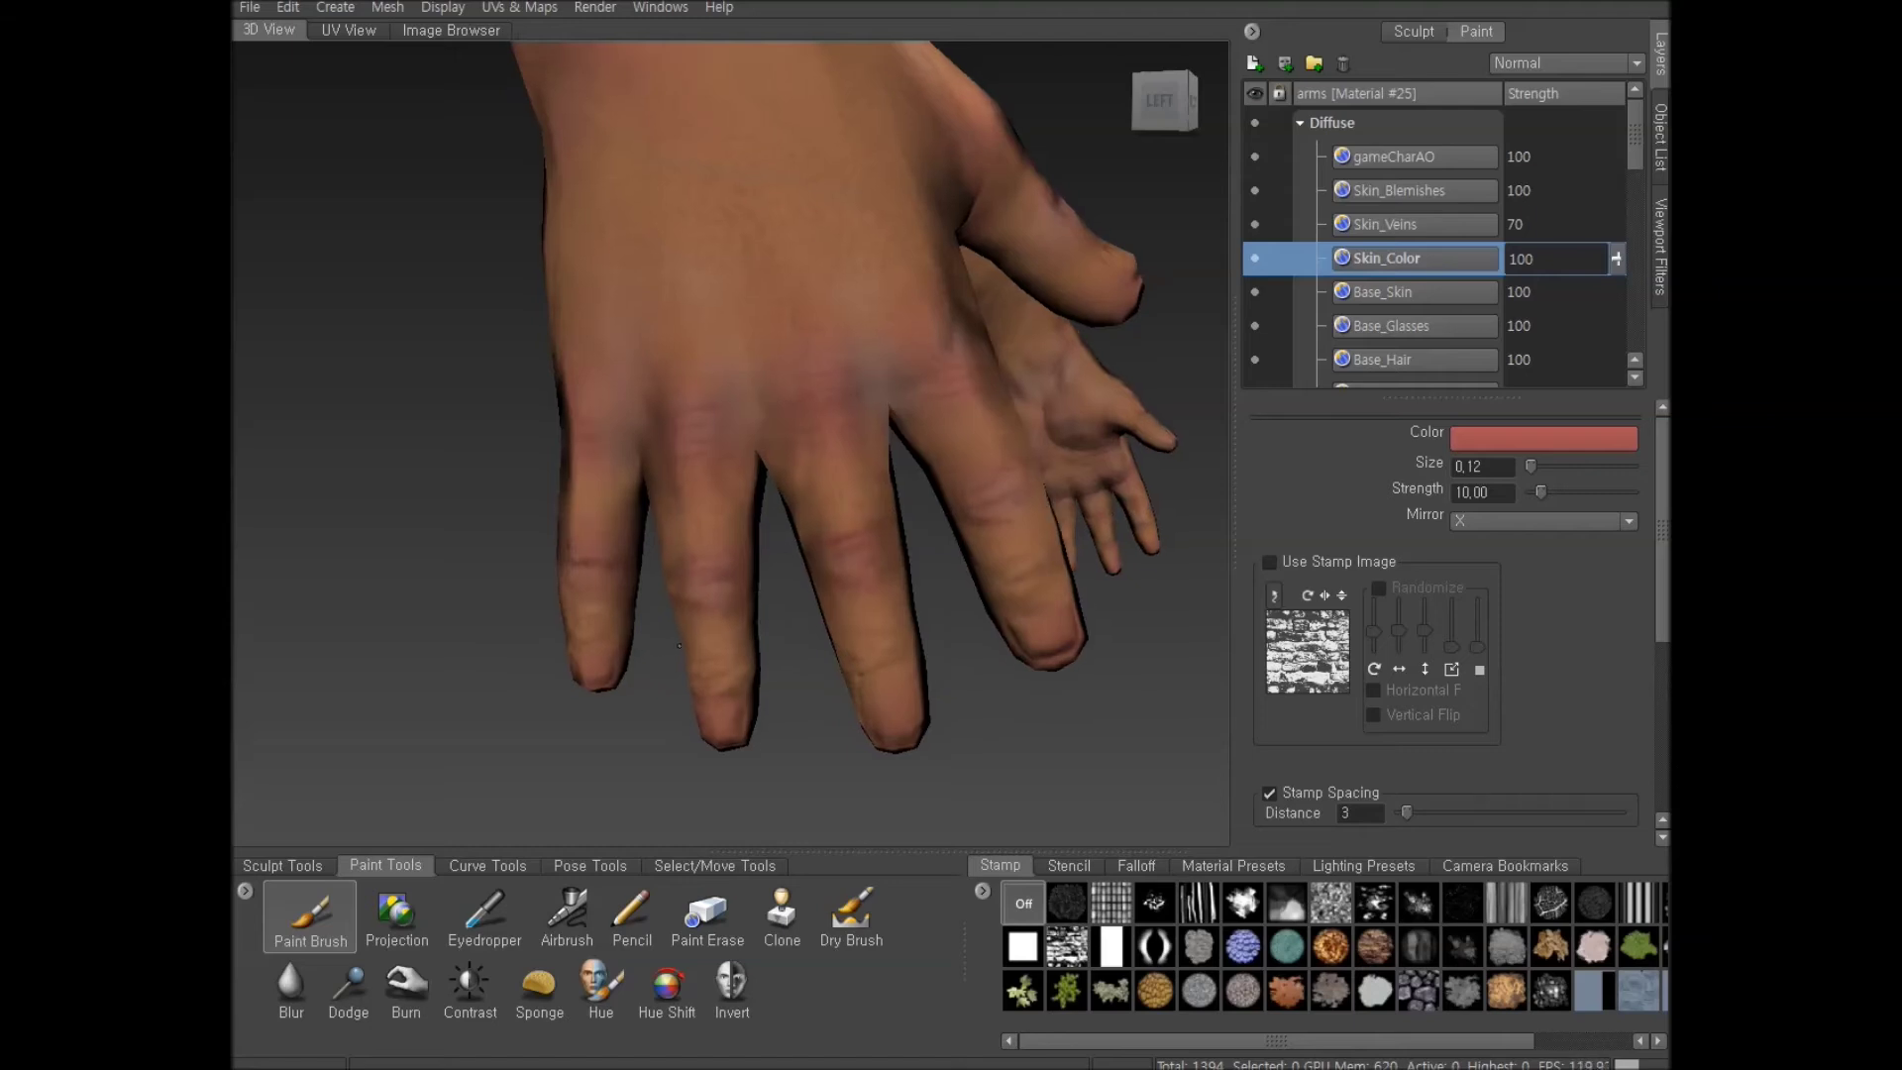
Brush fine red creases around the little finger's middle joint at brush size 0.12
{"action": "middle_click_drag", "start_coordinate": [679, 645], "coordinate": [1114, 634], "text": "alt"}
{"action": "left_click_drag", "start_coordinate": [808, 639], "coordinate": [1091, 551], "text": "alt"}
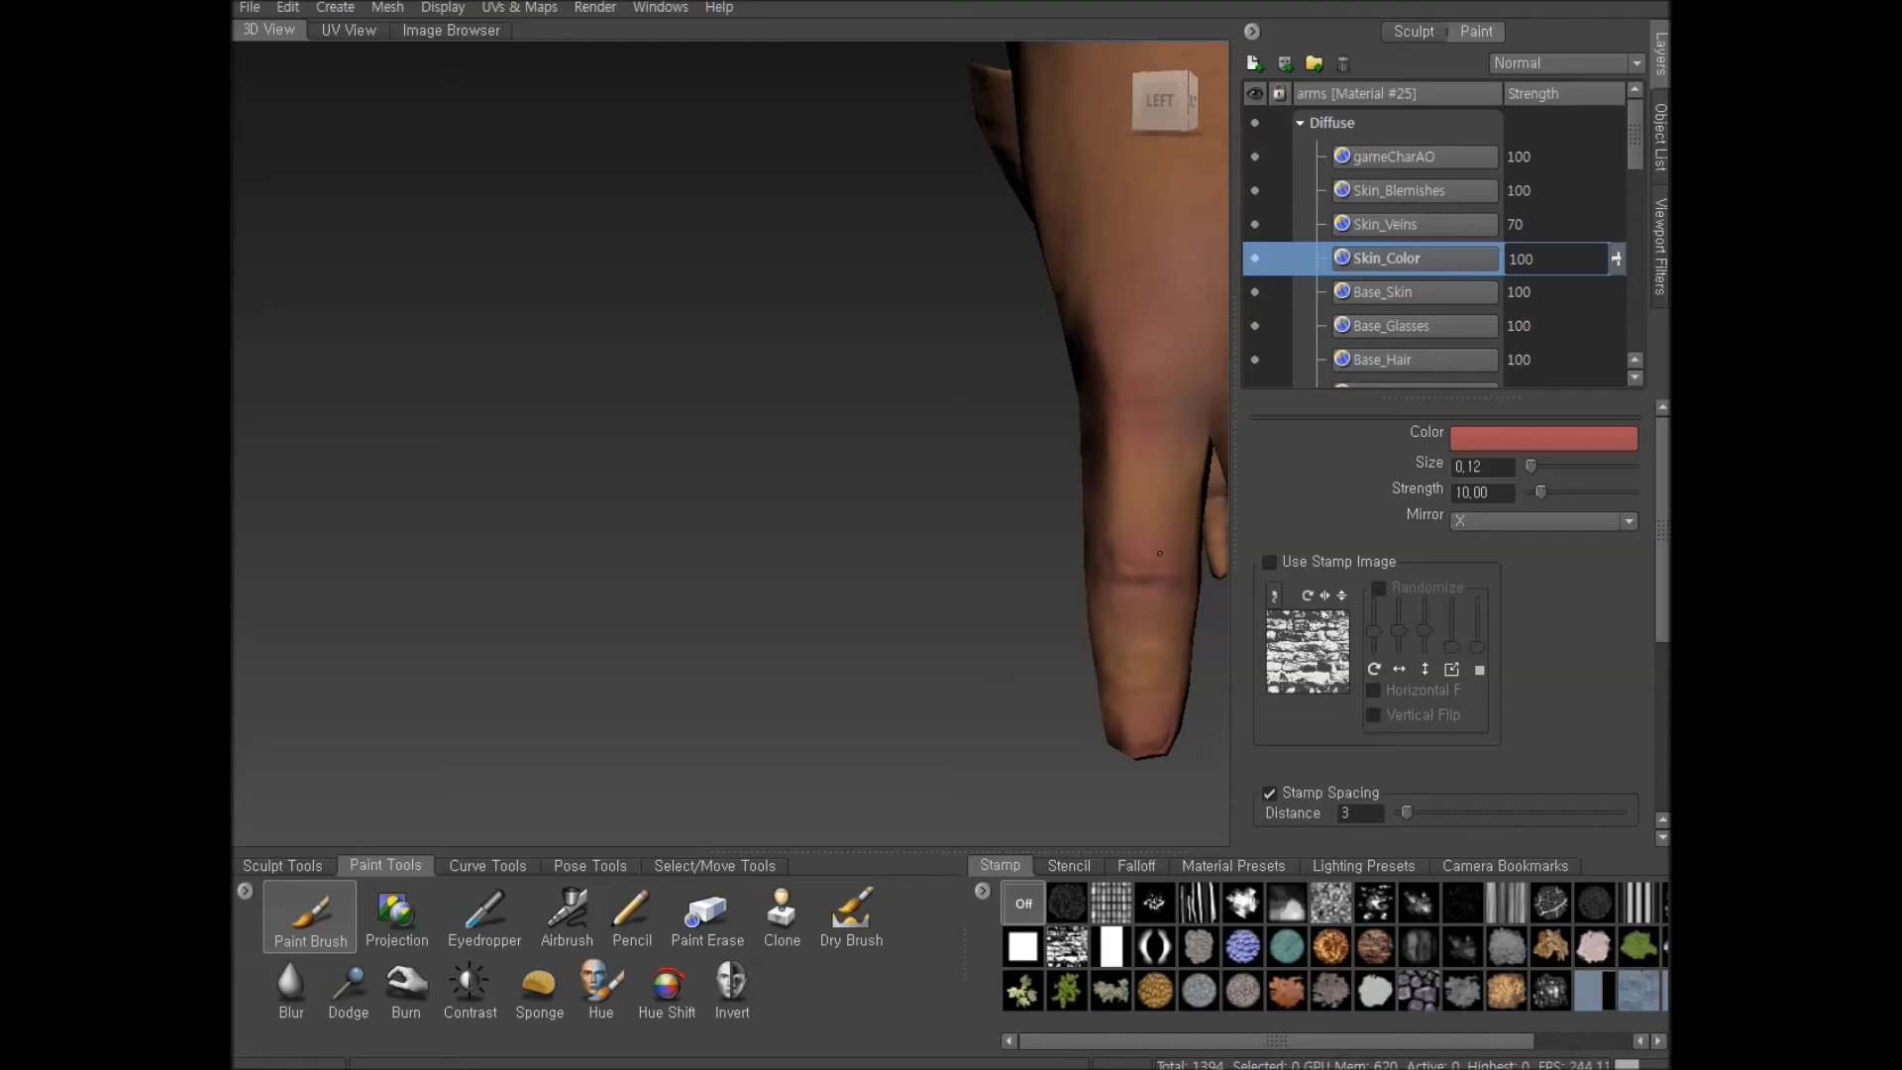
{"action": "left_click_drag", "start_coordinate": [1156, 610], "coordinate": [1056, 614], "text": "alt"}
{"action": "scroll", "coordinate": [1088, 601], "scroll_direction": "down", "scroll_amount": 5}
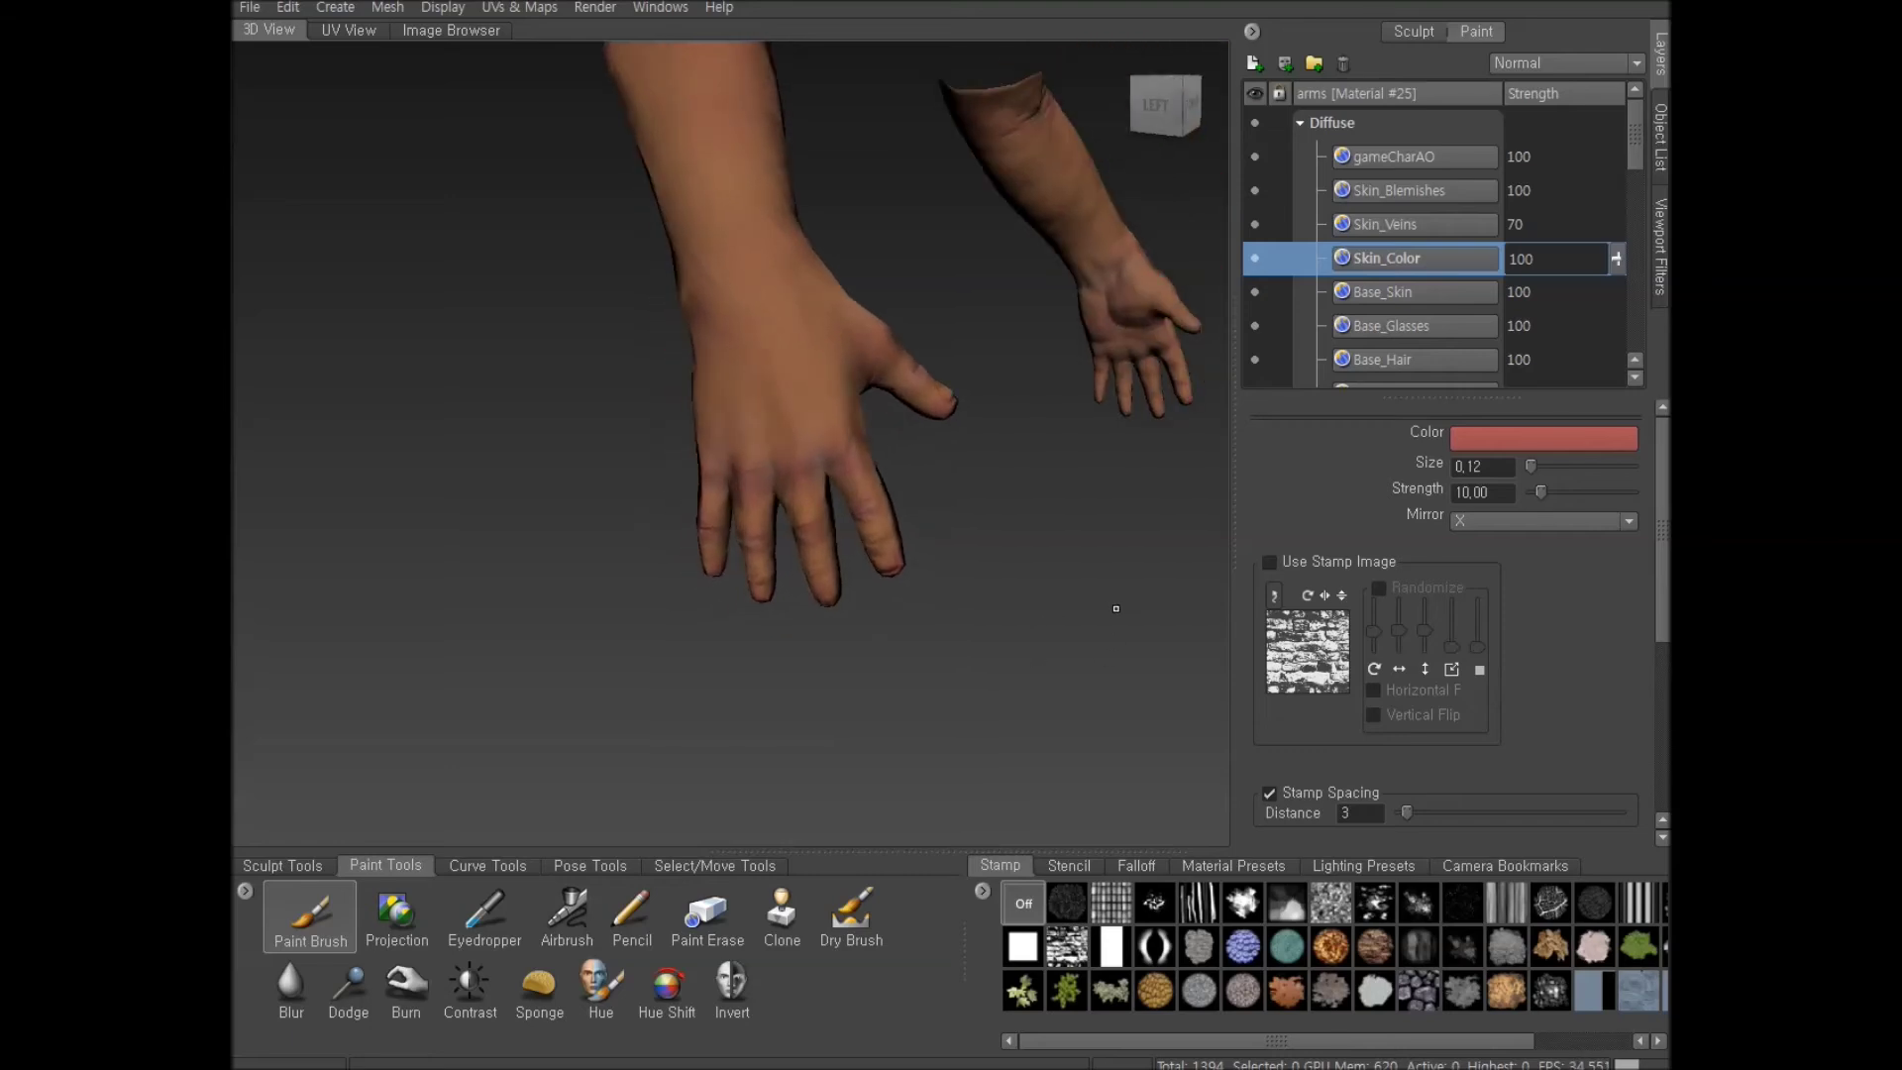
Brush fine red crease lines across the thumb's knuckle on the back of the hand at brush size 0.12
{"action": "left_click_drag", "start_coordinate": [1060, 371], "coordinate": [990, 484], "text": "alt"}
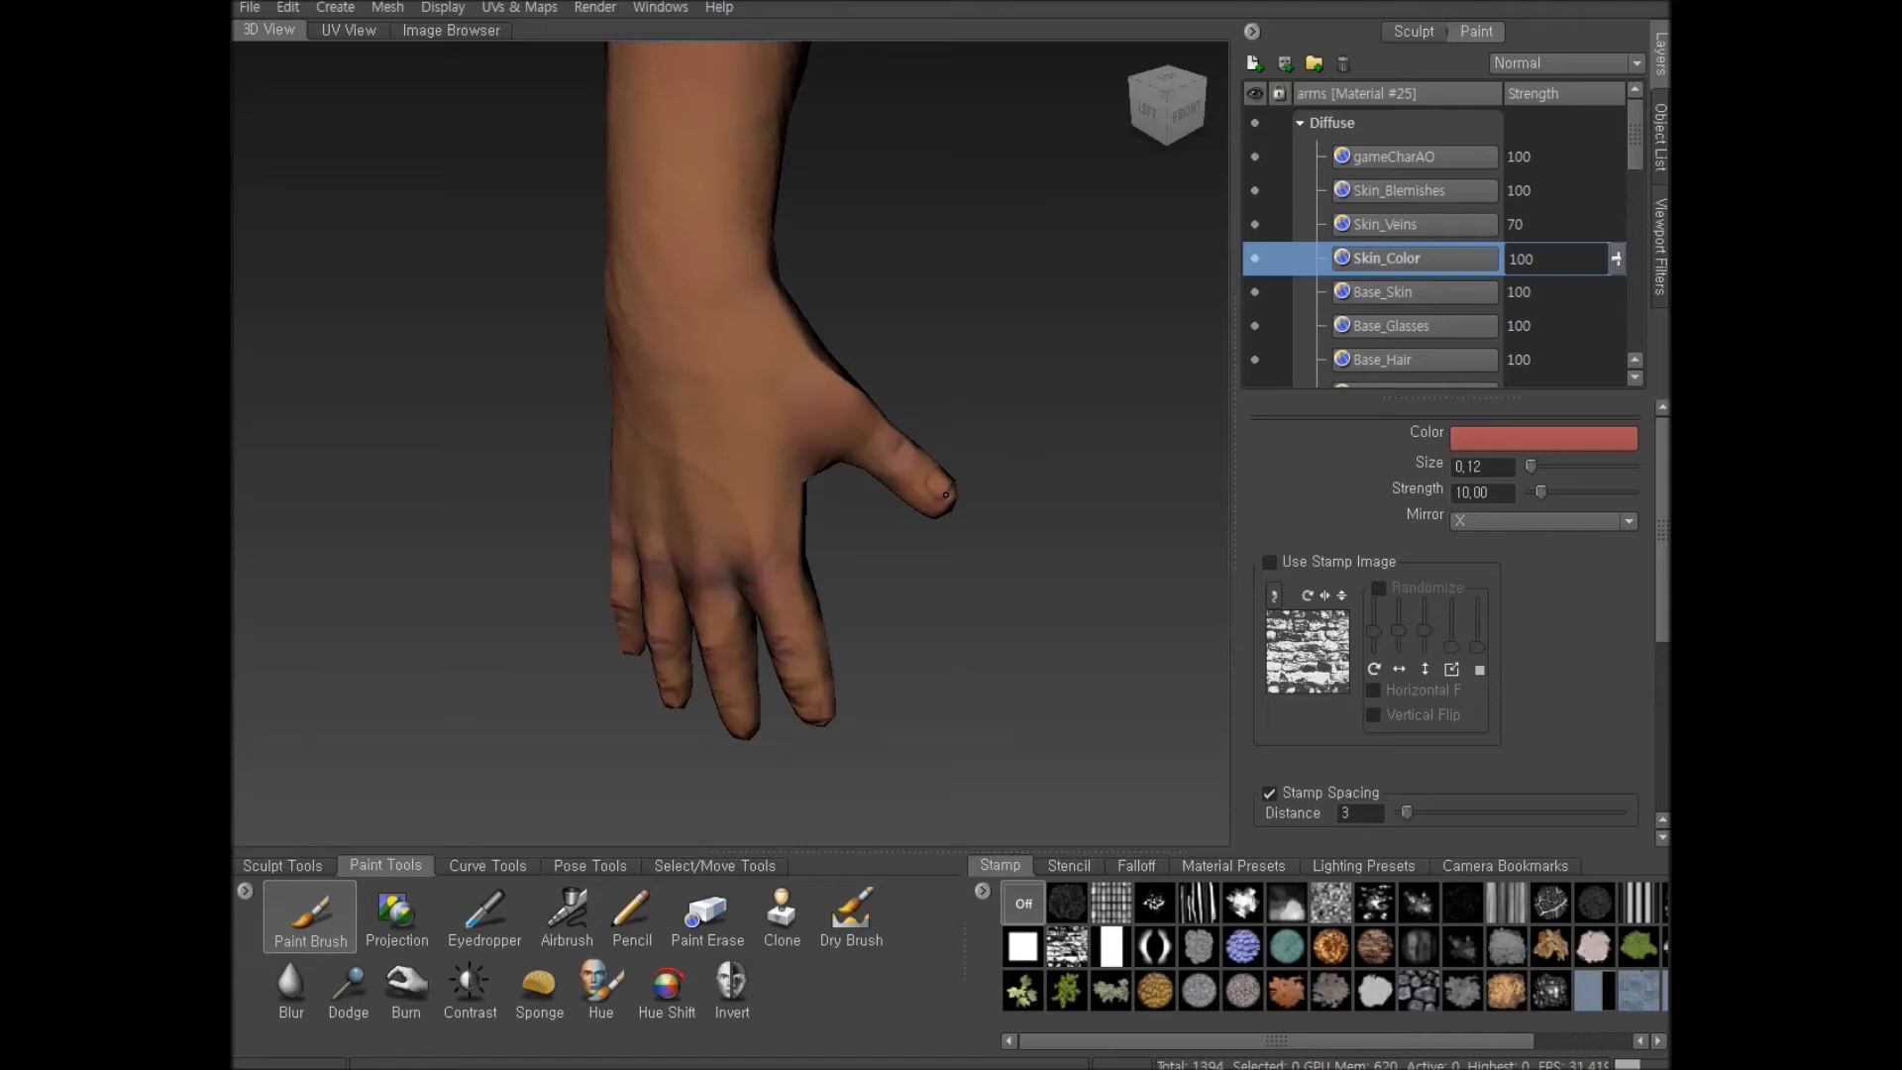
{"action": "scroll", "coordinate": [947, 493], "scroll_direction": "up", "scroll_amount": 3}
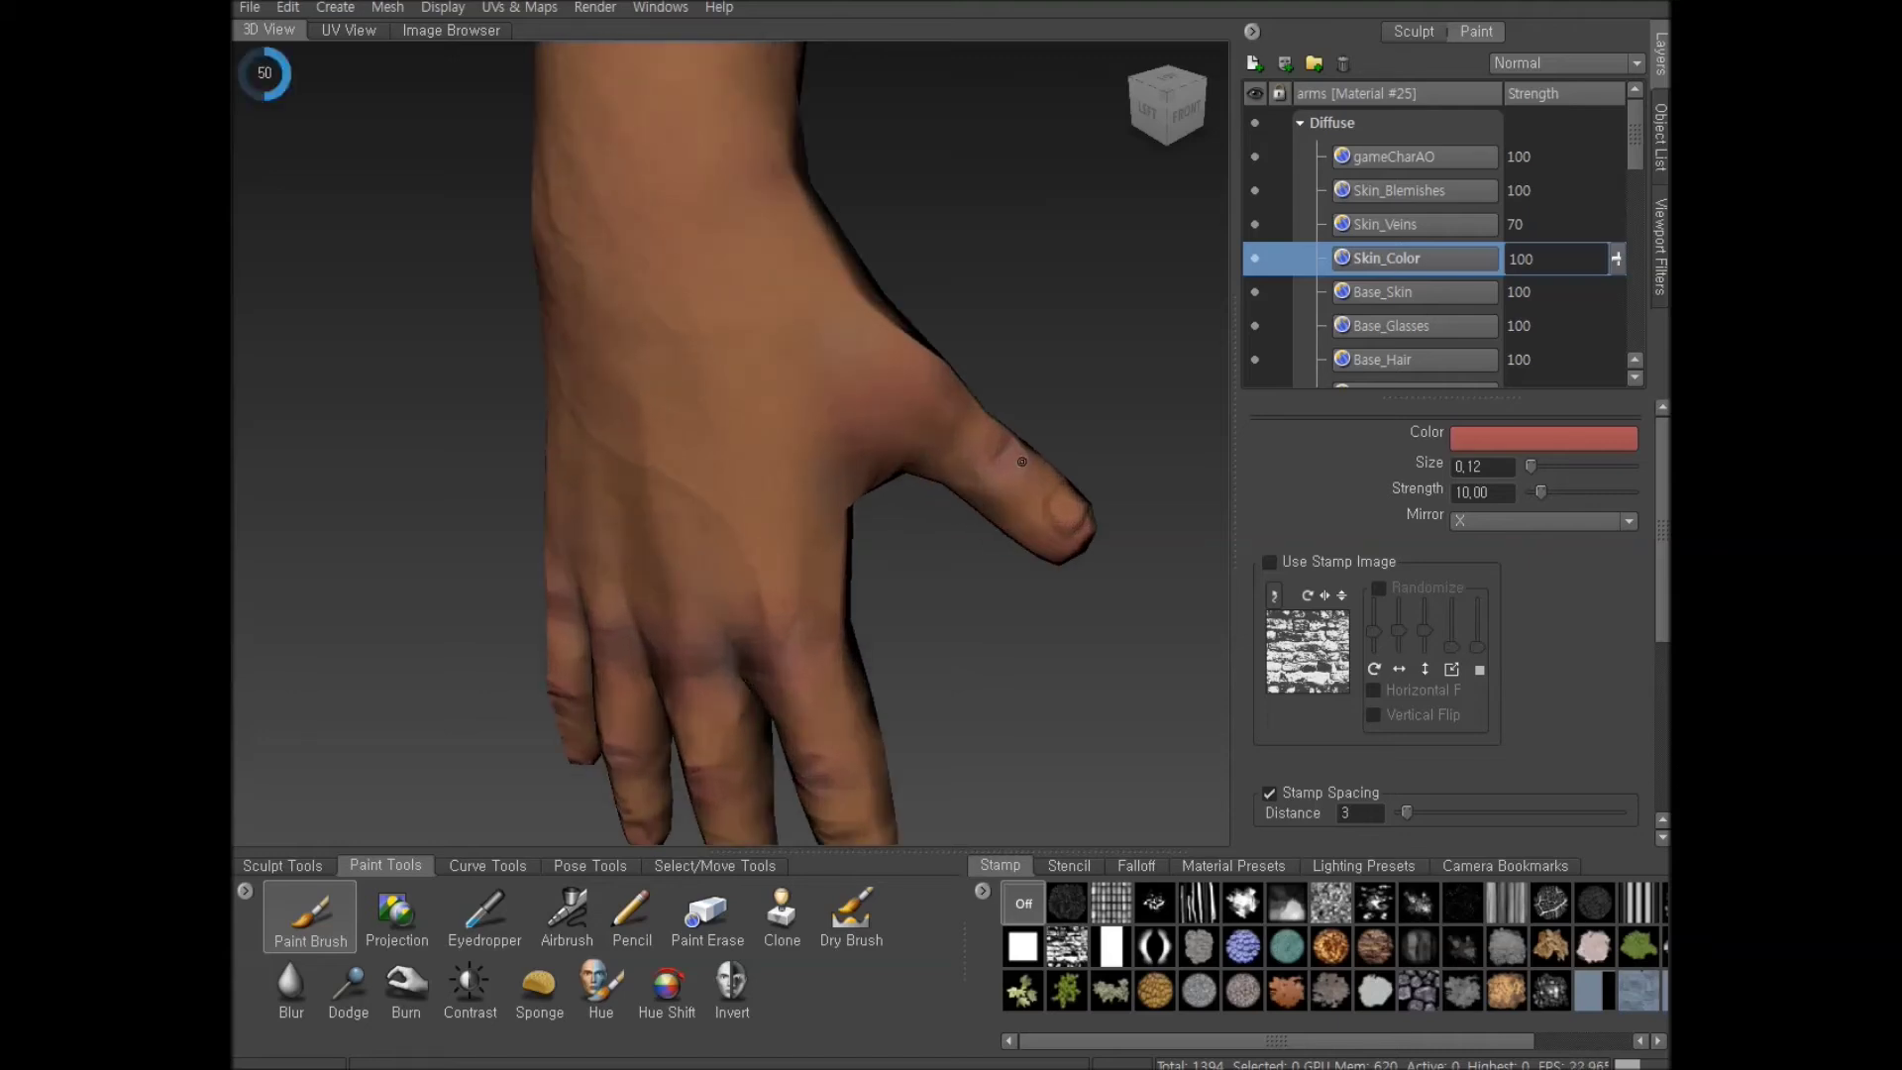
{"action": "scroll", "coordinate": [966, 569], "scroll_direction": "up", "scroll_amount": 3}
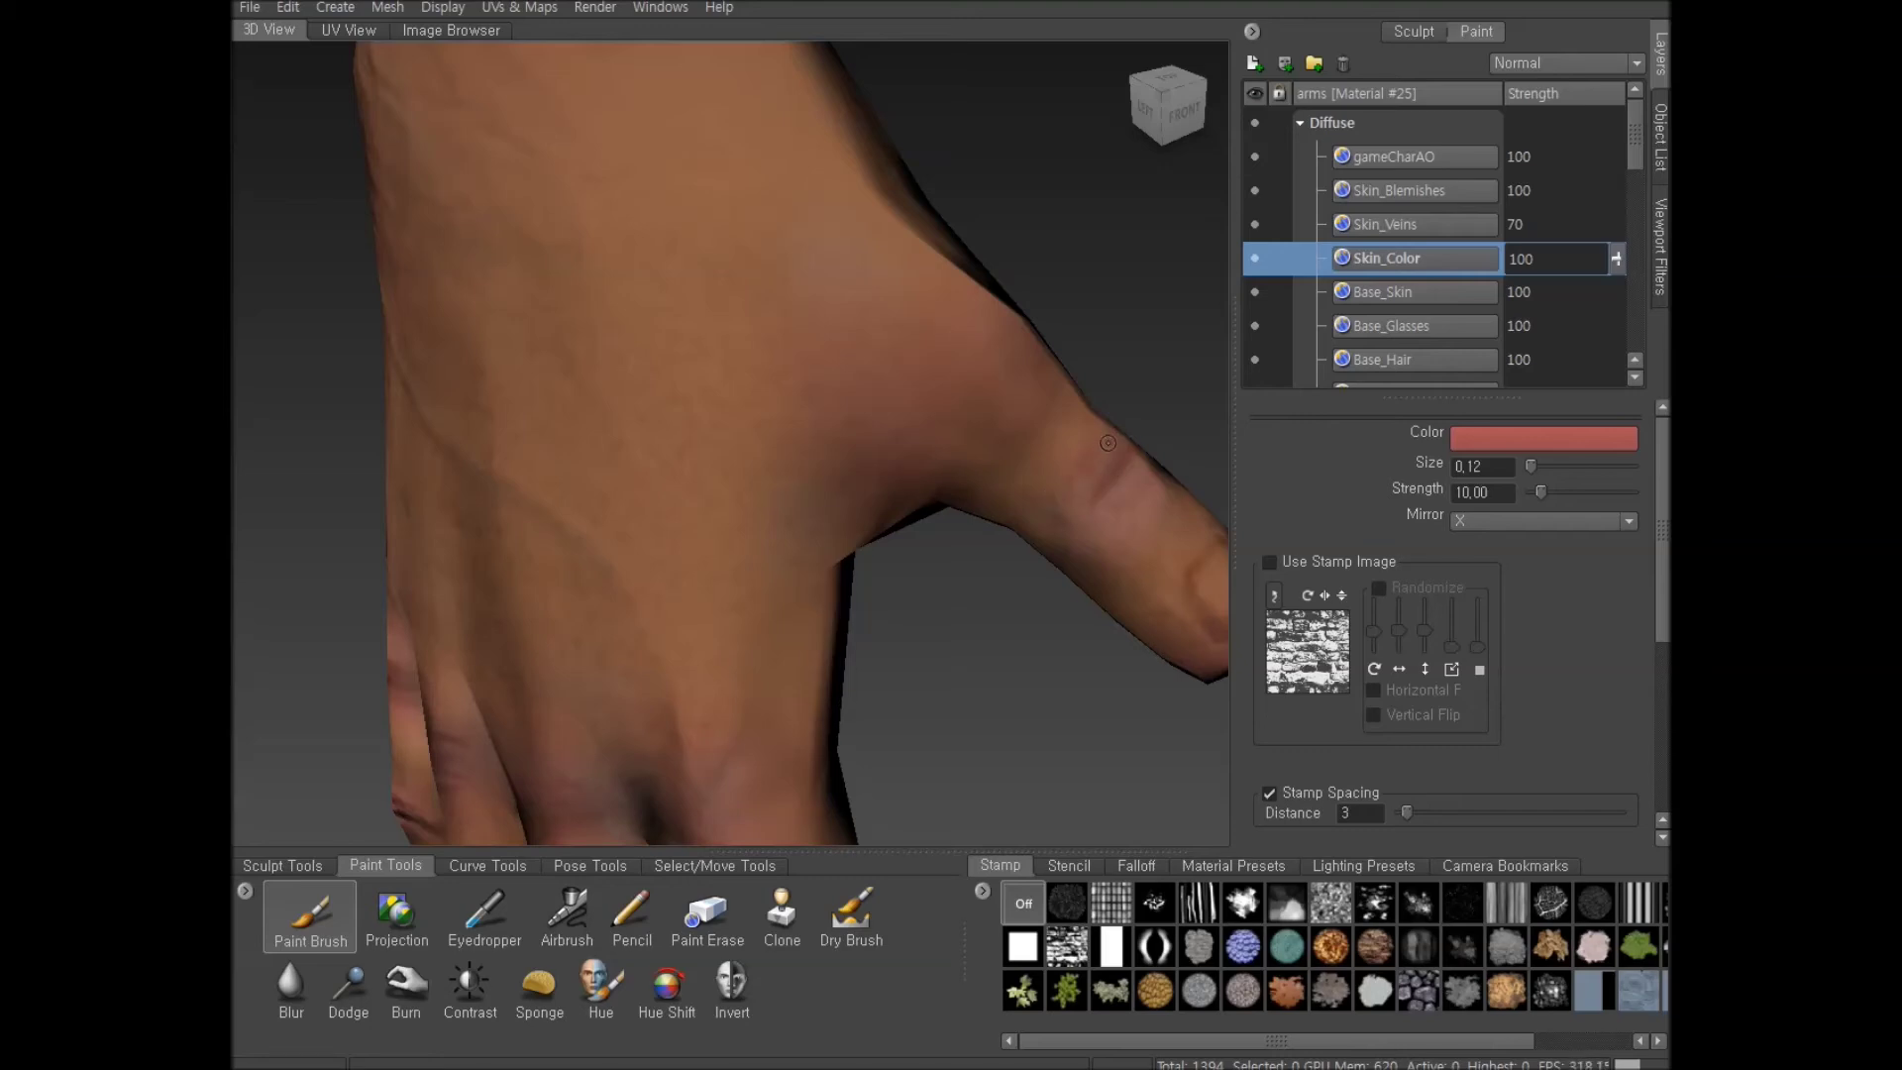
{"action": "mouse_move", "coordinate": [1108, 445]}
{"action": "left_mouse_down", "text": "alt"}
{"action": "mouse_move", "coordinate": [1045, 500]}
{"action": "mouse_move", "coordinate": [731, 663]}
{"action": "left_mouse_up", "text": "alt"}
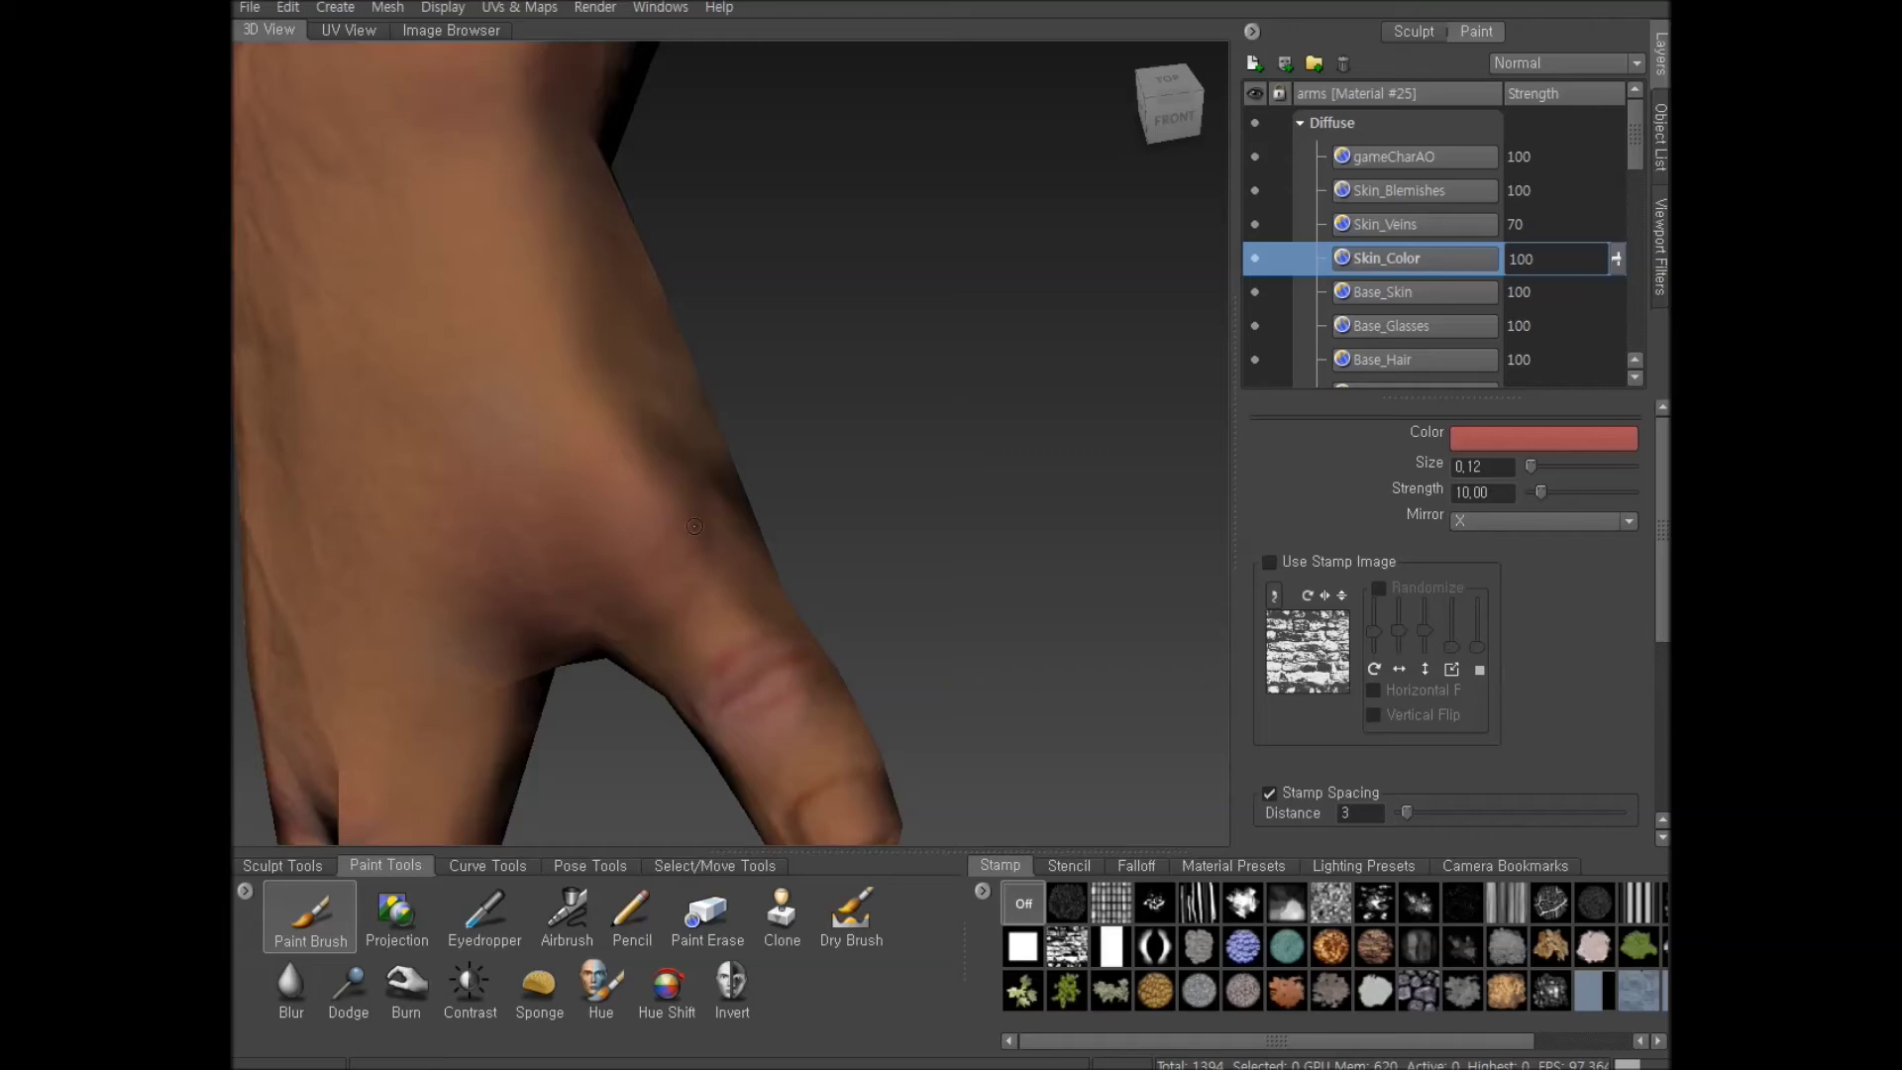
{"action": "left_click_drag", "start_coordinate": [733, 601], "coordinate": [846, 472], "text": "alt"}
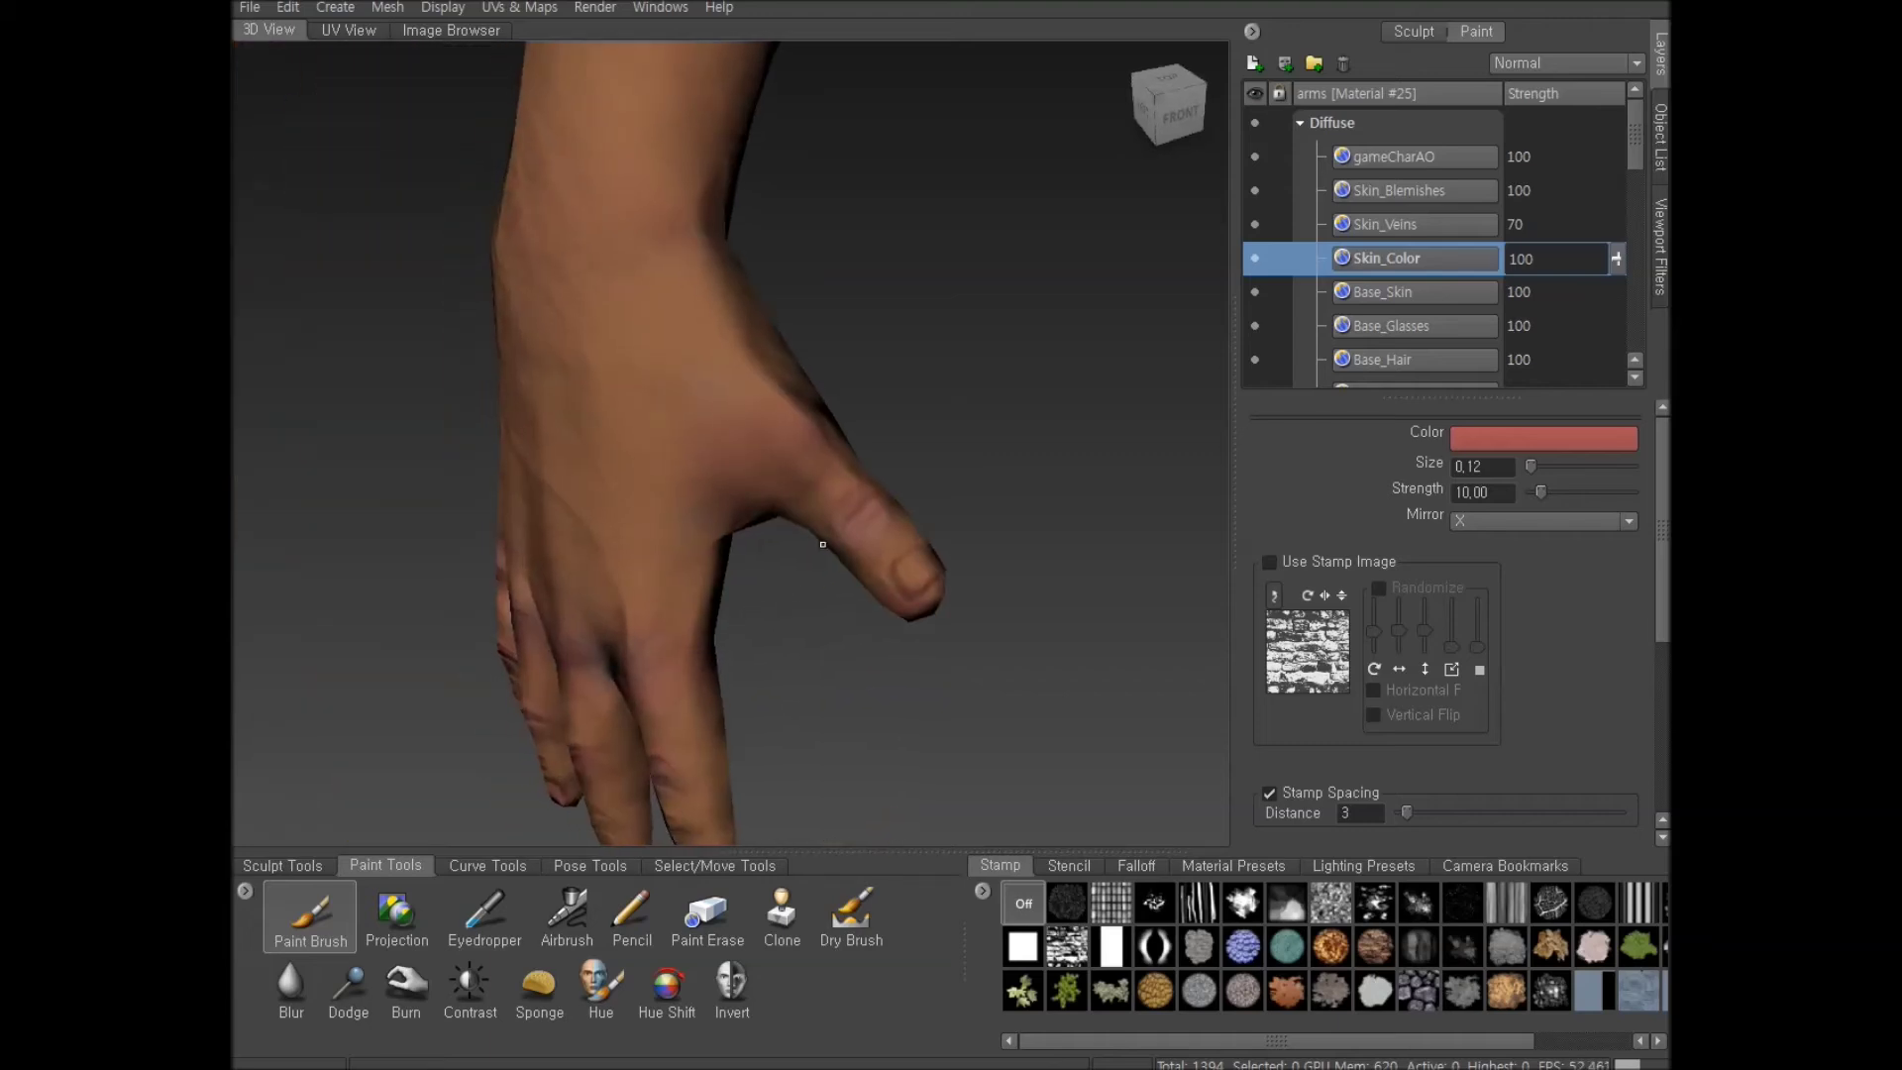
{"action": "left_click_drag", "start_coordinate": [835, 463], "coordinate": [666, 618], "text": "alt"}
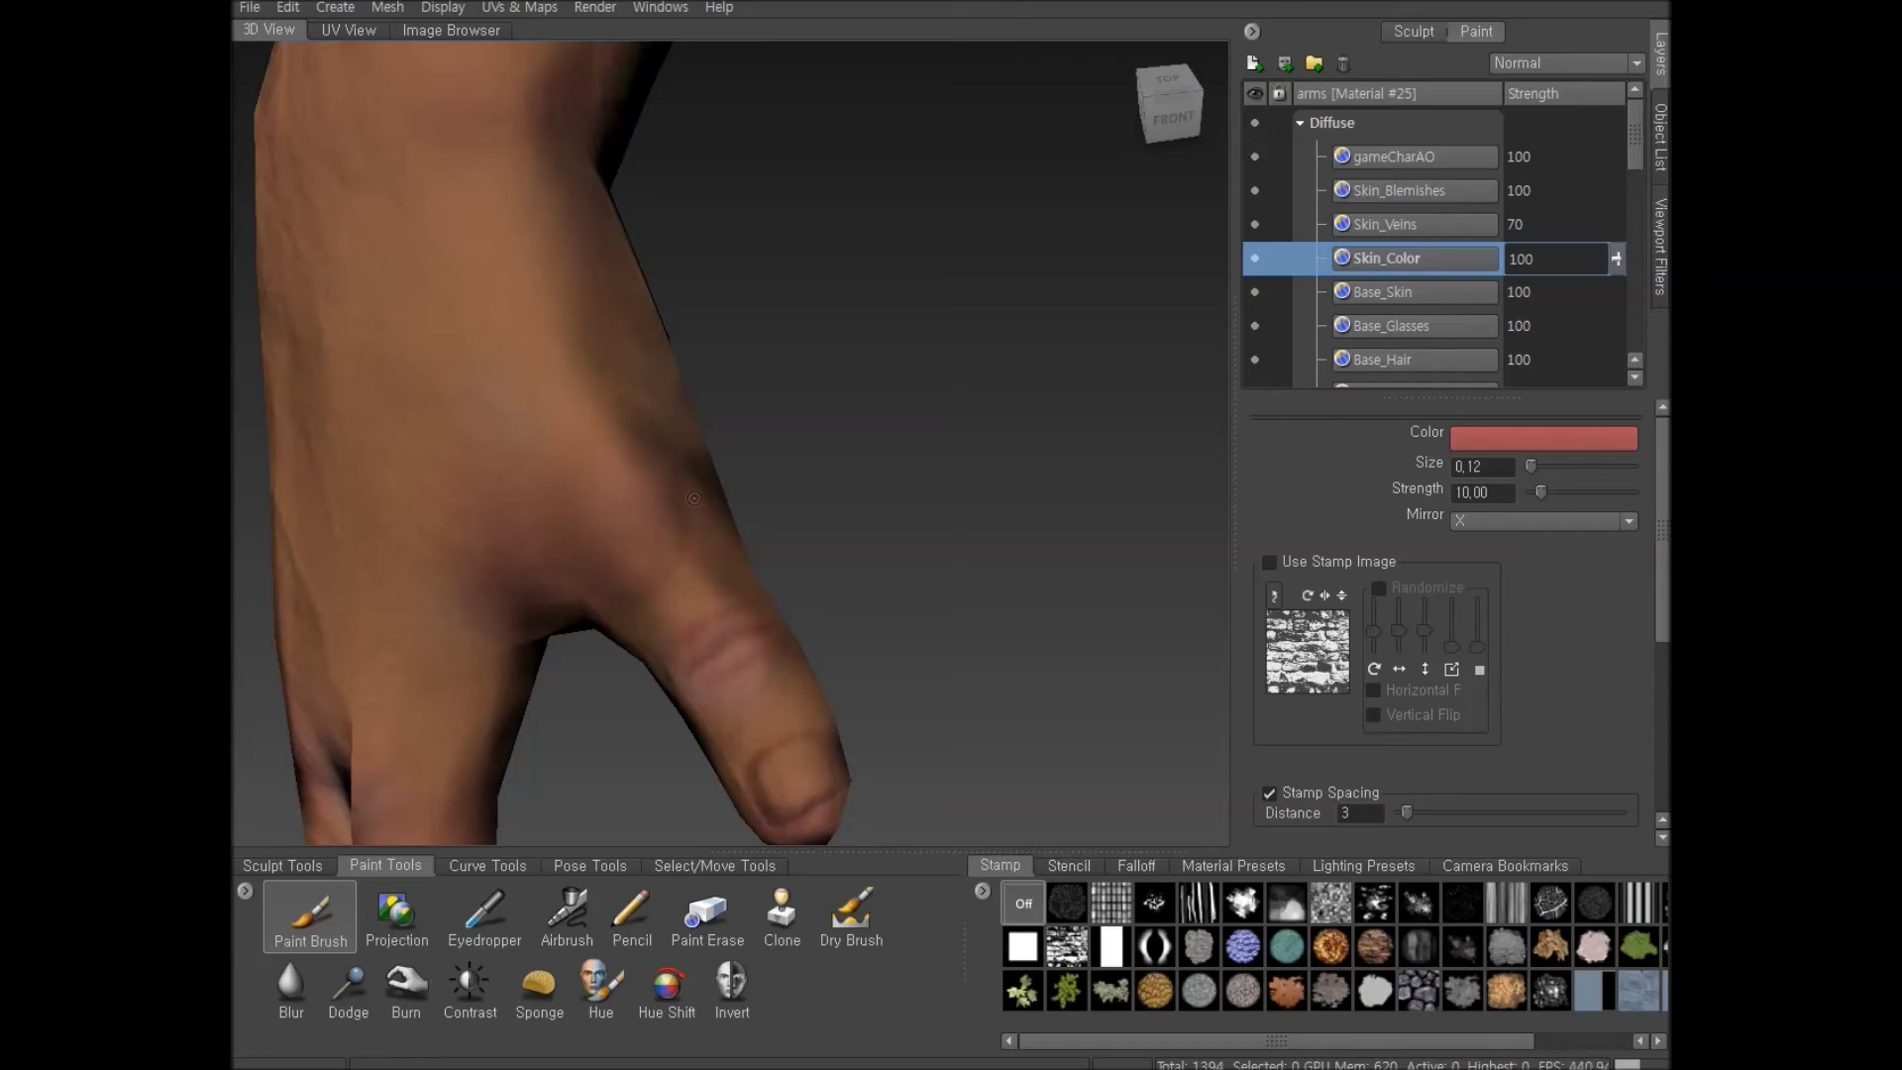
{"action": "scroll", "coordinate": [696, 545], "scroll_direction": "down", "scroll_amount": 3}
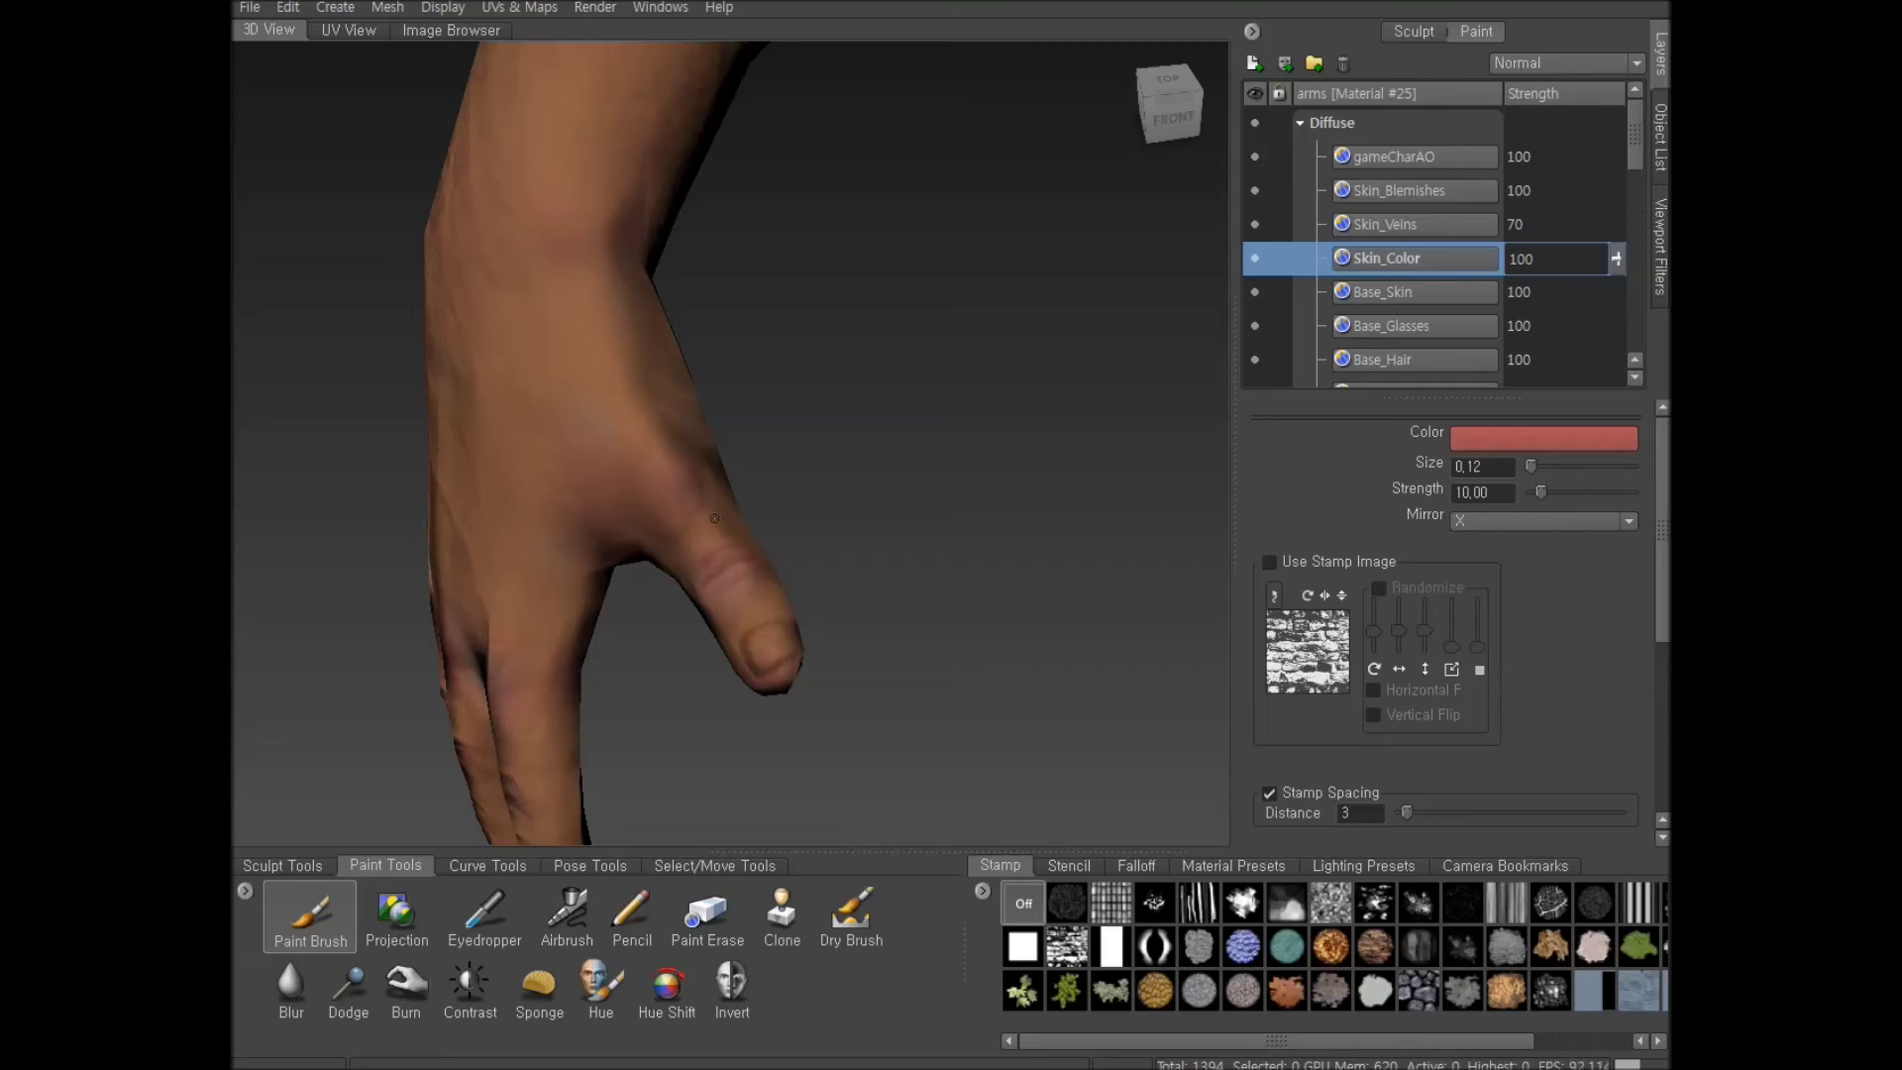
Brush thin red creases into the end joints of the index and middle fingers at brush size 0.12
{"action": "left_click_drag", "start_coordinate": [762, 611], "coordinate": [935, 578], "text": "alt"}
{"action": "scroll", "coordinate": [833, 591], "scroll_direction": "down", "scroll_amount": 3}
{"action": "scroll", "coordinate": [957, 574], "scroll_direction": "down", "scroll_amount": 3}
{"action": "scroll", "coordinate": [932, 565], "scroll_direction": "up", "scroll_amount": 3}
{"action": "scroll", "coordinate": [919, 517], "scroll_direction": "up", "scroll_amount": 5}
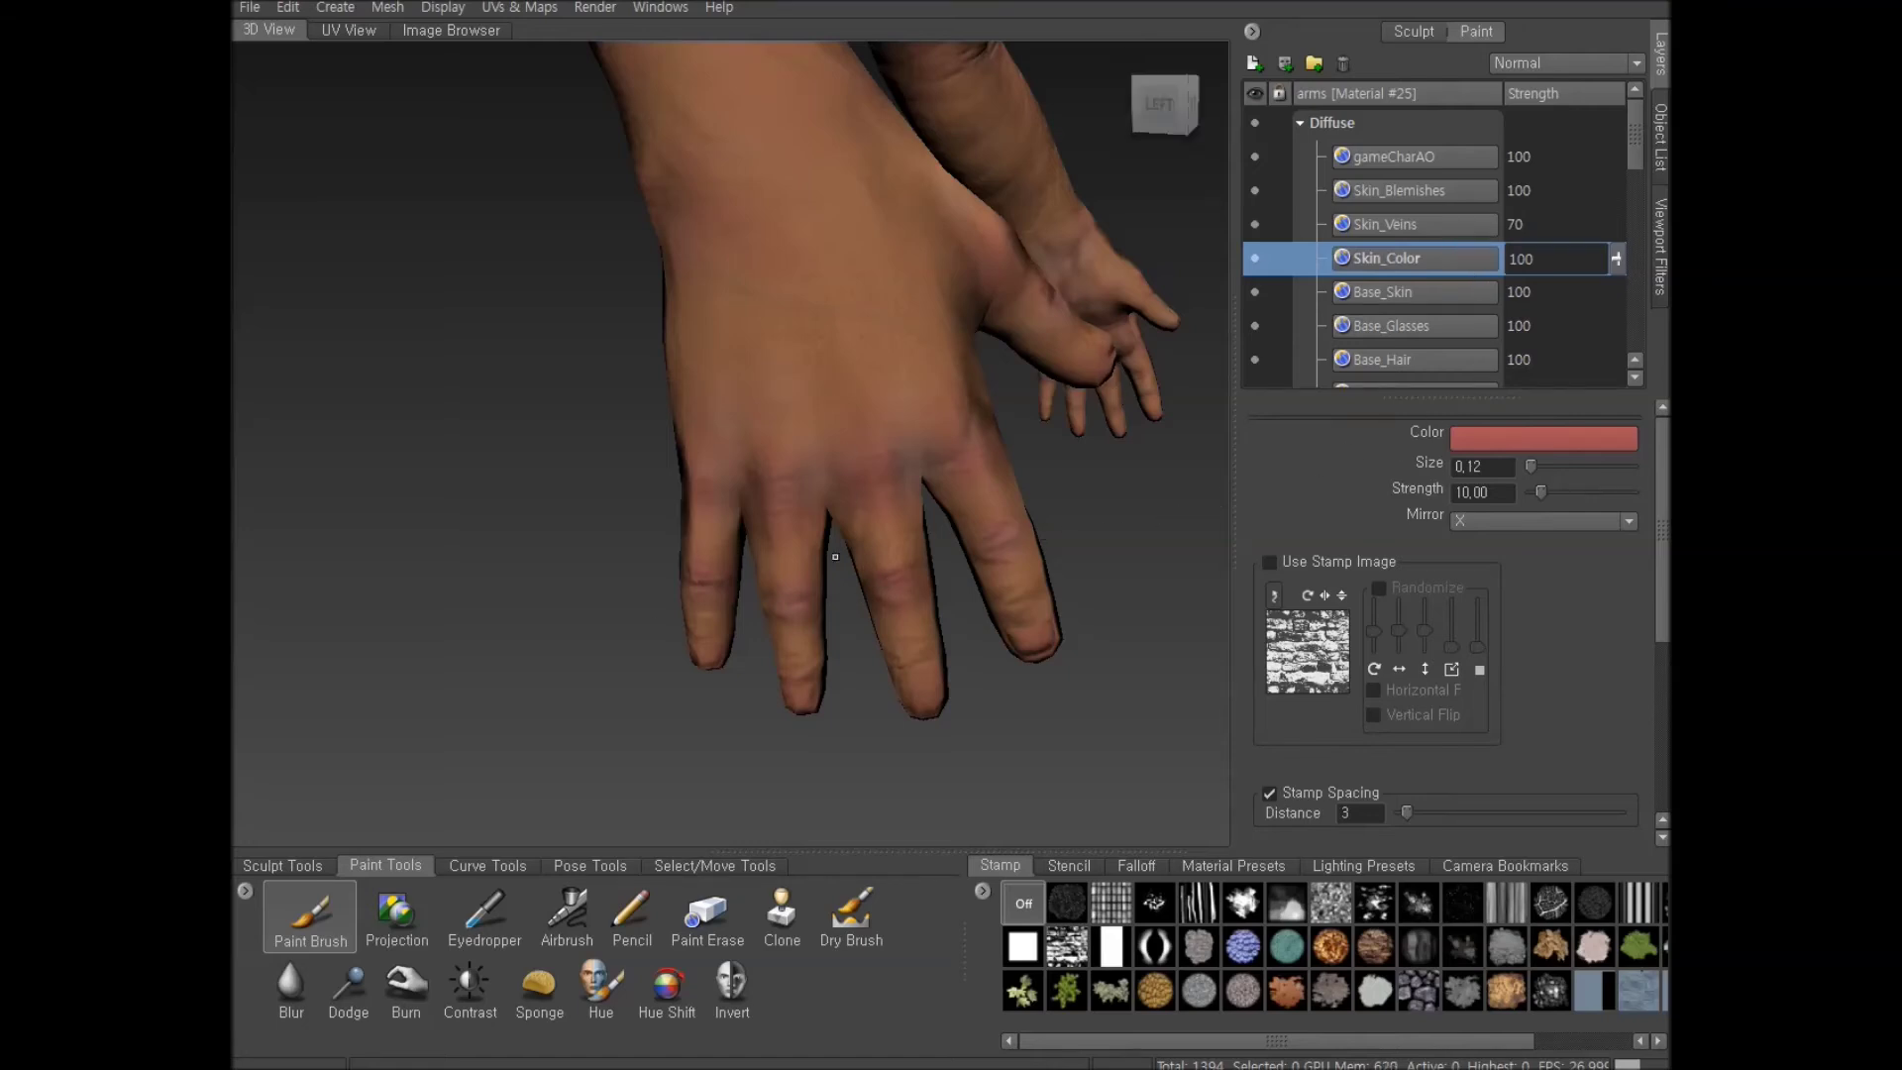
{"action": "scroll", "coordinate": [934, 552], "scroll_direction": "up", "scroll_amount": 3}
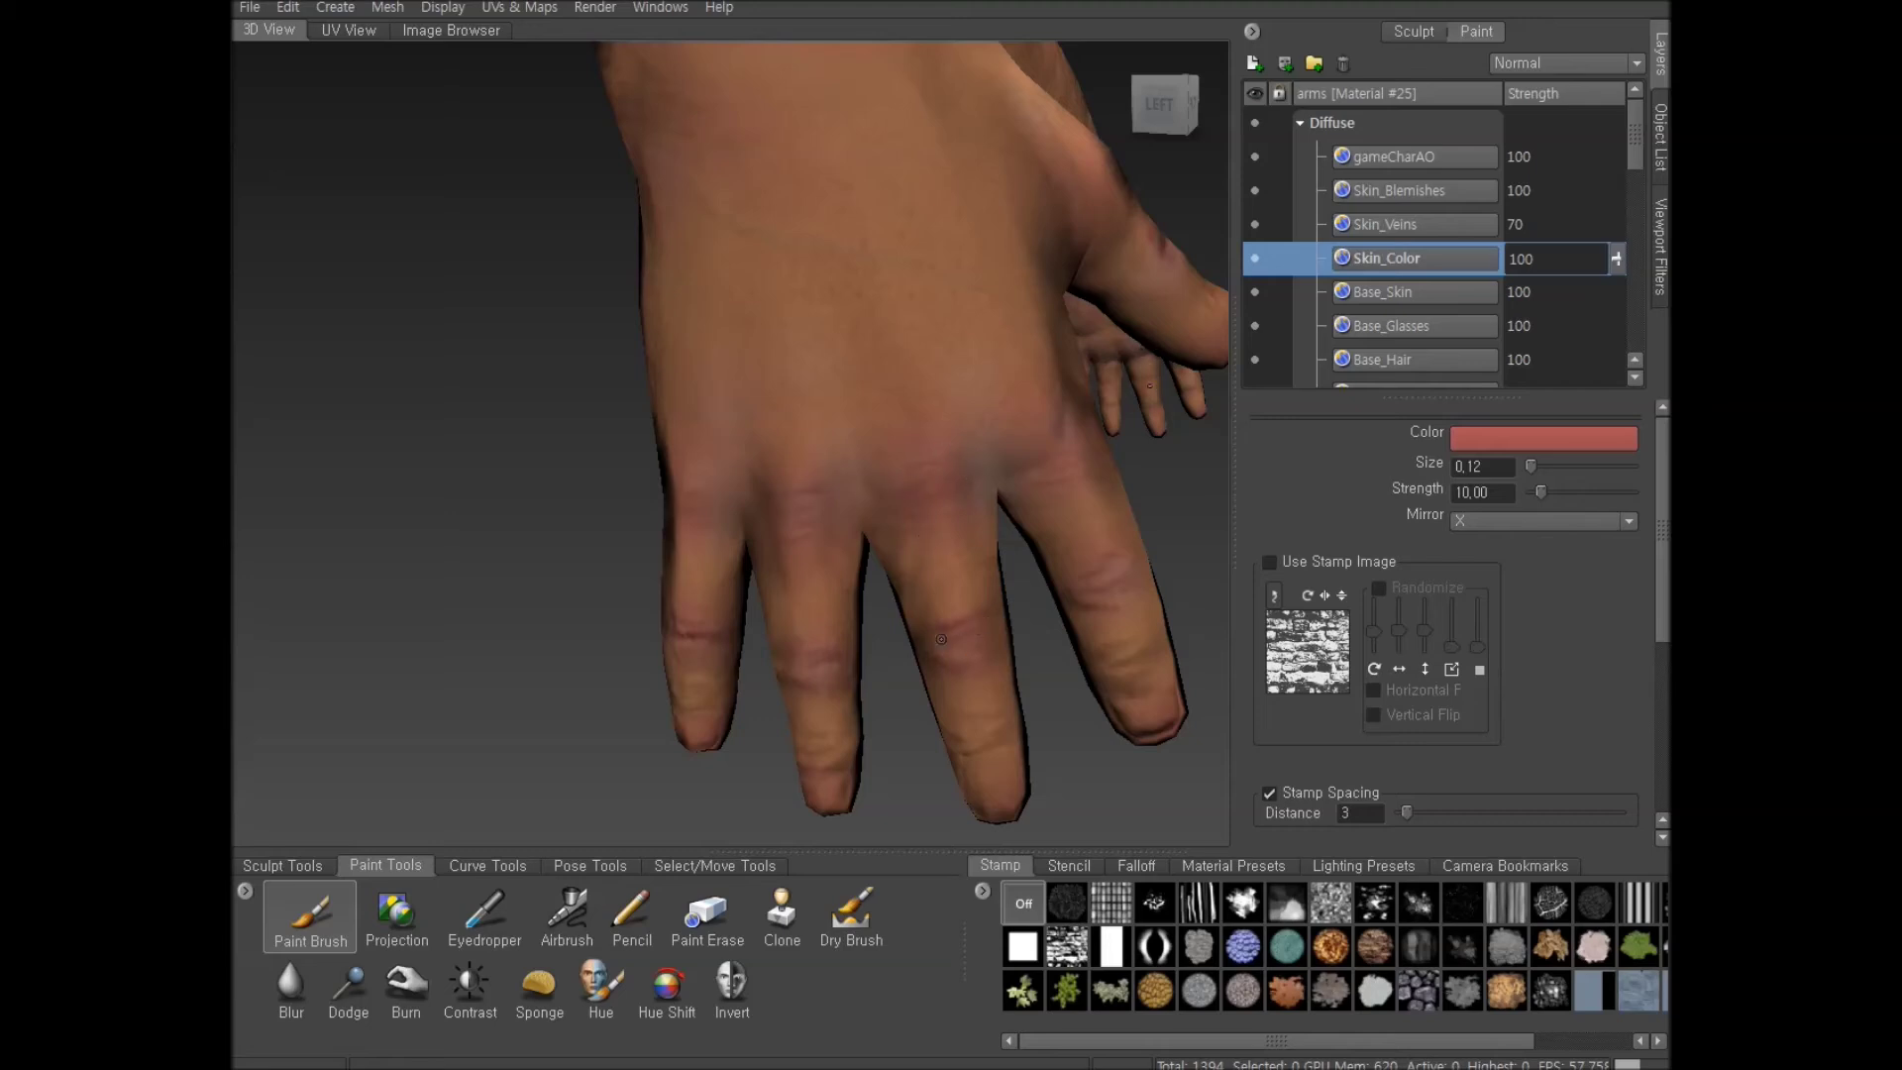
{"action": "right_click_drag", "start_coordinate": [995, 662], "coordinate": [1070, 674], "text": "alt"}
{"action": "middle_click_drag", "start_coordinate": [1070, 669], "coordinate": [857, 461], "text": "alt"}
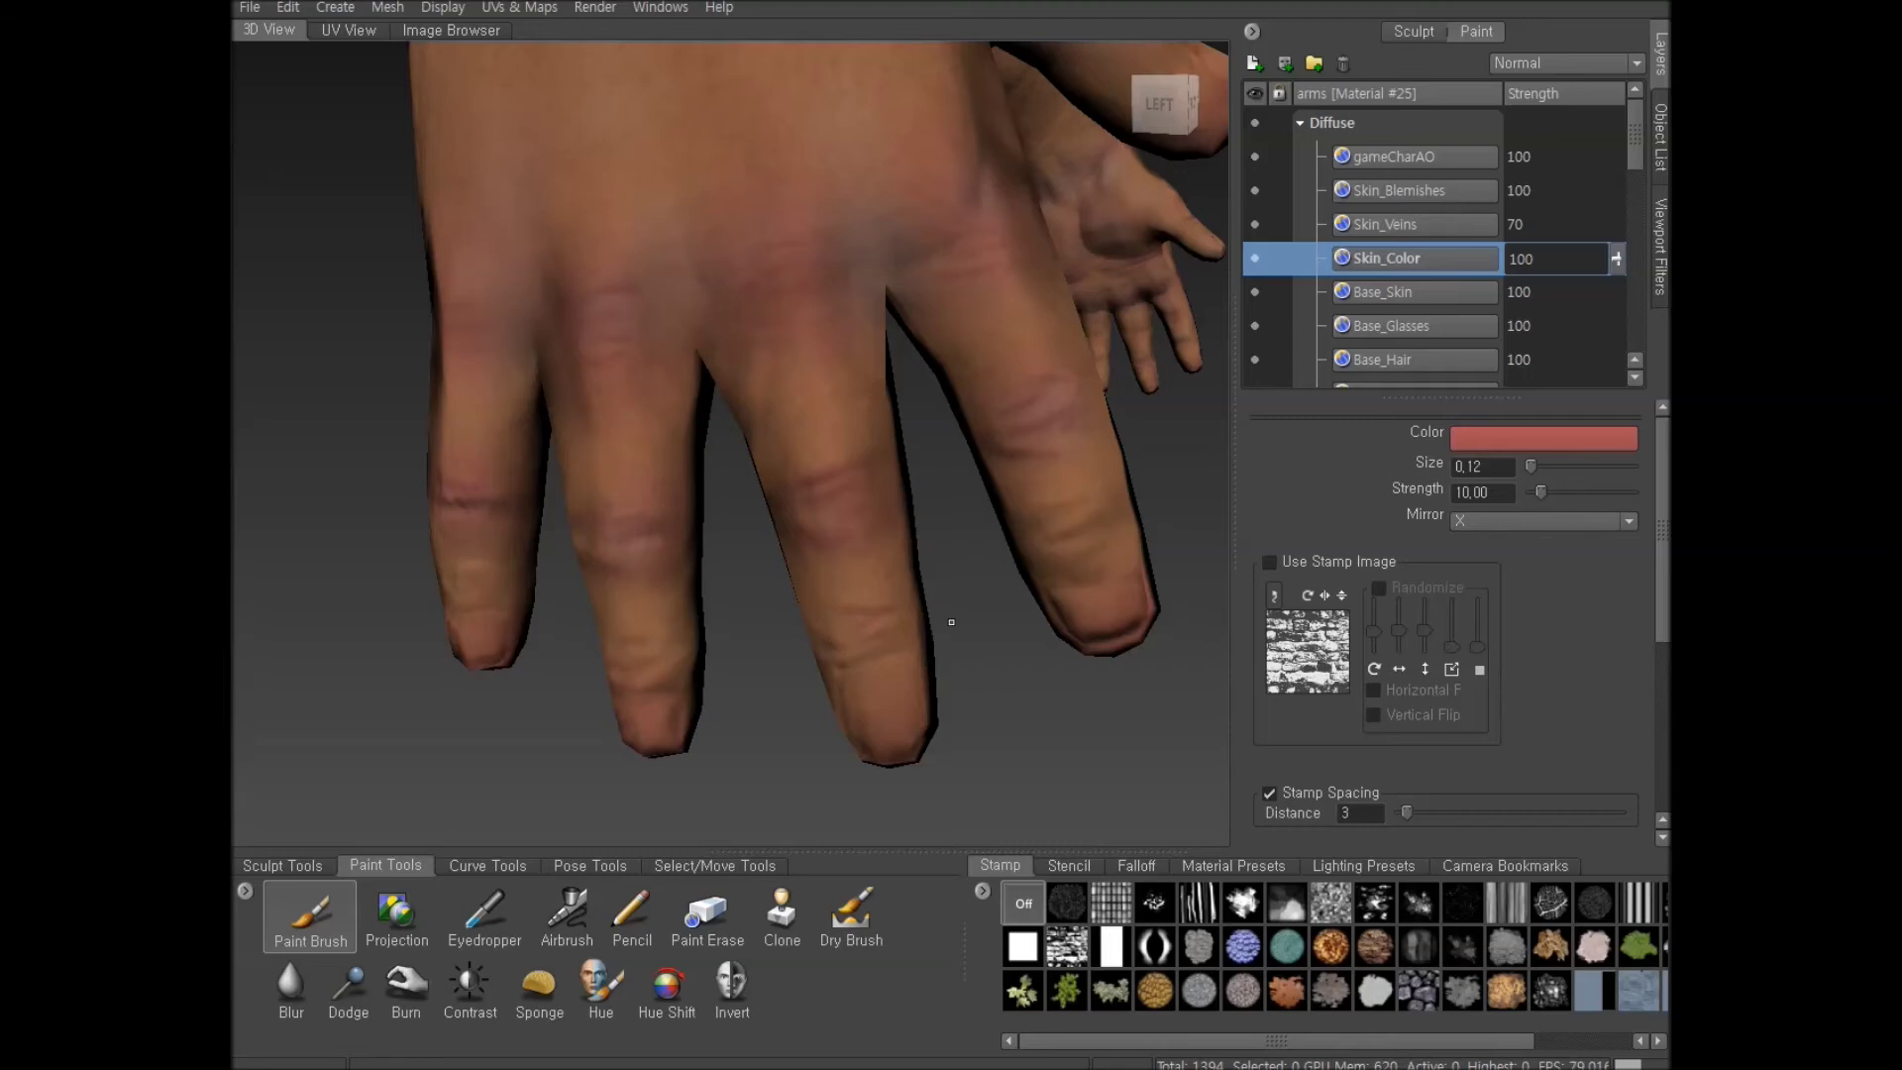
{"action": "left_click_drag", "start_coordinate": [1155, 499], "coordinate": [1049, 535], "text": "alt"}
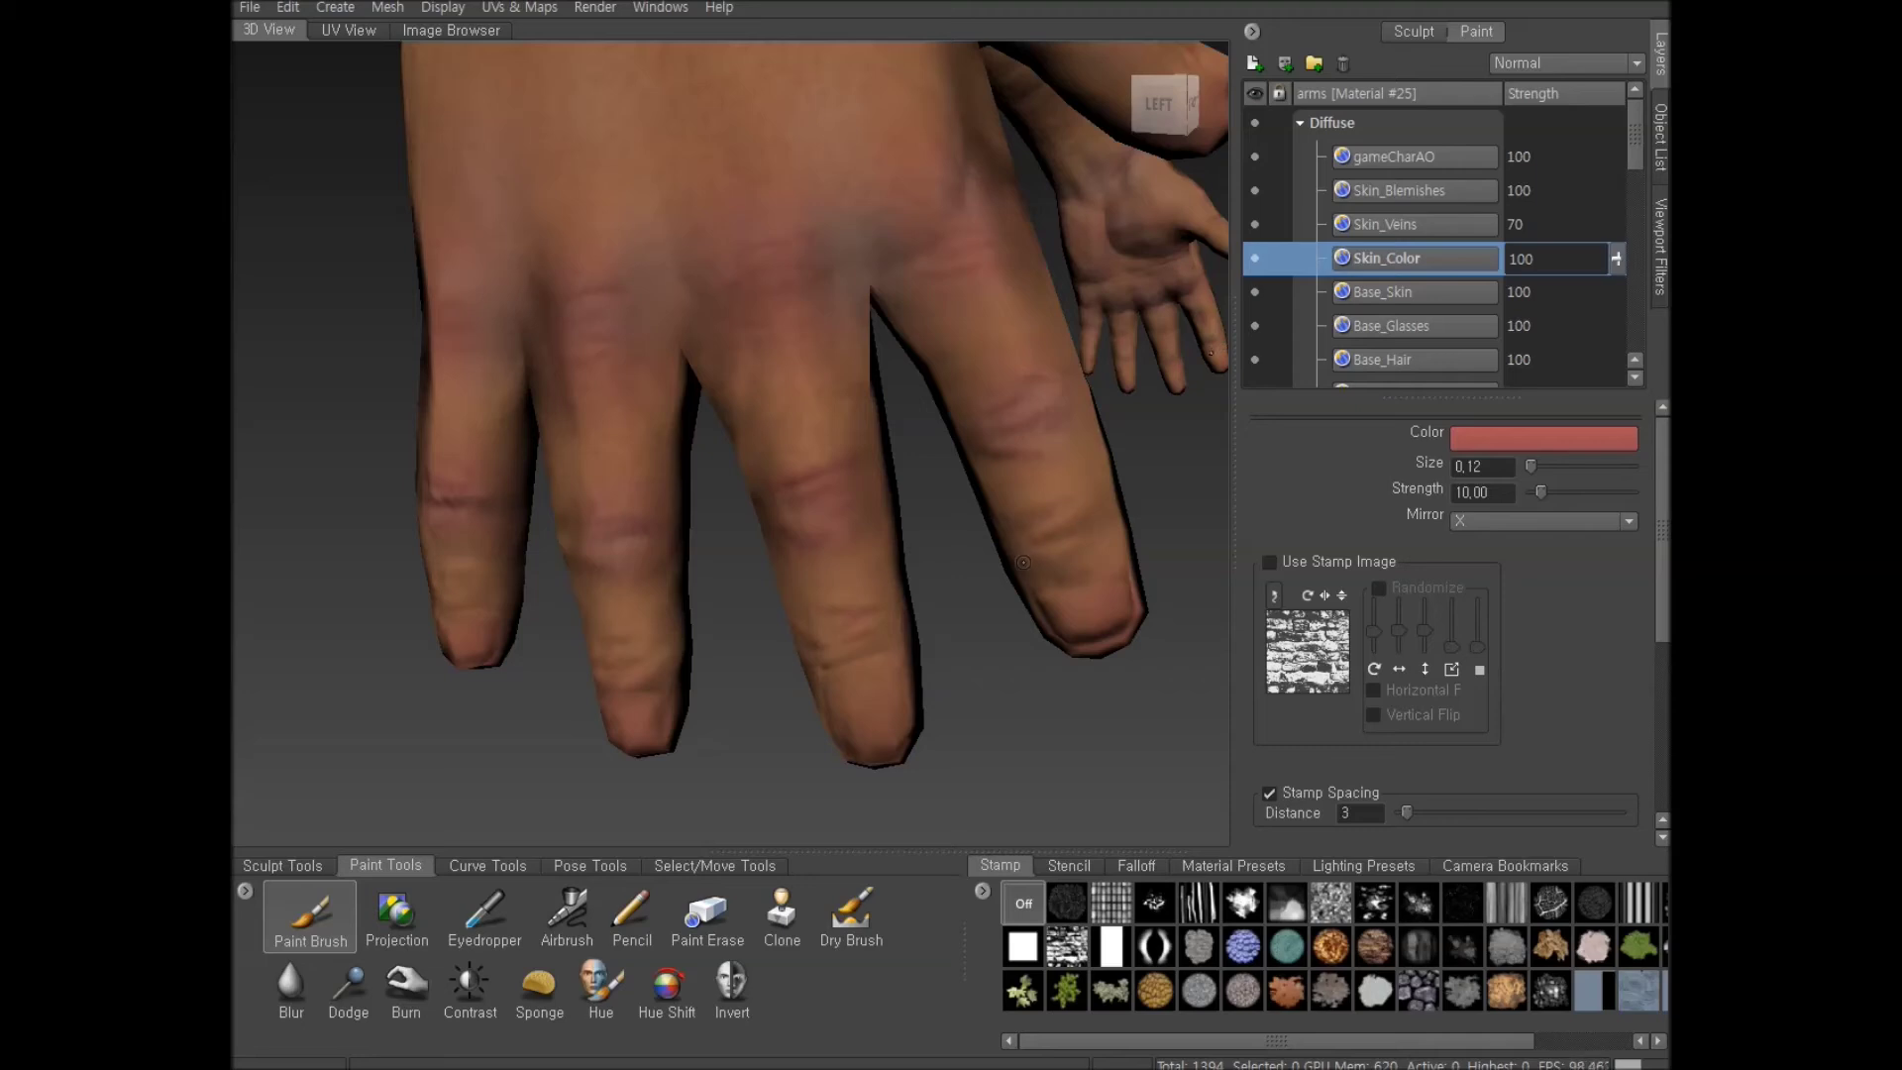
Brush thin red creases into the end joints of the ring and little fingers at brush size 0.12
{"action": "left_click_drag", "start_coordinate": [1008, 563], "coordinate": [995, 629], "text": "alt"}
{"action": "right_click_drag", "start_coordinate": [995, 629], "coordinate": [880, 597], "text": "alt"}
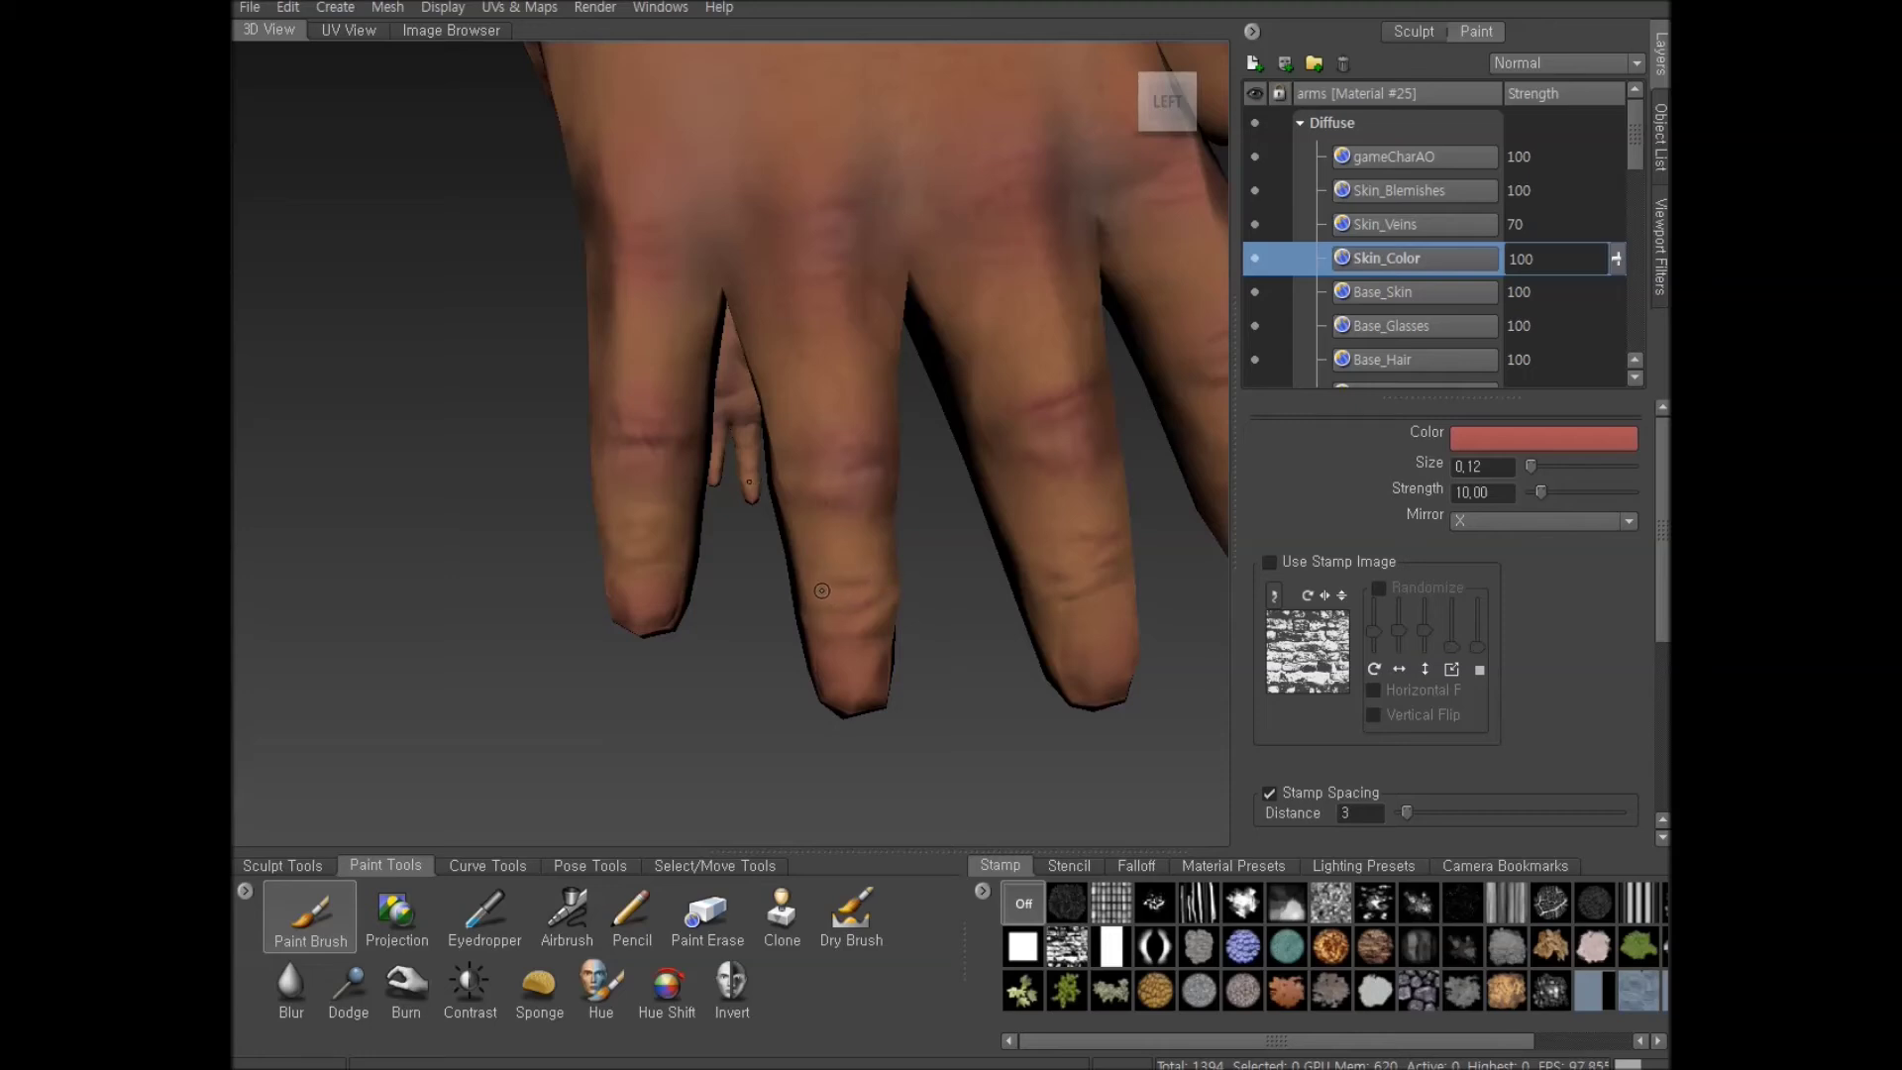
{"action": "left_click_drag", "start_coordinate": [847, 617], "coordinate": [934, 532], "text": "alt"}
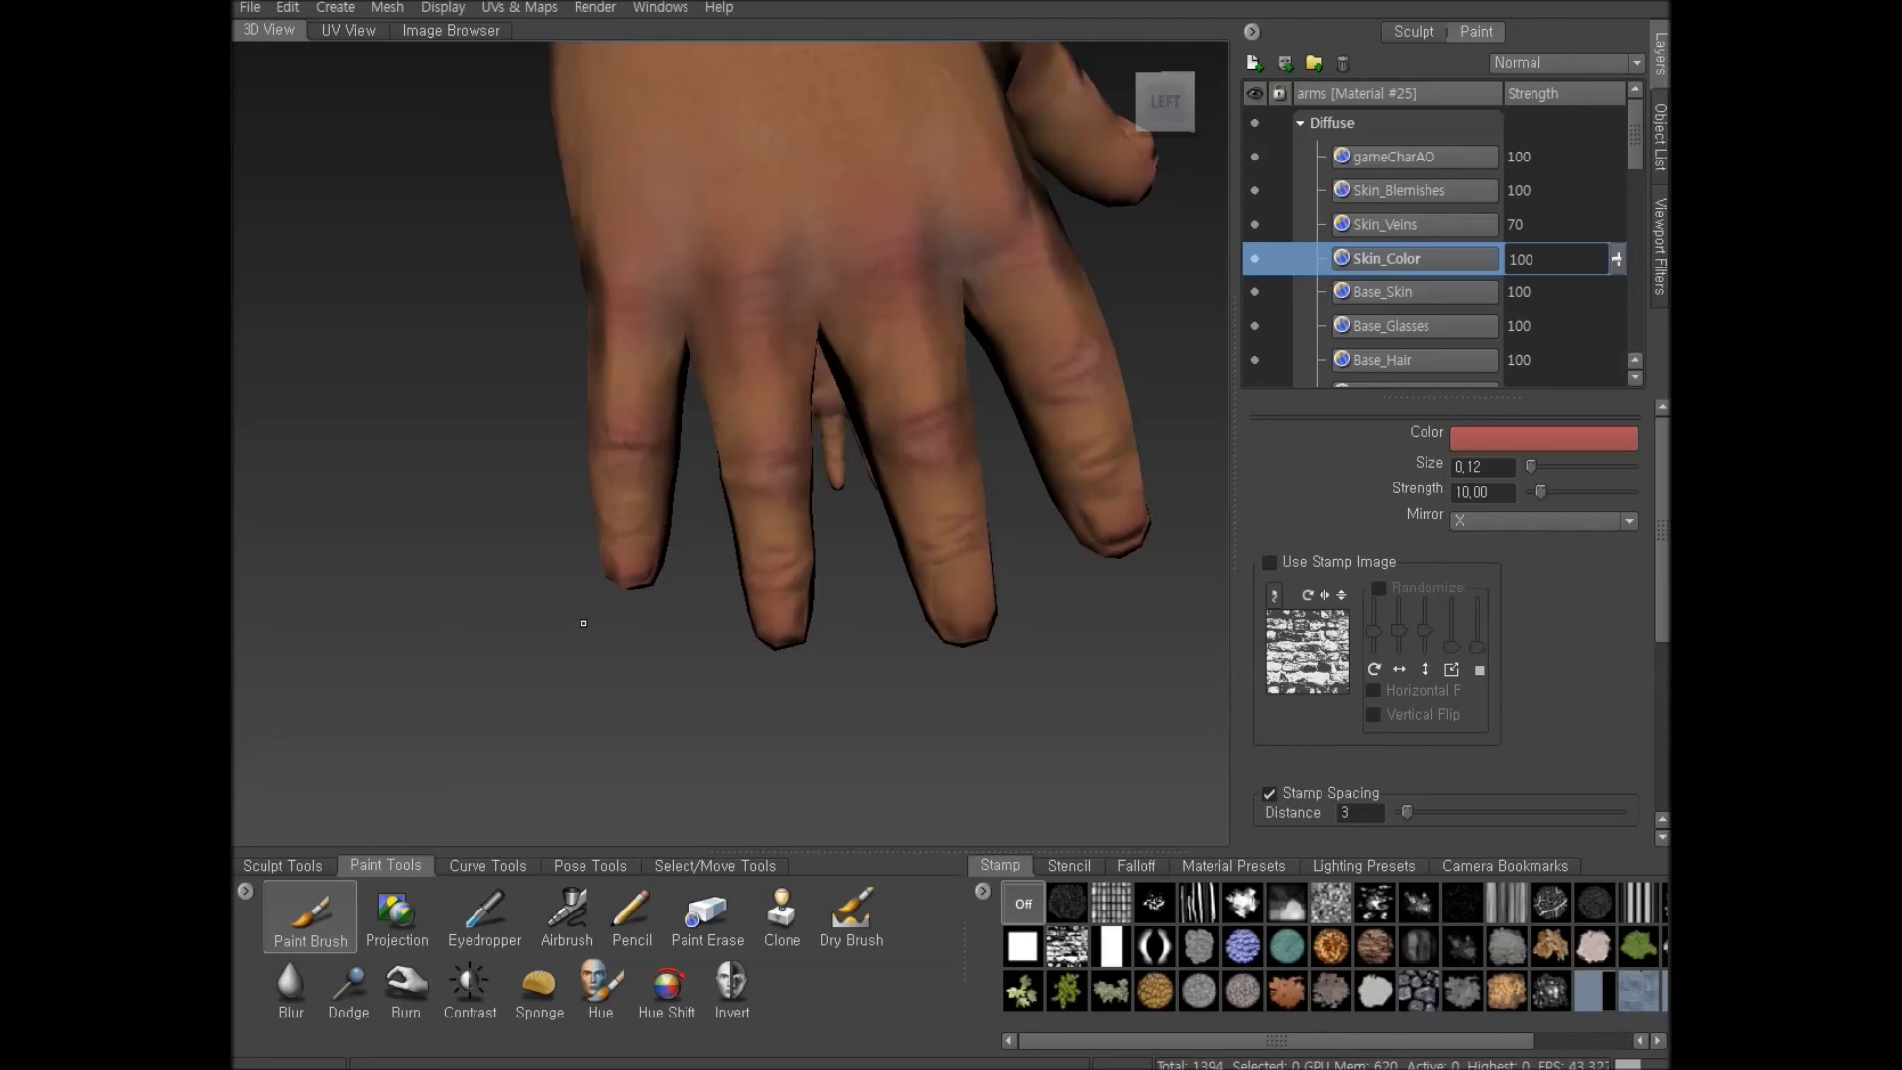
{"action": "scroll", "coordinate": [583, 626], "scroll_direction": "up", "scroll_amount": 3}
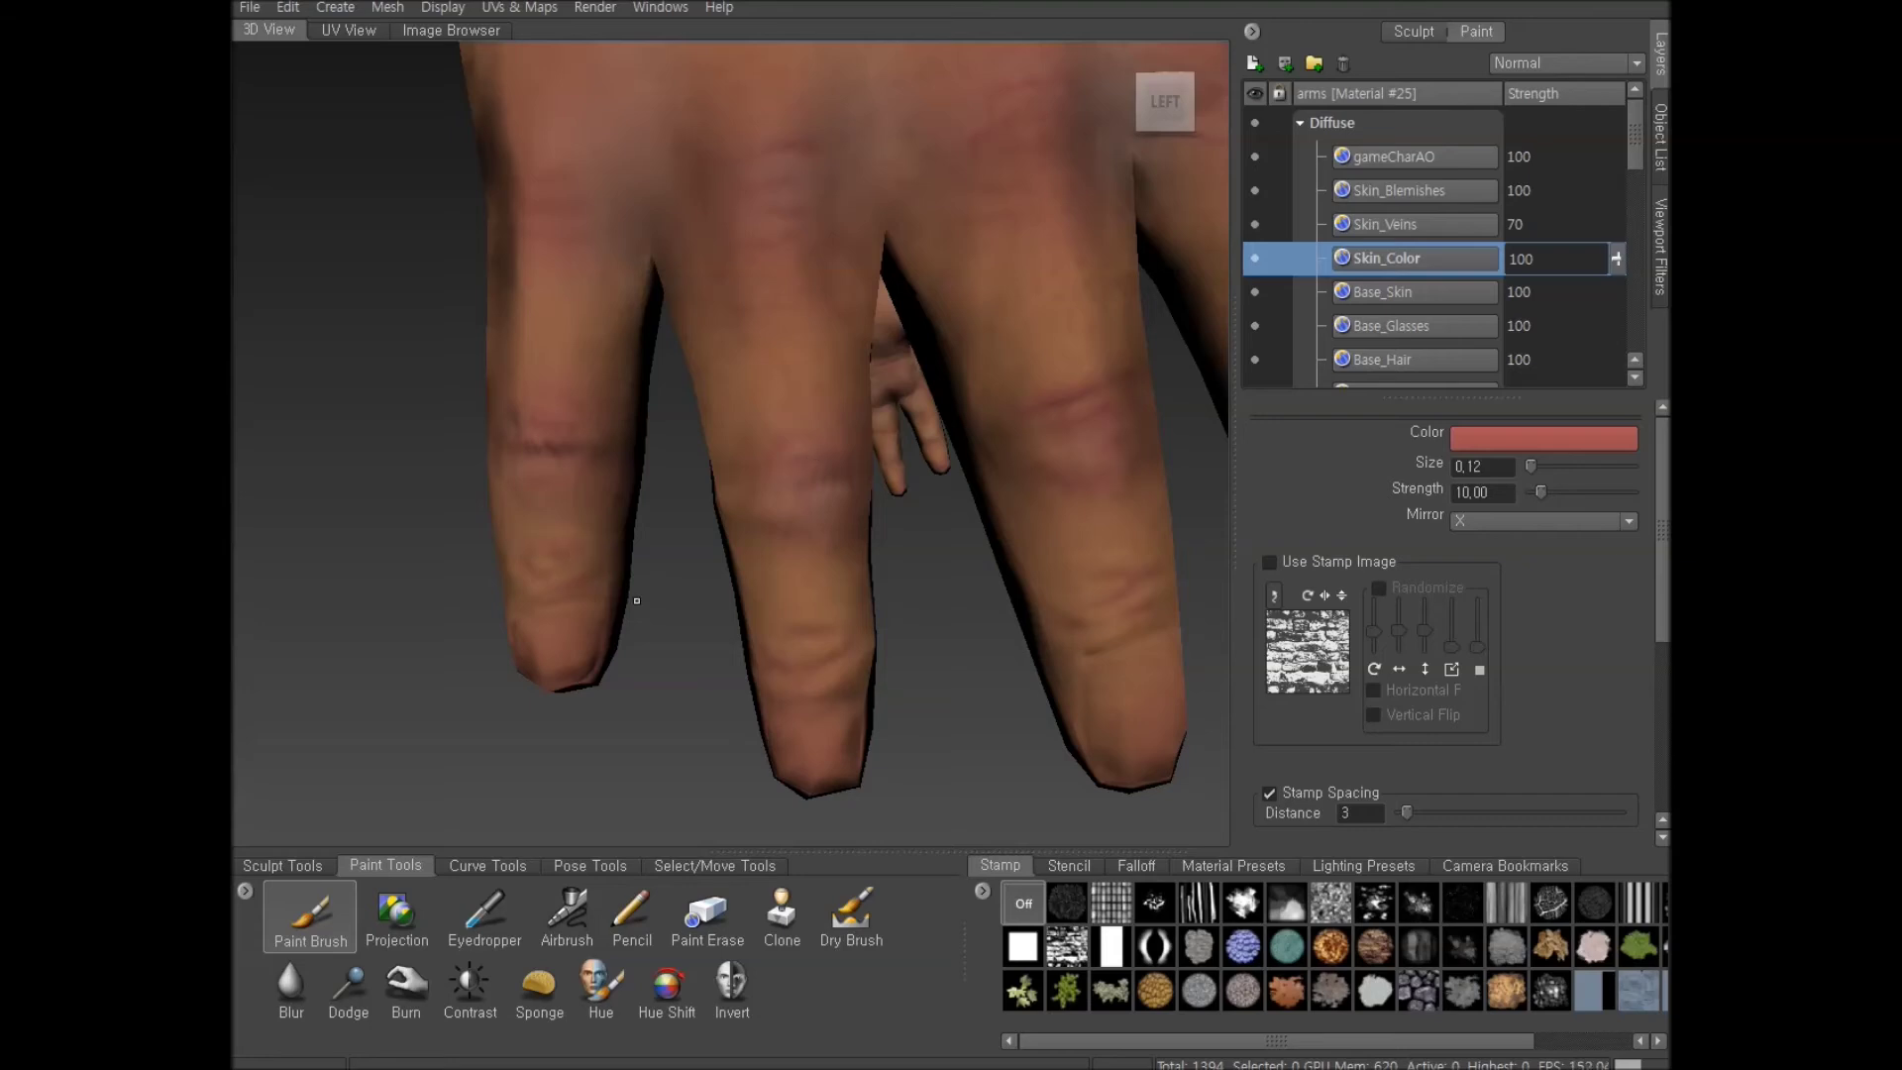
{"action": "scroll", "coordinate": [654, 594], "scroll_direction": "down", "scroll_amount": 4}
Brush fine red around the thumbnail and the tip of the thumb at brush size 0.12
{"action": "left_click_drag", "start_coordinate": [727, 598], "coordinate": [927, 525], "text": "alt"}
{"action": "scroll", "coordinate": [916, 553], "scroll_direction": "down", "scroll_amount": 2}
{"action": "scroll", "coordinate": [922, 496], "scroll_direction": "up", "scroll_amount": 4}
{"action": "middle_click_drag", "start_coordinate": [971, 238], "coordinate": [892, 396], "text": "alt"}
{"action": "left_click_drag", "start_coordinate": [911, 347], "coordinate": [861, 377], "text": "alt"}
{"action": "scroll", "coordinate": [861, 298], "scroll_direction": "up", "scroll_amount": 3}
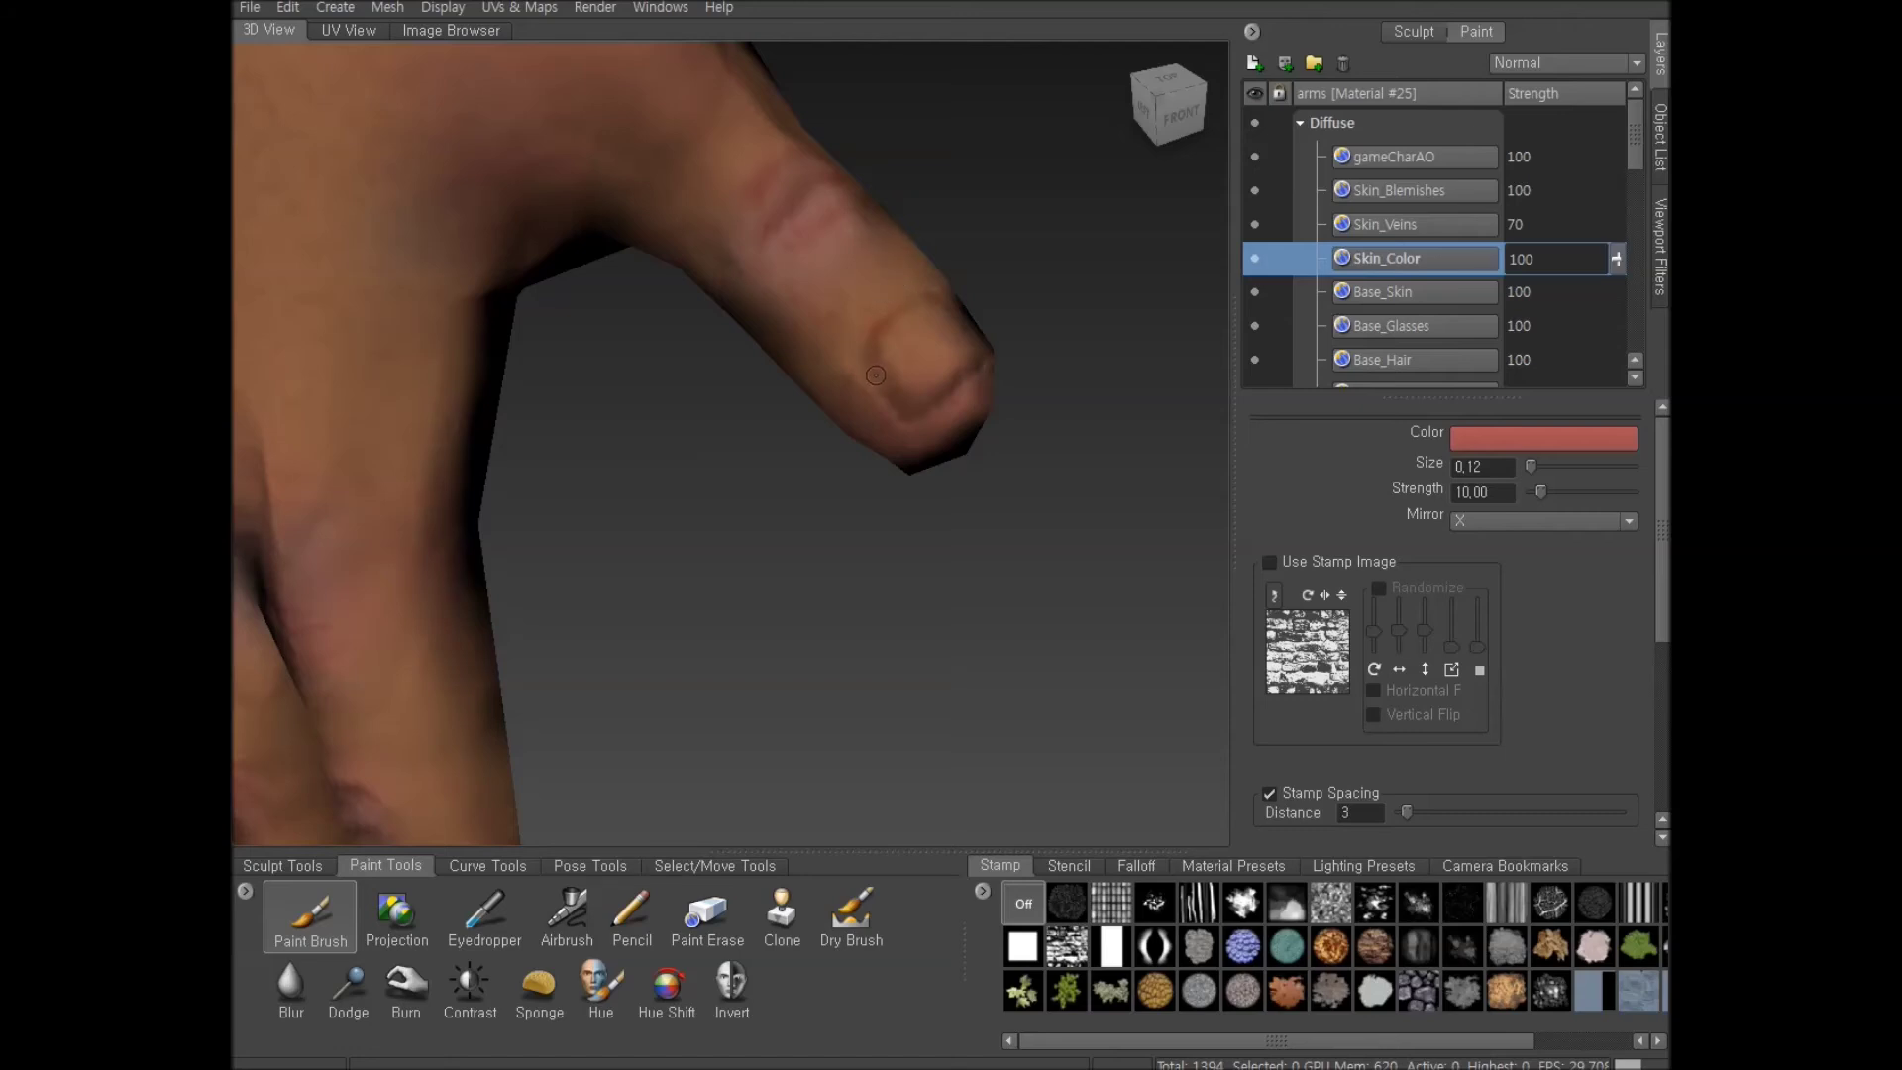
{"action": "scroll", "coordinate": [869, 371], "scroll_direction": "down", "scroll_amount": 3}
Brush a thin red line along the cuticle and one side of the middle fingernail at brush size 0.12
{"action": "left_click_drag", "start_coordinate": [838, 395], "coordinate": [935, 407], "text": "alt"}
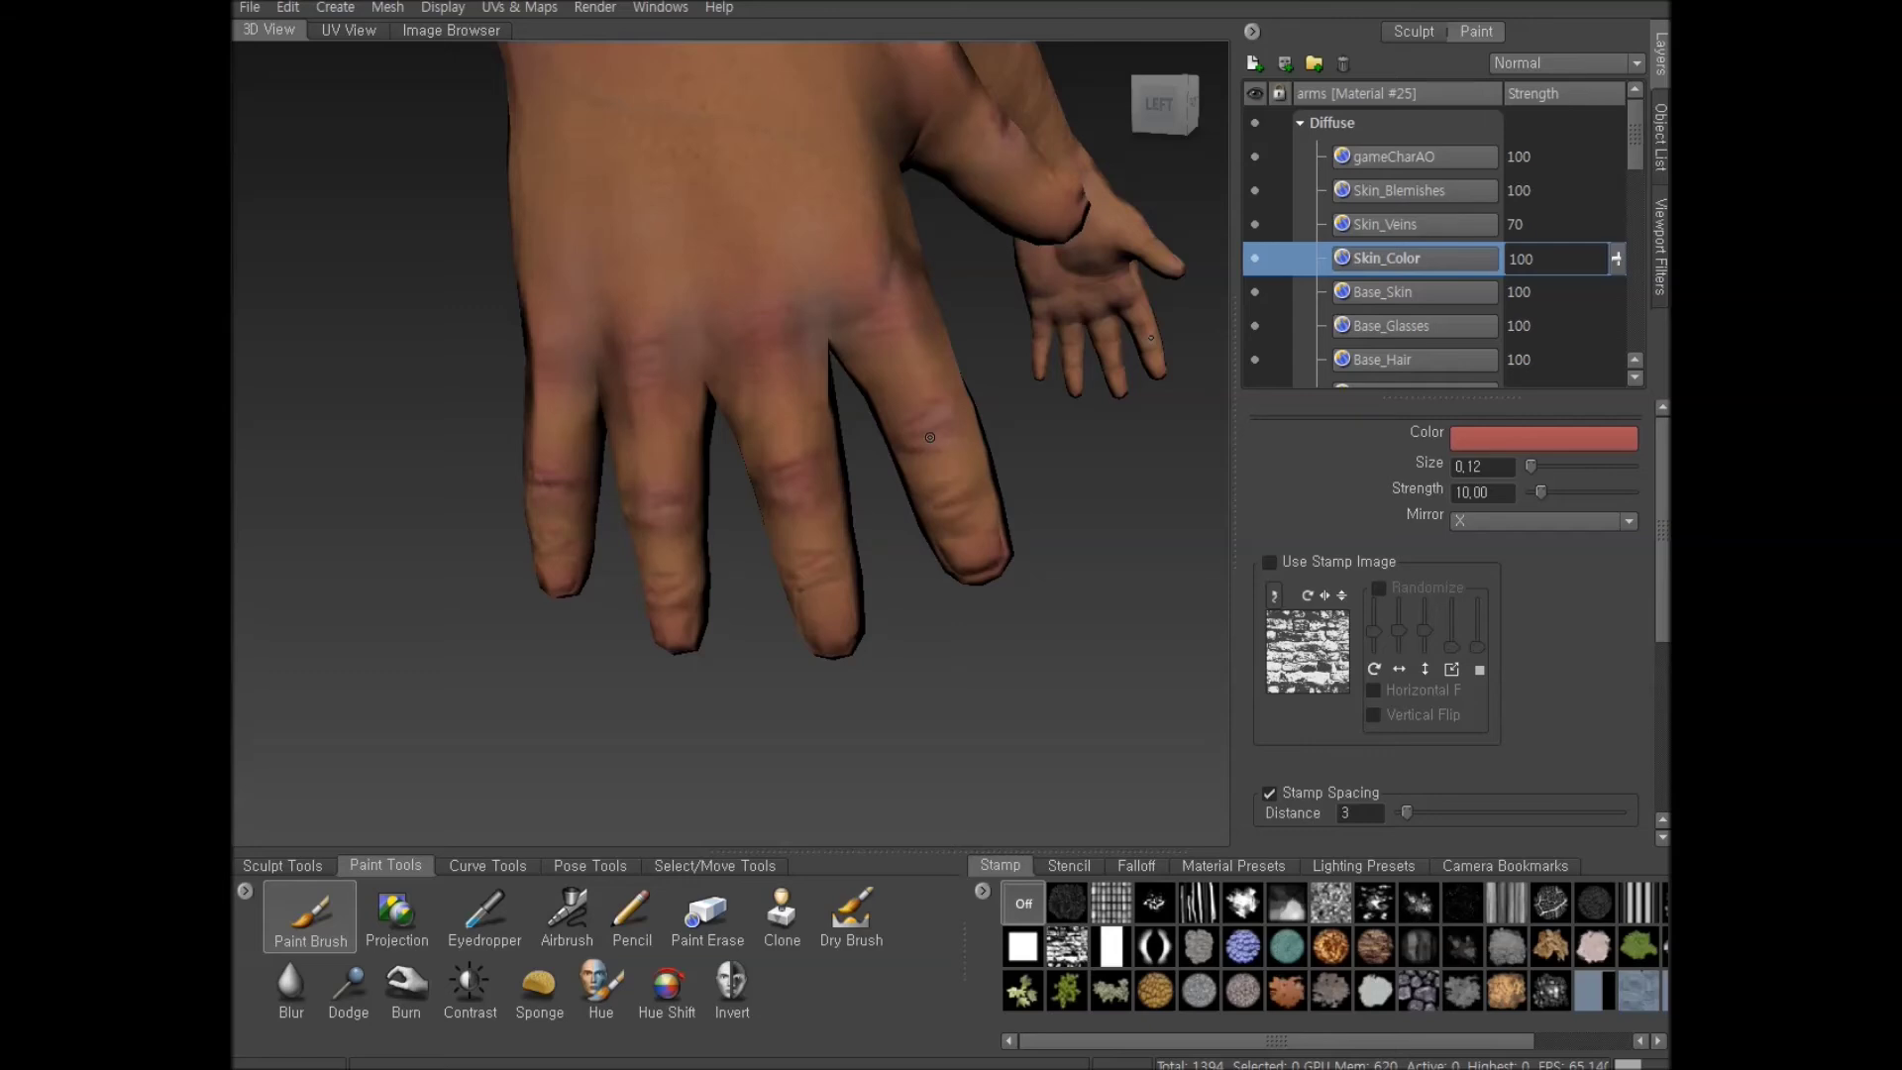
{"action": "left_click_drag", "start_coordinate": [930, 437], "coordinate": [939, 484], "text": "alt"}
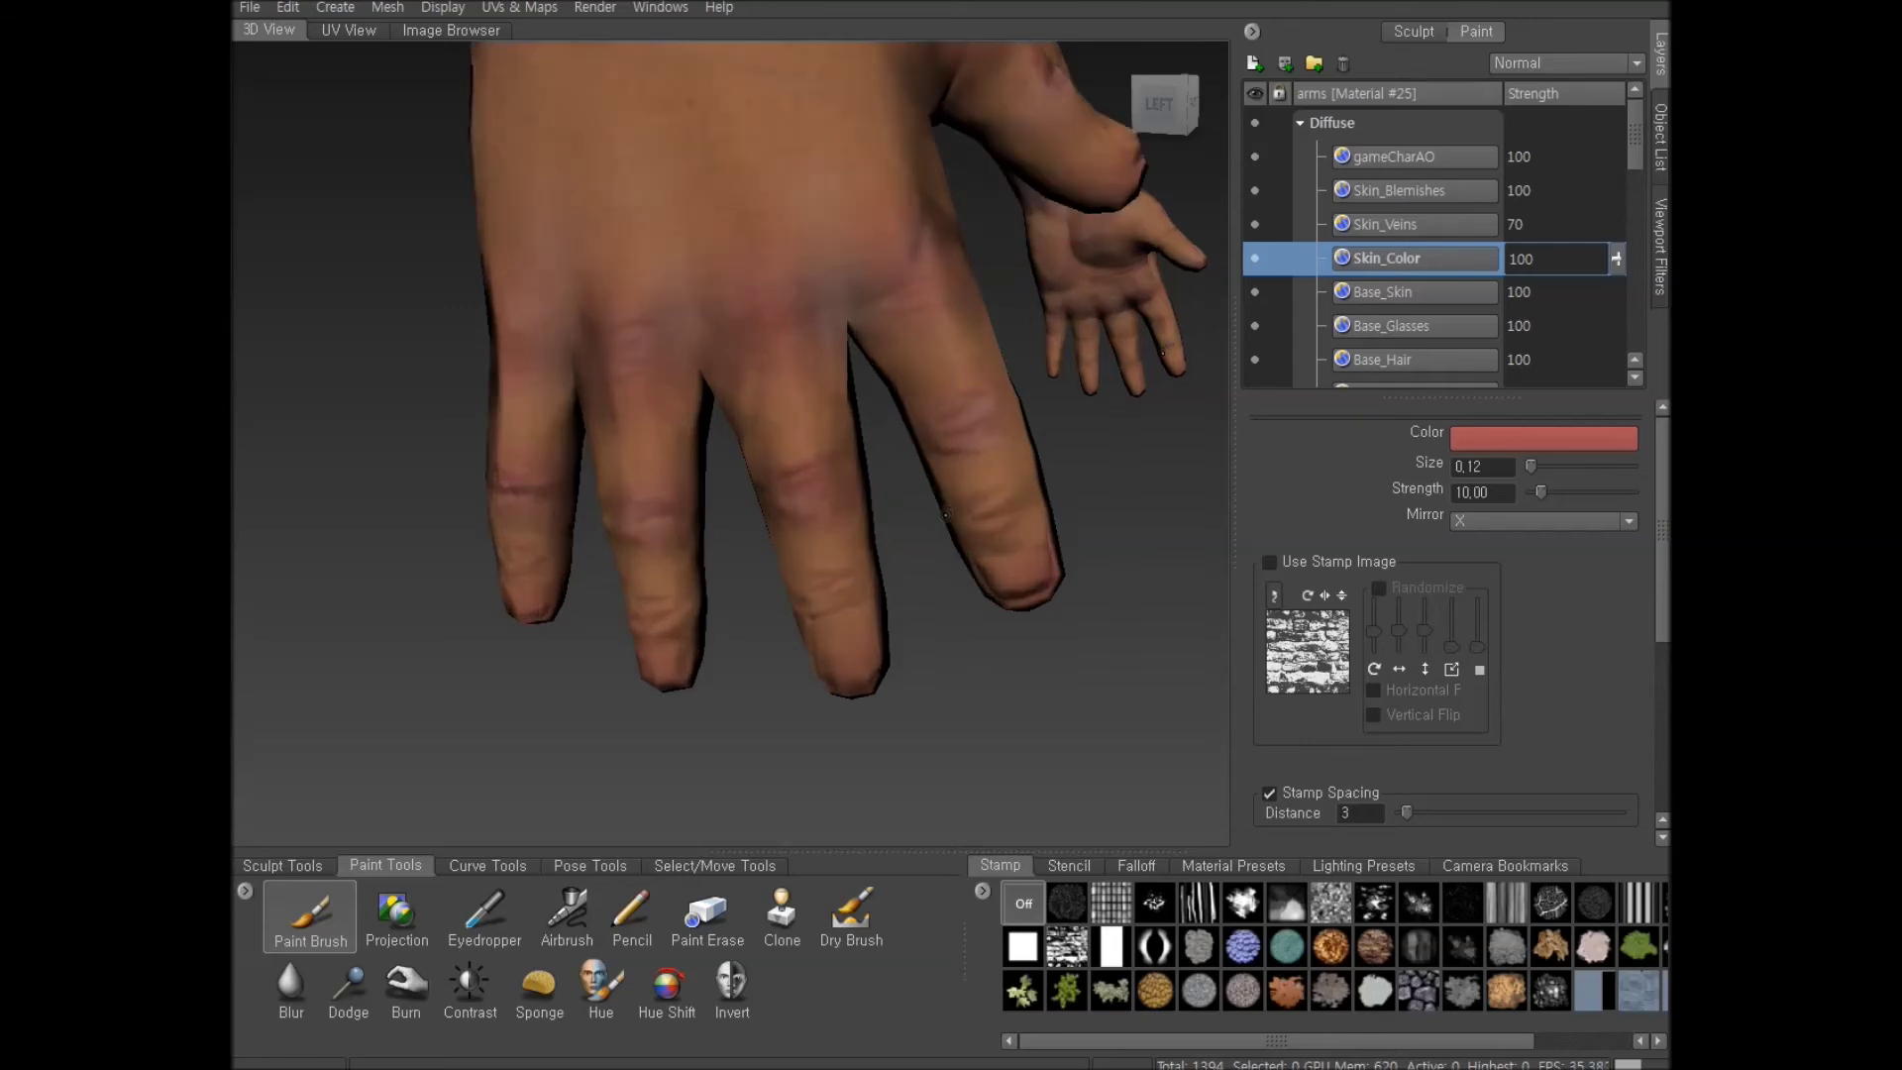
{"action": "right_click_drag", "start_coordinate": [951, 524], "coordinate": [913, 582], "text": "alt"}
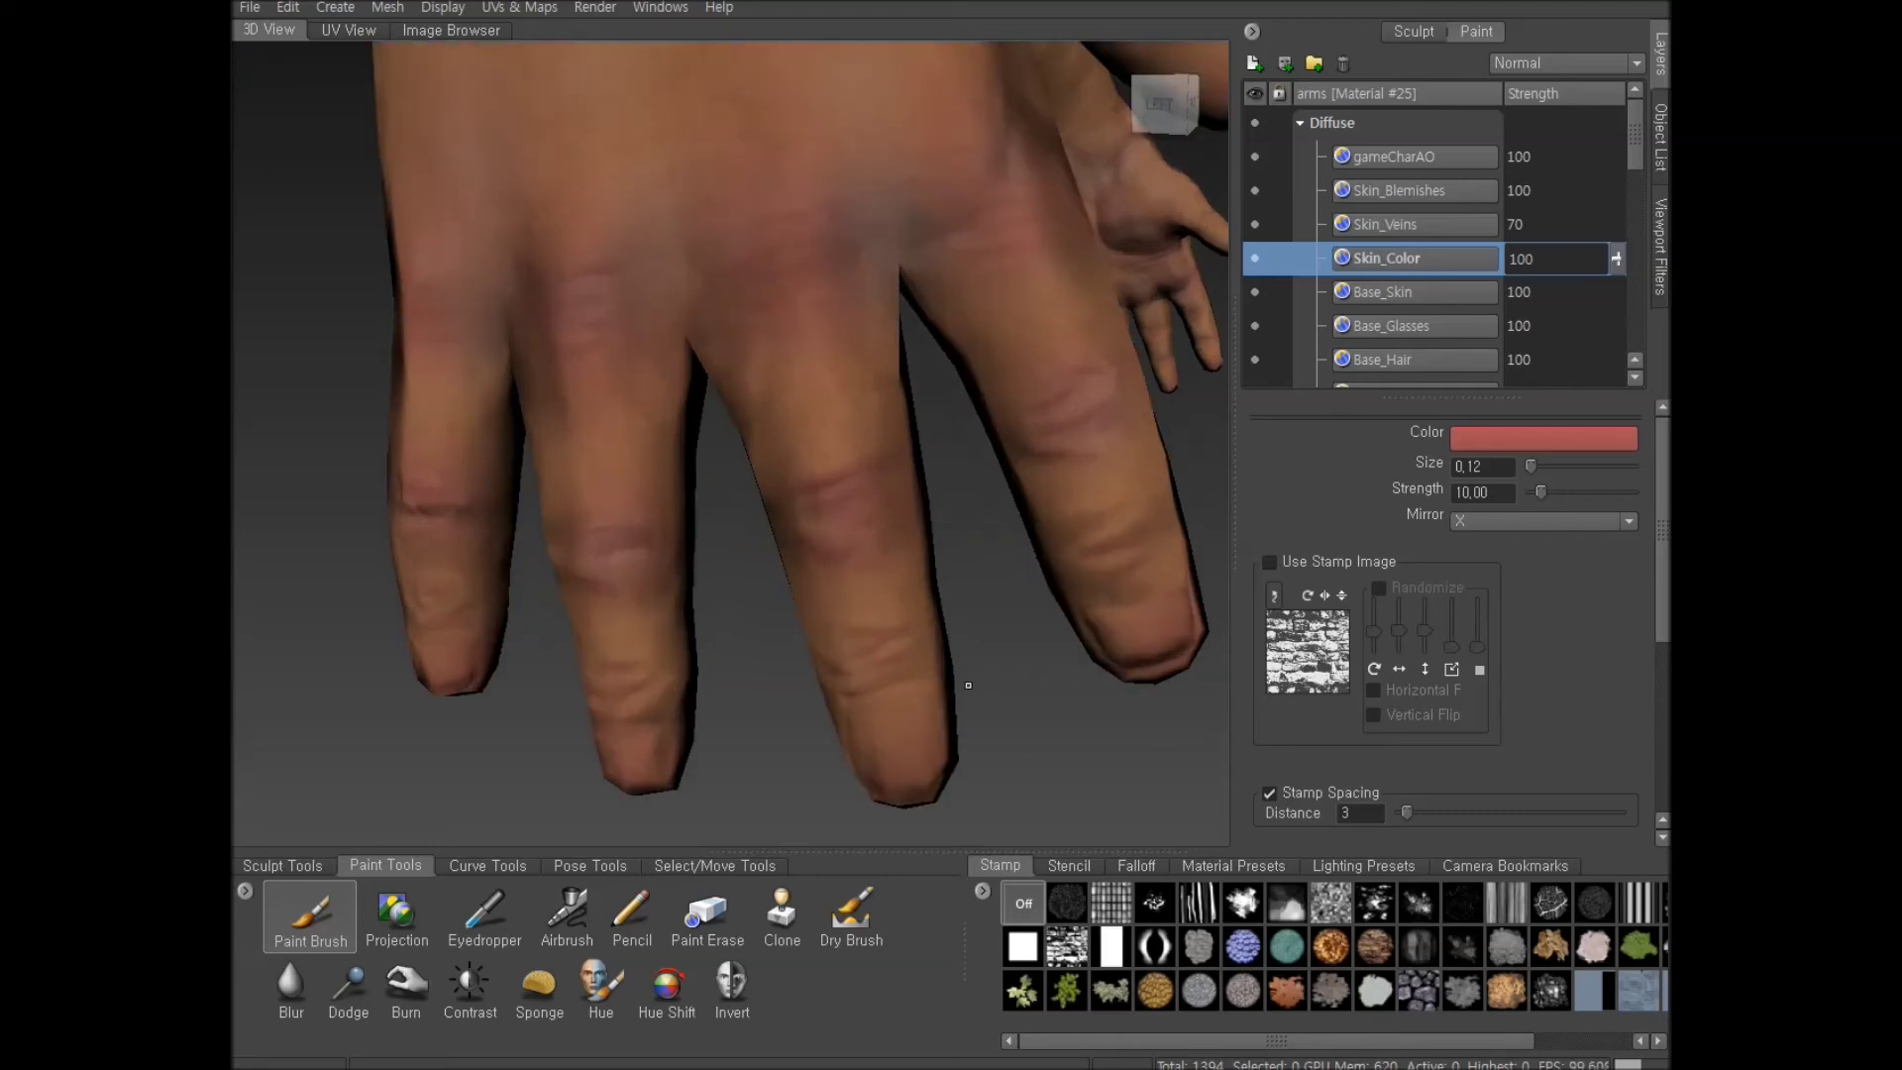
{"action": "middle_click_drag", "start_coordinate": [966, 684], "coordinate": [946, 593], "text": "alt"}
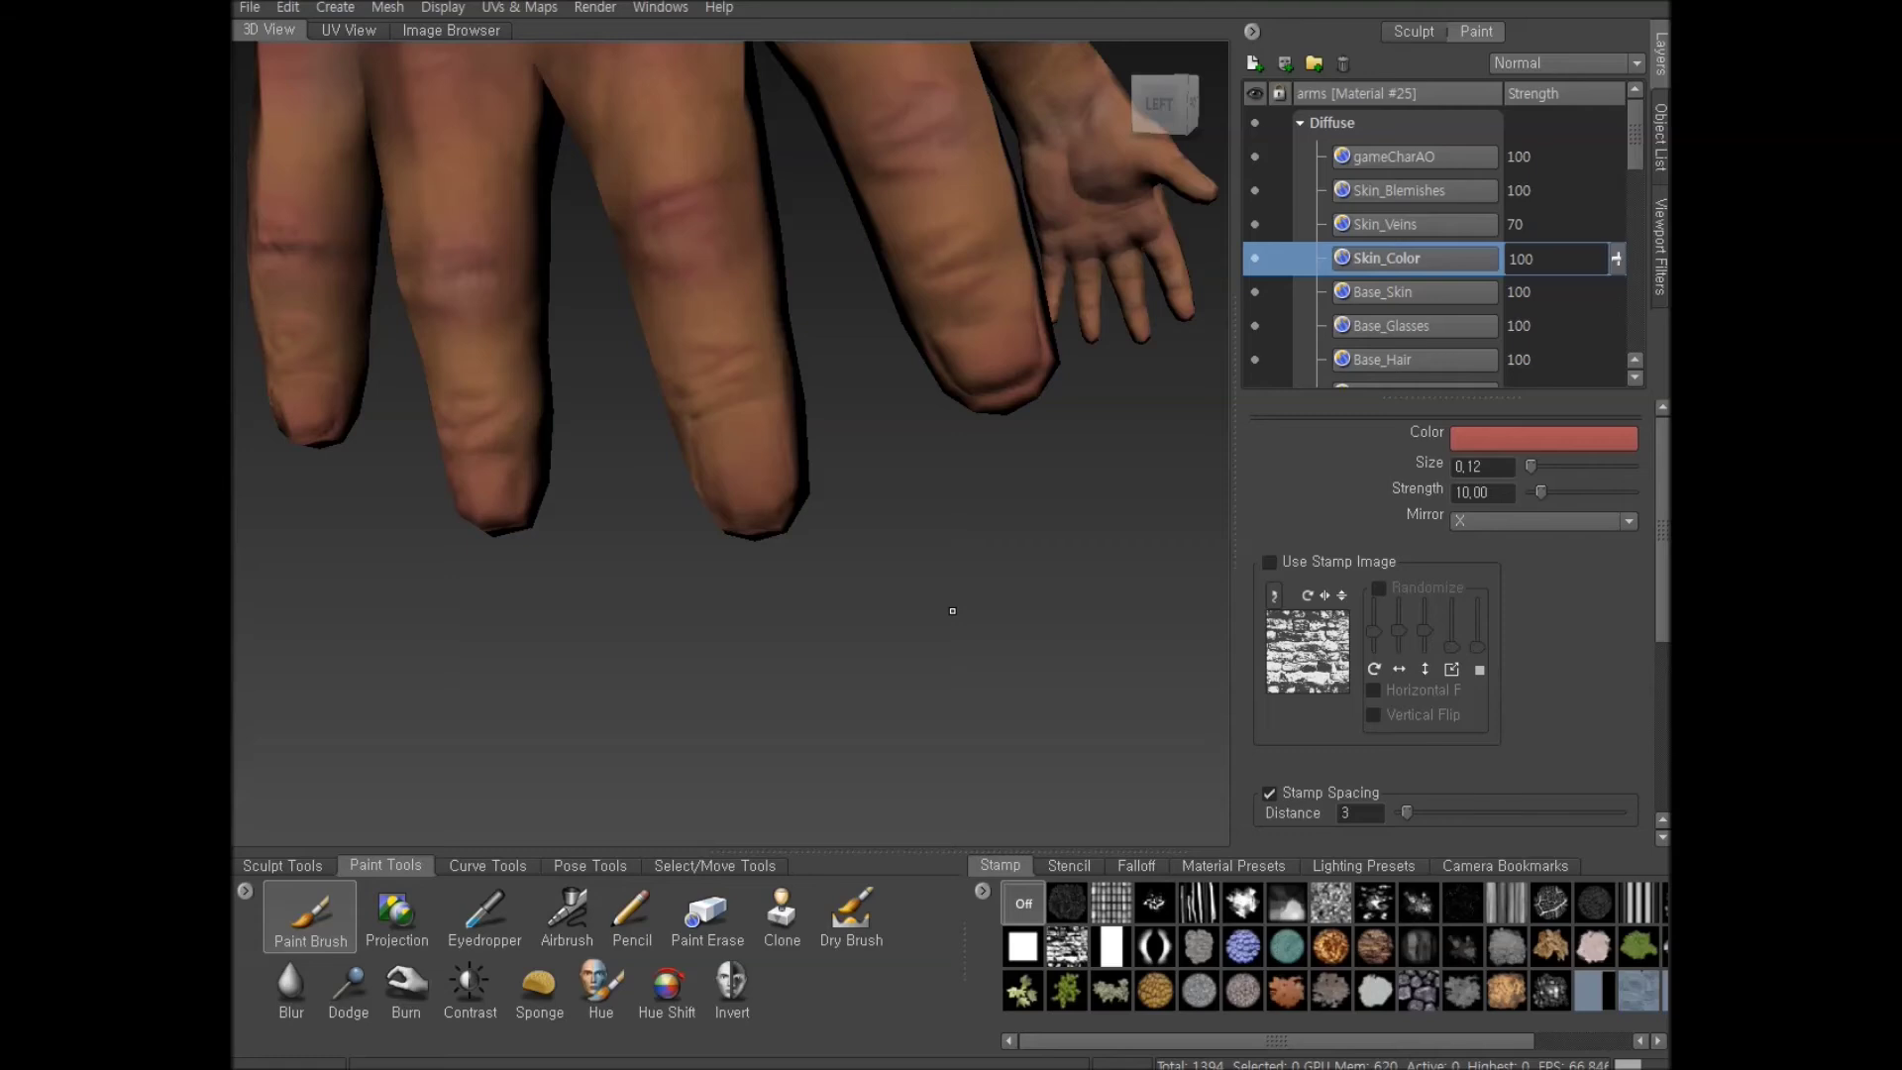
{"action": "scroll", "coordinate": [859, 522], "scroll_direction": "down", "scroll_amount": 1}
{"action": "scroll", "coordinate": [793, 460], "scroll_direction": "down", "scroll_amount": 3}
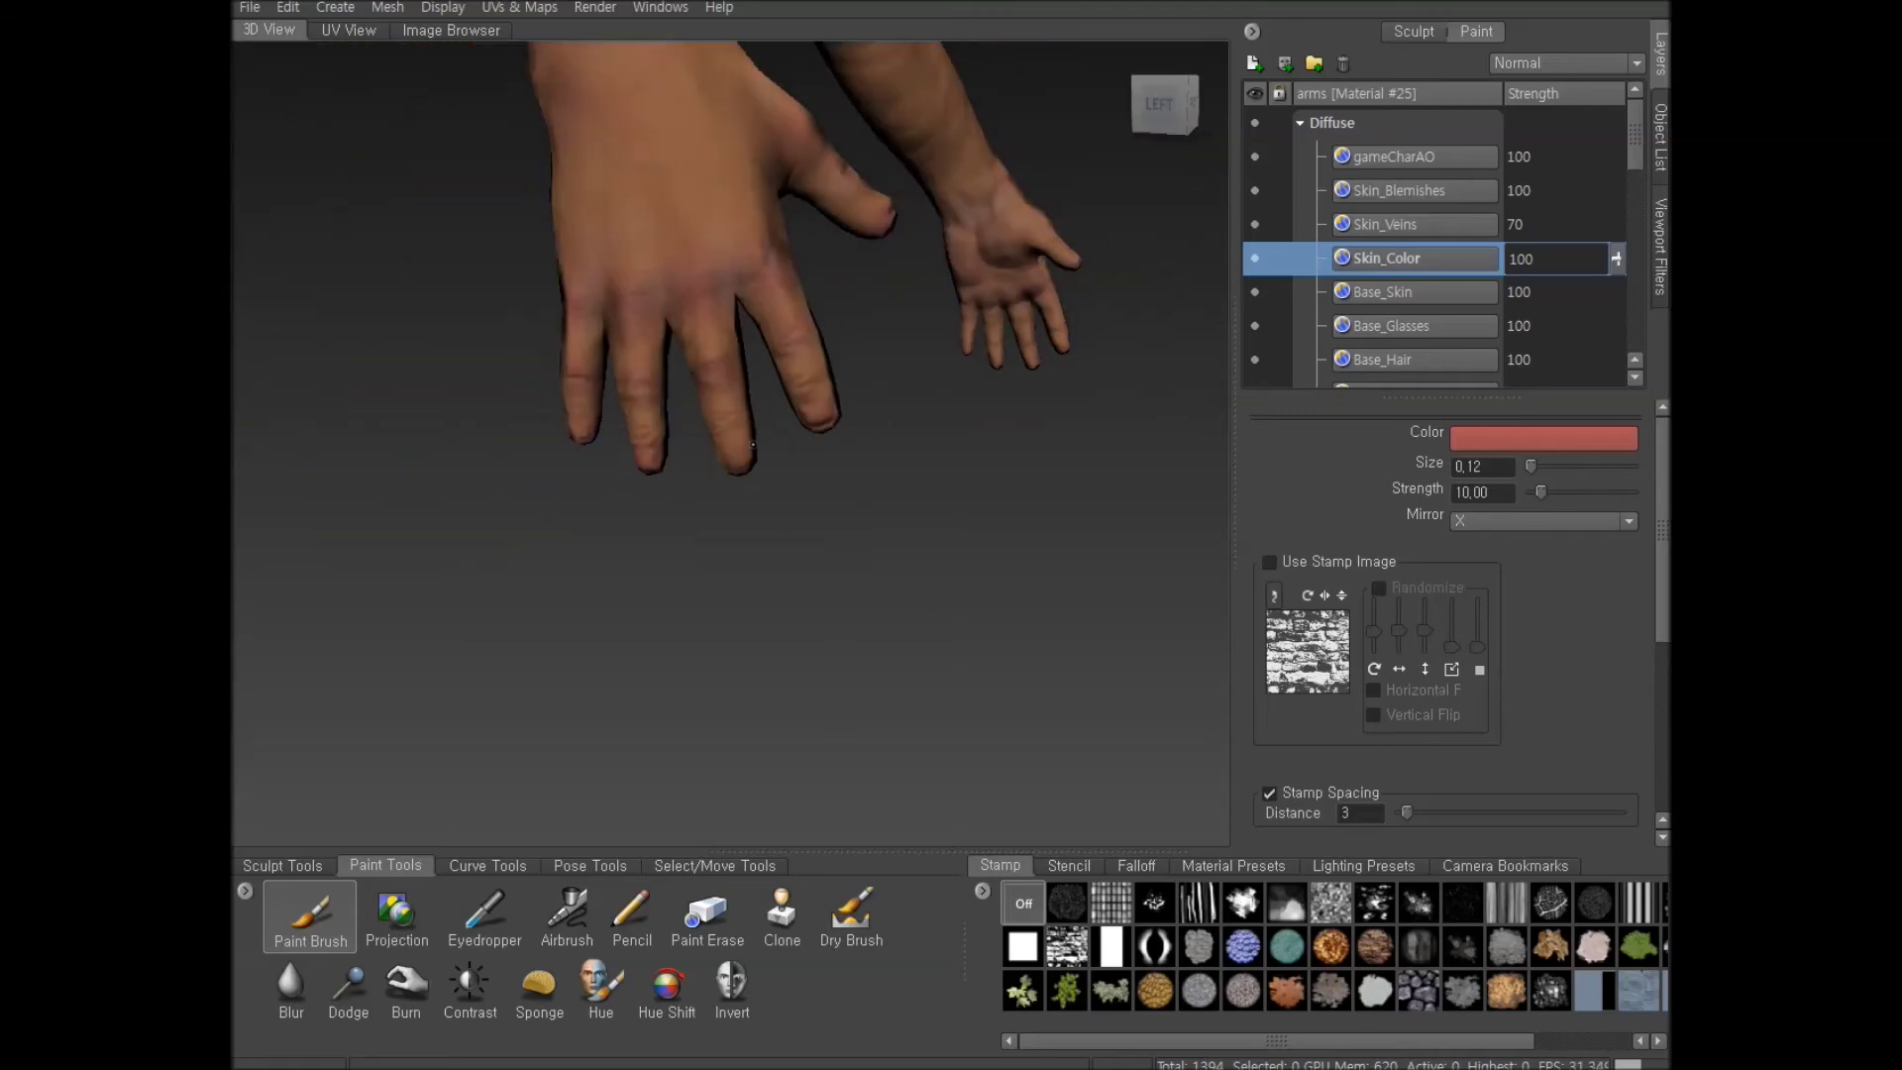
{"action": "scroll", "coordinate": [810, 482], "scroll_direction": "up", "scroll_amount": 5}
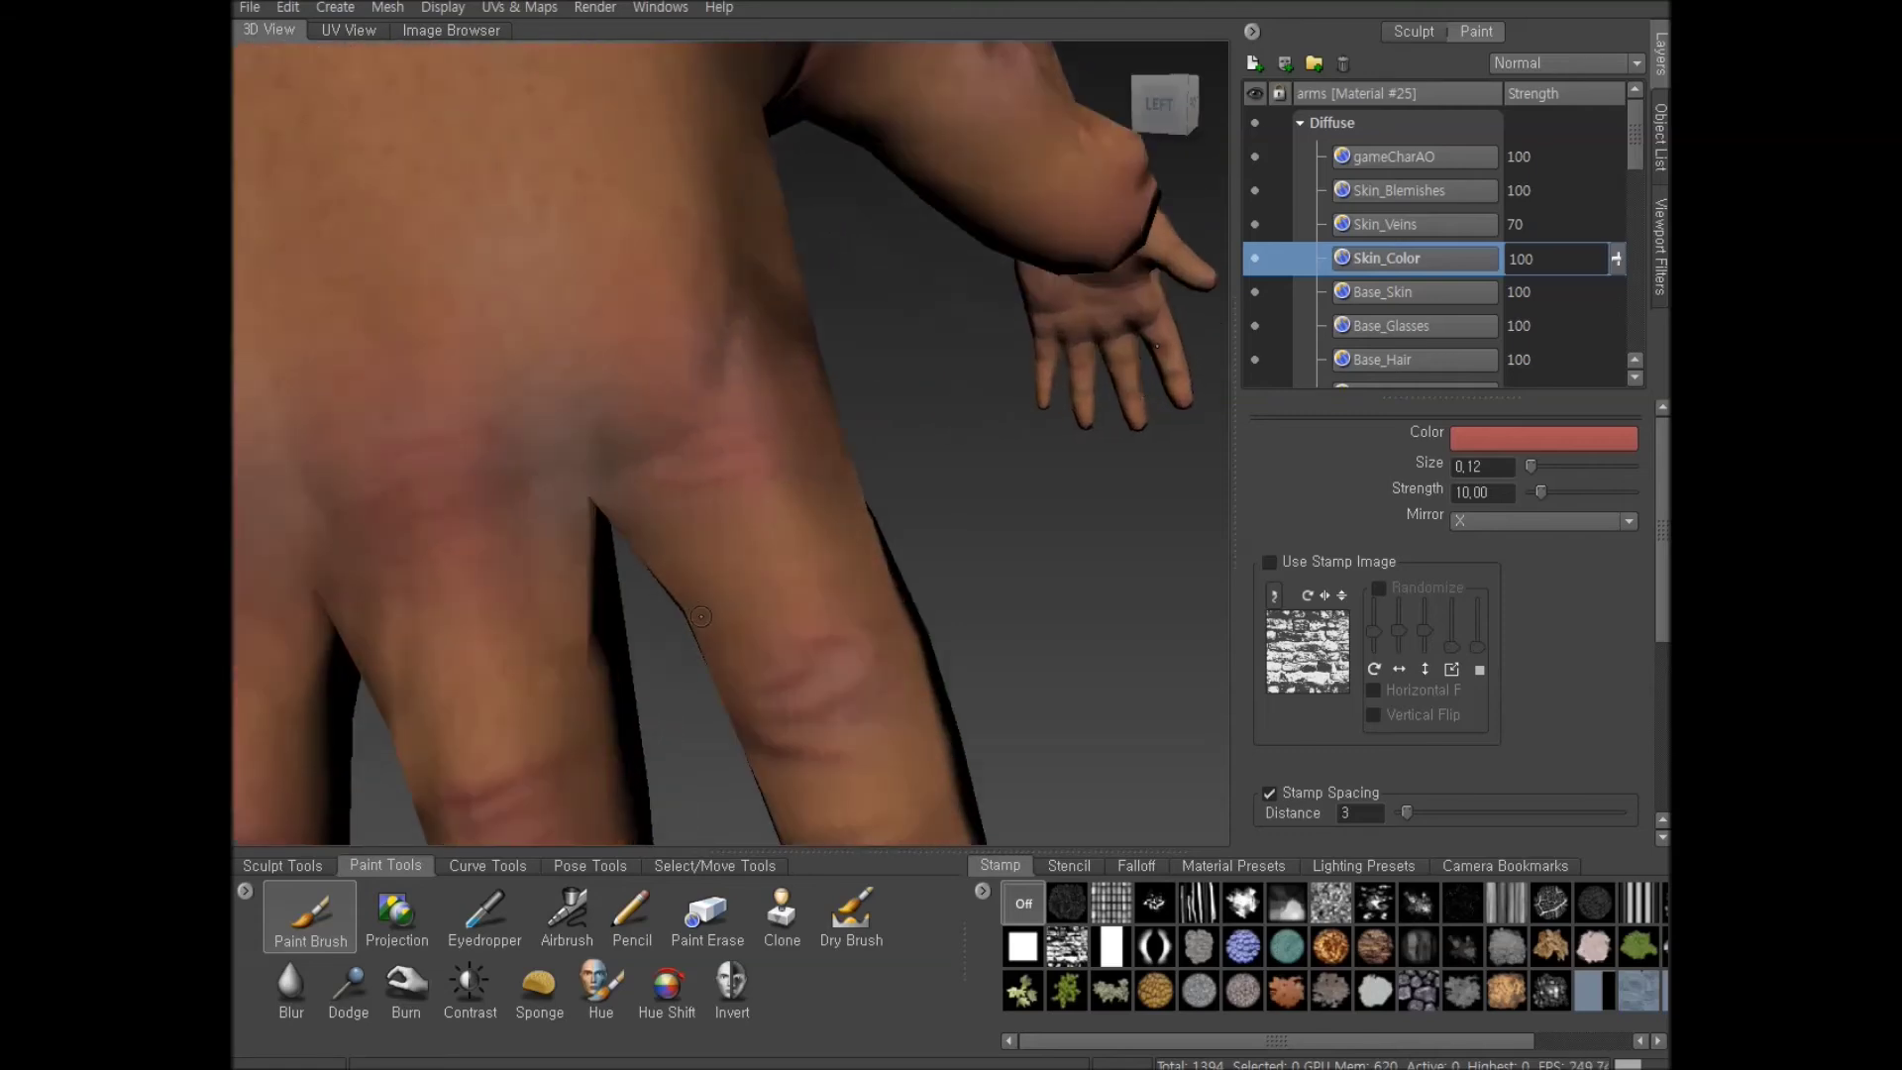
{"action": "scroll", "coordinate": [800, 526], "scroll_direction": "up", "scroll_amount": 1}
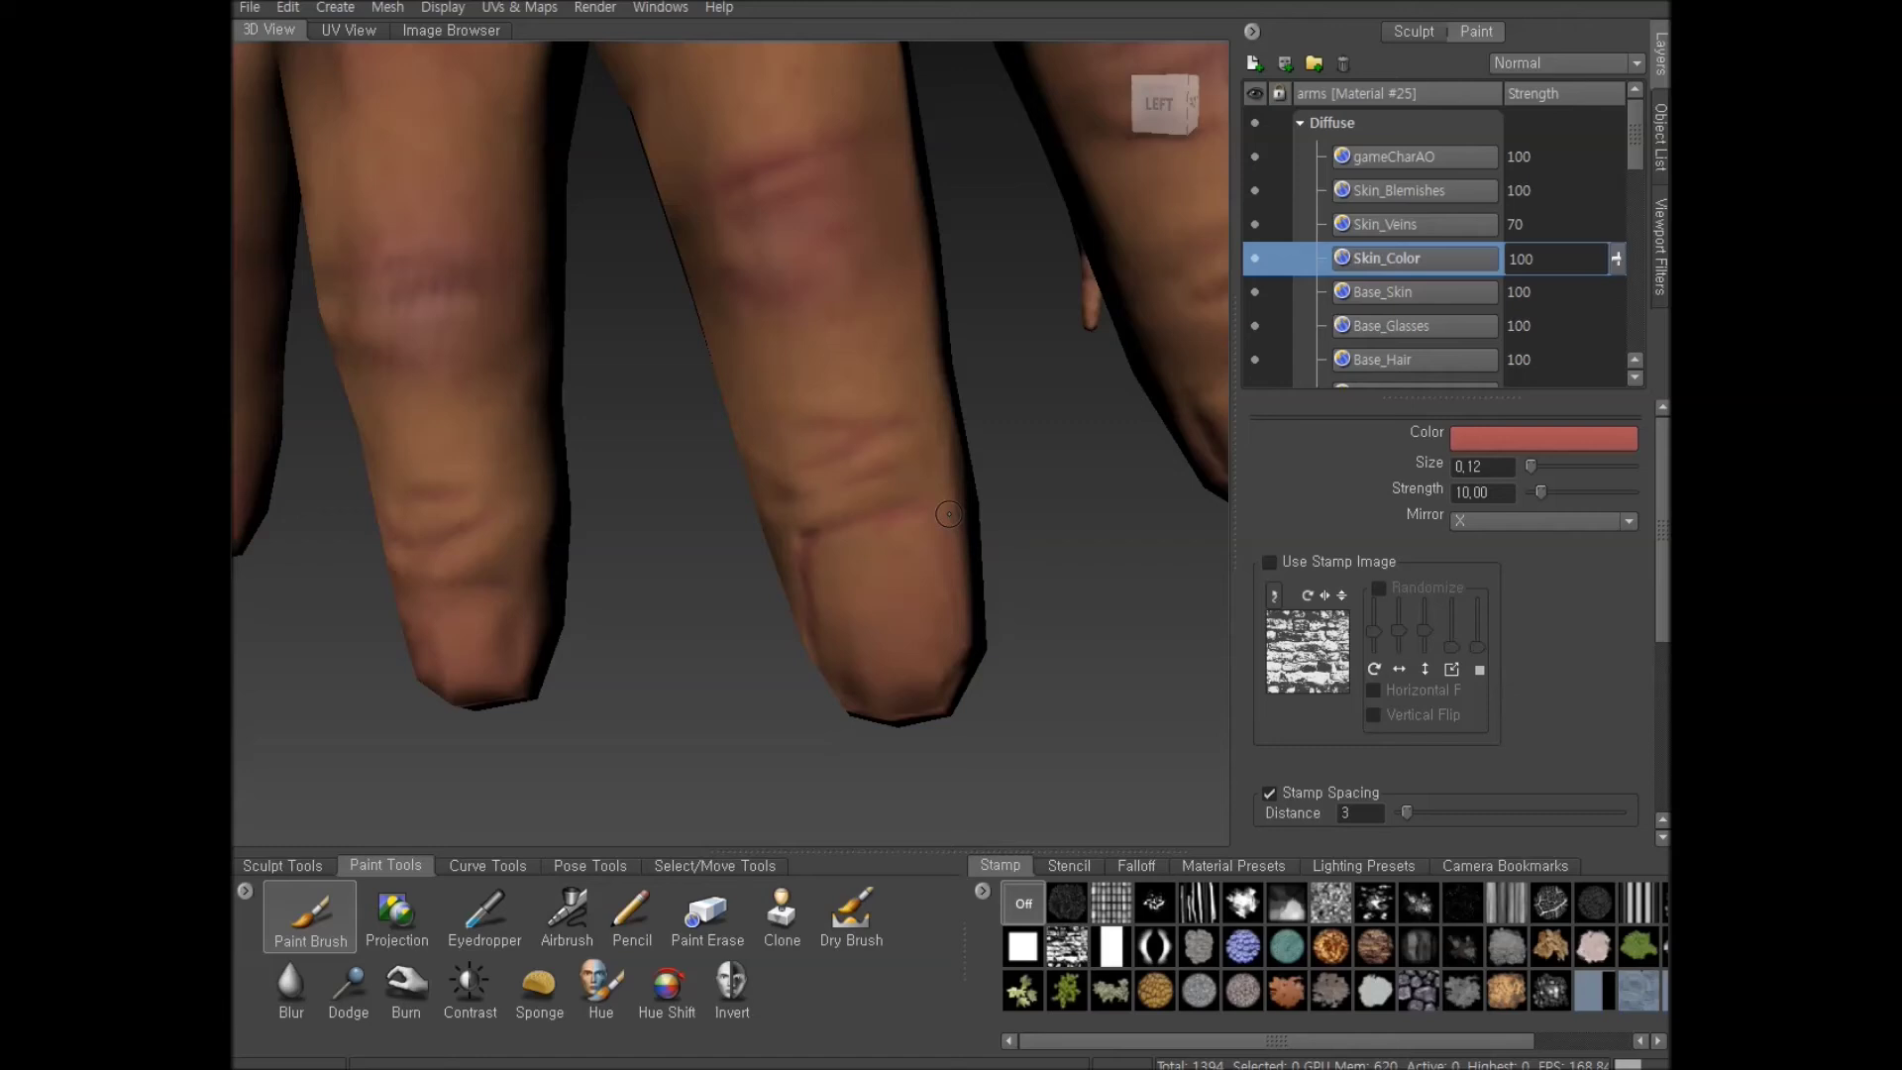
Complete the middle fingernail's red outline by brushing its remaining side and cuticle corner at size 0.12
{"action": "scroll", "coordinate": [991, 594], "scroll_direction": "down", "scroll_amount": 5}
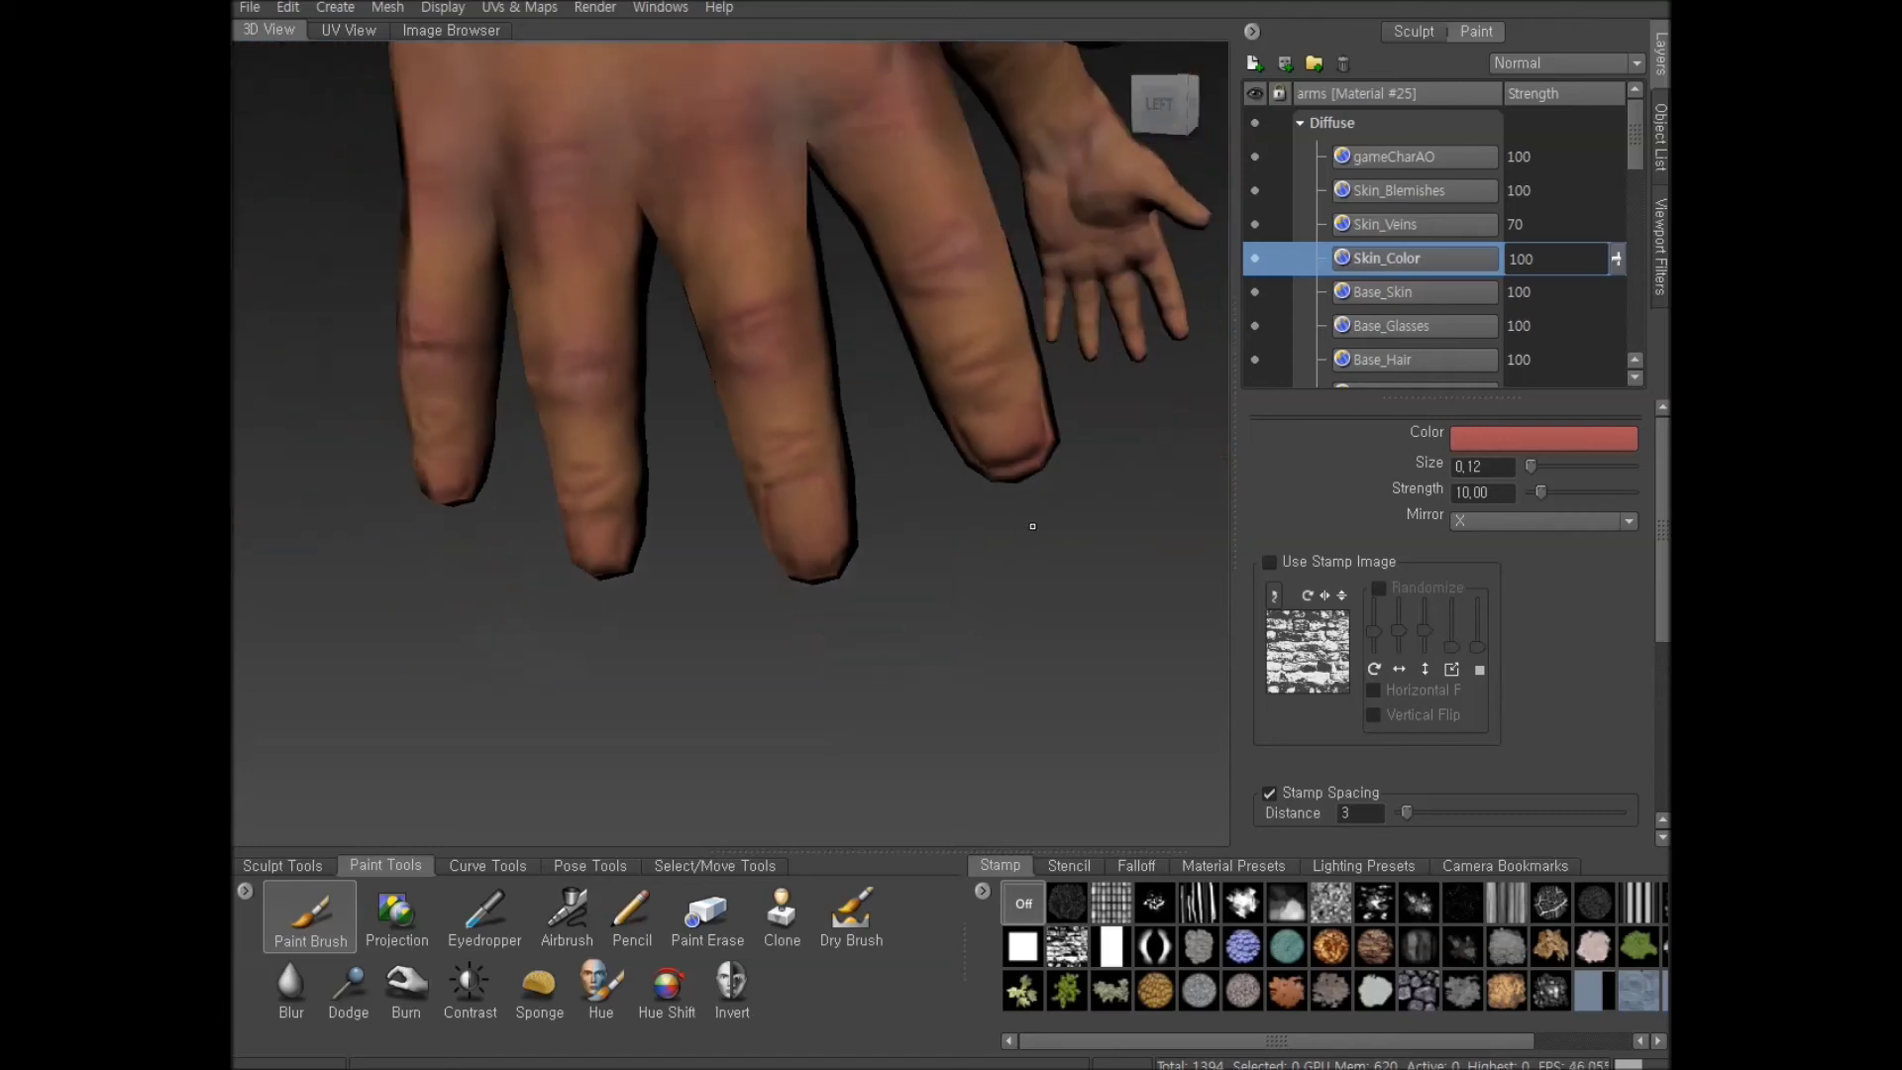
{"action": "scroll", "coordinate": [885, 582], "scroll_direction": "up", "scroll_amount": 4}
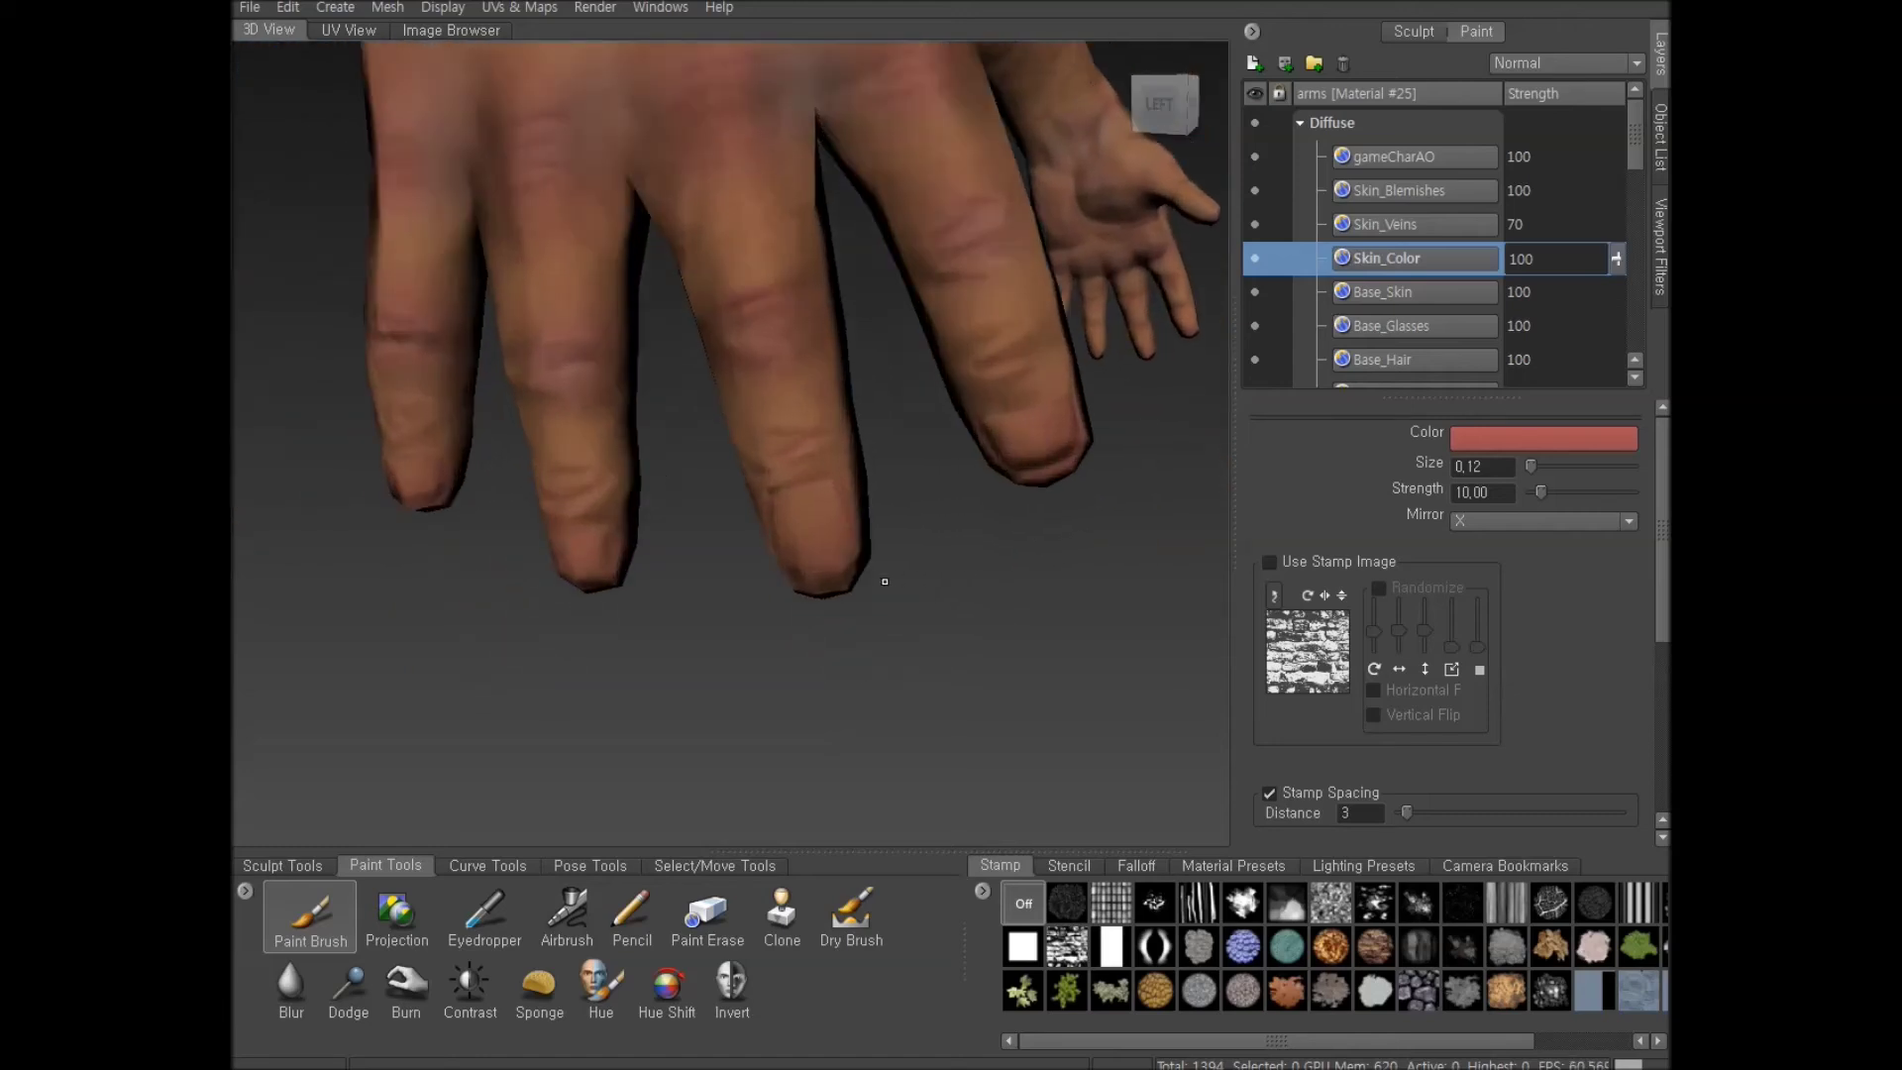
{"action": "scroll", "coordinate": [885, 582], "scroll_direction": "up", "scroll_amount": 2}
{"action": "scroll", "coordinate": [886, 492], "scroll_direction": "up", "scroll_amount": 2}
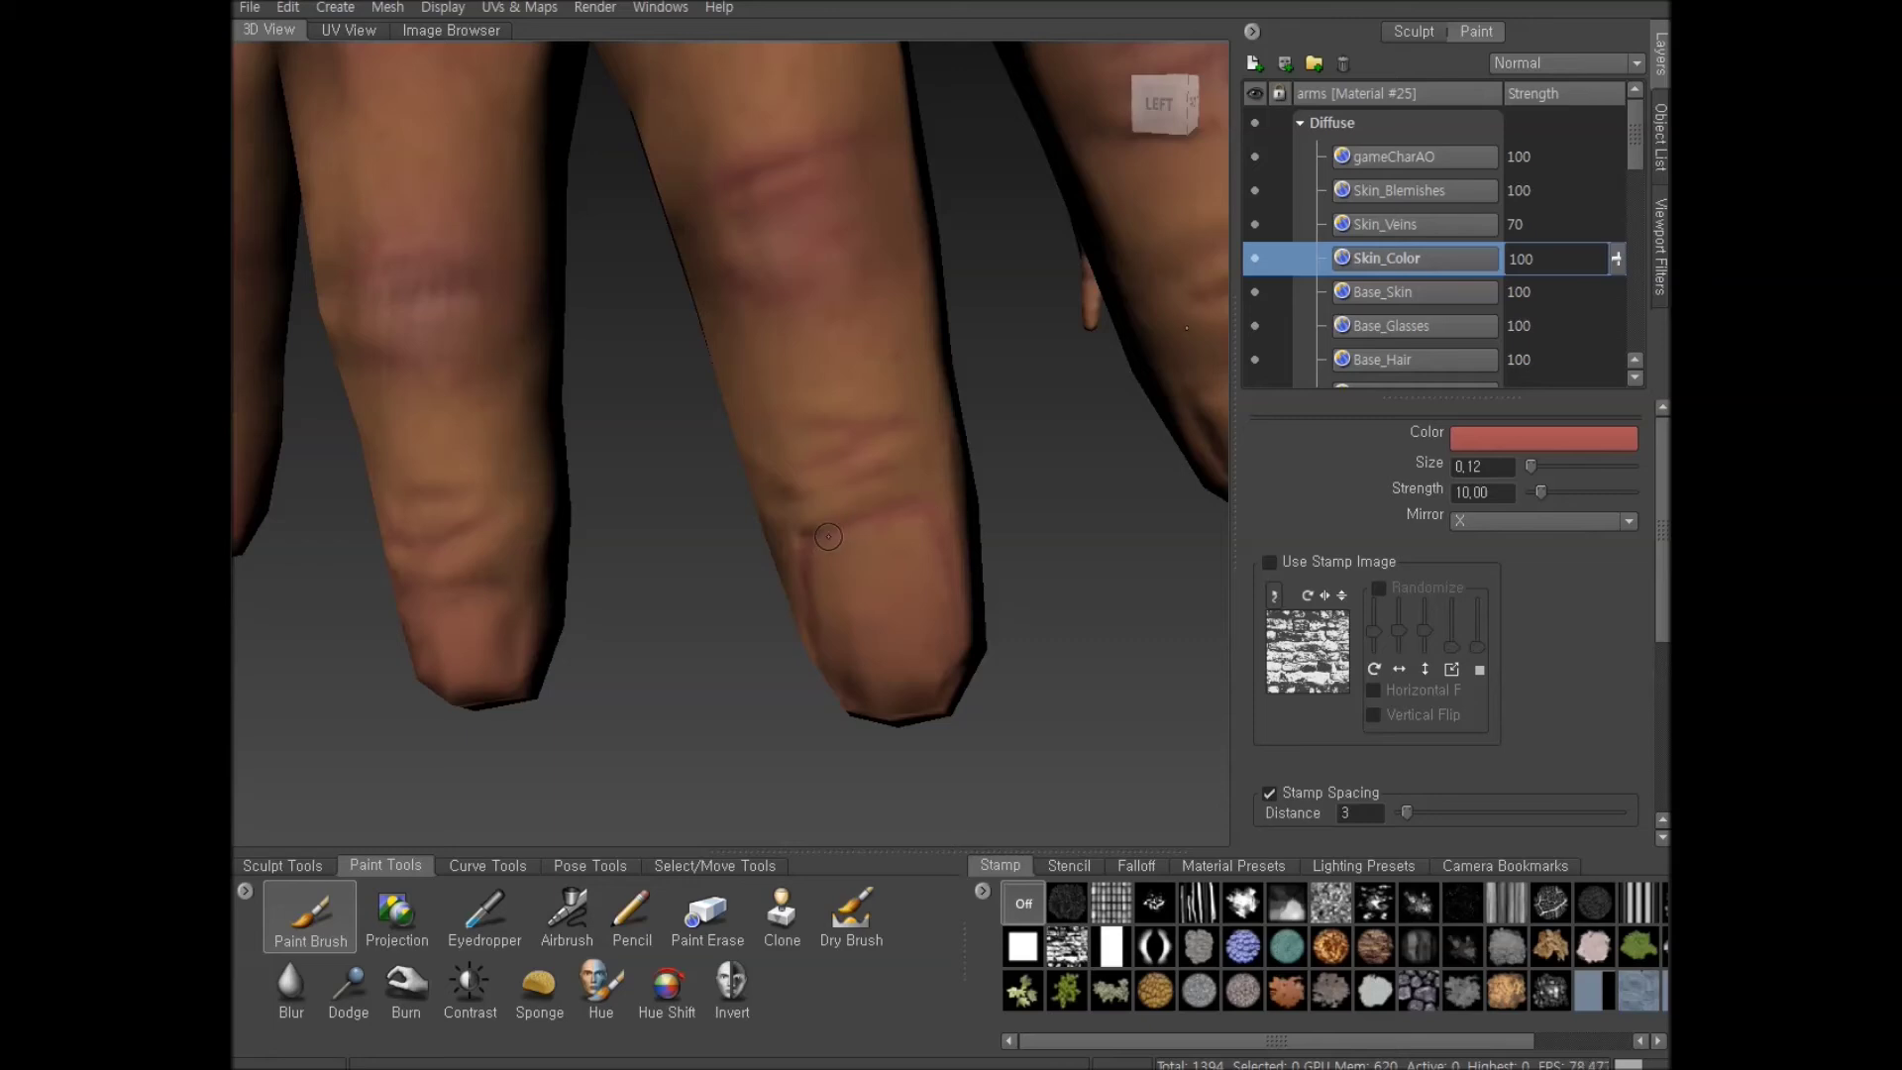
{"action": "scroll", "coordinate": [843, 604], "scroll_direction": "down", "scroll_amount": 3}
{"action": "scroll", "coordinate": [877, 540], "scroll_direction": "up", "scroll_amount": 3}
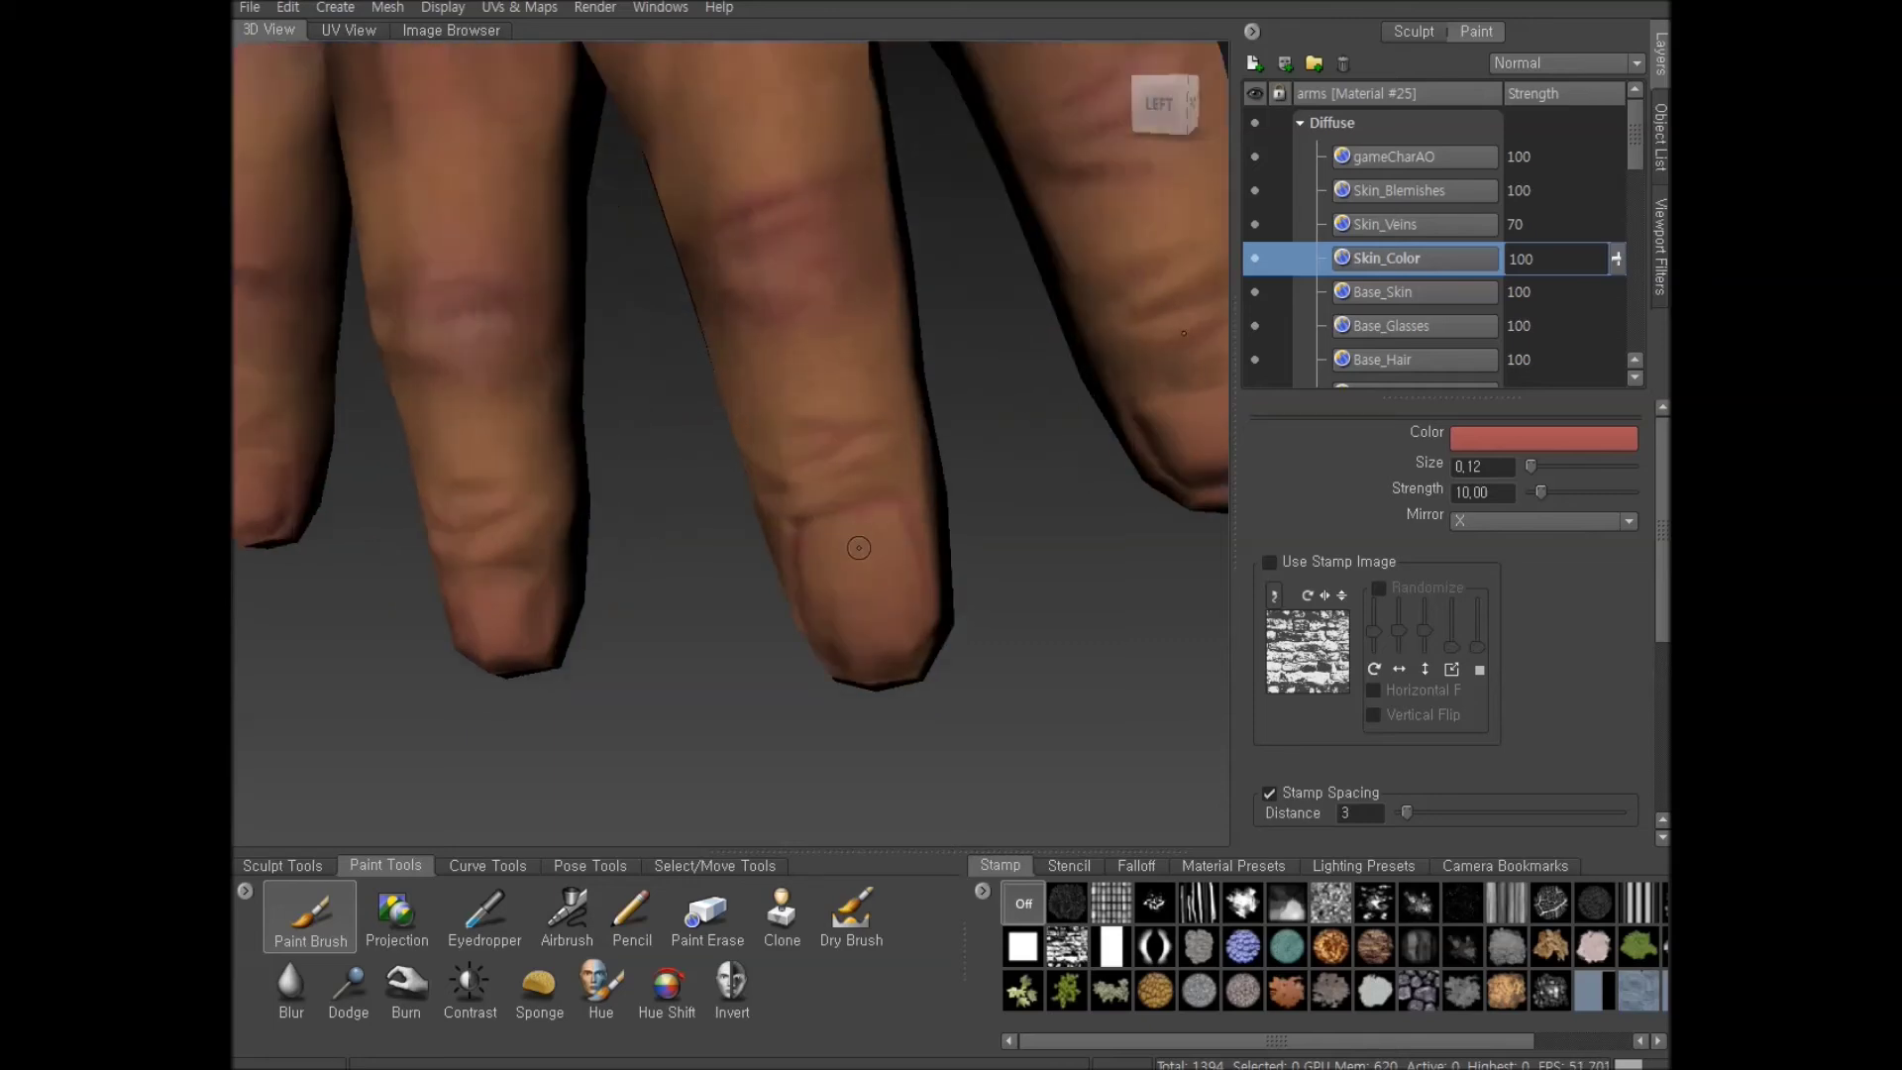
Brush a thin red outline around the ring fingernail at brush size 0.12
{"action": "scroll", "coordinate": [809, 589], "scroll_direction": "down", "scroll_amount": 3}
{"action": "scroll", "coordinate": [862, 555], "scroll_direction": "up", "scroll_amount": 4}
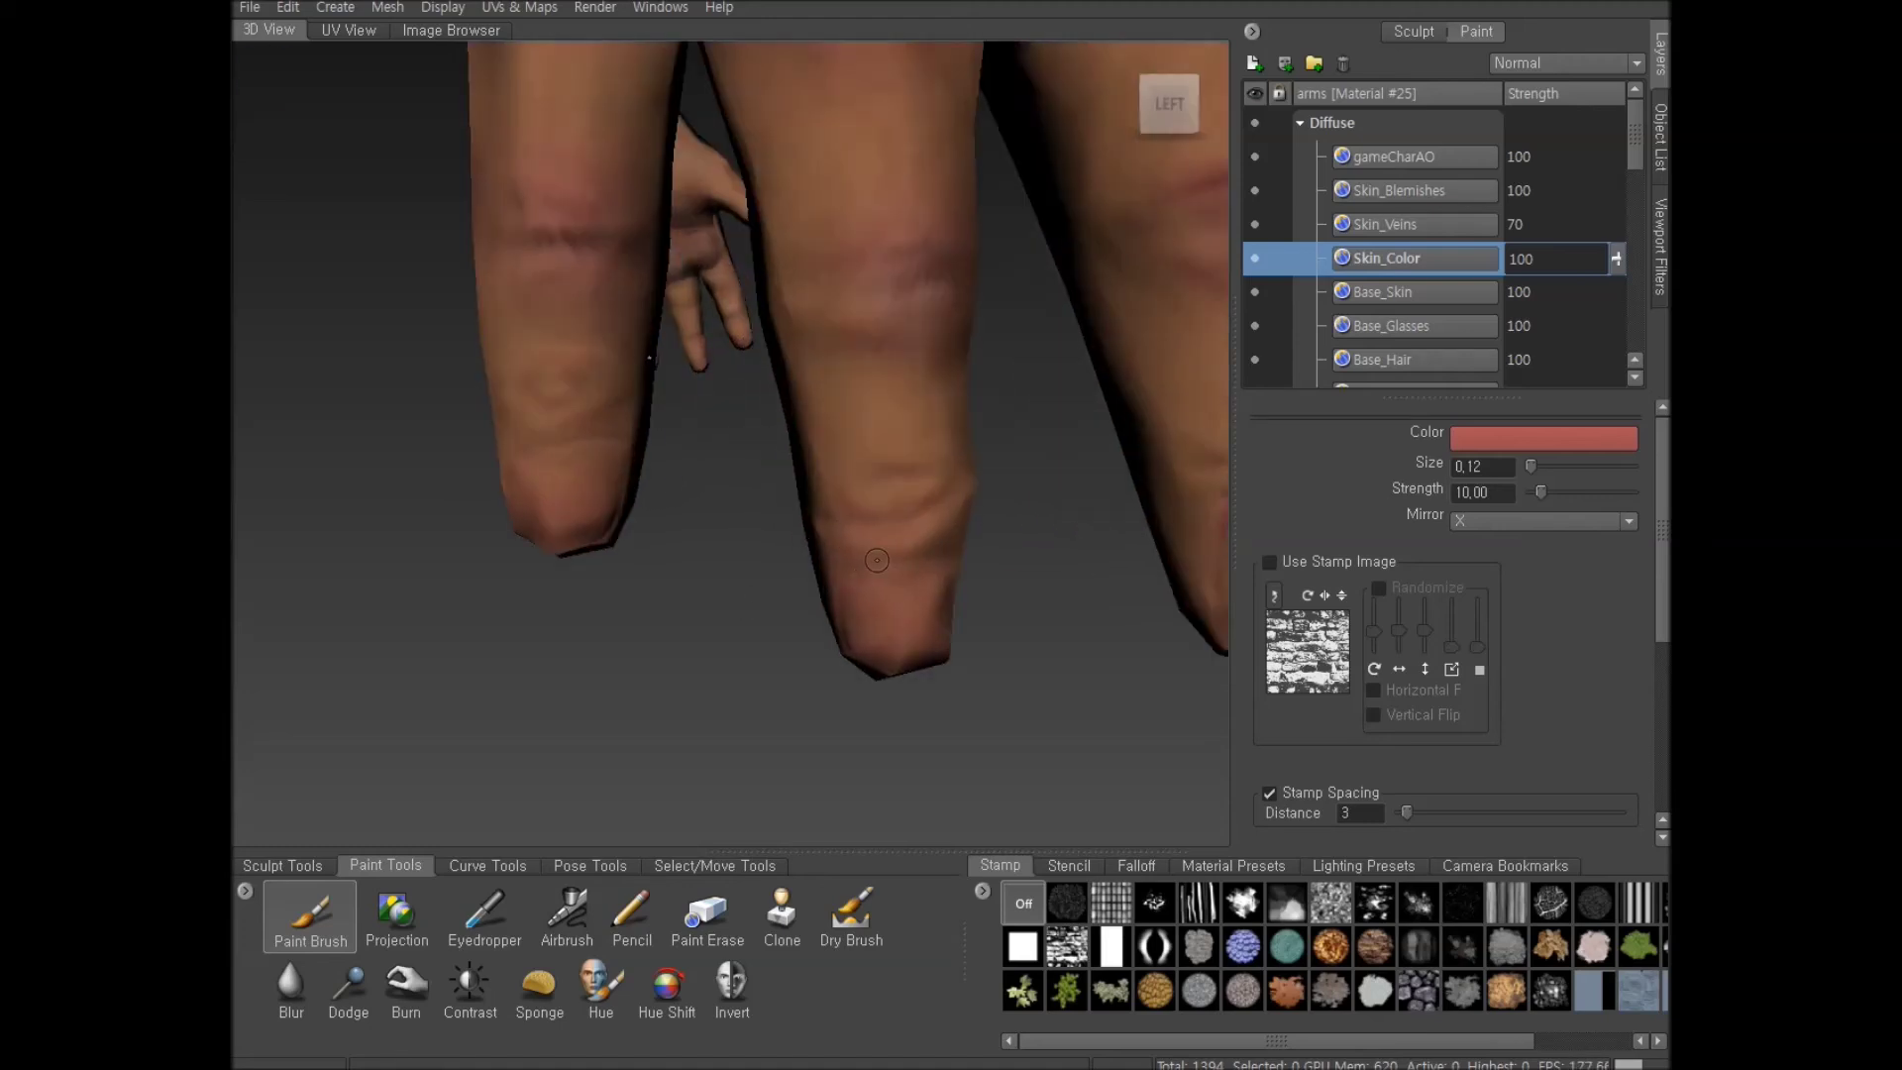
{"action": "middle_click_drag", "start_coordinate": [919, 558], "coordinate": [552, 499]}
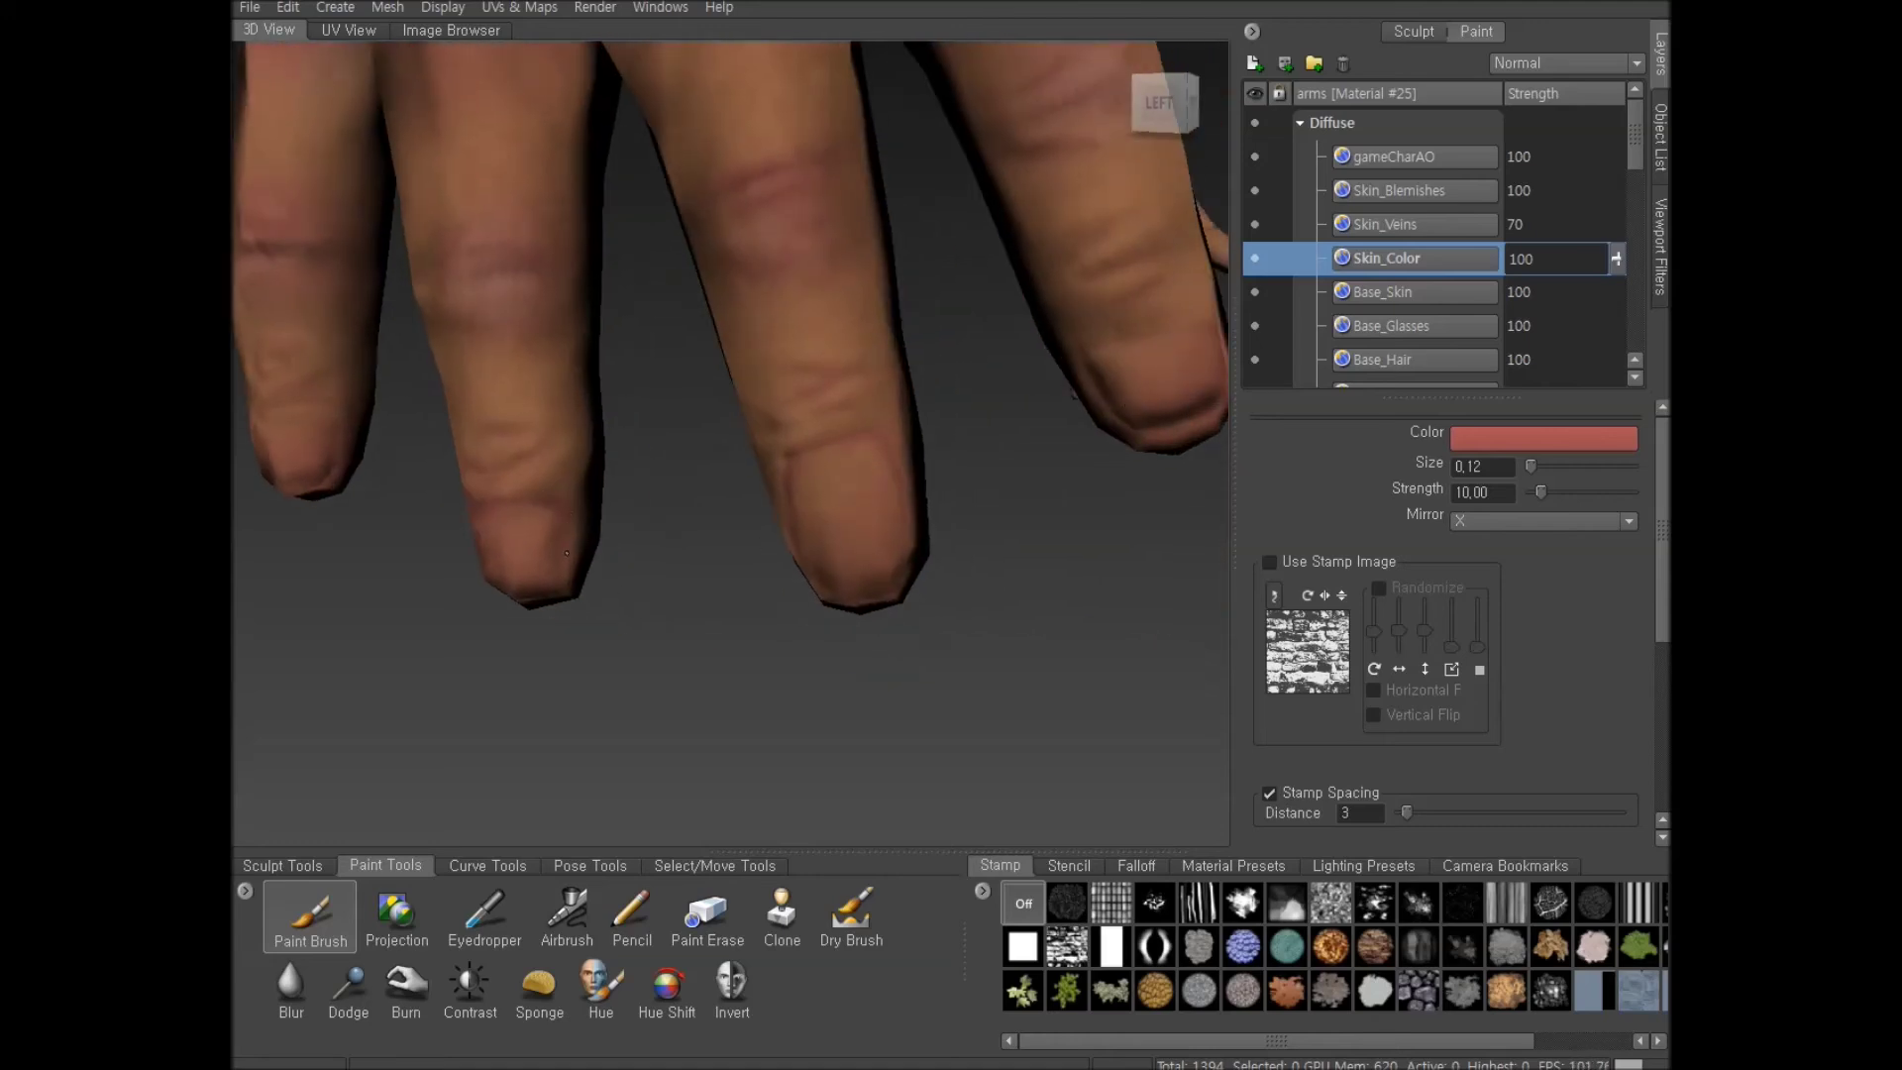
Brush a thin red outline around the cuticle and sides of the index fingernail at brush size 0.12
{"action": "scroll", "coordinate": [672, 542], "scroll_direction": "down", "scroll_amount": 3}
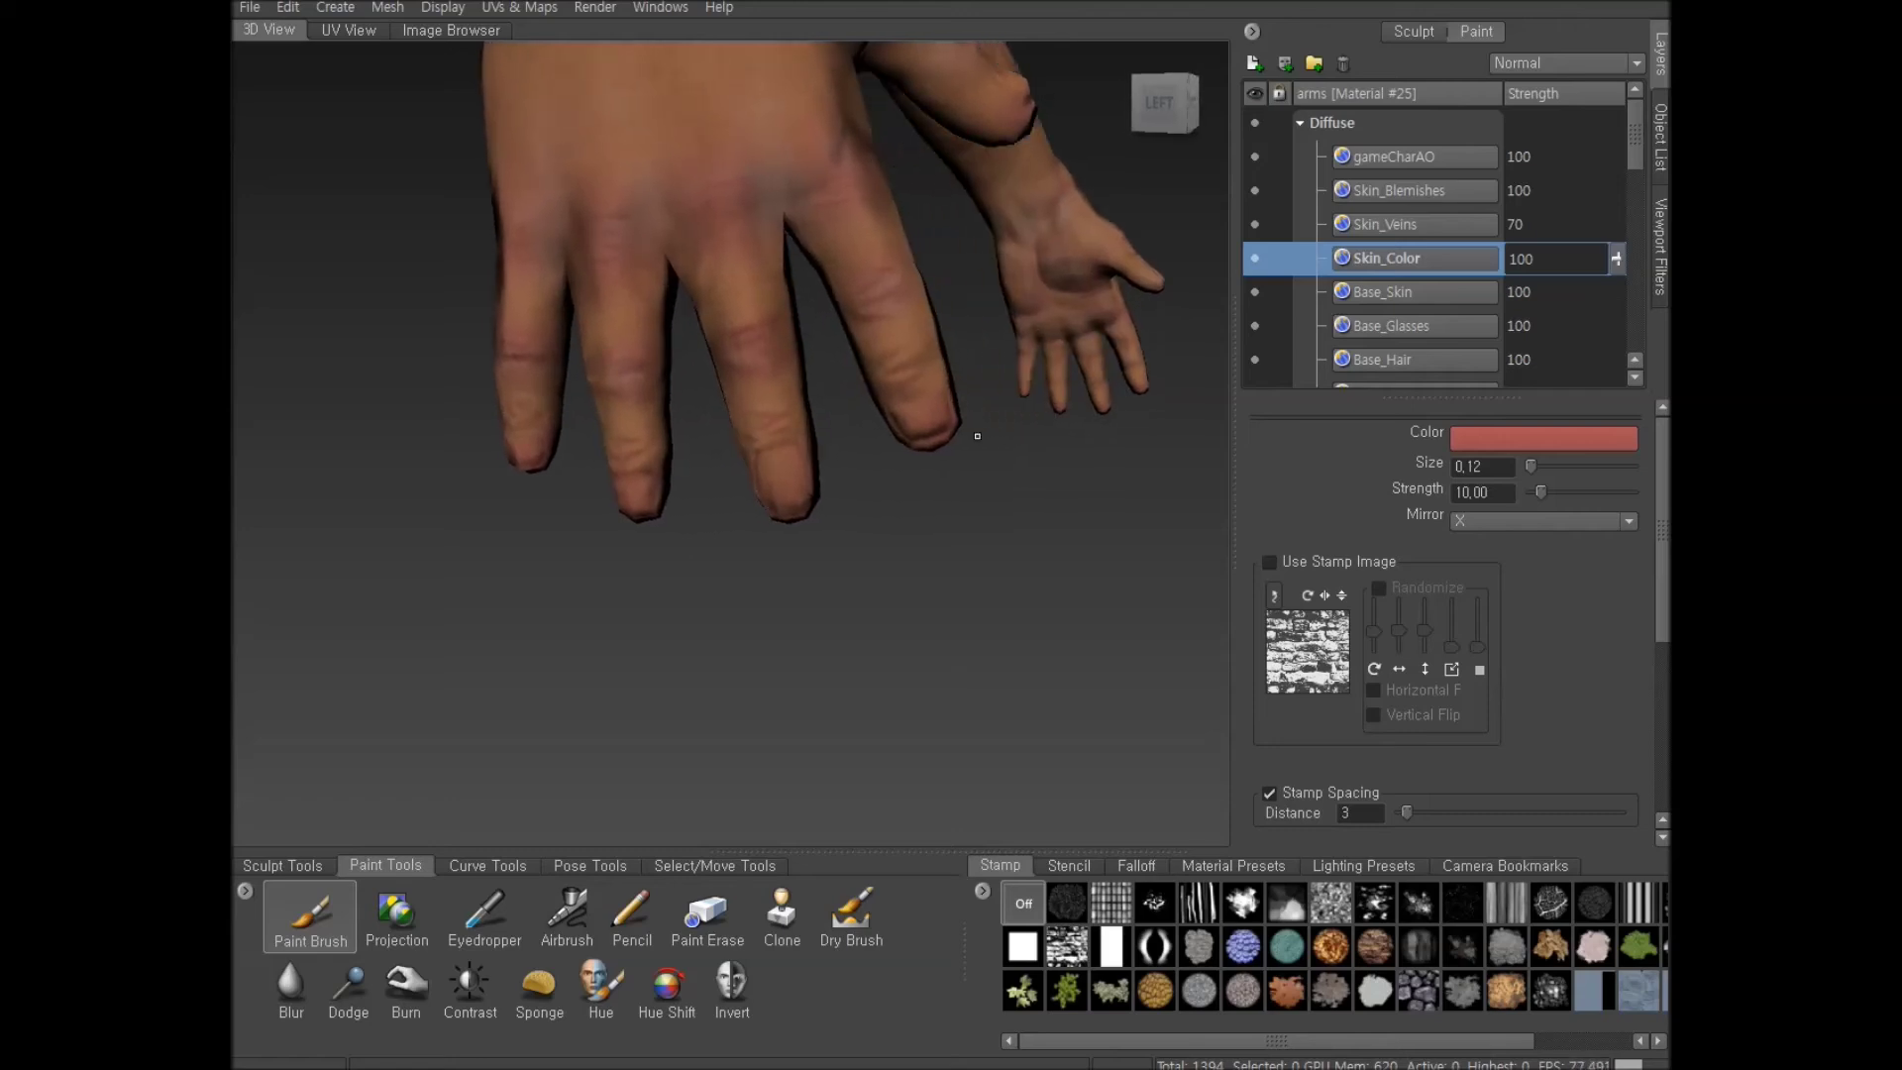
{"action": "scroll", "coordinate": [981, 436], "scroll_direction": "up", "scroll_amount": 5}
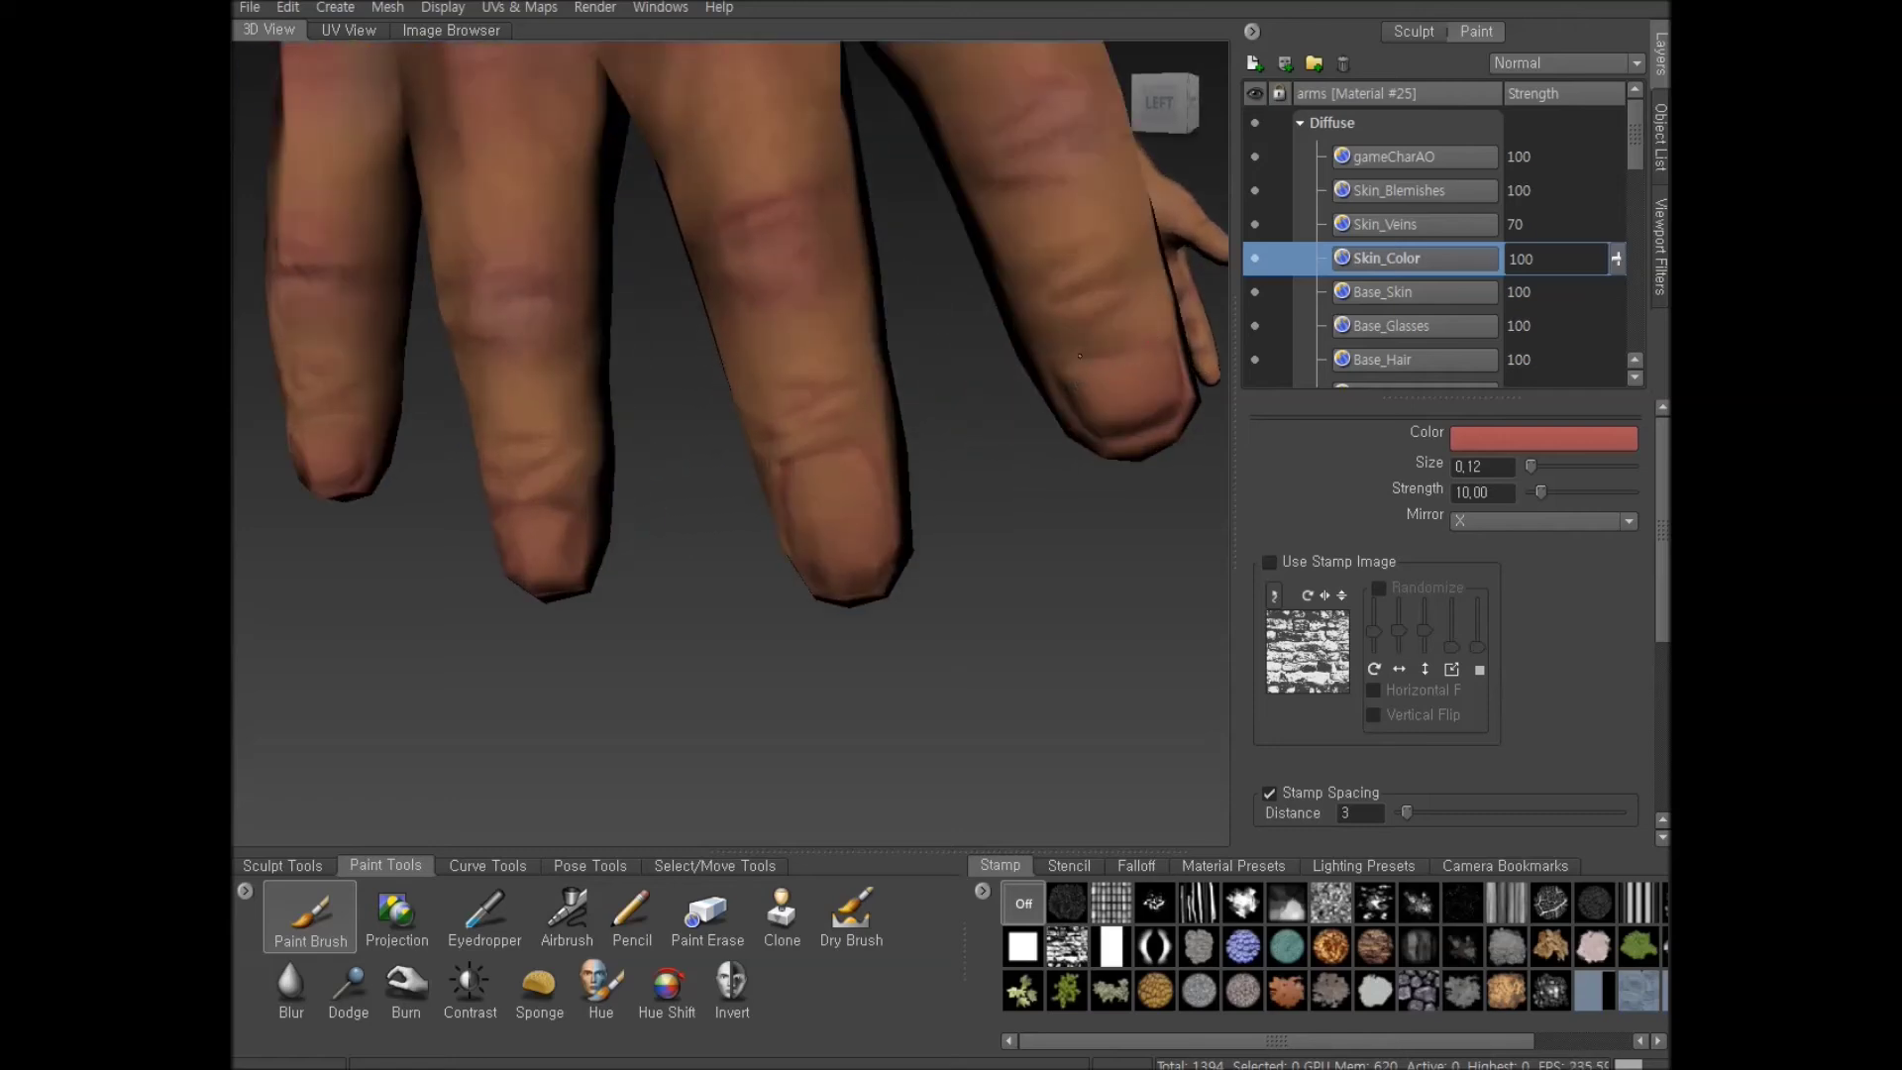
{"action": "middle_click_drag", "start_coordinate": [1125, 390], "coordinate": [767, 479]}
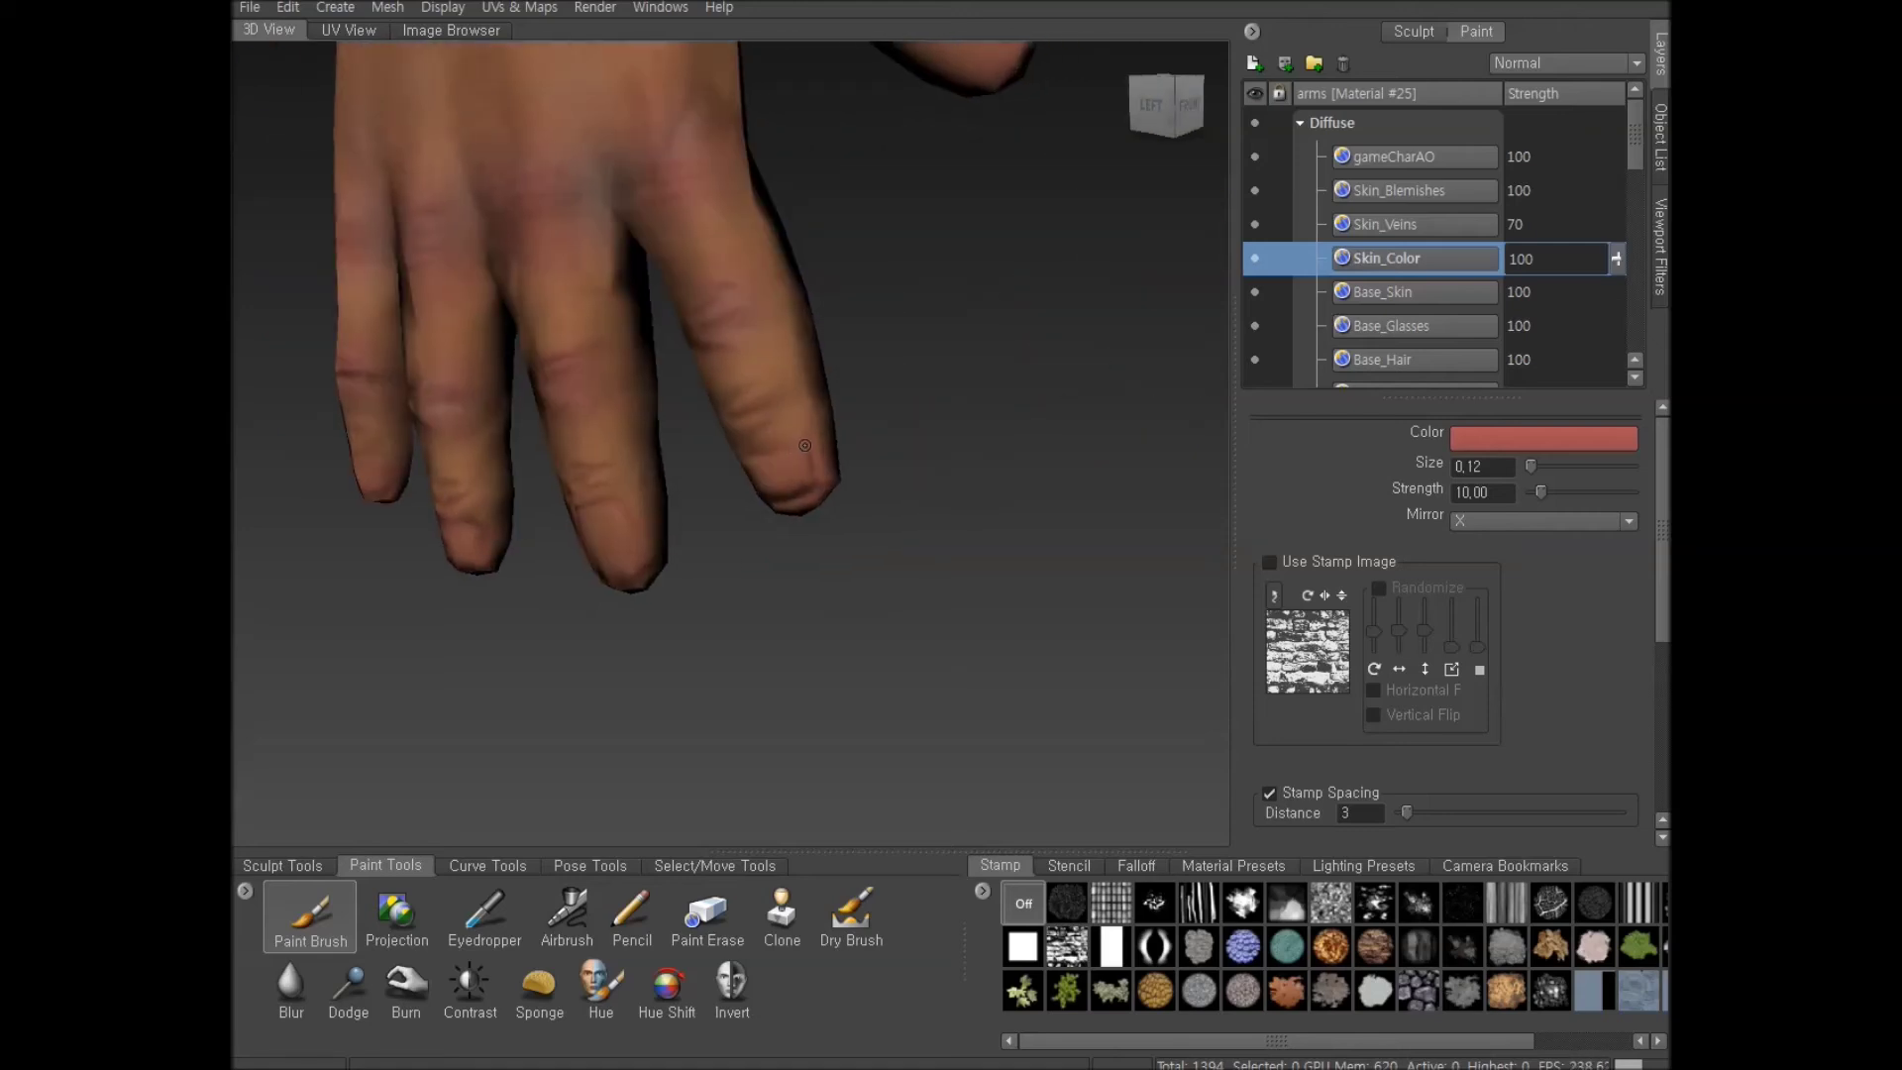
{"action": "middle_click_drag", "start_coordinate": [735, 520], "coordinate": [790, 489]}
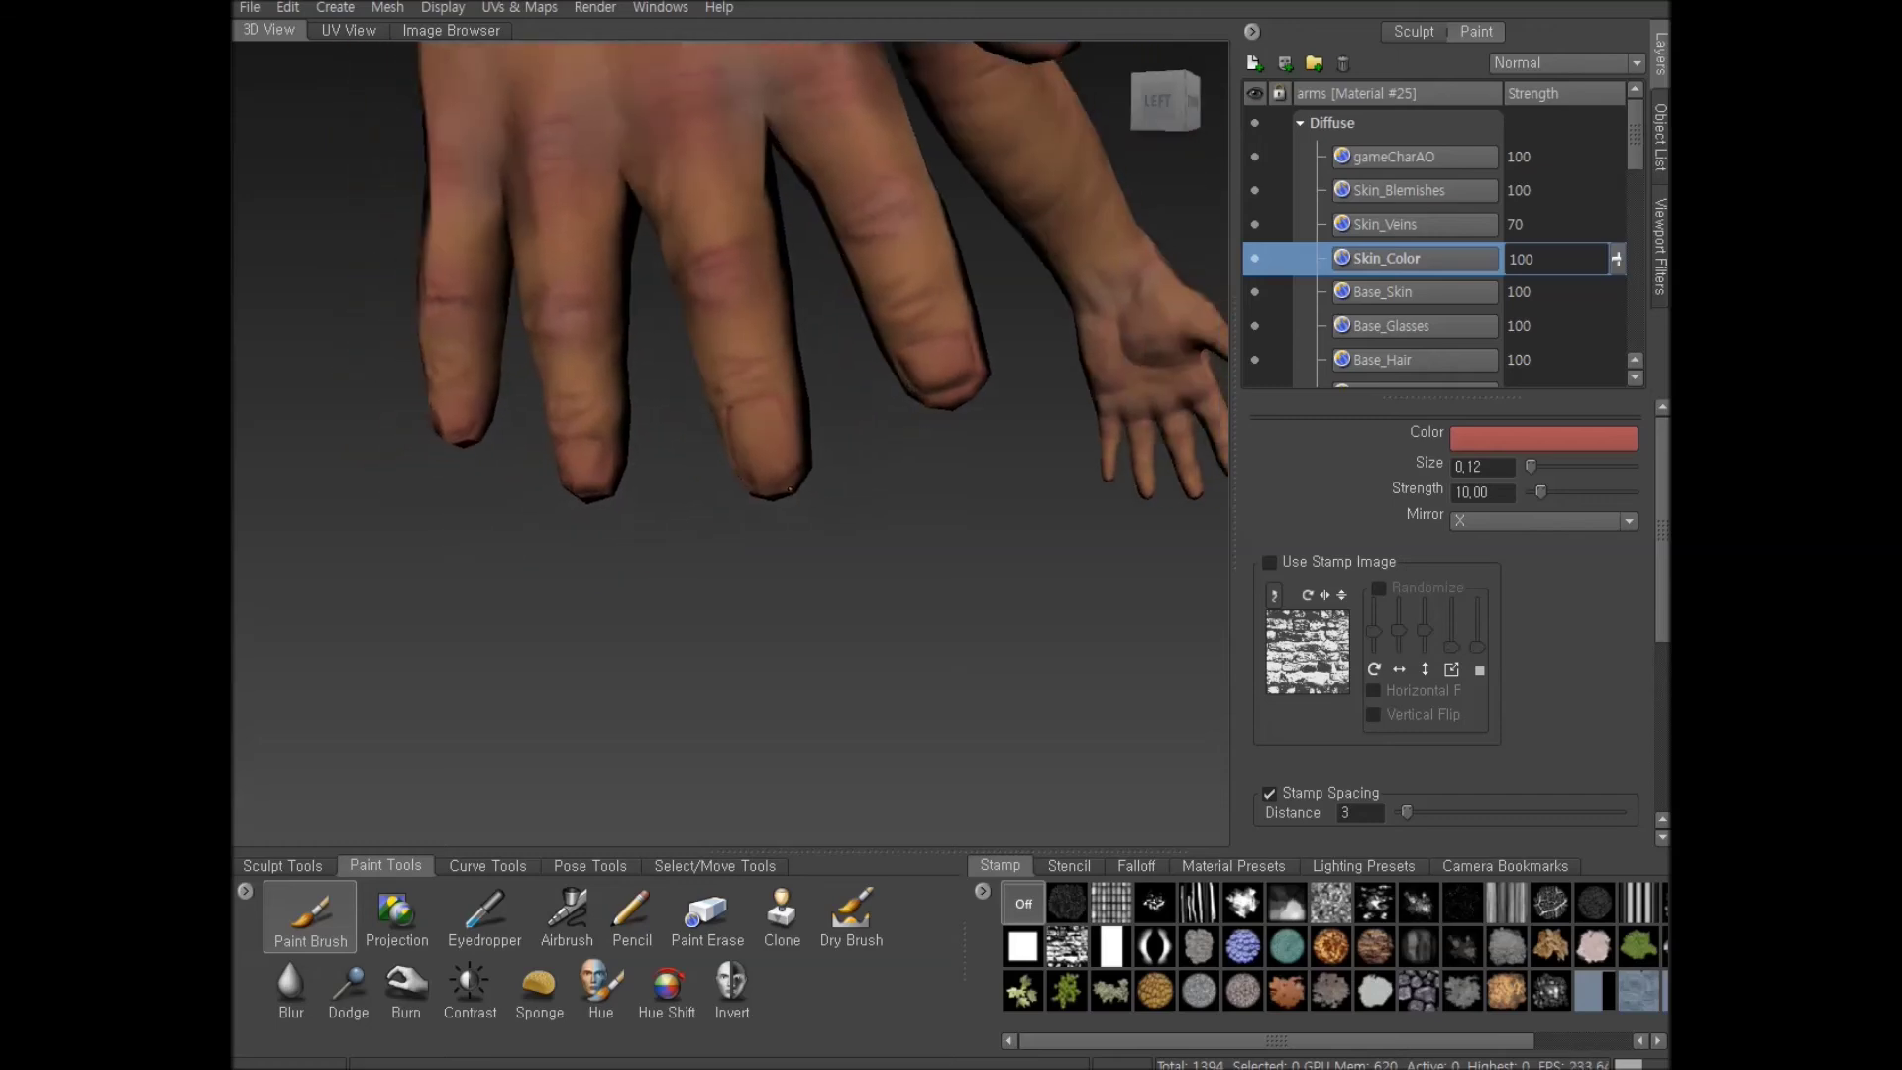
{"action": "scroll", "coordinate": [898, 359], "scroll_direction": "up", "scroll_amount": 5}
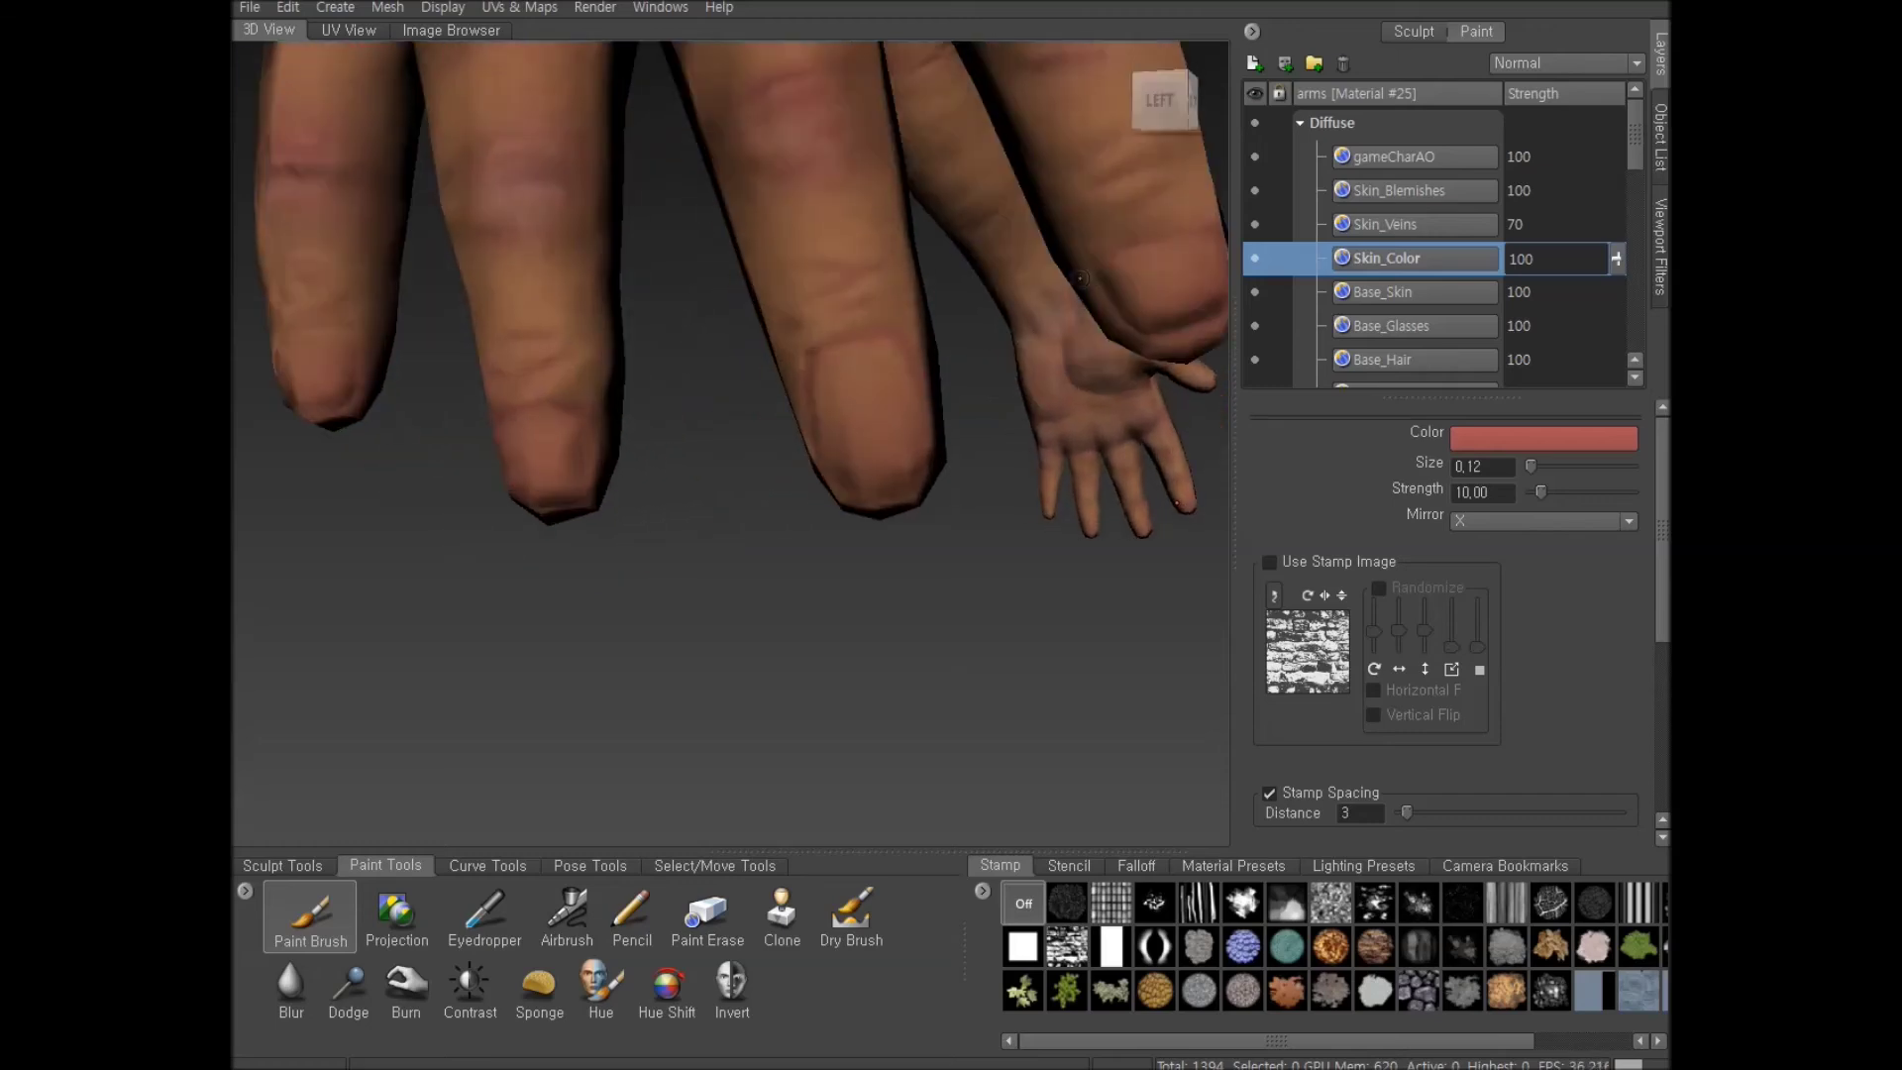
{"action": "scroll", "coordinate": [723, 471], "scroll_direction": "down", "scroll_amount": 5}
Brush a thin red outline around the little fingernail at brush size 0.12
{"action": "left_click_drag", "start_coordinate": [684, 476], "coordinate": [843, 461], "text": "alt"}
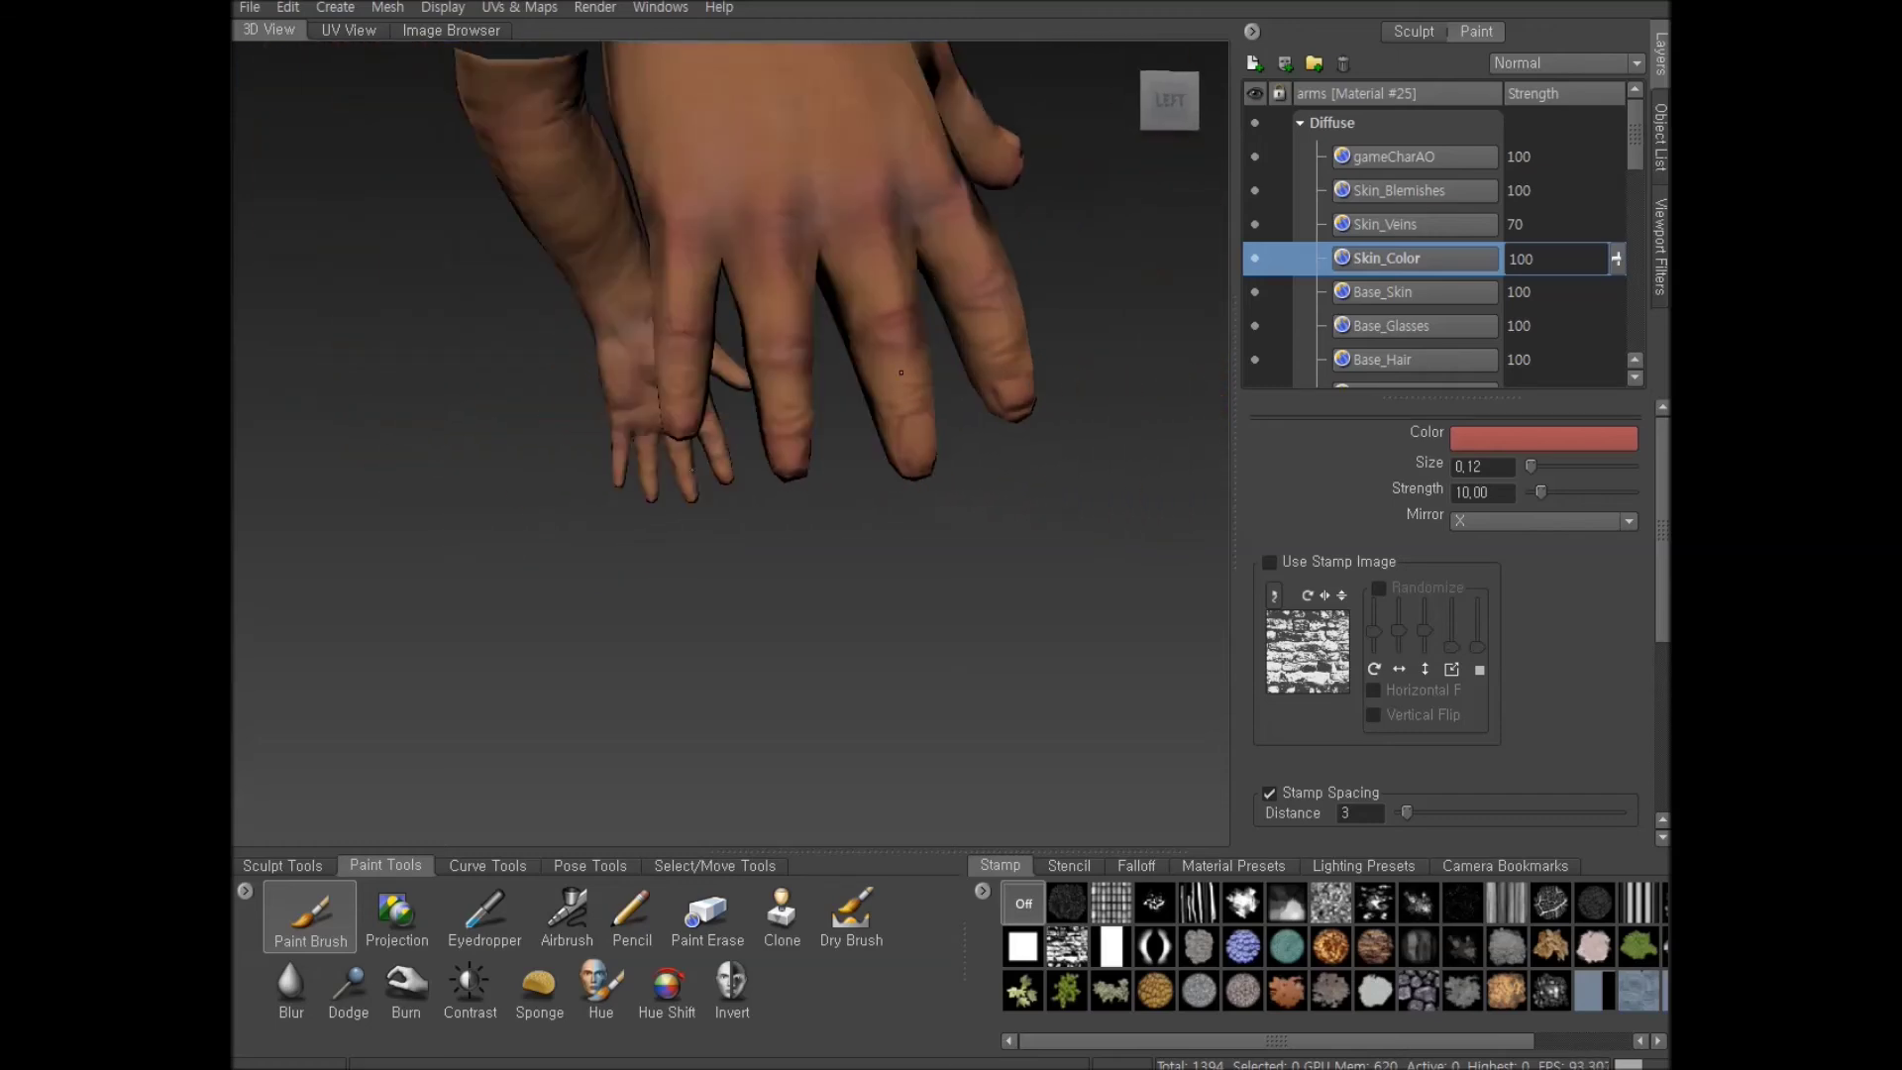
{"action": "scroll", "coordinate": [734, 436], "scroll_direction": "up", "scroll_amount": 6}
{"action": "scroll", "coordinate": [618, 374], "scroll_direction": "up", "scroll_amount": 5}
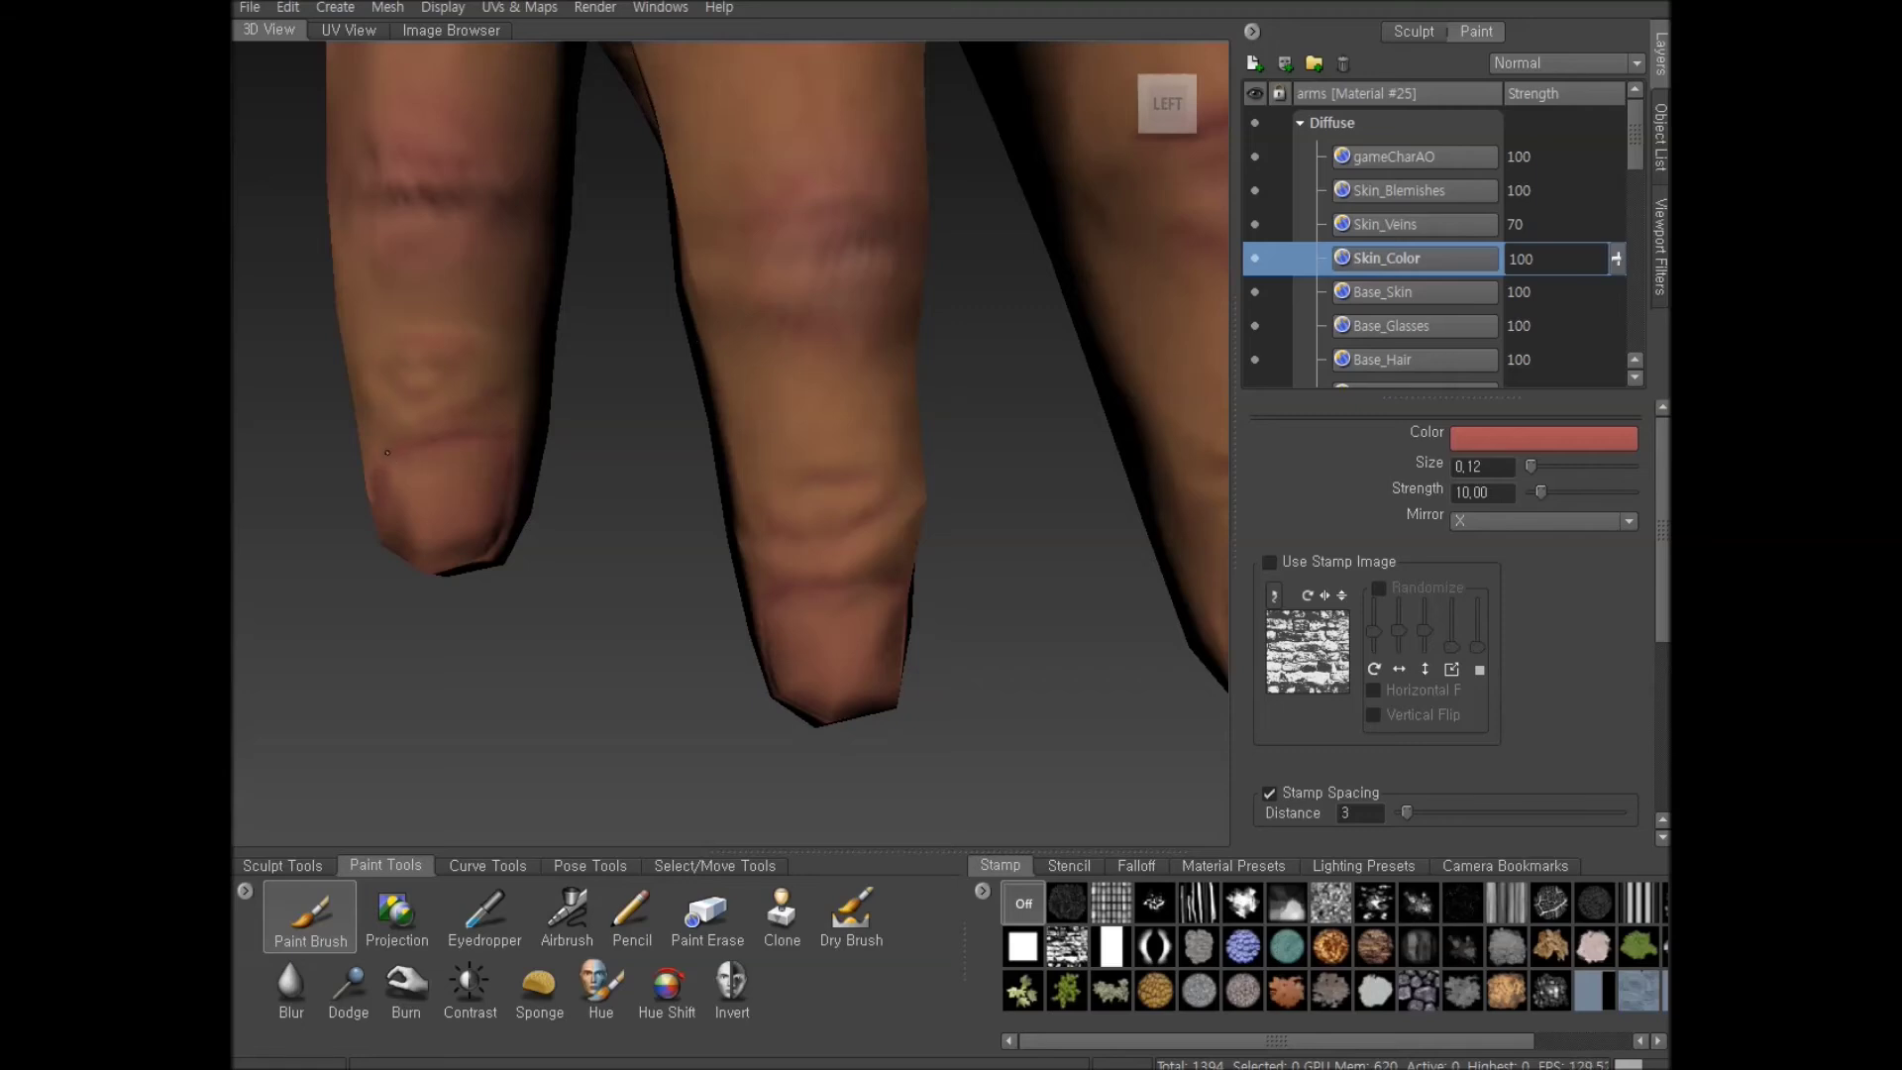
Complete the red outline around the thumbnail by brushing along its cuticle and sides at size 0.12
{"action": "scroll", "coordinate": [672, 528], "scroll_direction": "down", "scroll_amount": 5}
{"action": "left_click_drag", "start_coordinate": [877, 486], "coordinate": [817, 437], "text": "alt"}
{"action": "scroll", "coordinate": [823, 479], "scroll_direction": "down", "scroll_amount": 4}
{"action": "scroll", "coordinate": [818, 437], "scroll_direction": "up", "scroll_amount": 10}
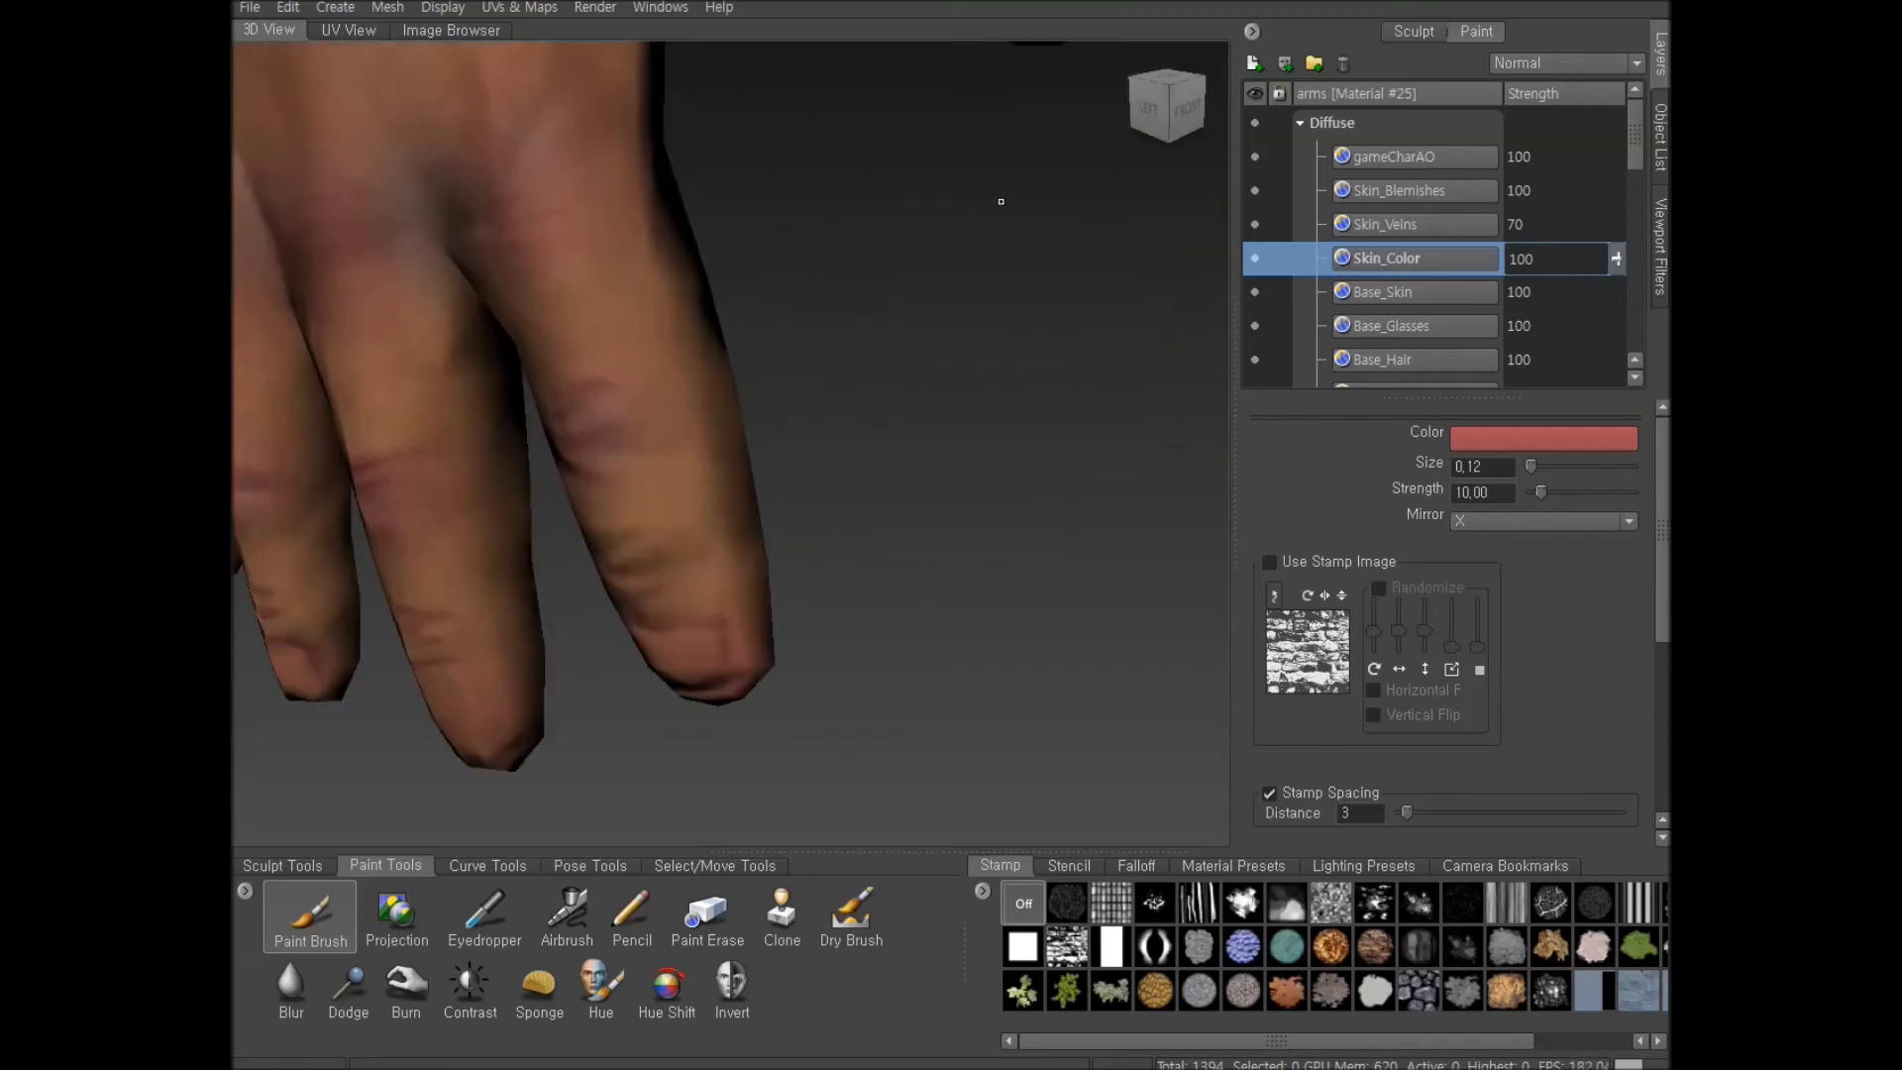
{"action": "left_click_drag", "start_coordinate": [956, 335], "coordinate": [890, 465], "text": "alt"}
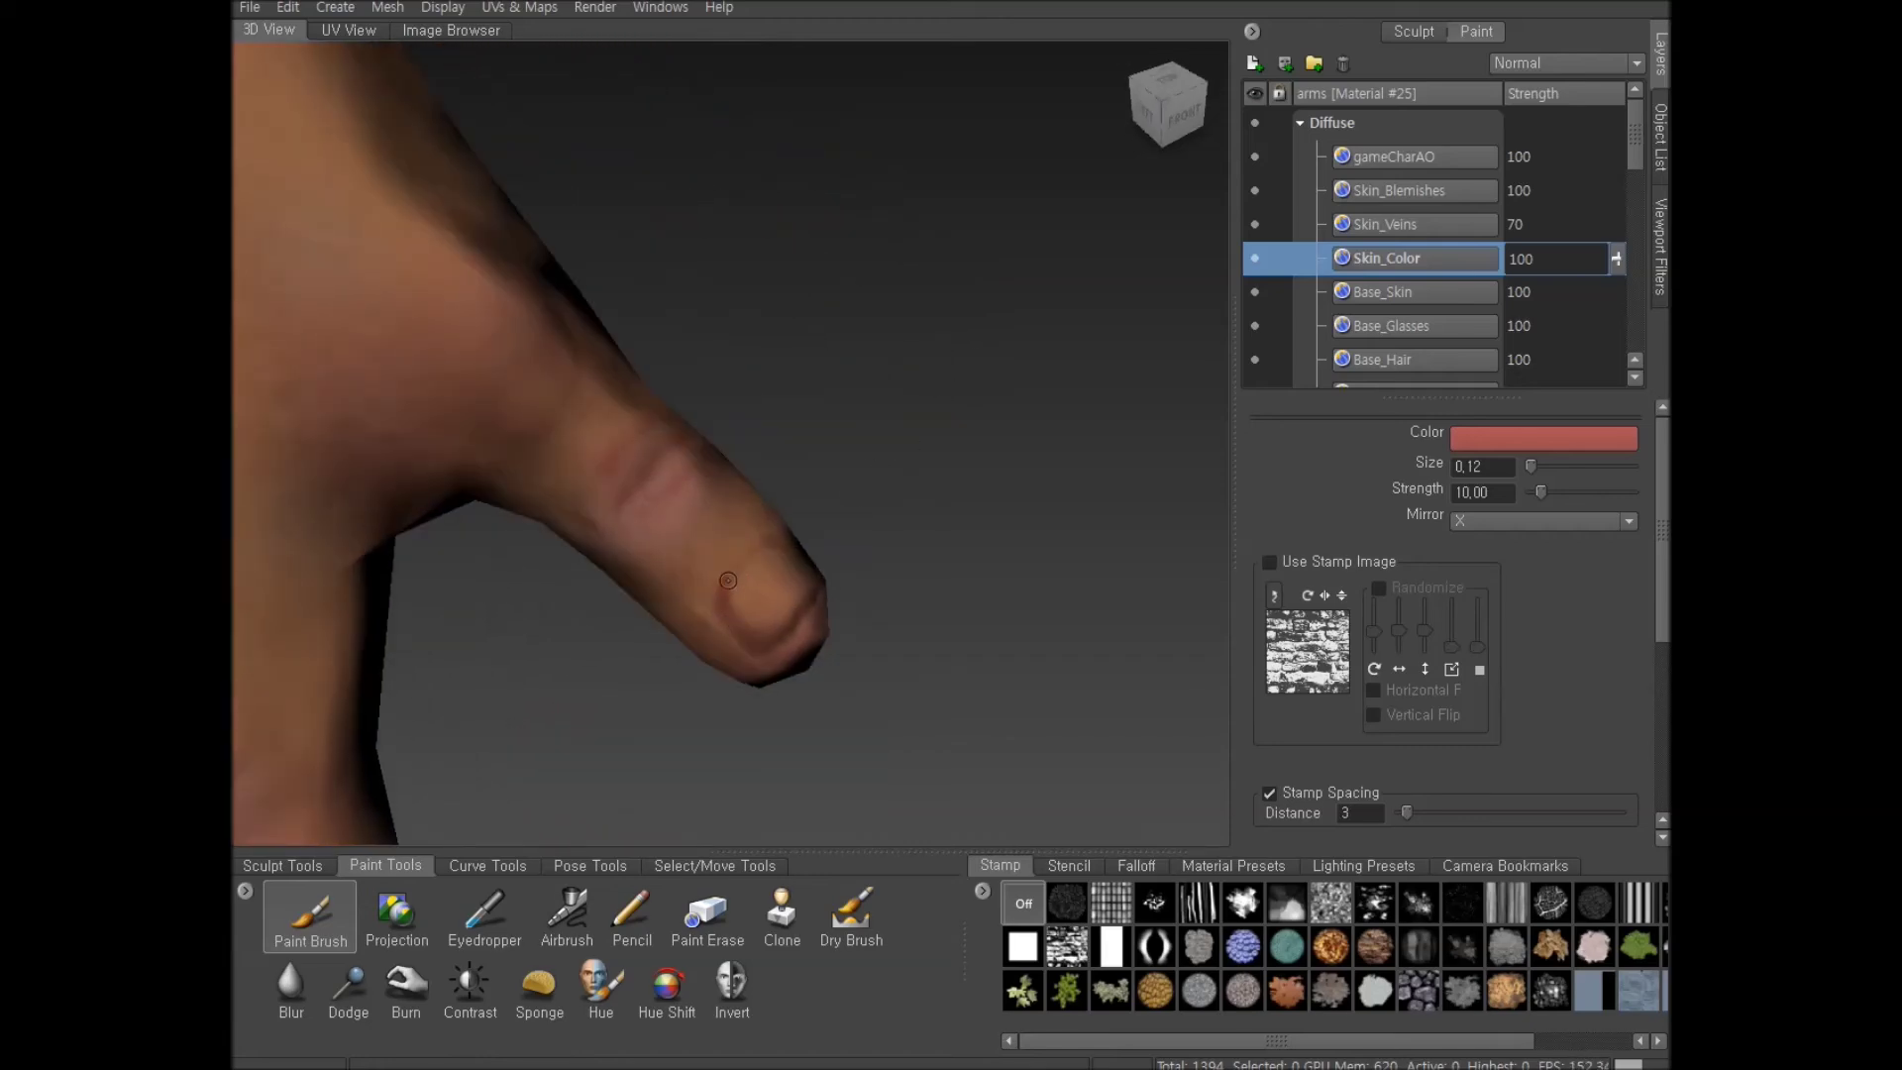
{"action": "left_click_drag", "start_coordinate": [795, 564], "coordinate": [532, 679], "text": "alt"}
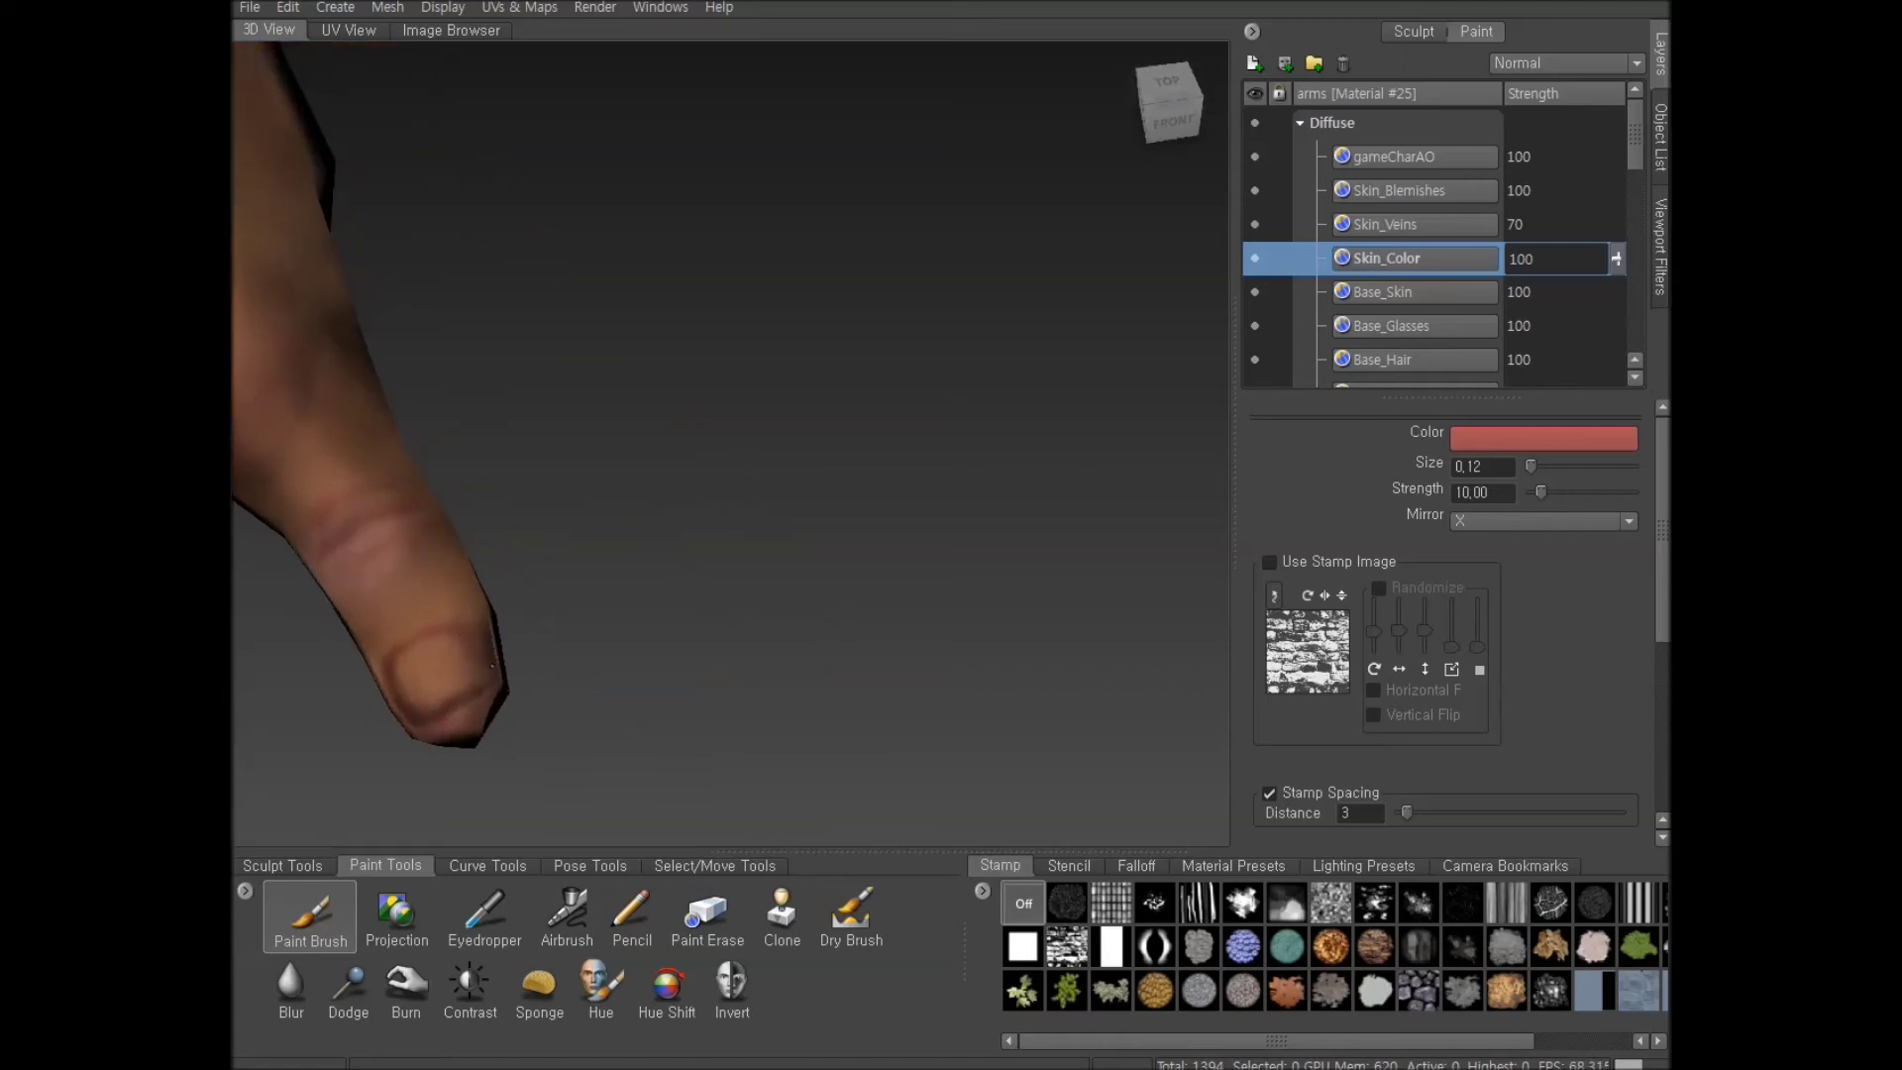
Lighten the middle fingernail with the Dodge brush on midtones at size 0.54 and strength 100
{"action": "scroll", "coordinate": [761, 660], "scroll_direction": "down", "scroll_amount": 5}
{"action": "left_click_drag", "start_coordinate": [752, 658], "coordinate": [832, 595], "text": "alt"}
{"action": "scroll", "coordinate": [832, 595], "scroll_direction": "up", "scroll_amount": 5}
{"action": "middle_click_drag", "start_coordinate": [860, 602], "coordinate": [891, 574], "text": "alt"}
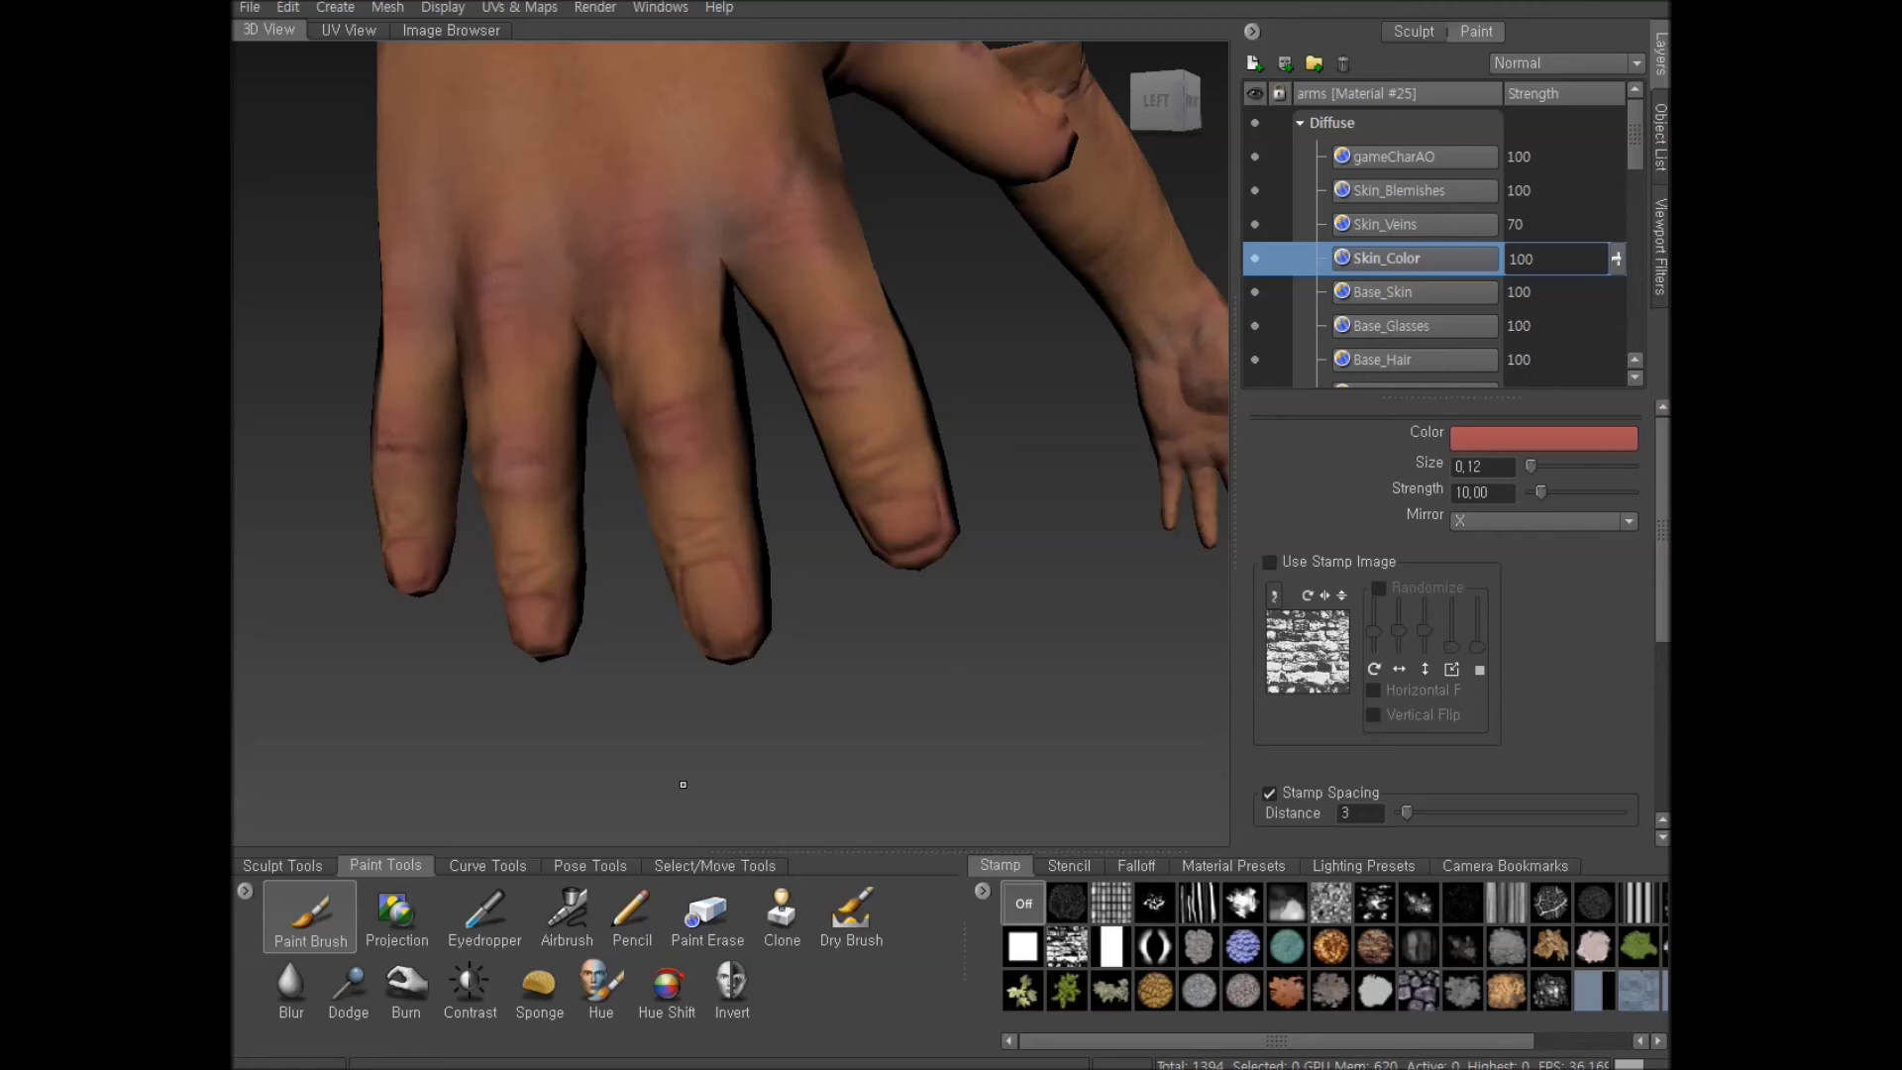
{"action": "left_click", "coordinate": [327, 989]}
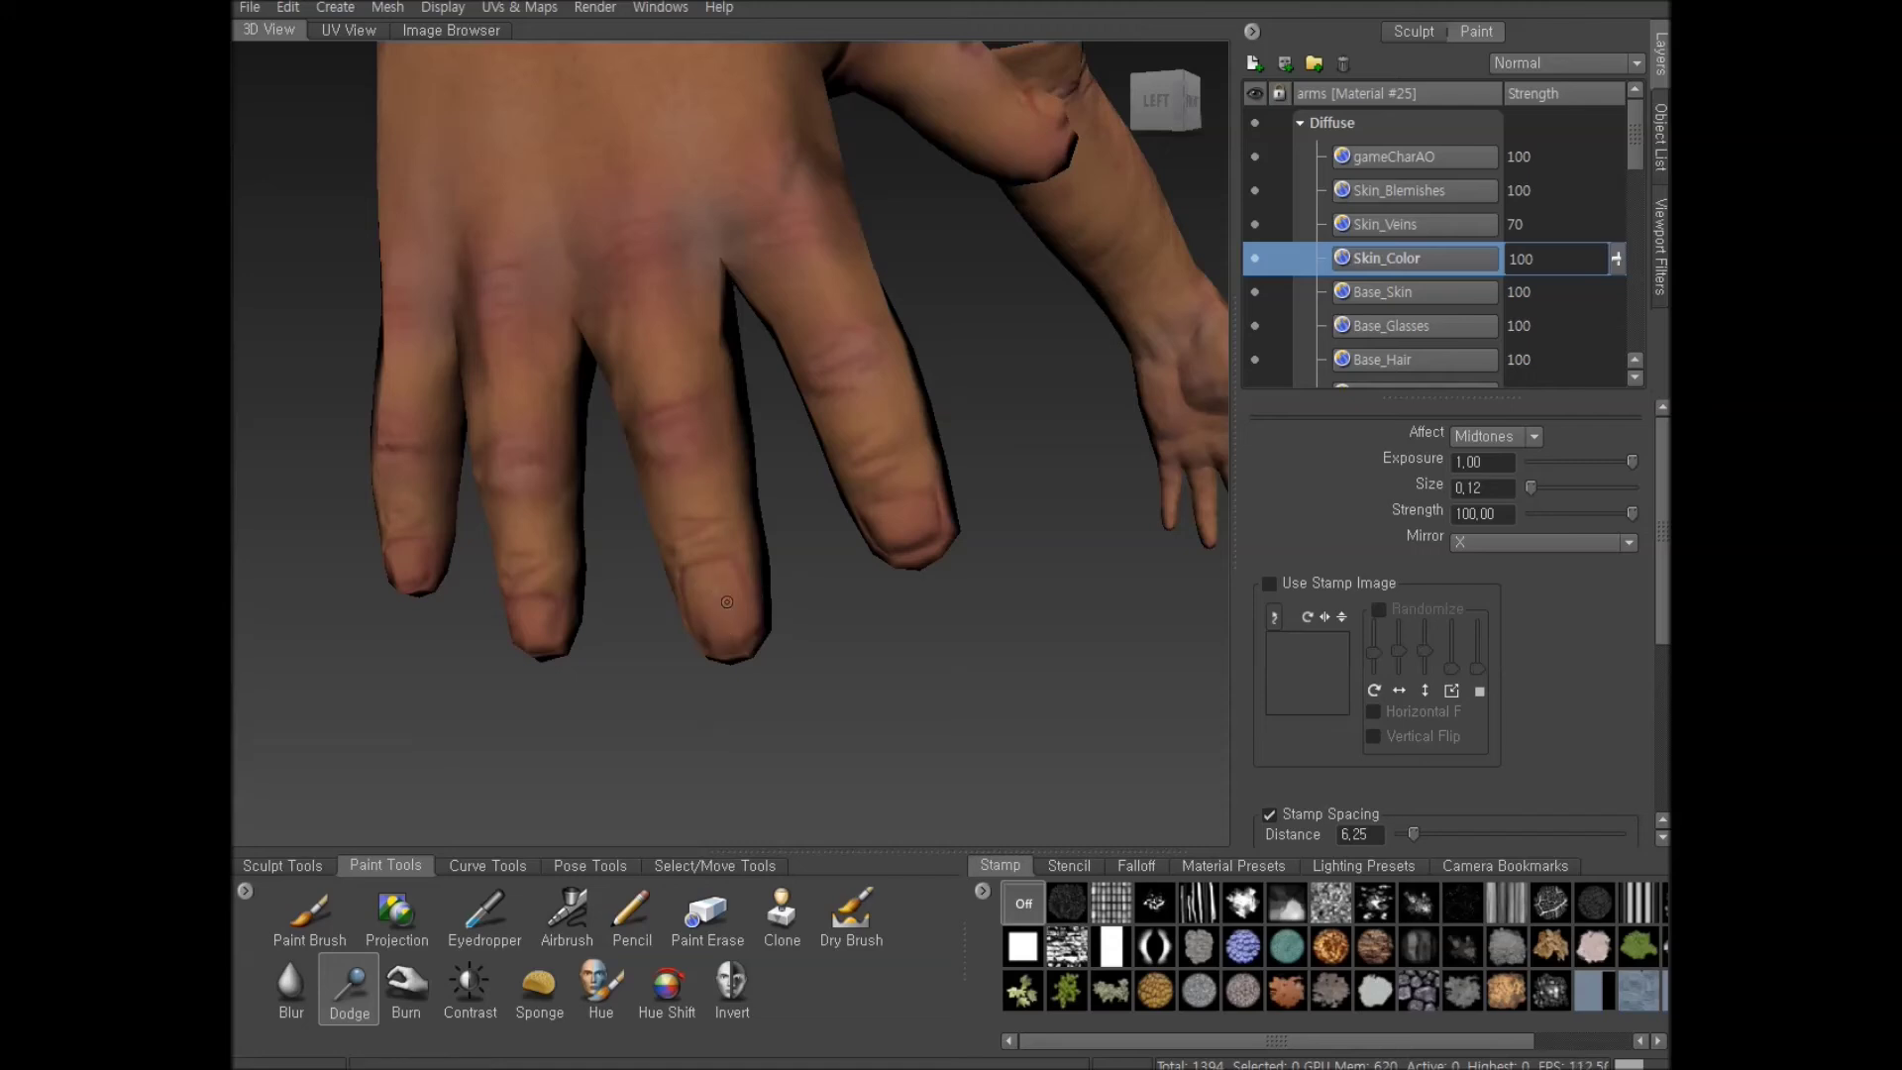
{"action": "key", "text": "b"}
{"action": "left_click_drag", "start_coordinate": [709, 588], "coordinate": [737, 587]}
{"action": "left_click_drag", "start_coordinate": [713, 604], "coordinate": [711, 608]}
{"action": "left_click_drag", "start_coordinate": [841, 573], "coordinate": [959, 488], "text": "alt"}
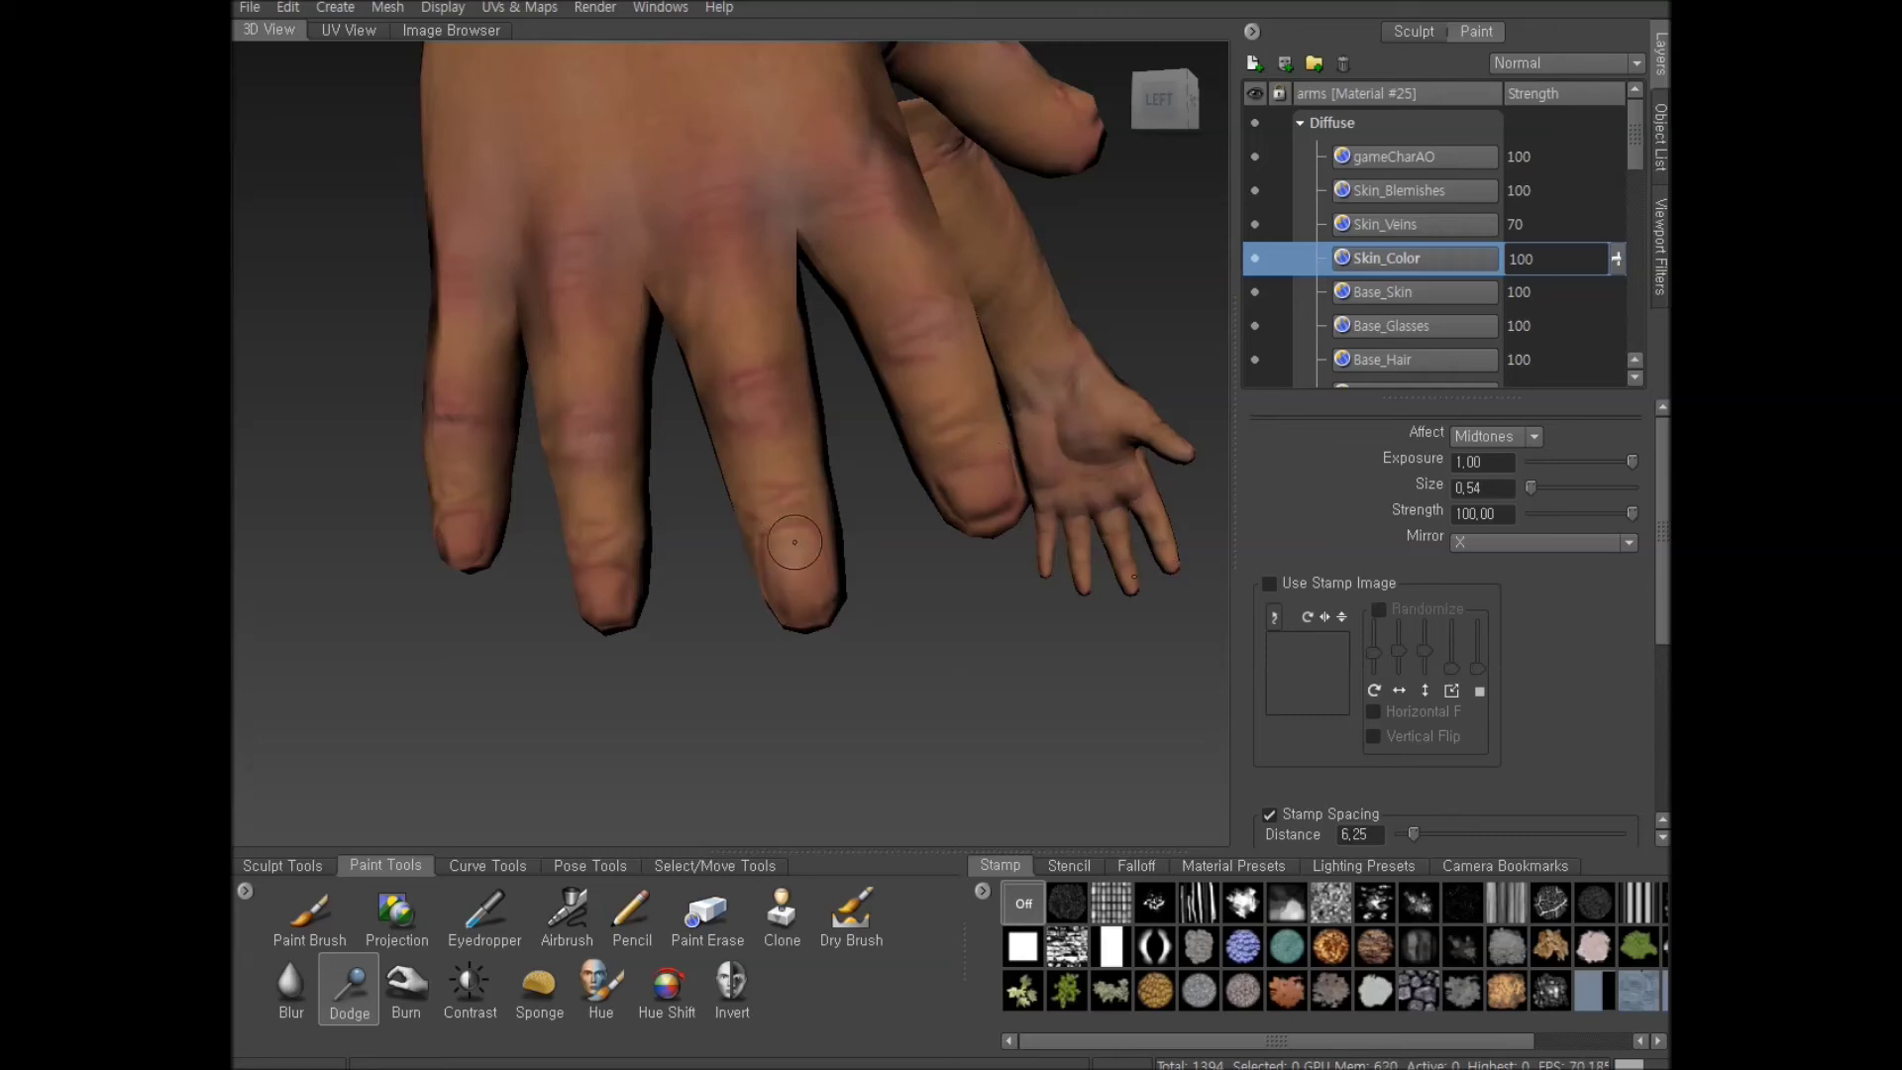
{"action": "left_click_drag", "start_coordinate": [790, 549], "coordinate": [784, 550]}
Lighten the nails of the other fingers and the thumb with the Dodge brush, reducing its size to 0.35
{"action": "mouse_move", "coordinate": [998, 443]}
{"action": "left_mouse_down"}
{"action": "mouse_move", "coordinate": [996, 468]}
{"action": "mouse_move", "coordinate": [961, 477]}
{"action": "mouse_move", "coordinate": [993, 473]}
{"action": "mouse_move", "coordinate": [957, 481]}
{"action": "mouse_move", "coordinate": [996, 480]}
{"action": "mouse_move", "coordinate": [956, 484]}
{"action": "mouse_move", "coordinate": [862, 581]}
{"action": "mouse_move", "coordinate": [745, 517]}
{"action": "left_mouse_up"}
{"action": "mouse_move", "coordinate": [683, 580]}
{"action": "left_mouse_down"}
{"action": "mouse_move", "coordinate": [670, 593]}
{"action": "mouse_move", "coordinate": [781, 563]}
{"action": "left_mouse_up"}
{"action": "left_click_drag", "start_coordinate": [605, 493], "coordinate": [621, 511]}
{"action": "right_click_drag", "start_coordinate": [634, 530], "coordinate": [668, 576], "text": "alt"}
{"action": "mouse_move", "coordinate": [668, 576]}
{"action": "left_mouse_down", "text": "alt"}
{"action": "mouse_move", "coordinate": [887, 403]}
{"action": "mouse_move", "coordinate": [813, 584]}
{"action": "mouse_move", "coordinate": [797, 579]}
{"action": "mouse_move", "coordinate": [841, 606]}
{"action": "mouse_move", "coordinate": [810, 608]}
{"action": "mouse_move", "coordinate": [837, 575]}
{"action": "mouse_move", "coordinate": [820, 597]}
{"action": "mouse_move", "coordinate": [844, 599]}
{"action": "mouse_move", "coordinate": [788, 641]}
{"action": "mouse_move", "coordinate": [758, 625]}
{"action": "mouse_move", "coordinate": [857, 573]}
{"action": "mouse_move", "coordinate": [840, 544]}
{"action": "mouse_move", "coordinate": [761, 522]}
{"action": "left_mouse_up", "text": "alt"}
{"action": "scroll", "coordinate": [864, 458], "scroll_direction": "up", "scroll_amount": 2}
{"action": "scroll", "coordinate": [838, 520], "scroll_direction": "up", "scroll_amount": 3}
{"action": "scroll", "coordinate": [734, 650], "scroll_direction": "down", "scroll_amount": 5}
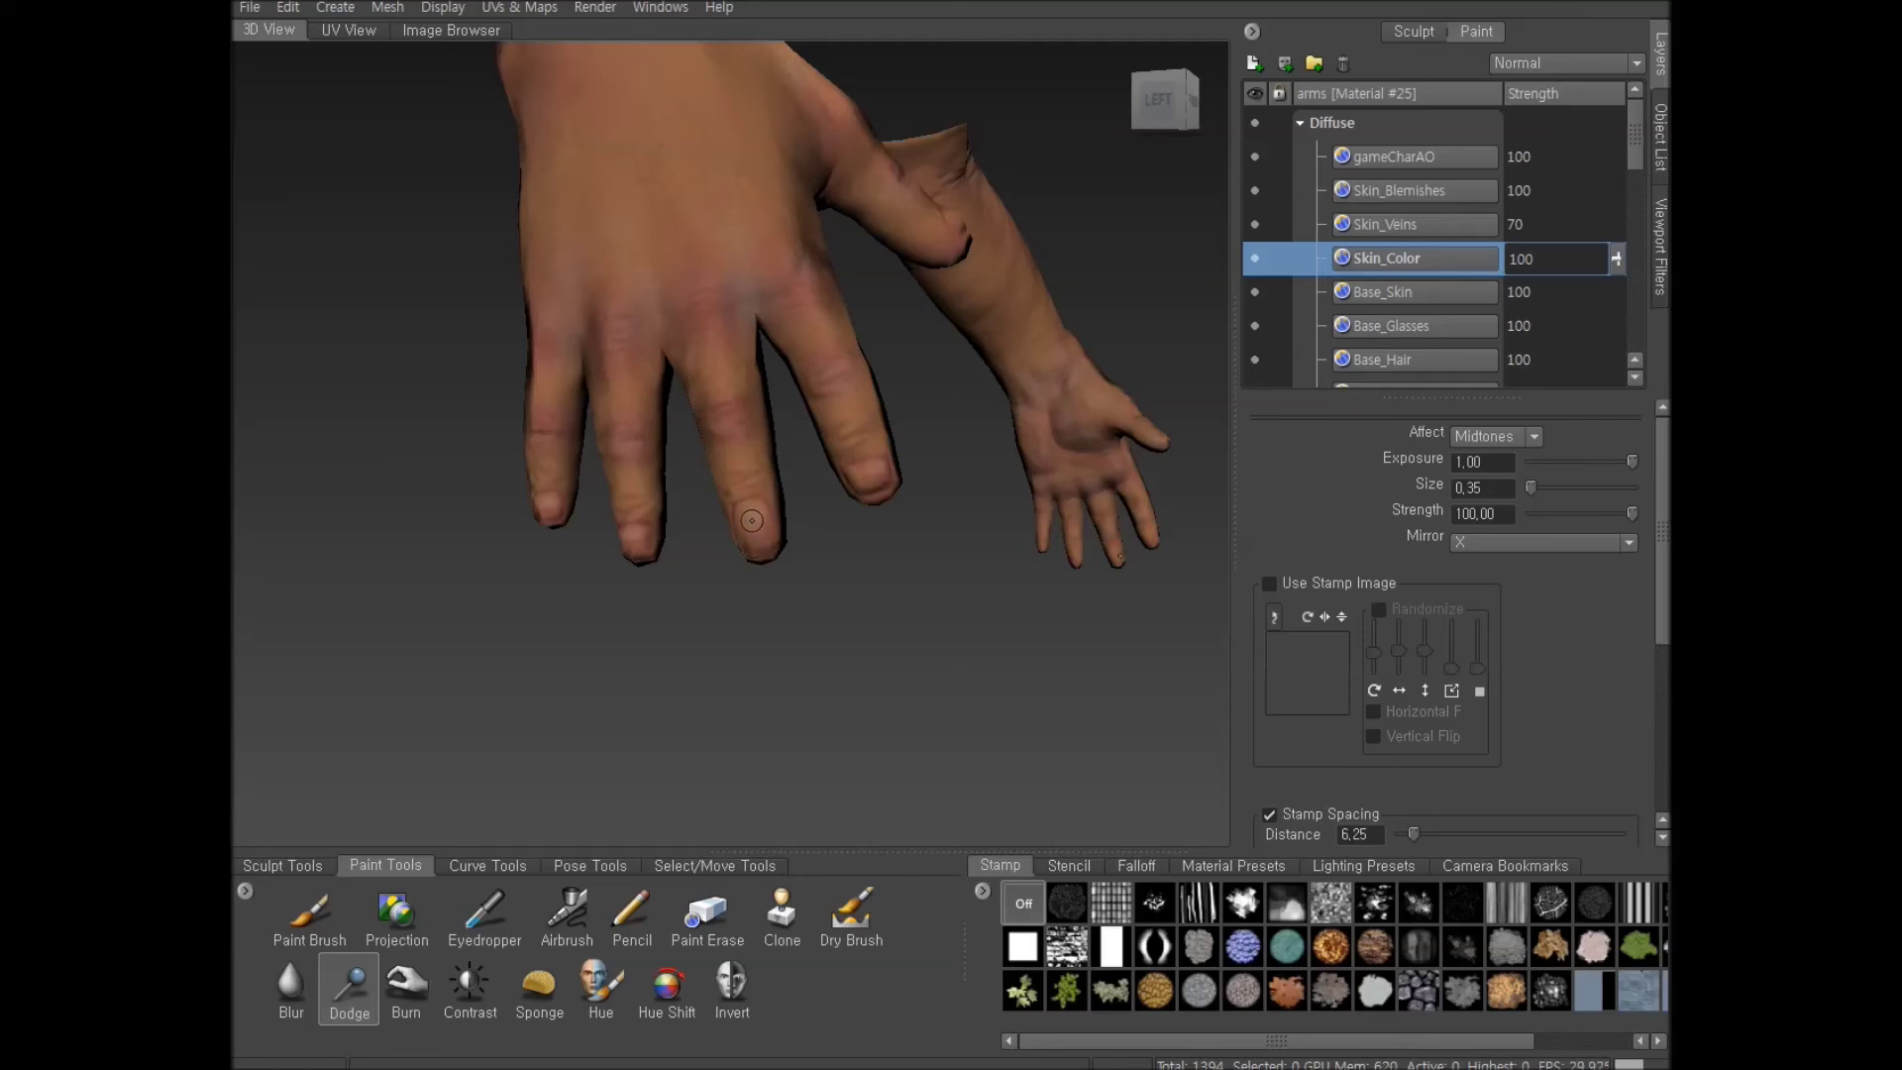
{"action": "left_click_drag", "start_coordinate": [761, 525], "coordinate": [802, 644], "text": "alt"}
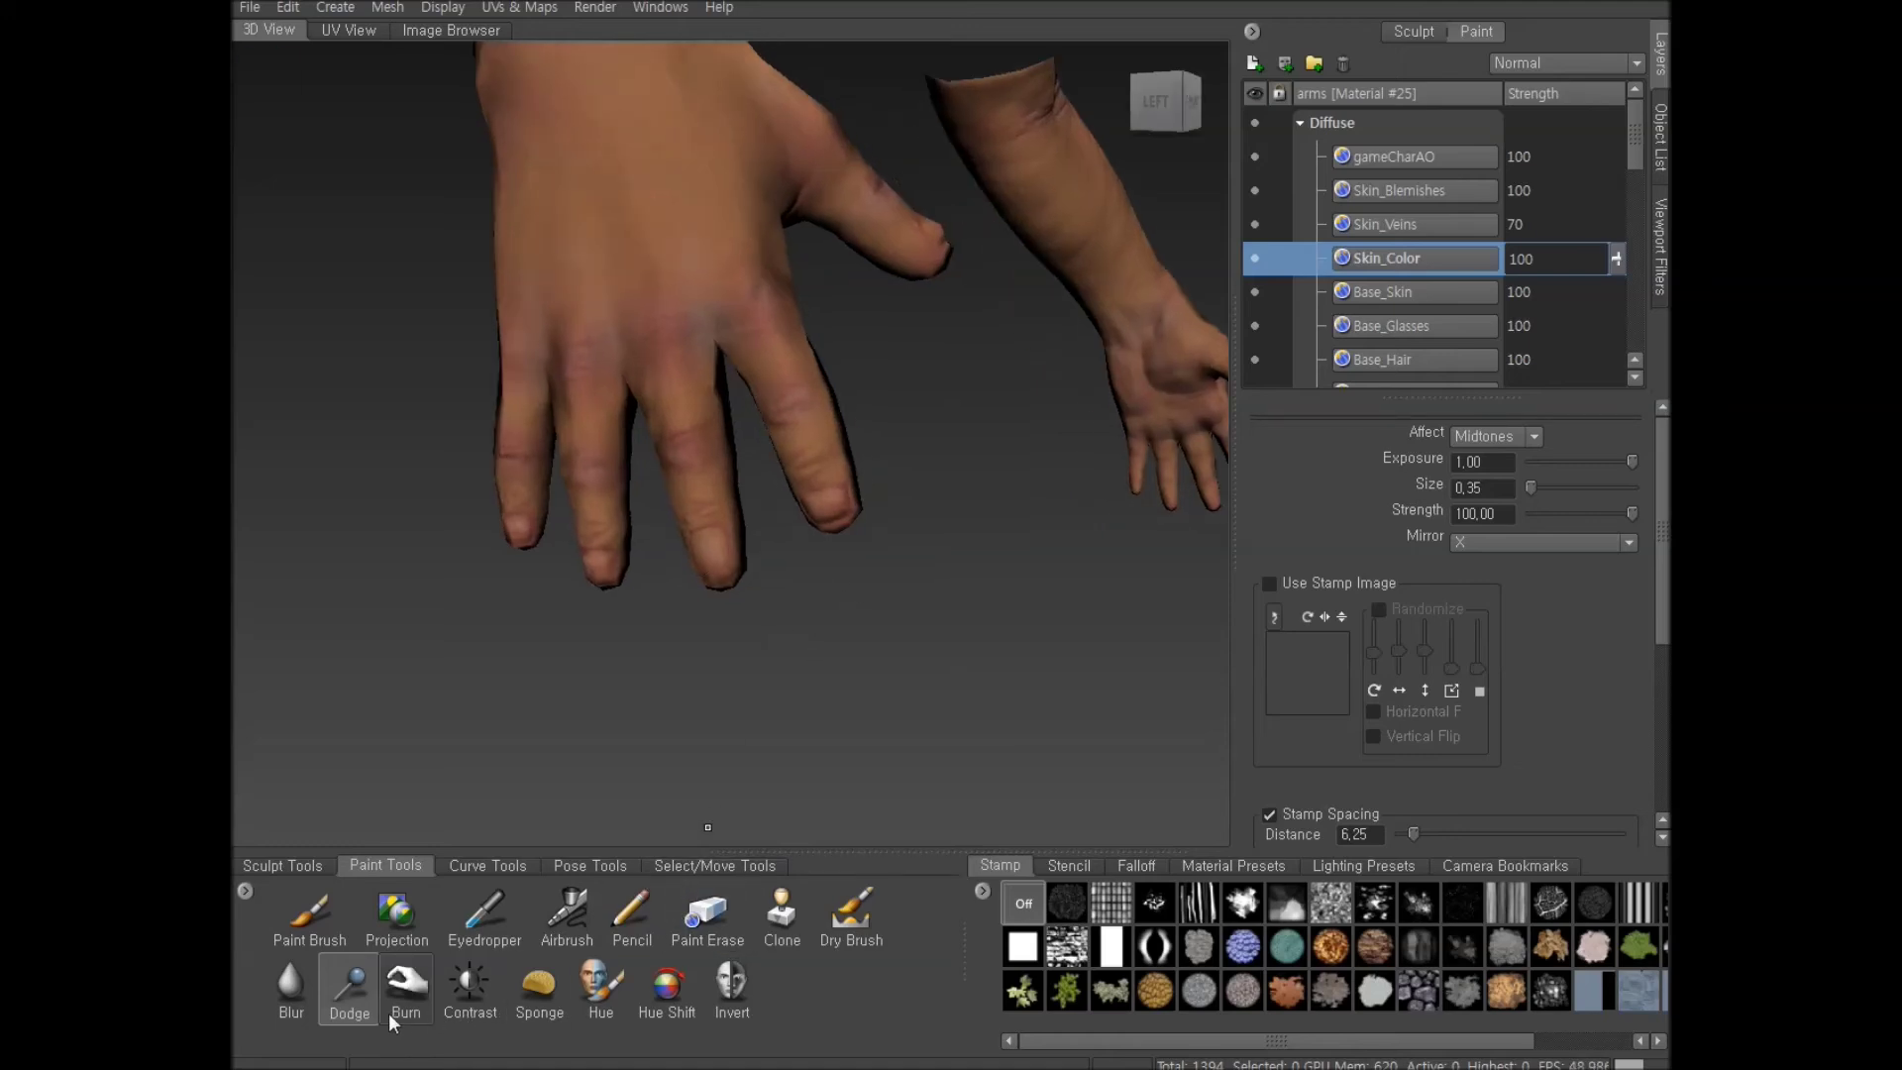
Switch to the Burn brush on midtones at size 0.35 and strength 100 for darkening the finger creases
{"action": "left_click", "coordinate": [419, 1012]}
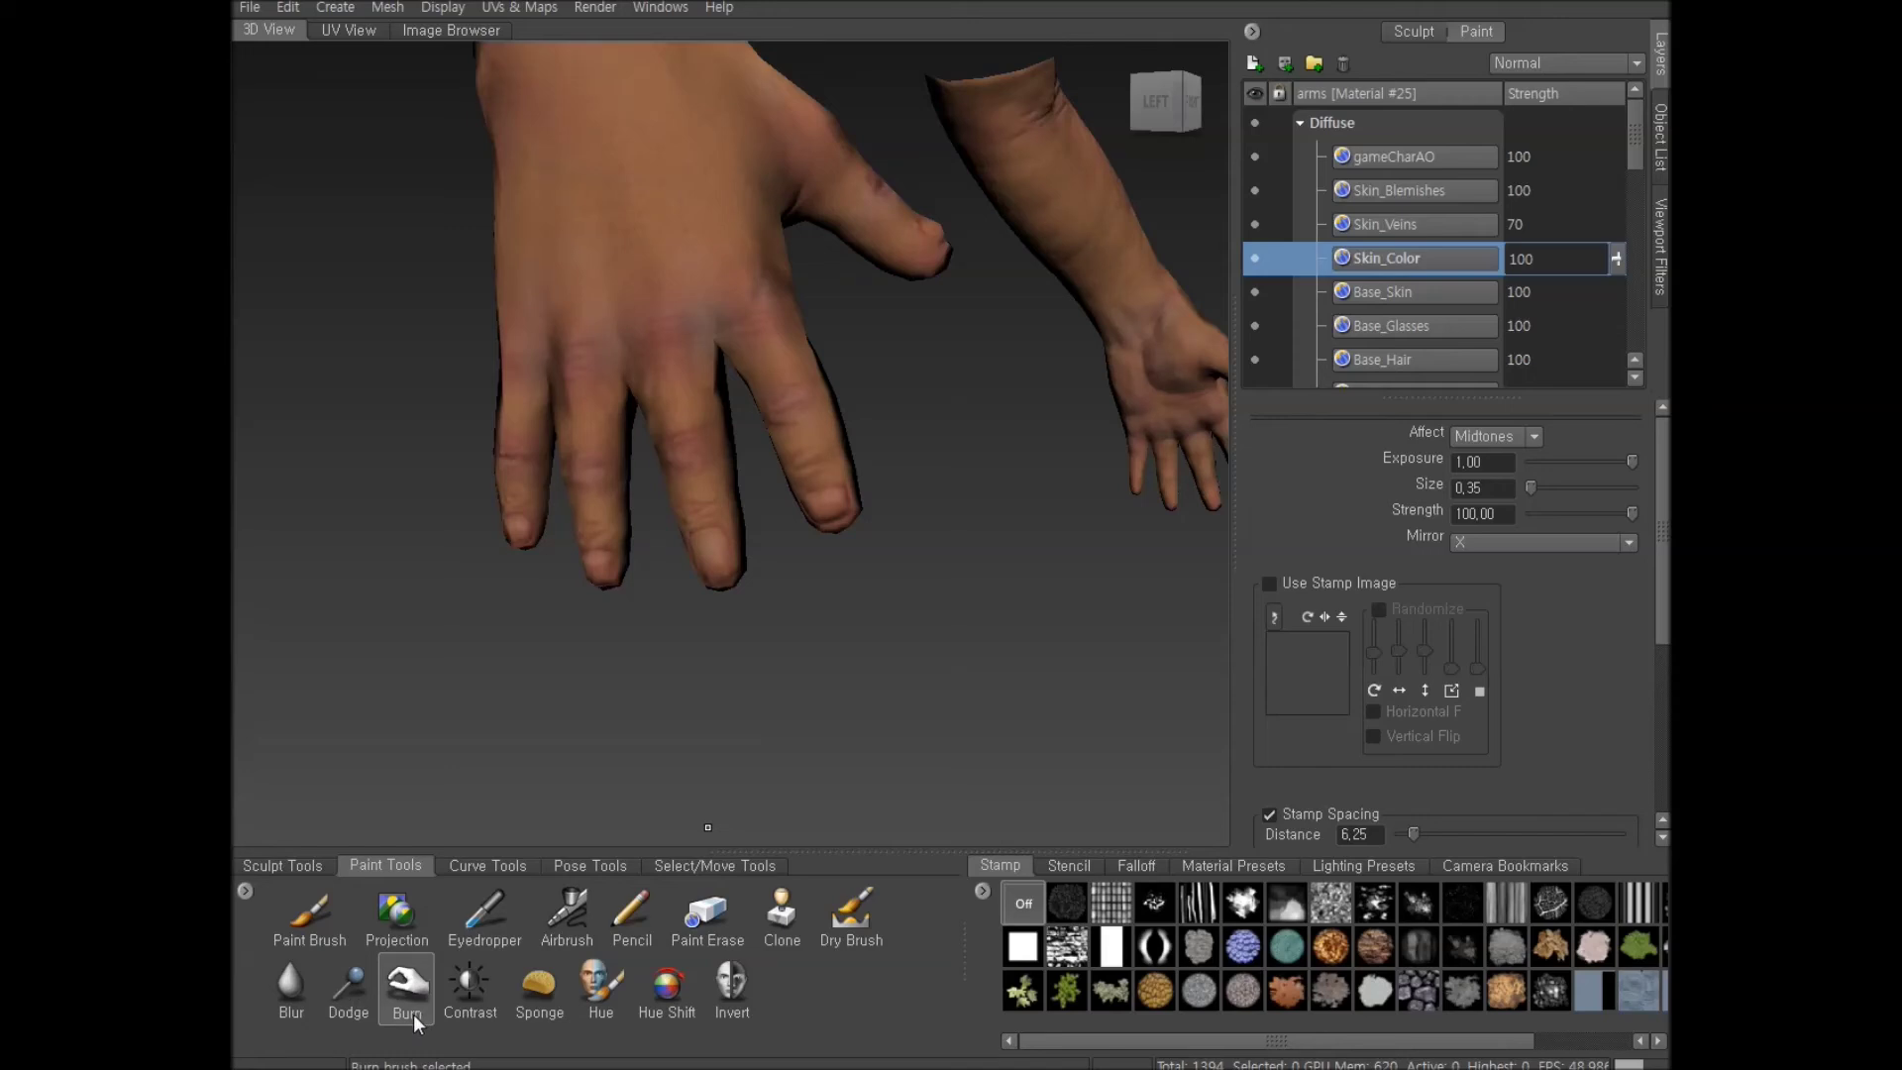
{"action": "left_click_drag", "start_coordinate": [761, 718], "coordinate": [773, 717], "text": "alt"}
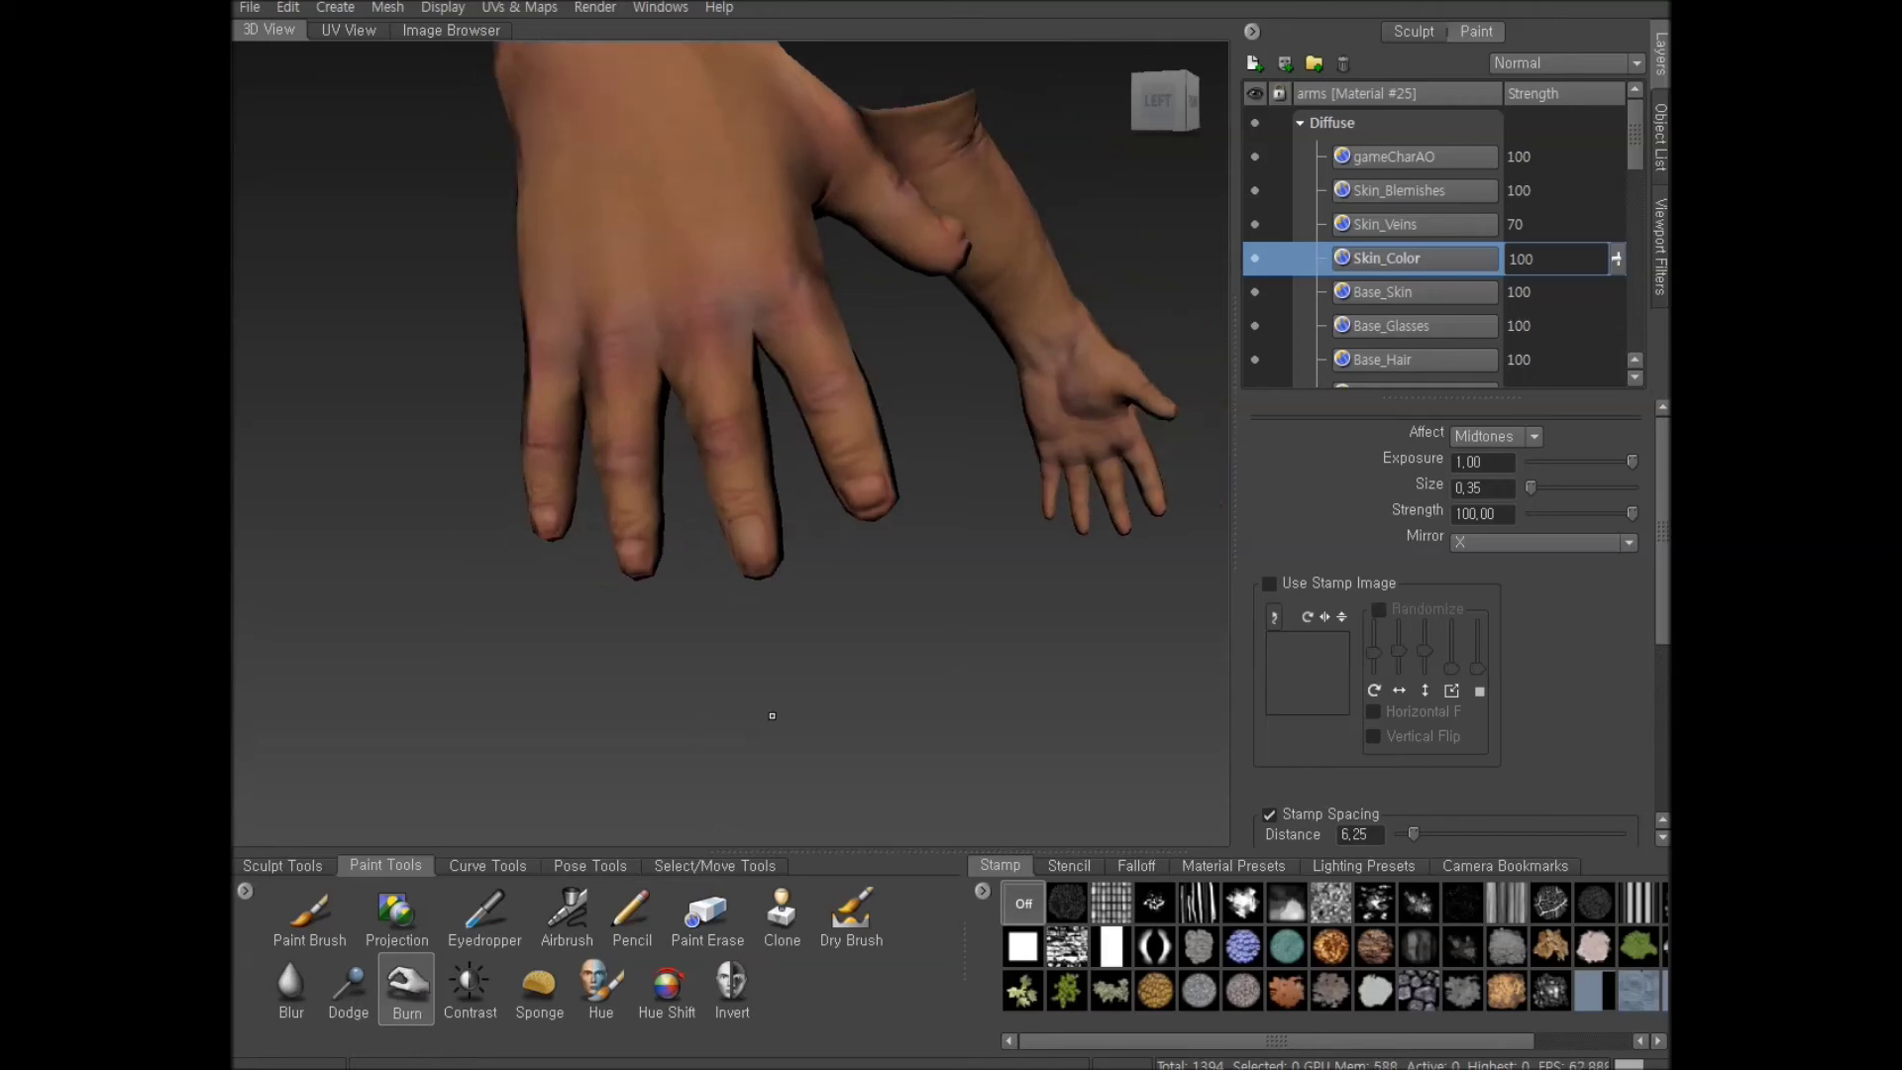
{"action": "right_click_drag", "start_coordinate": [773, 716], "coordinate": [769, 688], "text": "alt"}
{"action": "left_click_drag", "start_coordinate": [769, 689], "coordinate": [788, 607], "text": "alt"}
{"action": "right_click_drag", "start_coordinate": [787, 607], "coordinate": [838, 573], "text": "alt"}
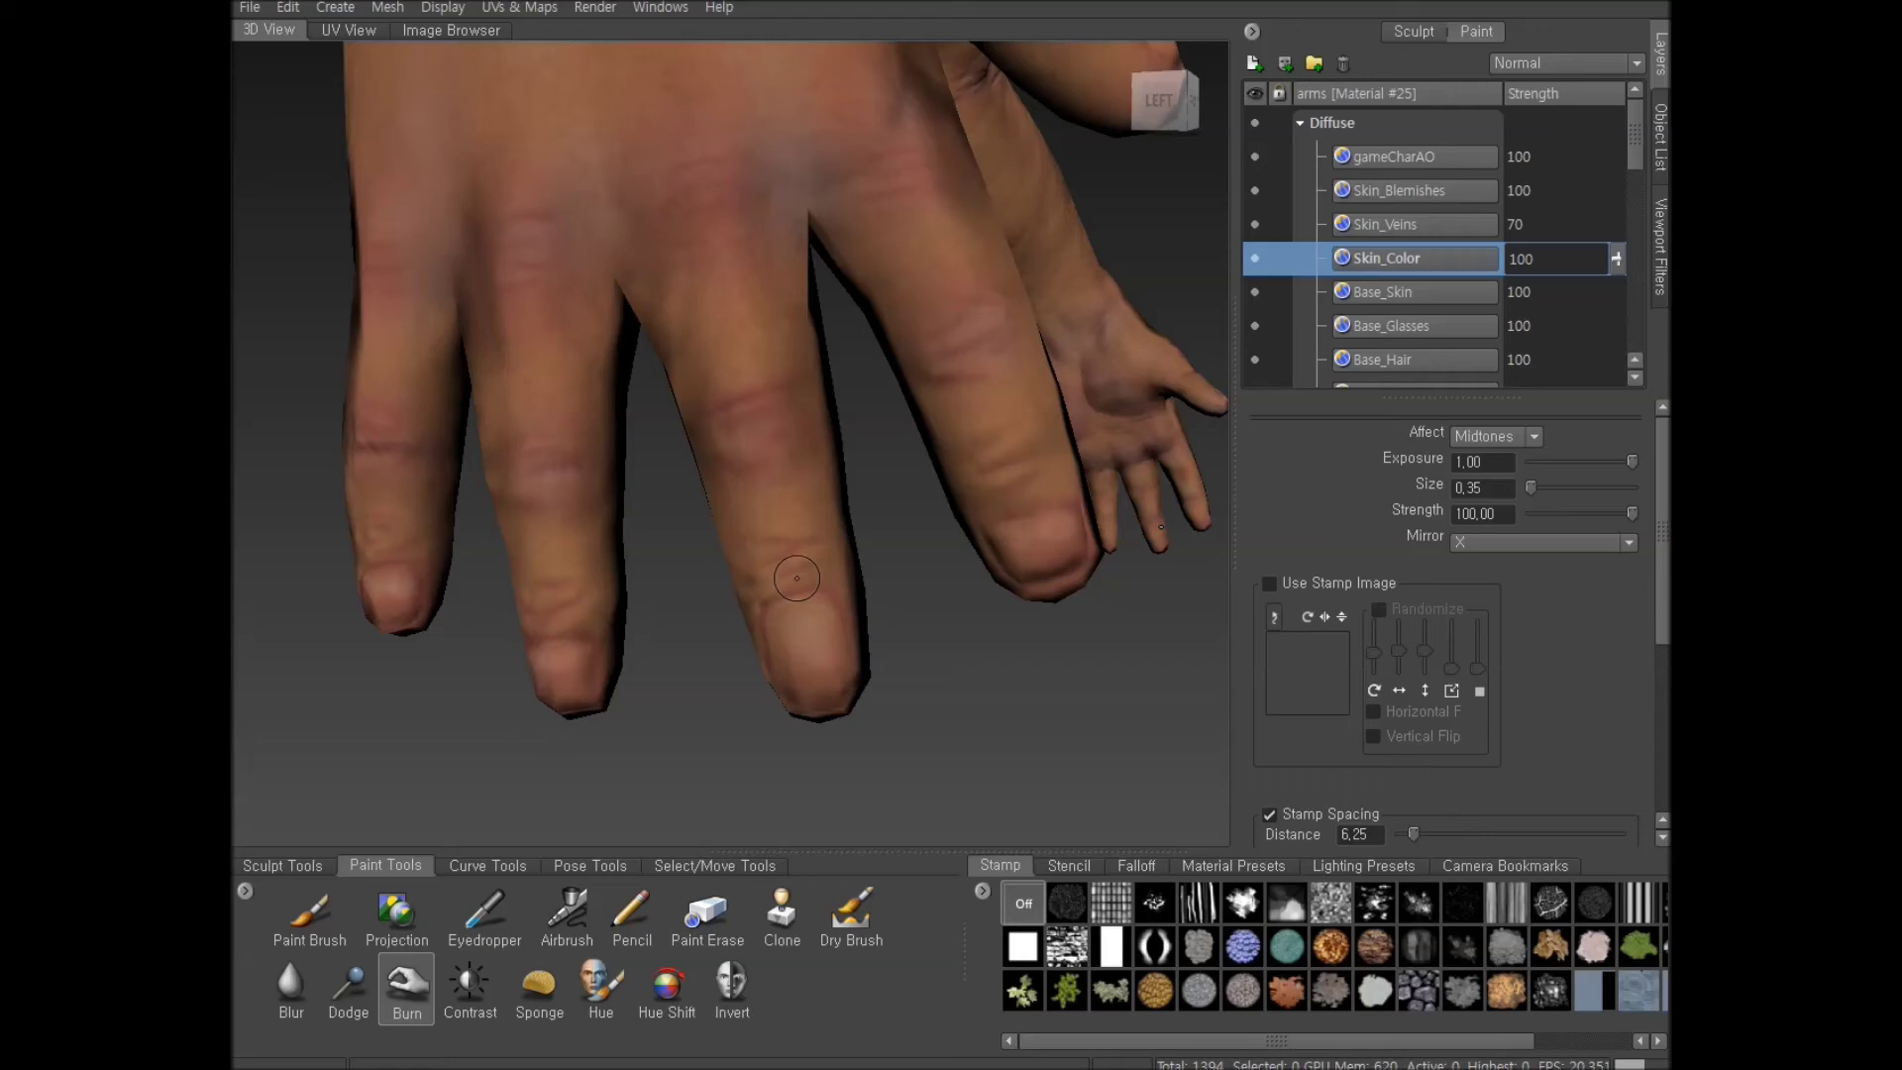
Try to darken the creases above the middle fingernail with the Burn brush, reducing its size to 0.23, and undo the strokes
{"action": "mouse_move", "coordinate": [796, 578]}
{"action": "left_mouse_down"}
{"action": "mouse_move", "coordinate": [792, 555]}
{"action": "mouse_move", "coordinate": [811, 609]}
{"action": "mouse_move", "coordinate": [792, 570]}
{"action": "mouse_move", "coordinate": [768, 580]}
{"action": "mouse_move", "coordinate": [803, 587]}
{"action": "left_mouse_up"}
{"action": "key", "text": "ctrl+z"}
{"action": "scroll", "coordinate": [803, 588], "scroll_direction": "up", "scroll_amount": 5}
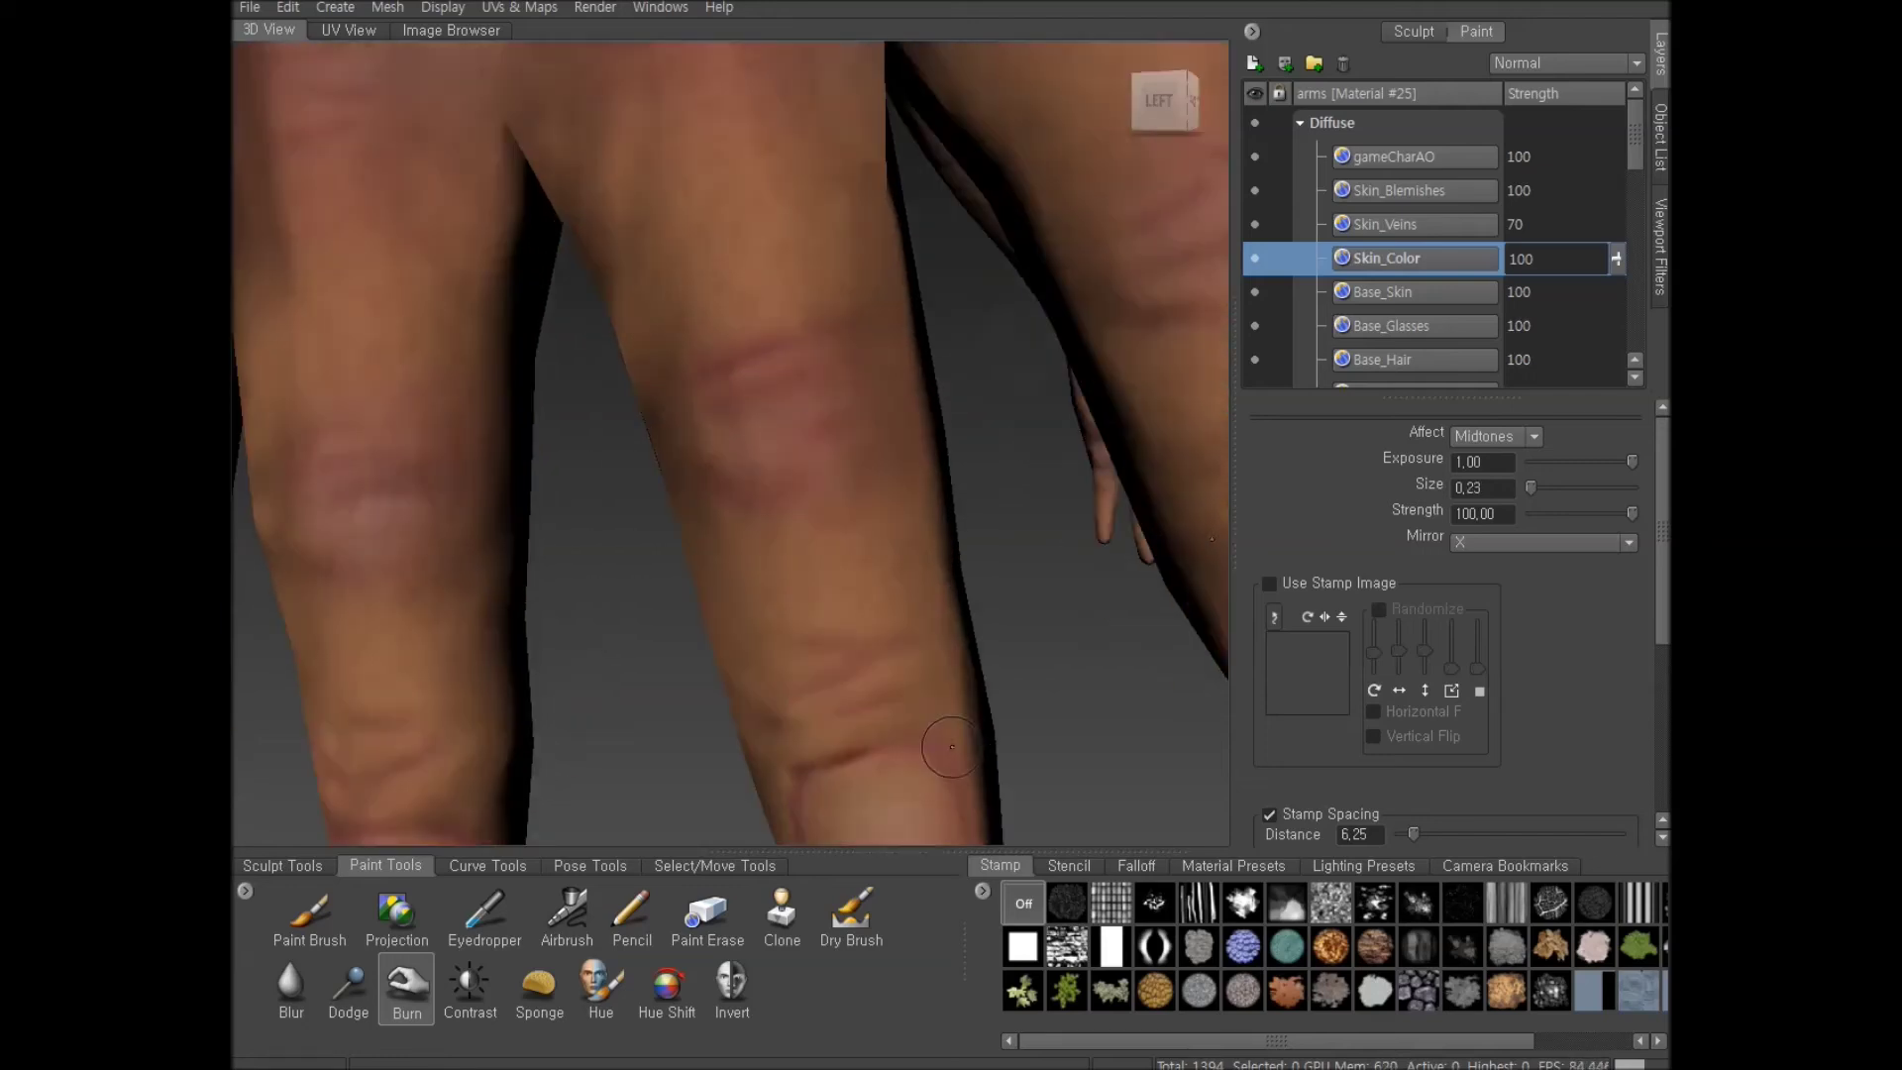
{"action": "mouse_move", "coordinate": [847, 733]}
{"action": "left_mouse_down"}
{"action": "mouse_move", "coordinate": [902, 728]}
{"action": "mouse_move", "coordinate": [872, 723]}
{"action": "left_mouse_up"}
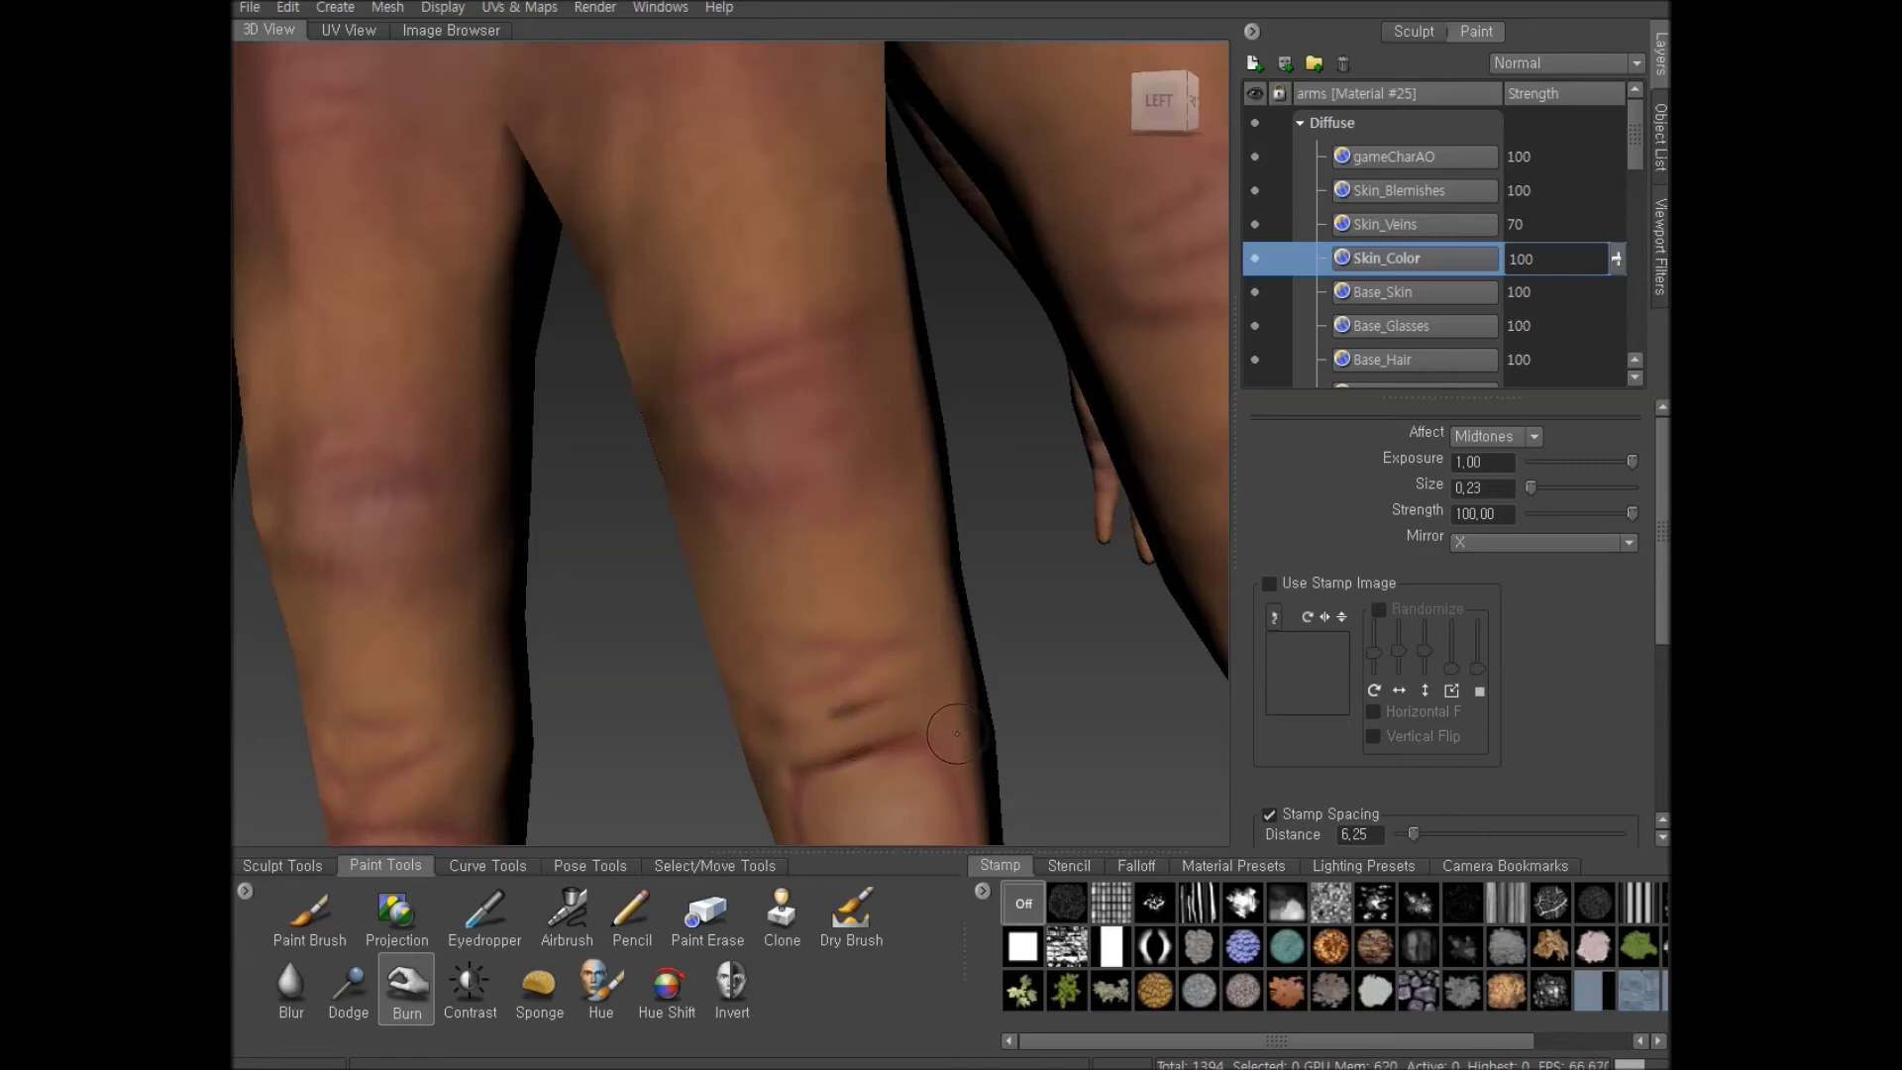
{"action": "key", "text": "ctrl+z"}
{"action": "key", "text": "ctrl+z"}
Darken the skin around the middle fingernail's cuticle and end-joint creases with the Burn brush at size 0.23
{"action": "scroll", "coordinate": [951, 723], "scroll_direction": "up", "scroll_amount": 3}
{"action": "scroll", "coordinate": [969, 679], "scroll_direction": "down", "scroll_amount": 3}
{"action": "left_click_drag", "start_coordinate": [943, 696], "coordinate": [1011, 615], "text": "alt"}
{"action": "middle_click_drag", "start_coordinate": [1010, 610], "coordinate": [932, 601], "text": "alt"}
{"action": "mouse_move", "coordinate": [896, 619]}
{"action": "left_mouse_down"}
{"action": "mouse_move", "coordinate": [916, 610]}
{"action": "mouse_move", "coordinate": [872, 595]}
{"action": "mouse_move", "coordinate": [843, 652]}
{"action": "left_mouse_up"}
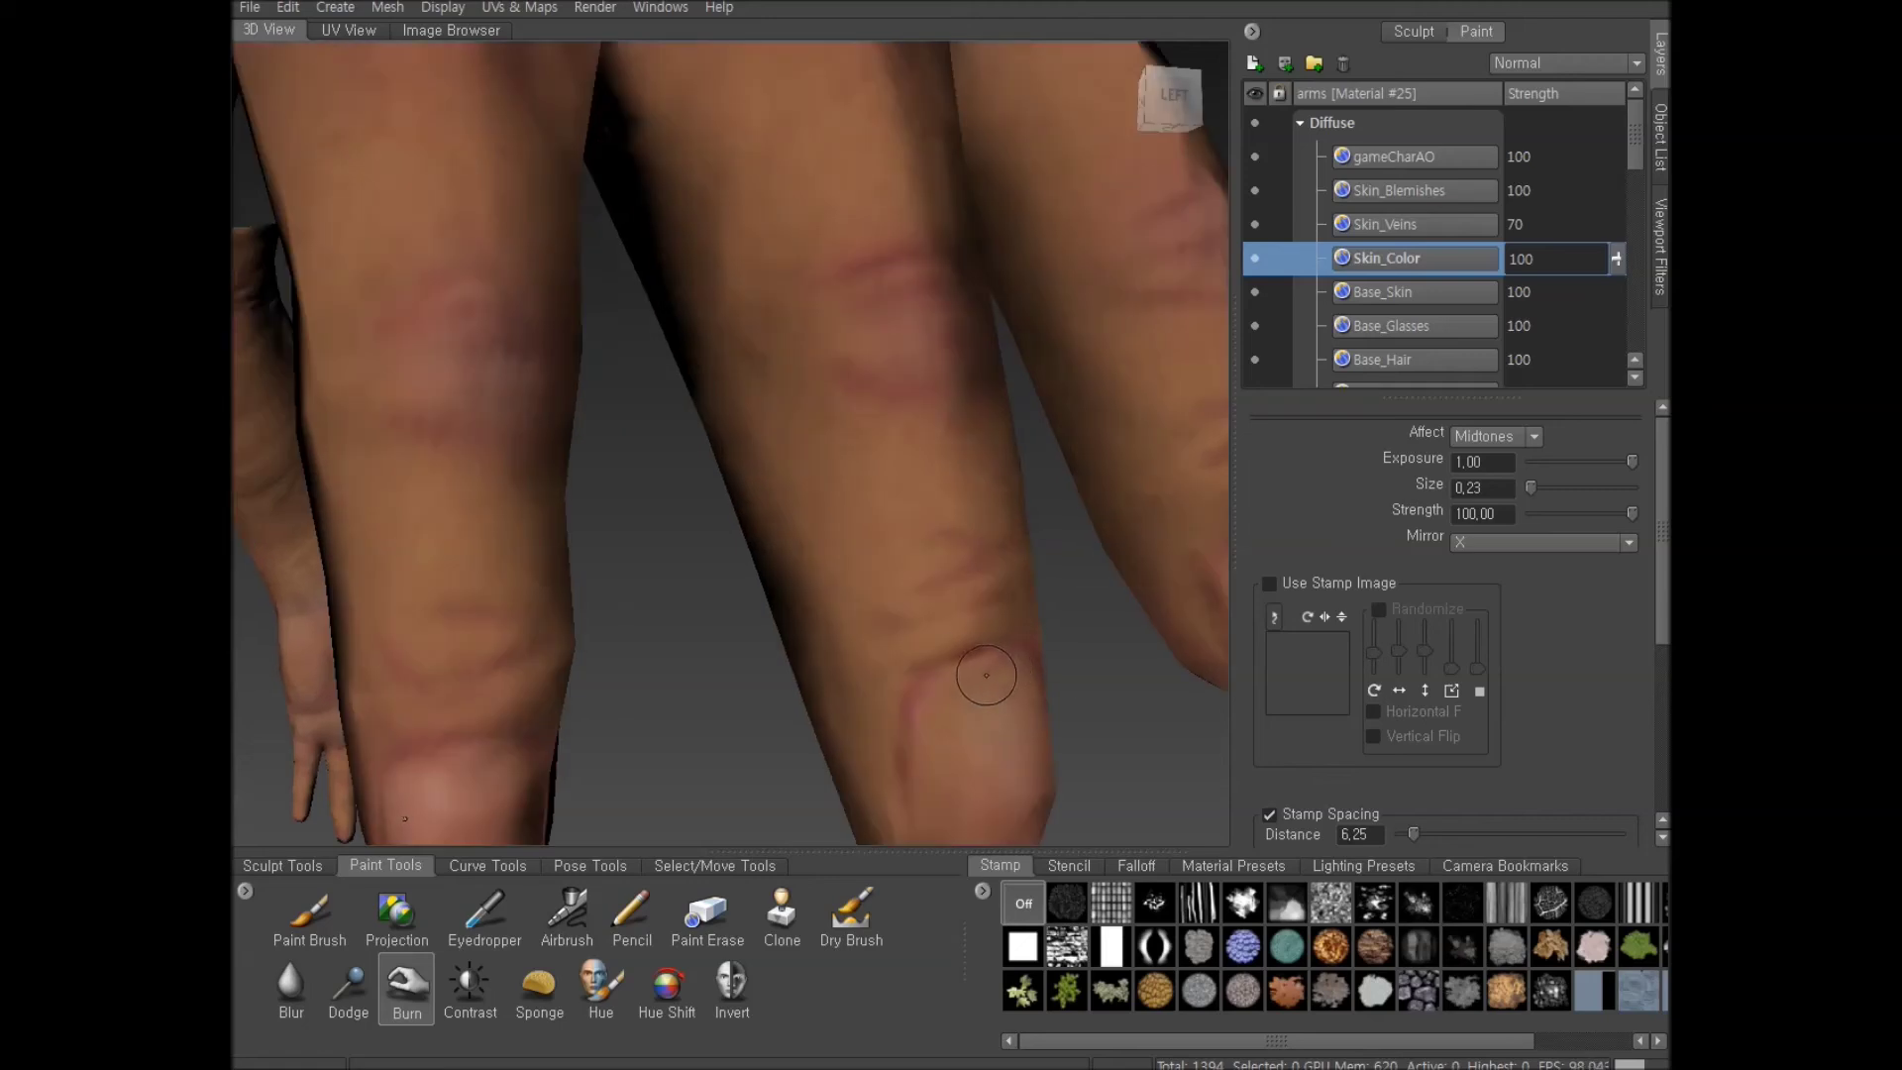
{"action": "scroll", "coordinate": [994, 670], "scroll_direction": "down", "scroll_amount": 3}
{"action": "middle_click_drag", "start_coordinate": [994, 671], "coordinate": [869, 691]}
{"action": "scroll", "coordinate": [869, 692], "scroll_direction": "up", "scroll_amount": 2}
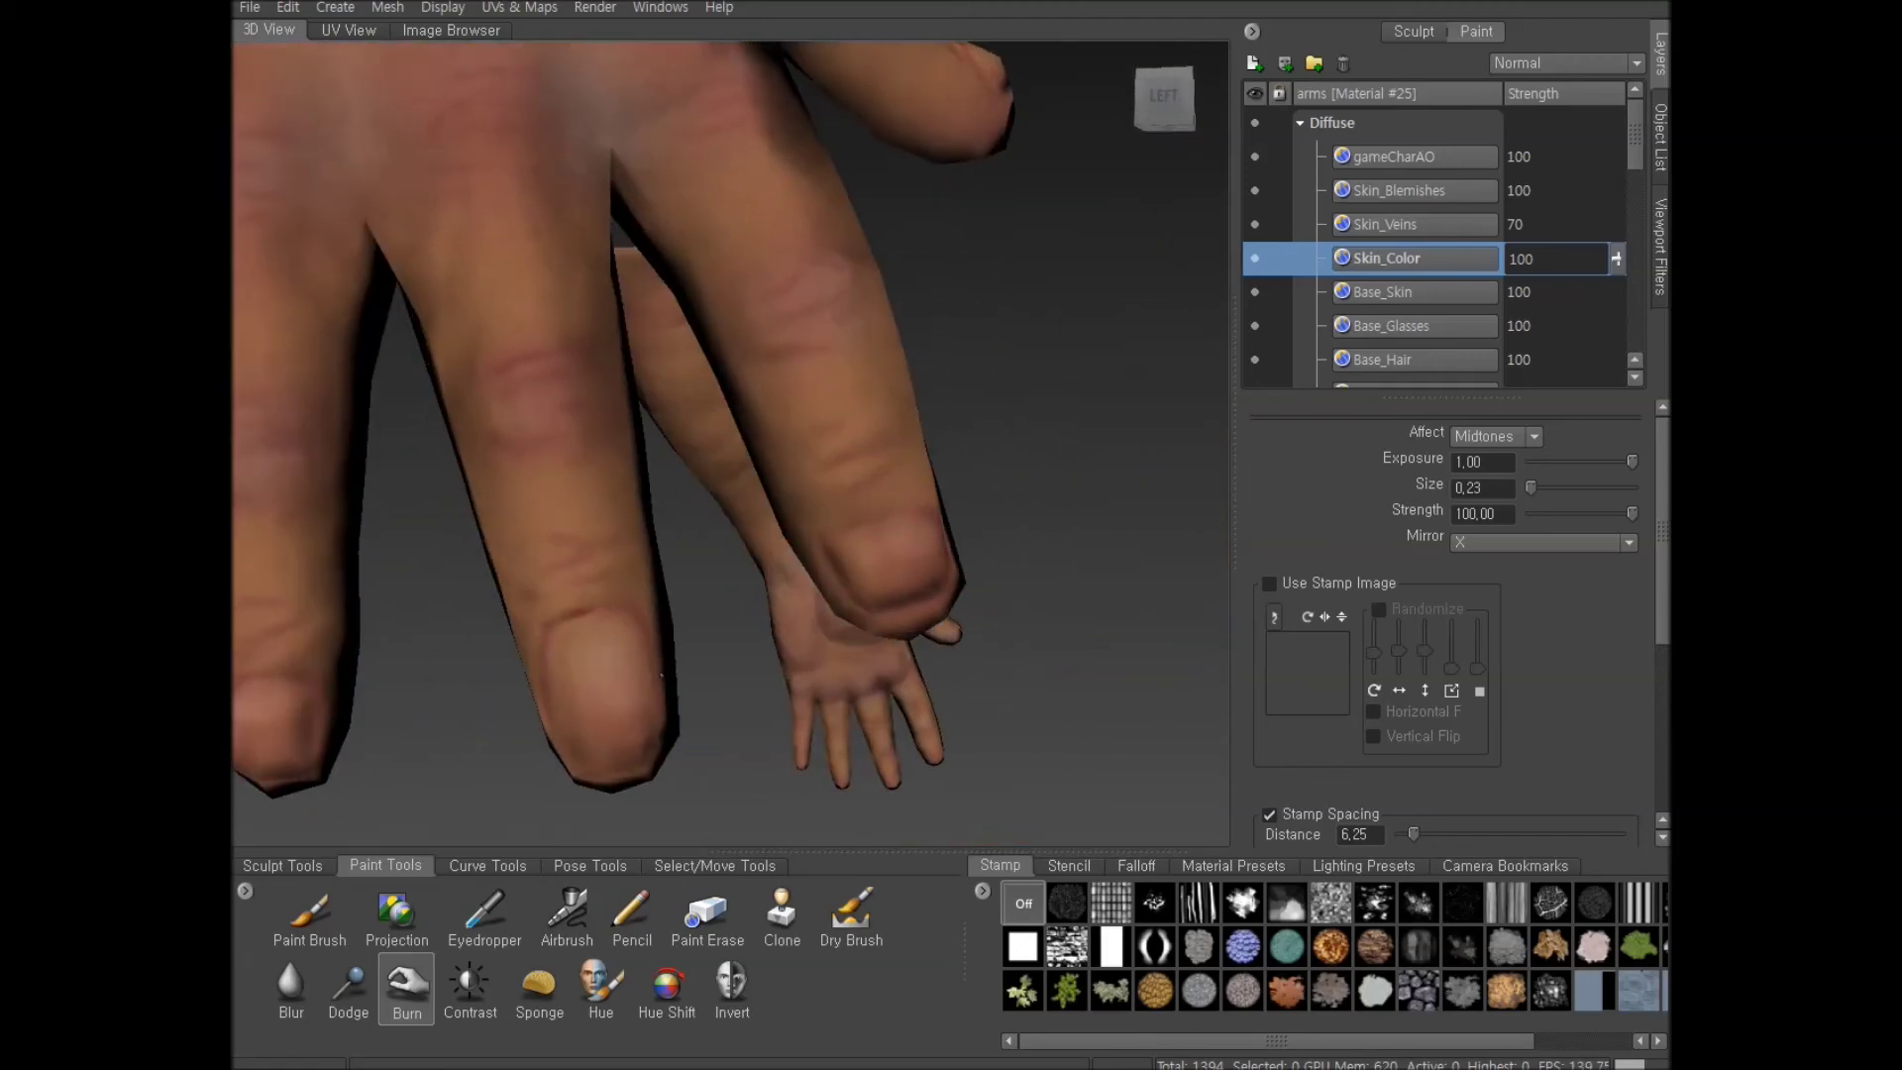
Deepen the nail-fold outline and end-joint creases on the middle finger with the Burn brush at size 0.23
{"action": "left_click", "coordinate": [310, 916]}
{"action": "left_click", "coordinate": [389, 1005]}
{"action": "scroll", "coordinate": [560, 604], "scroll_direction": "up", "scroll_amount": 2}
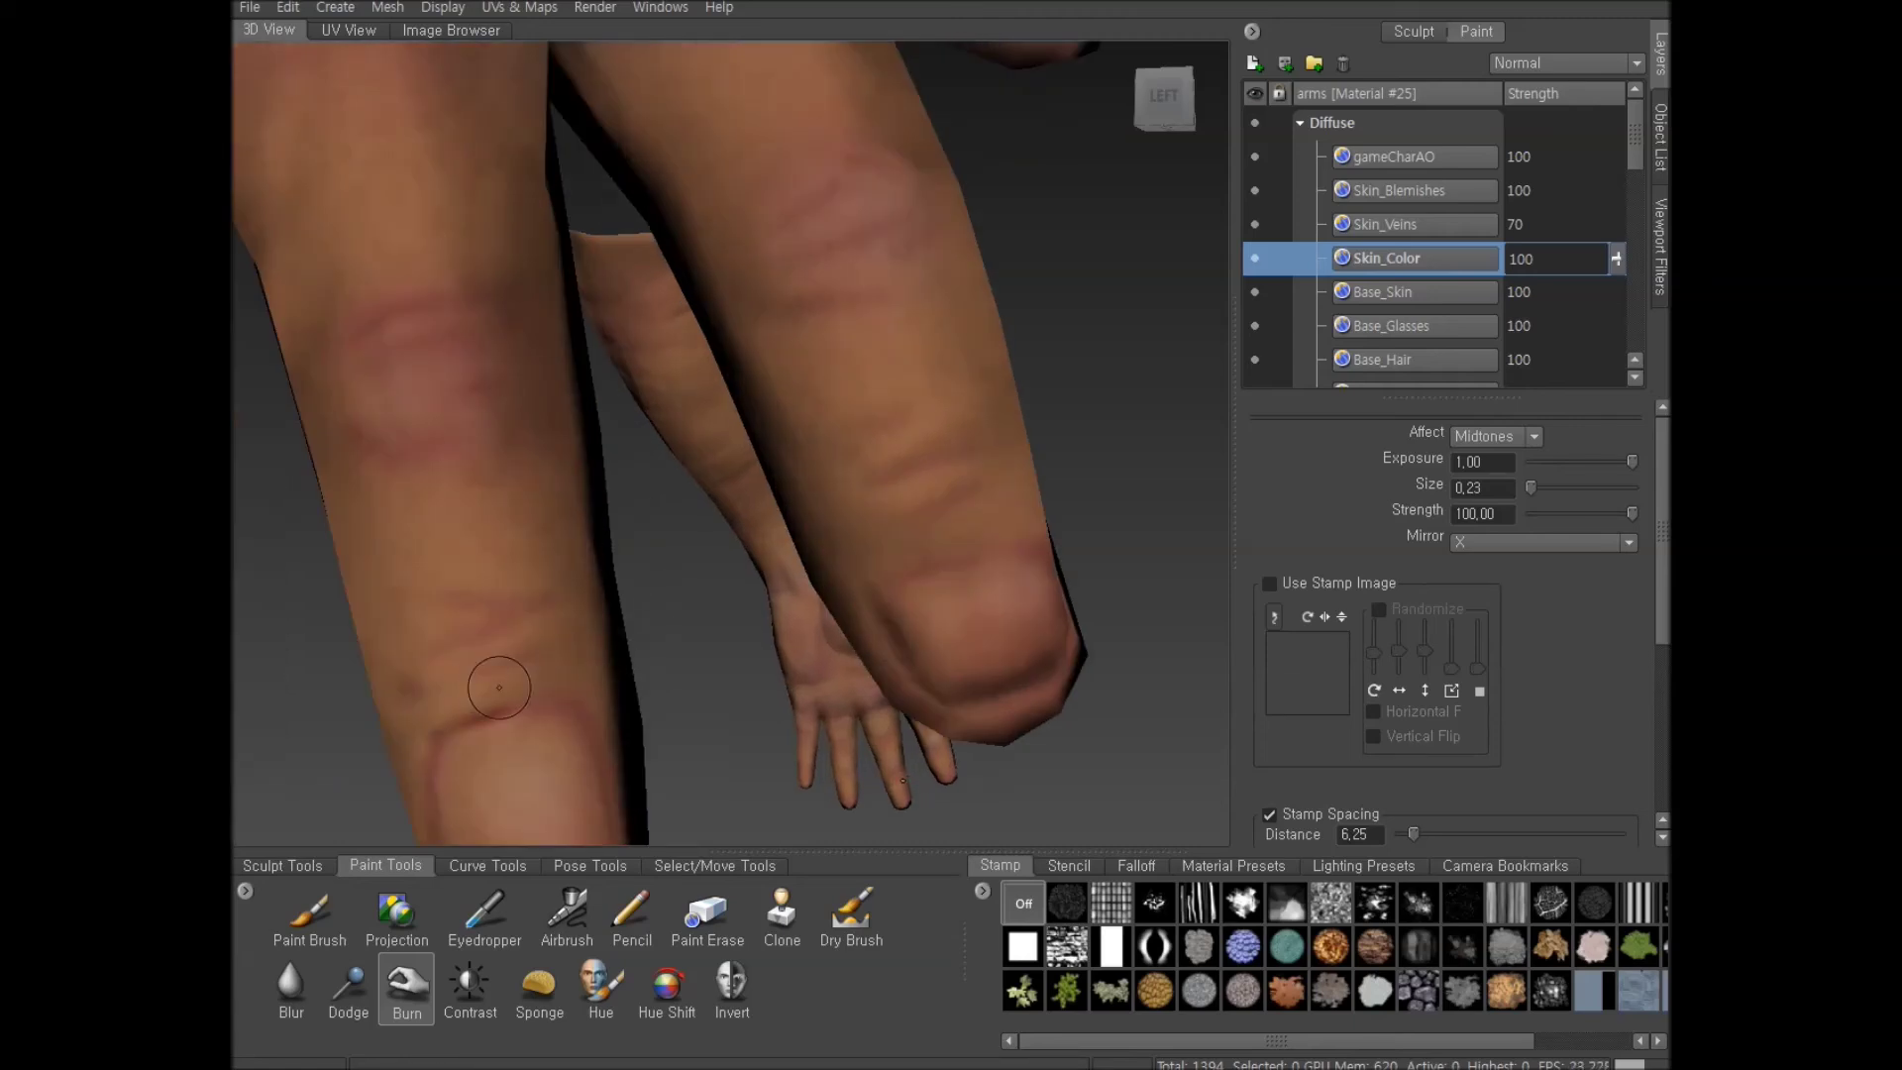
{"action": "scroll", "coordinate": [686, 687], "scroll_direction": "up", "scroll_amount": 2}
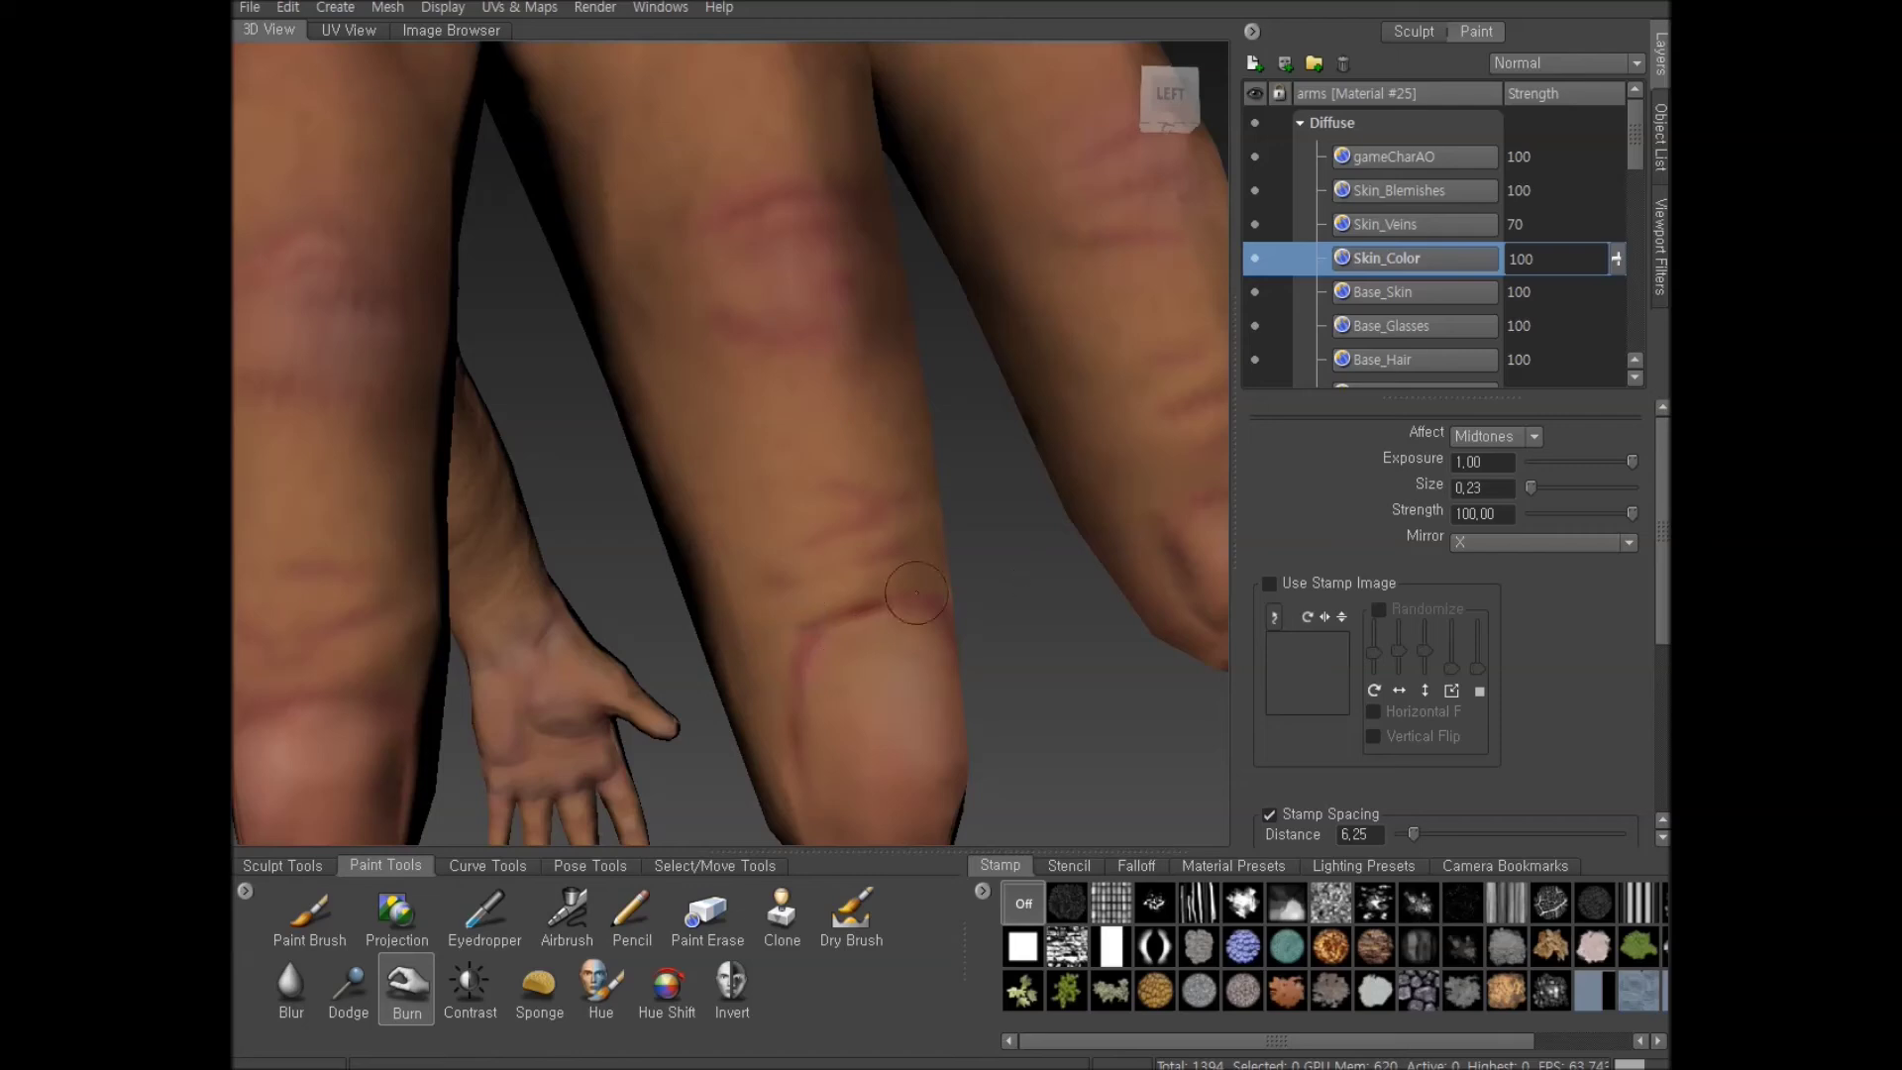
Switch to the Paint Brush with a dark brown color (R 0.188, G 0.155, B 0.156) and strength 2.20
{"action": "left_click", "coordinate": [302, 920]}
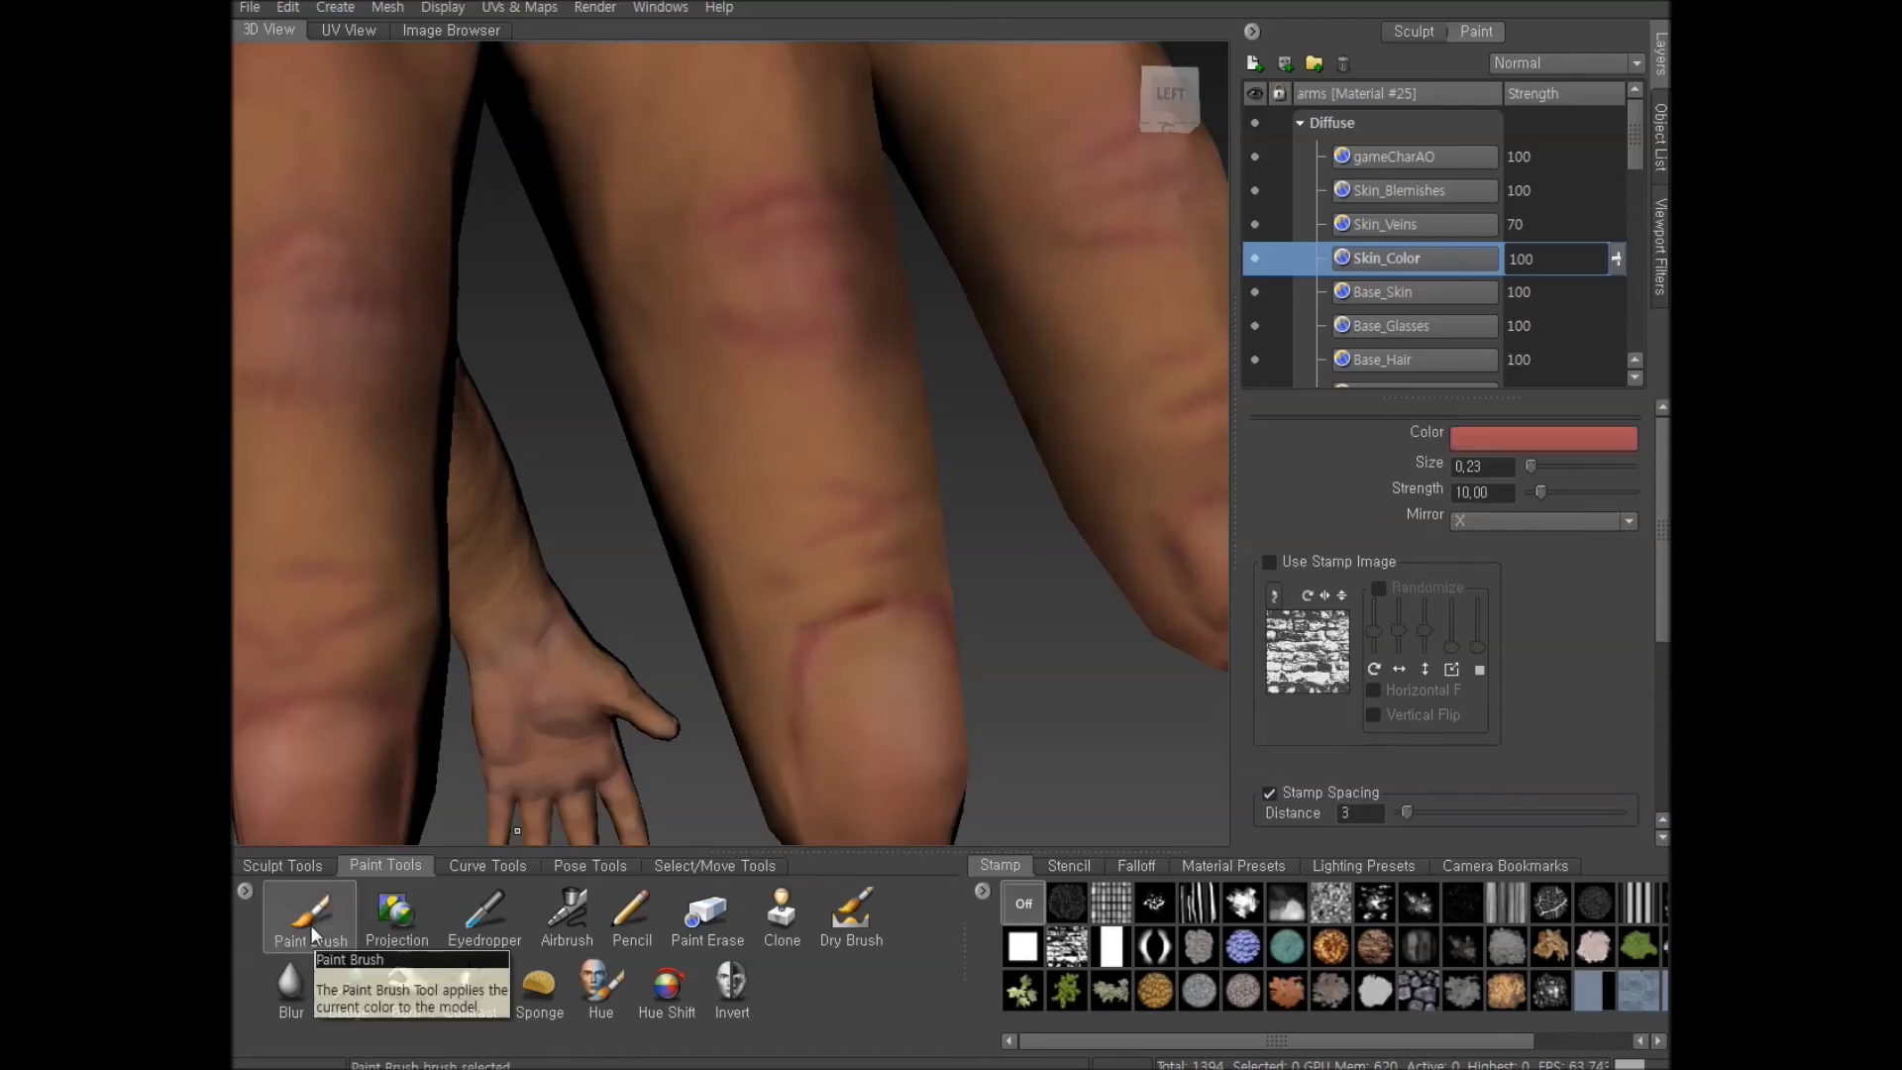
{"action": "left_click", "coordinate": [1559, 443]}
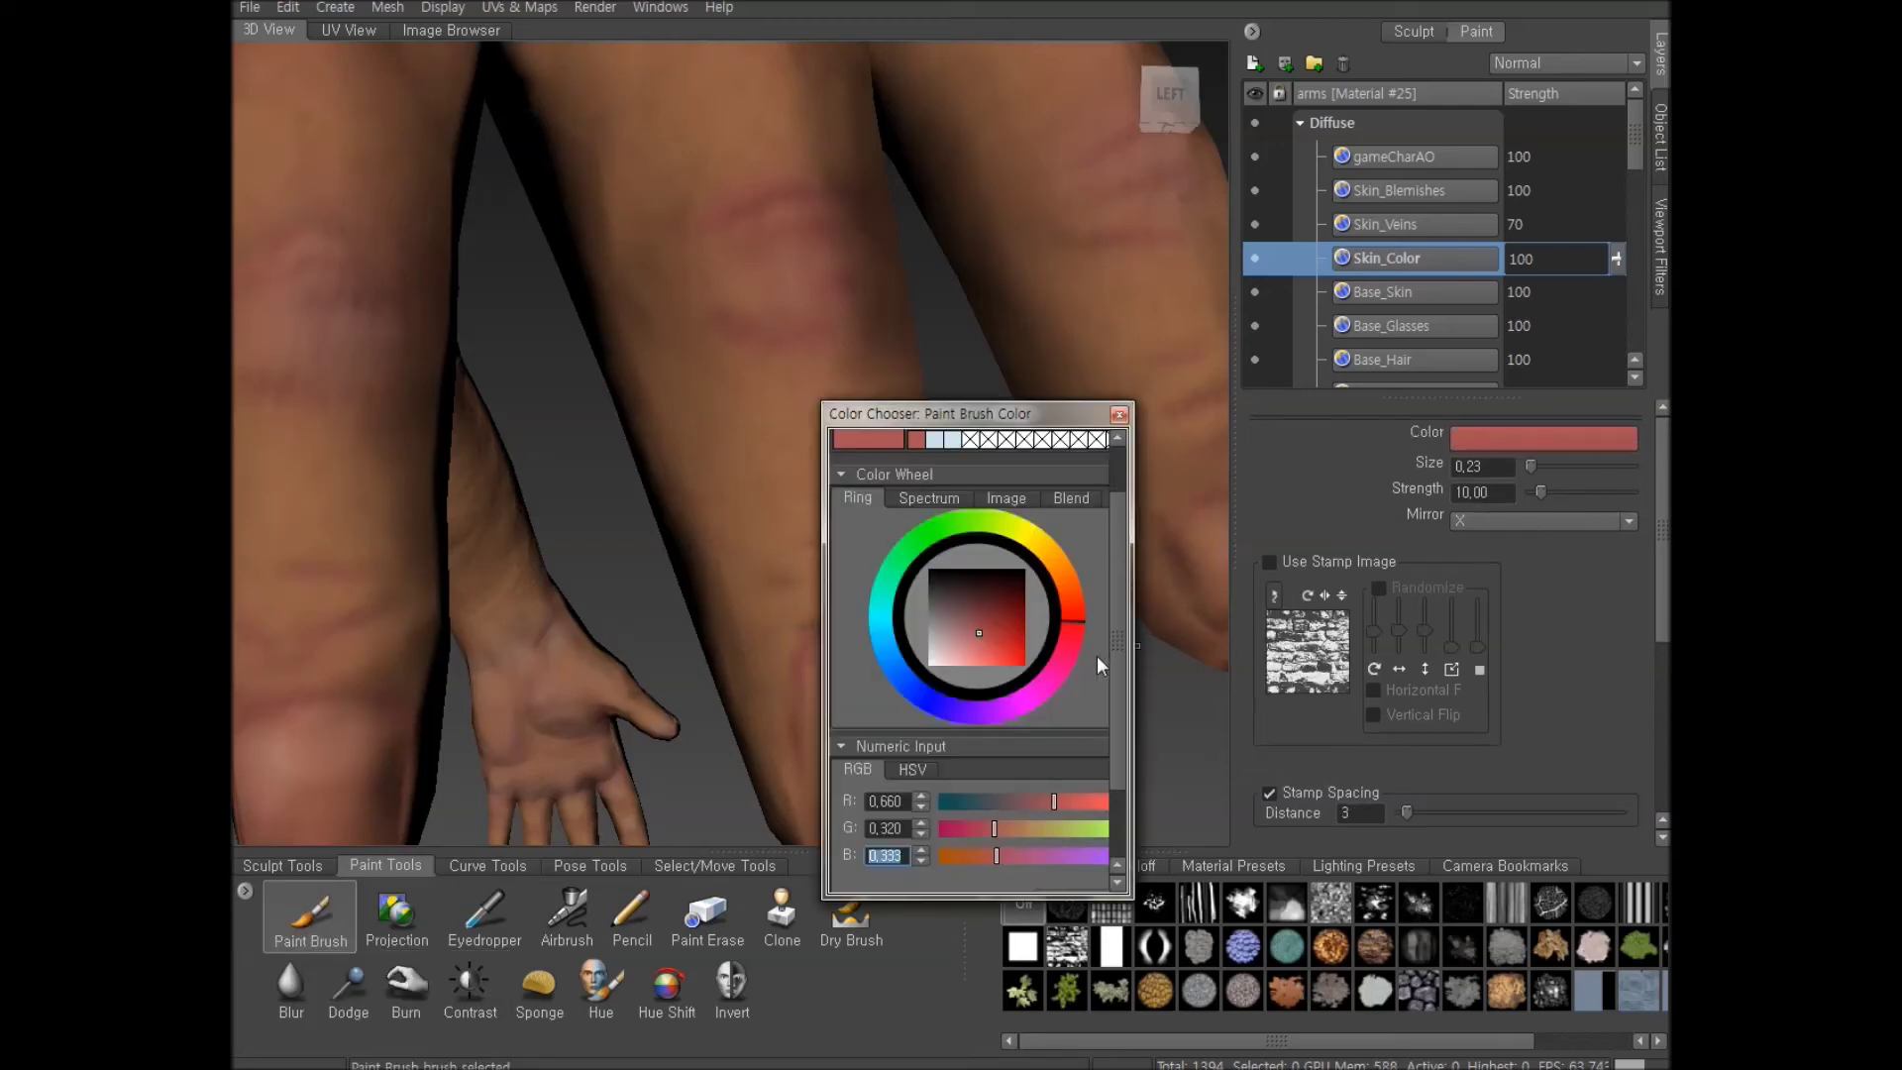
{"action": "left_click", "coordinate": [980, 596]}
{"action": "left_click", "coordinate": [947, 588]}
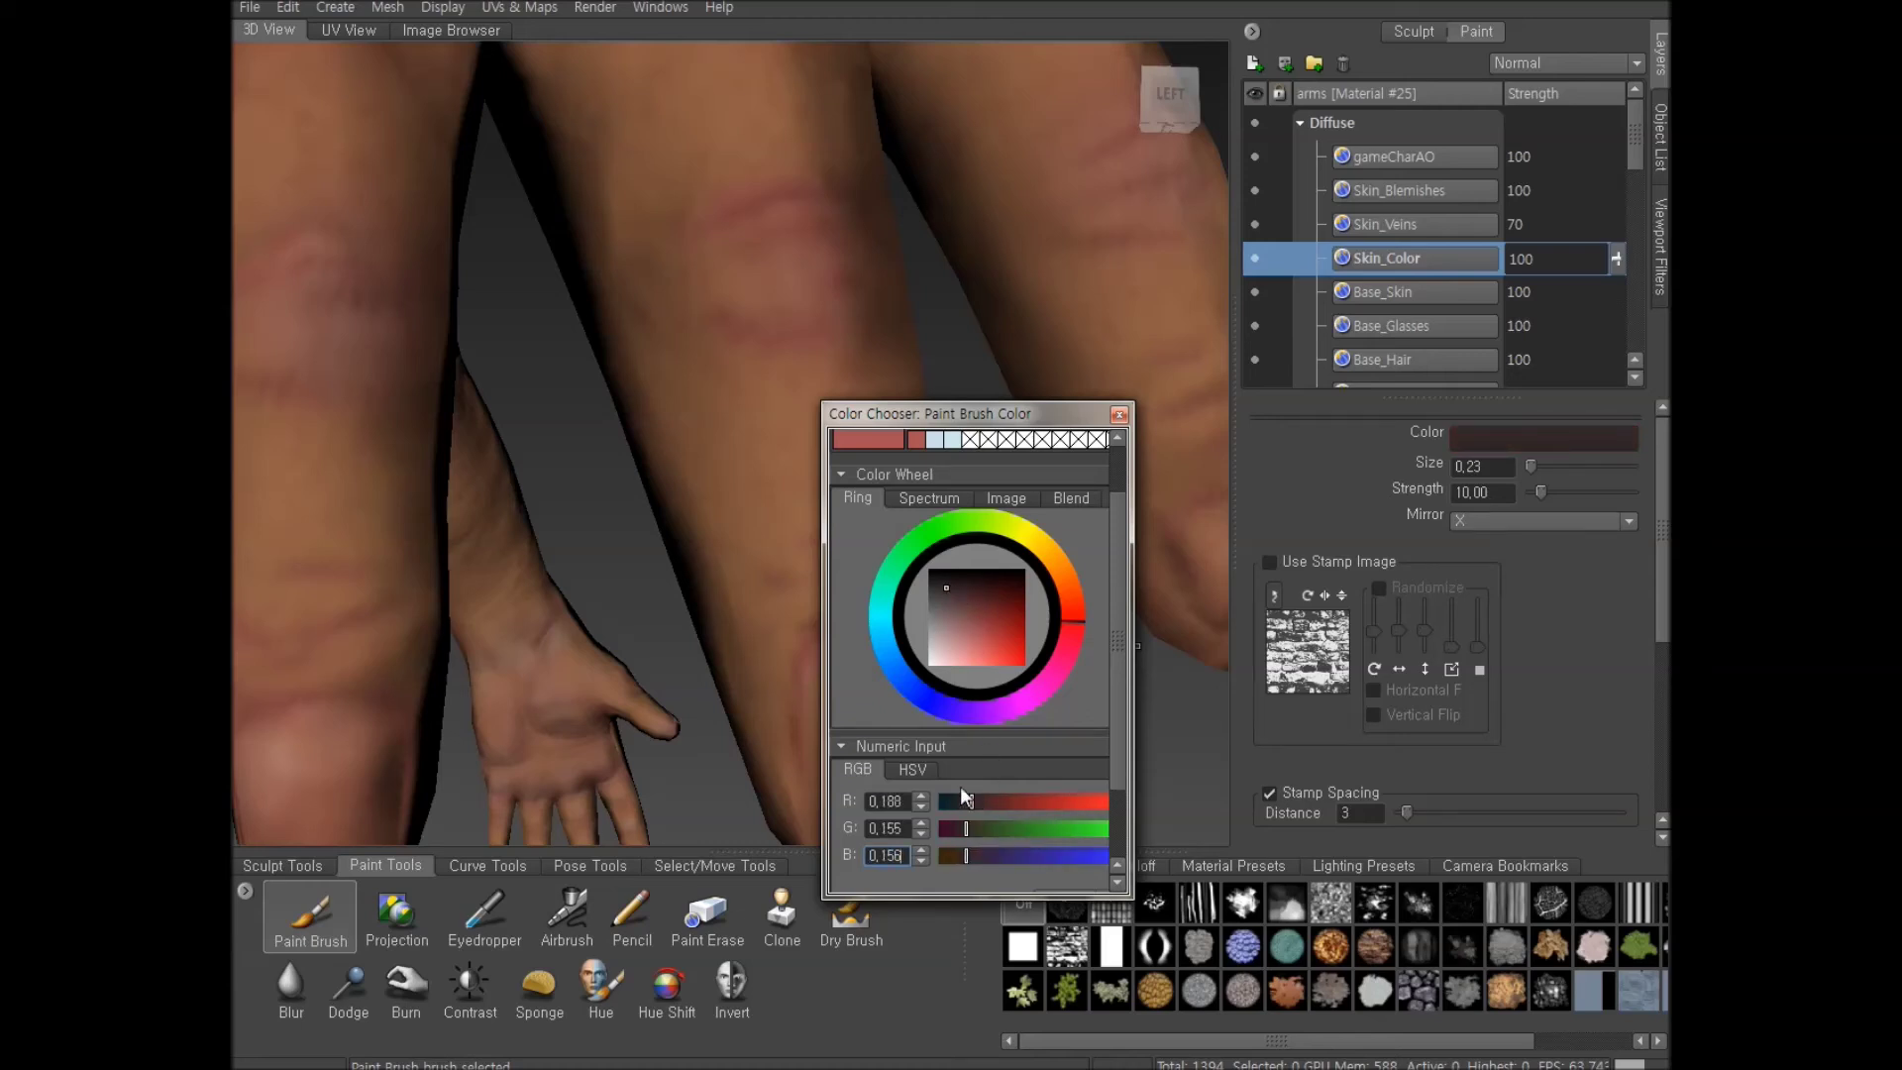
{"action": "left_click", "coordinate": [1119, 414]}
{"action": "left_click_drag", "start_coordinate": [1542, 492], "coordinate": [1535, 495]}
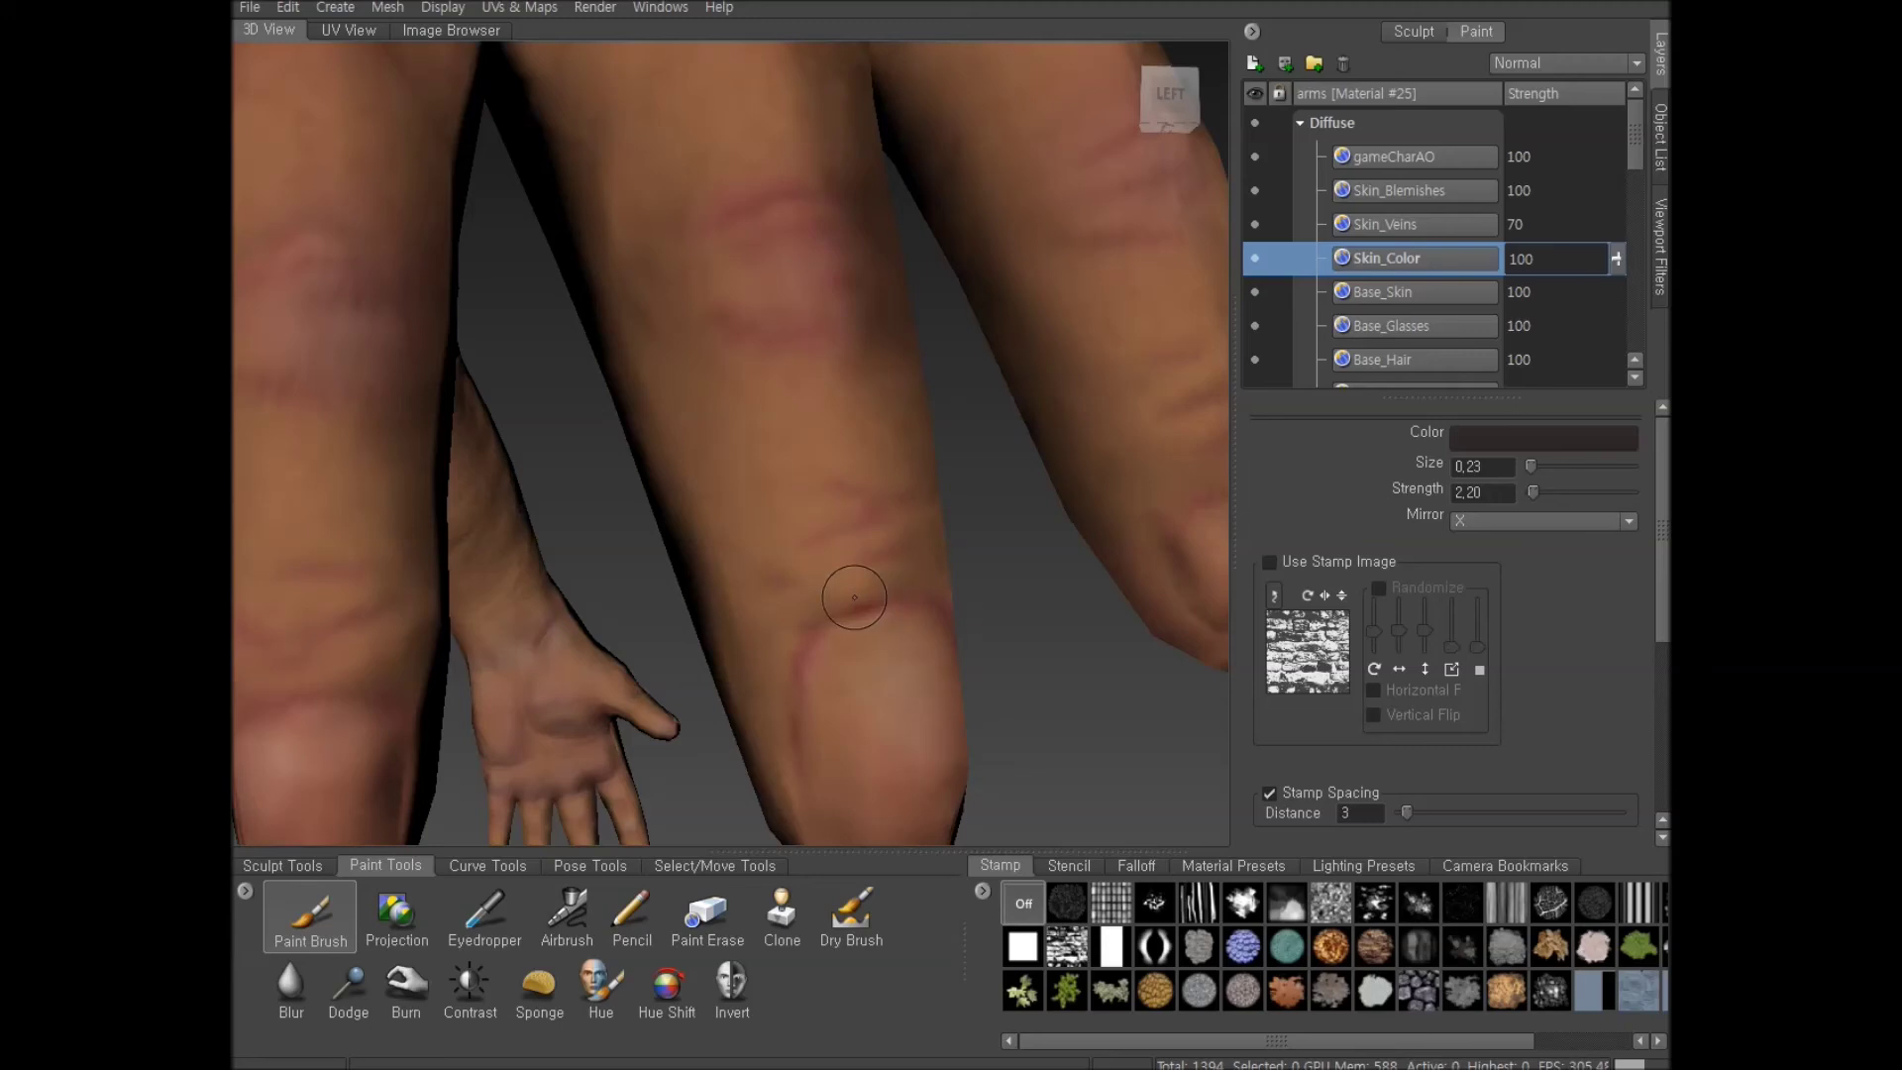
Paint faint dark shading around the fingernails and end-joint creases of the fingers at size 0.23
{"action": "left_click_drag", "start_coordinate": [853, 594], "coordinate": [667, 598], "text": "alt"}
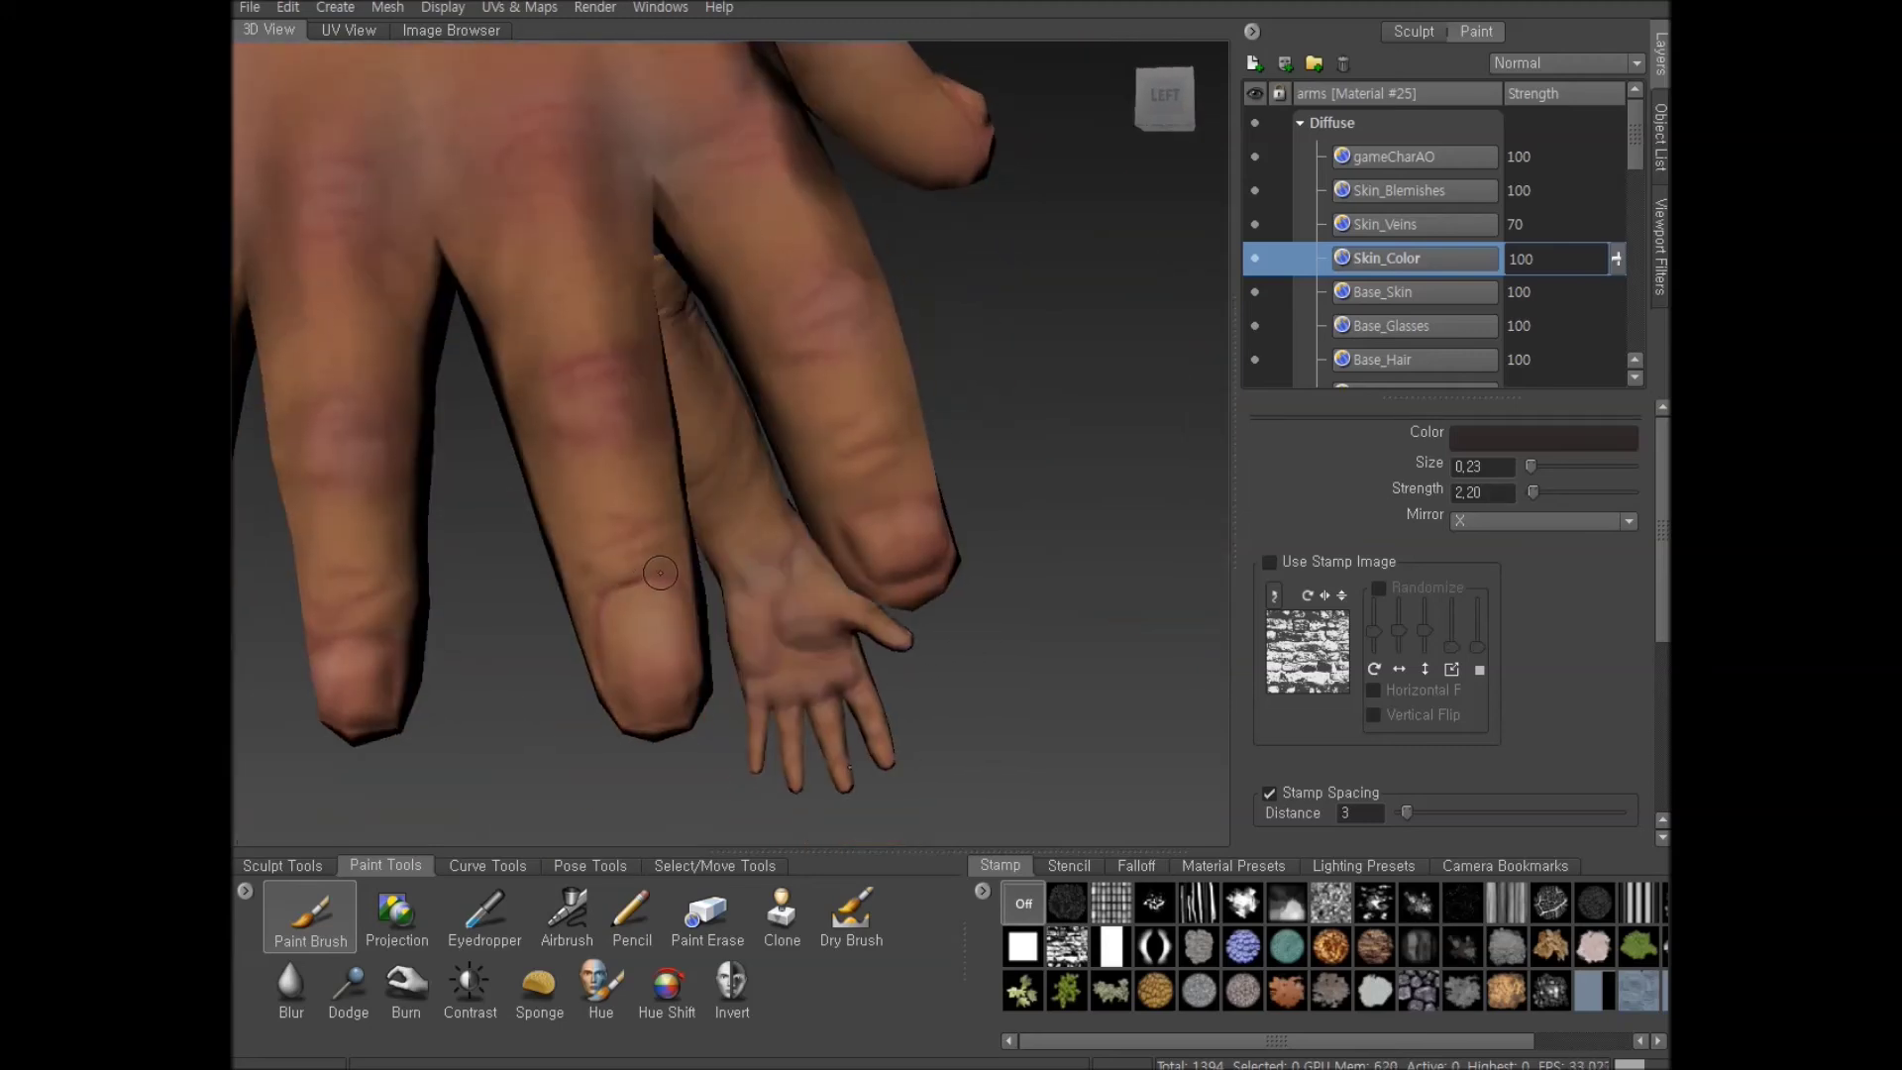
{"action": "scroll", "coordinate": [986, 492], "scroll_direction": "up", "scroll_amount": 3}
{"action": "left_click_drag", "start_coordinate": [994, 492], "coordinate": [1017, 525], "text": "alt"}
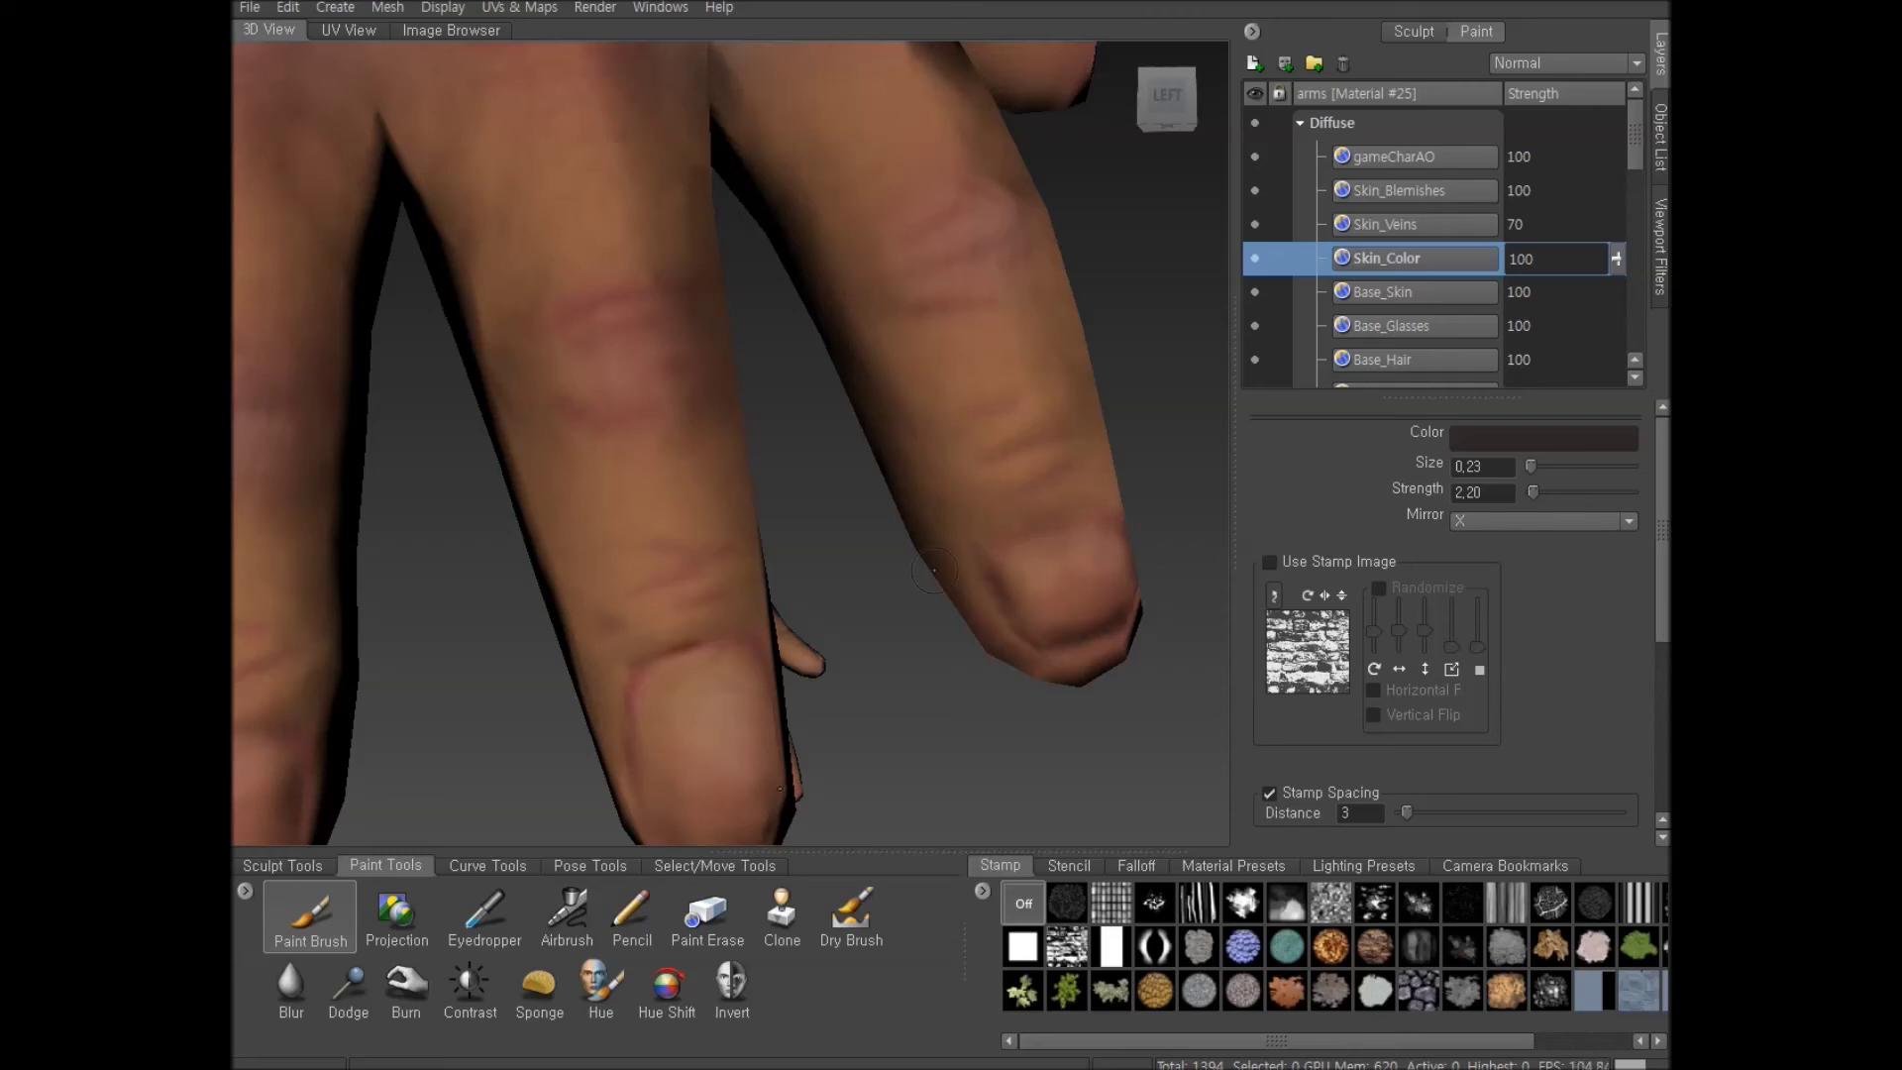
{"action": "scroll", "coordinate": [1006, 585], "scroll_direction": "down", "scroll_amount": 5}
{"action": "middle_click_drag", "start_coordinate": [601, 653], "coordinate": [872, 600], "text": "alt"}
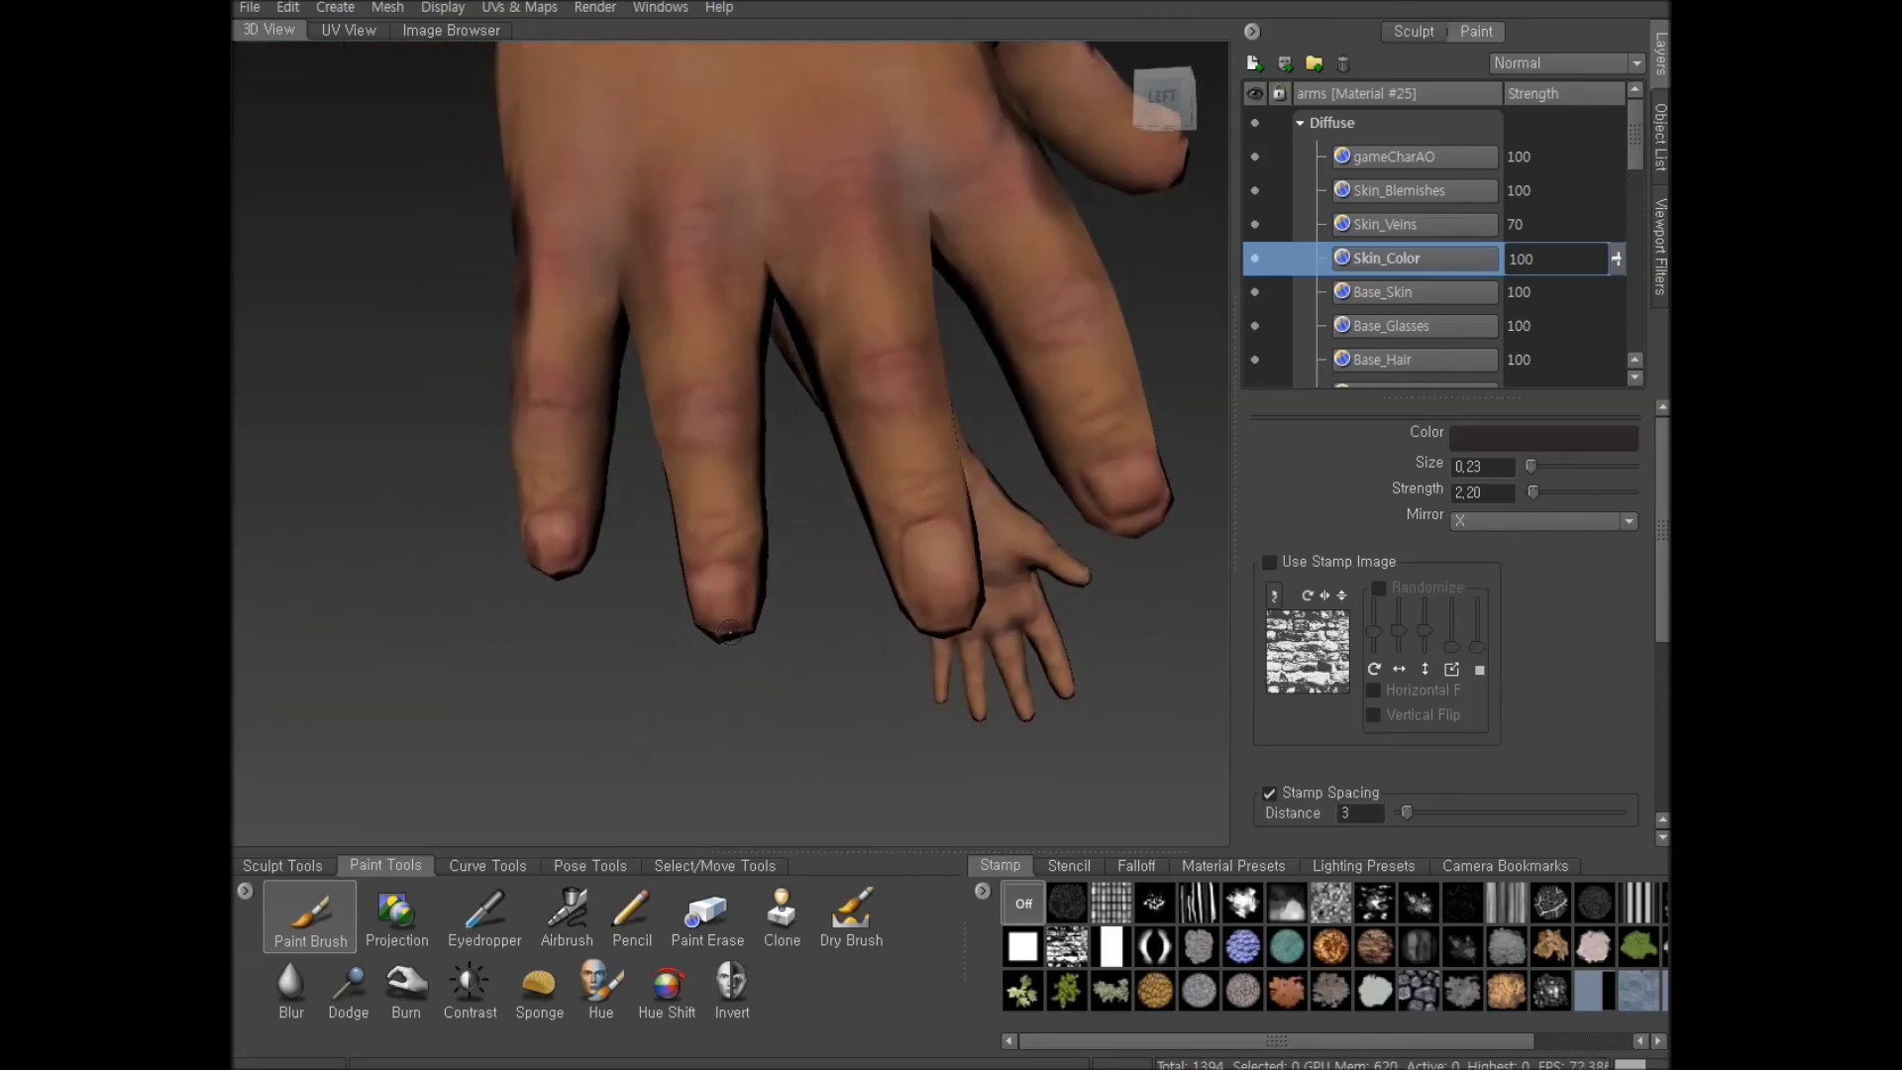
{"action": "scroll", "coordinate": [852, 601], "scroll_direction": "up", "scroll_amount": 3}
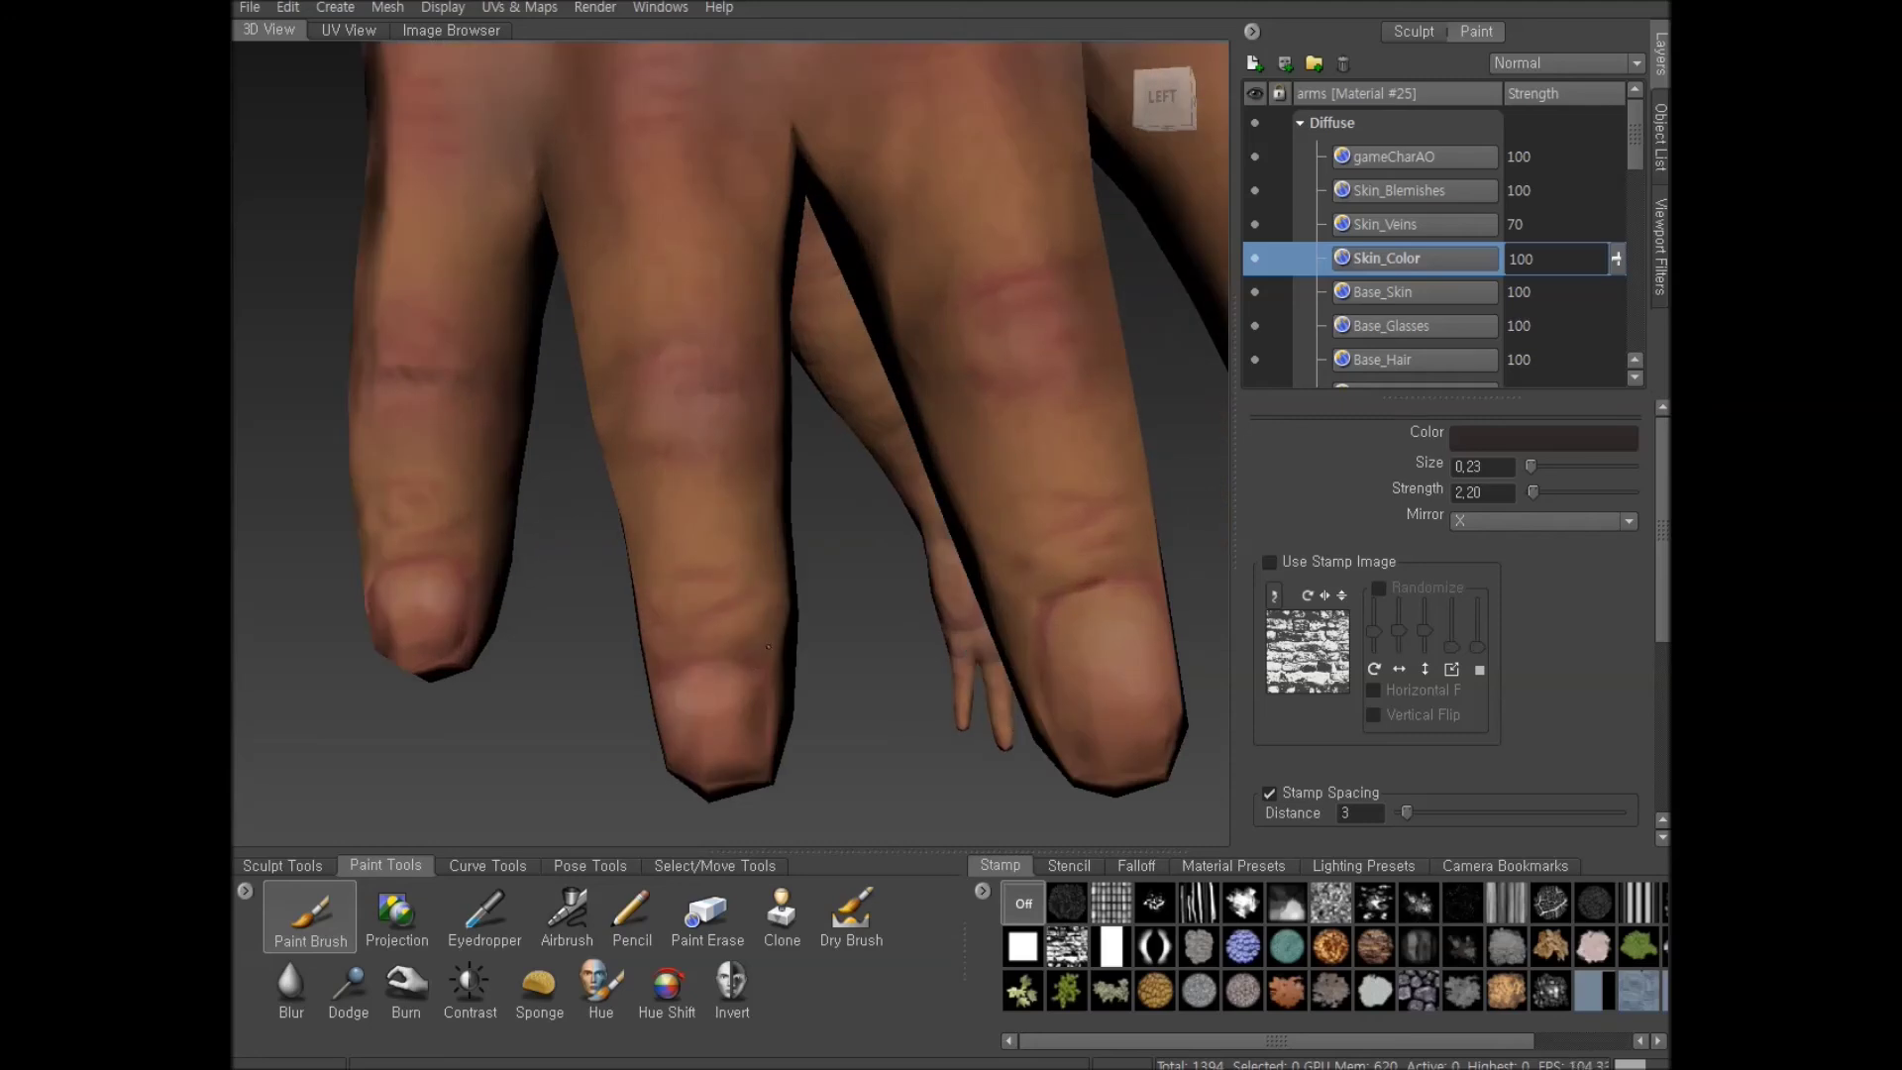
{"action": "left_click_drag", "start_coordinate": [670, 674], "coordinate": [703, 620], "text": "alt"}
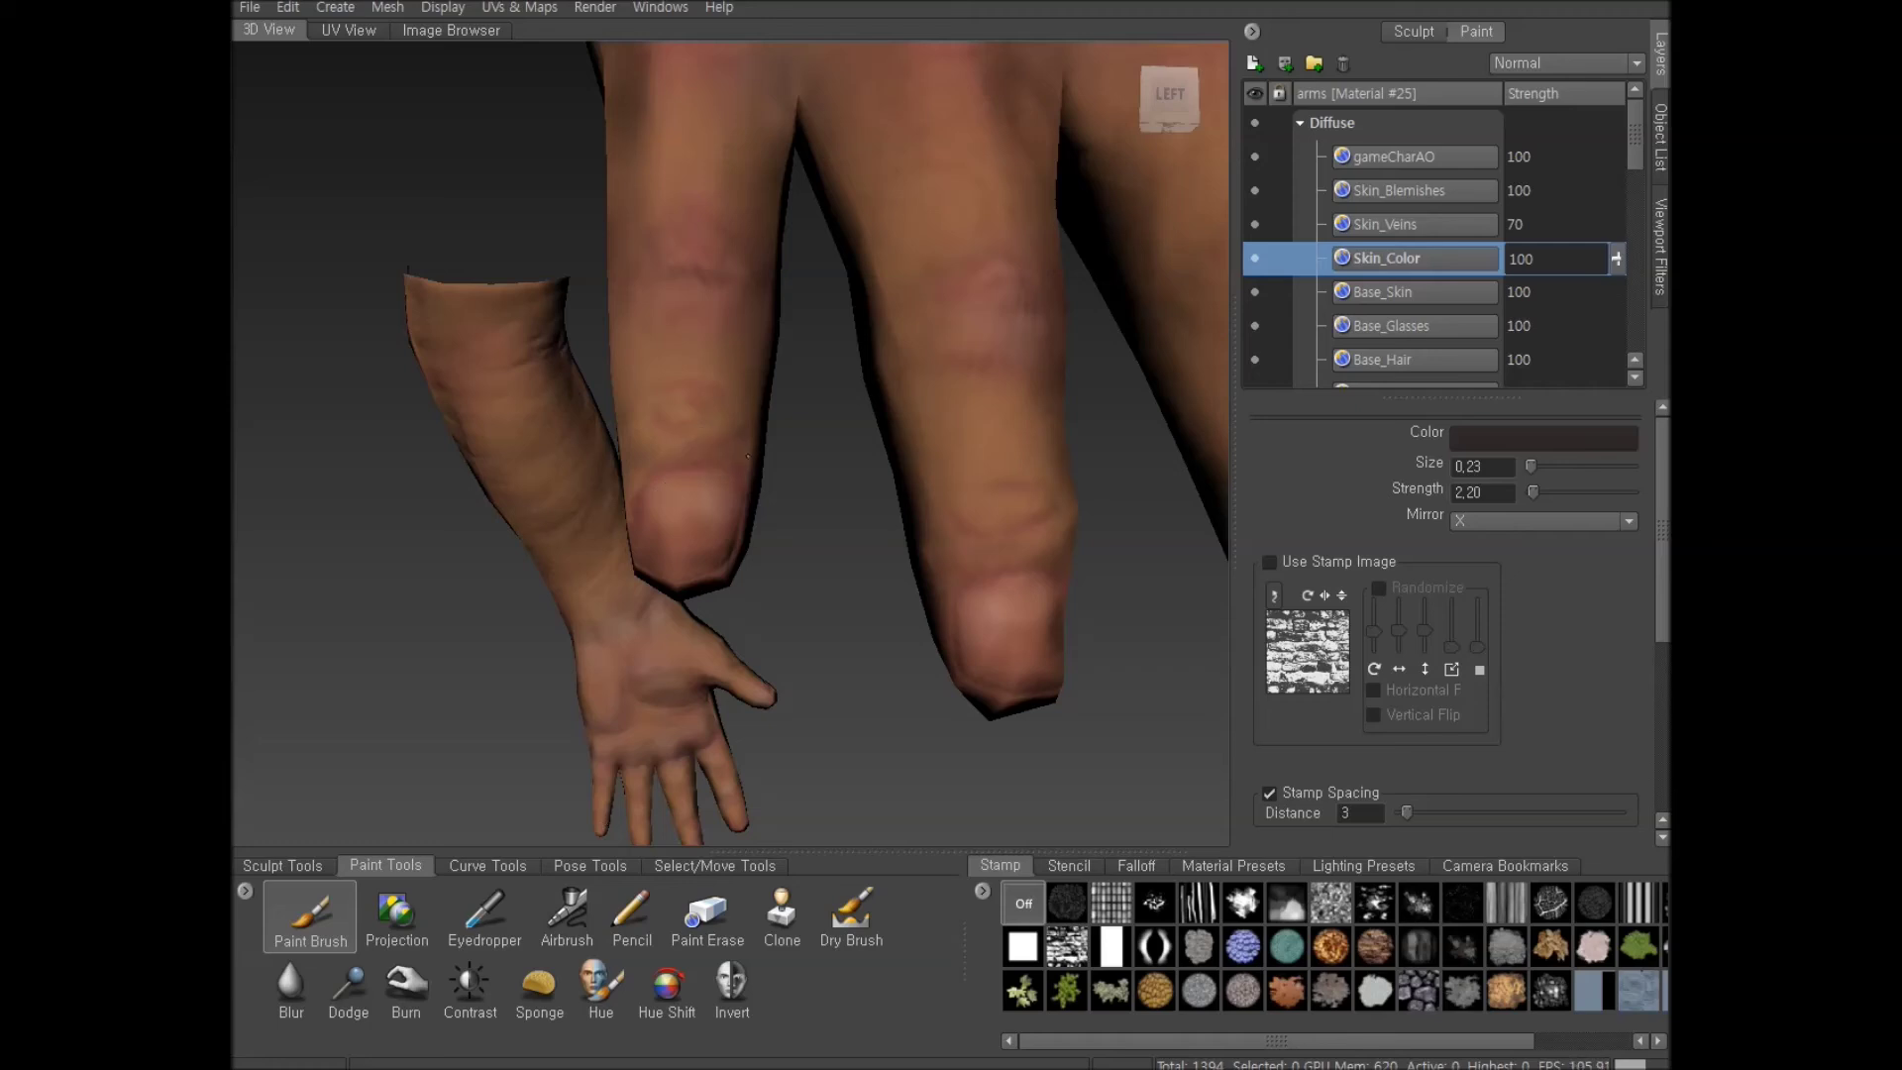
Paint faint dark shading around the thumbnail and the thumb's joint creases with the same dark brush
{"action": "left_click_drag", "start_coordinate": [644, 486], "coordinate": [1026, 516], "text": "alt"}
{"action": "right_click_drag", "start_coordinate": [1025, 517], "coordinate": [1023, 390], "text": "alt"}
{"action": "left_click_drag", "start_coordinate": [1023, 390], "coordinate": [877, 549], "text": "alt"}
{"action": "scroll", "coordinate": [877, 549], "scroll_direction": "up", "scroll_amount": 3}
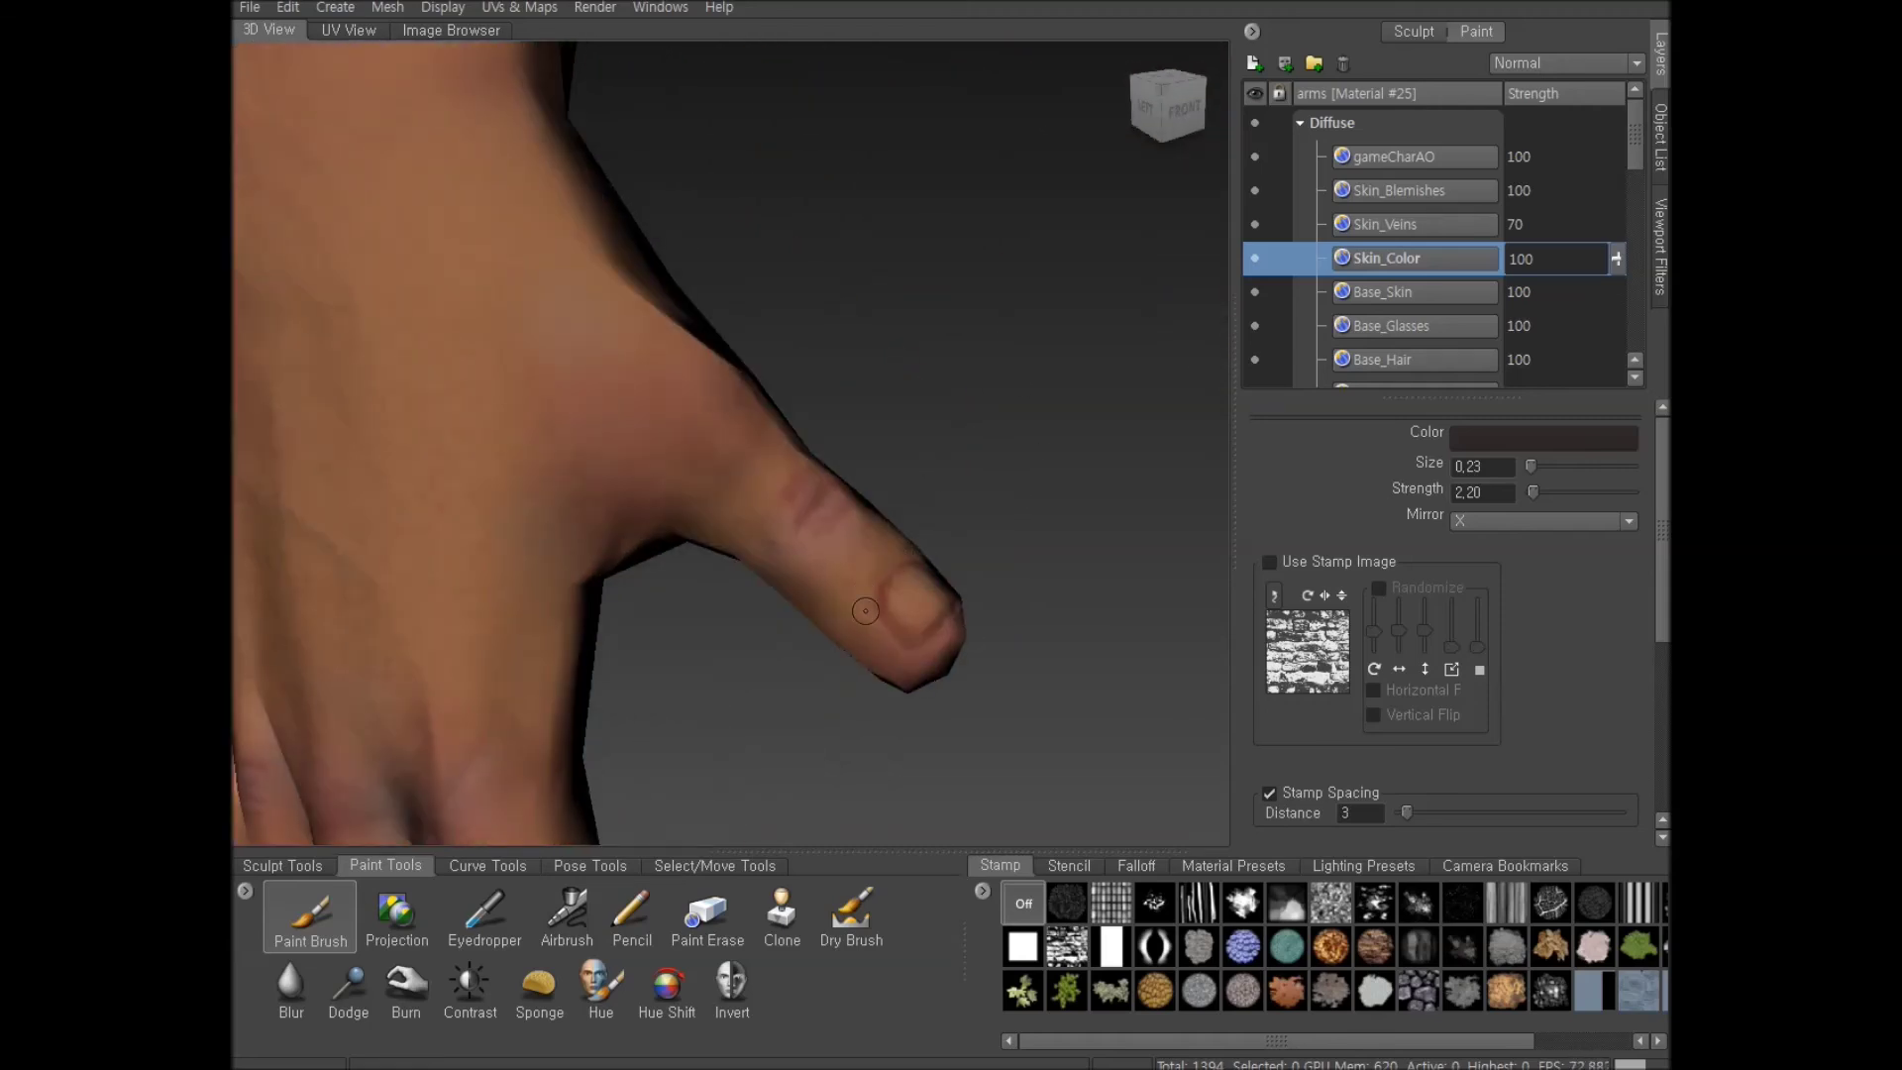
{"action": "left_click_drag", "start_coordinate": [867, 599], "coordinate": [812, 657], "text": "alt"}
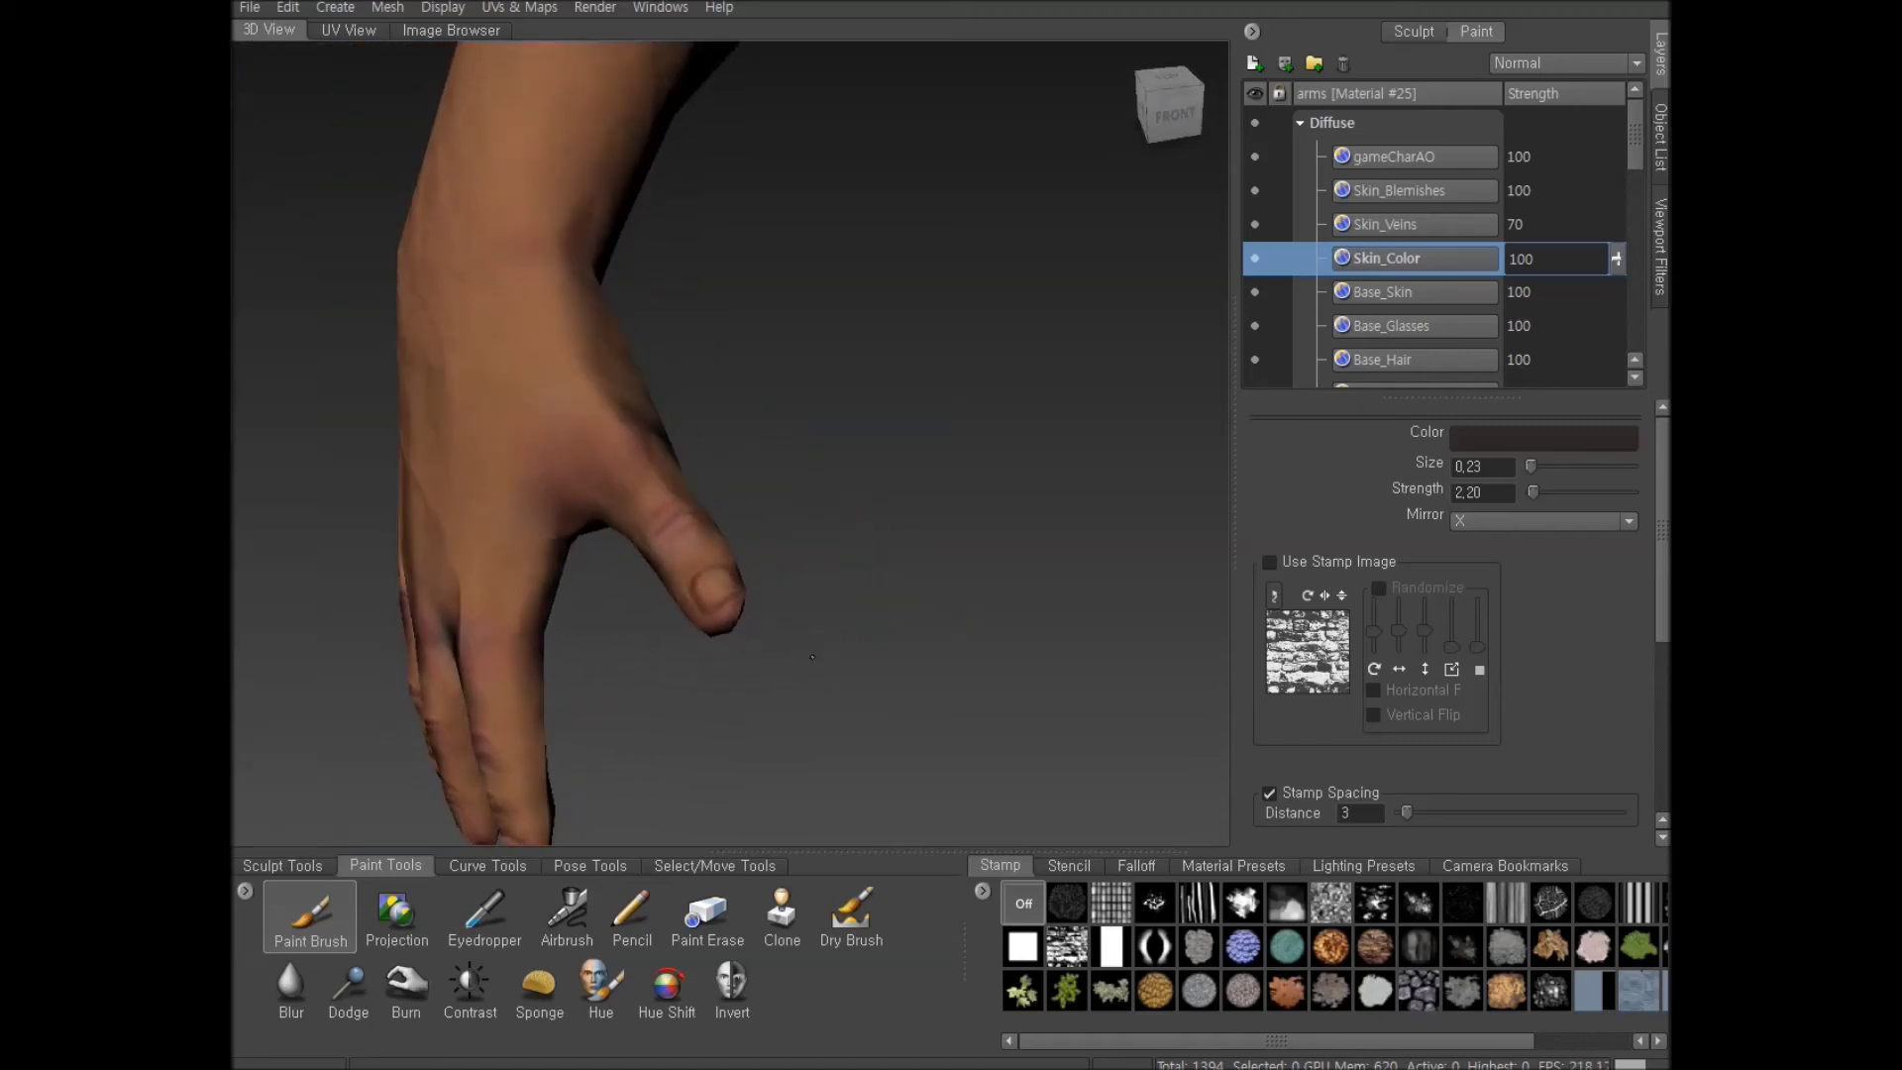
{"action": "scroll", "coordinate": [704, 589], "scroll_direction": "up", "scroll_amount": 2}
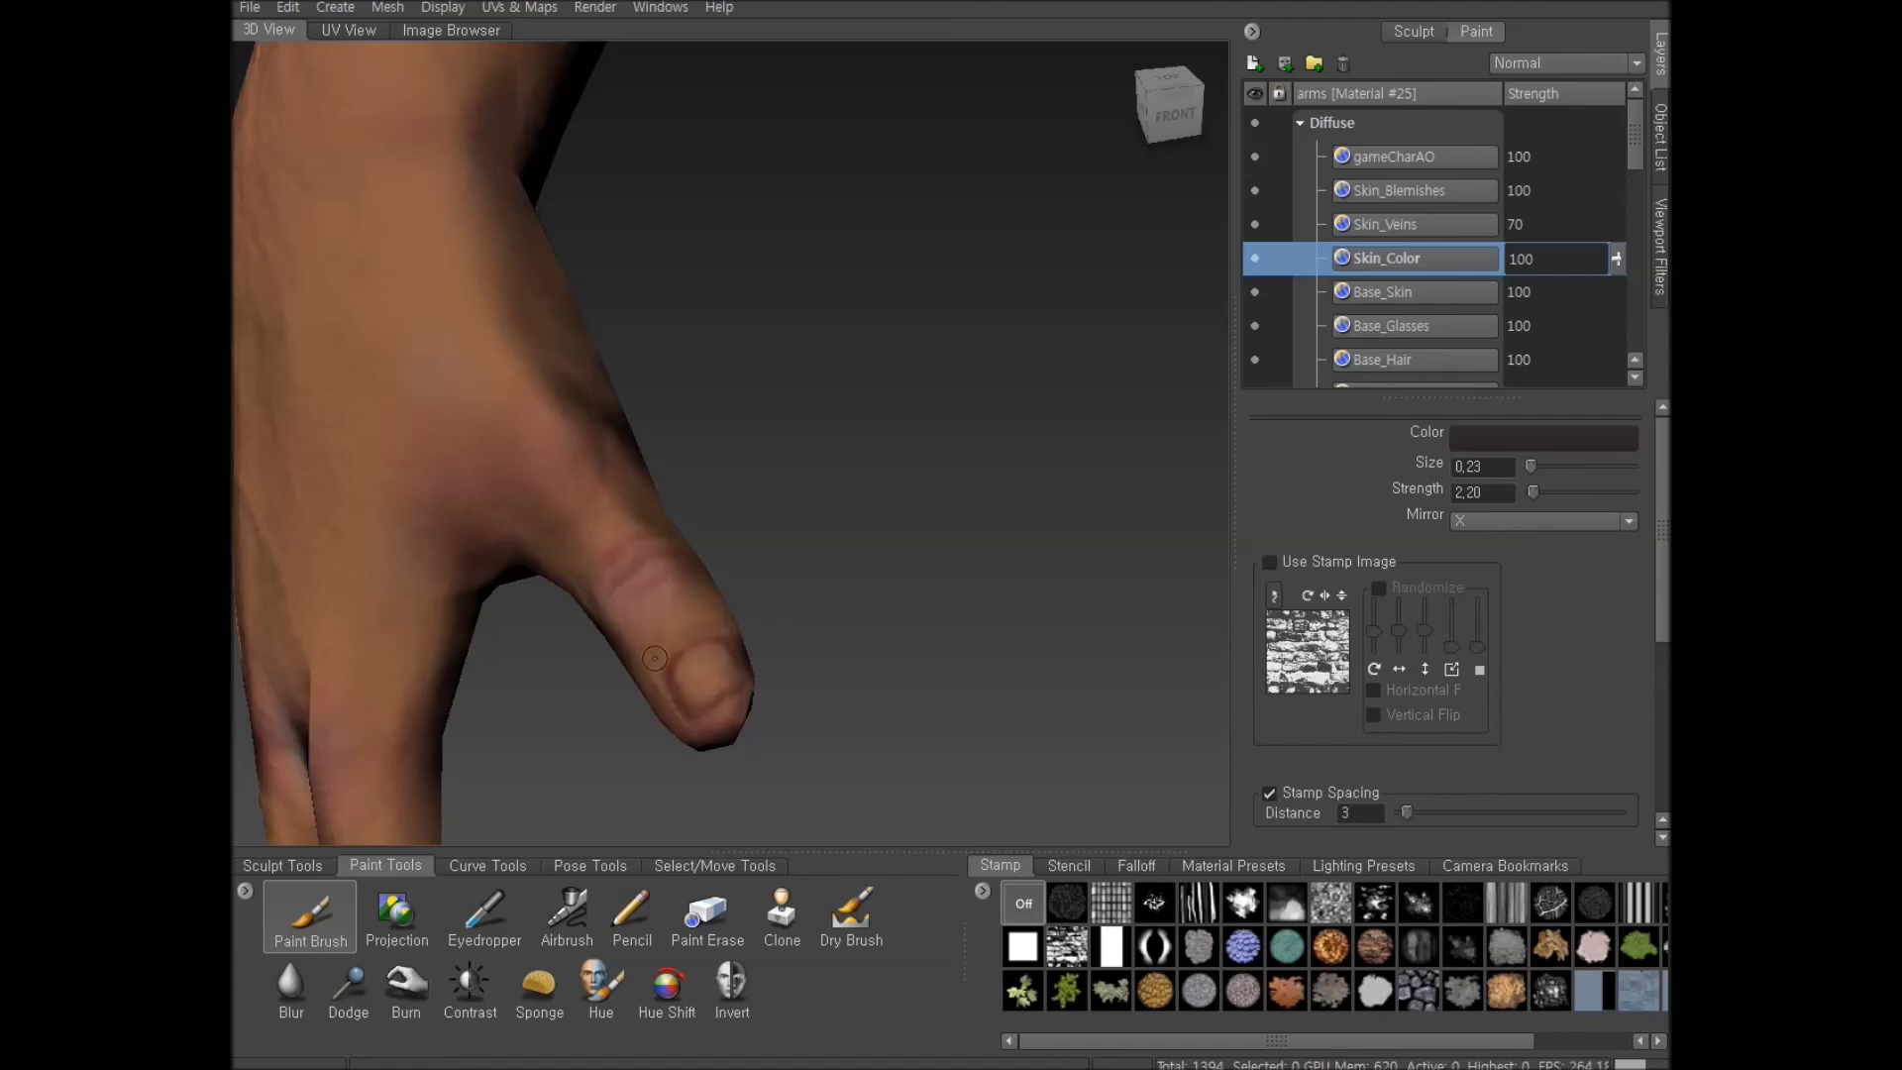
Examine the shading on the back of the hand, thumb and fingers from several angles and distances
{"action": "scroll", "coordinate": [748, 656], "scroll_direction": "down", "scroll_amount": 3}
{"action": "left_click_drag", "start_coordinate": [756, 654], "coordinate": [916, 550], "text": "alt"}
{"action": "scroll", "coordinate": [829, 579], "scroll_direction": "down", "scroll_amount": 3}
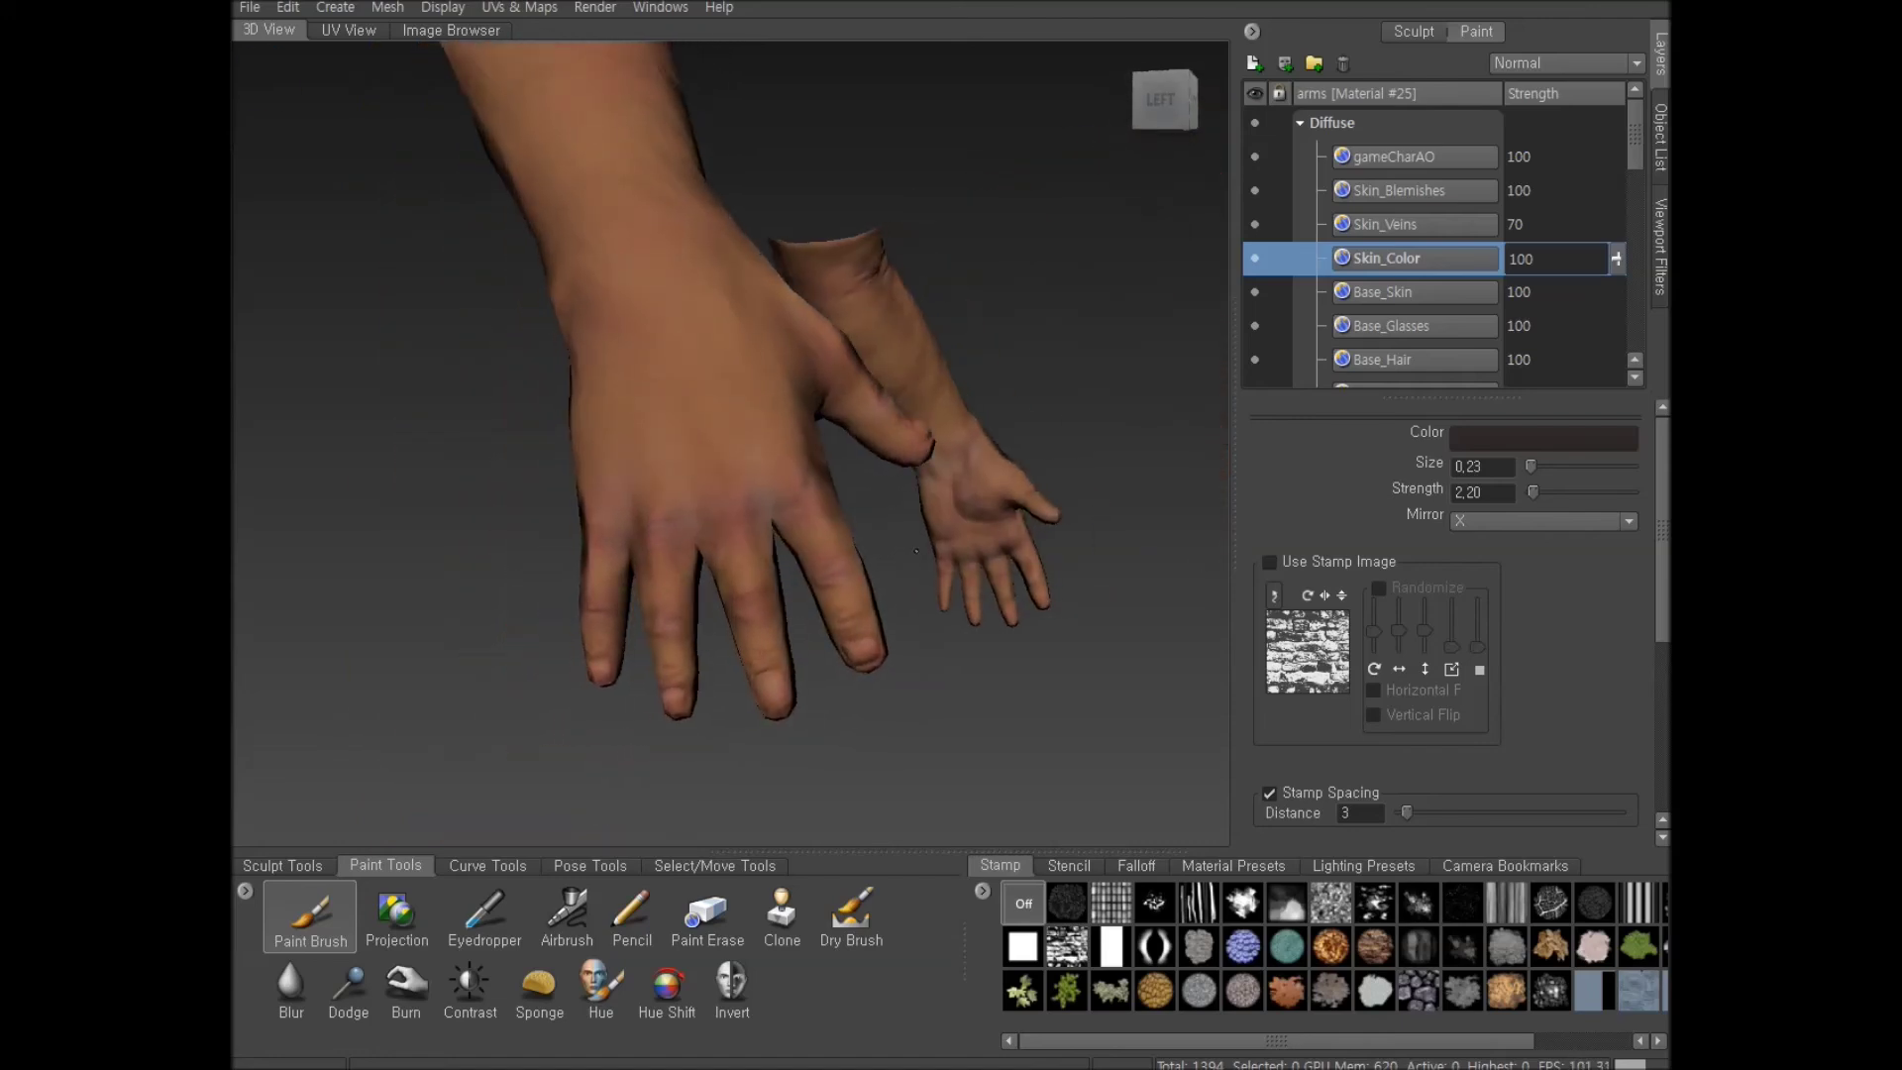
{"action": "left_click_drag", "start_coordinate": [831, 630], "coordinate": [684, 500], "text": "alt"}
{"action": "scroll", "coordinate": [681, 494], "scroll_direction": "up", "scroll_amount": 3}
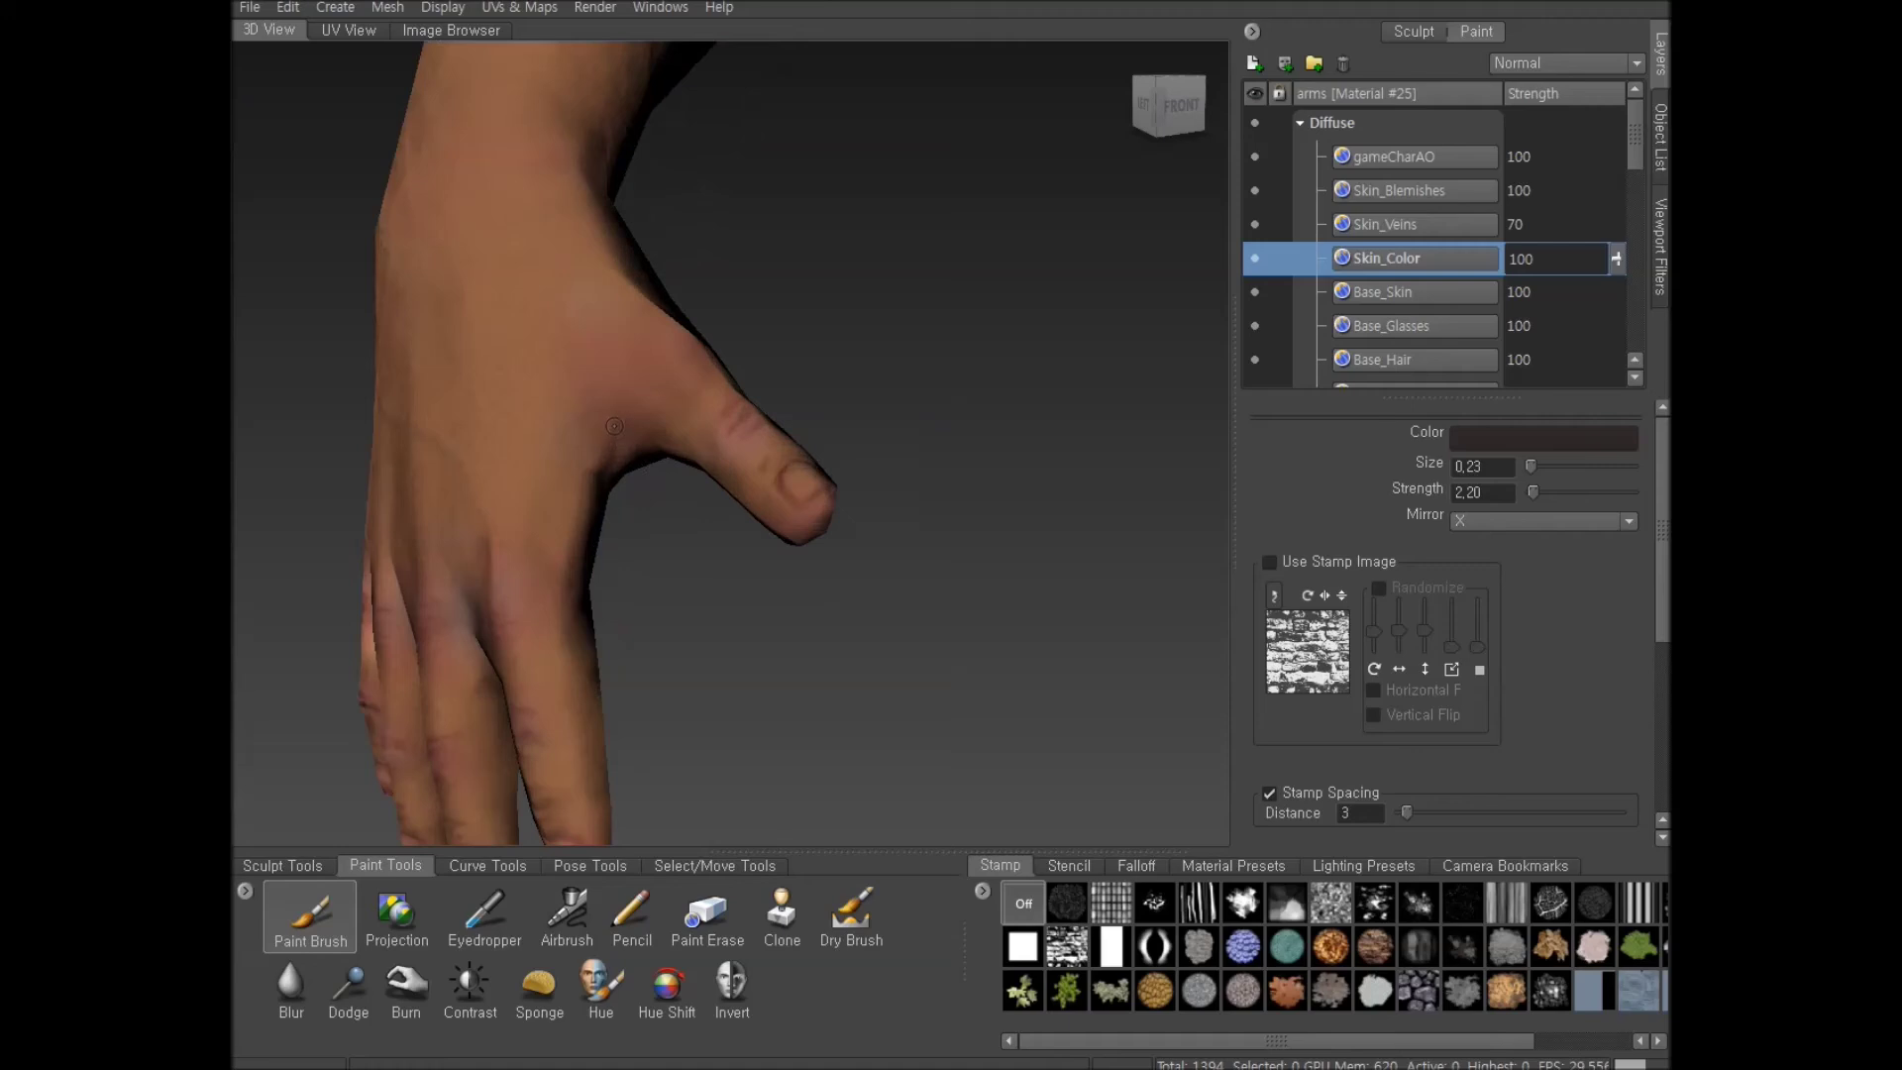
{"action": "scroll", "coordinate": [572, 518], "scroll_direction": "down", "scroll_amount": 3}
{"action": "left_click_drag", "start_coordinate": [680, 565], "coordinate": [858, 542], "text": "alt"}
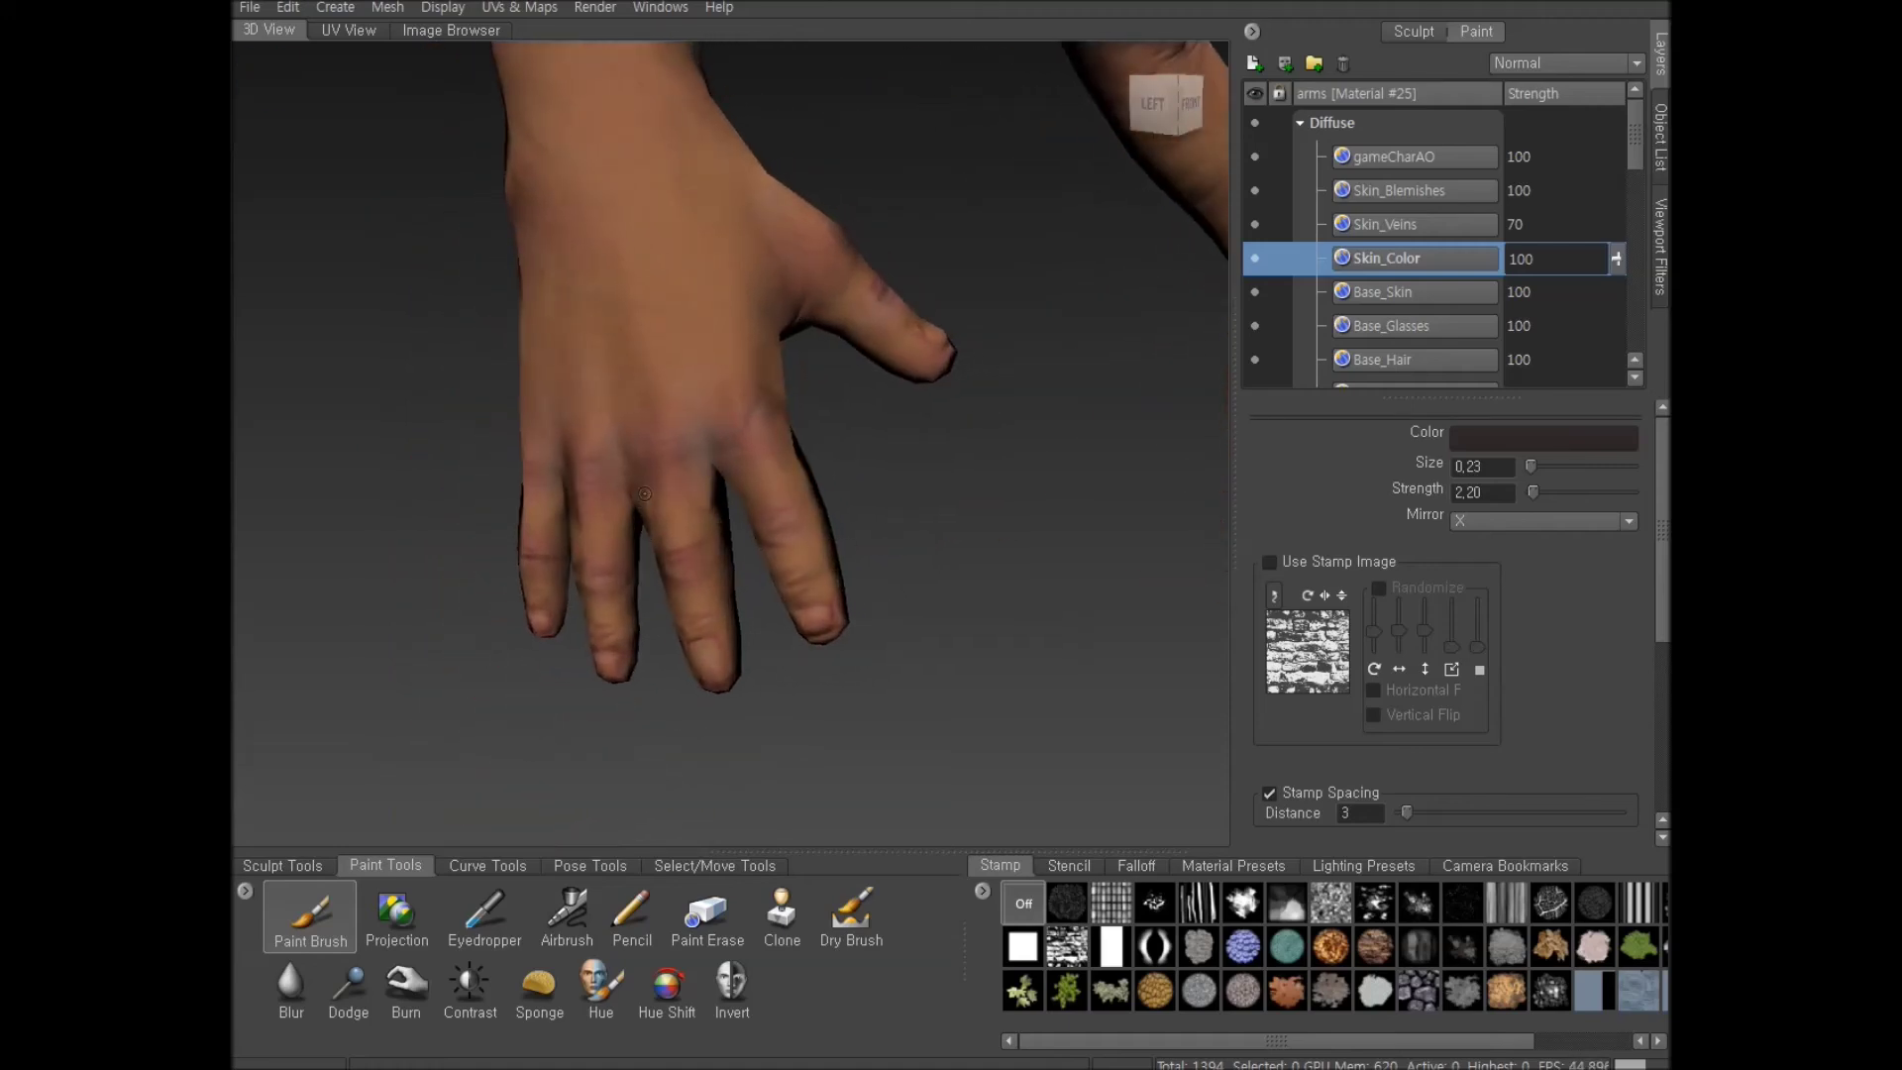
{"action": "scroll", "coordinate": [689, 452], "scroll_direction": "up", "scroll_amount": 3}
{"action": "left_click_drag", "start_coordinate": [741, 610], "coordinate": [810, 630], "text": "alt"}
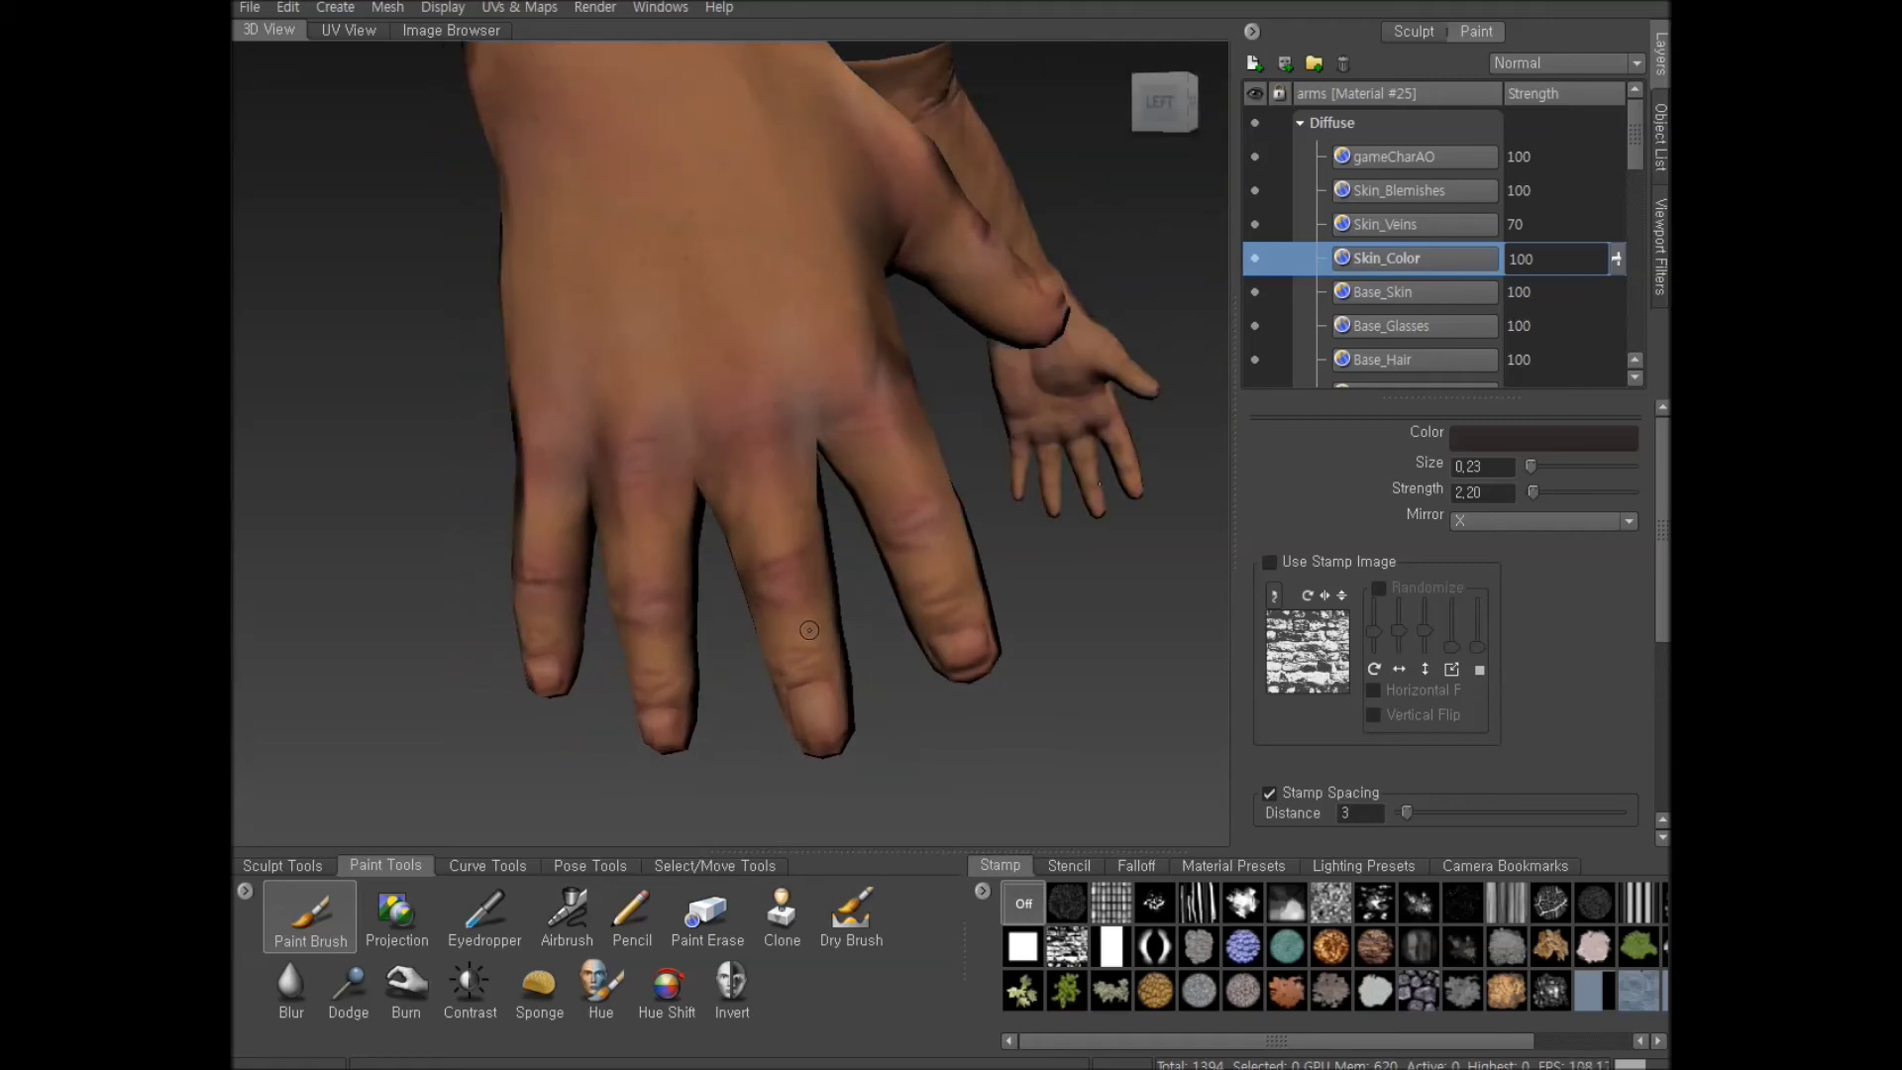
Restore the Paint Brush color to the earlier red and enlarge the brush size to 0.73
{"action": "left_click", "coordinate": [1496, 436]}
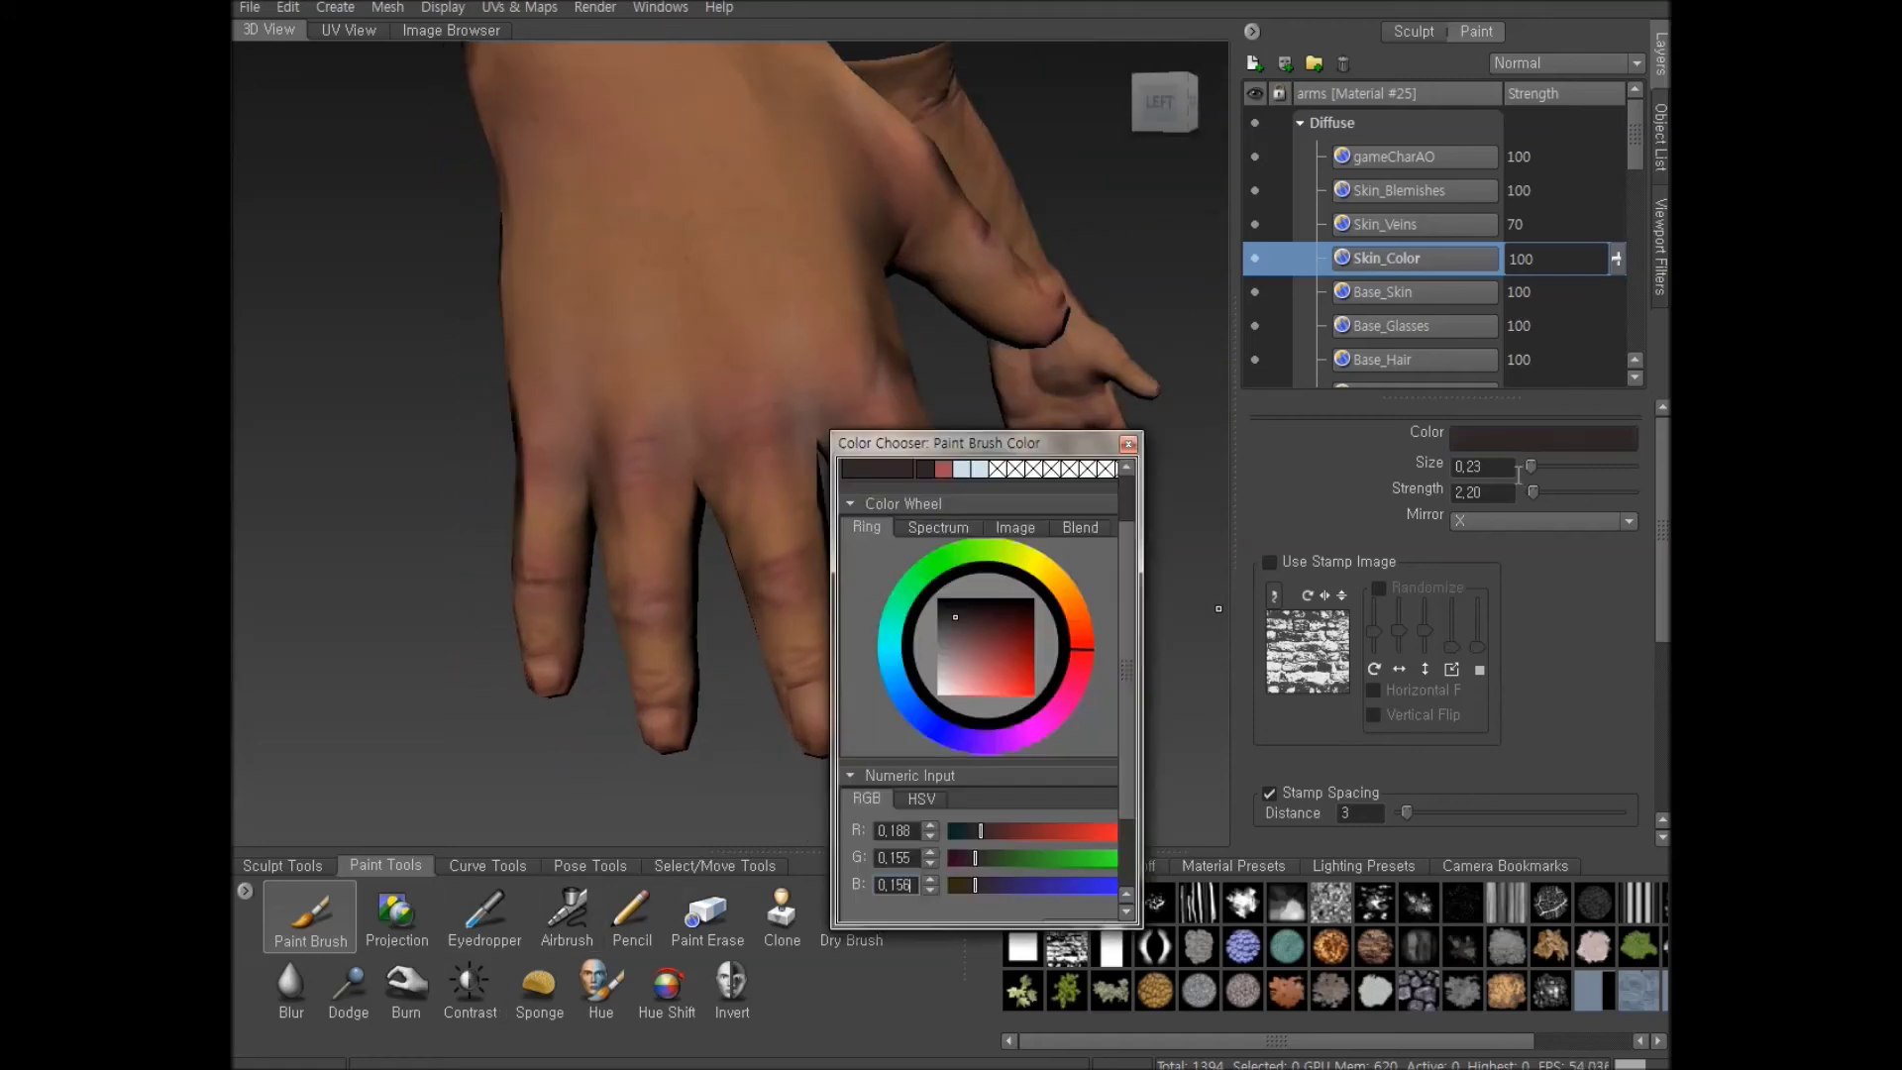
{"action": "left_click", "coordinate": [941, 469]}
{"action": "left_click", "coordinate": [1128, 443]}
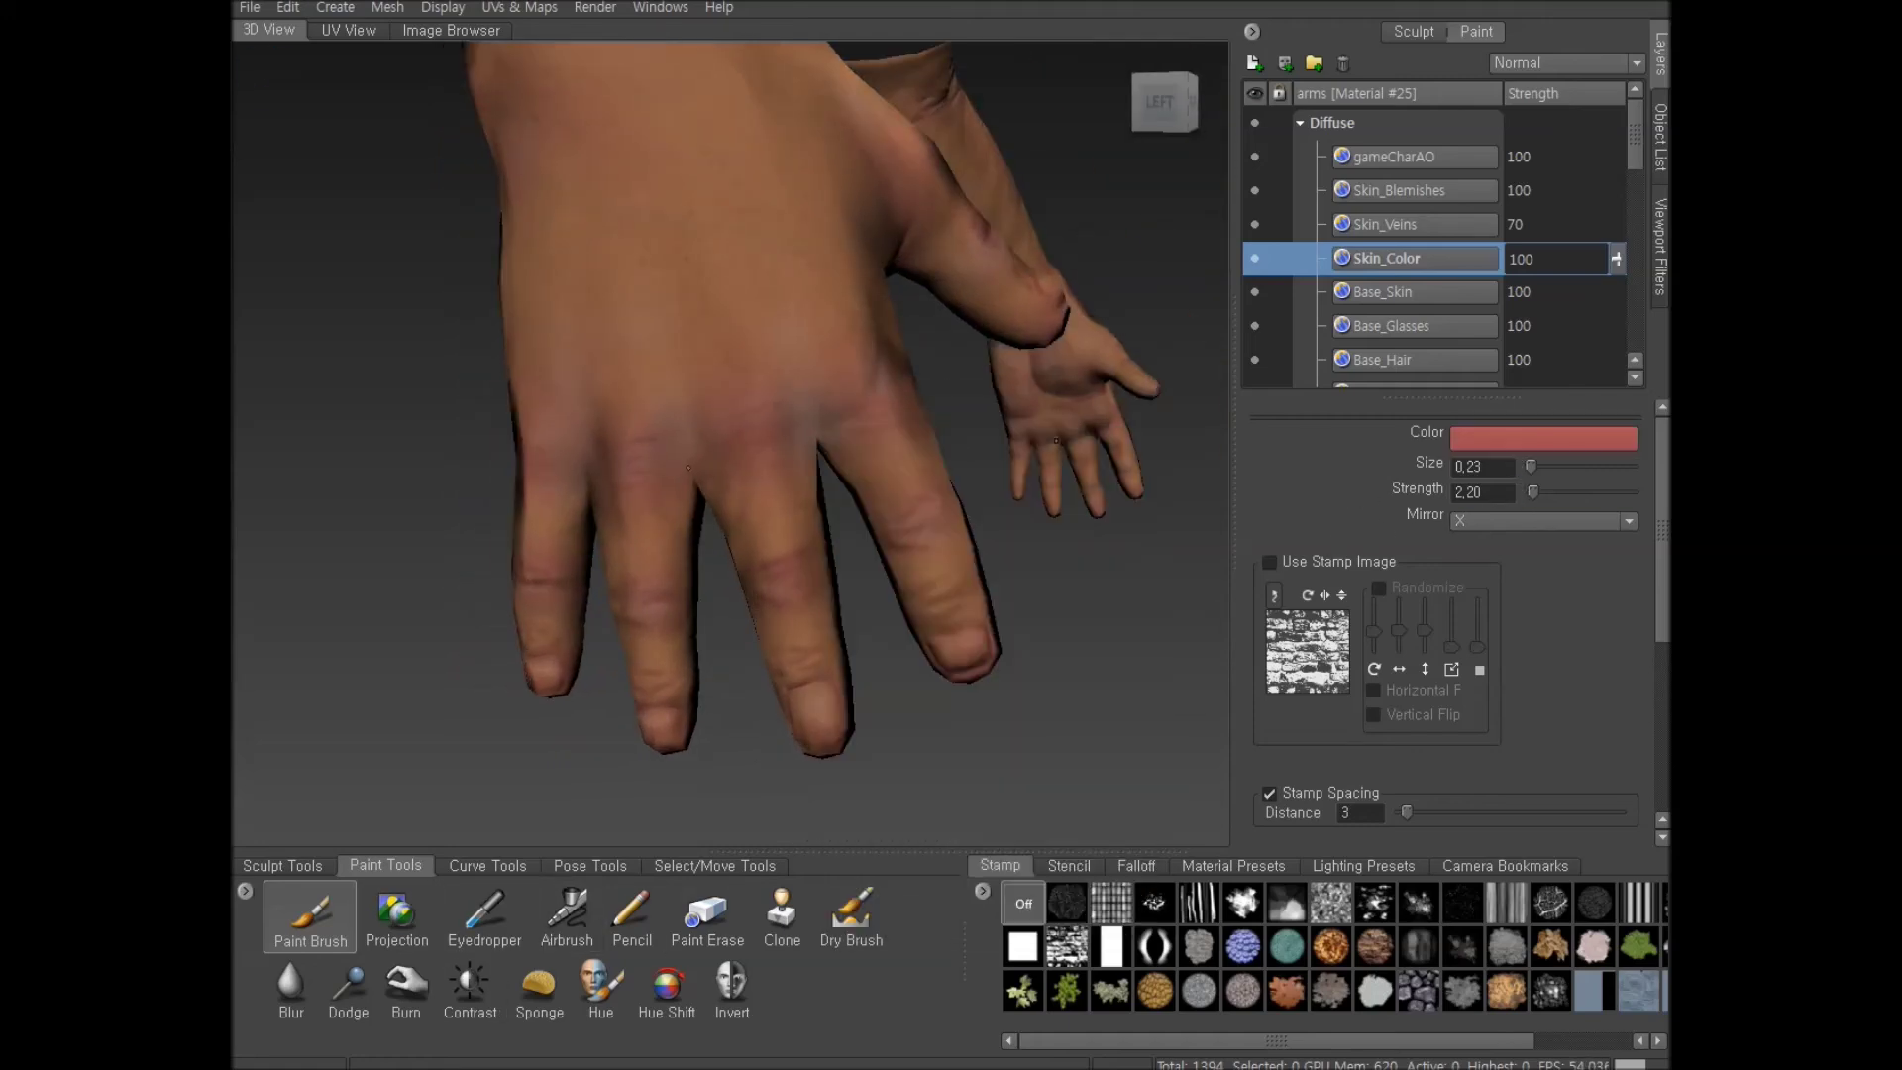
{"action": "right_click_drag", "start_coordinate": [782, 415], "coordinate": [799, 398]}
Paint soft red tint over the knuckles and finger joints on the back of the hand at strength 2.20
{"action": "right_click_drag", "start_coordinate": [780, 550], "coordinate": [829, 575], "text": "alt"}
{"action": "left_click_drag", "start_coordinate": [829, 575], "coordinate": [882, 570], "text": "alt"}
{"action": "right_click_drag", "start_coordinate": [882, 570], "coordinate": [864, 476], "text": "alt"}
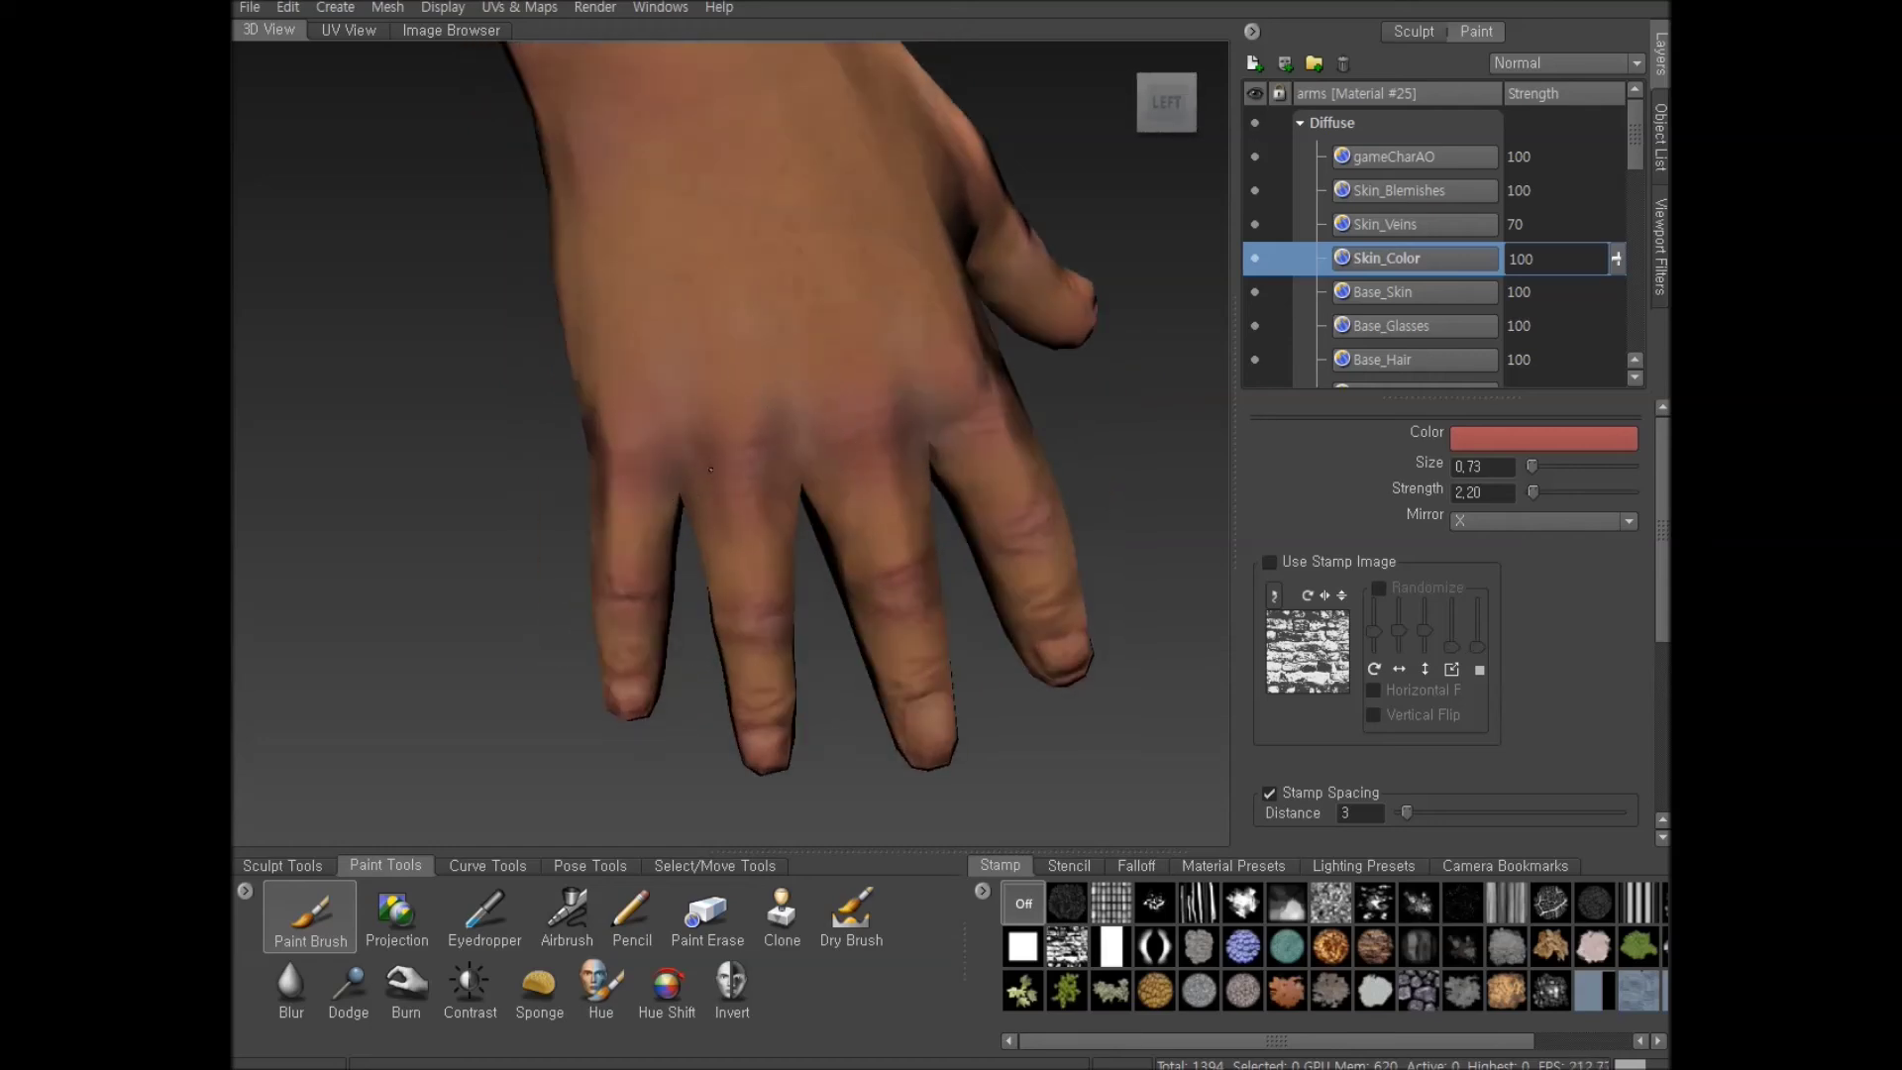
{"action": "left_click_drag", "start_coordinate": [720, 514], "coordinate": [697, 502], "text": "alt"}
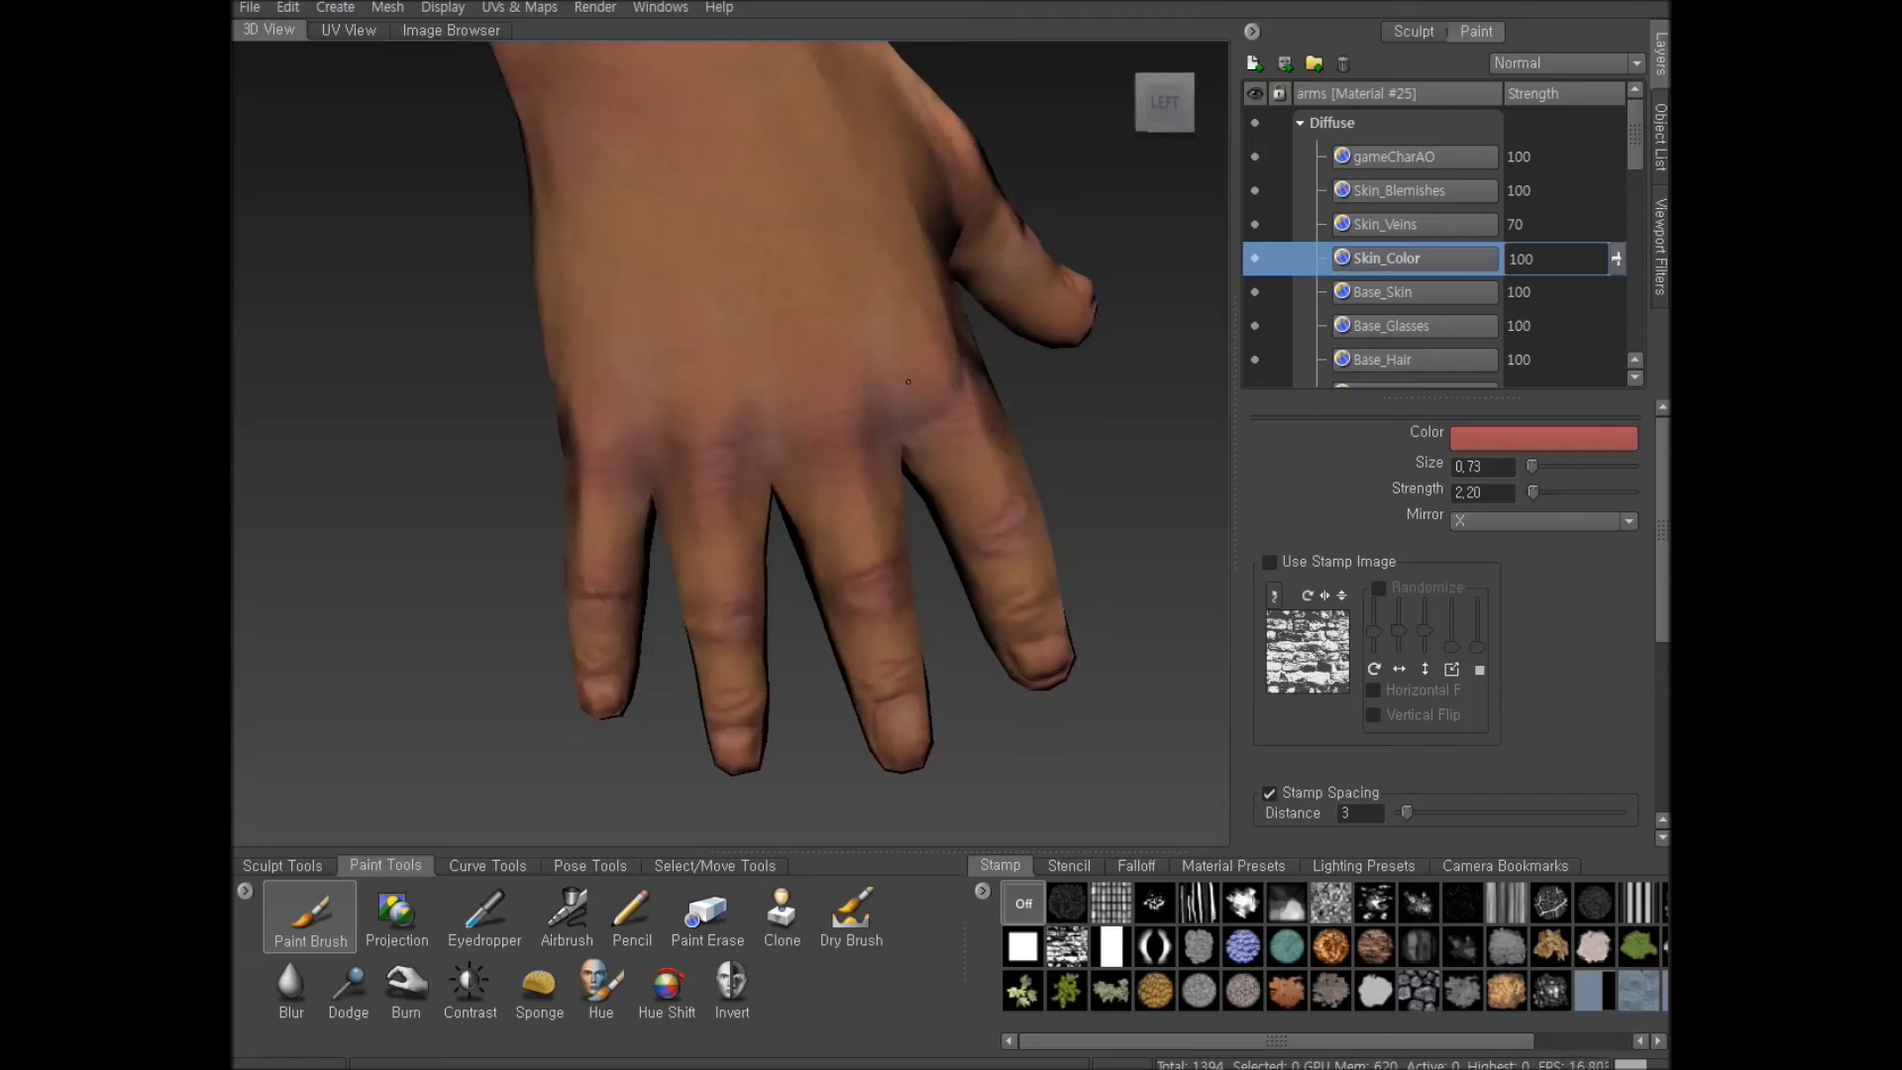
{"action": "left_click_drag", "start_coordinate": [928, 429], "coordinate": [821, 512], "text": "alt"}
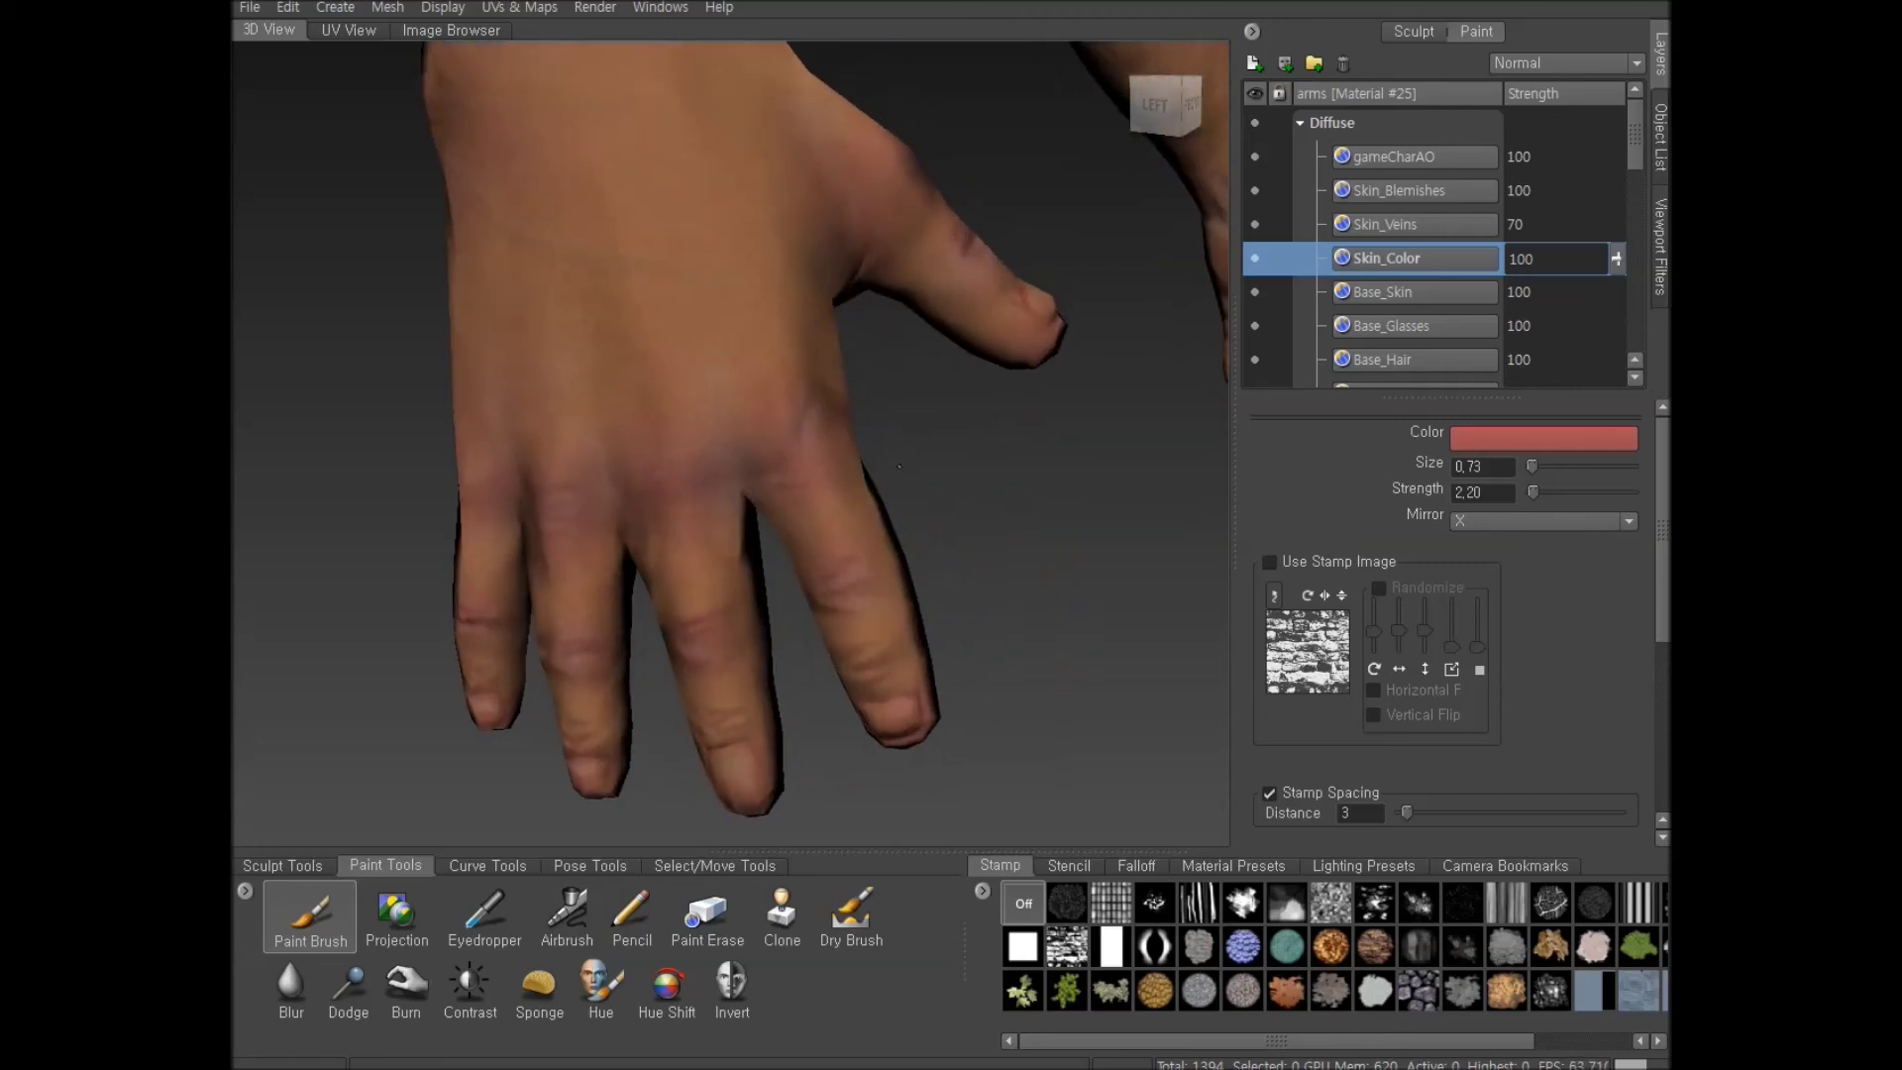
{"action": "right_click_drag", "start_coordinate": [820, 513], "coordinate": [728, 492], "text": "alt"}
{"action": "left_click_drag", "start_coordinate": [728, 491], "coordinate": [843, 511], "text": "alt"}
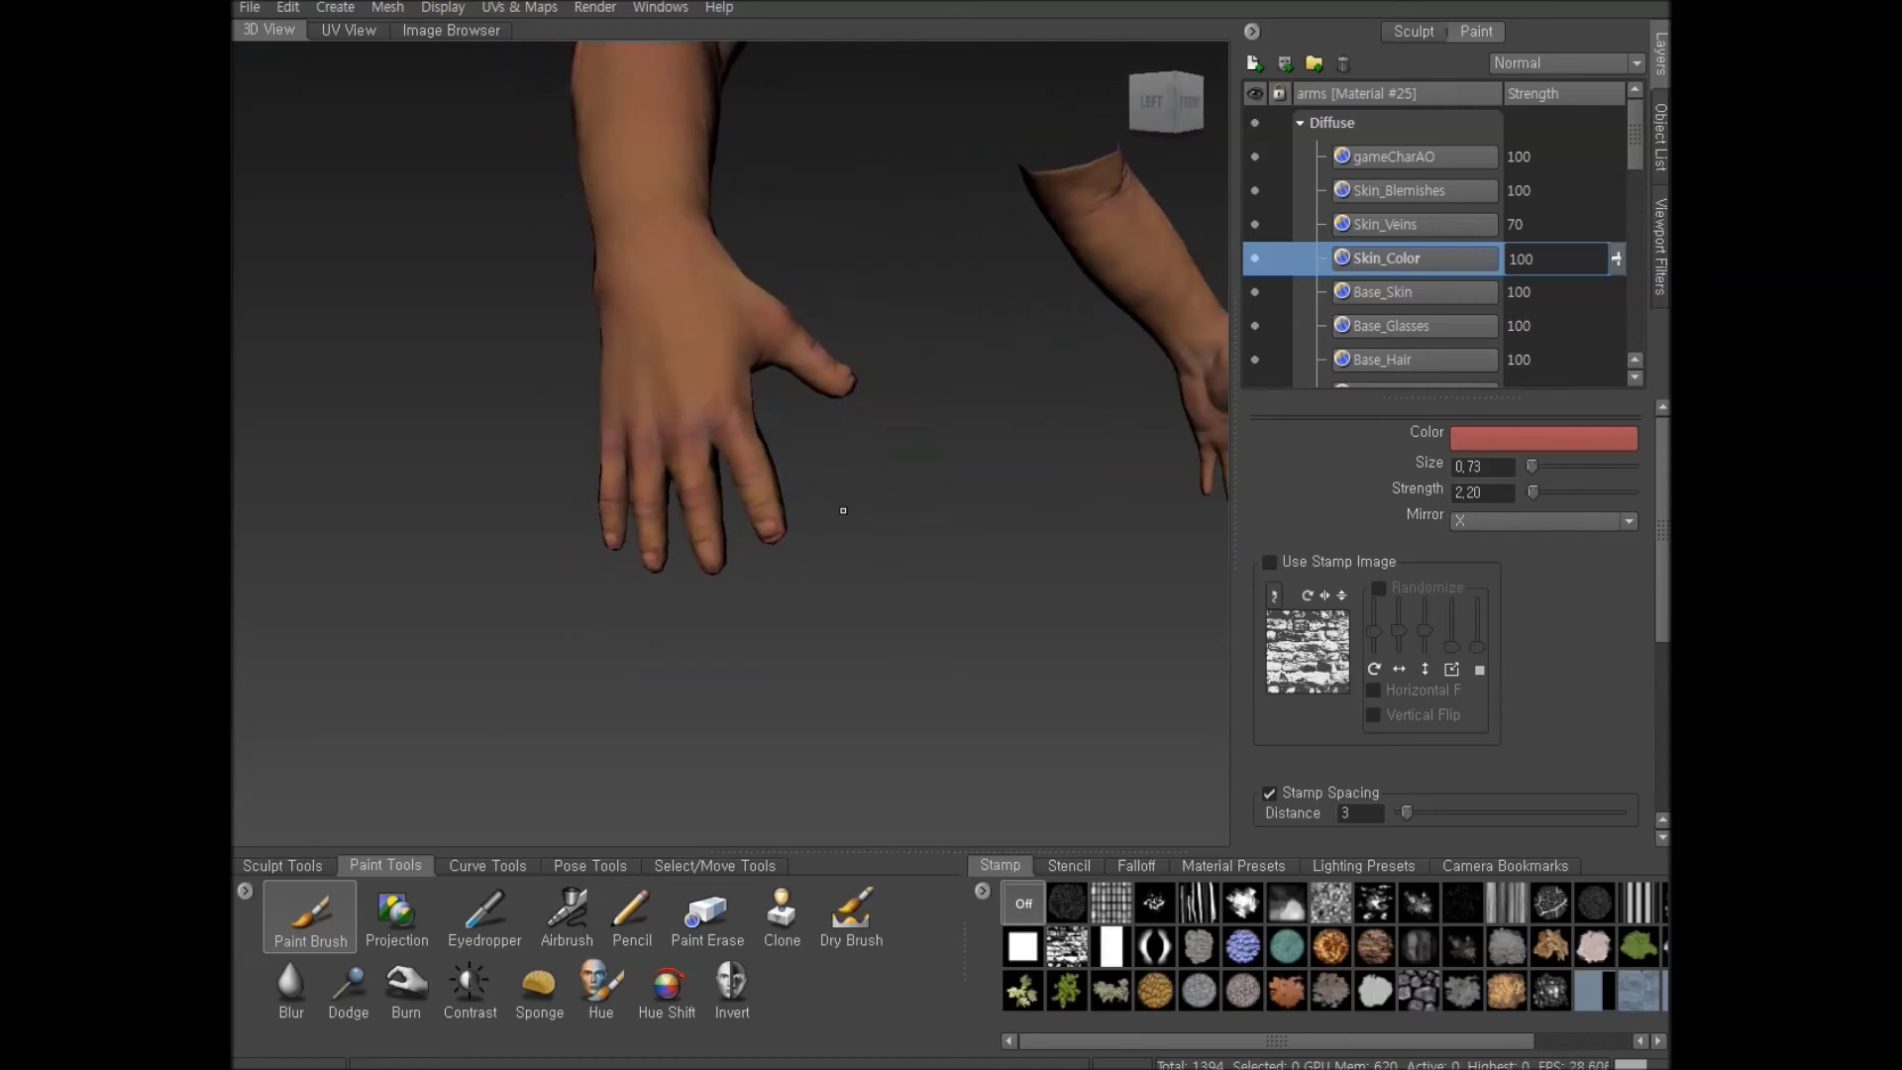
Paint soft red tint over the palm, its pads and the undersides of the fingers at size 0.73
{"action": "left_click_drag", "start_coordinate": [962, 496], "coordinate": [565, 536], "text": "alt"}
{"action": "right_click_drag", "start_coordinate": [565, 535], "coordinate": [843, 511], "text": "alt"}
{"action": "left_click_drag", "start_coordinate": [882, 549], "coordinate": [816, 502], "text": "alt"}
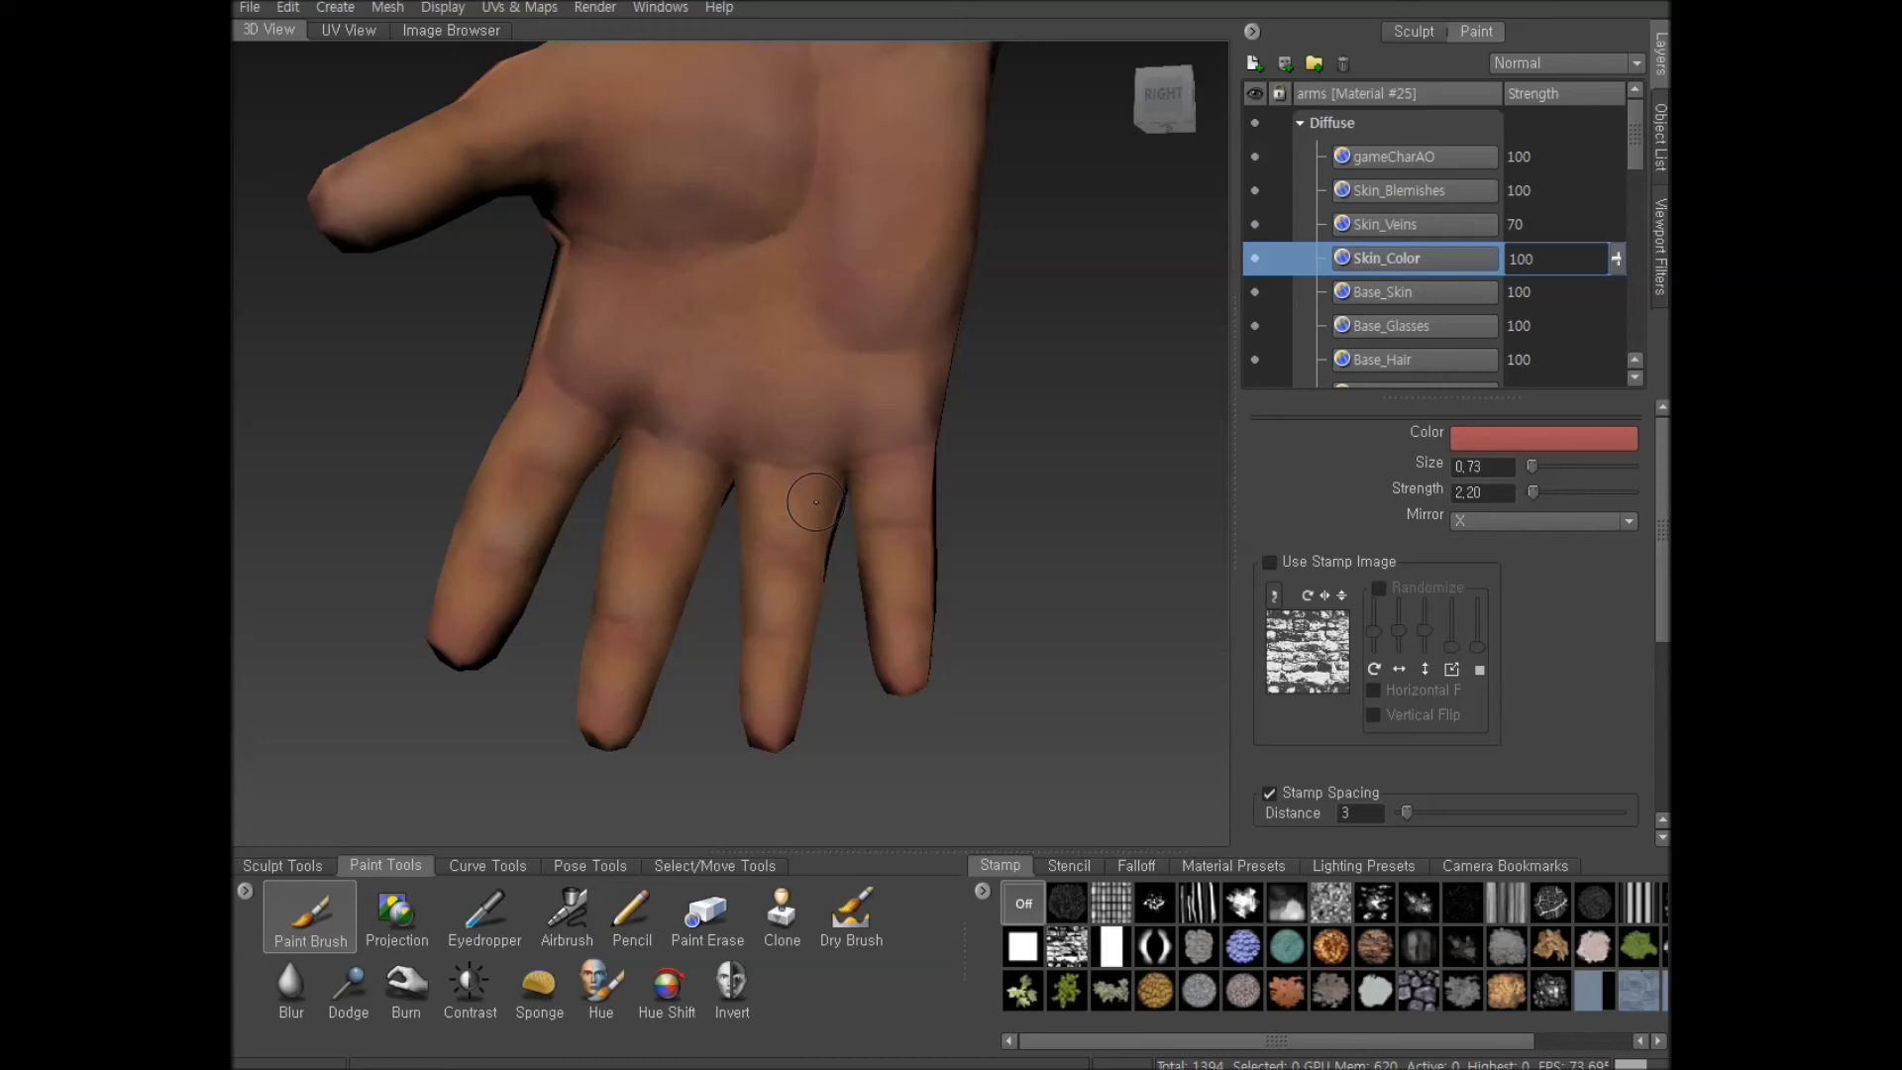
{"action": "middle_click_drag", "start_coordinate": [862, 256], "coordinate": [815, 361], "text": "alt"}
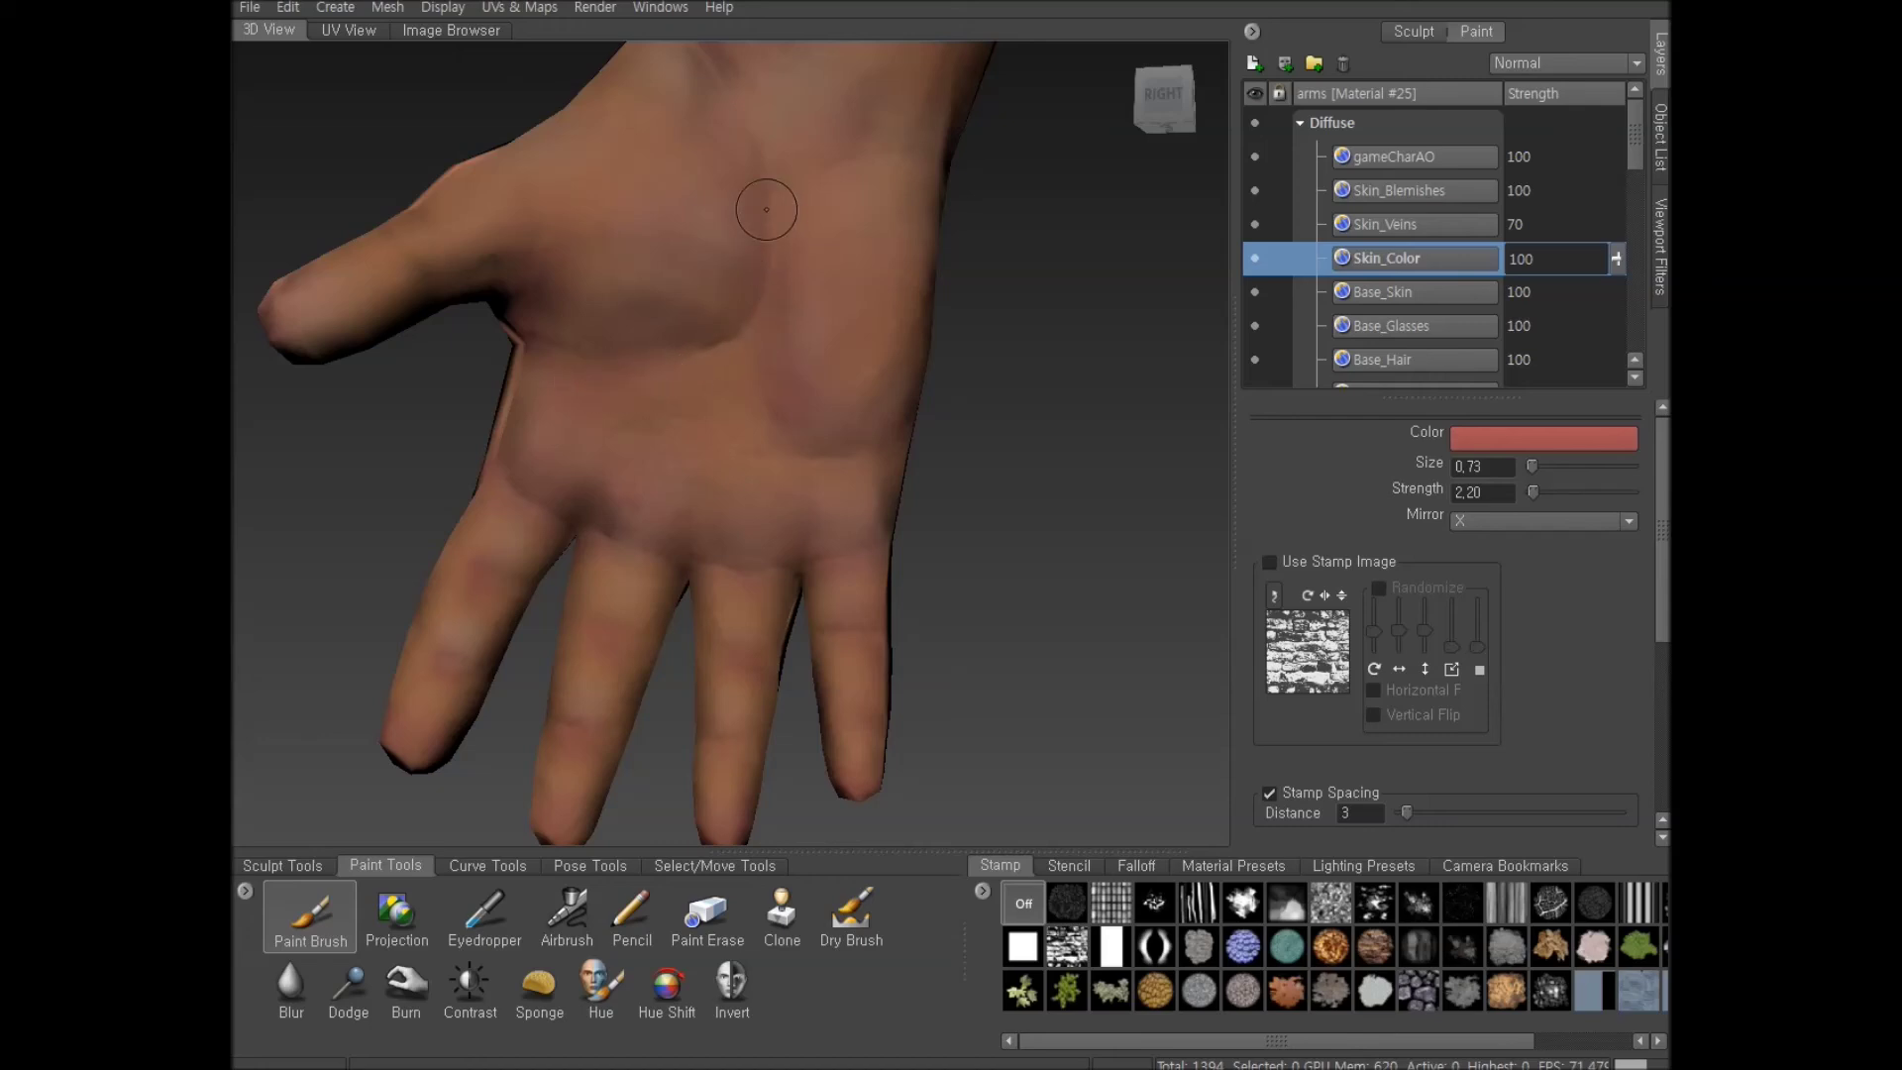
{"action": "middle_click_drag", "start_coordinate": [806, 221], "coordinate": [820, 276]}
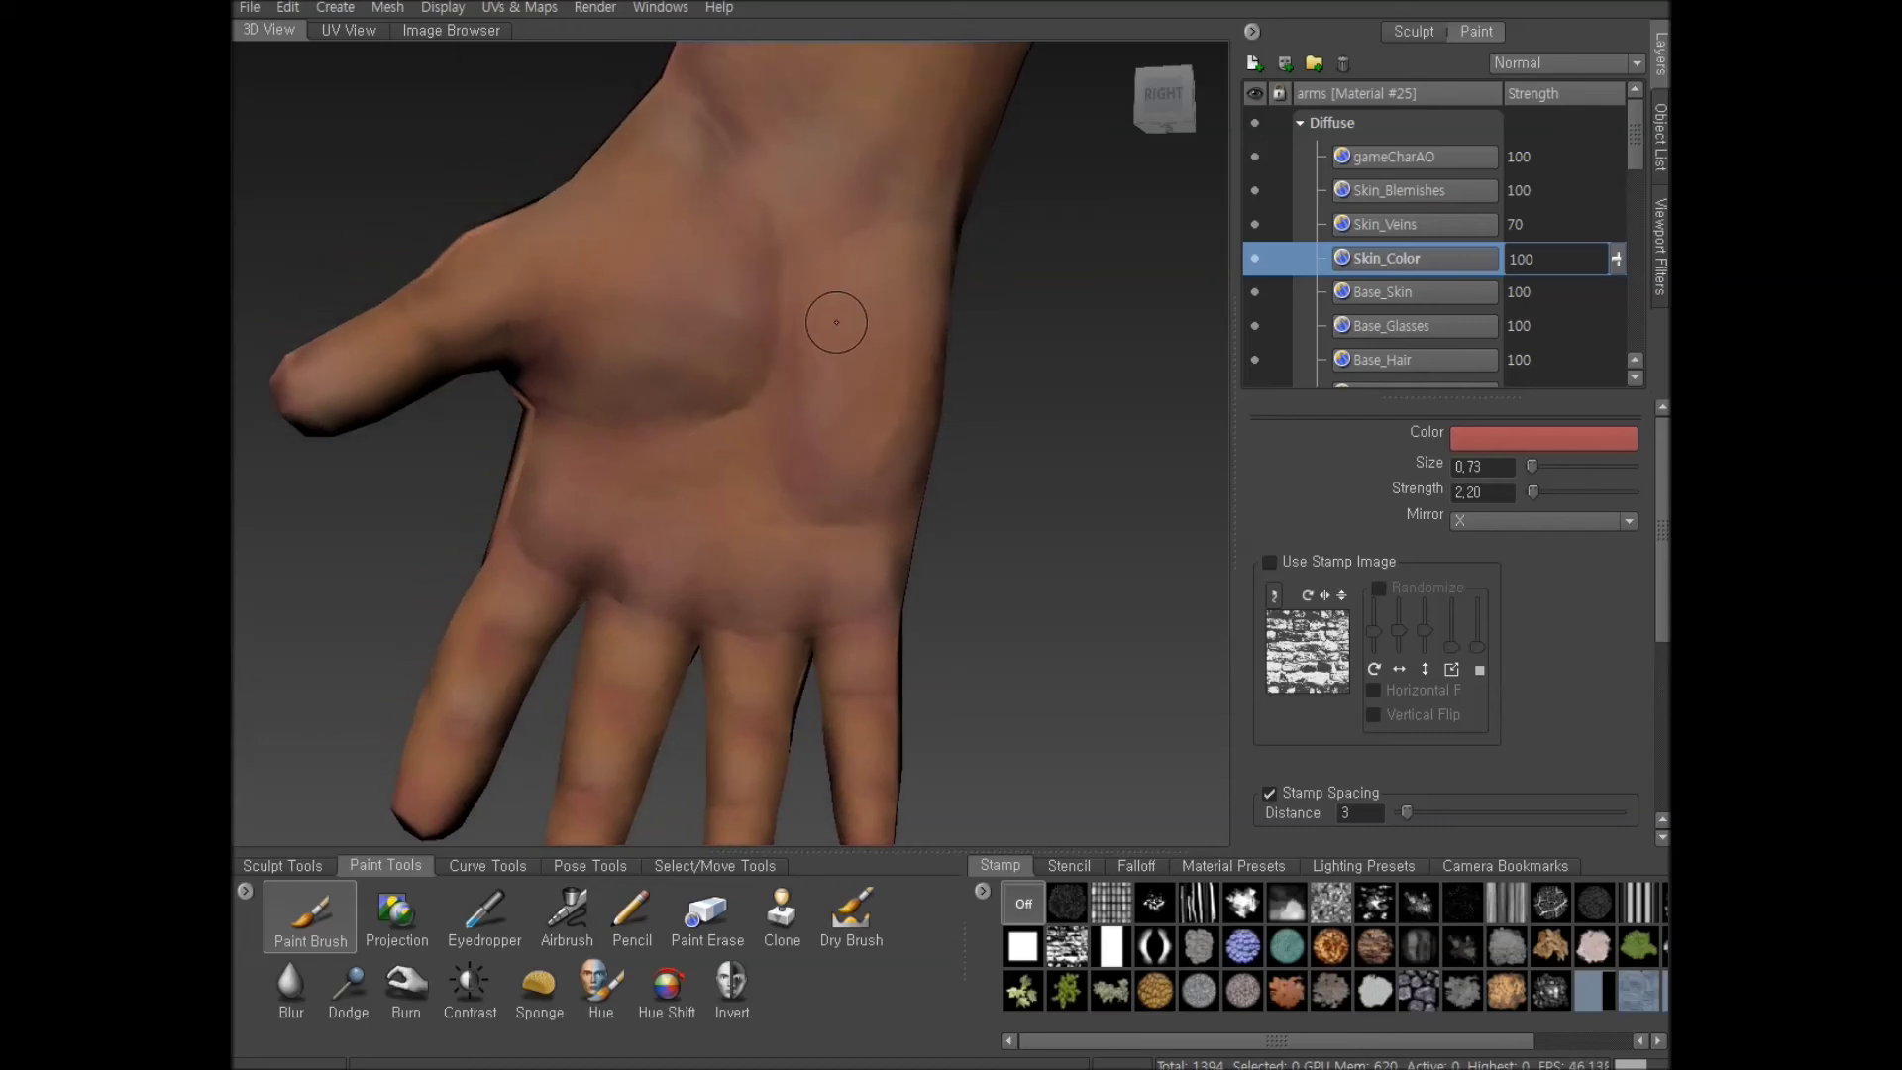
Reduce the brush size to 0.13 and paint thin red crease lines along the thumb mound and palm center
{"action": "mouse_move", "coordinate": [836, 322]}
{"action": "right_mouse_down"}
{"action": "mouse_move", "coordinate": [778, 332]}
{"action": "mouse_move", "coordinate": [775, 247]}
{"action": "right_mouse_up"}
{"action": "right_click_drag", "start_coordinate": [798, 337], "coordinate": [781, 465], "text": "alt"}
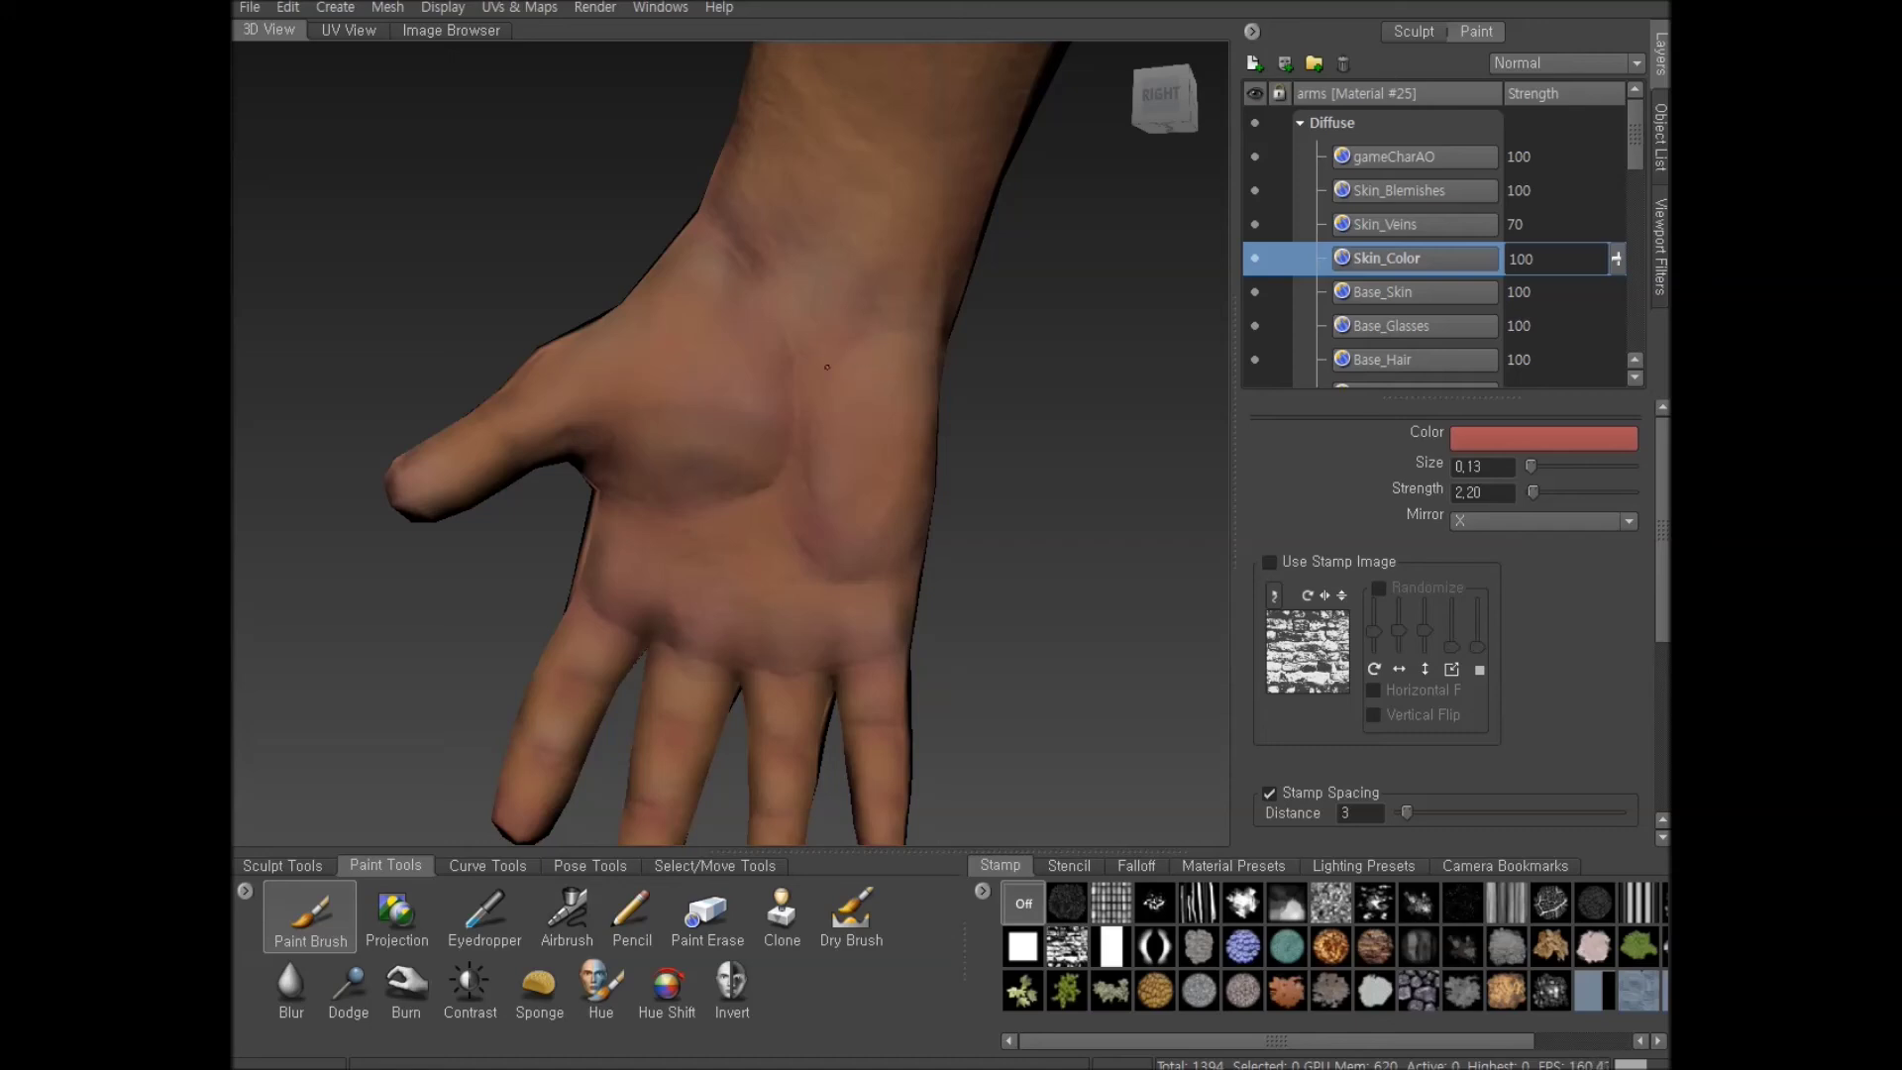
{"action": "left_click_drag", "start_coordinate": [844, 490], "coordinate": [746, 477], "text": "alt"}
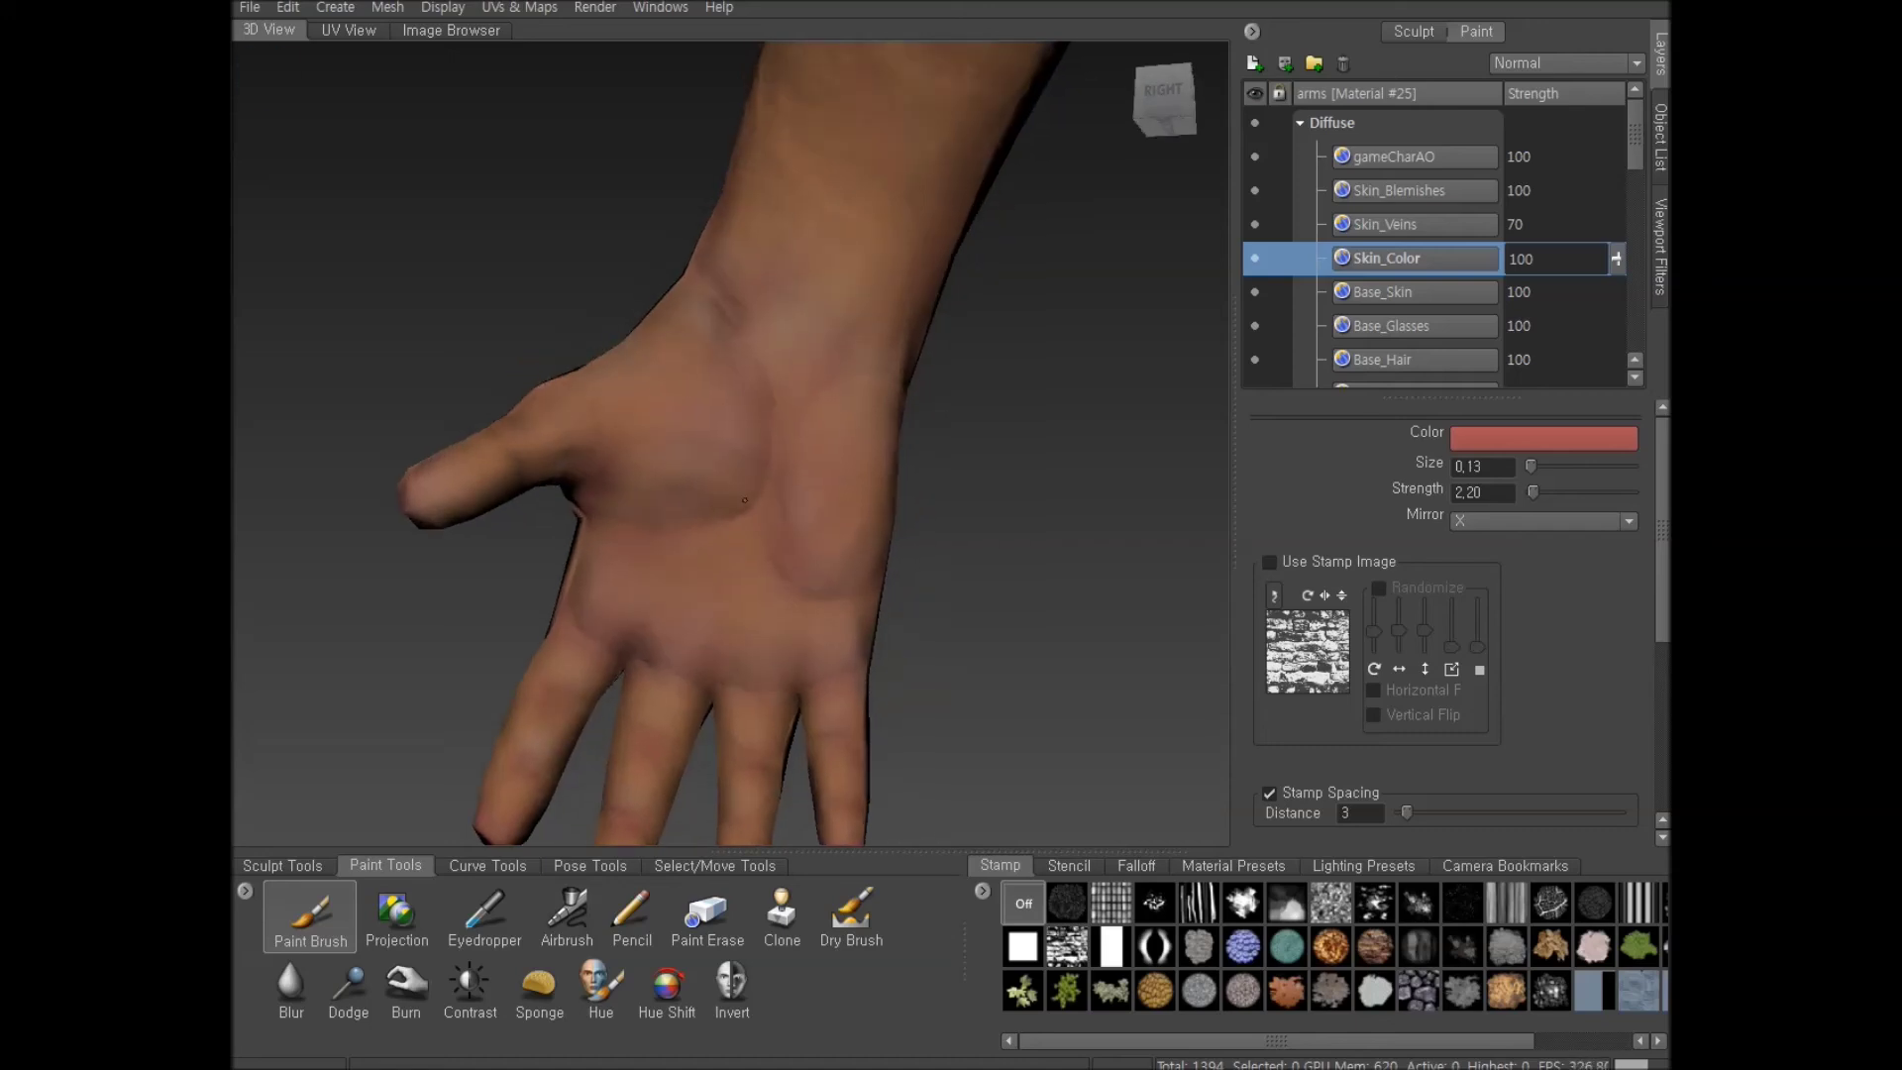
{"action": "left_click_drag", "start_coordinate": [779, 564], "coordinate": [677, 535], "text": "alt"}
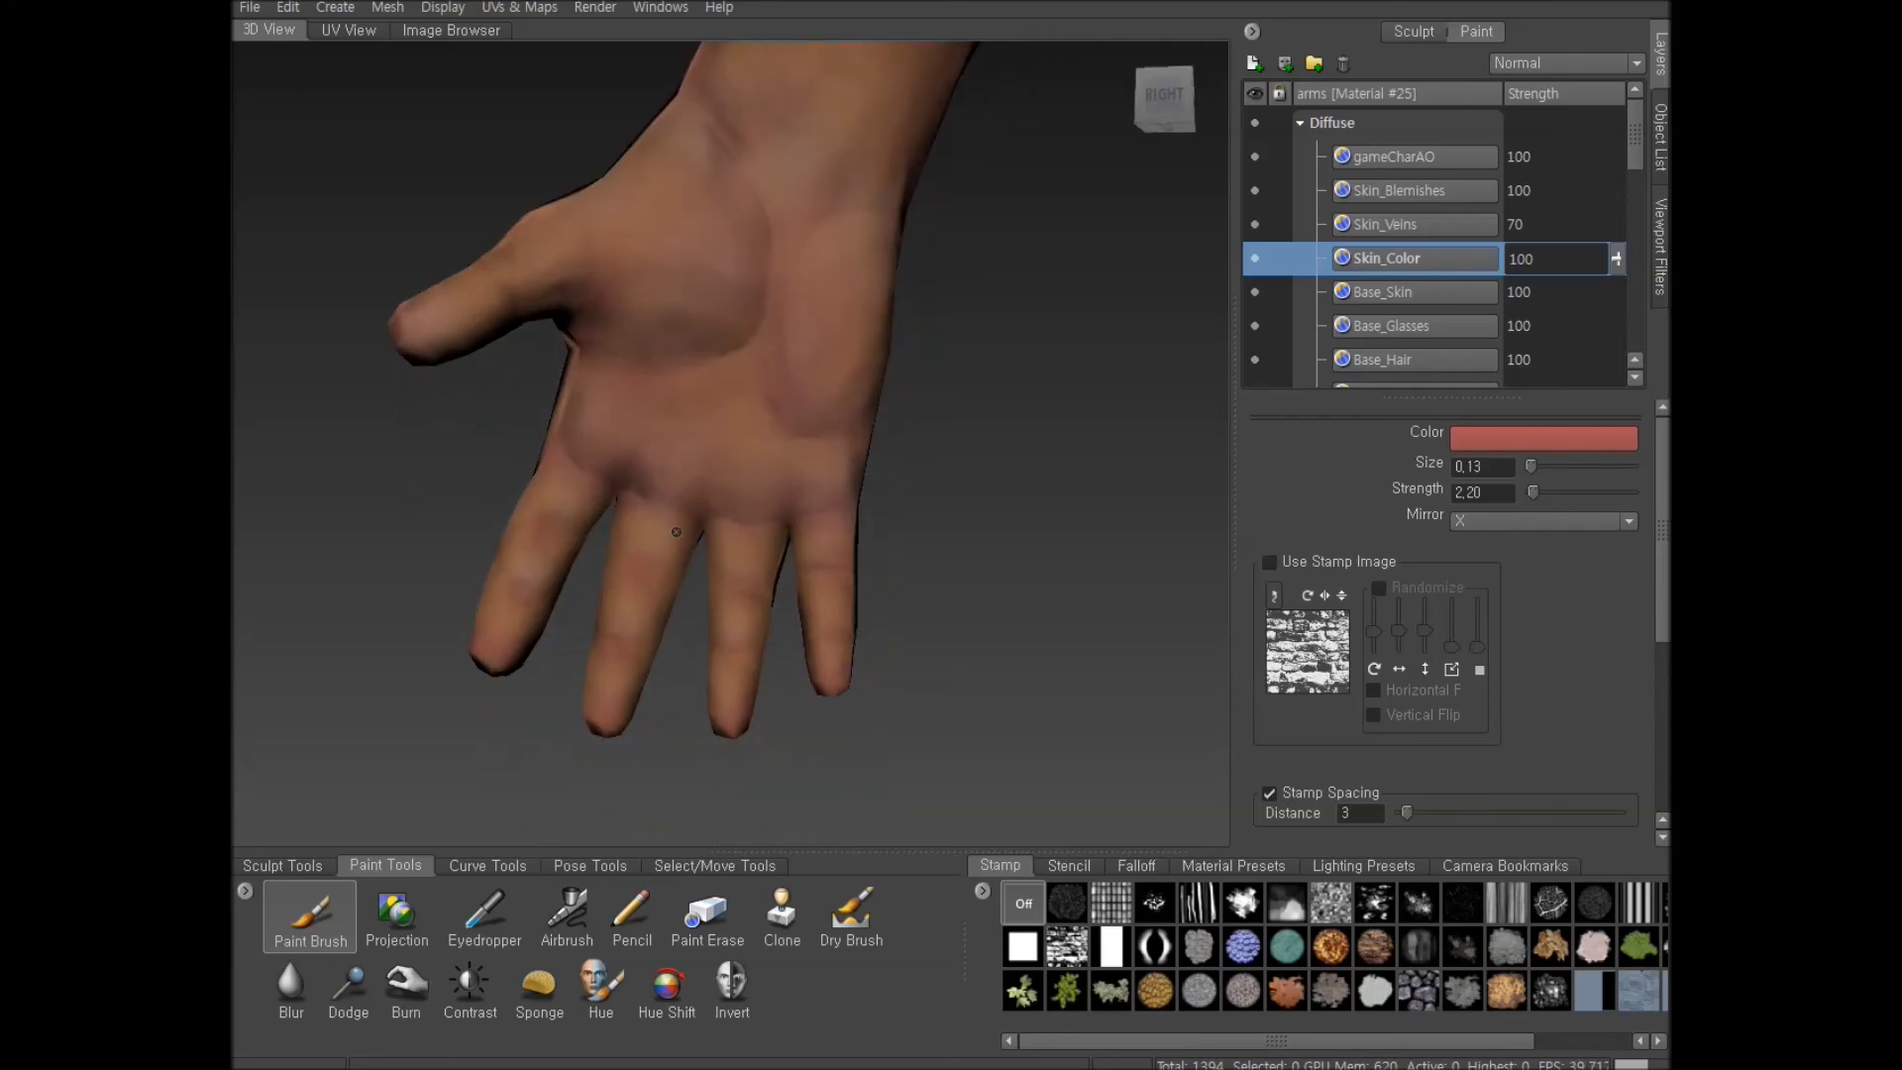
{"action": "left_click_drag", "start_coordinate": [676, 532], "coordinate": [663, 558], "text": "alt"}
{"action": "right_click_drag", "start_coordinate": [663, 558], "coordinate": [650, 589], "text": "alt"}
{"action": "middle_click_drag", "start_coordinate": [712, 325], "coordinate": [832, 525], "text": "alt"}
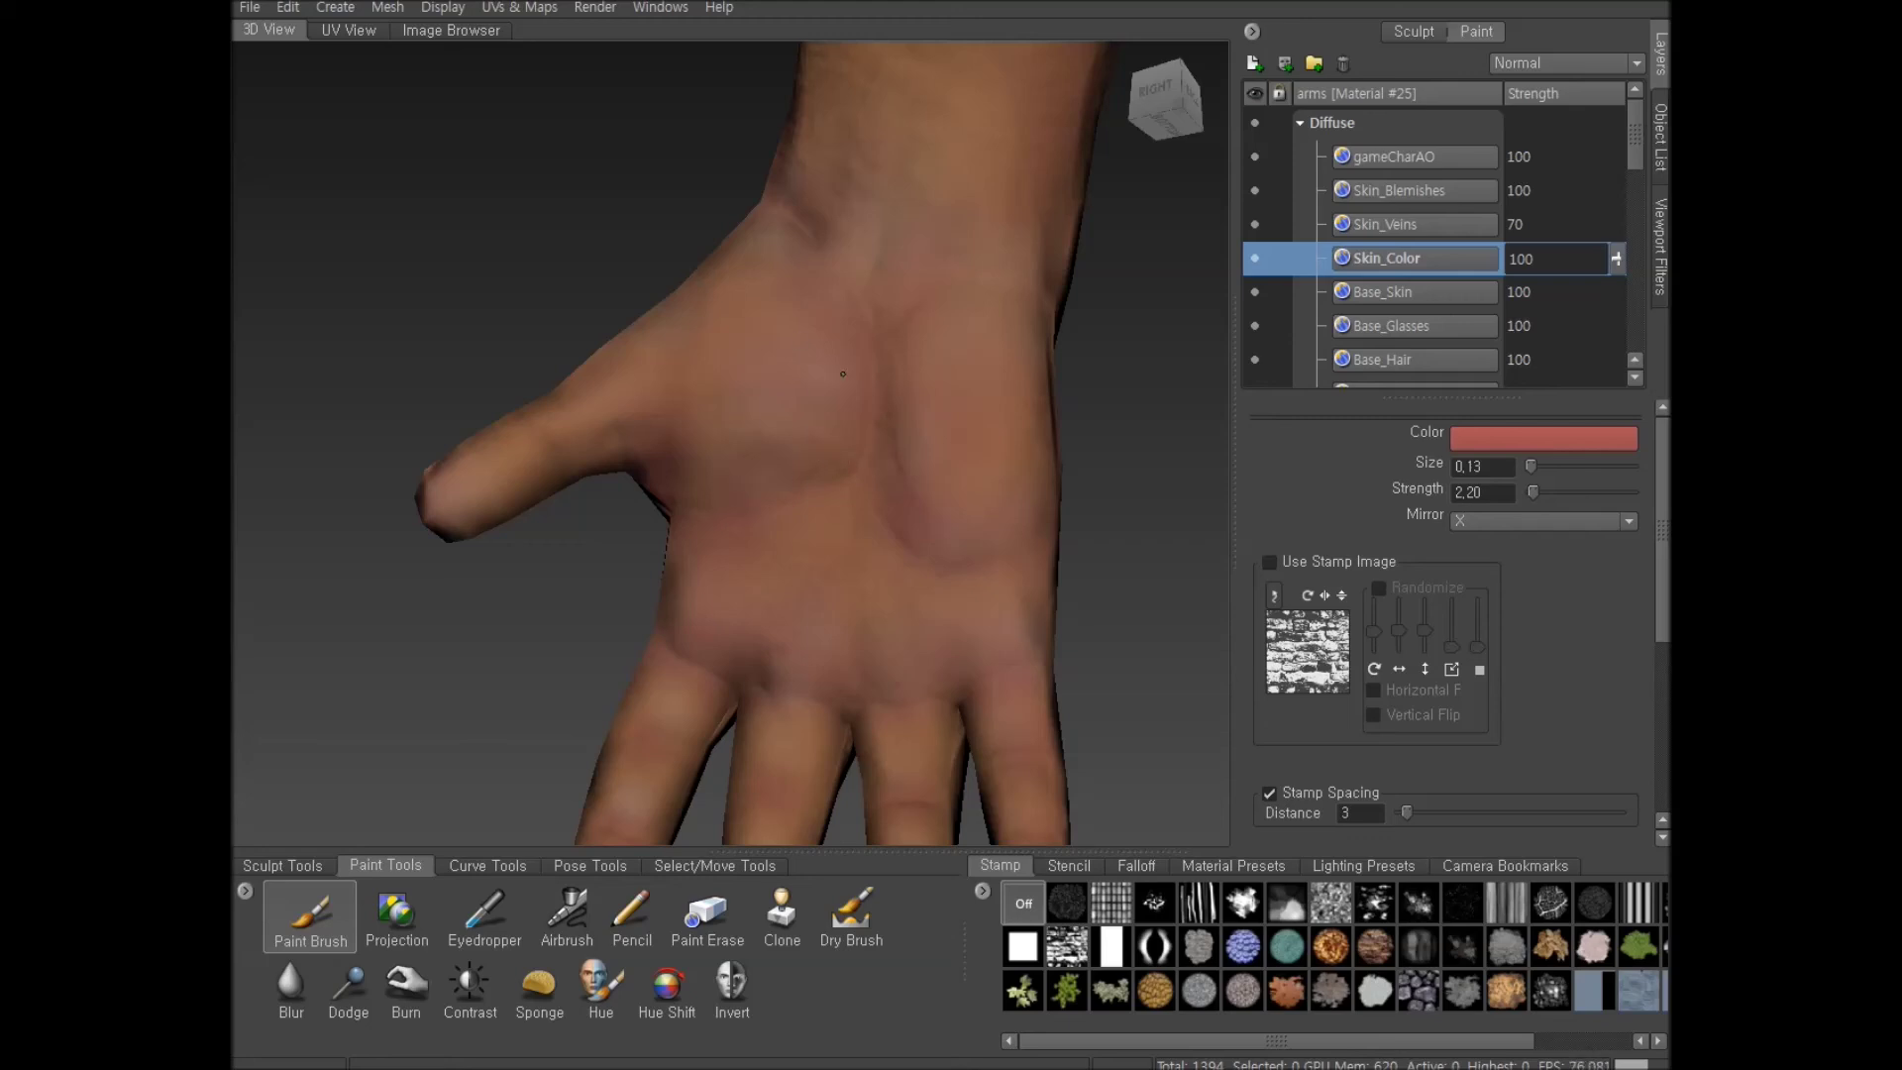
Extend the thin red crease lines across the middle of the palm and toward the finger bases with the 0.13 brush
{"action": "left_click_drag", "start_coordinate": [842, 365], "coordinate": [842, 521], "text": "alt"}
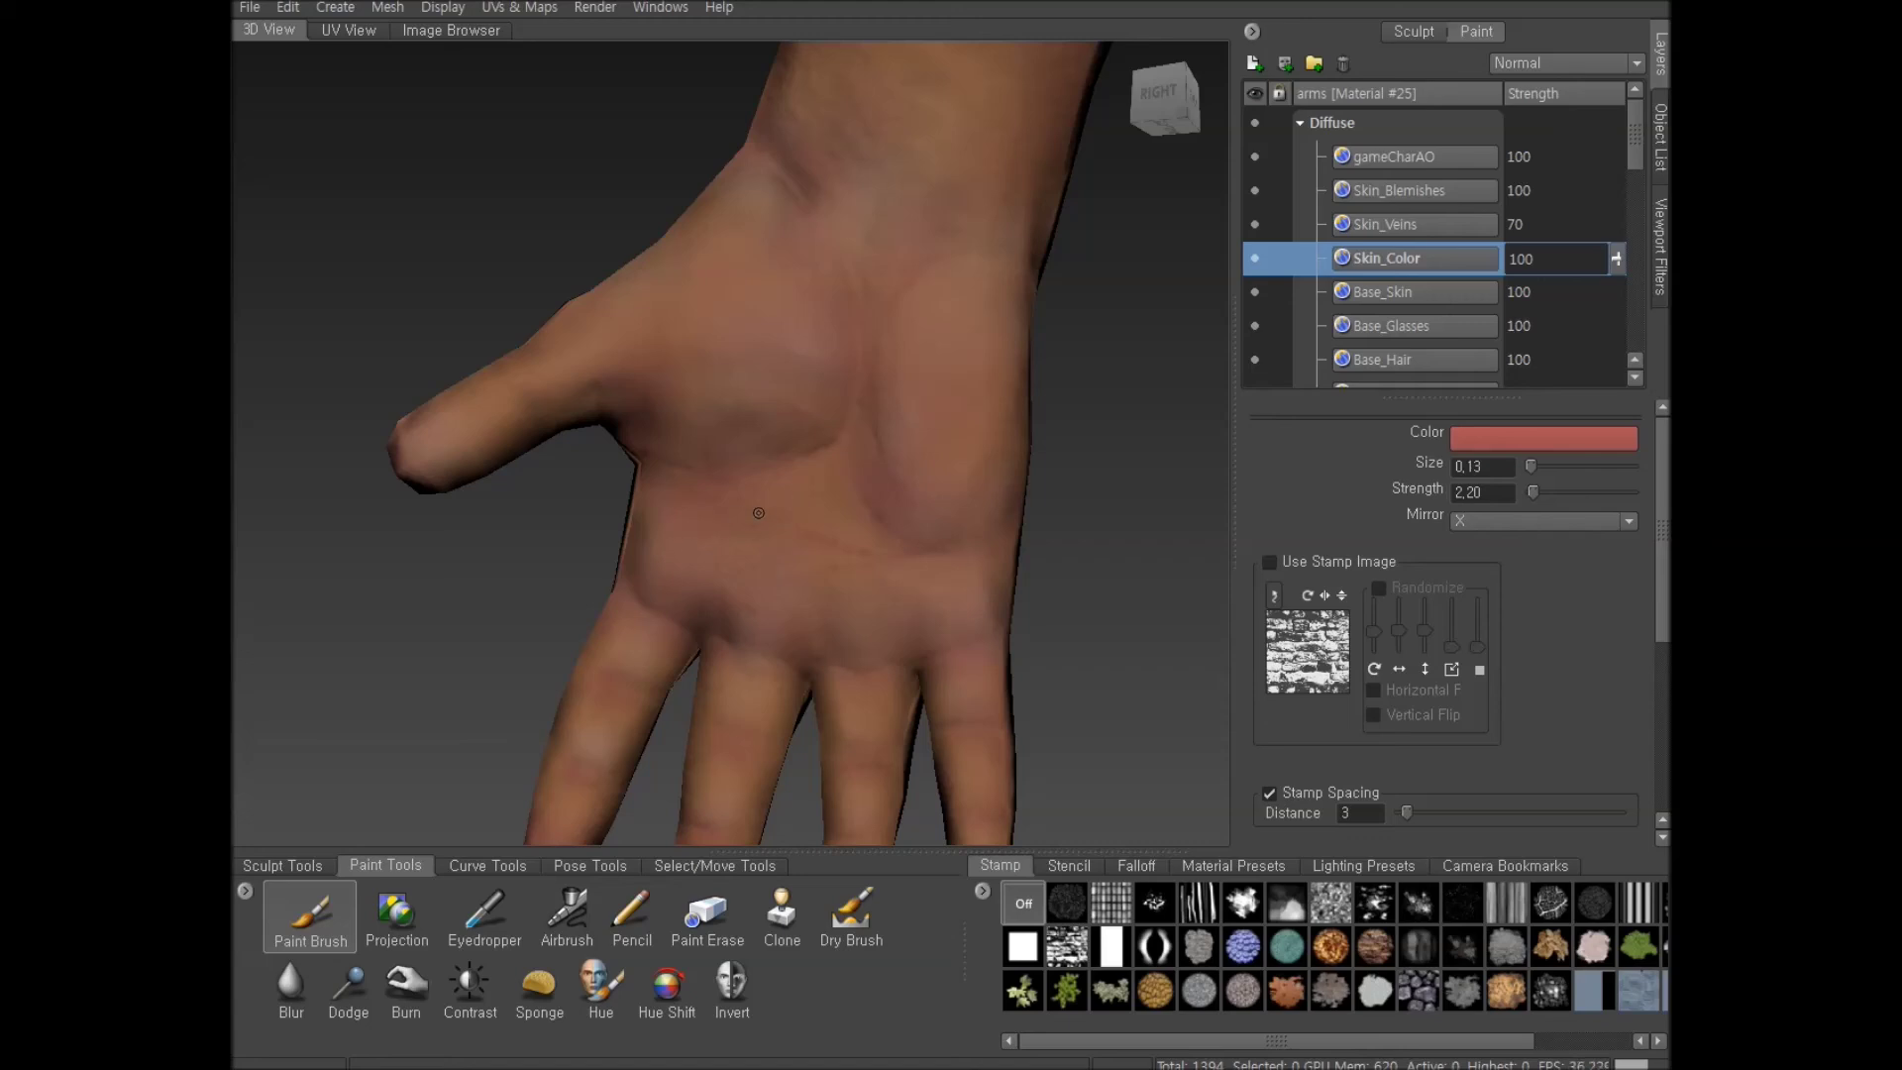
{"action": "left_click_drag", "start_coordinate": [778, 540], "coordinate": [729, 525], "text": "alt"}
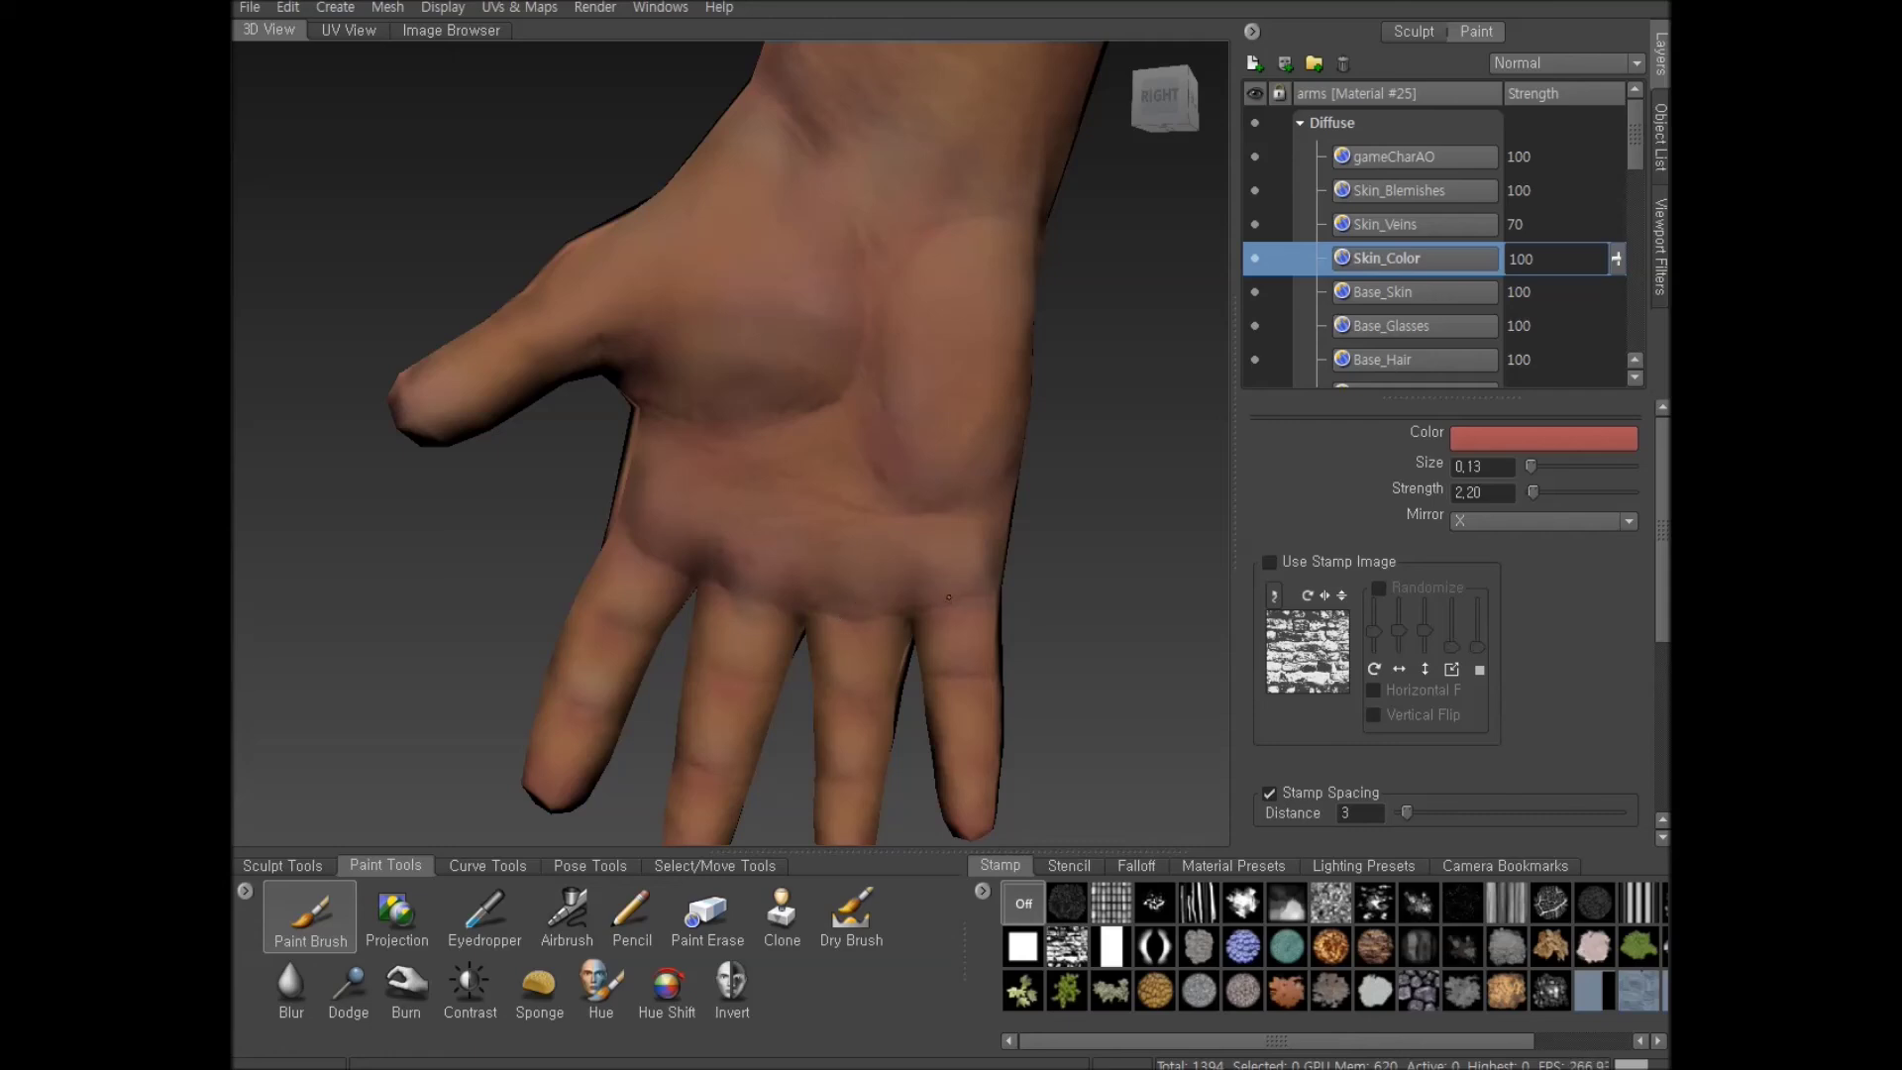
{"action": "left_click_drag", "start_coordinate": [841, 605], "coordinate": [740, 590], "text": "alt"}
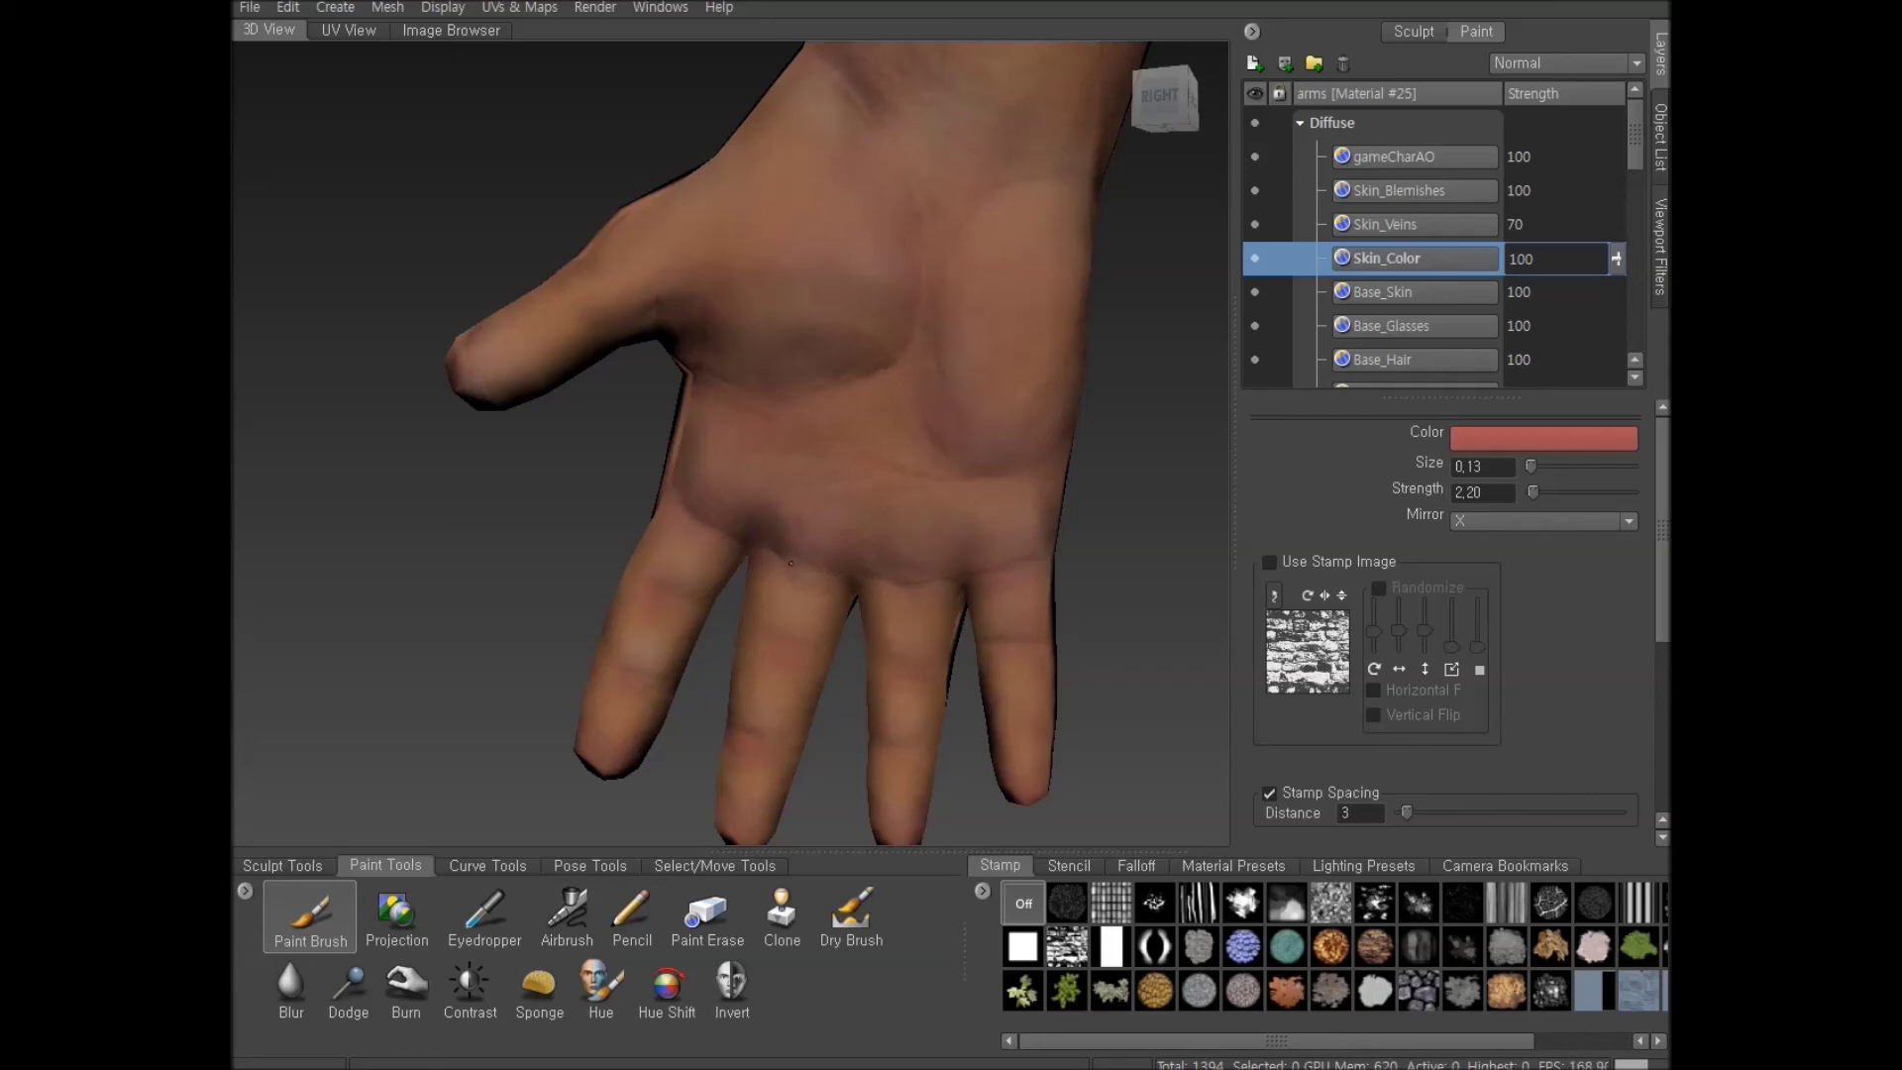
{"action": "scroll", "coordinate": [842, 574], "scroll_direction": "up", "scroll_amount": 2}
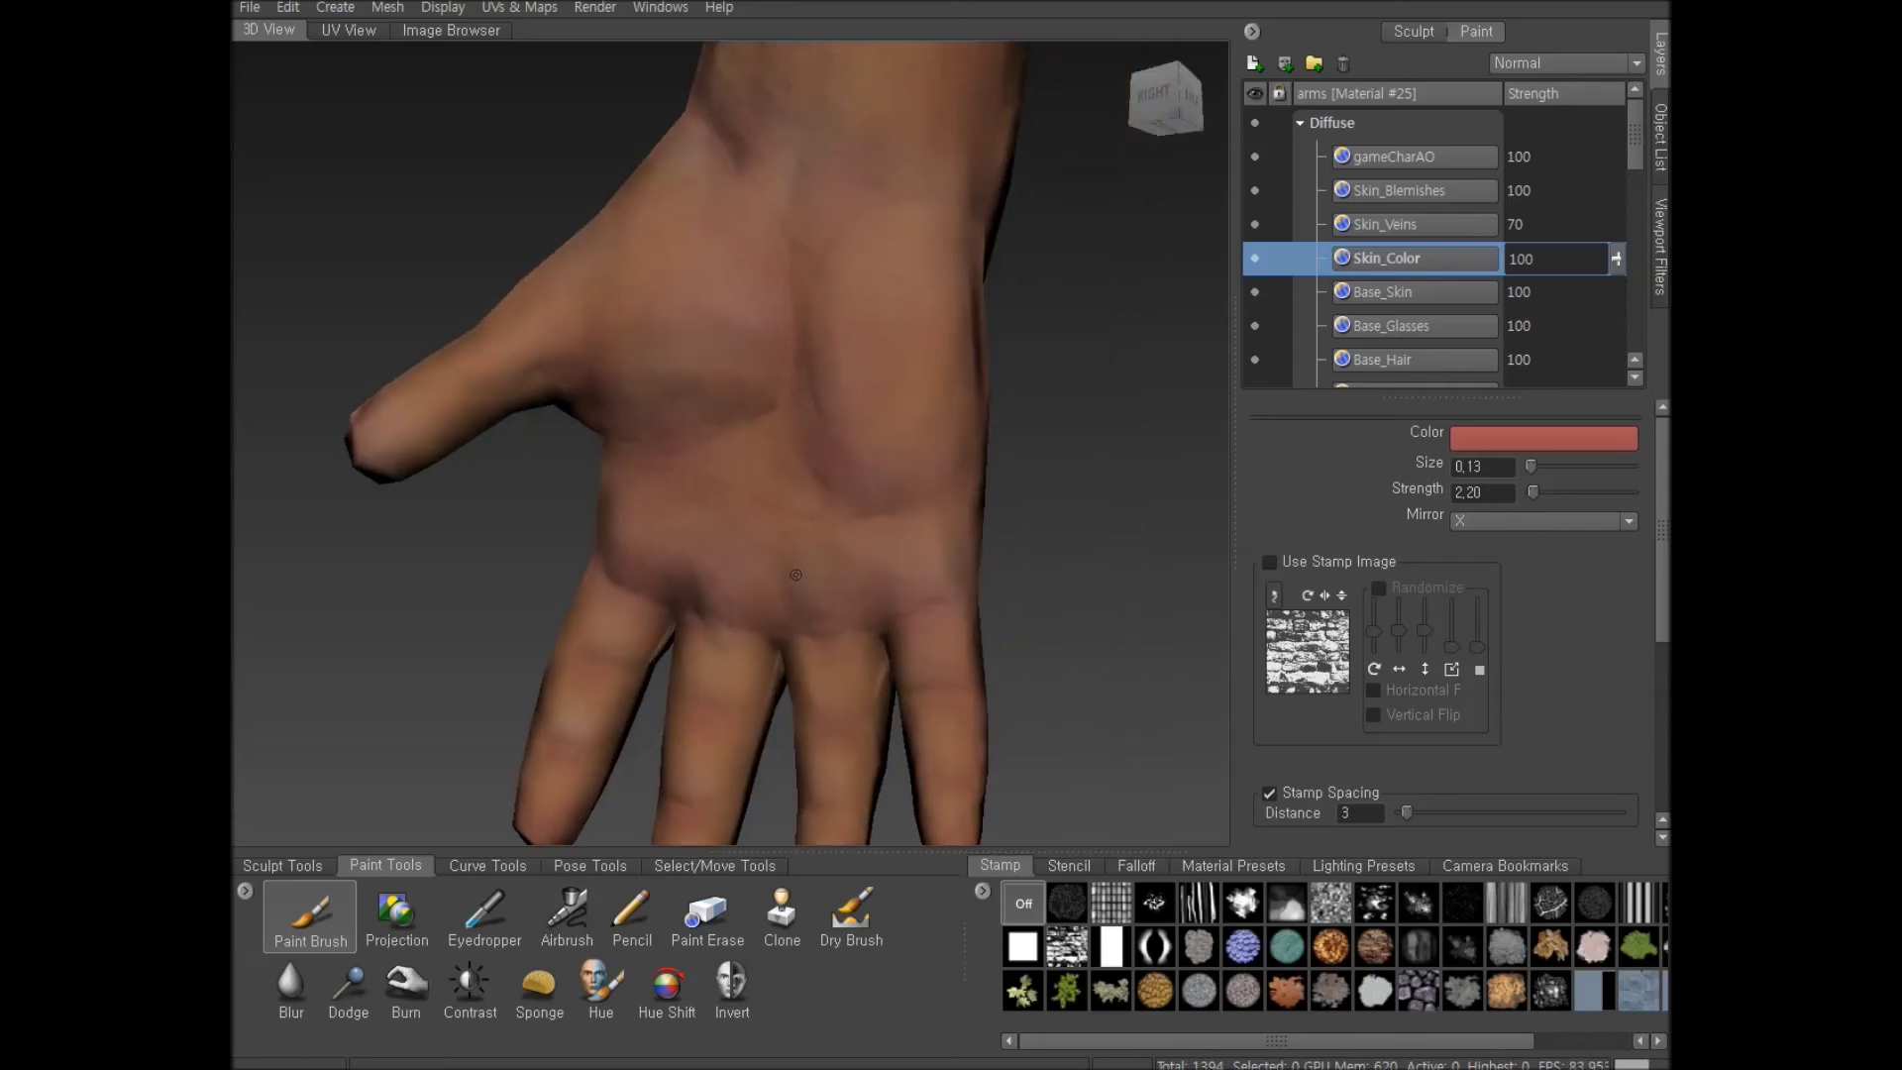
{"action": "left_click_drag", "start_coordinate": [844, 634], "coordinate": [795, 610], "text": "alt"}
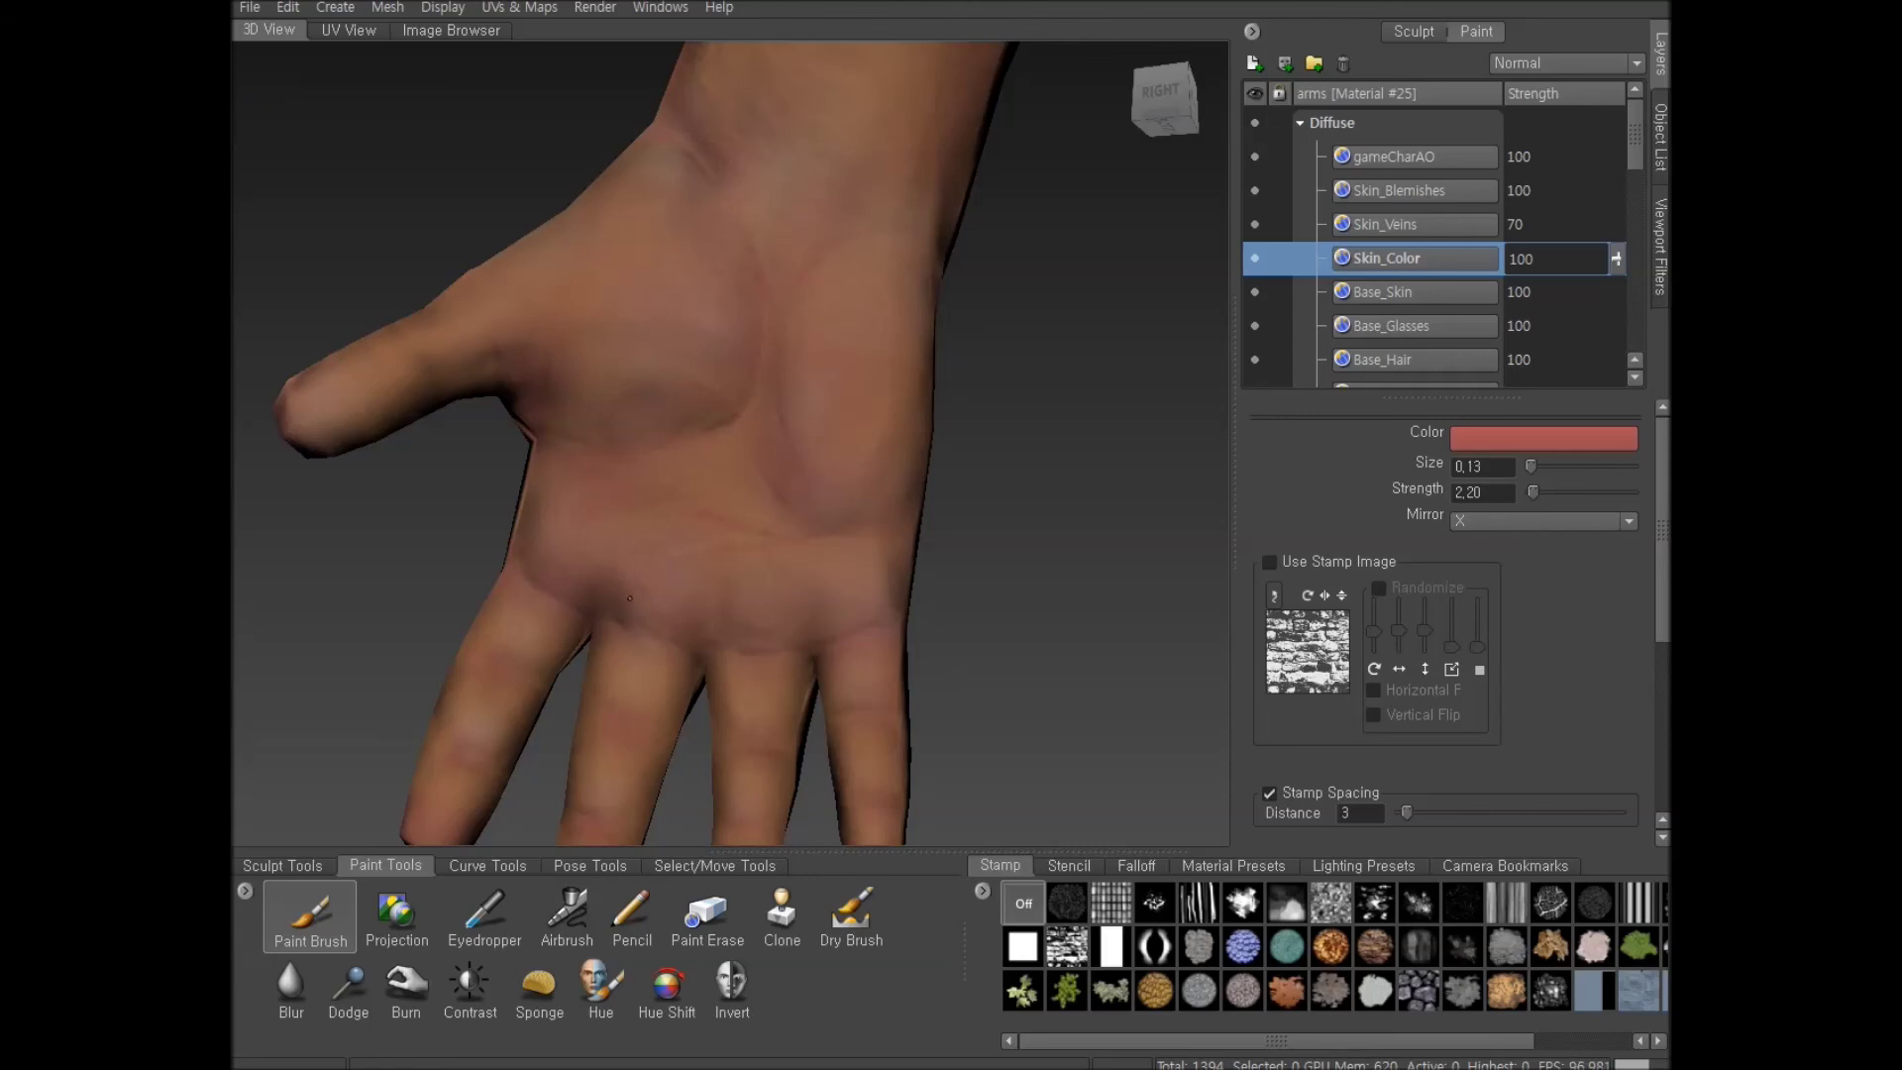
{"action": "left_click_drag", "start_coordinate": [877, 626], "coordinate": [934, 546], "text": "alt"}
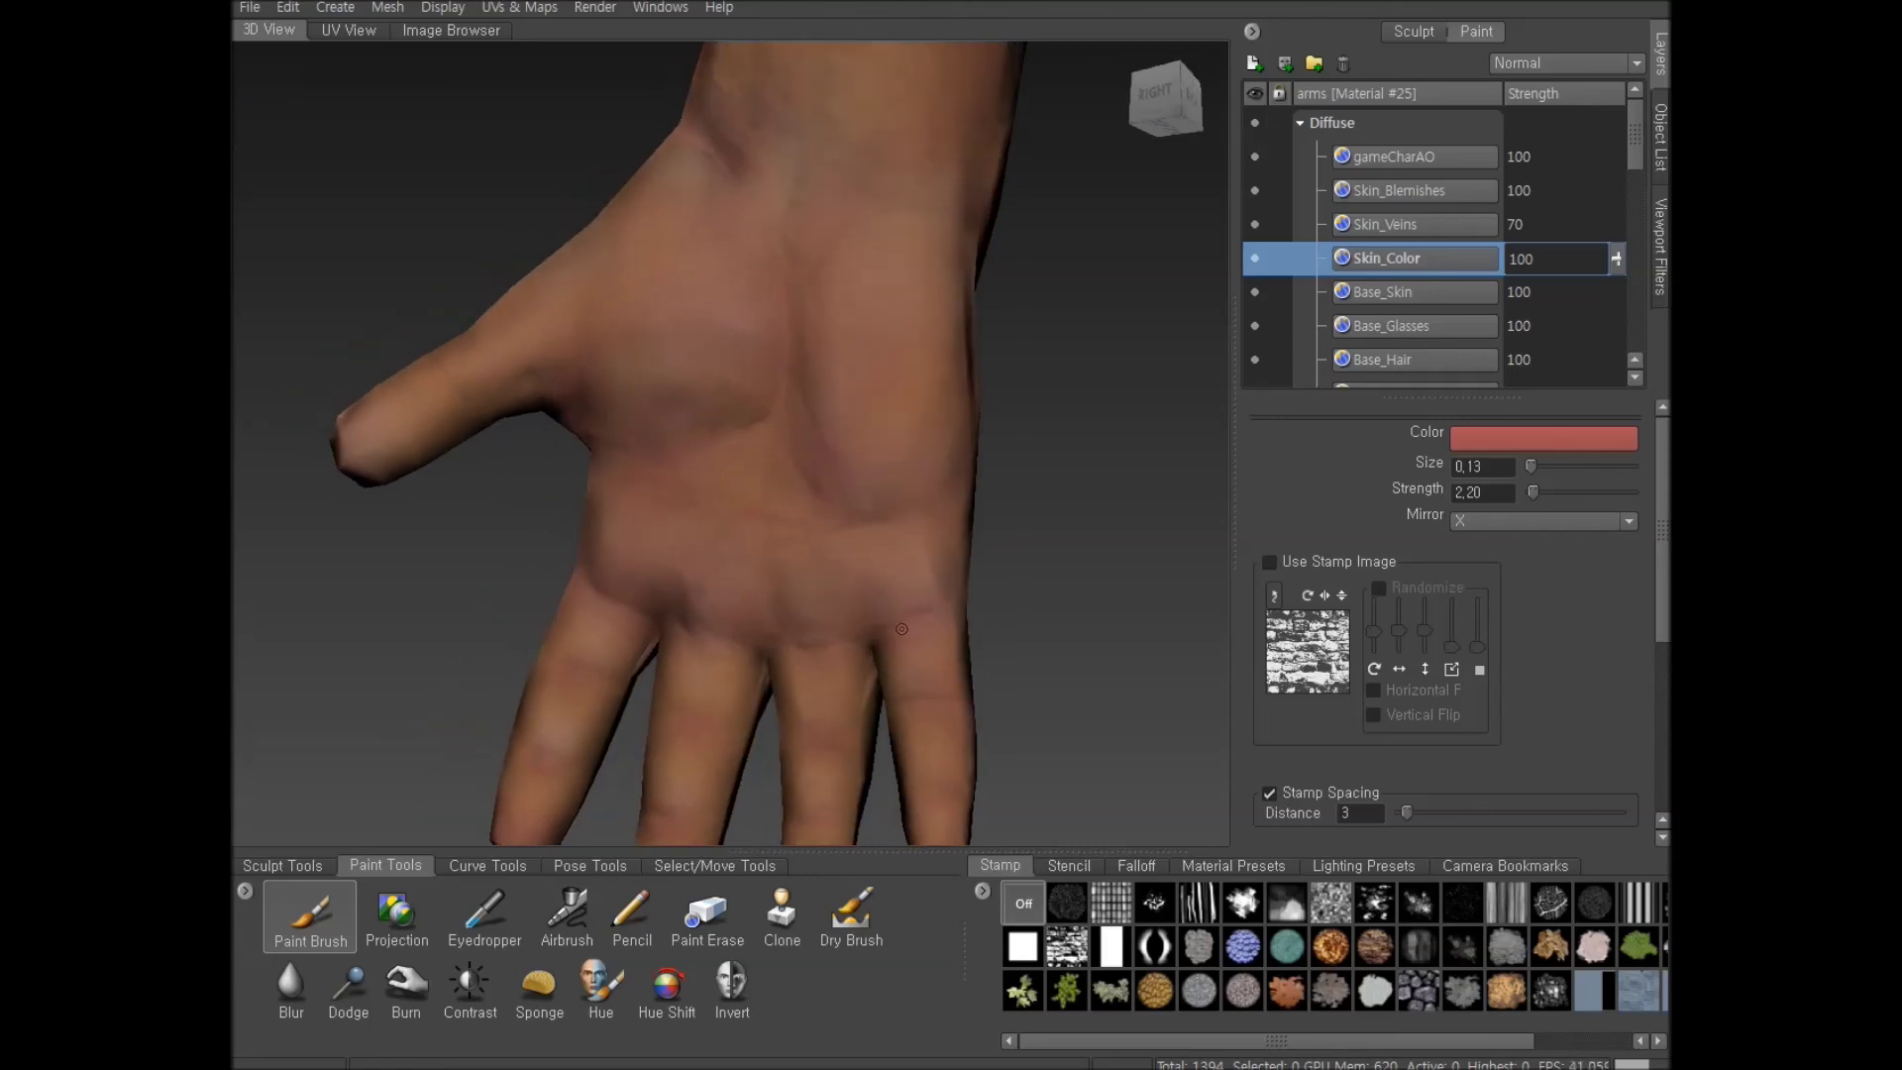
Paint fine red crease lines where the fingers join the palm, keeping brush size 0.13 and strength 2.20
{"action": "left_click_drag", "start_coordinate": [918, 596], "coordinate": [477, 563], "text": "alt"}
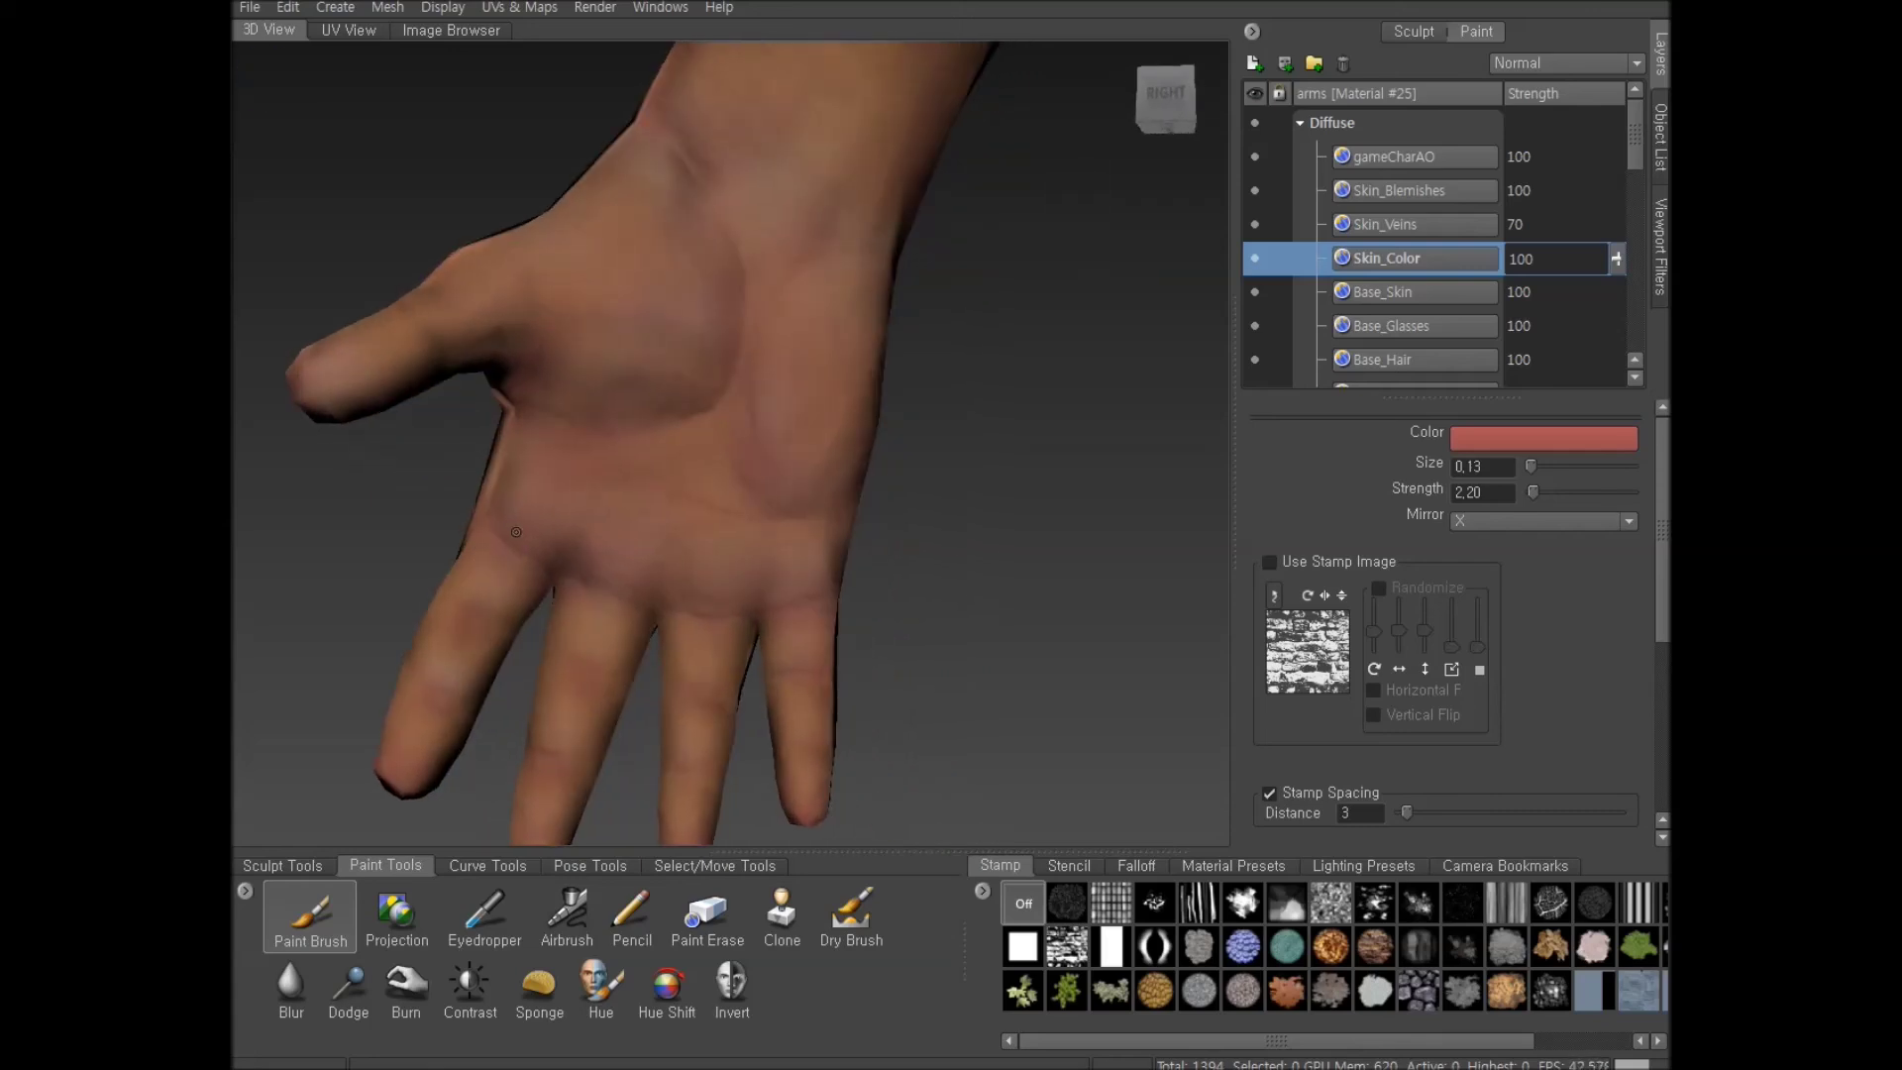
{"action": "left_click_drag", "start_coordinate": [571, 572], "coordinate": [724, 335], "text": "alt"}
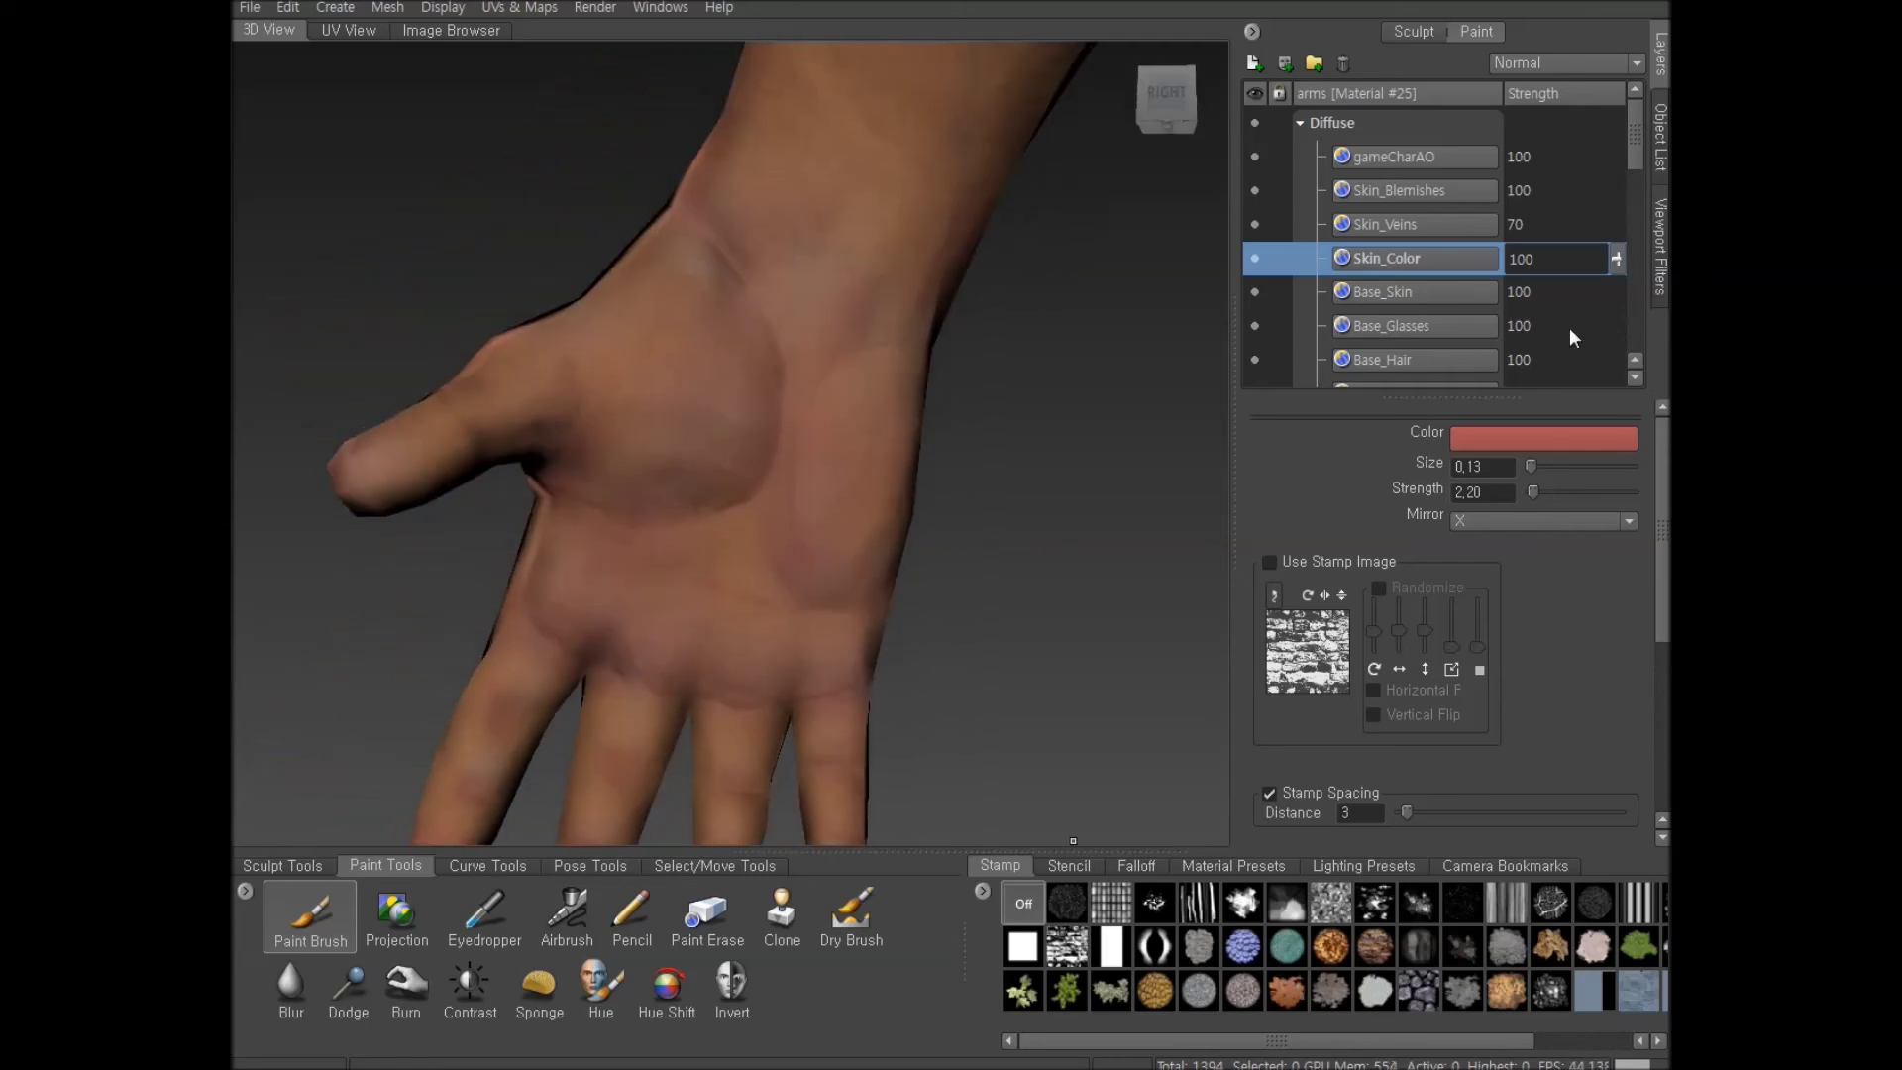
{"action": "left_click_drag", "start_coordinate": [941, 570], "coordinate": [895, 559], "text": "alt"}
{"action": "left_click_drag", "start_coordinate": [737, 518], "coordinate": [700, 451], "text": "alt"}
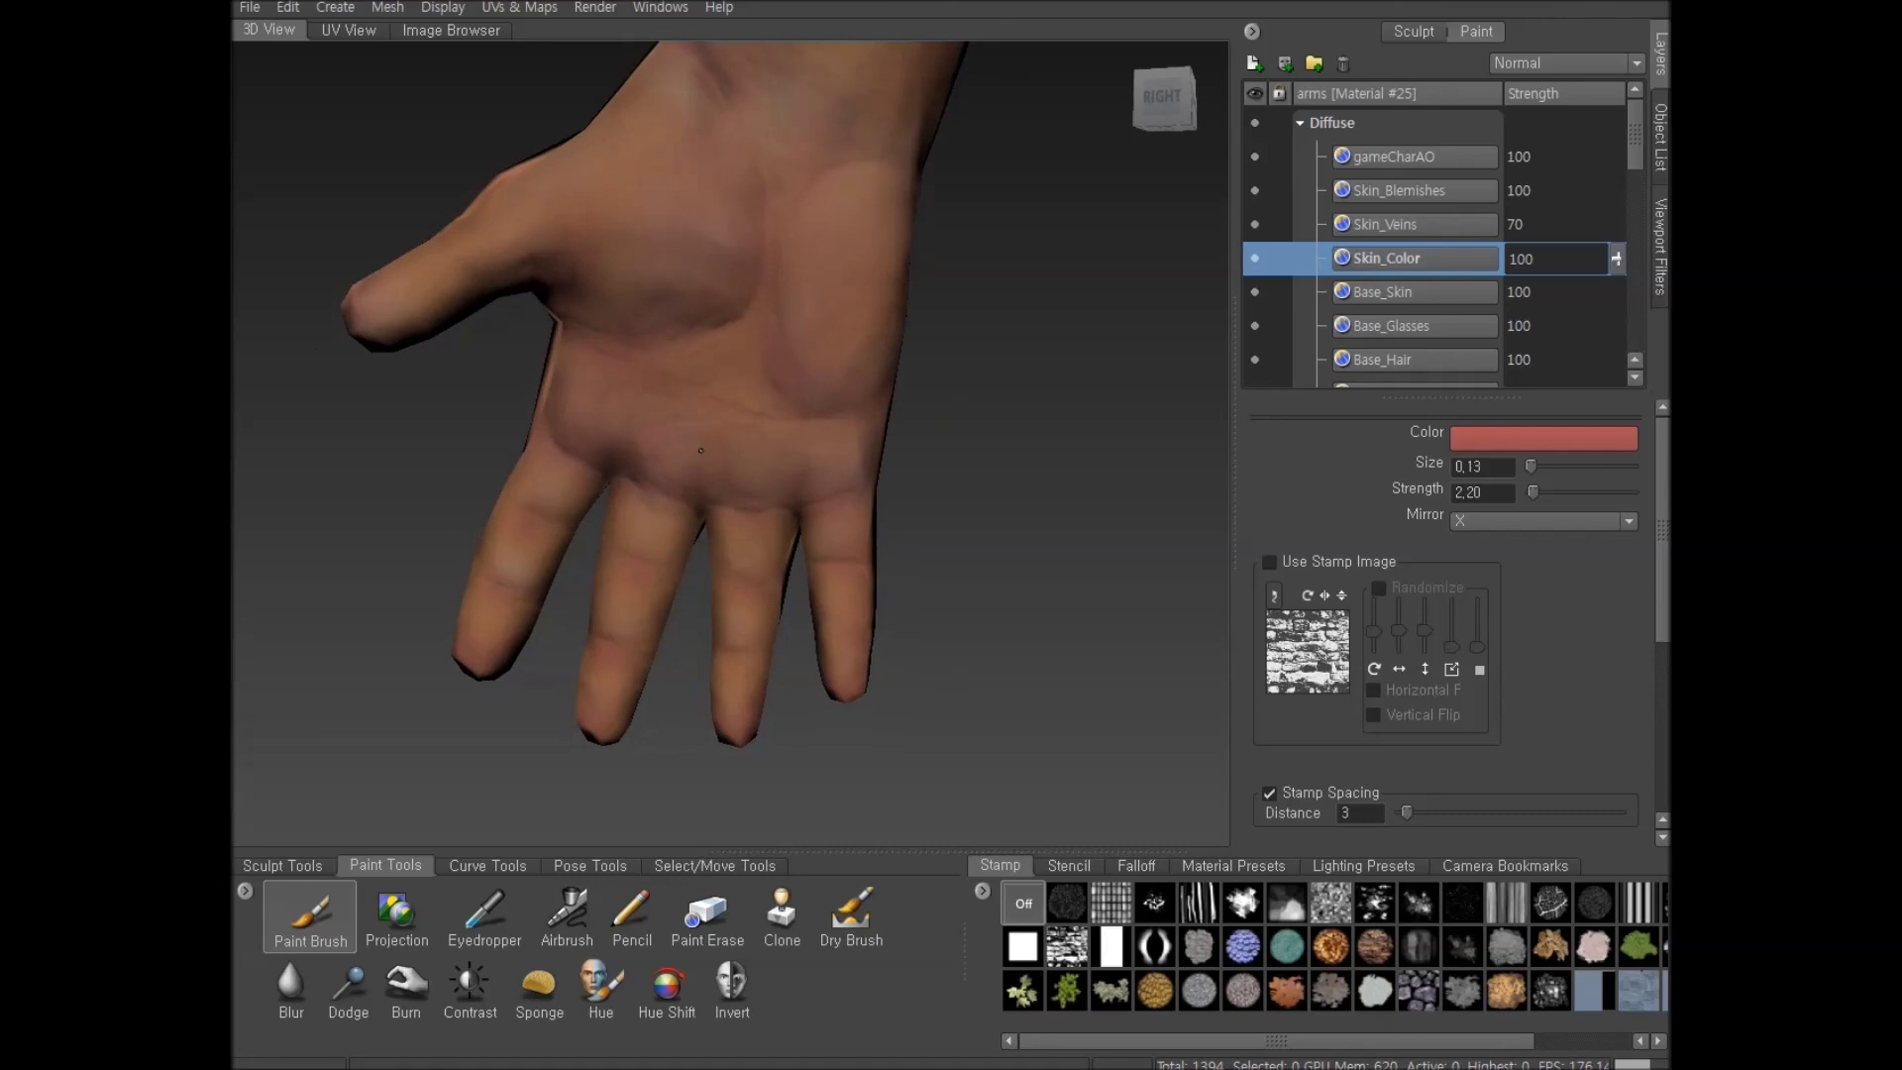
Switch to the Dodge tool, undo the trial strokes on the fingers, and set exposure to 0.31 and strength to 99
{"action": "left_click", "coordinate": [349, 984]}
{"action": "right_click_drag", "start_coordinate": [623, 539], "coordinate": [632, 542]}
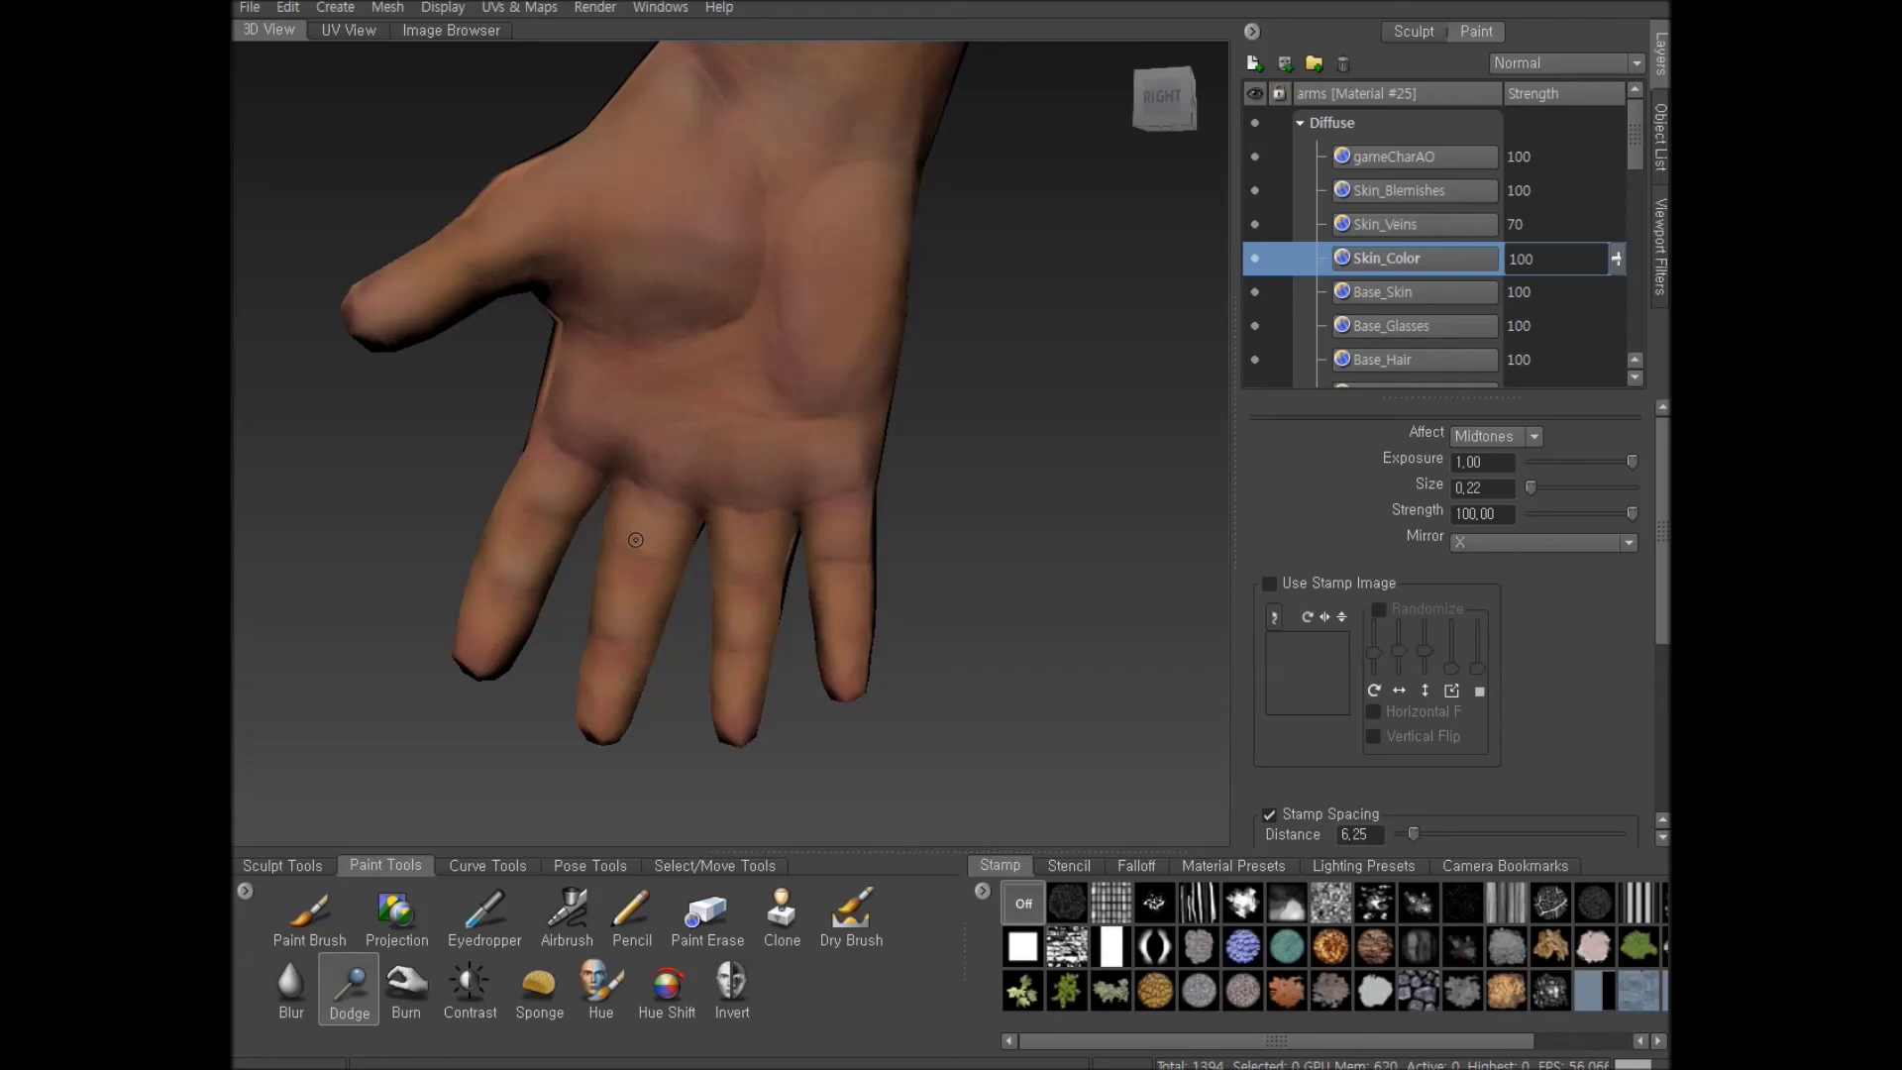
{"action": "left_click_drag", "start_coordinate": [749, 562], "coordinate": [866, 551]}
{"action": "left_click_drag", "start_coordinate": [1073, 583], "coordinate": [1110, 585], "text": "alt"}
{"action": "key", "text": "ctrl+z"}
{"action": "key", "text": "ctrl+z"}
{"action": "key", "text": "ctrl+z"}
{"action": "left_click", "coordinate": [1570, 513]}
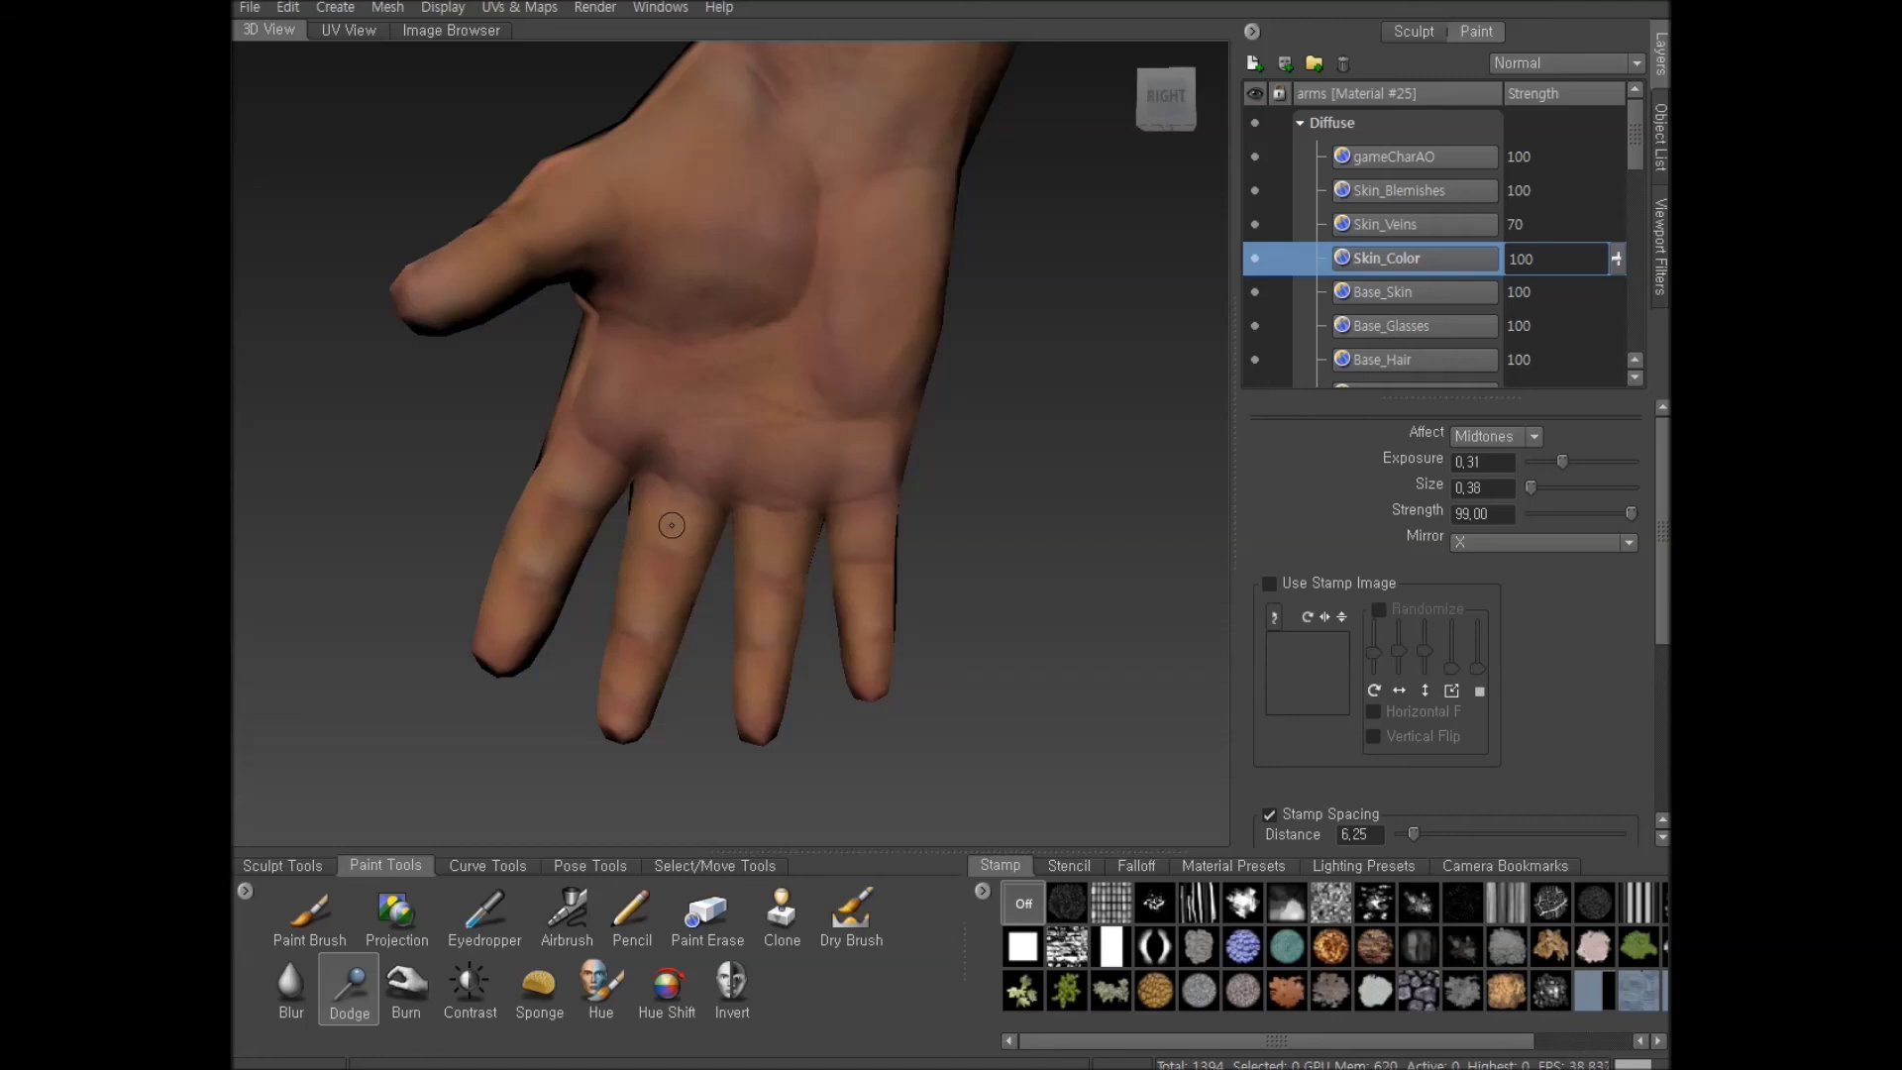
Lighten the midtones on the undersides of the fingers with Dodge and enlarge the brush to 0.56
{"action": "left_click_drag", "start_coordinate": [672, 526], "coordinate": [544, 485], "text": "alt"}
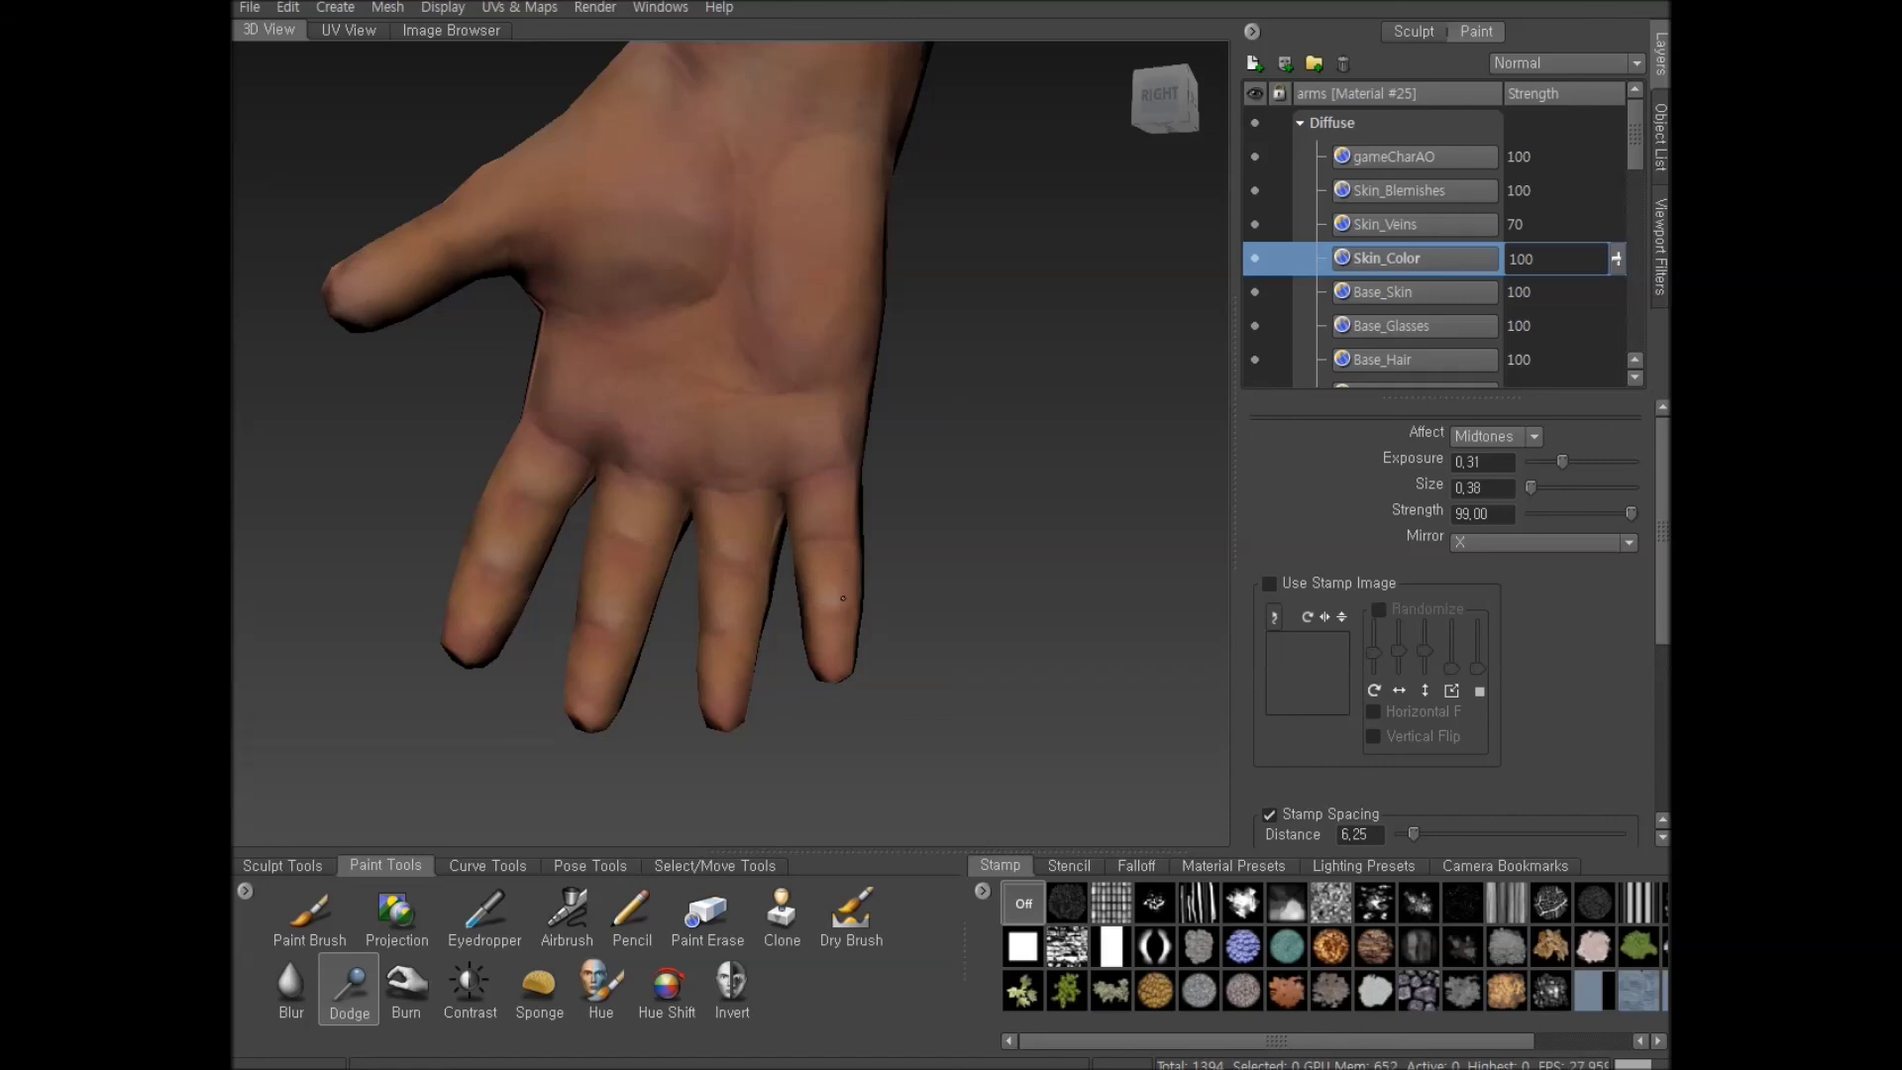
{"action": "left_click_drag", "start_coordinate": [728, 639], "coordinate": [773, 644], "text": "alt"}
{"action": "right_click_drag", "start_coordinate": [773, 644], "coordinate": [778, 654], "text": "alt"}
{"action": "left_click_drag", "start_coordinate": [778, 654], "coordinate": [764, 663], "text": "alt"}
{"action": "right_click_drag", "start_coordinate": [764, 663], "coordinate": [843, 644], "text": "alt"}
{"action": "left_click_drag", "start_coordinate": [842, 644], "coordinate": [856, 626], "text": "alt"}
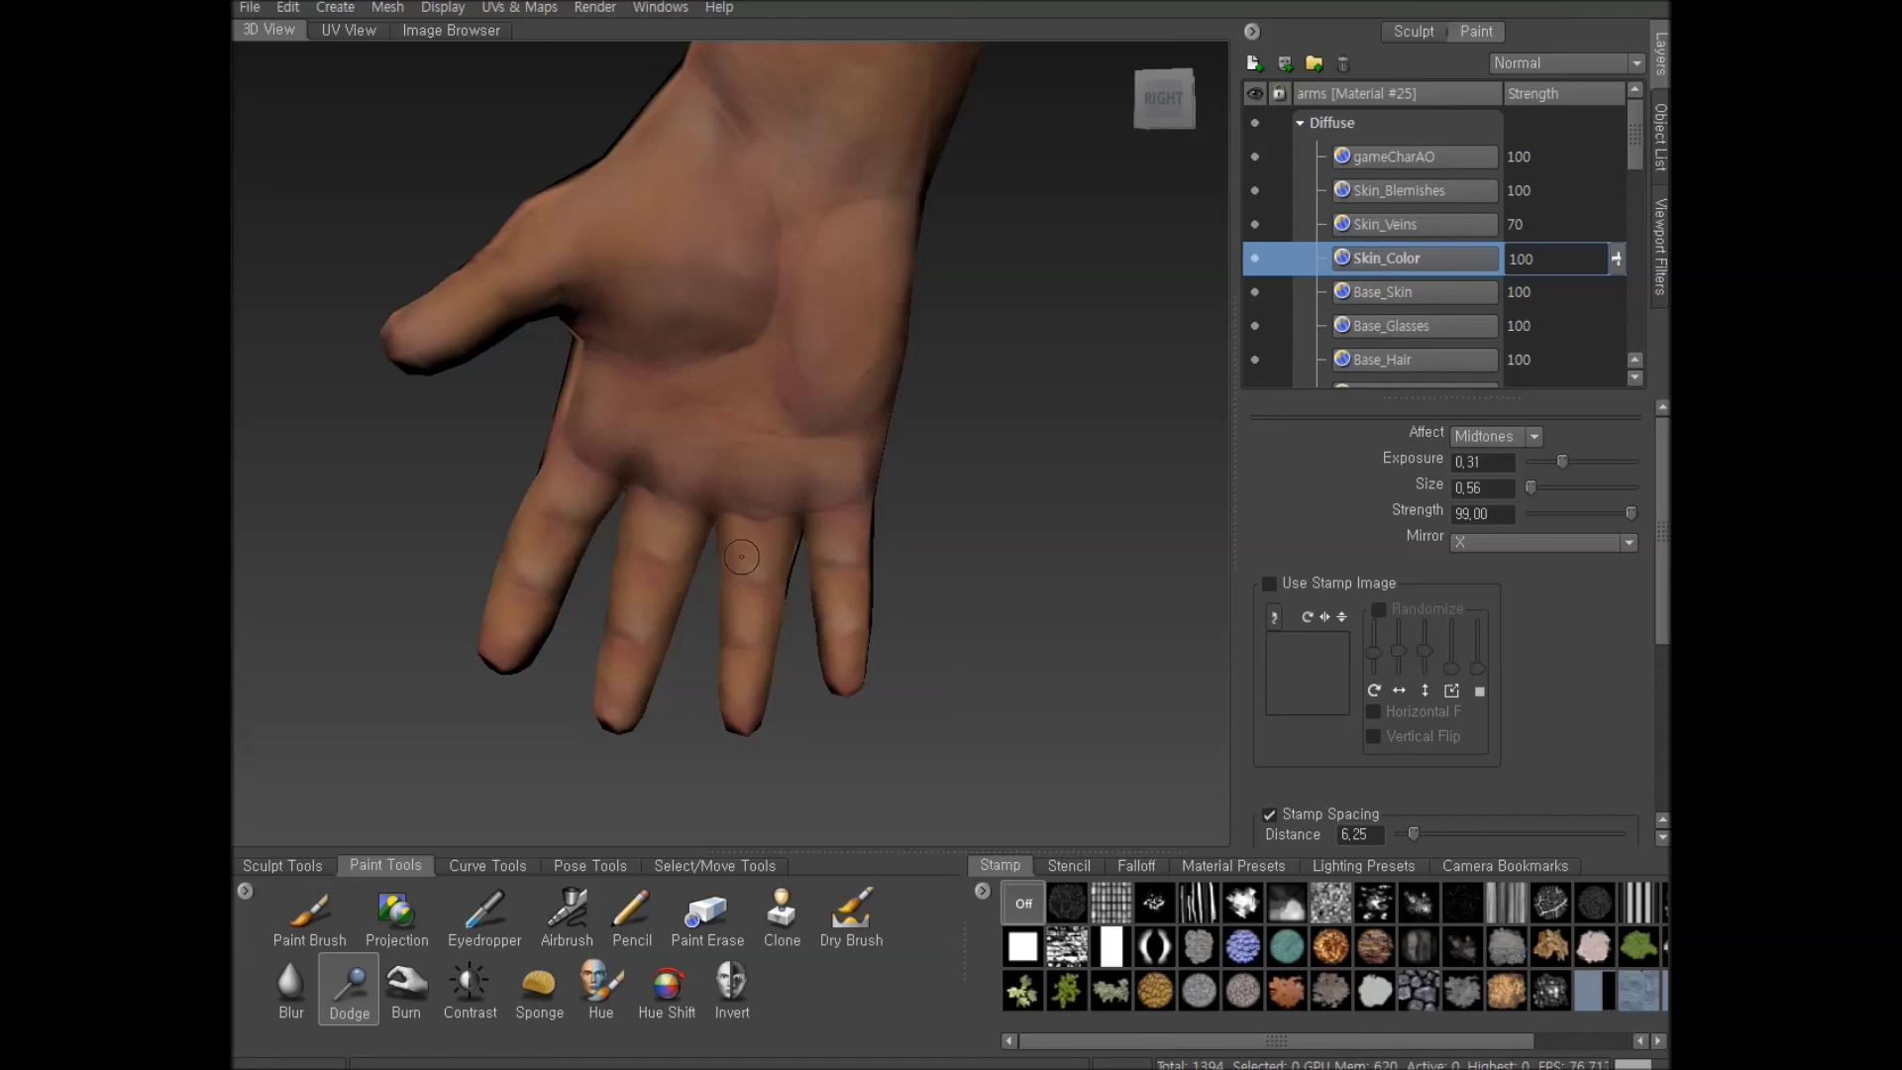
Enlarge the Dodge brush to 0.82 and lighten the palm pad below the little finger
{"action": "left_click_drag", "start_coordinate": [849, 461], "coordinate": [859, 461]}
{"action": "scroll", "coordinate": [837, 445], "scroll_direction": "down", "scroll_amount": 3}
{"action": "middle_click_drag", "start_coordinate": [840, 442], "coordinate": [843, 469], "text": "alt"}
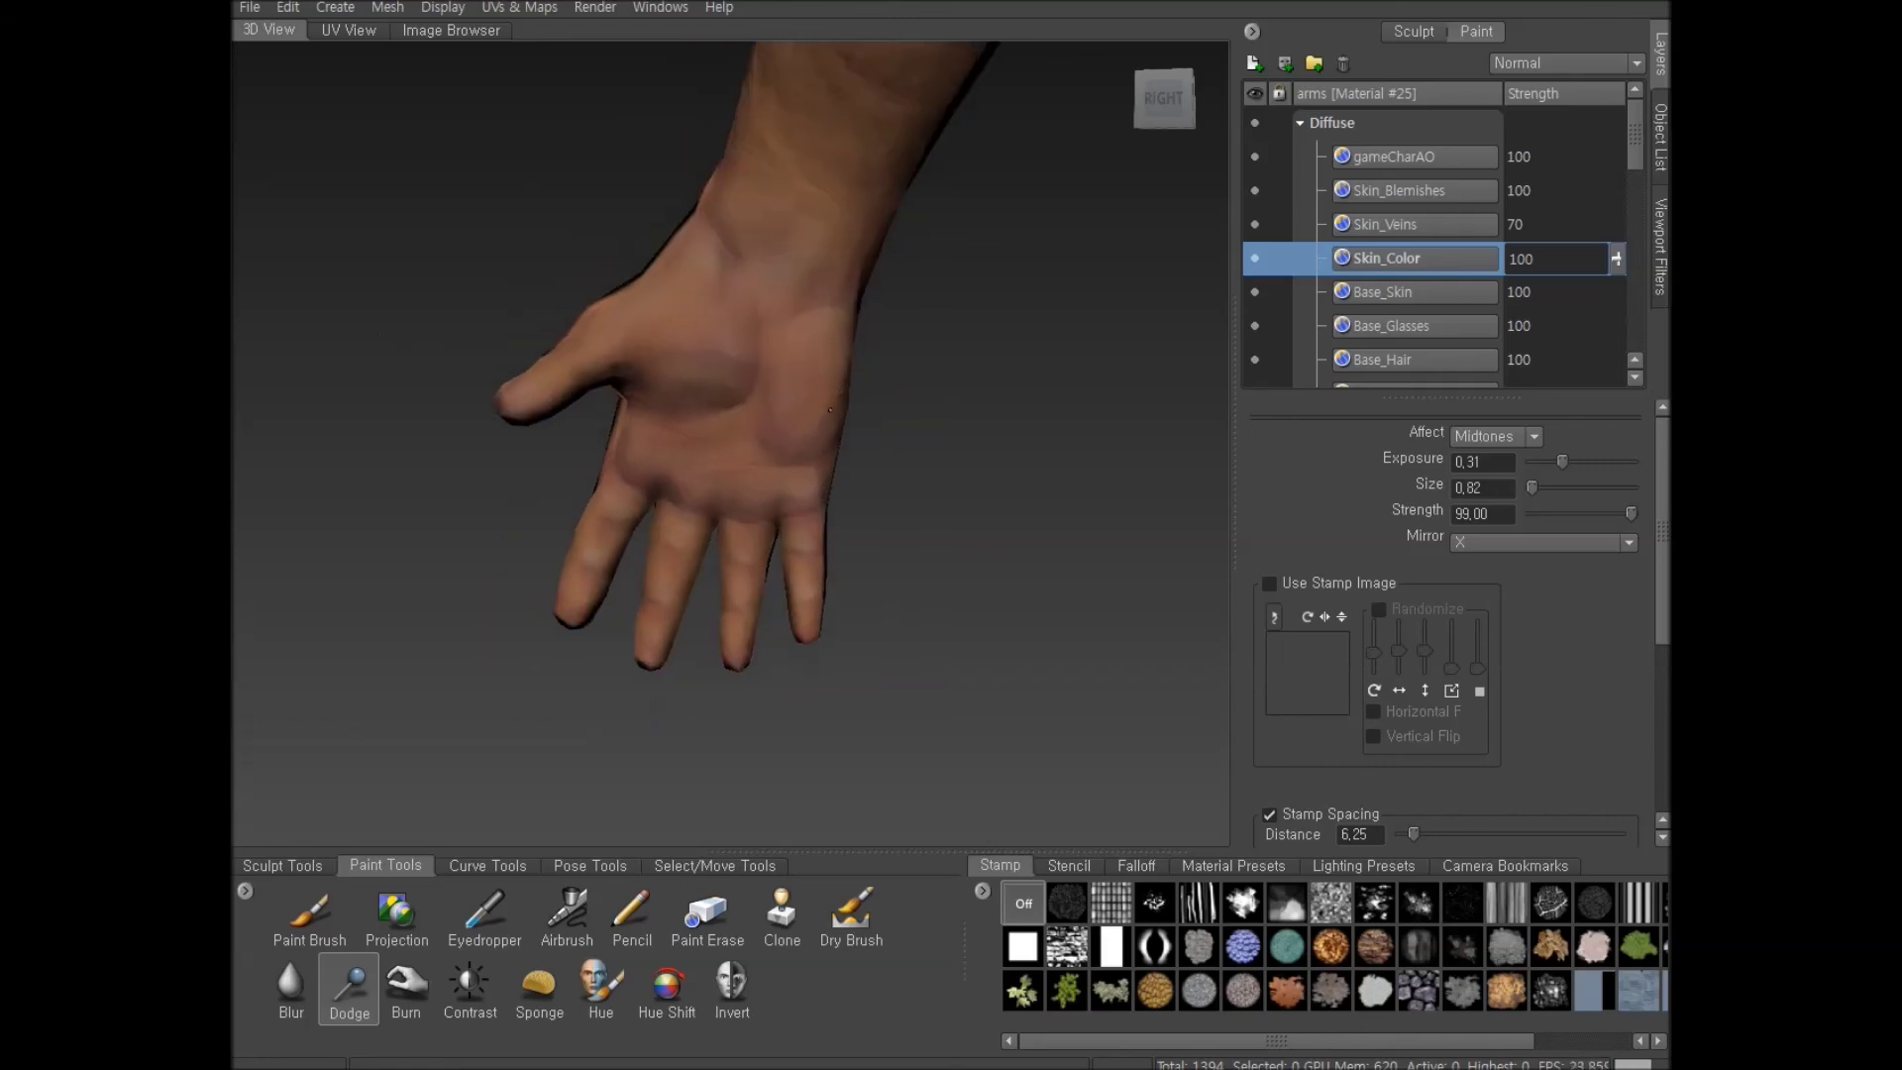
{"action": "scroll", "coordinate": [866, 372], "scroll_direction": "up", "scroll_amount": 5}
{"action": "left_click_drag", "start_coordinate": [880, 223], "coordinate": [856, 220]}
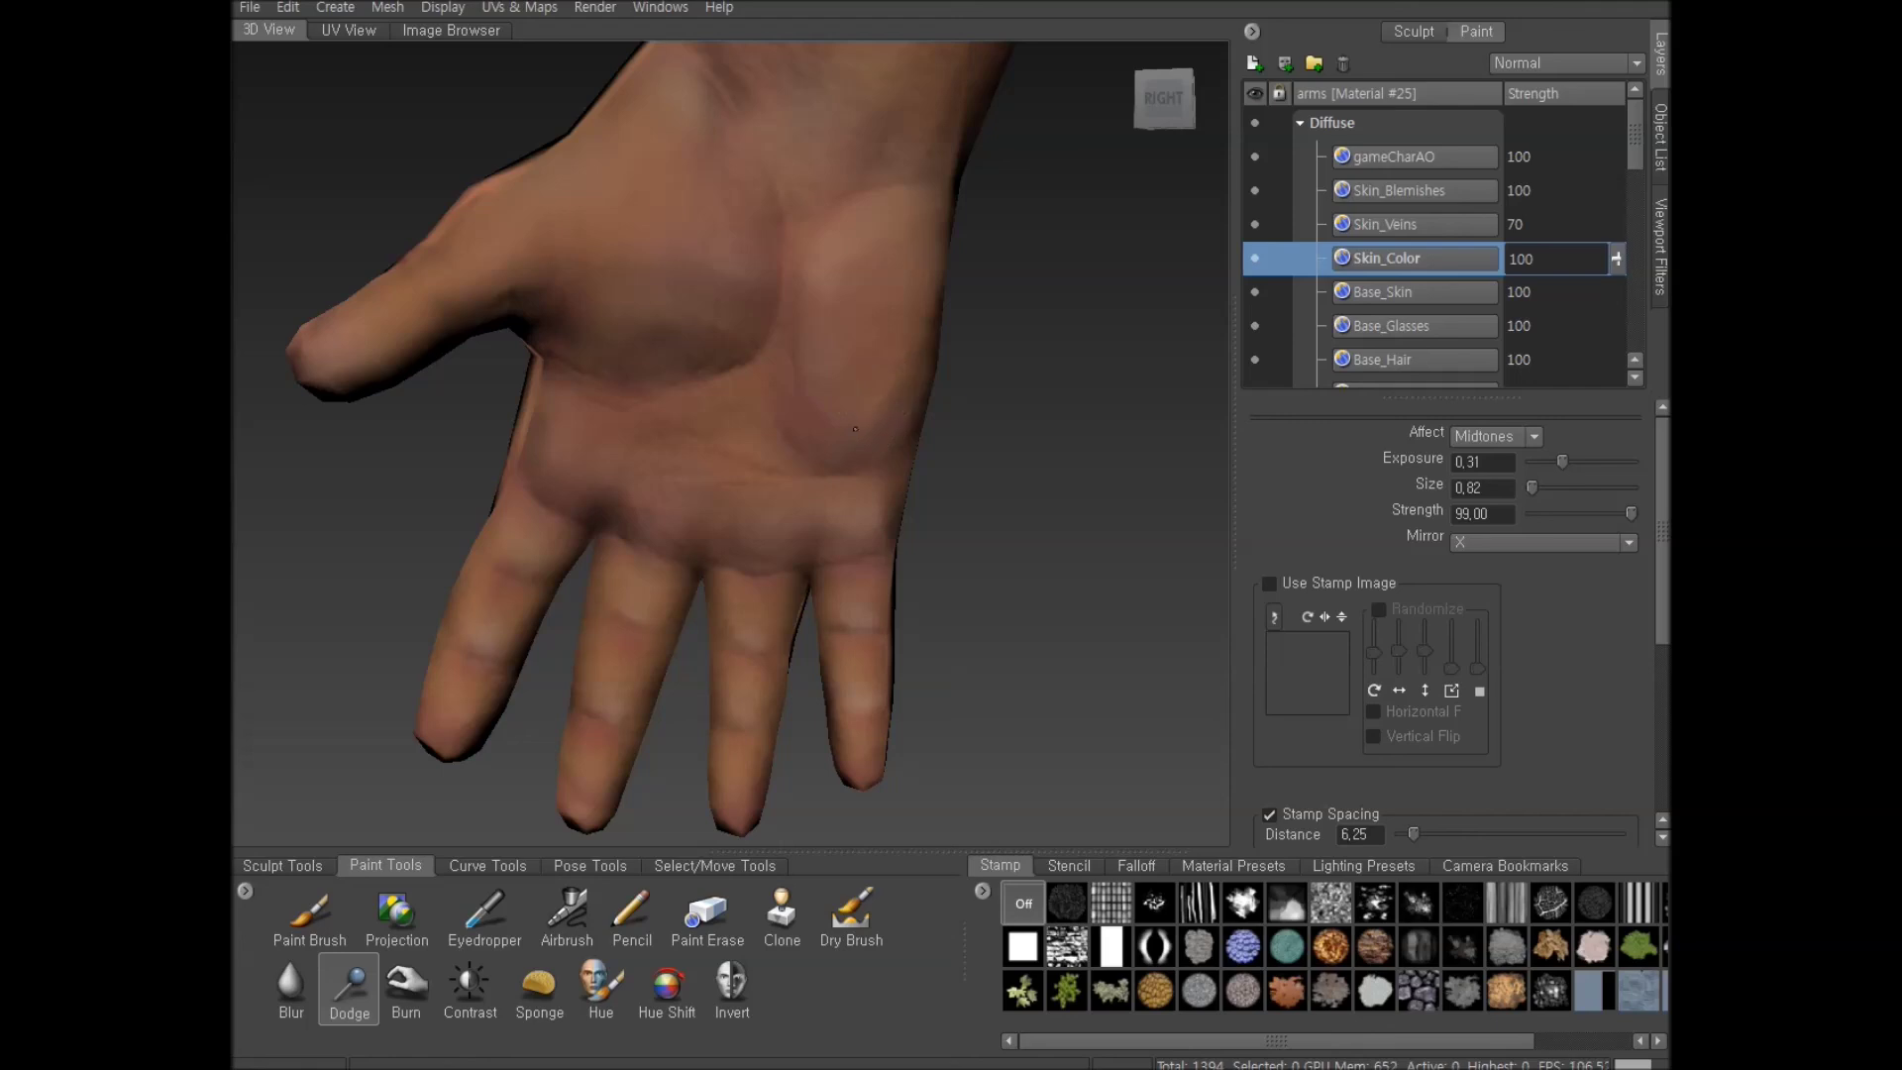
{"action": "scroll", "coordinate": [894, 393], "scroll_direction": "down", "scroll_amount": 3}
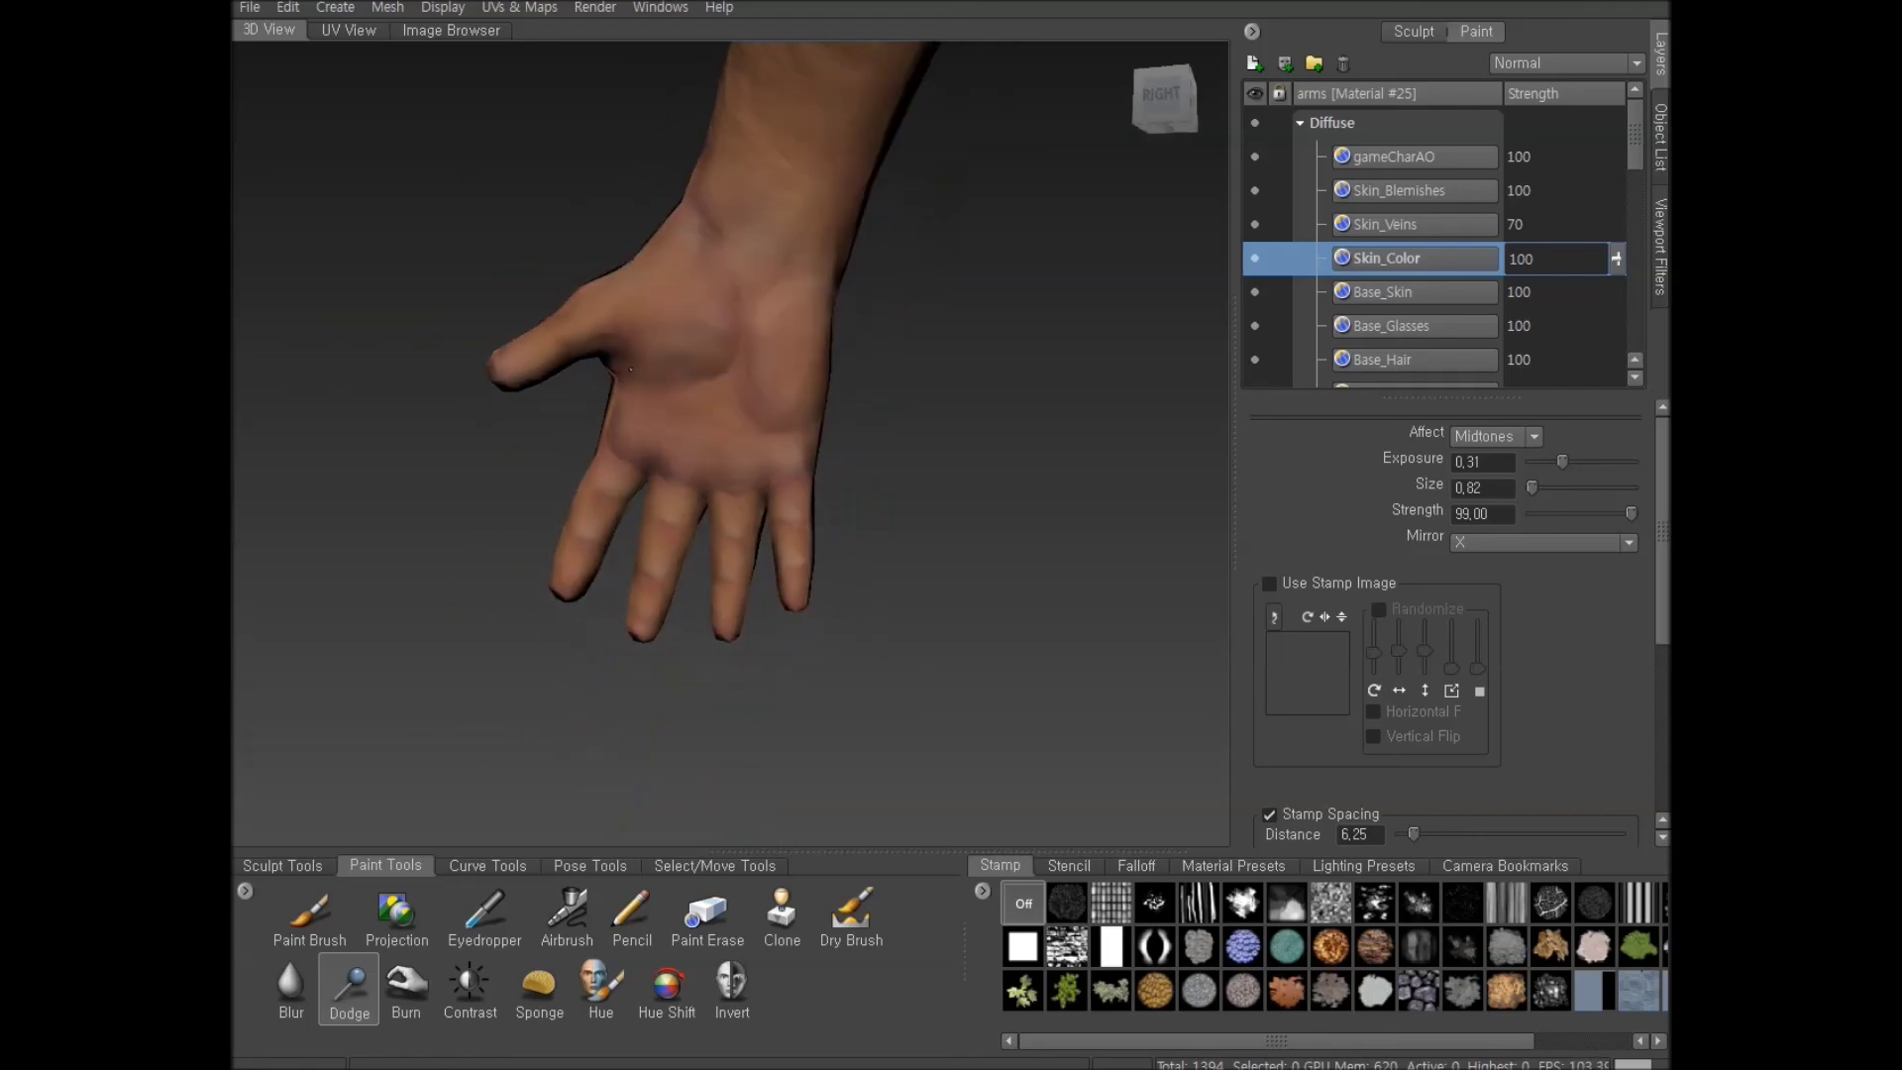
Lighten the thumb mound and palm with Dodge, enlarging the brush to 1.07, and keep Dodge as the active tool
{"action": "mouse_move", "coordinate": [692, 272]}
{"action": "left_mouse_down"}
{"action": "mouse_move", "coordinate": [729, 336]}
{"action": "mouse_move", "coordinate": [689, 372]}
{"action": "mouse_move", "coordinate": [696, 327]}
{"action": "mouse_move", "coordinate": [671, 331]}
{"action": "mouse_move", "coordinate": [571, 402]}
{"action": "mouse_move", "coordinate": [639, 444]}
{"action": "mouse_move", "coordinate": [619, 426]}
{"action": "left_mouse_up"}
{"action": "mouse_move", "coordinate": [777, 555]}
{"action": "left_mouse_down", "text": "alt"}
{"action": "mouse_move", "coordinate": [923, 548]}
{"action": "mouse_move", "coordinate": [845, 603]}
{"action": "left_mouse_up", "text": "alt"}
{"action": "scroll", "coordinate": [792, 523], "scroll_direction": "up", "scroll_amount": 3}
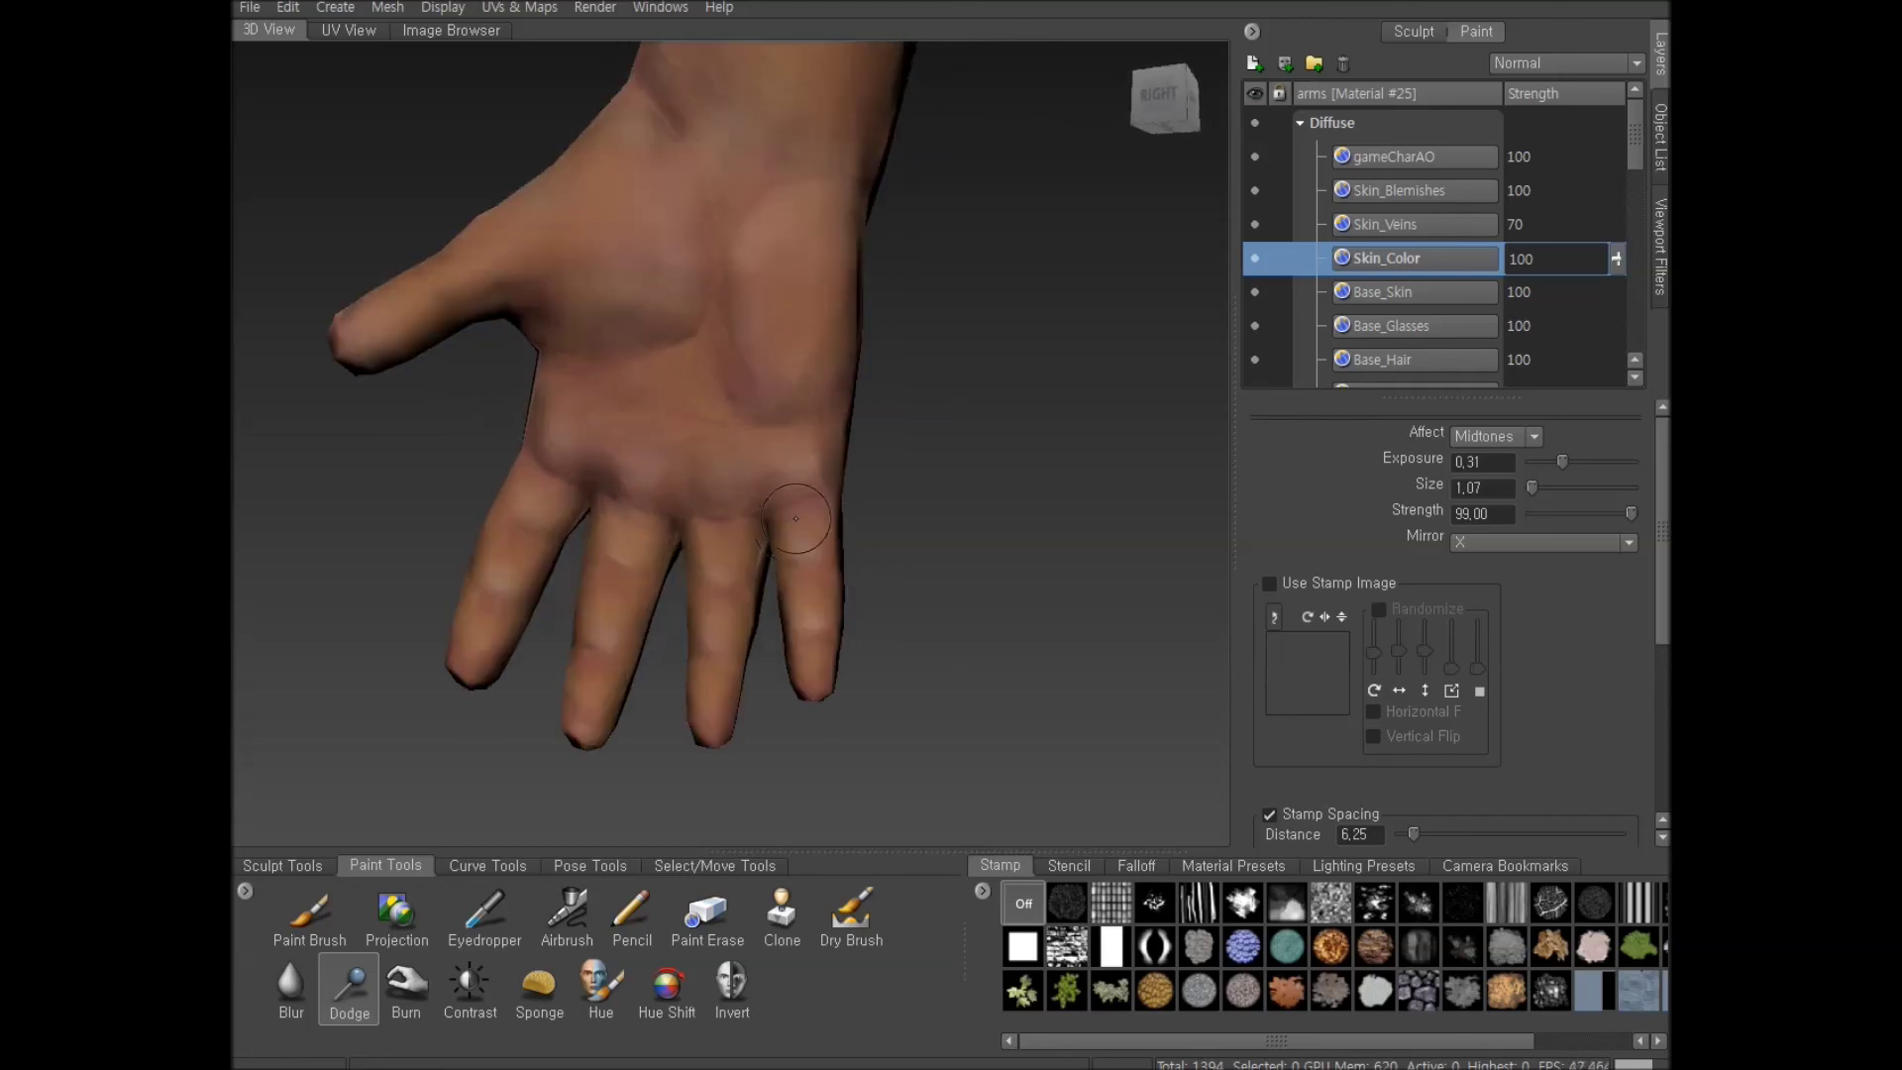
{"action": "left_click_drag", "start_coordinate": [810, 557], "coordinate": [808, 539]}
{"action": "left_click", "coordinate": [810, 538]}
{"action": "left_click", "coordinate": [708, 917]}
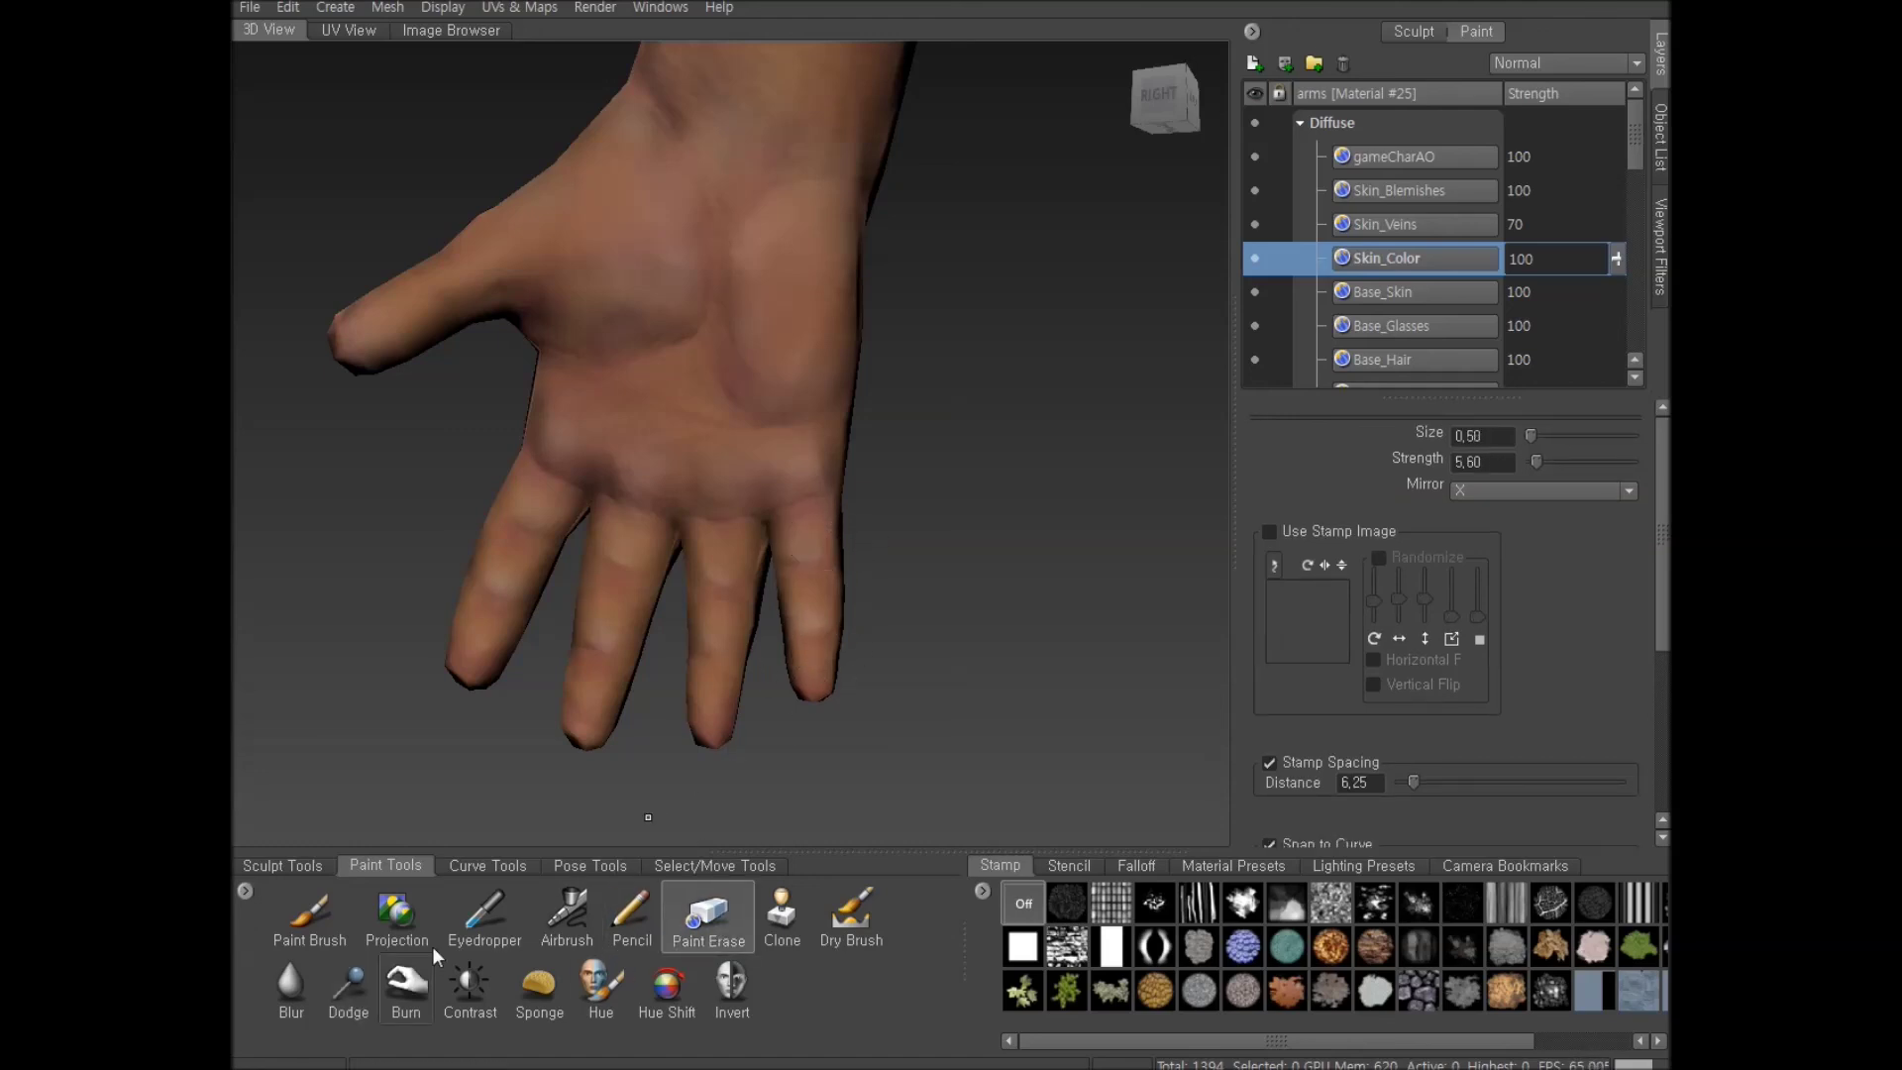
{"action": "left_click", "coordinate": [348, 983]}
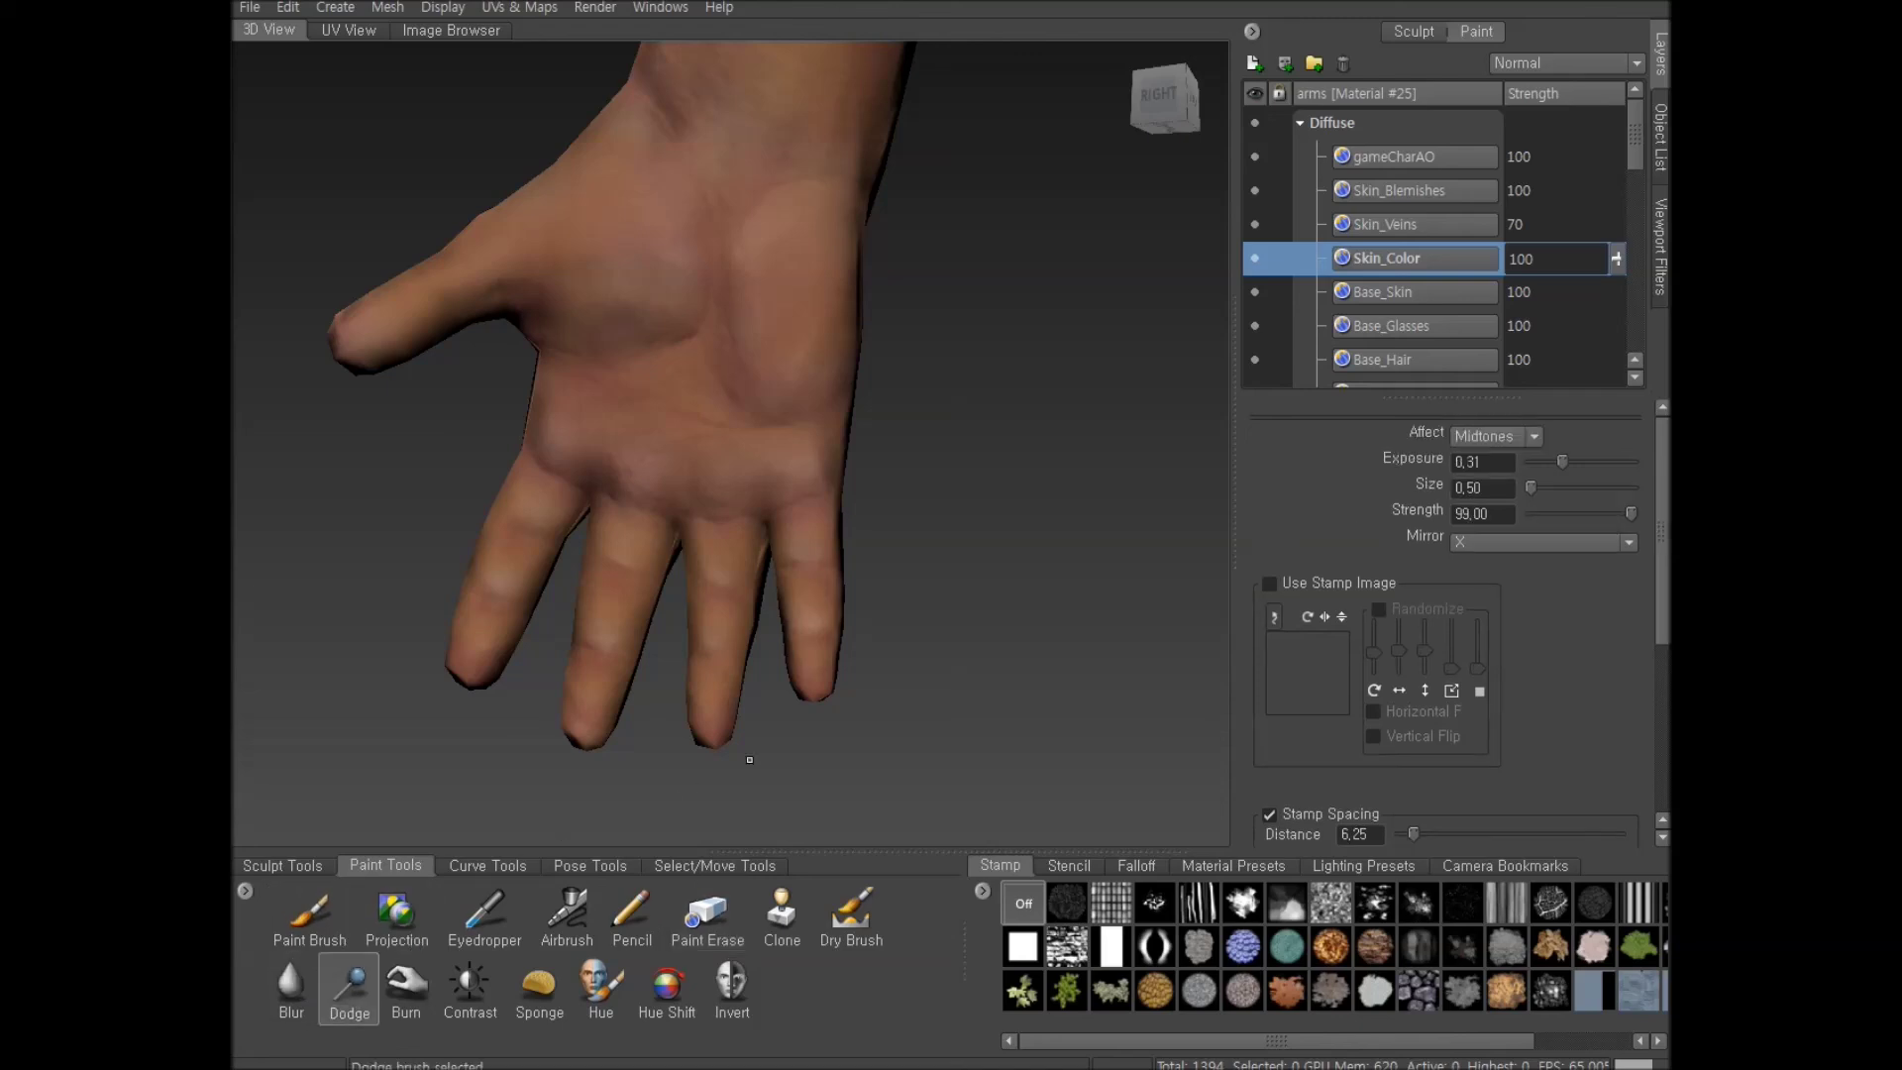
Set the Dodge brush size to 0.67 and lighten the finger segments and fingertips on the palm side
{"action": "key", "text": "b"}
{"action": "left_click_drag", "start_coordinate": [509, 558], "coordinate": [496, 551]}
{"action": "right_click_drag", "start_coordinate": [723, 679], "coordinate": [724, 625], "text": "alt"}
{"action": "mouse_move", "coordinate": [725, 625]}
{"action": "left_mouse_down", "text": "alt"}
{"action": "mouse_move", "coordinate": [860, 705]}
{"action": "mouse_move", "coordinate": [854, 689]}
{"action": "left_mouse_up", "text": "alt"}
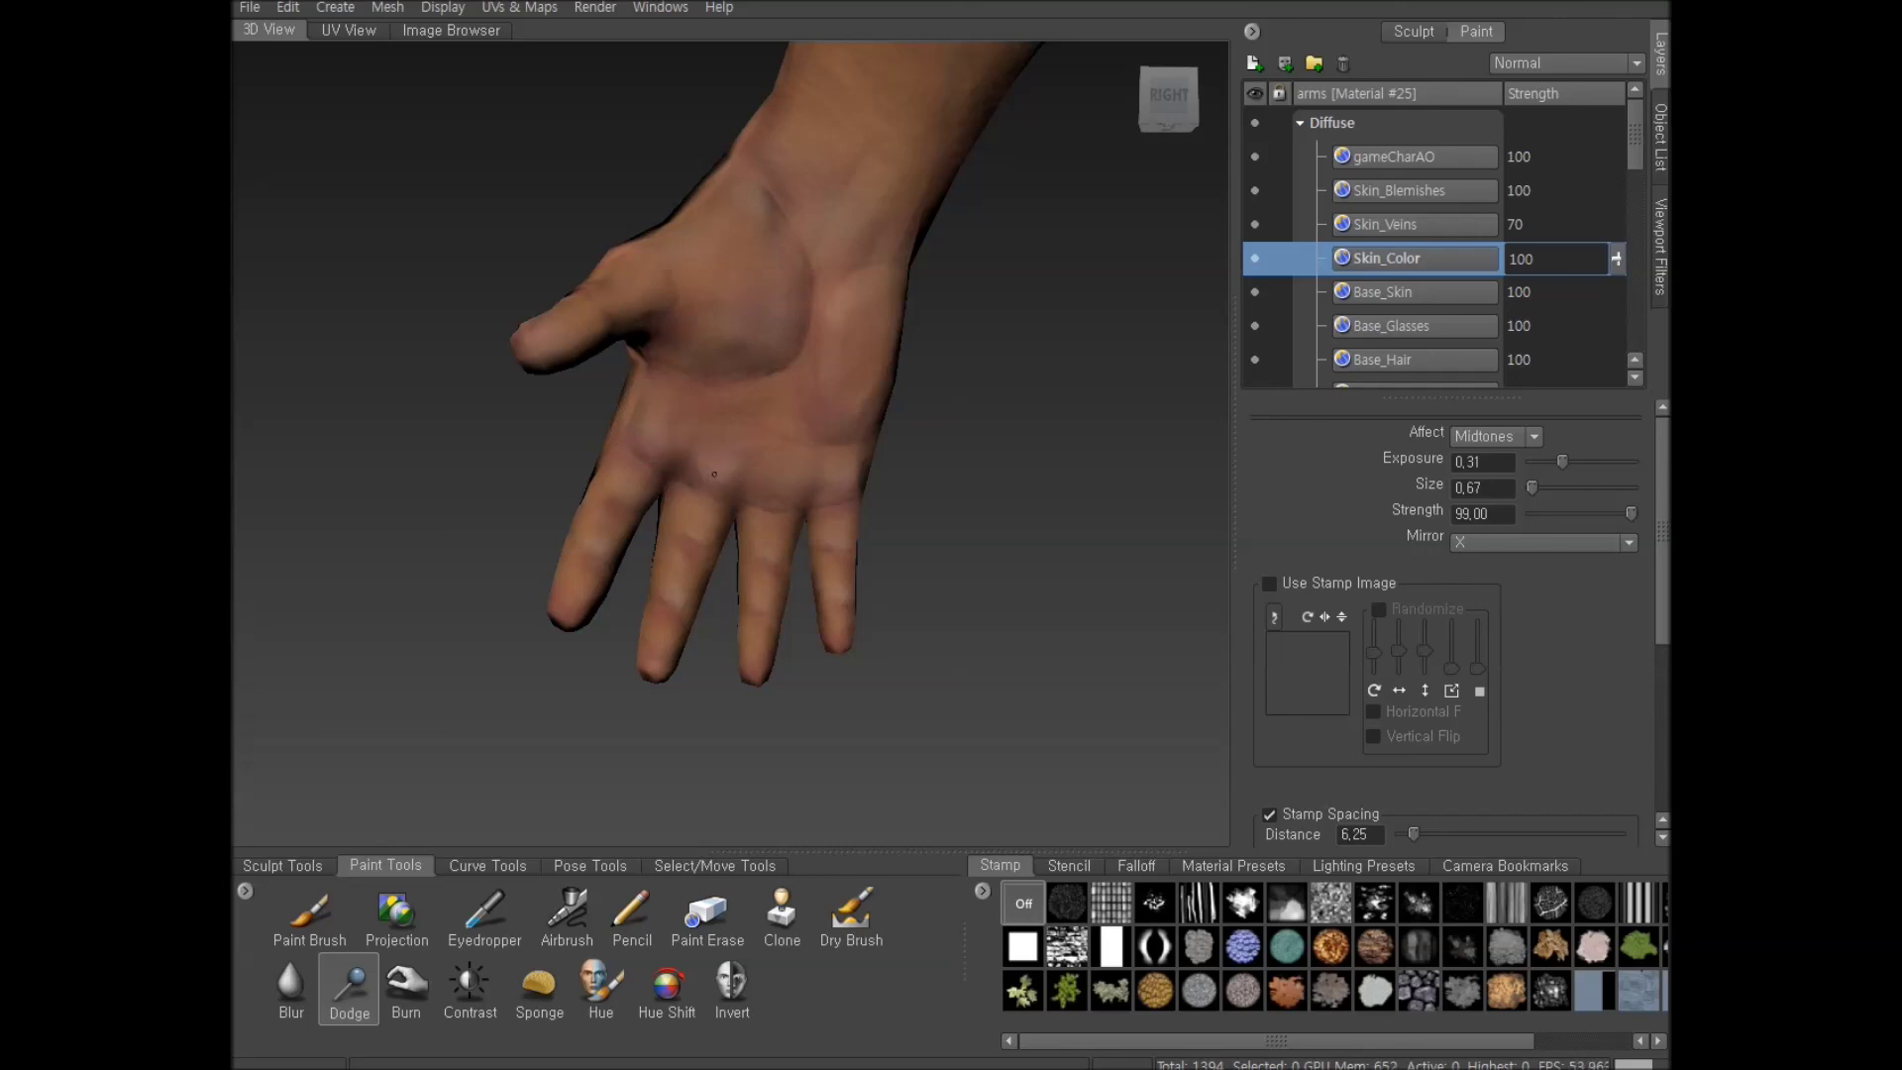
{"action": "left_click_drag", "start_coordinate": [912, 489], "coordinate": [511, 636]}
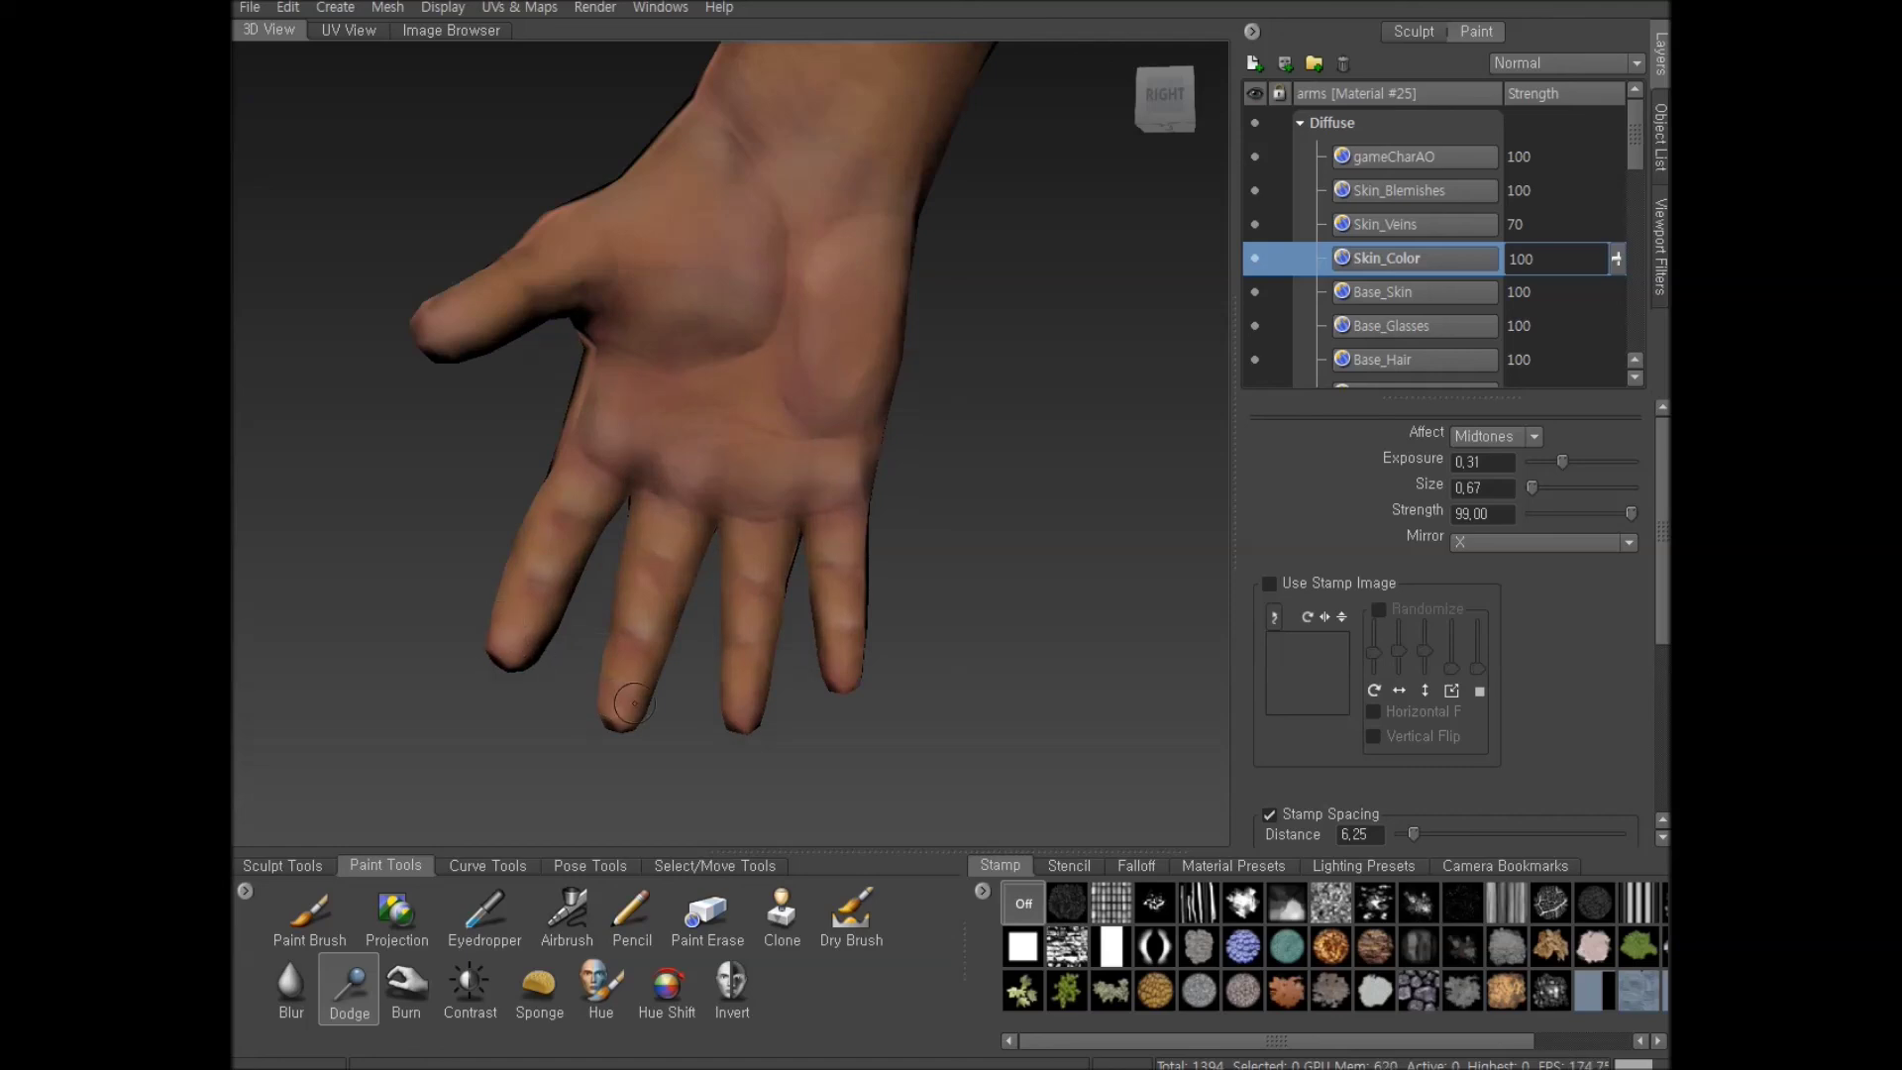
Lighten the fleshy pads at the finger bases along the edge of the palm with Dodge at size 0.67
{"action": "scroll", "coordinate": [823, 545], "scroll_direction": "down", "scroll_amount": 3}
{"action": "scroll", "coordinate": [588, 526], "scroll_direction": "up", "scroll_amount": 4}
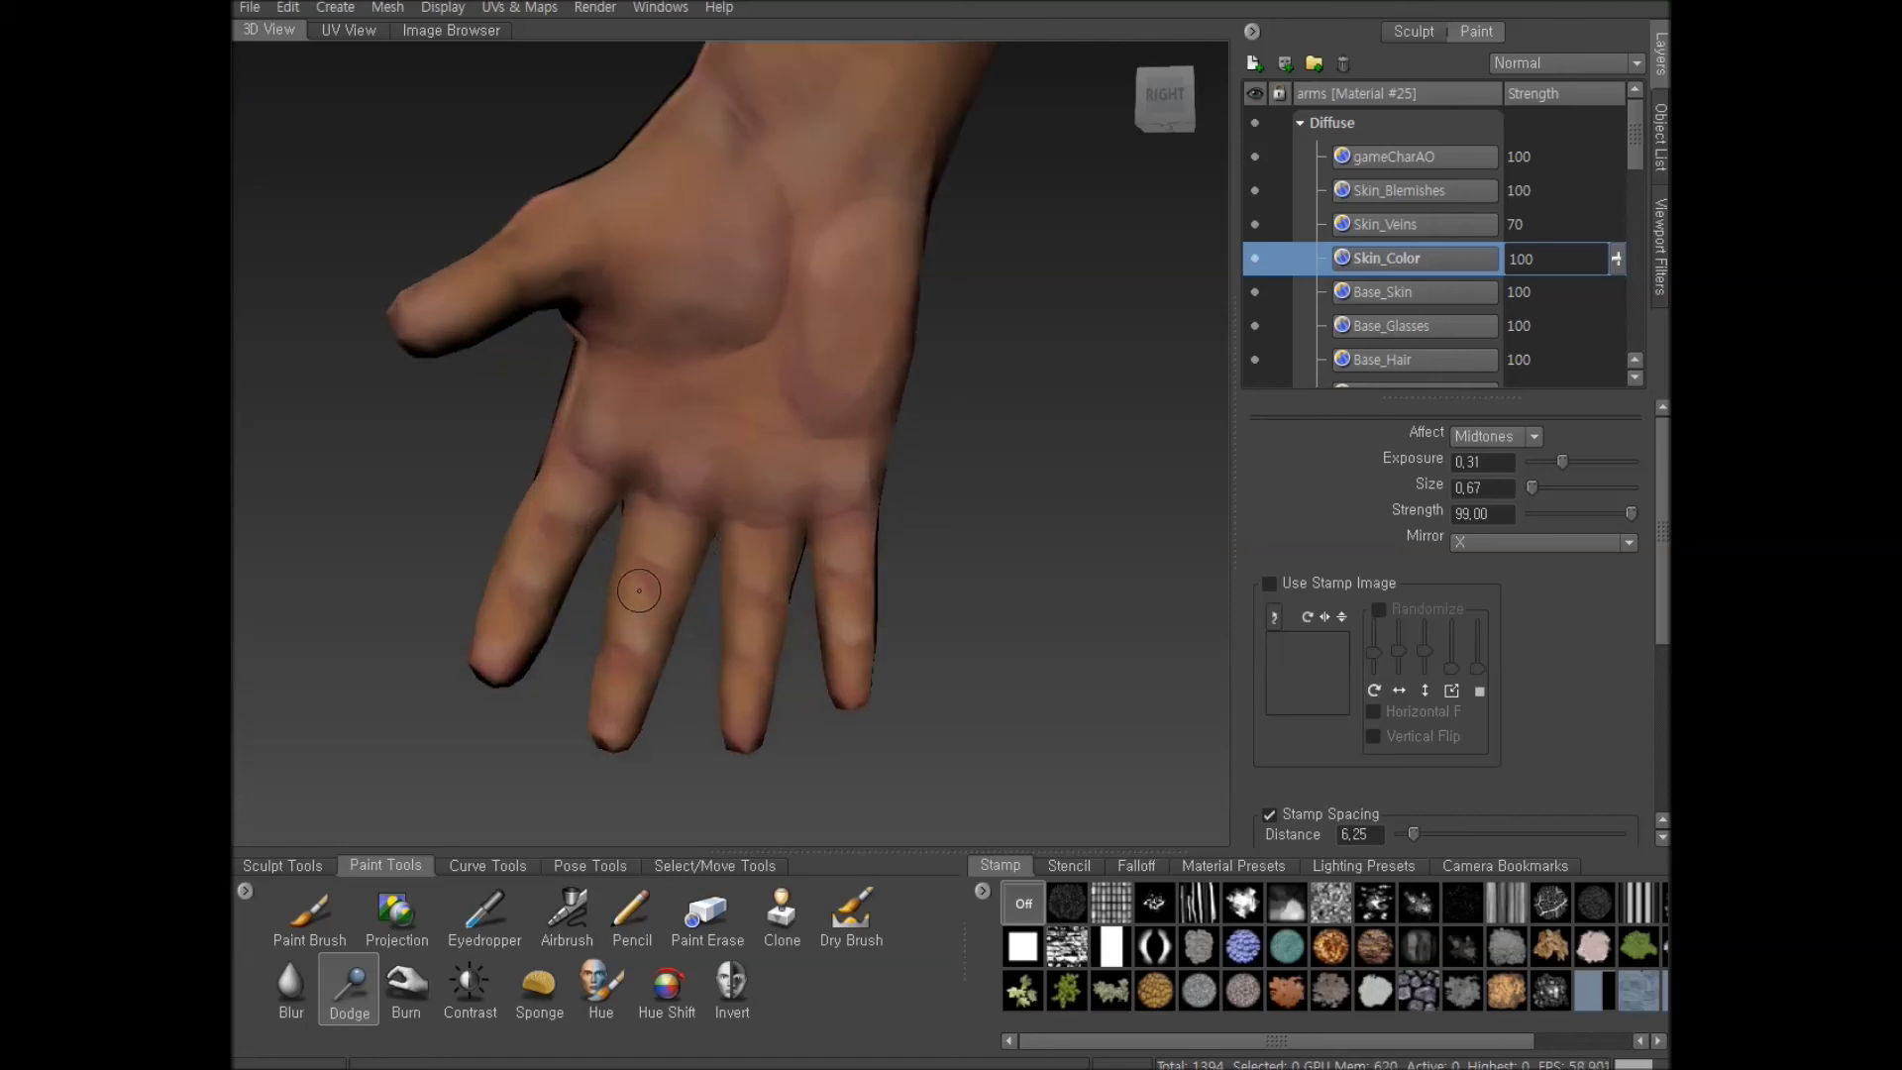
{"action": "left_click_drag", "start_coordinate": [833, 606], "coordinate": [679, 474]}
{"action": "scroll", "coordinate": [683, 482], "scroll_direction": "up", "scroll_amount": 4}
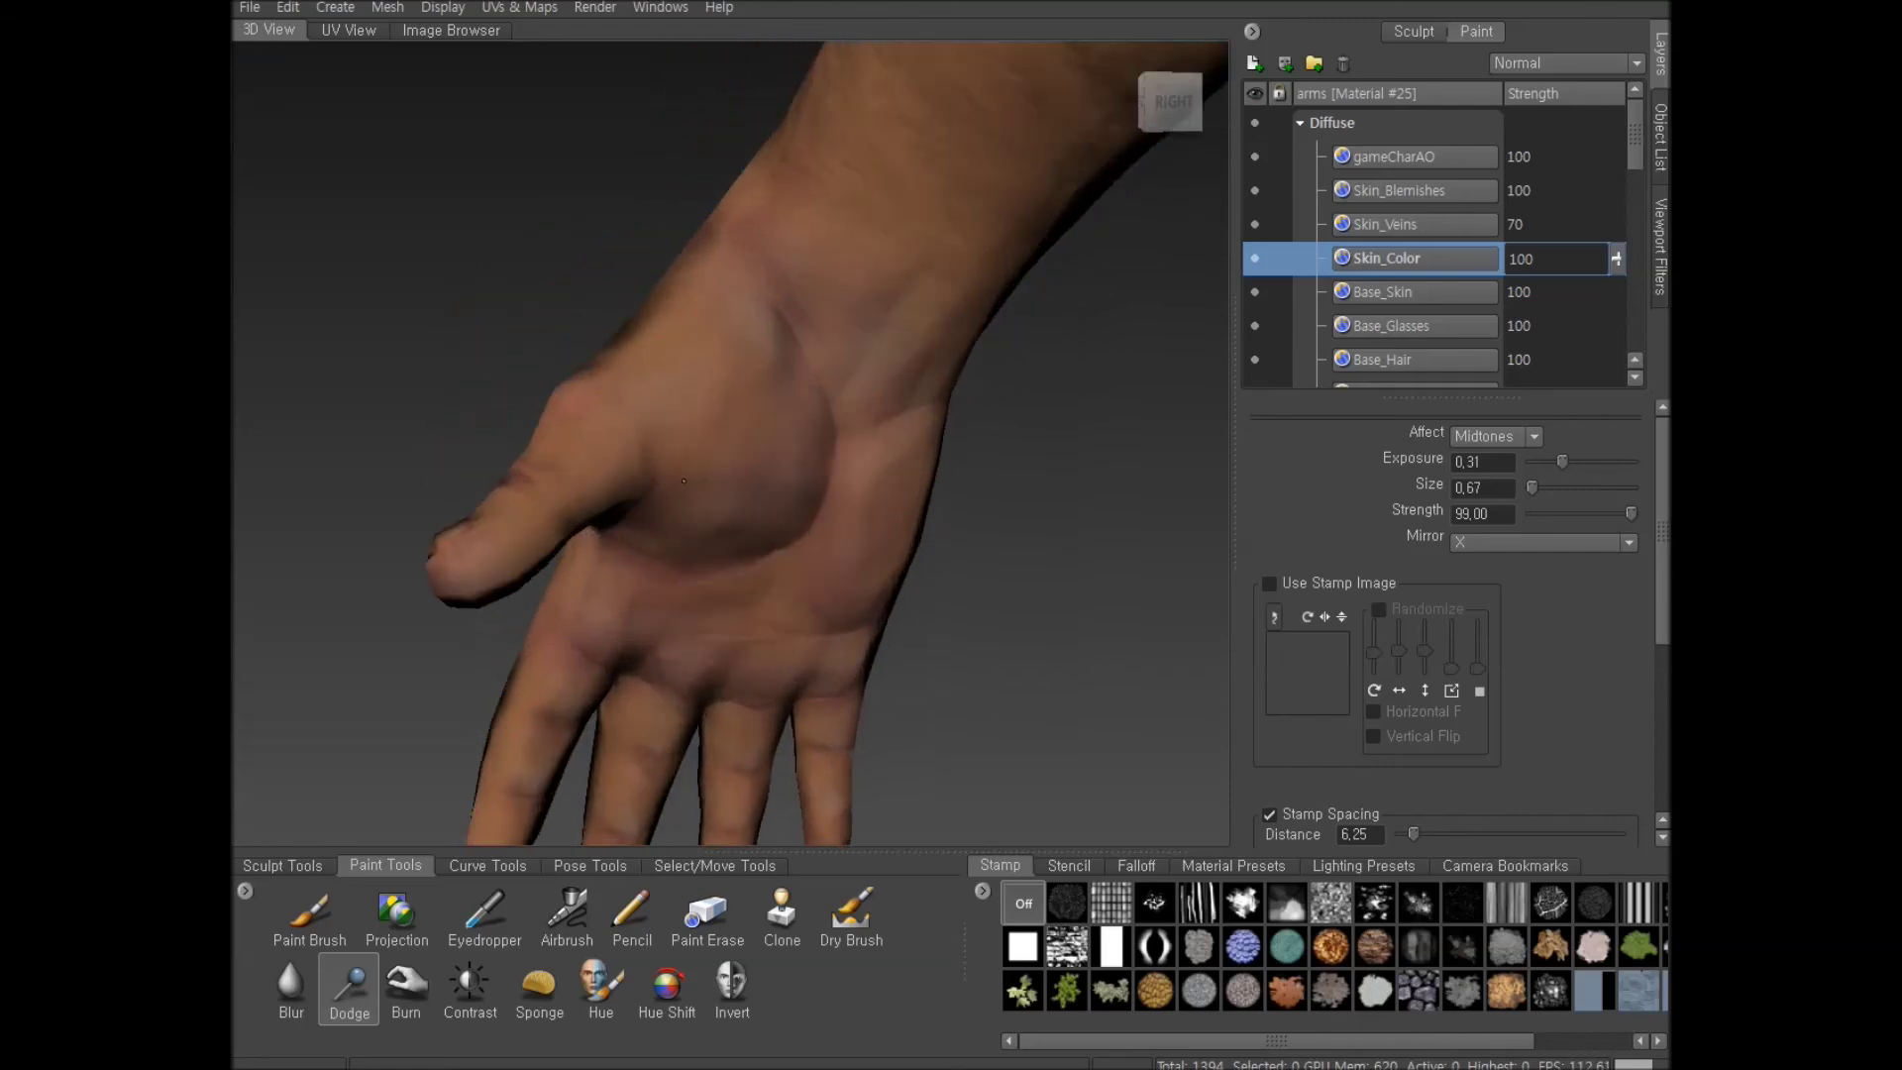
{"action": "left_click_drag", "start_coordinate": [645, 421], "coordinate": [588, 439], "text": "alt"}
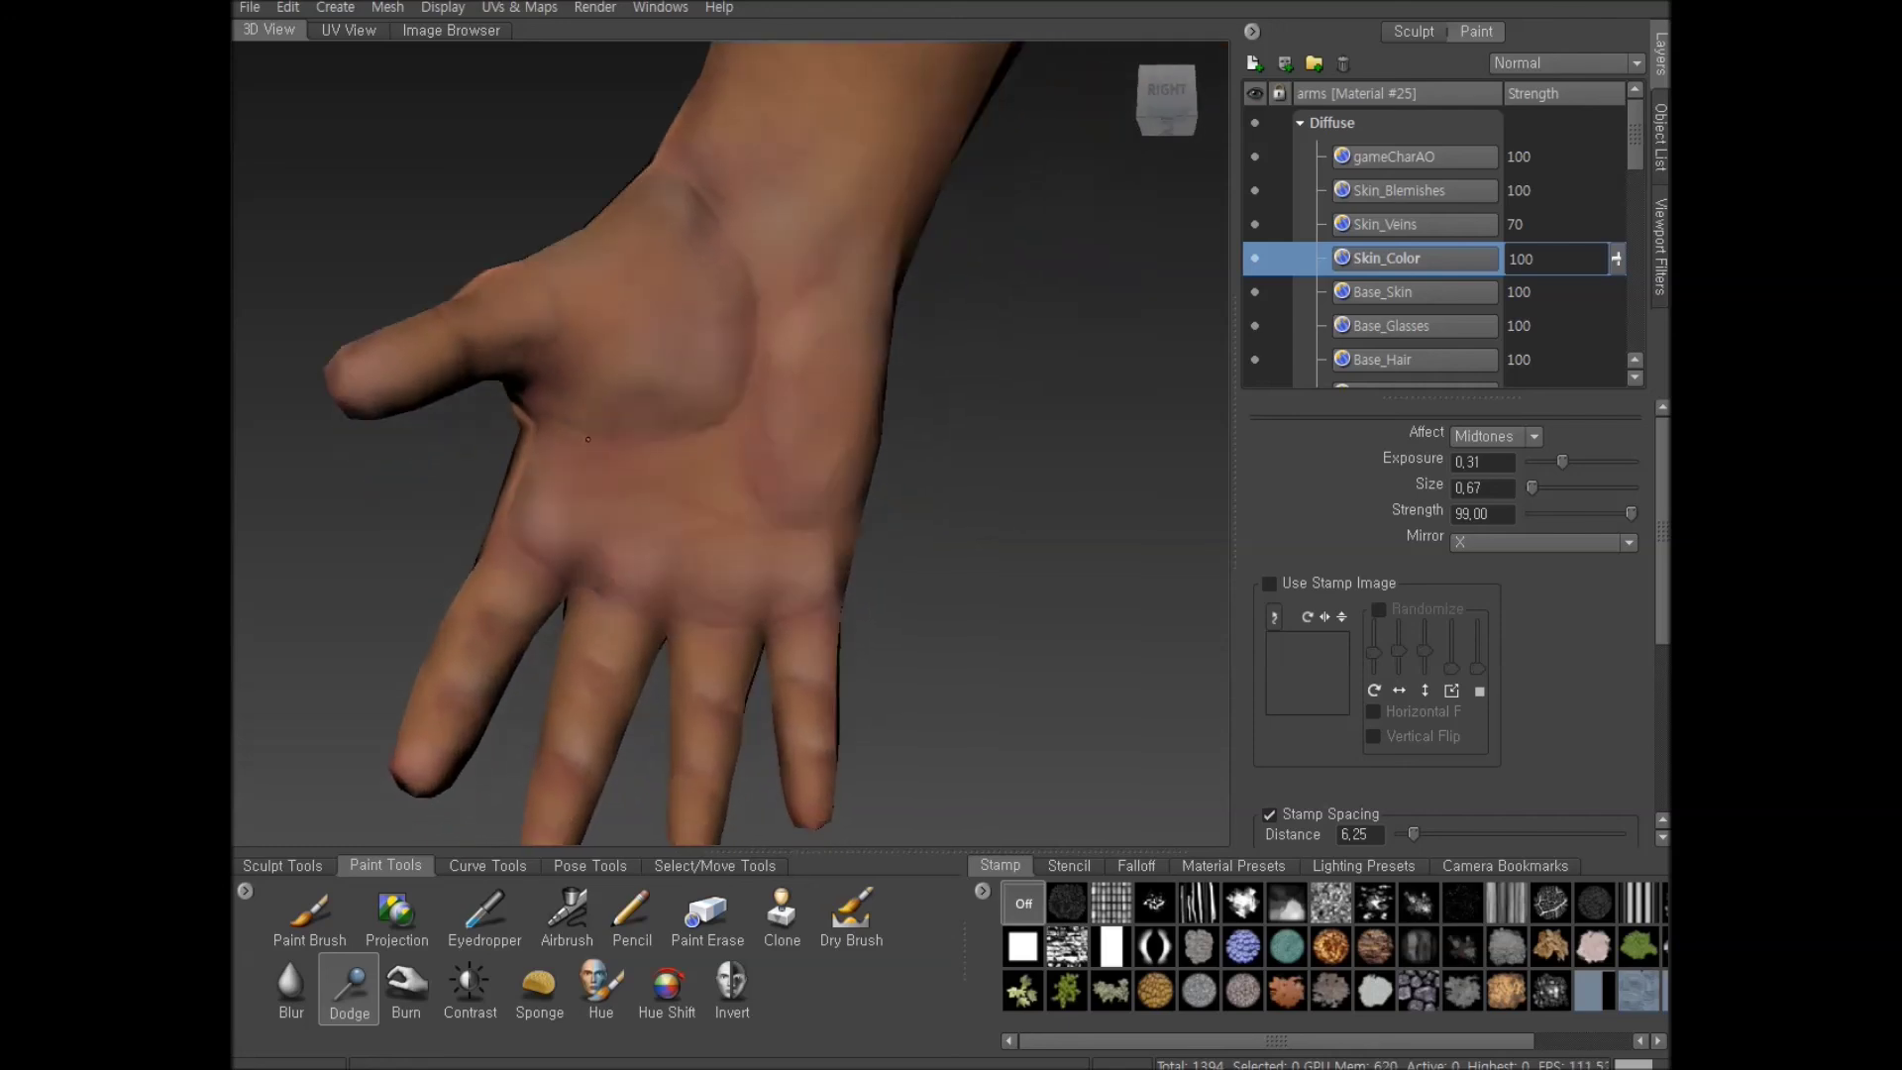
Examine the lightened palm and fingers from several angles and distances
{"action": "scroll", "coordinate": [778, 539], "scroll_direction": "down", "scroll_amount": 3}
{"action": "left_click_drag", "start_coordinate": [776, 538], "coordinate": [739, 455], "text": "alt"}
{"action": "scroll", "coordinate": [761, 450], "scroll_direction": "up", "scroll_amount": 2}
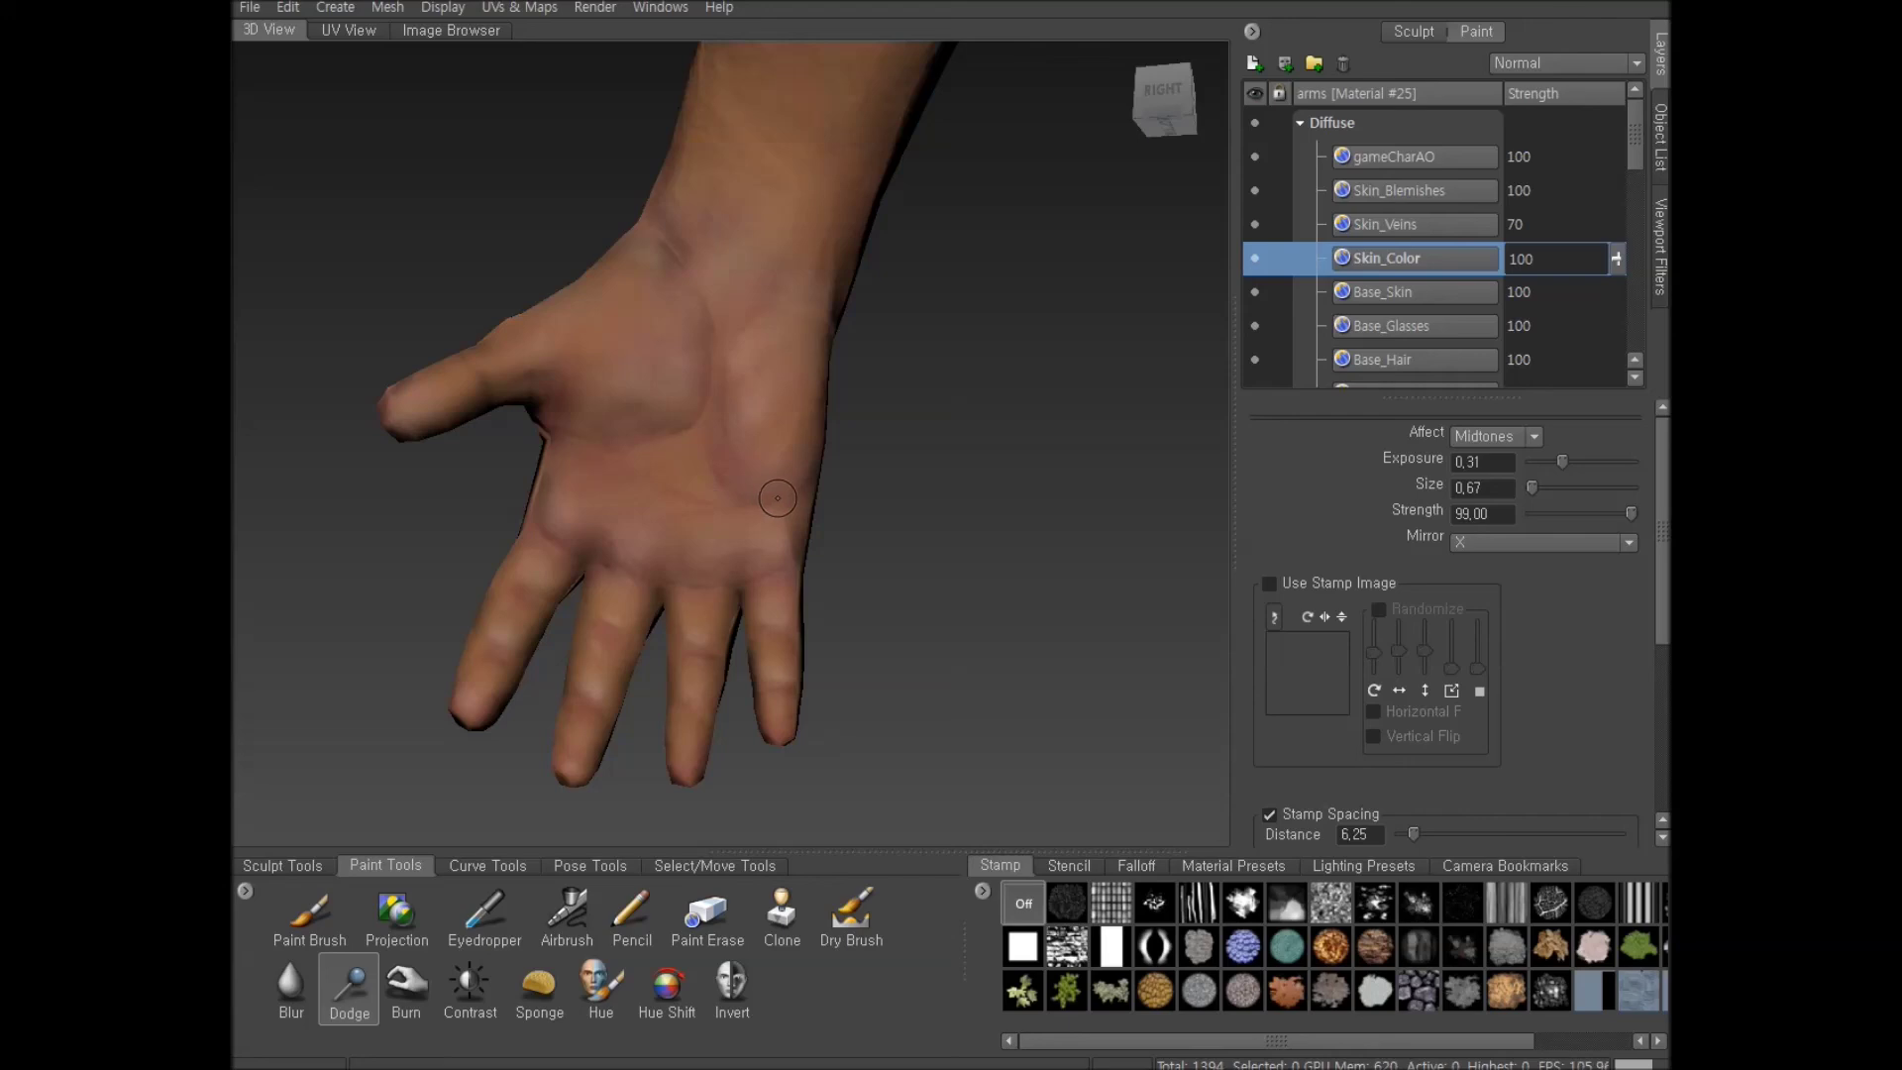
{"action": "scroll", "coordinate": [747, 491], "scroll_direction": "down", "scroll_amount": 3}
{"action": "left_click_drag", "start_coordinate": [746, 490], "coordinate": [770, 582], "text": "alt"}
{"action": "scroll", "coordinate": [776, 553], "scroll_direction": "up", "scroll_amount": 2}
{"action": "scroll", "coordinate": [743, 629], "scroll_direction": "up", "scroll_amount": 3}
{"action": "middle_click_drag", "start_coordinate": [740, 636], "coordinate": [682, 524], "text": "alt"}
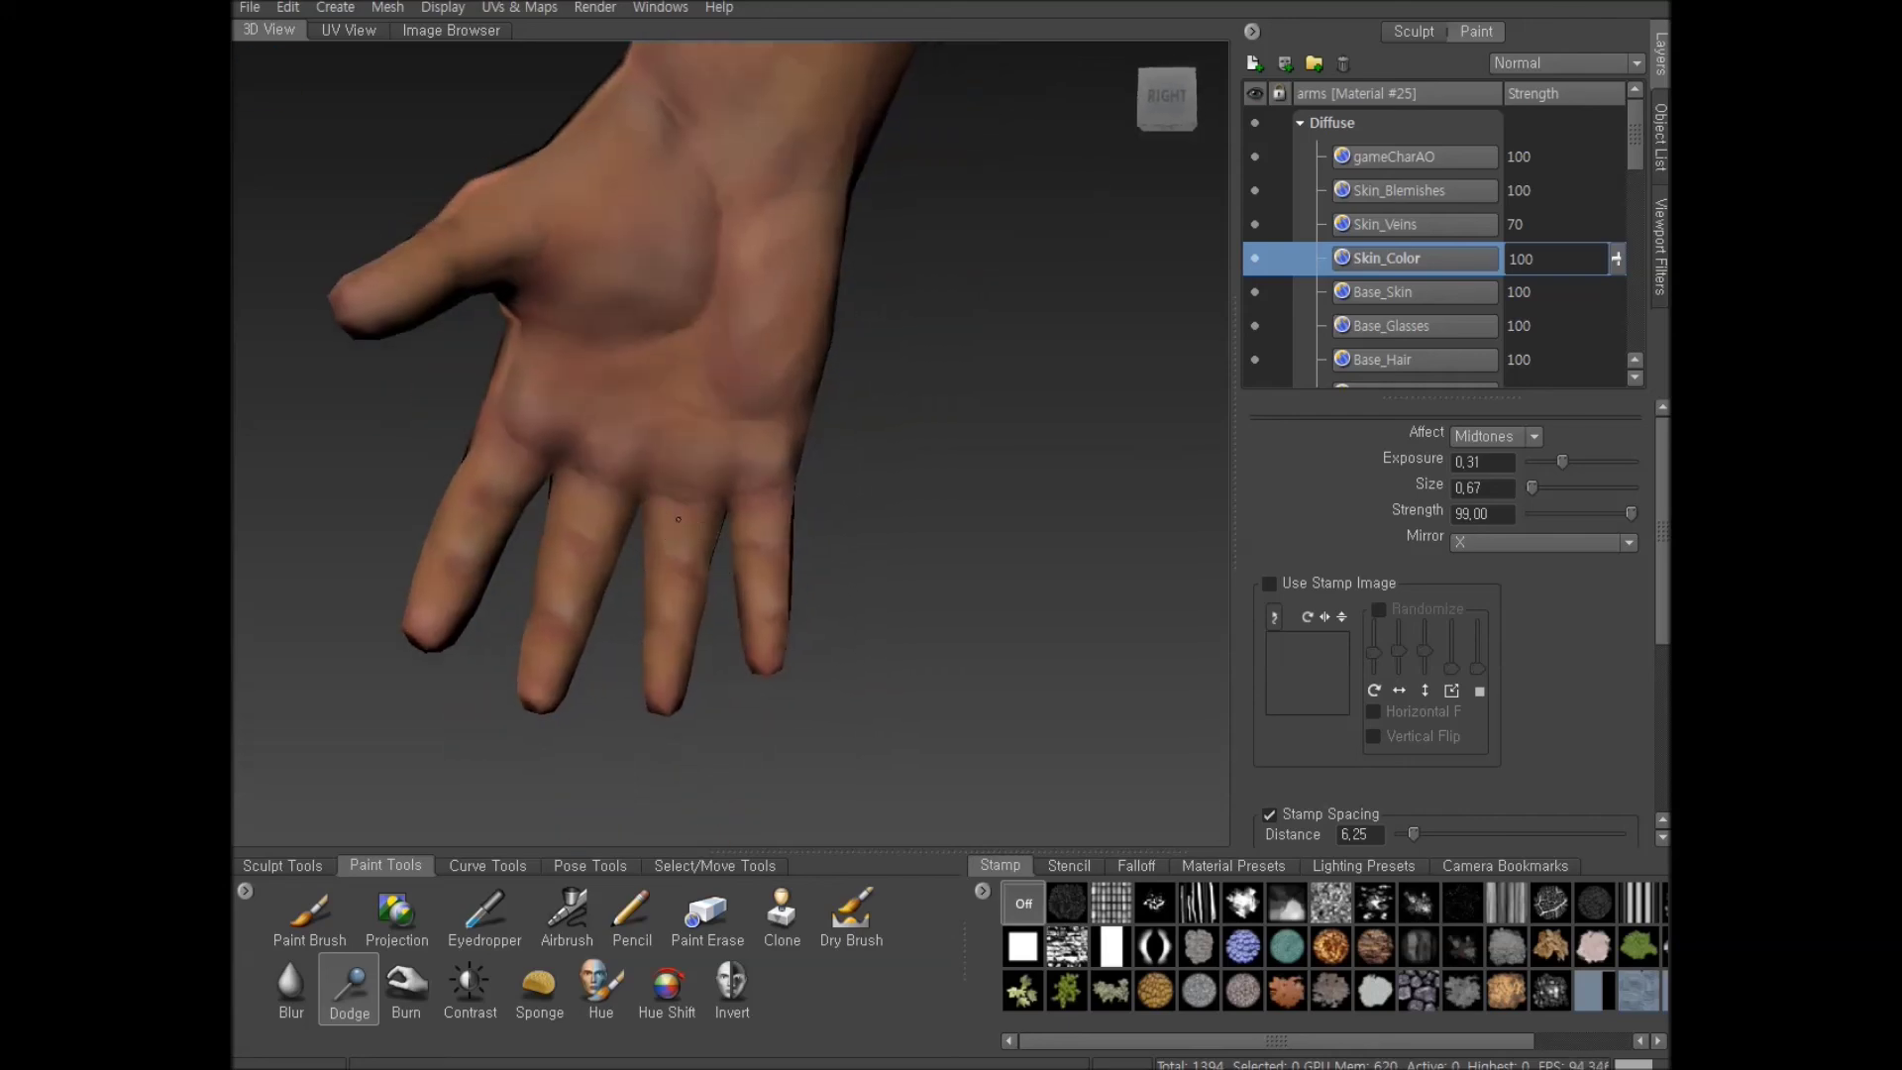
Reduce the Dodge brush to 0.43 and lighten the back of the fingers between the joints
{"action": "left_click_drag", "start_coordinate": [675, 548], "coordinate": [996, 624], "text": "alt"}
{"action": "scroll", "coordinate": [790, 624], "scroll_direction": "down", "scroll_amount": 3}
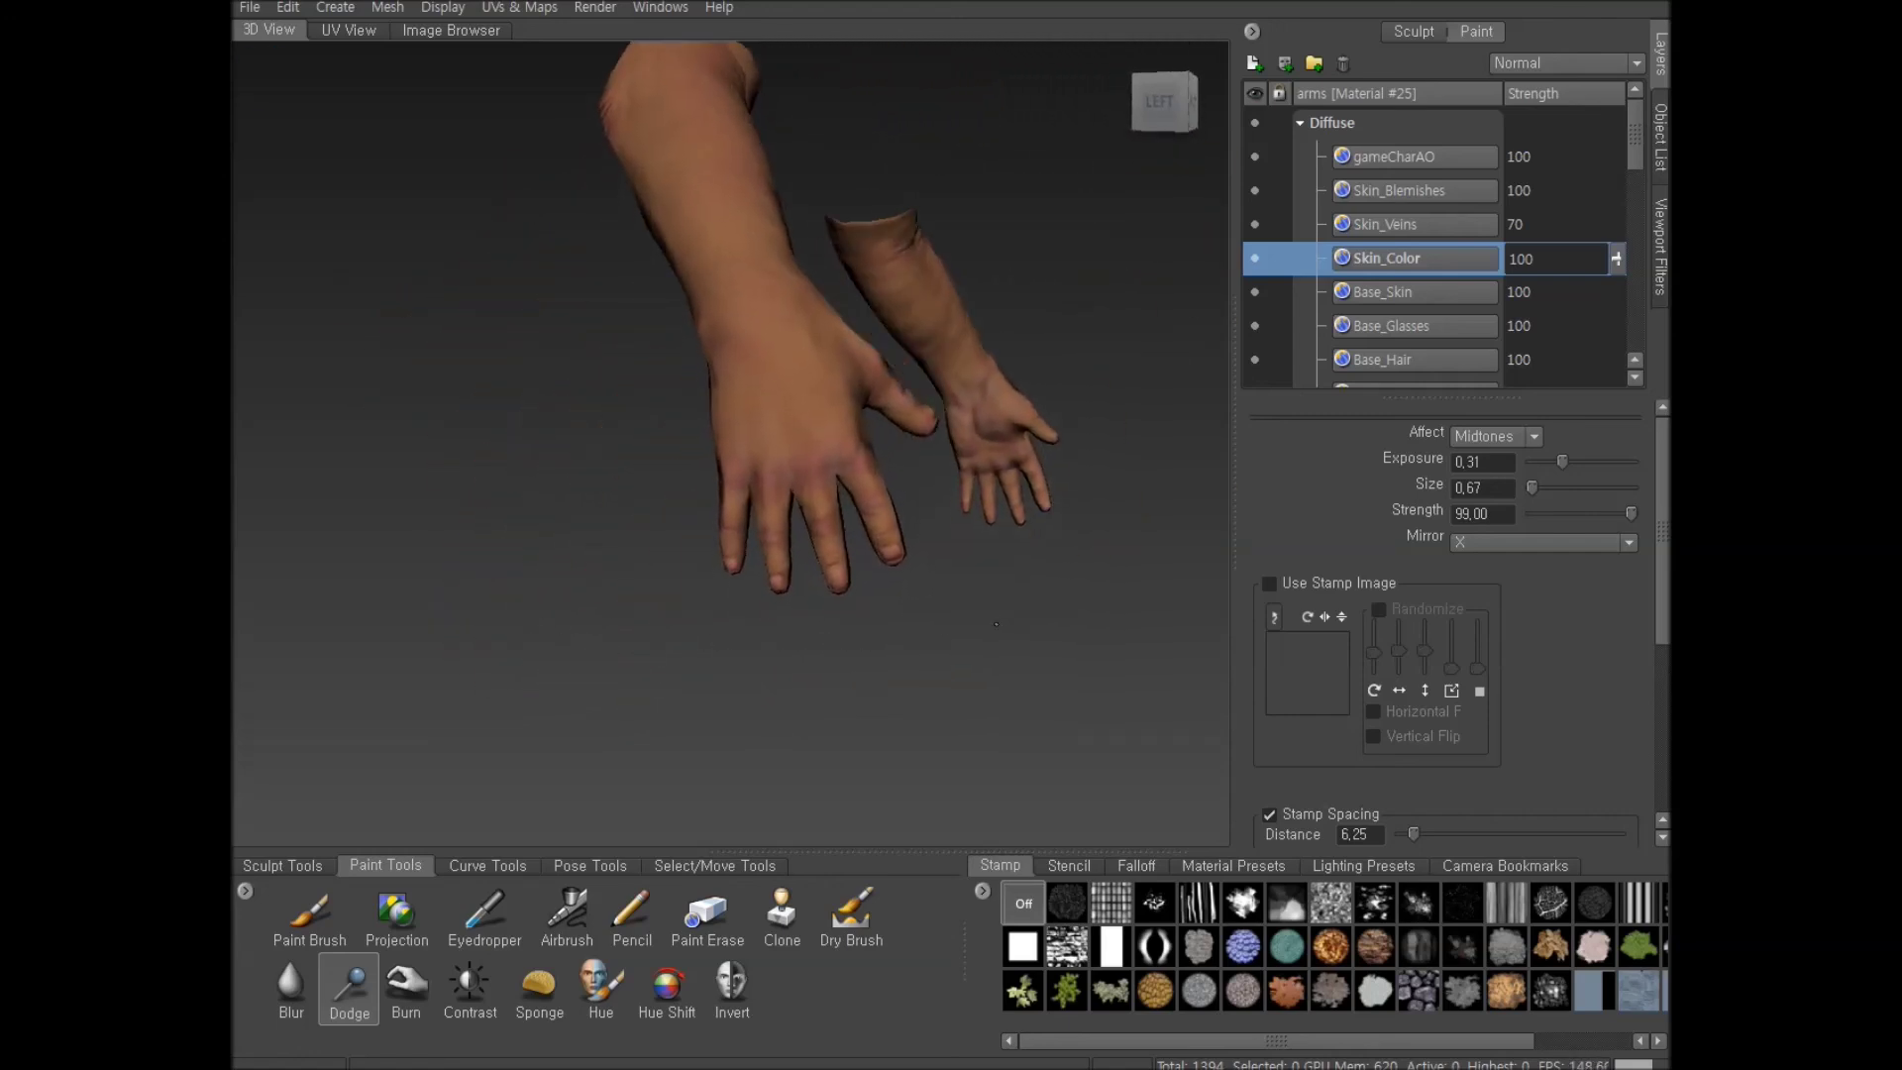
{"action": "left_click_drag", "start_coordinate": [879, 632], "coordinate": [836, 609], "text": "alt"}
{"action": "right_click_drag", "start_coordinate": [836, 608], "coordinate": [707, 693], "text": "alt"}
{"action": "mouse_move", "coordinate": [659, 632]}
{"action": "left_mouse_down", "text": "alt"}
{"action": "mouse_move", "coordinate": [715, 701]}
{"action": "mouse_move", "coordinate": [595, 680]}
{"action": "left_mouse_up", "text": "alt"}
{"action": "right_click_drag", "start_coordinate": [449, 701], "coordinate": [598, 678], "text": "alt"}
{"action": "left_click_drag", "start_coordinate": [651, 541], "coordinate": [657, 511]}
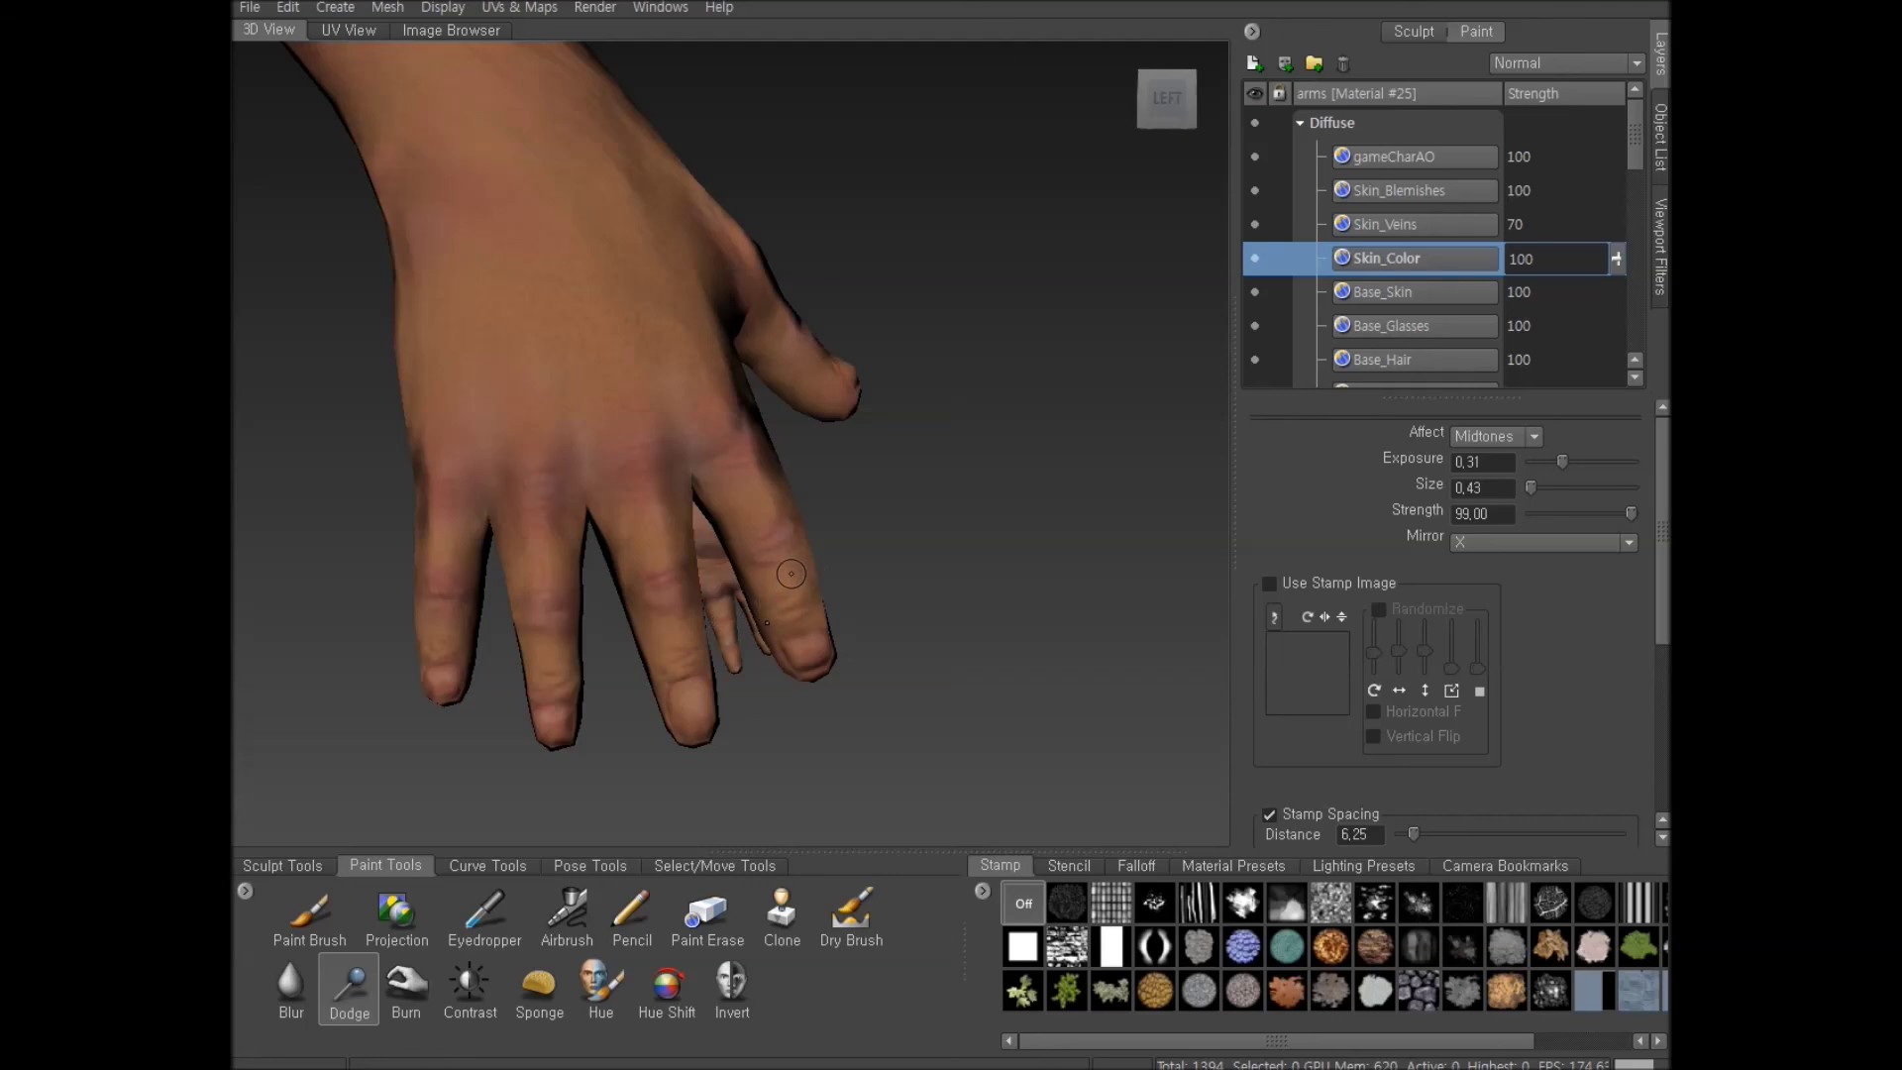
Lighten the knuckle area on the back of the hand with Dodge at size 0.43 and exposure 0.31
{"action": "right_click_drag", "start_coordinate": [815, 675], "coordinate": [833, 658], "text": "alt"}
{"action": "mouse_move", "coordinate": [832, 658]}
{"action": "left_mouse_down", "text": "alt"}
{"action": "mouse_move", "coordinate": [841, 631]}
{"action": "mouse_move", "coordinate": [687, 493]}
{"action": "left_mouse_up", "text": "alt"}
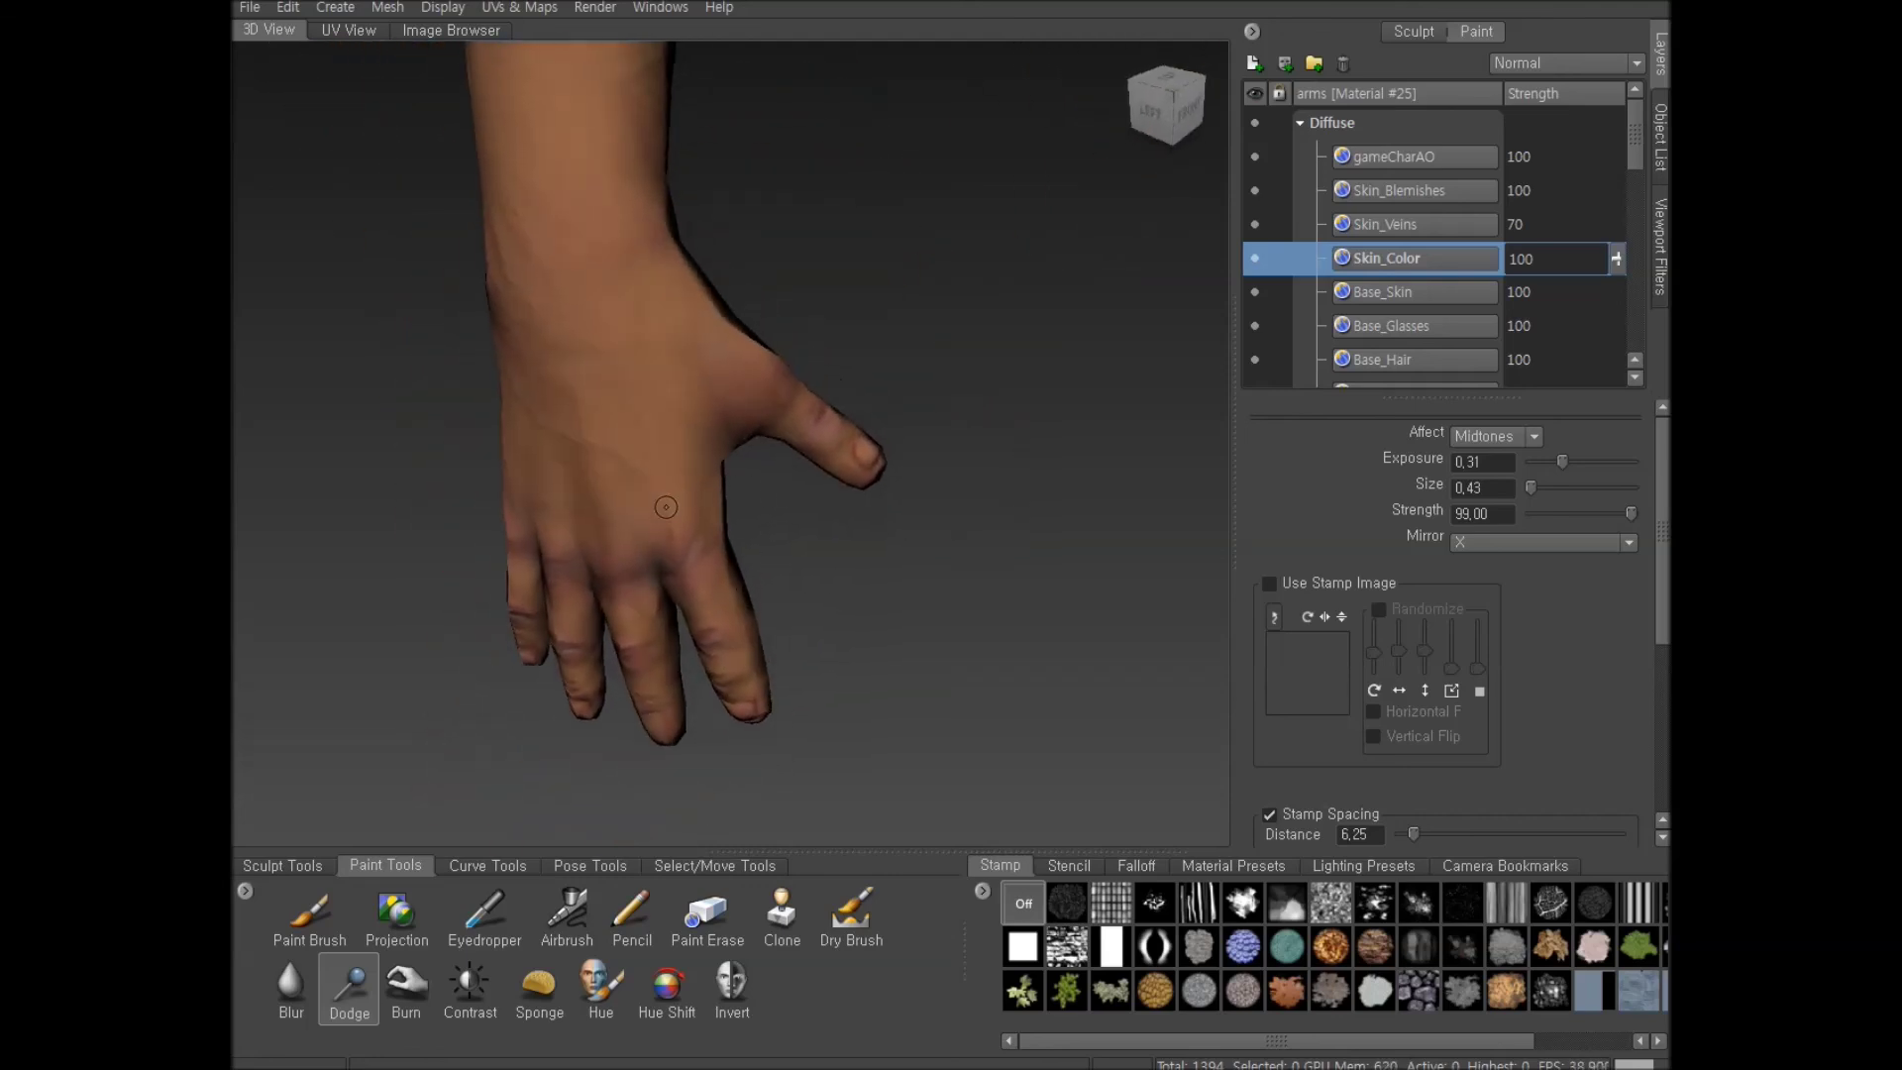
{"action": "left_click_drag", "start_coordinate": [671, 513], "coordinate": [627, 619], "text": "alt"}
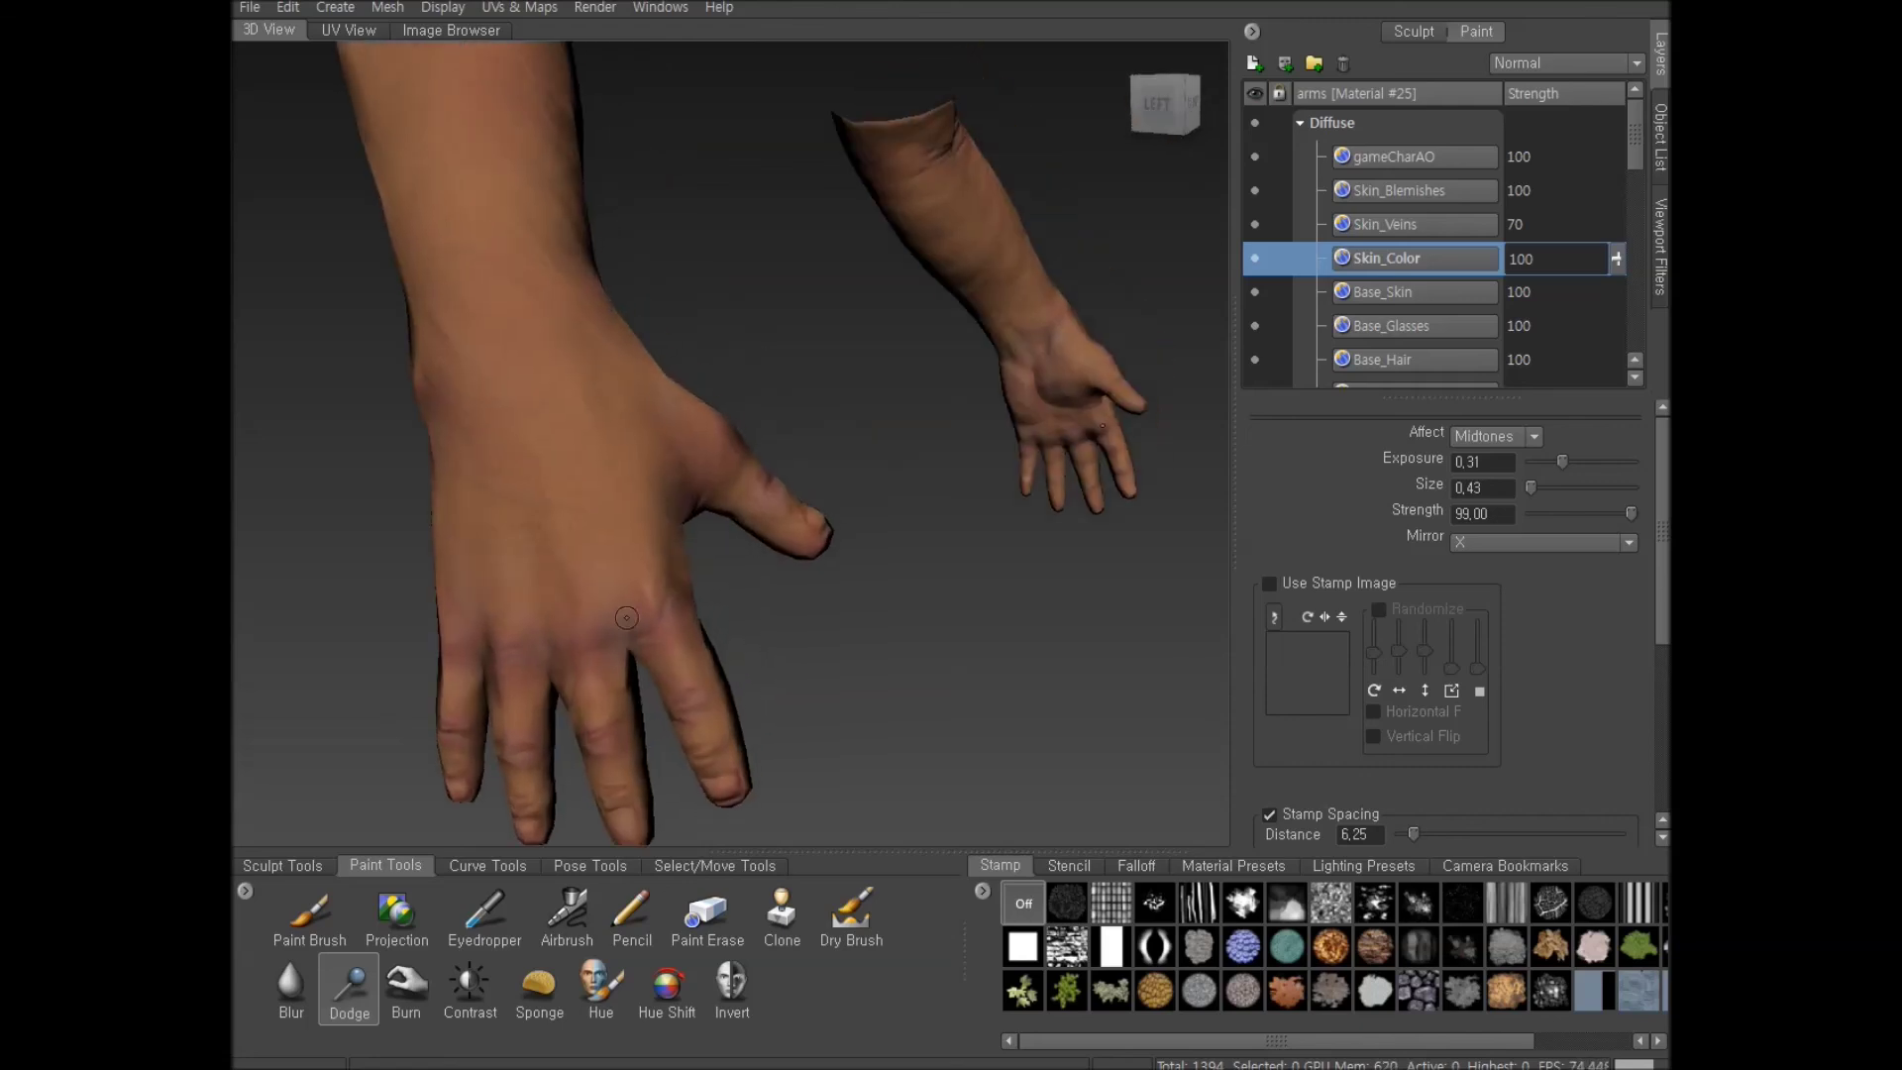
{"action": "left_click_drag", "start_coordinate": [510, 634], "coordinate": [500, 717], "text": "alt"}
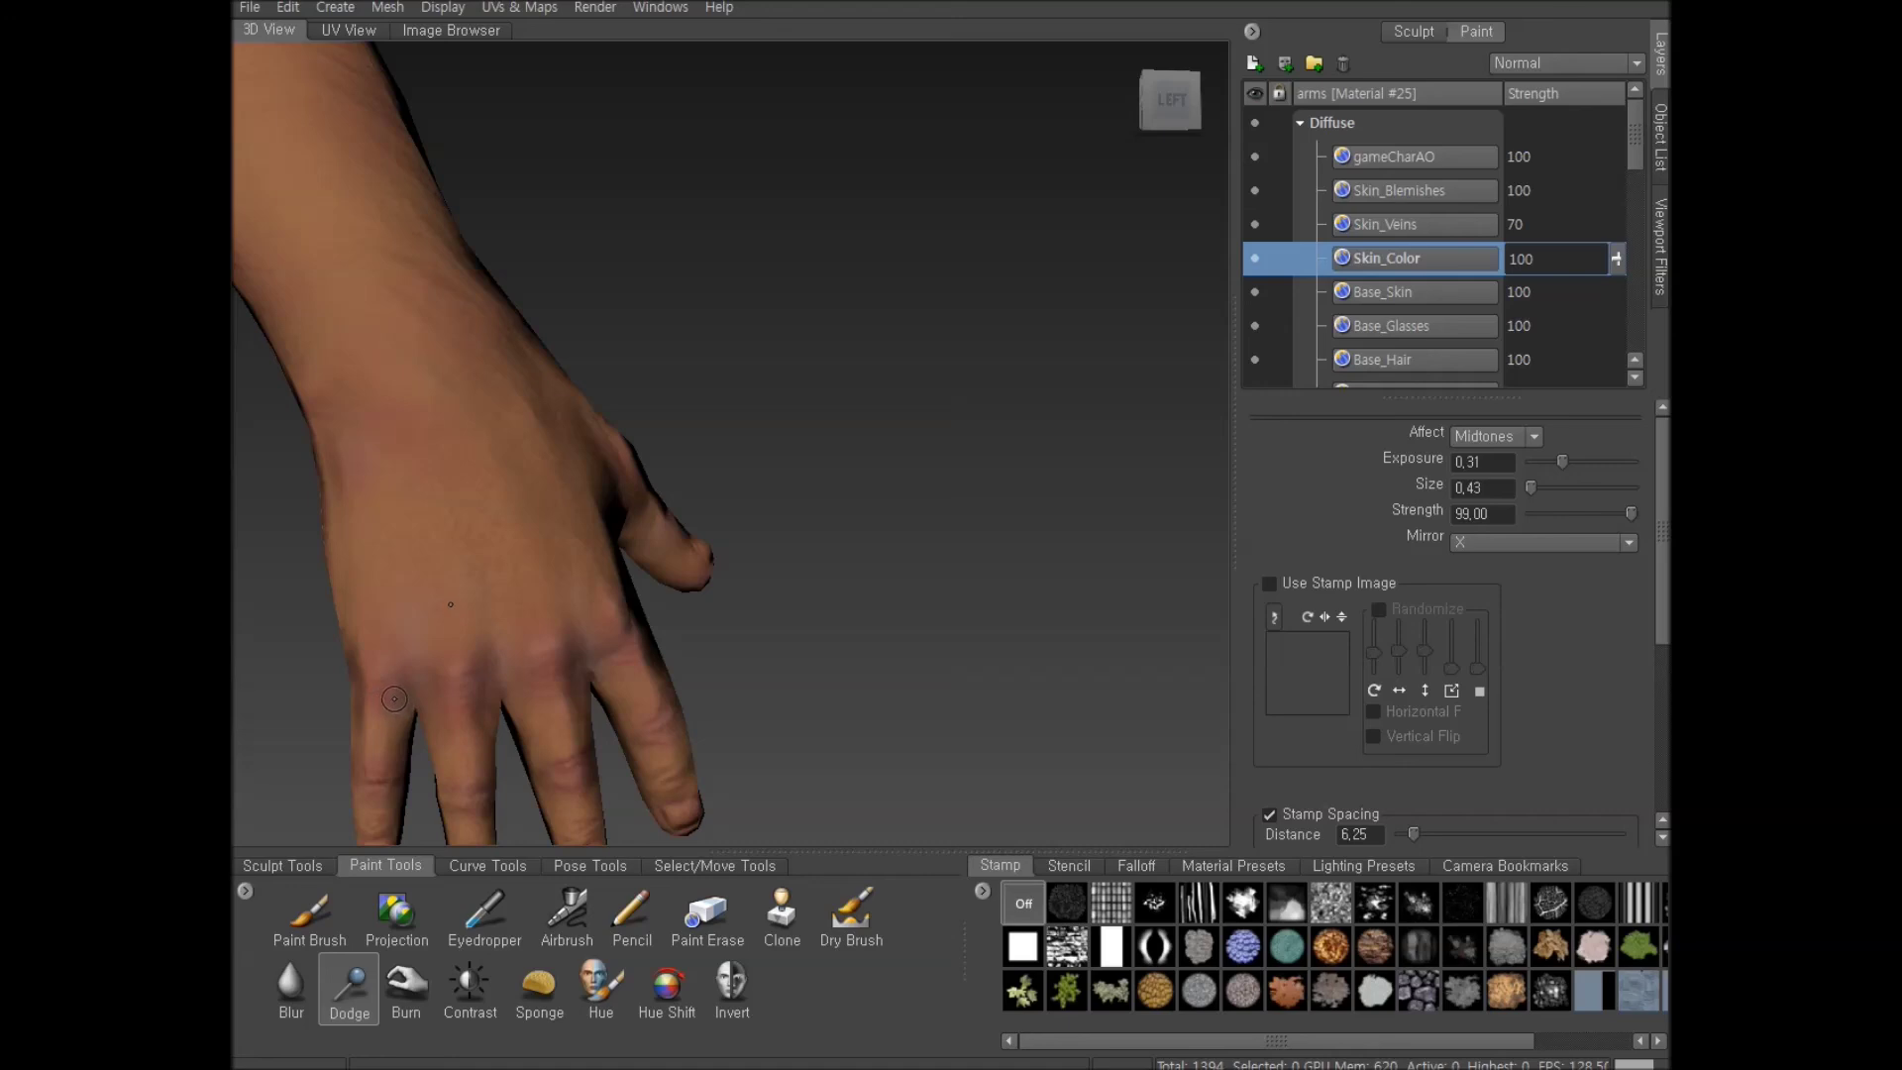
{"action": "left_click_drag", "start_coordinate": [444, 717], "coordinate": [649, 678], "text": "alt"}
{"action": "right_click_drag", "start_coordinate": [649, 678], "coordinate": [798, 641], "text": "alt"}
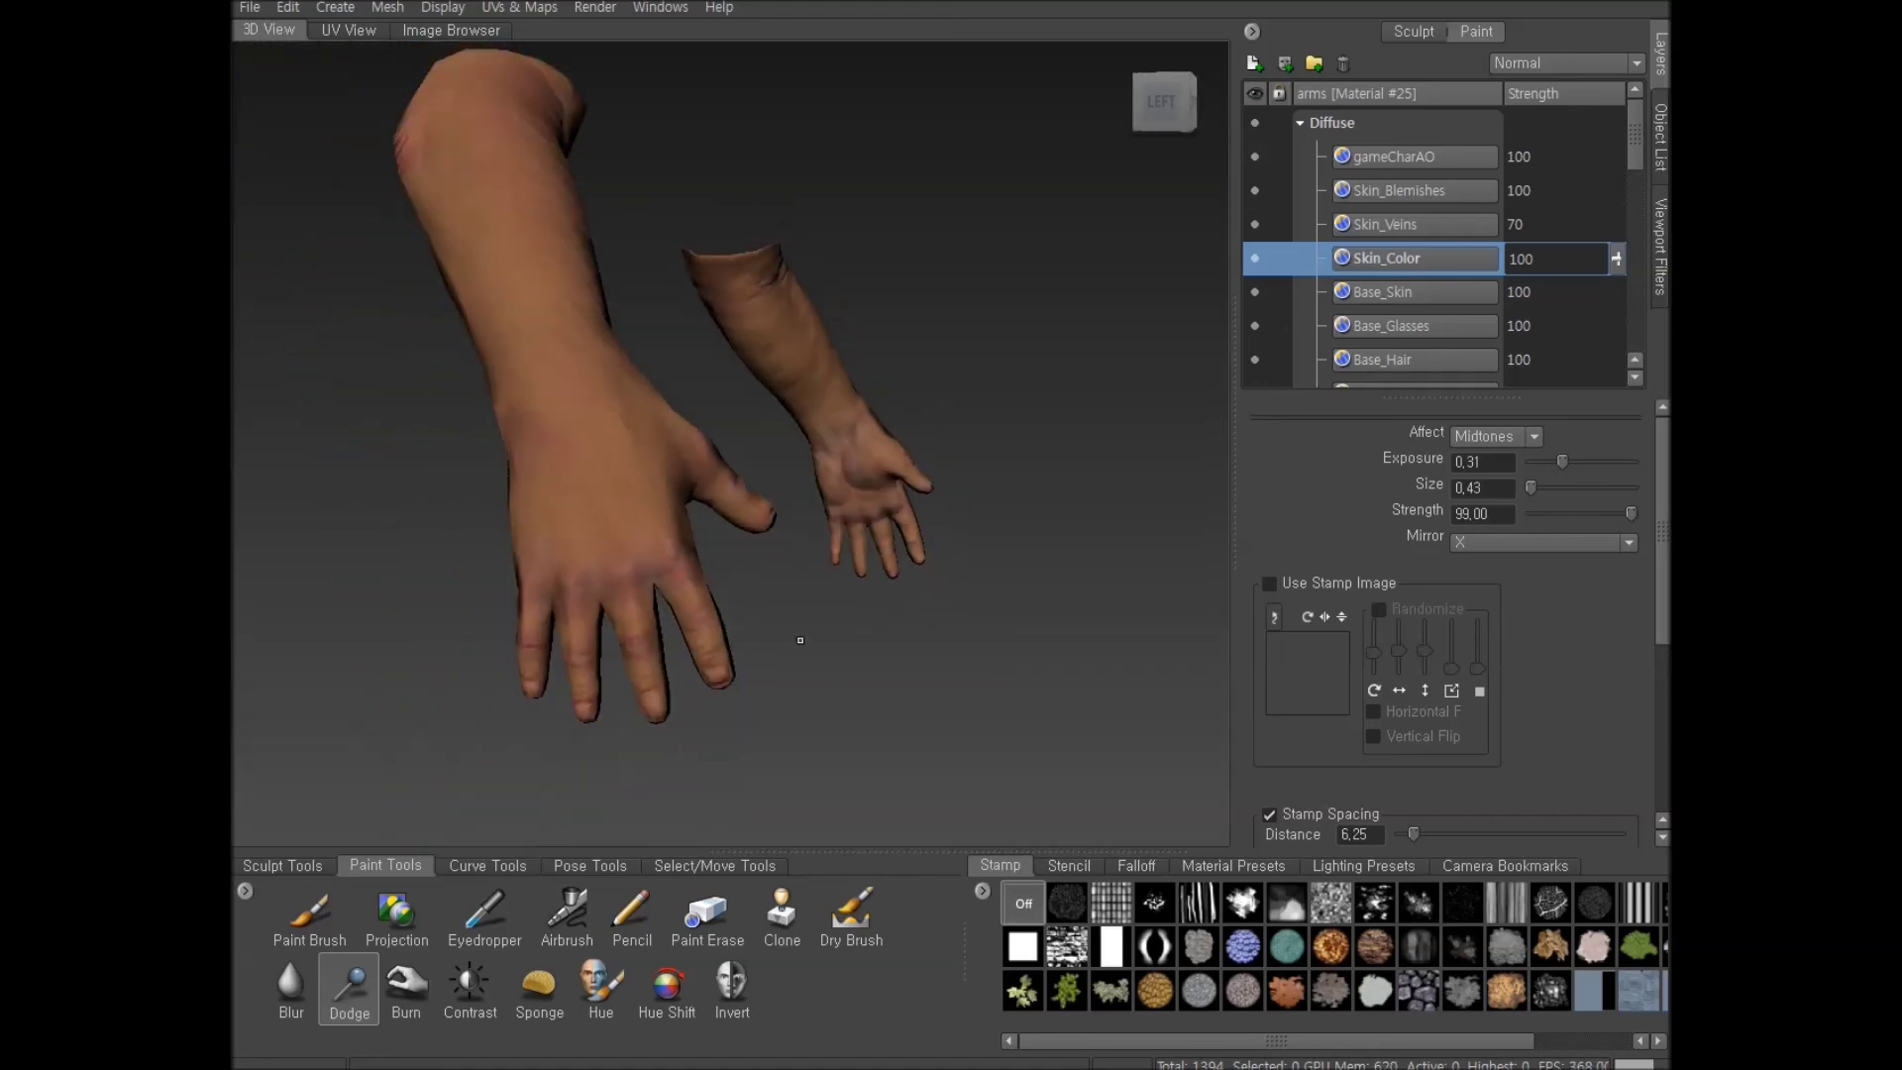
Lighten the back of the thumb around its joint with Dodge at size 0.43
{"action": "left_click_drag", "start_coordinate": [798, 641], "coordinate": [654, 649], "text": "alt"}
{"action": "left_click_drag", "start_coordinate": [920, 487], "coordinate": [936, 460], "text": "alt"}
{"action": "right_click_drag", "start_coordinate": [936, 460], "coordinate": [1033, 491], "text": "alt"}
{"action": "left_click_drag", "start_coordinate": [998, 476], "coordinate": [1021, 464], "text": "alt"}
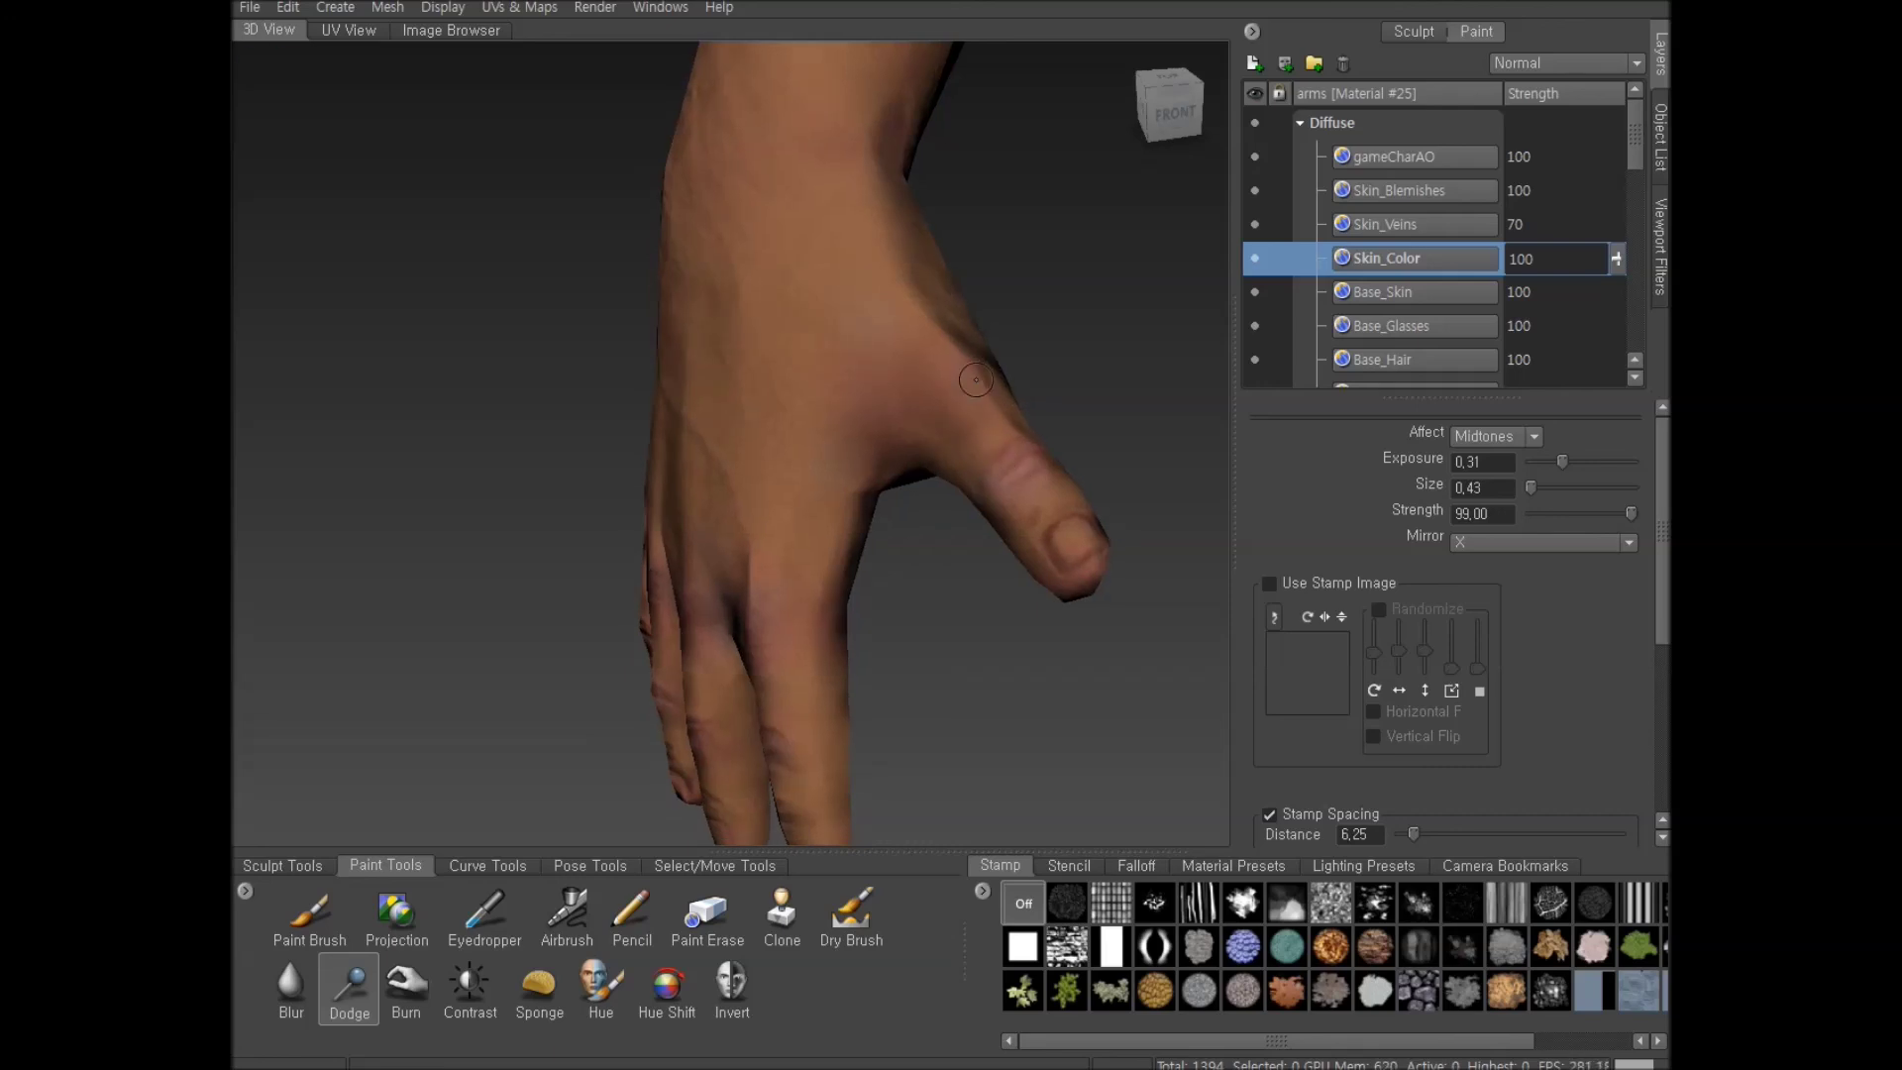
{"action": "left_click_drag", "start_coordinate": [973, 388], "coordinate": [1041, 402], "text": "alt"}
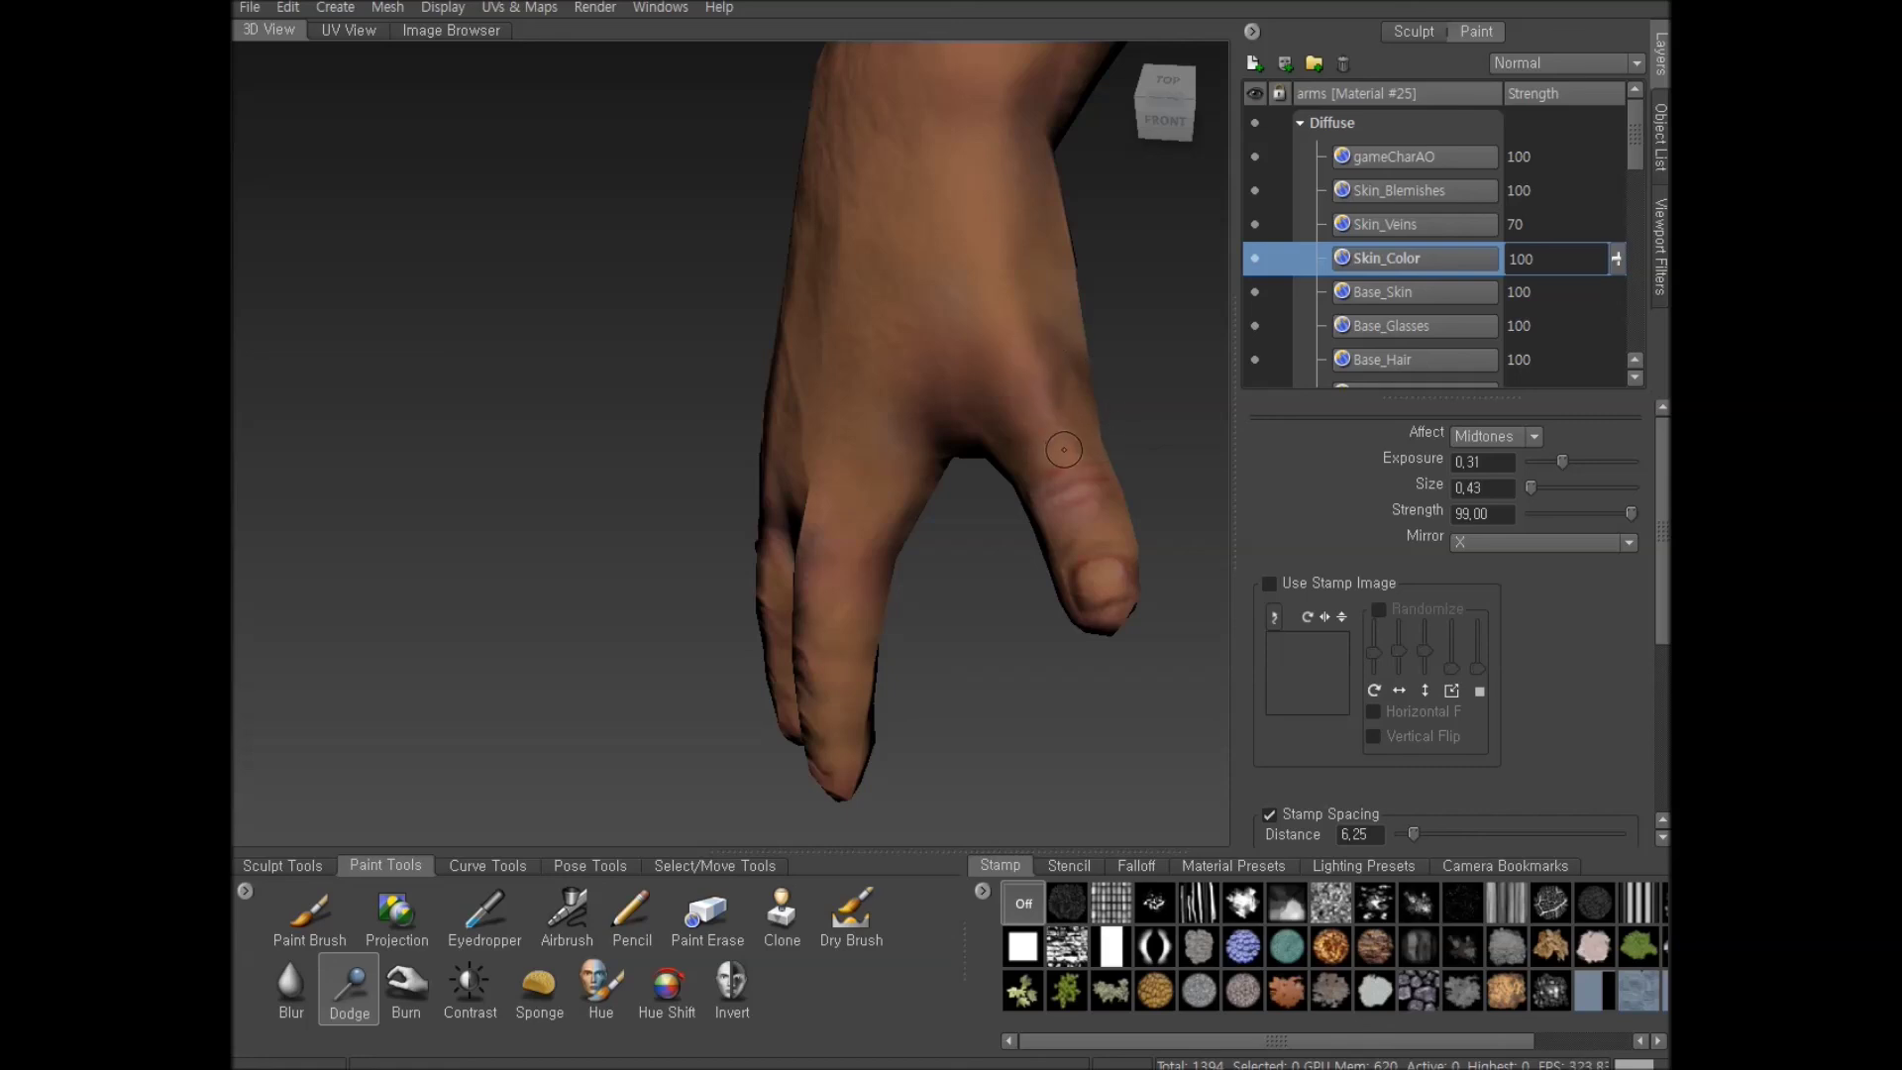
Enlarge the Dodge brush to 1.02 and lighten the outer side of the wrist around the wrist bone
{"action": "right_click_drag", "start_coordinate": [1060, 451], "coordinate": [1030, 538], "text": "alt"}
{"action": "left_click_drag", "start_coordinate": [1030, 538], "coordinate": [770, 688], "text": "alt"}
{"action": "right_click_drag", "start_coordinate": [769, 688], "coordinate": [758, 752], "text": "alt"}
{"action": "middle_click_drag", "start_coordinate": [757, 752], "coordinate": [872, 683], "text": "alt"}
{"action": "left_click_drag", "start_coordinate": [552, 332], "coordinate": [788, 411], "text": "alt"}
{"action": "left_click_drag", "start_coordinate": [485, 387], "coordinate": [500, 398]}
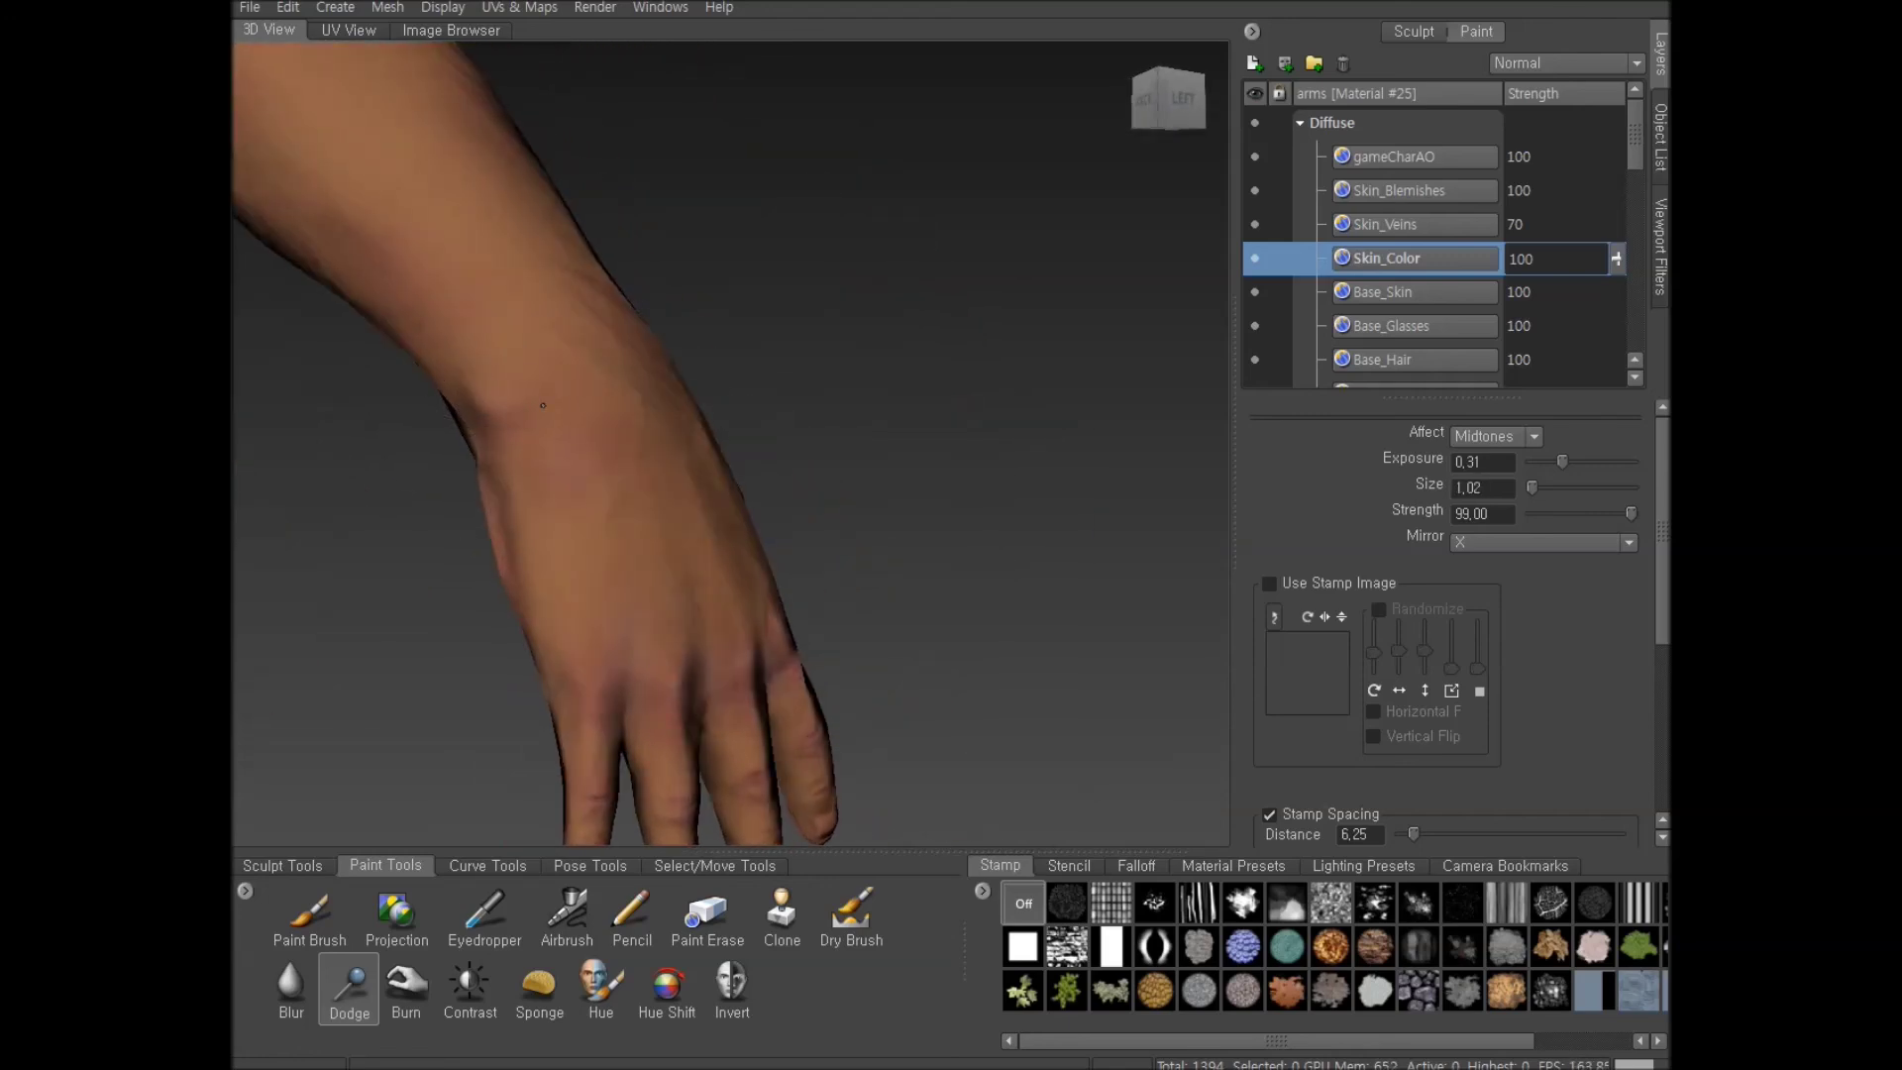
Enlarge the Dodge brush to 1.64 and lighten the outer forearm and the elbow area at exposure 0.31
{"action": "right_click_drag", "start_coordinate": [659, 401], "coordinate": [654, 417], "text": "alt"}
{"action": "mouse_move", "coordinate": [743, 521]}
{"action": "left_mouse_down", "text": "alt"}
{"action": "mouse_move", "coordinate": [792, 476]}
{"action": "mouse_move", "coordinate": [722, 442]}
{"action": "mouse_move", "coordinate": [760, 466]}
{"action": "mouse_move", "coordinate": [801, 447]}
{"action": "left_mouse_up", "text": "alt"}
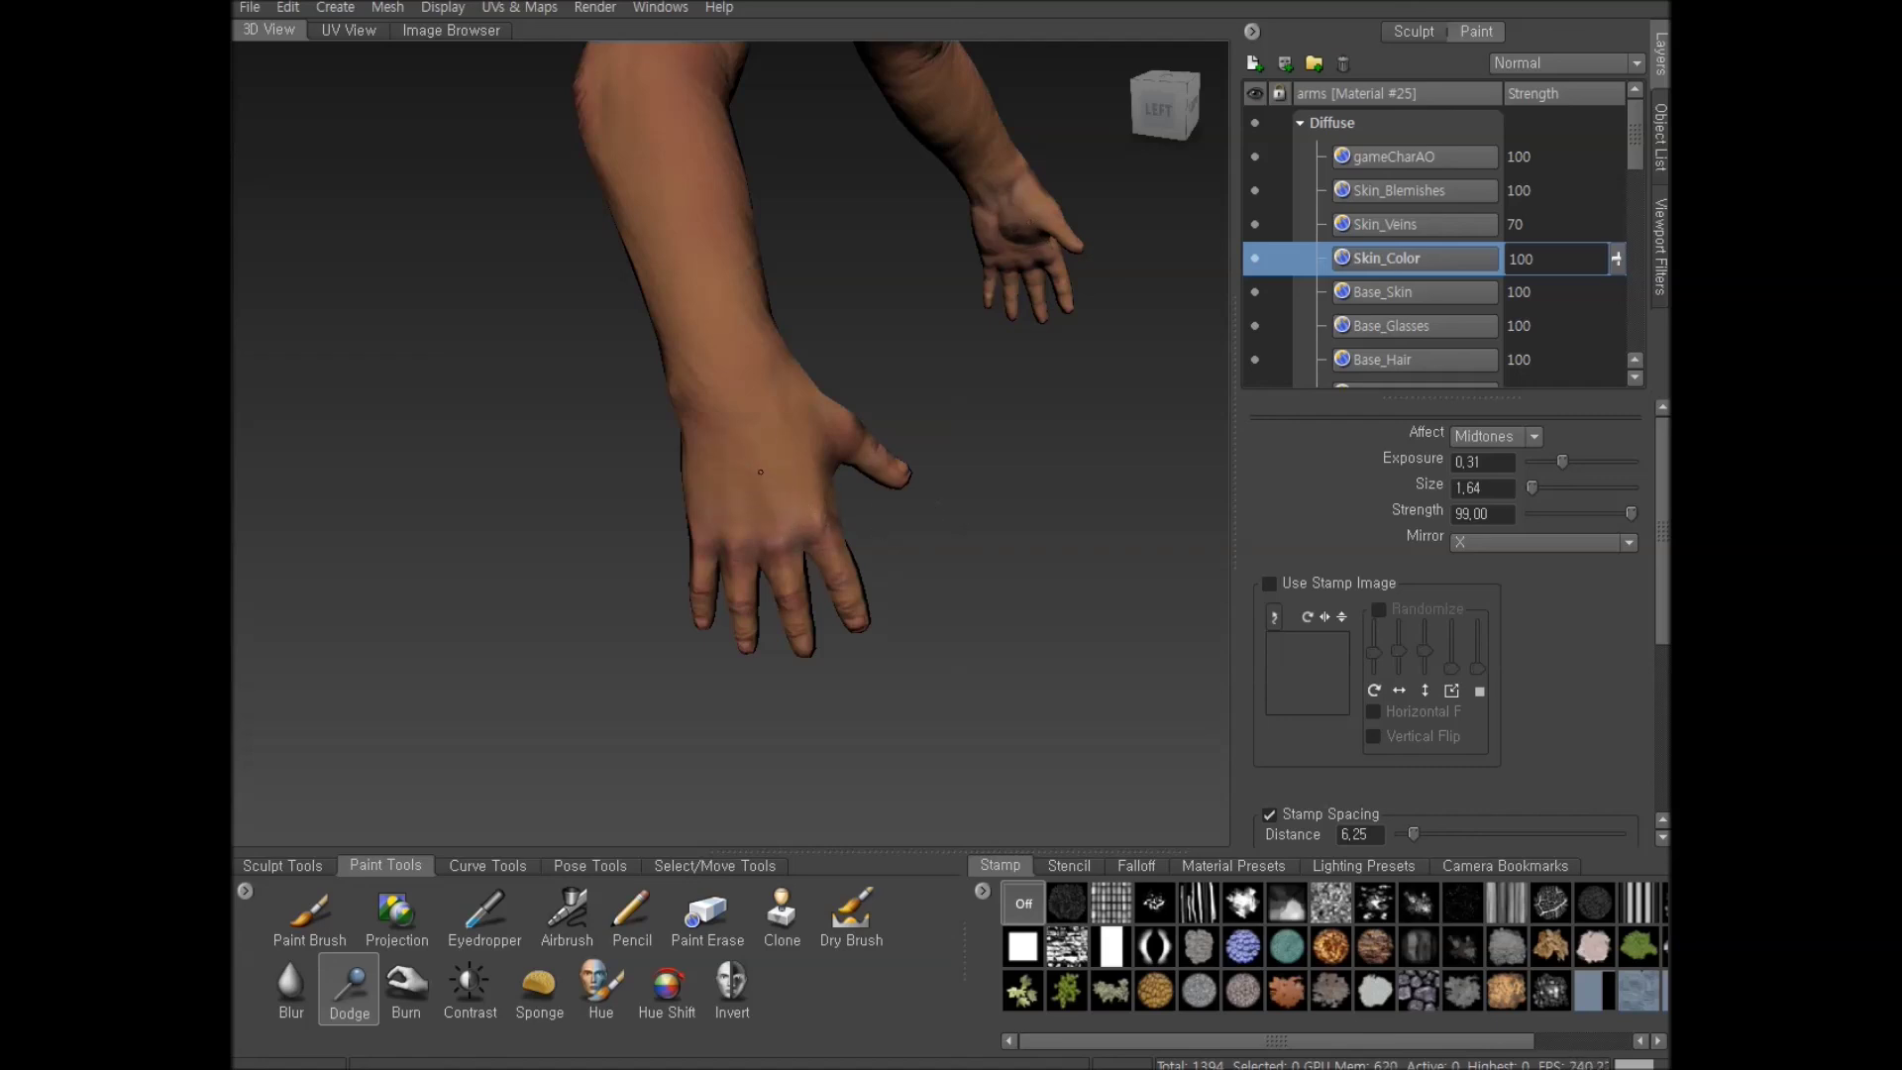
{"action": "left_click_drag", "start_coordinate": [1011, 481], "coordinate": [876, 475], "text": "alt"}
{"action": "middle_click_drag", "start_coordinate": [814, 337], "coordinate": [817, 447], "text": "alt"}
{"action": "left_click_drag", "start_coordinate": [808, 445], "coordinate": [835, 443], "text": "alt"}
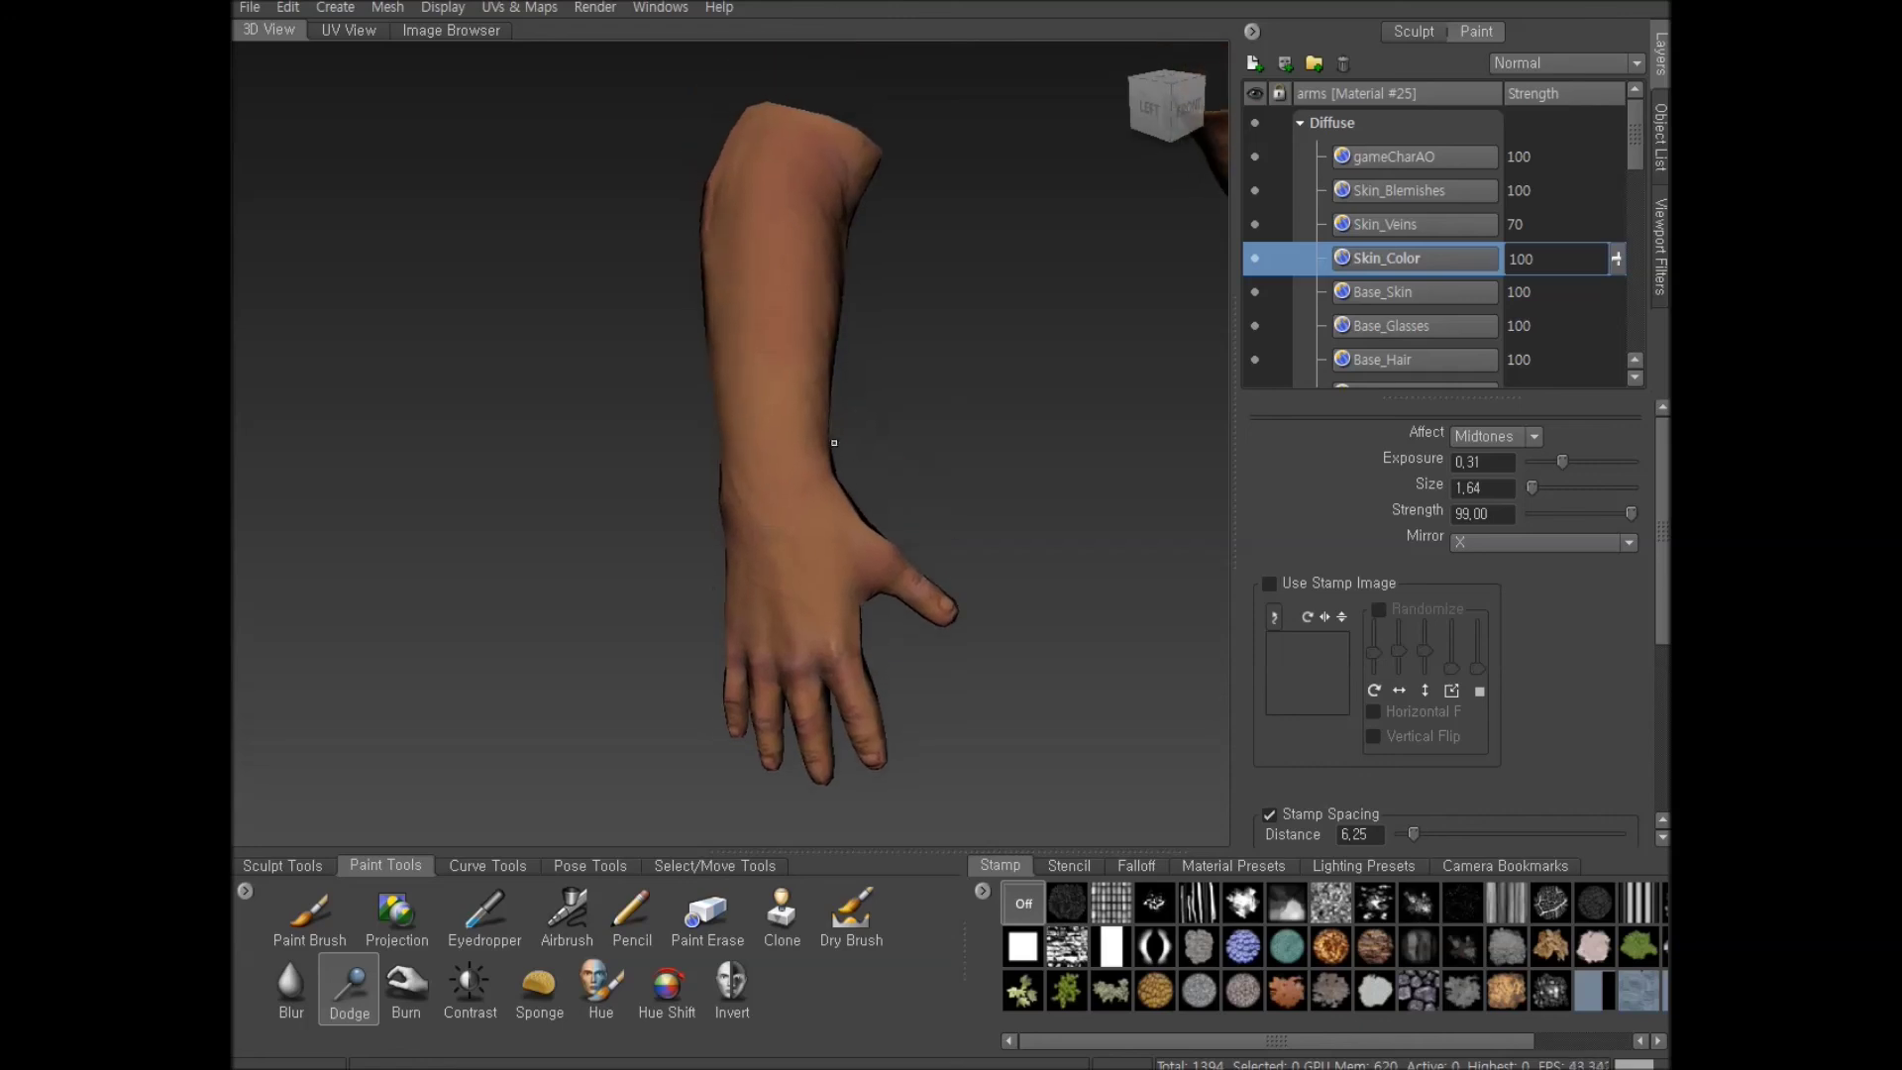
{"action": "left_click_drag", "start_coordinate": [760, 378], "coordinate": [836, 353], "text": "alt"}
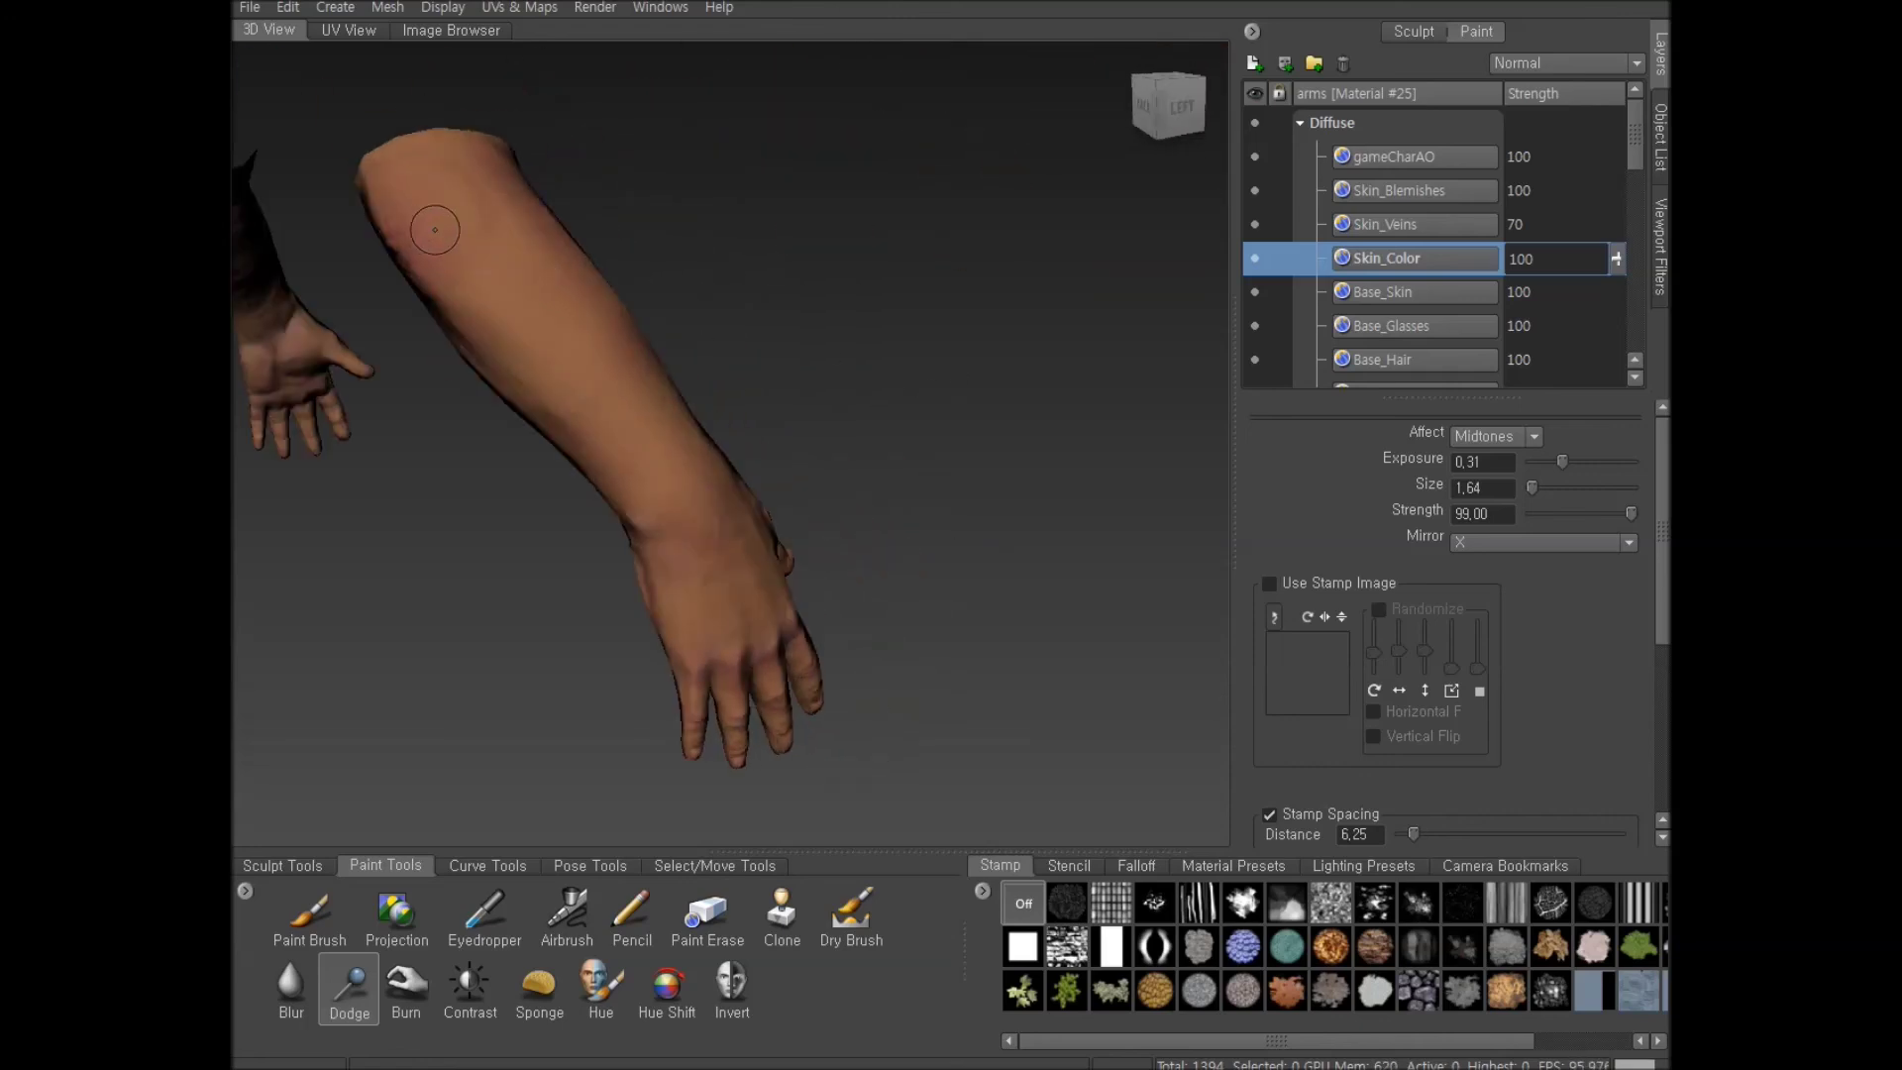
{"action": "left_click_drag", "start_coordinate": [469, 298], "coordinate": [403, 304], "text": "alt"}
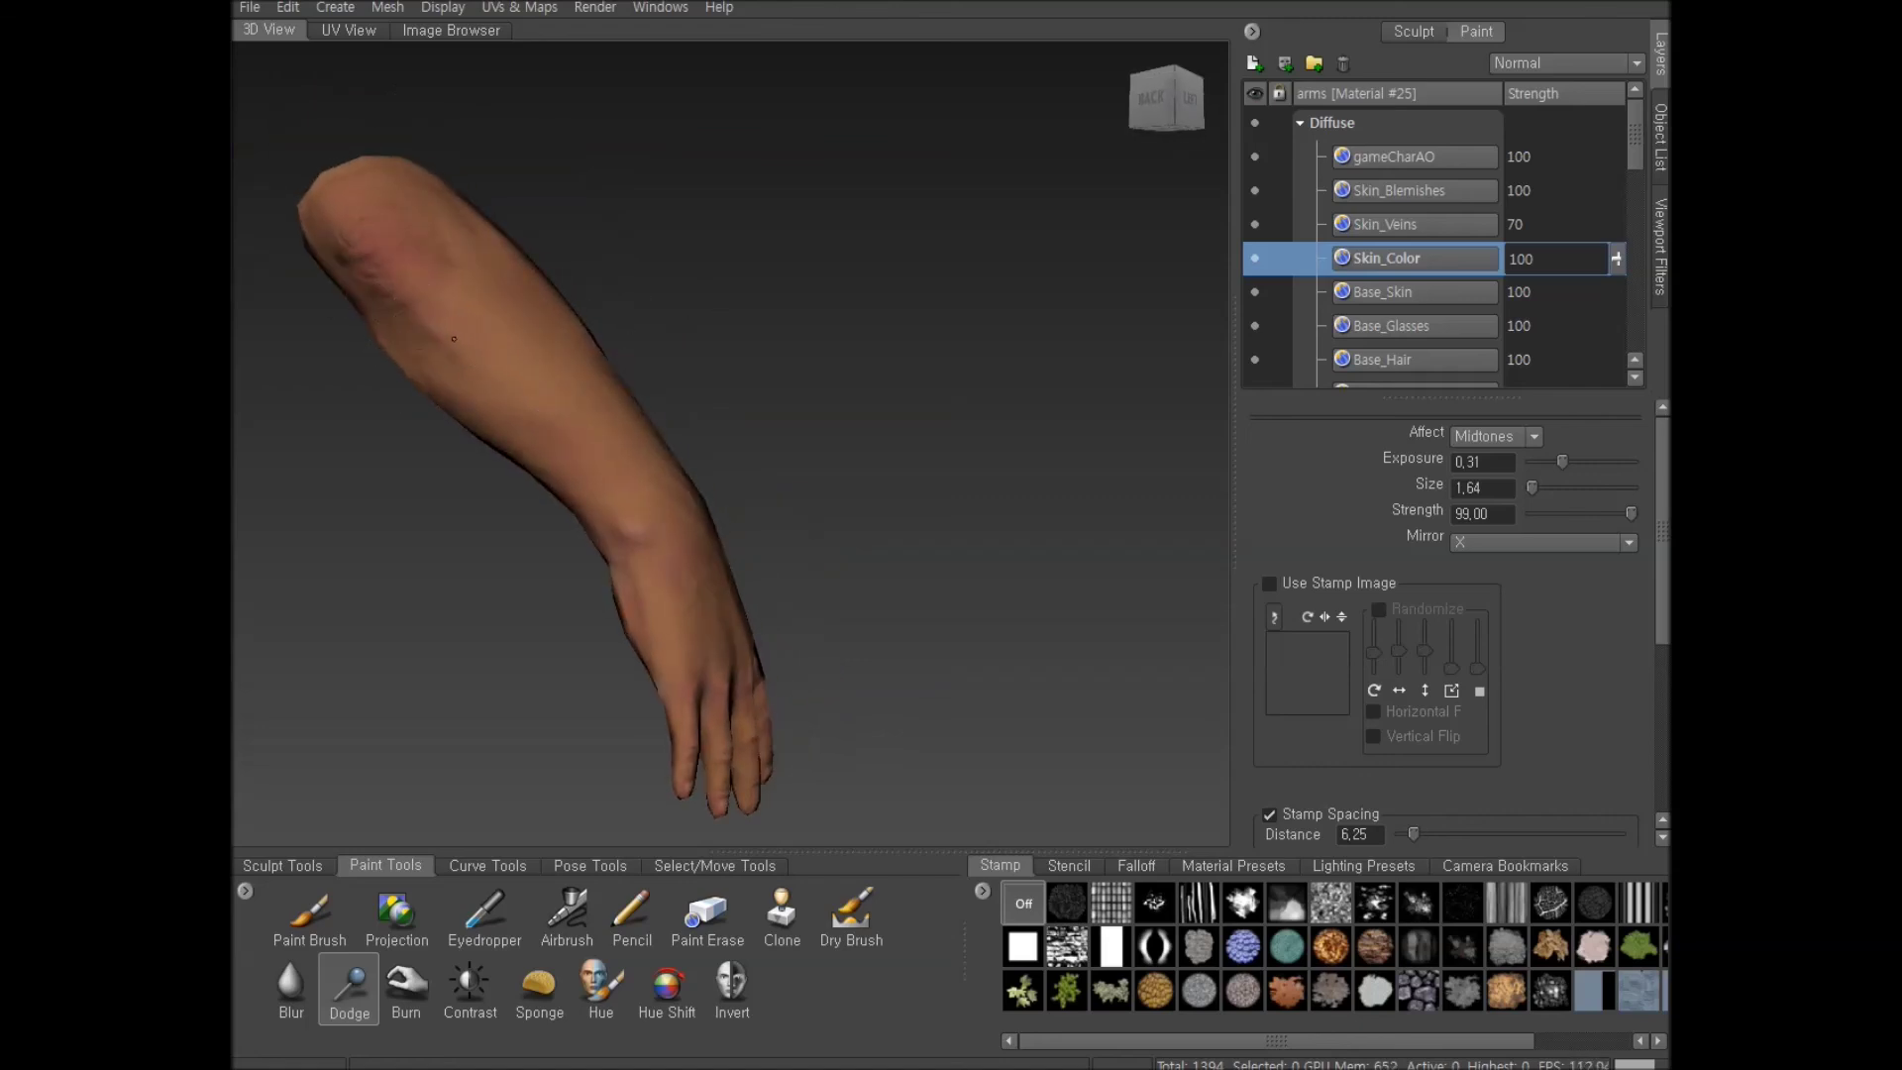
{"action": "left_click_drag", "start_coordinate": [778, 470], "coordinate": [722, 480], "text": "alt"}
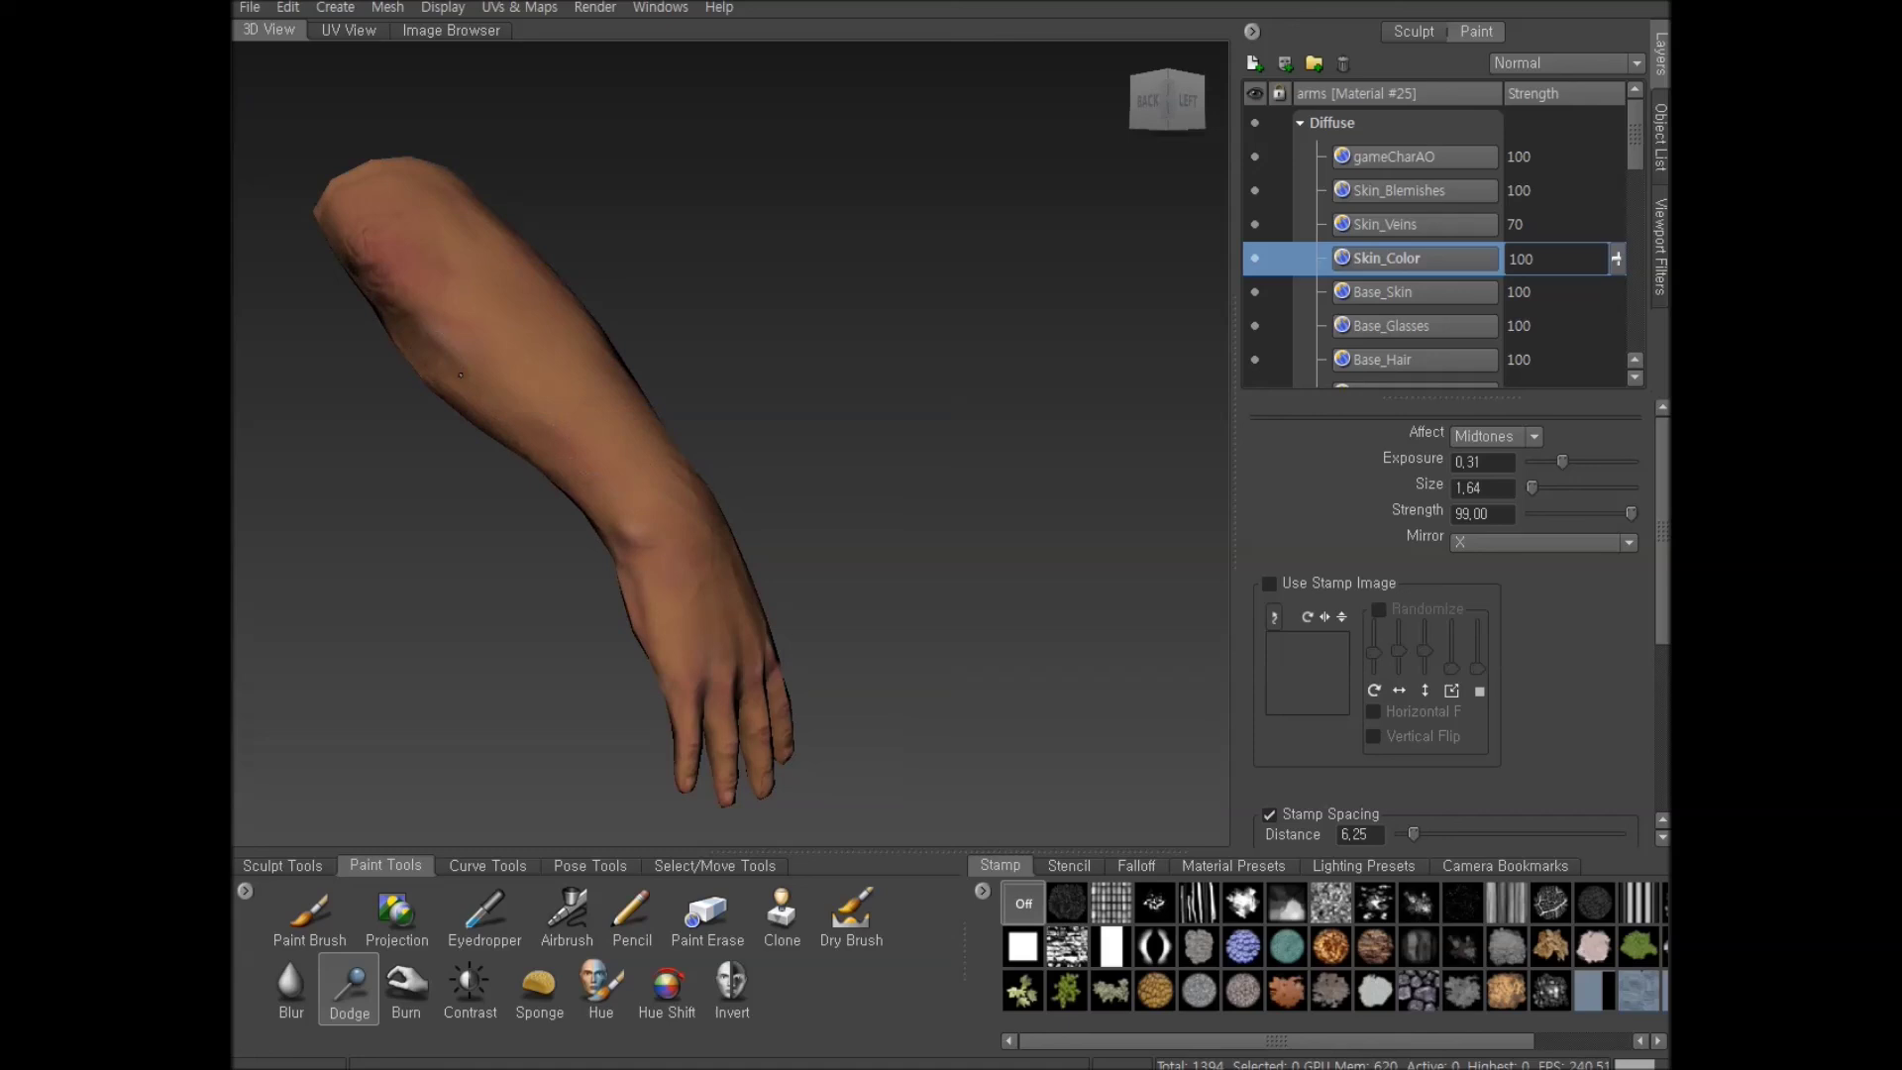
{"action": "left_click_drag", "start_coordinate": [264, 72], "coordinate": [297, 184], "text": "alt"}
{"action": "middle_click_drag", "start_coordinate": [297, 184], "coordinate": [401, 226], "text": "alt"}
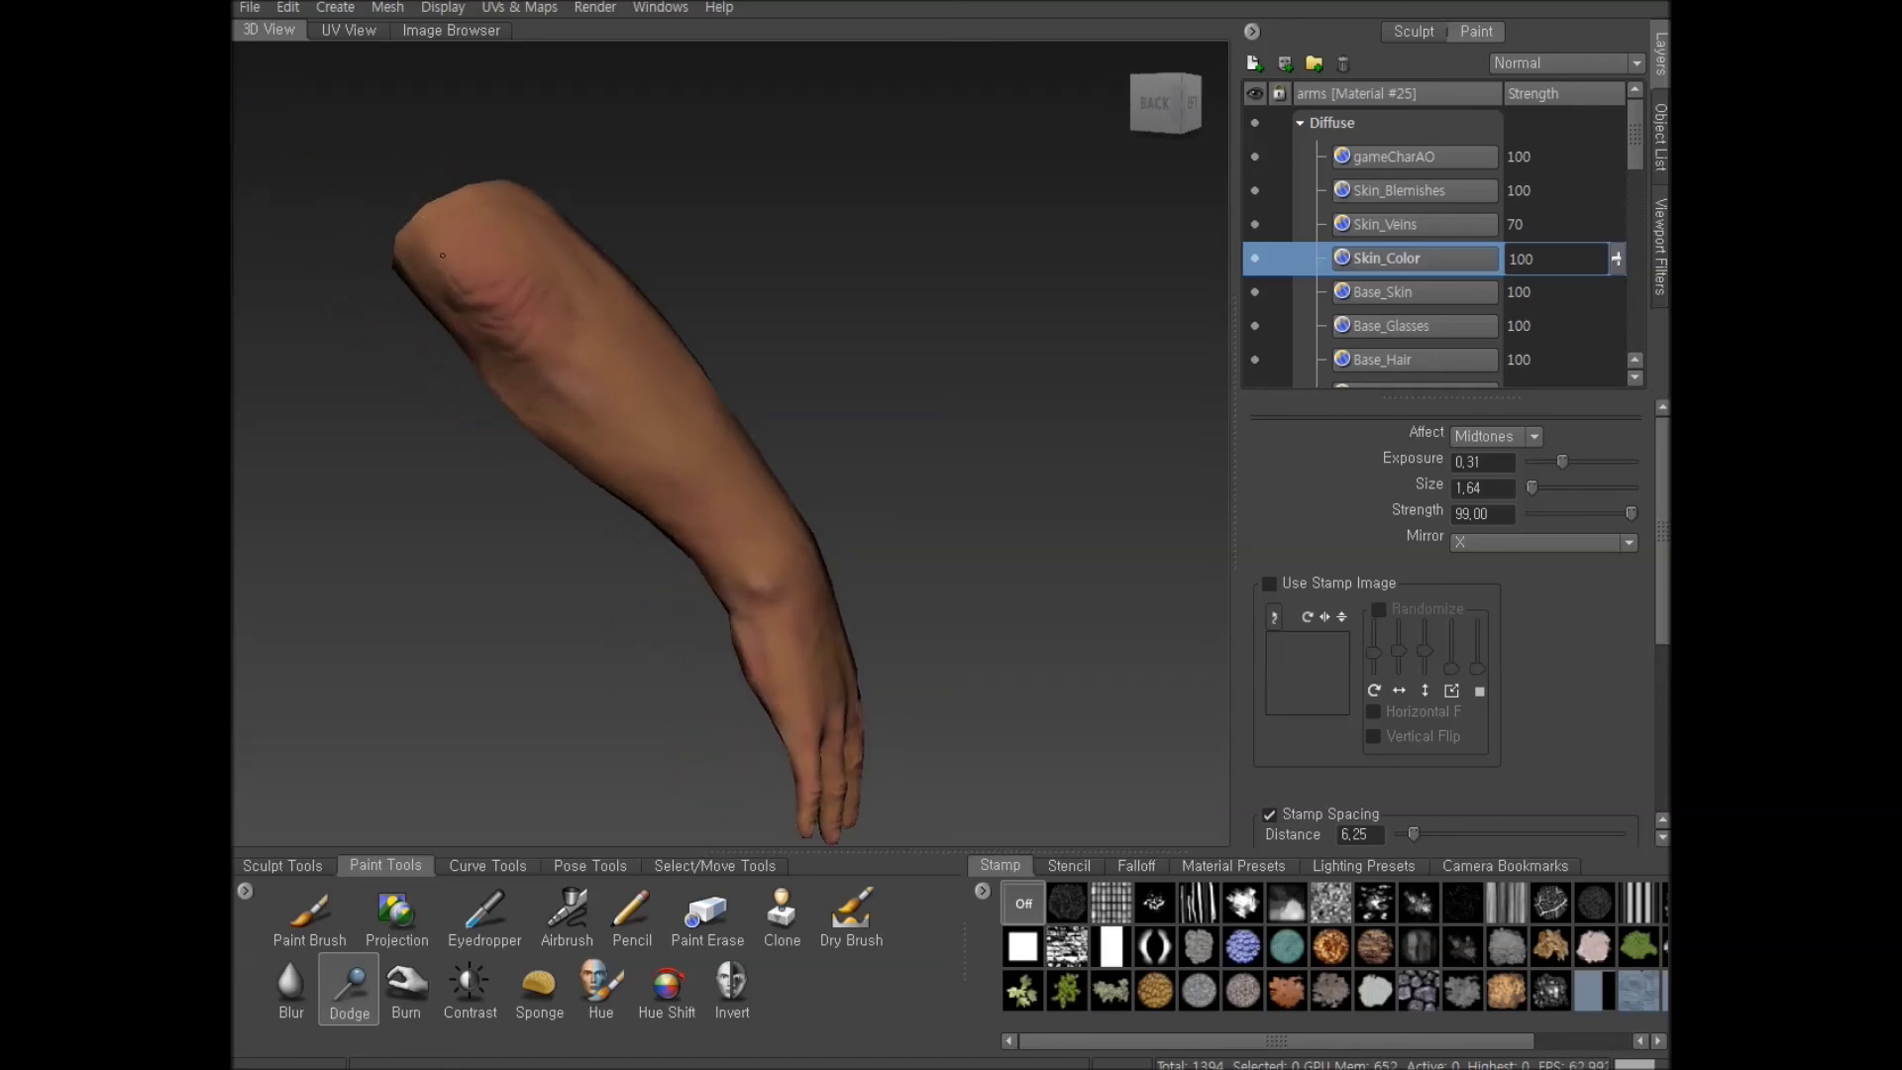
Examine the skin color variation across the forearms, backs of the hands and palms from several angles
{"action": "mouse_move", "coordinate": [747, 416]}
{"action": "left_mouse_down", "text": "alt"}
{"action": "mouse_move", "coordinate": [768, 395]}
{"action": "mouse_move", "coordinate": [747, 578]}
{"action": "mouse_move", "coordinate": [754, 515]}
{"action": "left_mouse_up", "text": "alt"}
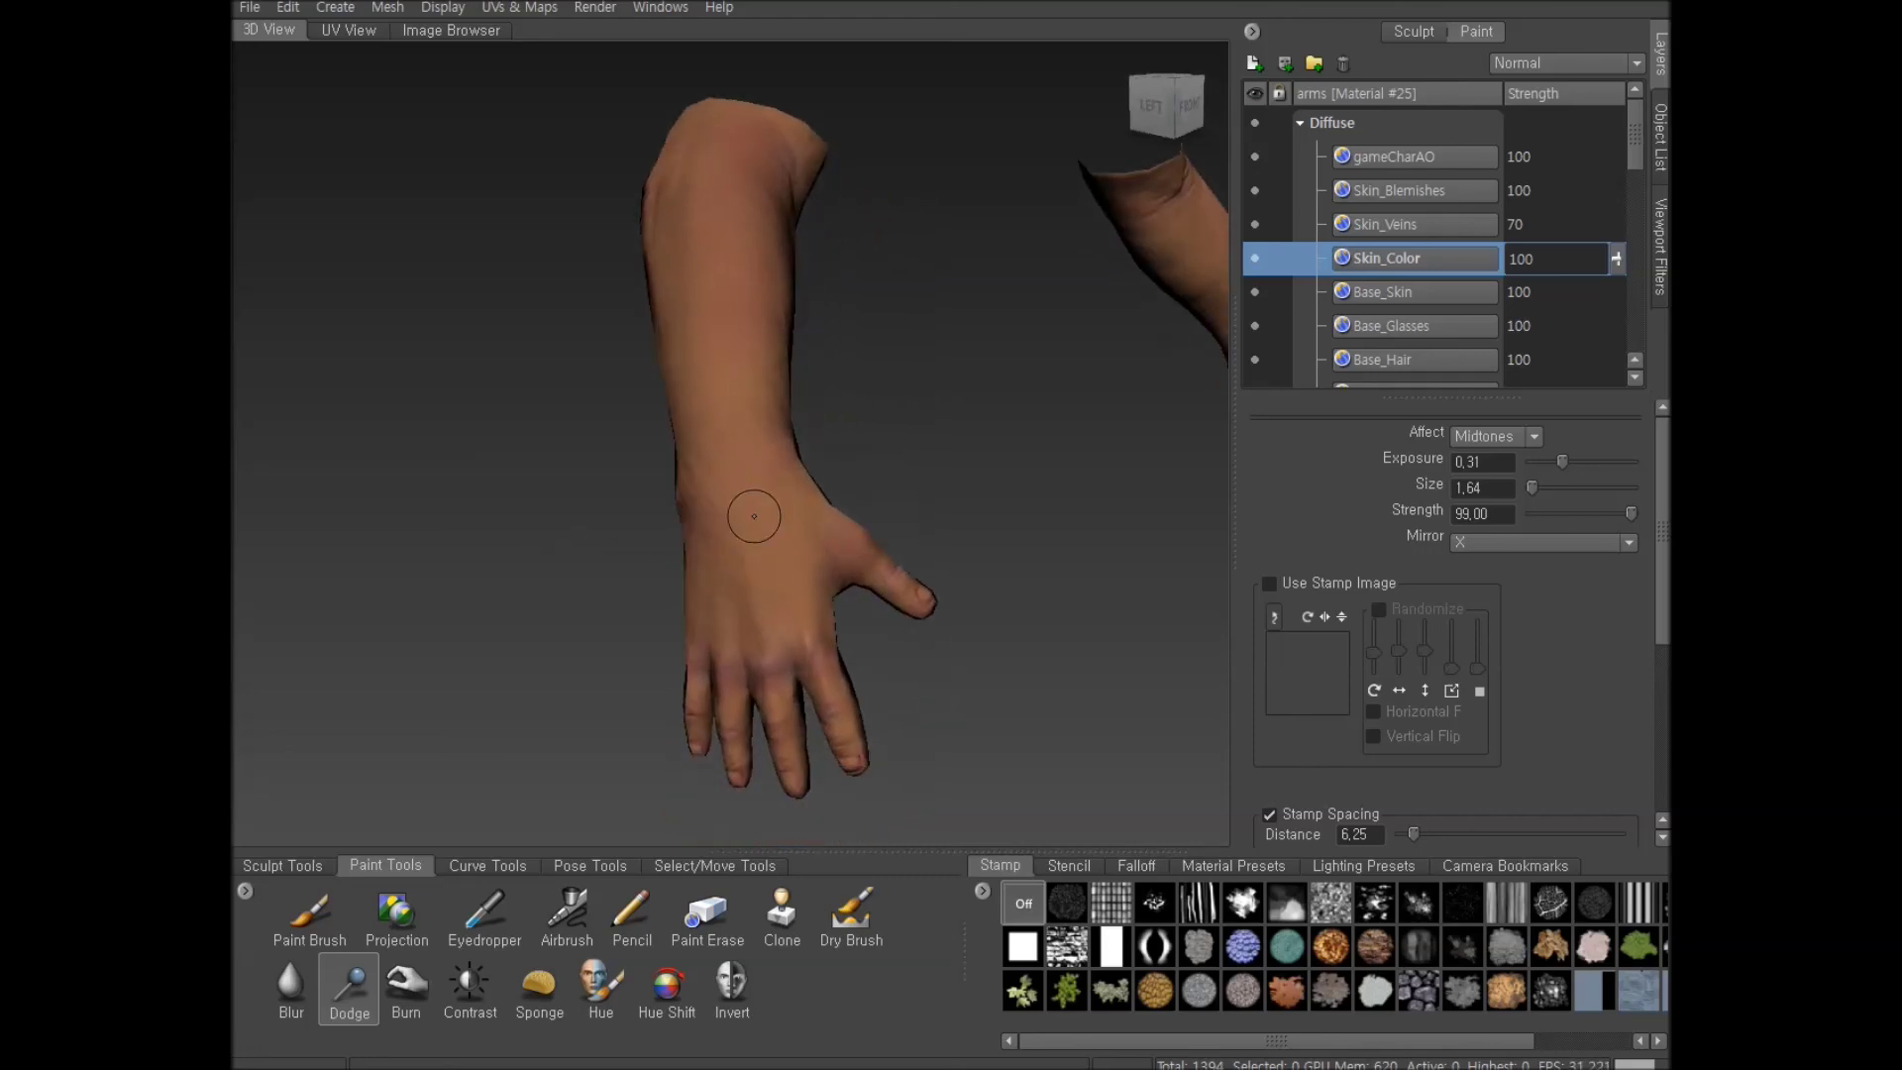
{"action": "left_click_drag", "start_coordinate": [657, 658], "coordinate": [854, 691], "text": "alt"}
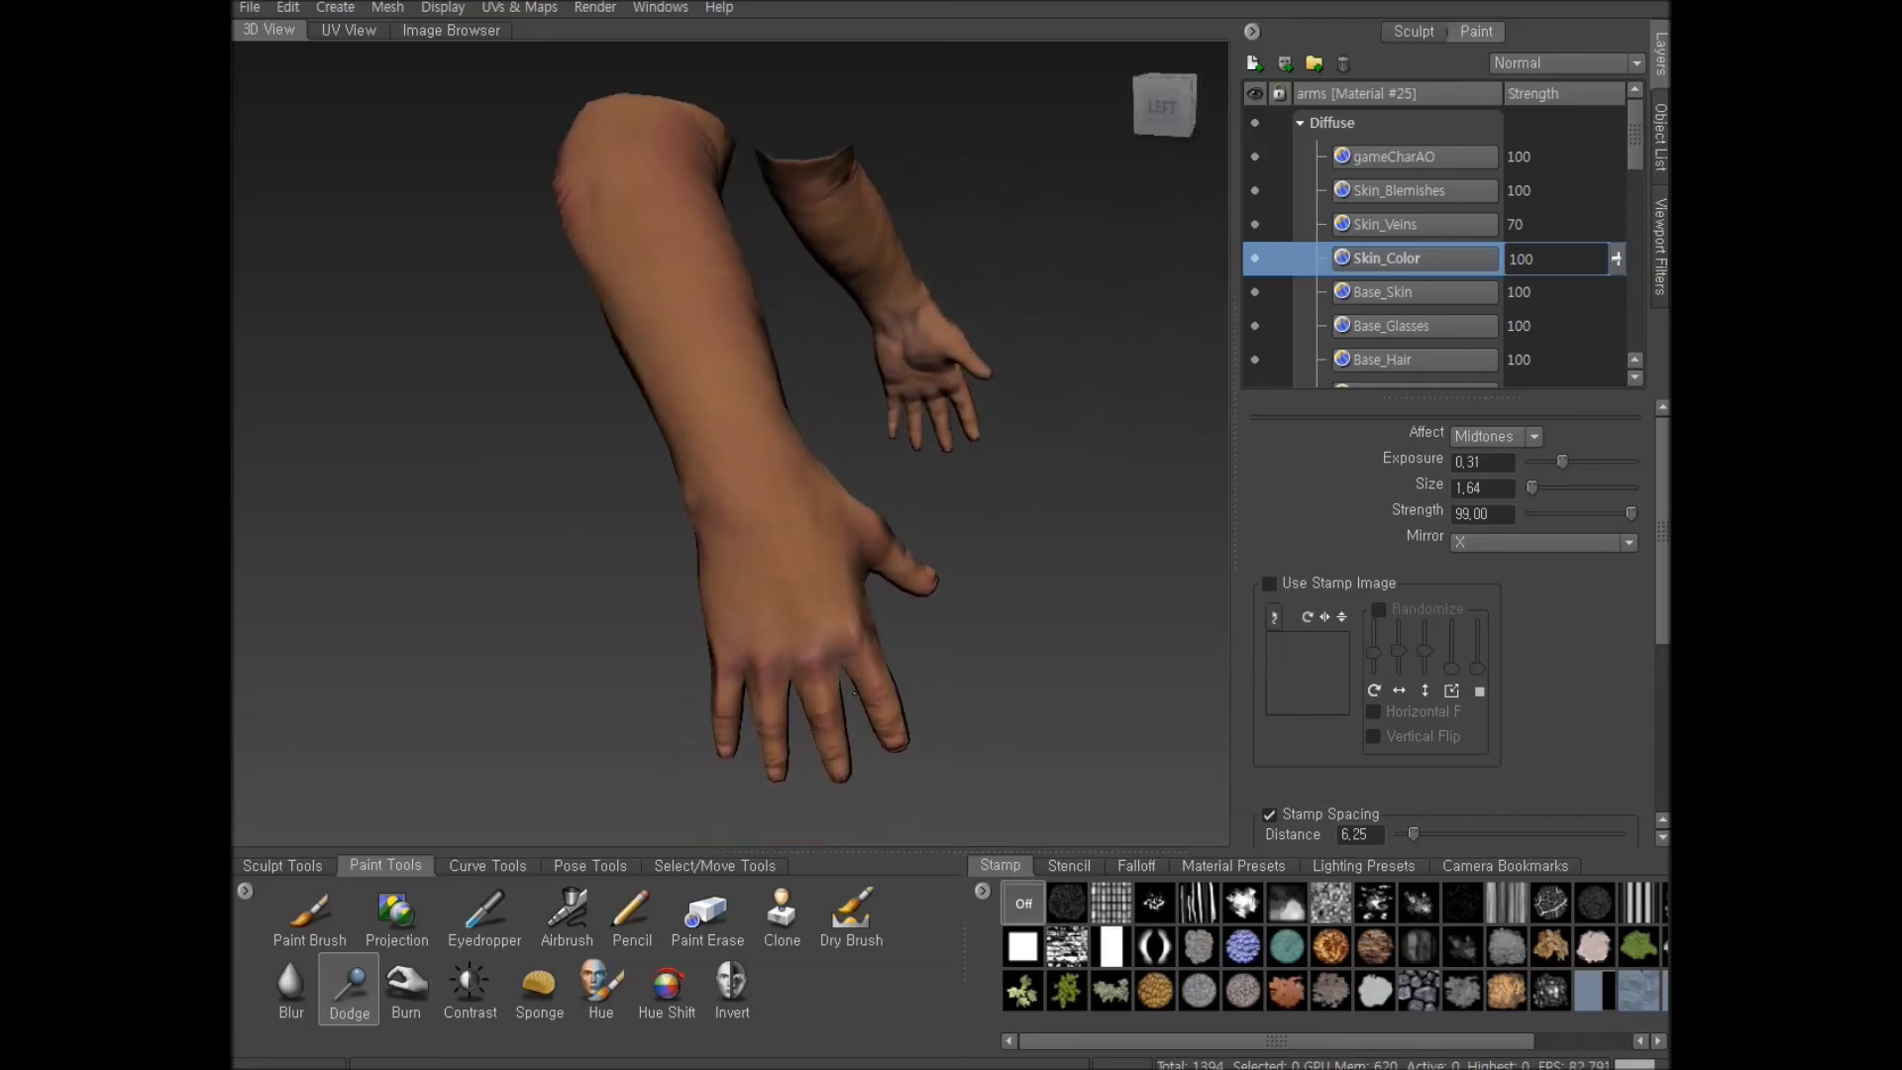
{"action": "left_click_drag", "start_coordinate": [958, 727], "coordinate": [611, 646], "text": "alt"}
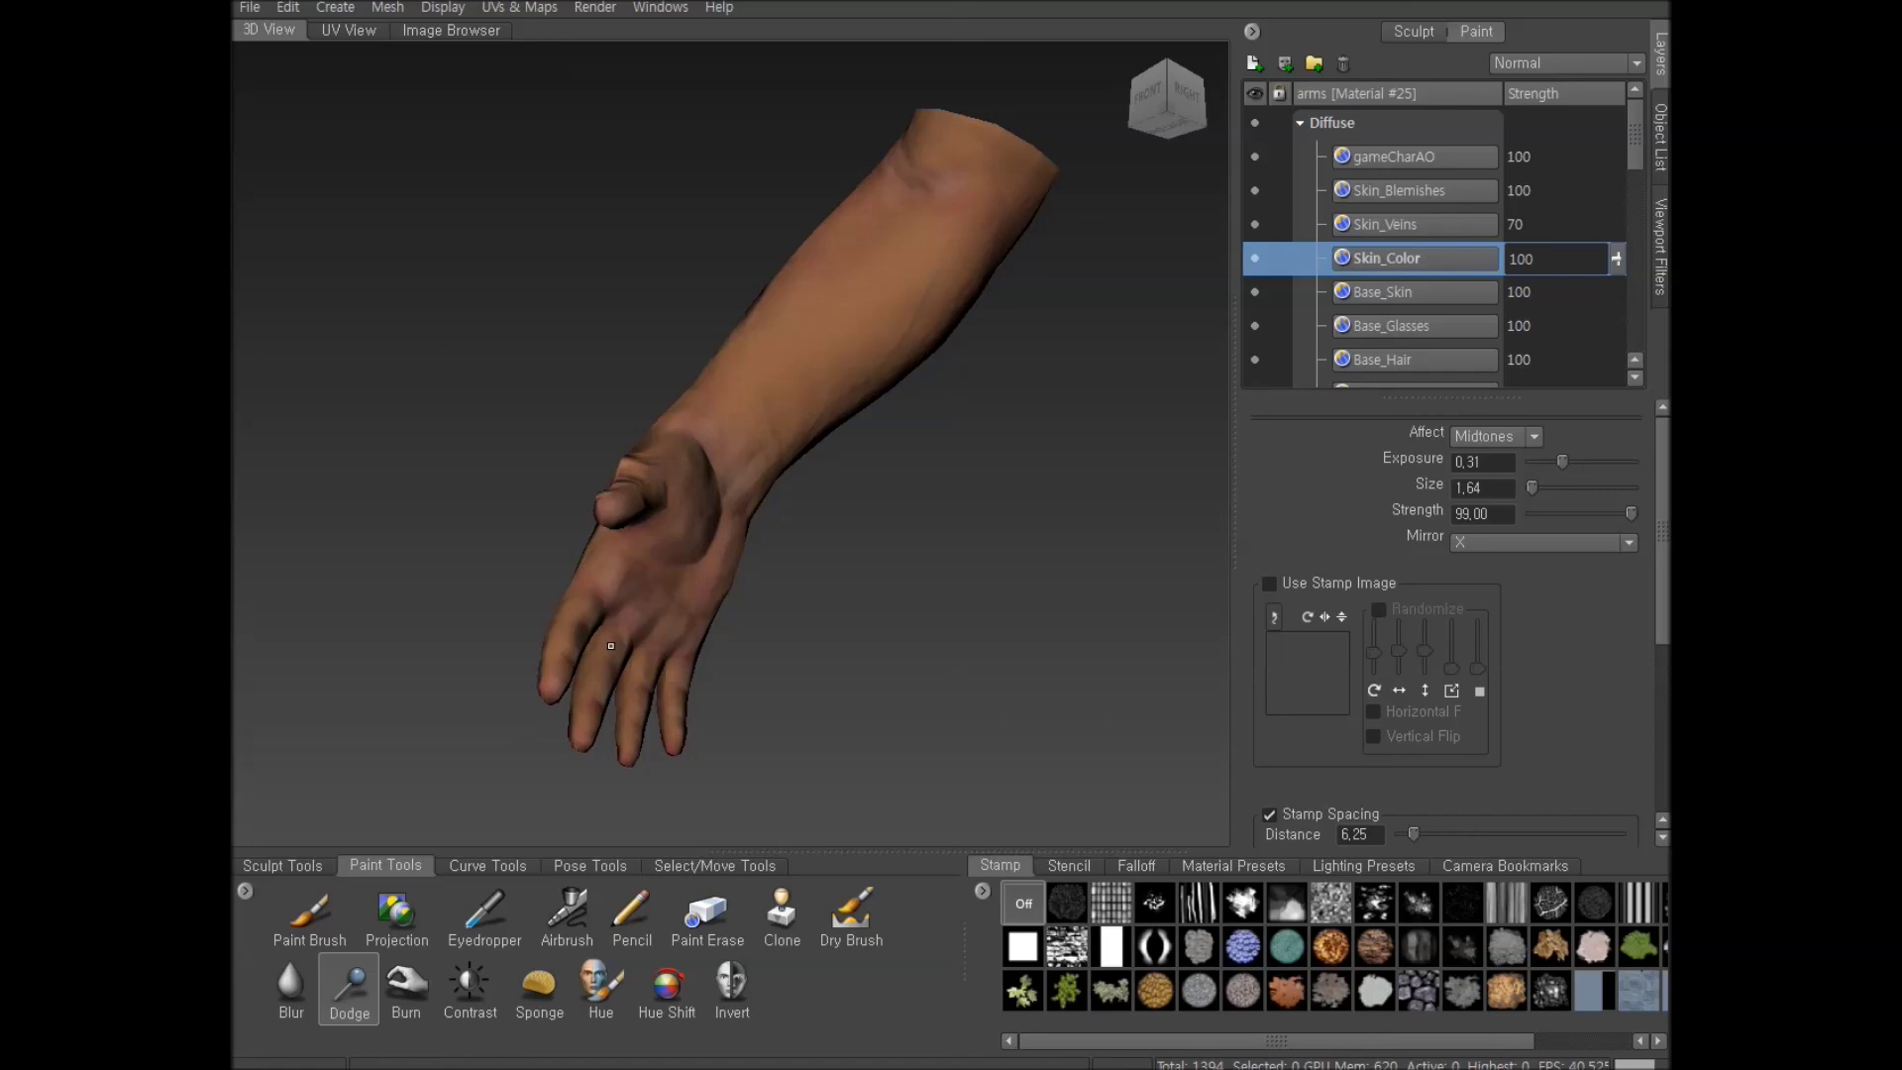
{"action": "left_click_drag", "start_coordinate": [663, 596], "coordinate": [1032, 391], "text": "alt"}
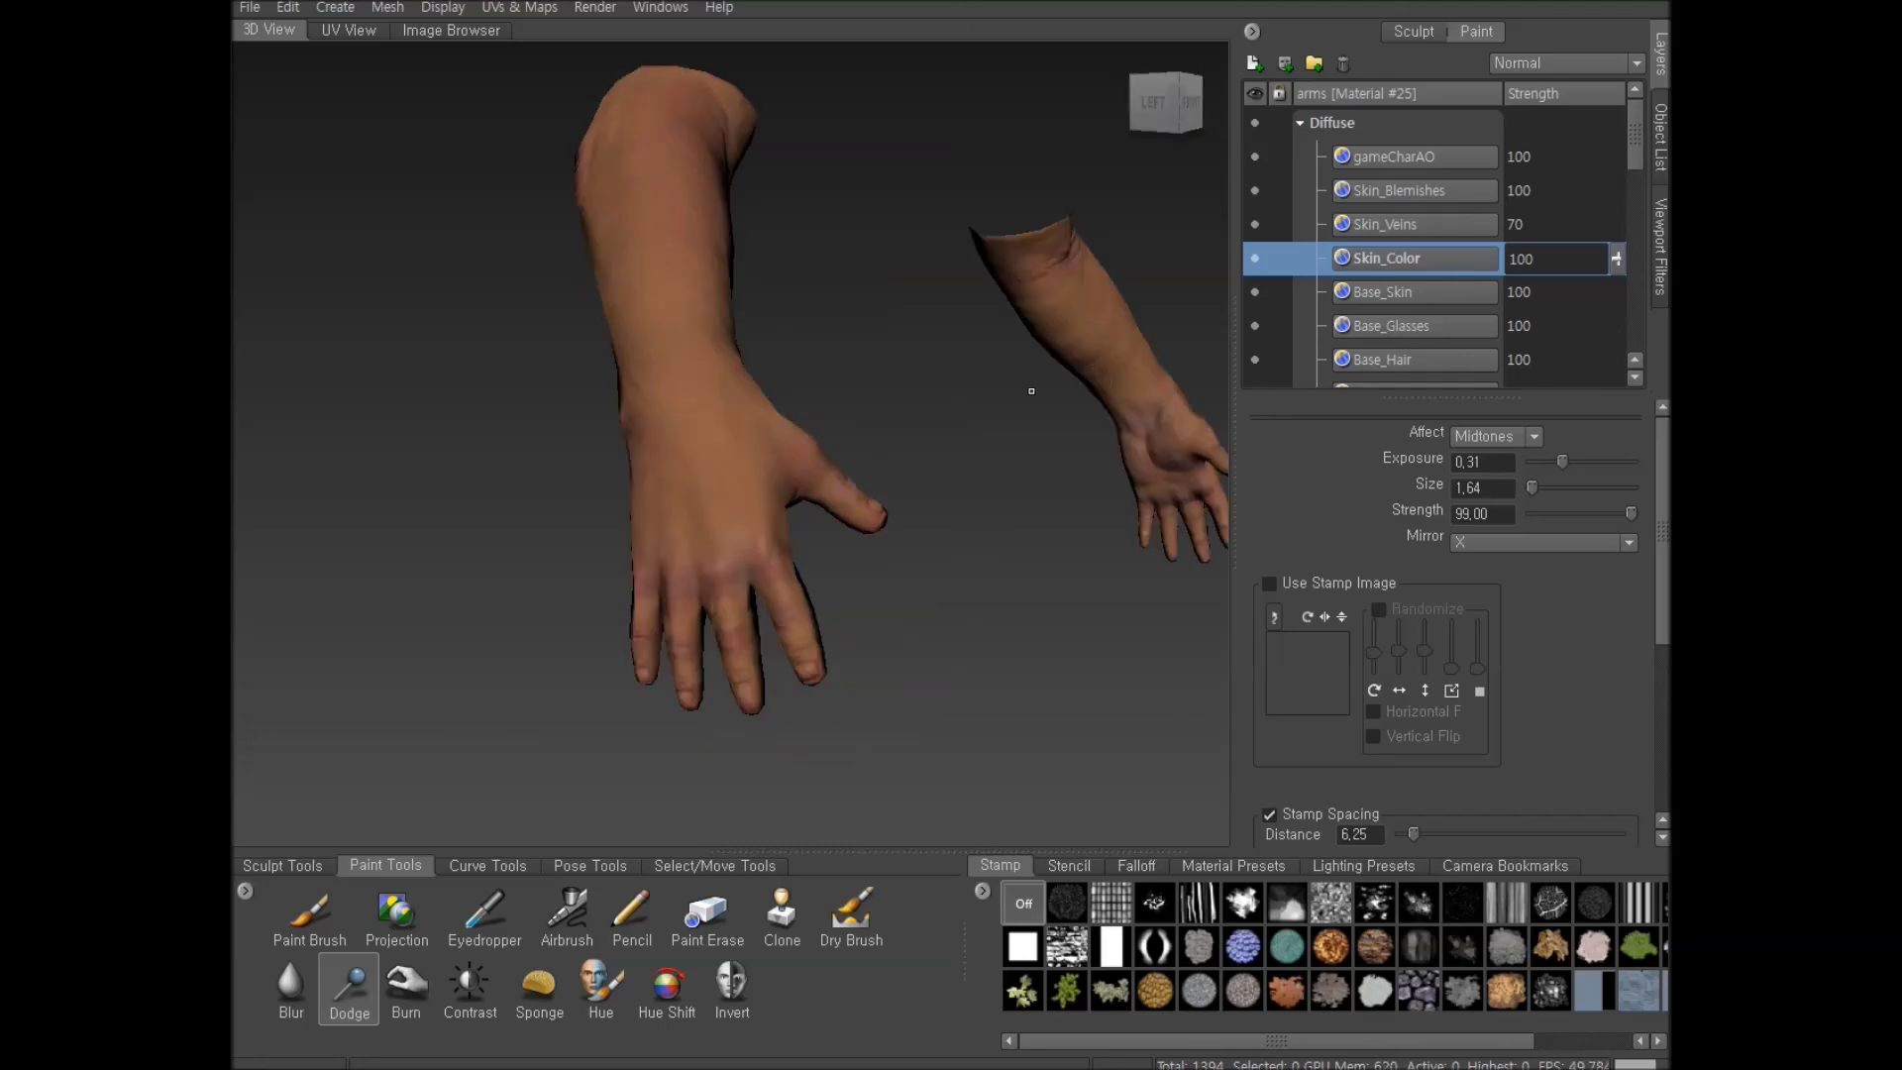
{"action": "left_click_drag", "start_coordinate": [1023, 494], "coordinate": [1014, 570], "text": "alt"}
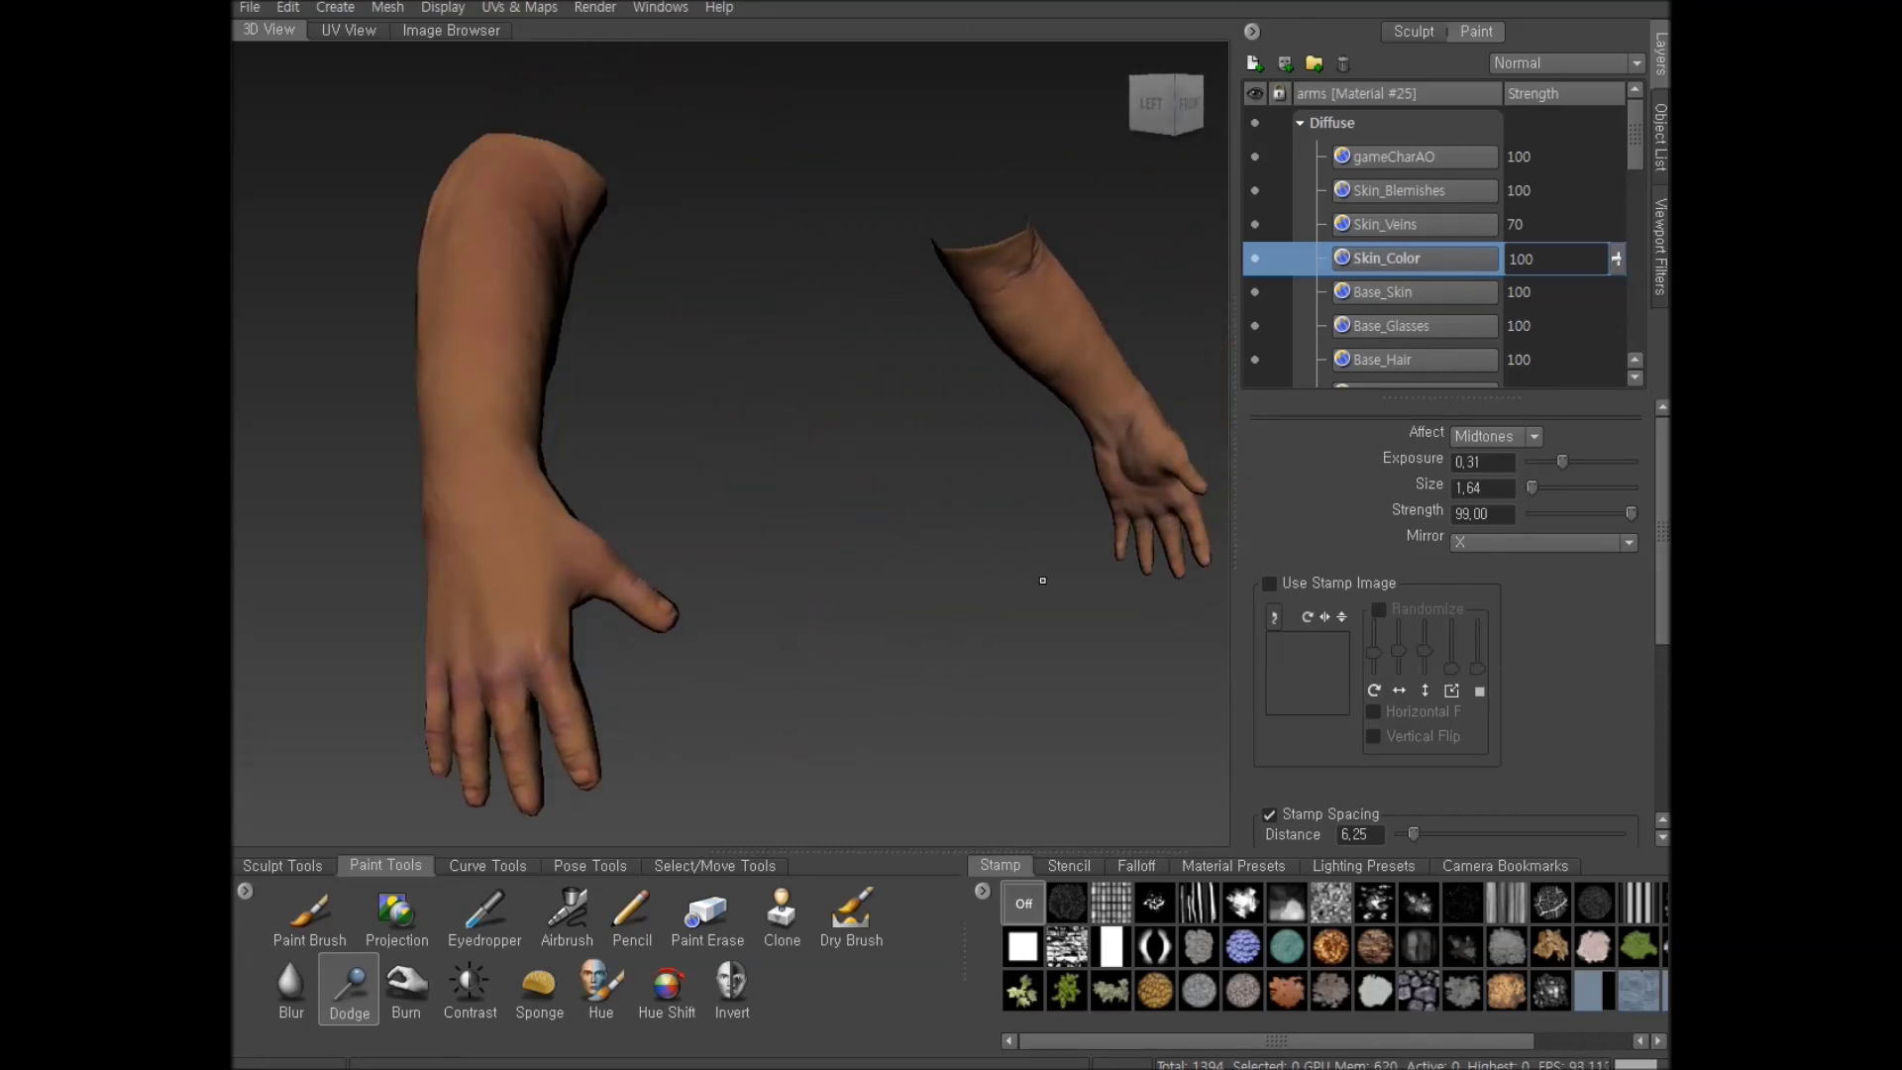